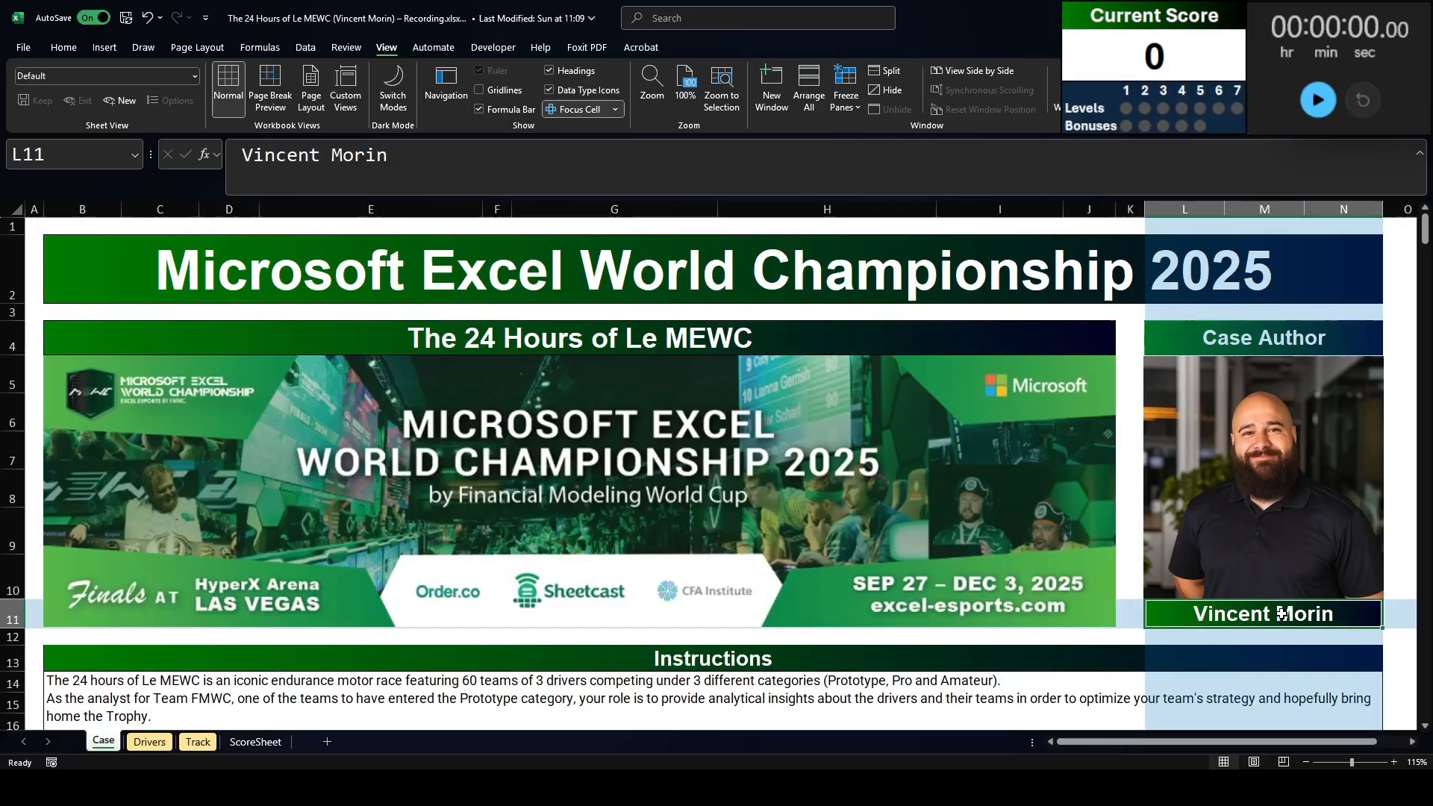
Step: Read the race instructions on the Case sheet
scroll(973, 595, down, 1)
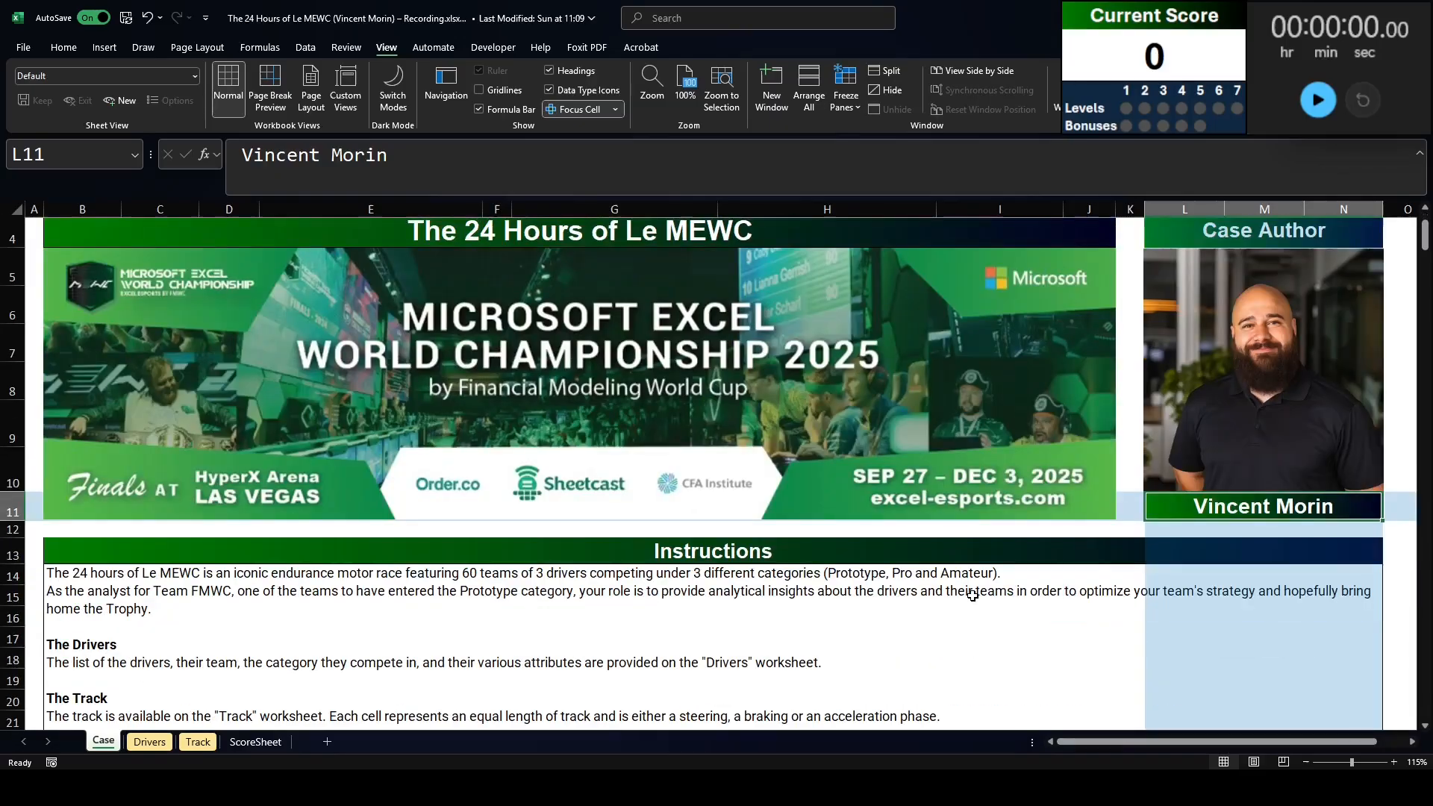
click(972, 596)
scroll(967, 605, down, 1)
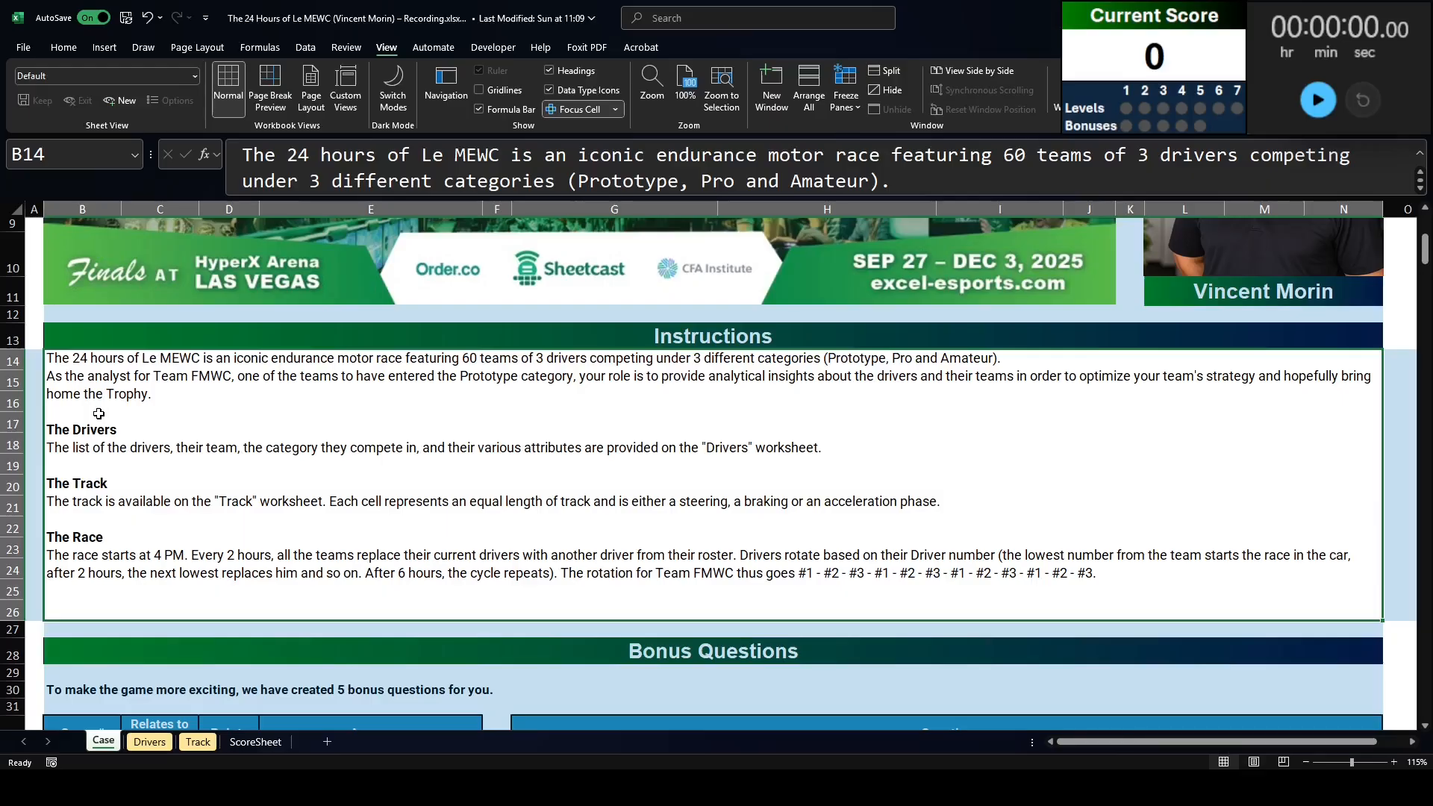
scroll(98, 414, up, 3)
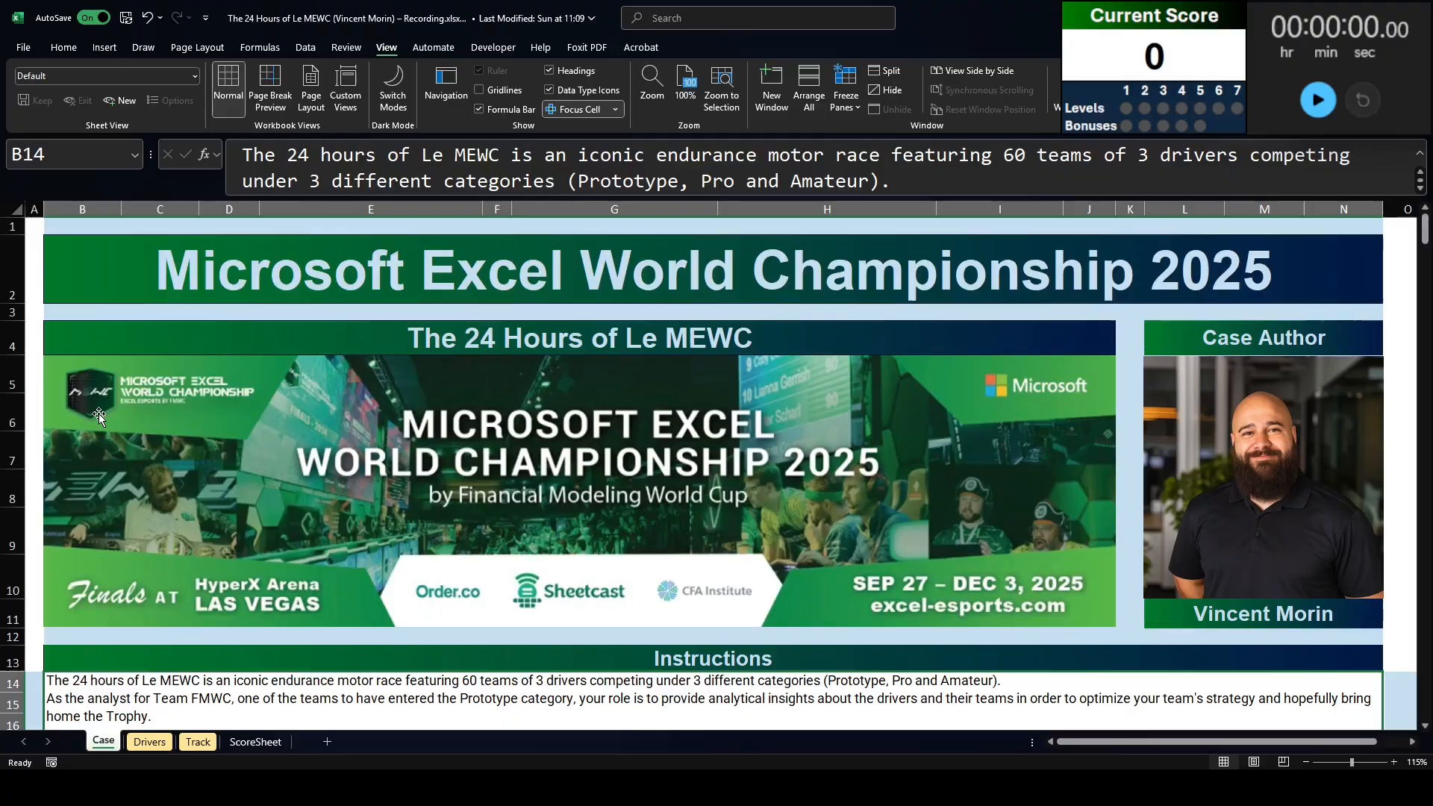
Step: Review the driver names, teams, categories and attribute columns on the Drivers sheet and the circuit layout on the Track sheet
click(150, 742)
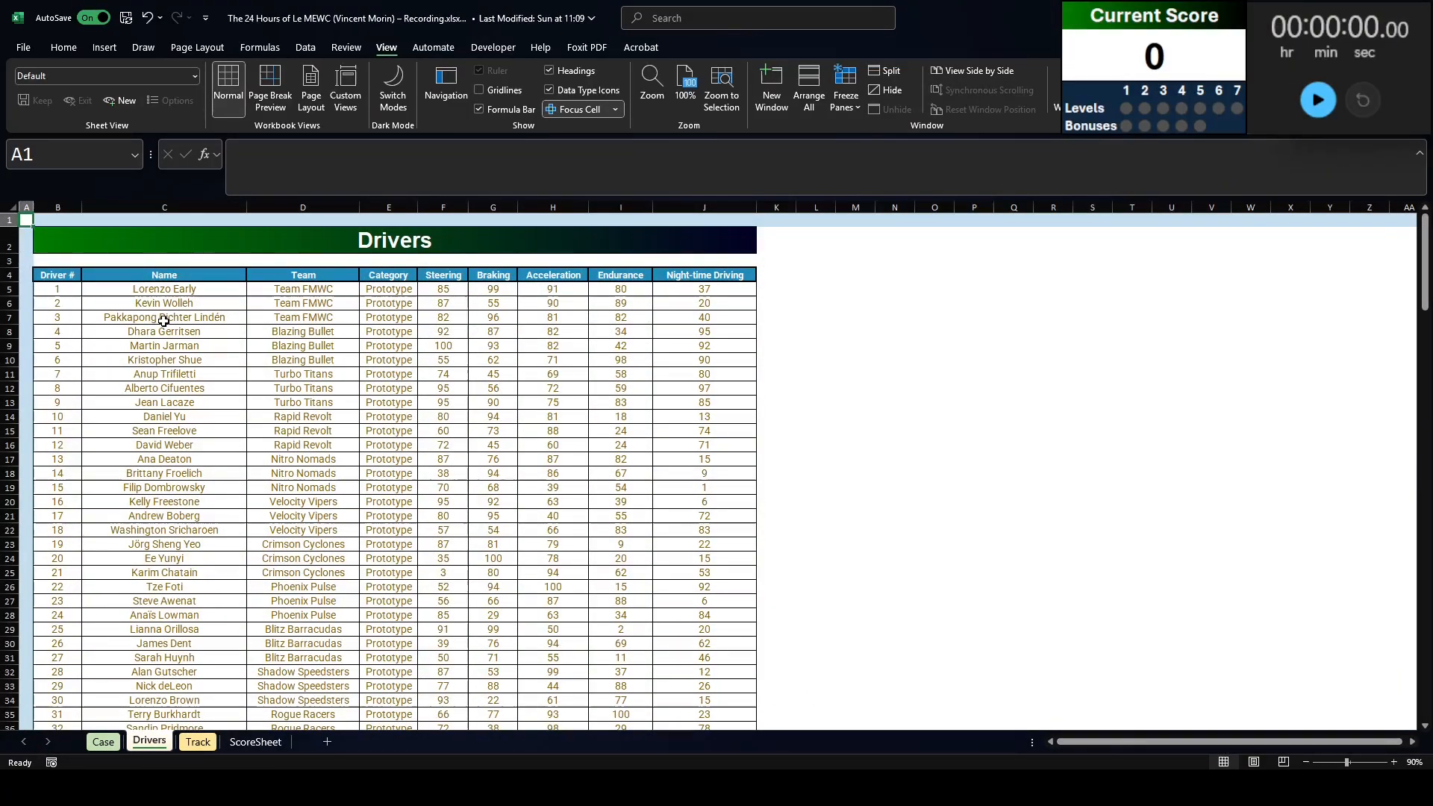
drag(159, 319, 257, 520)
drag(264, 387, 284, 517)
drag(389, 389, 389, 578)
drag(444, 374, 734, 495)
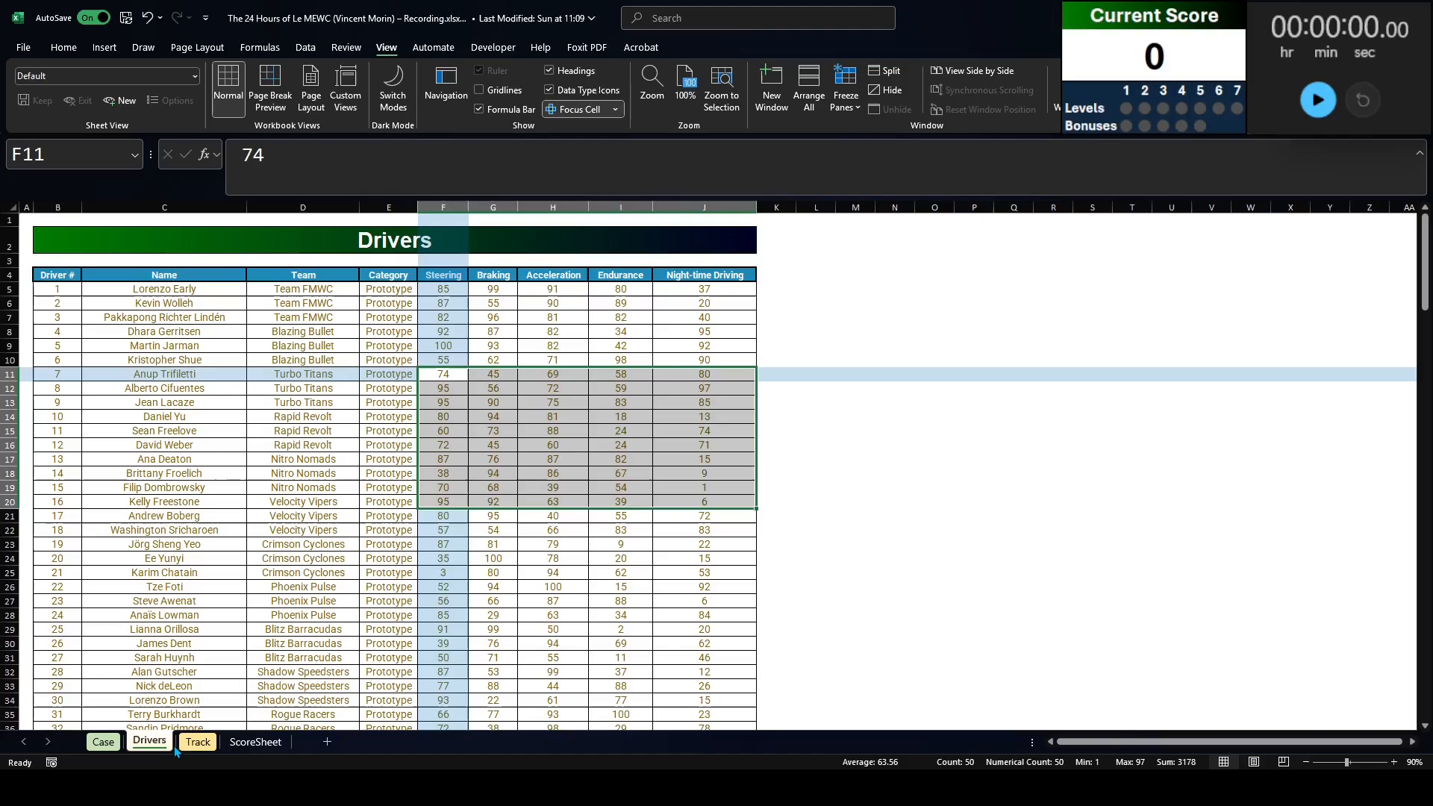
click(196, 743)
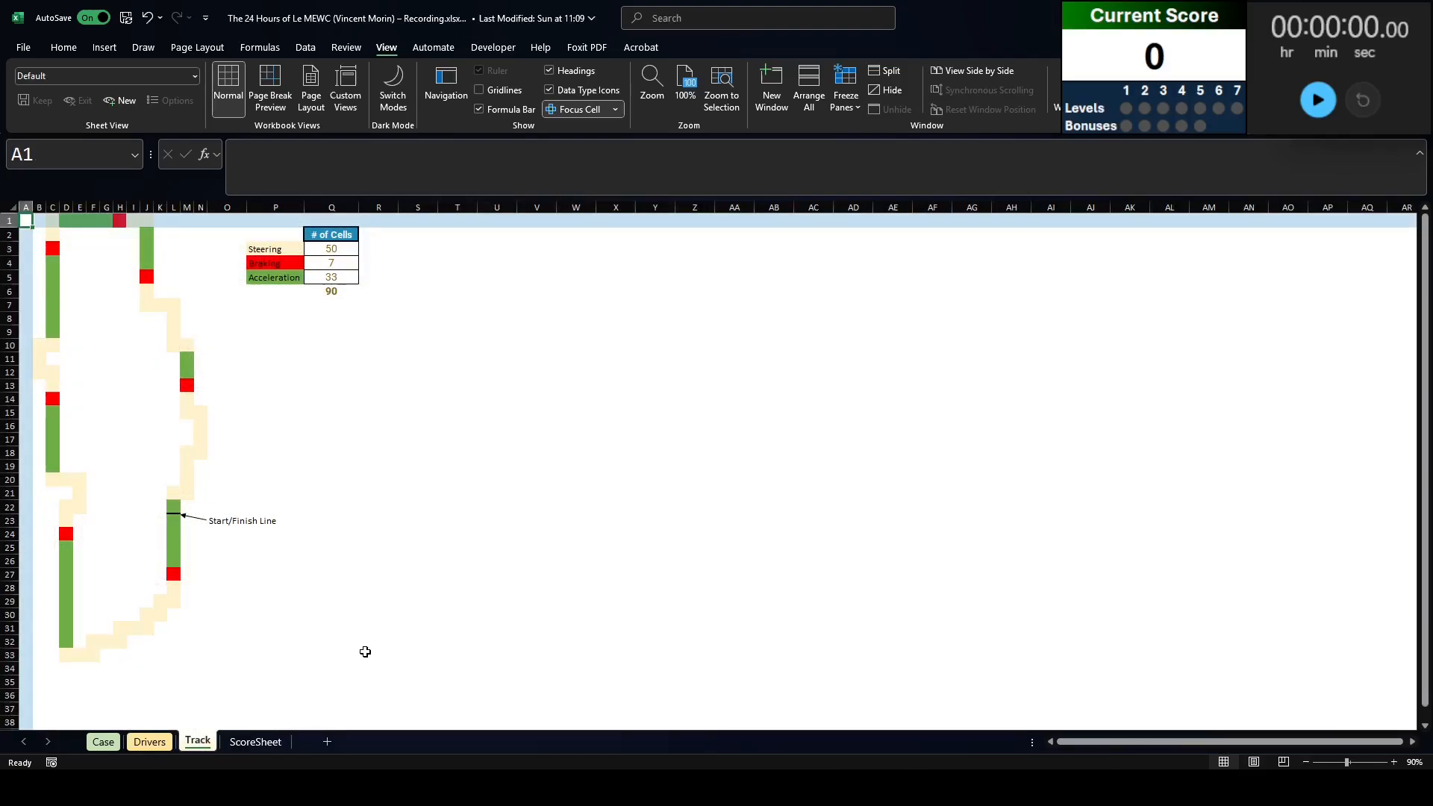
click(344, 680)
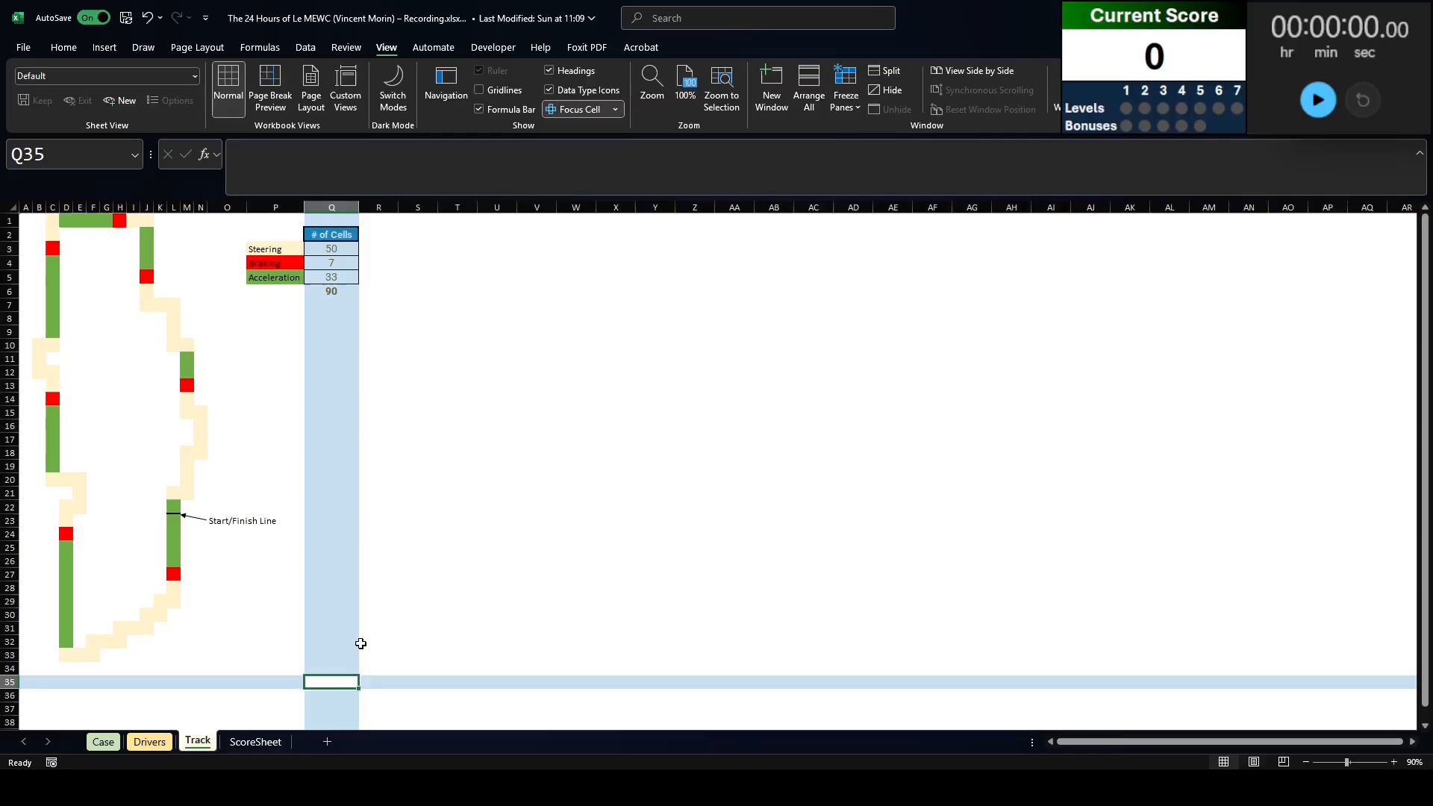
Step: Return to the Case sheet and reduce its zoom to 85%
click(105, 742)
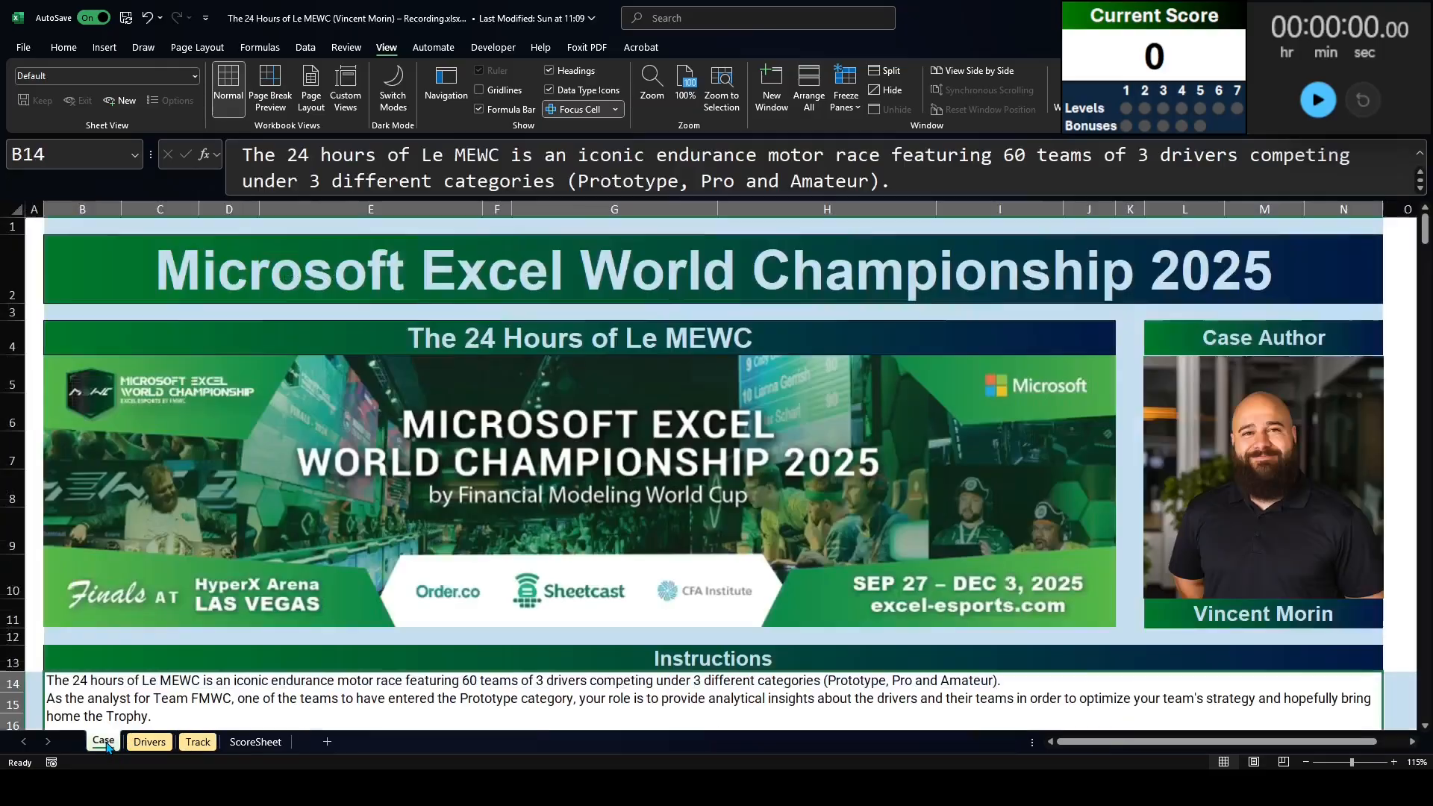
scroll(245, 603, down, 1)
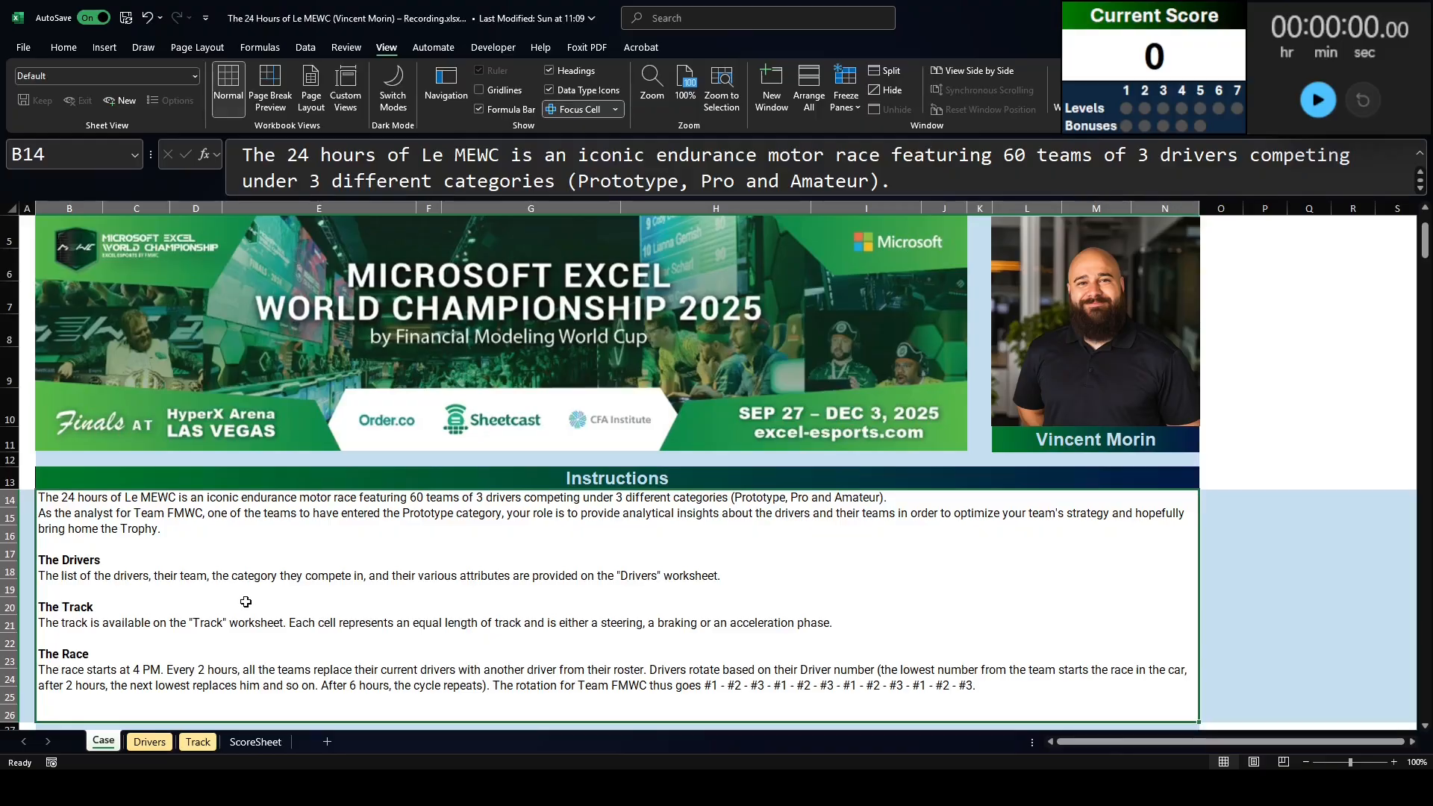
scroll(245, 602, down, 1)
scroll(246, 601, up, 1)
scroll(246, 602, down, 1)
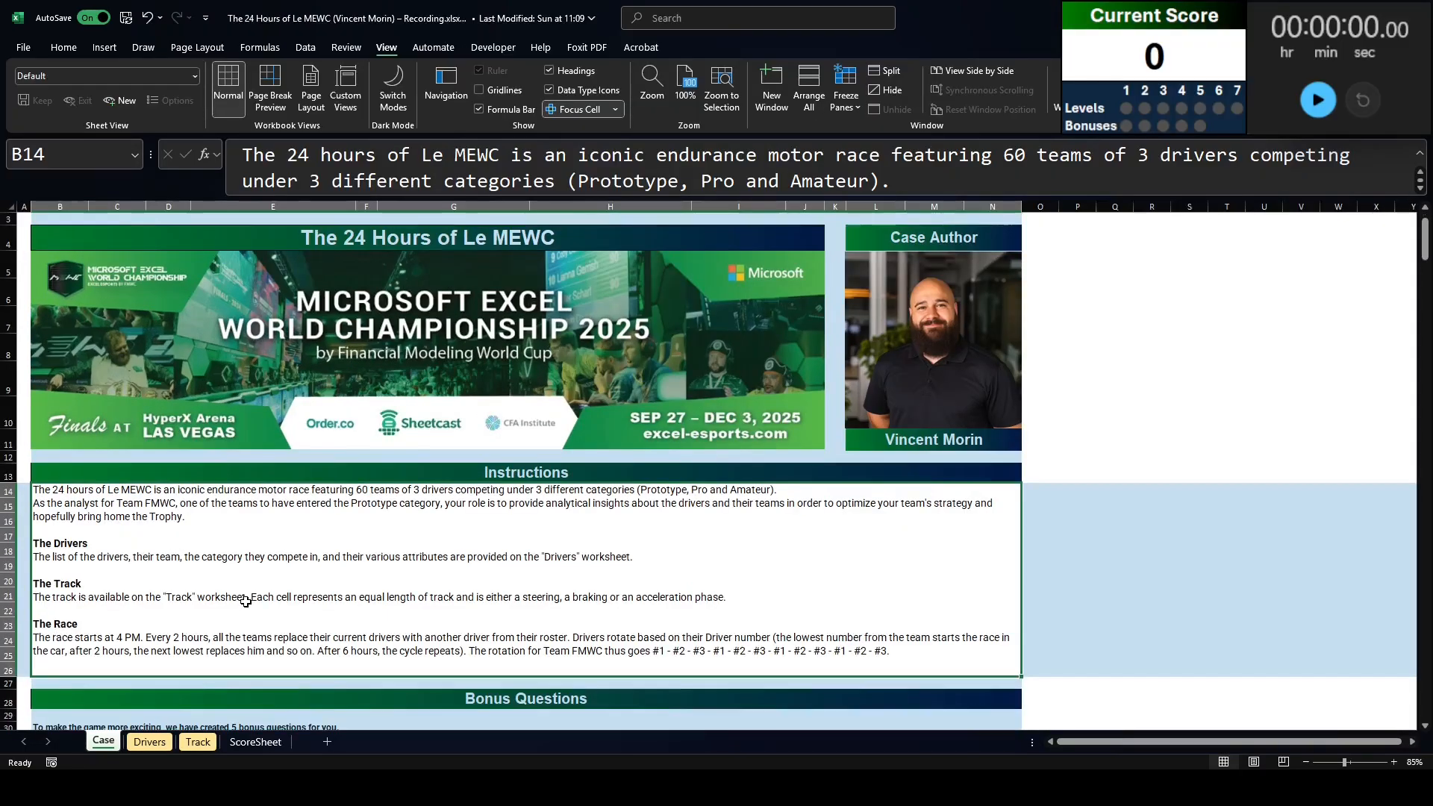
scroll(245, 602, up, 1)
scroll(246, 602, up, 1)
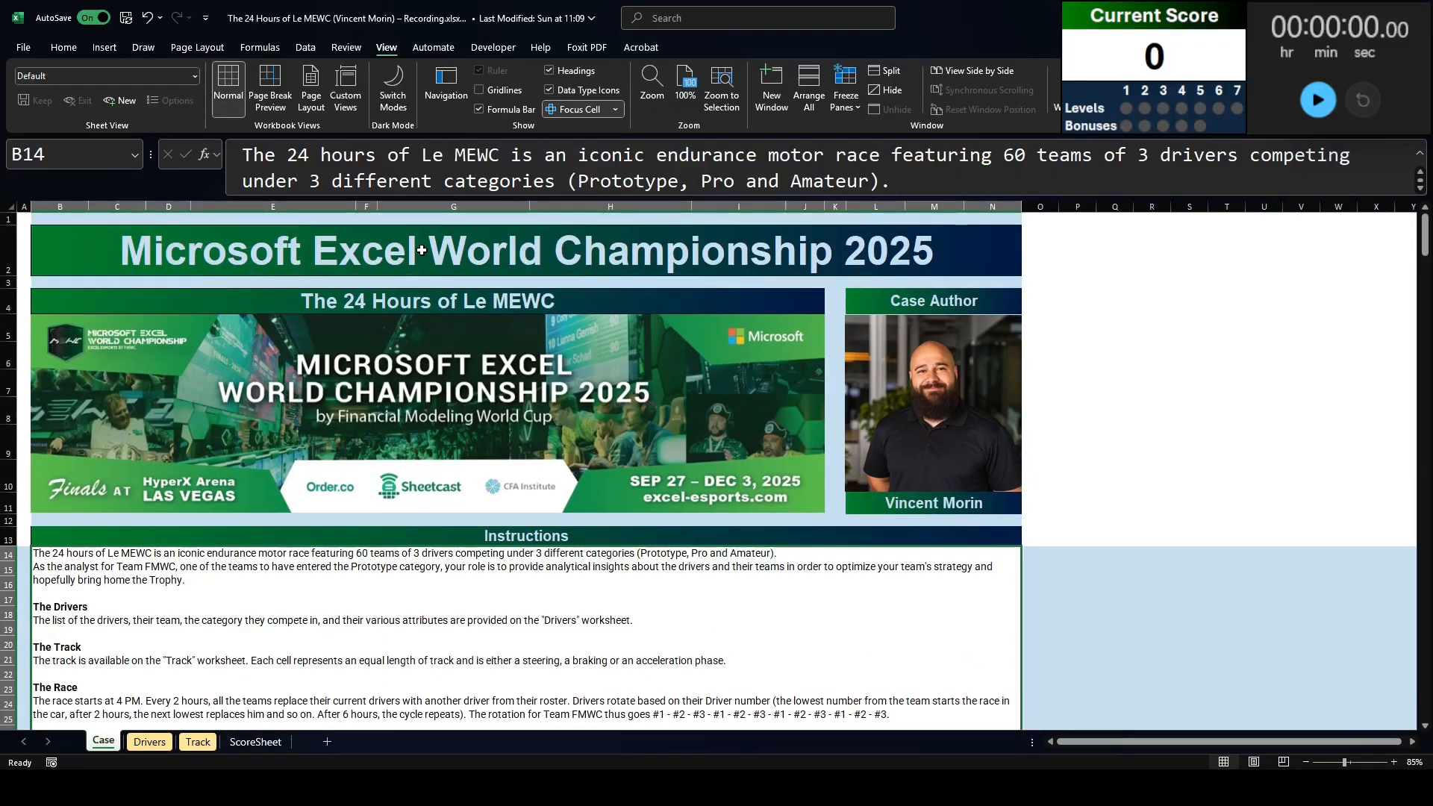
click(403, 300)
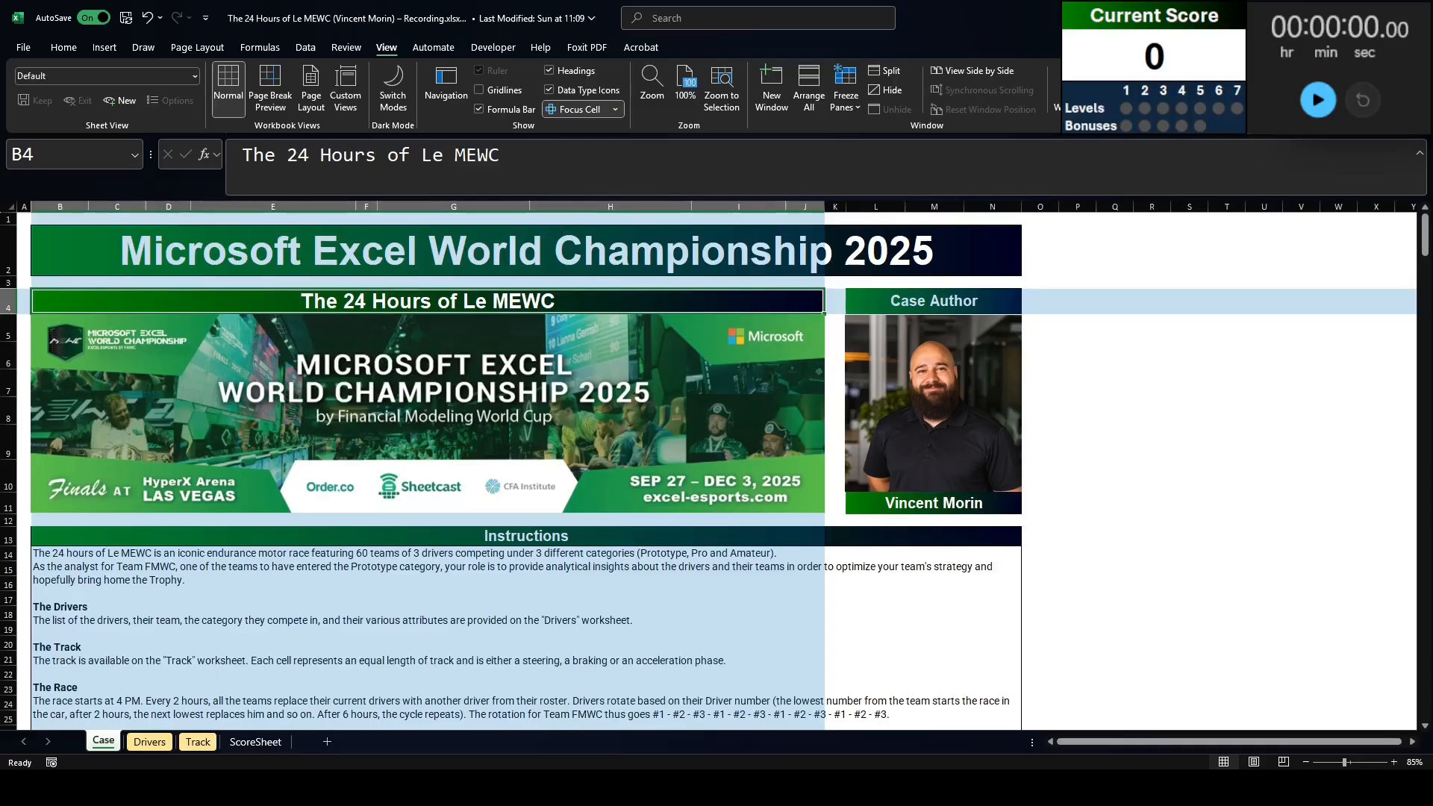
Step: Start the stopwatch and go to the Level 1 question in B43 of the Case sheet
click(1318, 99)
scroll(56, 305, down, 12)
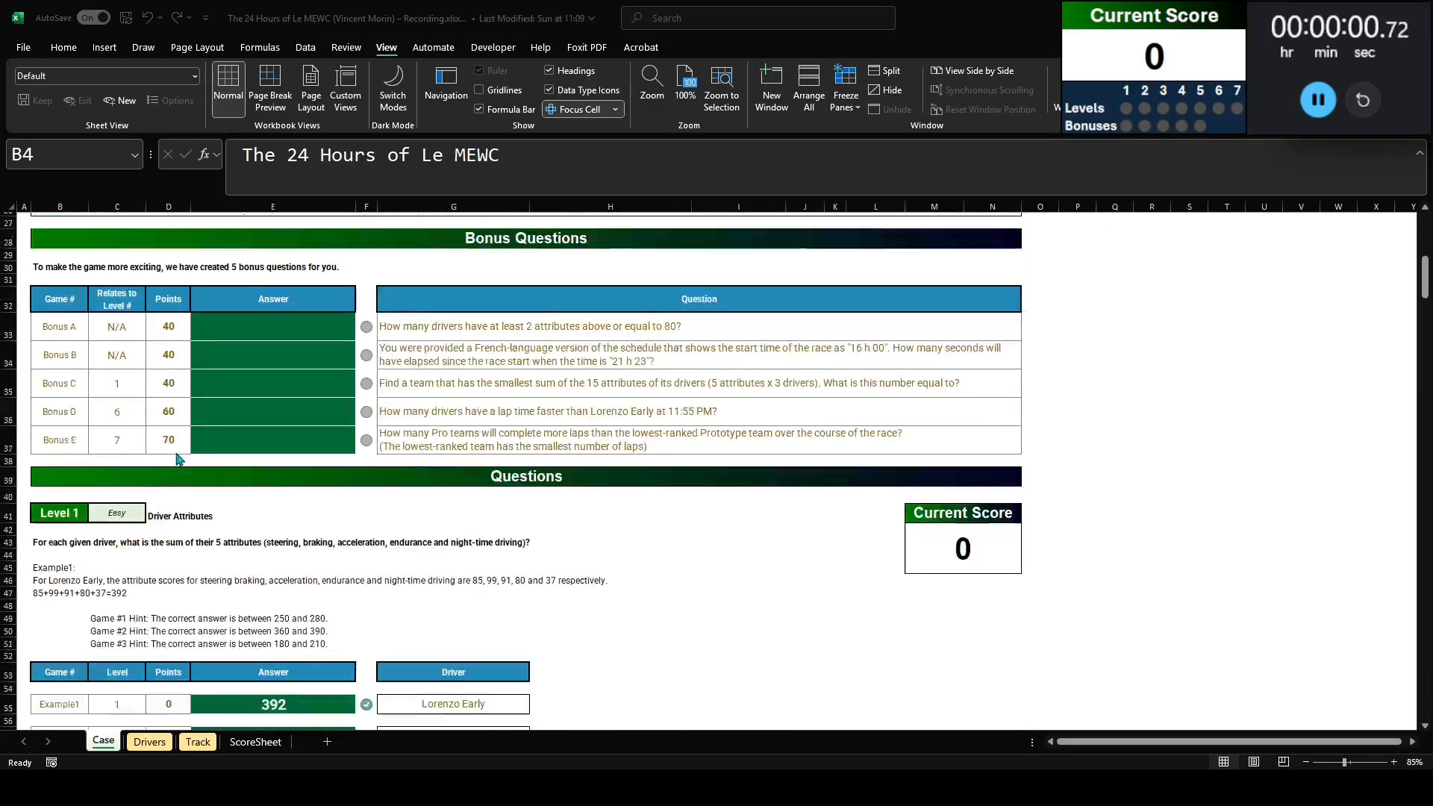
click(56, 304)
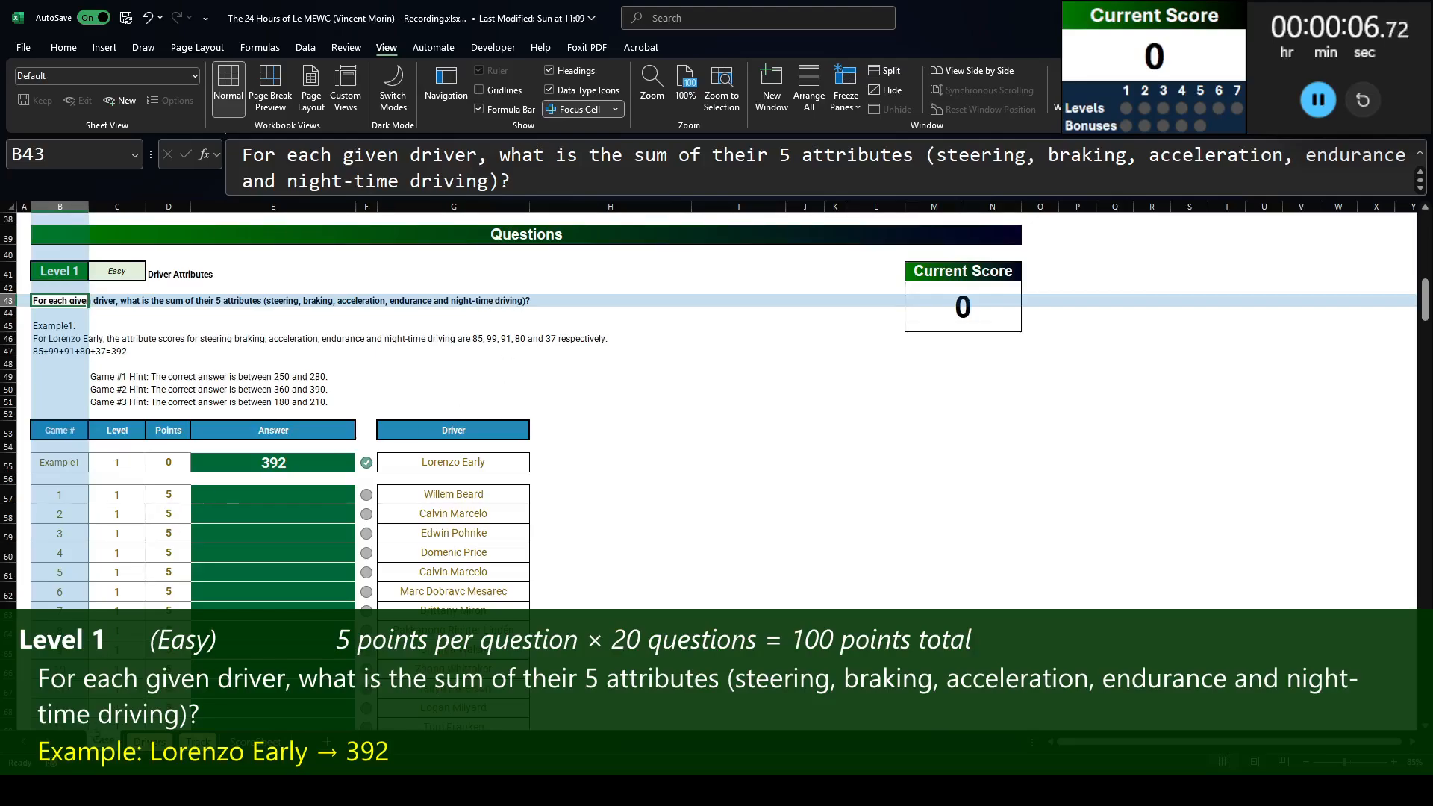
Step: Convert the list on the Drivers sheet into a table with headers and name it Driver
click(149, 741)
click(191, 362)
key(ctrl+t)
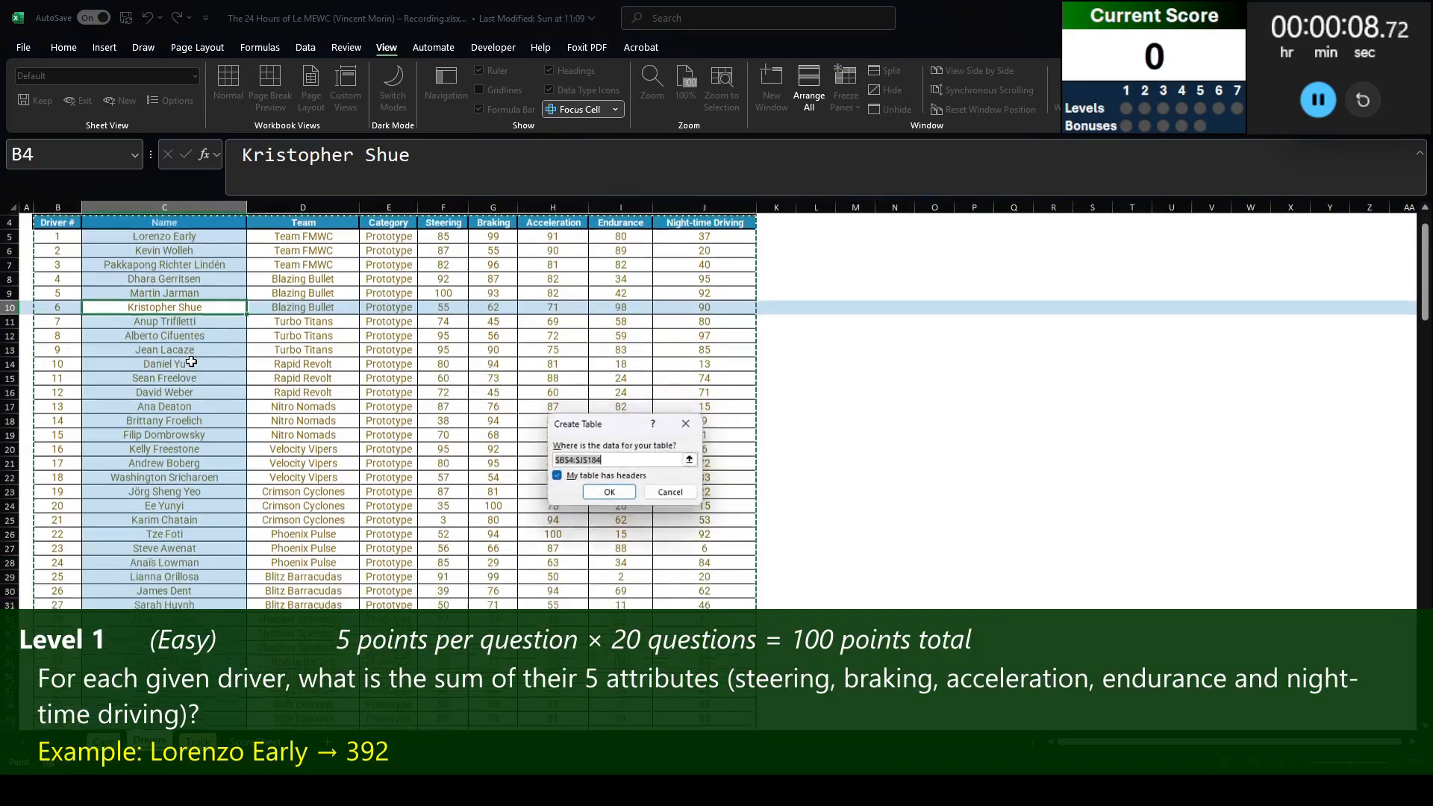
key(Return)
click(54, 90)
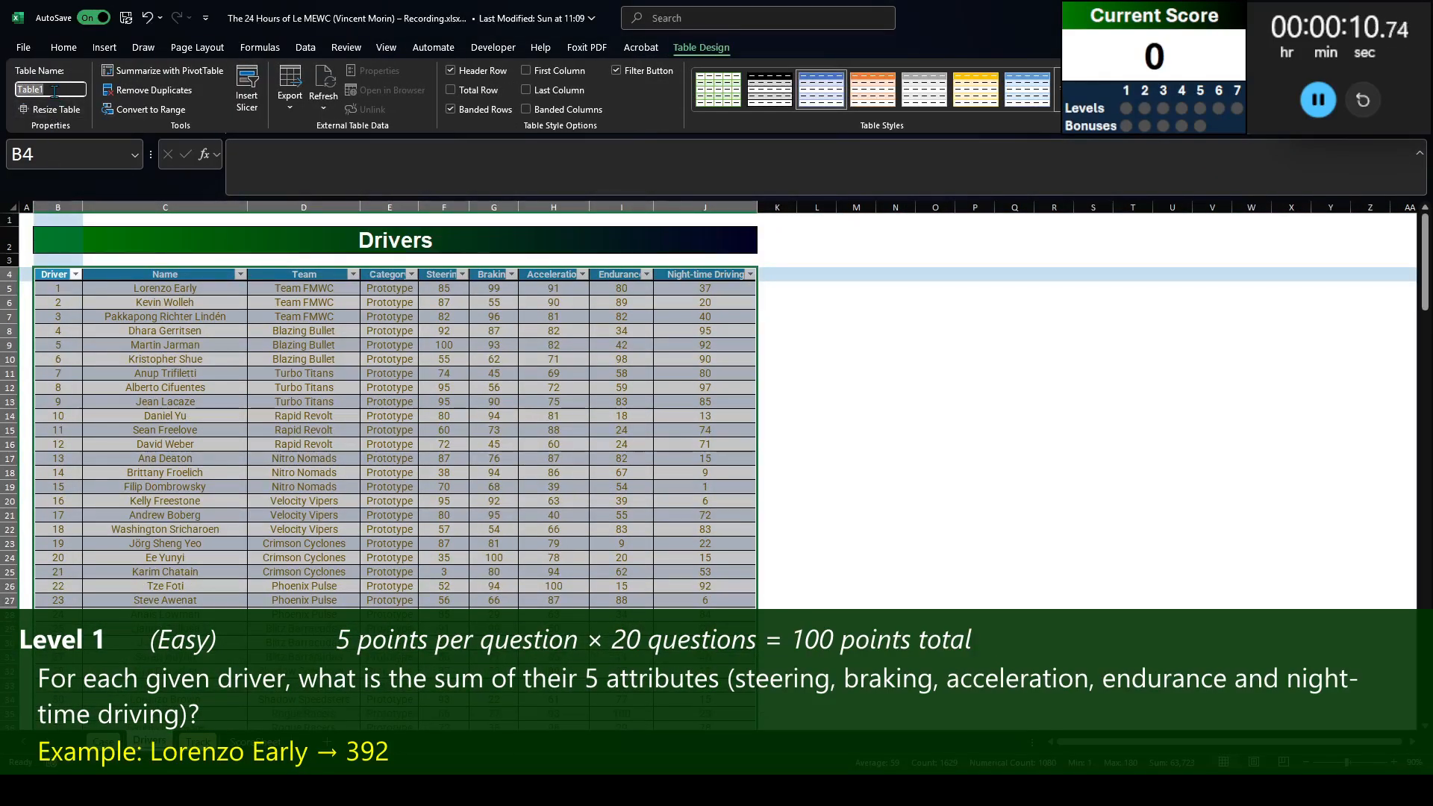
text(Driver)
key(Return)
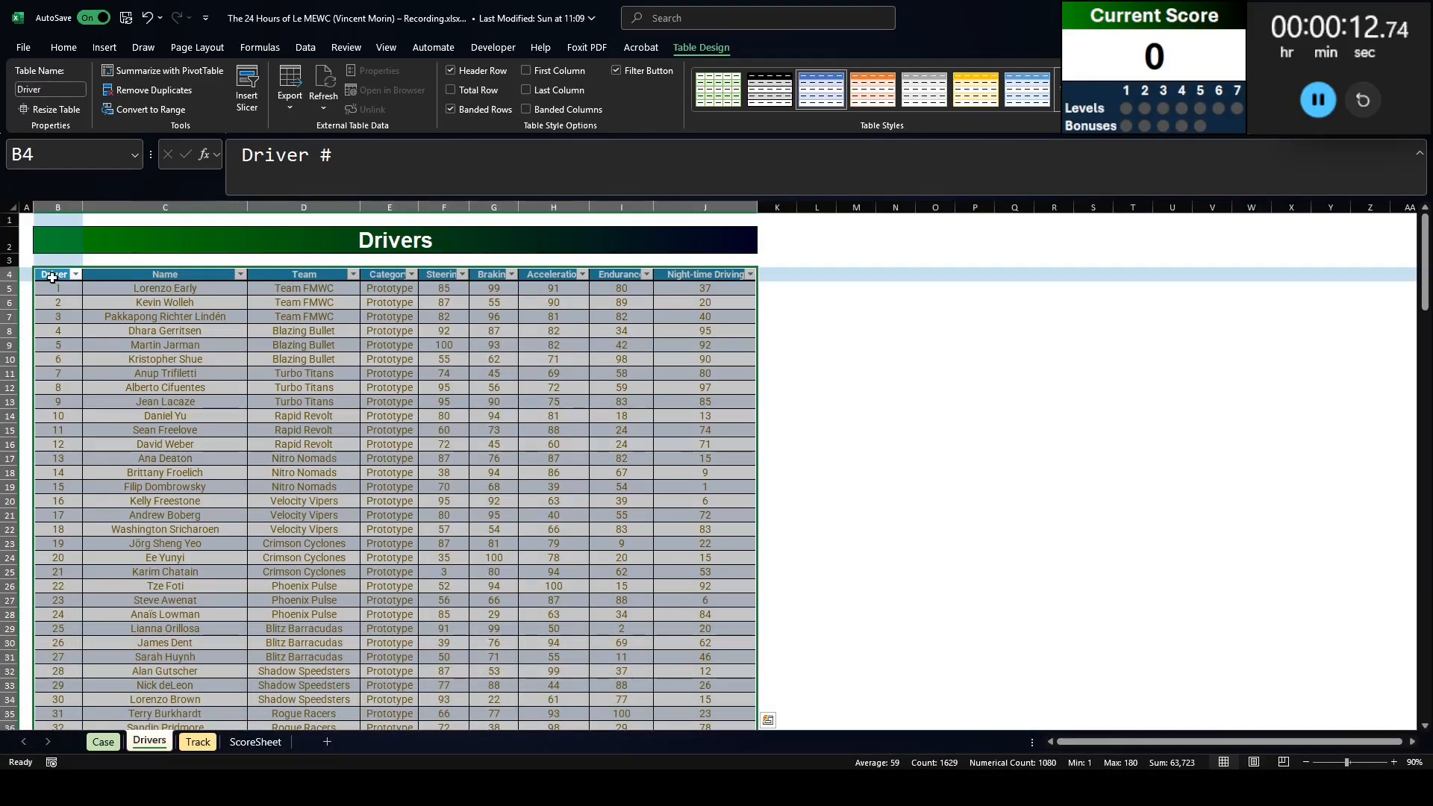
Step: Rename the "Driver #" column header in B4 of the Driver table as Number
click(52, 277)
text(No)
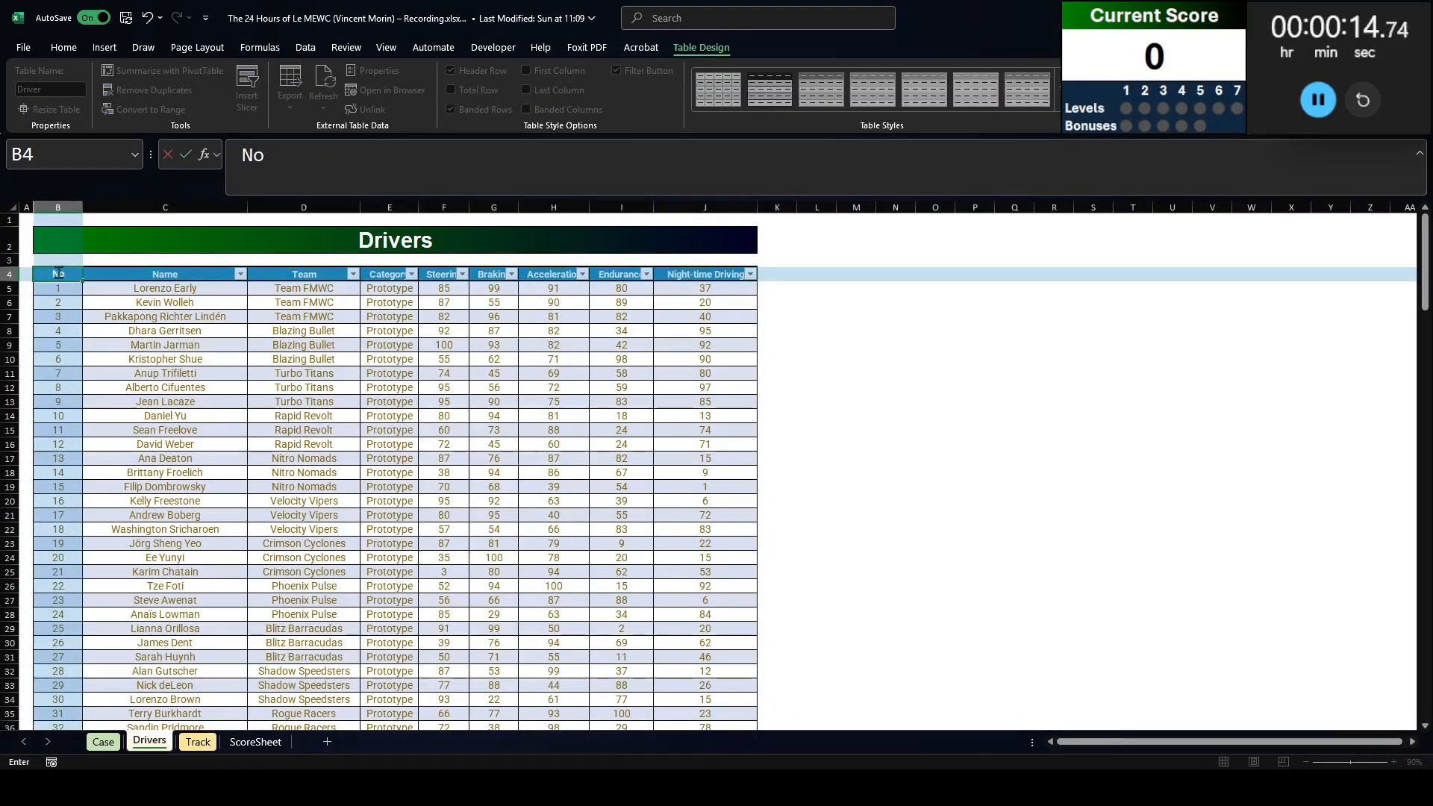
key(Return)
click(58, 273)
text(Number)
key(Return)
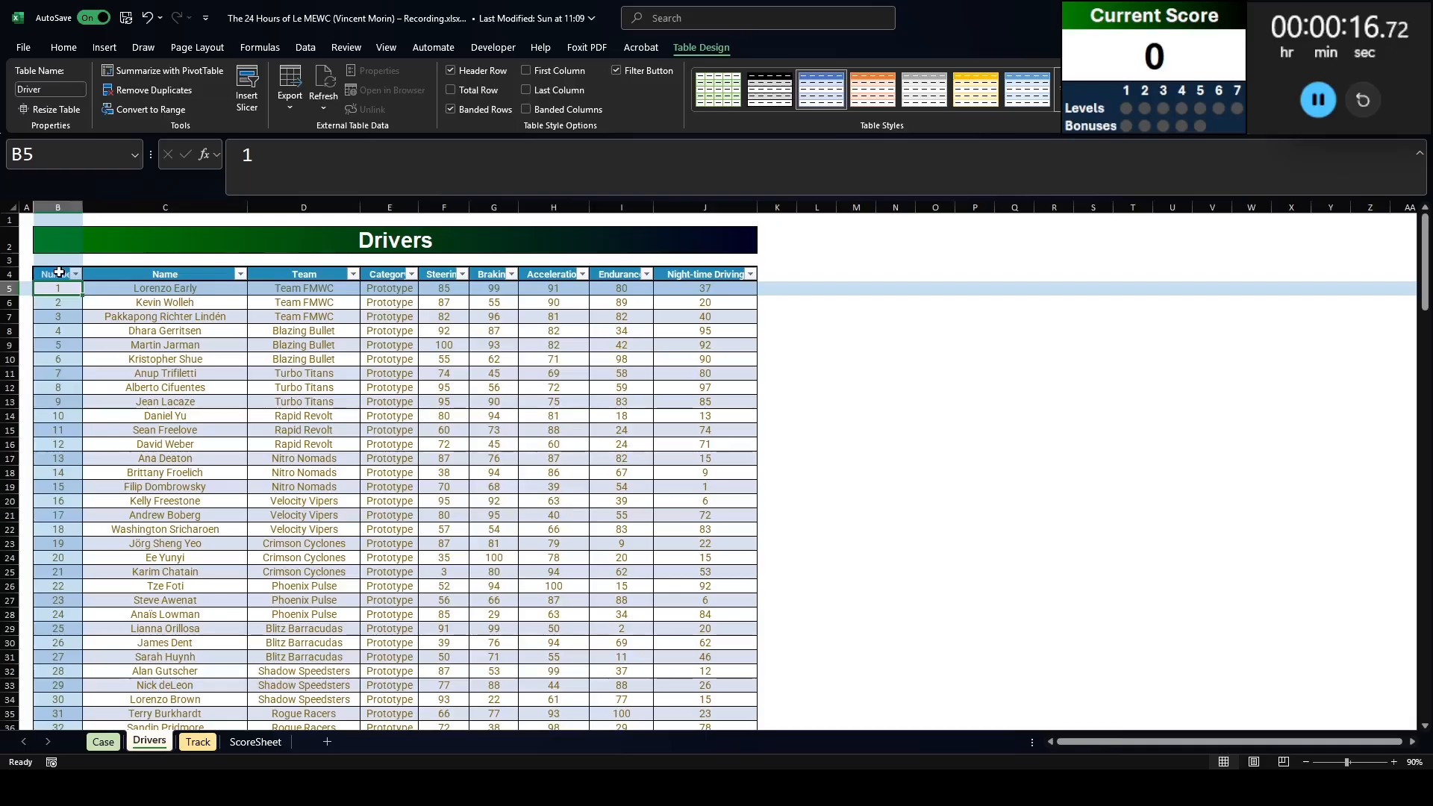
key(Up)
key(Right)
key(Right)
key(Right)
key(Right)
key(Right)
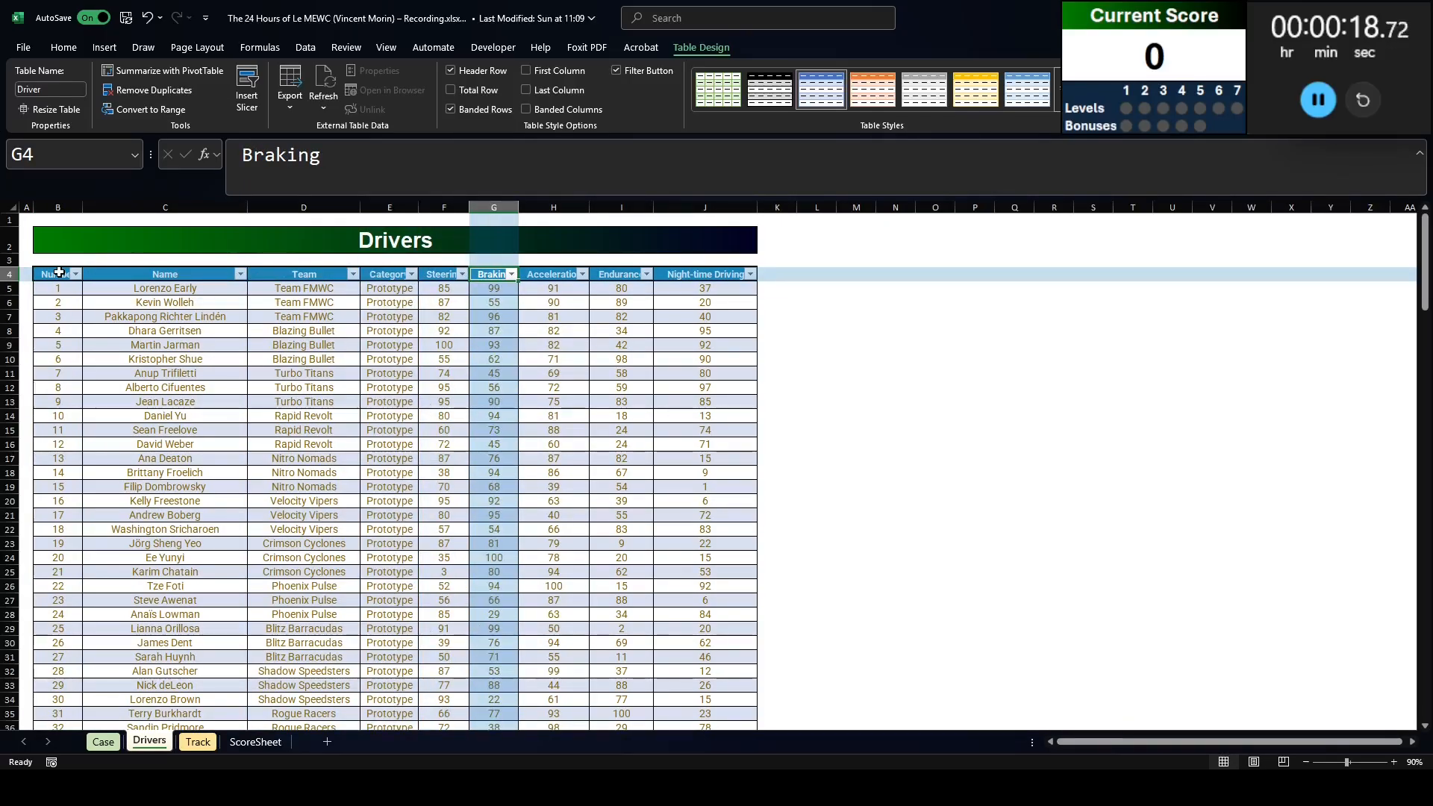
Step: In H55 of the Case sheet, look up G55 in Driver[Name] with XLOOKUP, returning Driver[[Steering]:[Night-time Driving]]
key(ctrl+Page_Up)
click(581, 463)
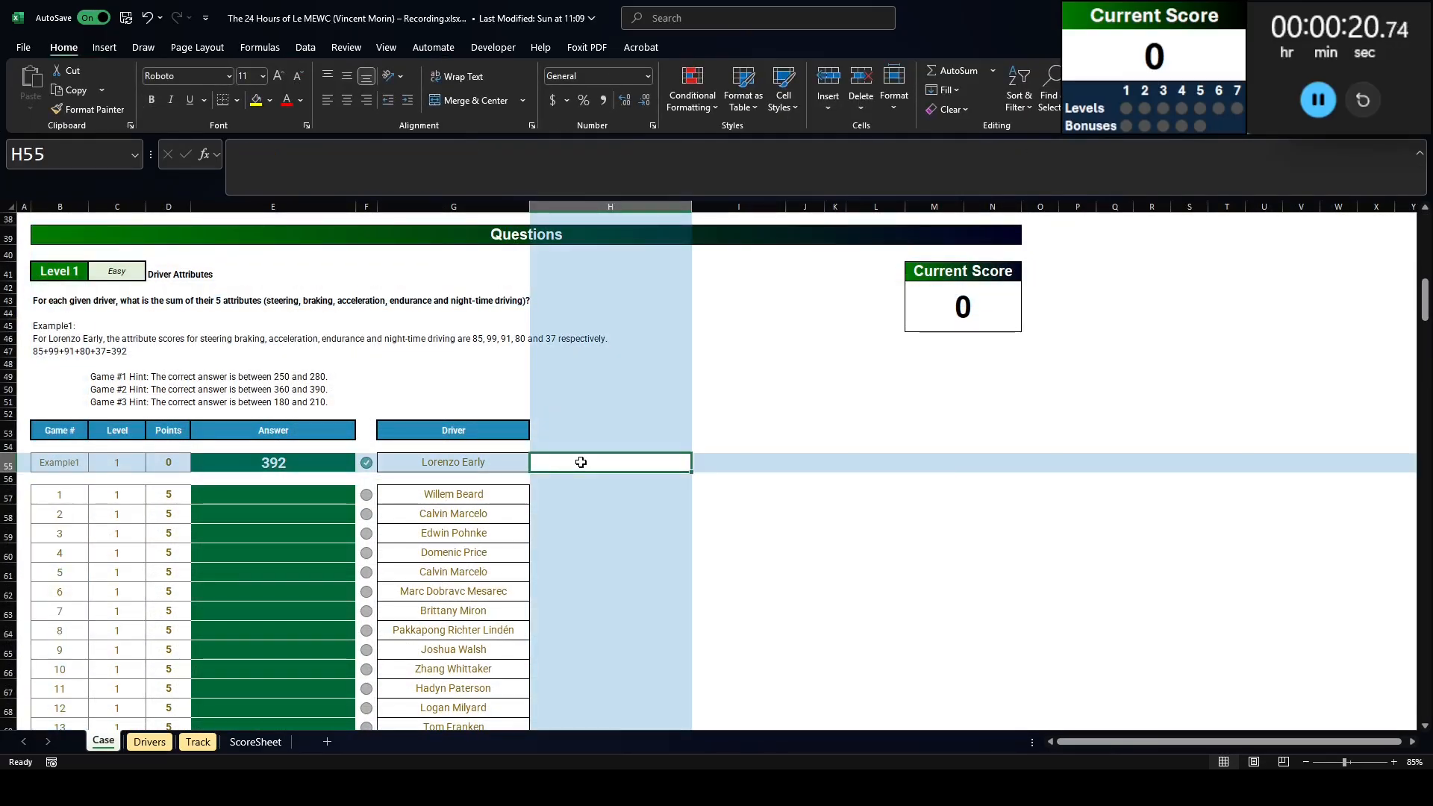
text(=xl)
key(Tab)
key(Left)
text(,)
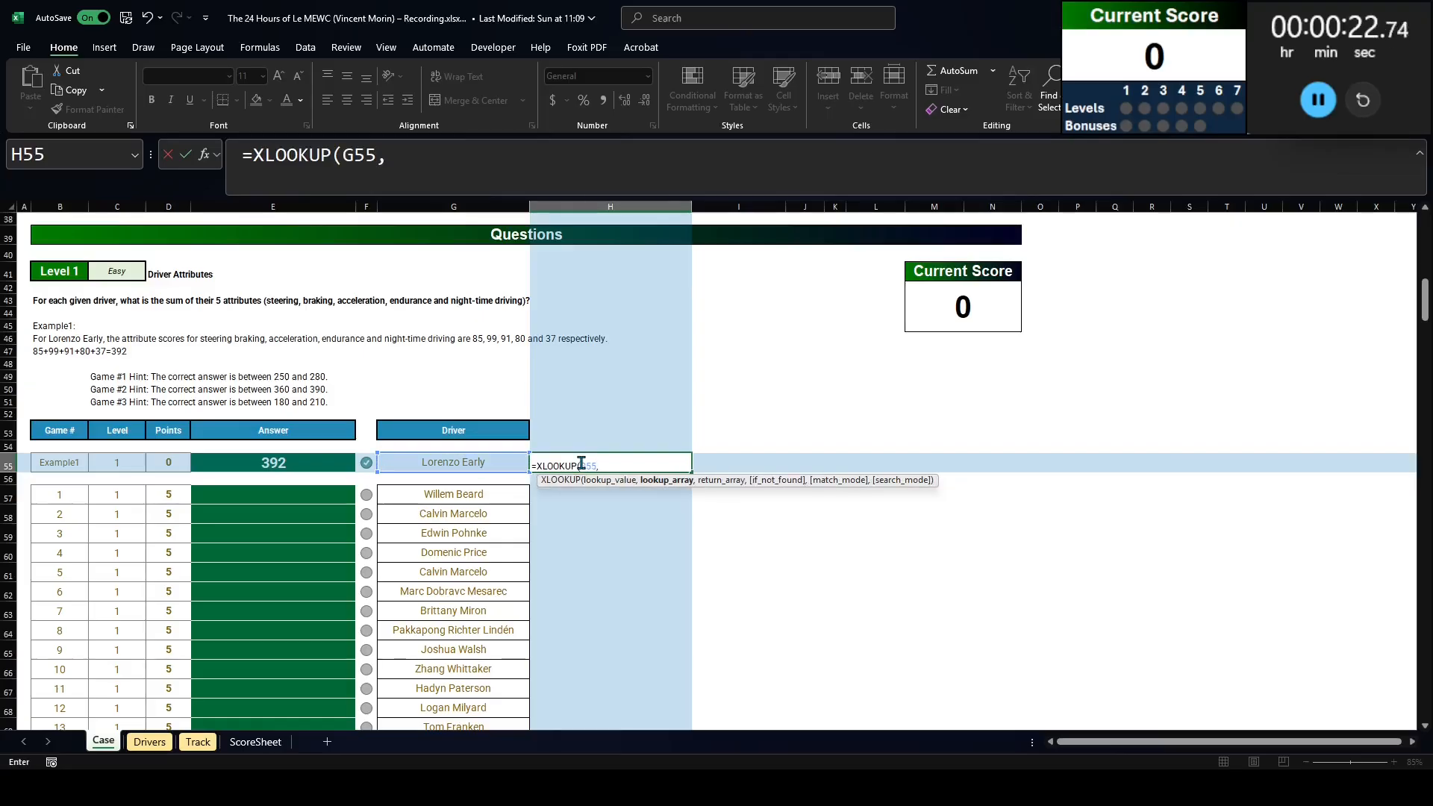
text(driver[name],)
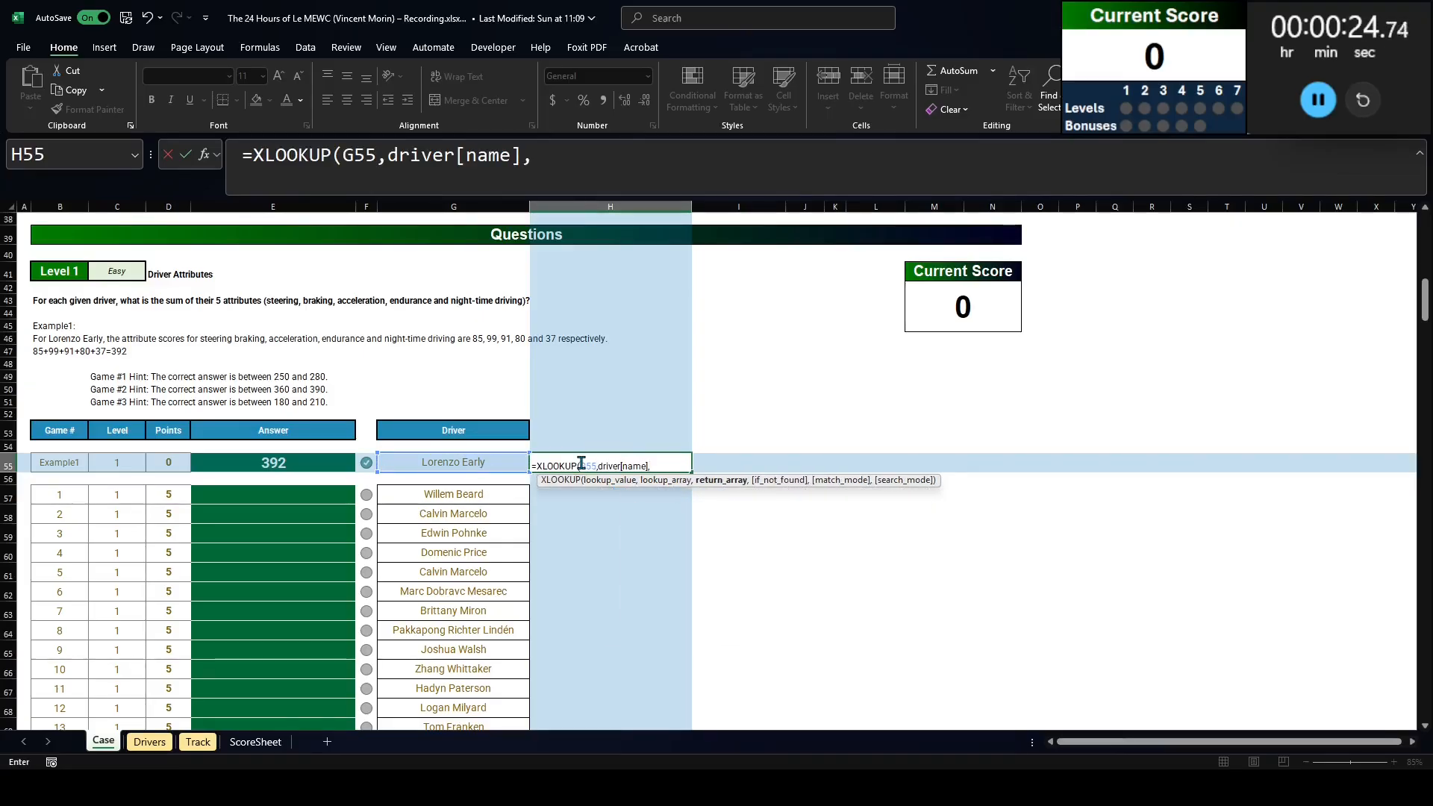
key(ctrl+Page_Down)
key(ctrl+Page_Down)
key(ctrl+Page_Up)
drag(444, 377, 723, 378)
key(ctrl+space)
key(Return)
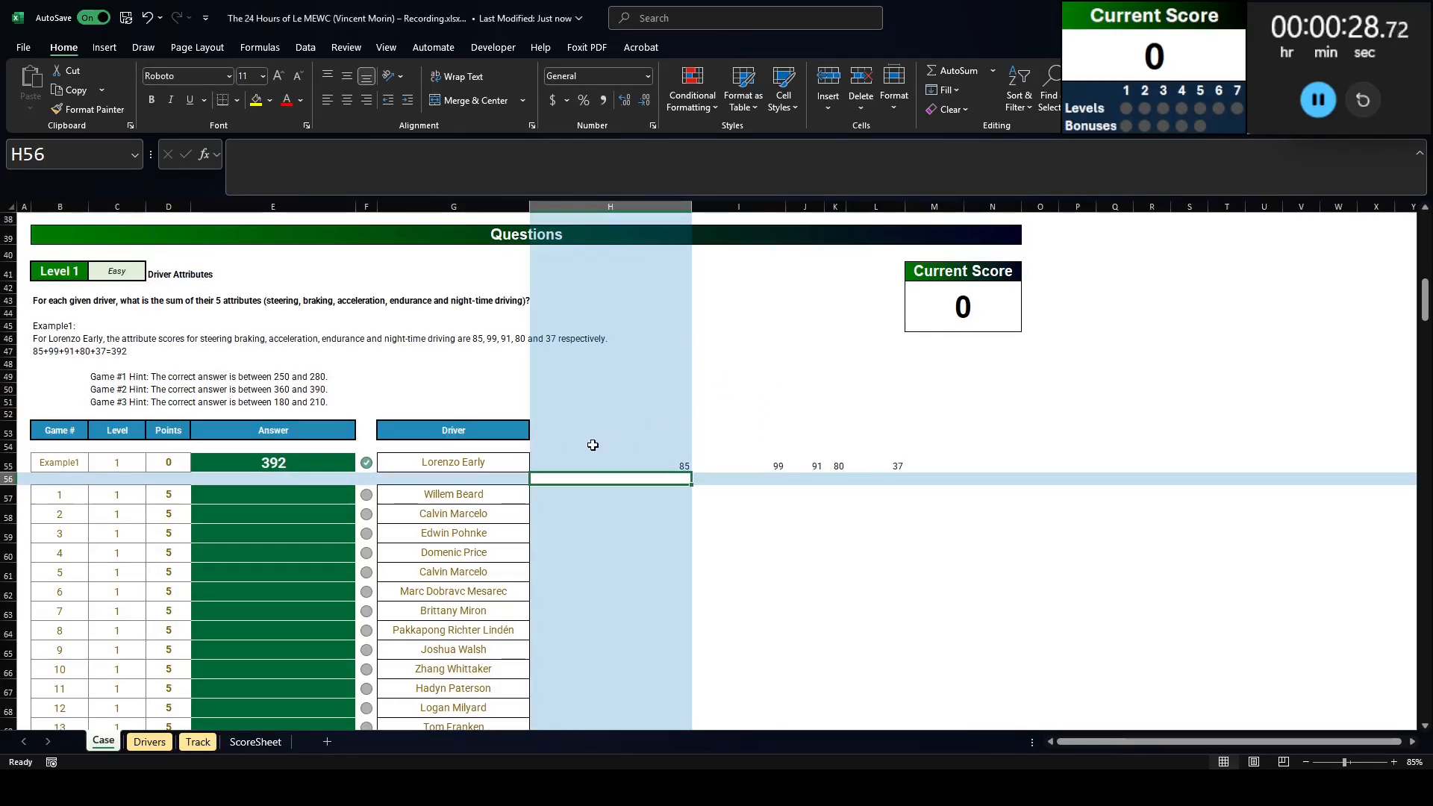
Step: Wrap the XLOOKUP in H55 in a SUM to total the driver's five attributes
drag(590, 463, 899, 466)
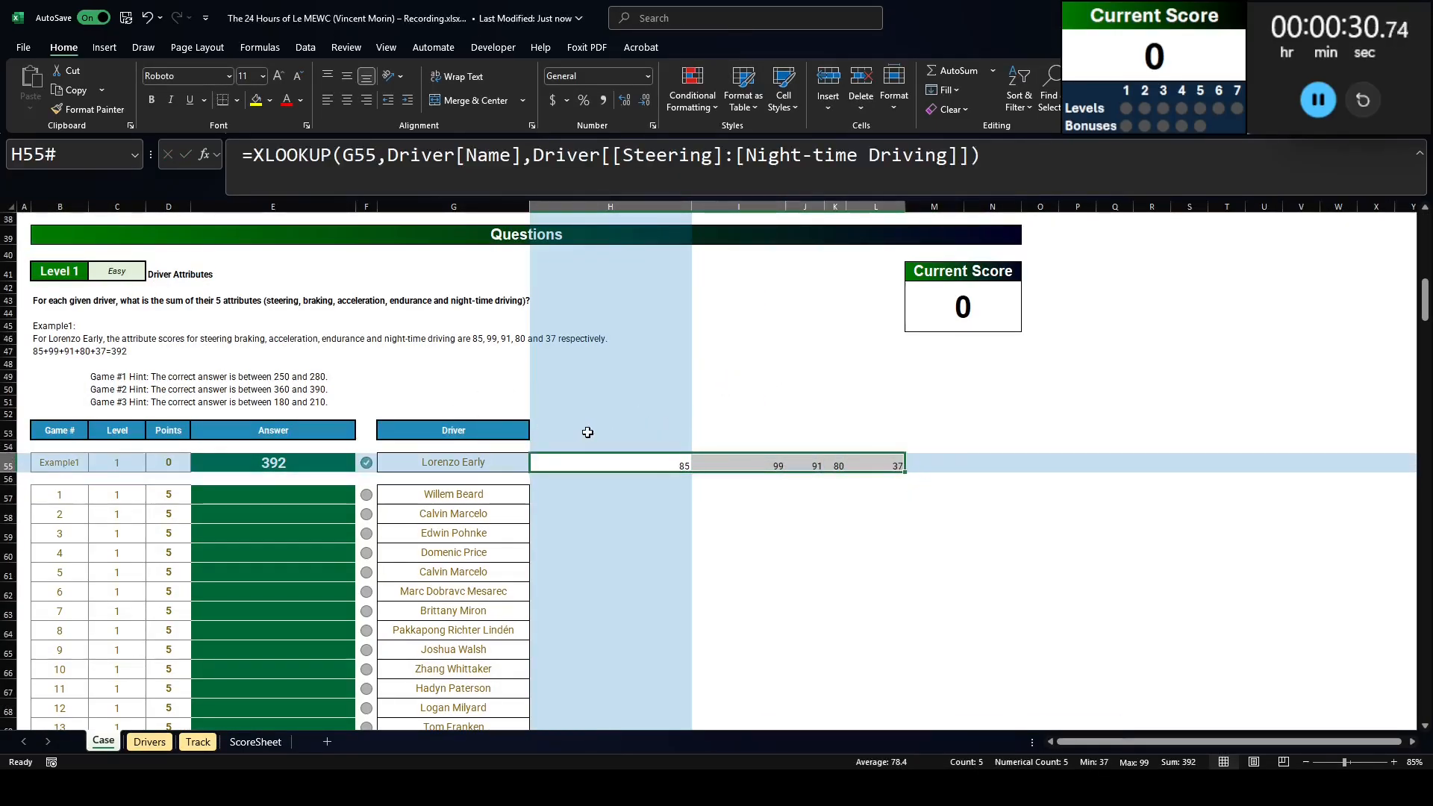
click(614, 462)
click(256, 155)
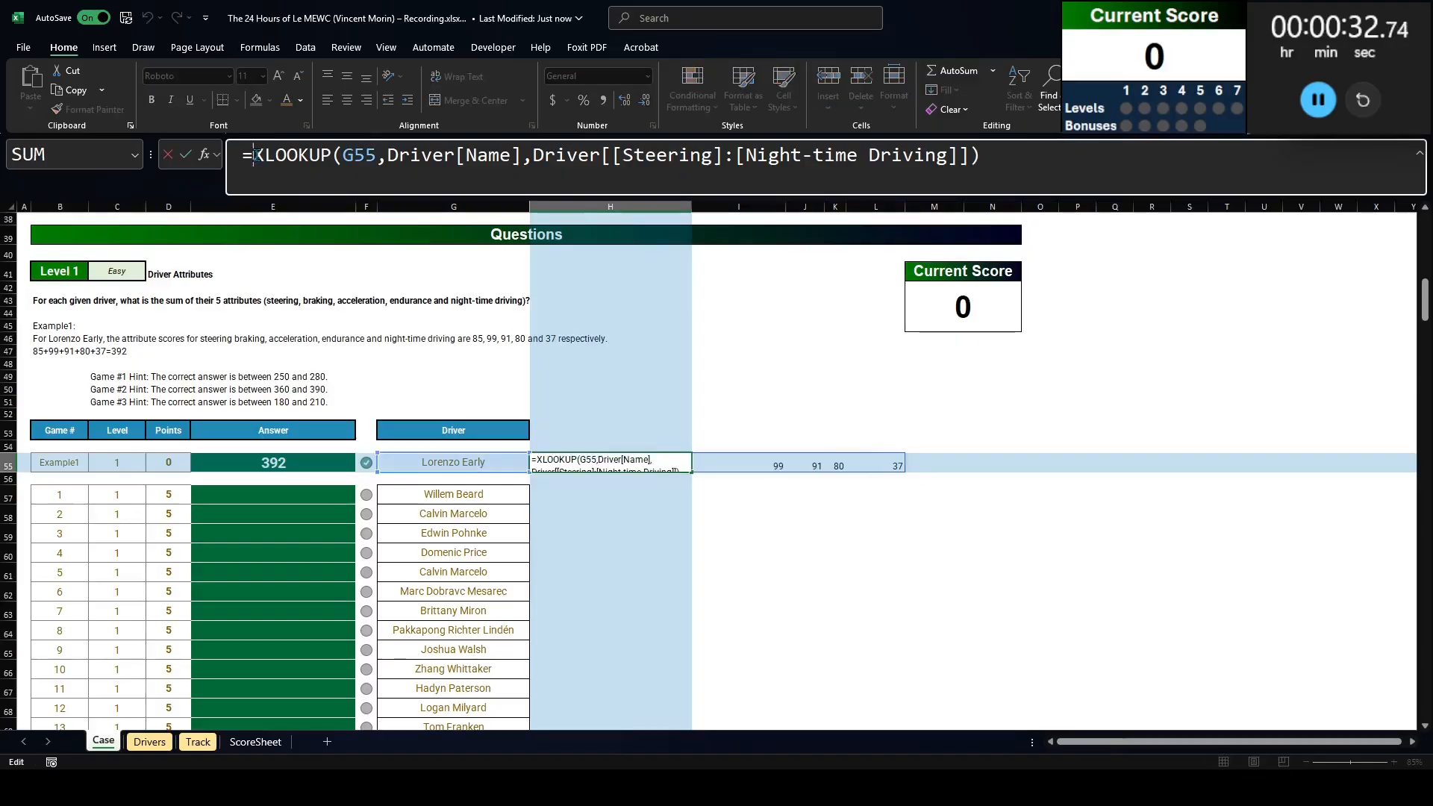
text(sum()
key(End)
text())
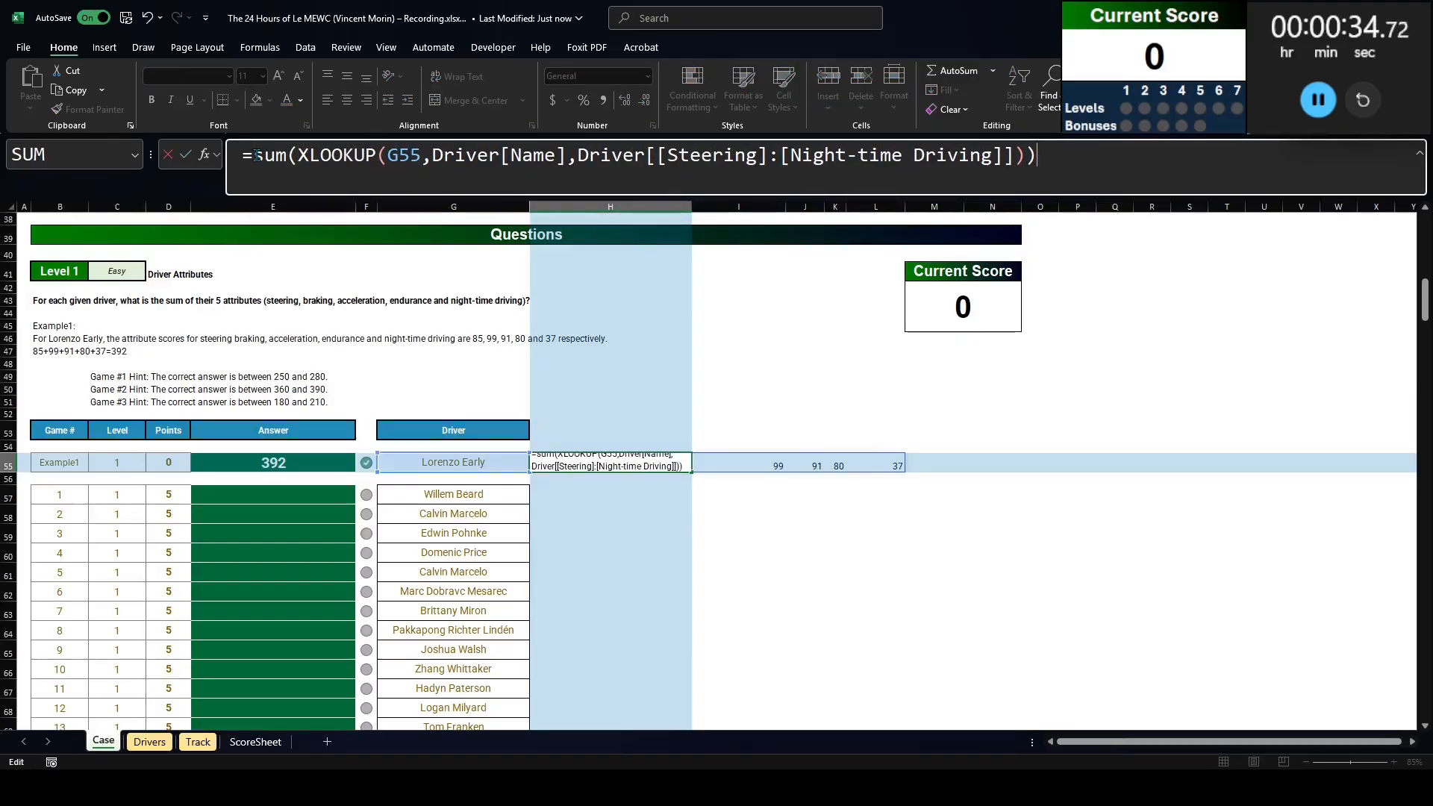
key(ctrl+Return)
Step: Move the SUM formula from H55 into the Level 1 example answer cell E55, keeping its reference to G55
click(312, 157)
key(ctrl+a)
key(ctrl+x)
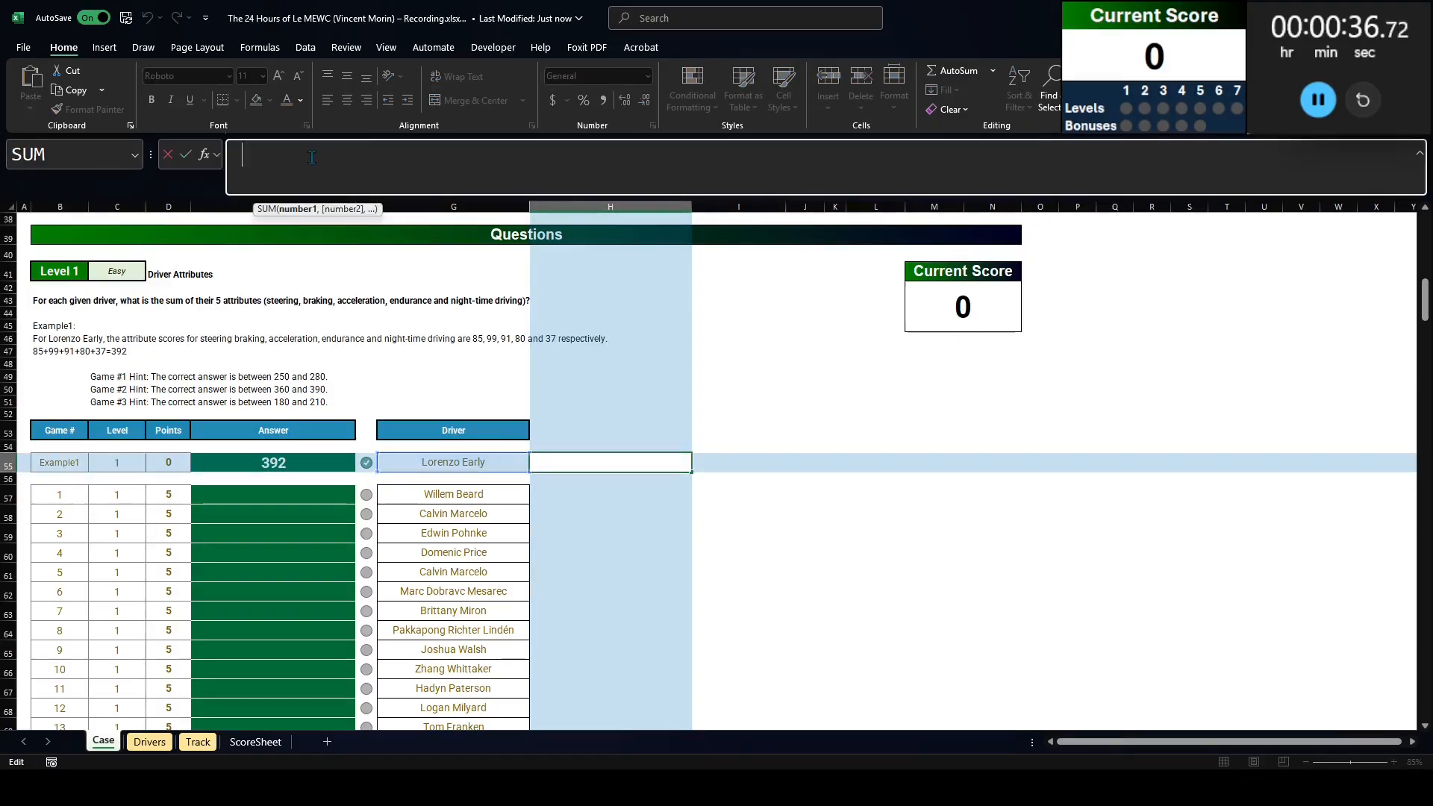
key(shift+Tab)
key(shift+Tab)
key(shift+Tab)
click(312, 157)
key(ctrl+a)
key(ctrl+v)
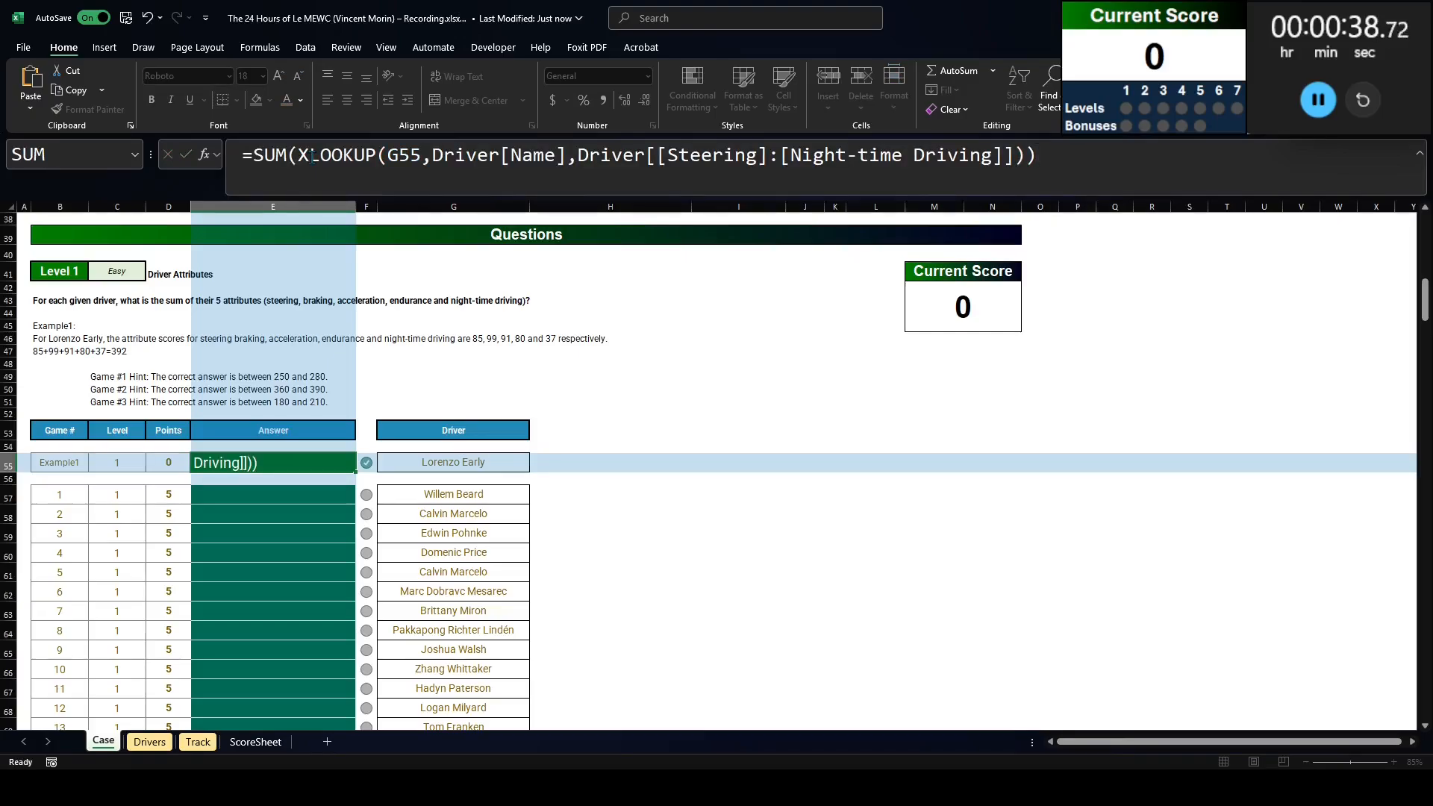
key(ctrl+Return)
Step: Copy the E55 formula into the Level 1 answer cells E57:E76
key(ctrl+c)
key(Left)
key(ctrl+Down)
key(ctrl+Down)
key(Right)
key(ctrl+shift+Up)
key(shift+Down)
key(shift+Down)
key(ctrl+v)
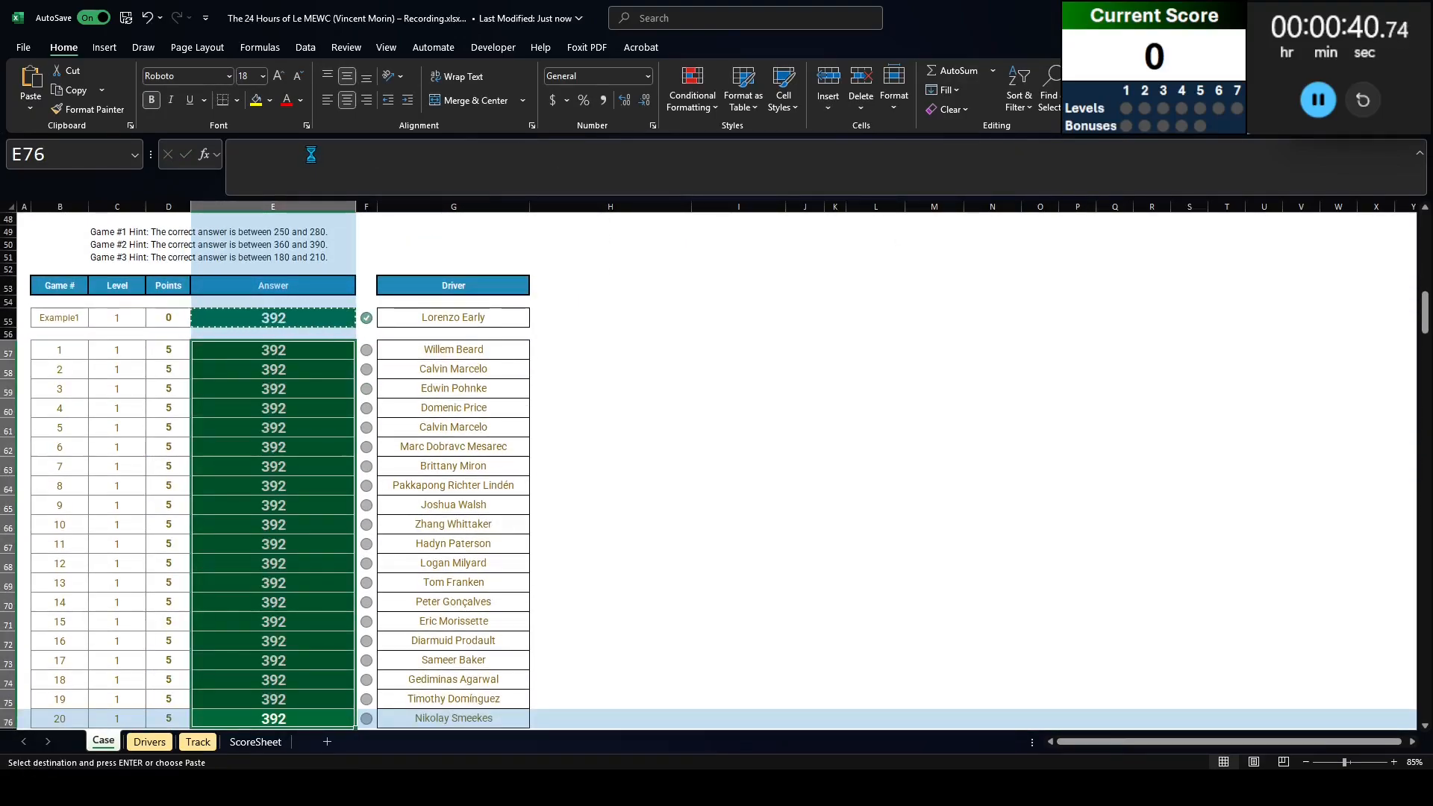
Step: Go to the Level 2 question and paste its example answer from E89 into E88 as a plain value
scroll(155, 369, down, 10)
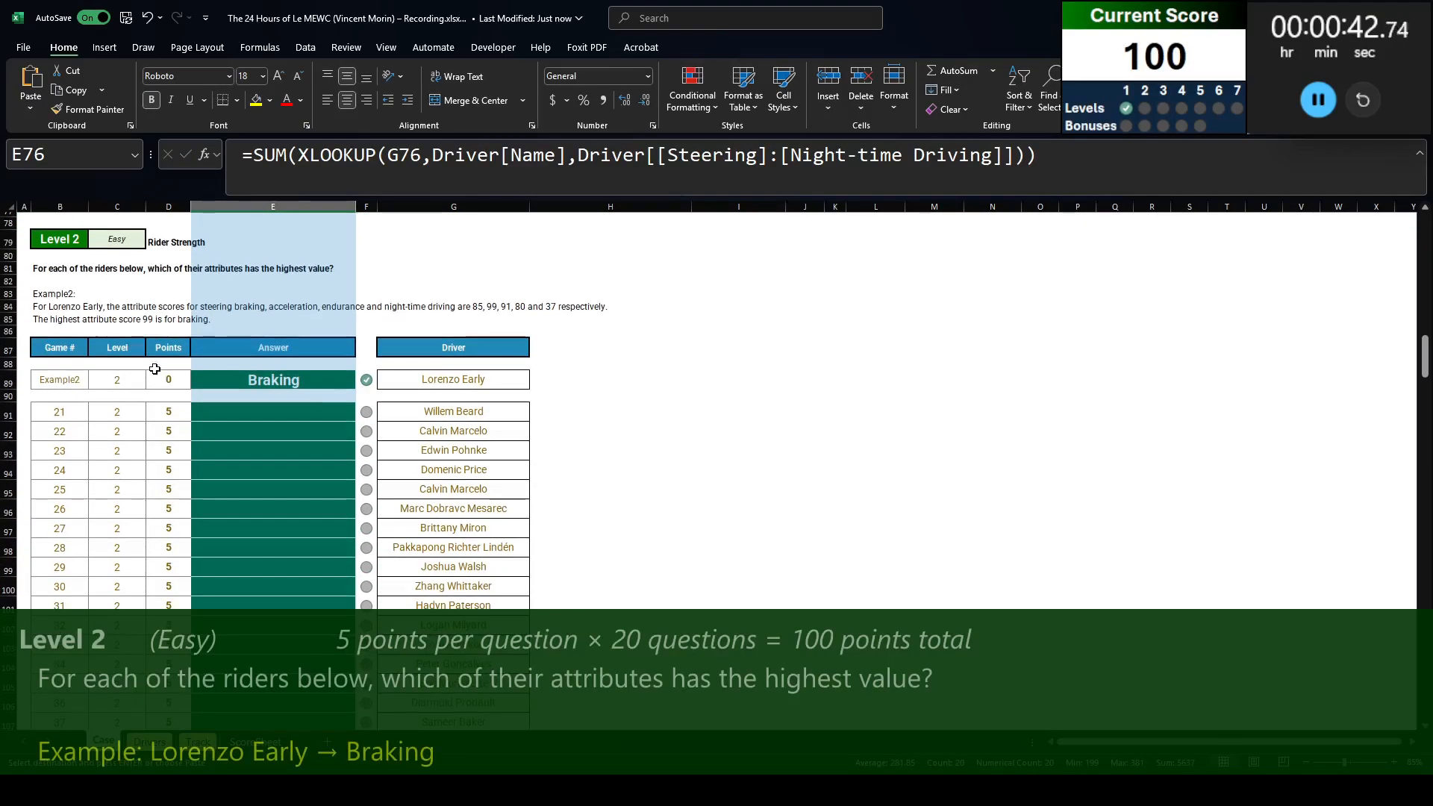
click(43, 270)
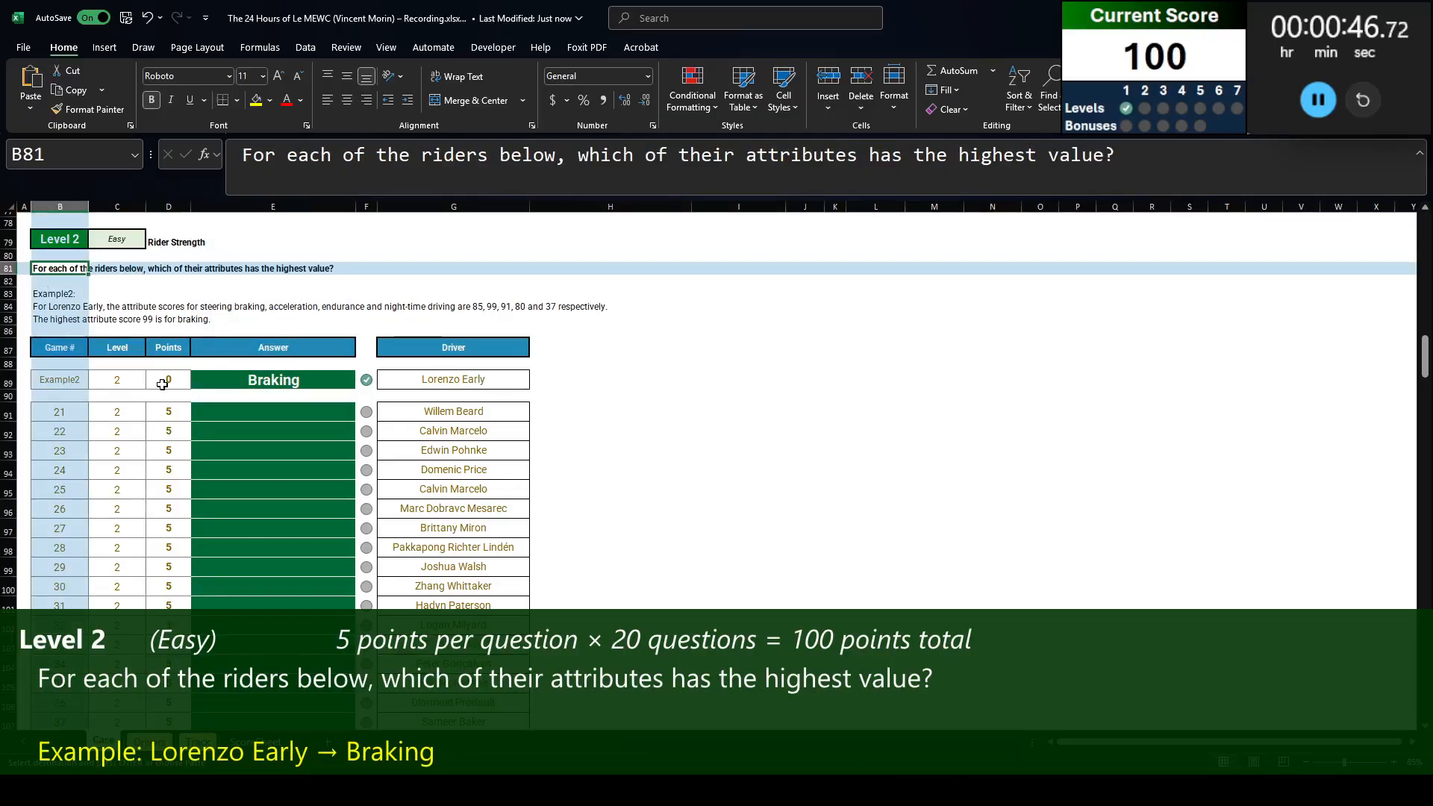
click(233, 382)
key(ctrl+c)
click(235, 362)
key(ctrl+shift+v)
Step: Enter an XLOOKUP in H89 that finds G89 in Driver[Name] and returns the Steering through Night-time Driving columns
click(551, 385)
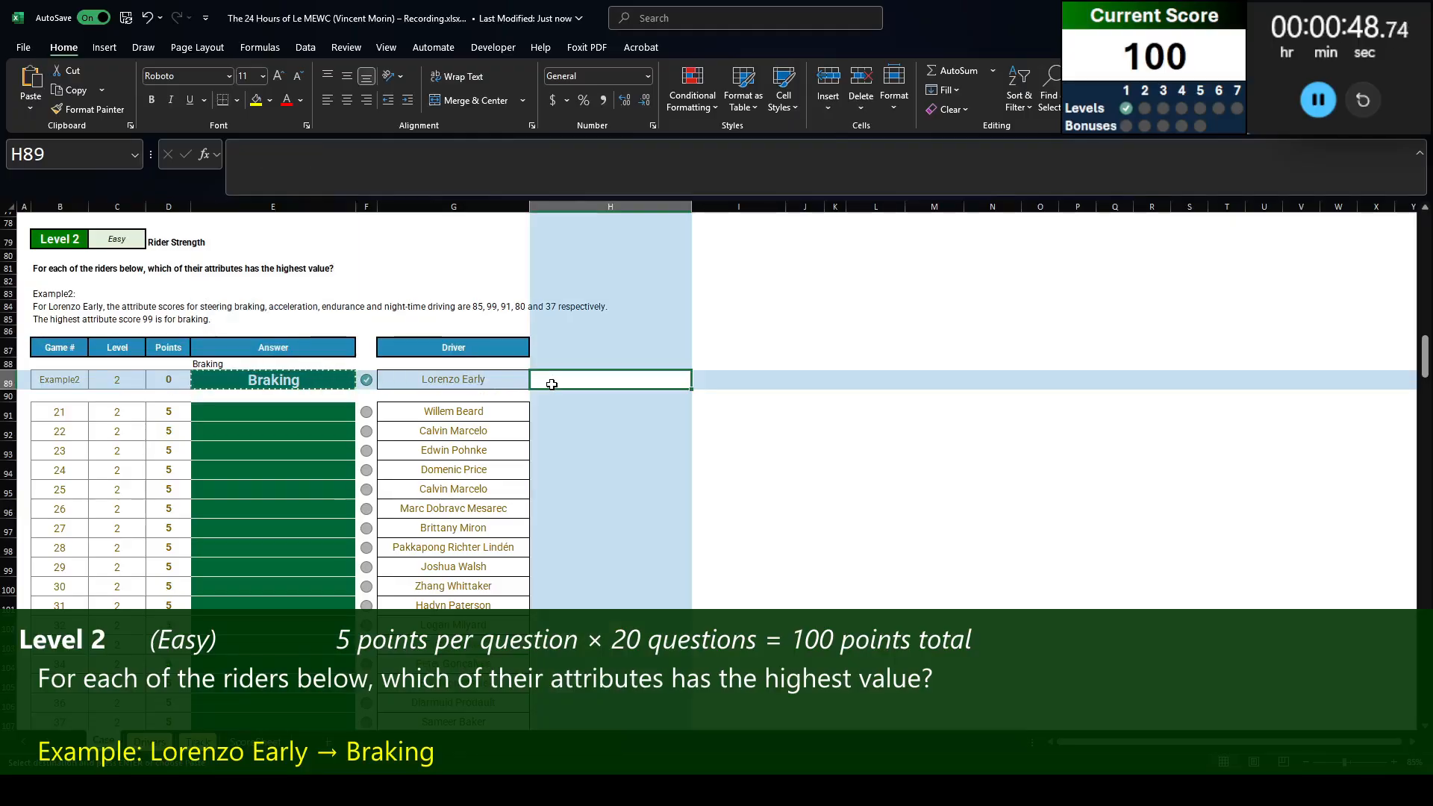
text(=xl)
key(Tab)
text(g89,)
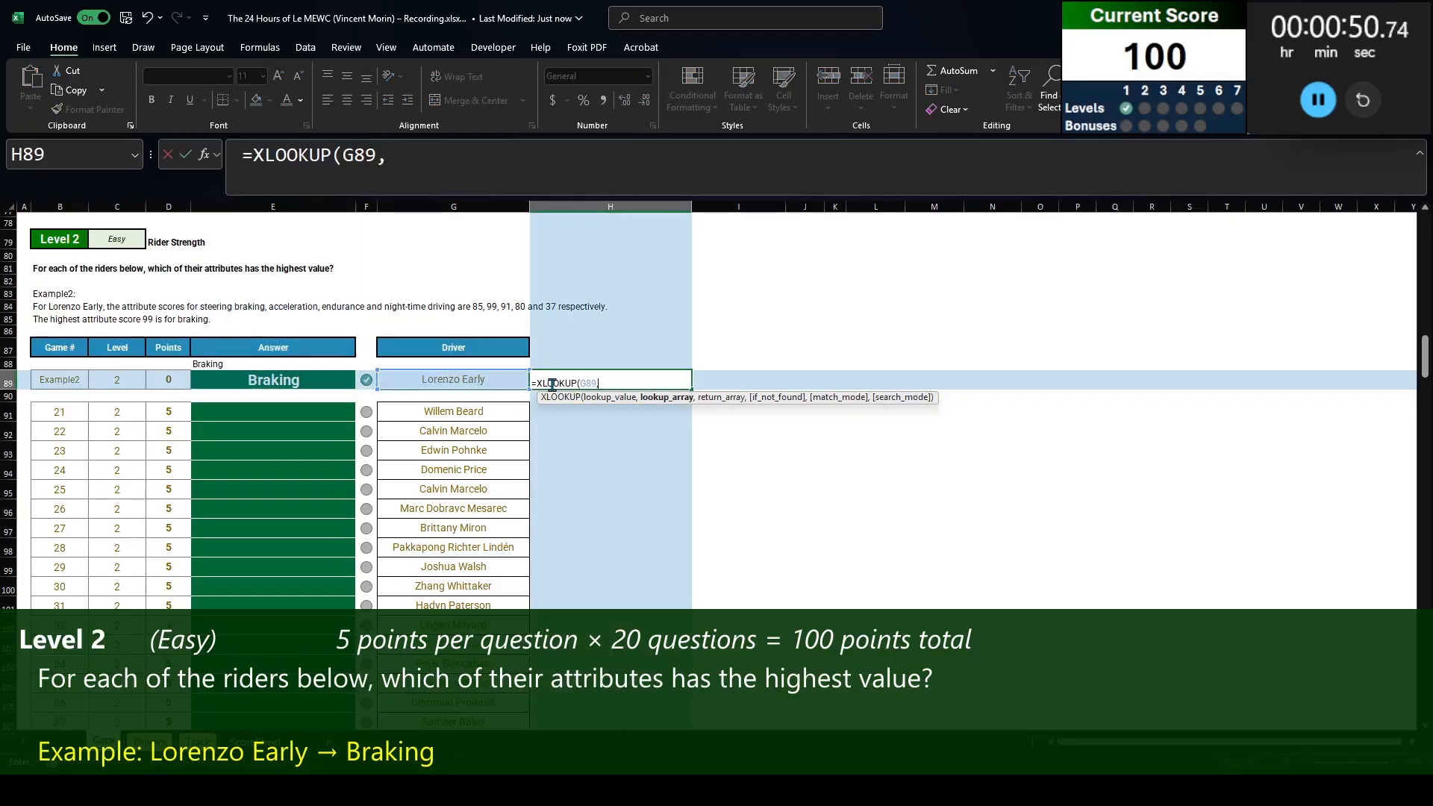
text(driver[name],)
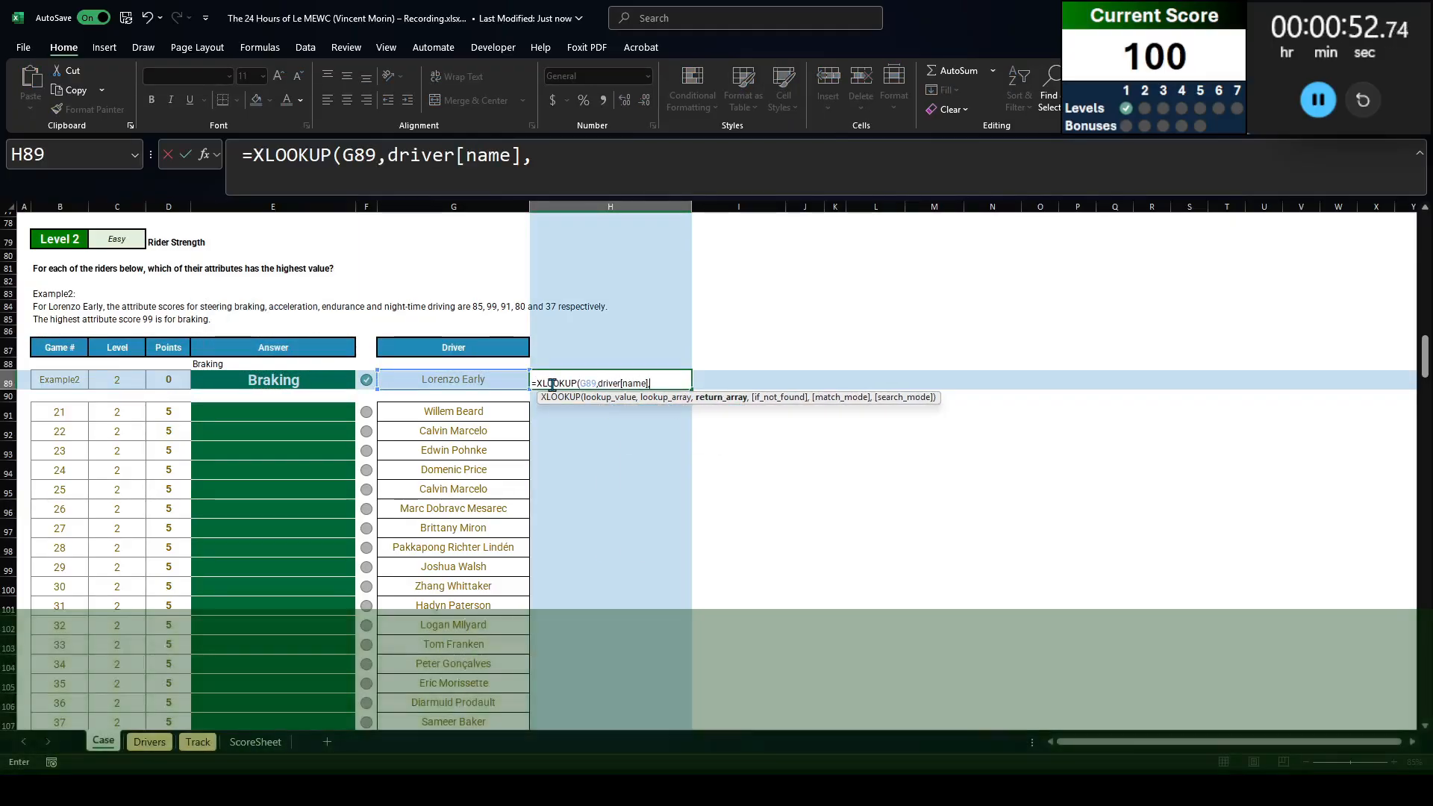
key(ctrl+Page_Down)
drag(444, 387, 724, 392)
key(Return)
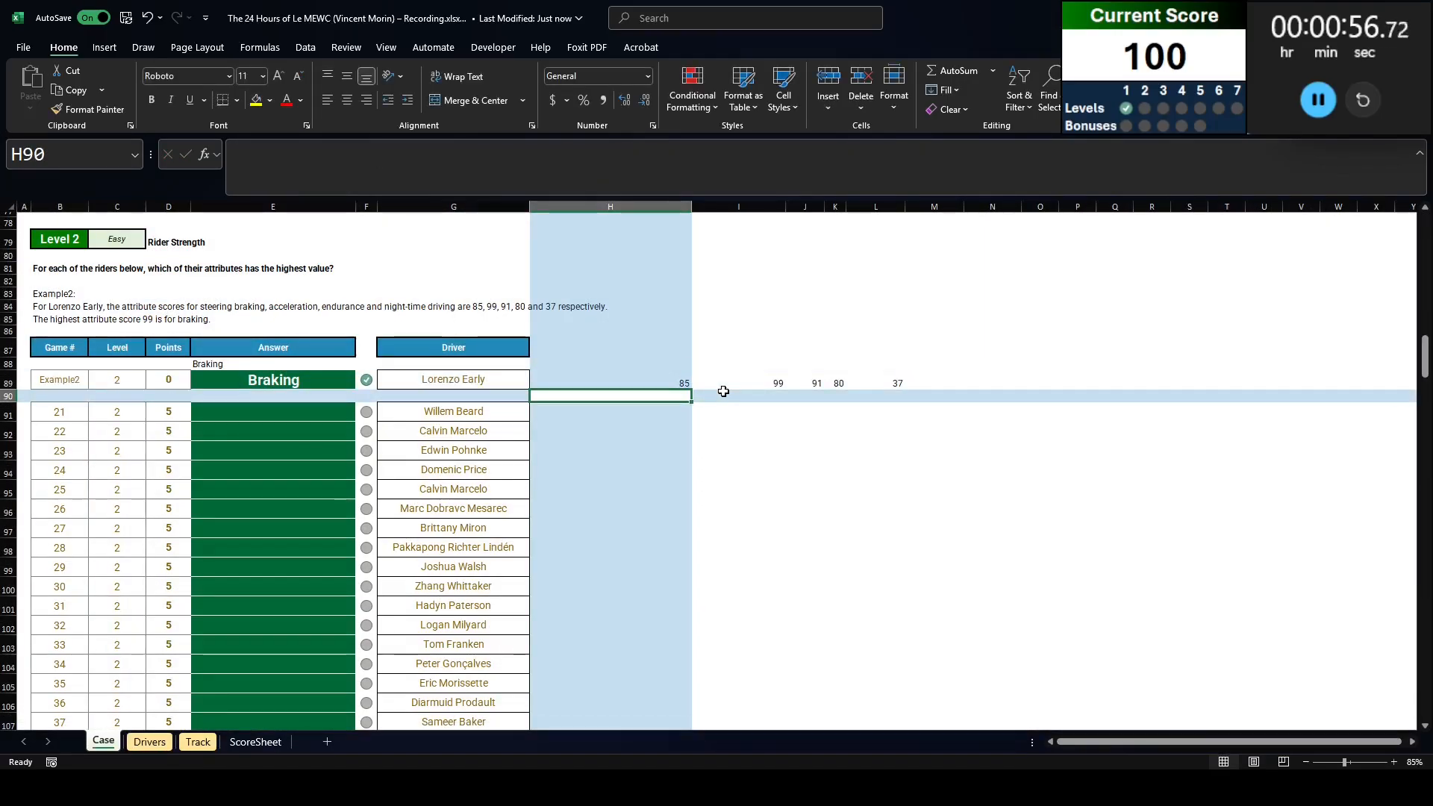
Step: Rebuild the H89 formula as an outer XLOOKUP whose lookup value is the MAX of the original XLOOKUP
click(639, 382)
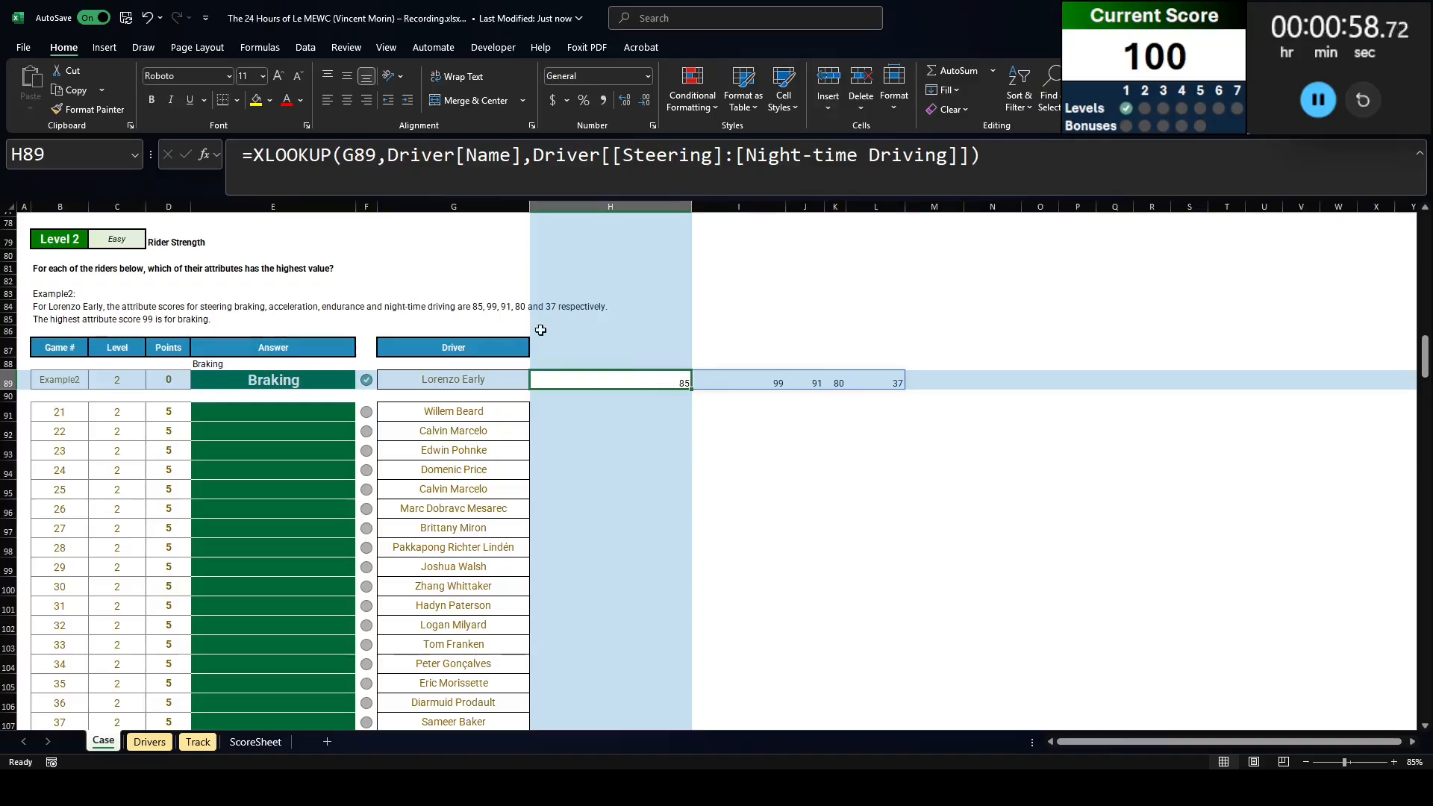
drag(253, 155, 1255, 198)
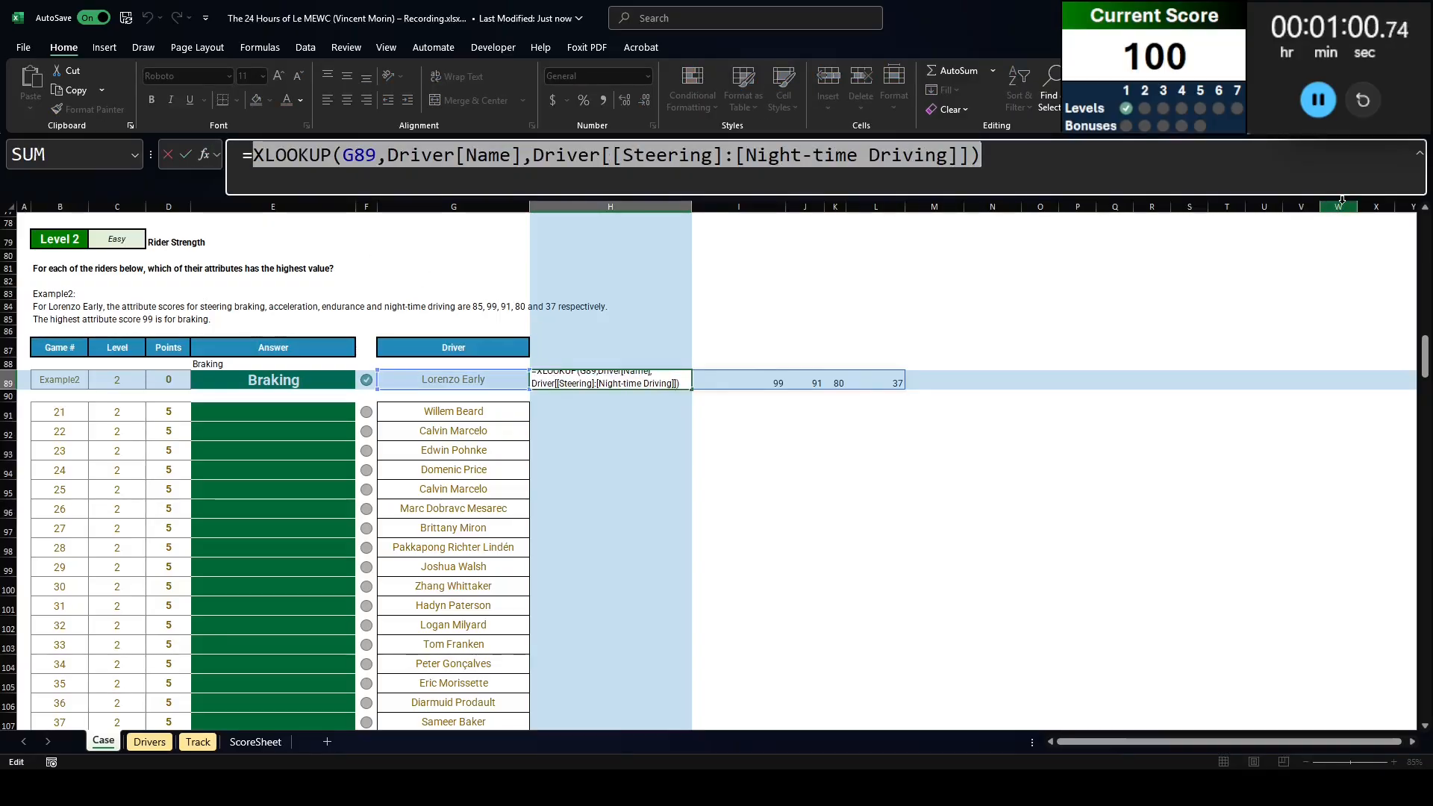
key(BackSpace)
text(x)
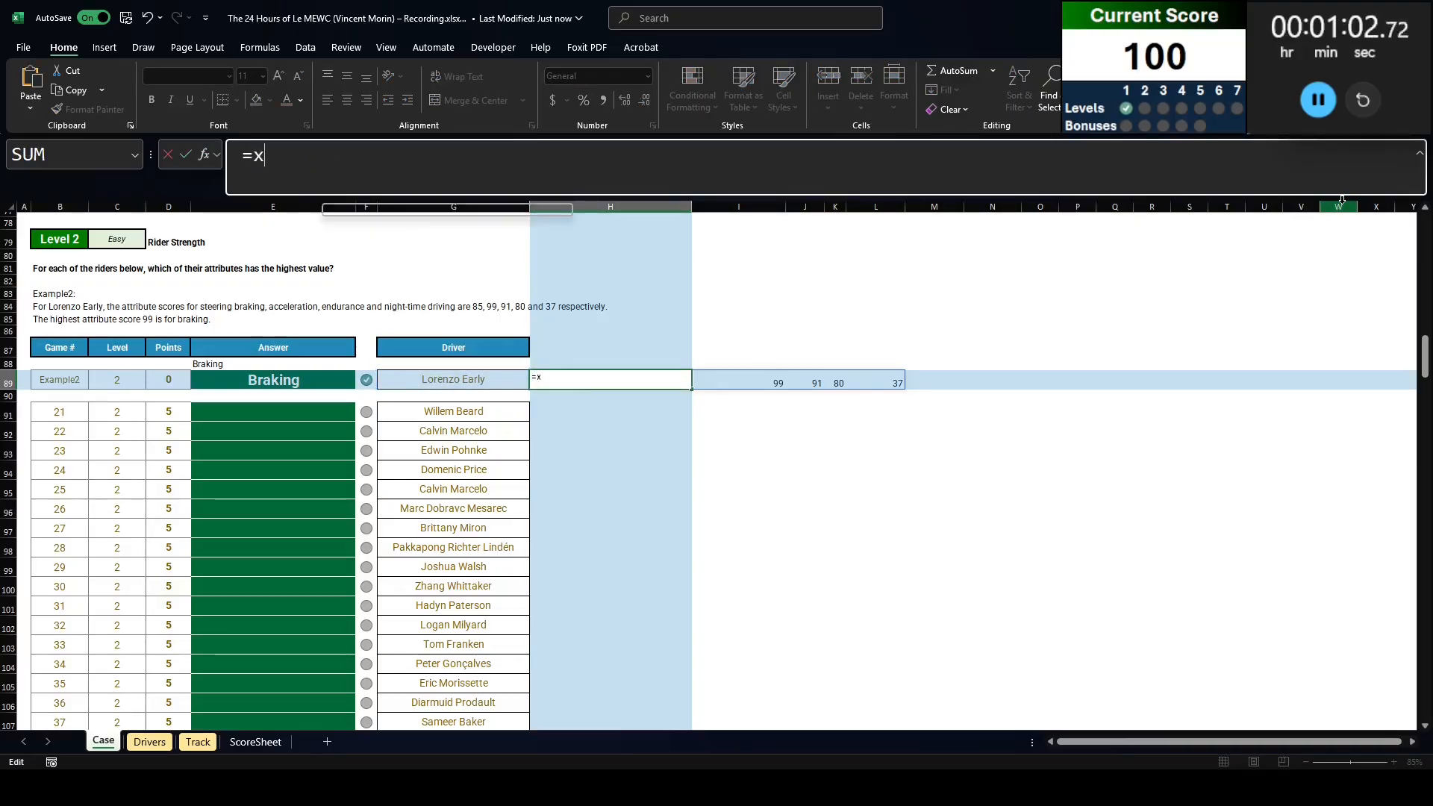
text(lookup()
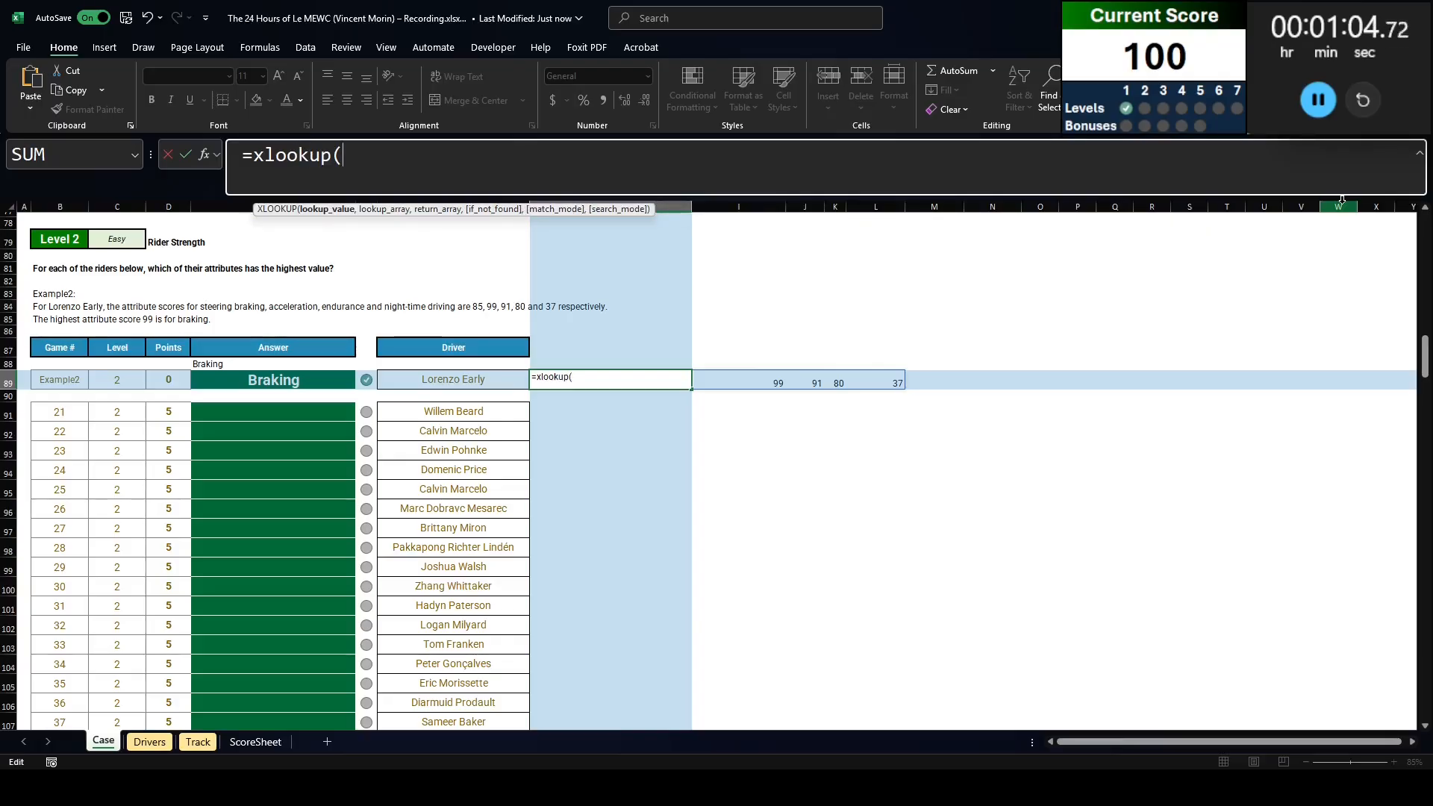
text(max()
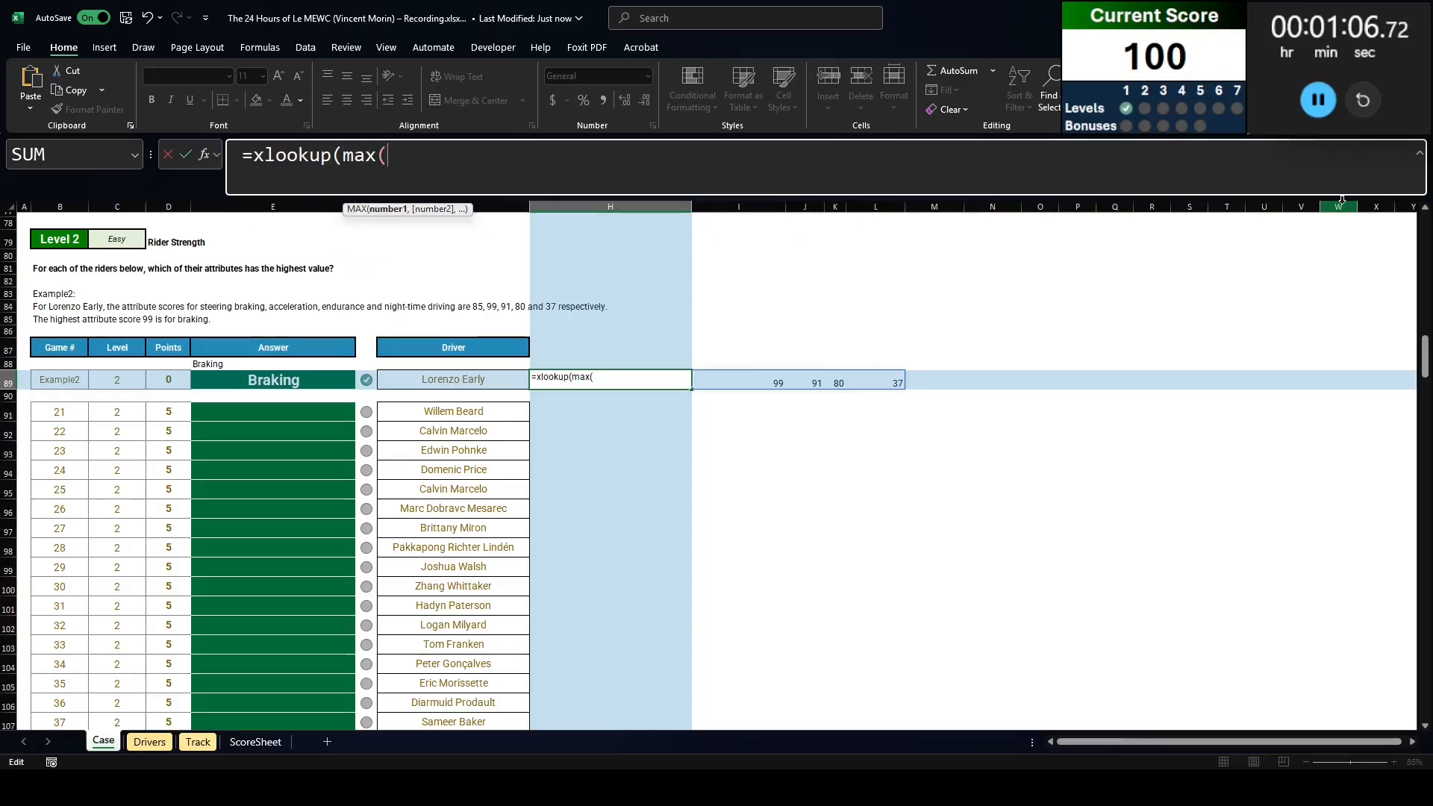
key(ctrl+v)
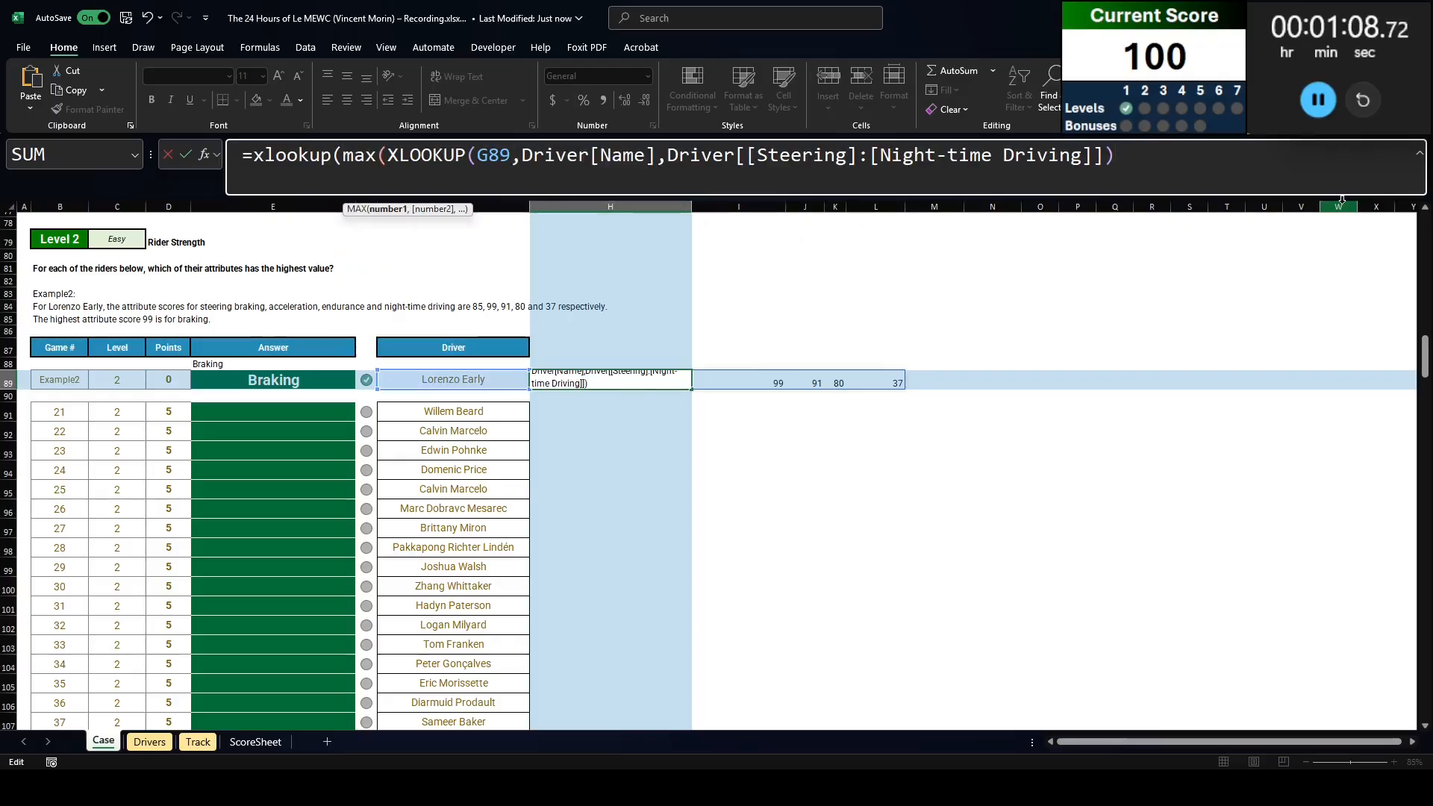
text(,)
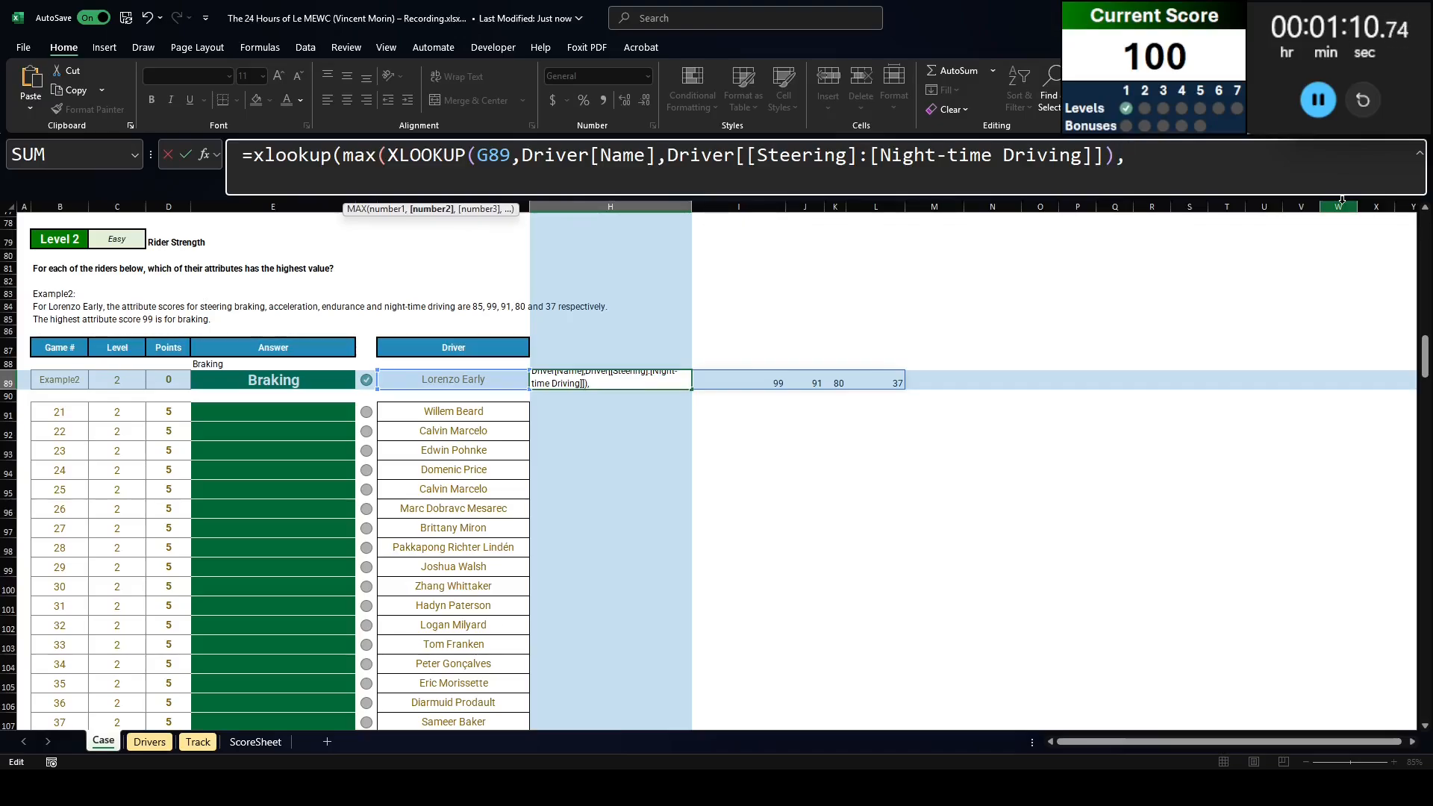
key(BackSpace)
text())
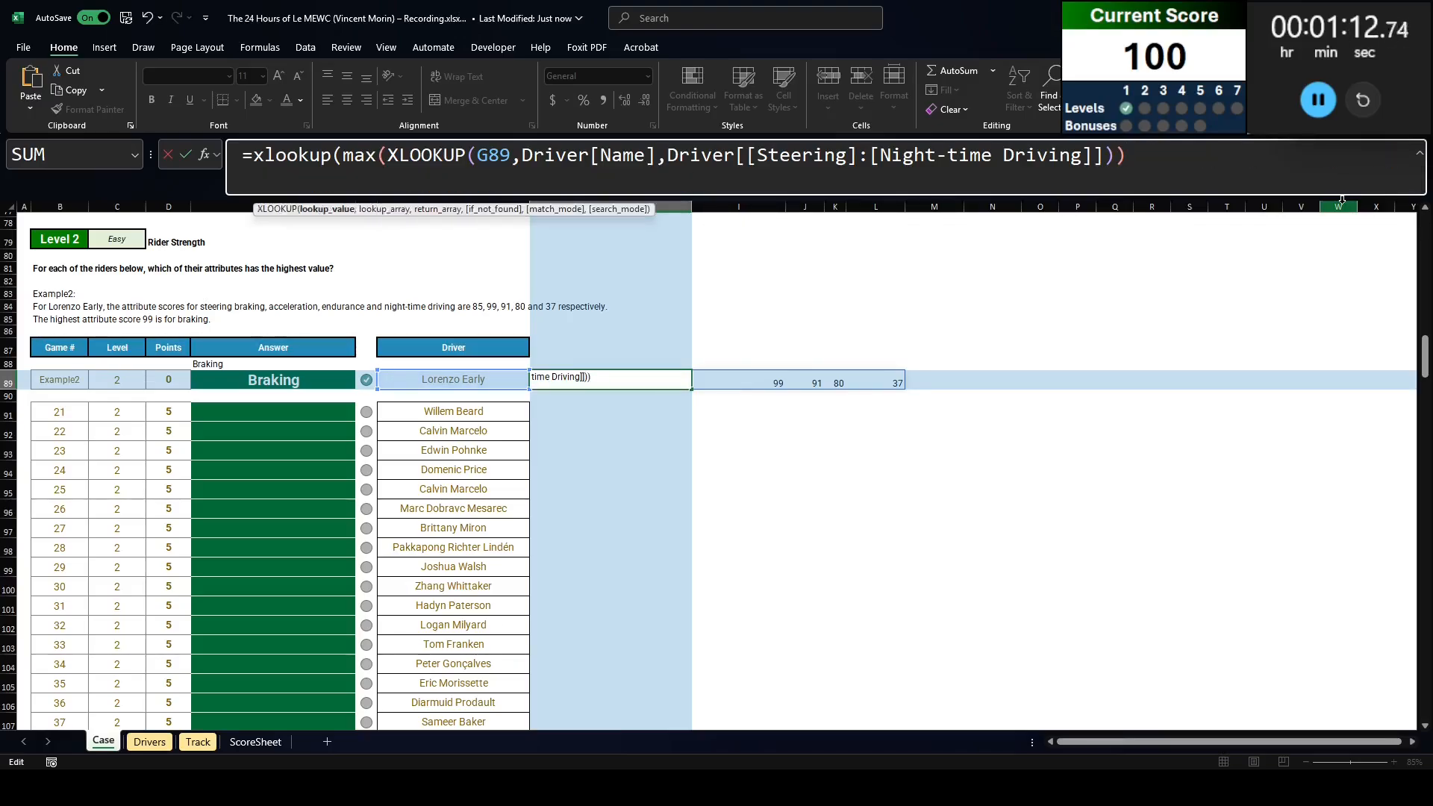
Step: Complete the H89 formula with the original XLOOKUP as lookup array and the Driver headers Steering through Night-time Driving as return array
text(,)
key(ctrl+v)
text(,)
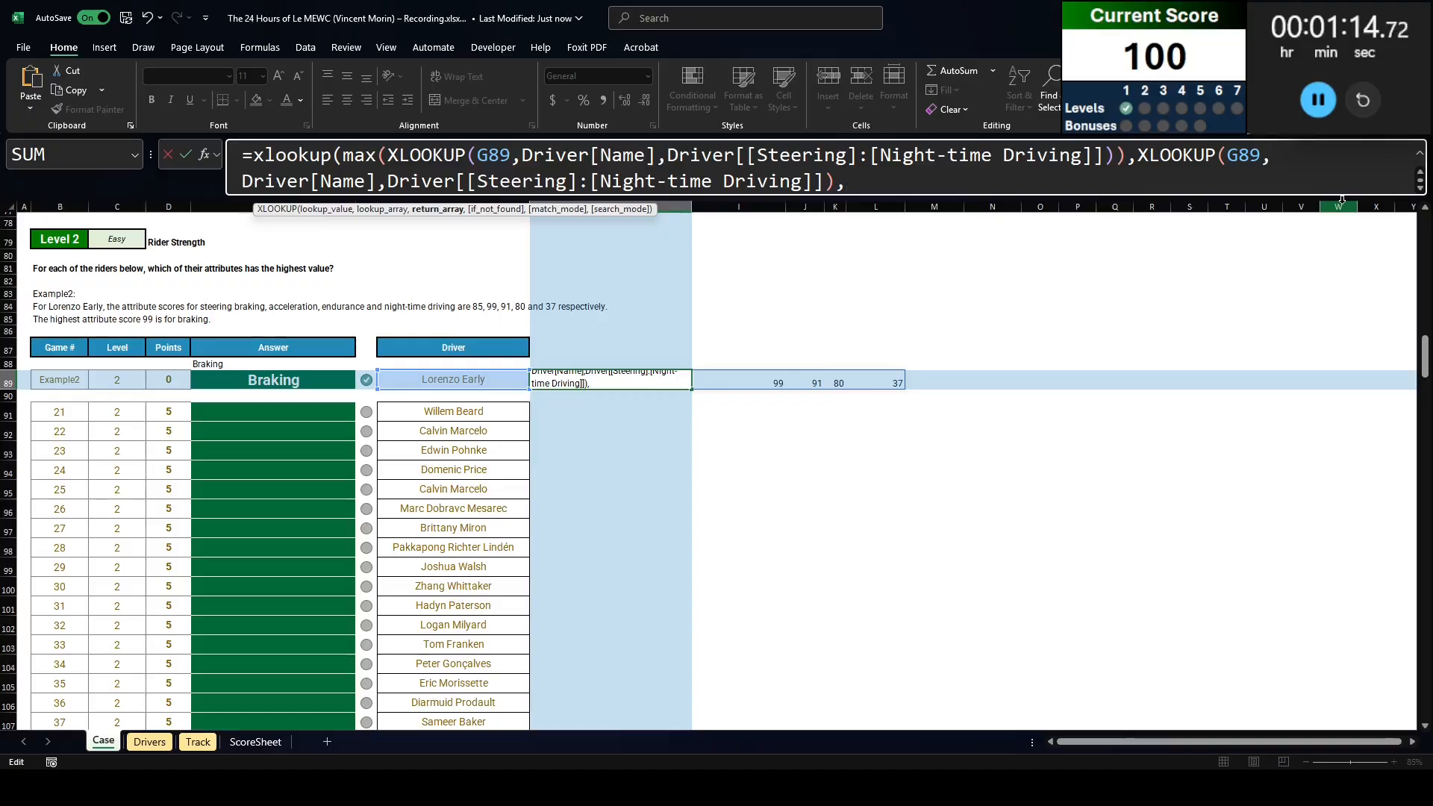
click(198, 741)
click(149, 741)
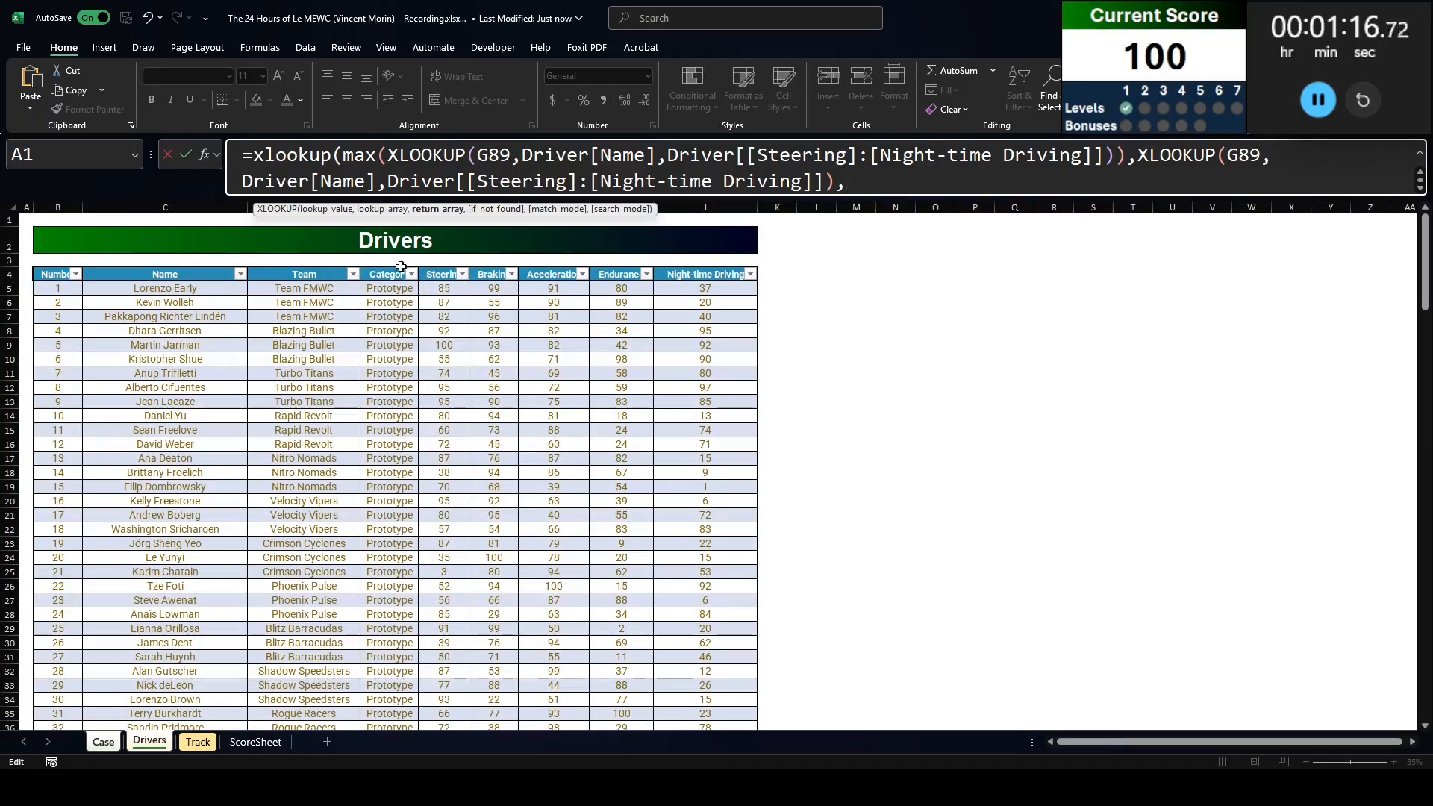
drag(437, 275, 717, 275)
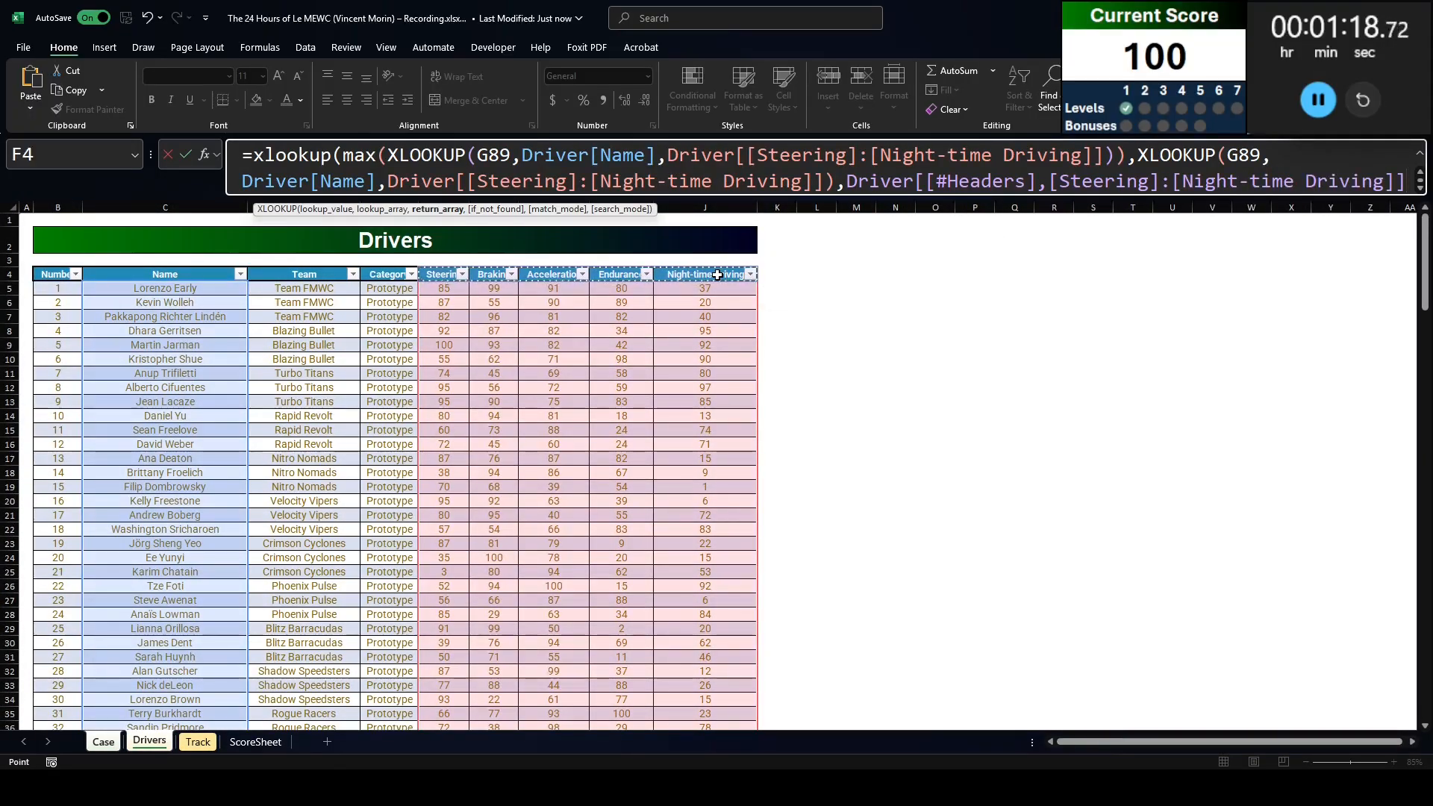
text())
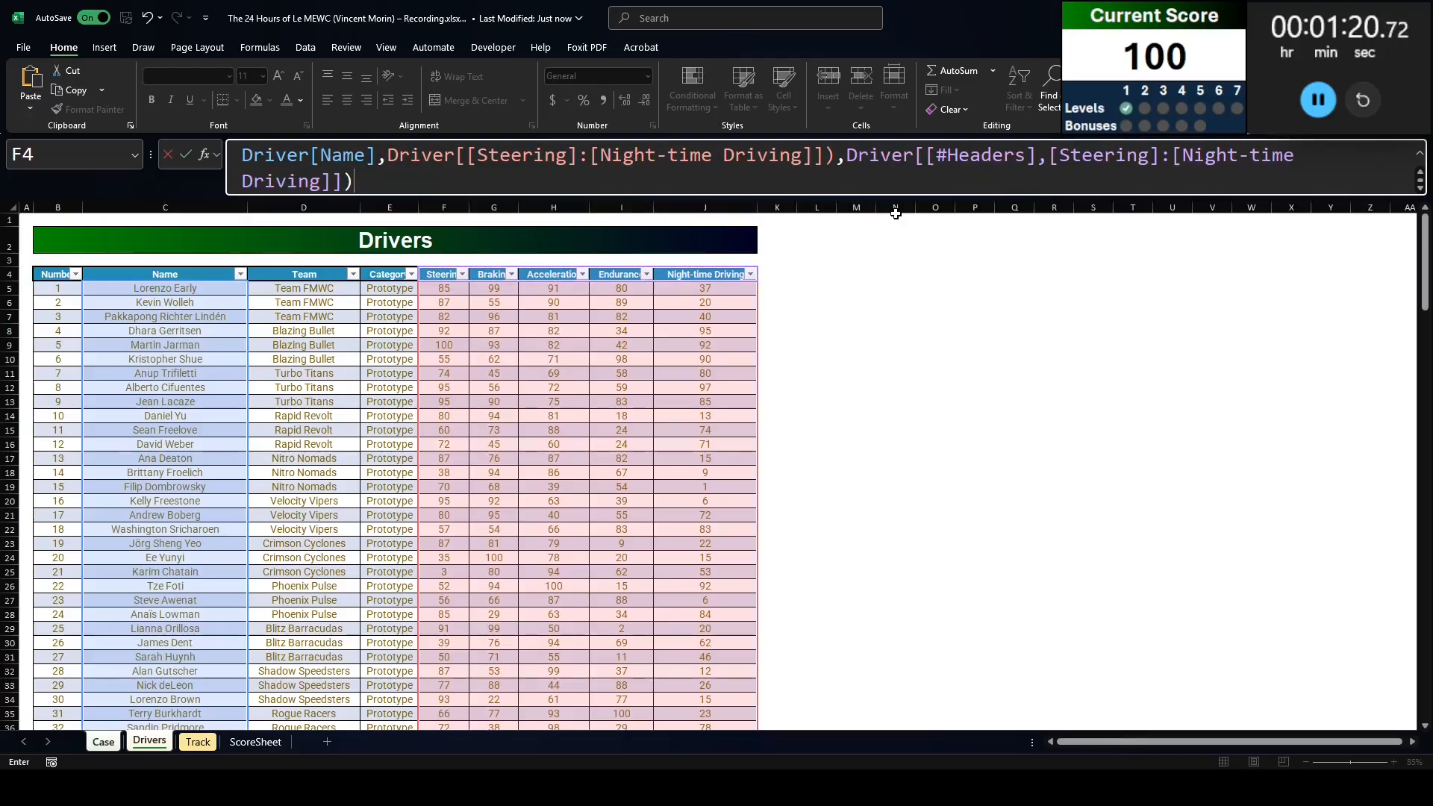
key(Return)
Step: Move the nested XLOOKUP formula from H89 into the Level 2 example answer cell E89, keeping its references to G89
key(Up)
click(435, 168)
key(ctrl+a)
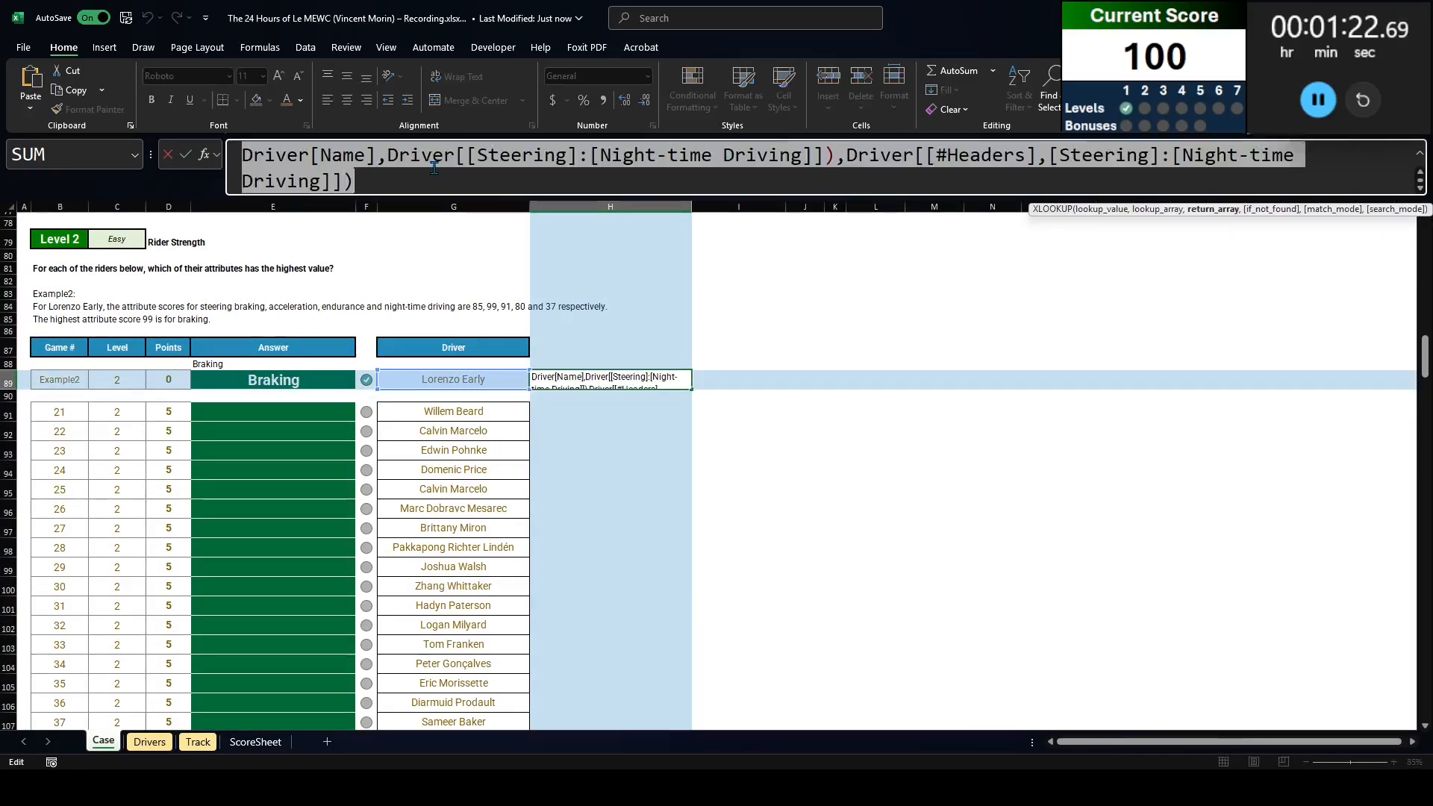
key(ctrl+x)
key(shift+Tab)
key(shift+Tab)
key(shift+Tab)
click(435, 168)
key(ctrl+a)
key(ctrl+v)
key(Return)
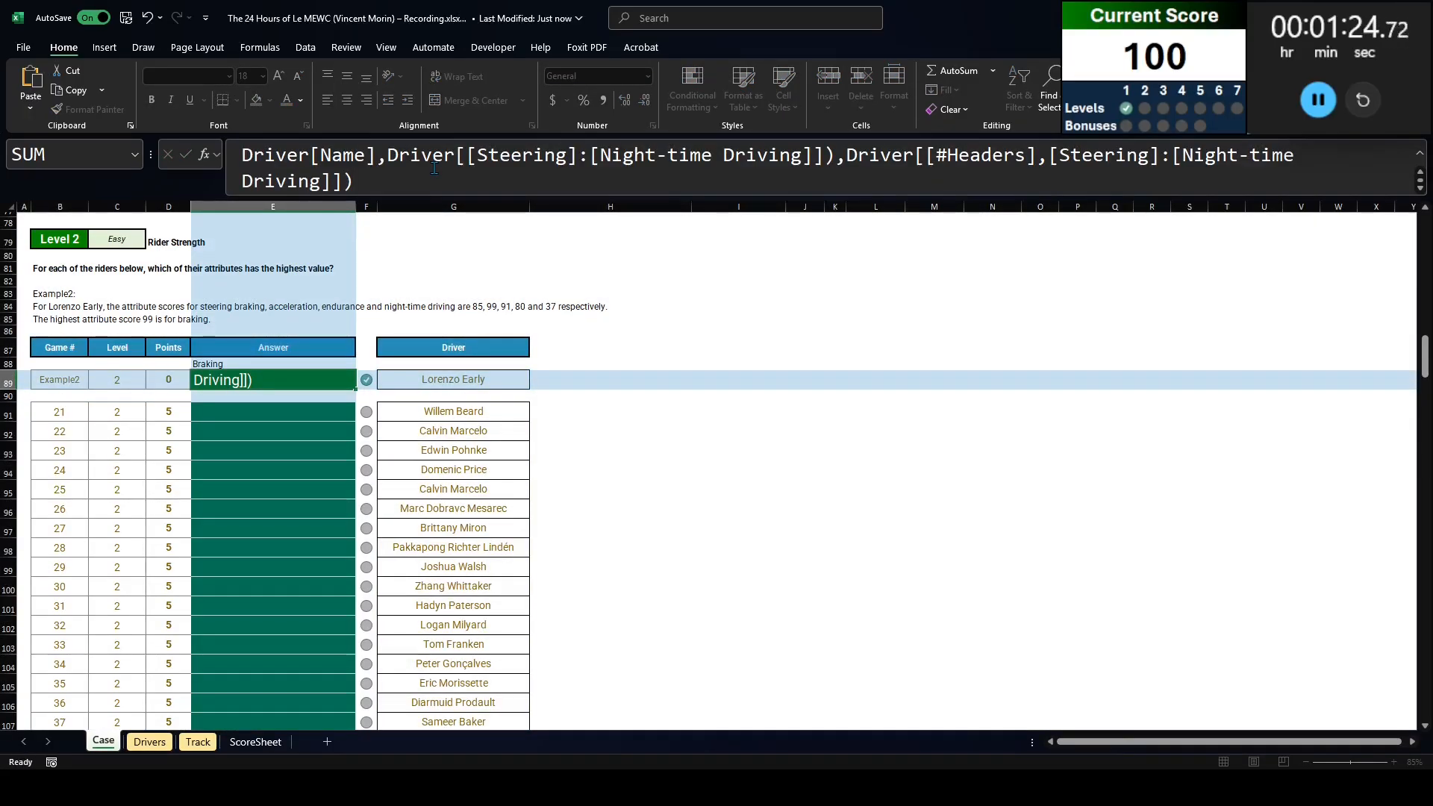
Step: Copy the E89 formula into the Level 2 answer cells E91:E110 and check the filled answers
key(Up)
key(ctrl+c)
key(Left)
key(ctrl+Down)
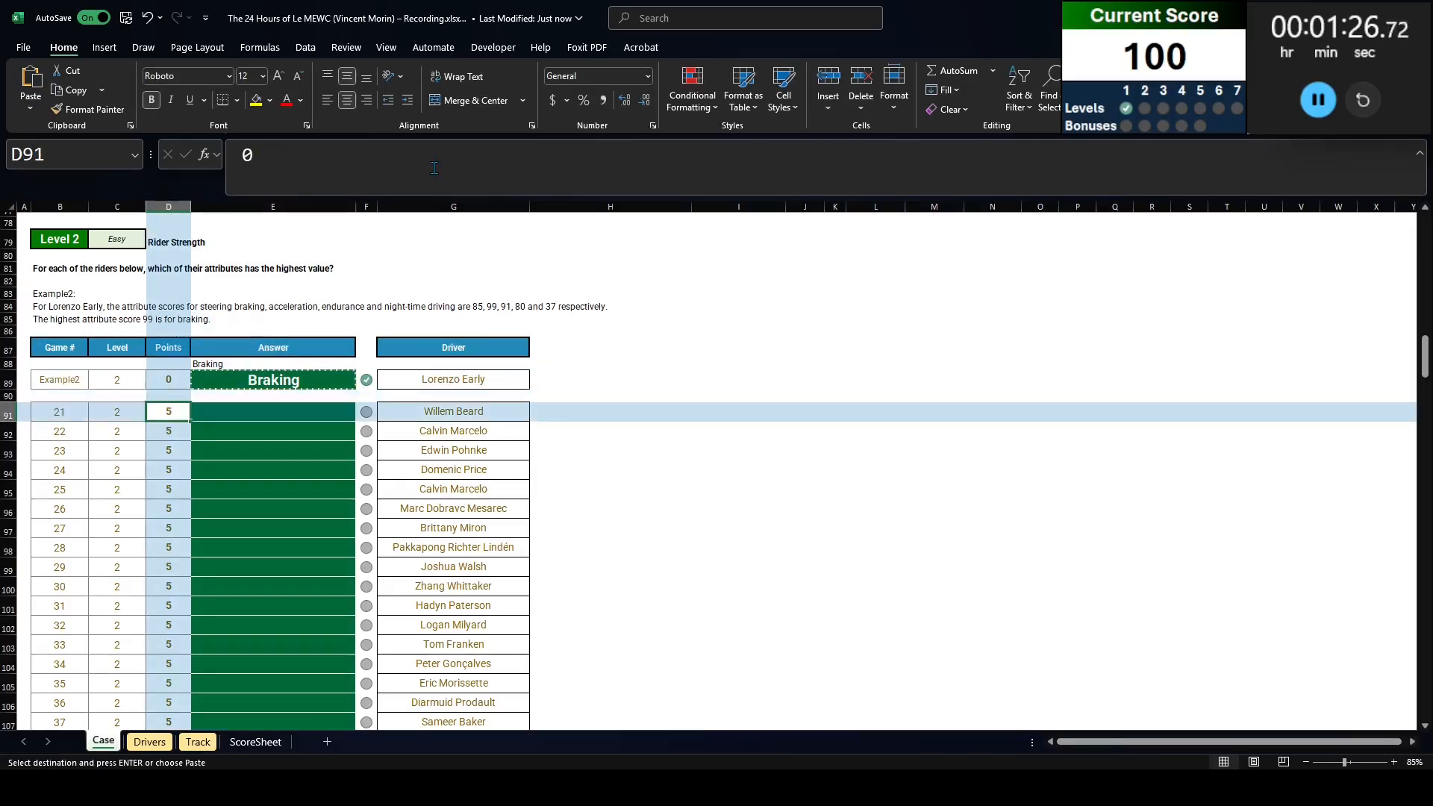
key(ctrl+Down)
key(Right)
key(ctrl+shift+Up)
key(shift+Down)
key(ctrl+v)
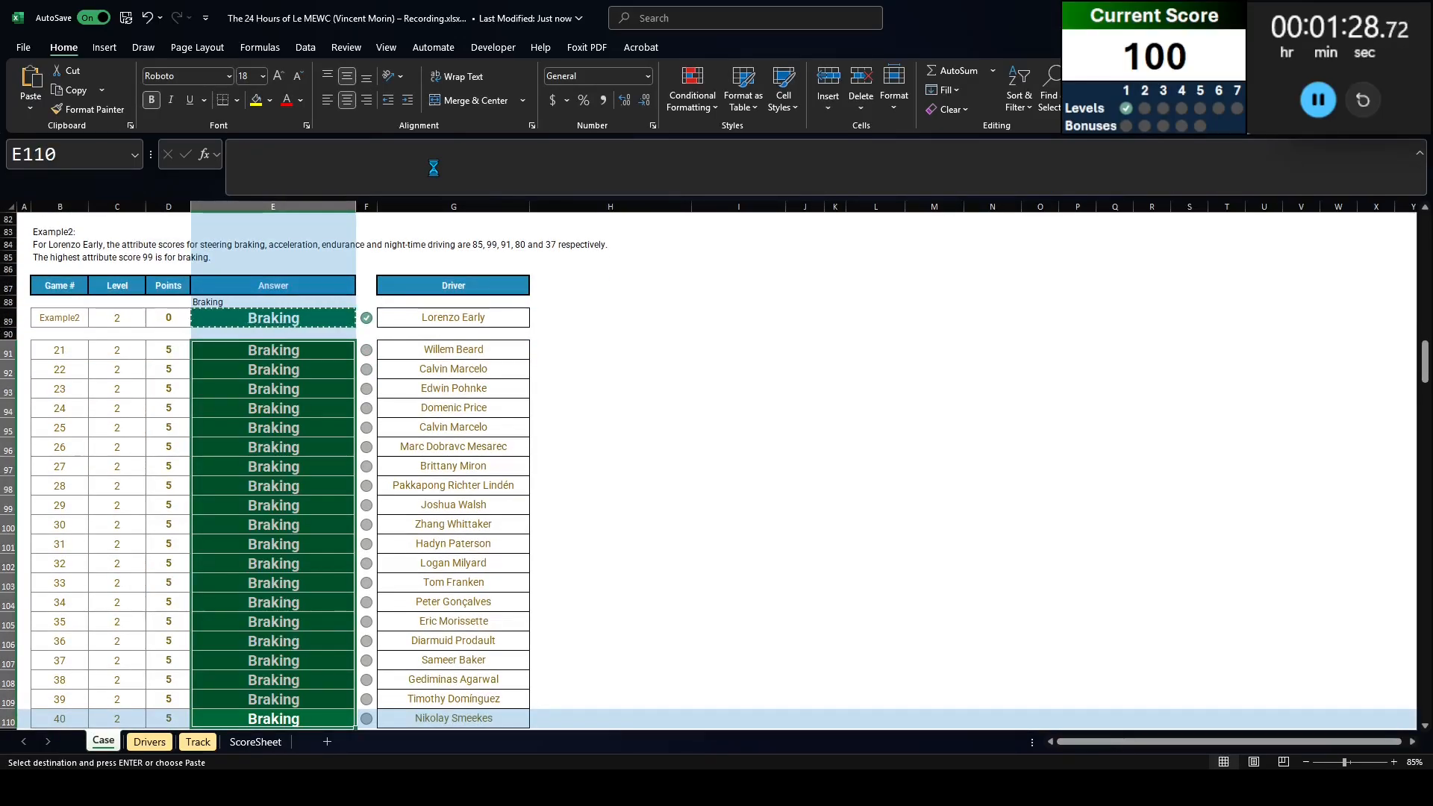
scroll(378, 342, down, 1)
click(298, 384)
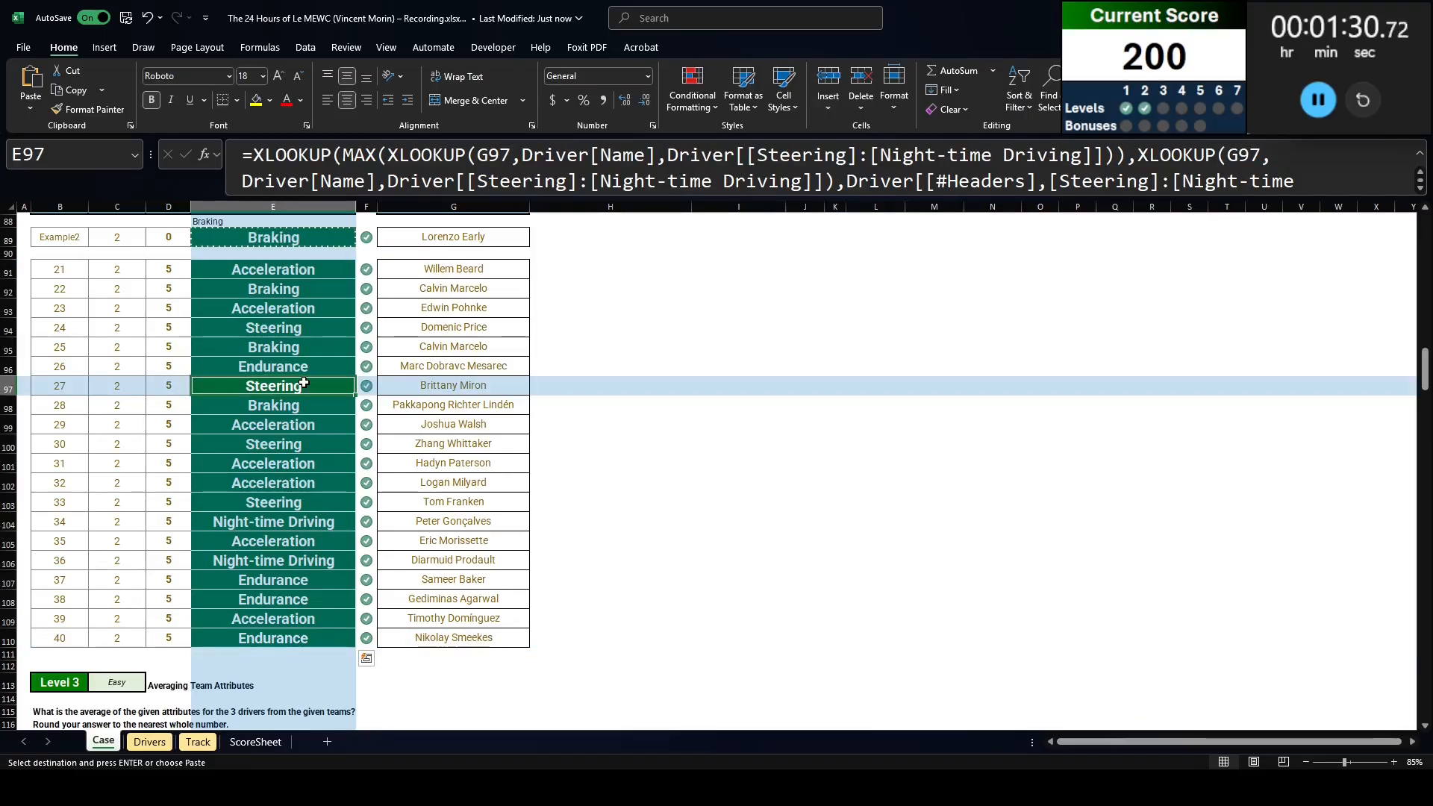
Step: Examine the Level 3 question, its rounding instruction, the example team and attribute in row 130, and the Drivers sheet's Team column
scroll(297, 373, down, 5)
scroll(298, 373, down, 2)
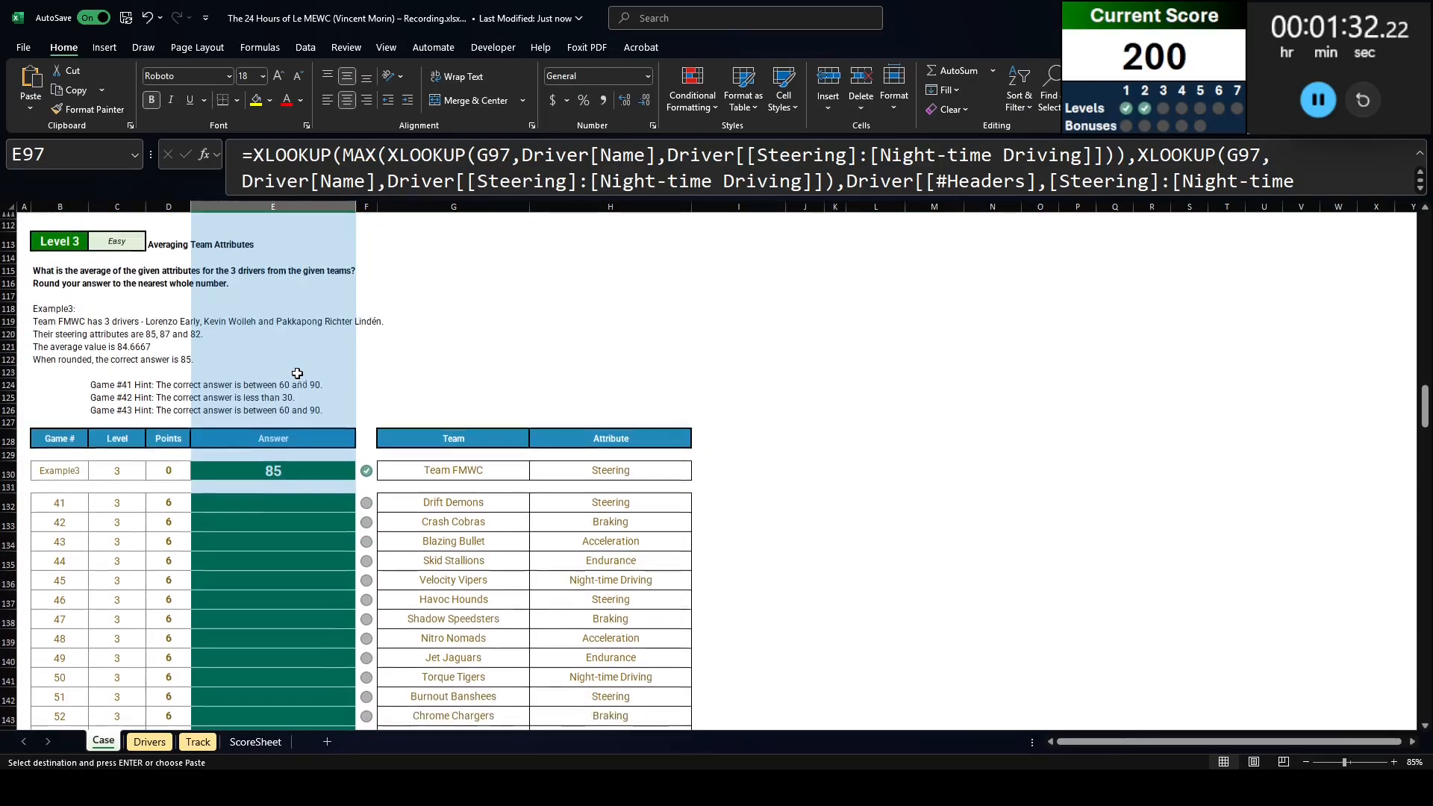
click(53, 264)
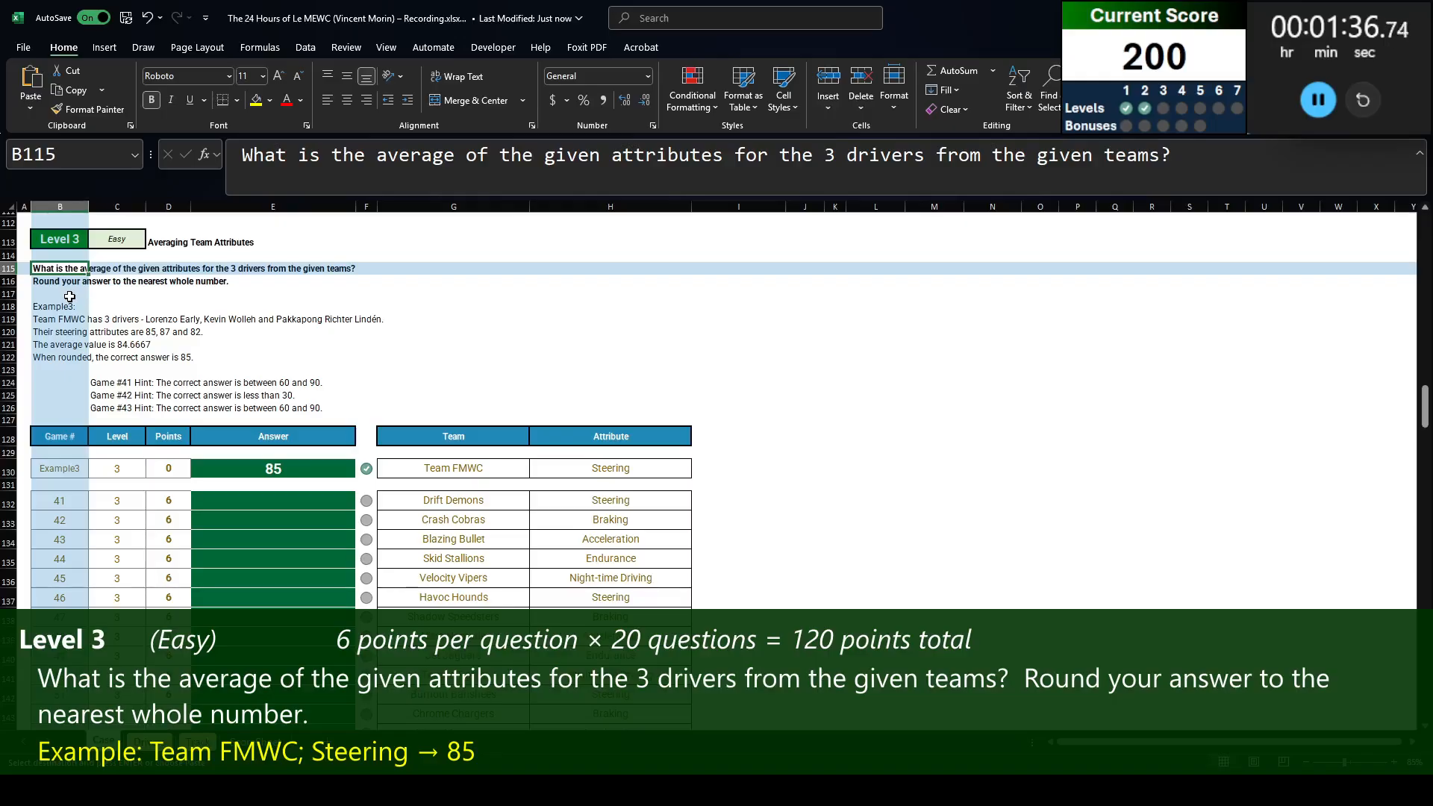
click(61, 285)
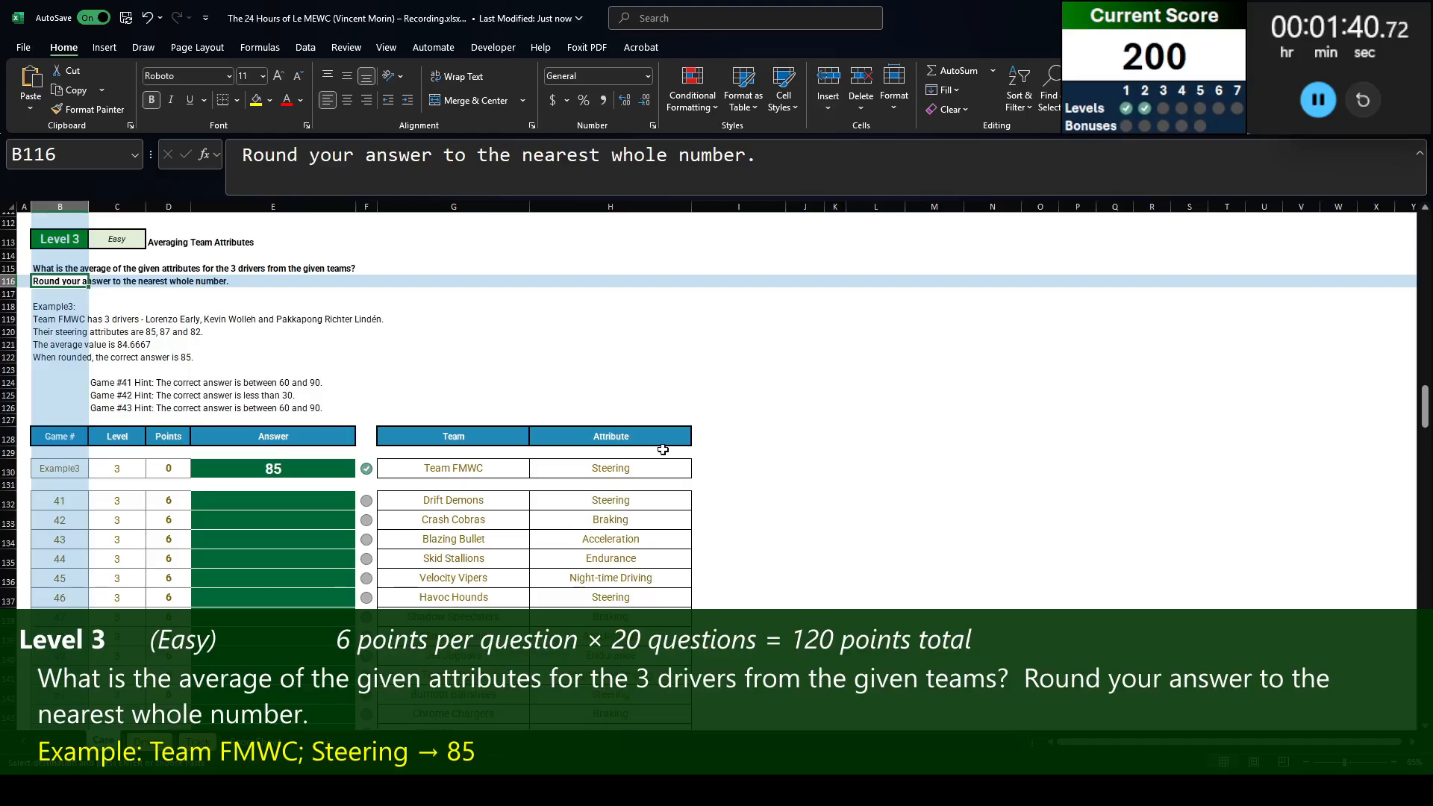
click(489, 476)
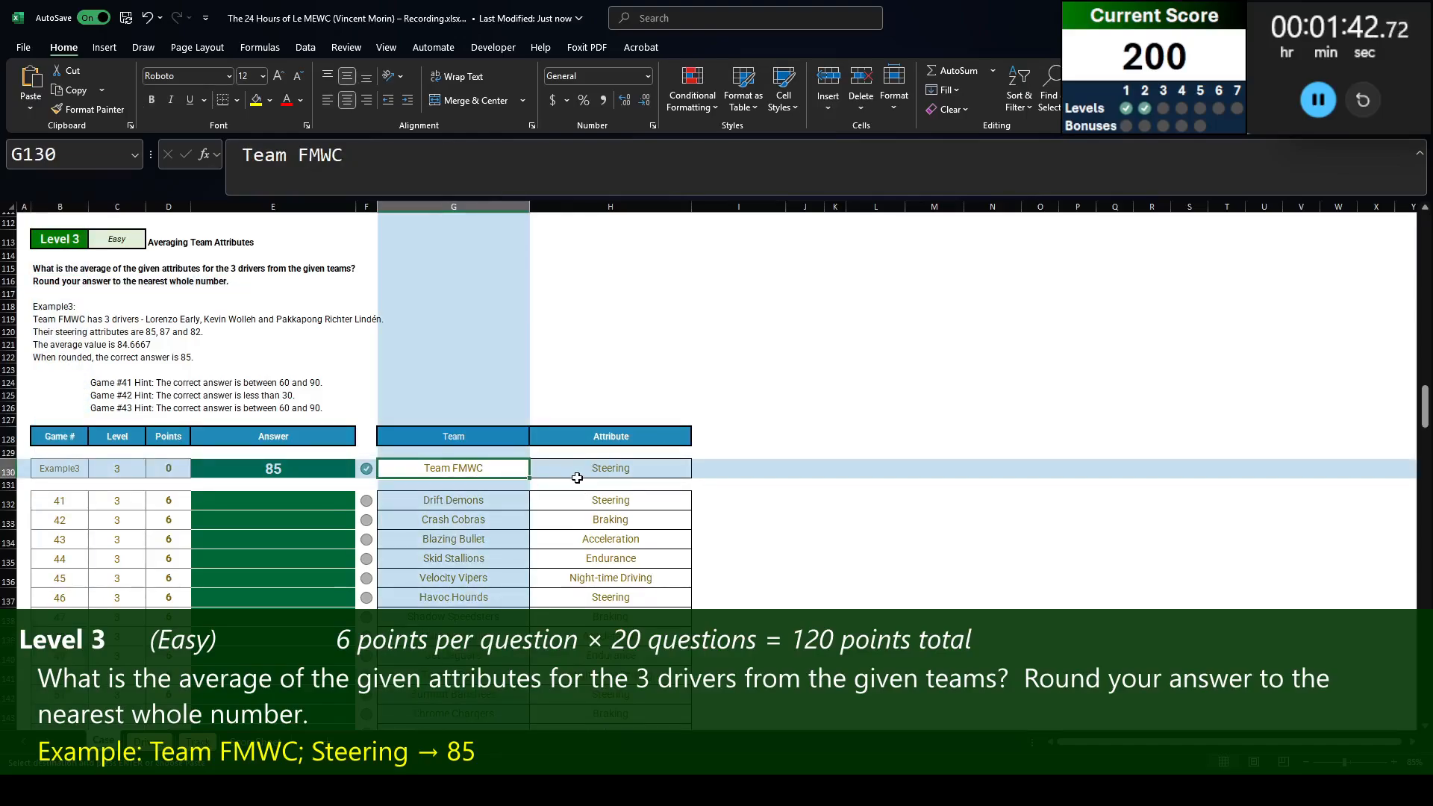
click(149, 741)
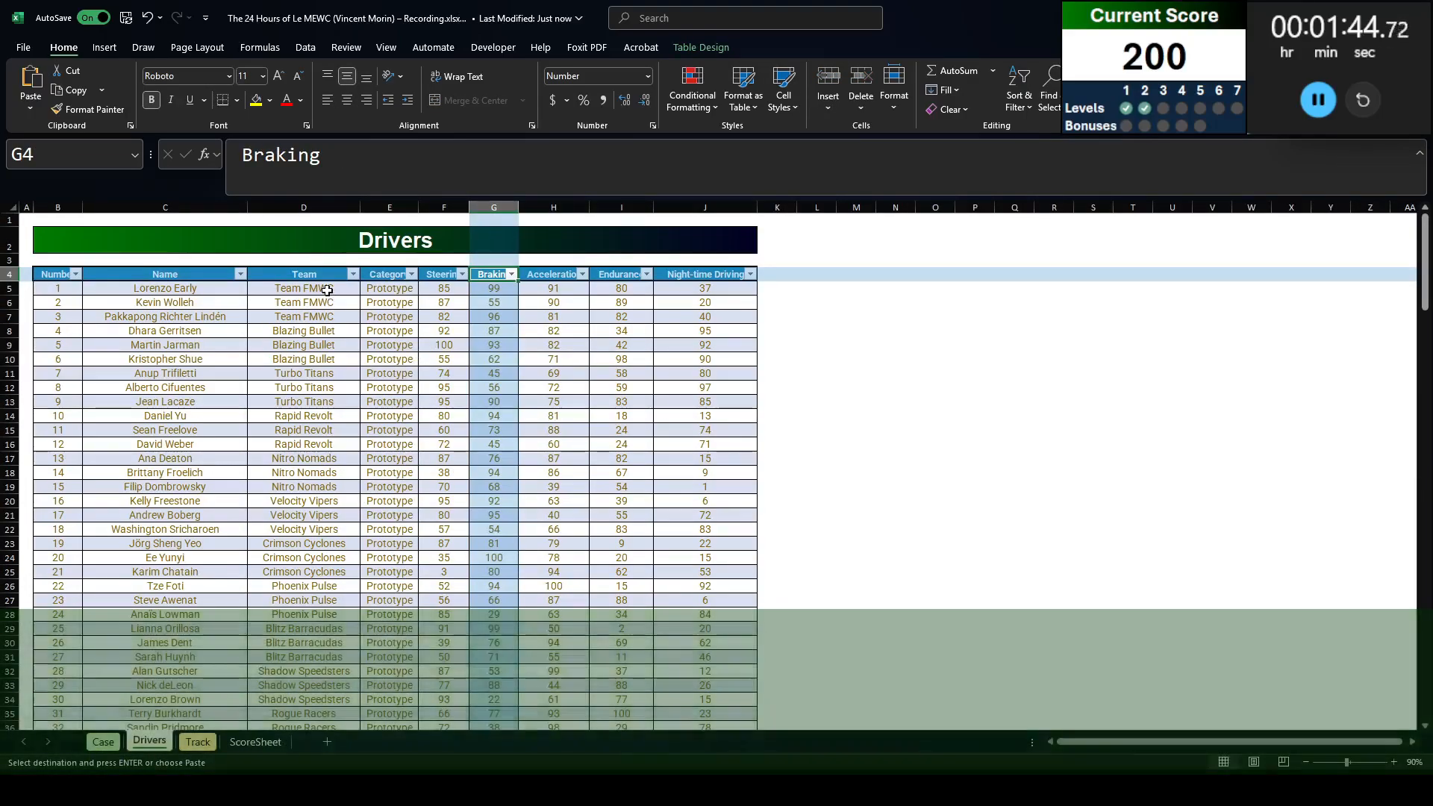
drag(326, 290, 326, 314)
click(101, 741)
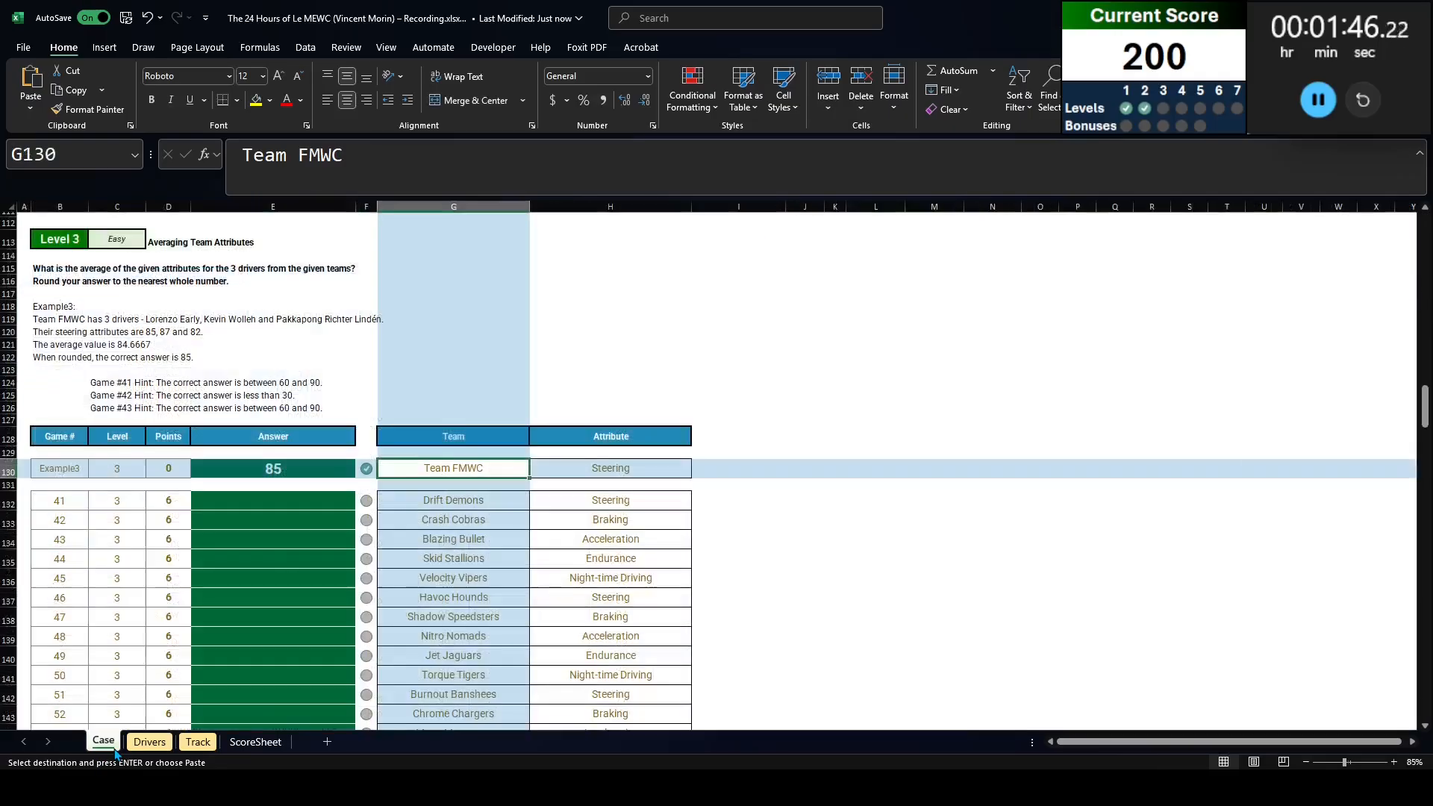
click(663, 478)
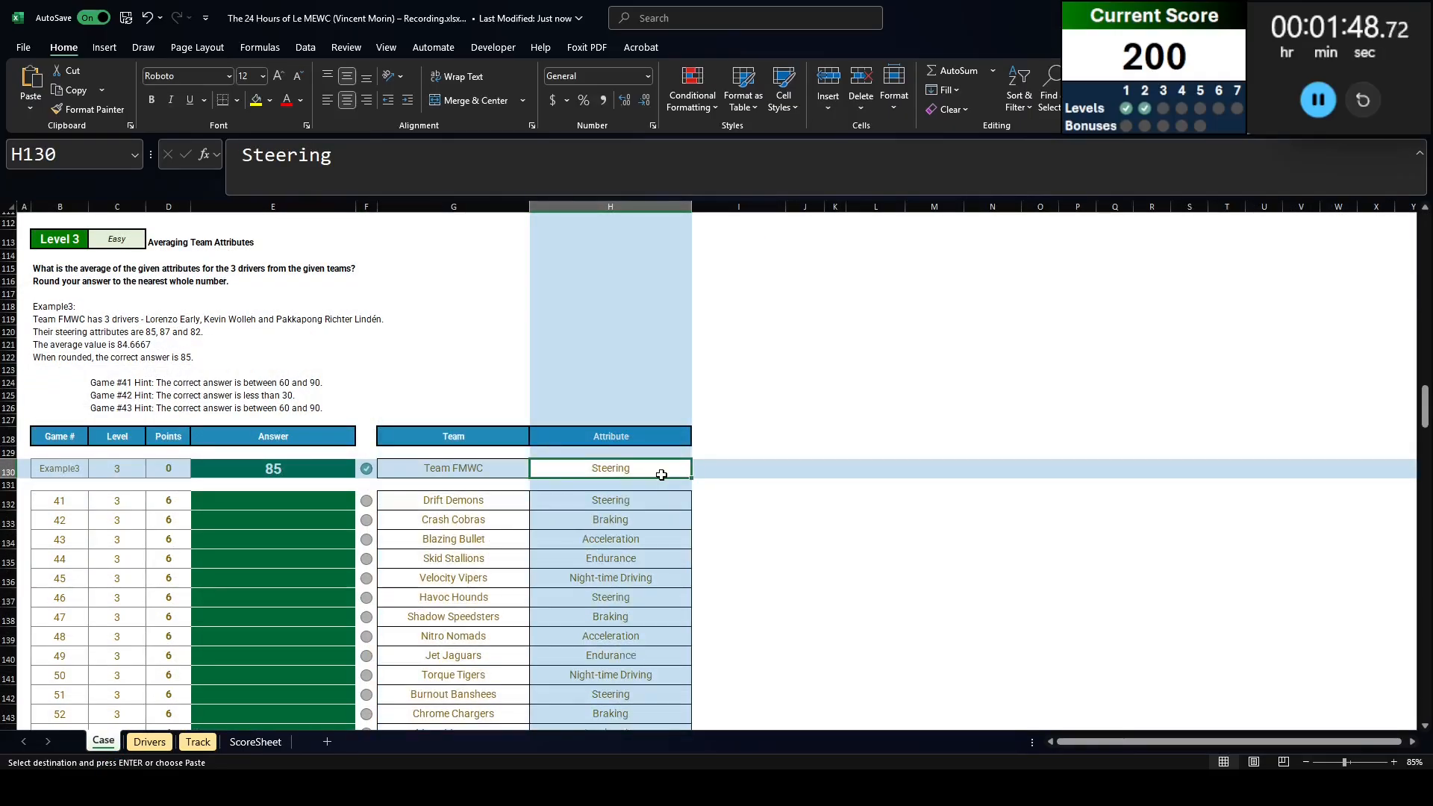
Step: Start a FILTER formula in I130 with the Driver table's Steering through Night-time Driving columns as its array
click(767, 475)
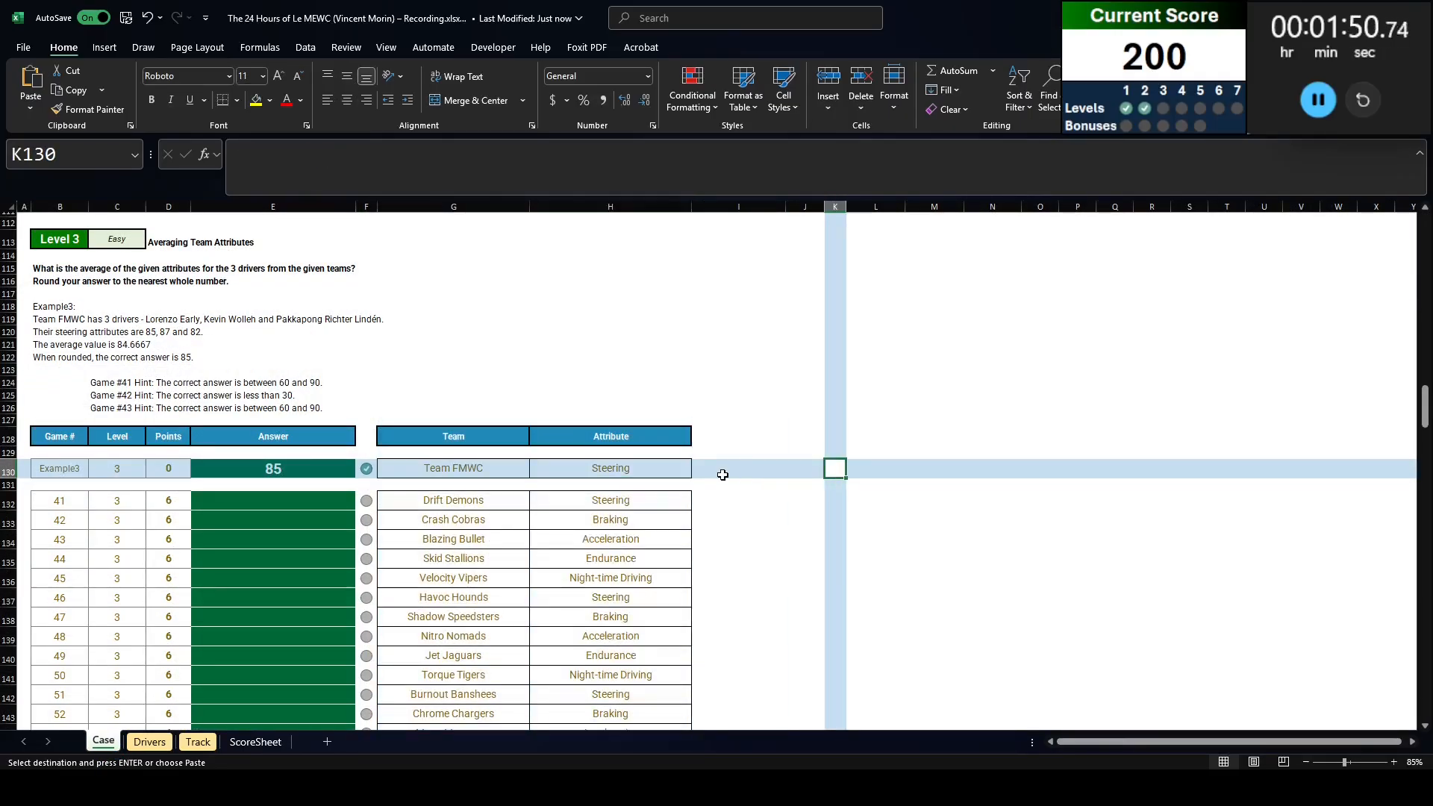
text(=filter()
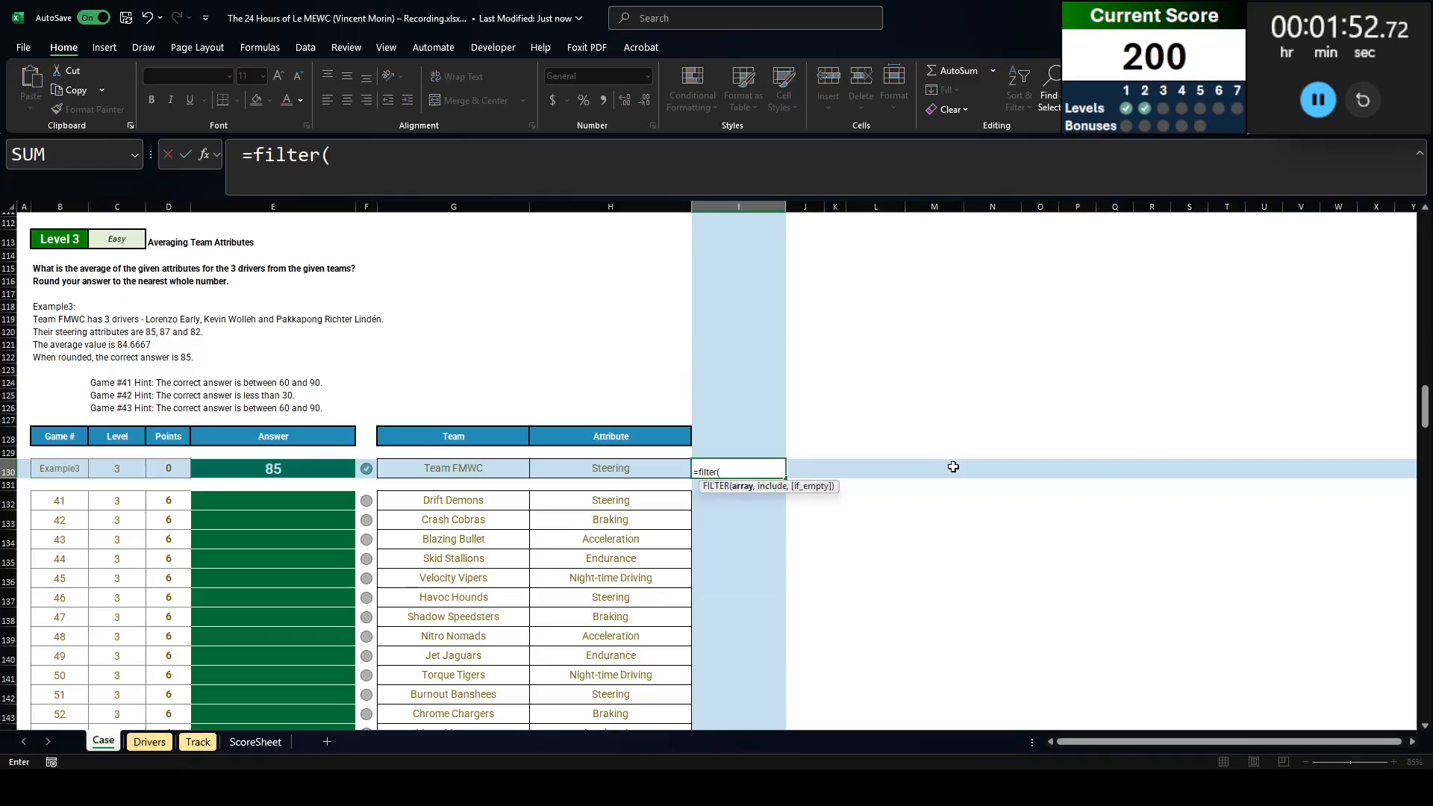
key(ctrl+Page_Down)
drag(465, 432, 701, 421)
key(ctrl+space)
text(,)
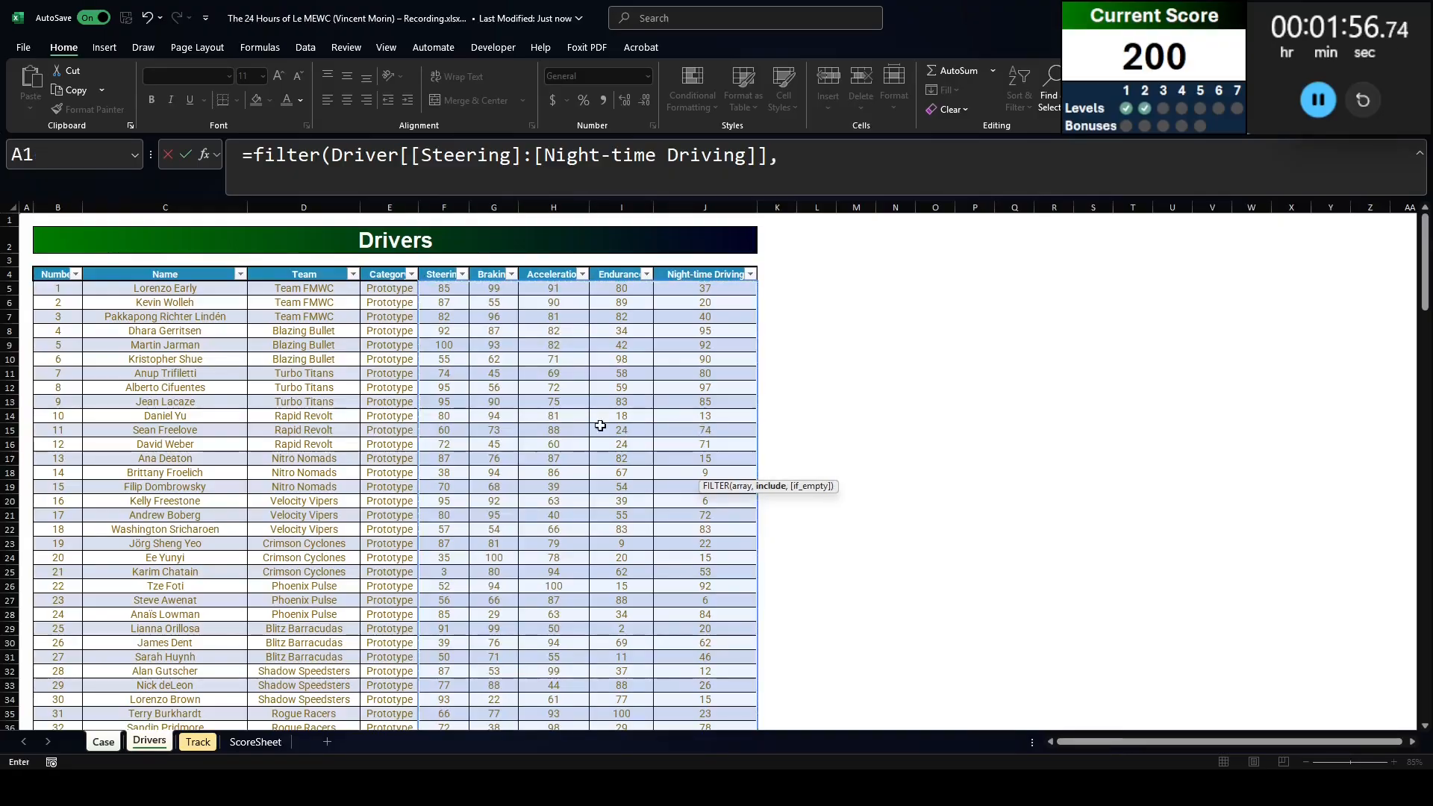
Step: Complete the I130 FILTER with the condition Driver[Team]=G130 and enter the formula
click(306, 417)
key(ctrl+space)
text(=)
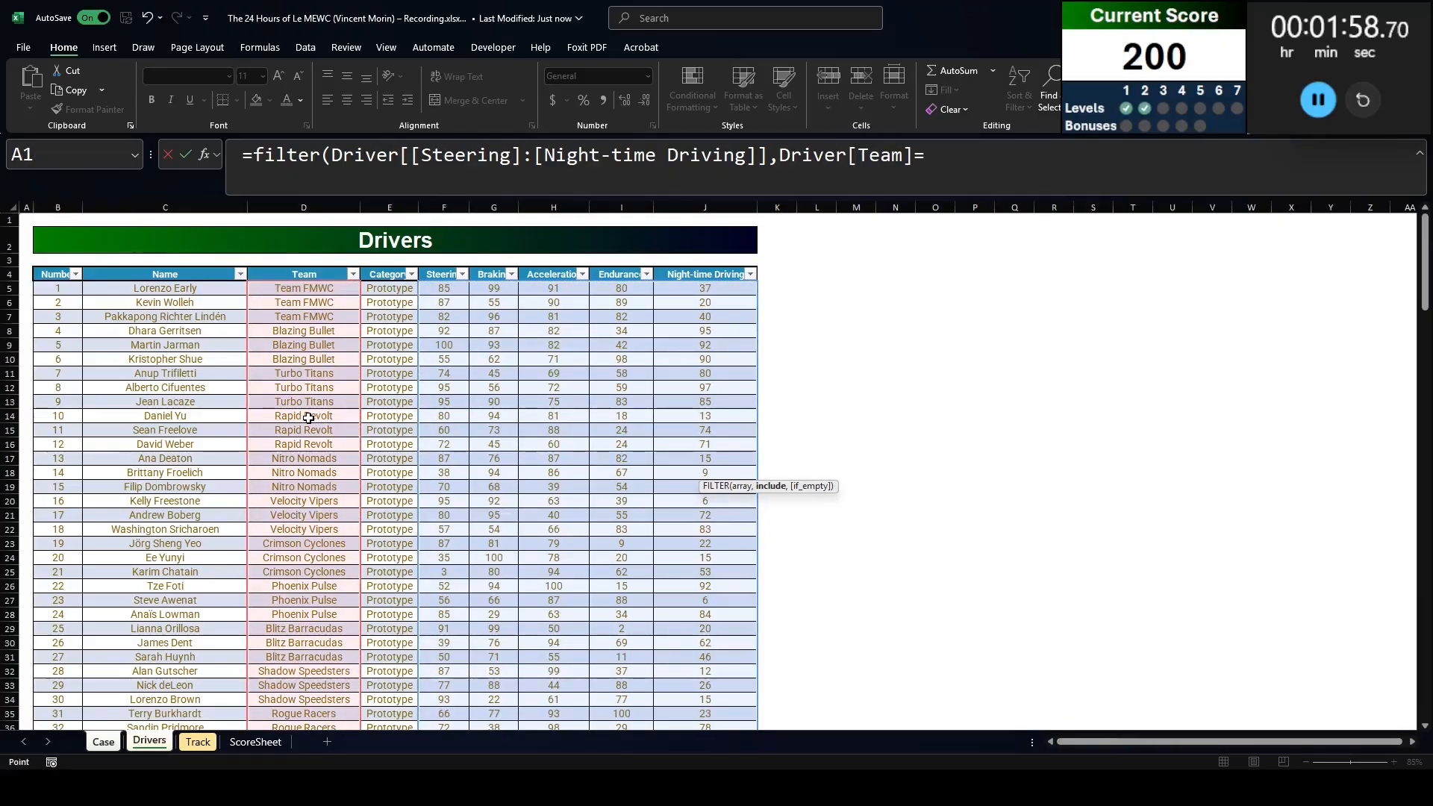
key(ctrl+Page_Up)
text(g130)
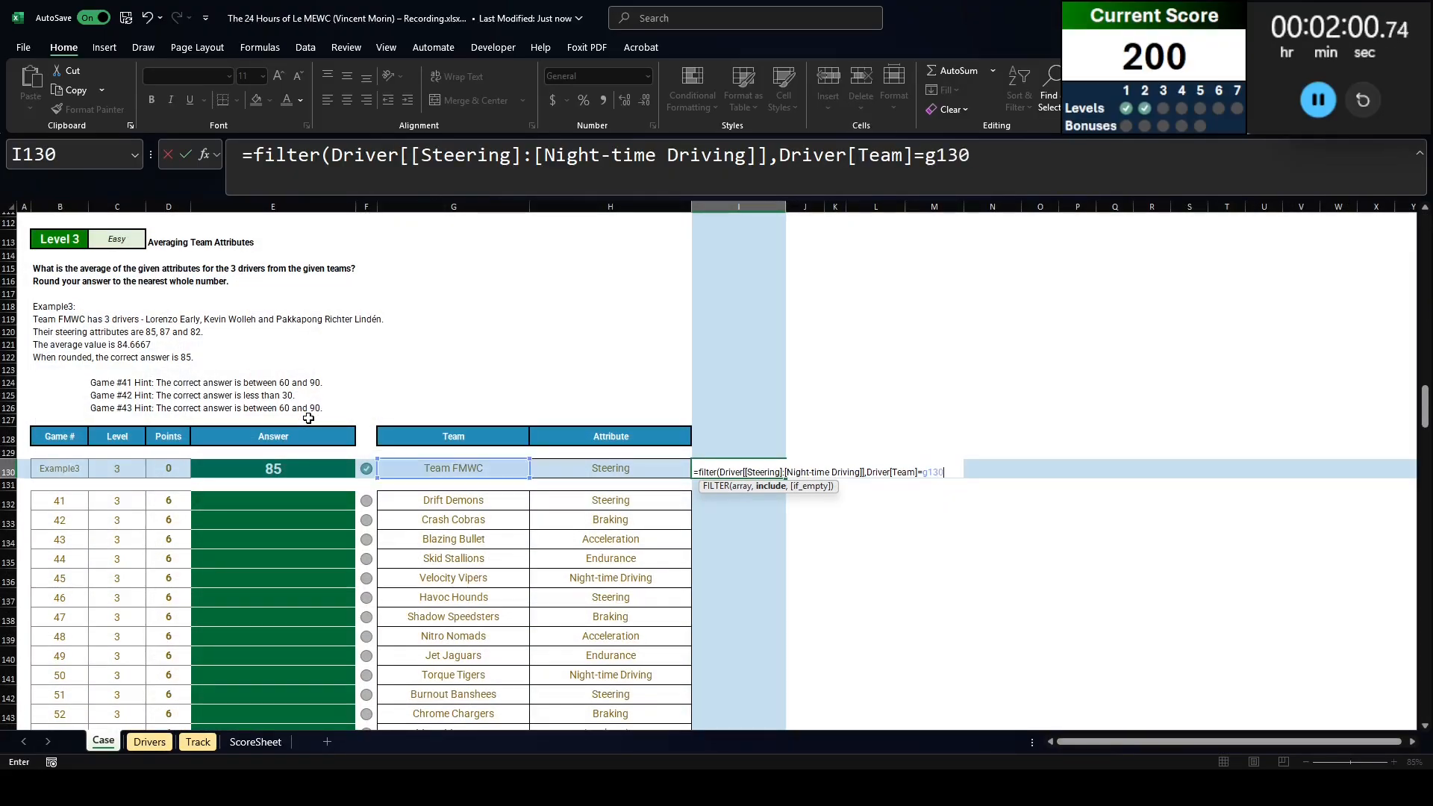
text())
key(ctrl+Return)
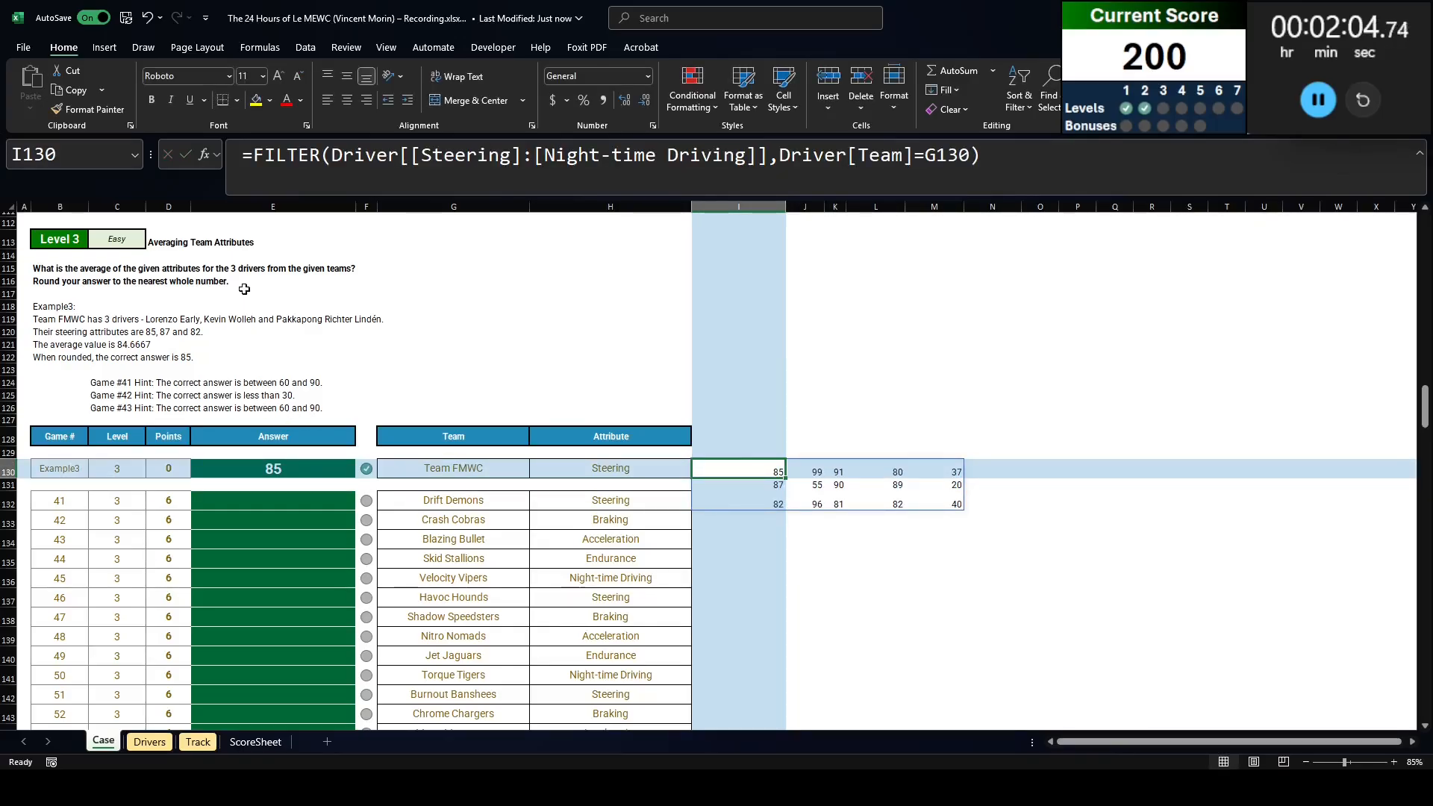
Step: Wrap the I130 FILTER in INDEX with row number 0 so that entire columns are returned
drag(259, 159, 1157, 171)
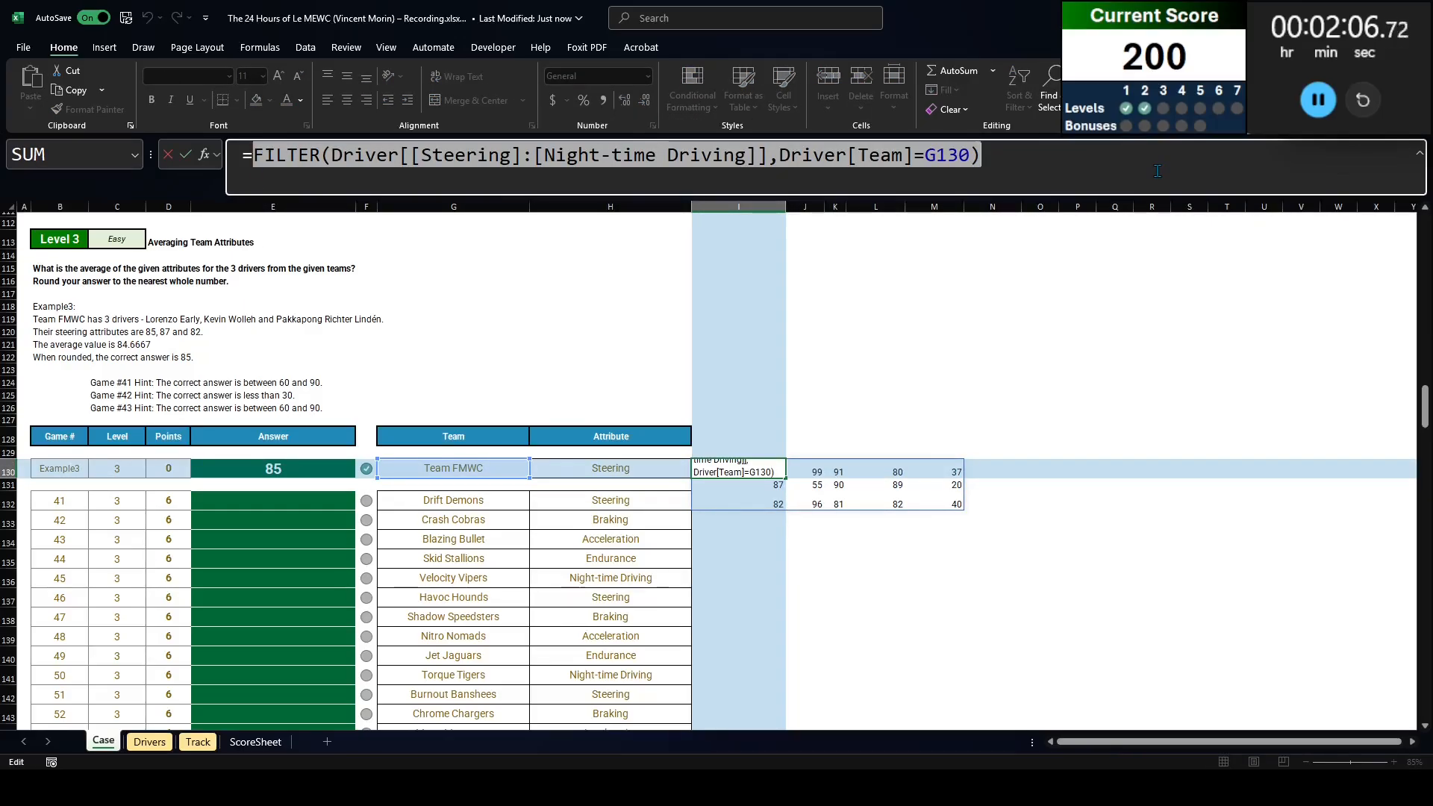
key(ctrl+x)
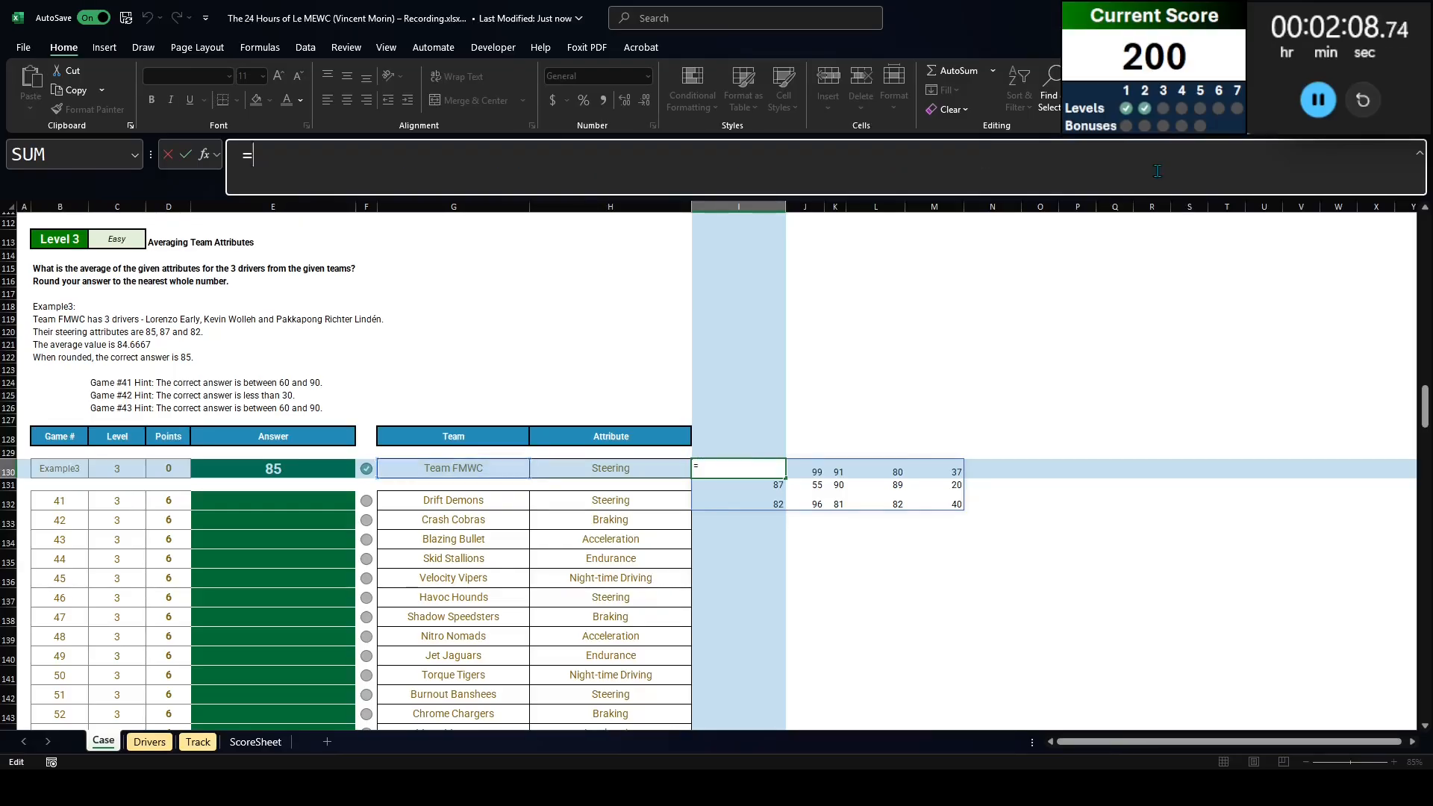
text(index()
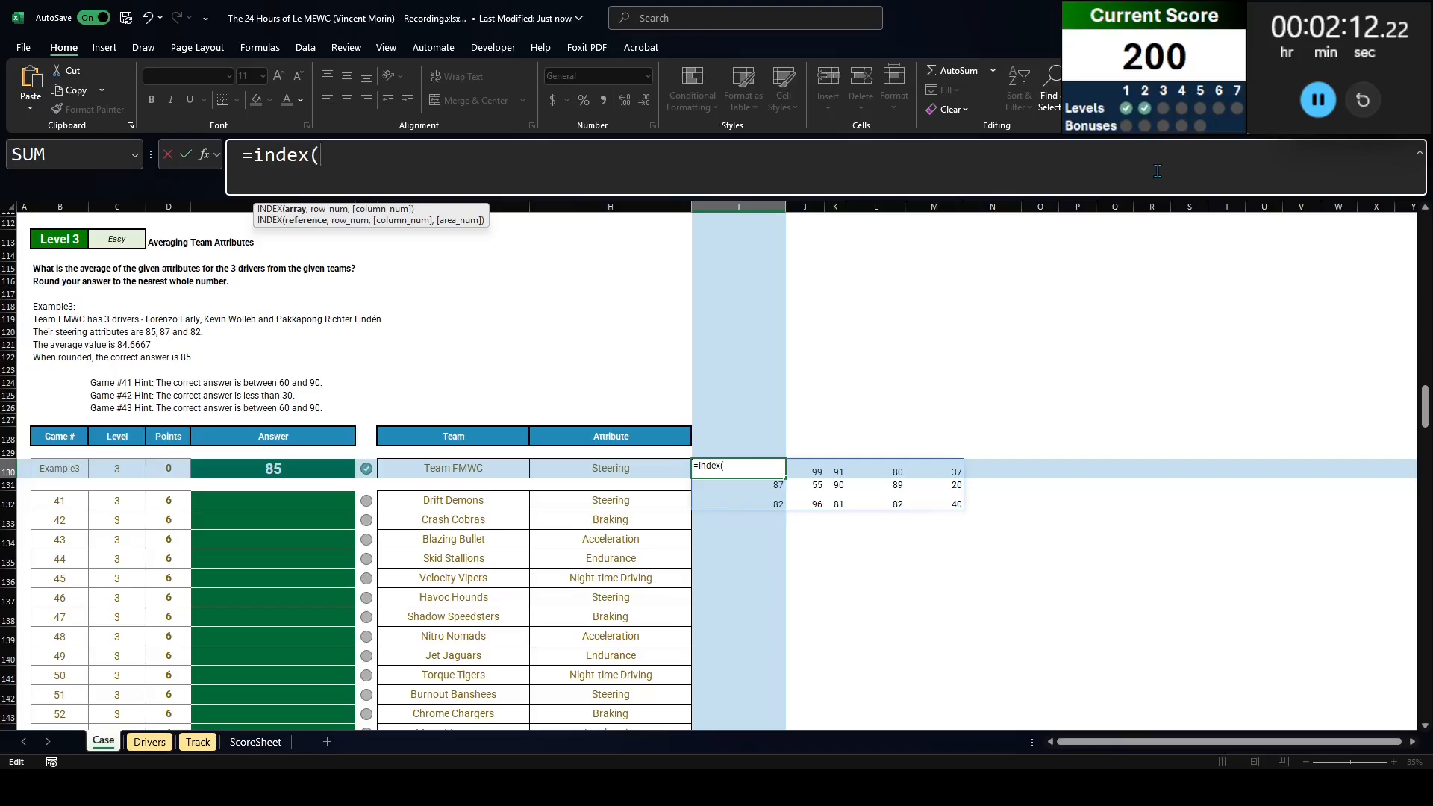
key(ctrl+v)
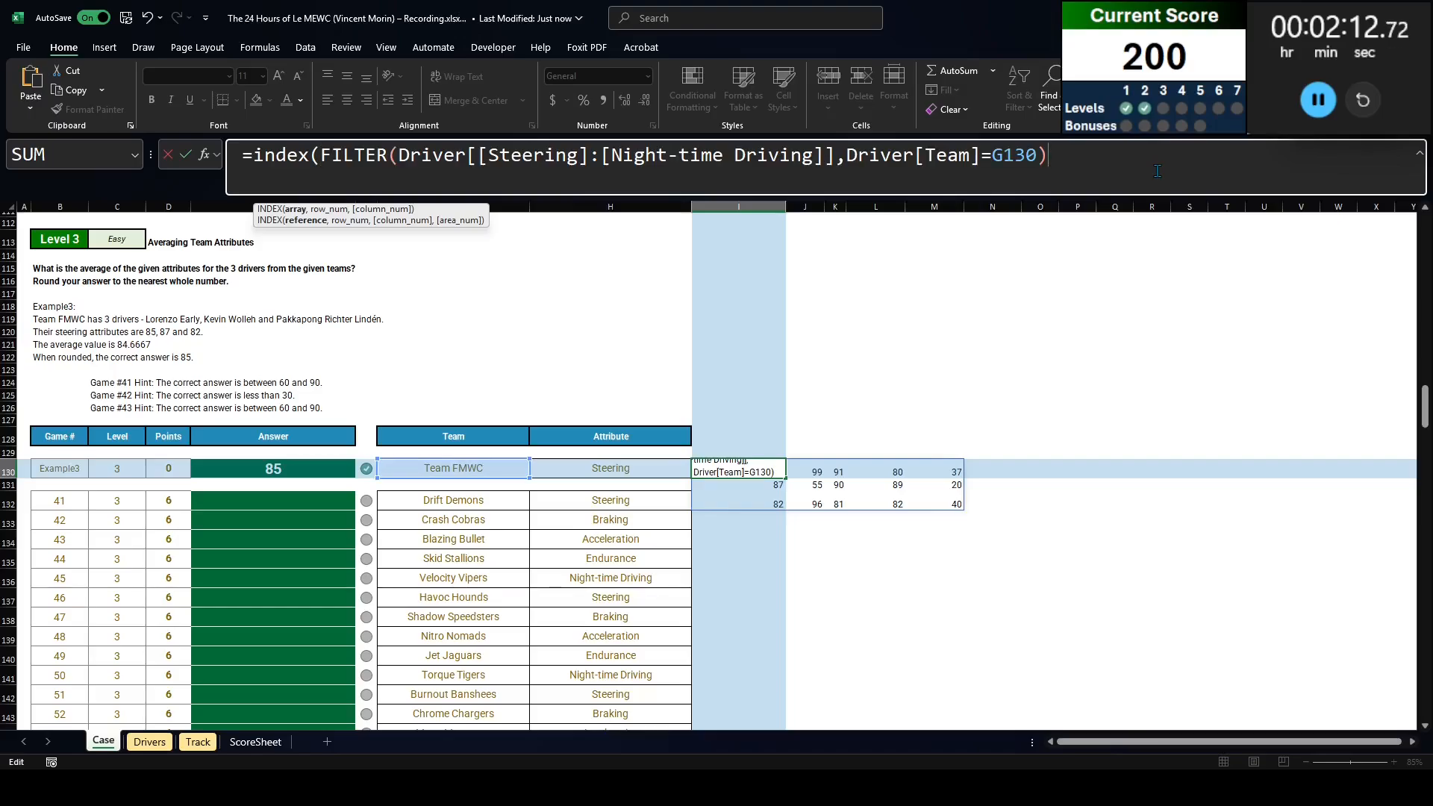
text(,0,)
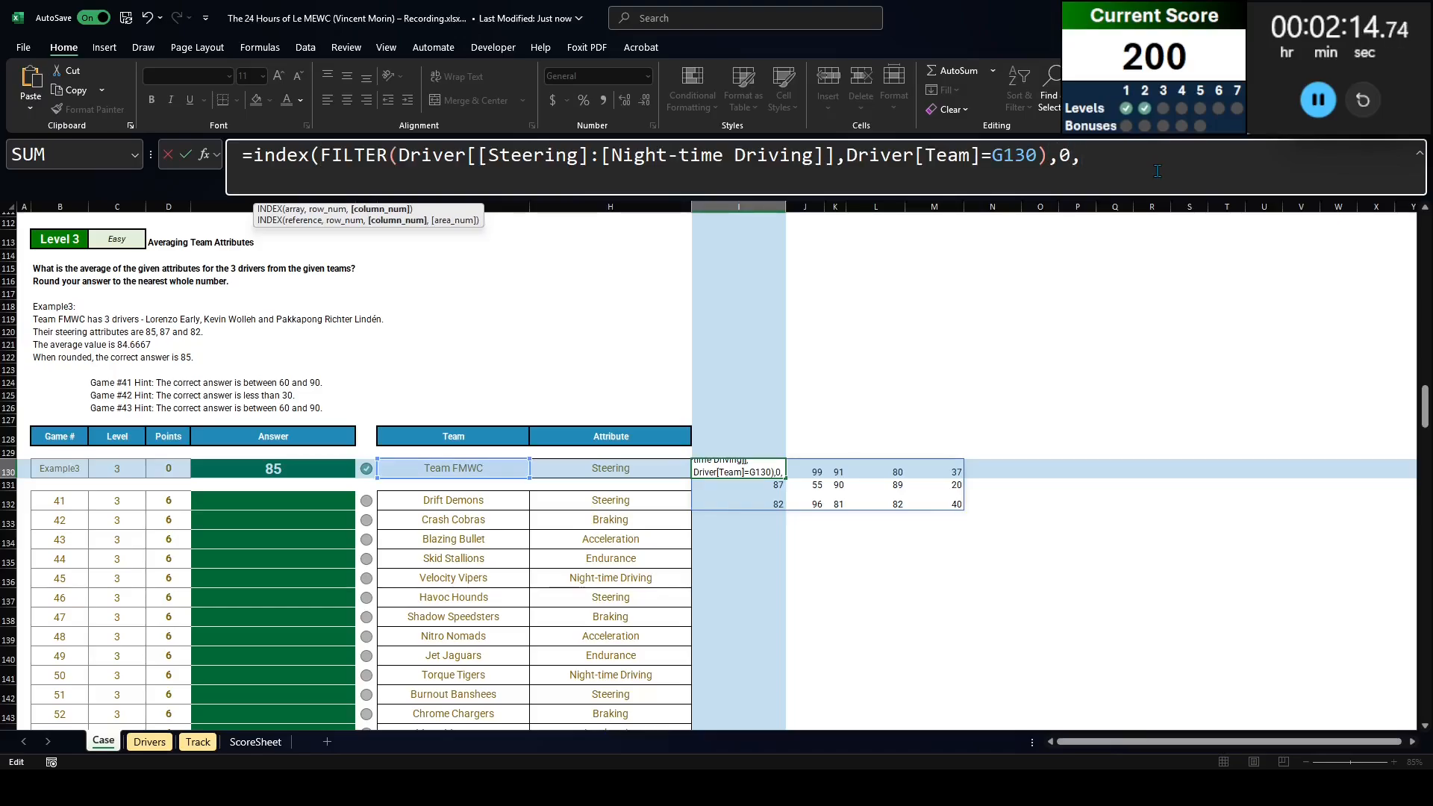
Step: Complete the I130 INDEX with the column number XMATCH(H130, Driver[[#Headers],[Steering]:[Night-time Driving]]) and enter the formula
text(xmatch()
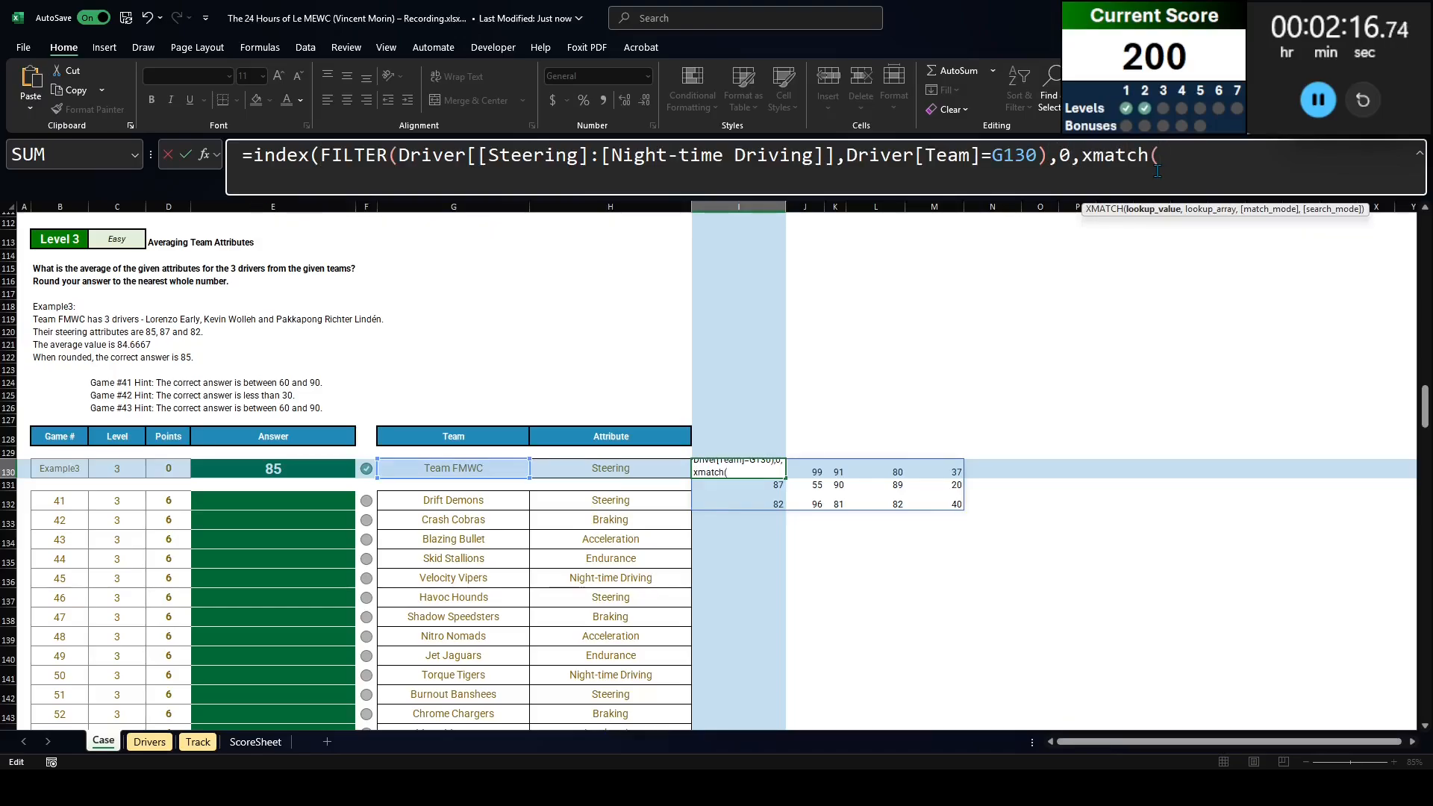
text(h130,)
key(ctrl+Page_Down)
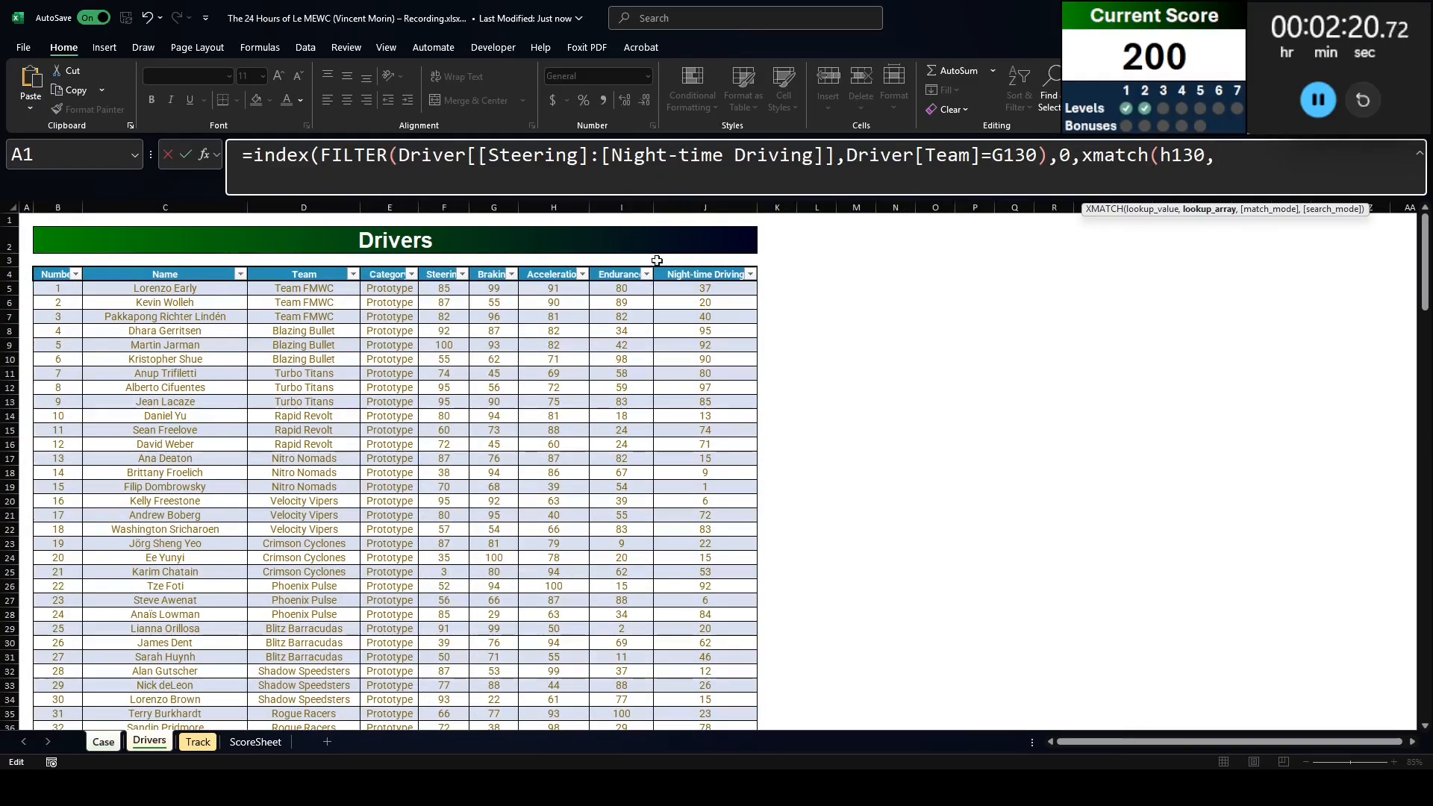
drag(435, 274, 685, 279)
text())
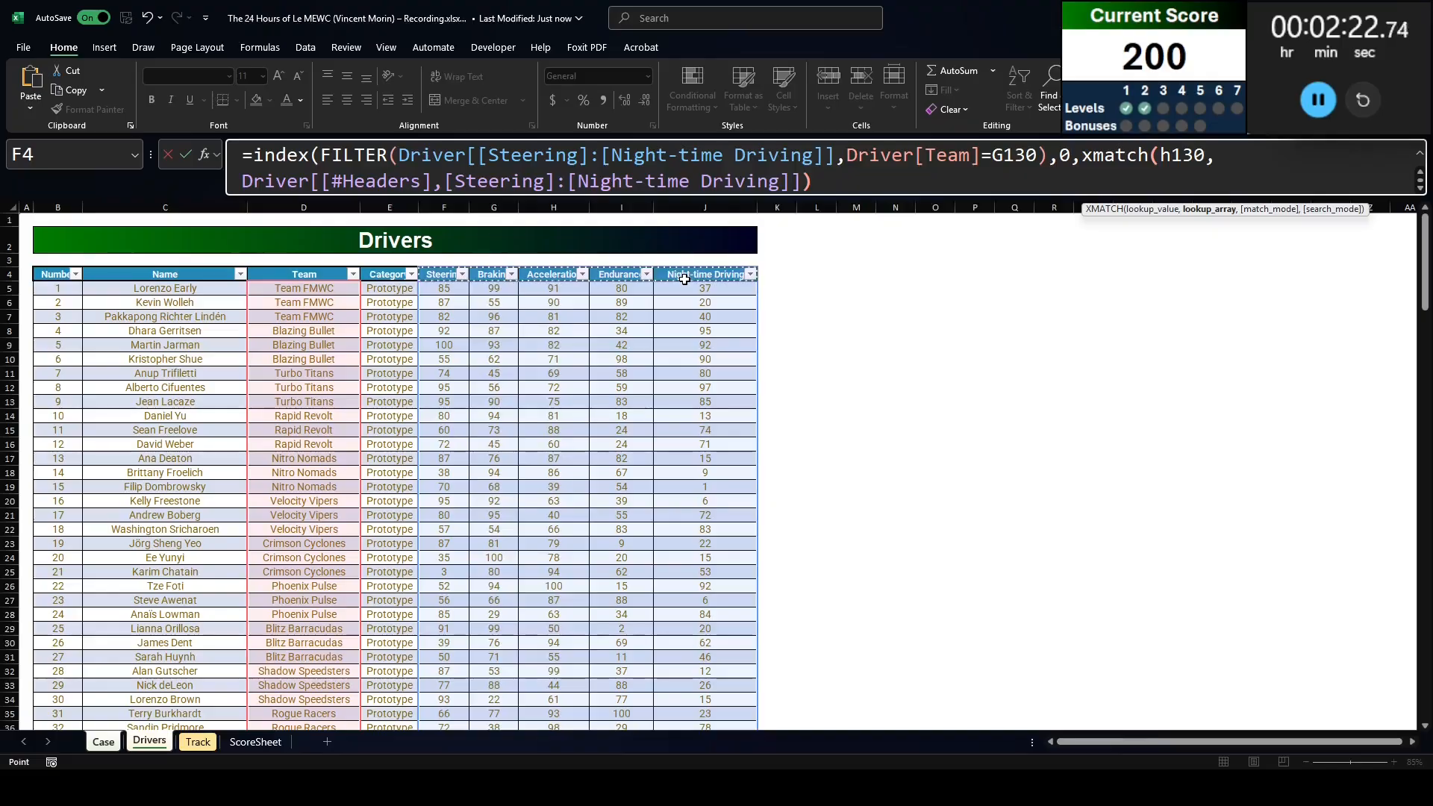
text())
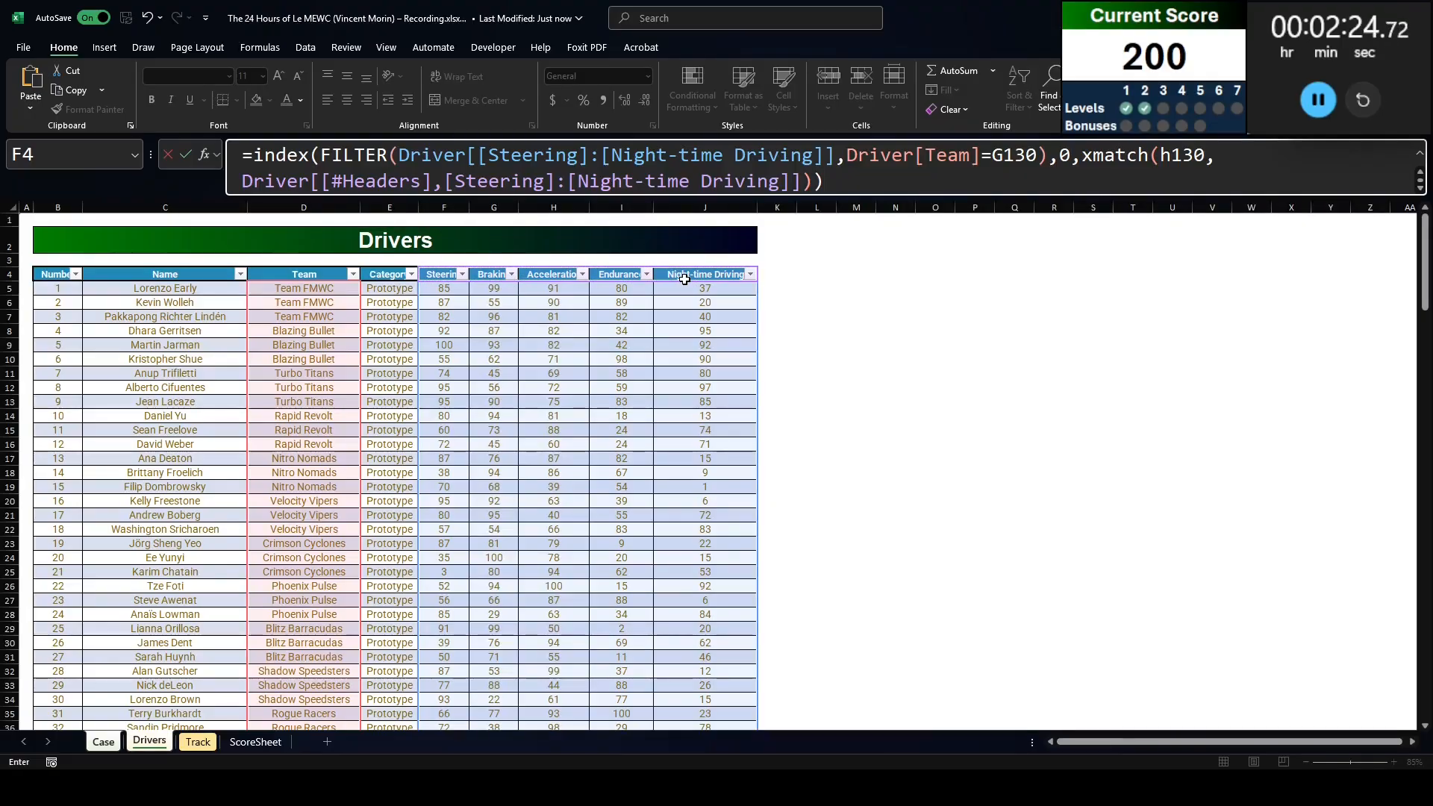
key(Return)
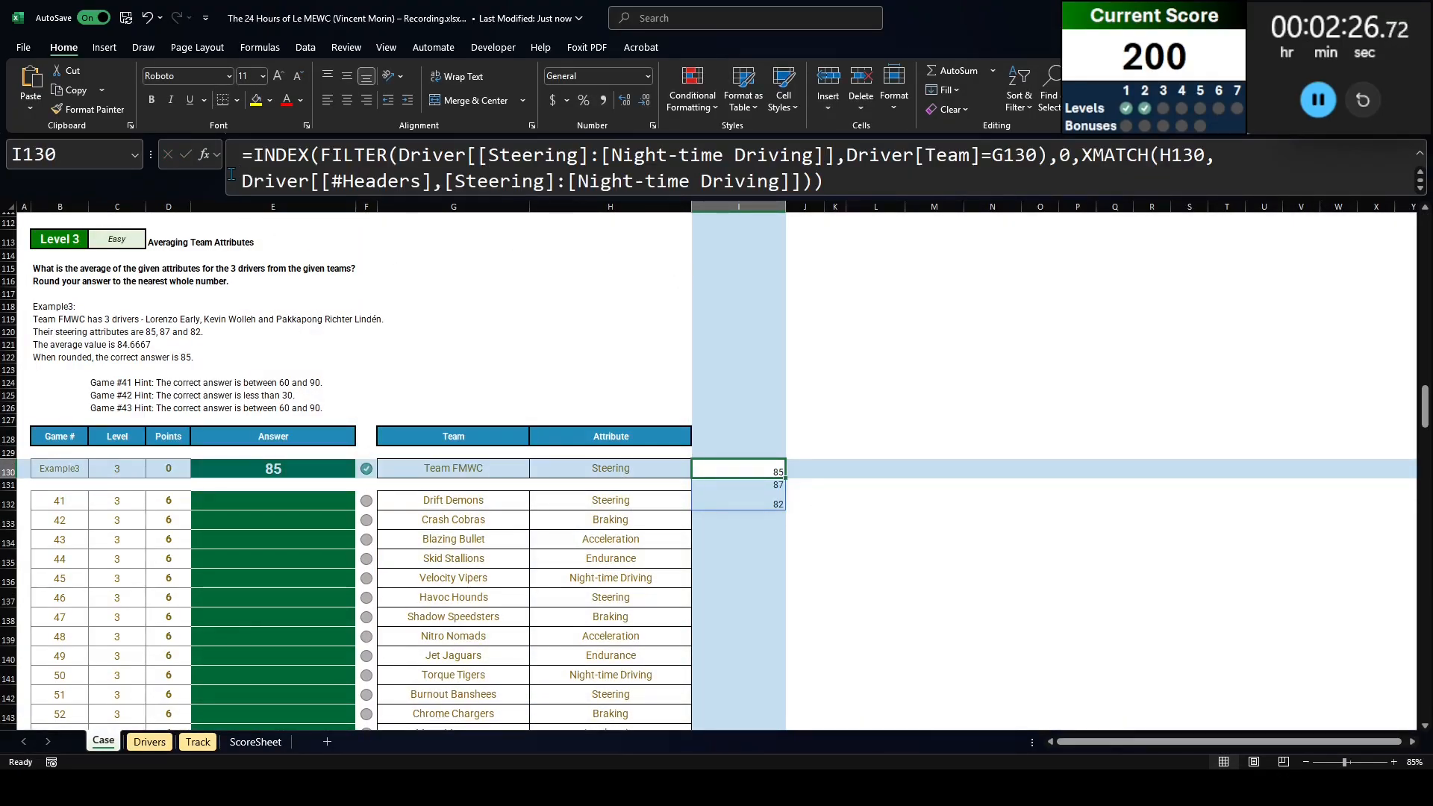
Step: Wrap the INDEX formula in I130 in AVERAGE
click(250, 157)
text(average()
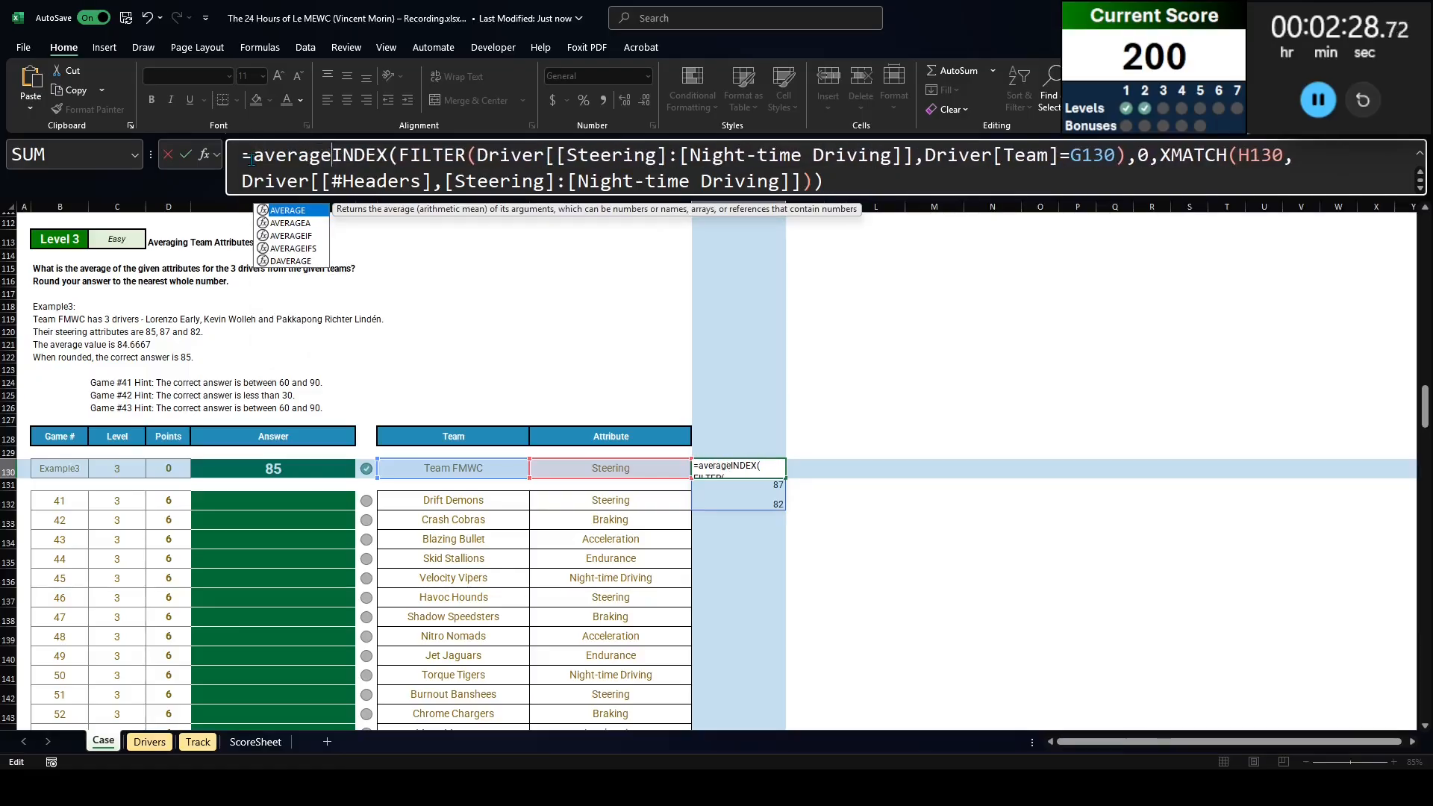
click(925, 176)
text())
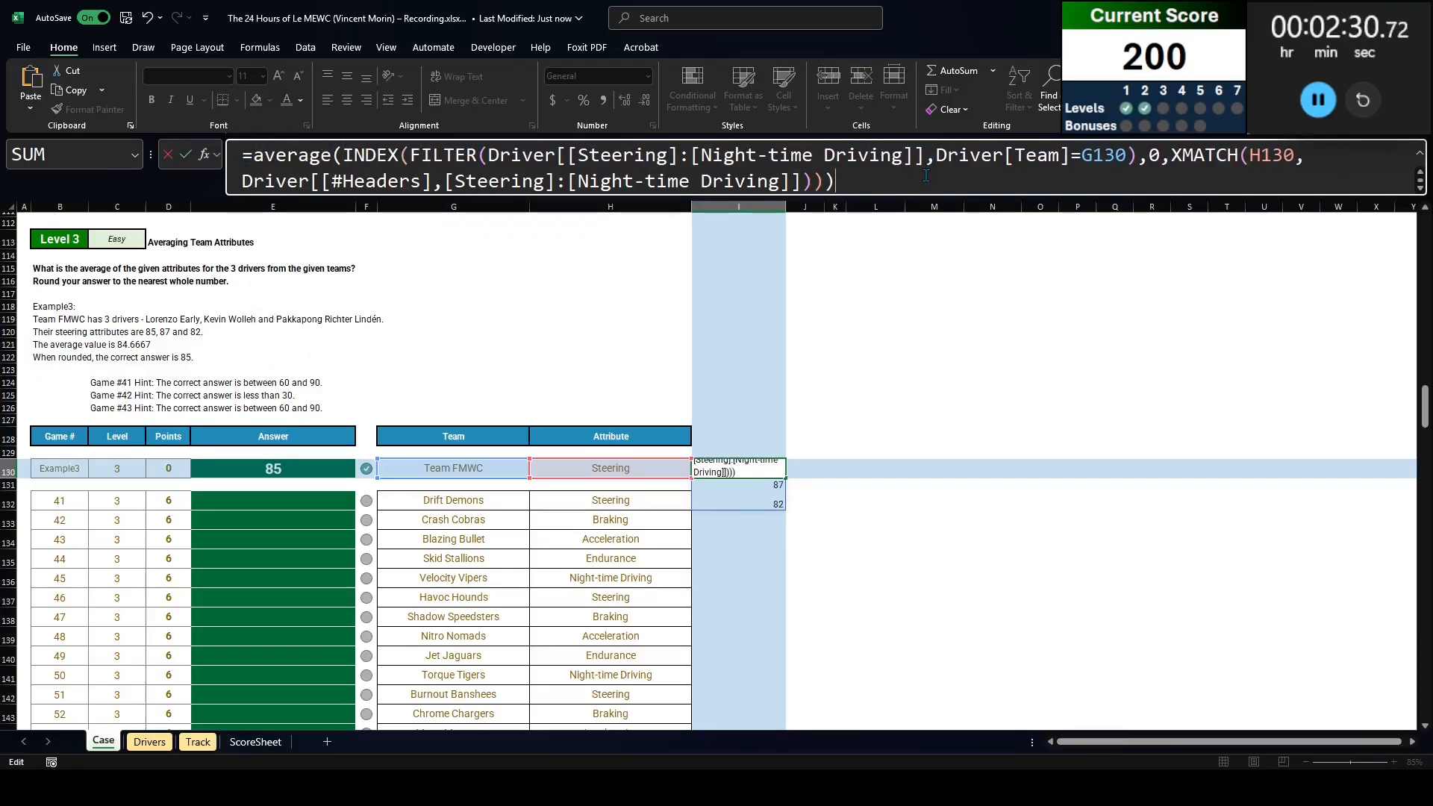
key(Return)
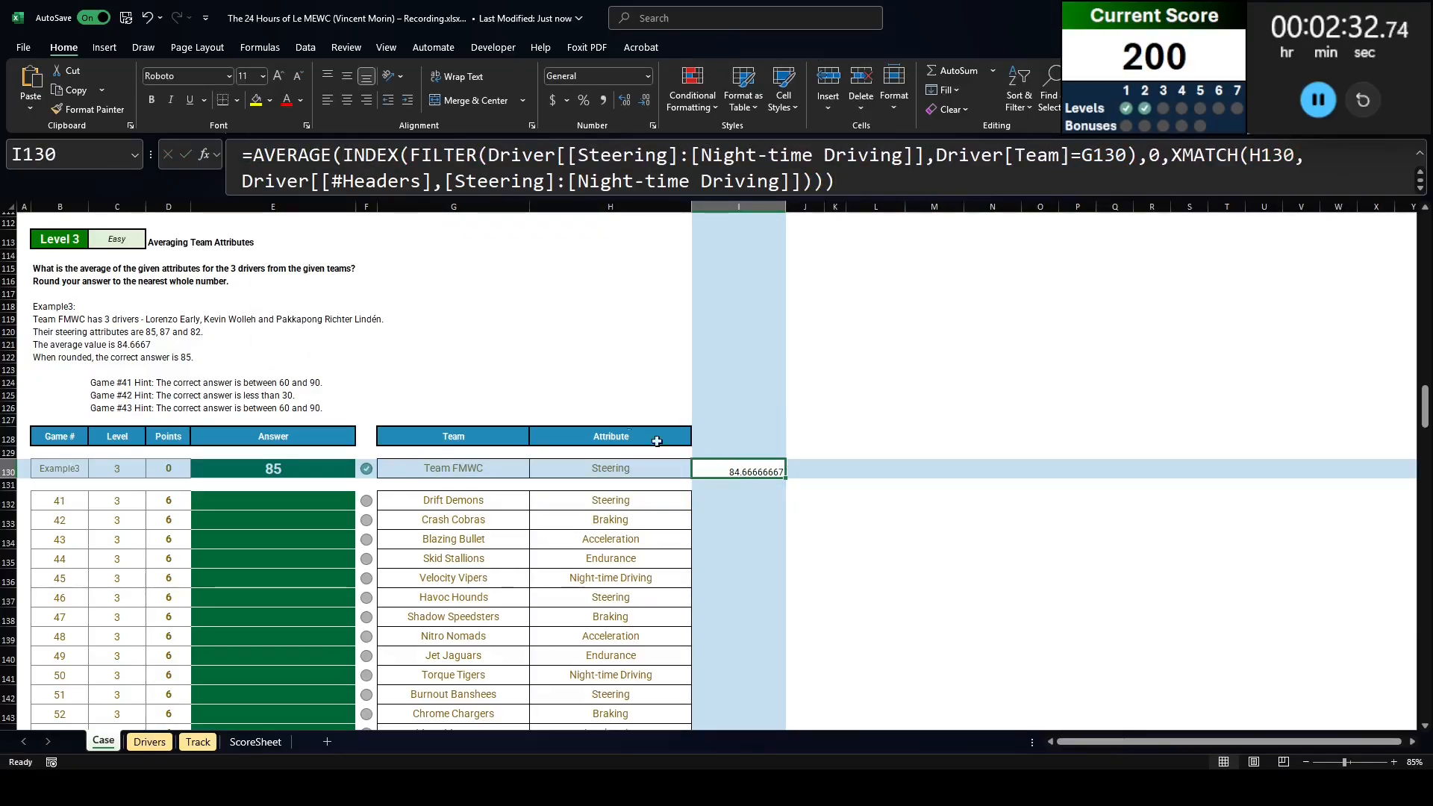
Step: Check the rounding instruction in B116 and wrap the I130 average in ROUND with 0 digits
click(58, 282)
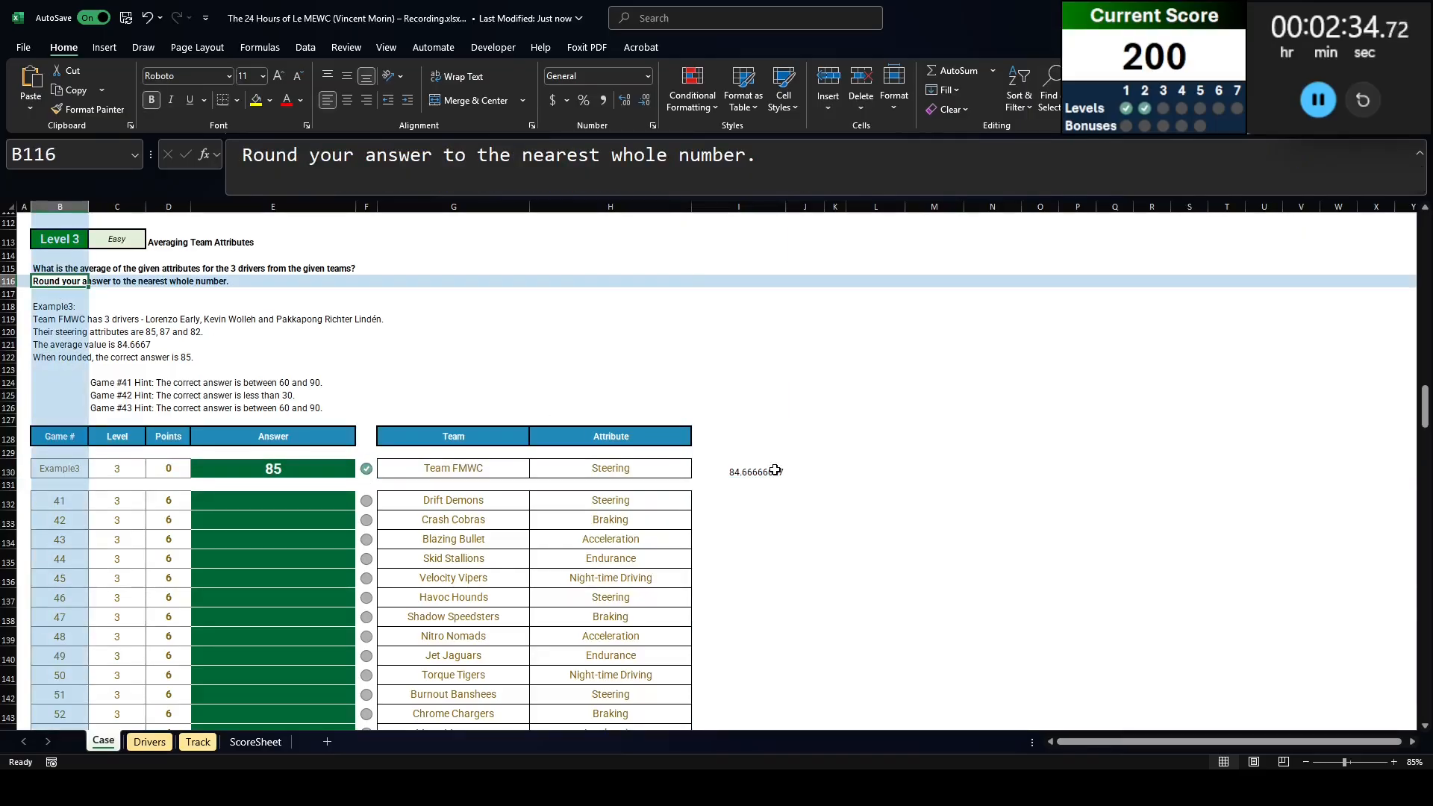
click(775, 471)
click(249, 154)
text(round()
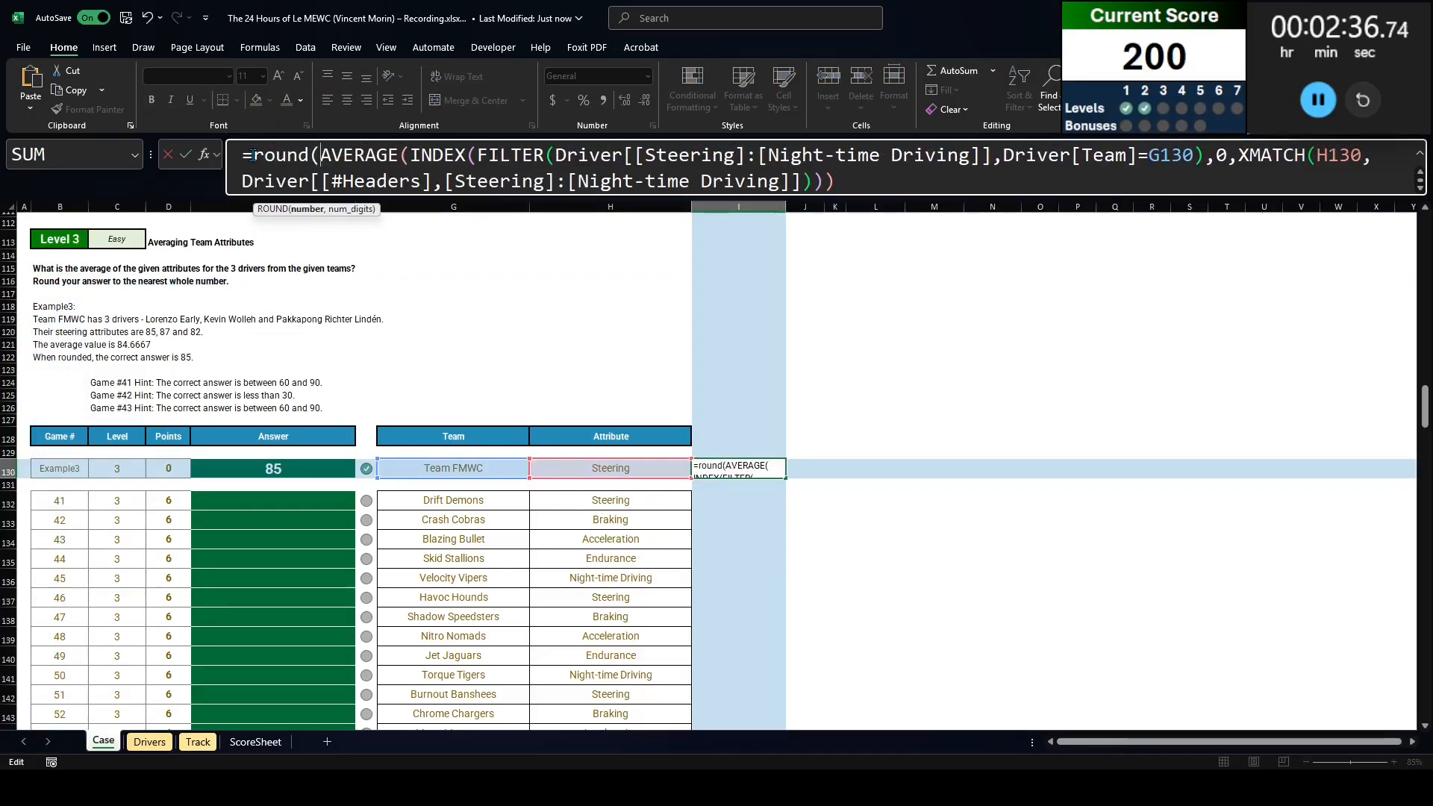
click(933, 183)
text(,00)
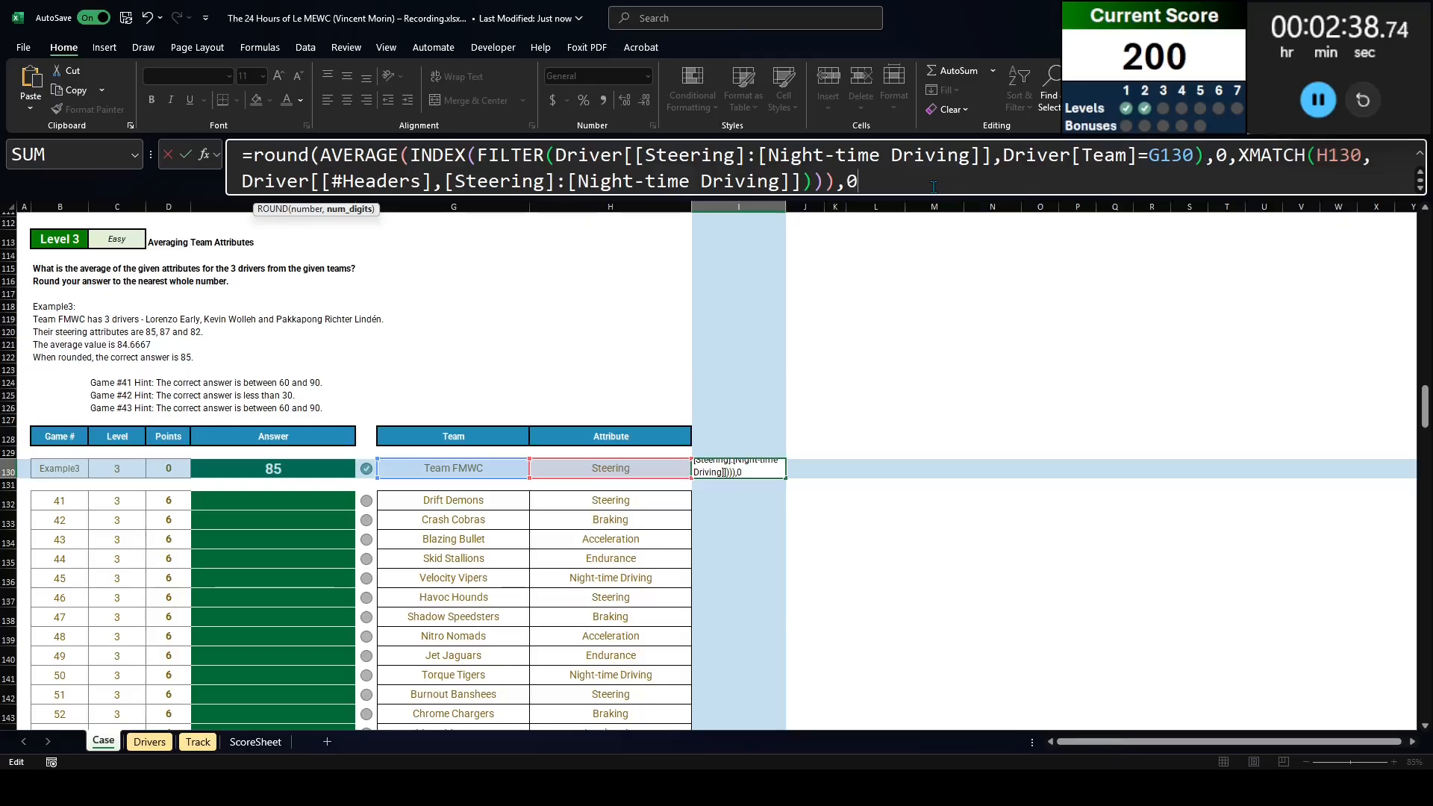
key(ctrl+Return)
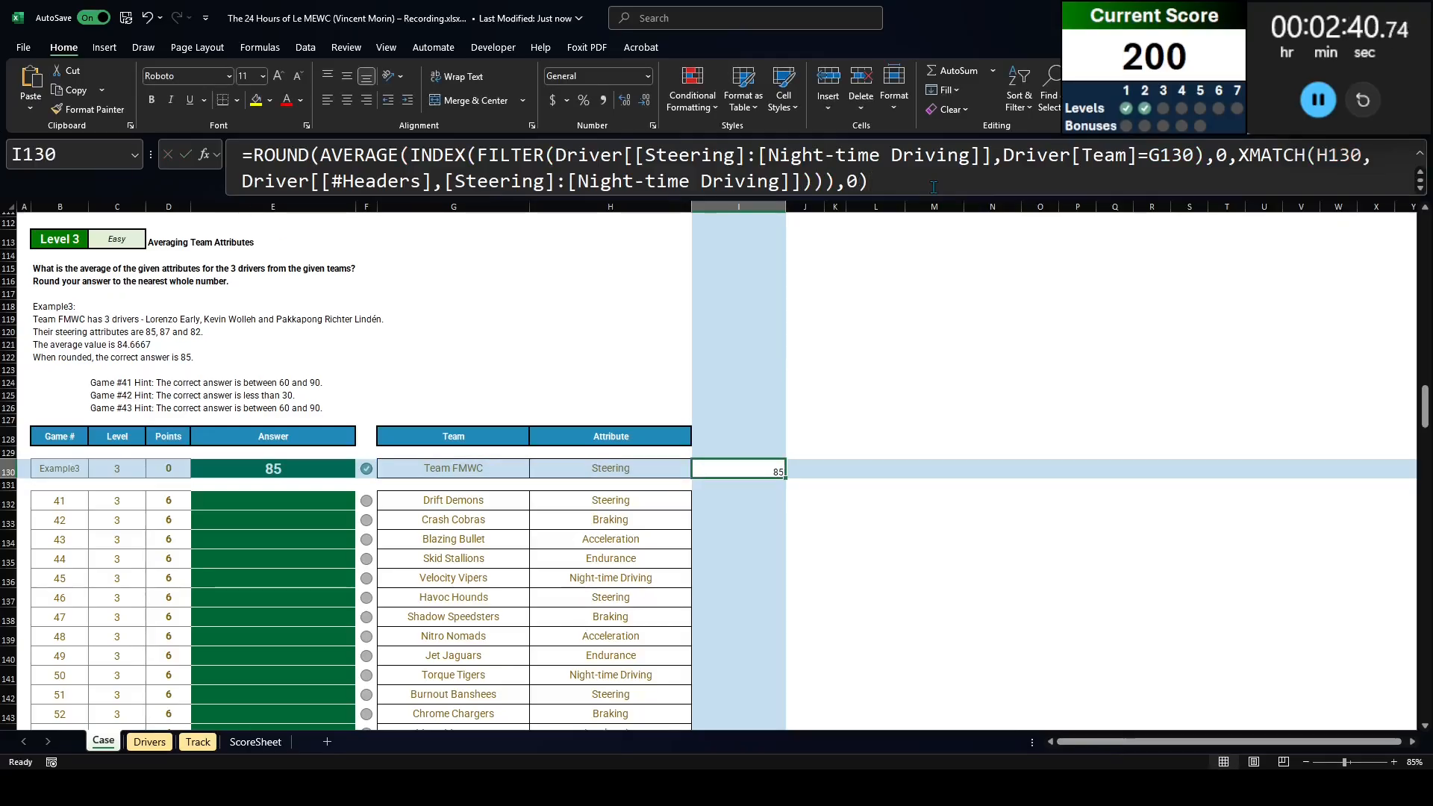
Step: Move the rounded average formula from I130 to the Example3 answer cell E130
key(BackSpace)
key(Escape)
key(Left)
key(Left)
key(Left)
key(Left)
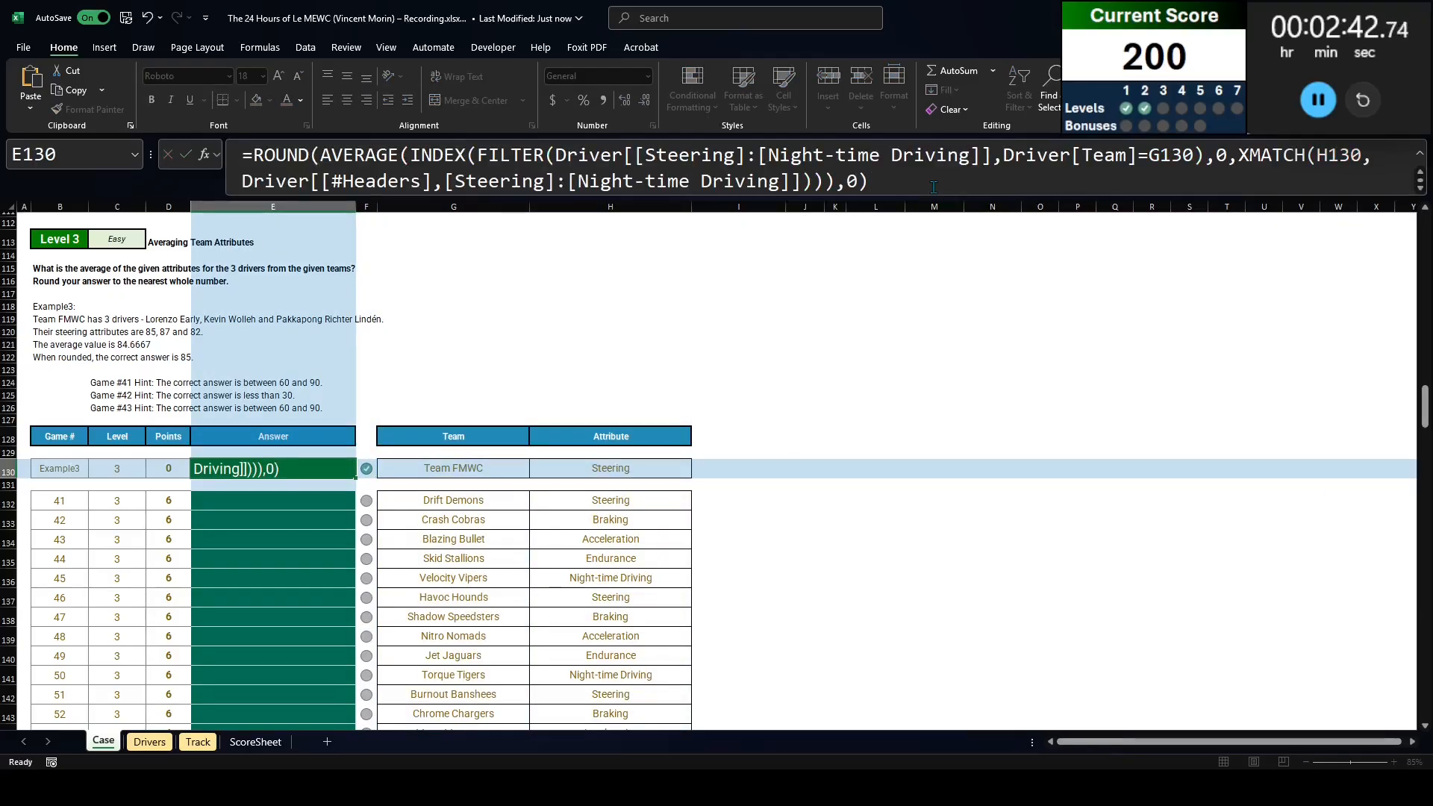
Step: Copy the E130 formula into the Level 3 answer cells E132:E151 and check the filled answers
key(ctrl+c)
key(Down)
key(Down)
key(ctrl+shift+Down)
key(ctrl+v)
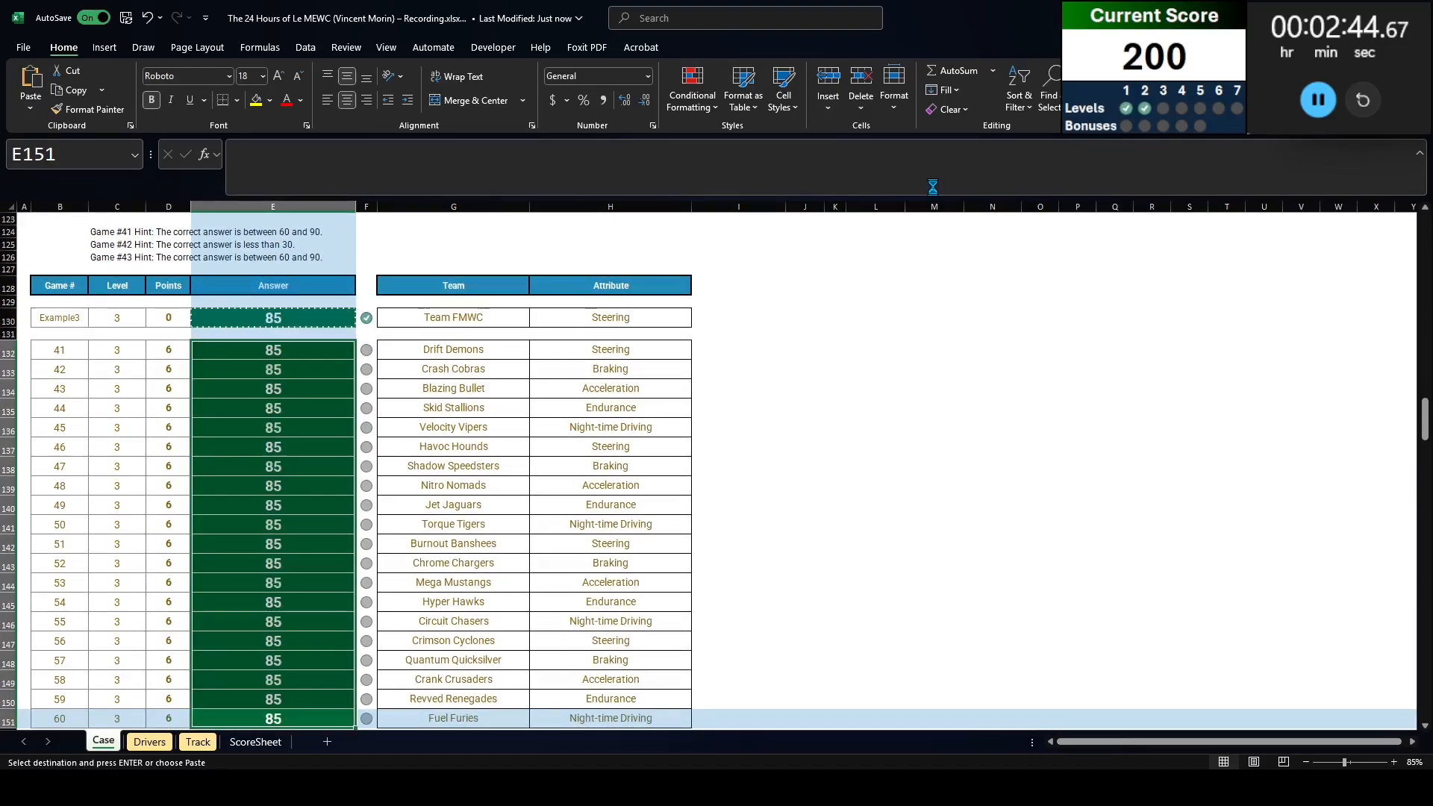
scroll(496, 418, down, 2)
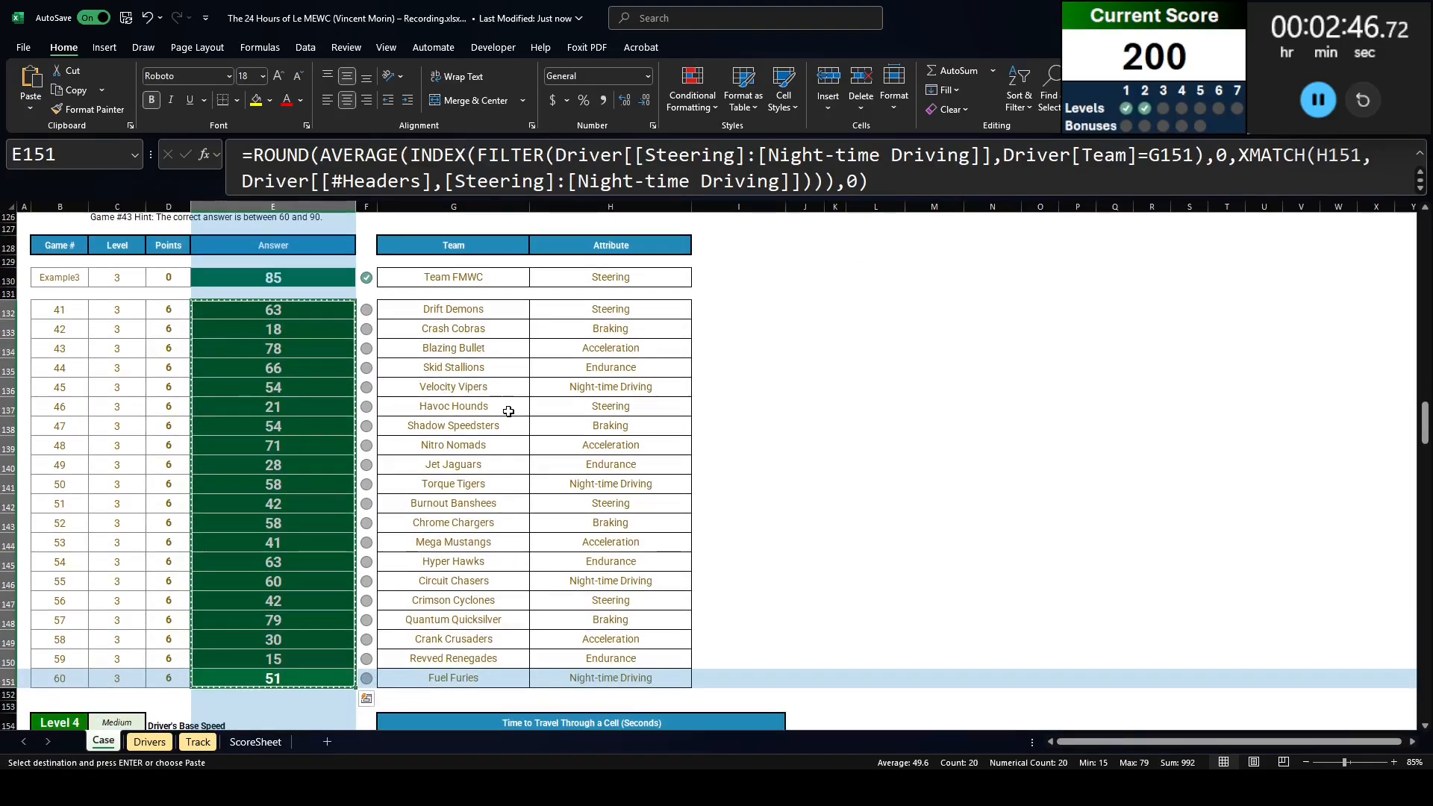
click(486, 426)
Step: Examine the Level 4 instructions on driver base speed, the reduction formula, its note and the 100-cell question
scroll(298, 403, down, 8)
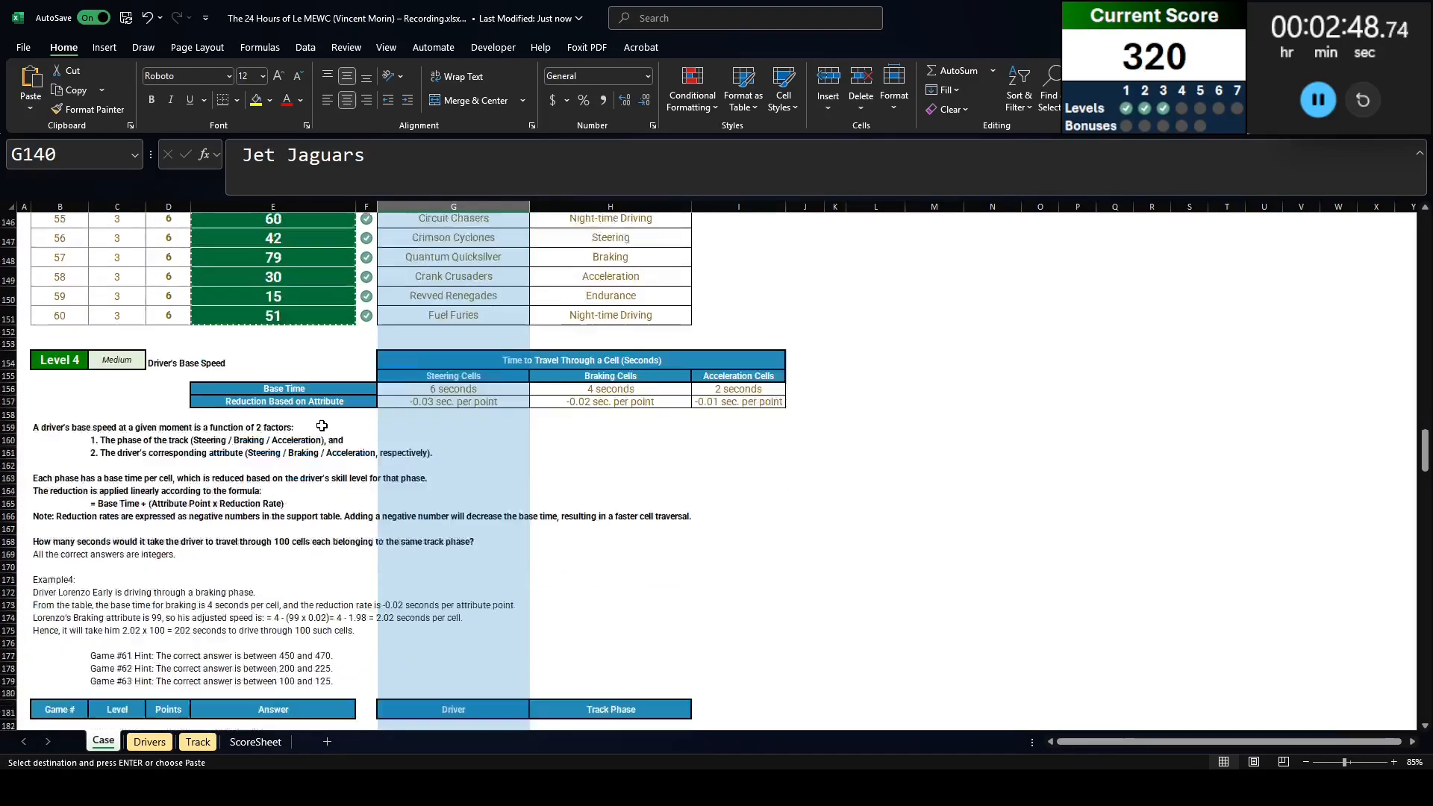
click(58, 244)
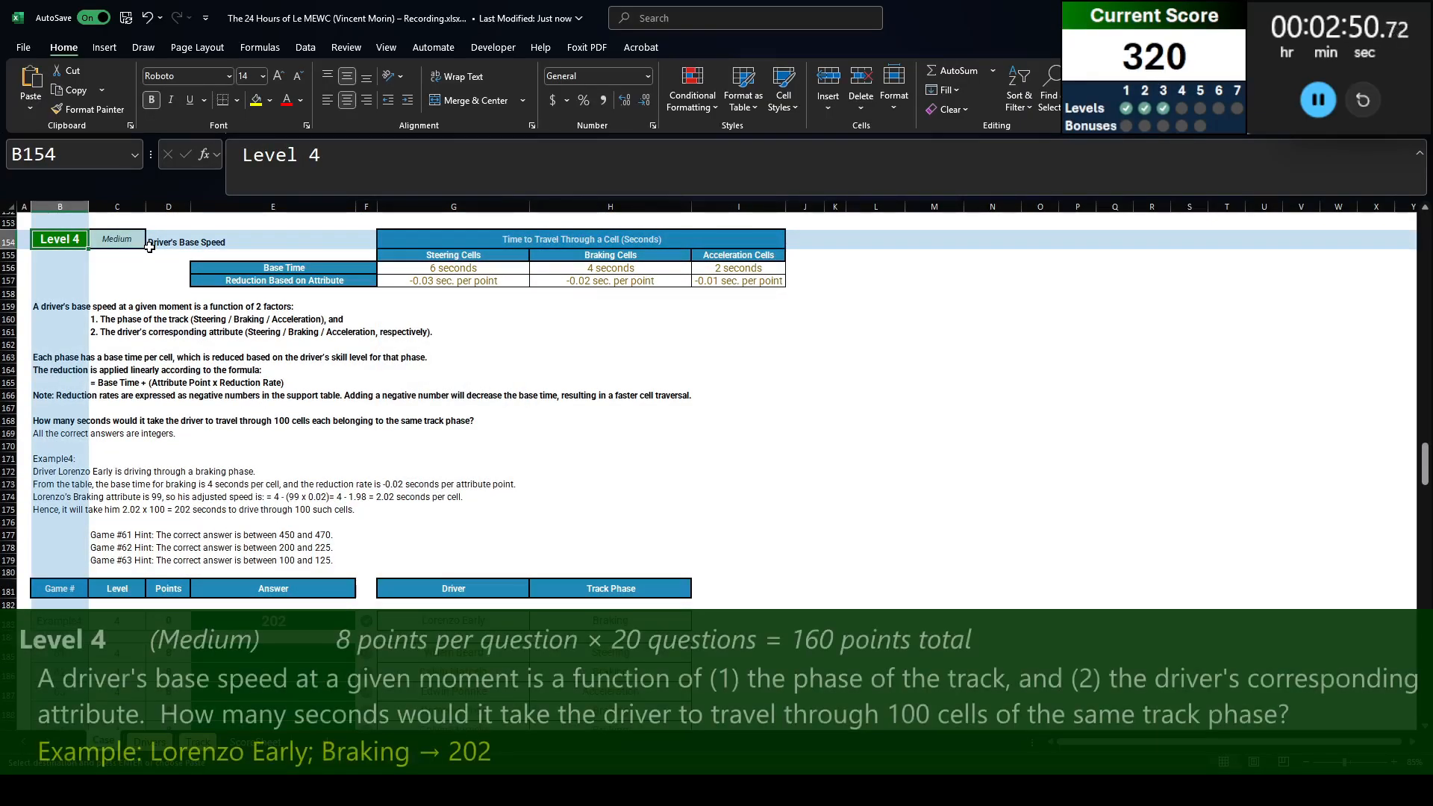
click(60, 310)
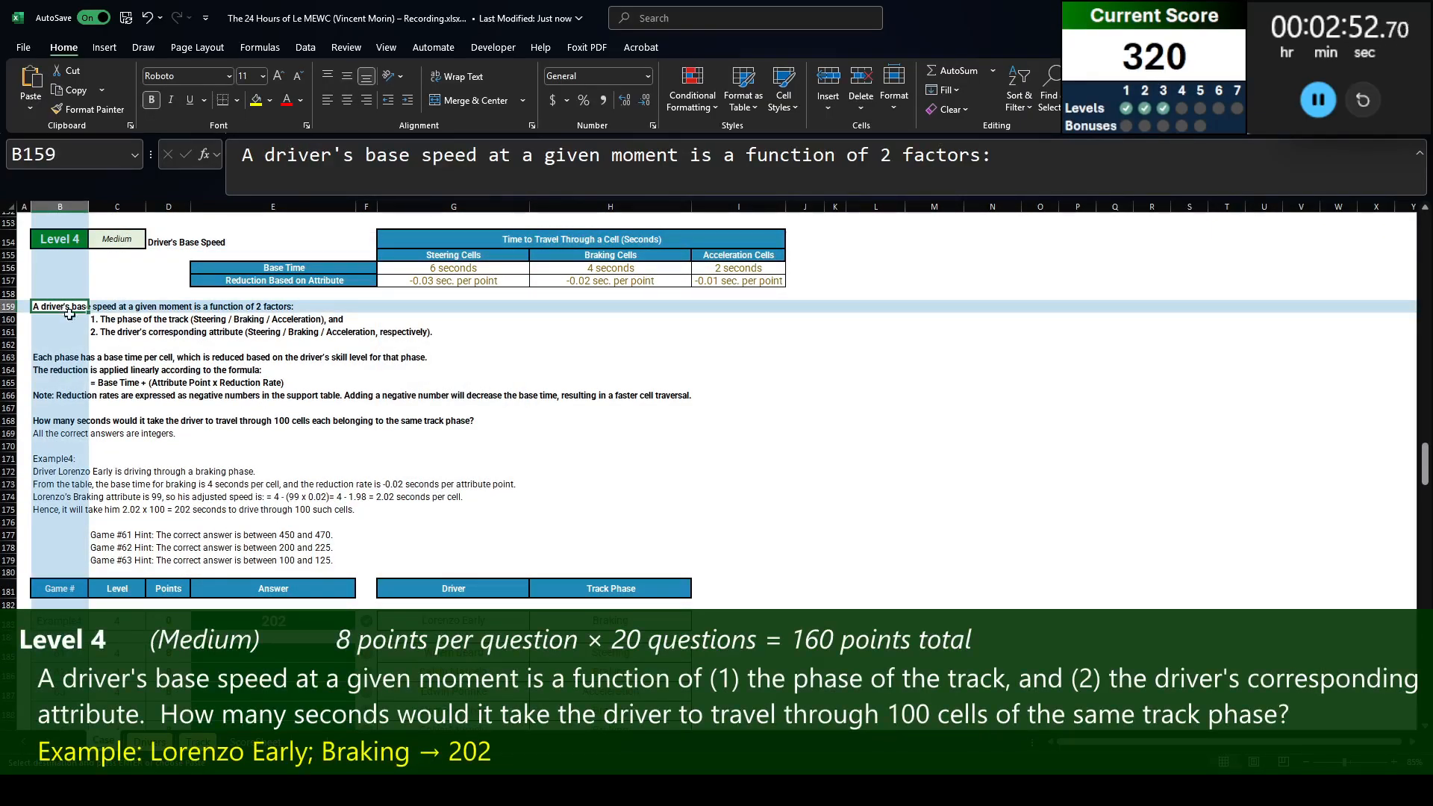
click(95, 319)
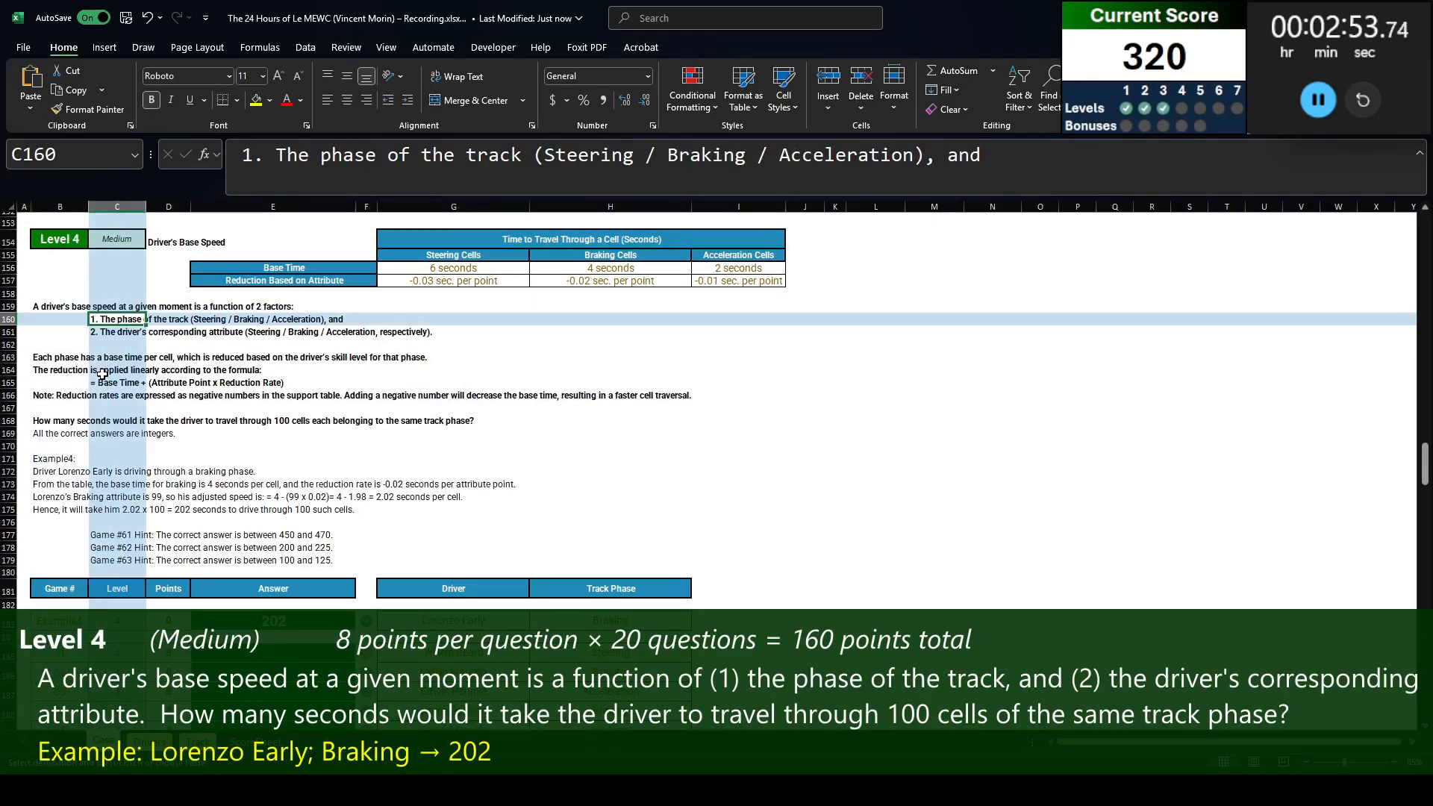
click(115, 334)
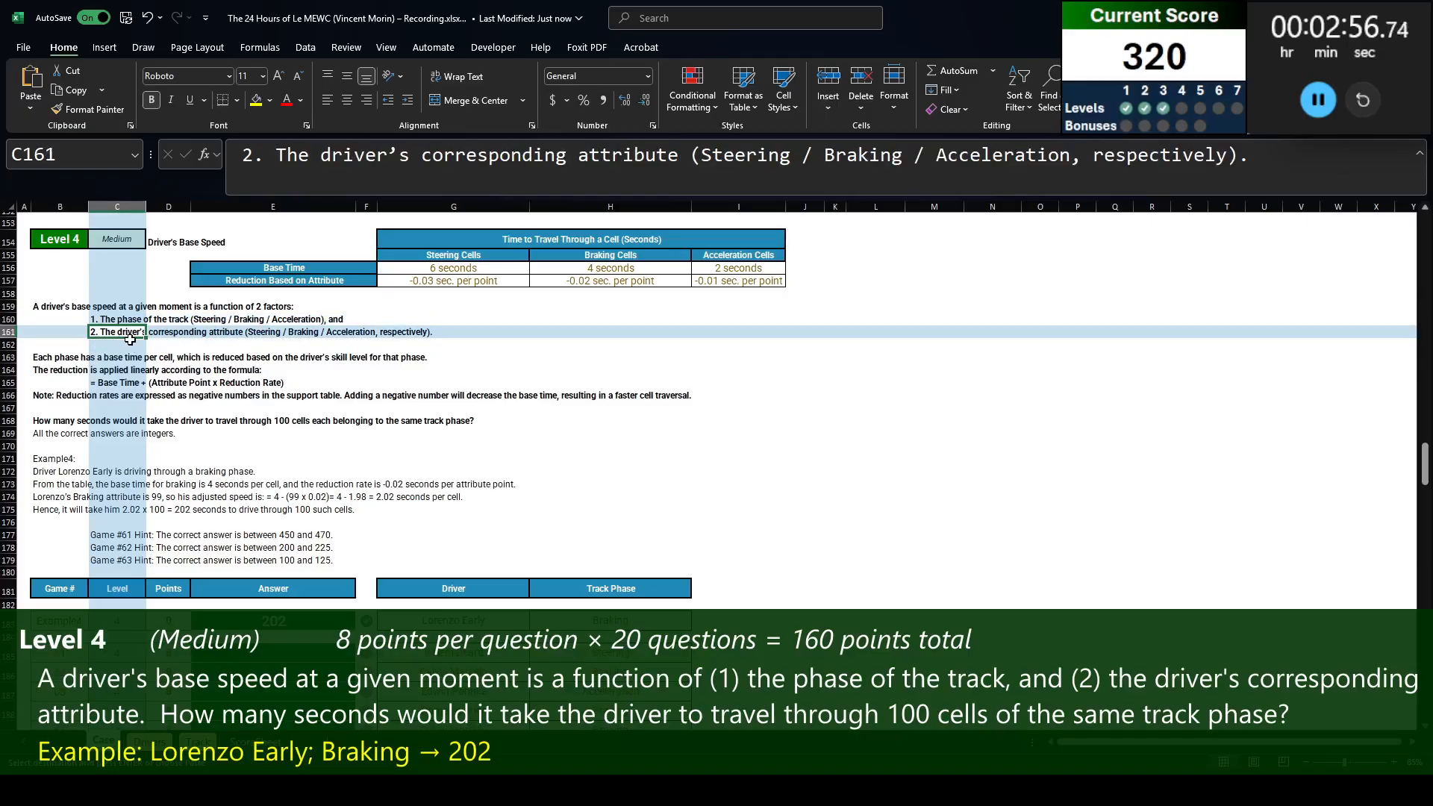
click(43, 359)
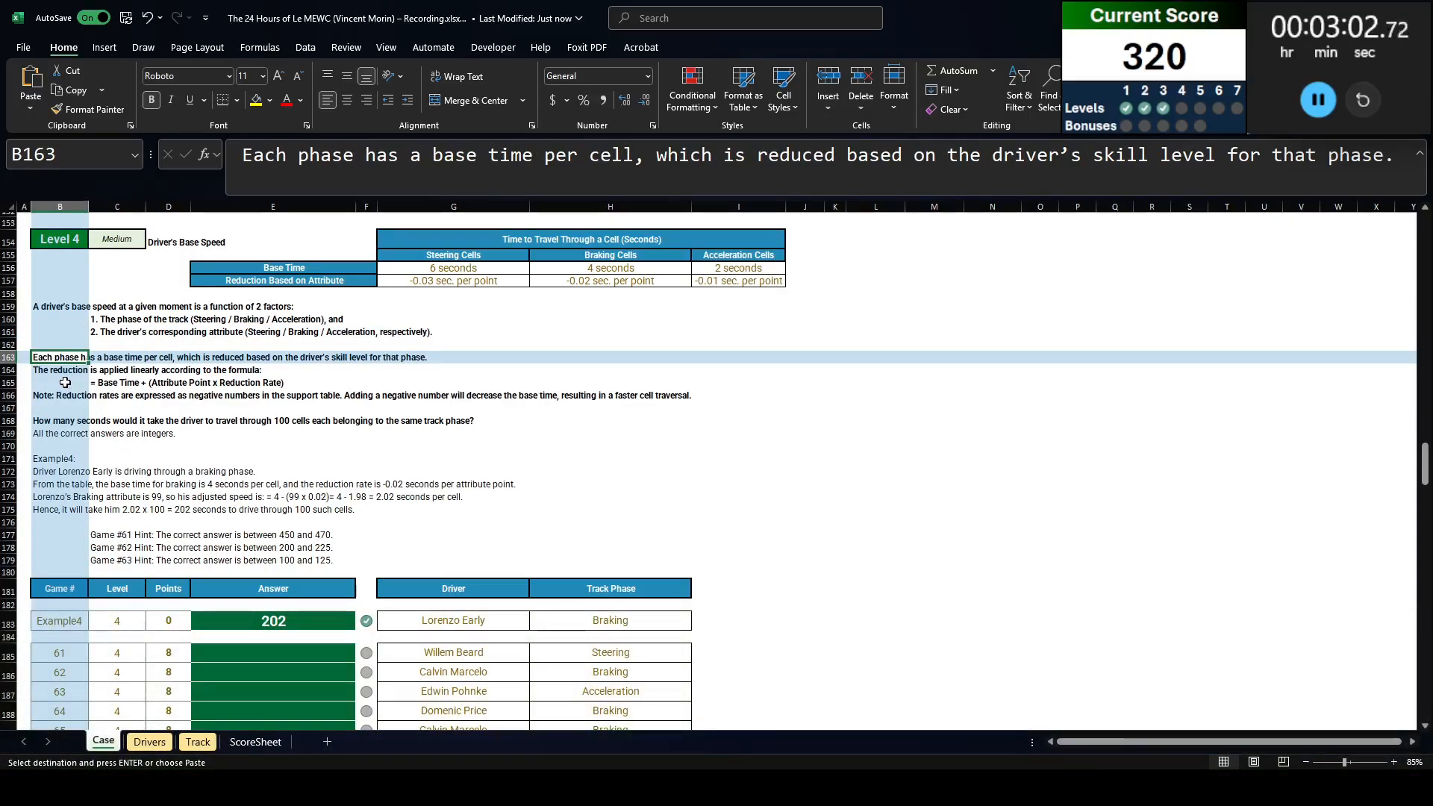
click(66, 370)
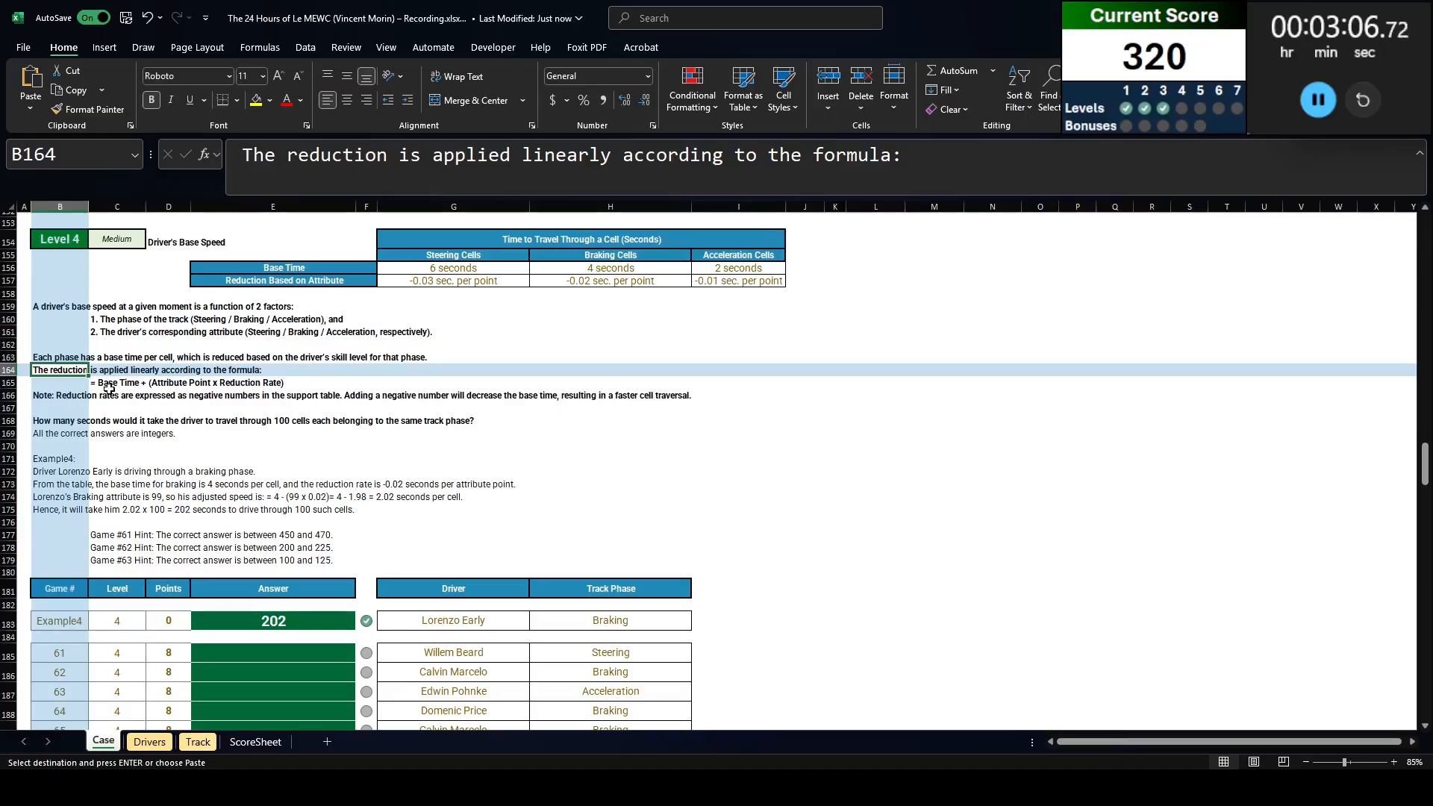
click(101, 394)
click(101, 382)
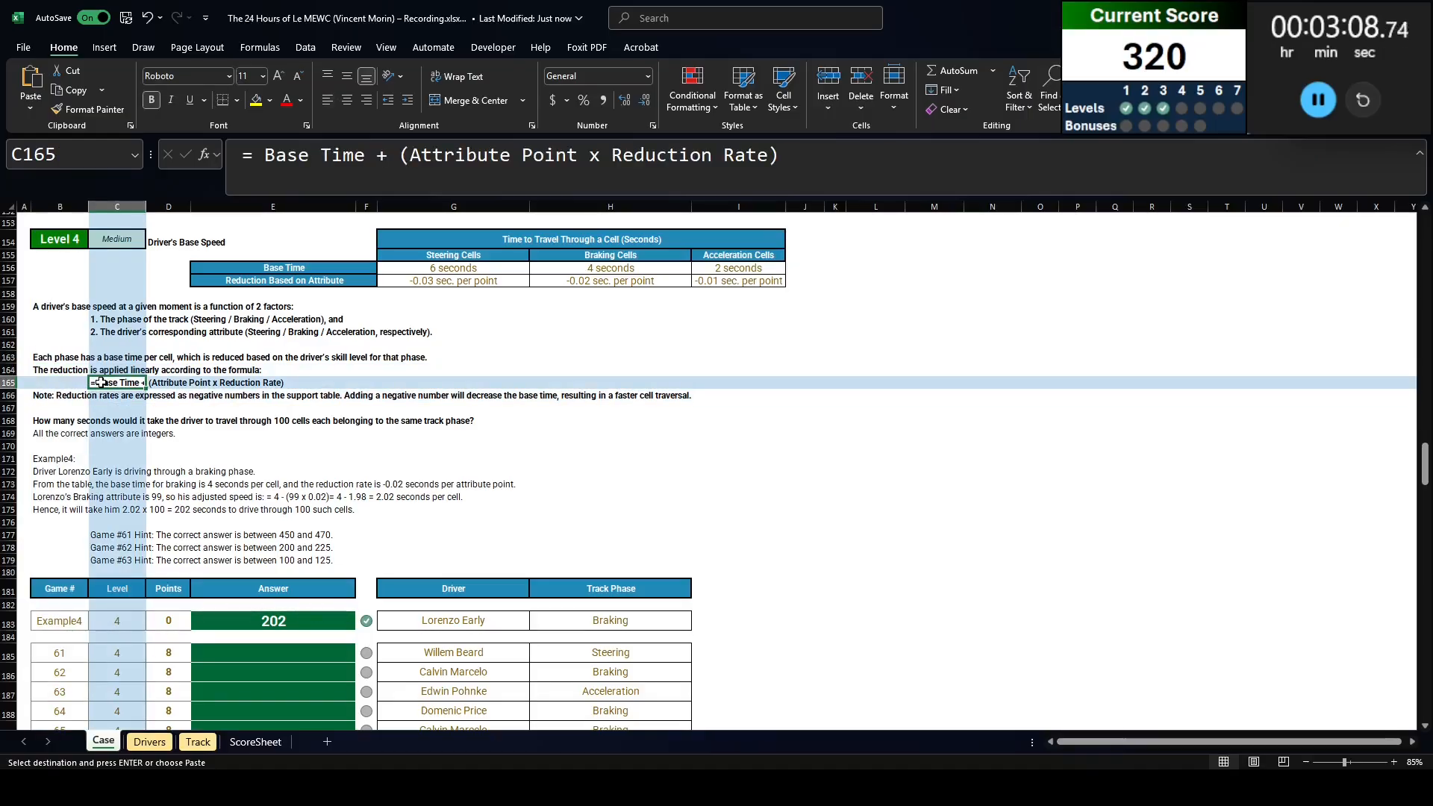
click(46, 396)
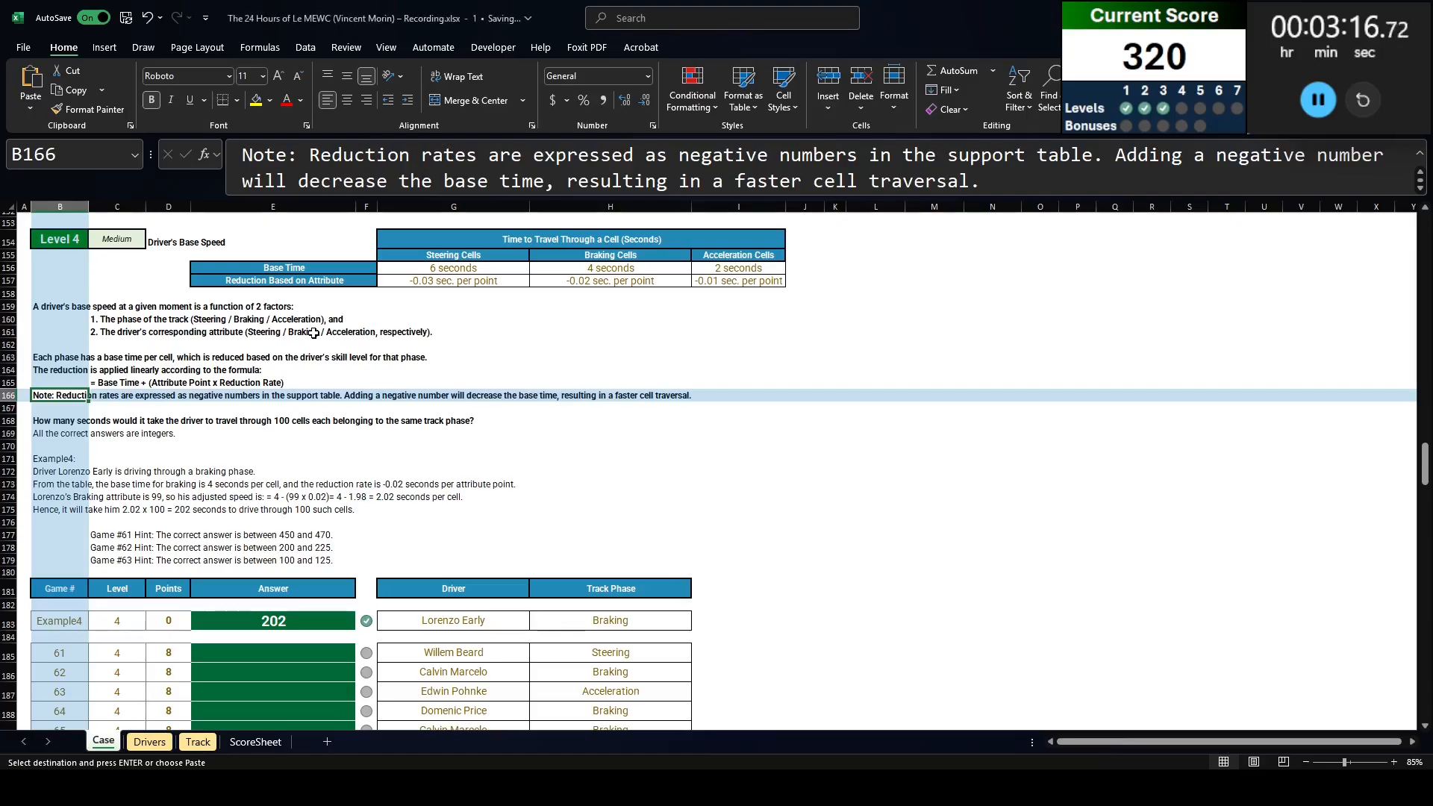
click(47, 423)
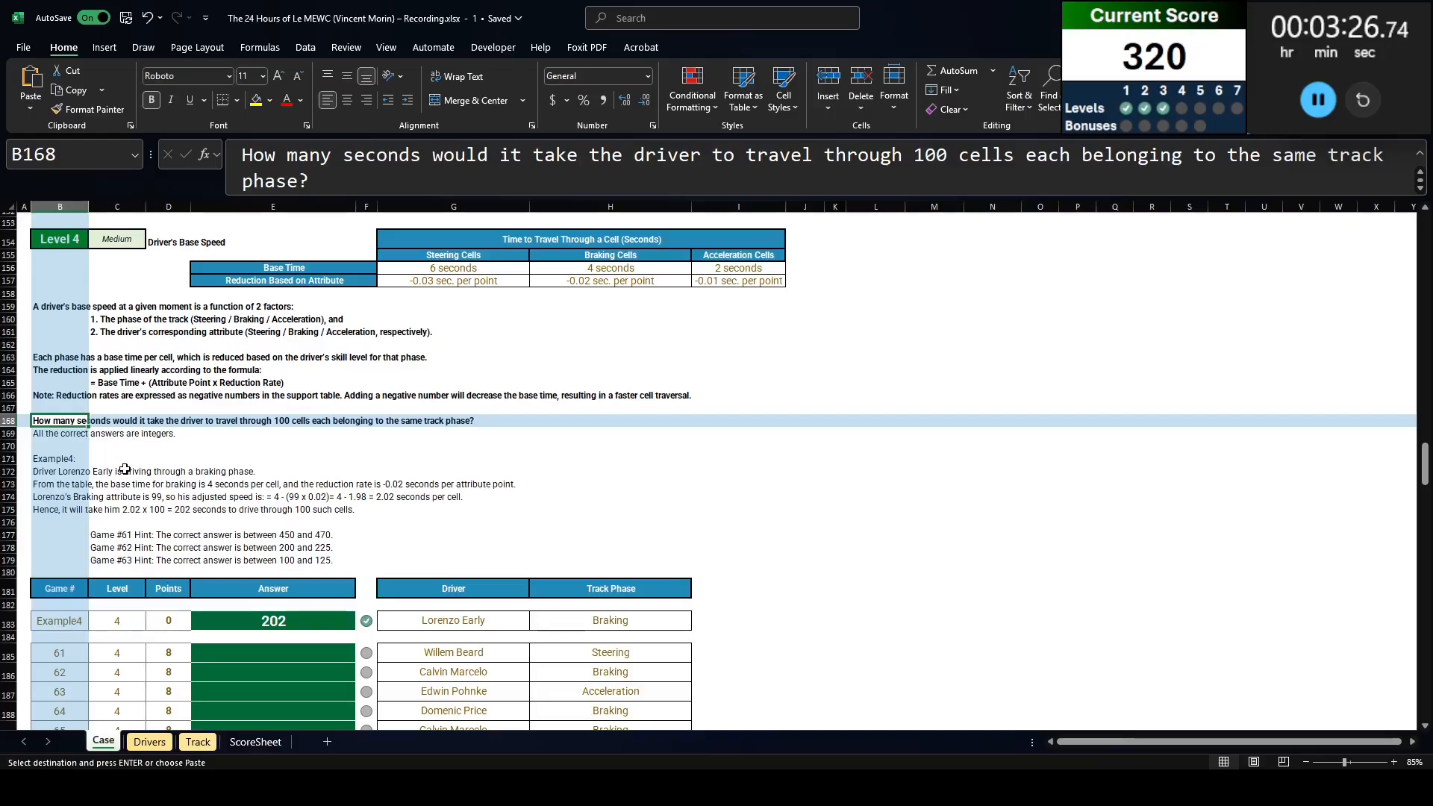
Step: Add a new worksheet after the Case sheet and name it L4
click(326, 741)
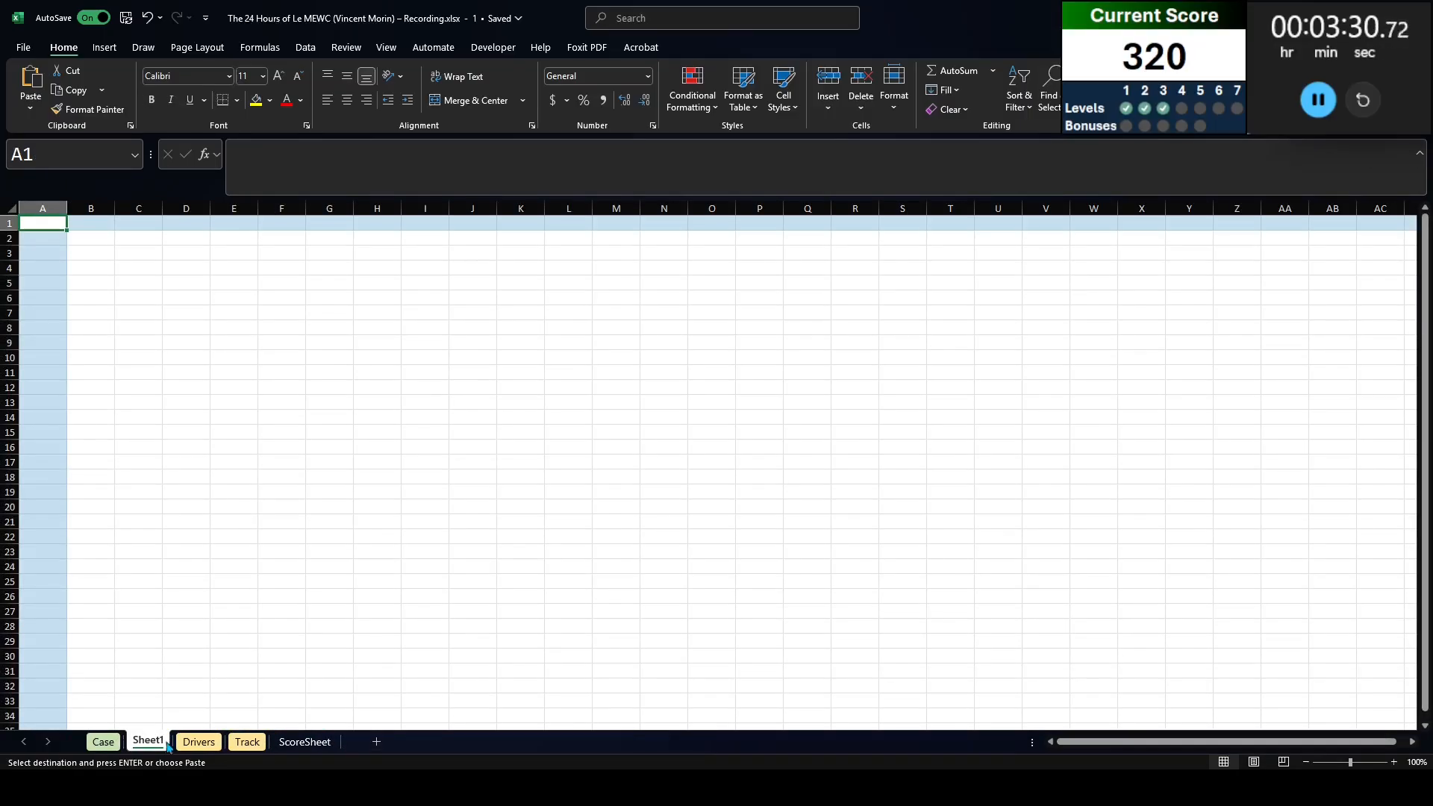
double_click(153, 741)
text(L4)
key(Return)
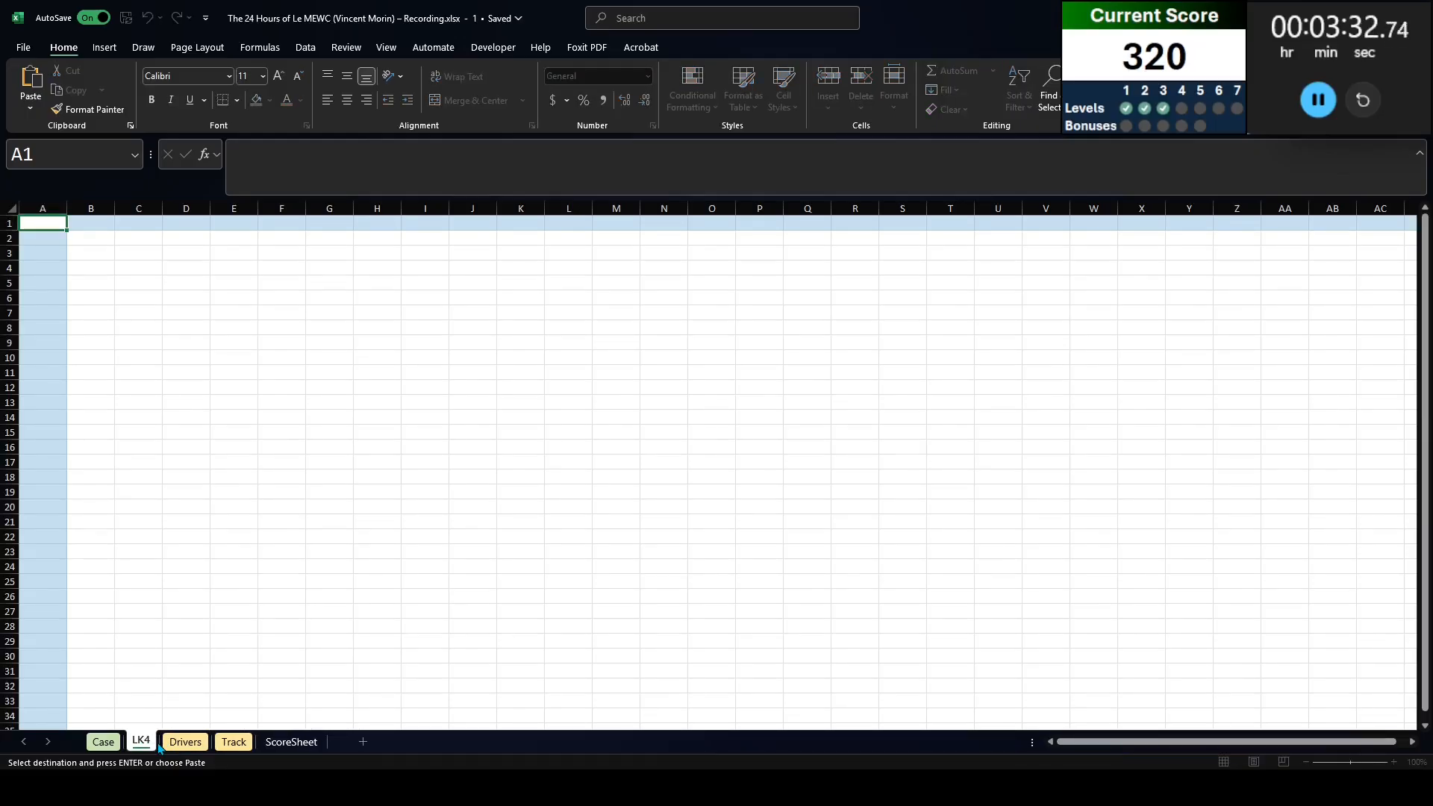
Step: Copy the Level 4 block B154:I183 from the Case sheet, including the example row, to cell B1 of the L4 sheet
key(ctrl+Page_Up)
key(ctrl+Up)
key(ctrl+Up)
key(ctrl+Up)
key(ctrl+Up)
key(ctrl+Up)
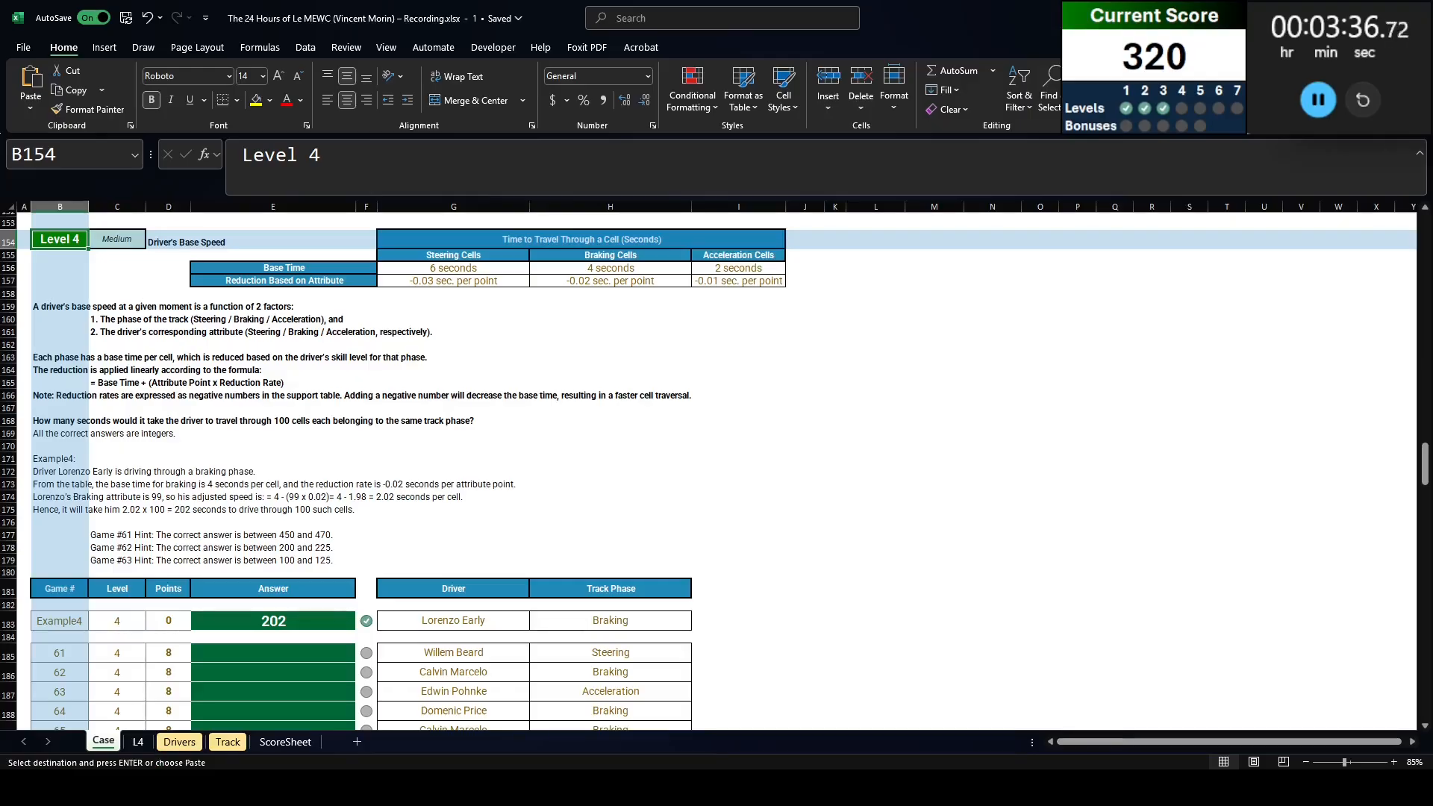
shift+click(728, 631)
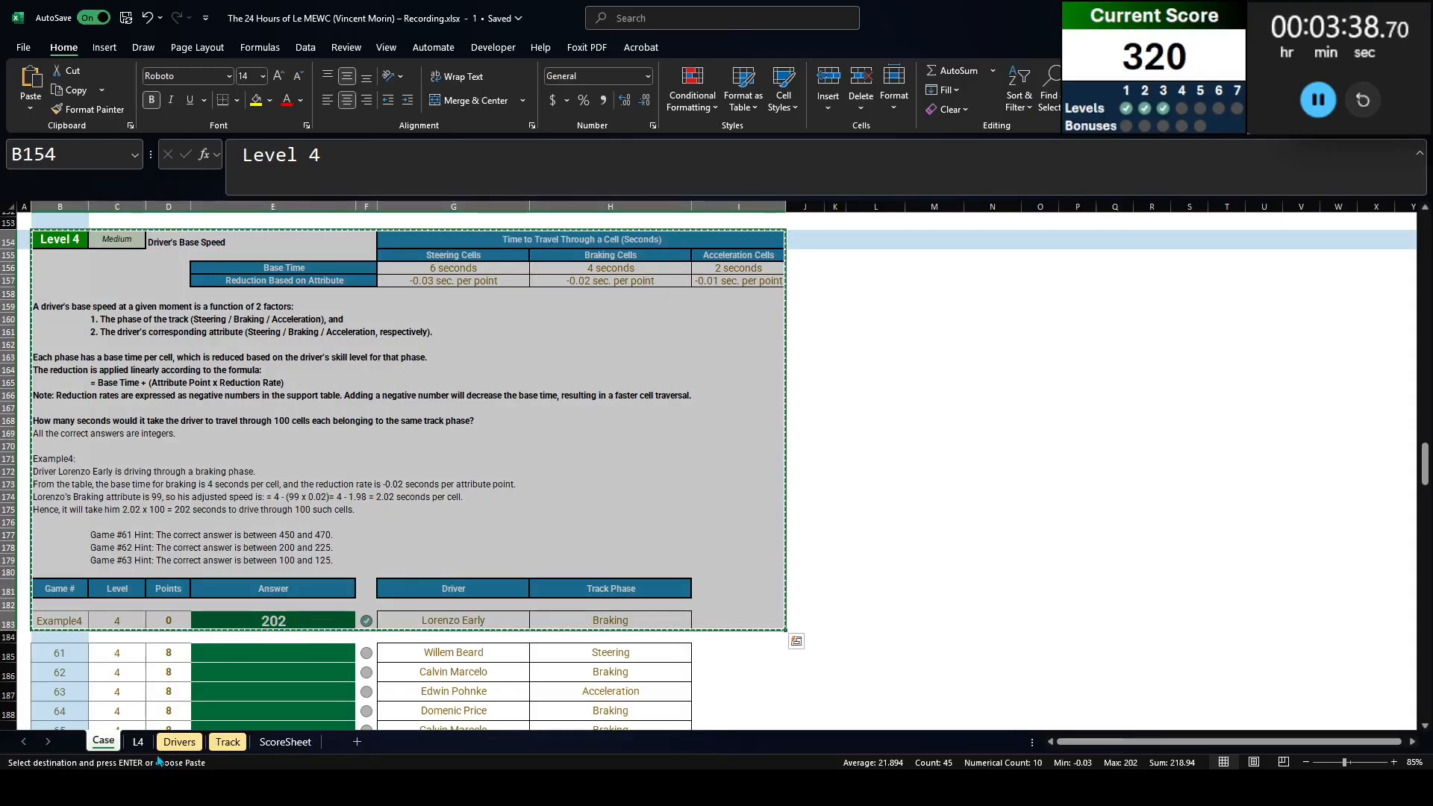
key(ctrl+c)
key(ctrl+Page_Down)
key(Right)
key(ctrl+v)
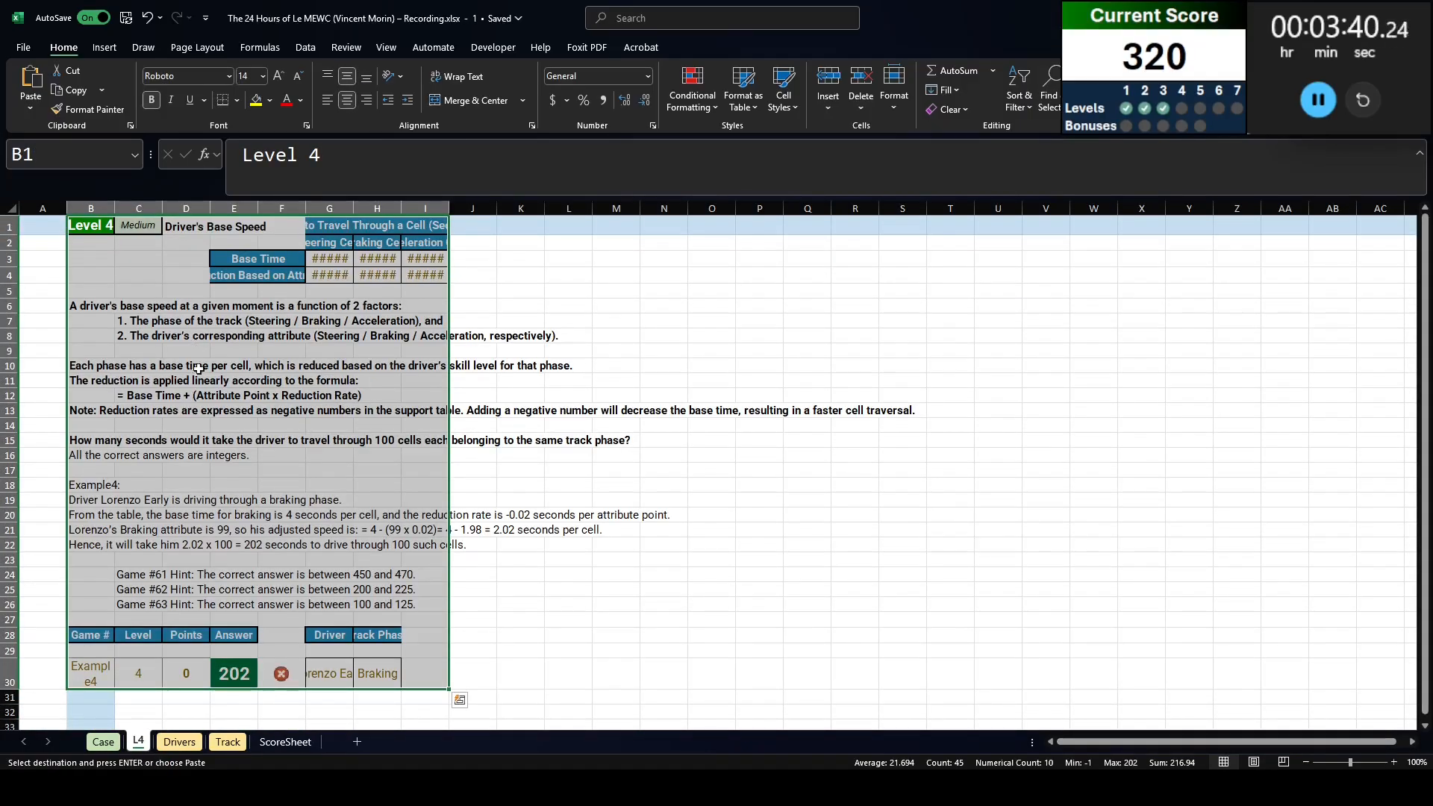
Step: Enter =XLOOKUP(B30,Case!B:B,Case!G:H) in cell G30 to pull the driver and track phase from the Case sheet
click(338, 680)
text(=XLOOKUP()
key(ctrl+Left)
text(,cva)
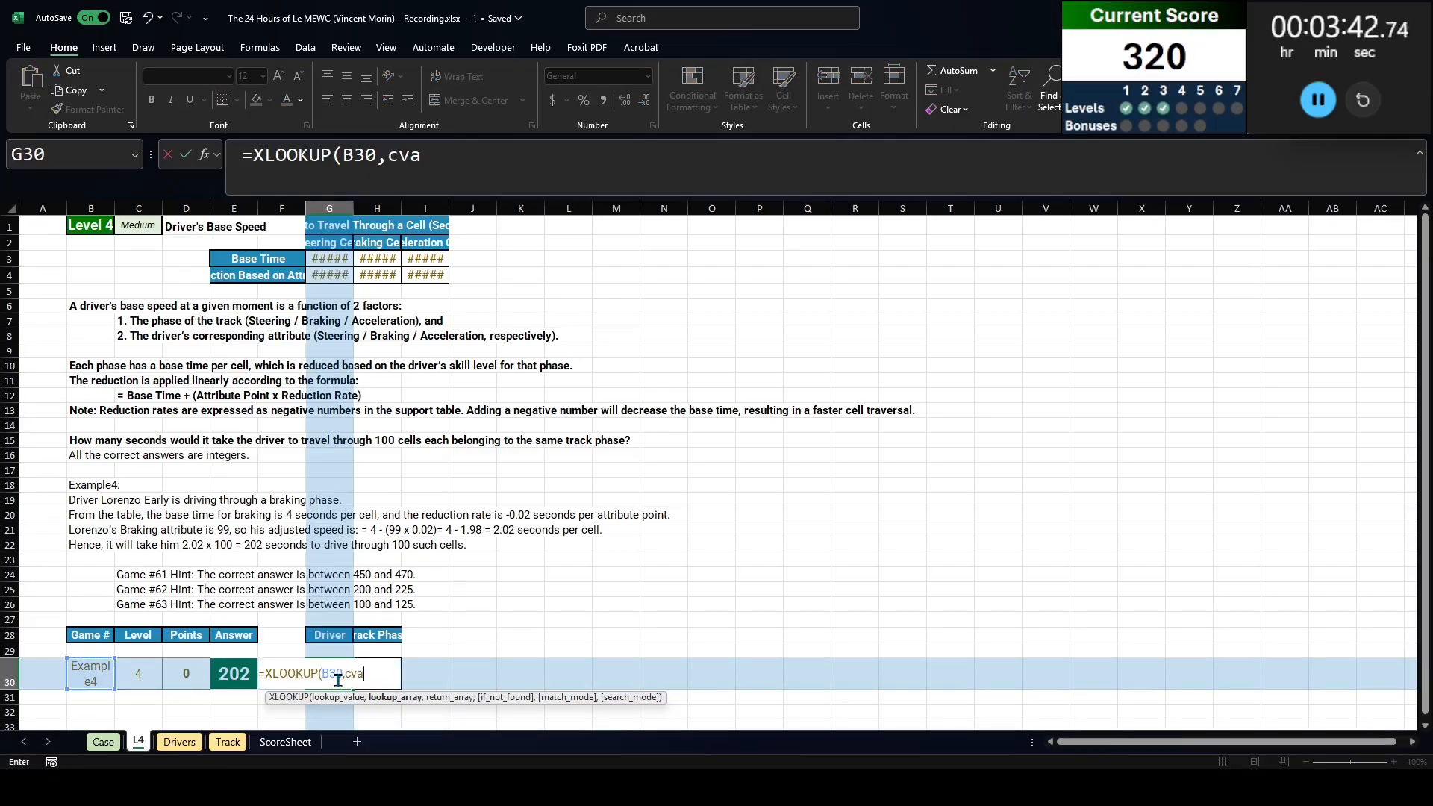
key(BackSpace)
key(BackSpace)
text(ase!B:B,case)
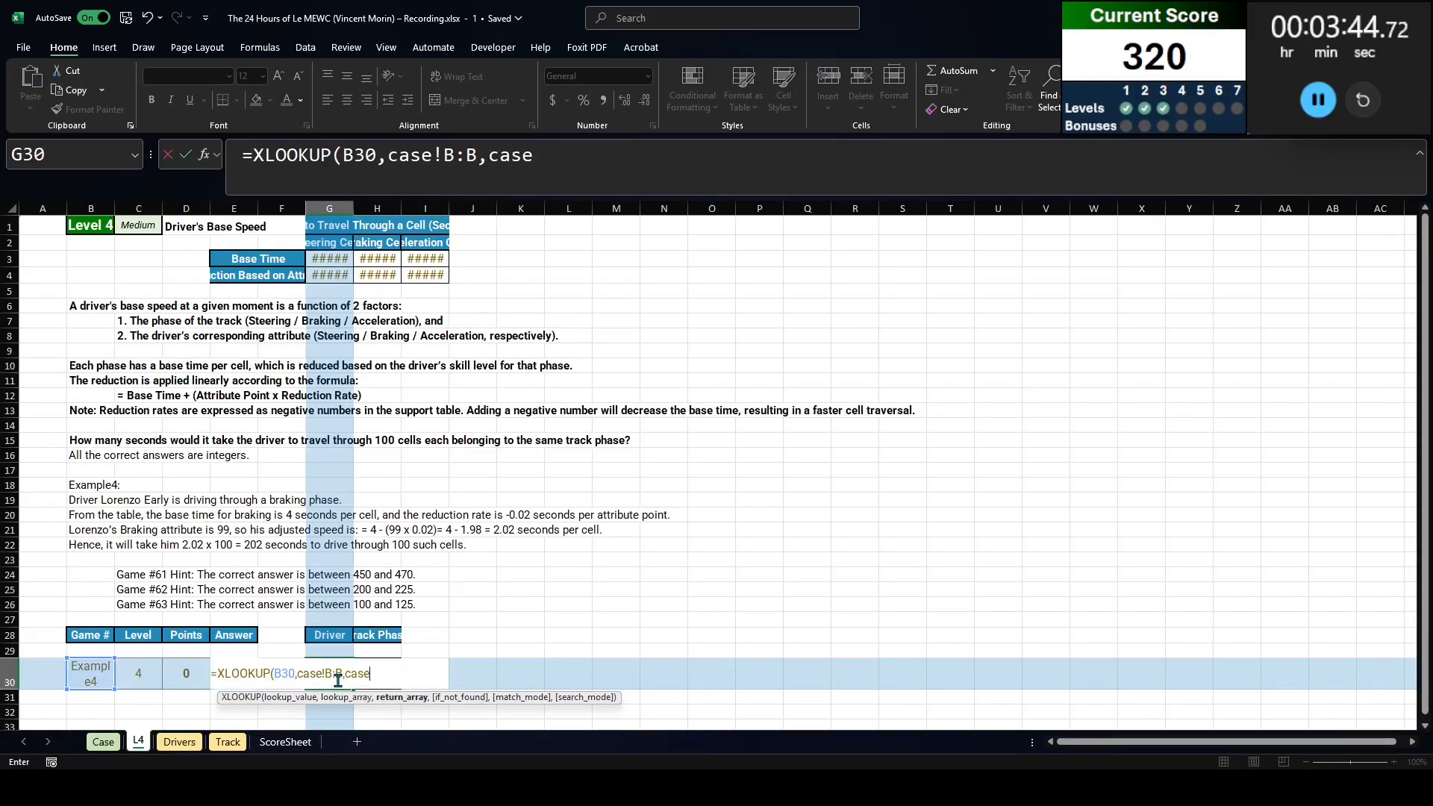
text(!G:H)
key(Tab)
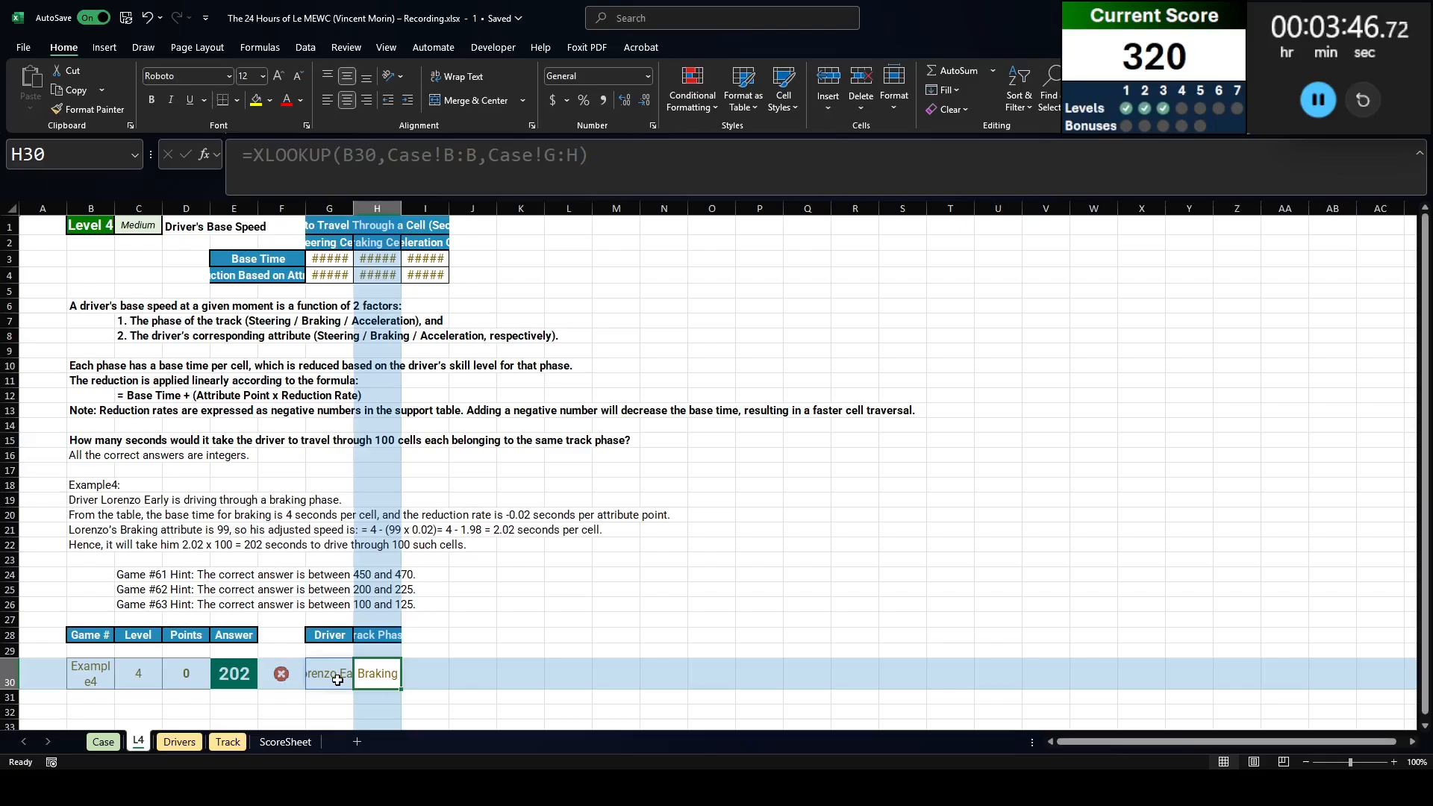
Step: Fit the widths of columns G to I on the L4 sheet to their contents
drag(343, 208, 425, 208)
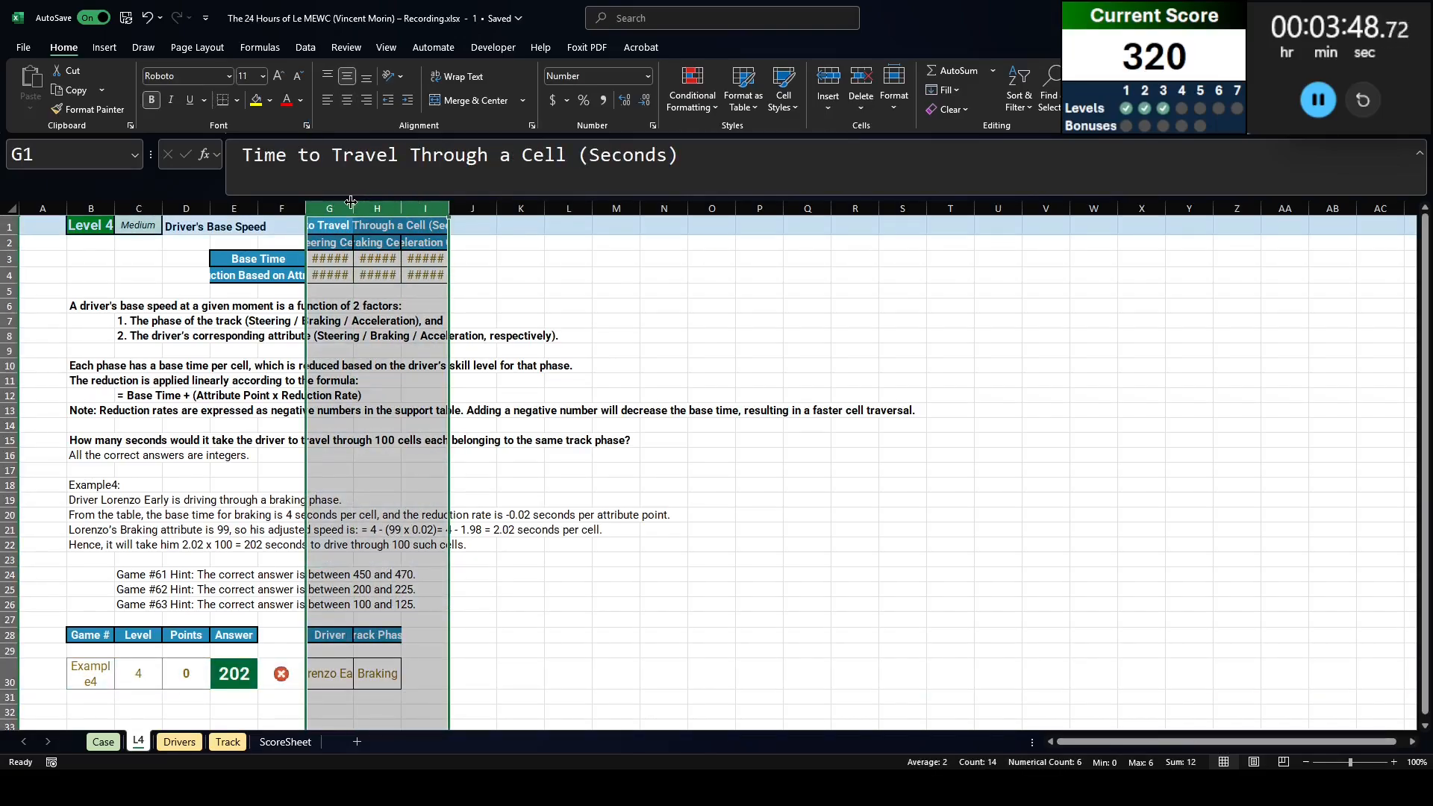
double_click(353, 208)
click(509, 275)
Step: Reference the Drivers table headers from Steering to Night-time Driving in cell B32 of the L4 sheet
scroll(109, 486, down, 6)
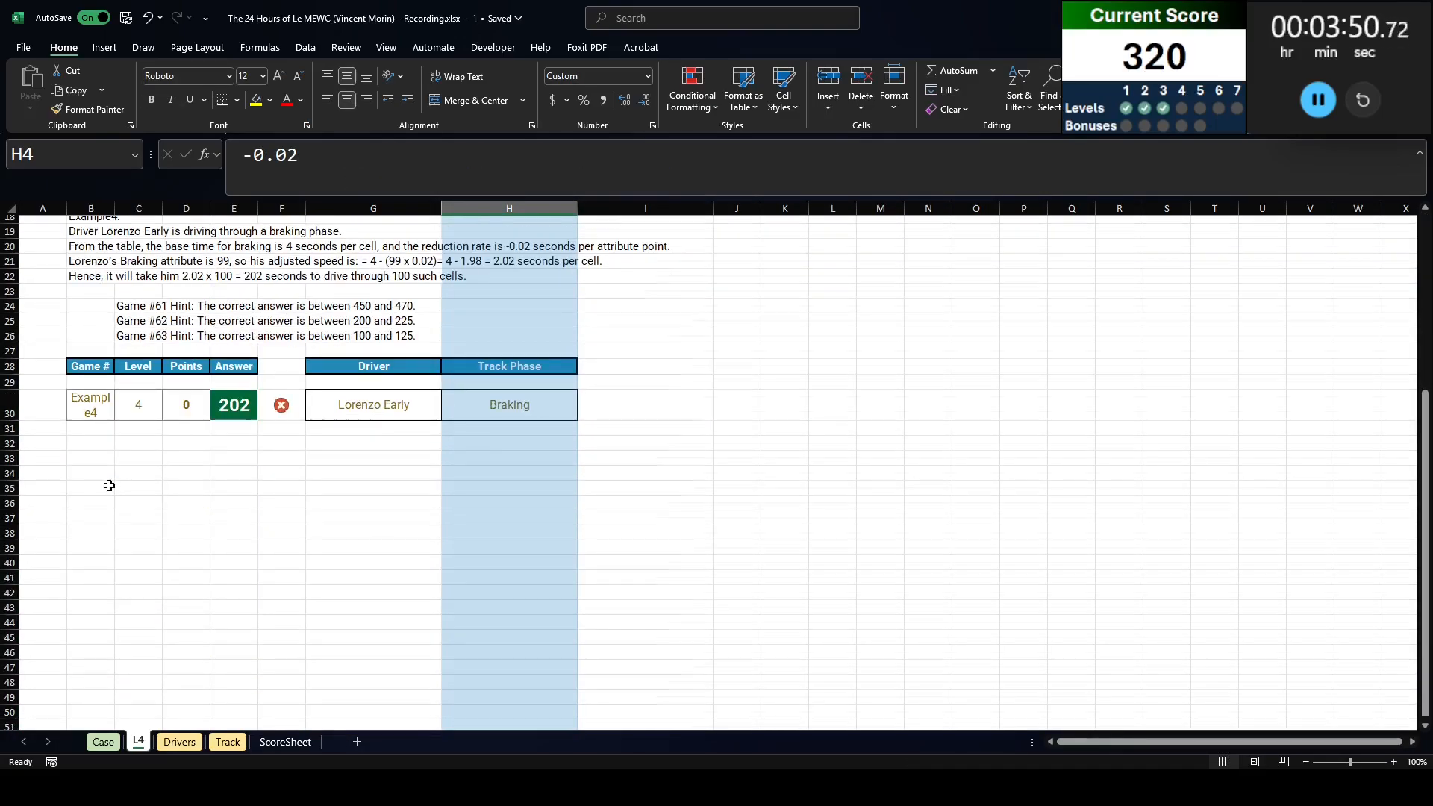
scroll(109, 486, up, 3)
click(82, 579)
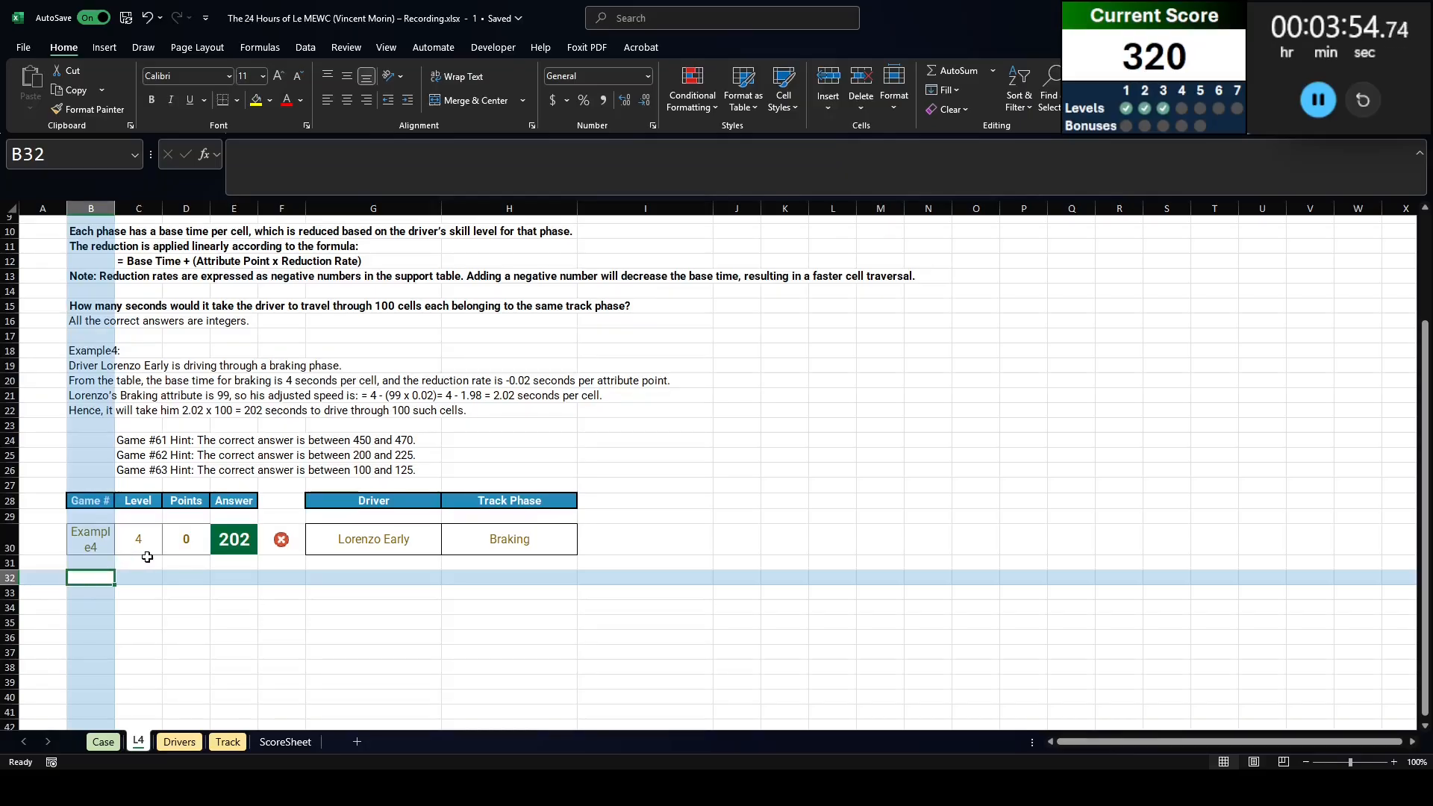
key(shift+space)
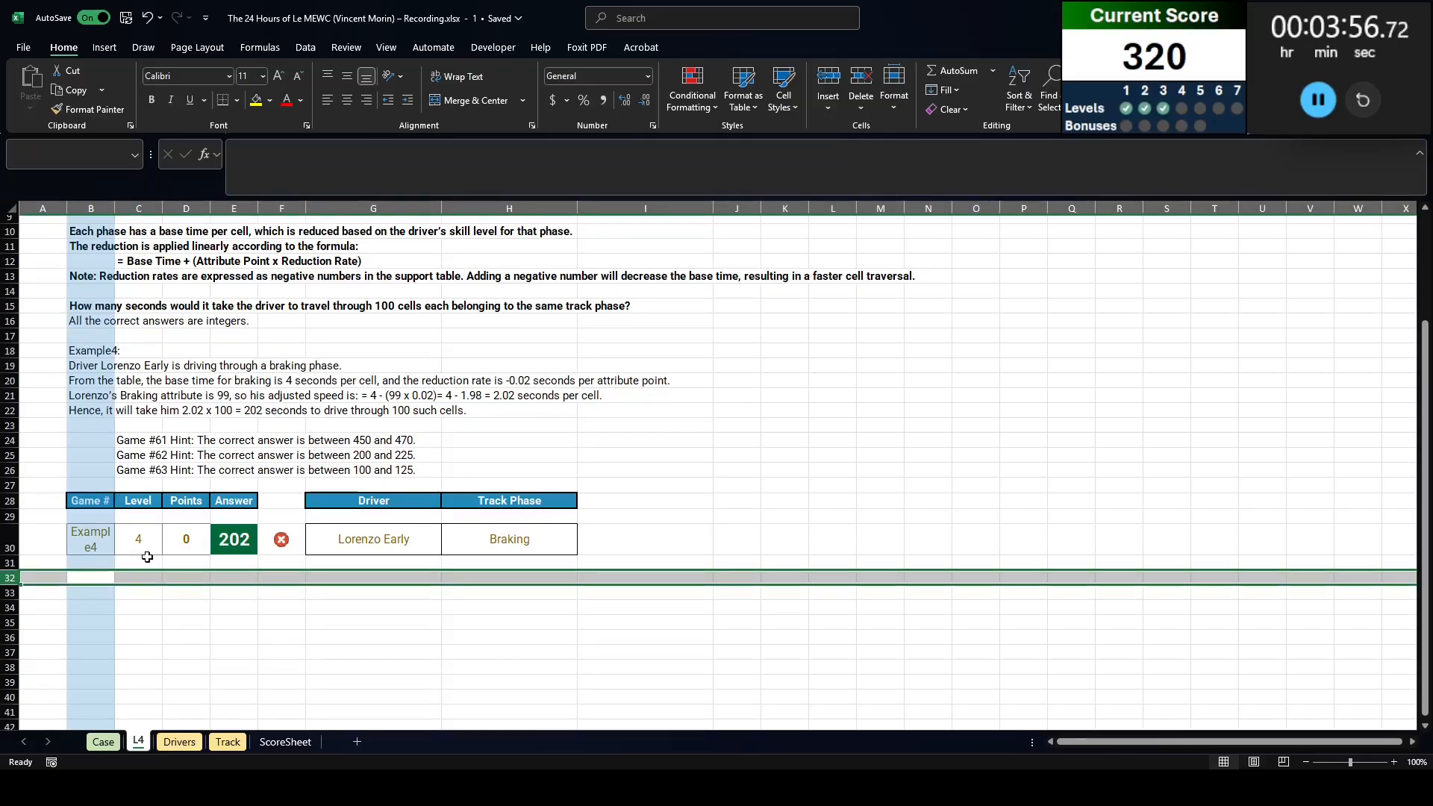
key(shift+BackSpace)
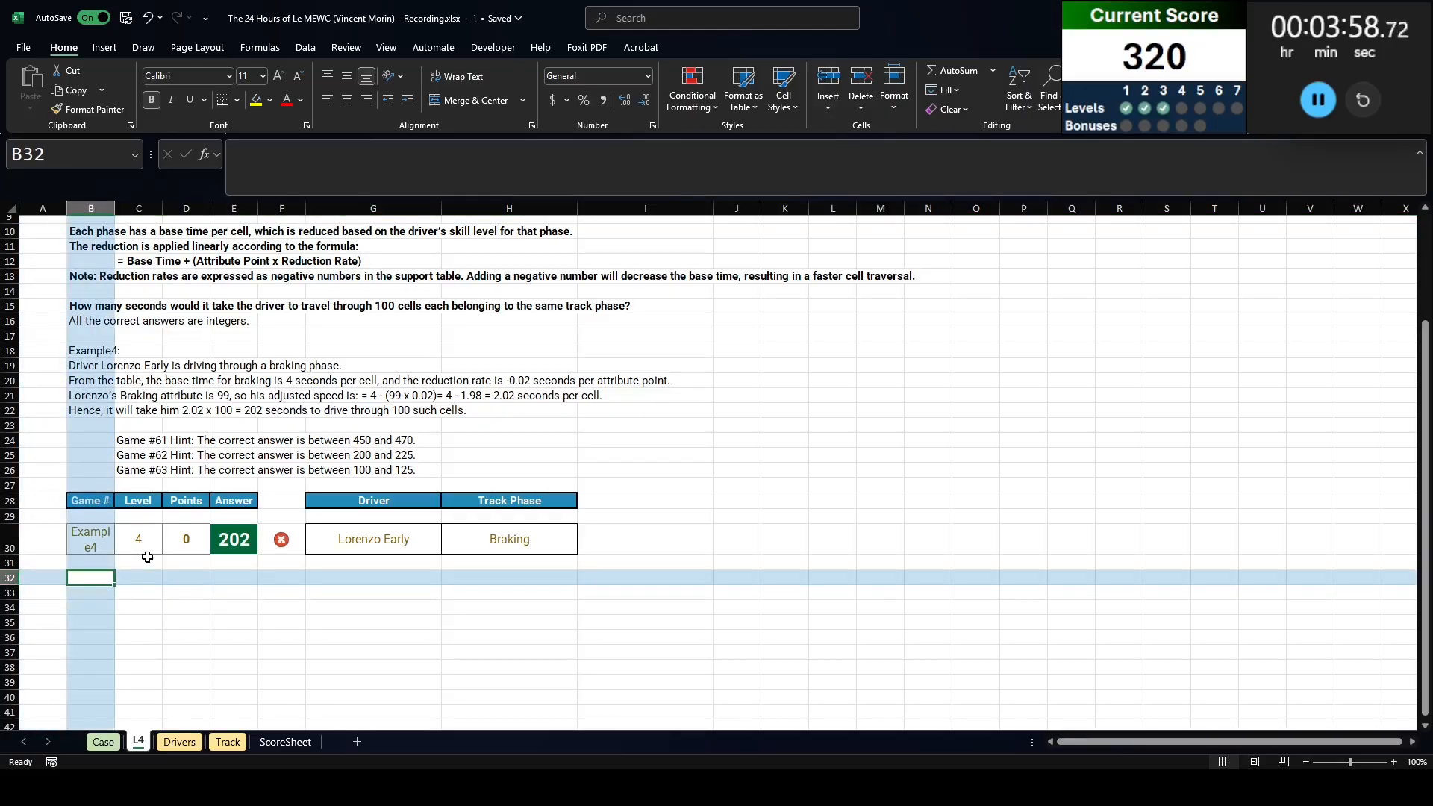
key(ctrl+Page_Down)
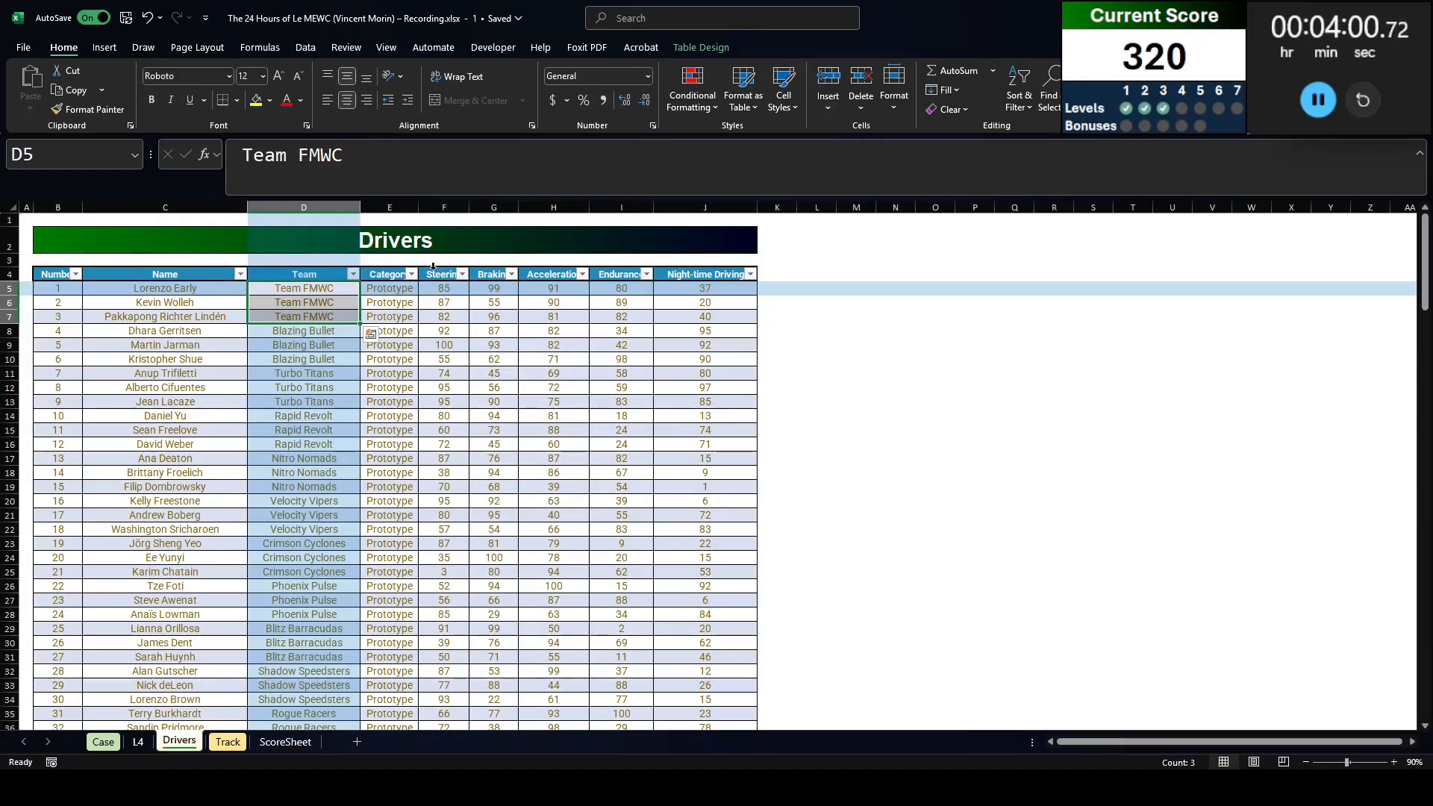
key(ctrl+Page_Up)
text(=)
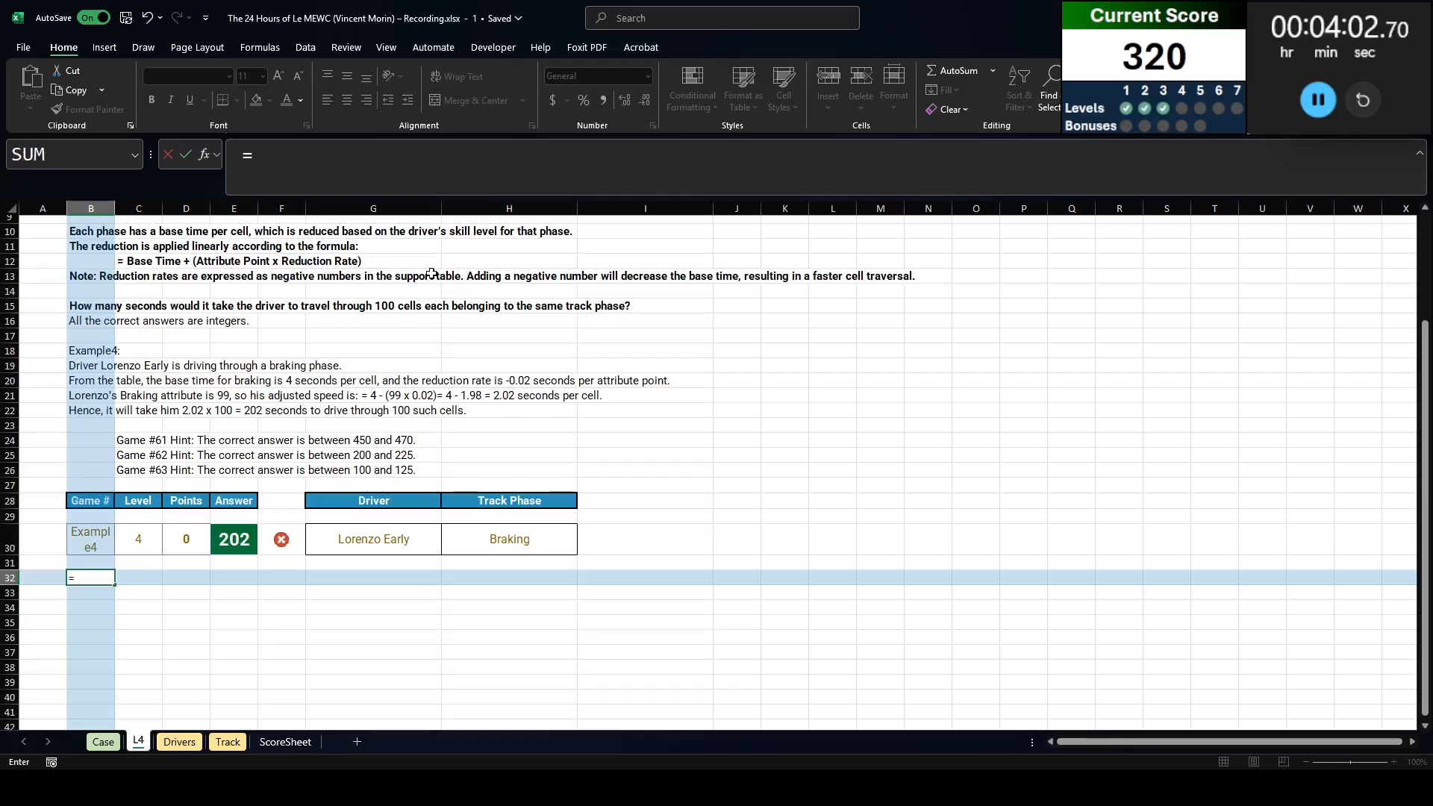
key(ctrl+Page_Down)
drag(432, 274, 755, 276)
key(Return)
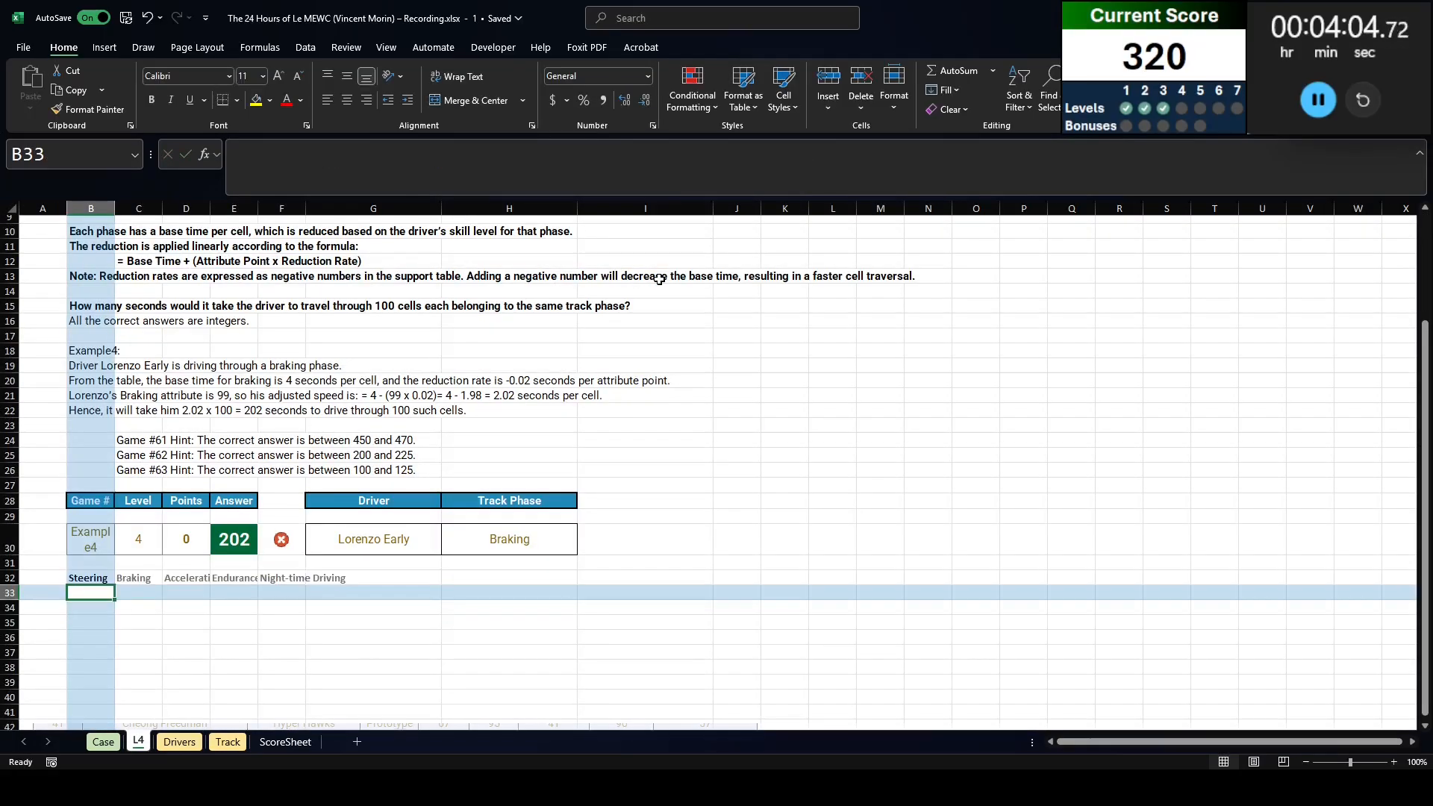
Step: In B33, use XLOOKUP to find G30 in driver[name] and return the Drivers table's Steering to Night-time Driving columns
text(=XLOOKUP()
click(353, 544)
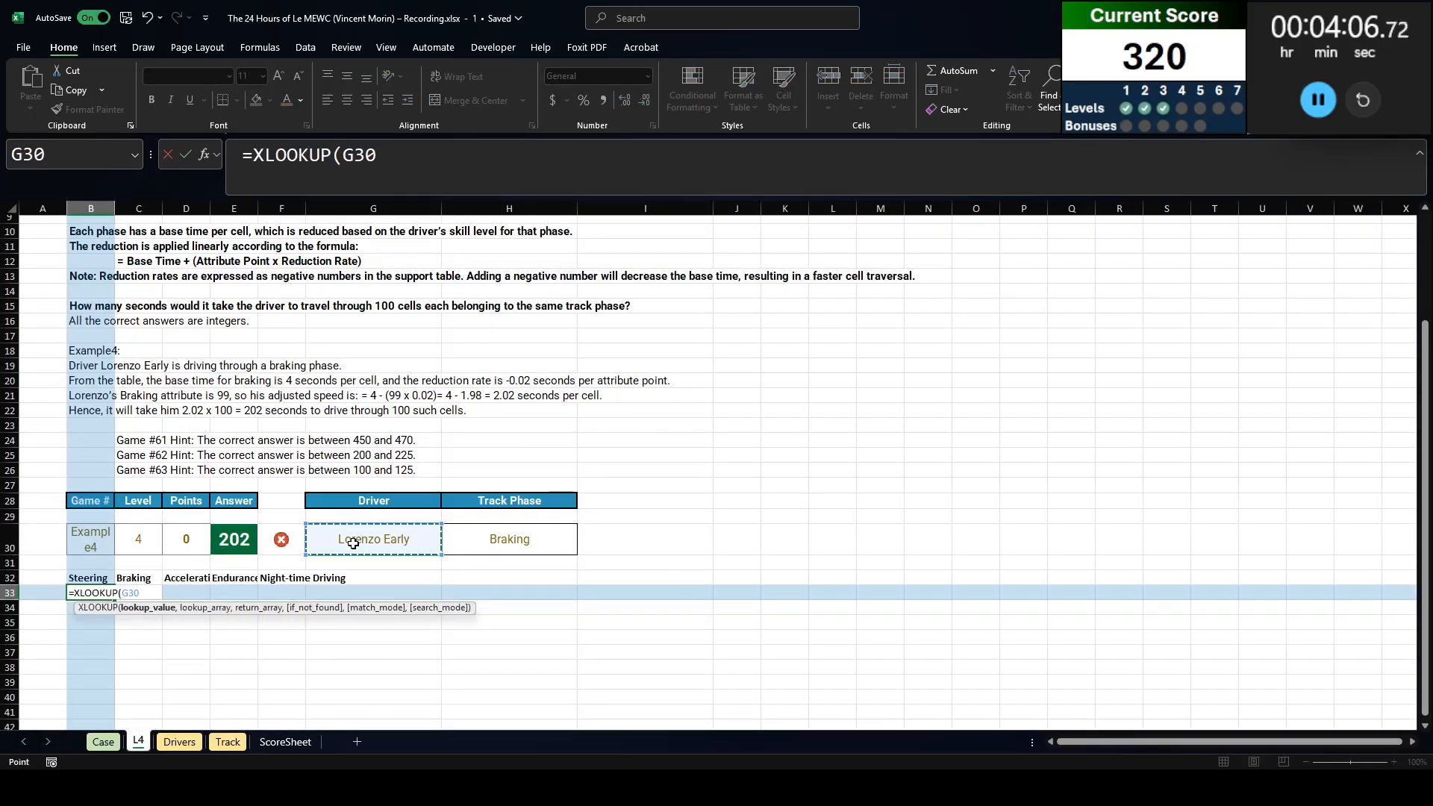
text(,driver]n)
key(BackSpace)
key(BackSpace)
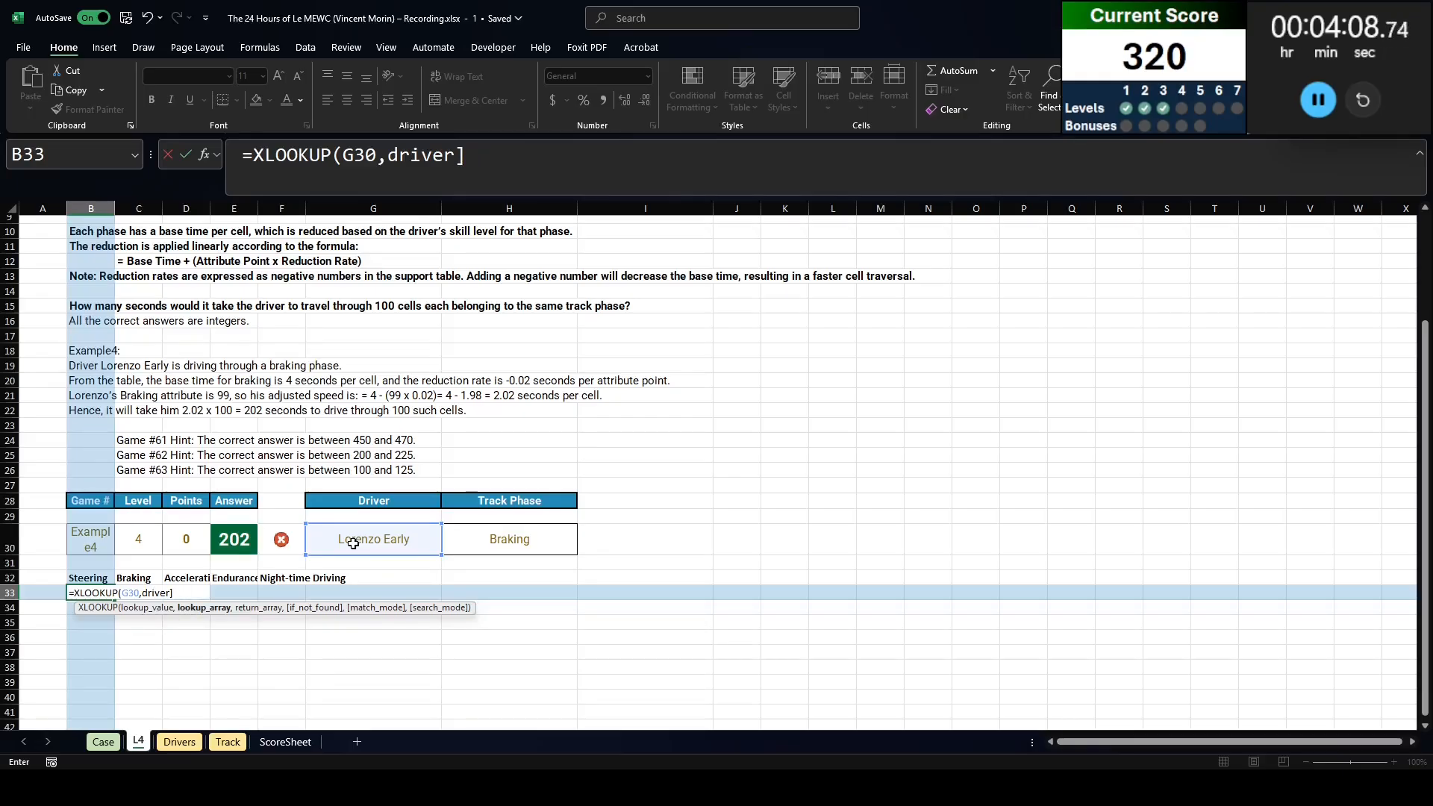
text([name],)
key(ctrl+Page_Down)
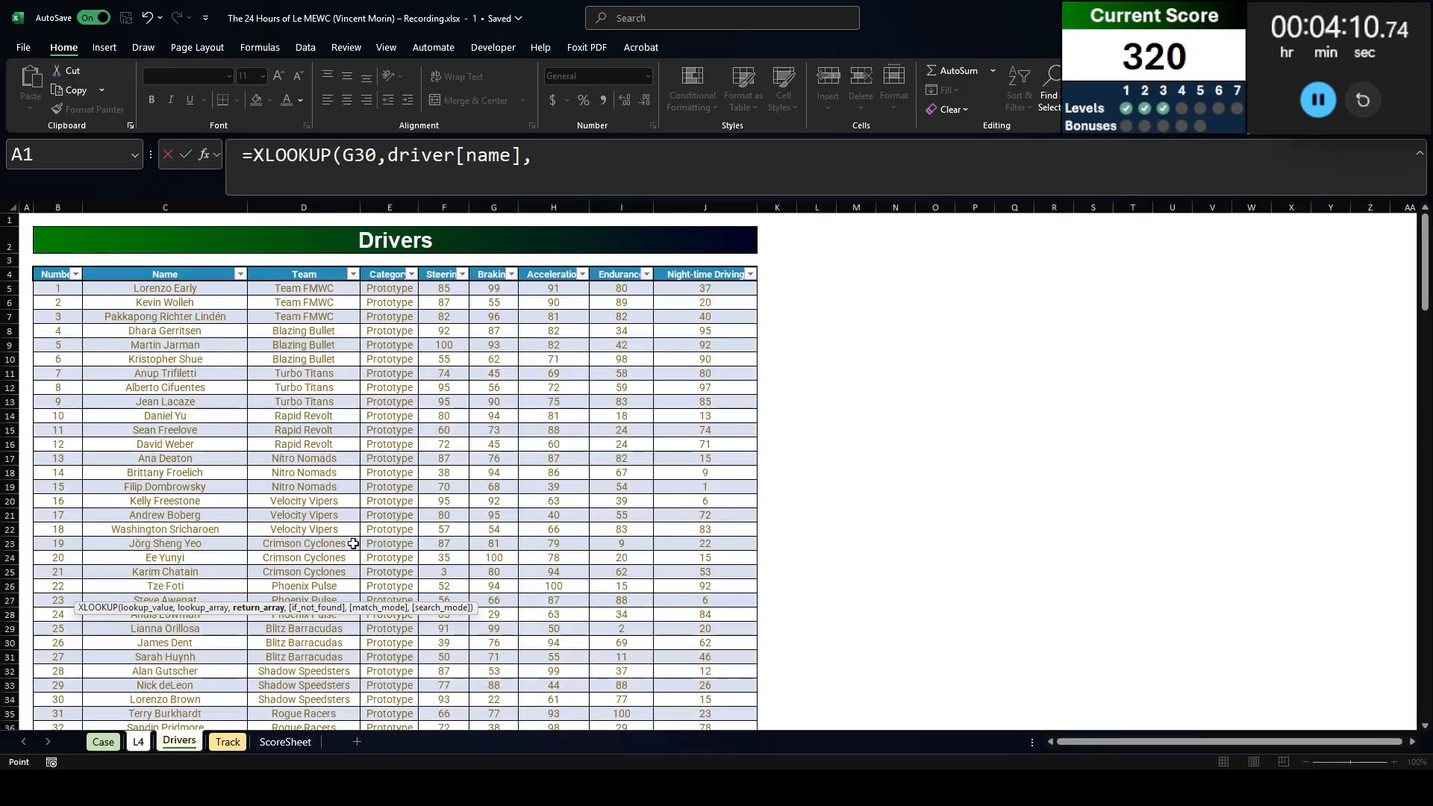
drag(448, 375, 687, 382)
key(ctrl+space)
key(Return)
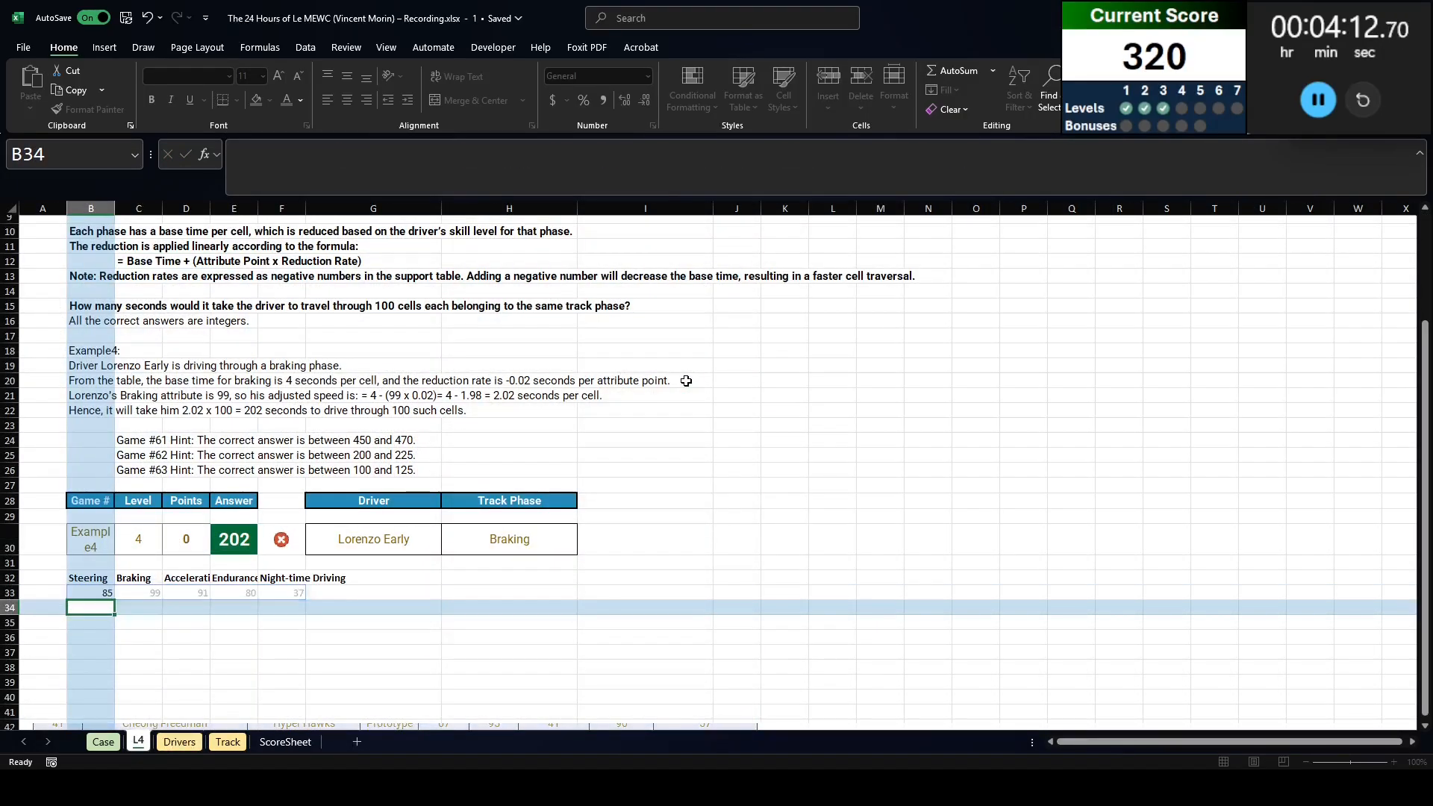
click(97, 580)
key(Down)
key(Down)
key(Down)
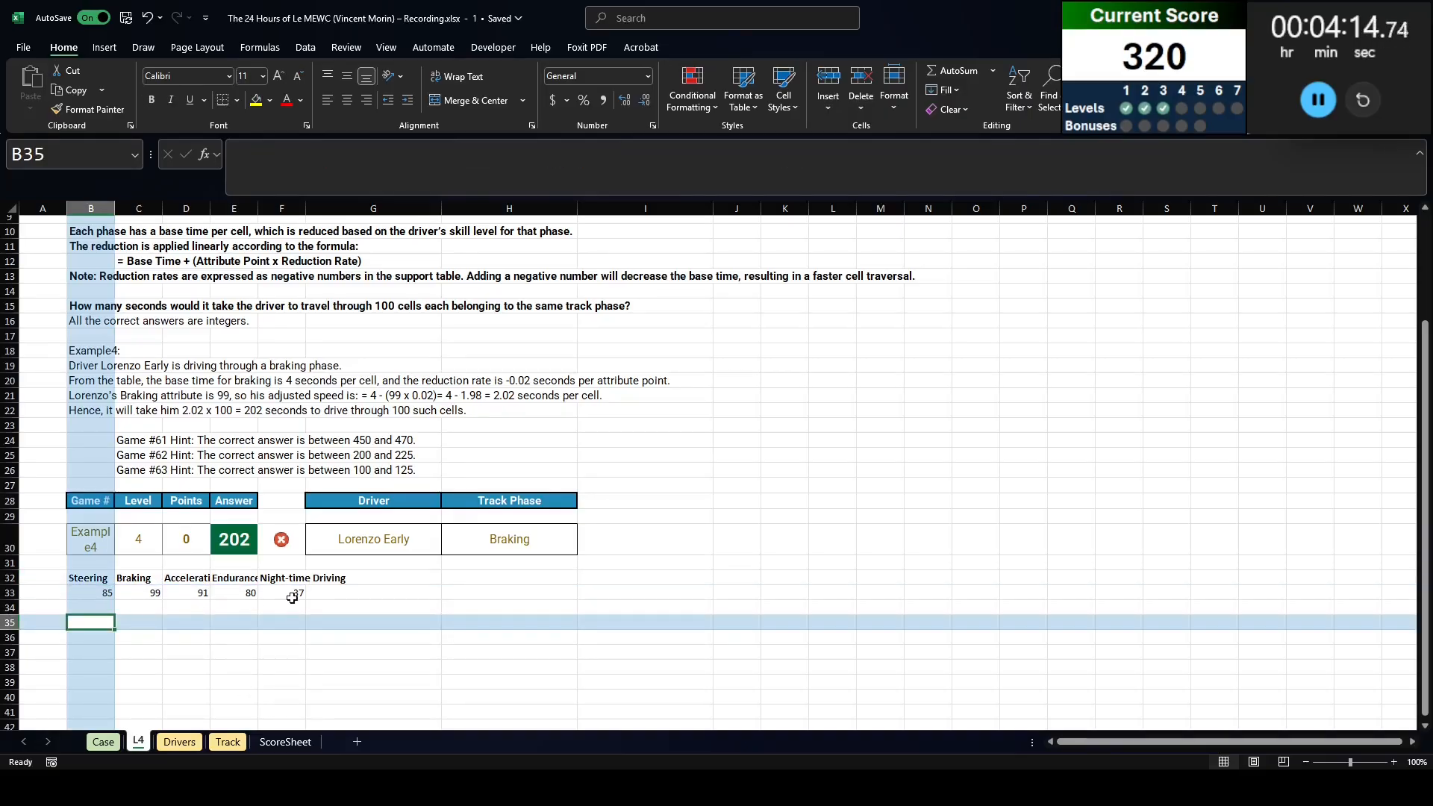
text(=)
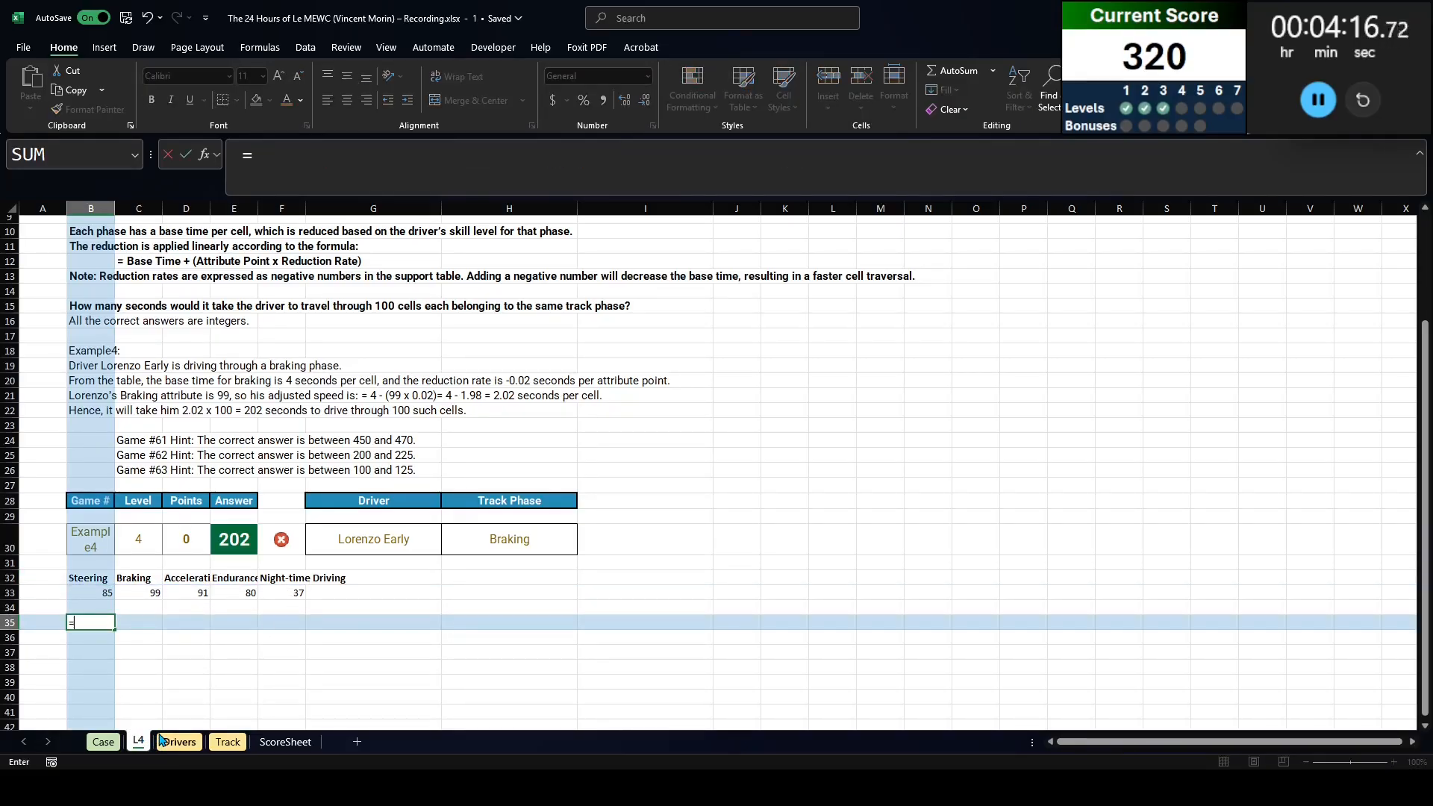
key(ctrl+Page_Down)
key(ctrl+Page_Down)
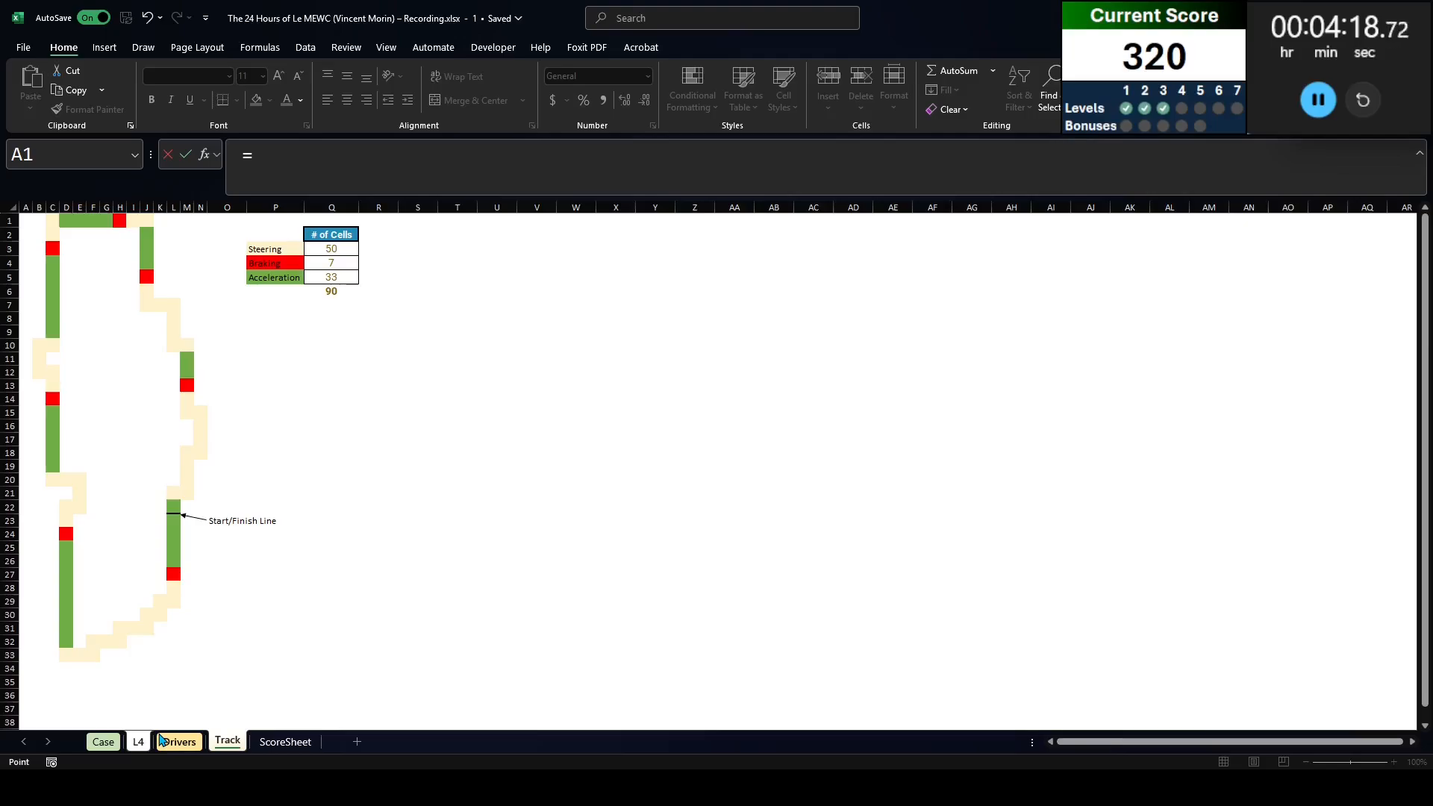
key(ctrl+Page_Up)
key(ctrl+Page_Up)
key(Escape)
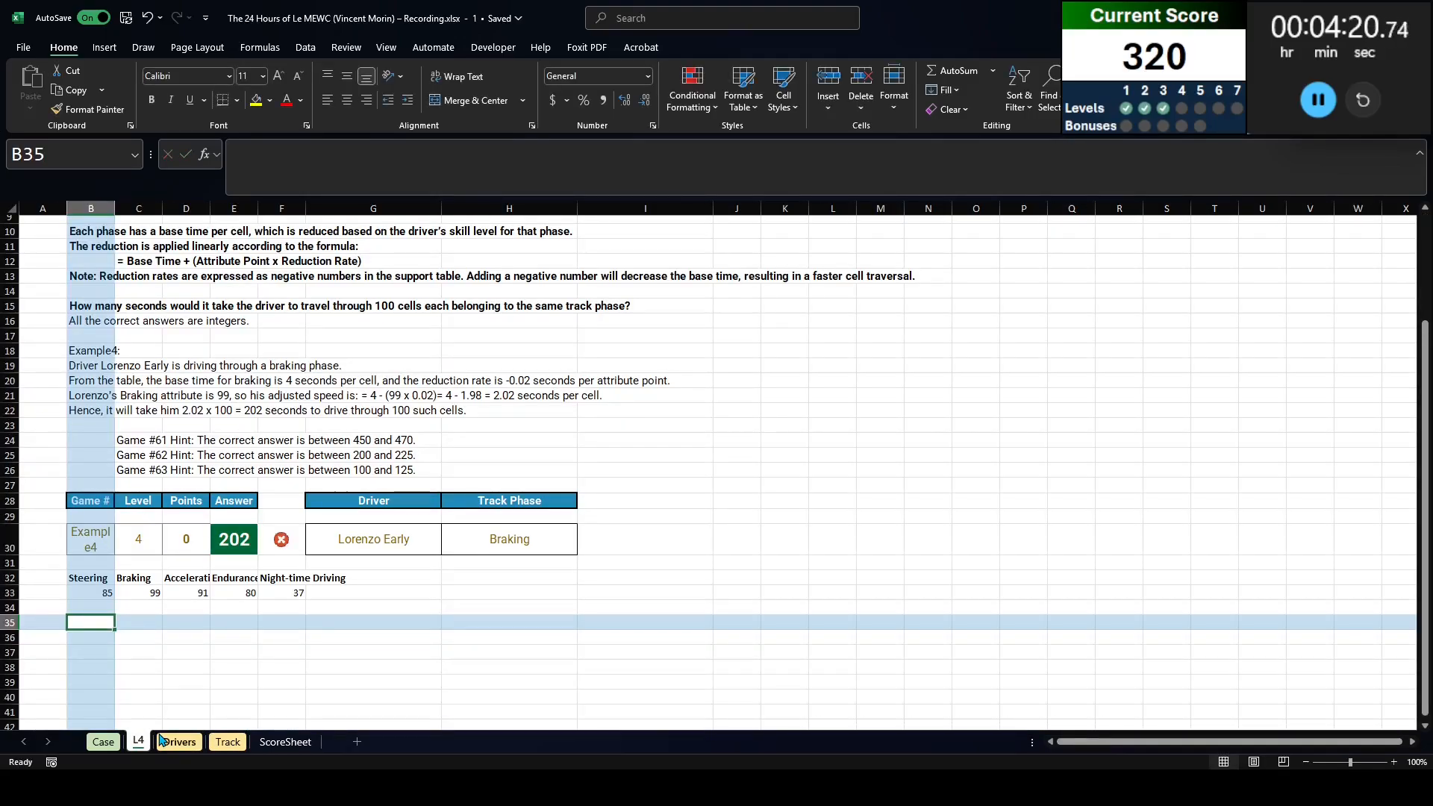
Step: Review the Track sheet's cell counts per phase, and return to the base time table on L4
key(ctrl+b)
key(Right)
key(Right)
key(Right)
key(Right)
key(Right)
key(Right)
key(Right)
key(ctrl+Page_Down)
key(ctrl+Page_Down)
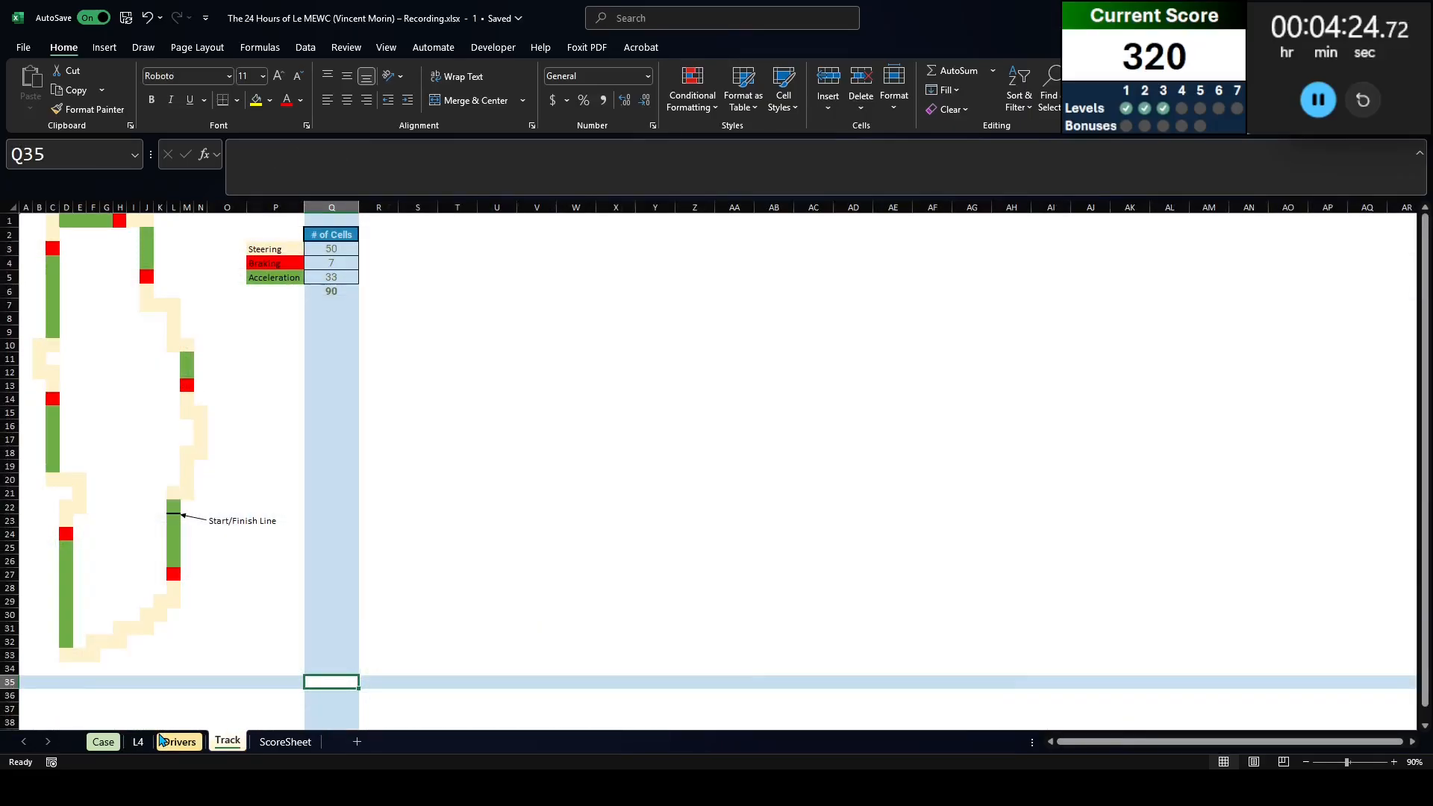
key(ctrl+Page_Up)
key(ctrl+Page_Up)
key(ctrl+Home)
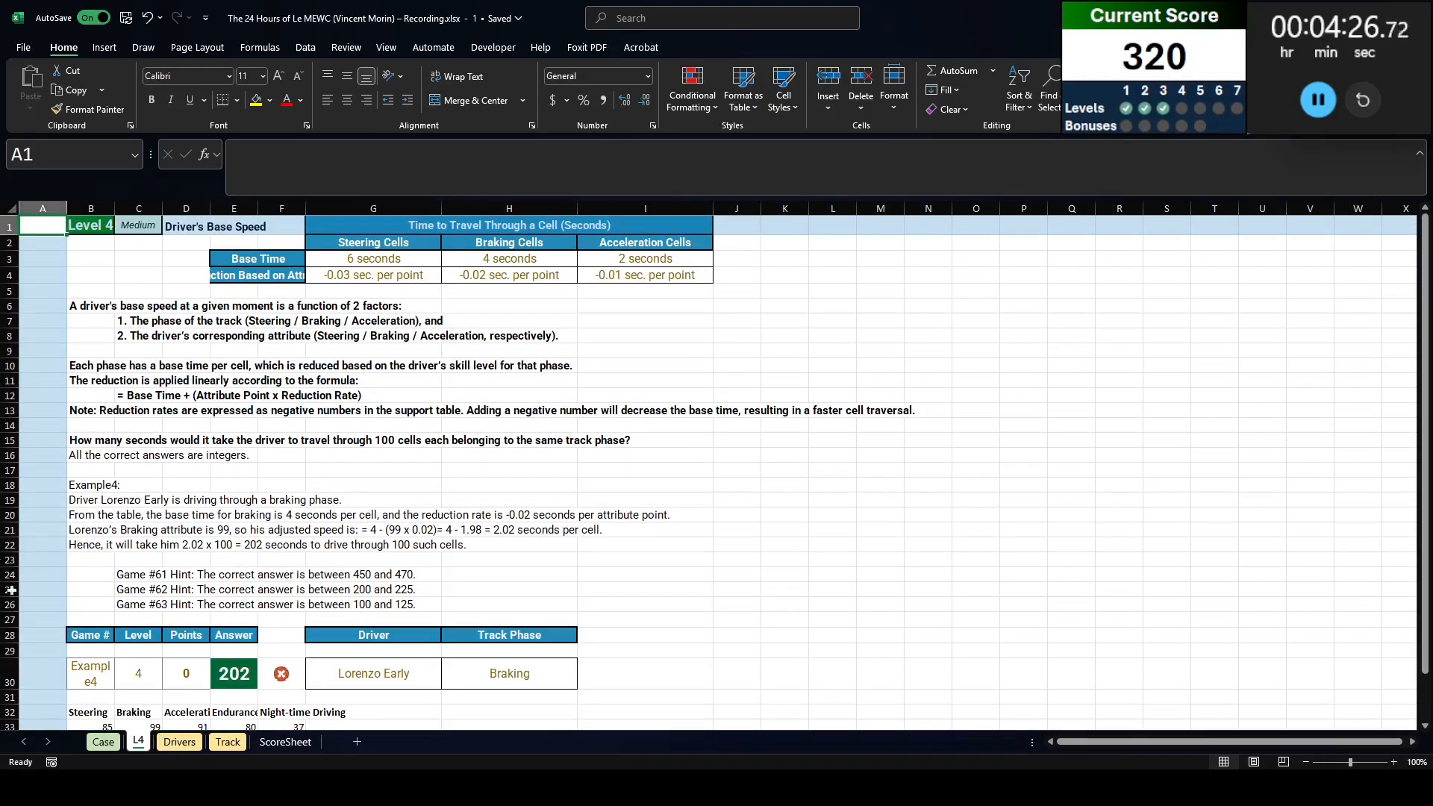
scroll(11, 590, down, 4)
click(87, 577)
scroll(87, 575, up, 1)
click(91, 565)
click(105, 609)
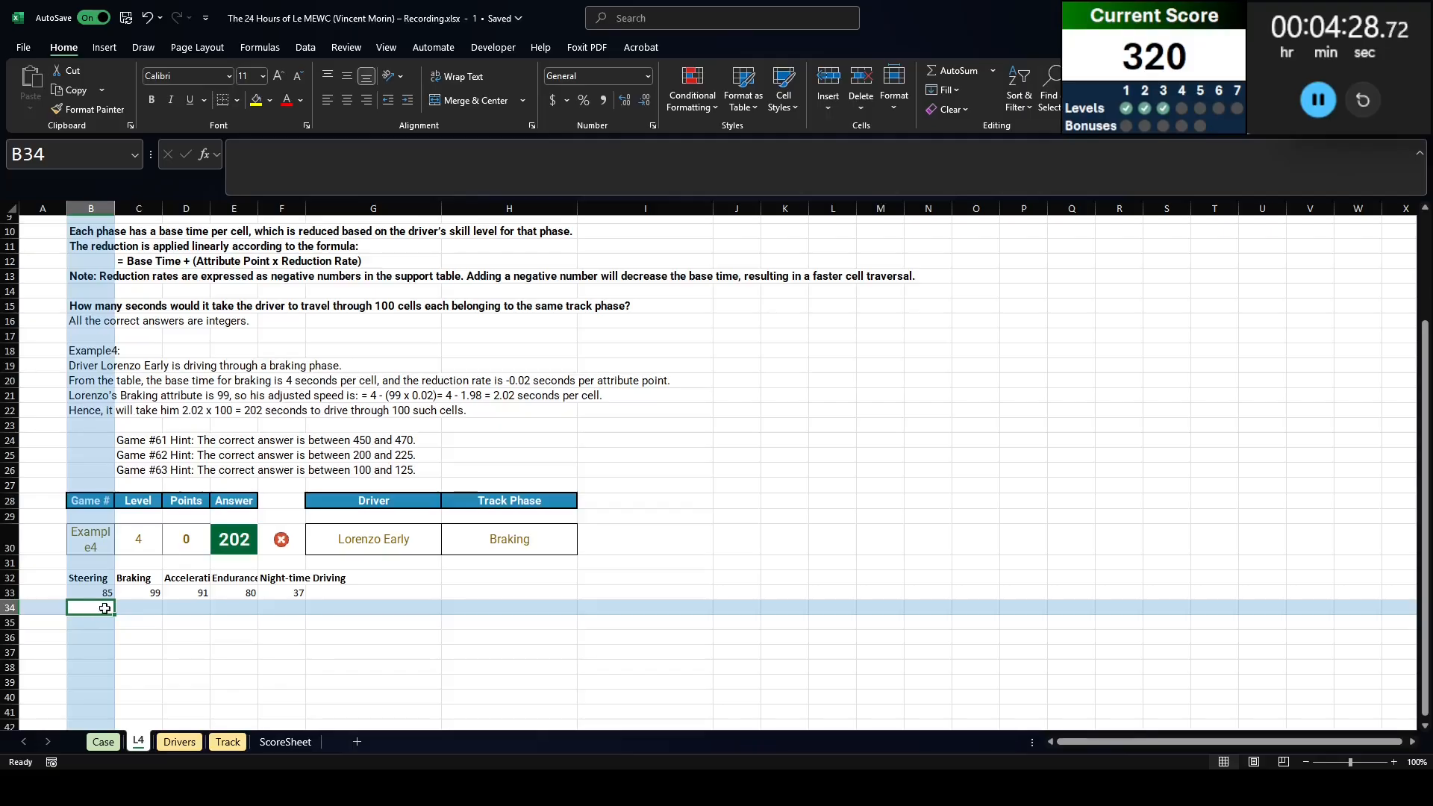
key(Right)
key(Right)
click(108, 604)
scroll(108, 605, down, 1)
Step: Check the steering base time and reduction rate, and enter the steering time formula =6-0.03*B33 in B34
scroll(137, 554, up, 4)
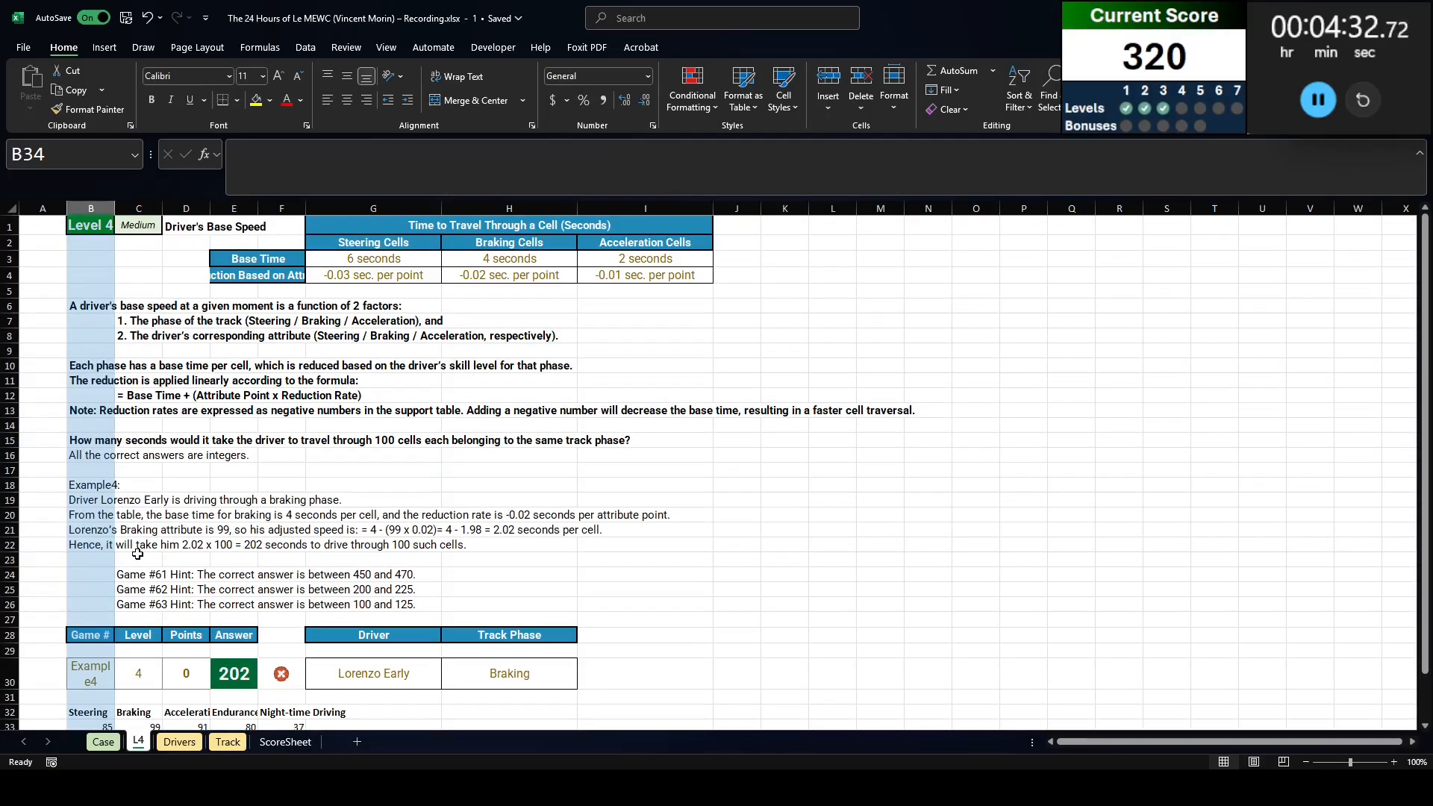
click(380, 259)
click(381, 277)
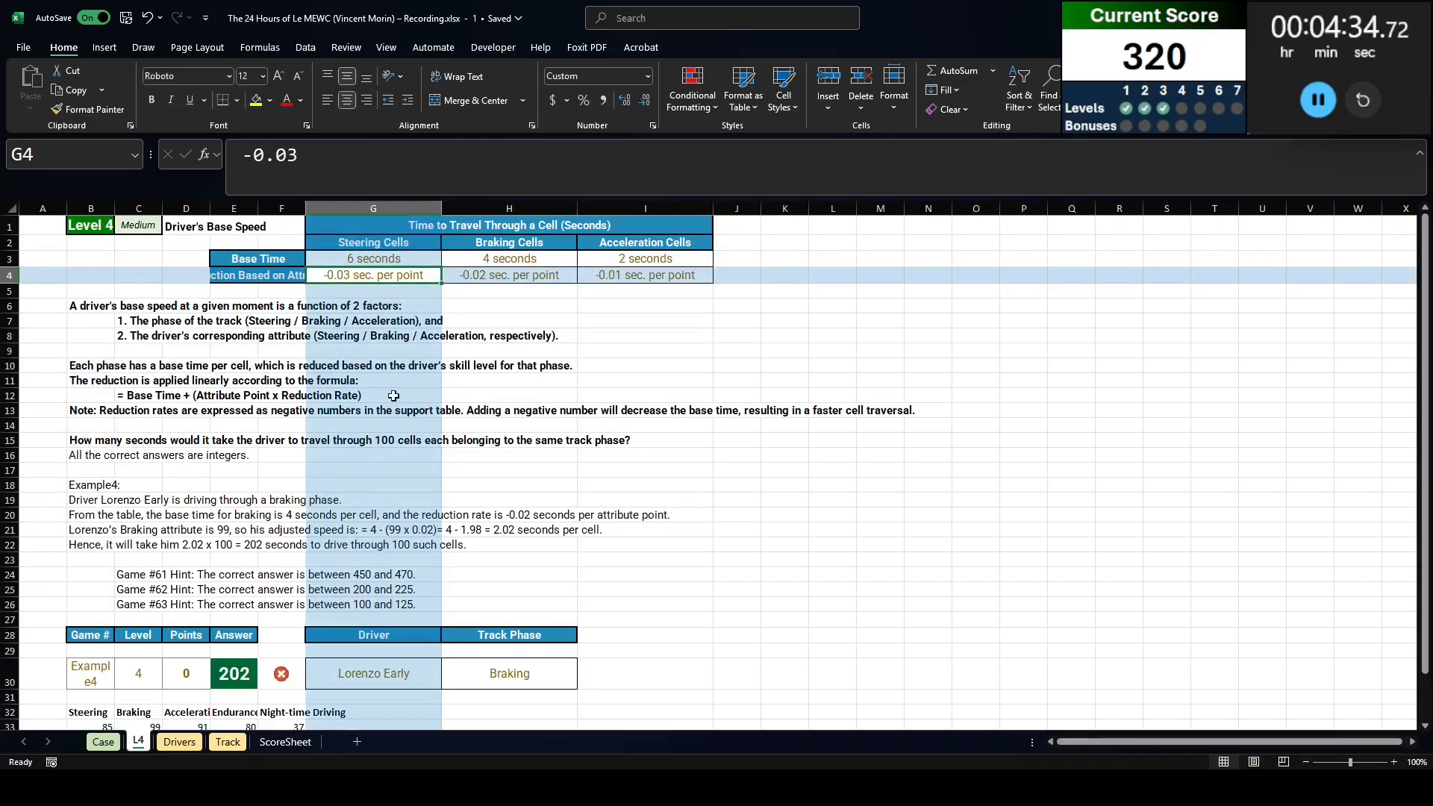
scroll(298, 470, down, 4)
click(76, 567)
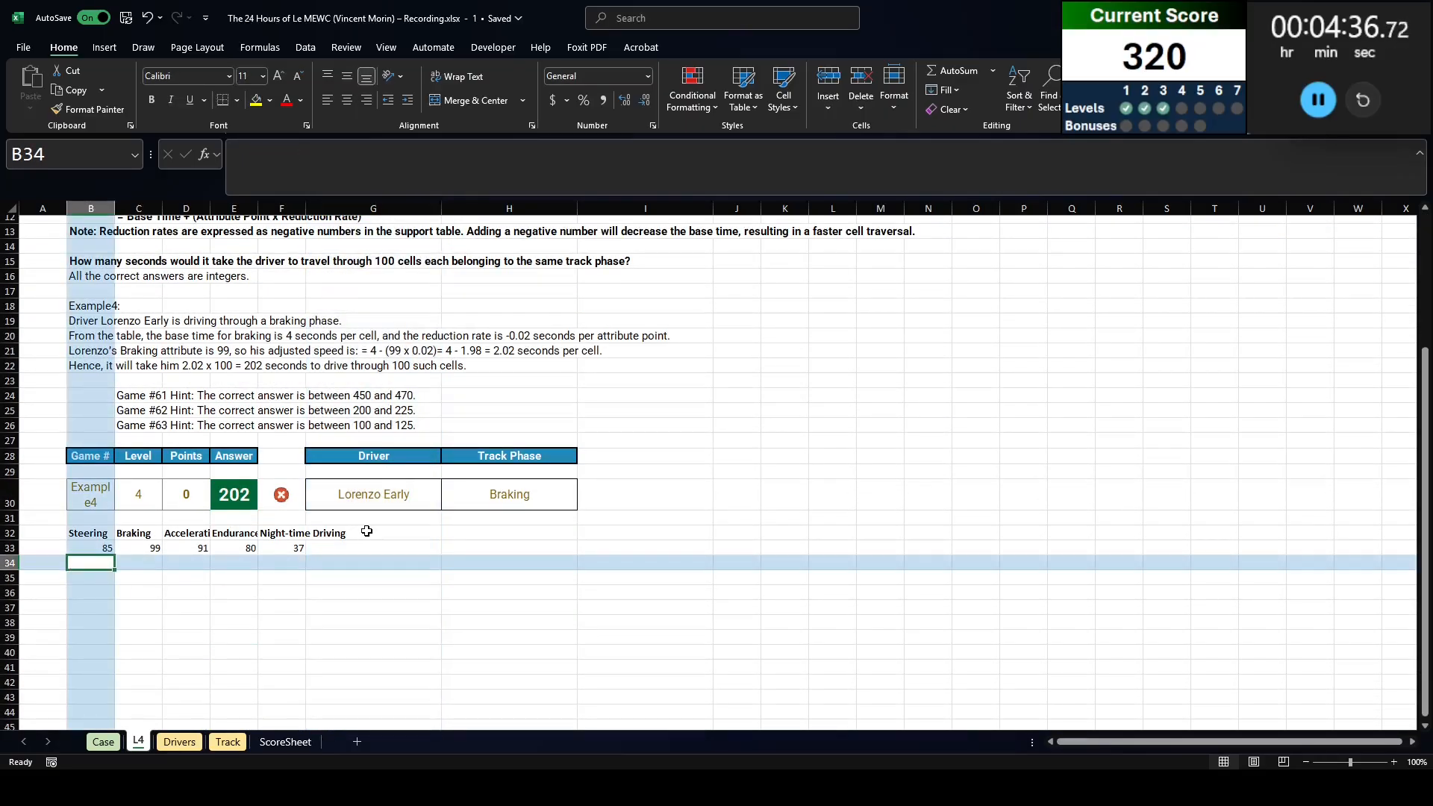
text(=6-.0)
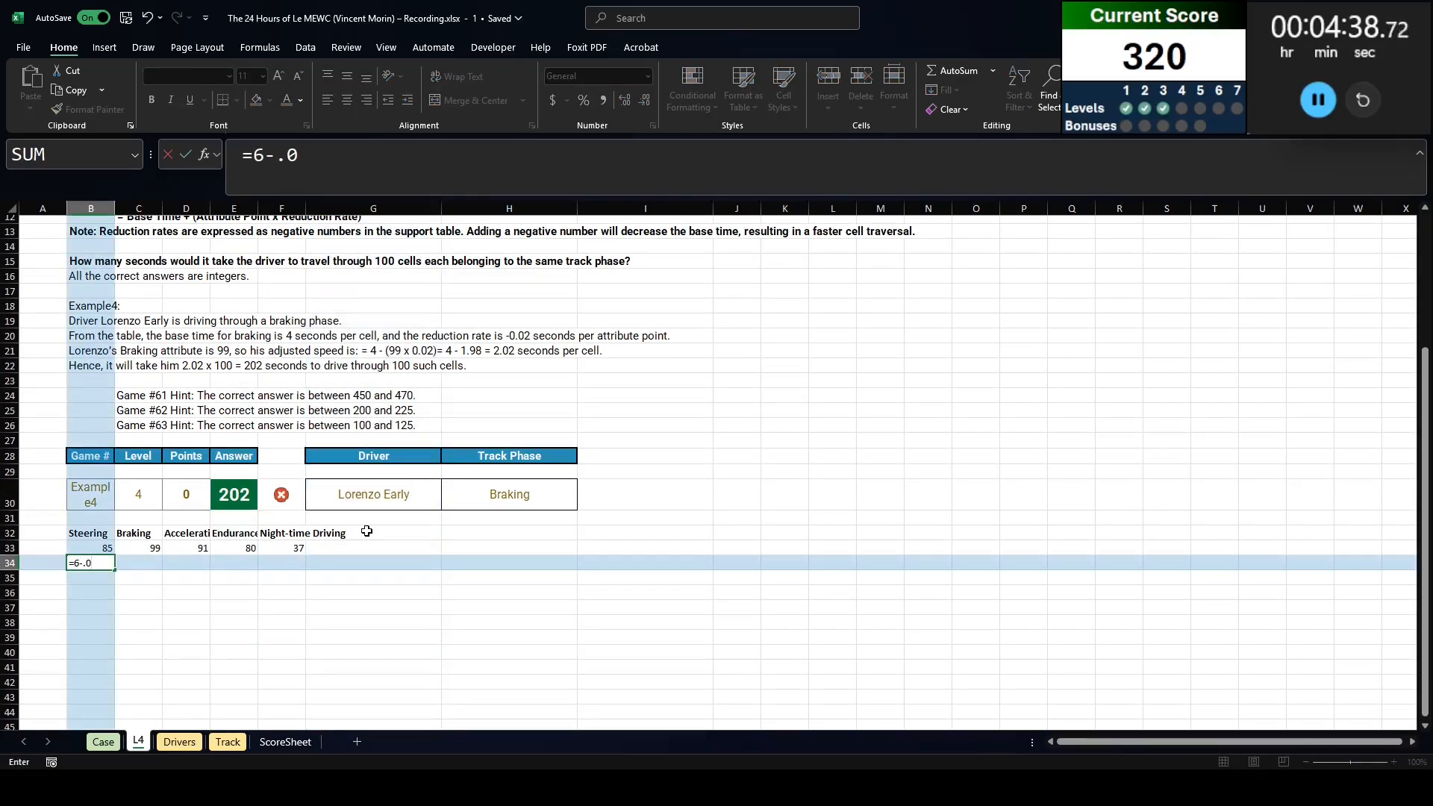
text(3*)
key(Up)
key(Return)
key(Up)
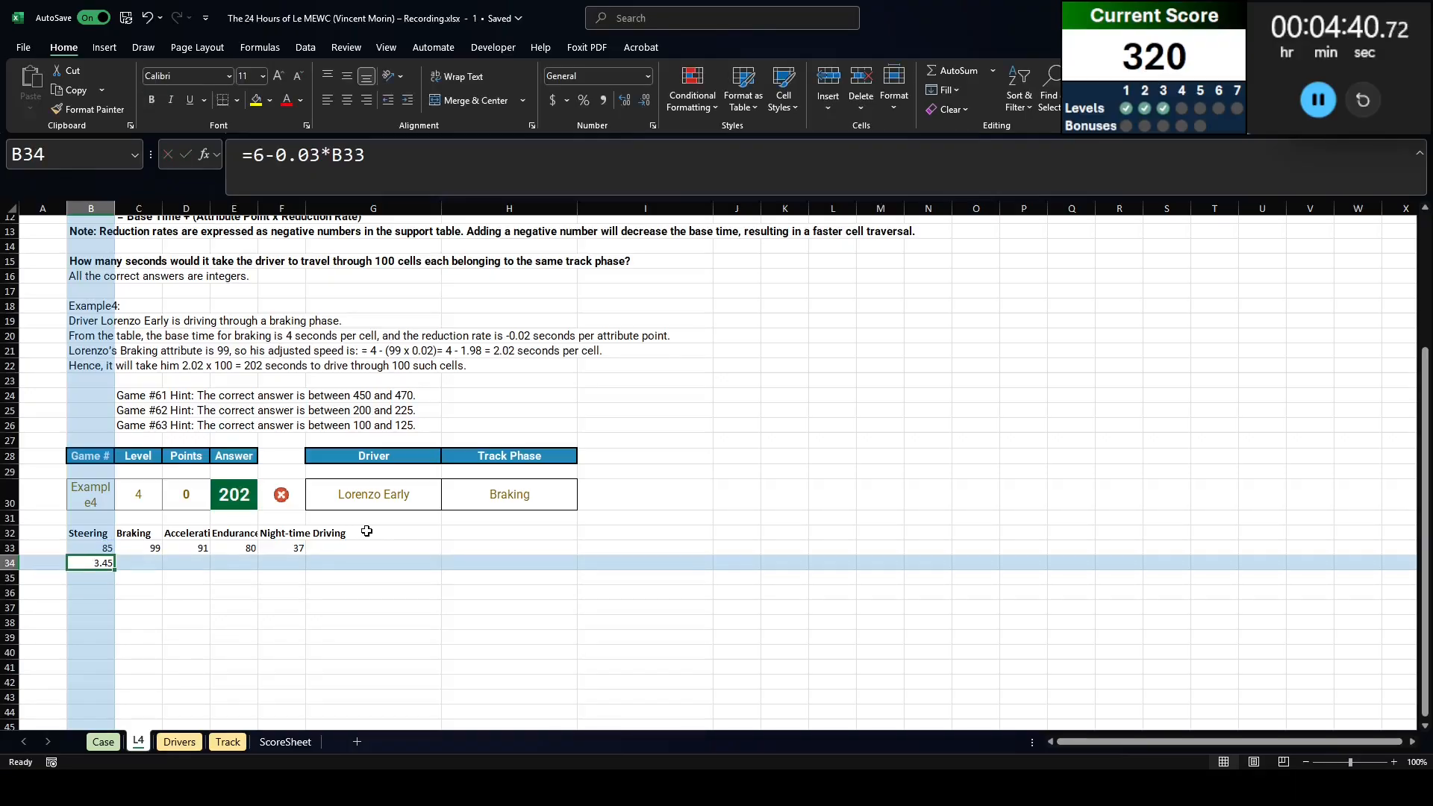
Step: Enter the braking time formula =4-0.02*C33 in C34, accepting the suggested typo correction
key(Right)
scroll(428, 582, up, 4)
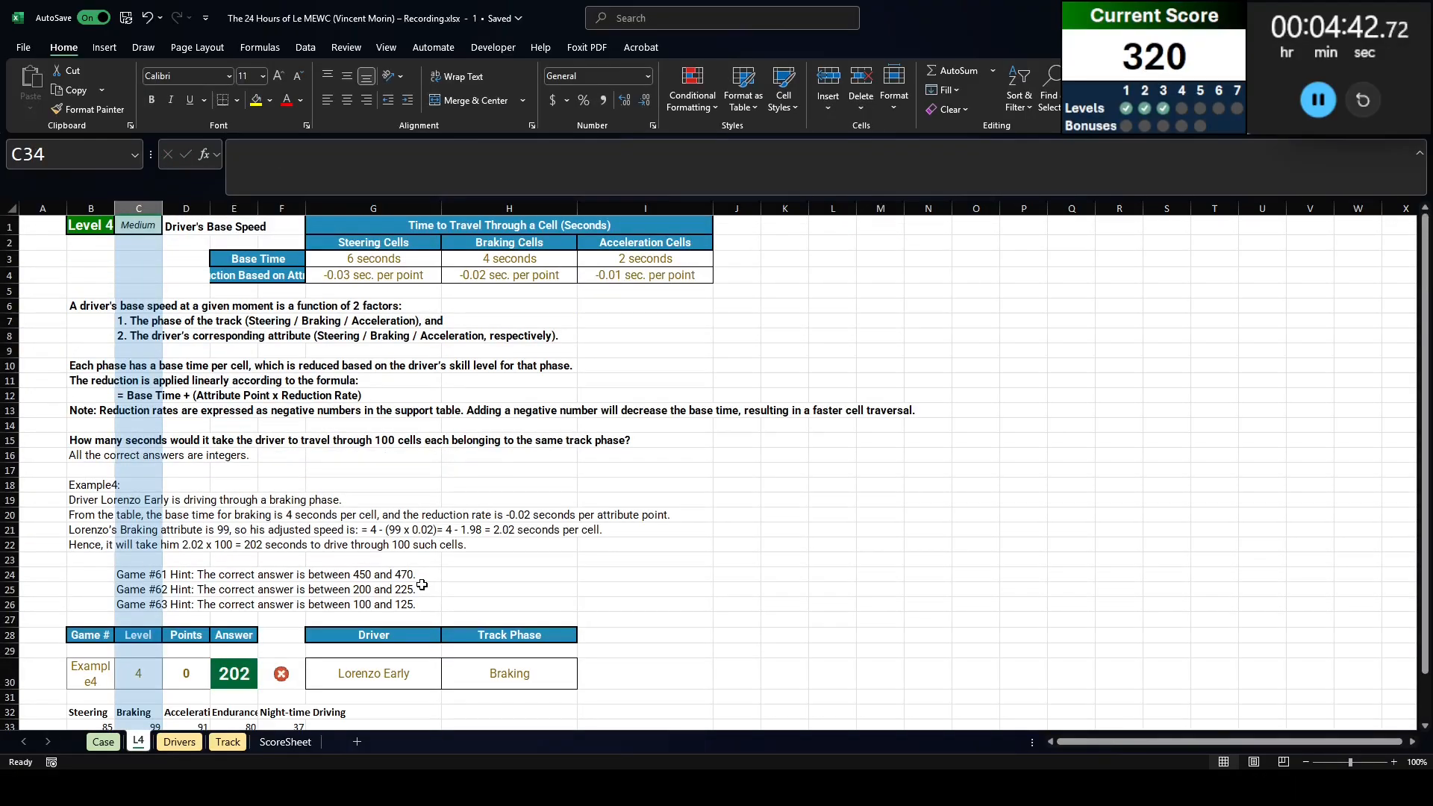
scroll(422, 584, down, 2)
text(=4)
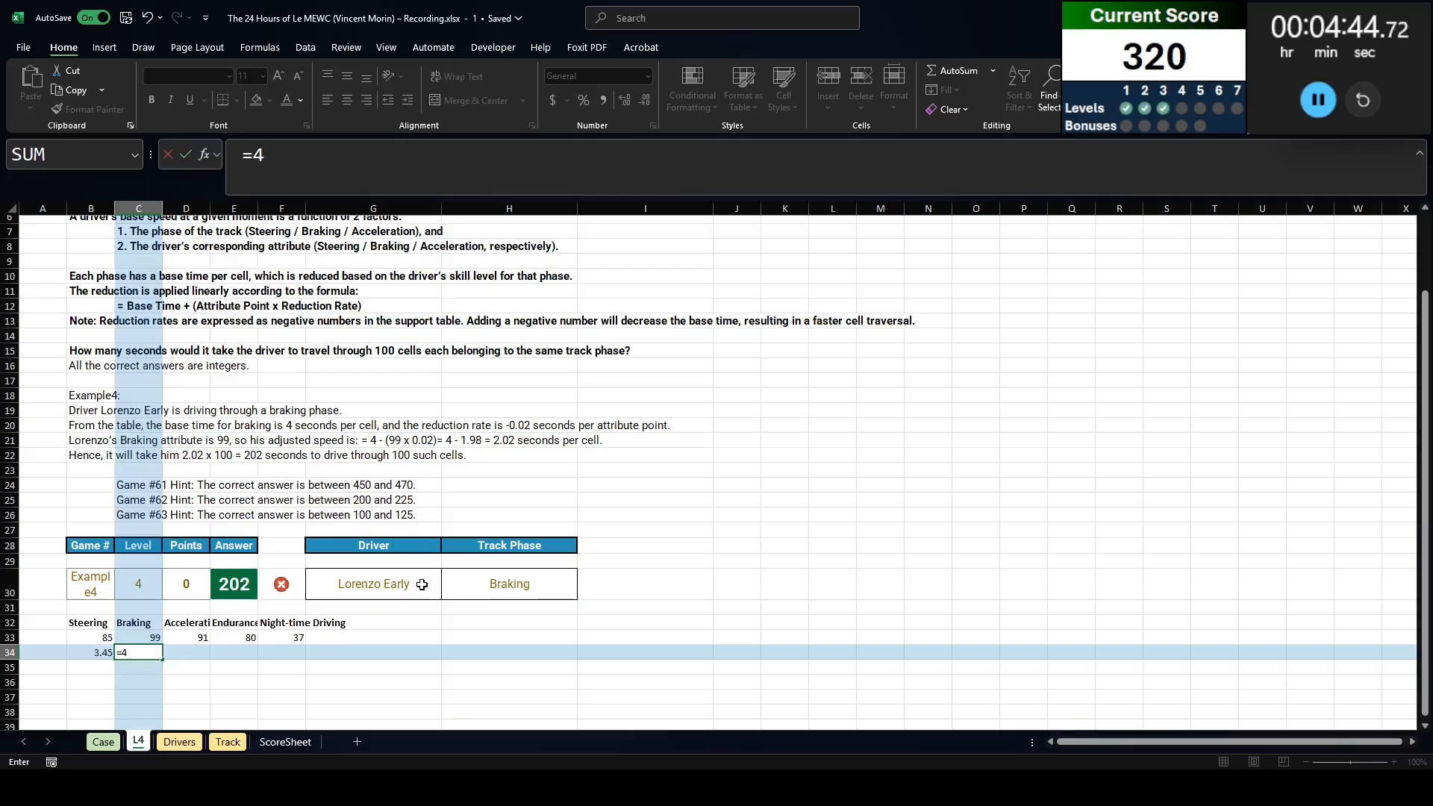
scroll(422, 584, up, 2)
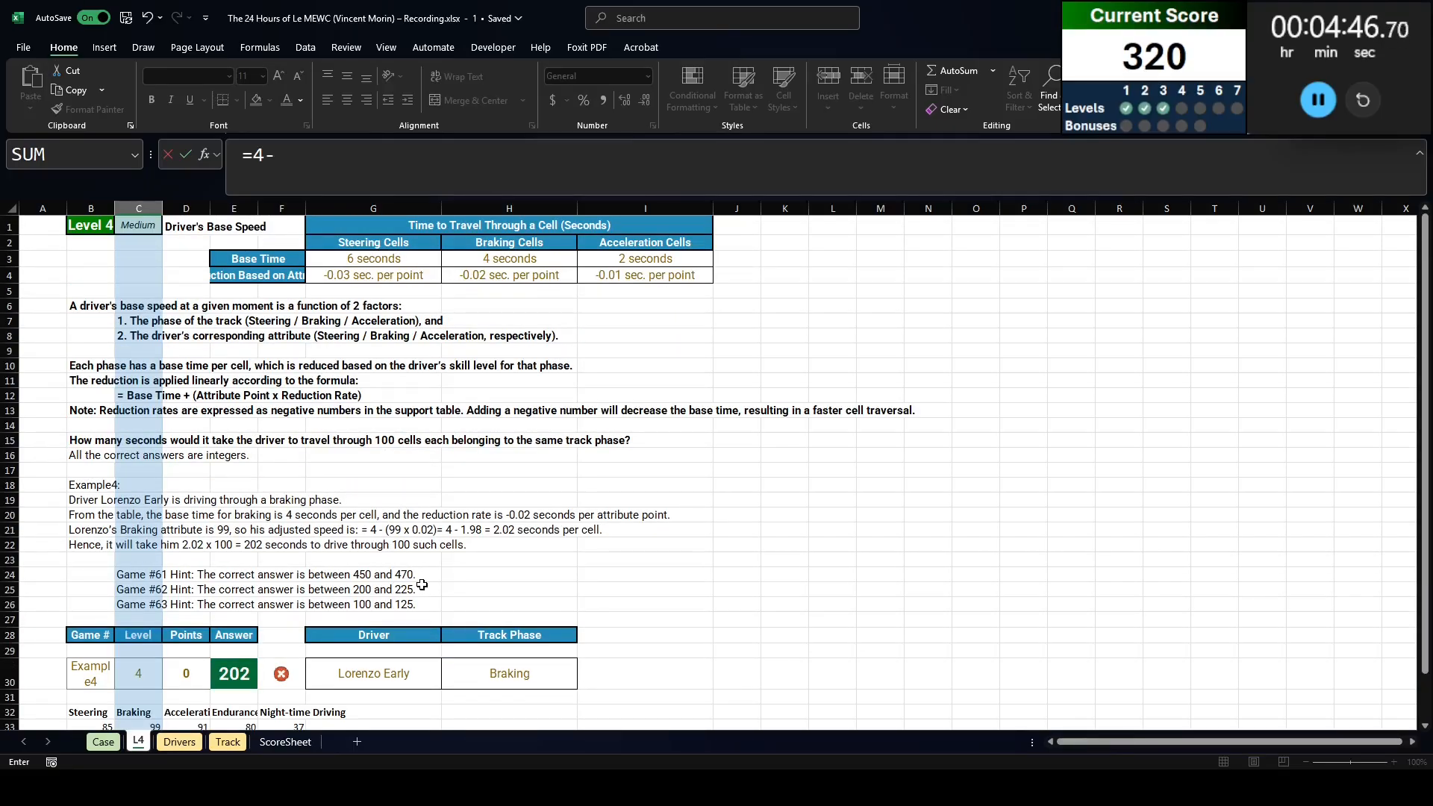
text(-0.02*)
key(Up)
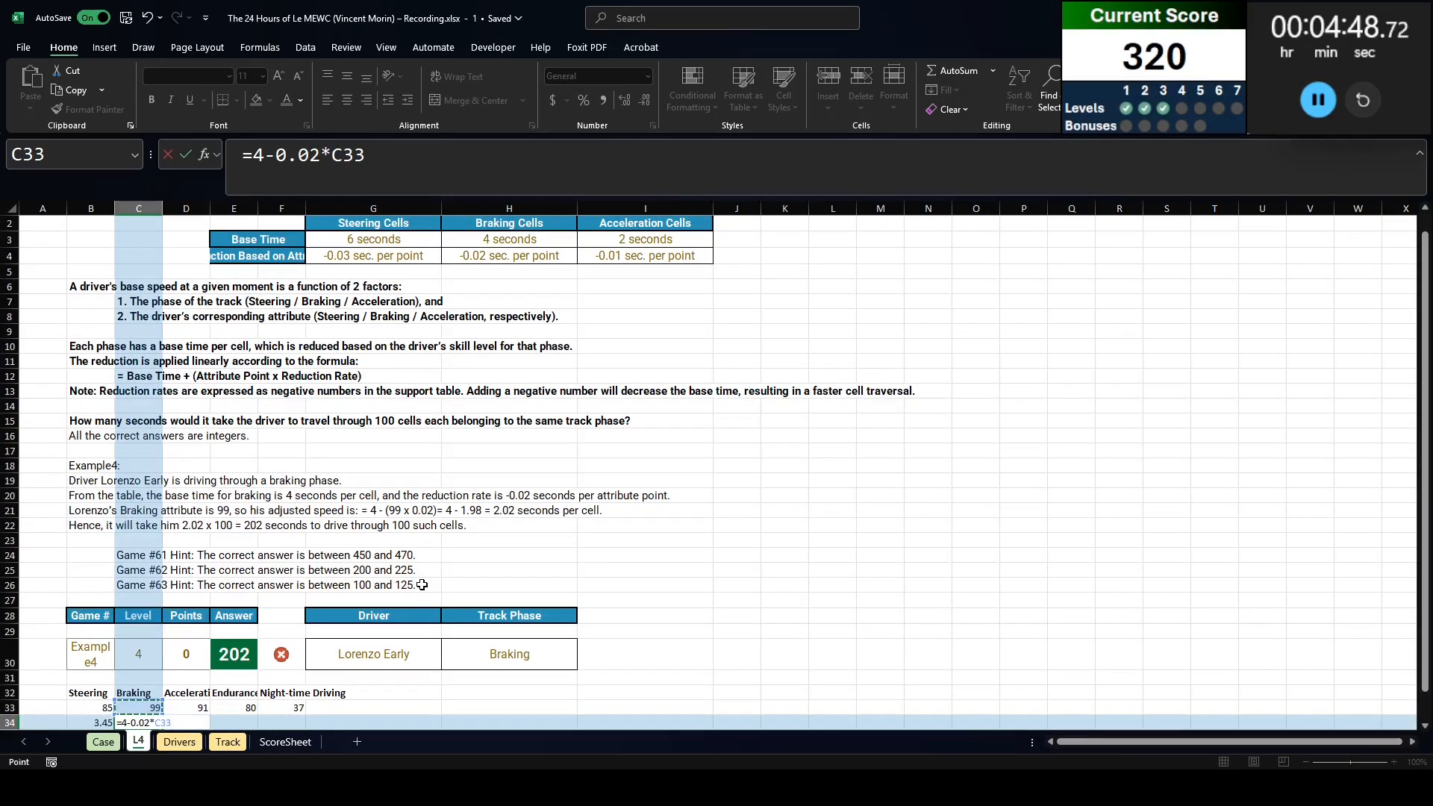
text())
key(Return)
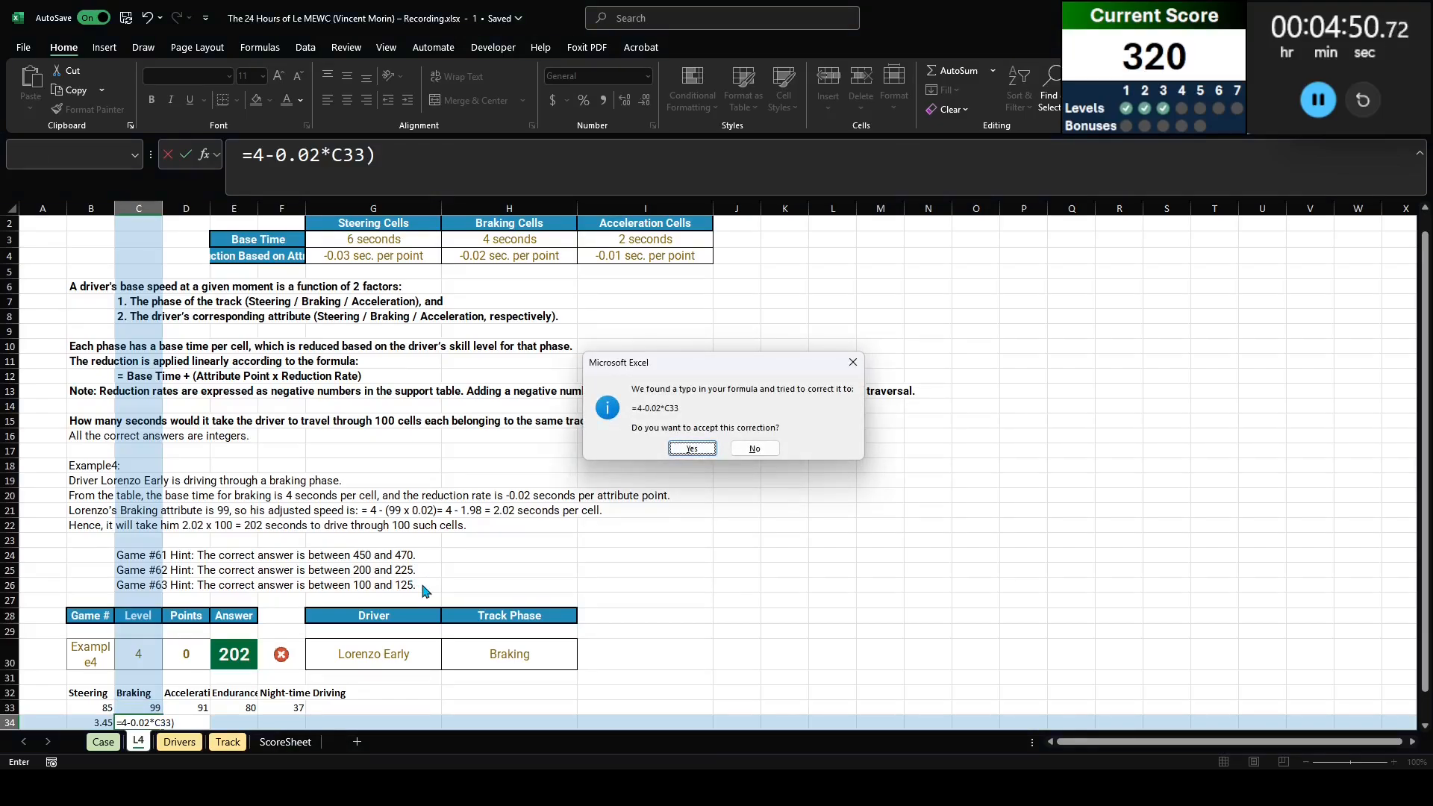
key(Return)
Step: Enter the acceleration time formula =2-0.01*D33 in D34 and check the formulas in row 34
text(=2)
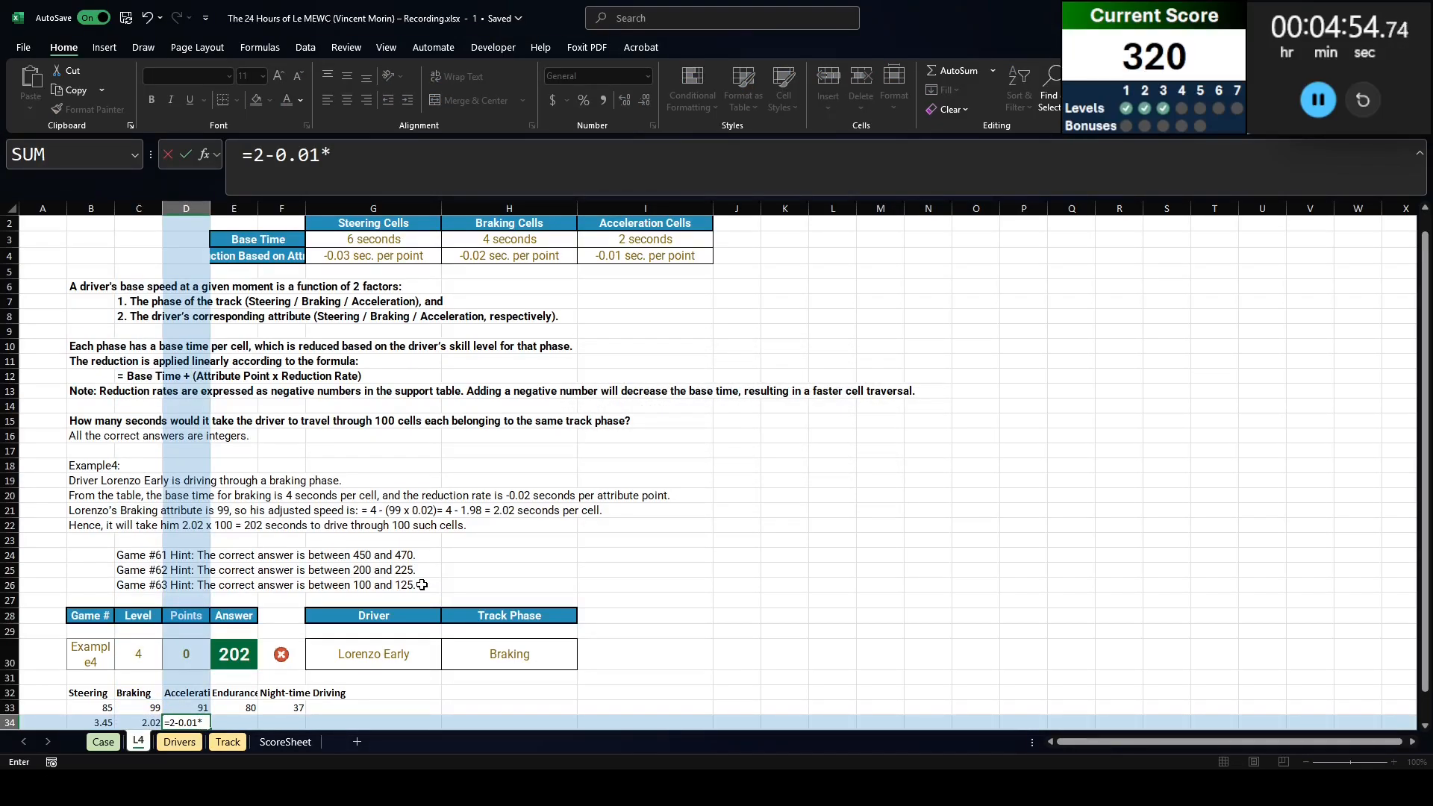
text(-0.01*)
key(Up)
key(Return)
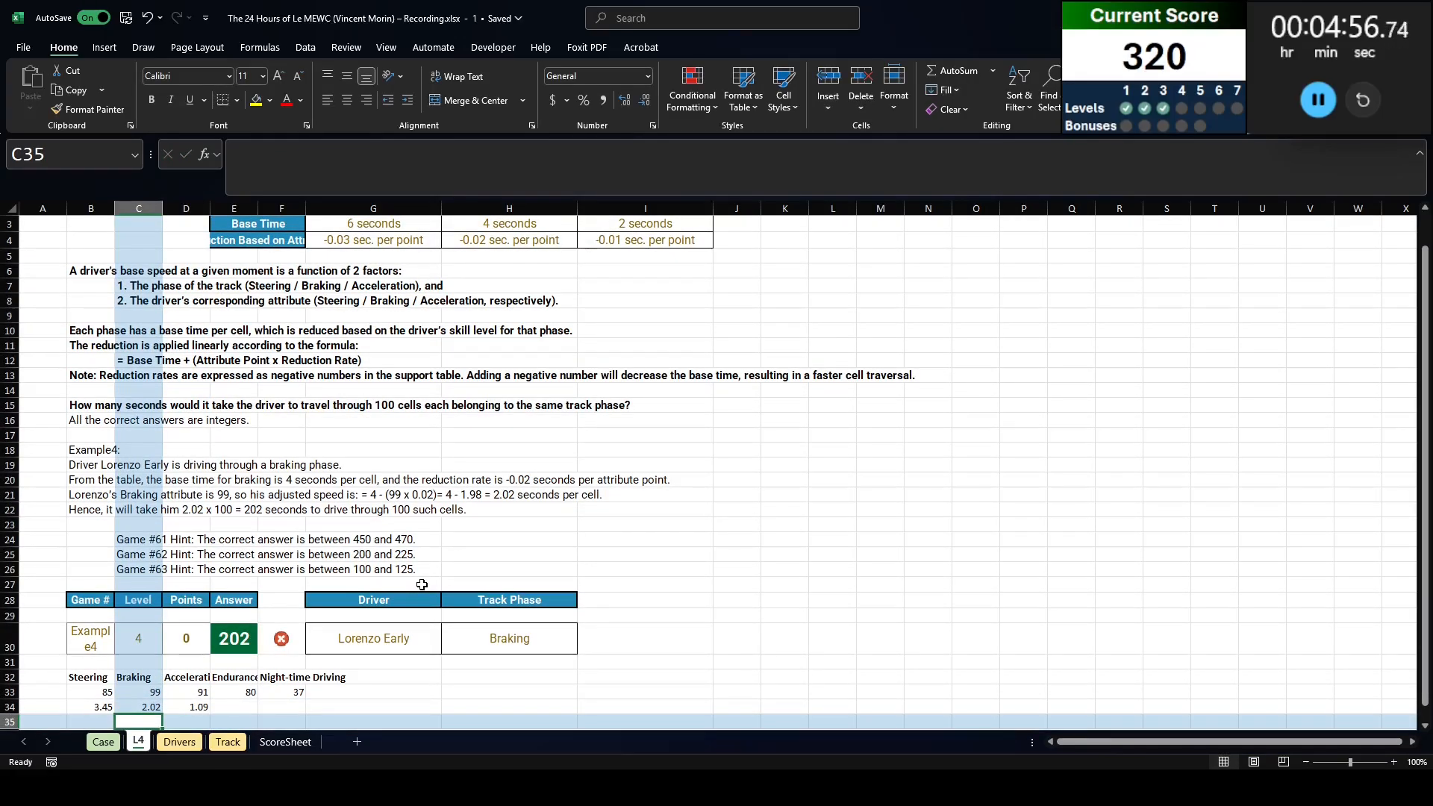
key(Left)
key(Up)
key(Right)
key(Right)
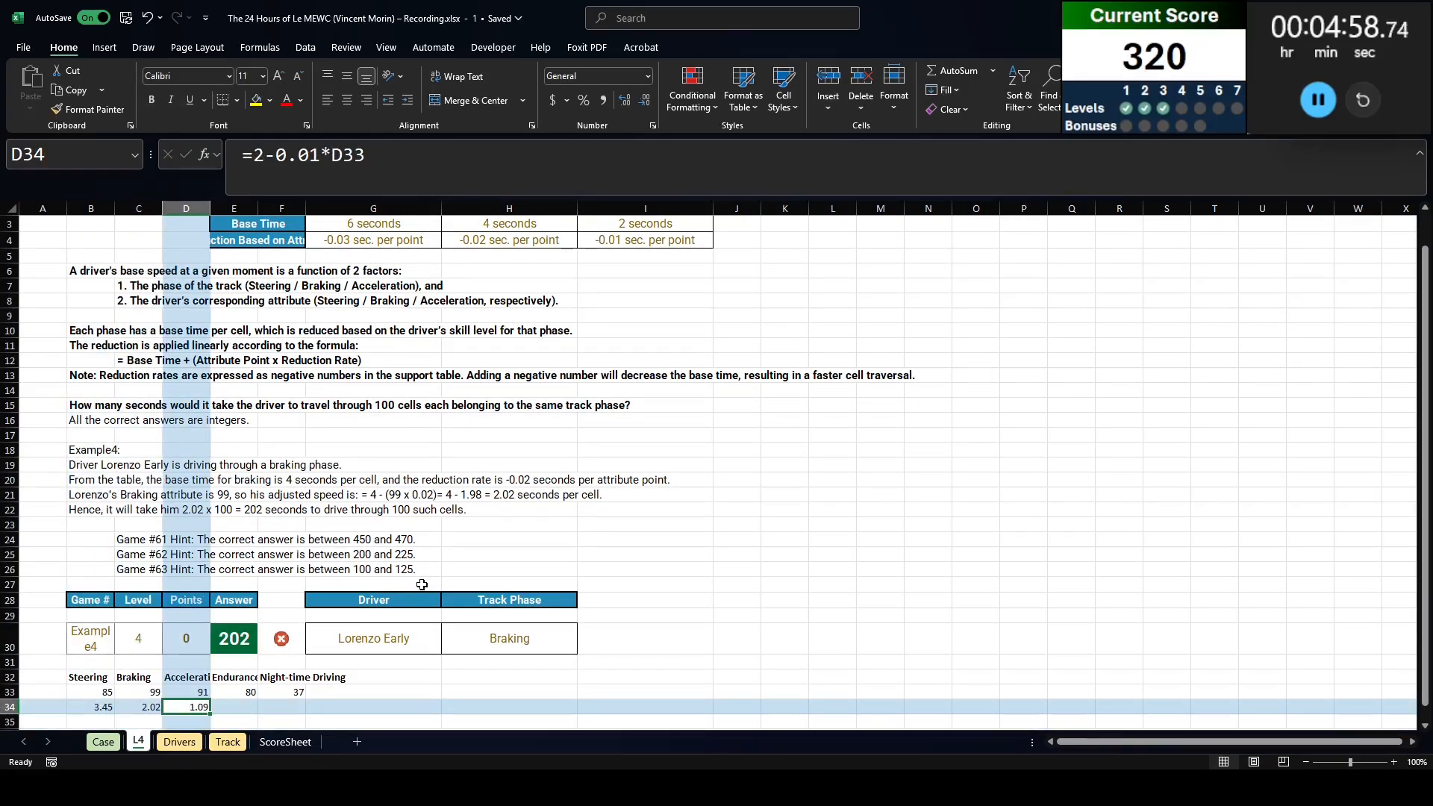
Step: Enter the formula =B34:D34*100 in B35 to calculate each phase's time for 100 cells
key(Left)
key(Left)
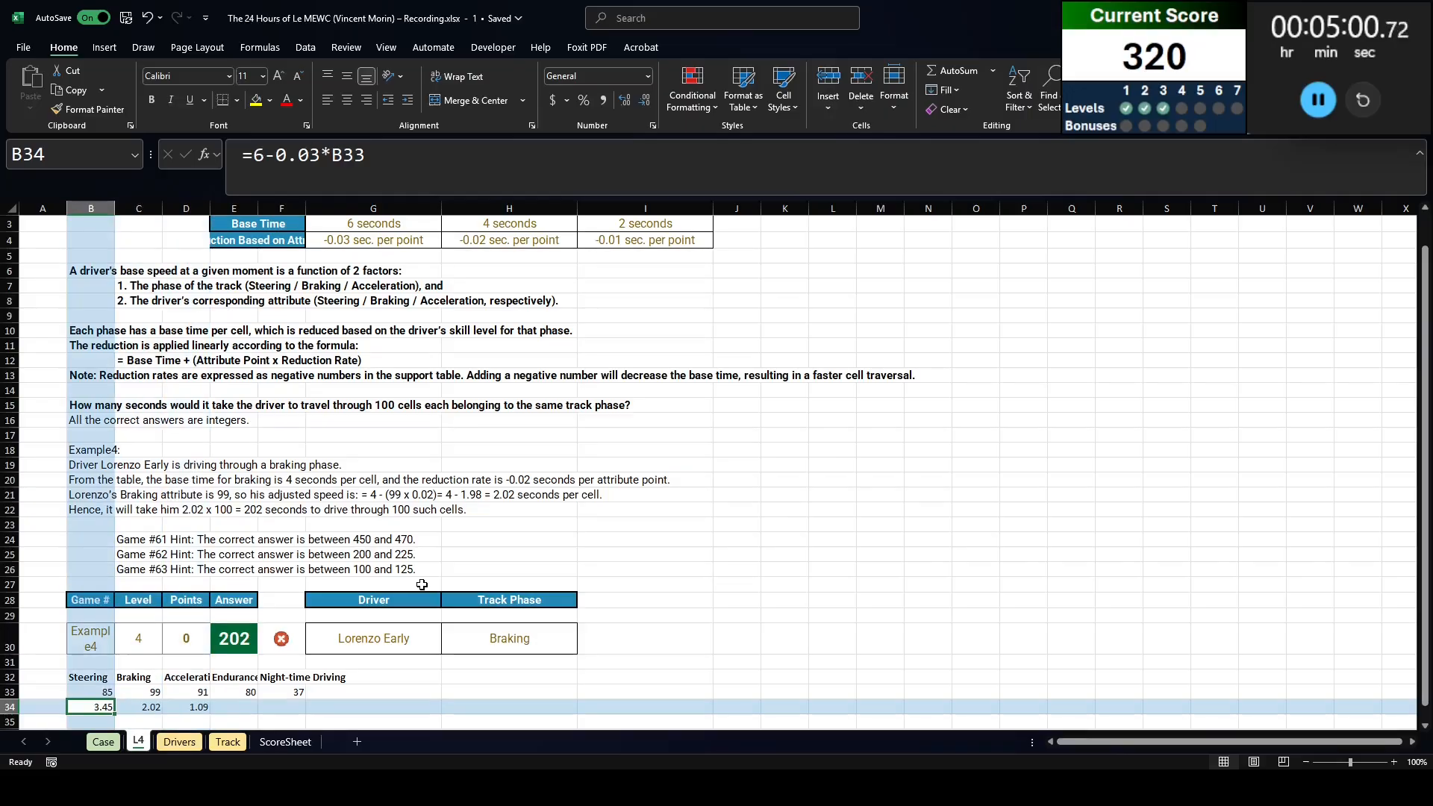
key(Down)
text(=)
key(Up)
key(shift+Right)
key(shift+Right)
text(*100)
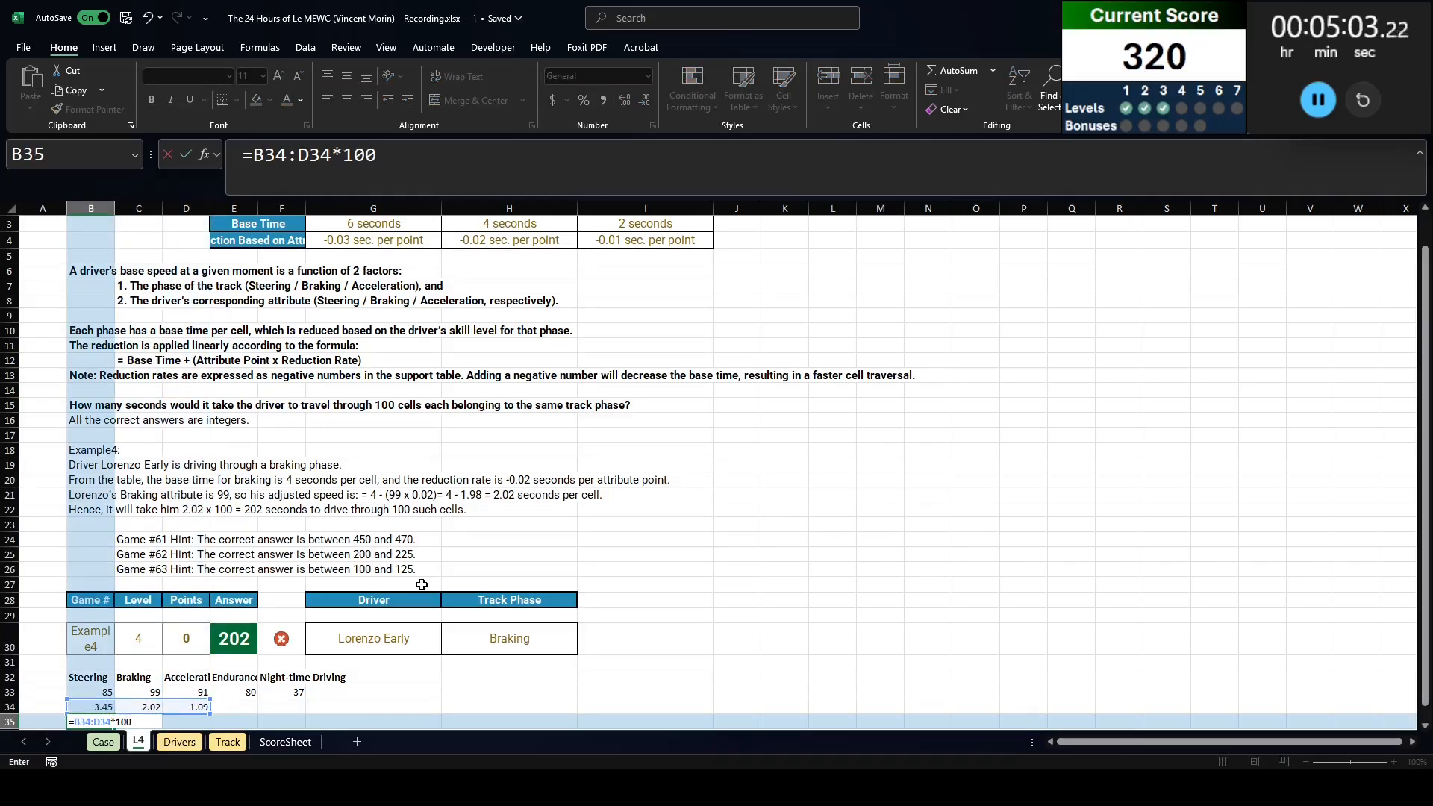
key(Return)
key(Up)
key(Right)
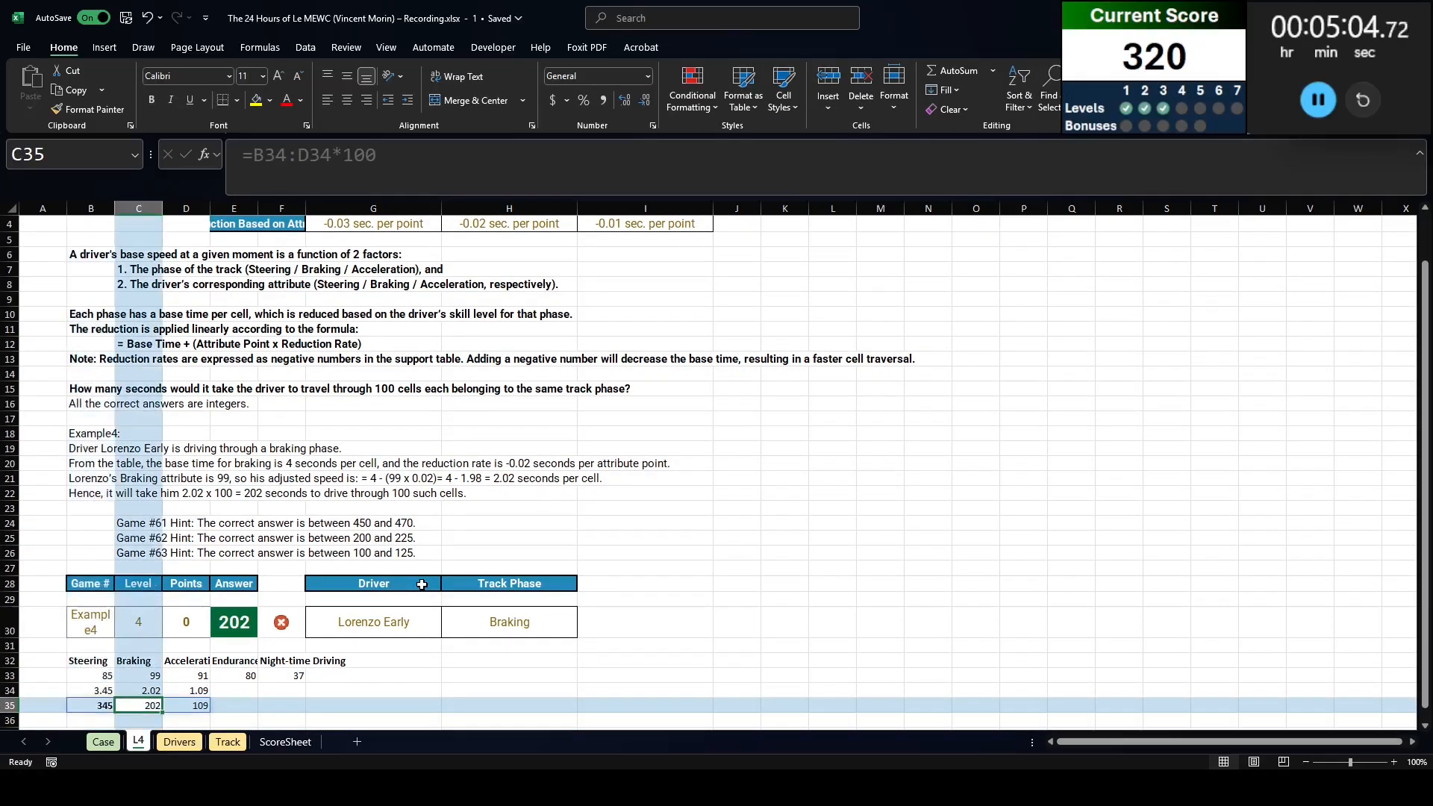
Step: Enter =XLOOKUP(H30,B32:D32,B35#) in D37 to return the 100-cell time for the example's track phase
key(Right)
key(Right)
key(Left)
key(Right)
key(Right)
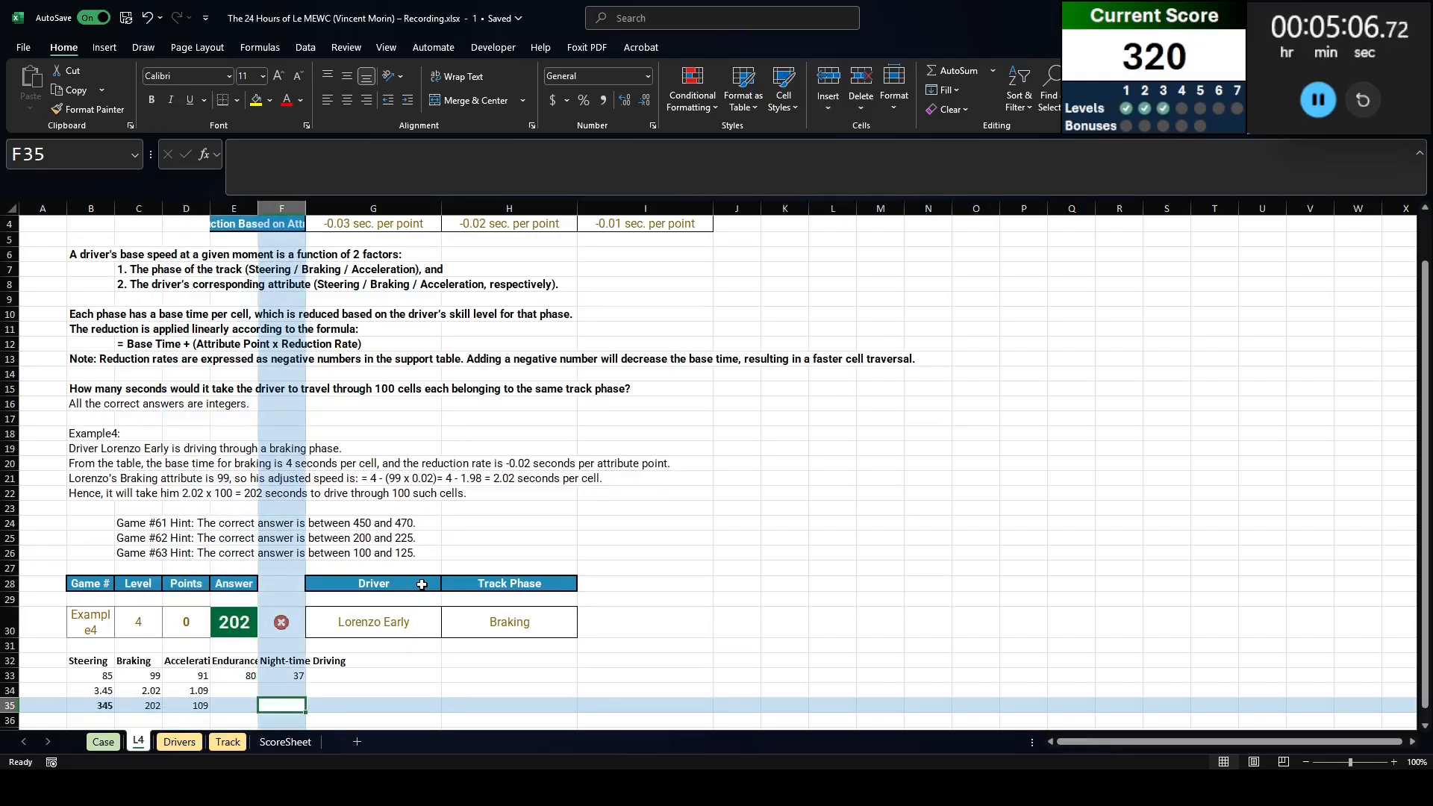
key(Down)
key(Down)
key(Left)
key(Left)
key(Up)
key(Down)
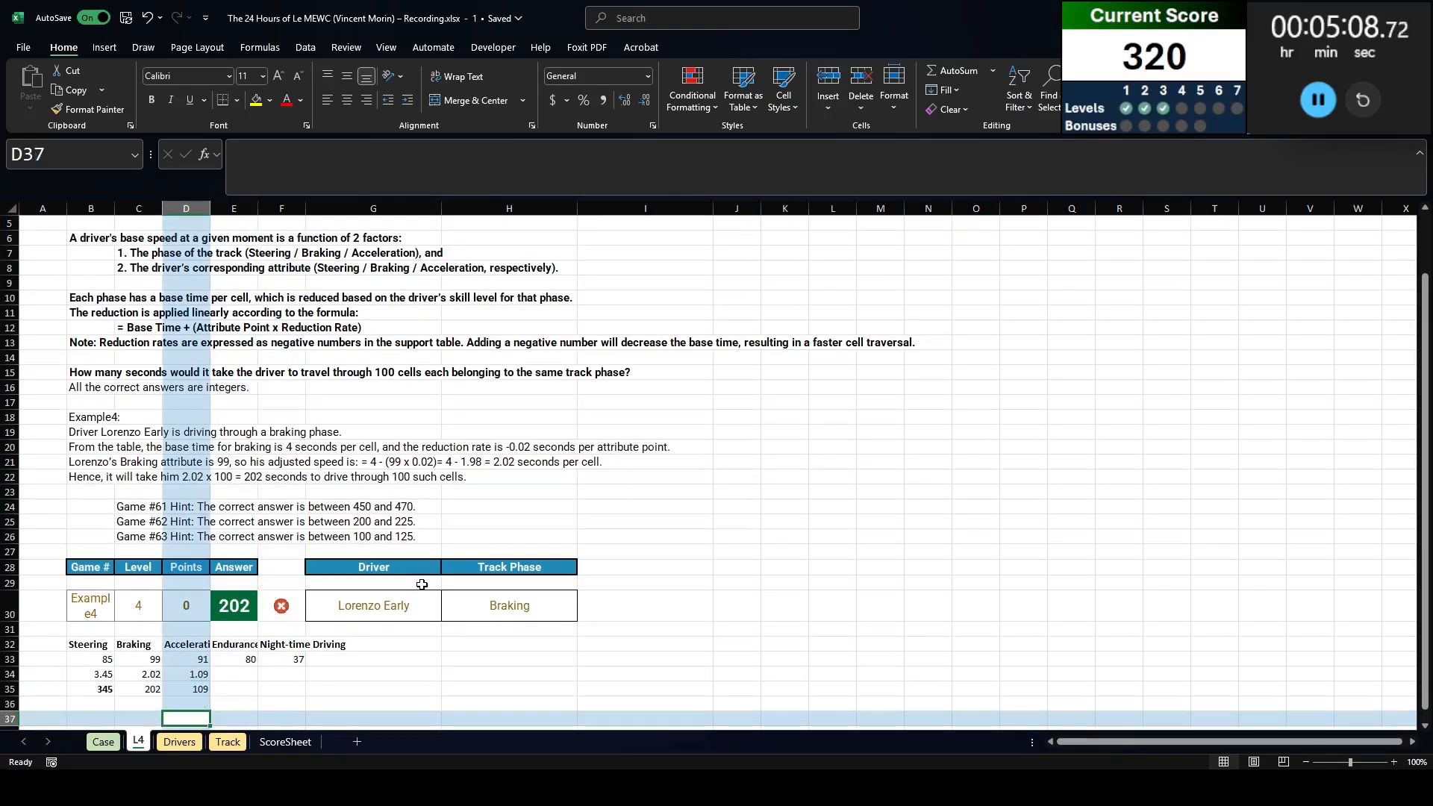
text(=xl)
key(Tab)
click(493, 606)
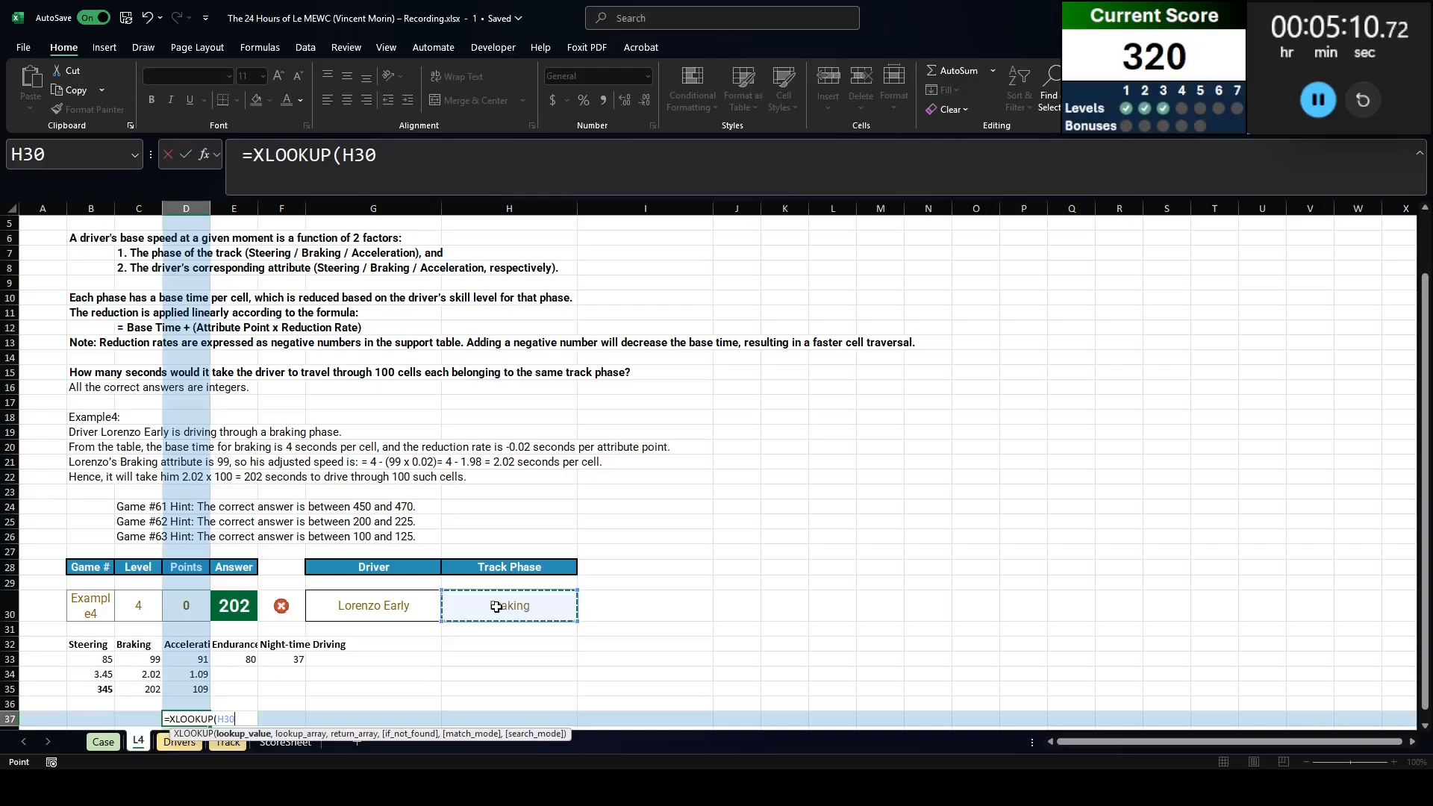
text(,)
drag(187, 645, 86, 645)
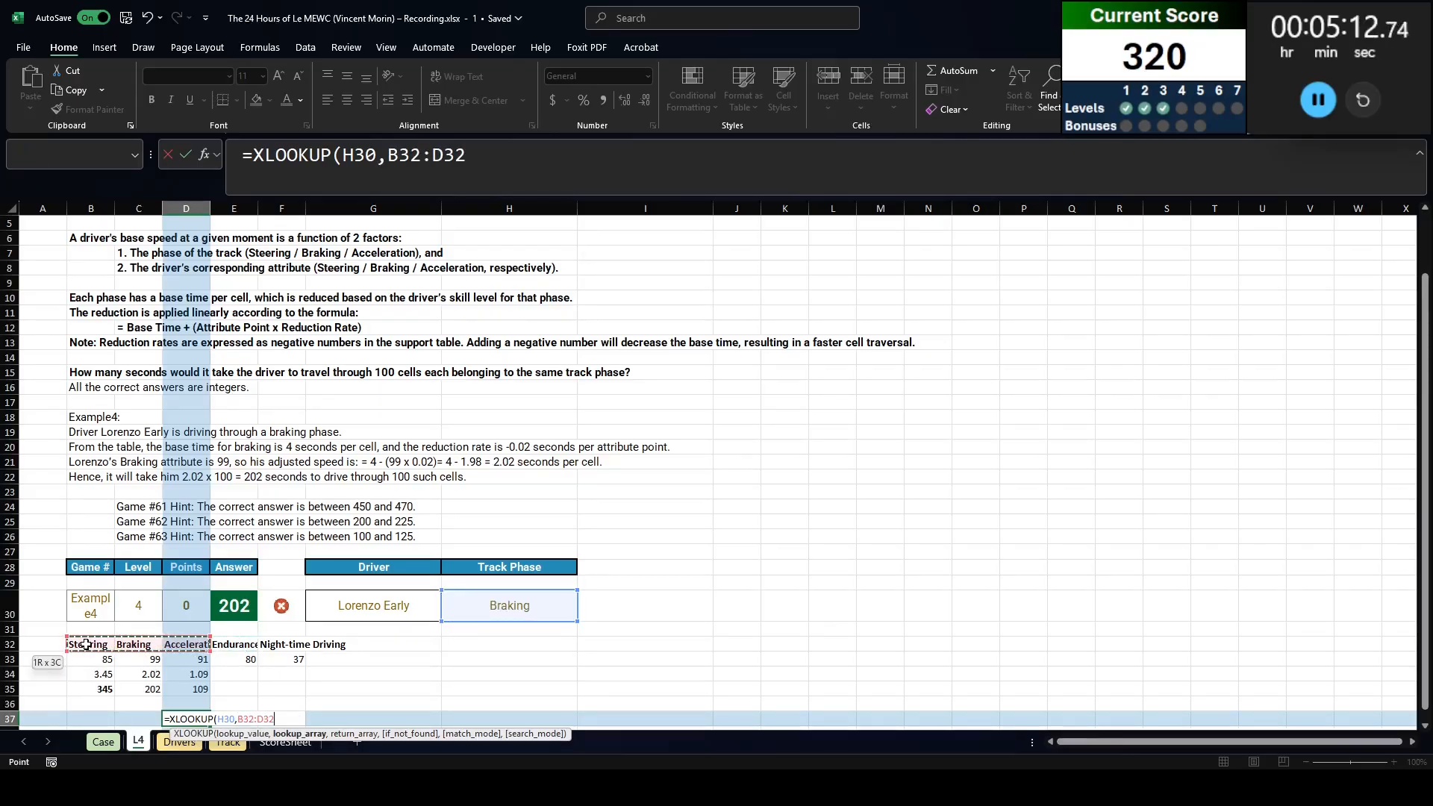
text(,)
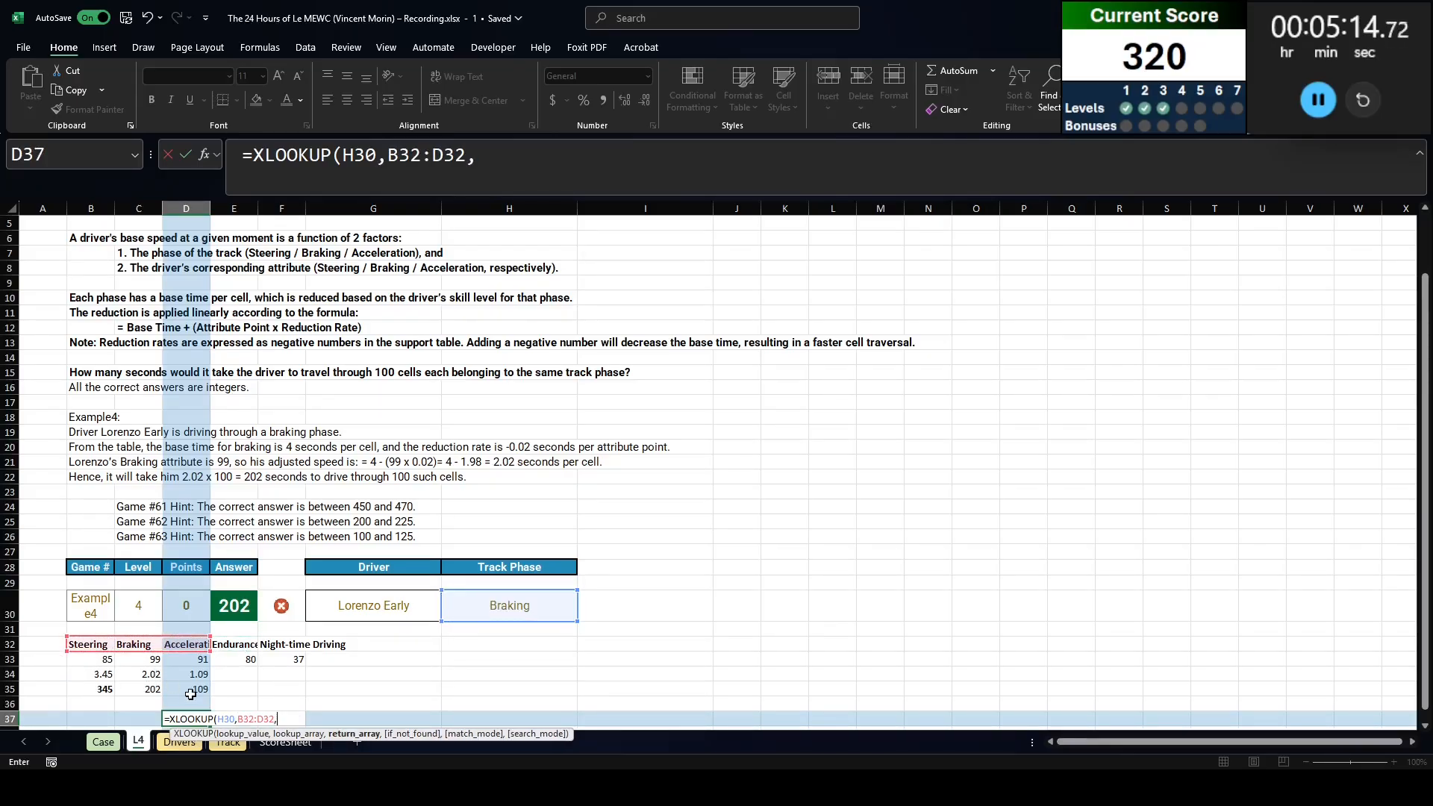
click(84, 693)
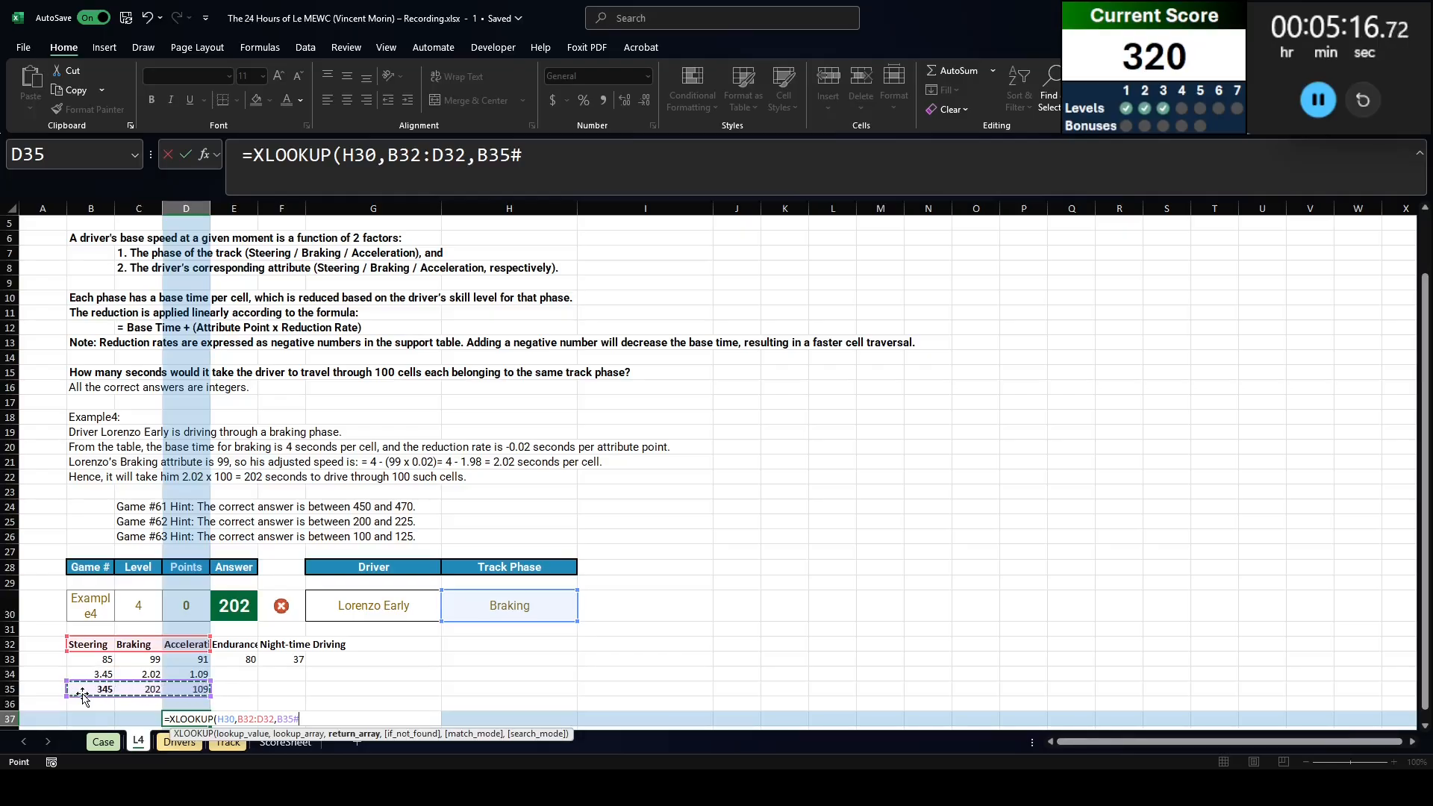
key(Return)
Step: Copy the Level 4 game numbers 61 to 80 from the Case sheet into L4 starting at C38
key(Left)
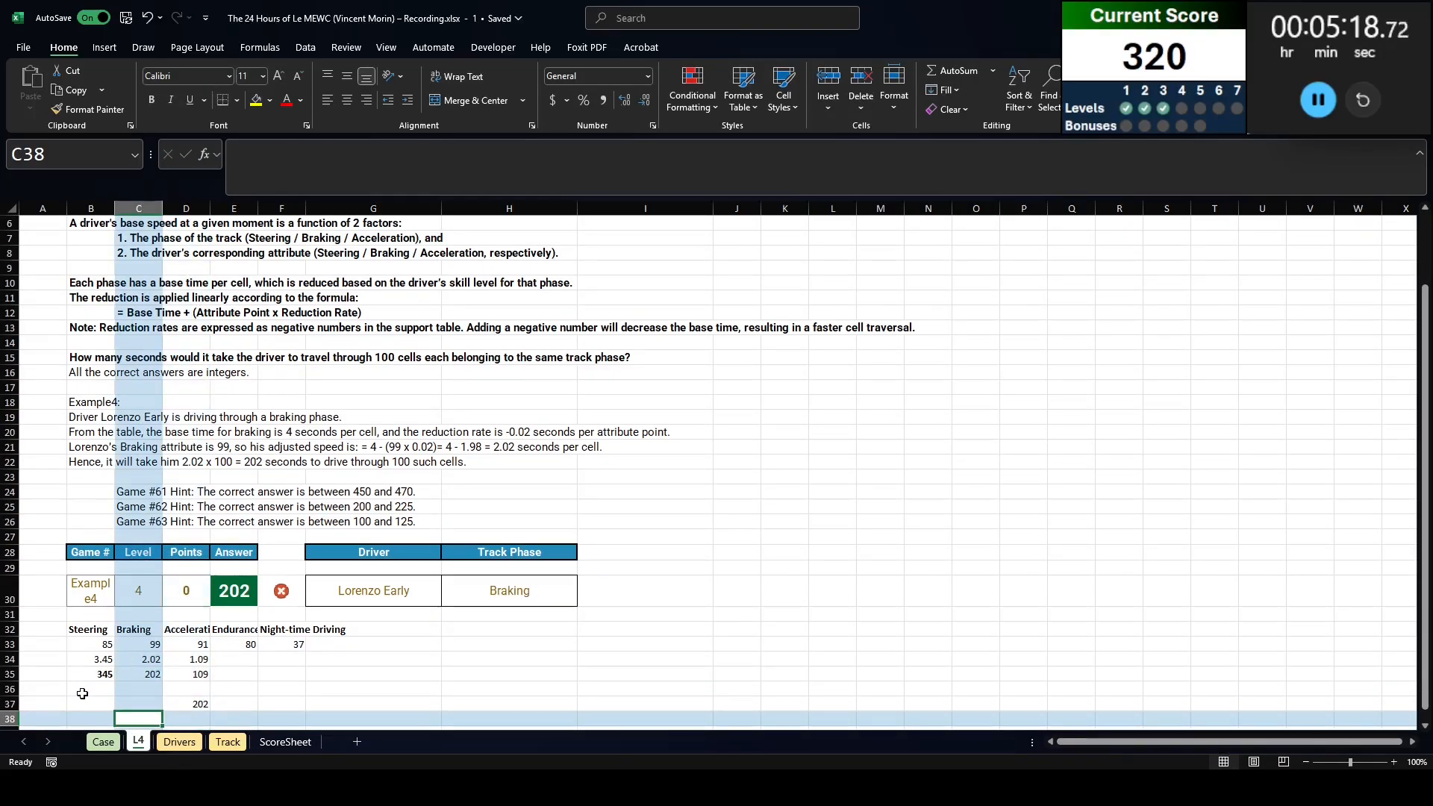
key(ctrl+Page_Up)
click(66, 653)
key(ctrl+shift+Down)
key(ctrl+c)
key(ctrl+Page_Down)
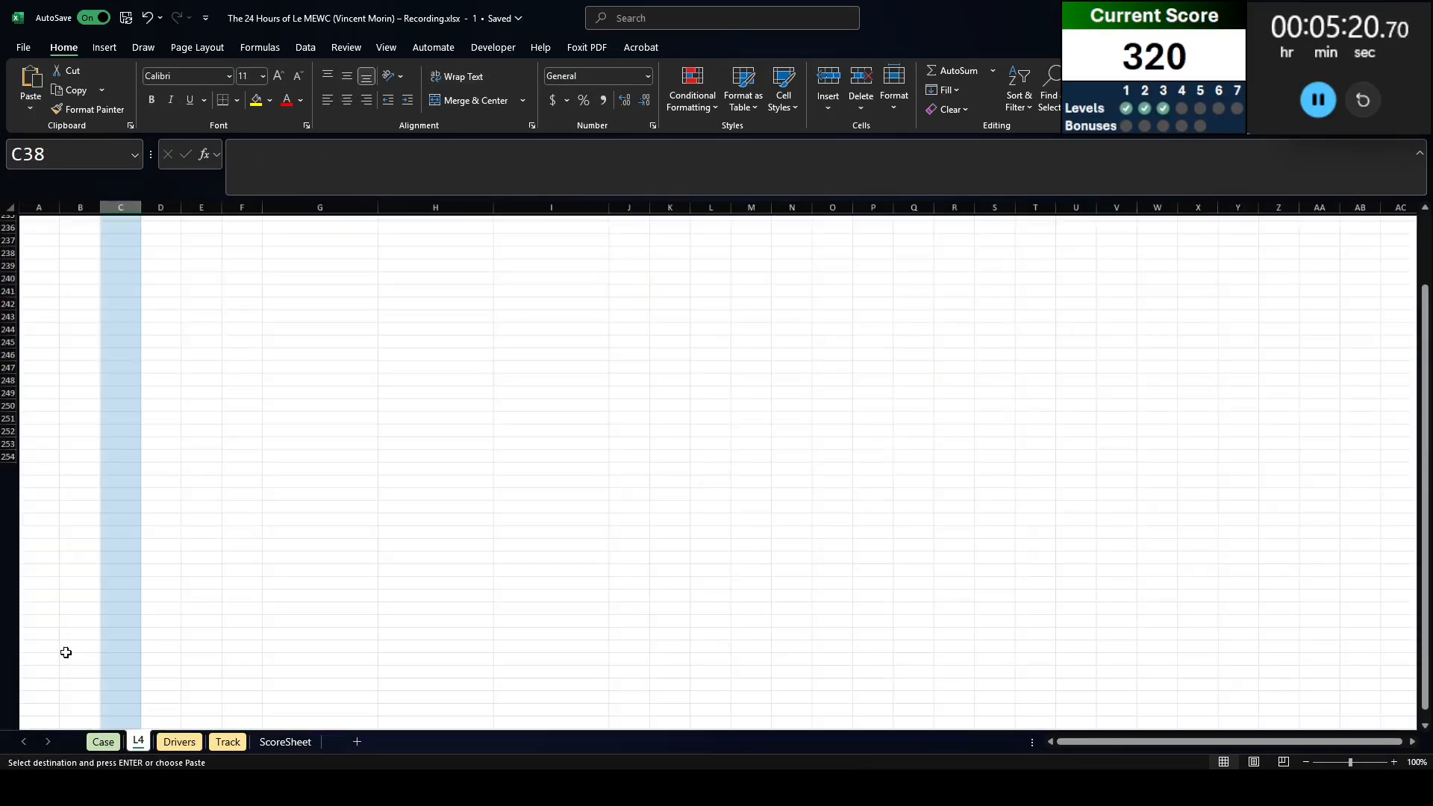
Step: Build a what-if data table over C37:D57 with B30 as the column input cell
key(Up)
key(shift+Right)
scroll(65, 653, up, 3)
scroll(66, 654, down, 5)
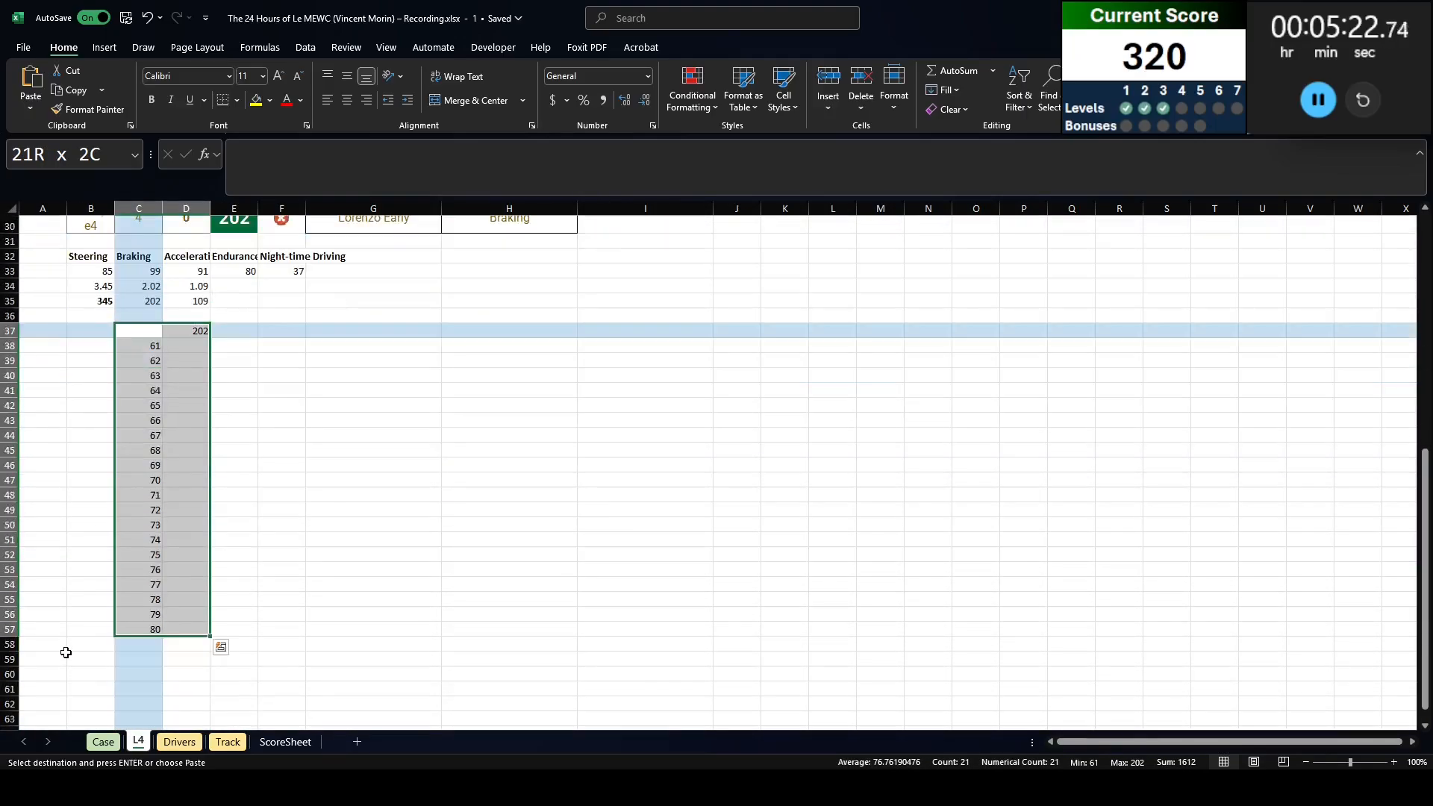
key(alt+d)
key(t)
key(Tab)
scroll(64, 650, up, 3)
click(88, 345)
key(Return)
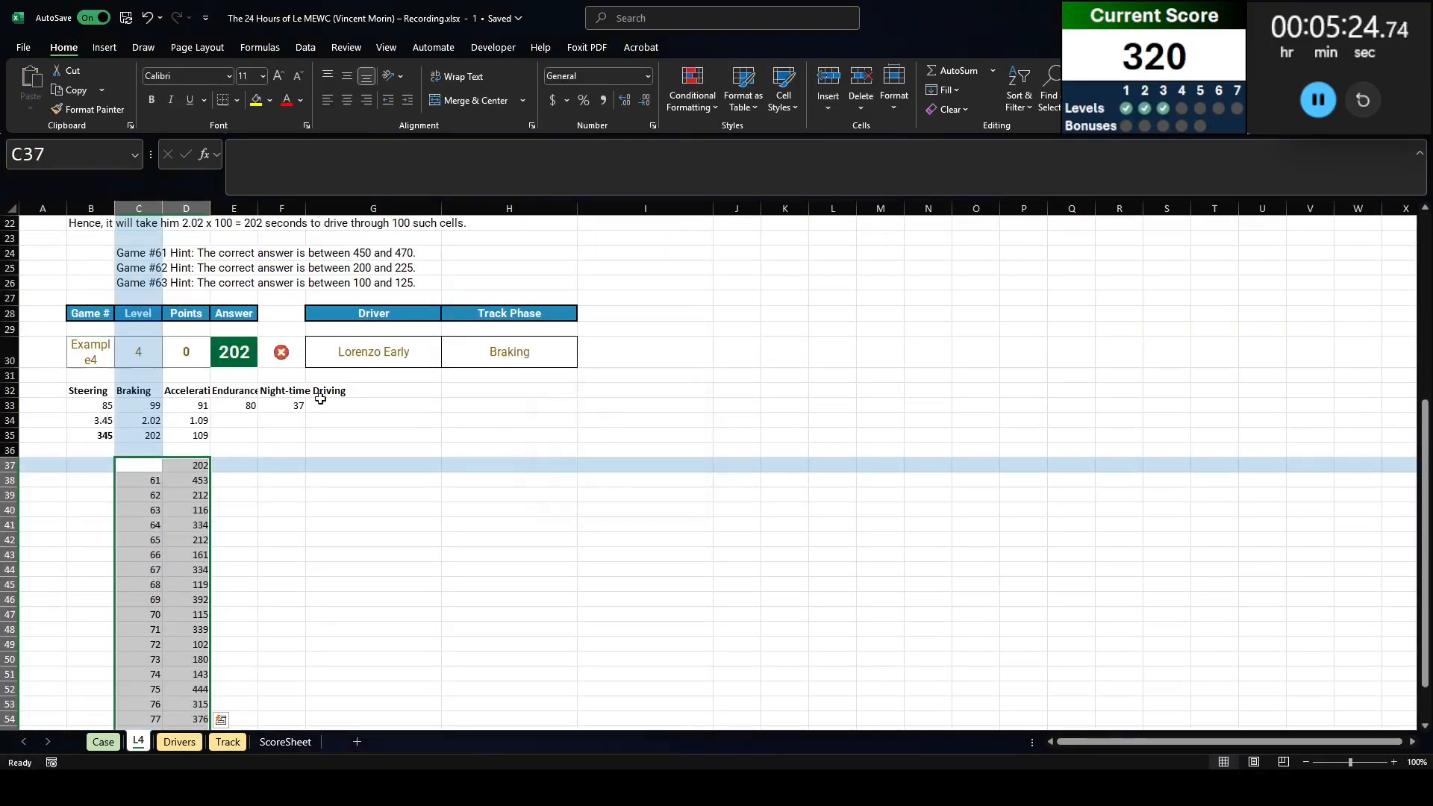
Step: Paste the data table results D38:D57 as values into the Level 4 answers from E185 on Case, and clear them on L4
key(Right)
key(Down)
key(ctrl+shift+Down)
key(ctrl+c)
key(ctrl+Page_Up)
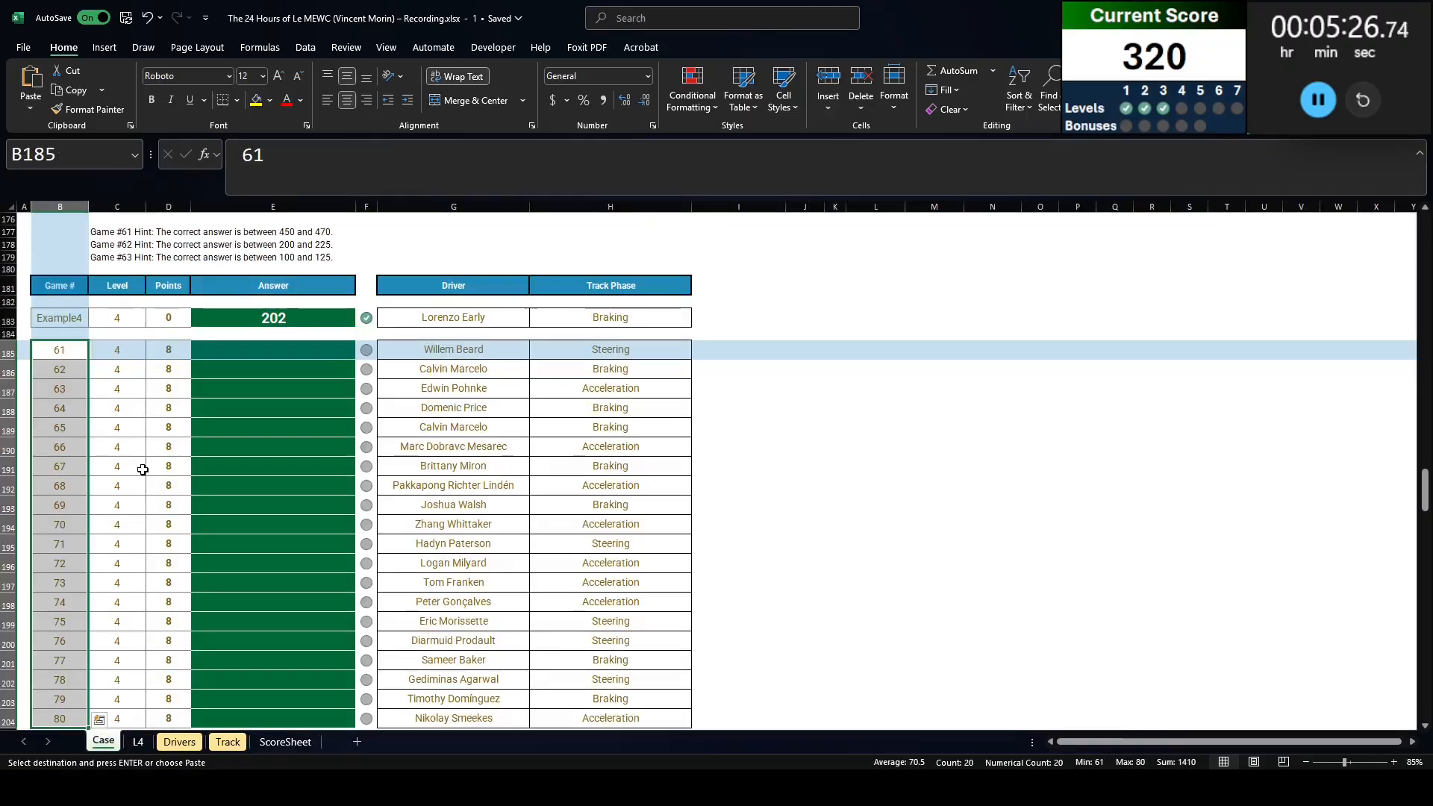
click(237, 354)
key(ctrl+v)
key(ctrl+Page_Down)
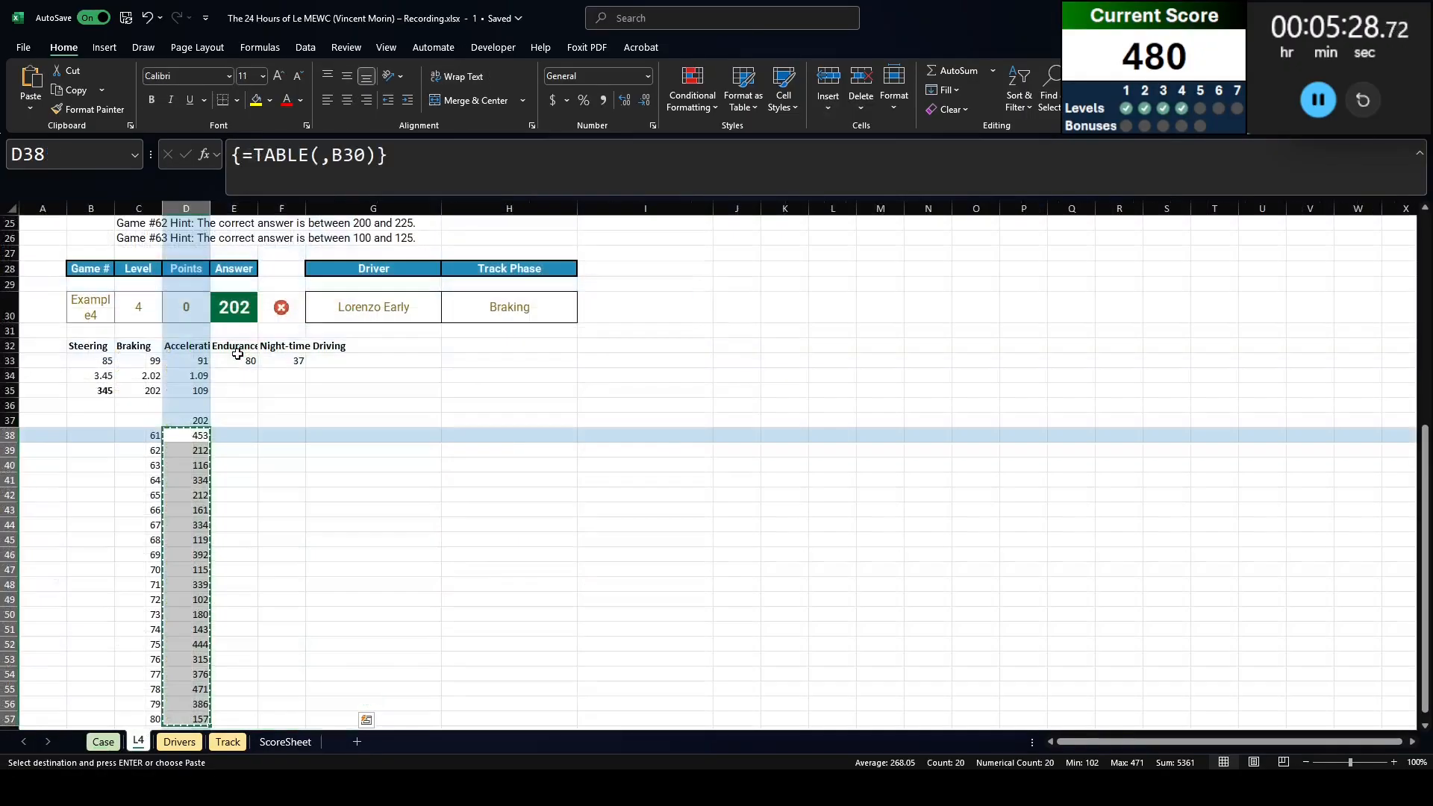
key(Escape)
Step: Read the Level 5 instructions on the Case sheet about endurance and time-of-day effects and answer rounding
key(ctrl+Page_Up)
scroll(238, 354, down, 9)
scroll(237, 354, down, 1)
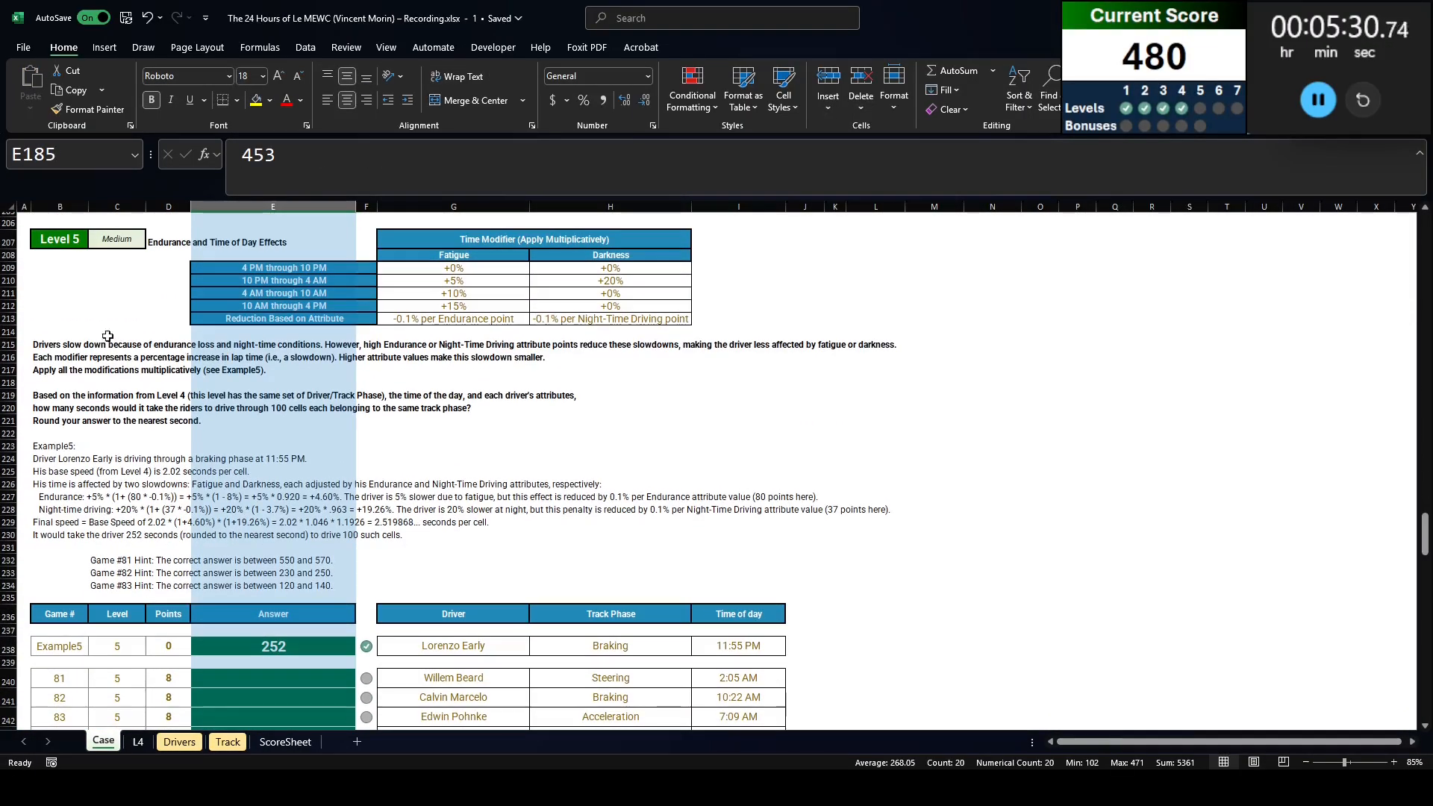
click(61, 243)
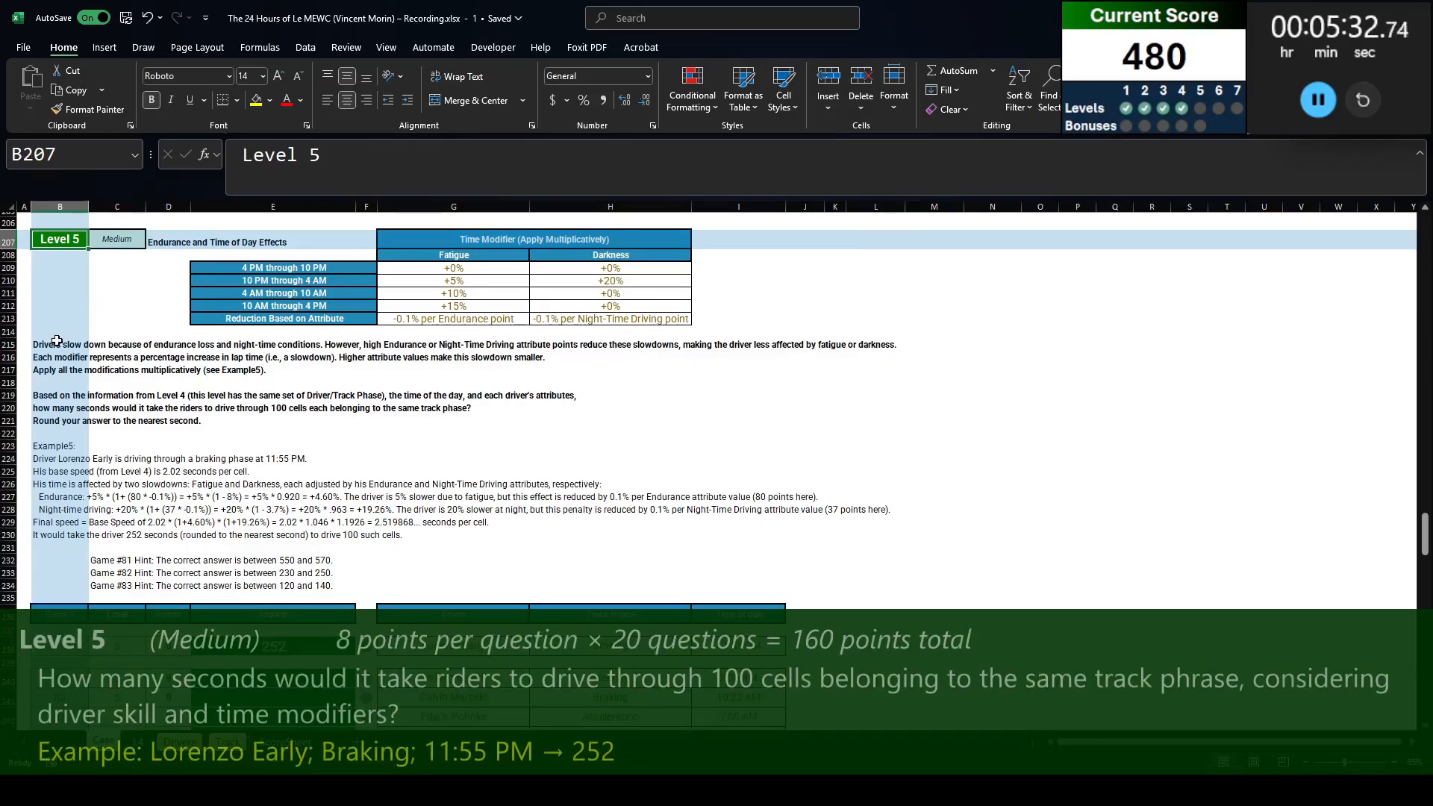
key(ctrl+Down)
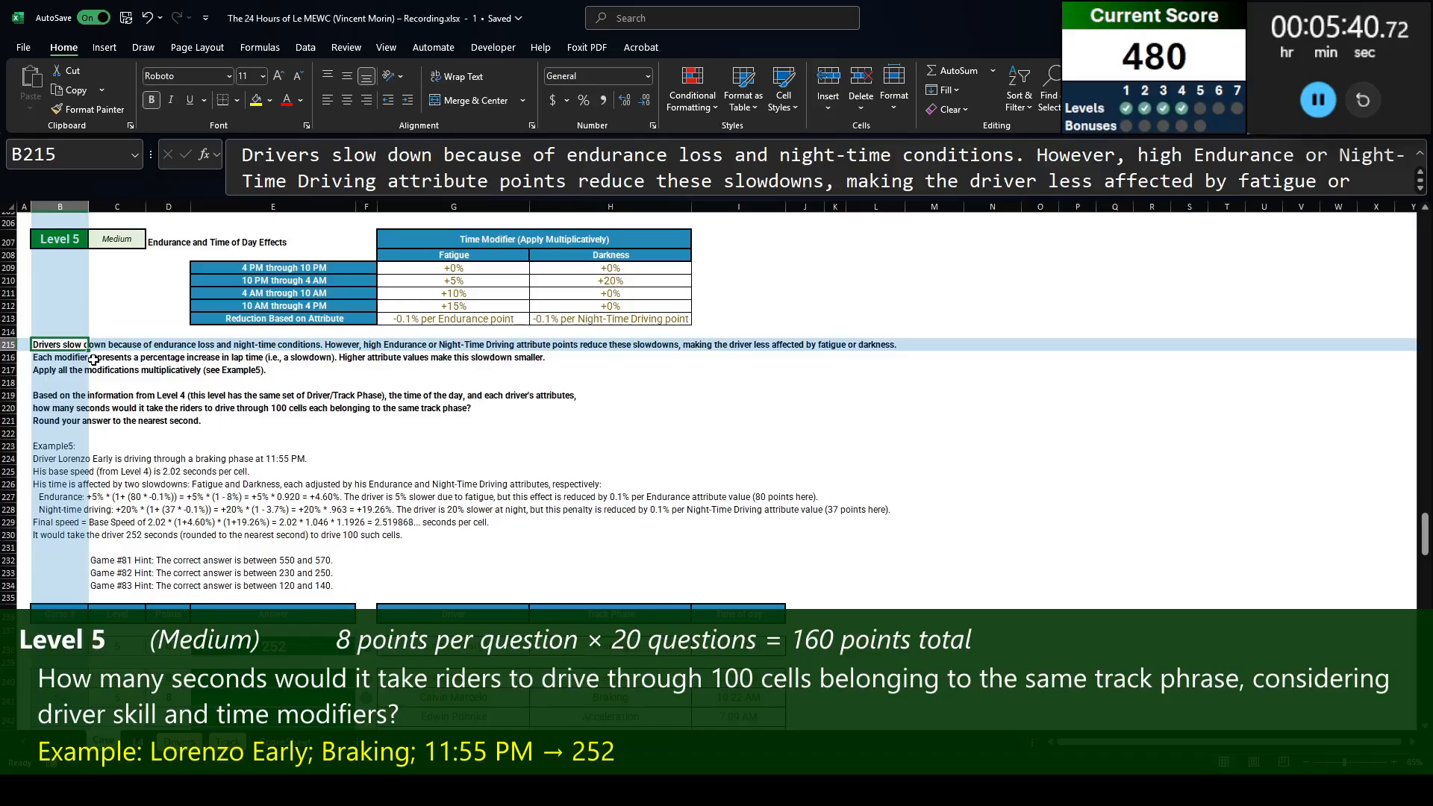
key(Down)
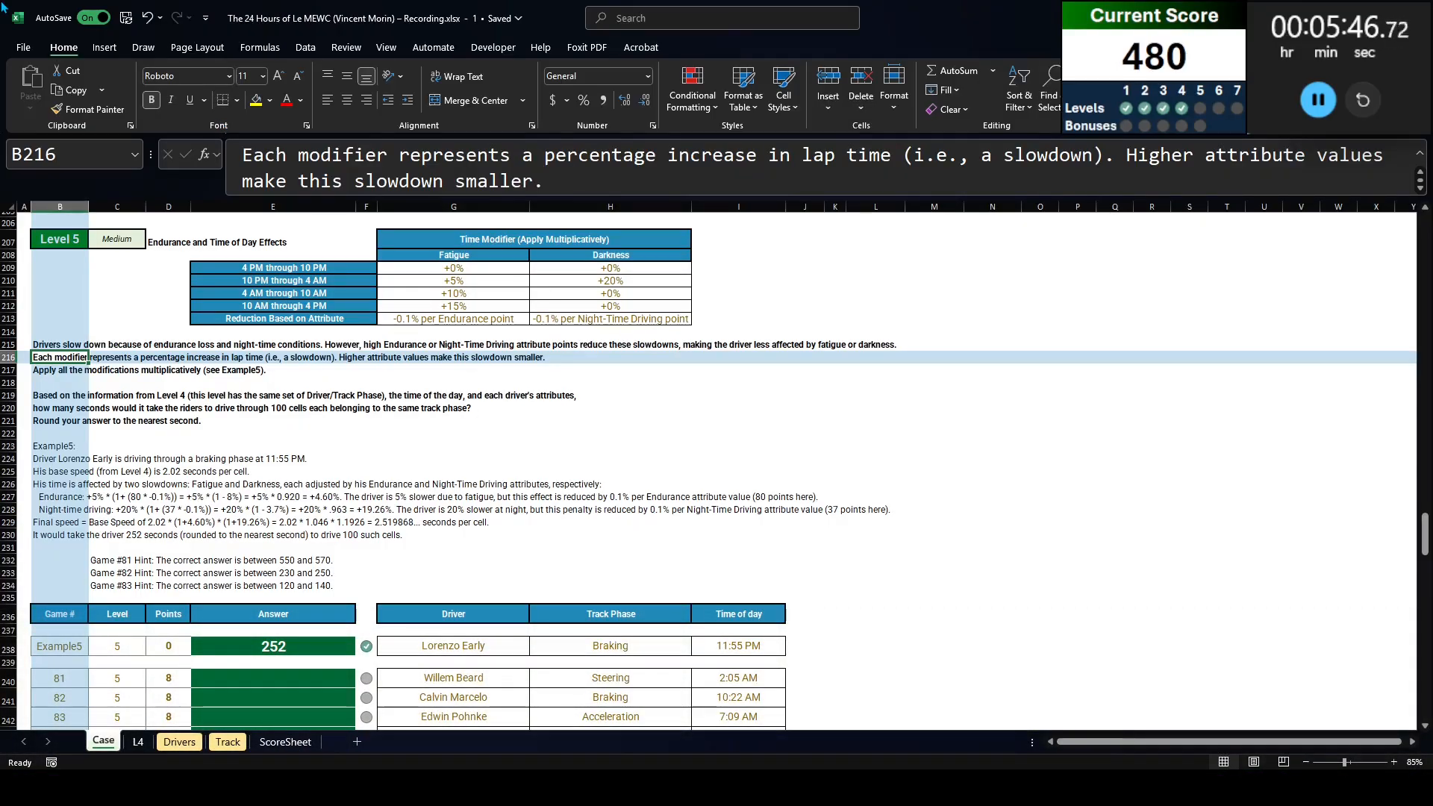
key(Down)
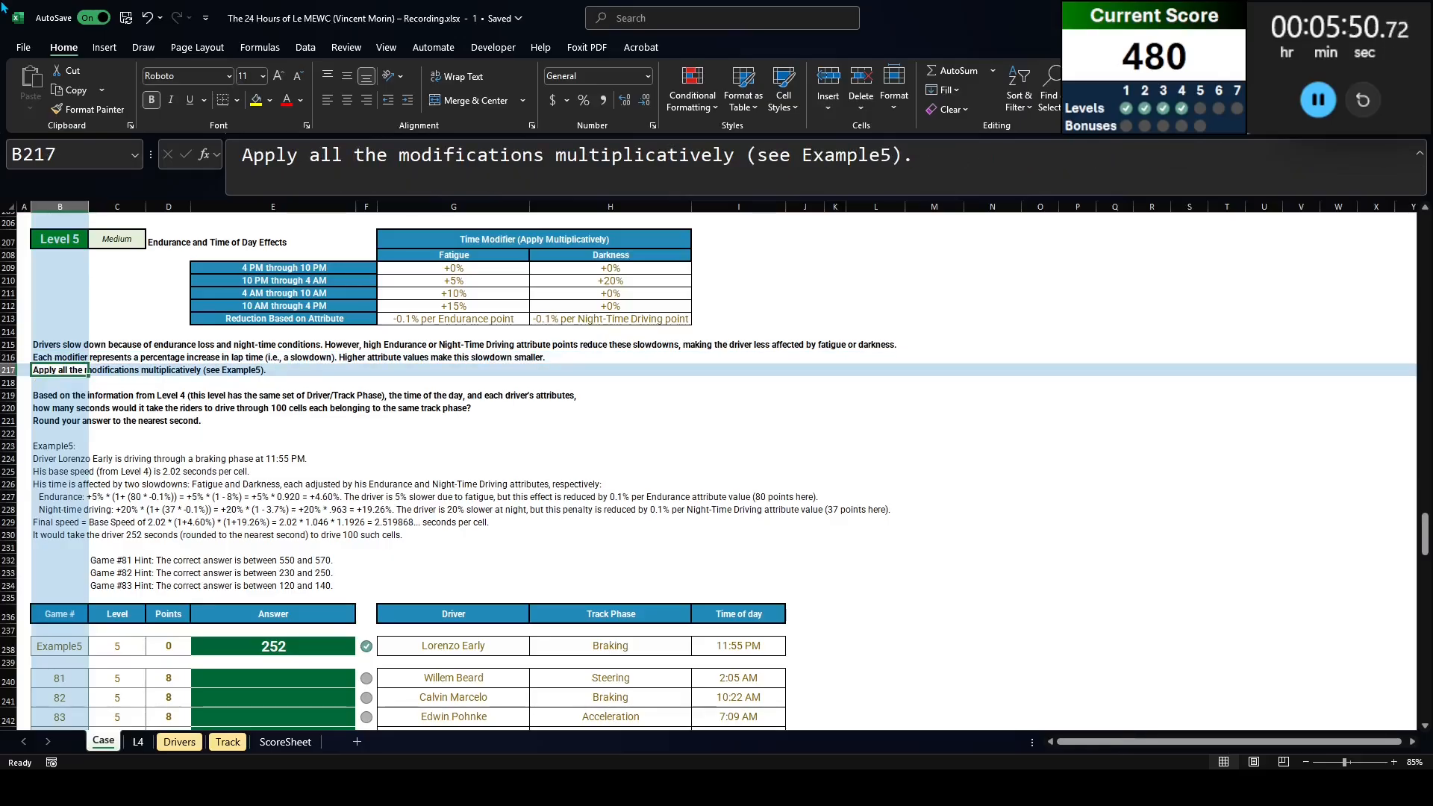
key(Down)
key(Down)
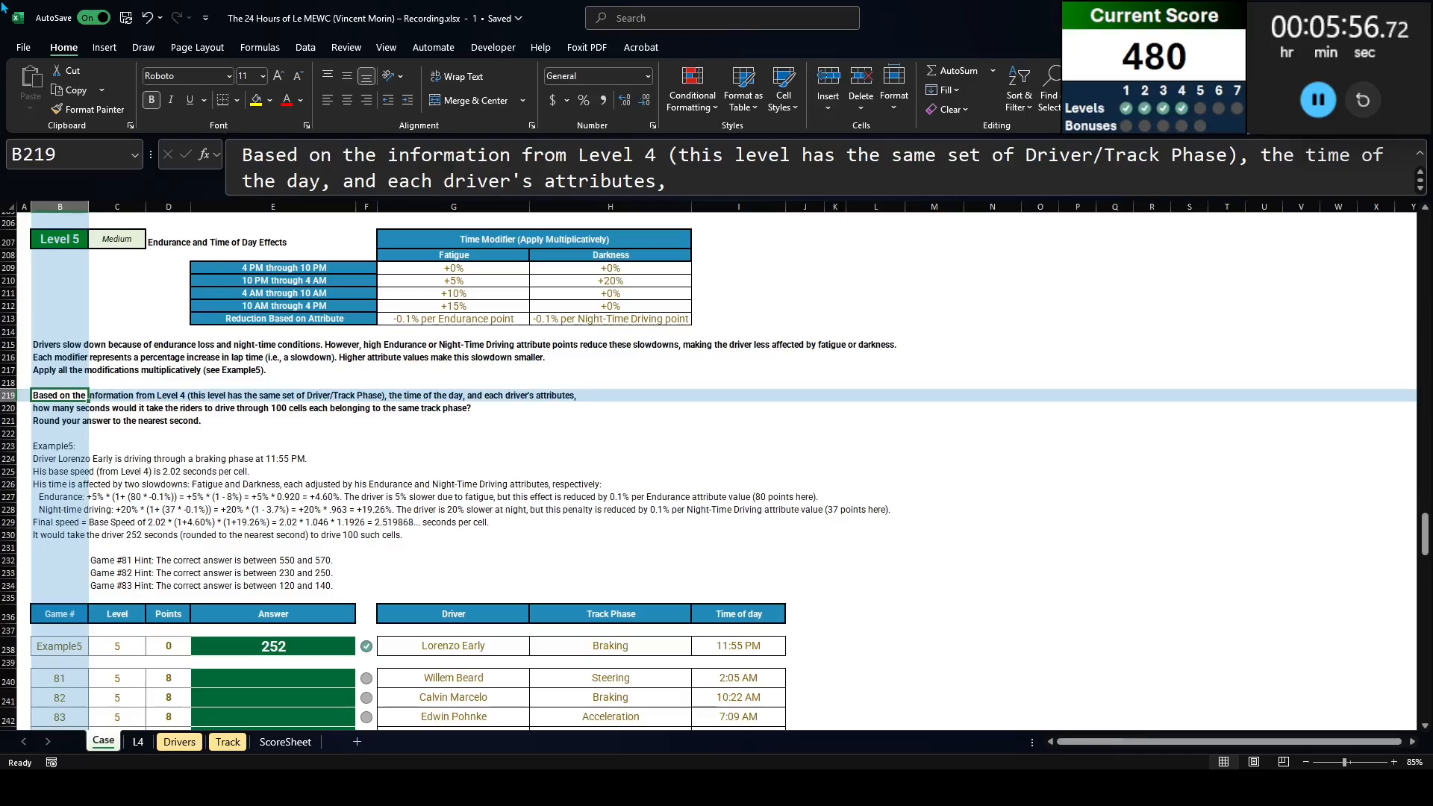
key(Down)
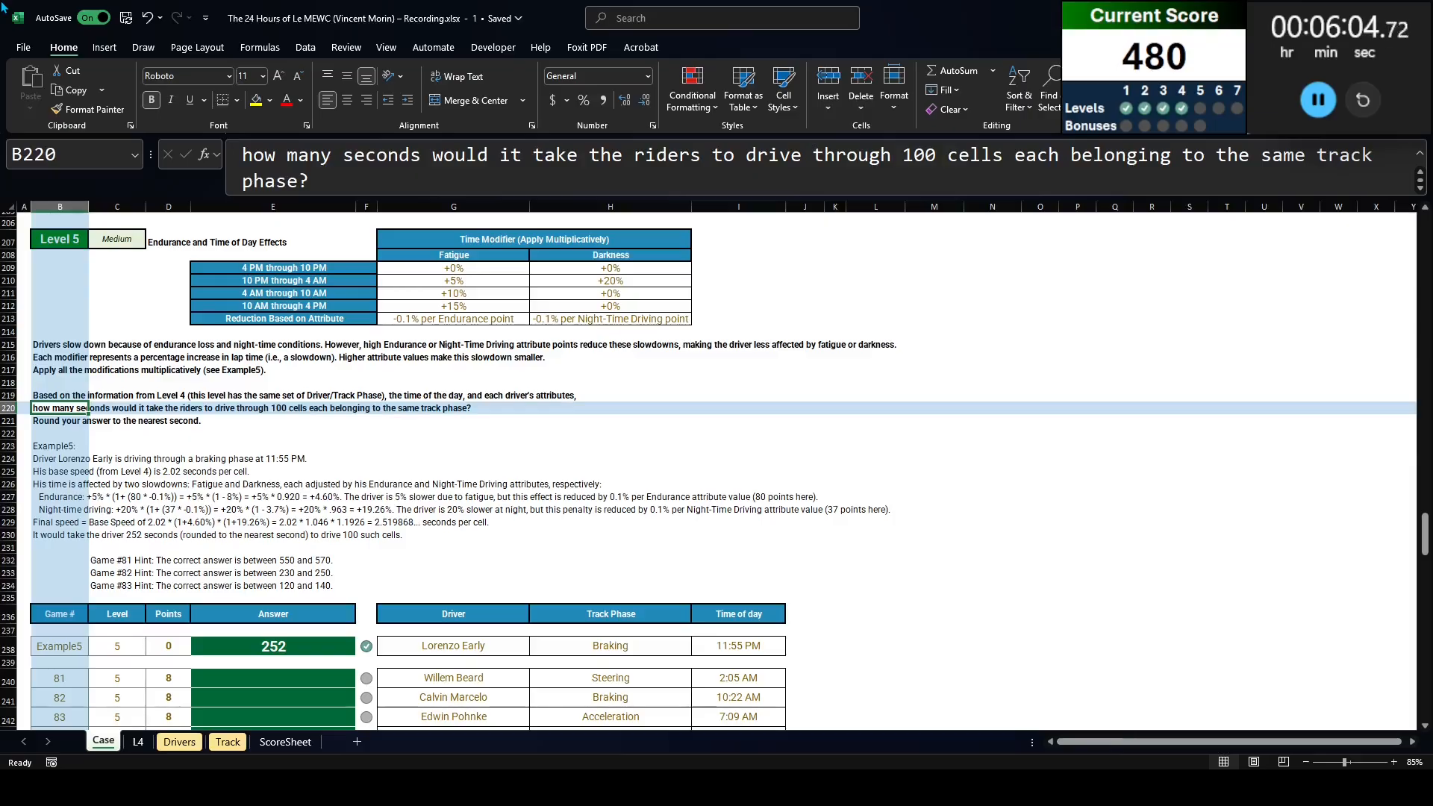
key(Down)
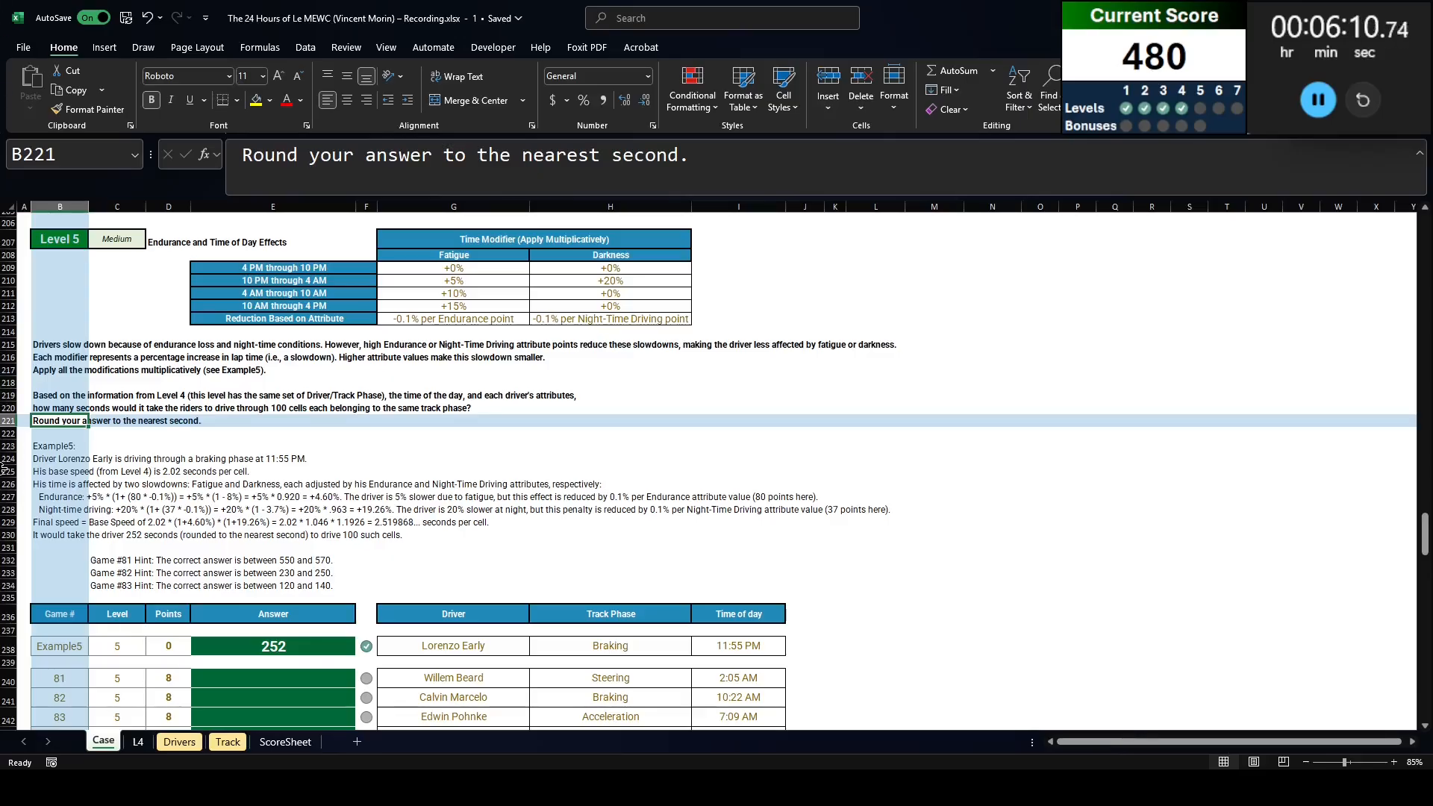
Step: Copy the Level 5 header and example row B236:I238, and duplicate the L4 sheet before L4 as a sheet named L5
drag(59, 627, 759, 650)
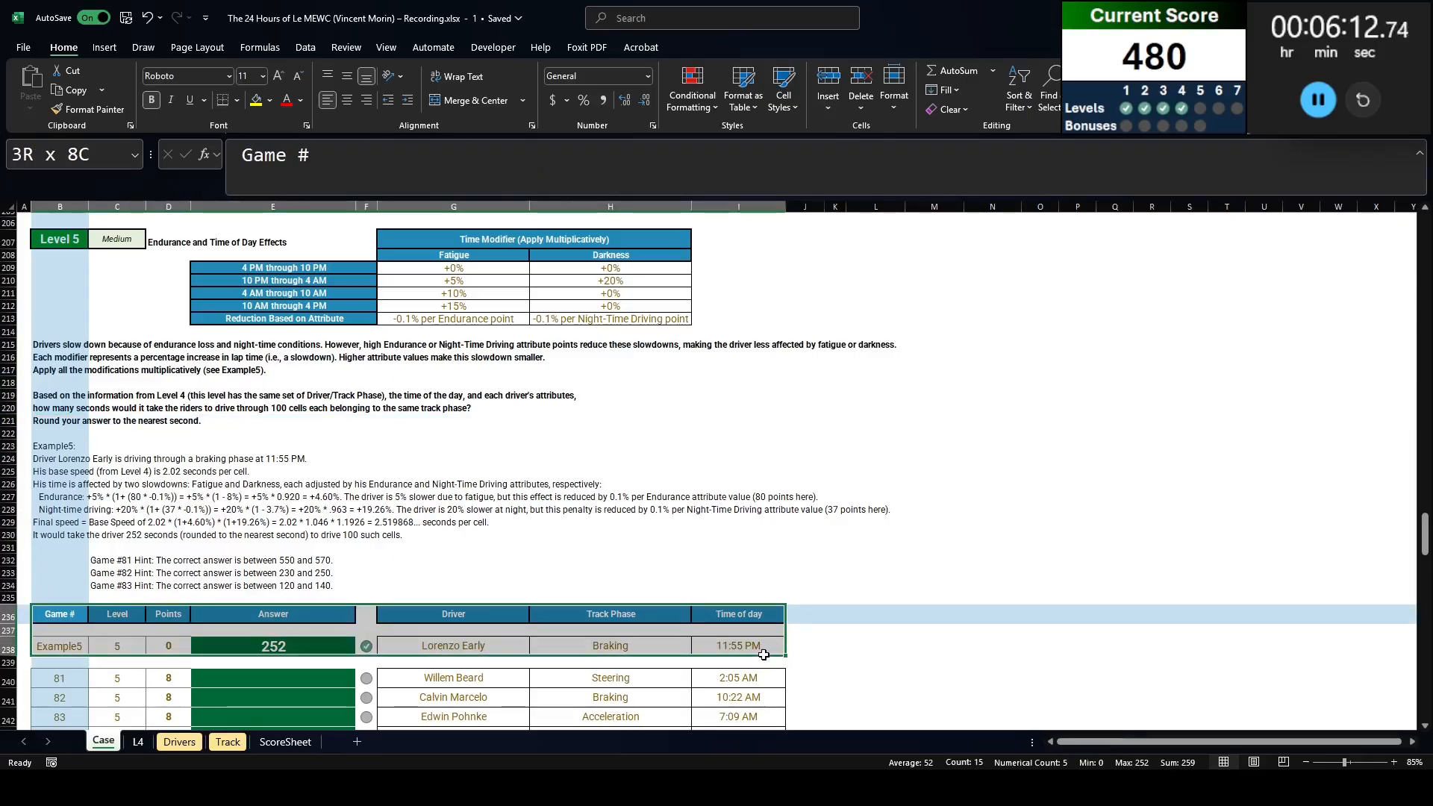
key(ctrl+c)
click(138, 741)
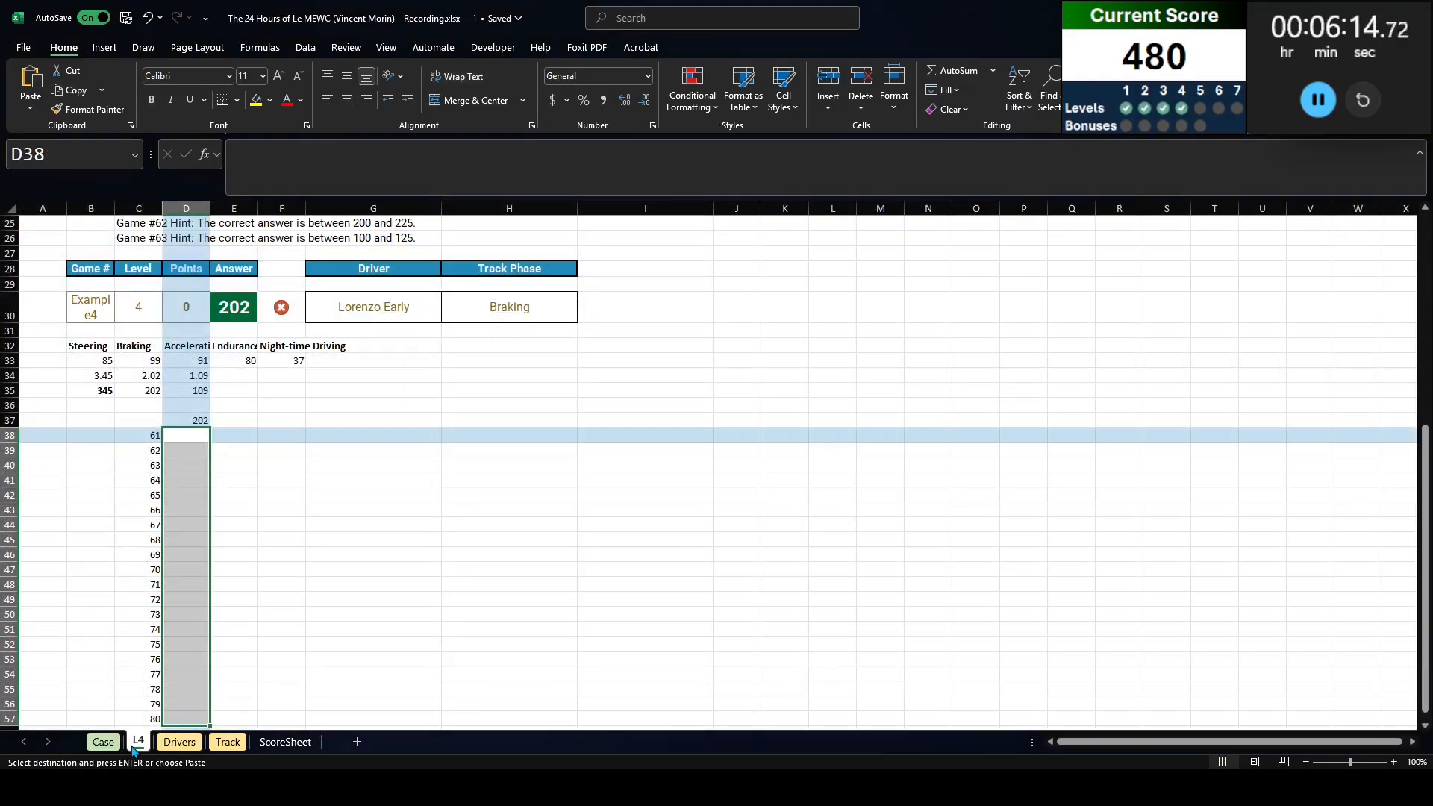
right_click(138, 741)
click(192, 557)
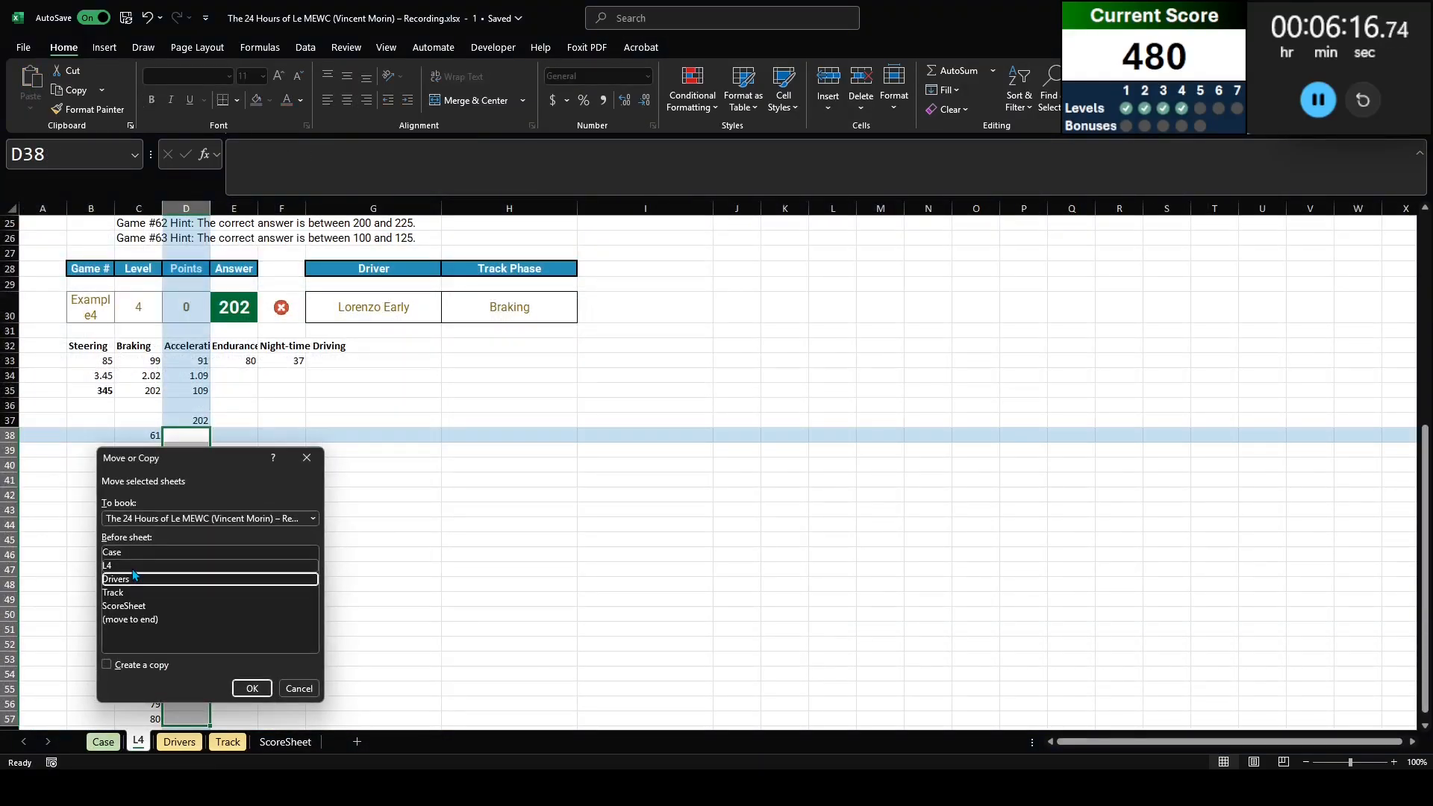
click(106, 666)
click(251, 688)
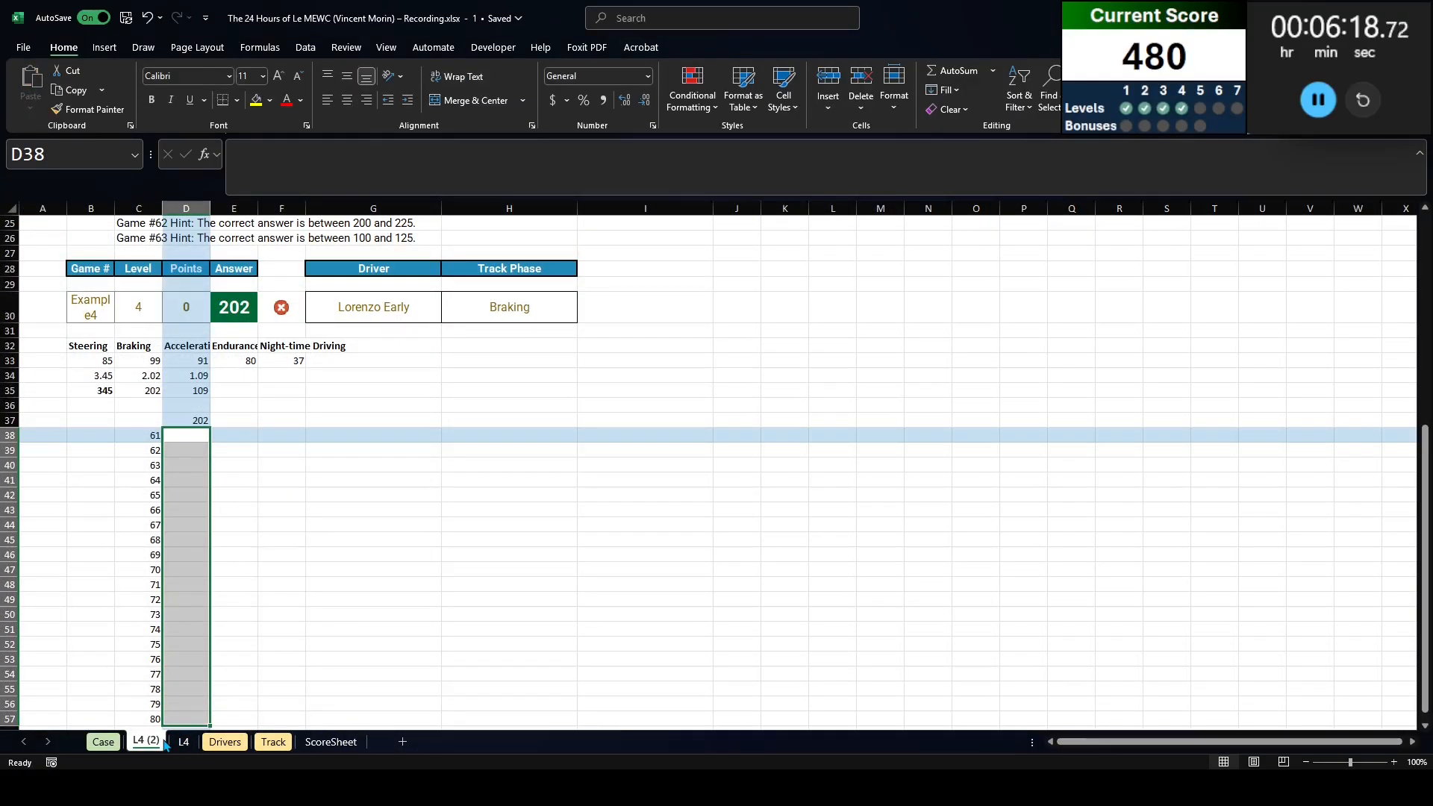
text(L5)
key(Return)
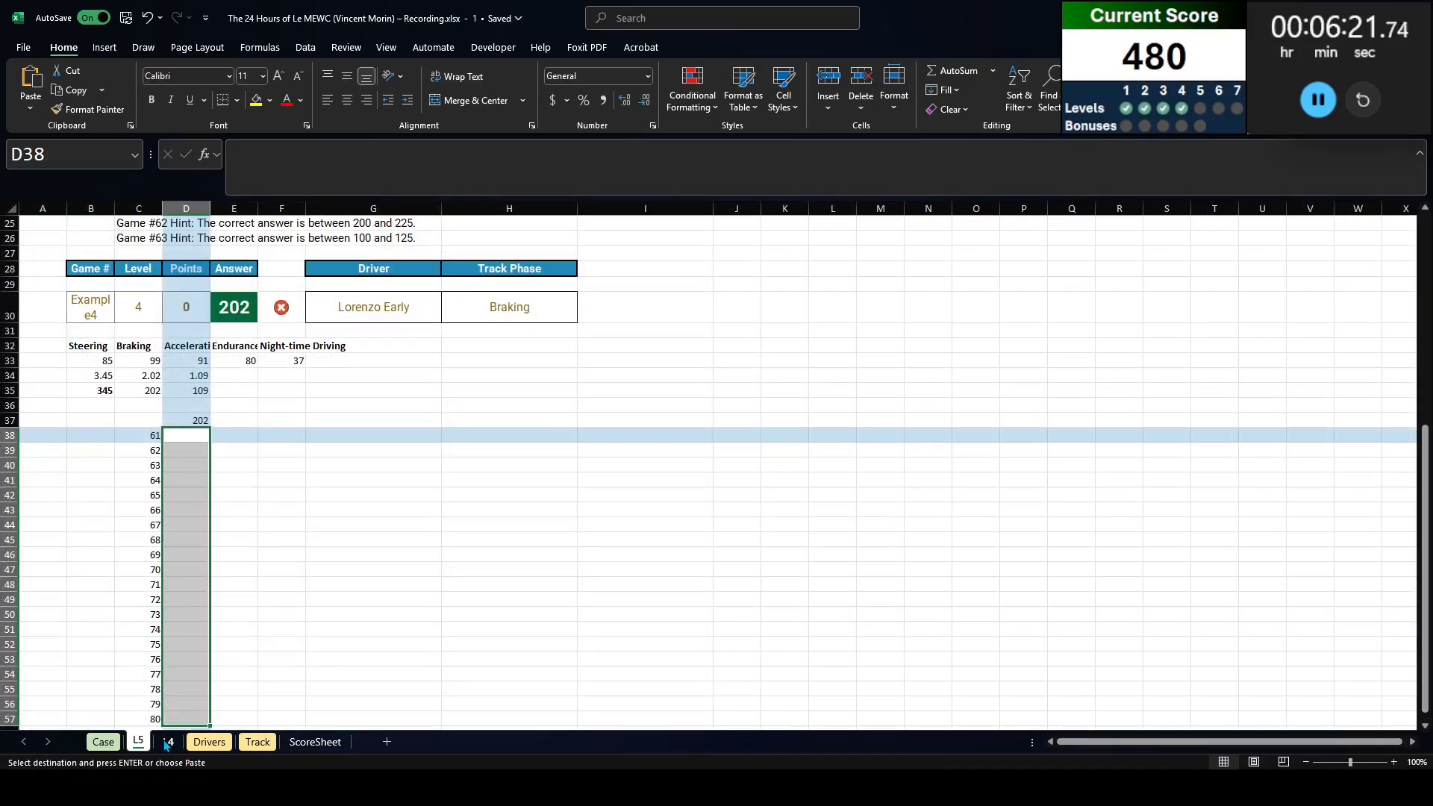
Step: Paste the Level 5 header and example row over the Level 4 ones at B28 on L5, and check the pasted driver, phase and time cells
click(73, 272)
key(ctrl+v)
click(373, 303)
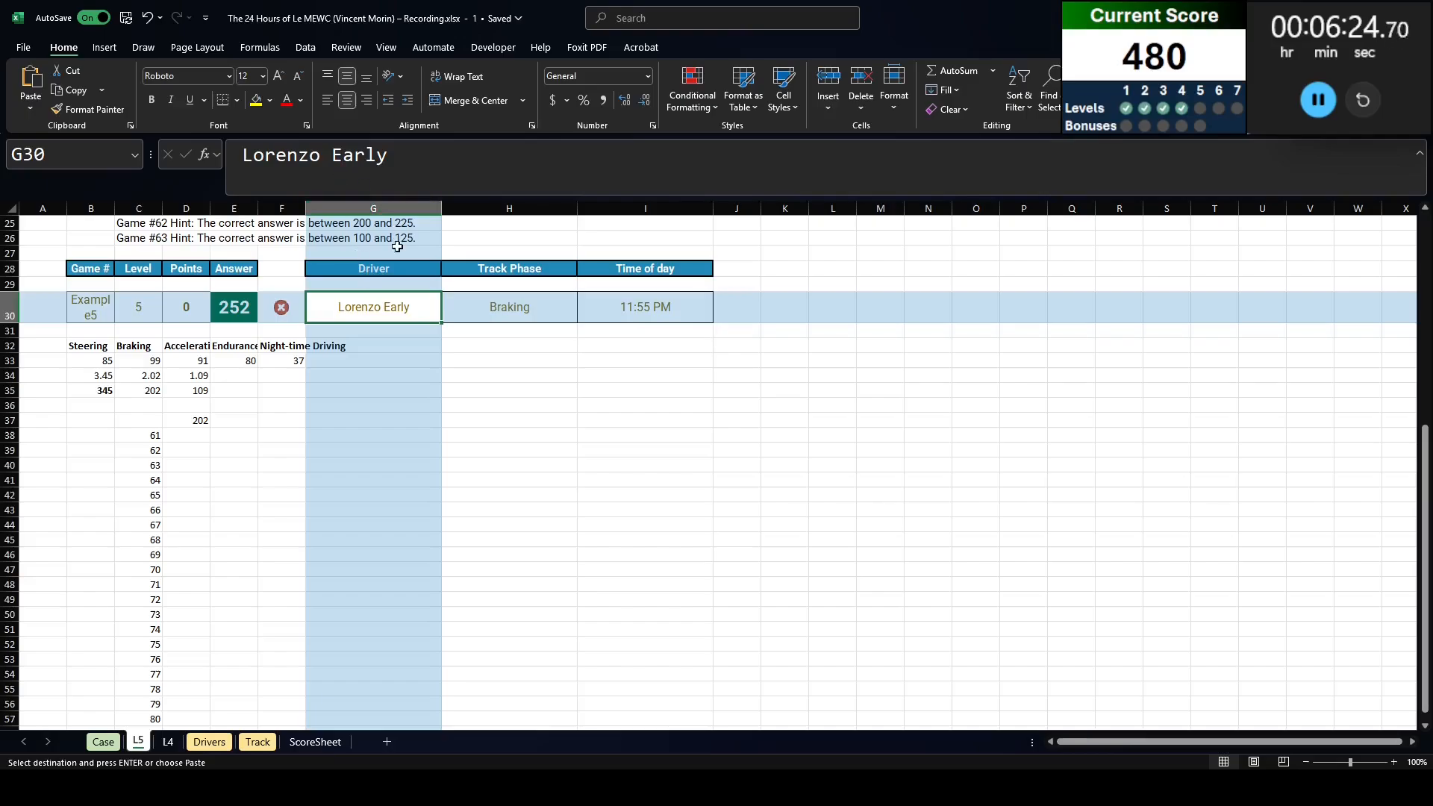
click(521, 312)
click(659, 315)
Step: Enter =XLOOKUP(B30,Case!B:B,Case!G:I) in G30 and clear the fixed values in H30:I30 so the result spills
click(409, 307)
text(=xl)
key(Tab)
key(Left)
key(Left)
key(Left)
key(Left)
key(Left)
text(,cas)
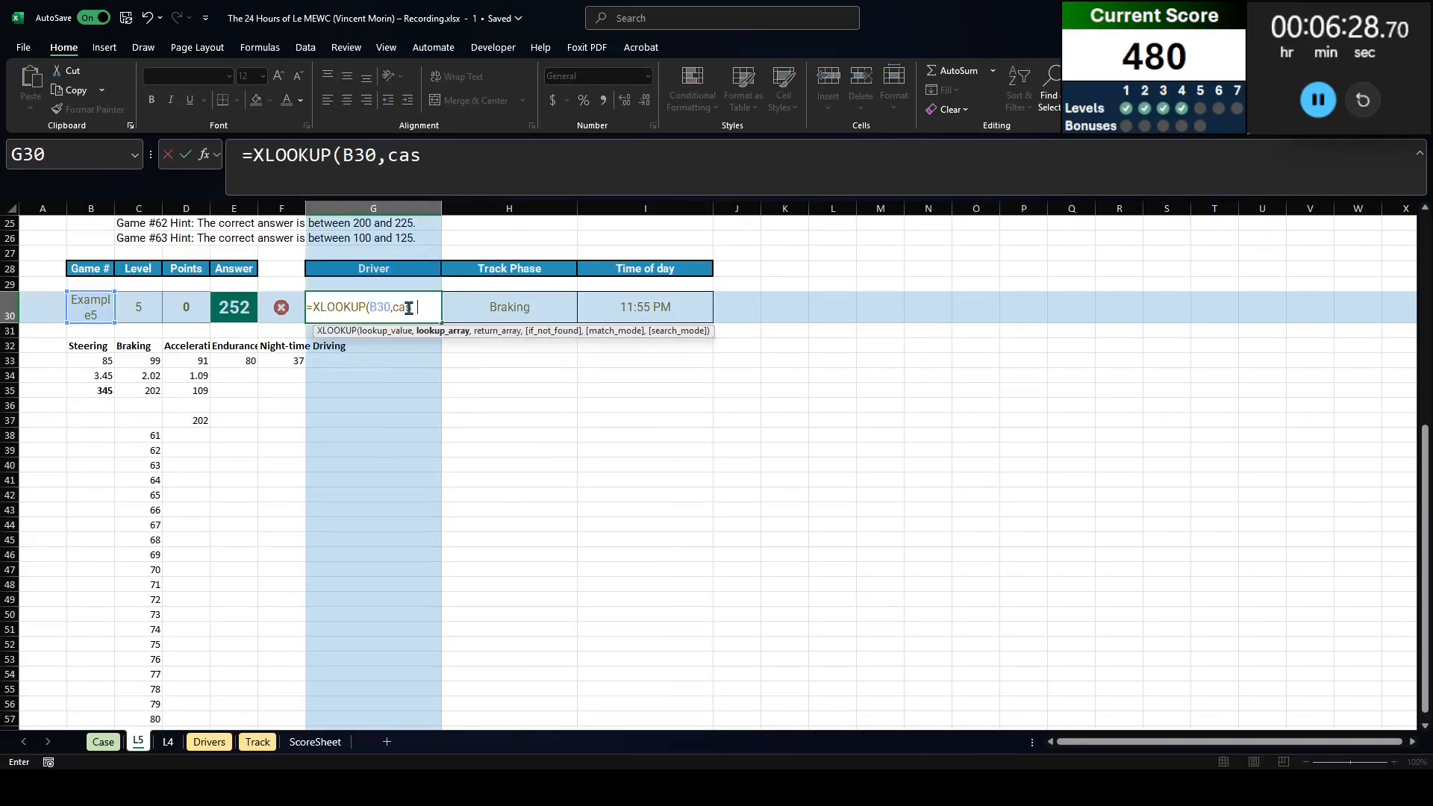
text(e!B:B,case!G:I))
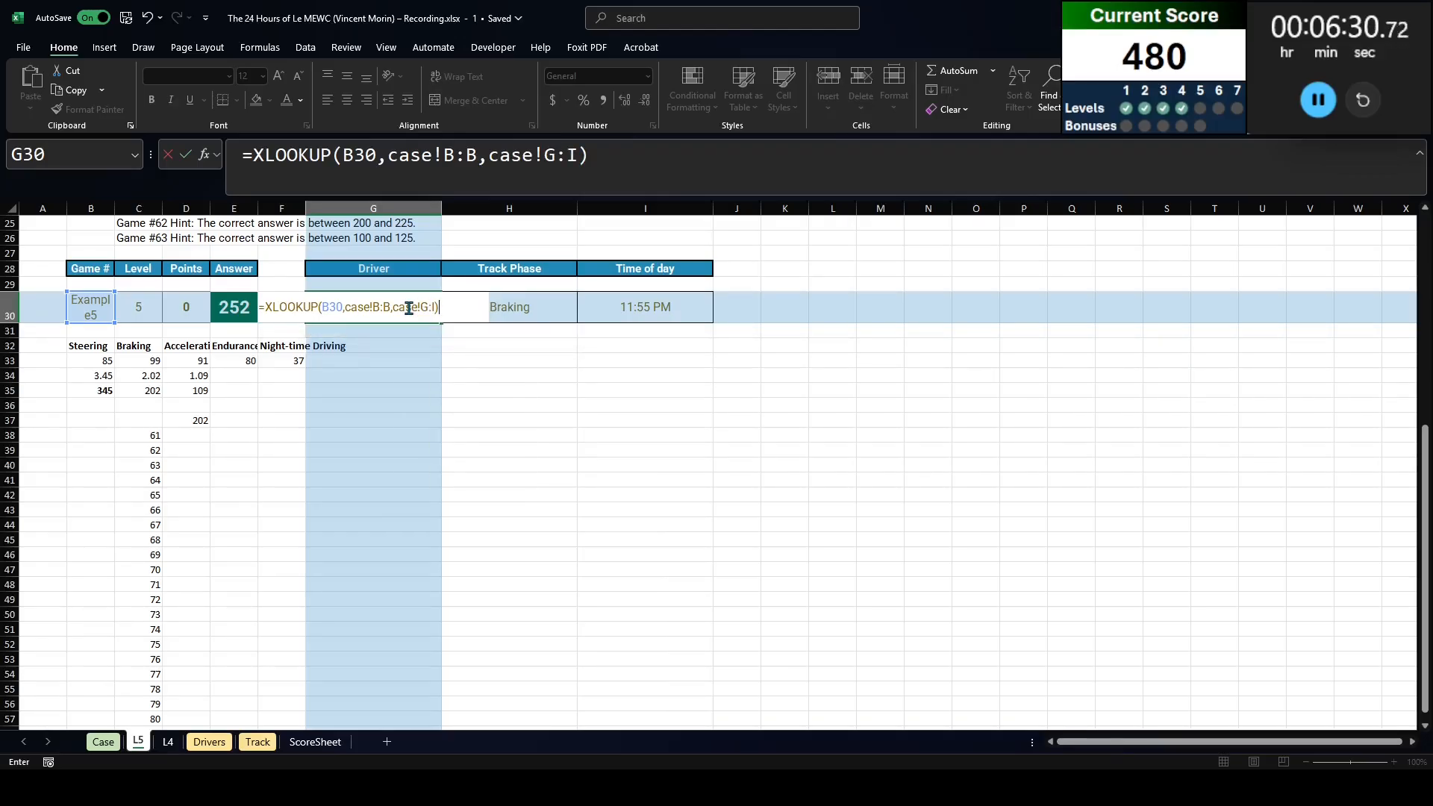
key(Tab)
key(shift+Right)
key(Delete)
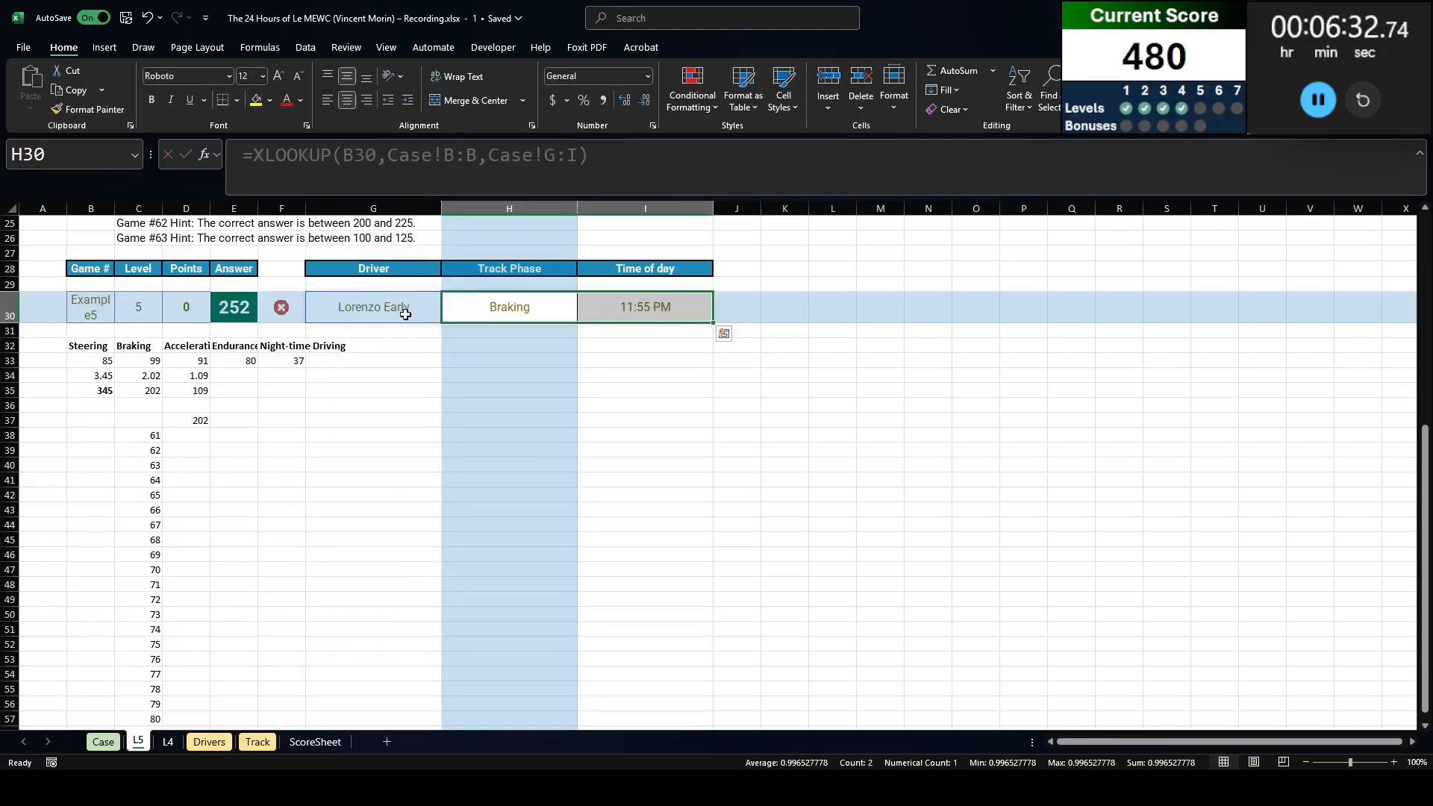
Step: Copy the Level 5 Time Modifier table E207:H213 from the Case sheet to K1 on the L5 sheet
scroll(406, 314, up, 8)
scroll(385, 402, down, 2)
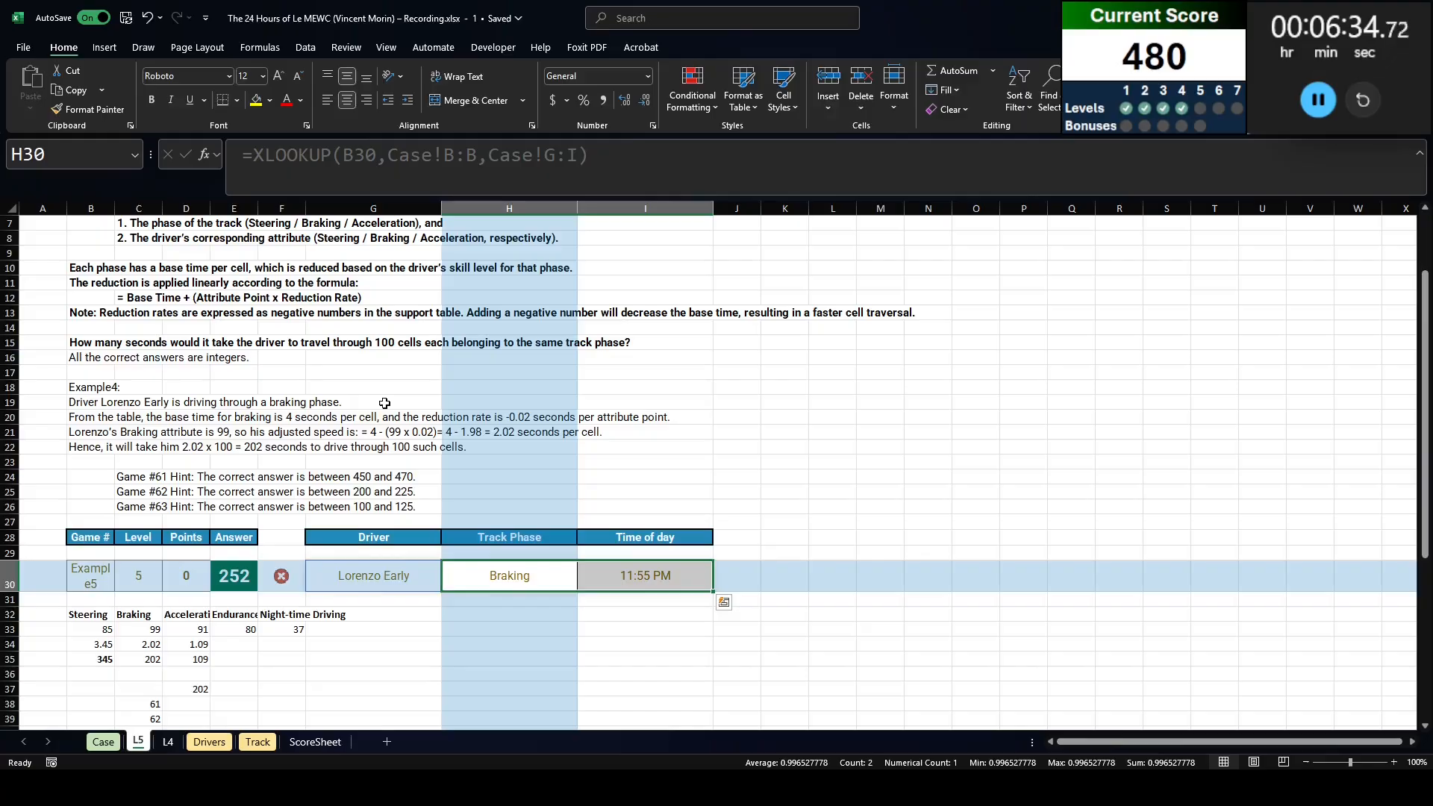
scroll(384, 403, up, 2)
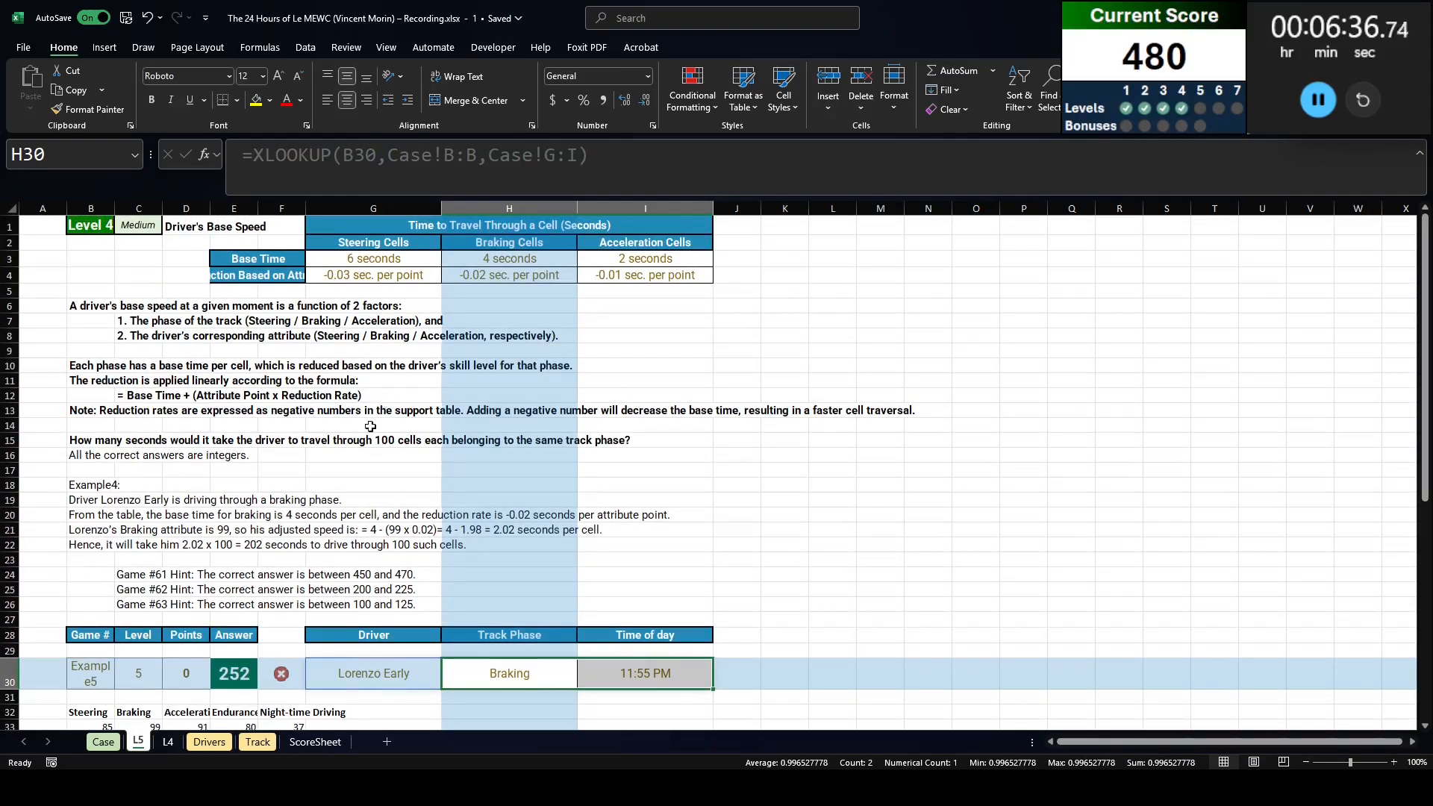
scroll(385, 403, down, 1)
click(103, 742)
scroll(239, 268, up, 1)
drag(239, 273, 675, 363)
key(ctrl+c)
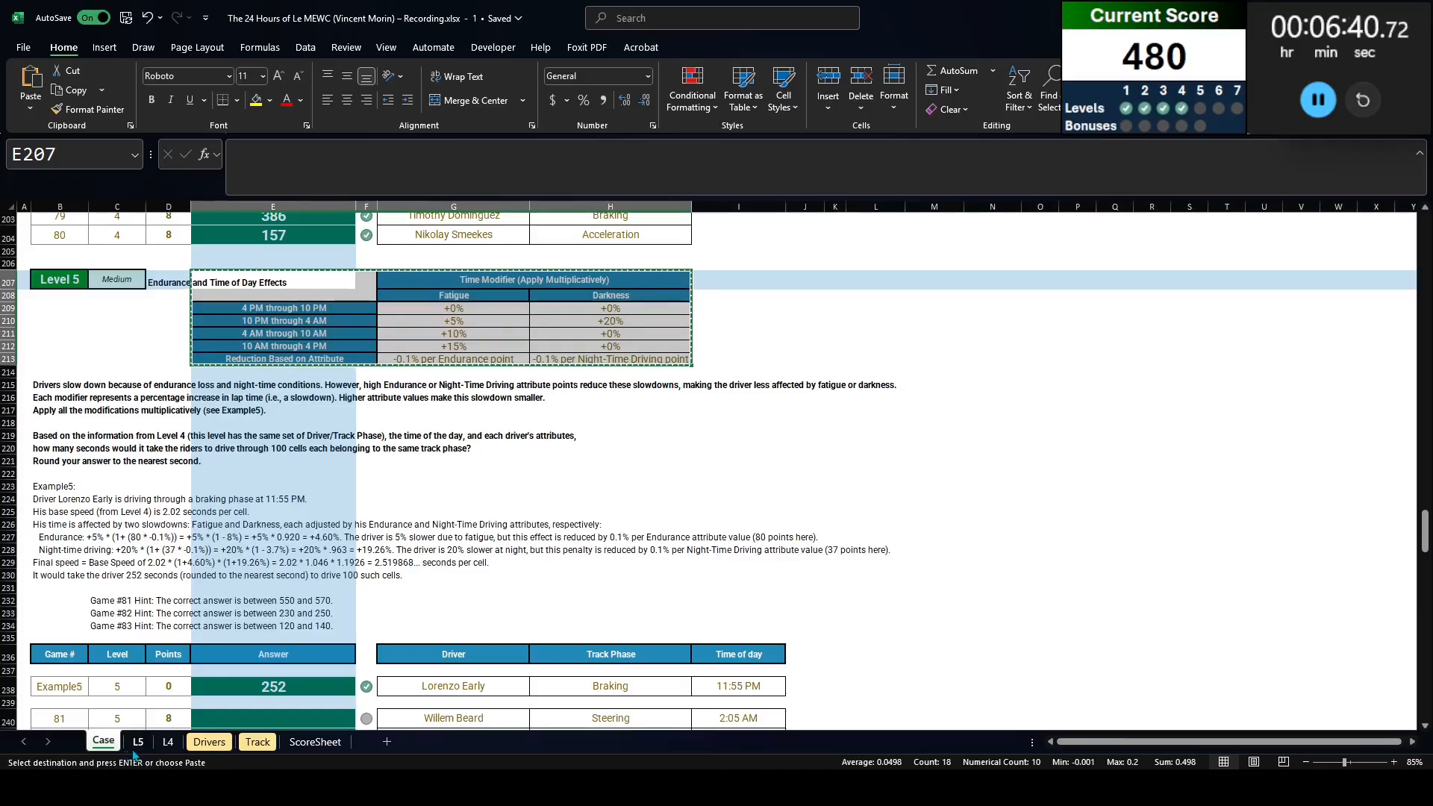
click(137, 742)
scroll(793, 224, up, 2)
click(794, 223)
key(ctrl+v)
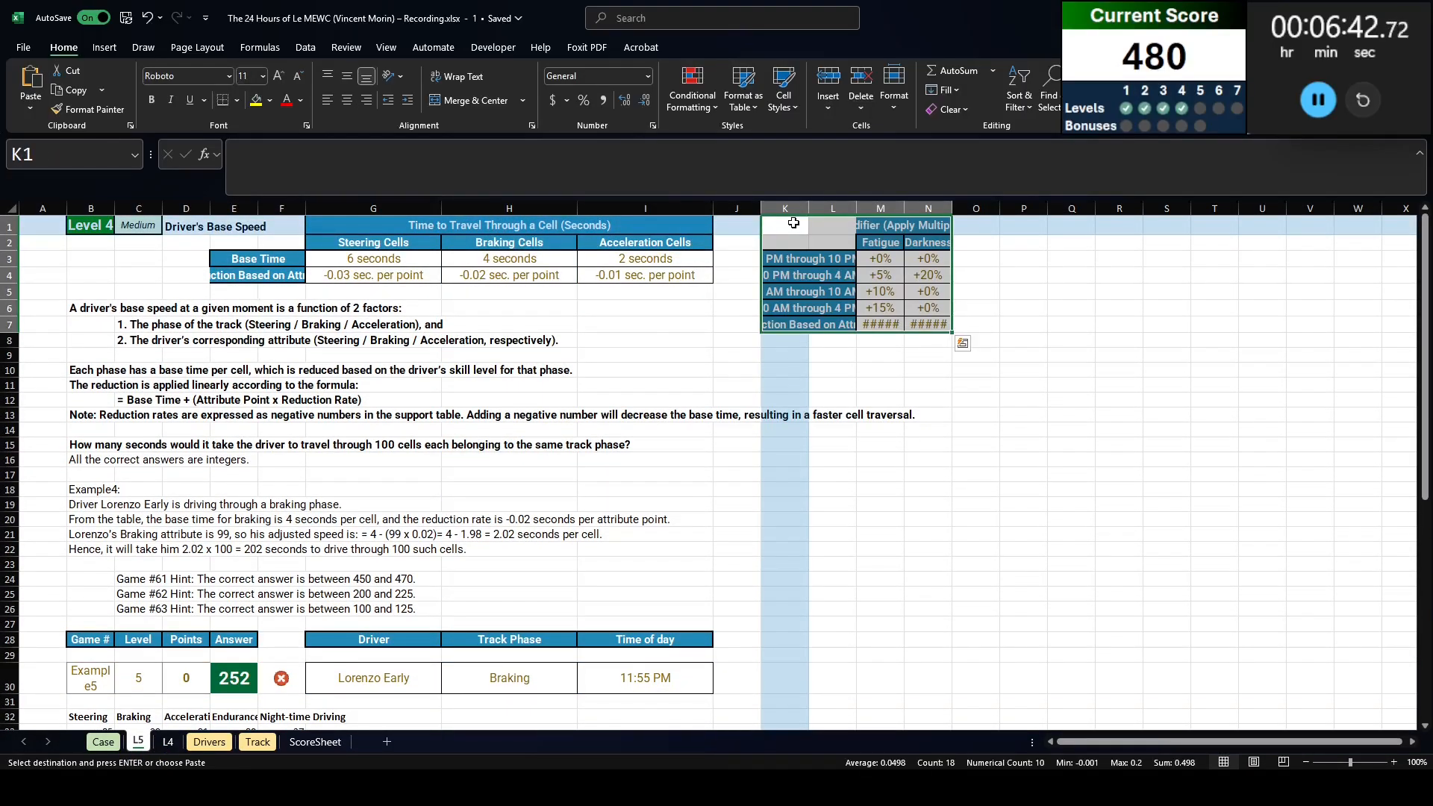
Step: Adjust the widths of columns K to N on L5 so the Time Modifier table's labels and reduction rates fit
drag(785, 208, 929, 208)
drag(808, 208, 893, 218)
drag(1127, 211, 1204, 209)
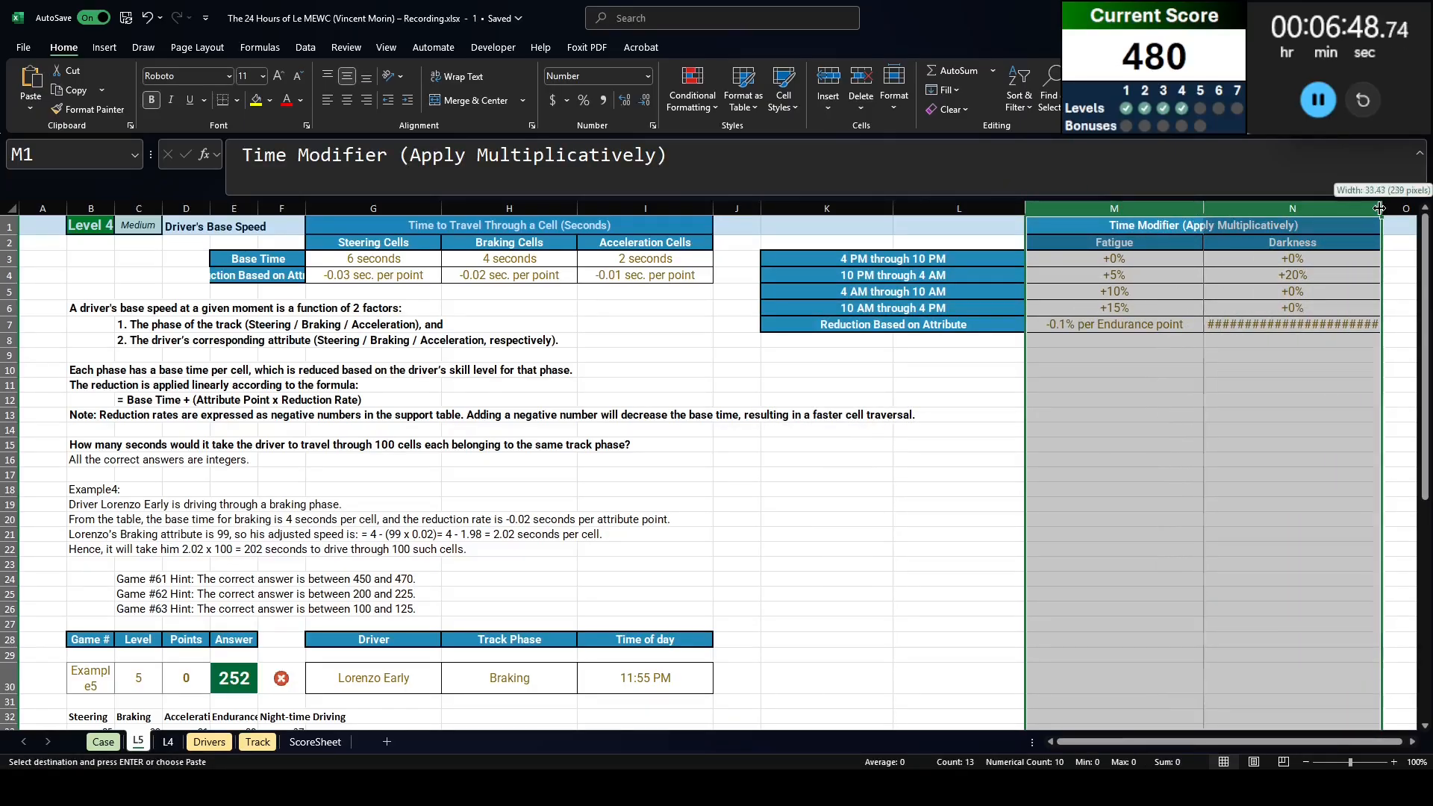
drag(1383, 210, 1391, 209)
click(949, 238)
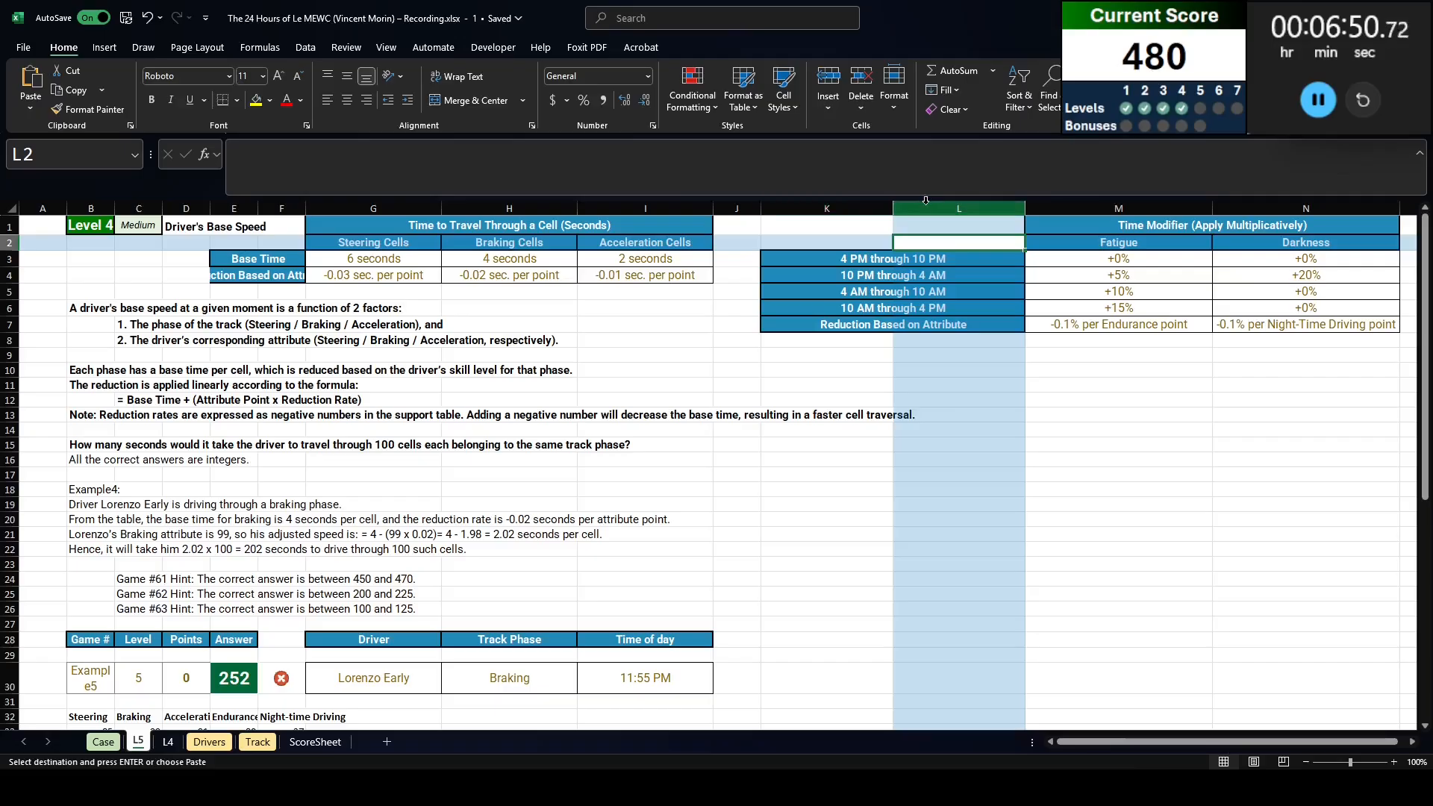
drag(959, 208, 851, 208)
click(809, 385)
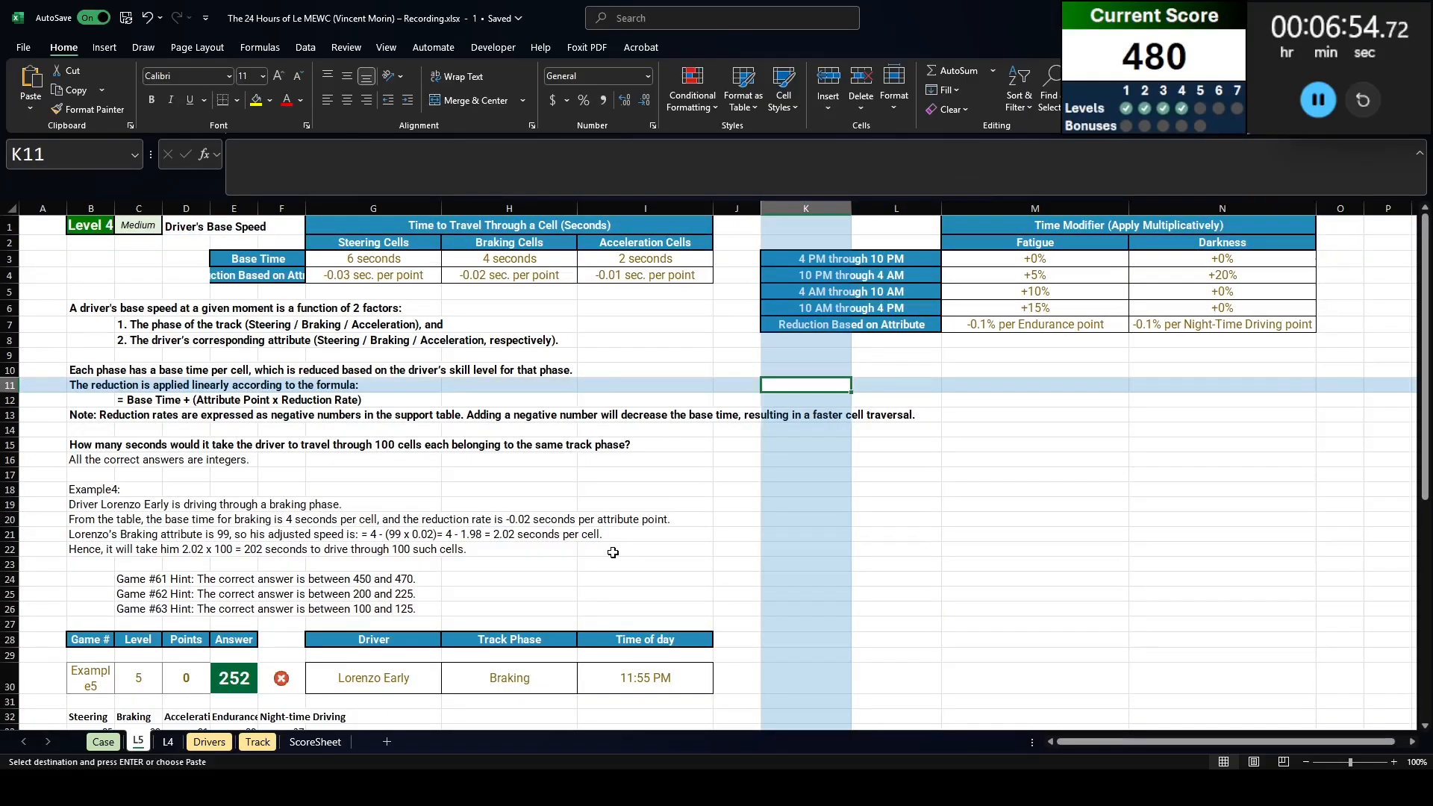
Step: Copy the Example5 explanation B223:B230 from the Case sheet to K18 on the L5 sheet
scroll(625, 544, down, 5)
scroll(234, 641, up, 3)
click(103, 742)
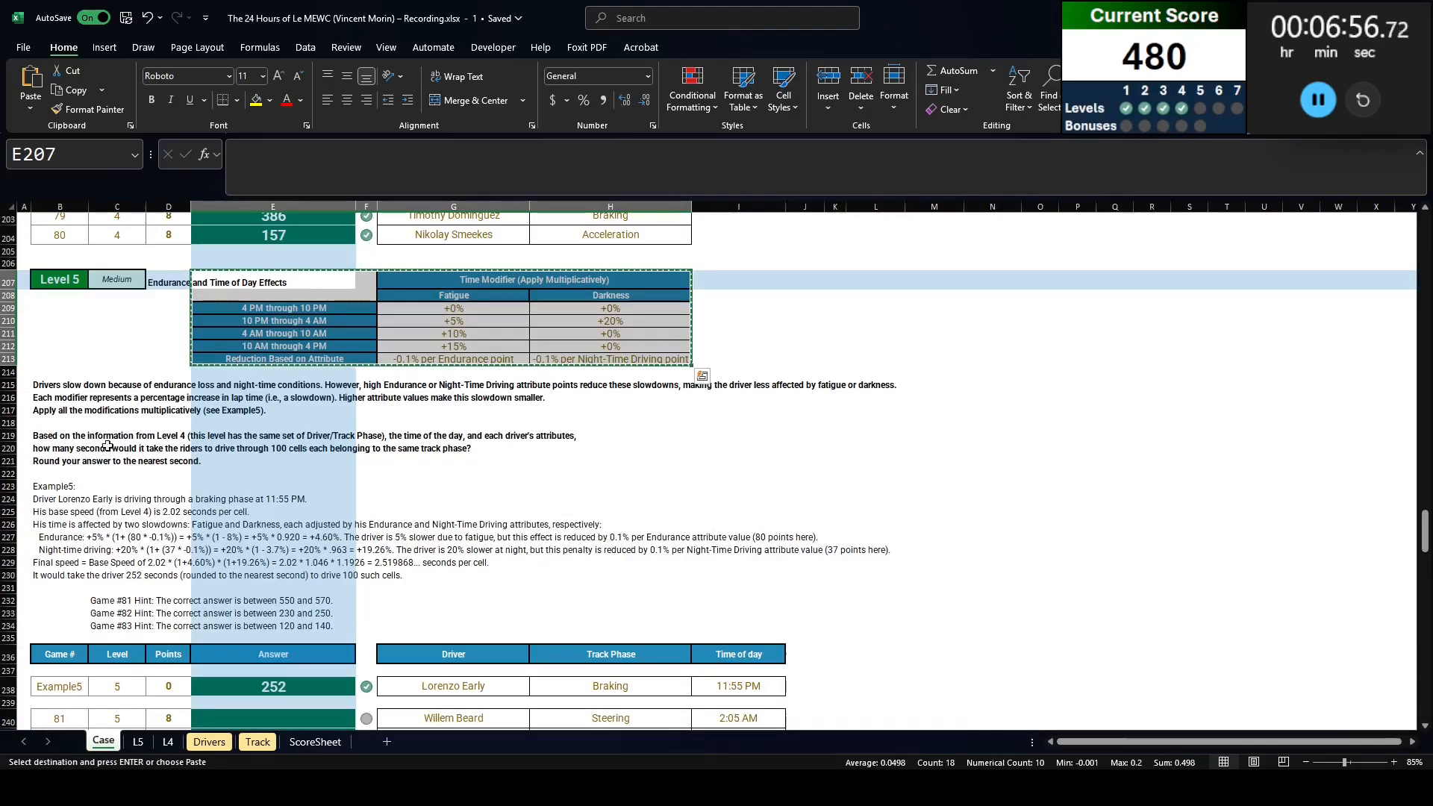
drag(56, 487, 64, 579)
key(ctrl+c)
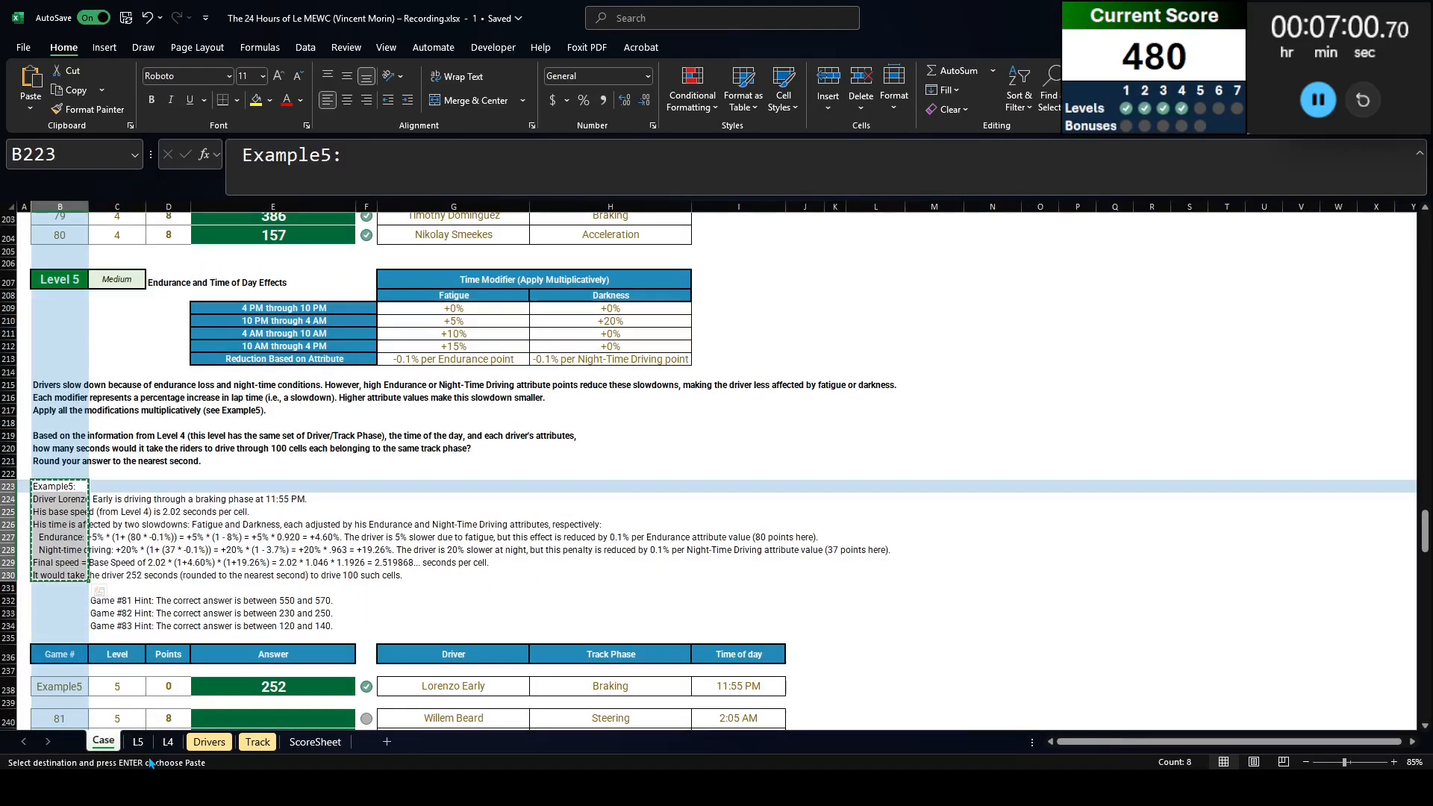
click(137, 742)
click(798, 401)
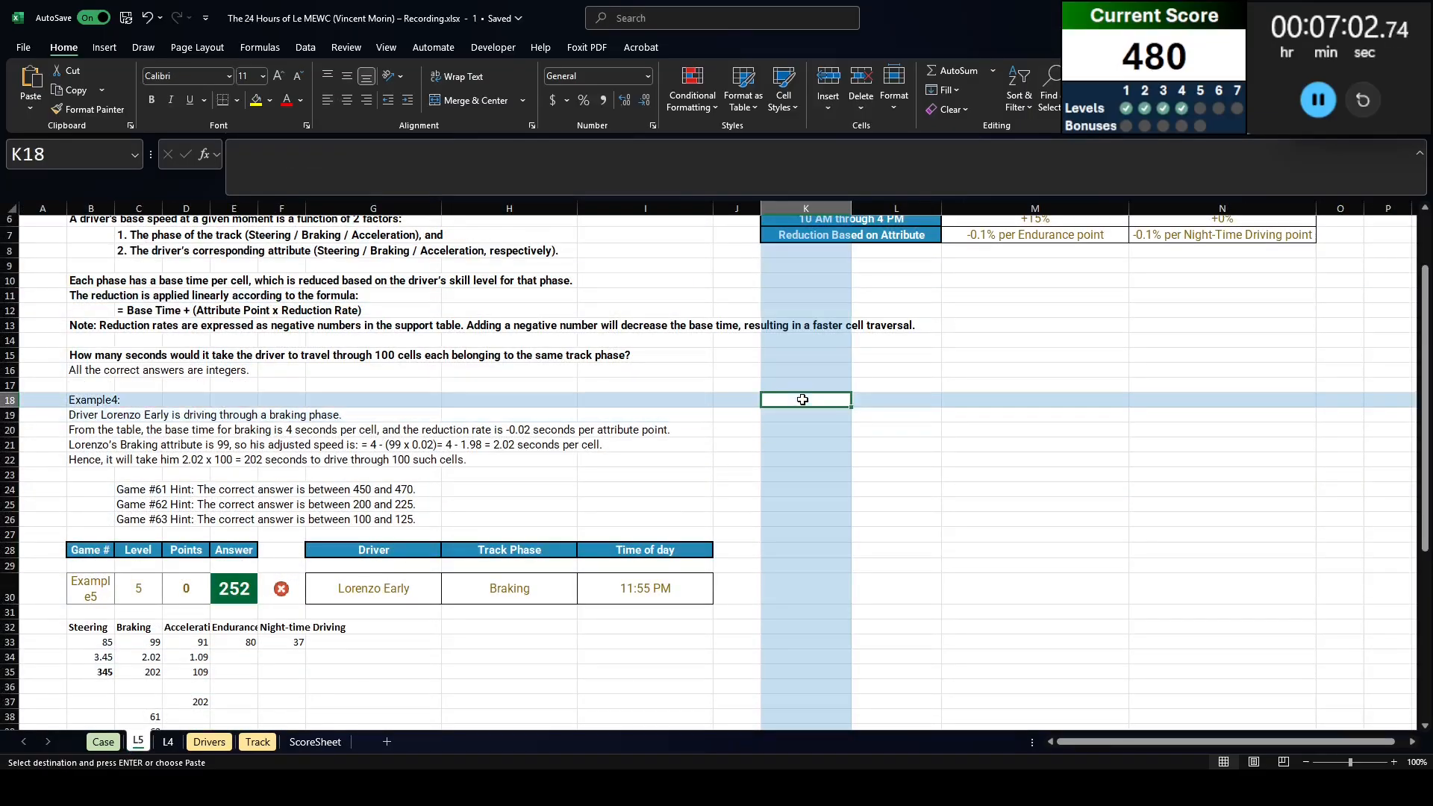
key(ctrl+v)
click(1017, 489)
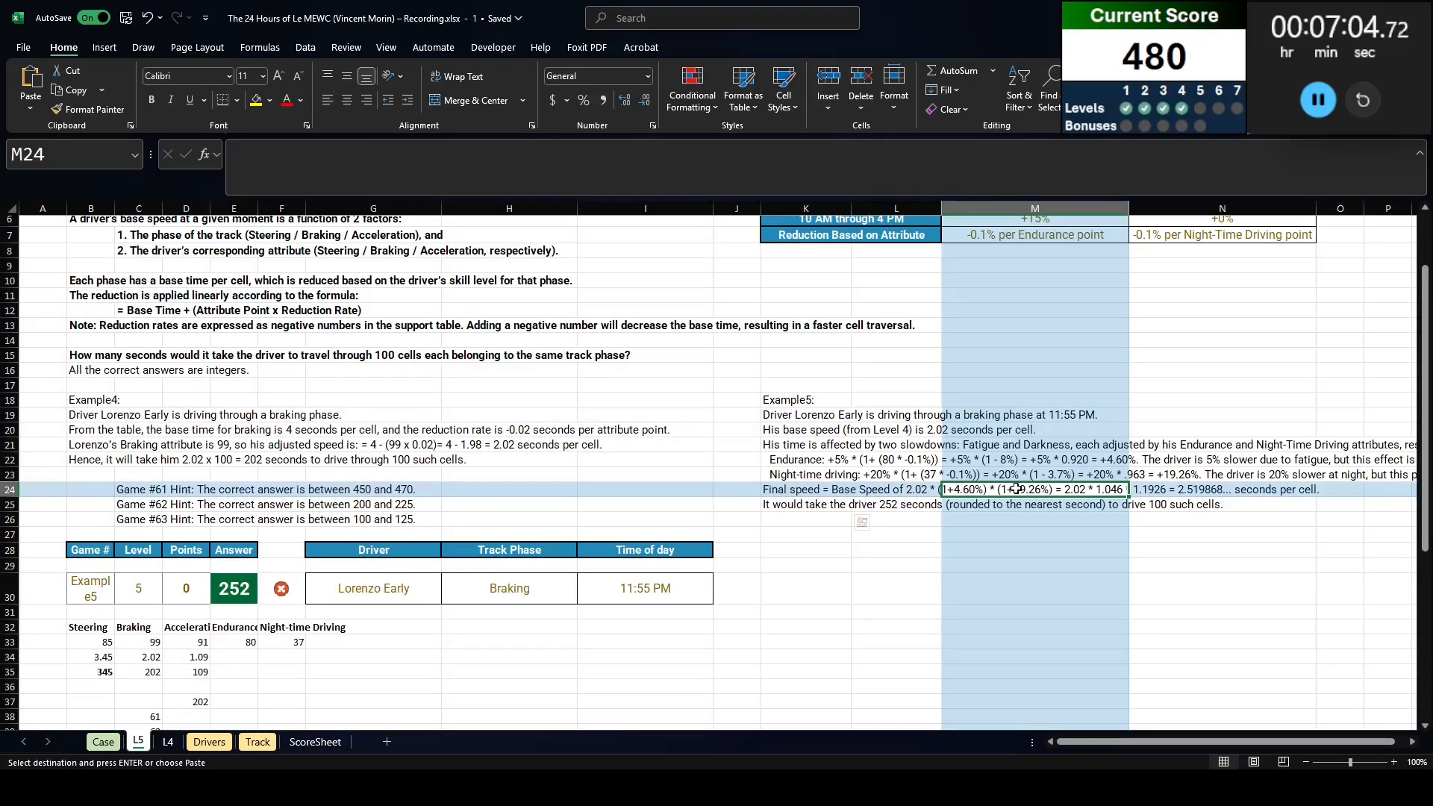
Step: Examine the example row, the driver attributes in row 33 and the endurance calculation in the Example5 text on L5
scroll(1017, 489, up, 2)
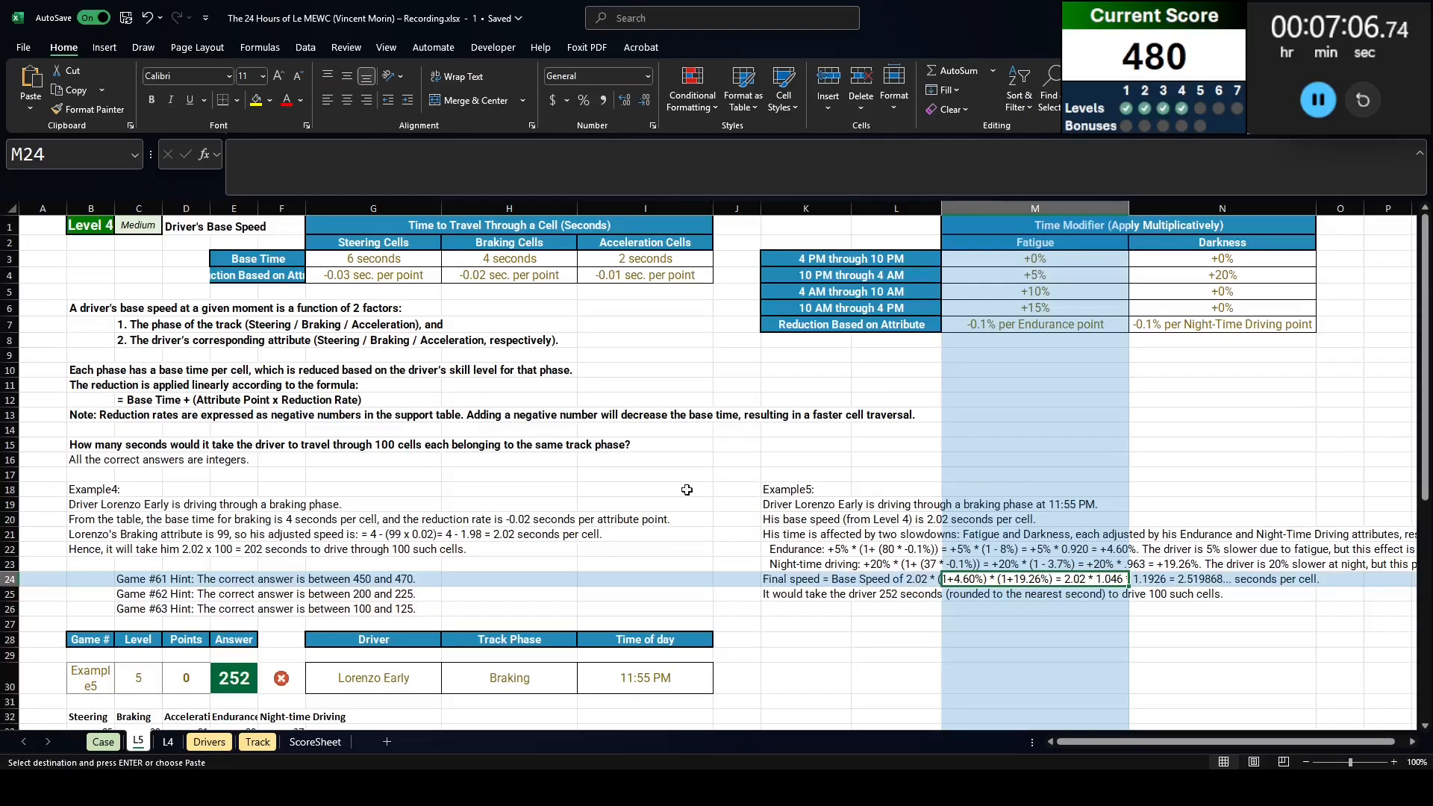
scroll(1017, 489, down, 2)
click(646, 588)
click(366, 596)
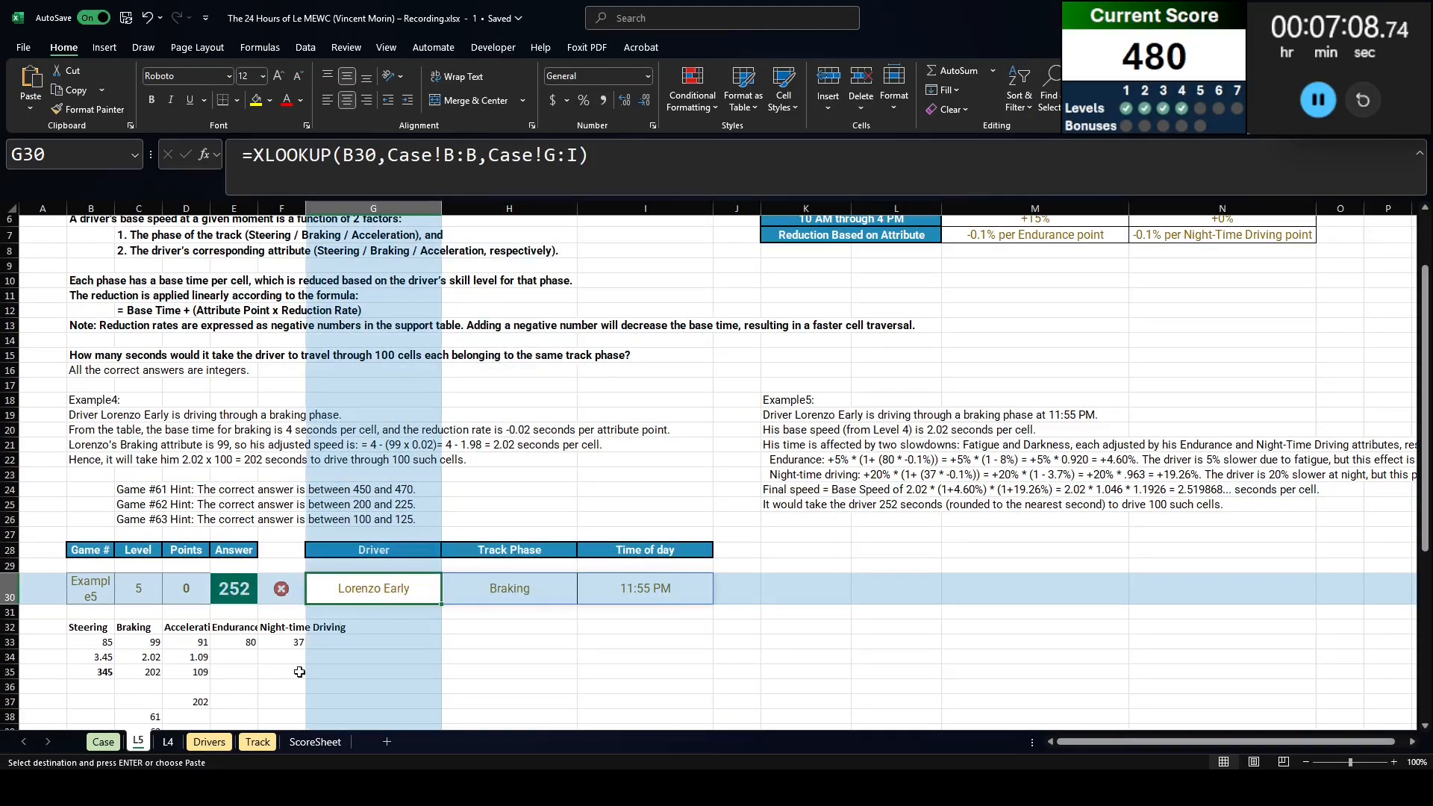
click(236, 642)
click(283, 643)
scroll(289, 652, up, 2)
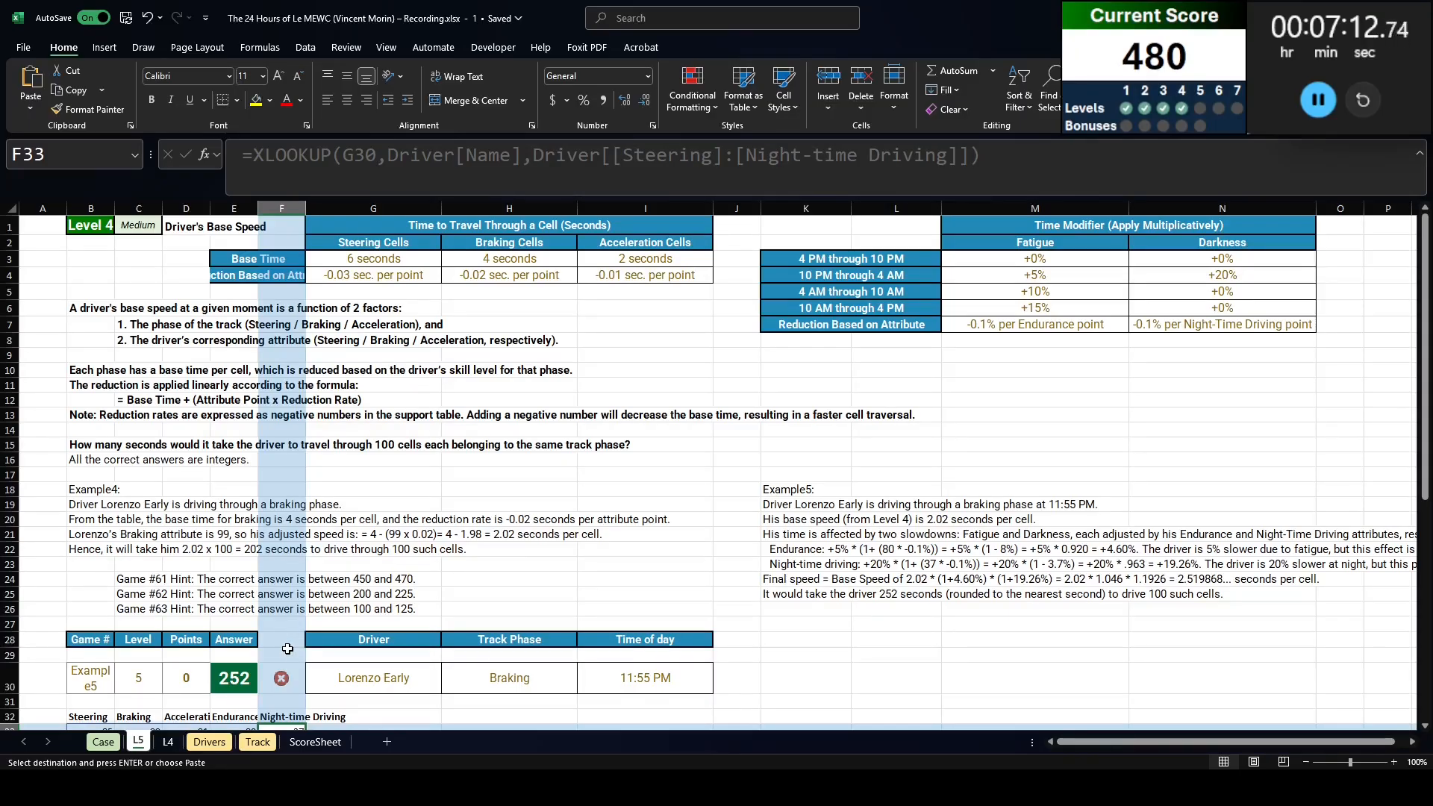
scroll(288, 649, down, 1)
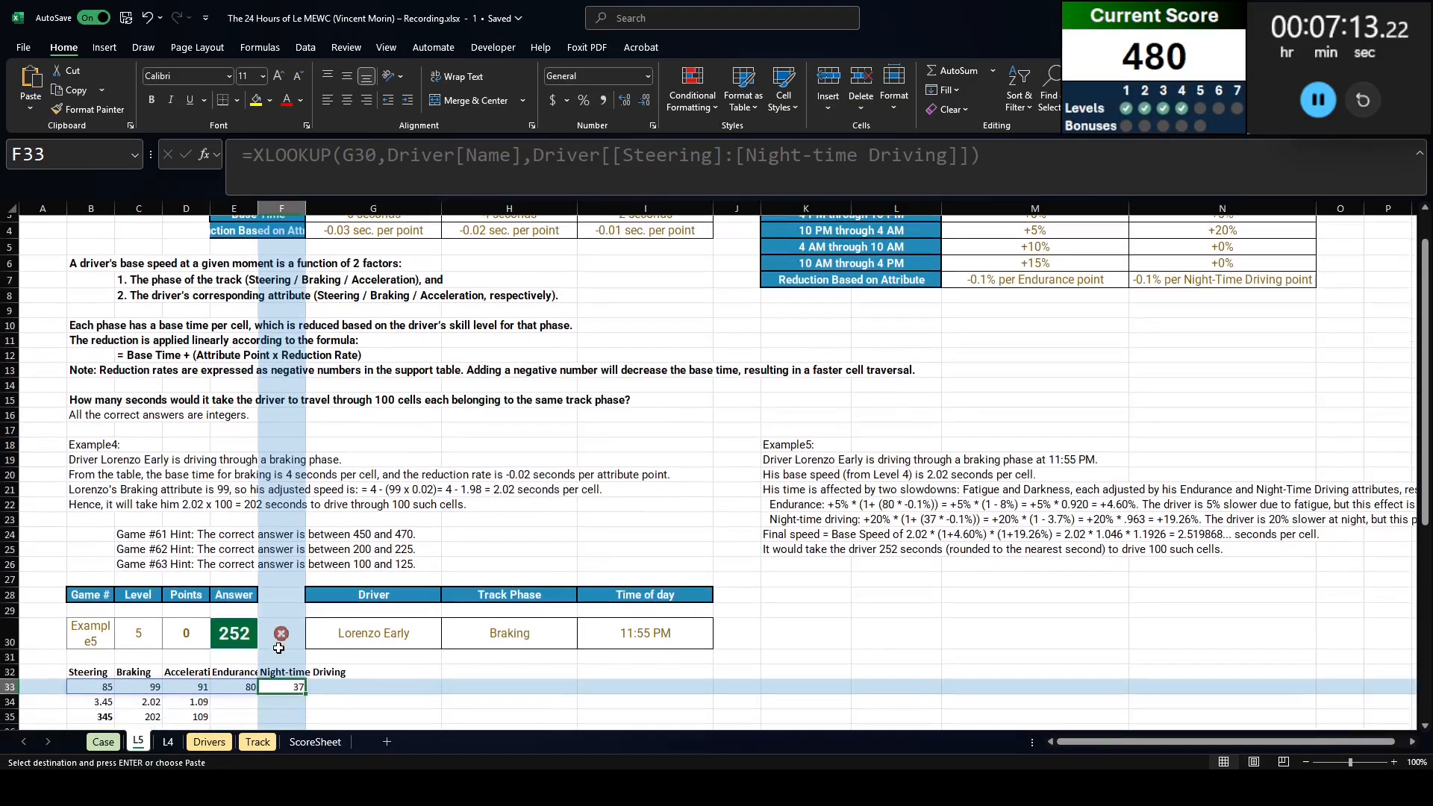
click(234, 704)
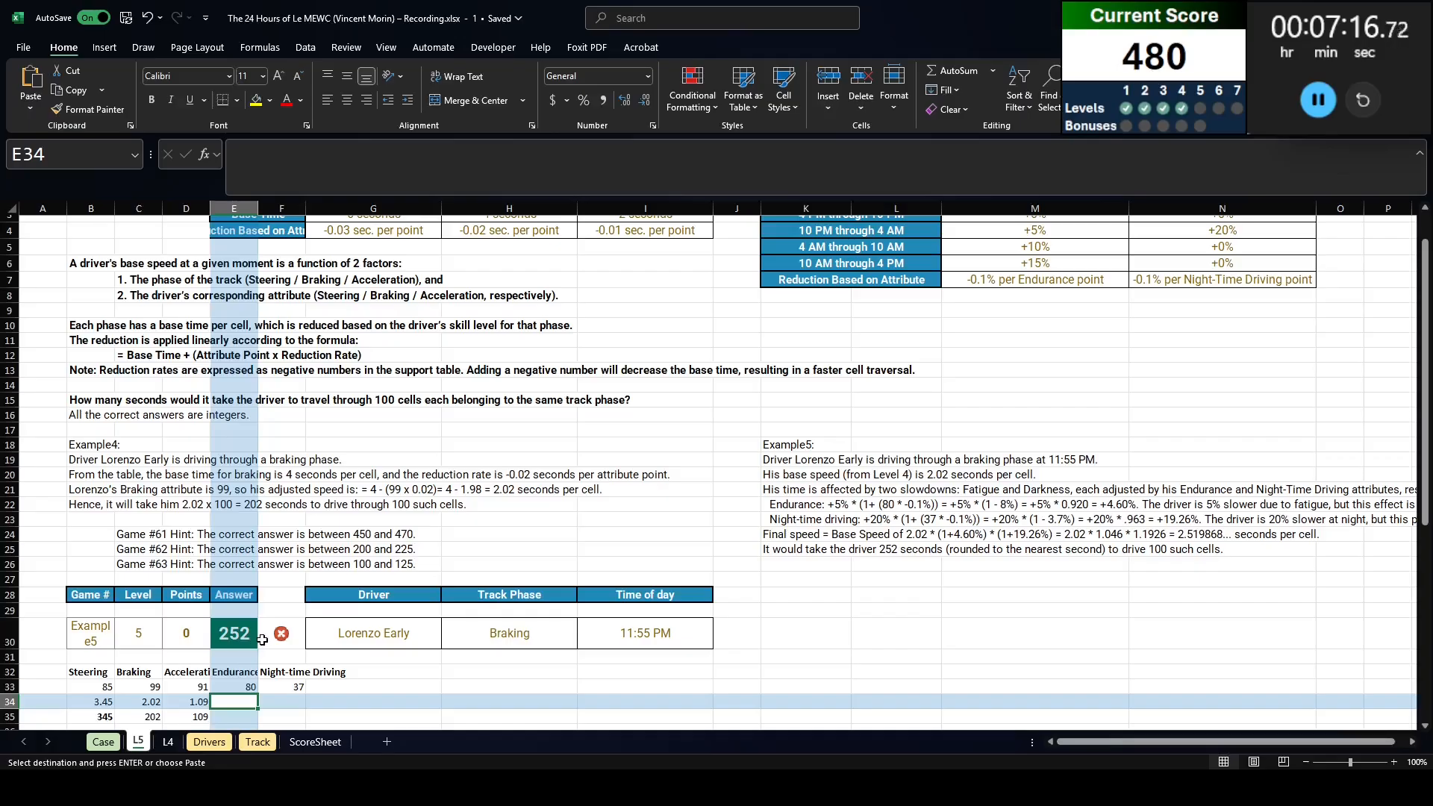
scroll(269, 620, up, 1)
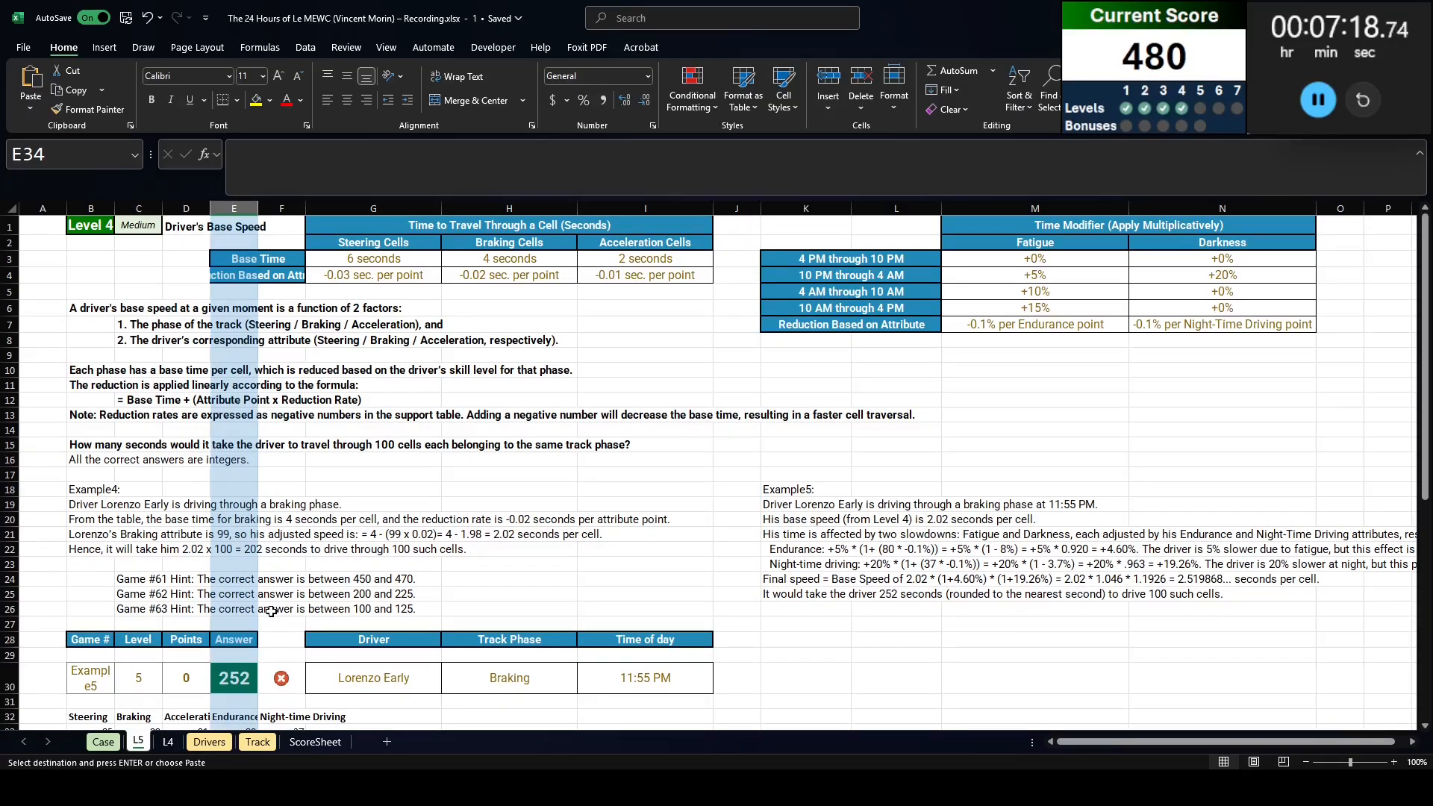
click(825, 550)
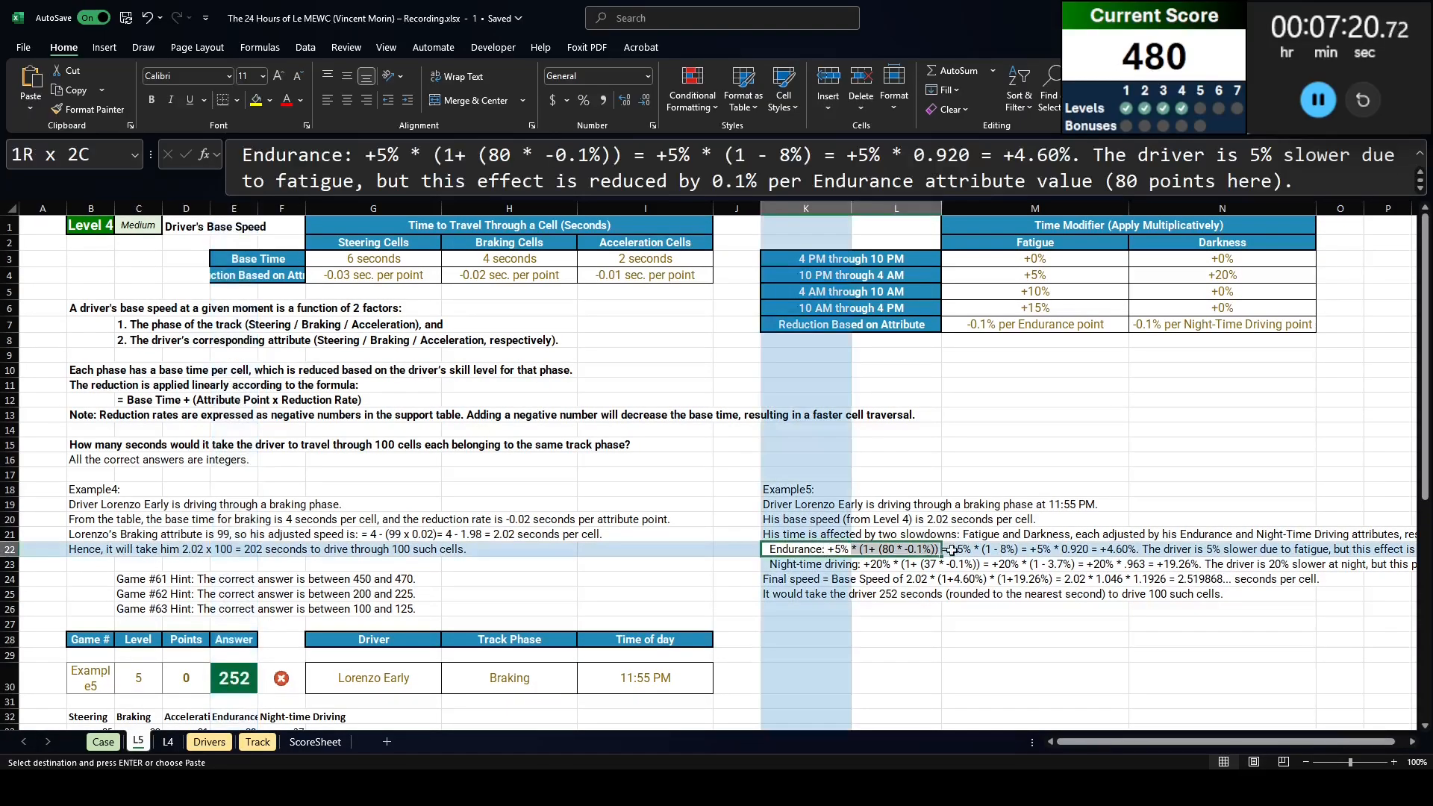
scroll(320, 717, down, 1)
click(250, 700)
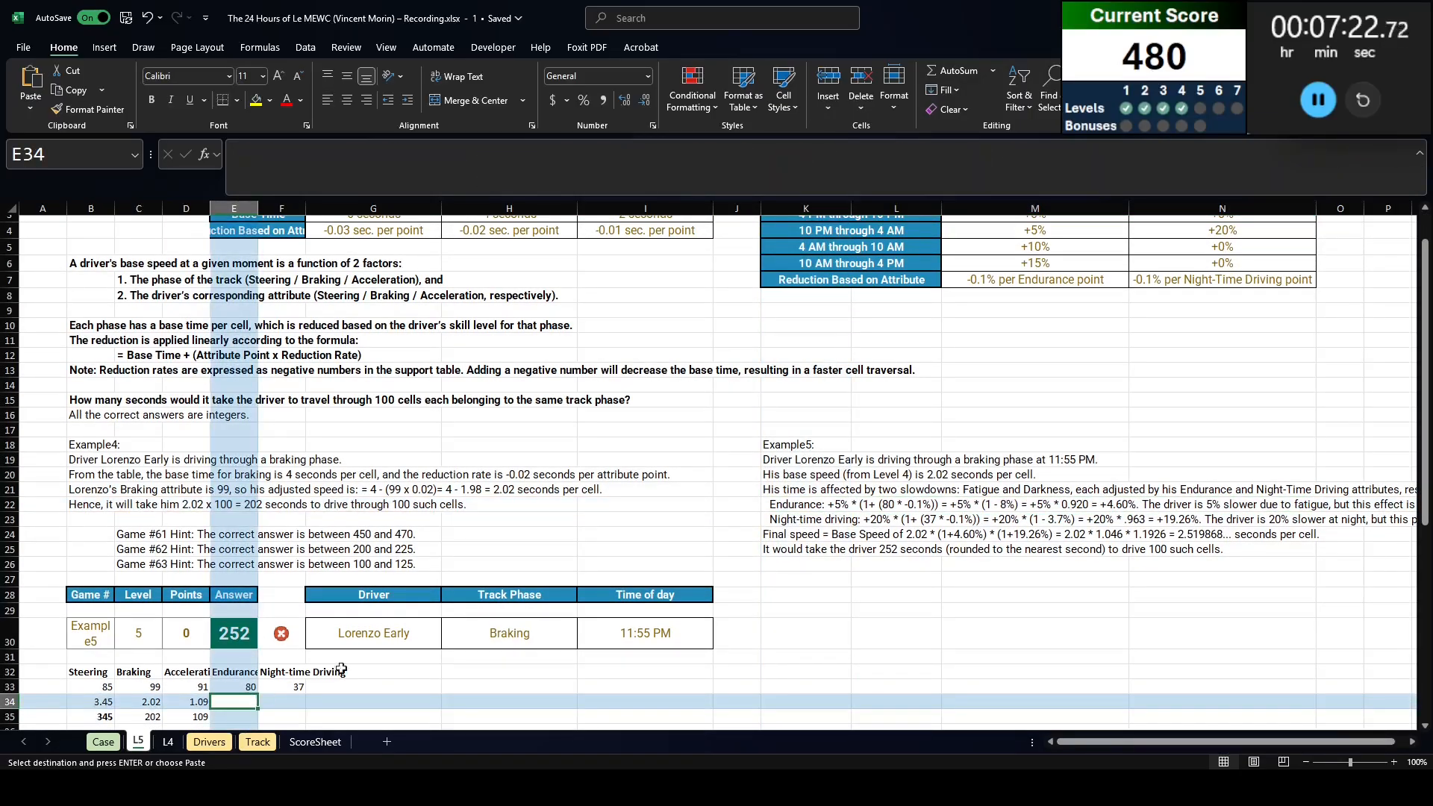
text(=)
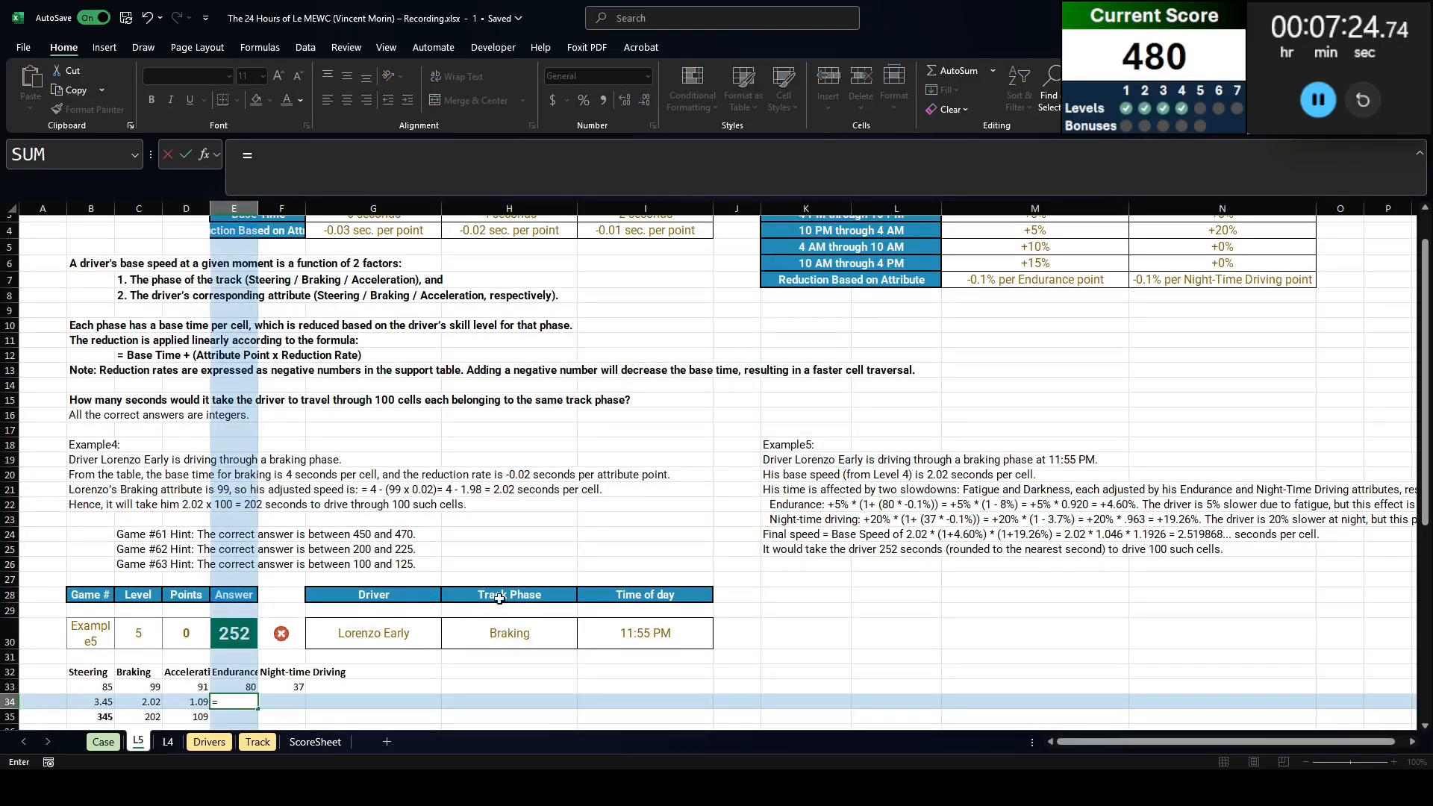
scroll(547, 573, up, 1)
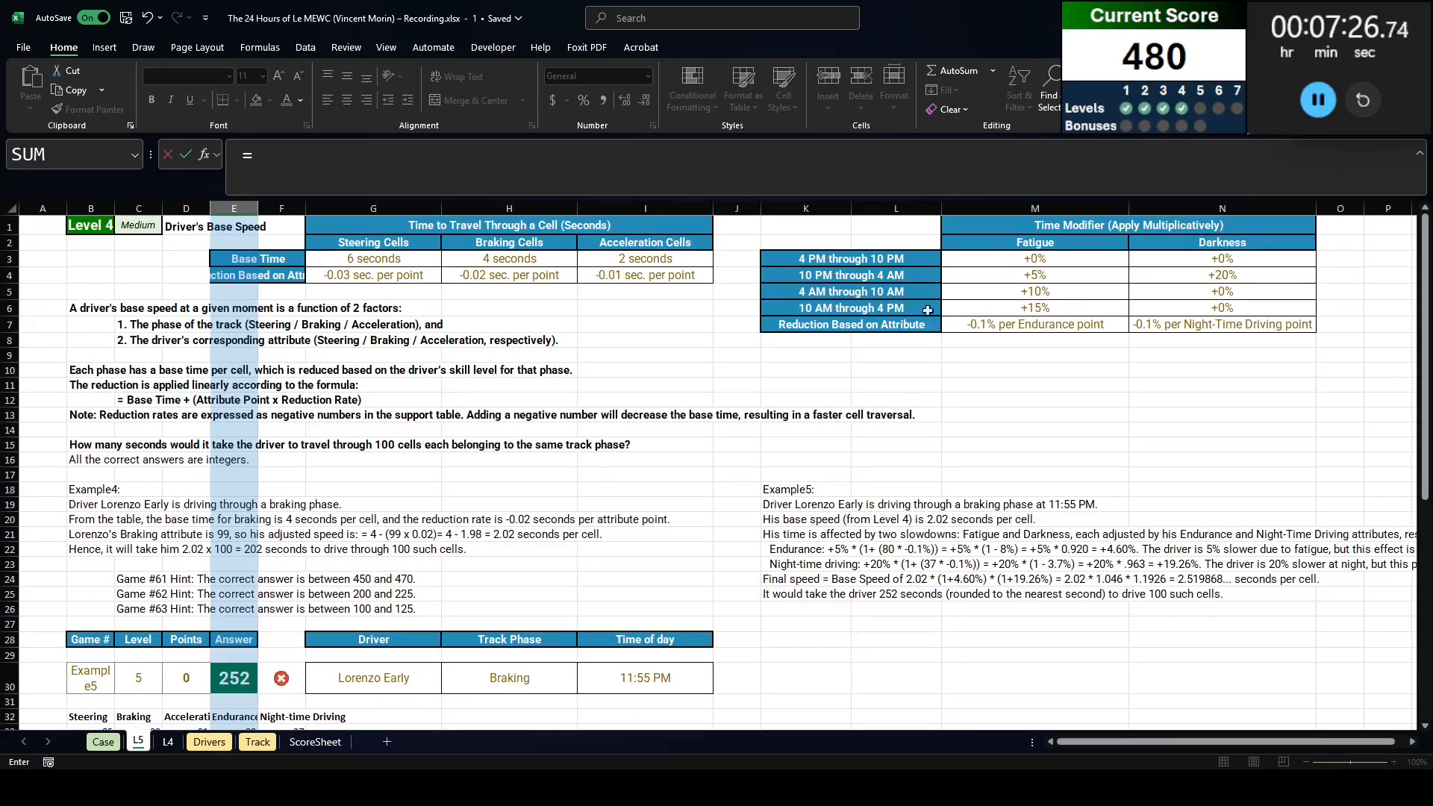
key(Escape)
scroll(749, 373, up, 1)
click(749, 263)
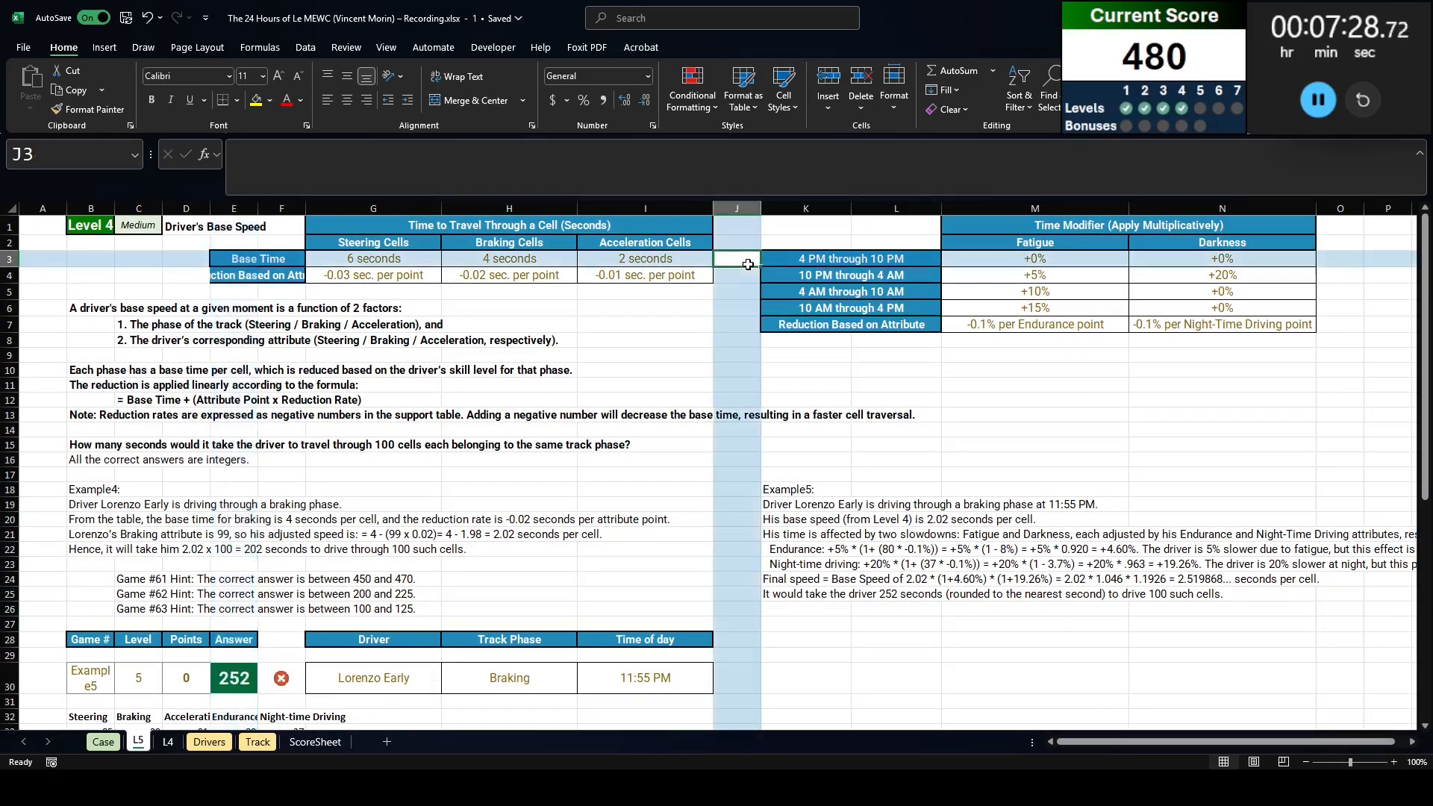
right_click(752, 209)
click(821, 274)
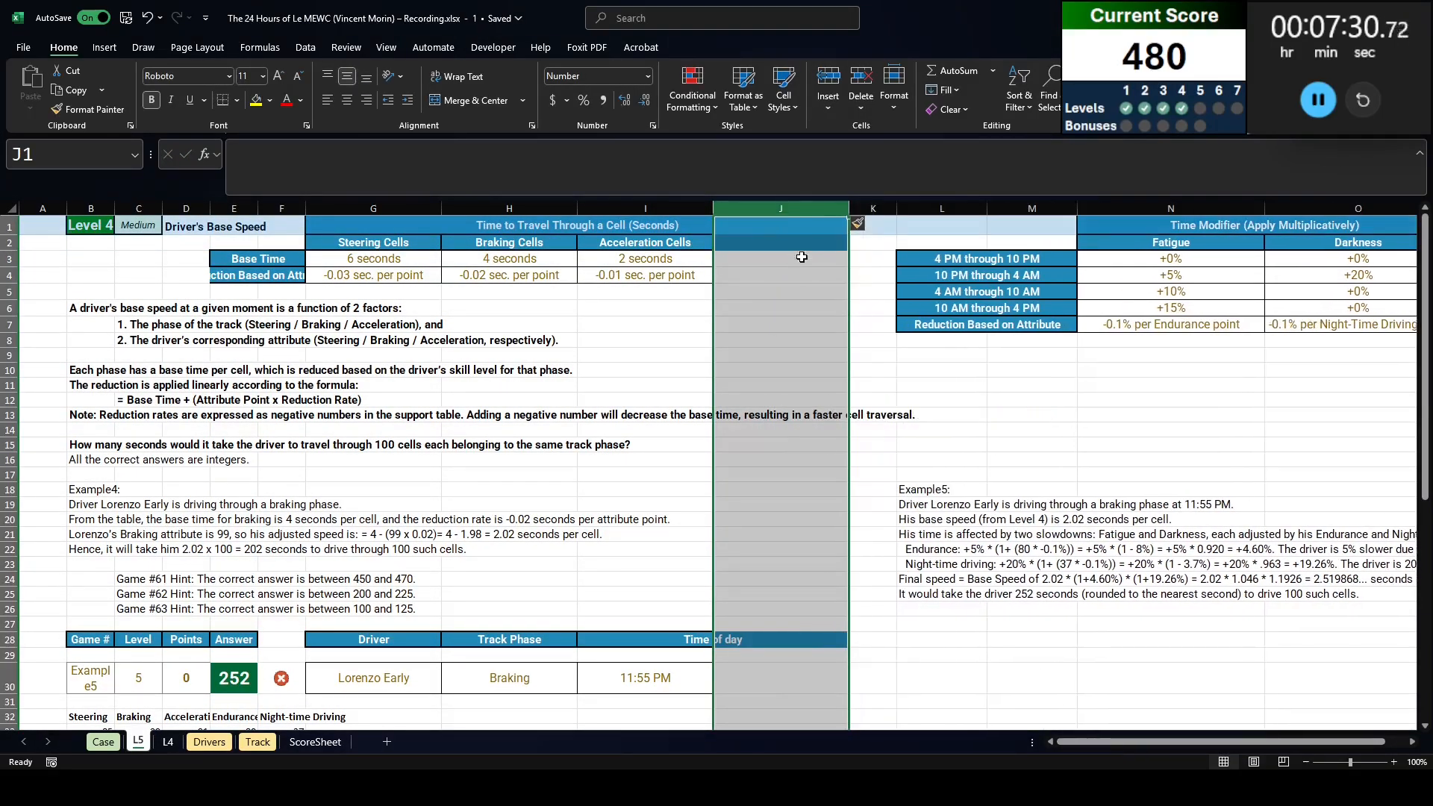
key(ctrl+z)
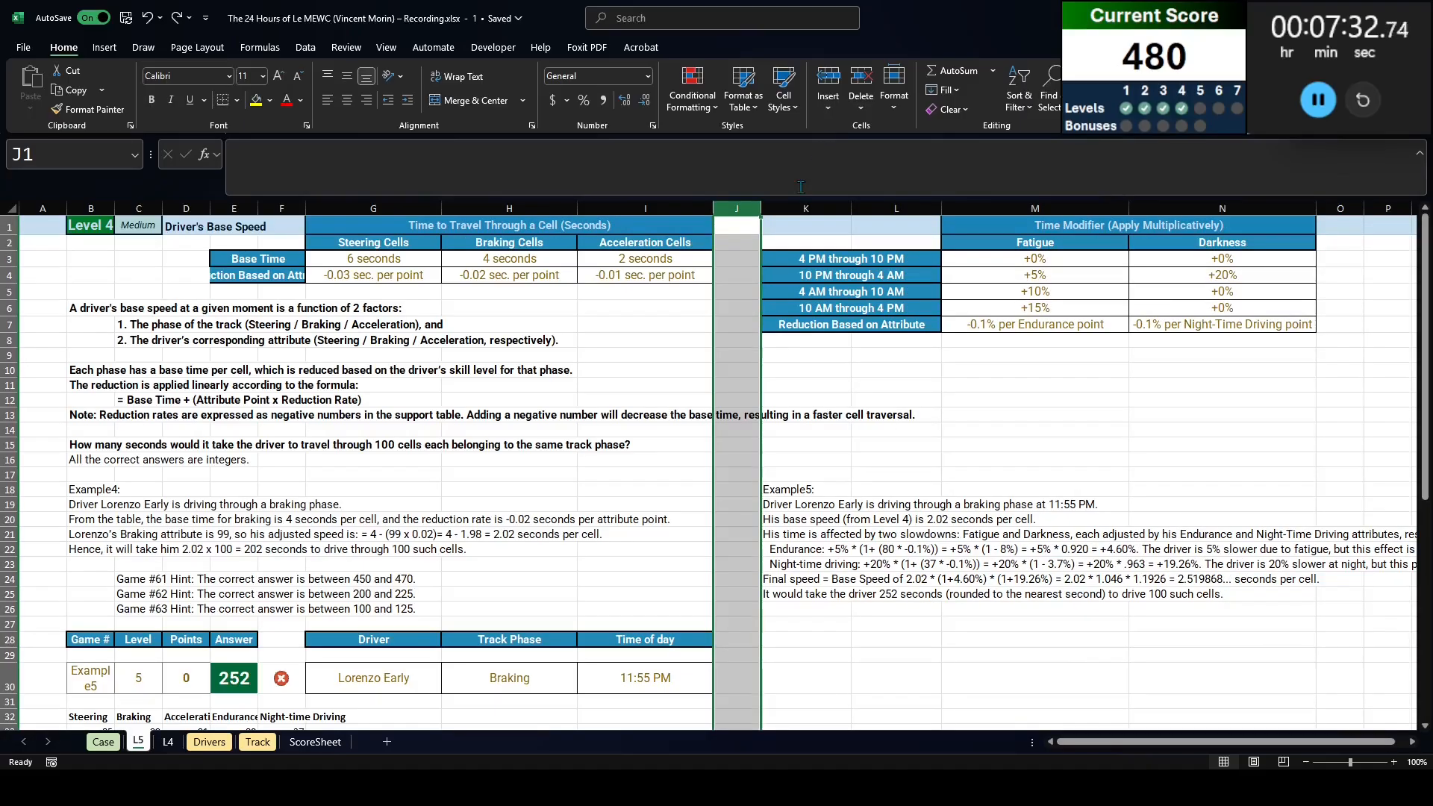
Step: Insert a column before the Time Modifier table and number its four time periods 1 to 4 in K3:K6, using two-decimal number format
right_click(802, 211)
key(i)
click(774, 264)
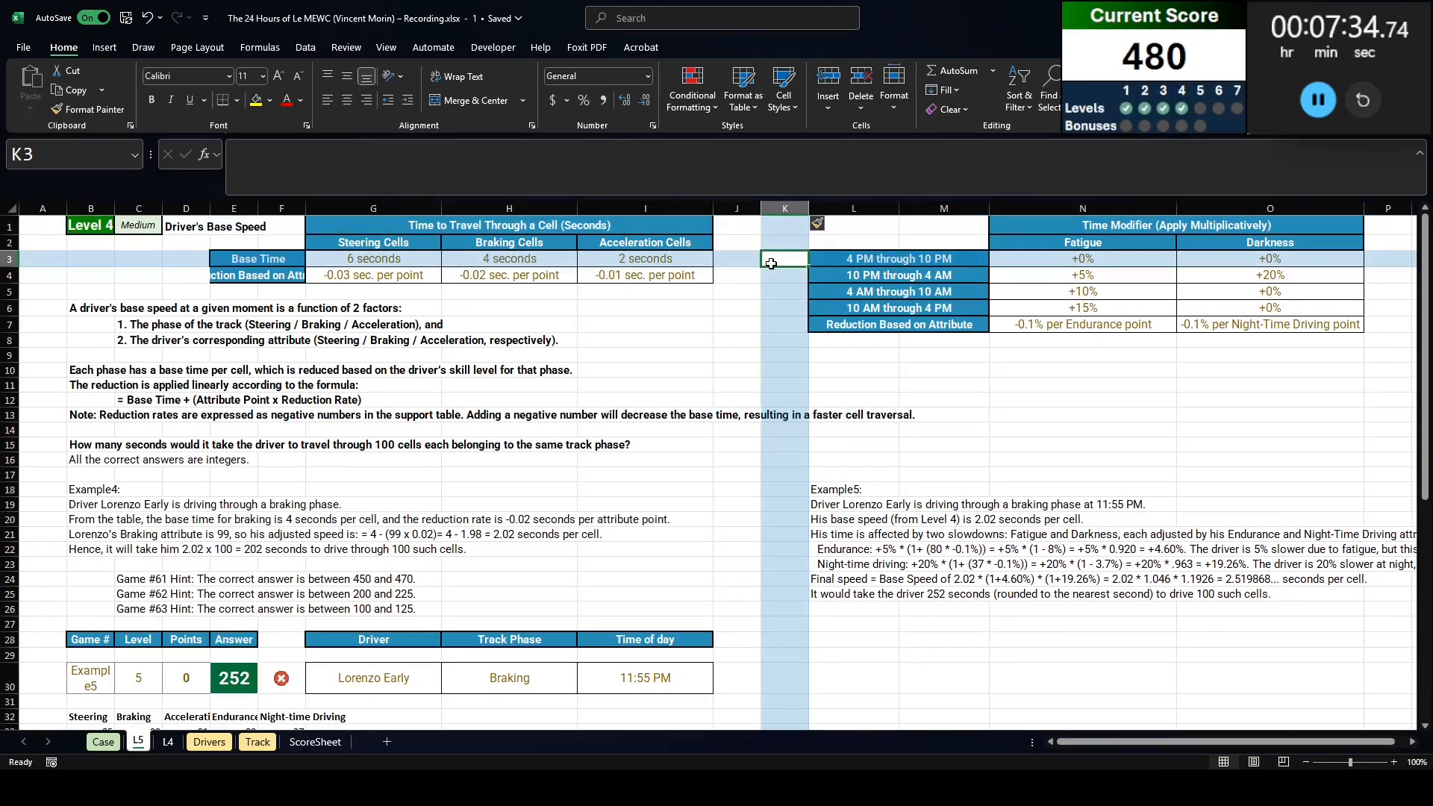
text(1)
key(Return)
text(2)
key(Return)
text(3 4)
key(Return)
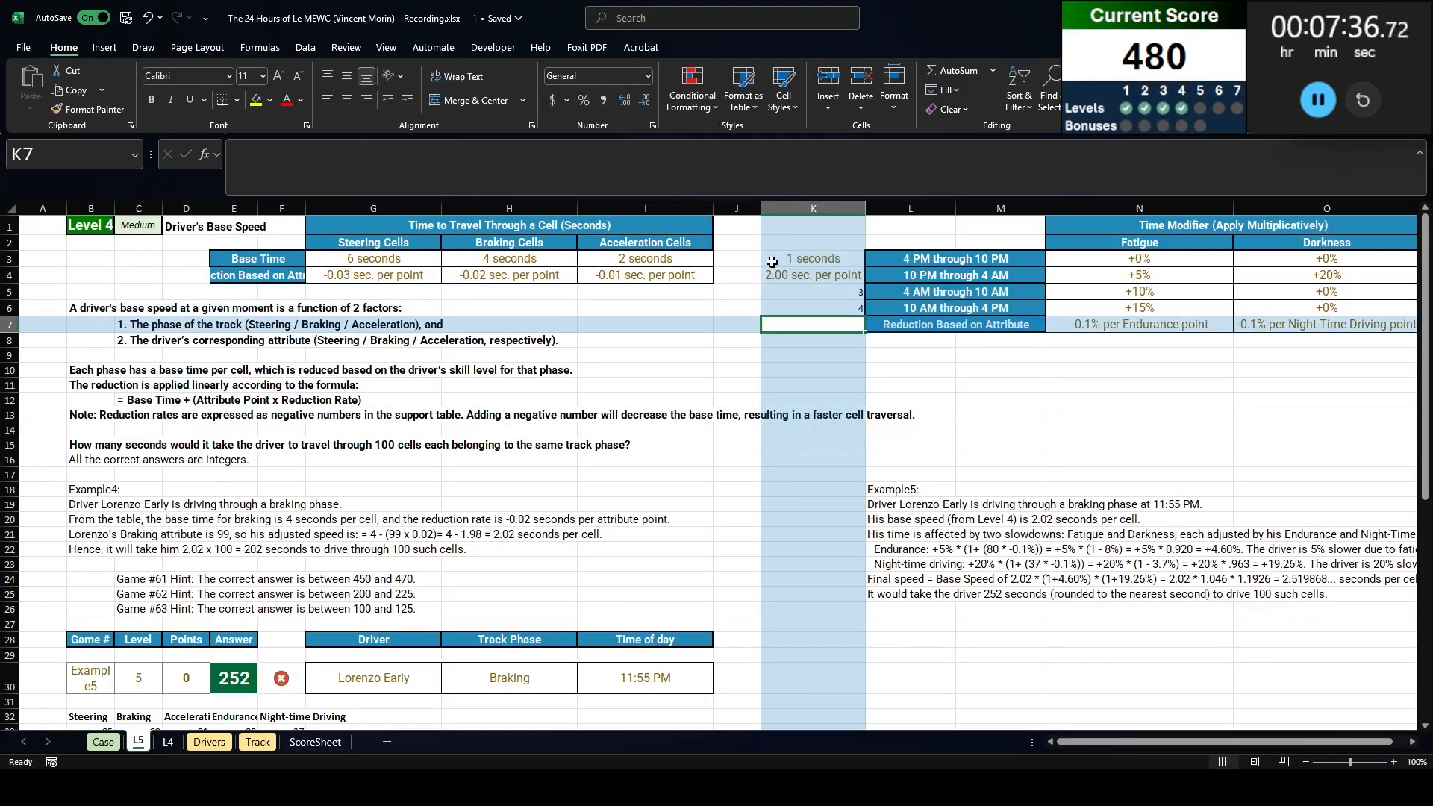
drag(772, 262, 813, 308)
key(ctrl+shift+1)
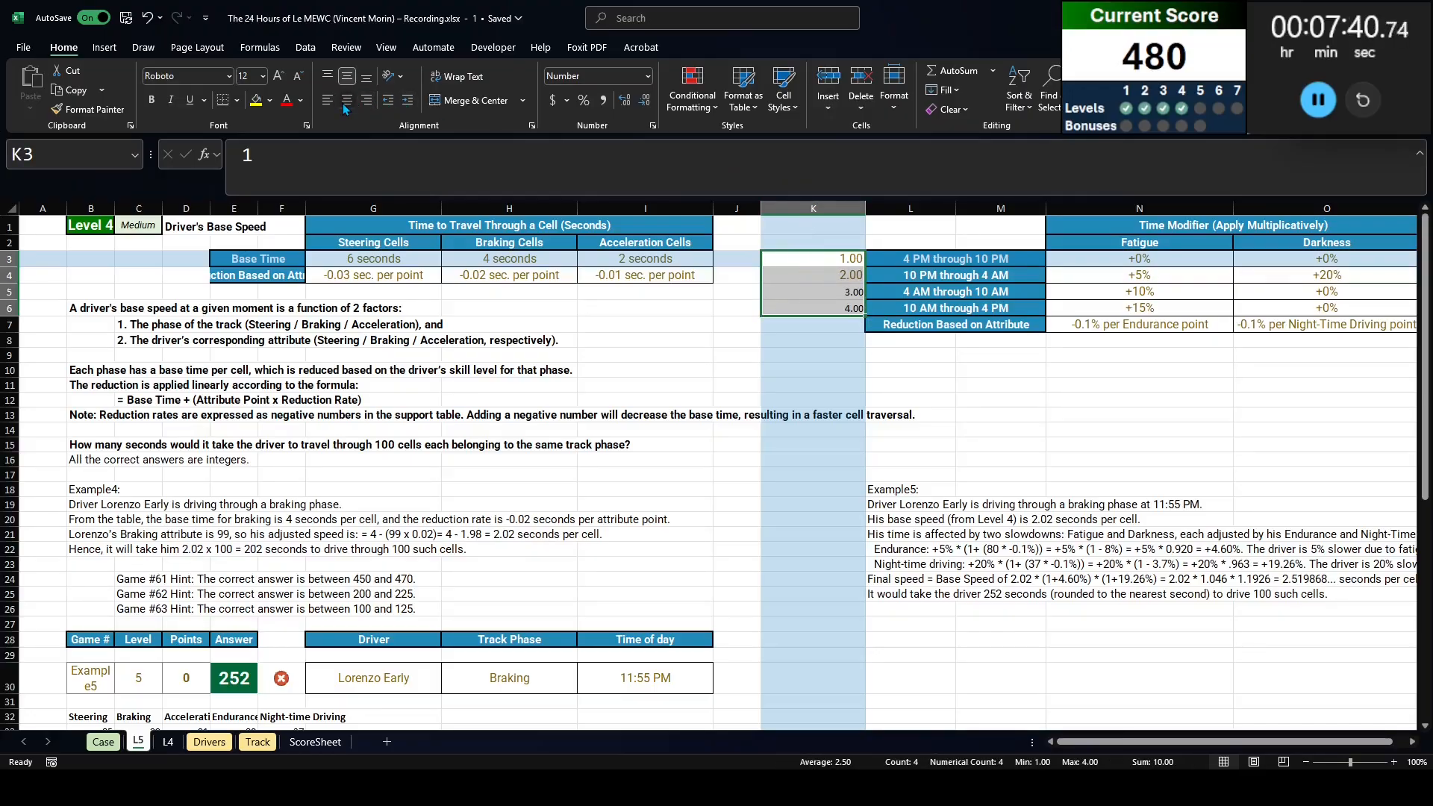
Step: Add the header Time Period in J28 and fit columns J and K to their contents
click(814, 430)
scroll(672, 466, down, 3)
click(747, 542)
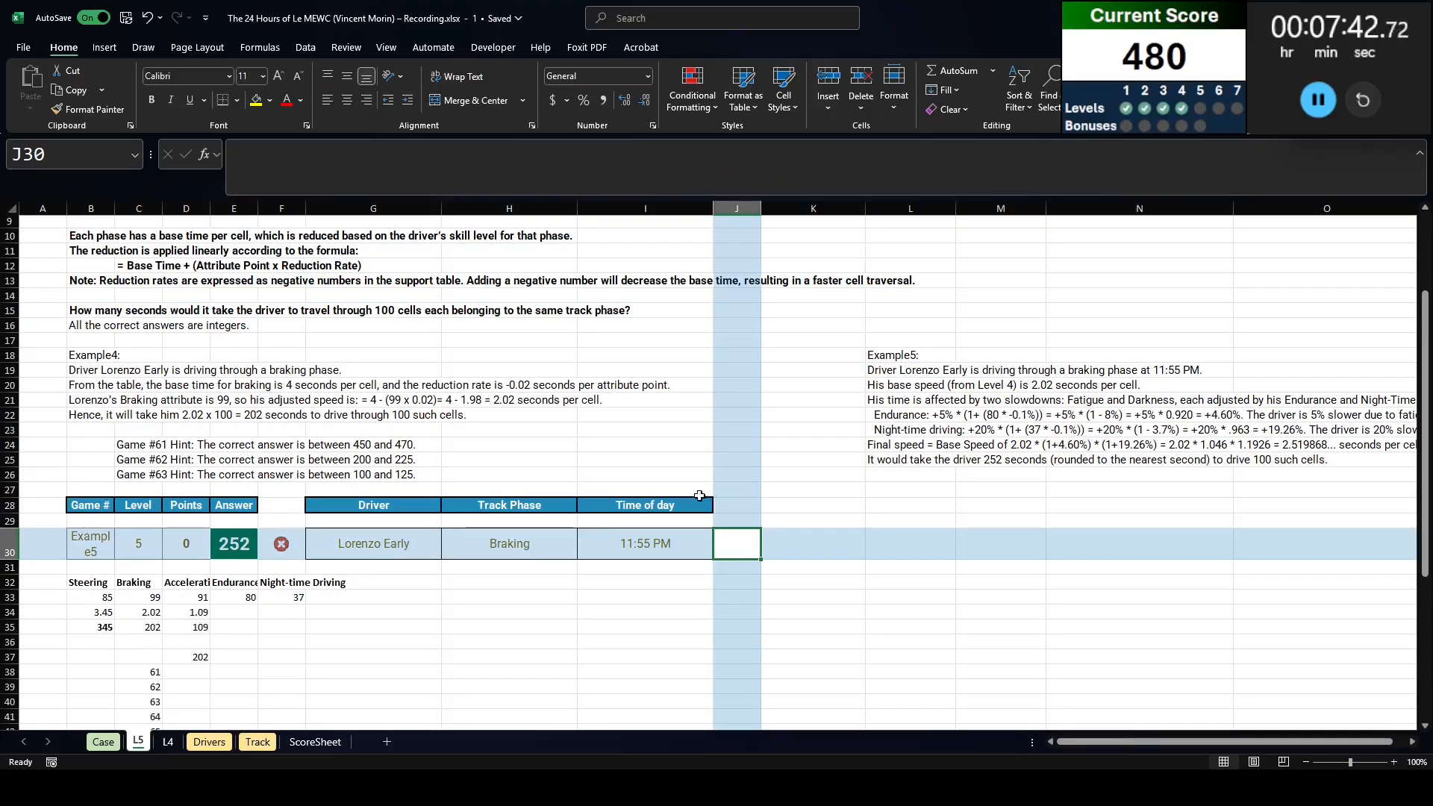
click(728, 505)
text(Time Period)
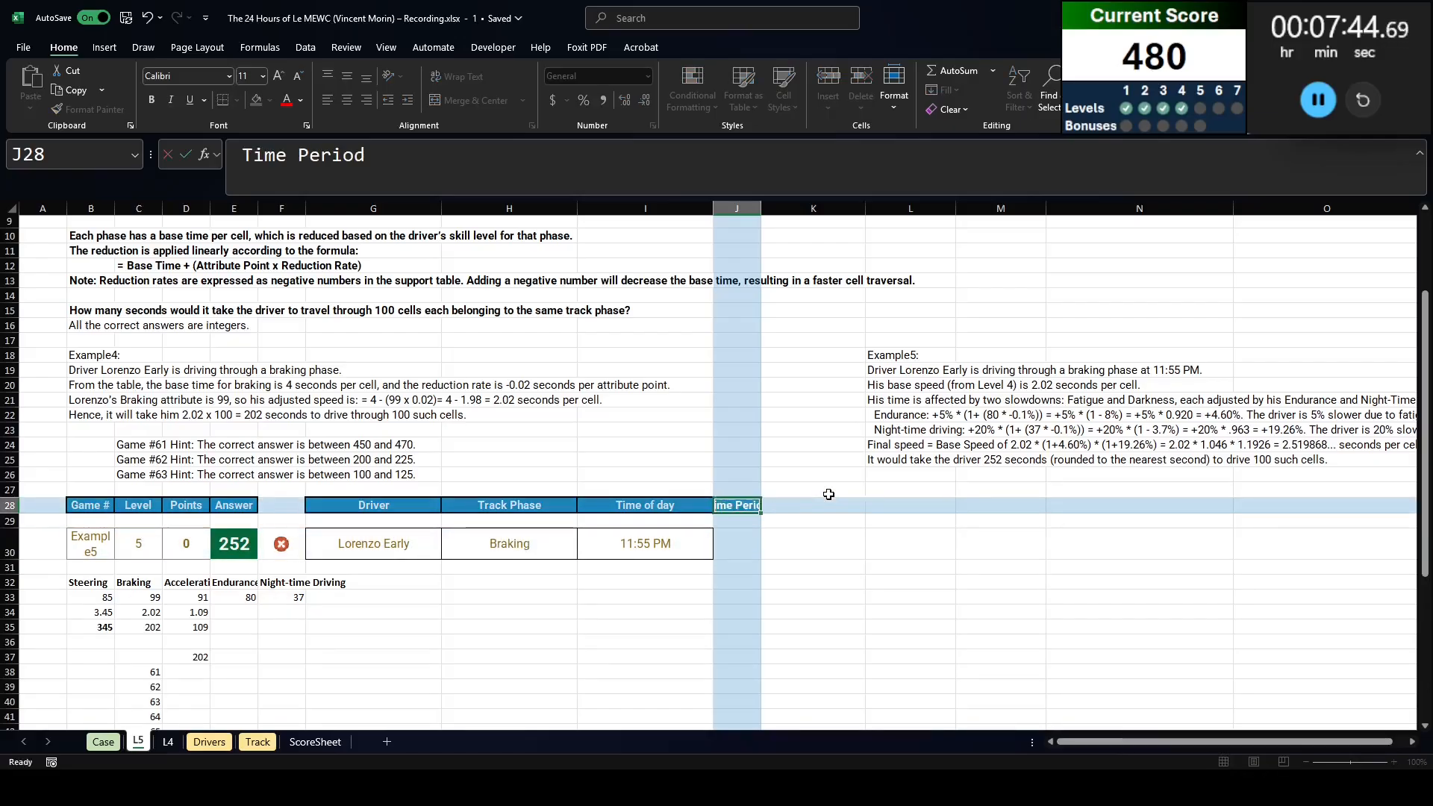
key(Return)
scroll(829, 493, up, 3)
double_click(761, 208)
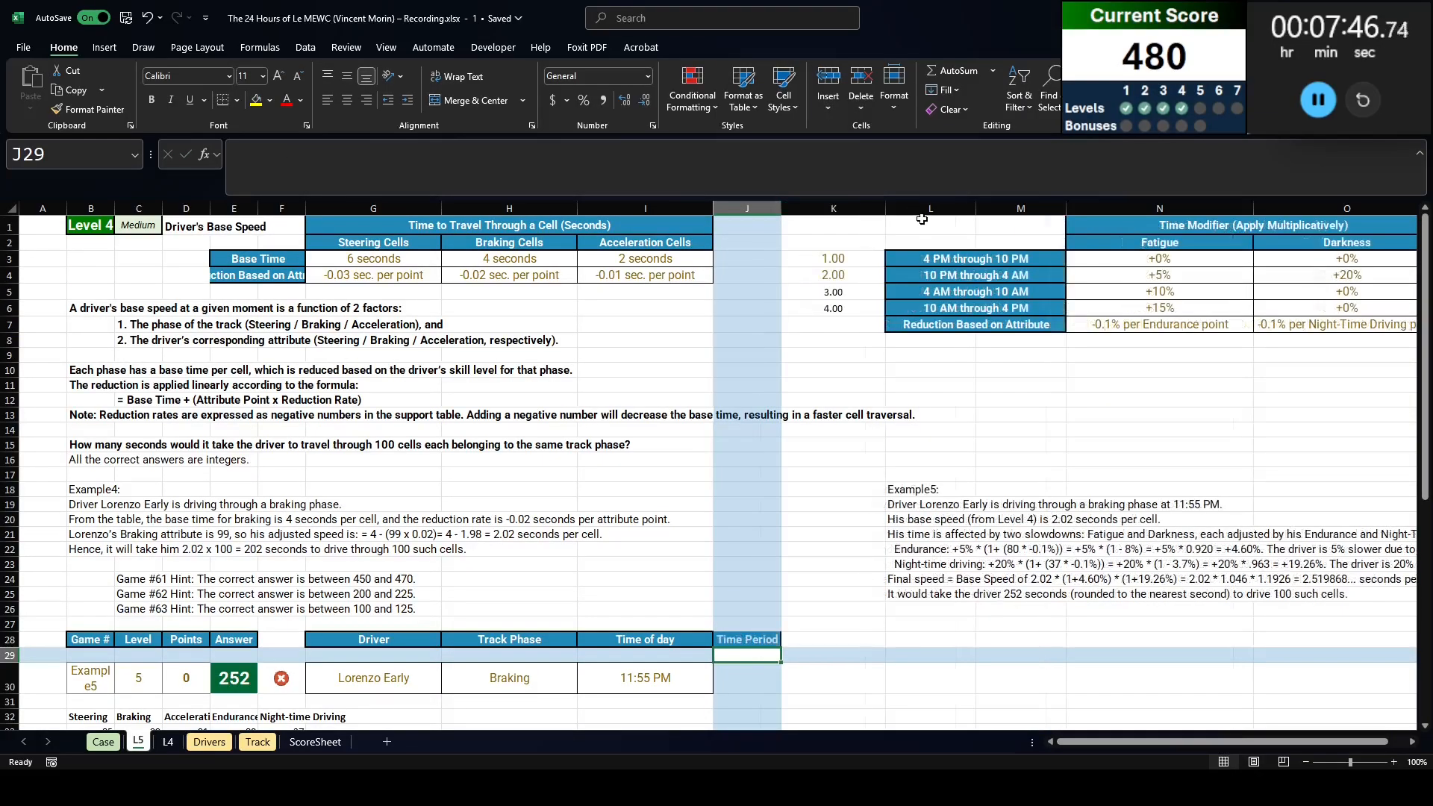
click(893, 208)
double_click(885, 208)
Step: Start a nested IF formula in J30 that returns 1 when I30 is at least 16/24 and below 22/24
click(756, 672)
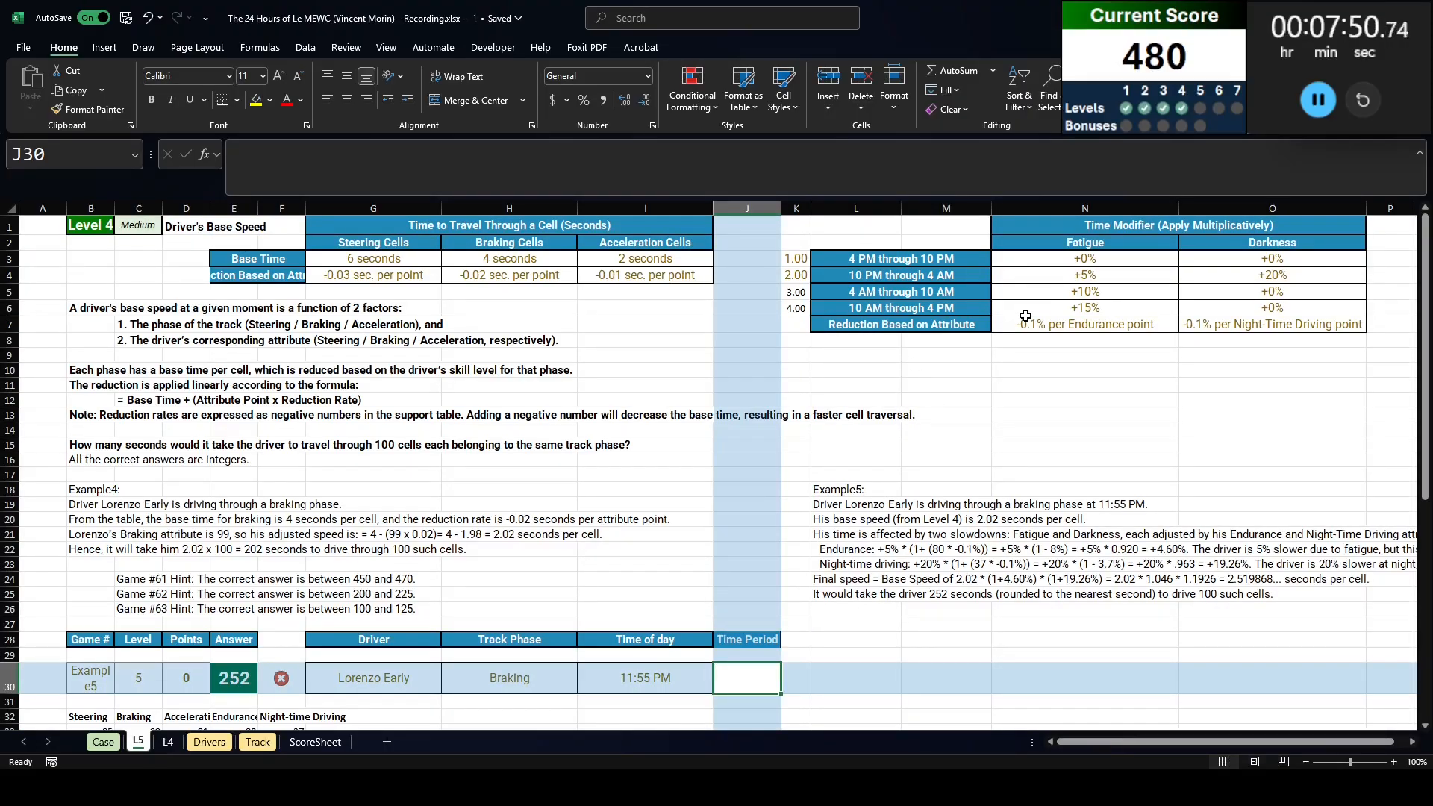
text(=if(and()
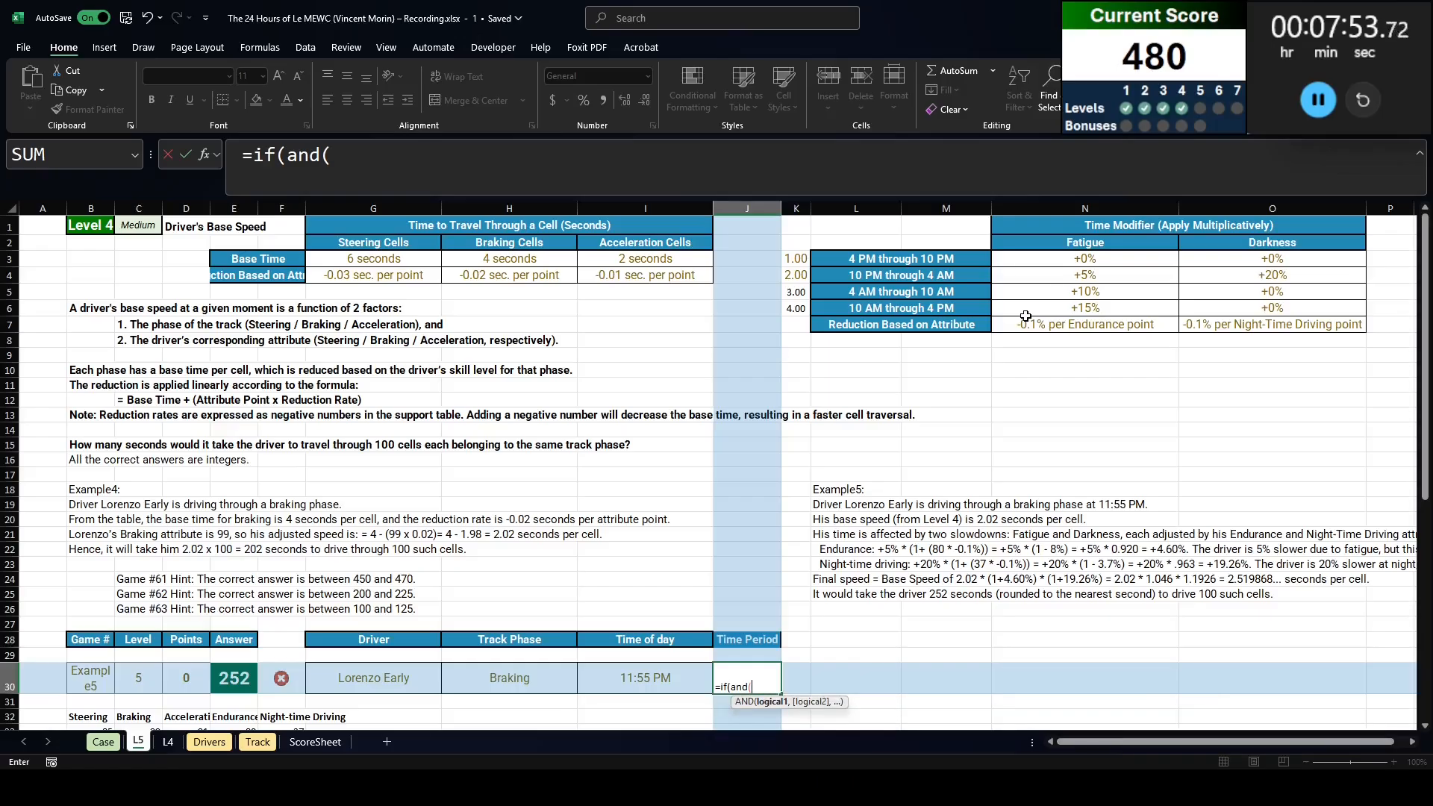
key(Left)
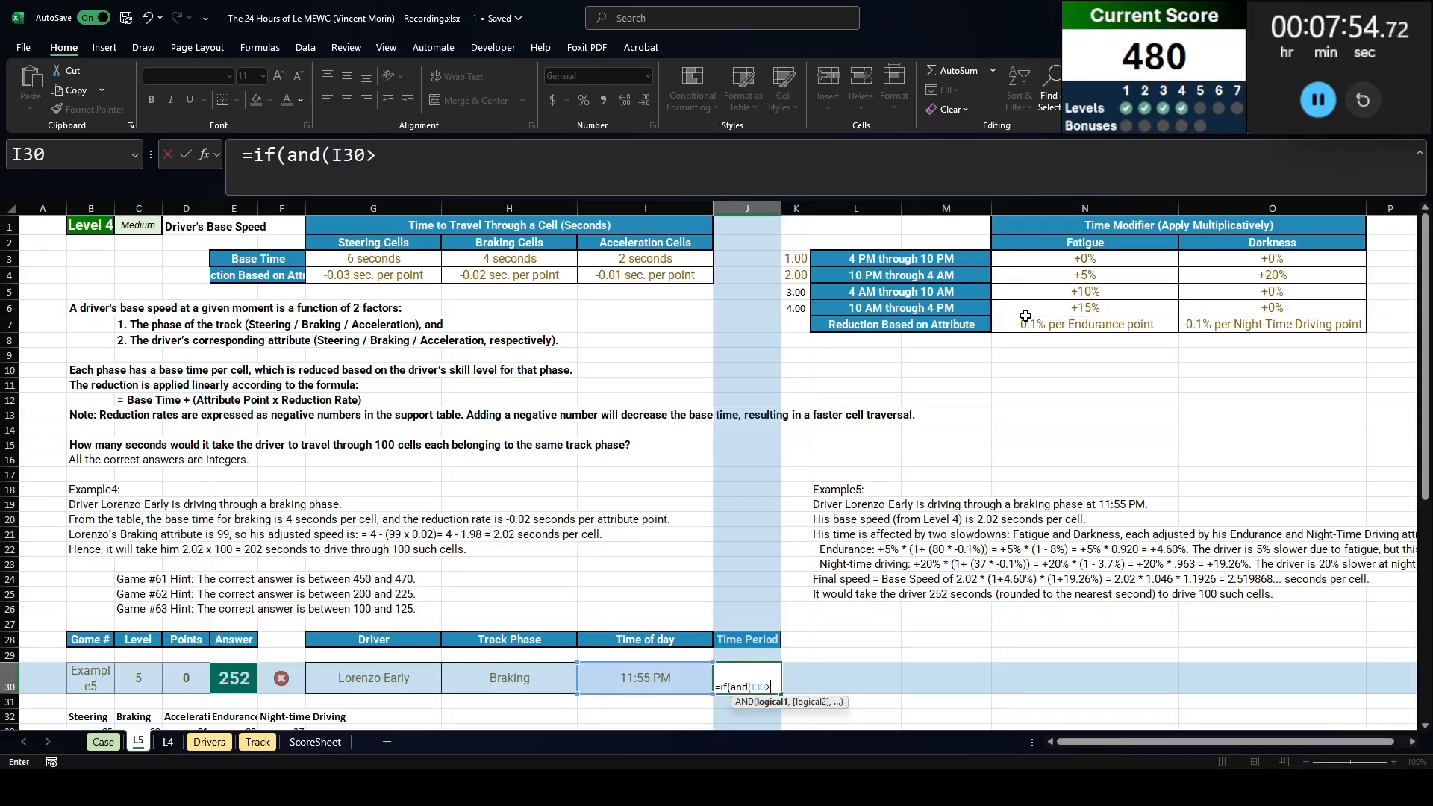
text(>16/24)
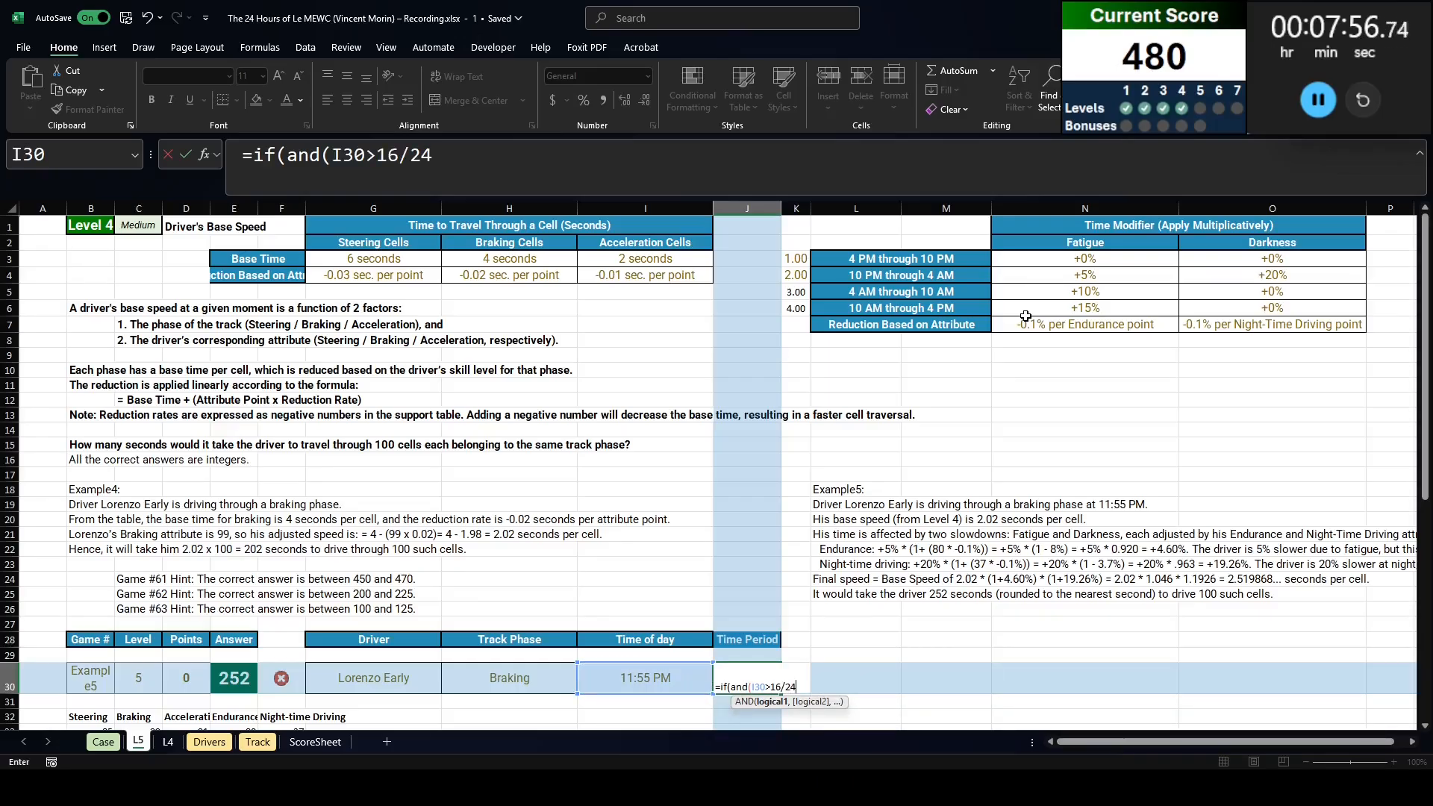
text(,)
key(Left)
text(<)
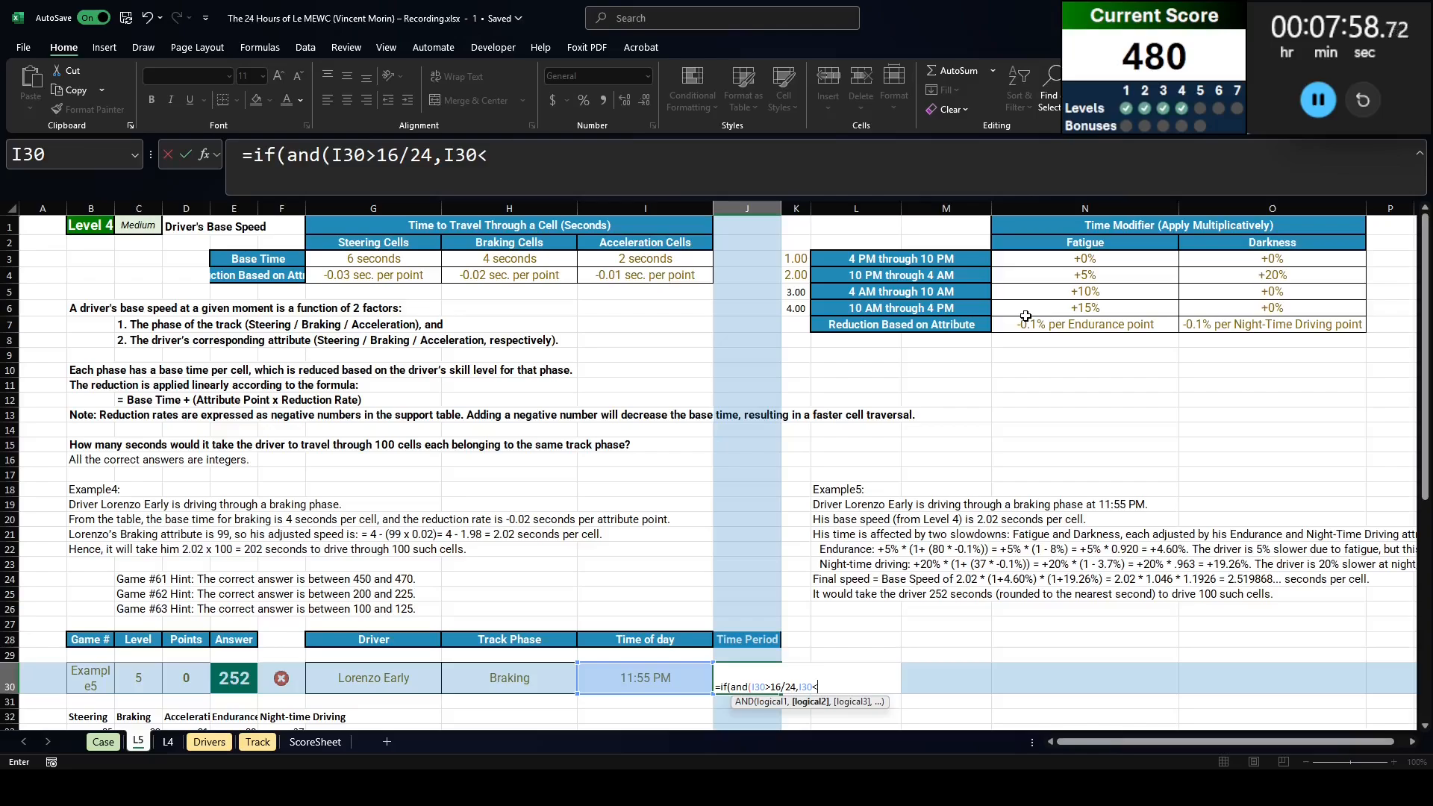
text(22/24)
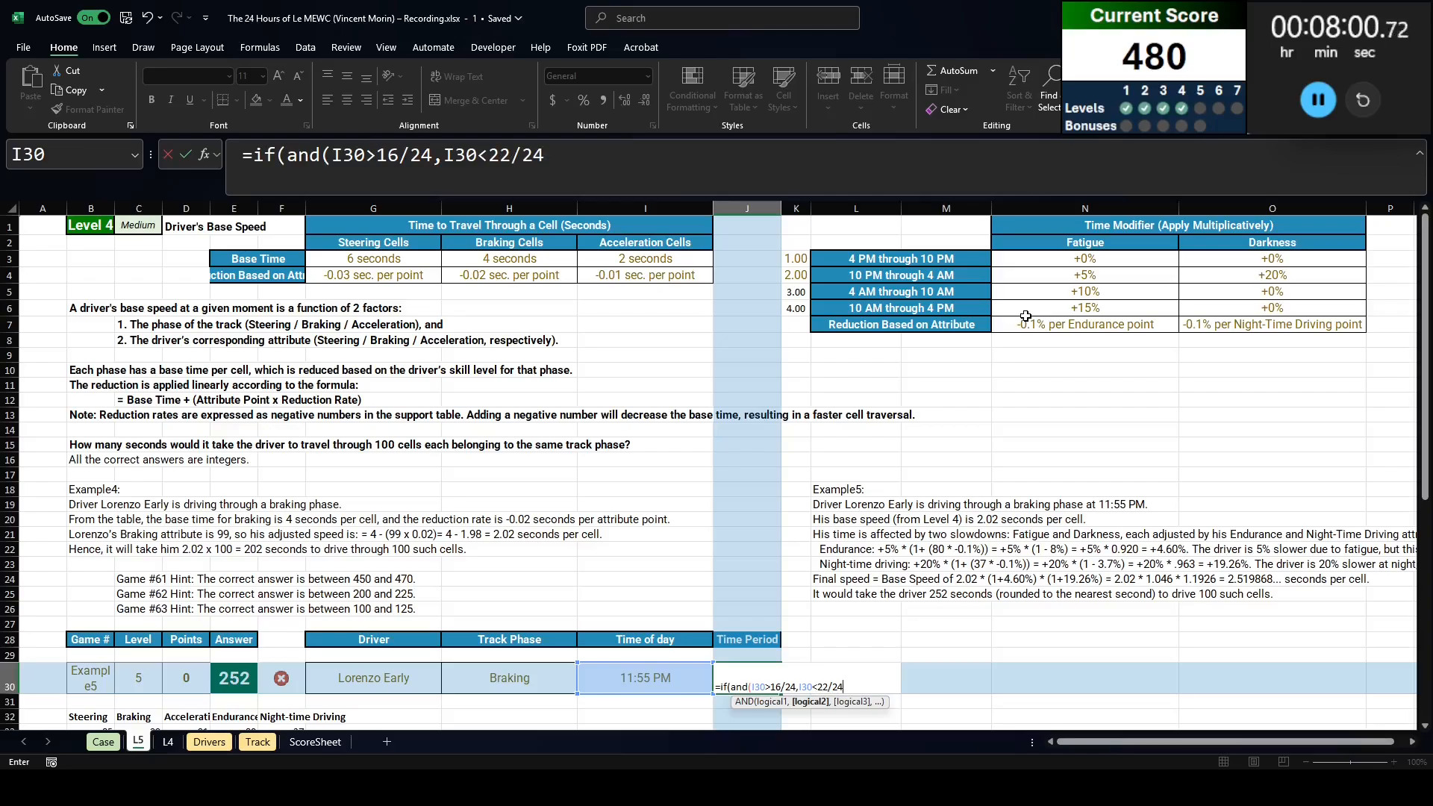
click(377, 158)
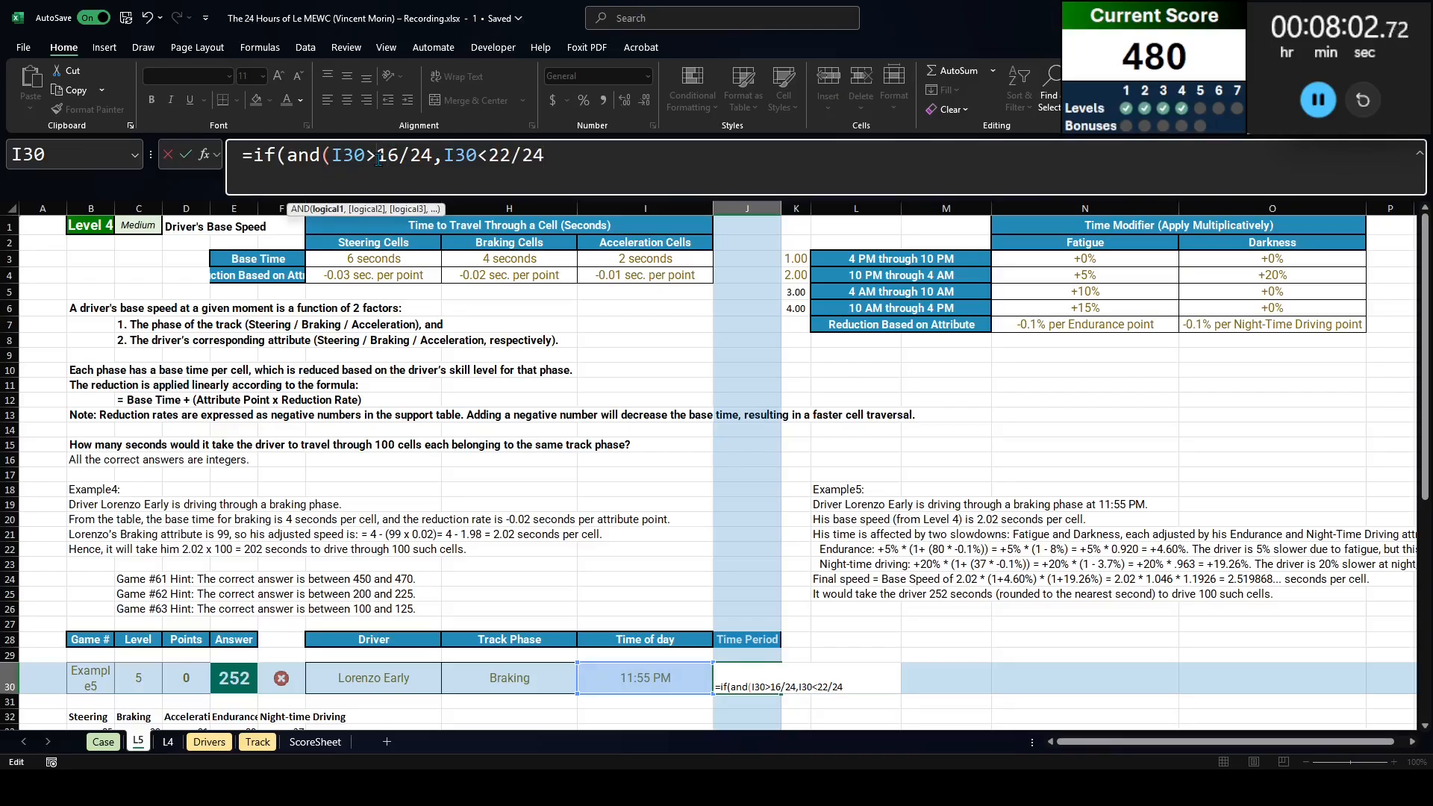
text(=)
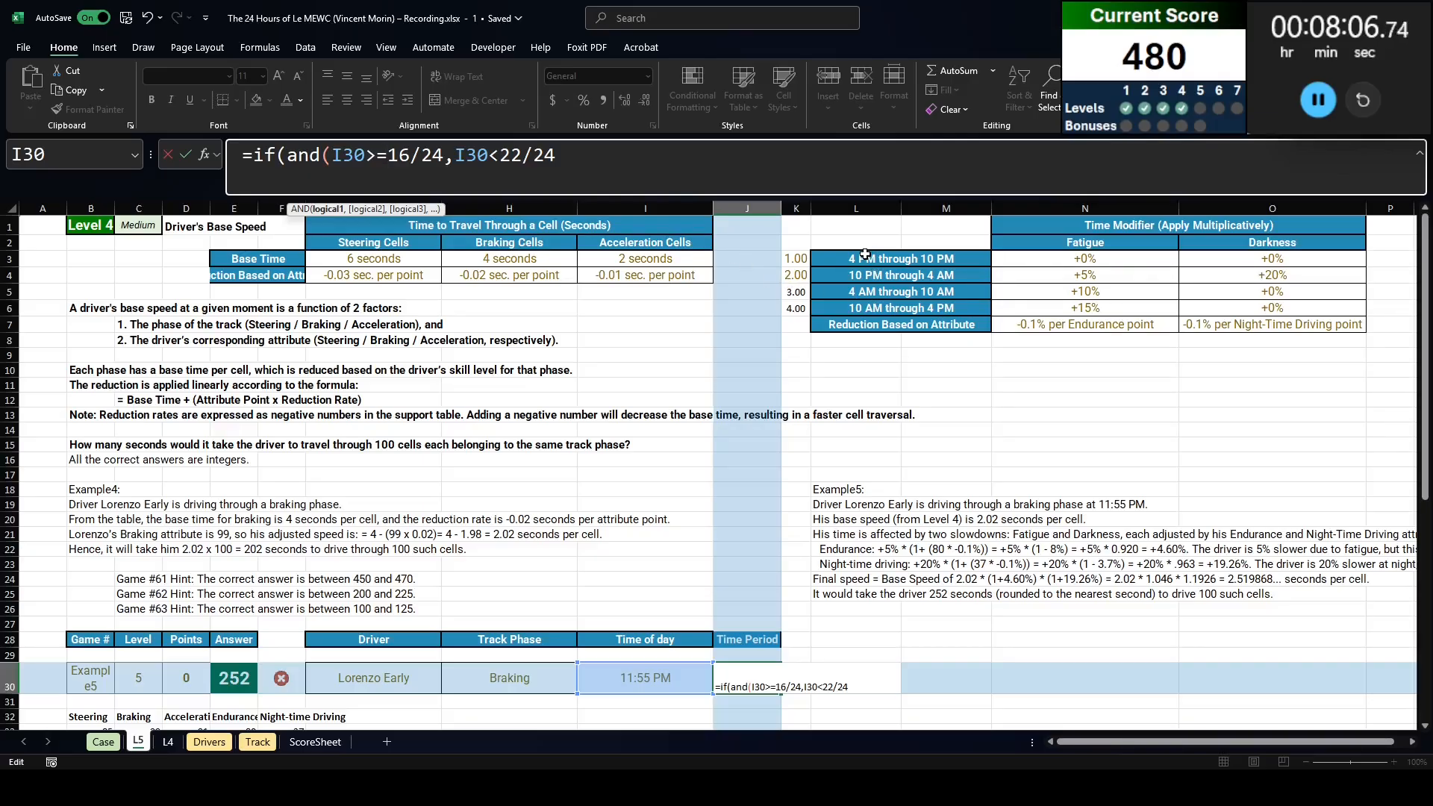
click(623, 184)
text())
text(,)
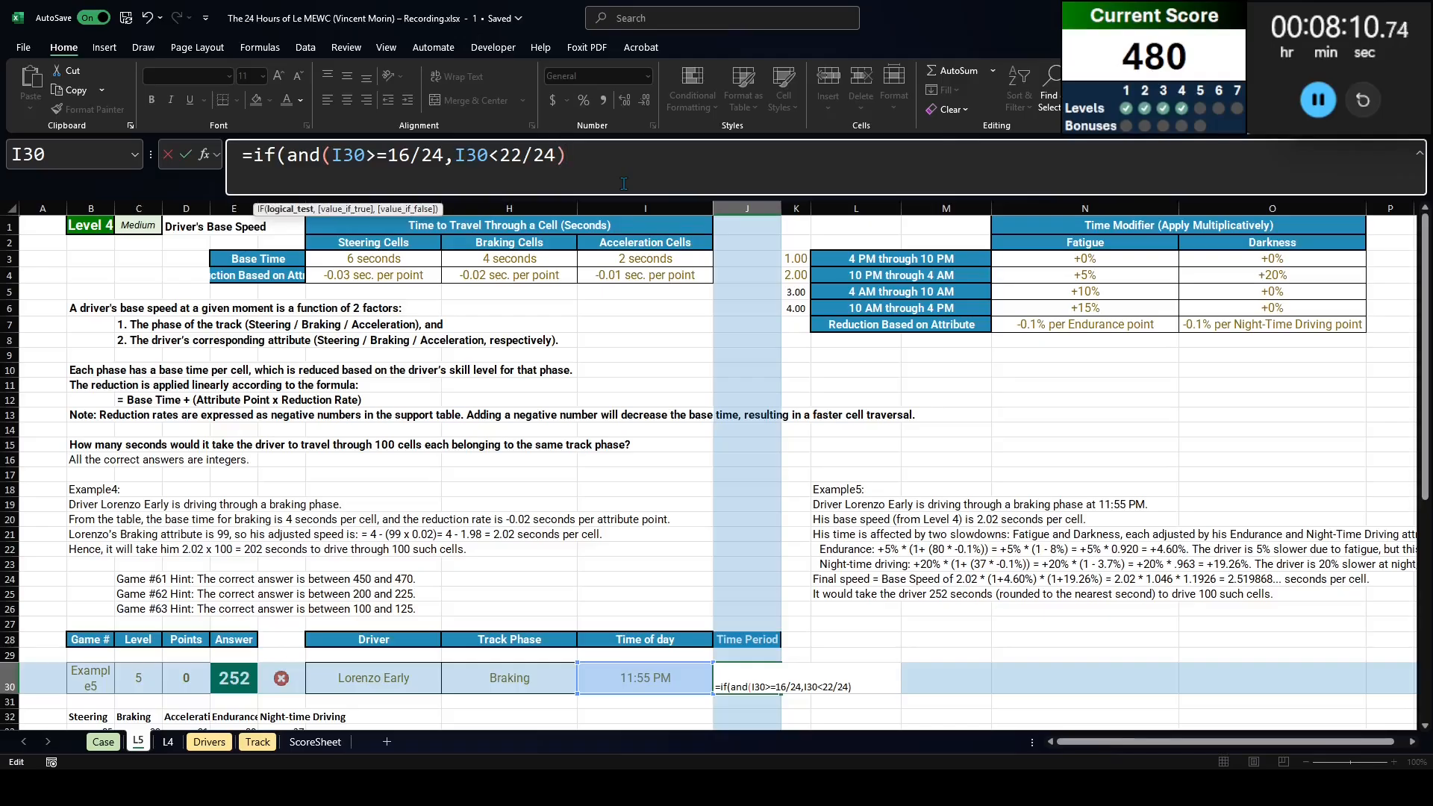
text(1,)
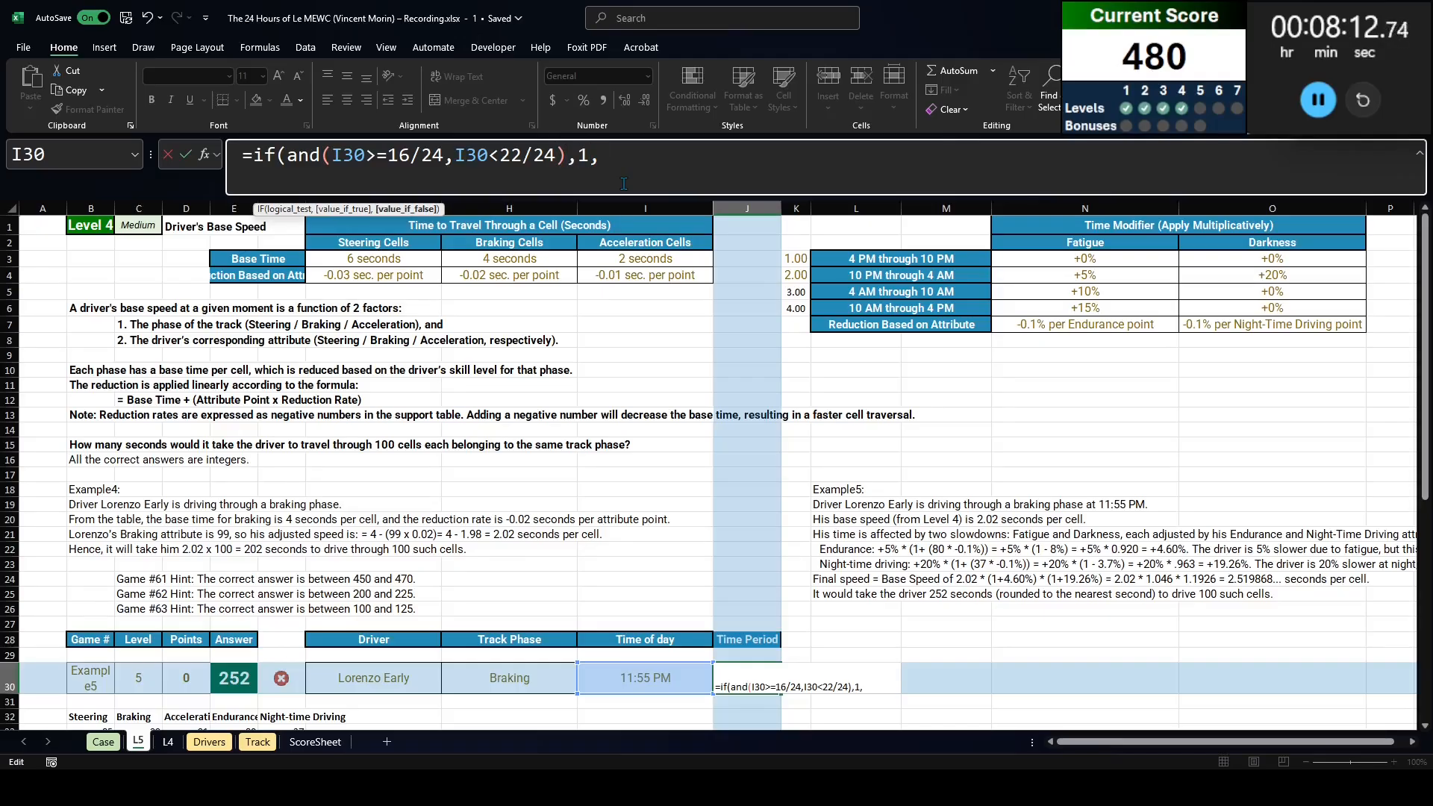
Step: Extend the J30 formula with a nested IF returning 2 when I30>=22/24 or I30<4/24
text(if()
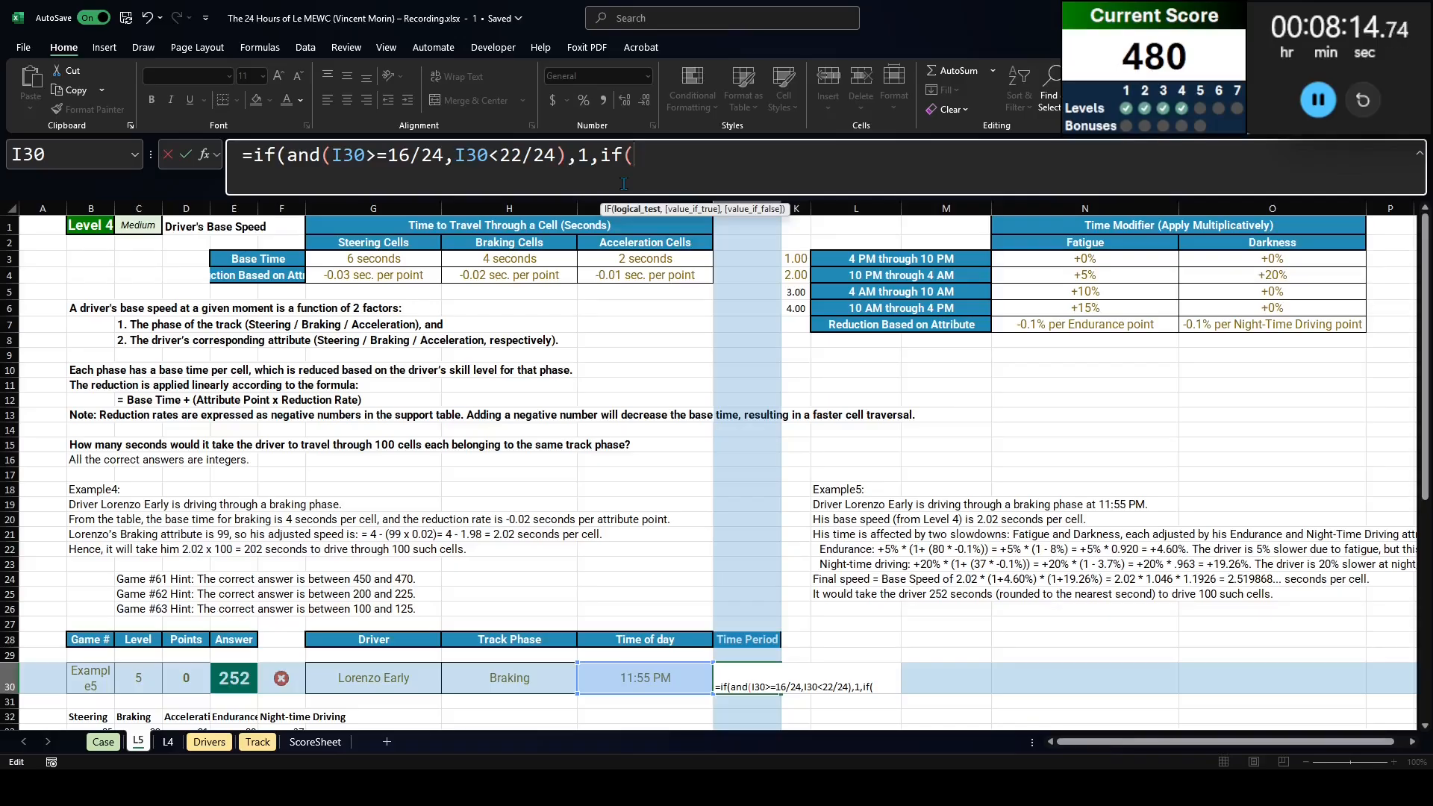
text(or()
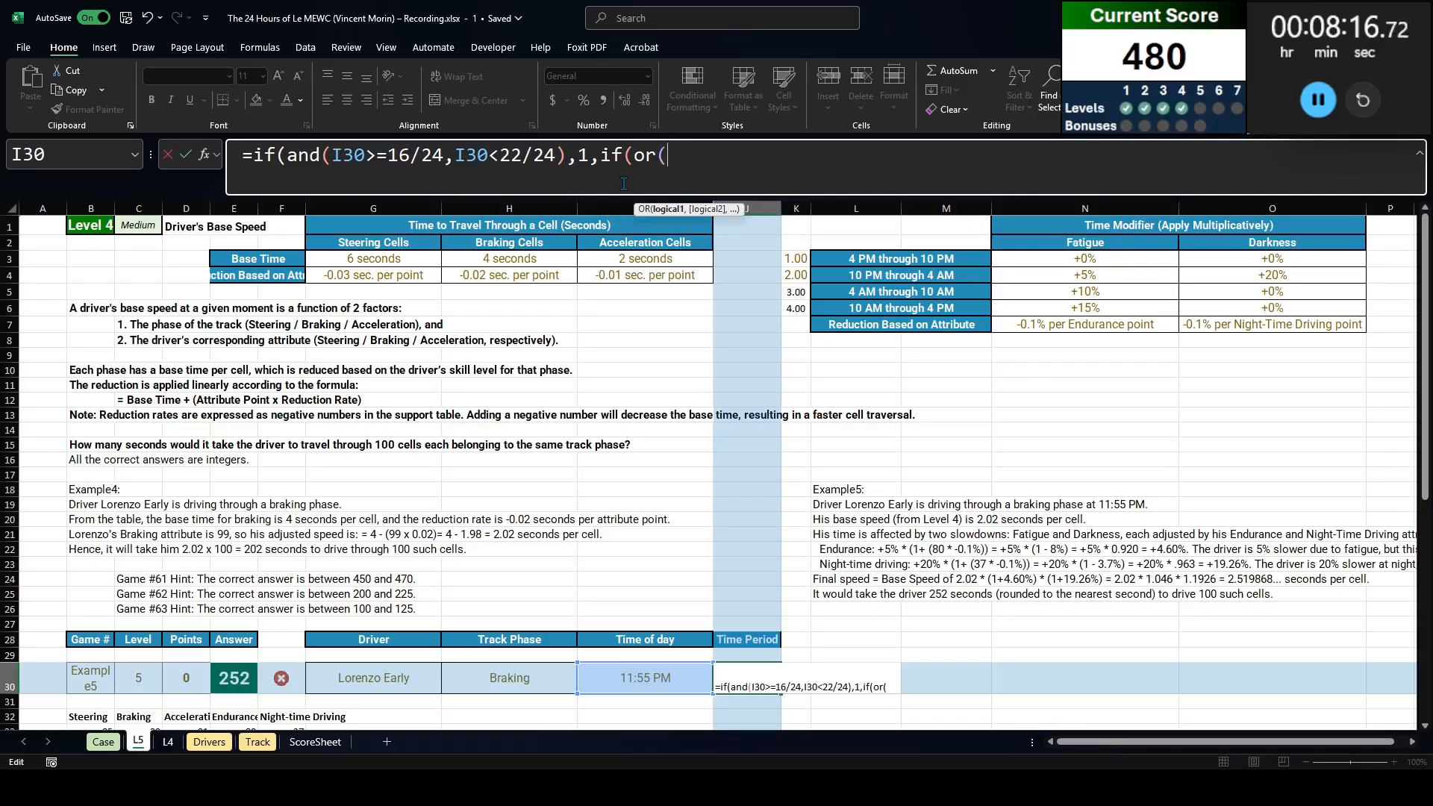
text(i30)
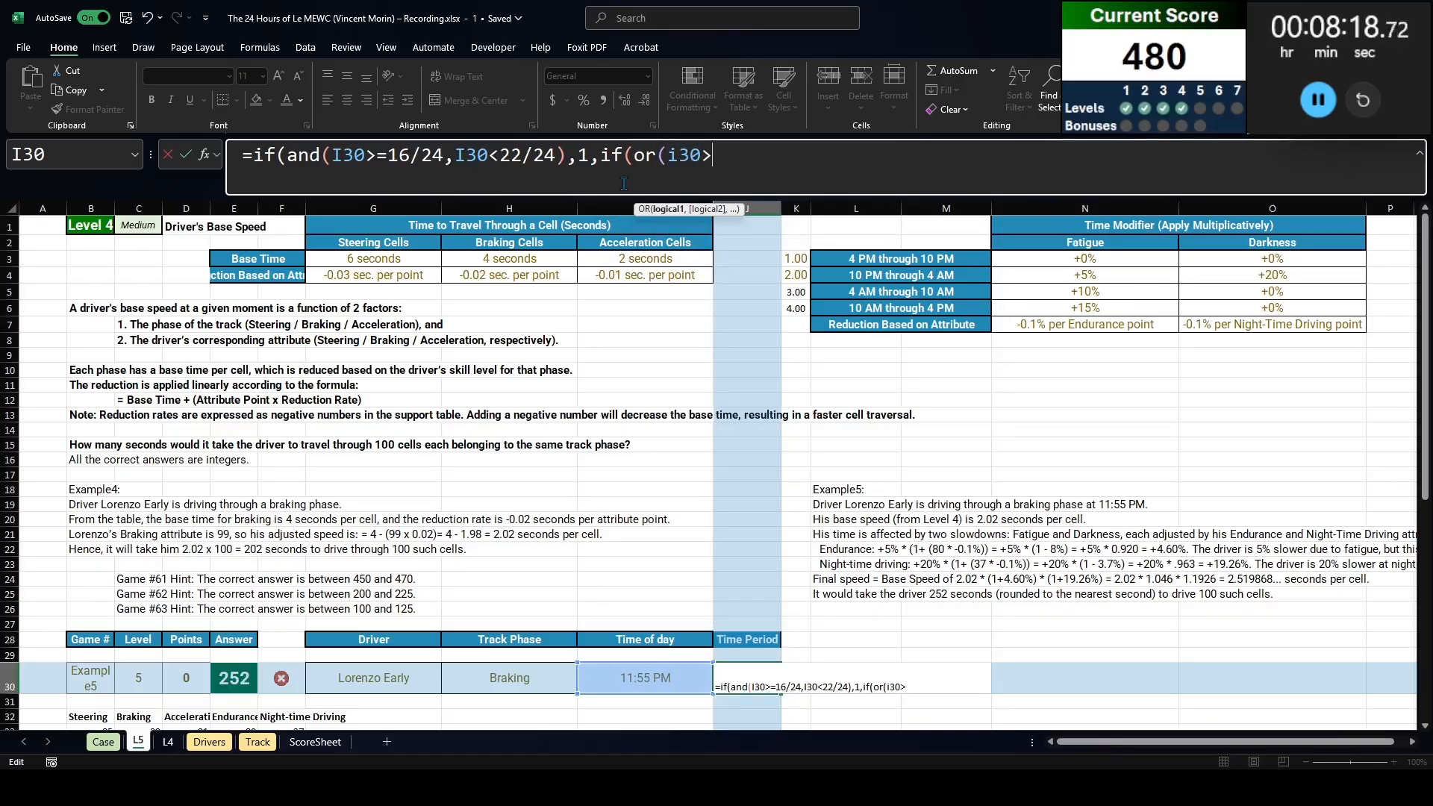
text(>=22/24)
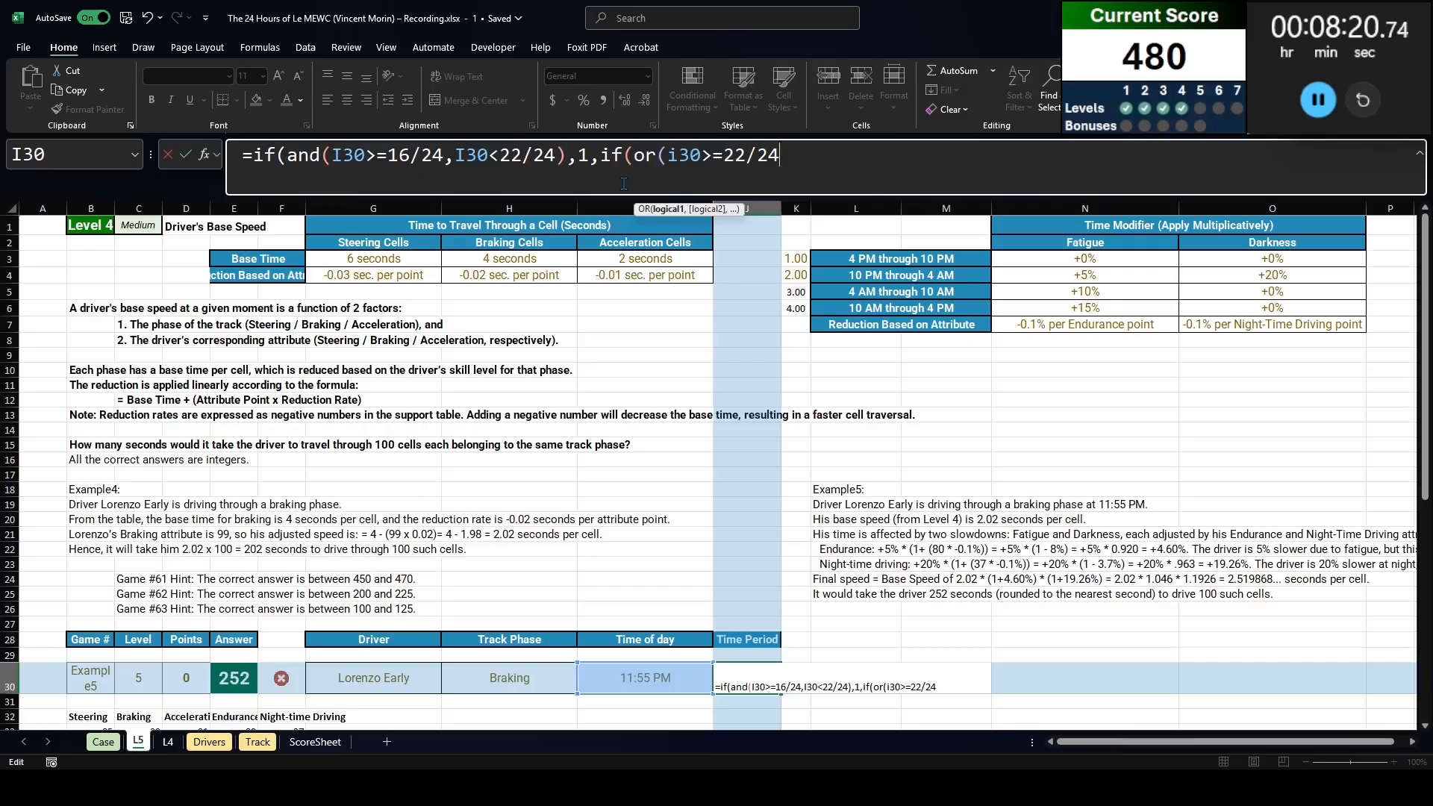
text(,i30)
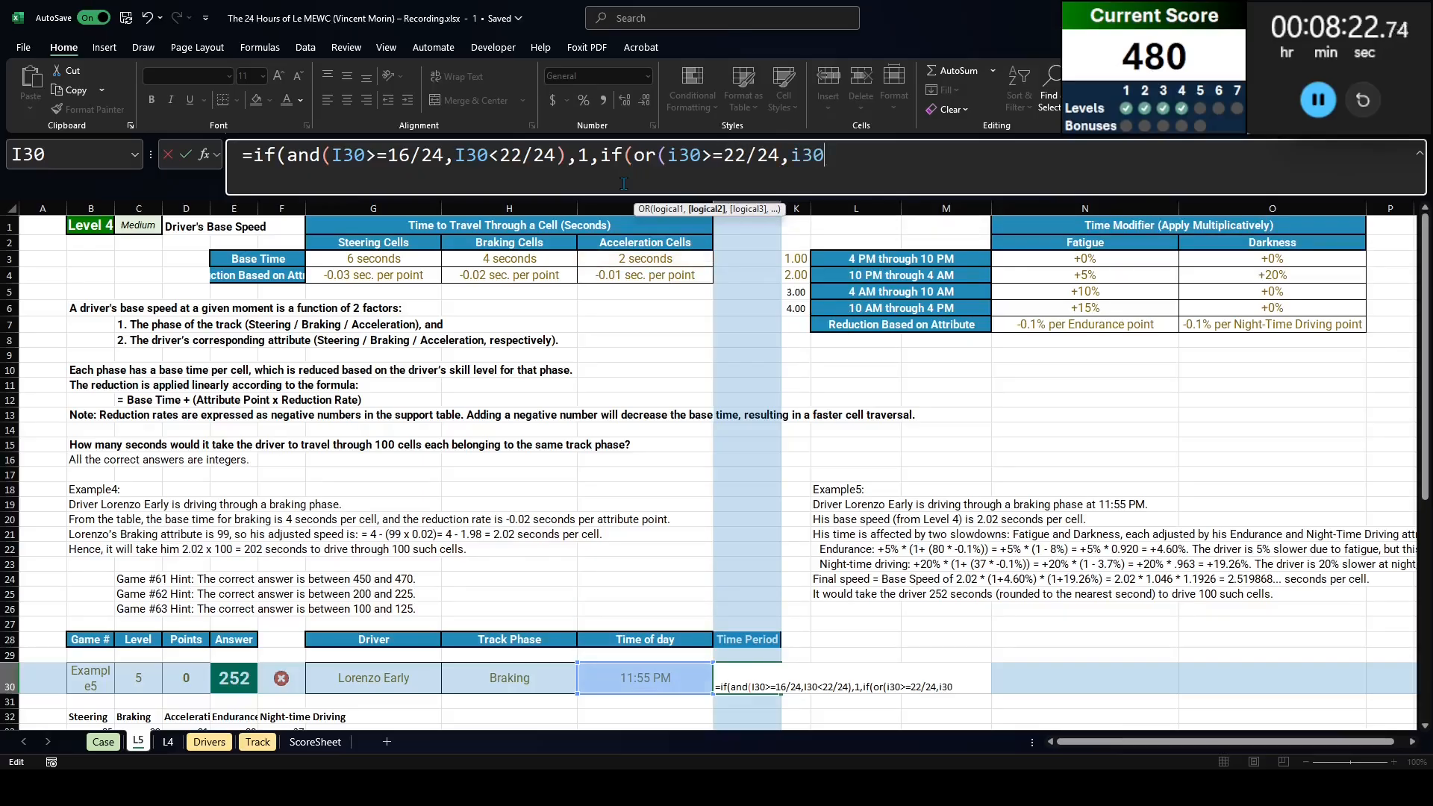
text(<4/24))
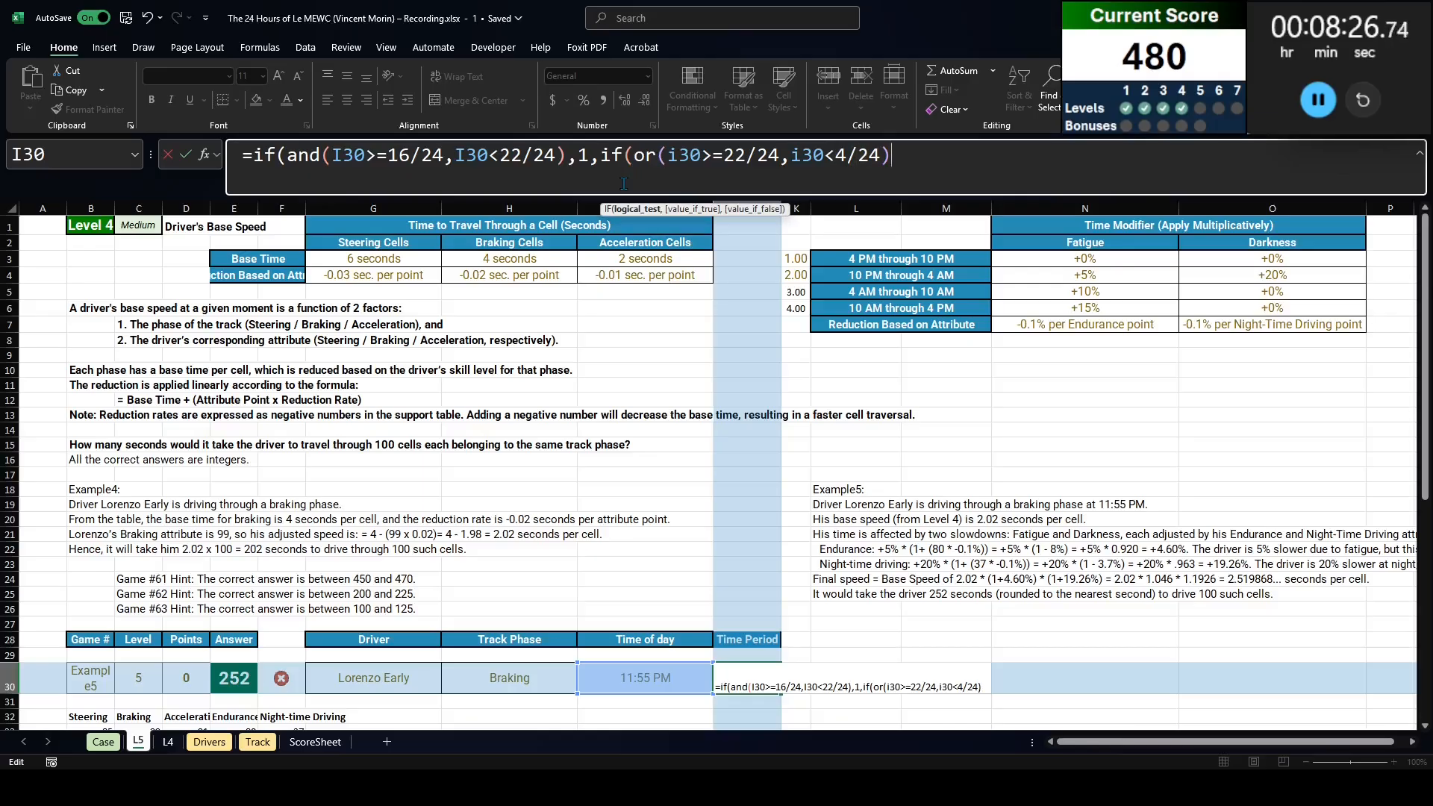
drag(725, 160, 746, 159)
drag(769, 159, 779, 160)
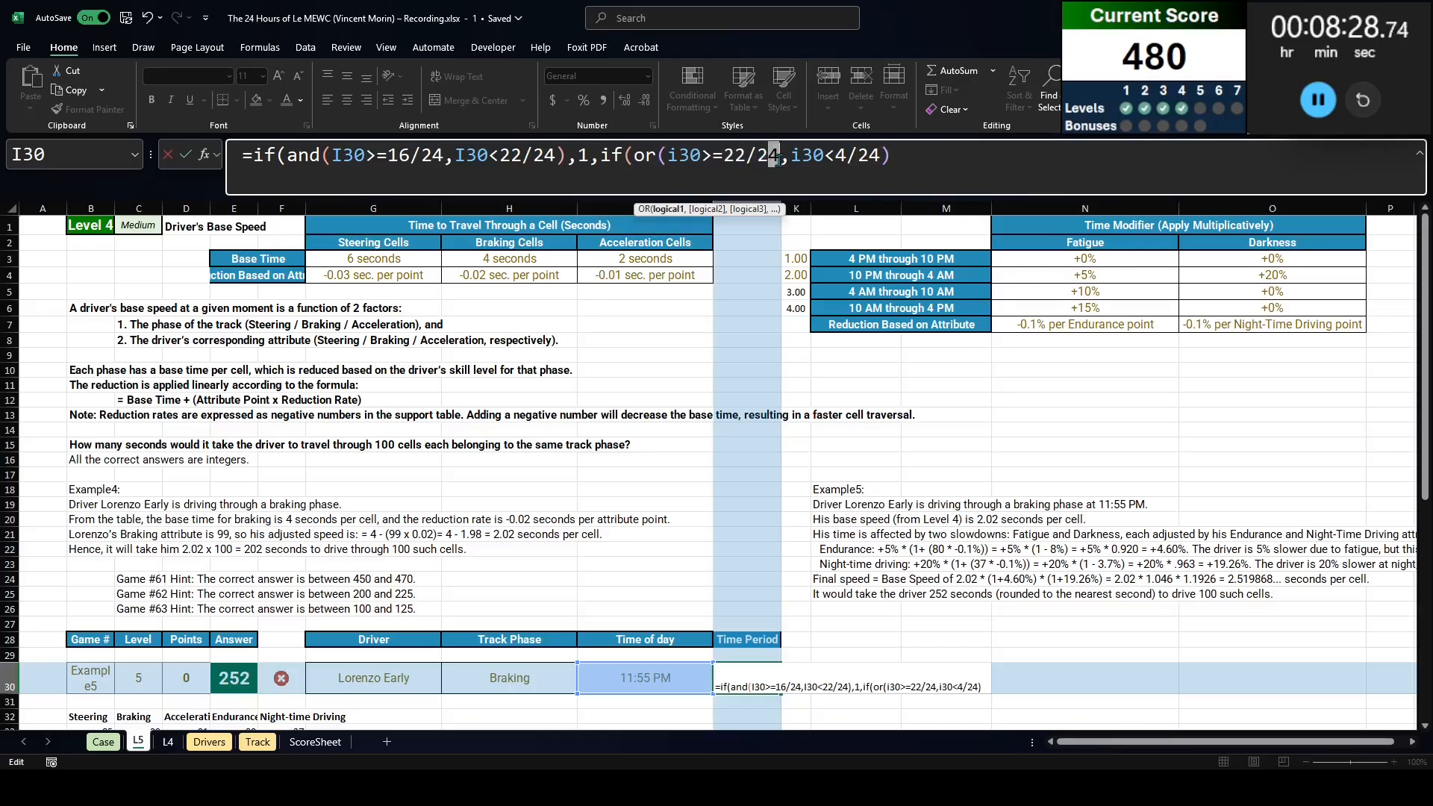
click(773, 159)
click(990, 149)
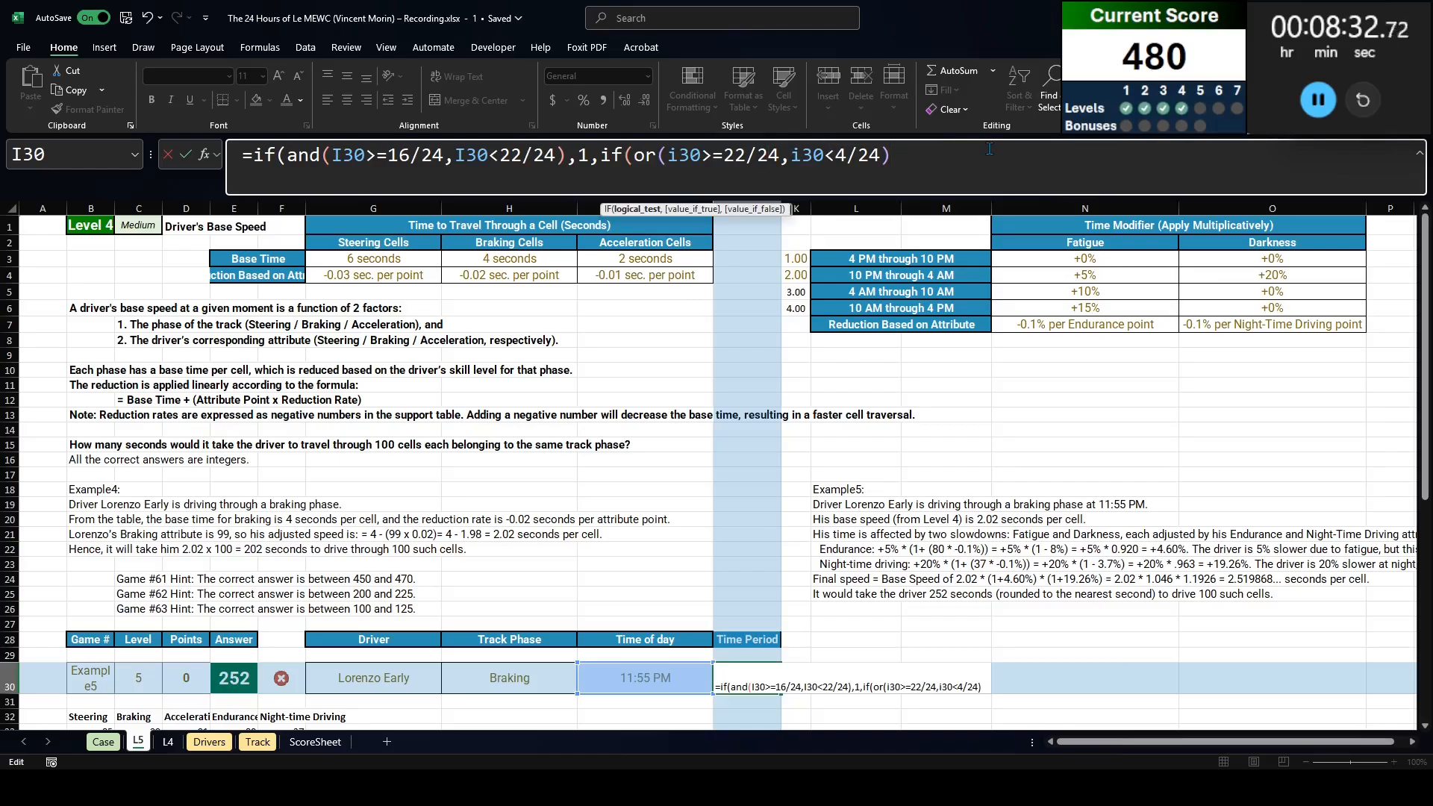
text(,2,)
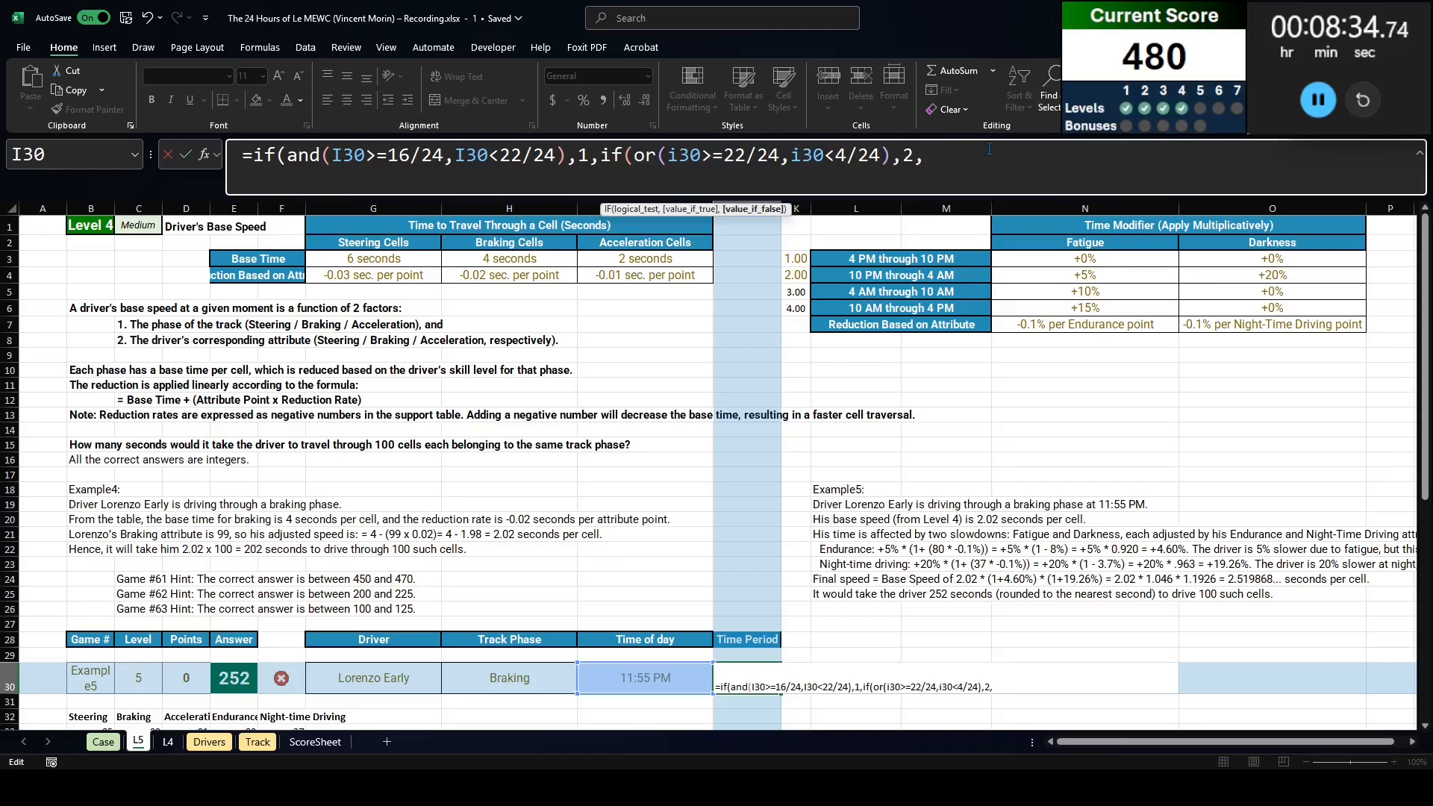
Step: Add a third nested IF to the J30 formula returning 3 when I30>=4/24 and I30<10/24
text(if(and()
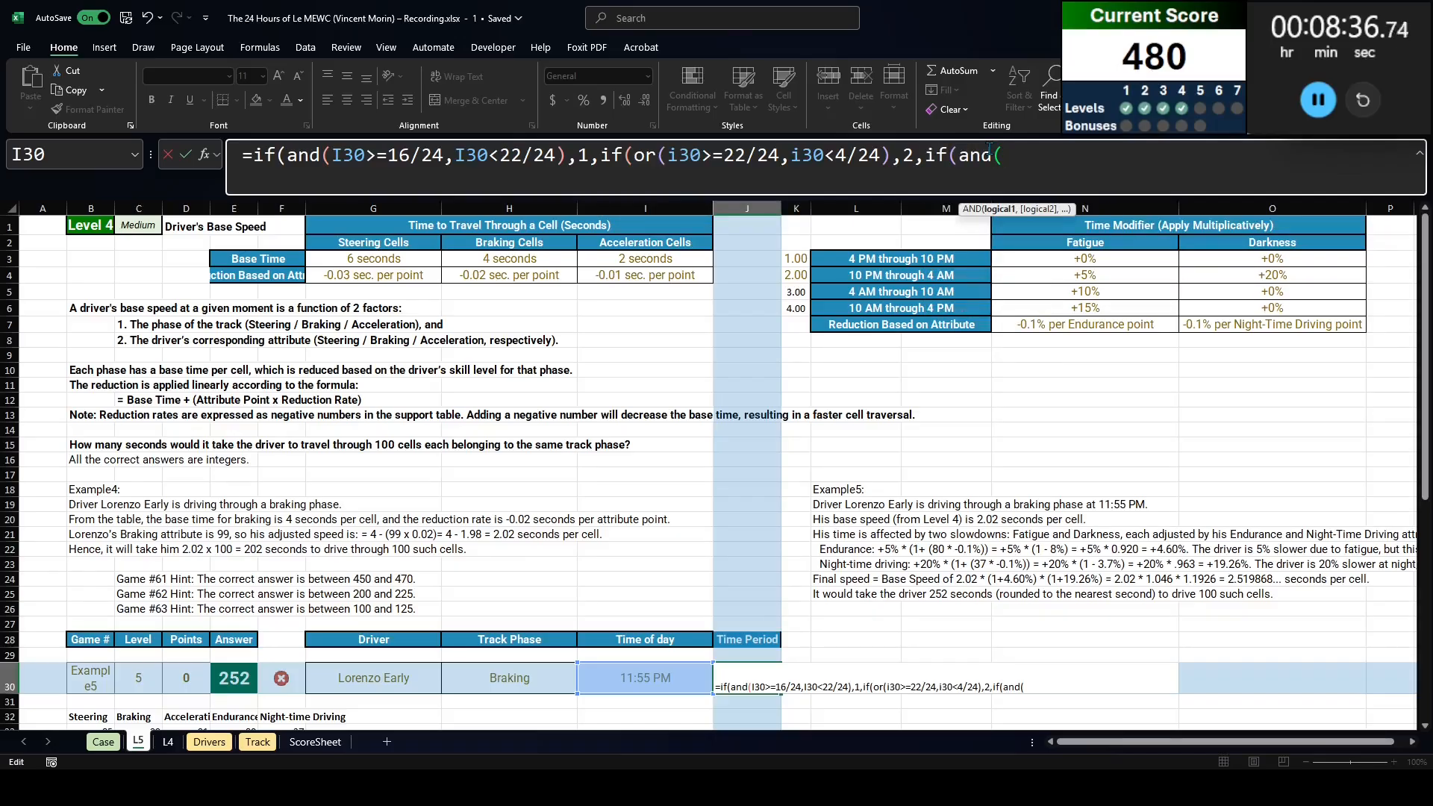
text(i30>=4/24,)
text(i30>=4/24,i)
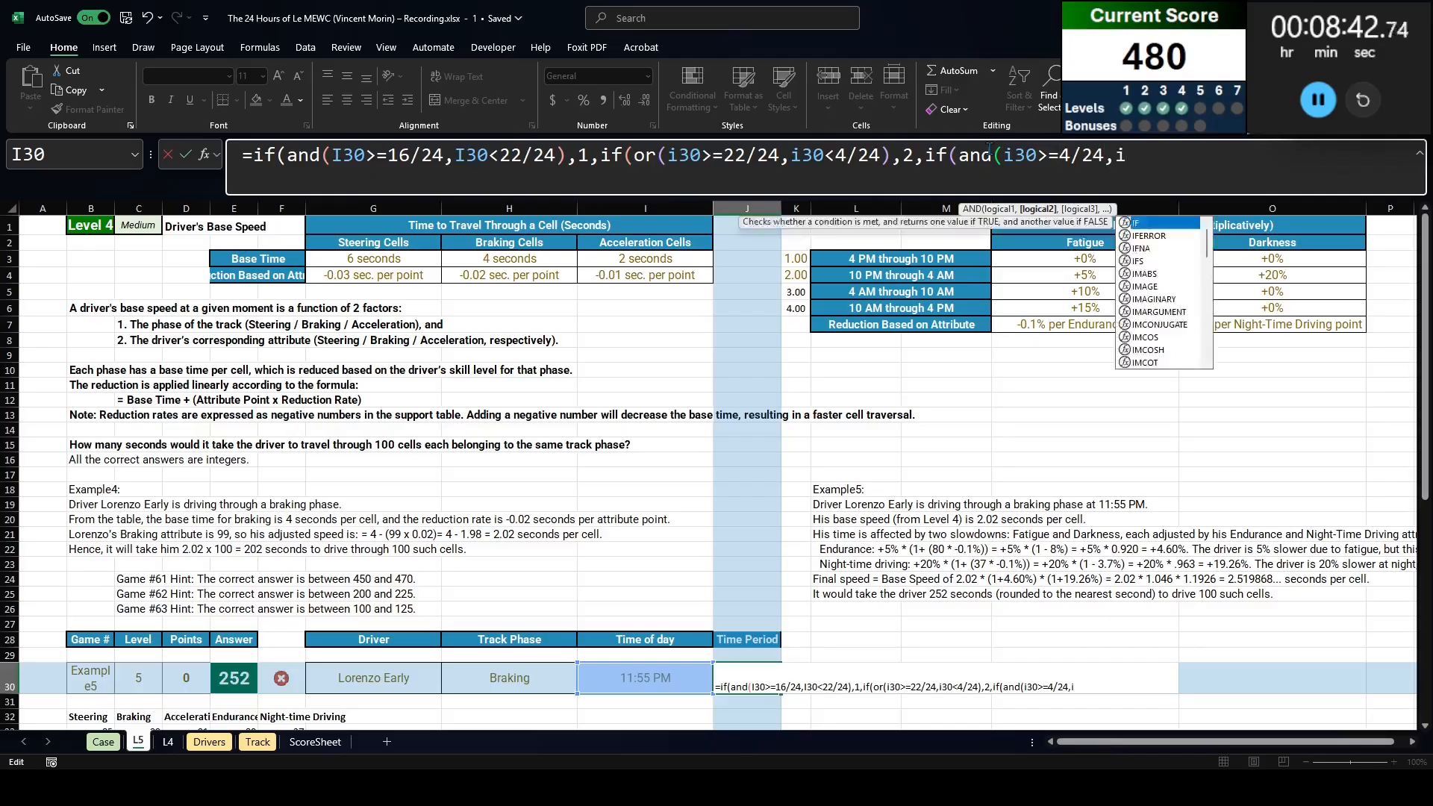
text(30<10/24)
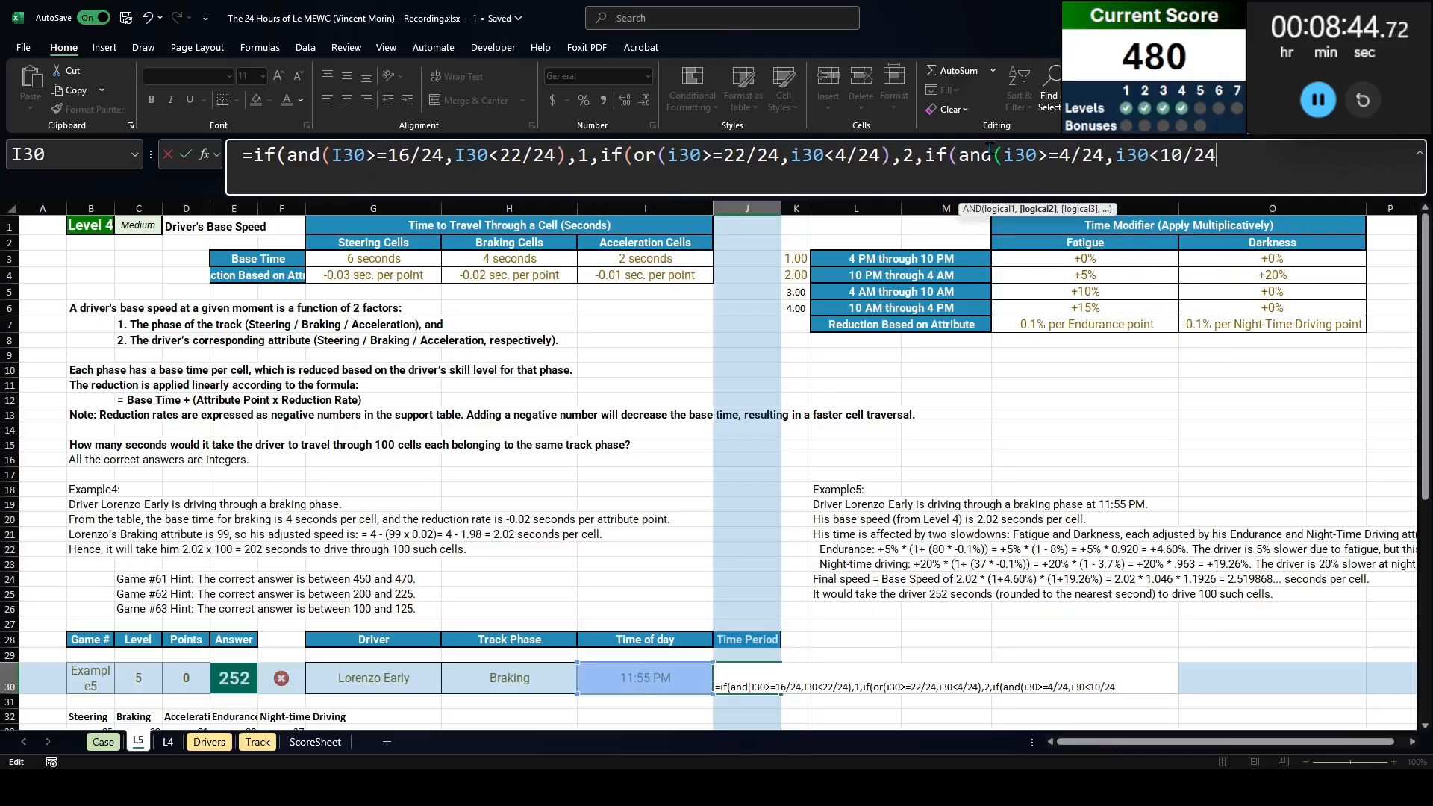
text())
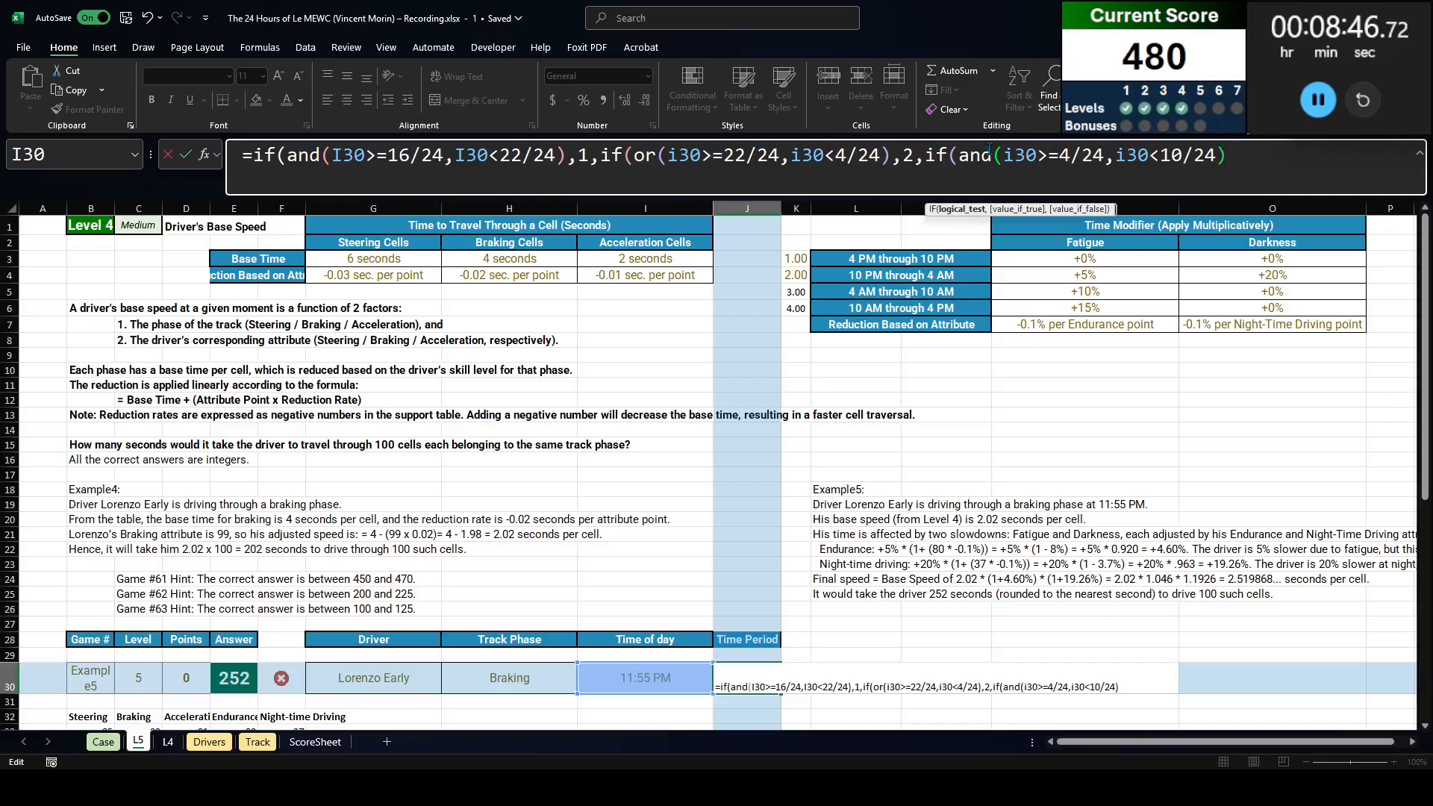
text(,3,)
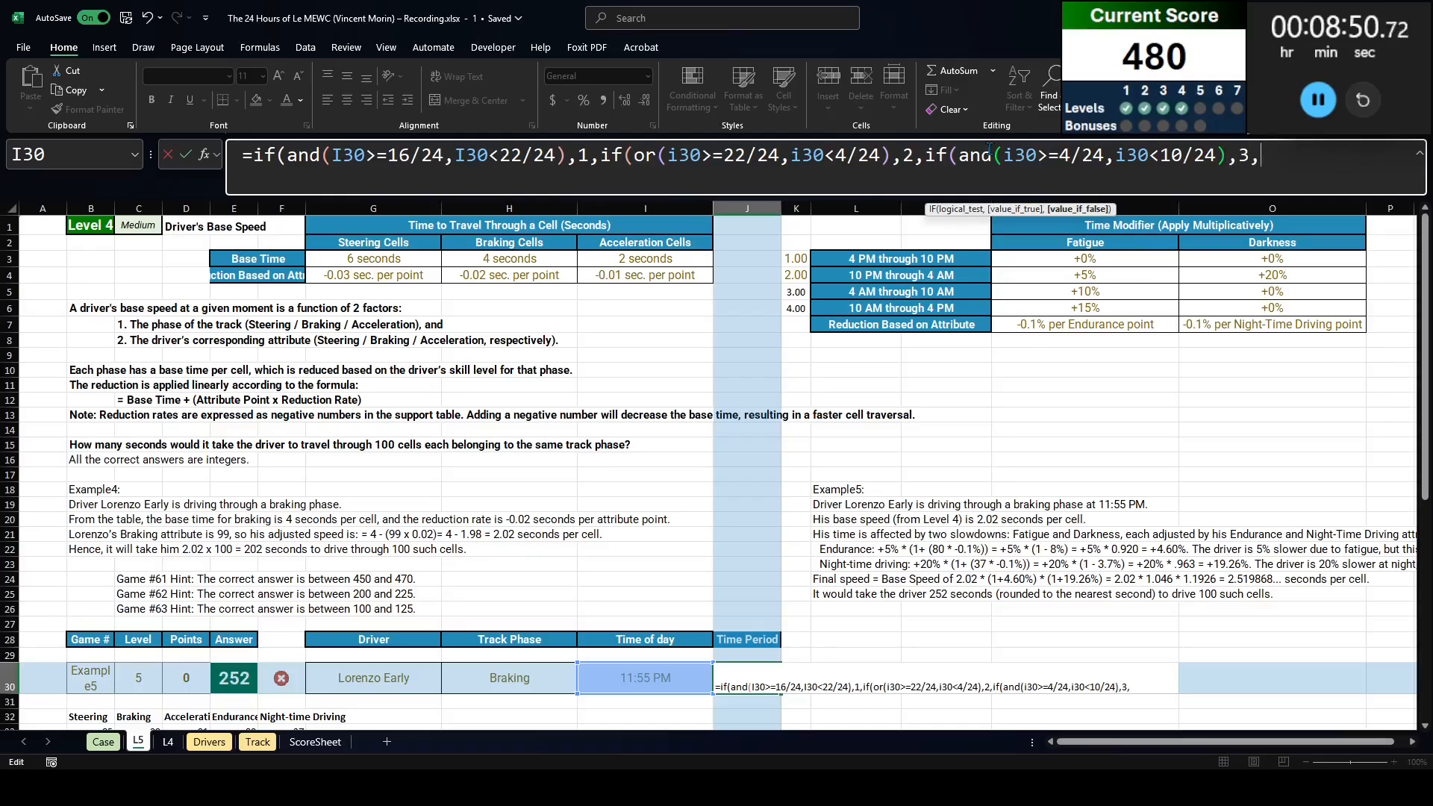
Step: Finish the J30 formula with a nested IF returning 4 when I30>=10/24 and I30<16/24, otherwise "", and enter it
text(if(and()
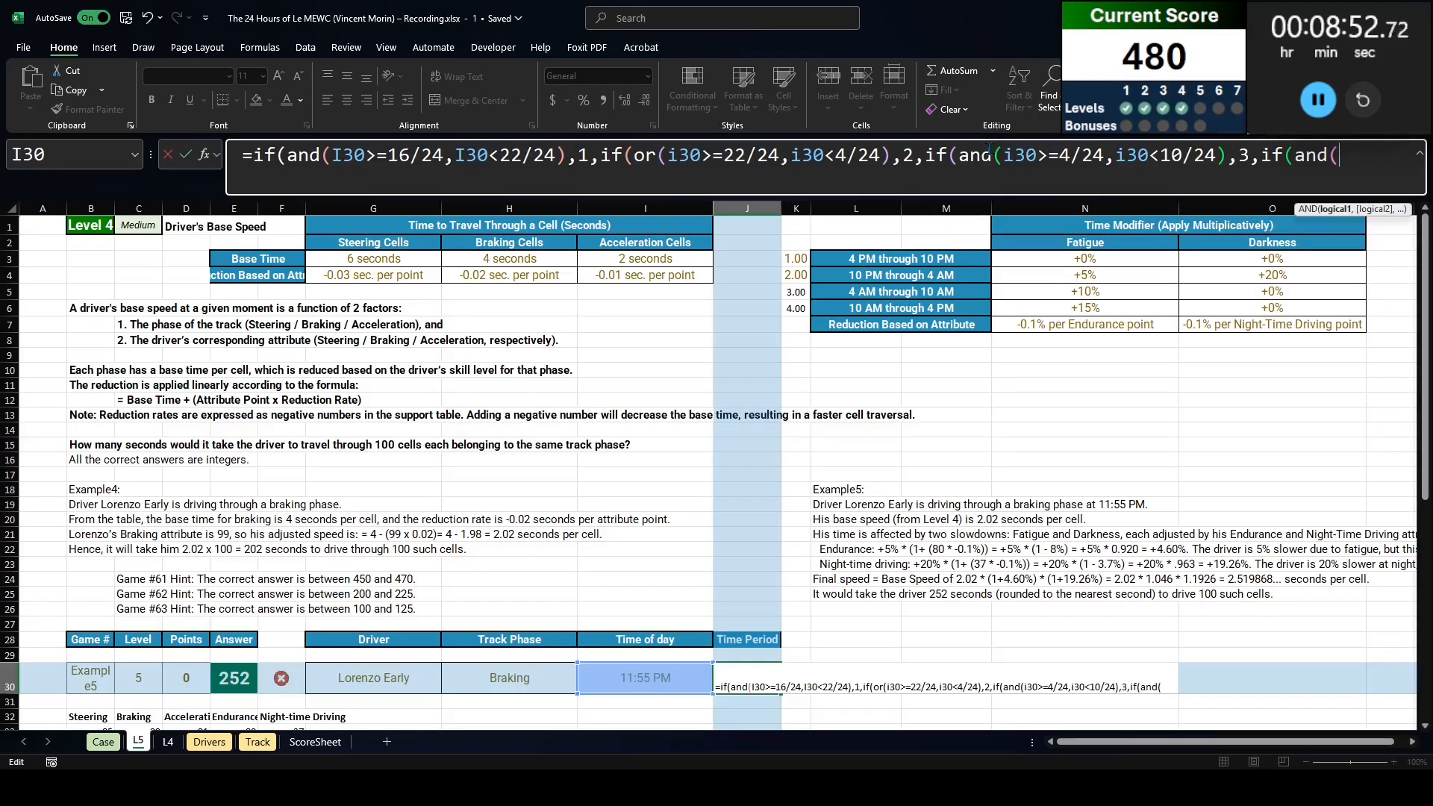
text(i30>)
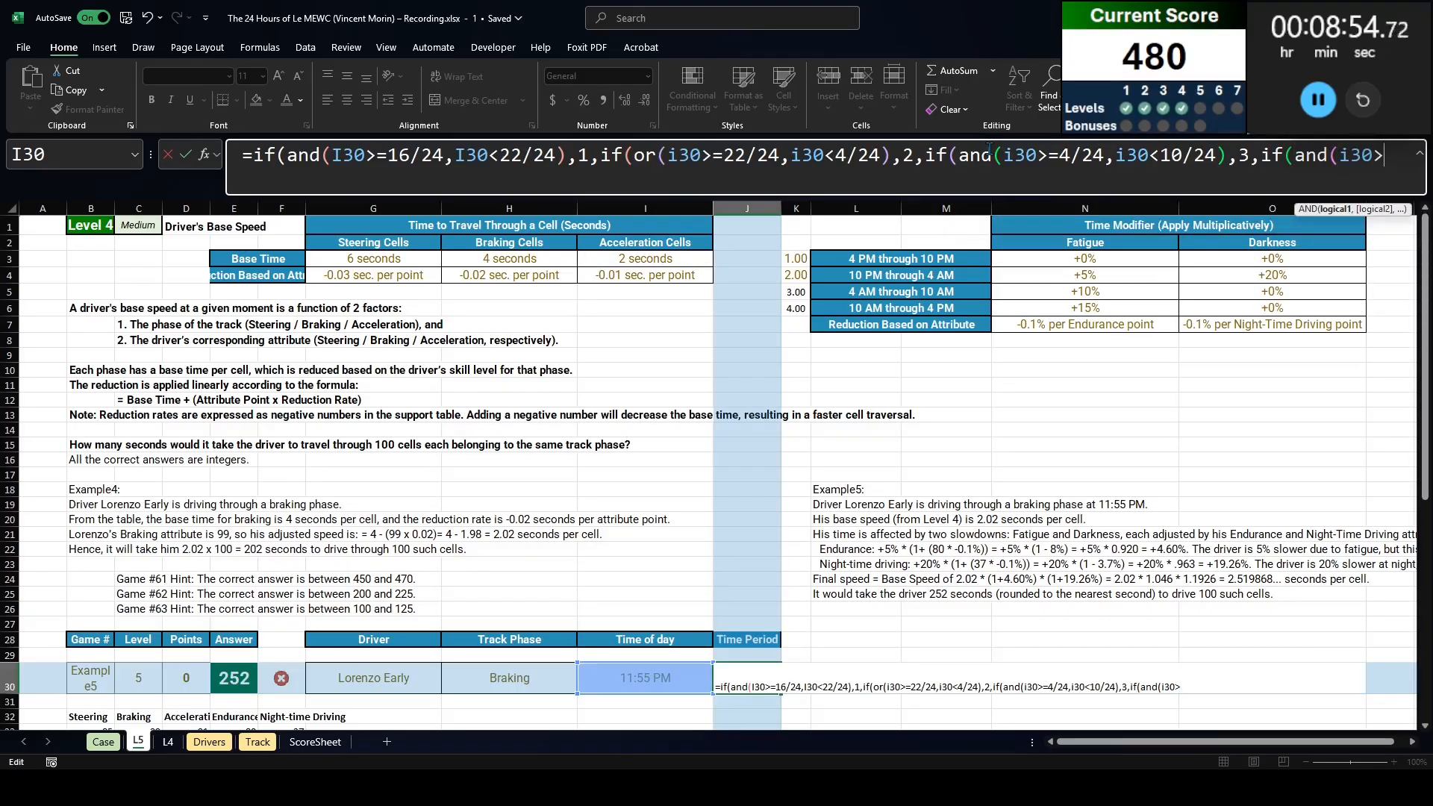
text(=10/24,)
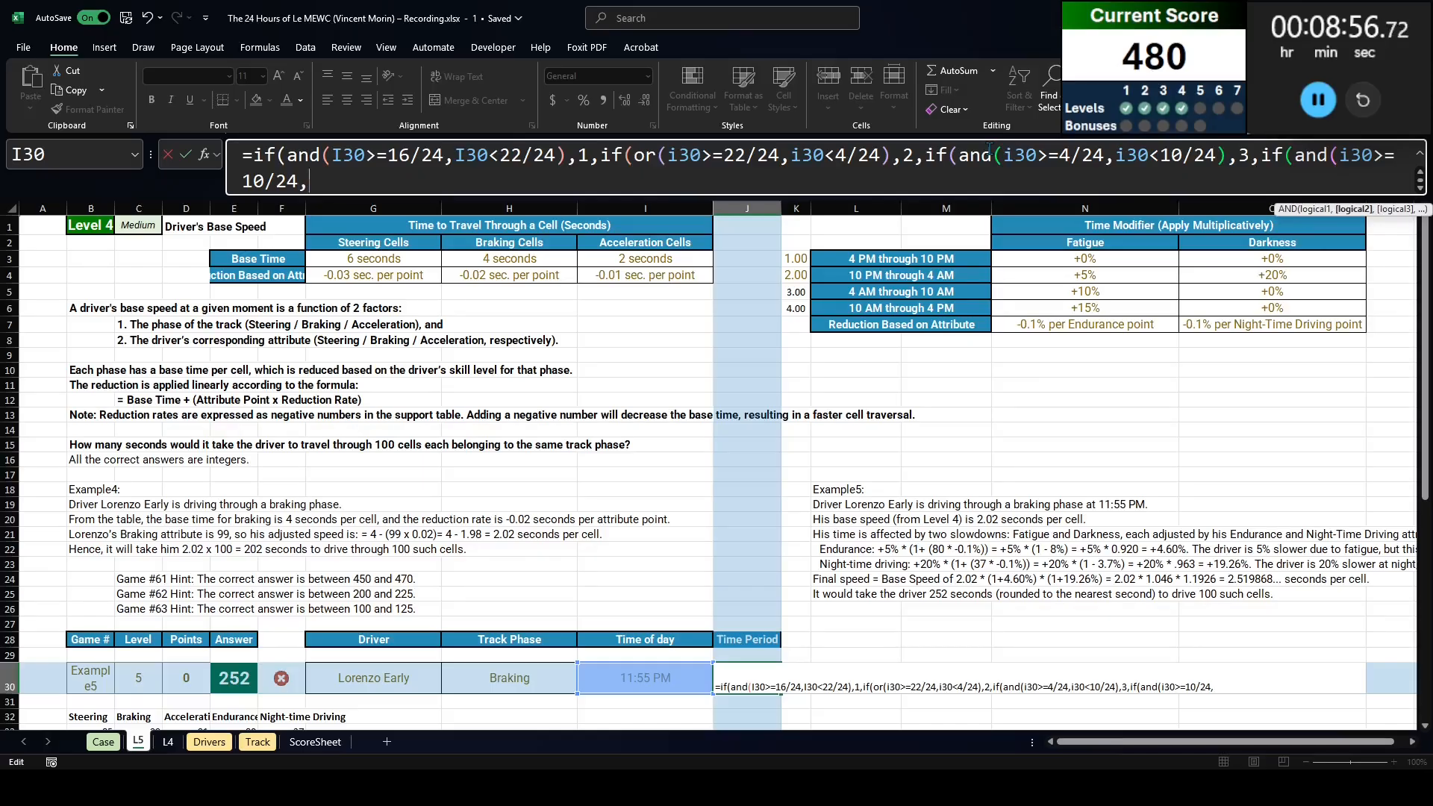
text(i30<16/24)
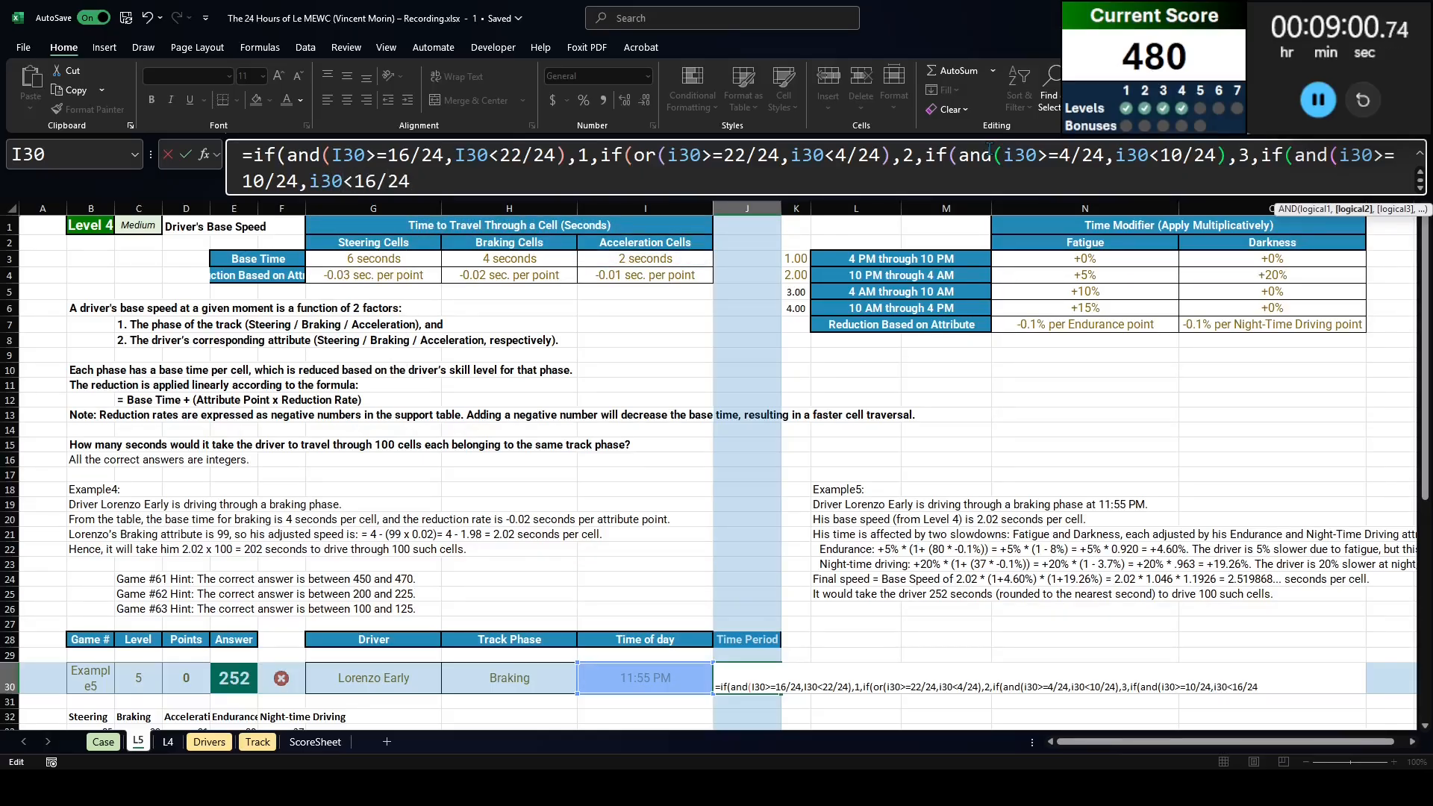
text(),4,"")
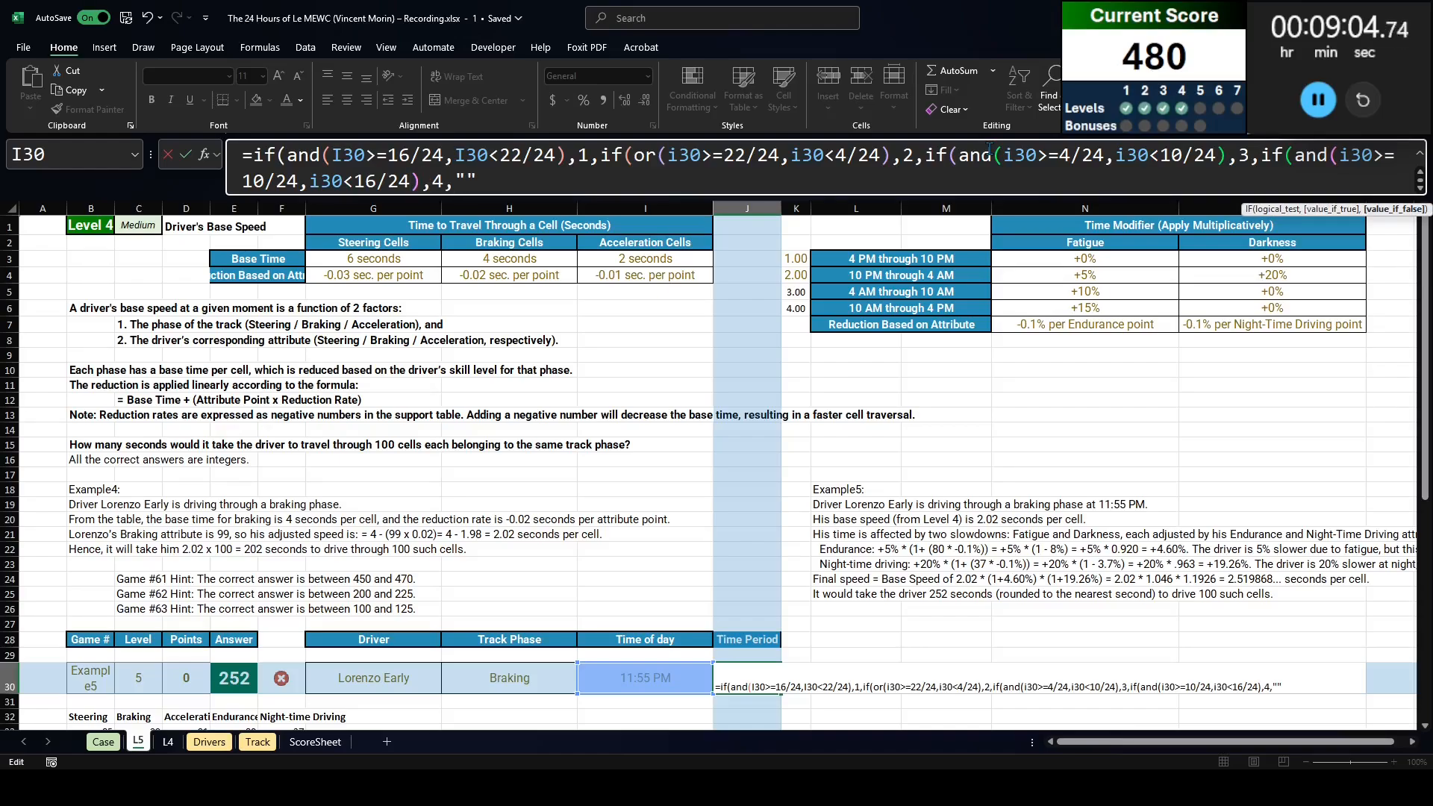
text())))))
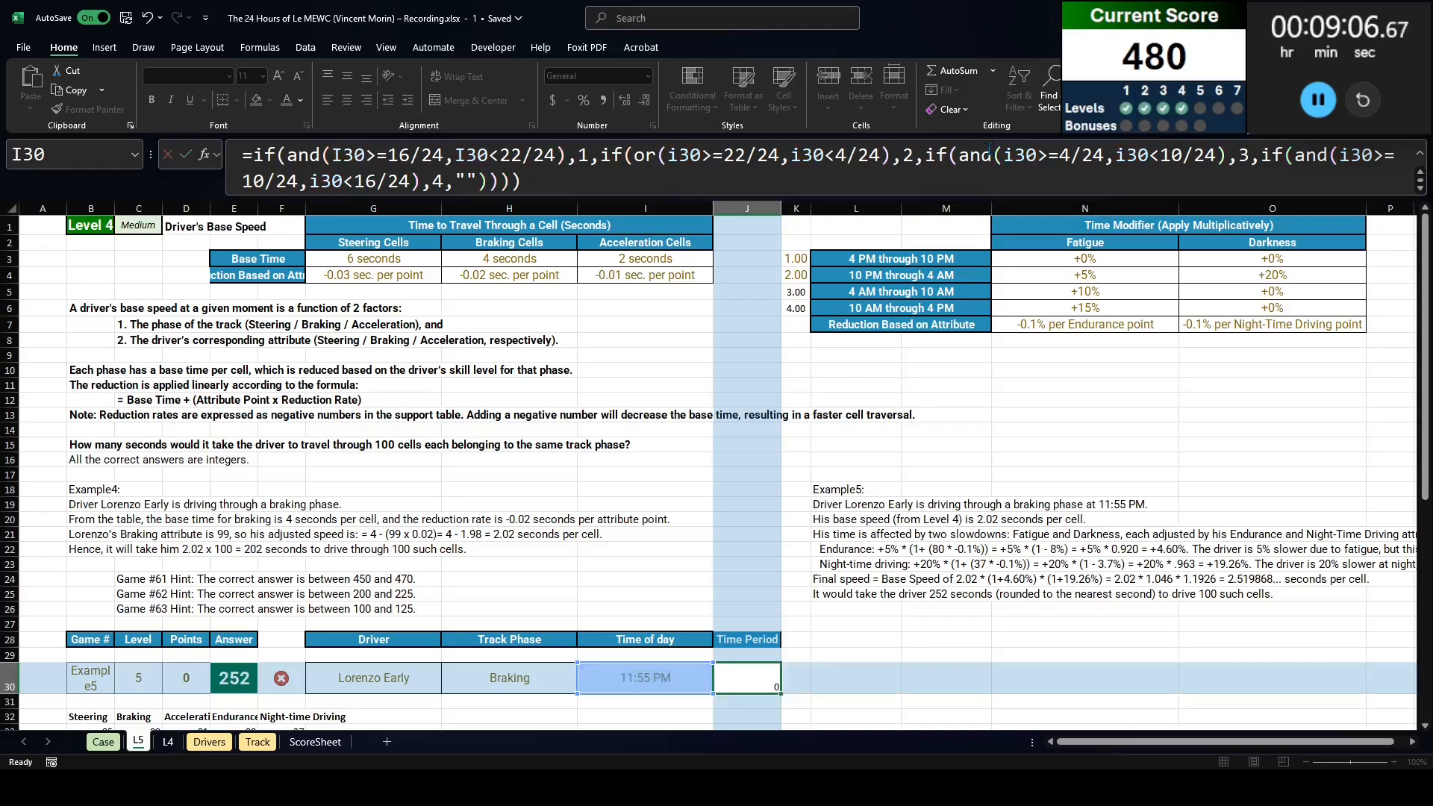
key(ctrl+Return)
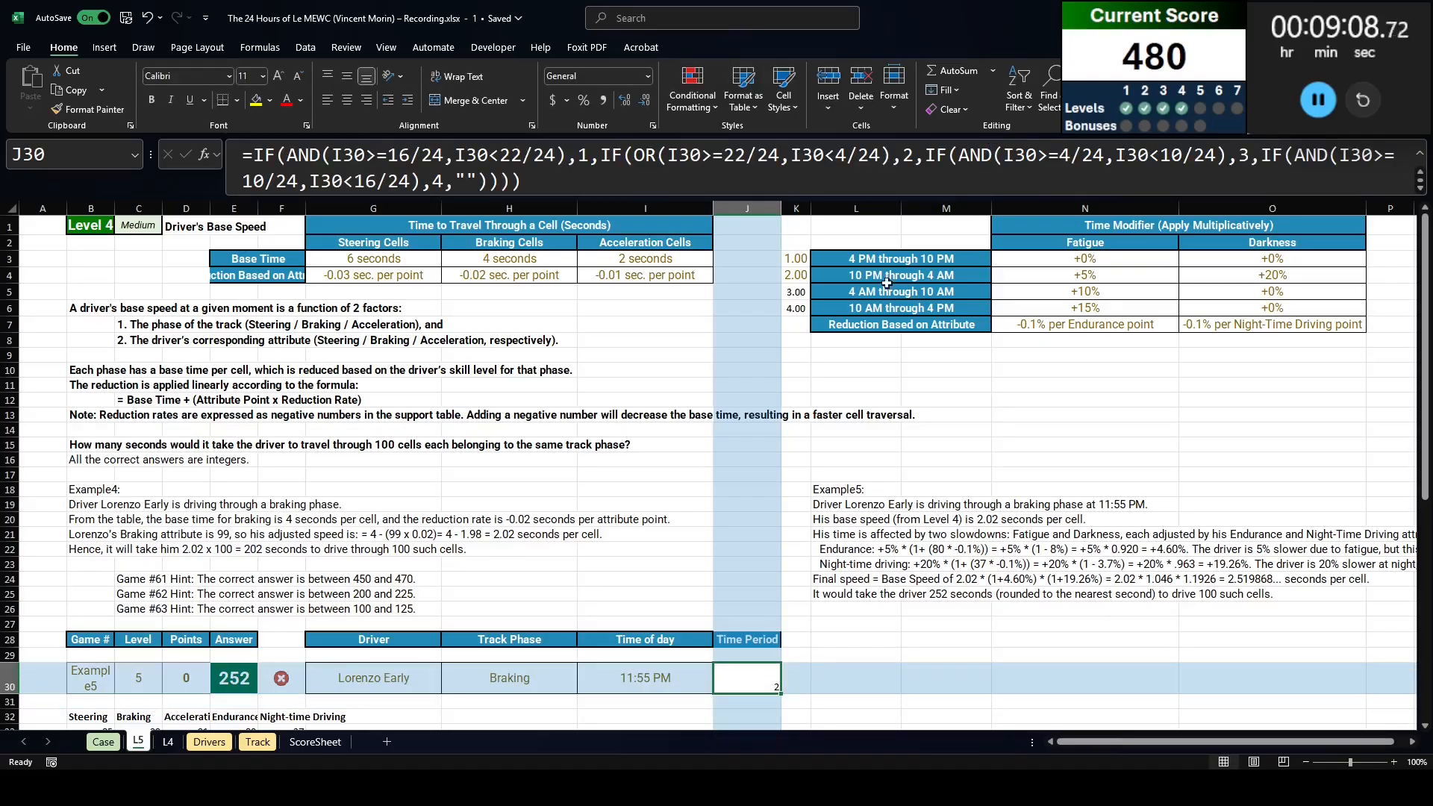
Step: Examine the Endurance calculation in the Example5 text and the Time Modifier table against the driver attributes in row 33
click(887, 282)
click(857, 398)
scroll(585, 527, down, 5)
scroll(325, 550, up, 3)
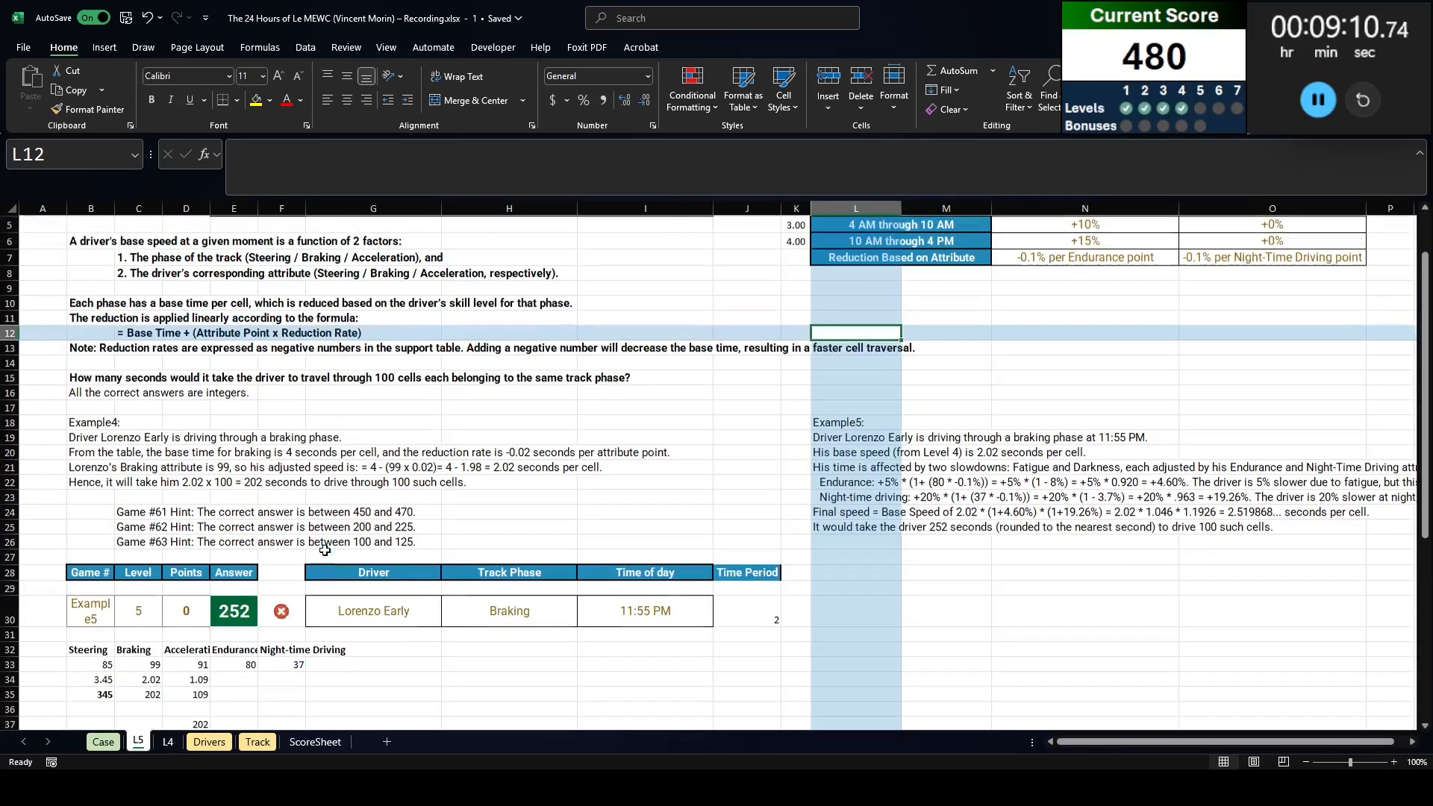
scroll(325, 550, down, 1)
click(749, 475)
click(861, 462)
scroll(861, 462, up, 1)
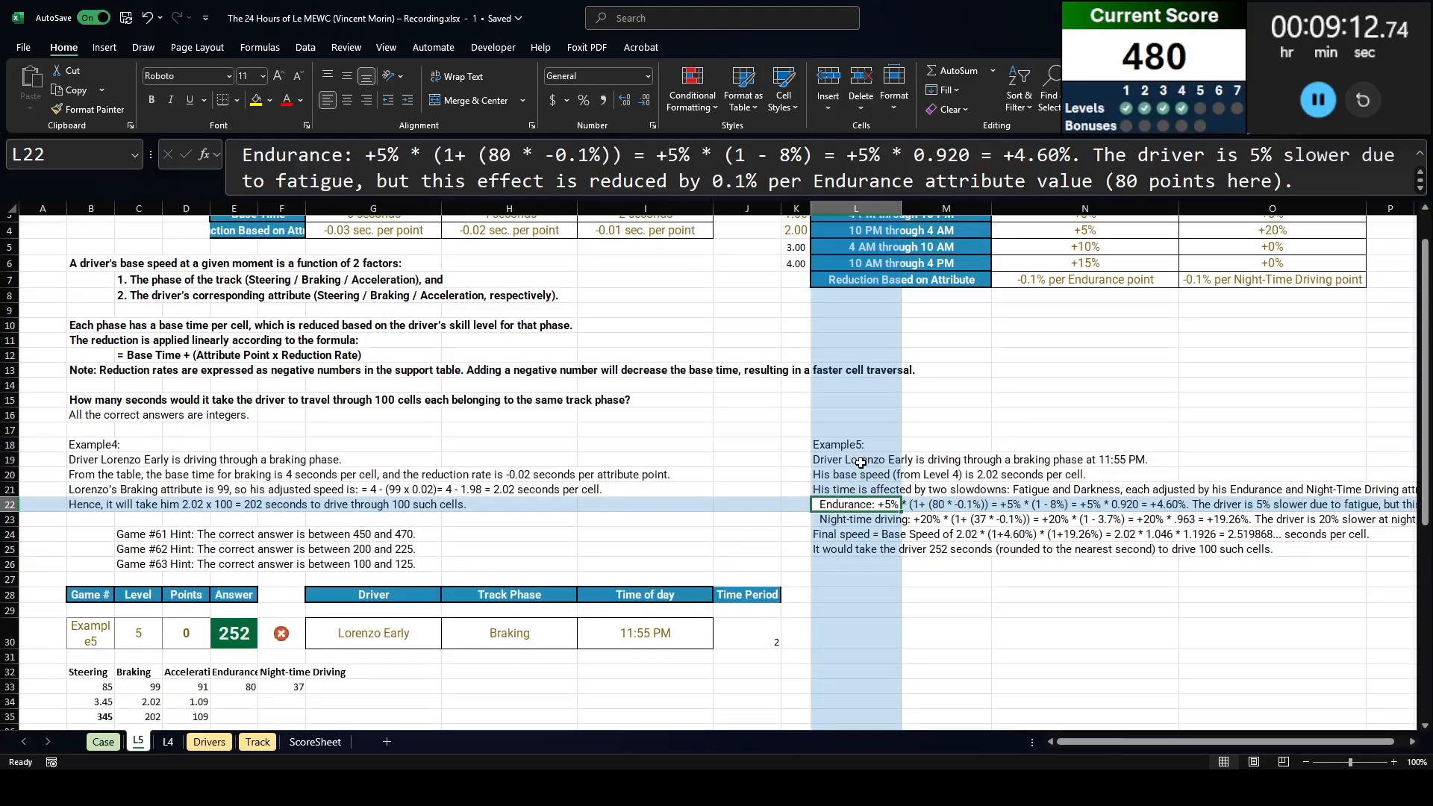
click(254, 701)
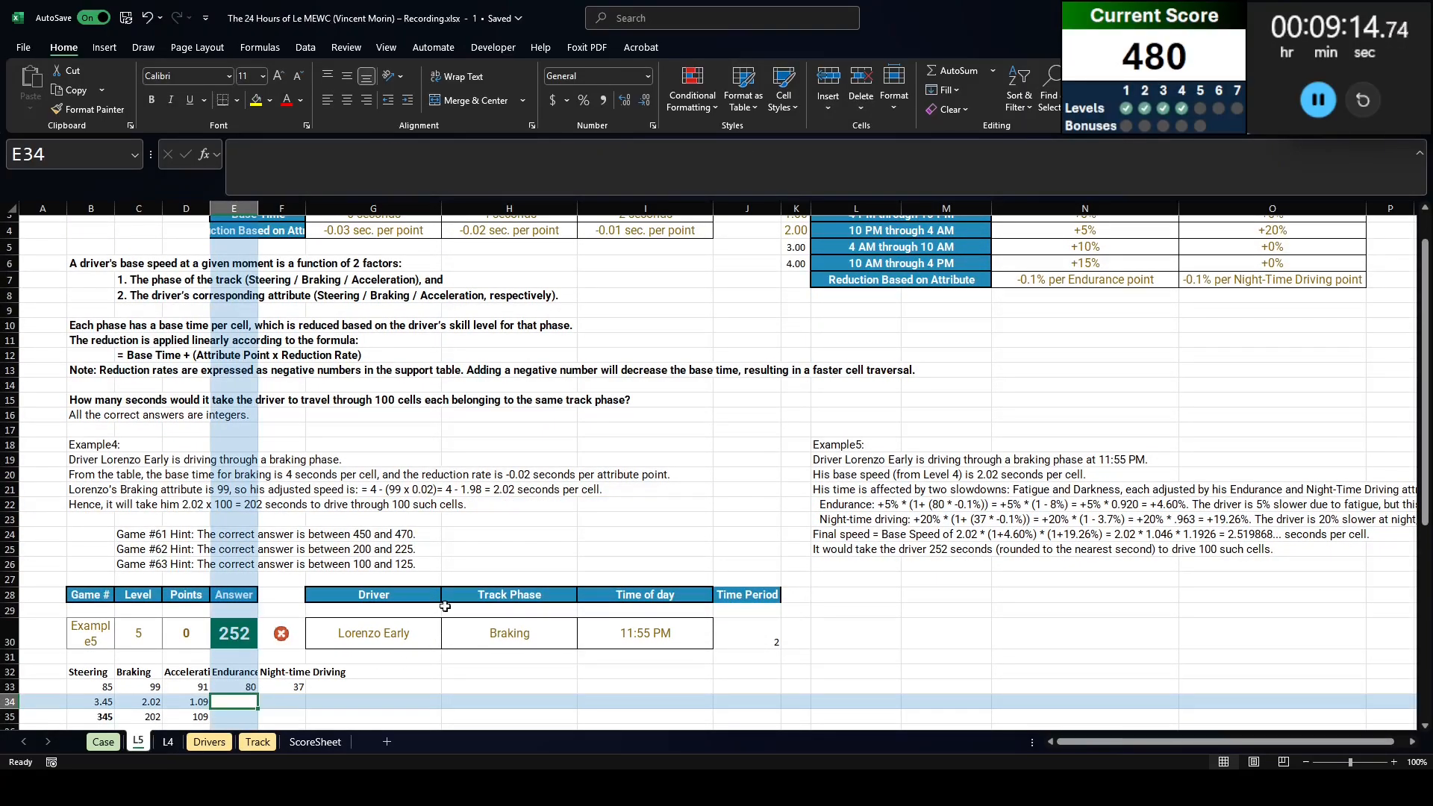
scroll(747, 306, up, 1)
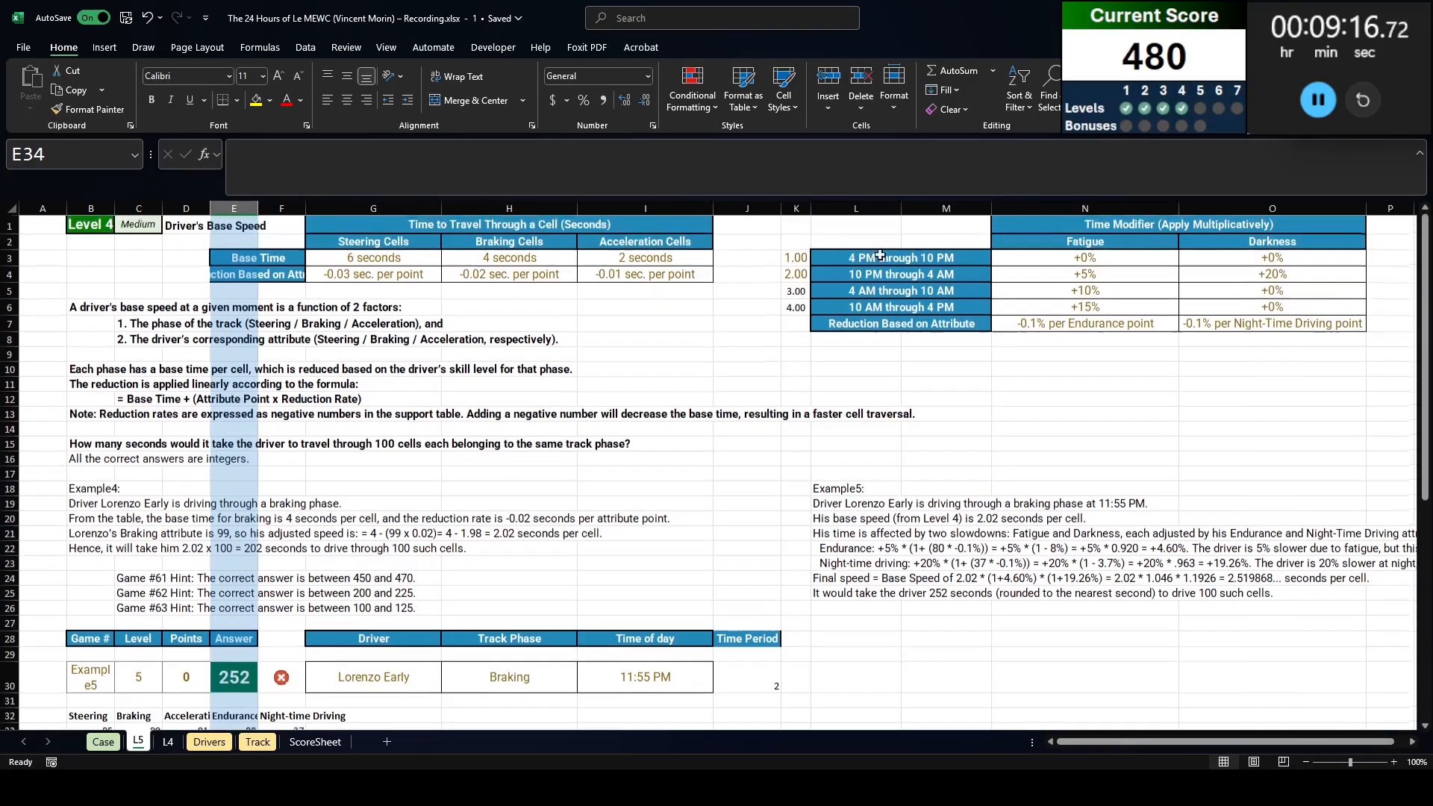
Step: Start an INDEX formula in E34 that picks the fatigue modifier from $N$3:$N$6 using the time period in J30
drag(1045, 259, 1034, 308)
click(928, 445)
scroll(739, 479, down, 2)
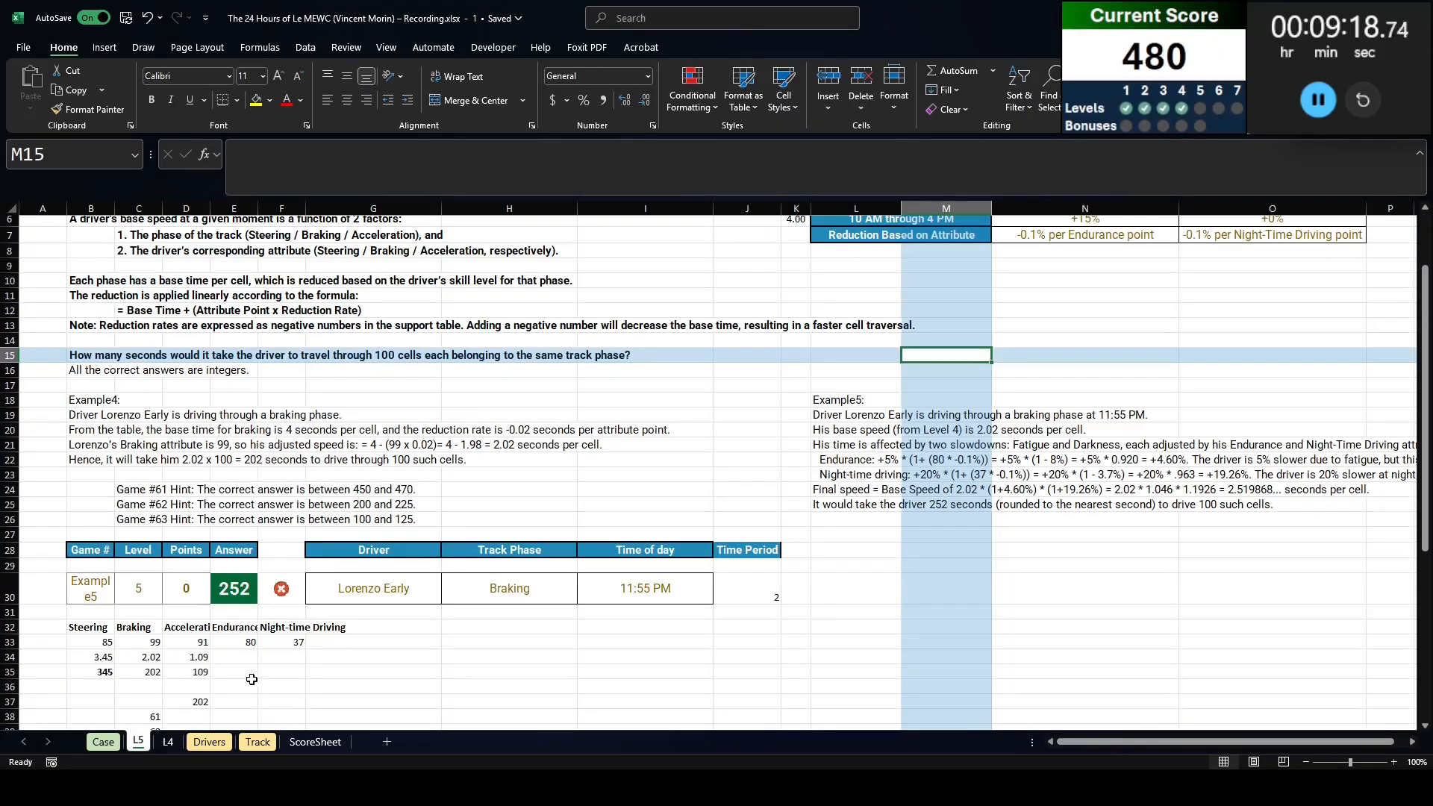
click(235, 644)
click(237, 654)
text(=index()
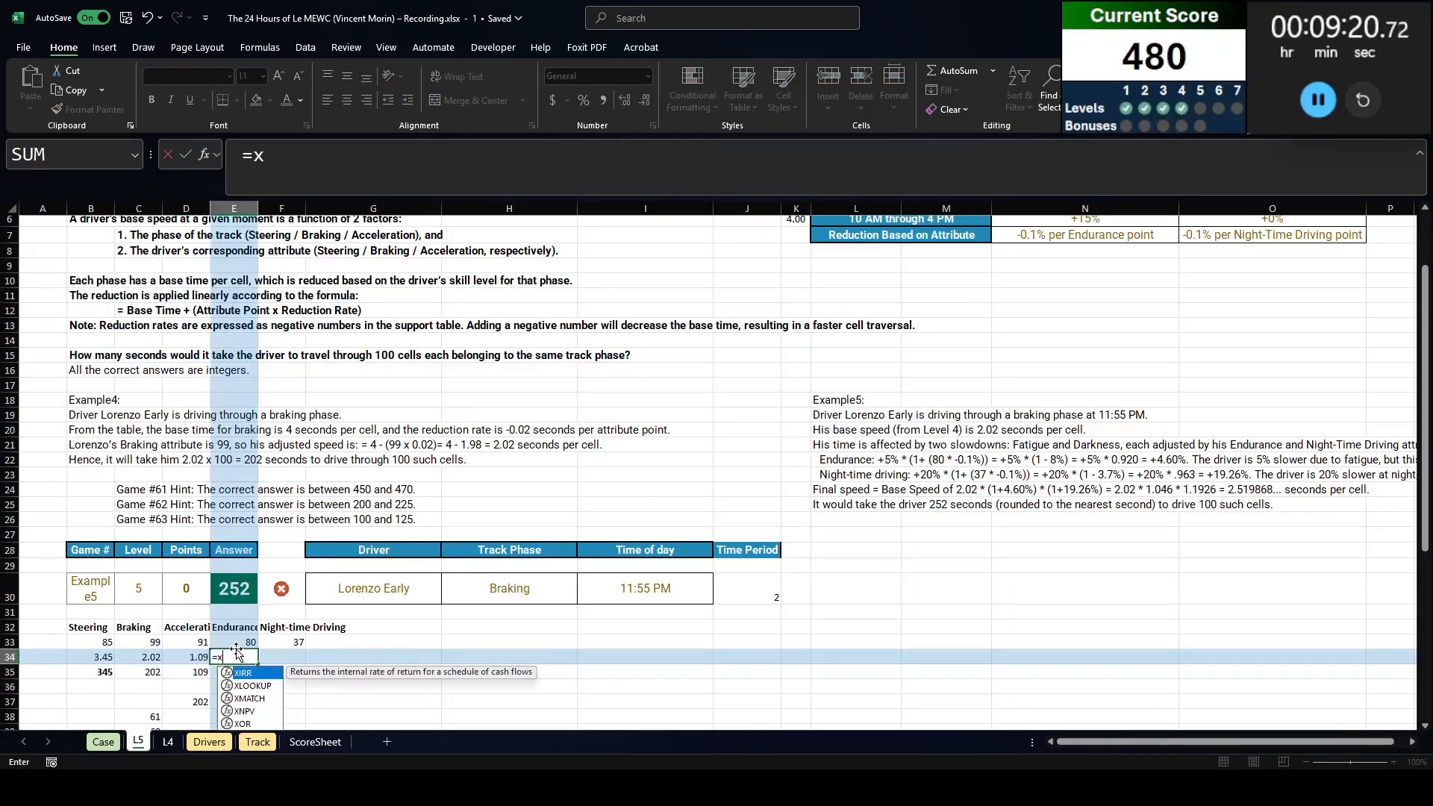
scroll(601, 451, up, 2)
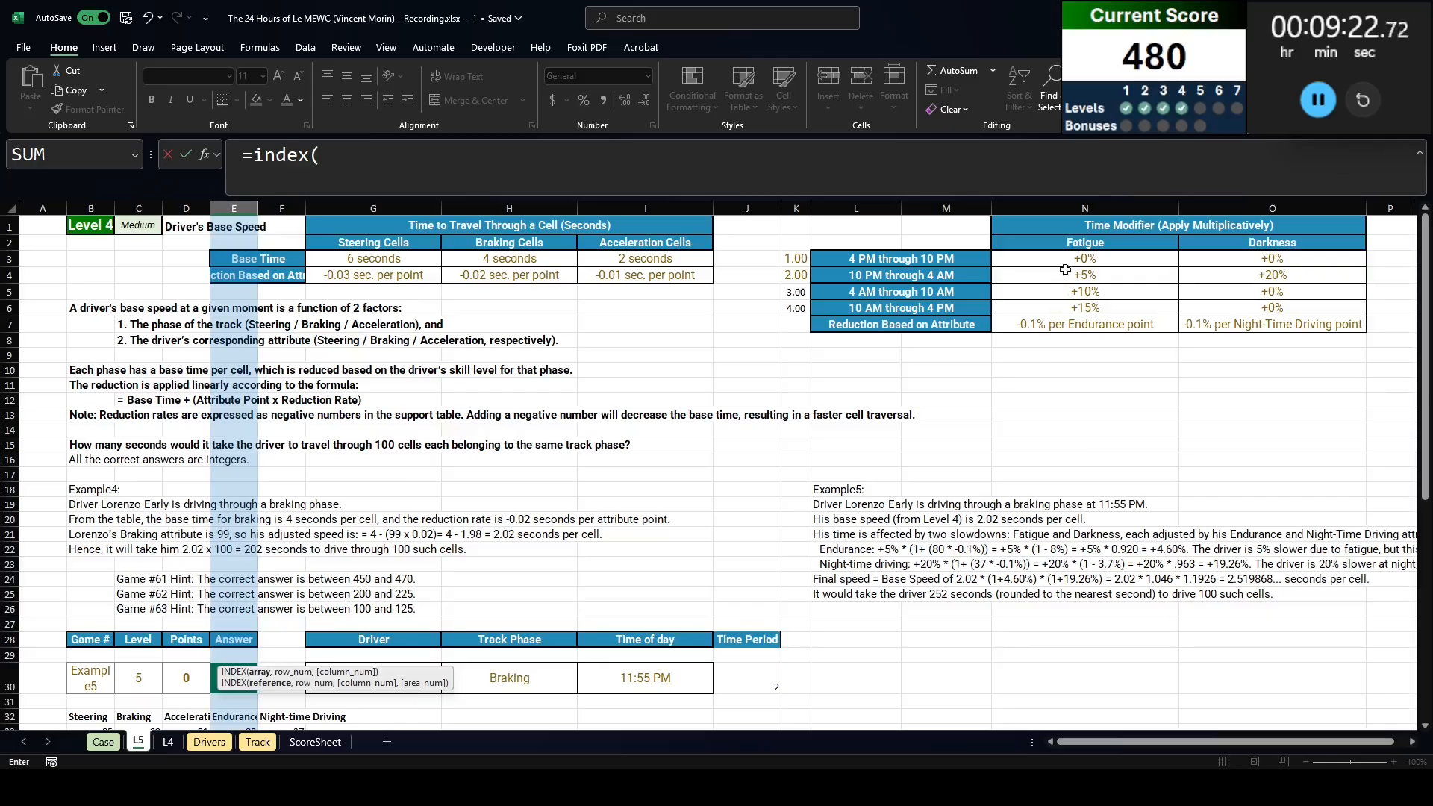
drag(1066, 261, 1065, 307)
key(F4)
text(,)
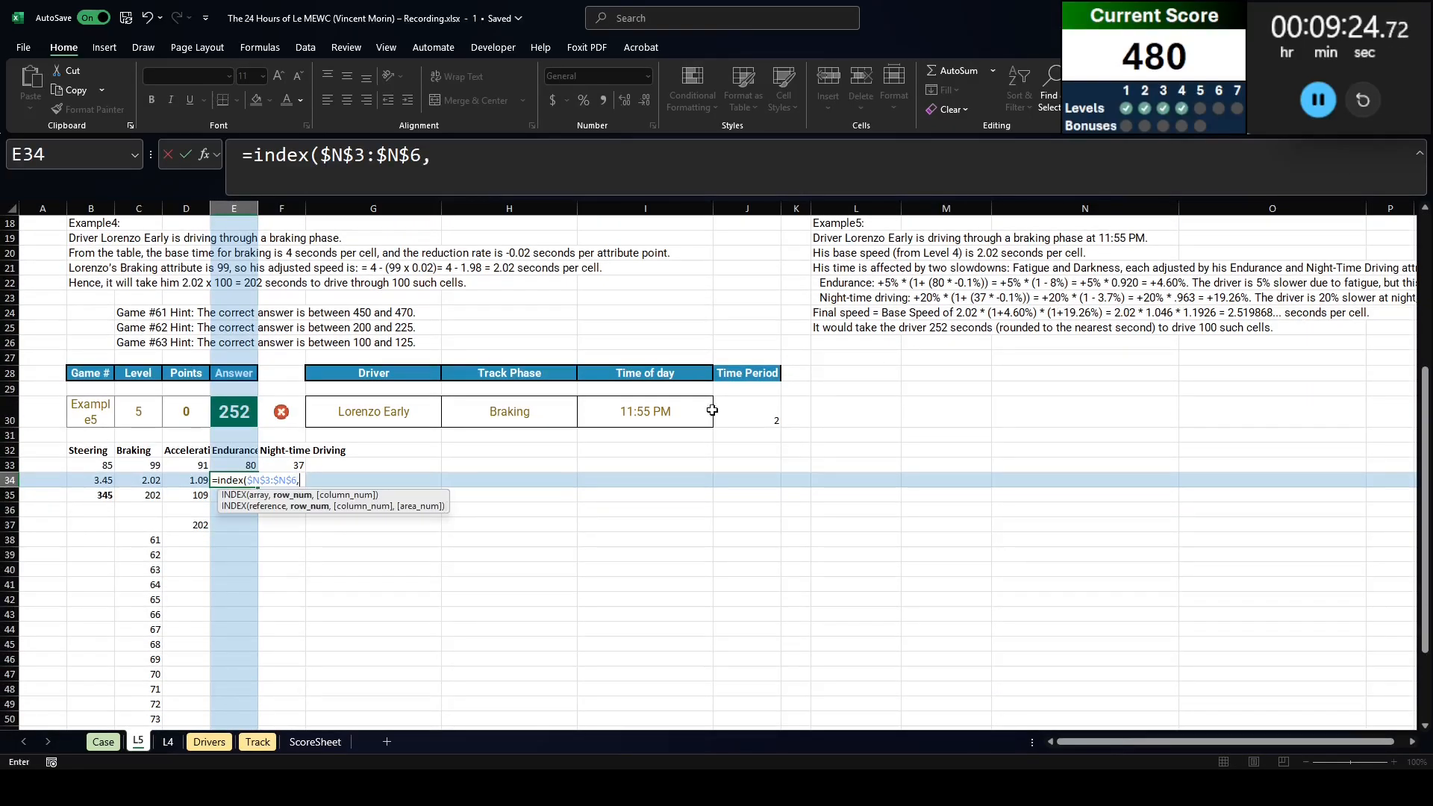
click(737, 416)
scroll(1067, 284, up, 6)
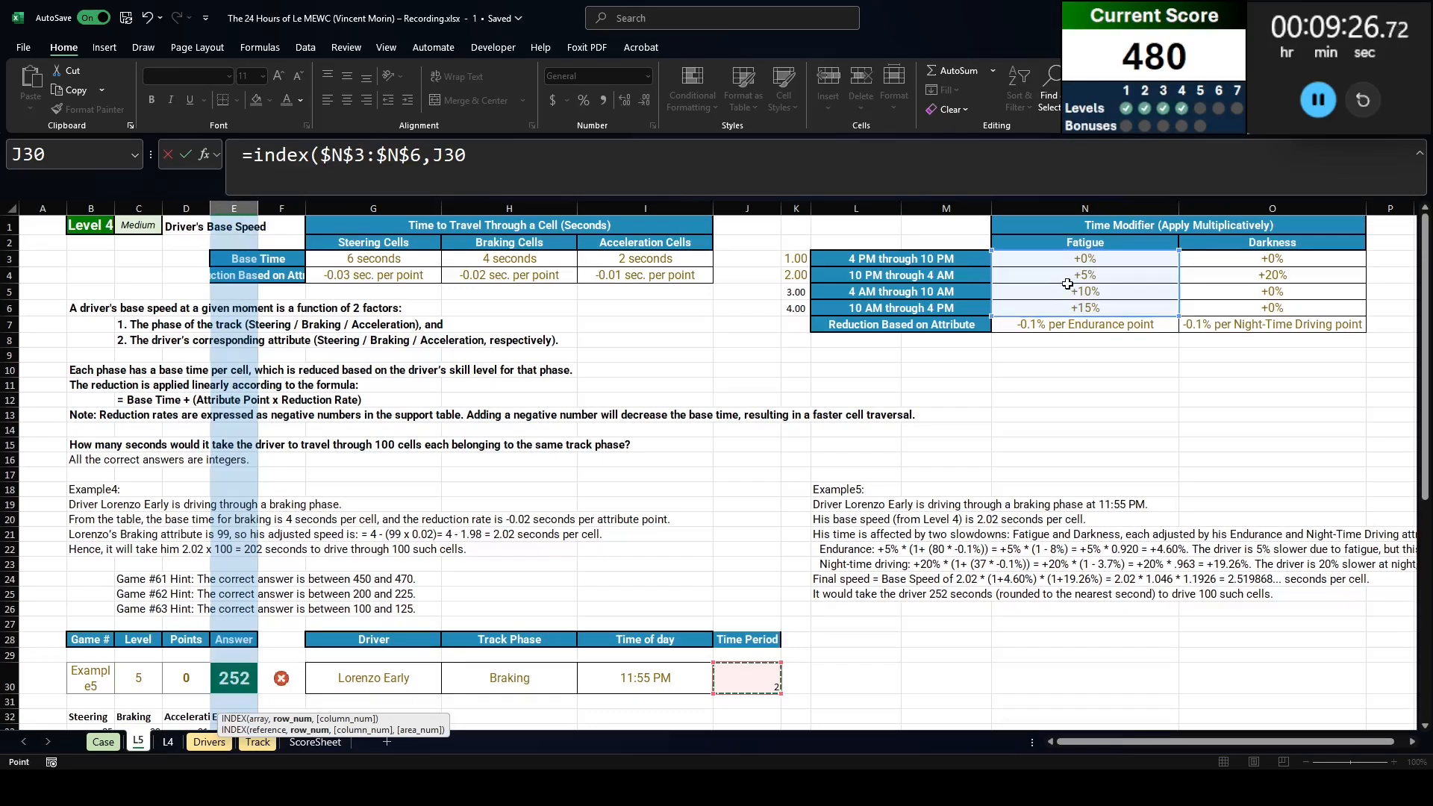
Step: Complete the E34 formula by closing INDEX after J30 and multiplying it by (1+(E33*-0.1%)), and enter it
text(*)
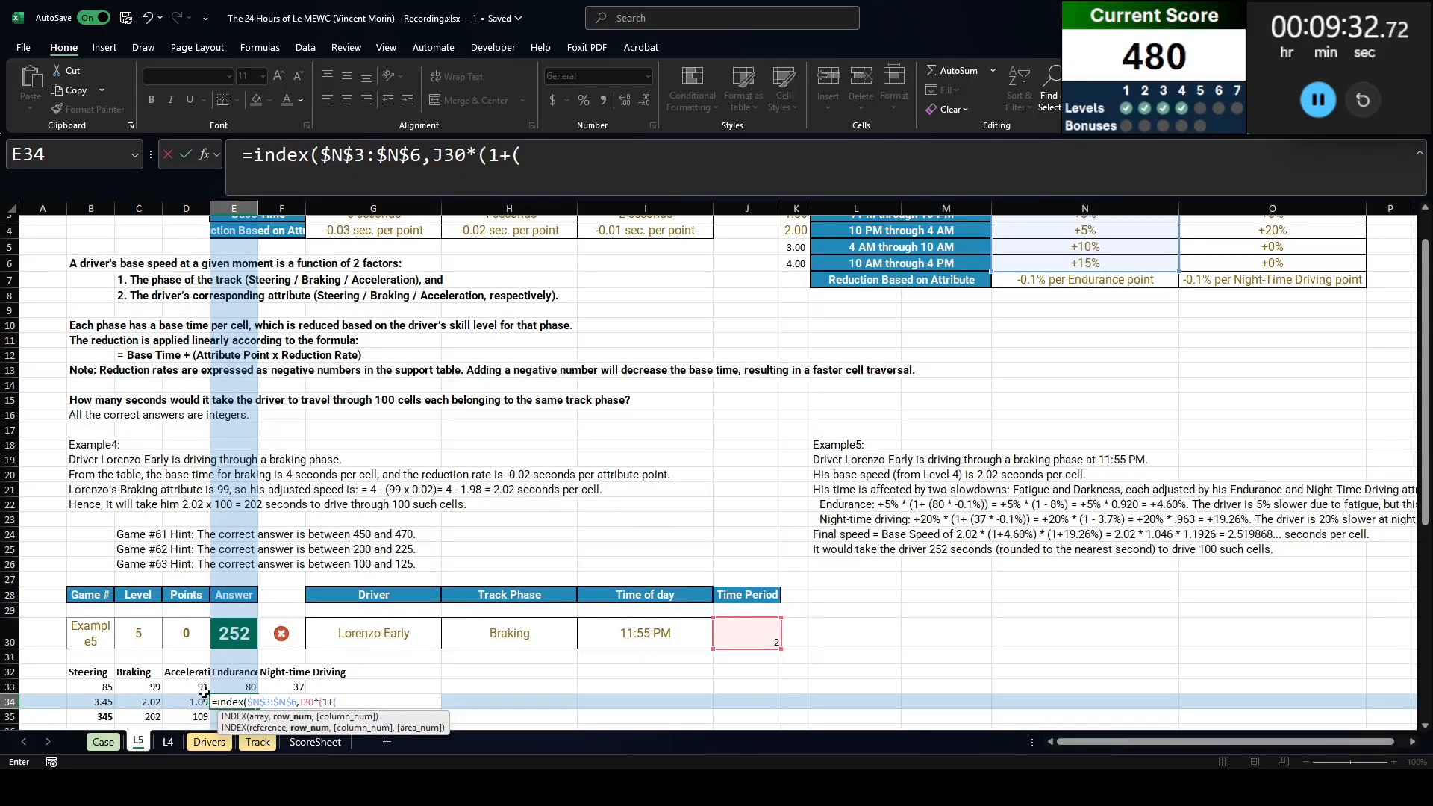
click(228, 685)
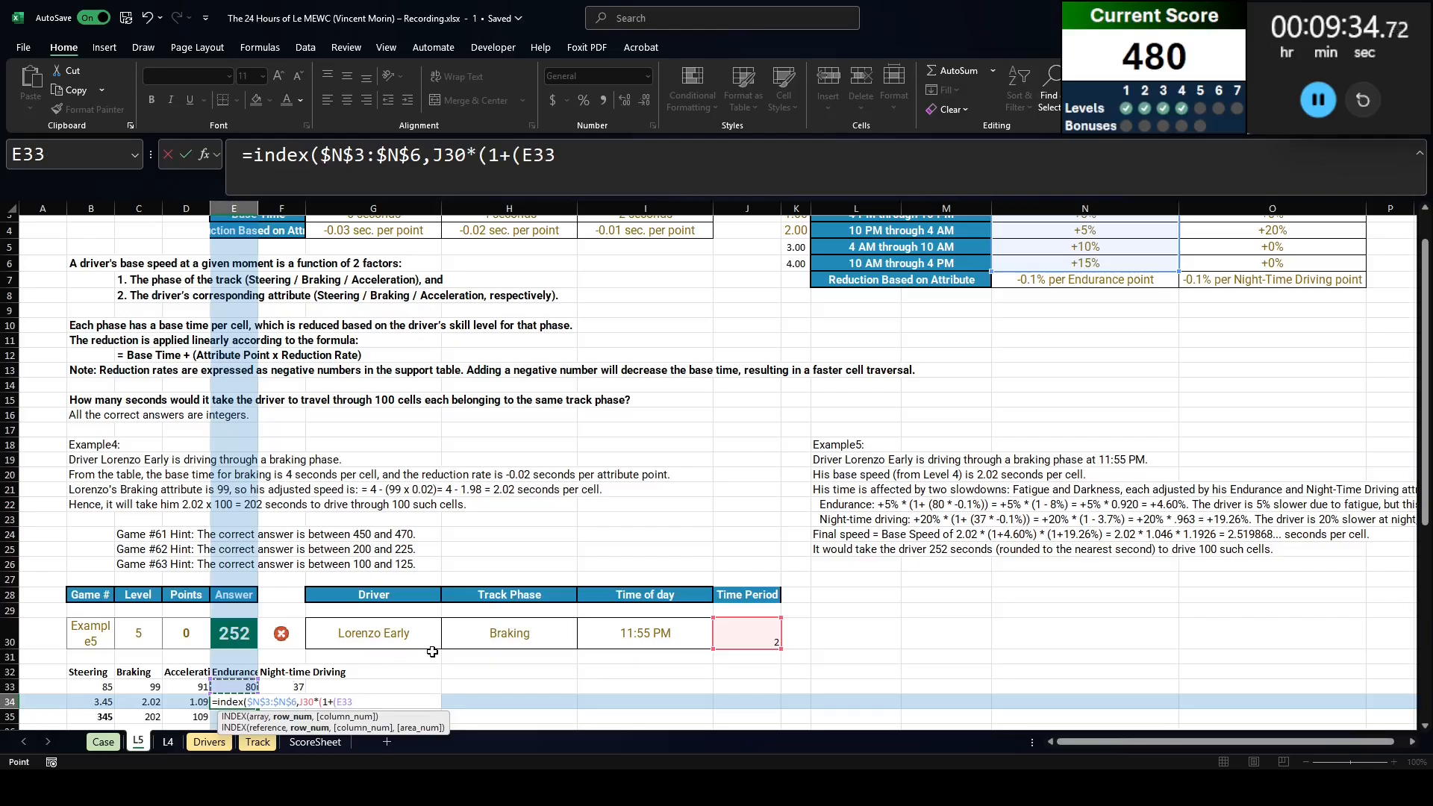
text(*-0.1%)
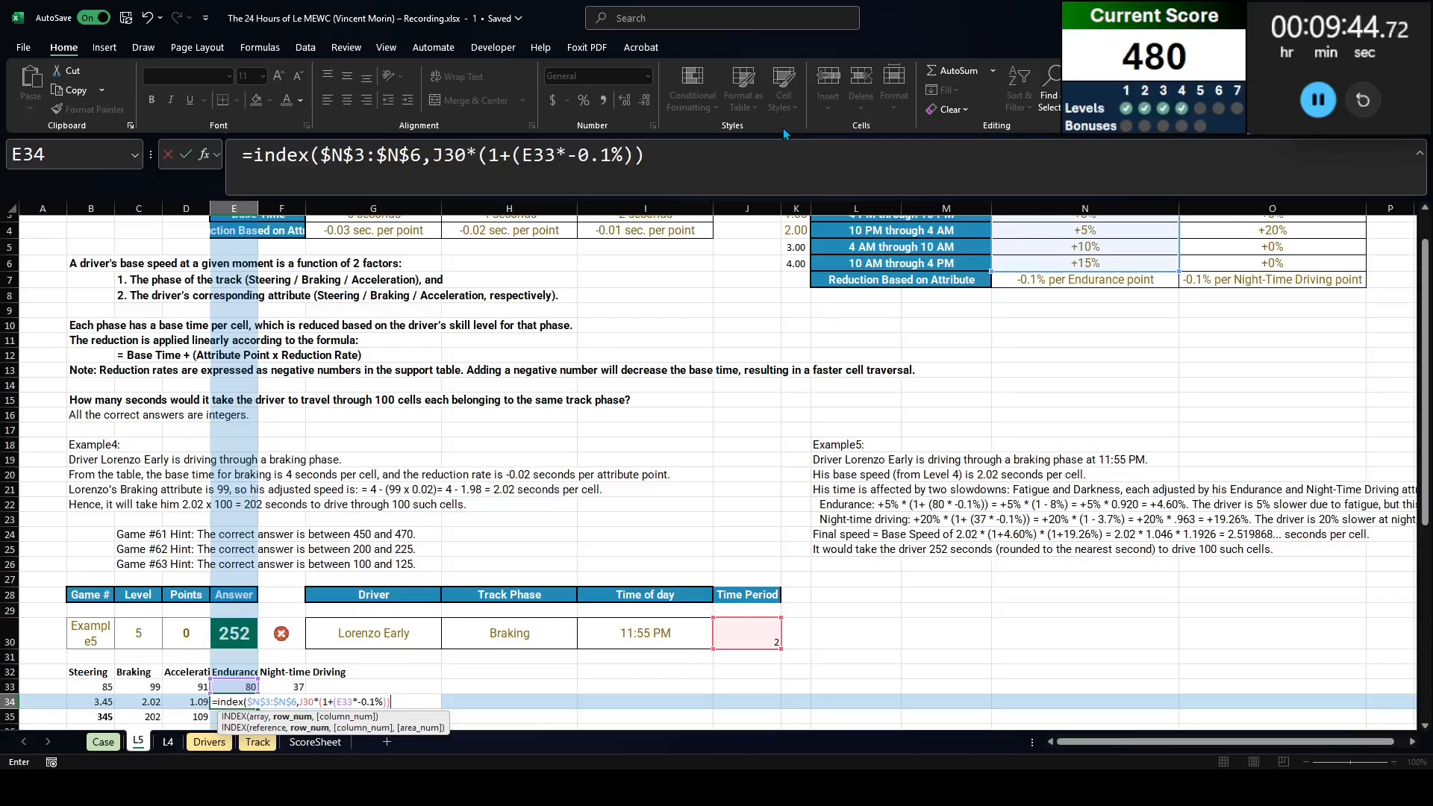
click(465, 156)
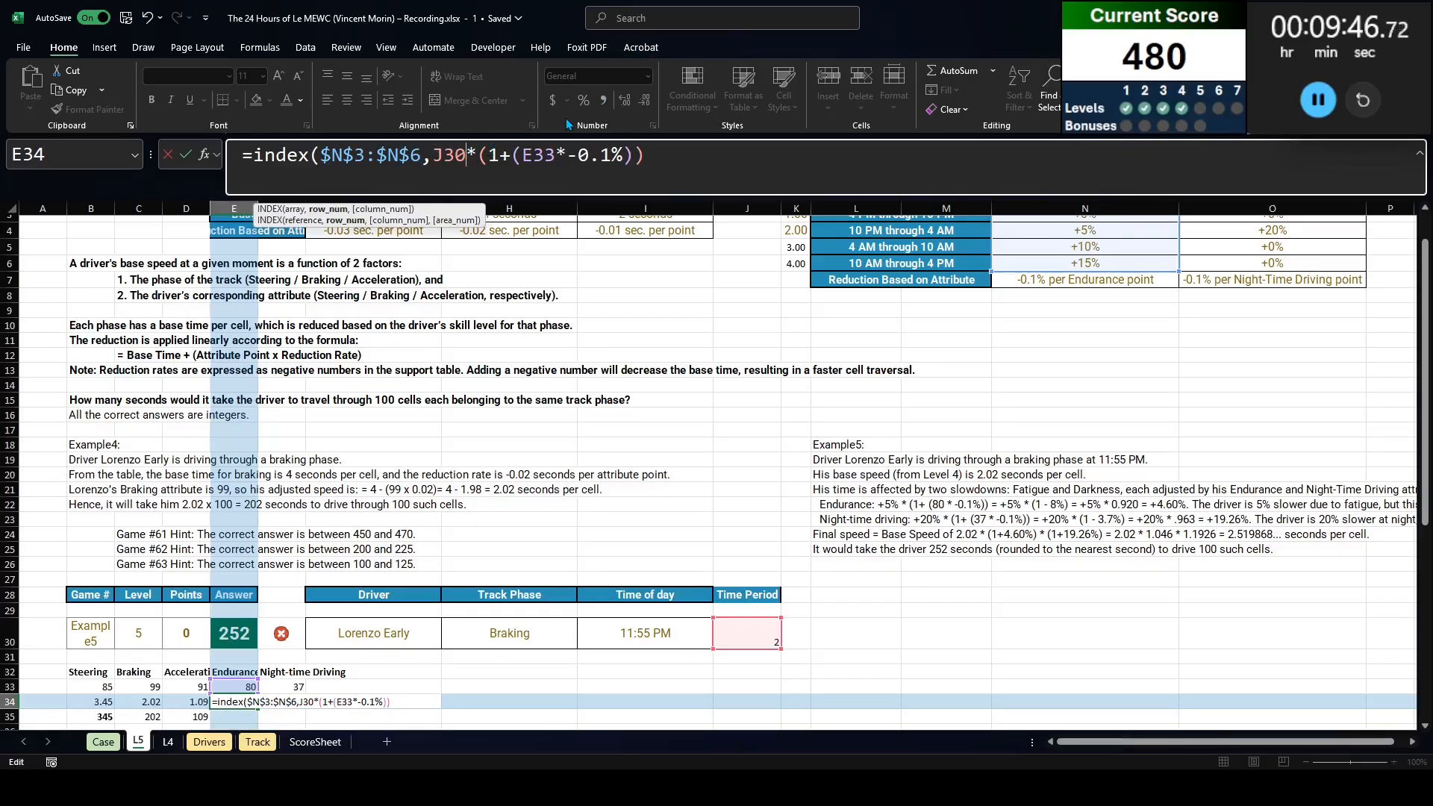
text())
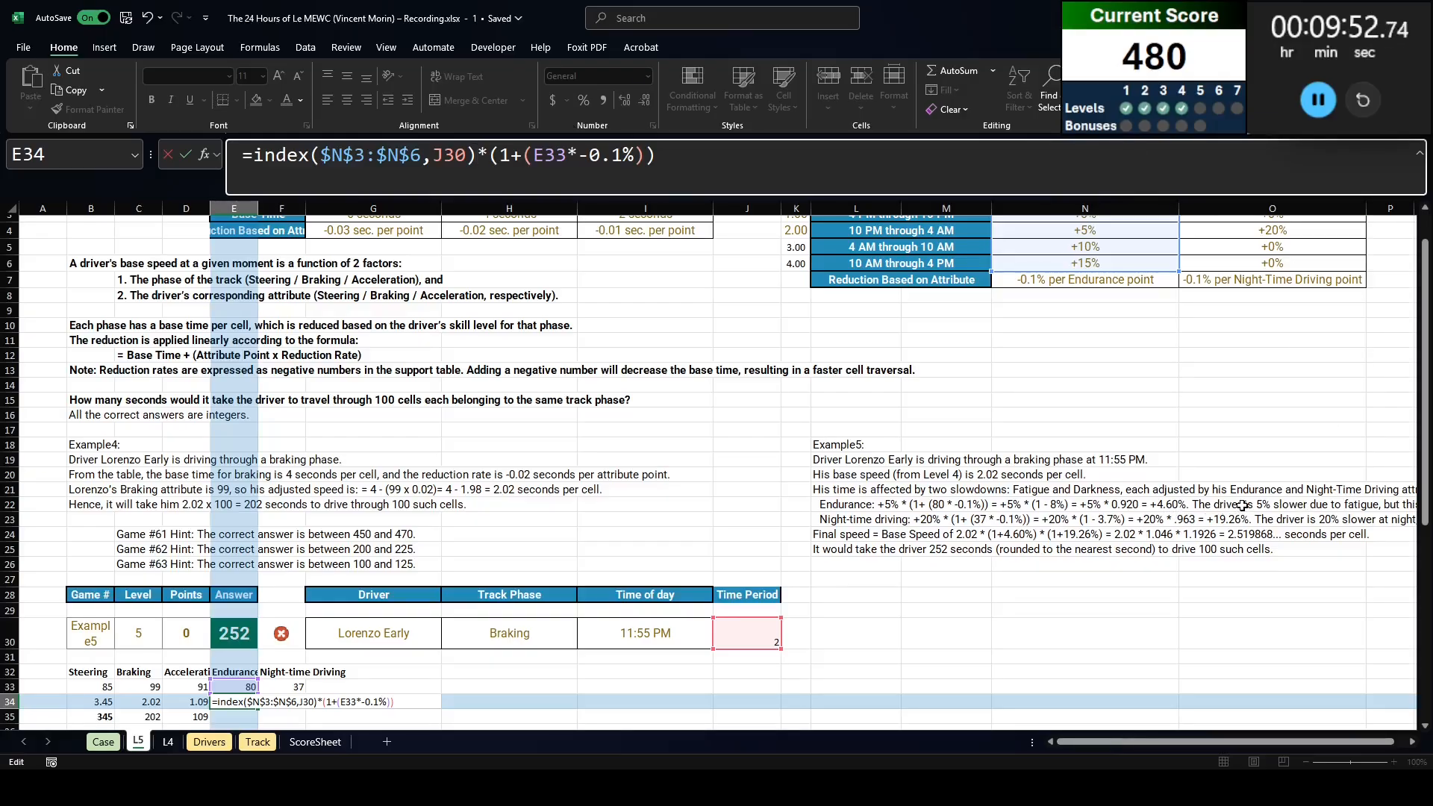
key(ctrl+Return)
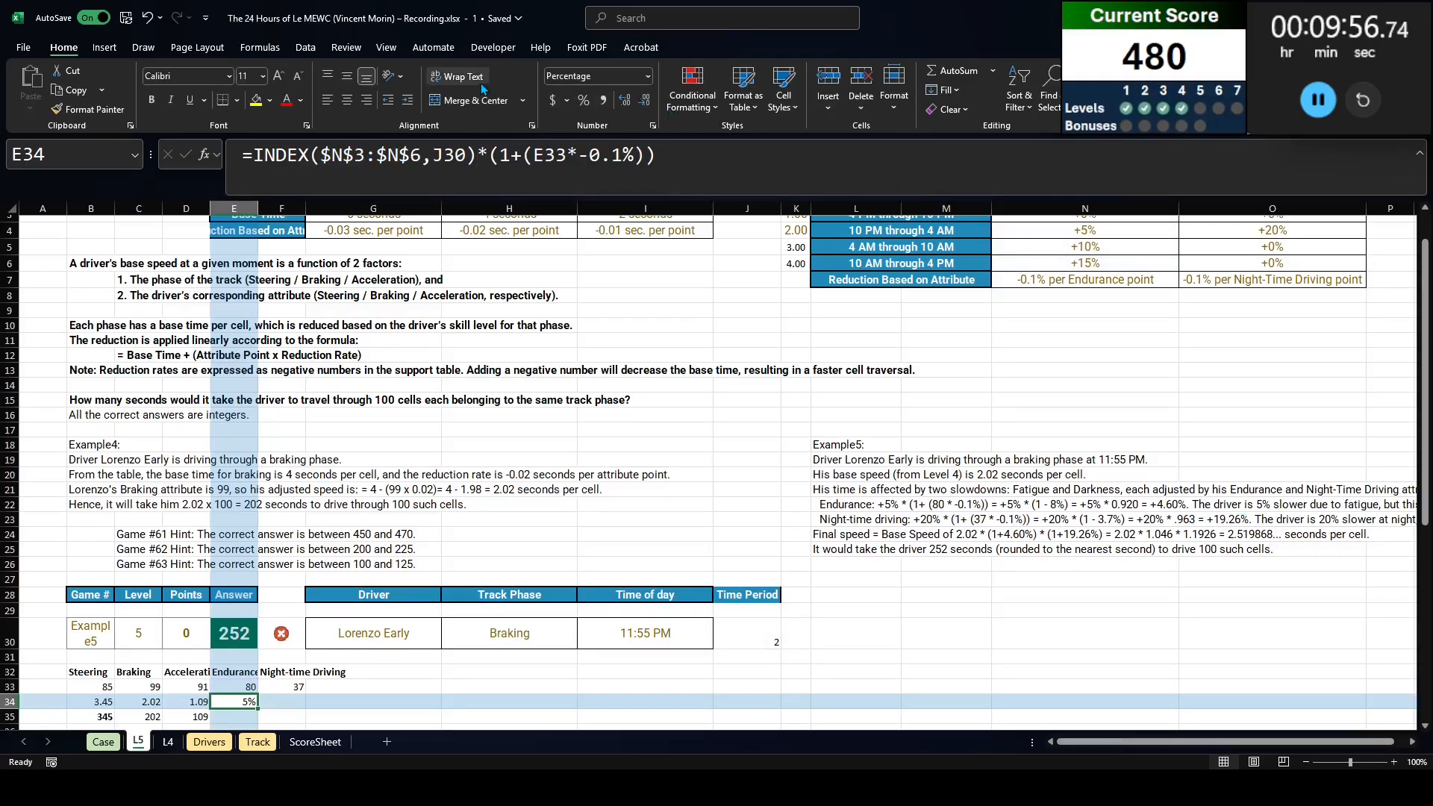
Step: Format E34 as a percentage with two decimal places
click(584, 100)
click(625, 100)
click(625, 100)
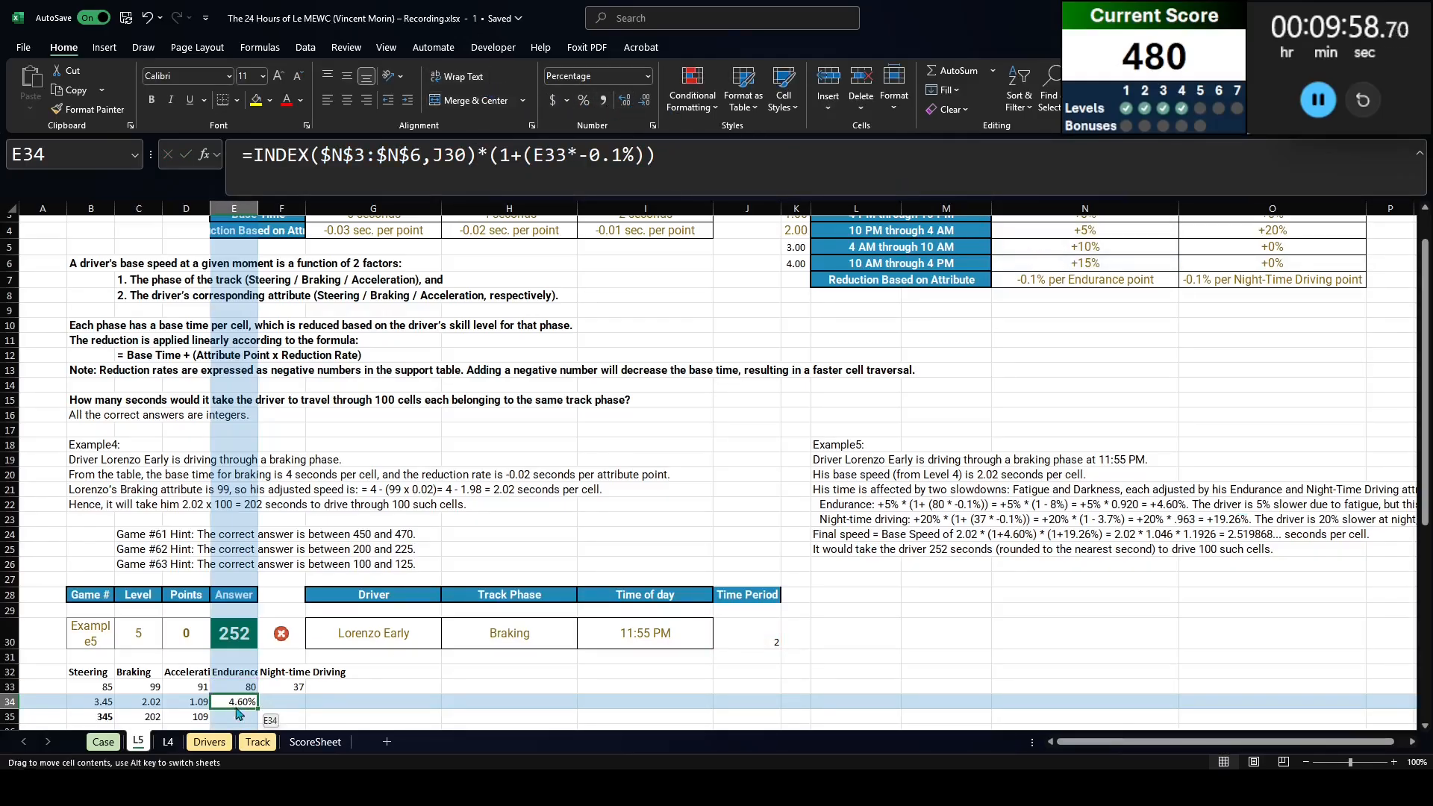
Step: Edit the E34 formula so the table range is the relative N3:N6 and the time period reference is the absolute $J$30
click(454, 187)
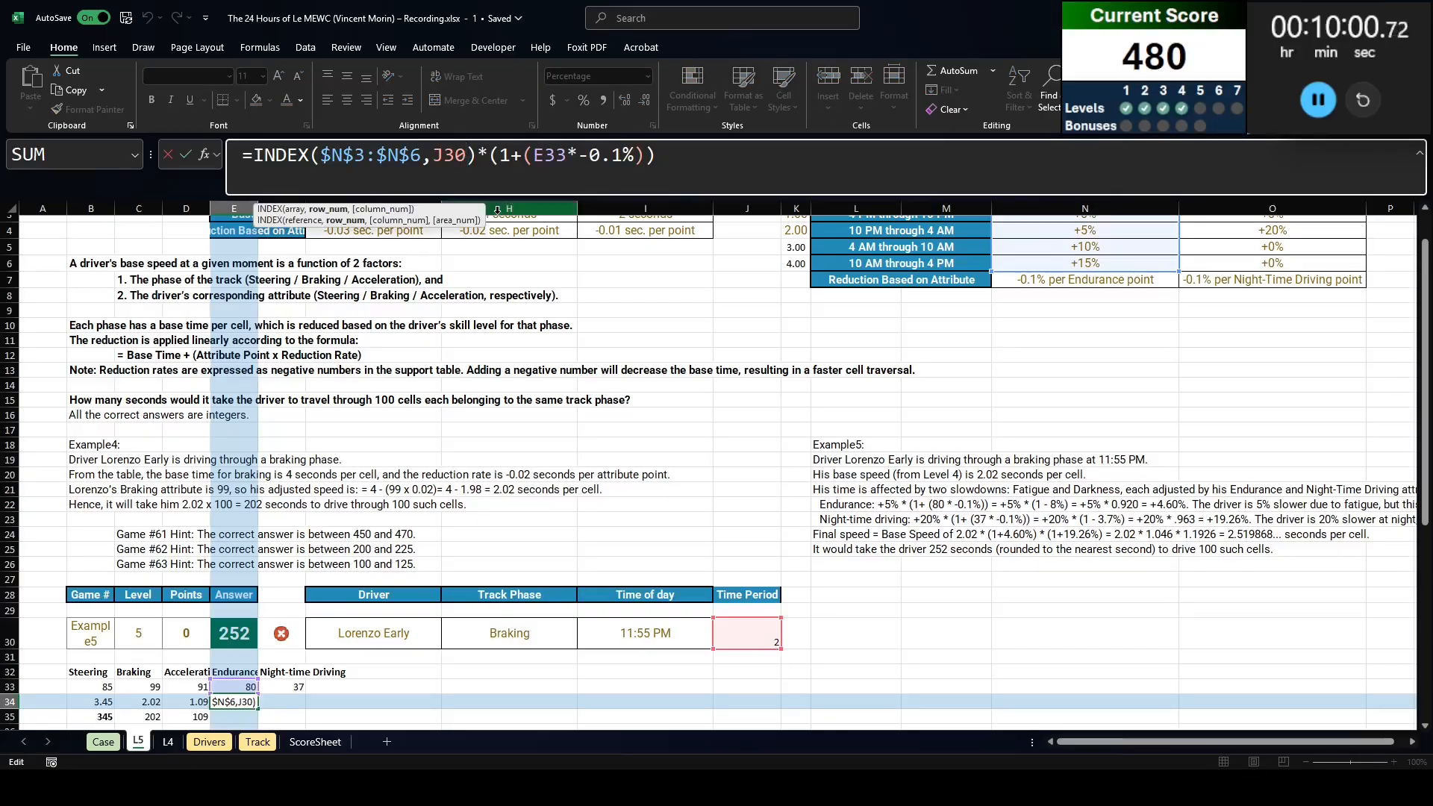
scroll(366, 222, up, 1)
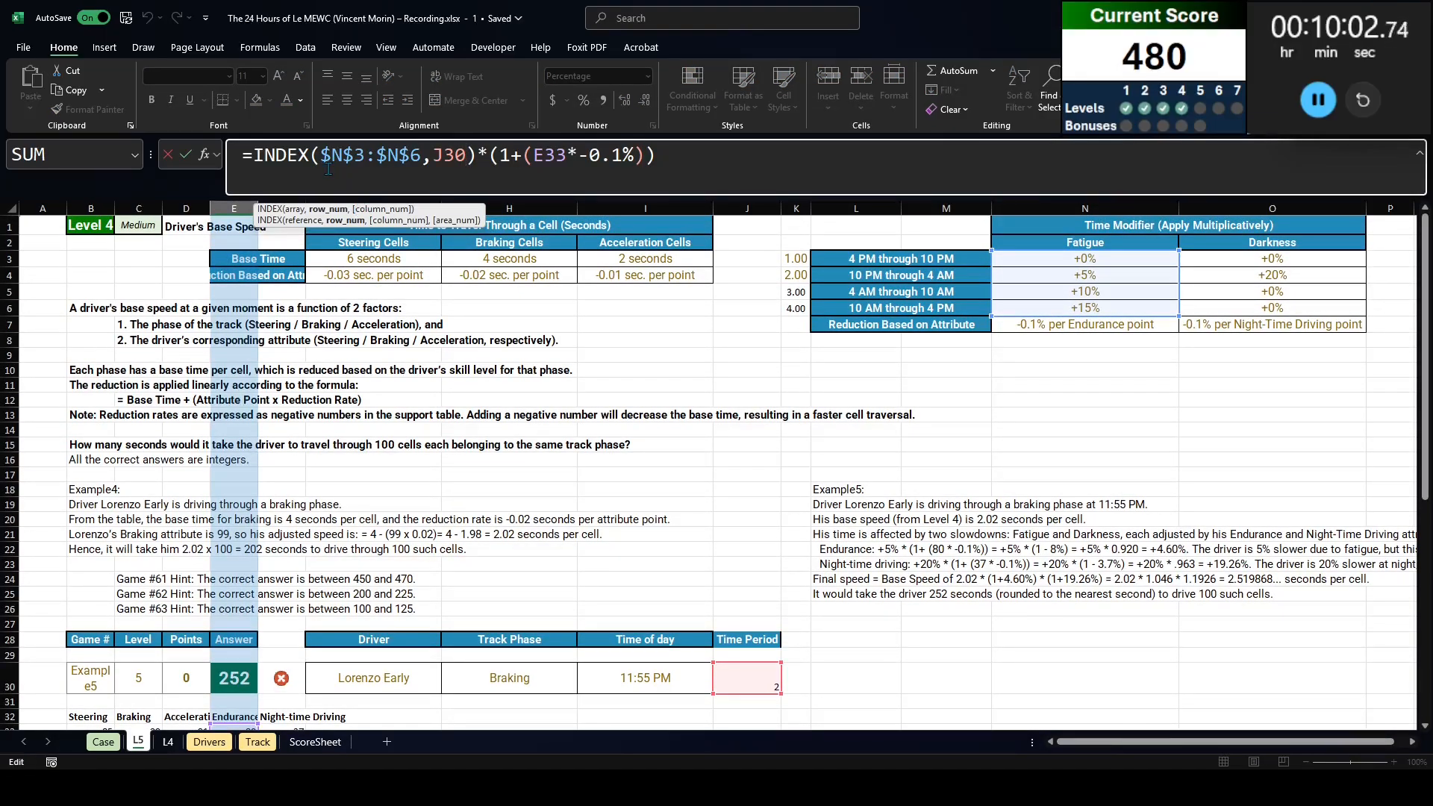
drag(321, 158, 423, 158)
key(F4)
key(F4)
key(F4)
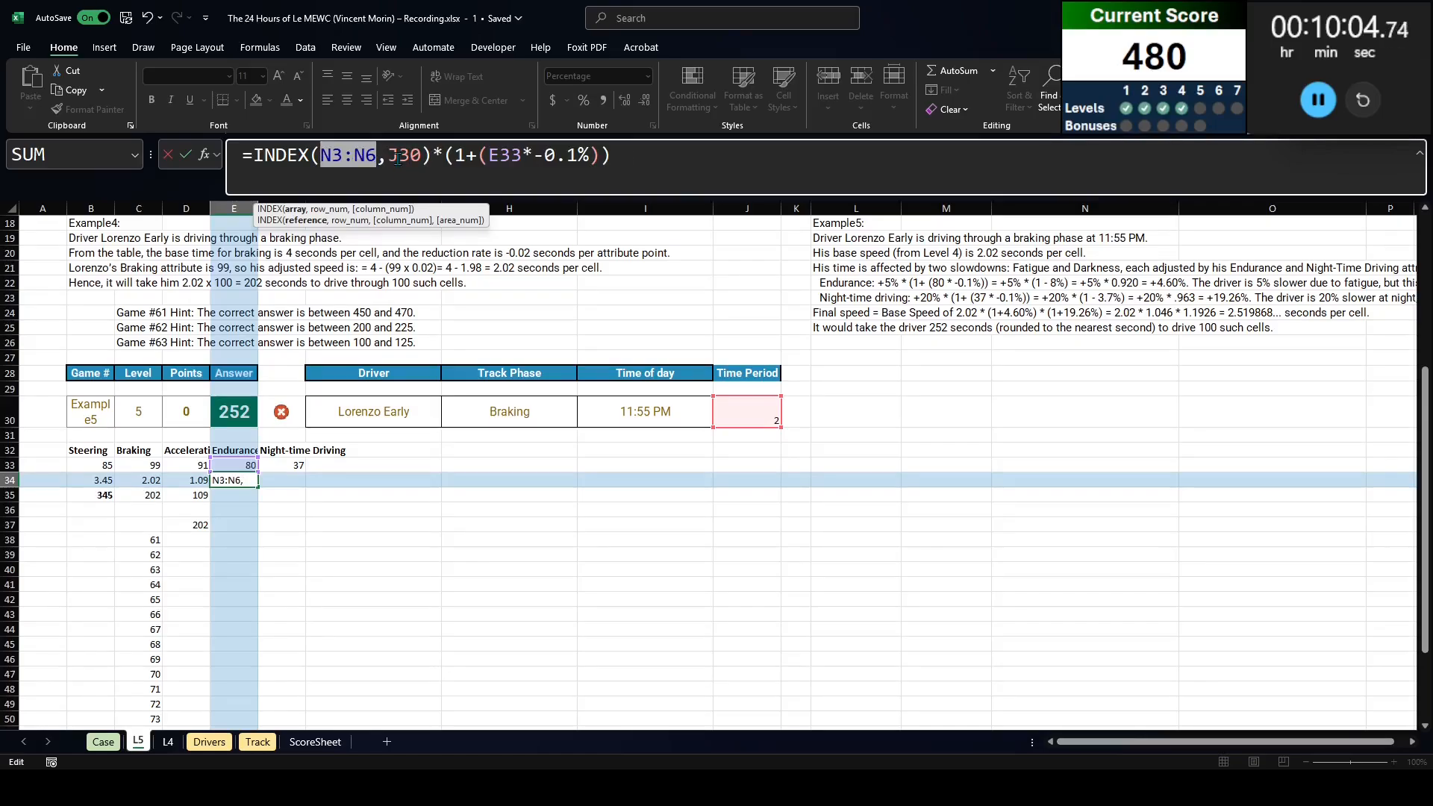
double_click(398, 157)
key(F4)
scroll(622, 344, up, 4)
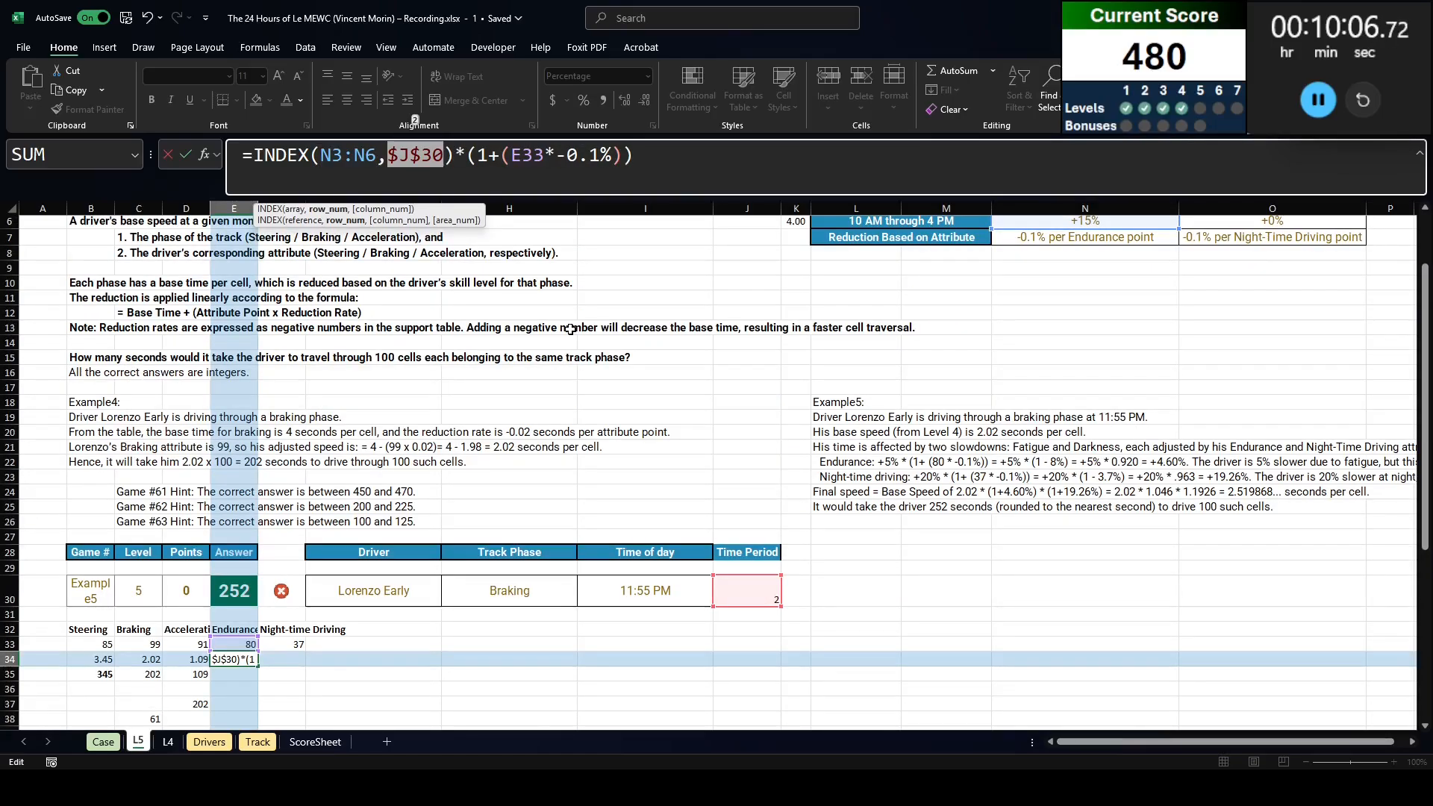
key(ctrl+Return)
Step: Copy the E34 formula into F34 for Night-time Driving and check it against the Darkness column and the Example5 text
key(ctrl+c)
key(Right)
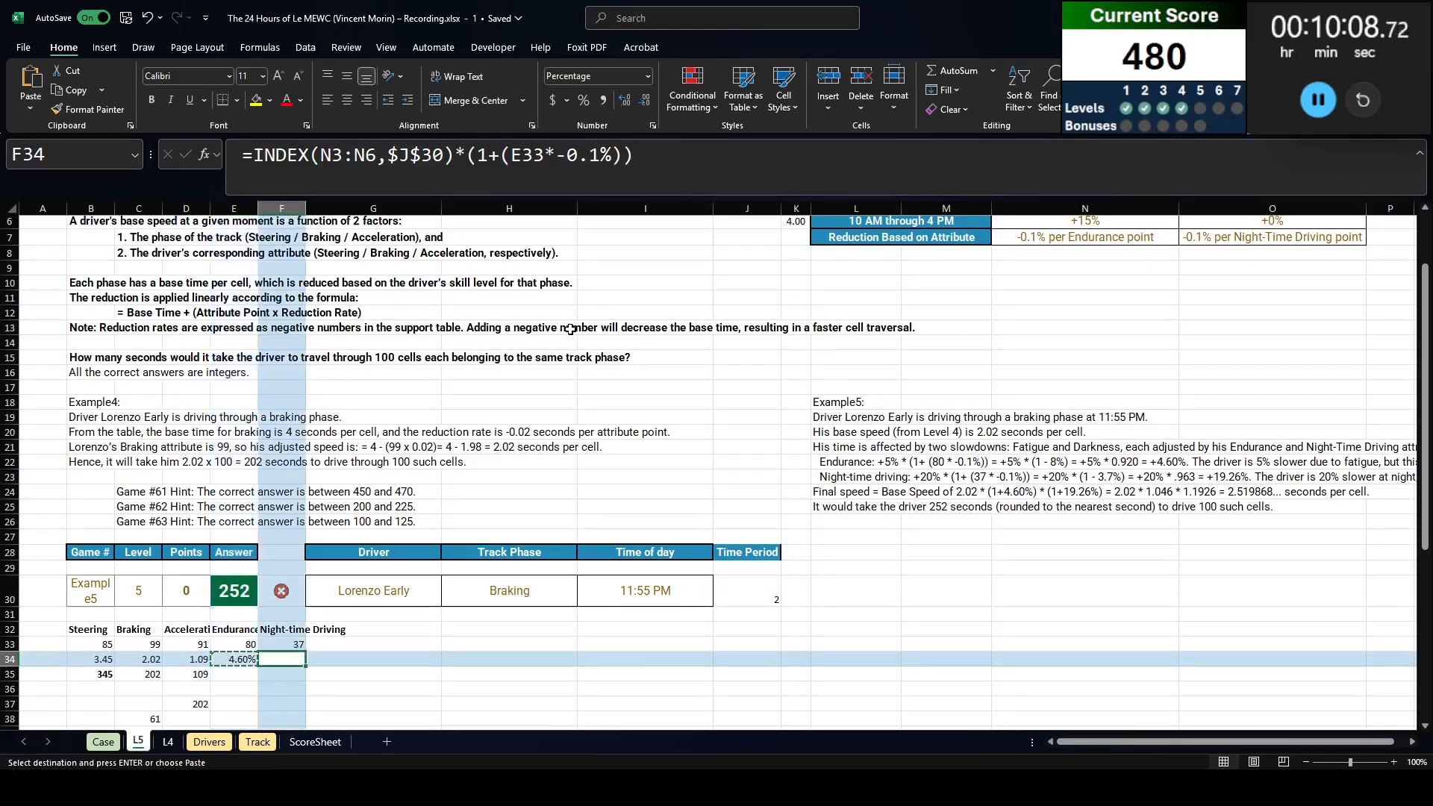
key(ctrl+v)
click(1187, 478)
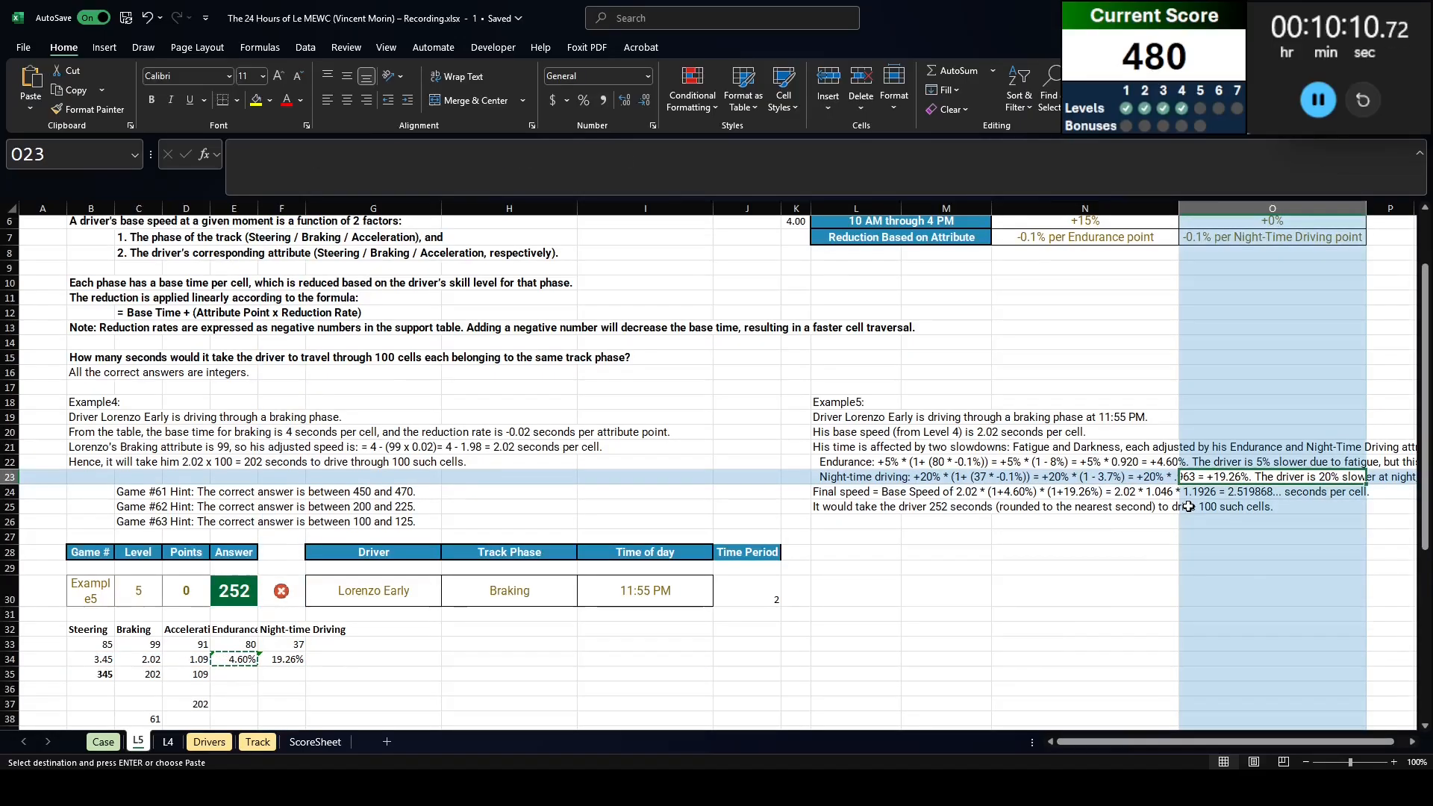
scroll(1187, 486, up, 2)
drag(1225, 260, 1143, 327)
click(788, 275)
click(1268, 272)
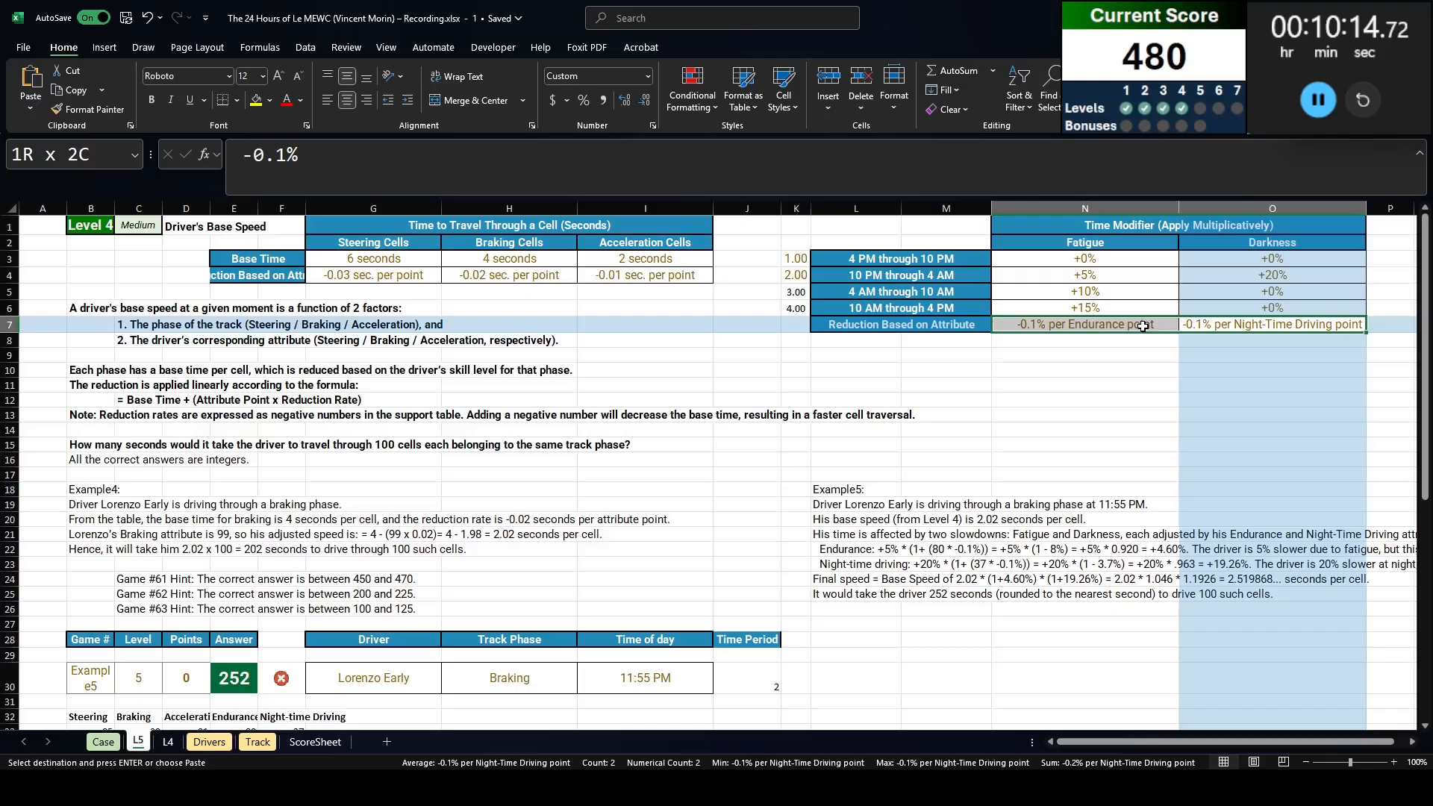
scroll(1143, 326, down, 4)
click(1153, 418)
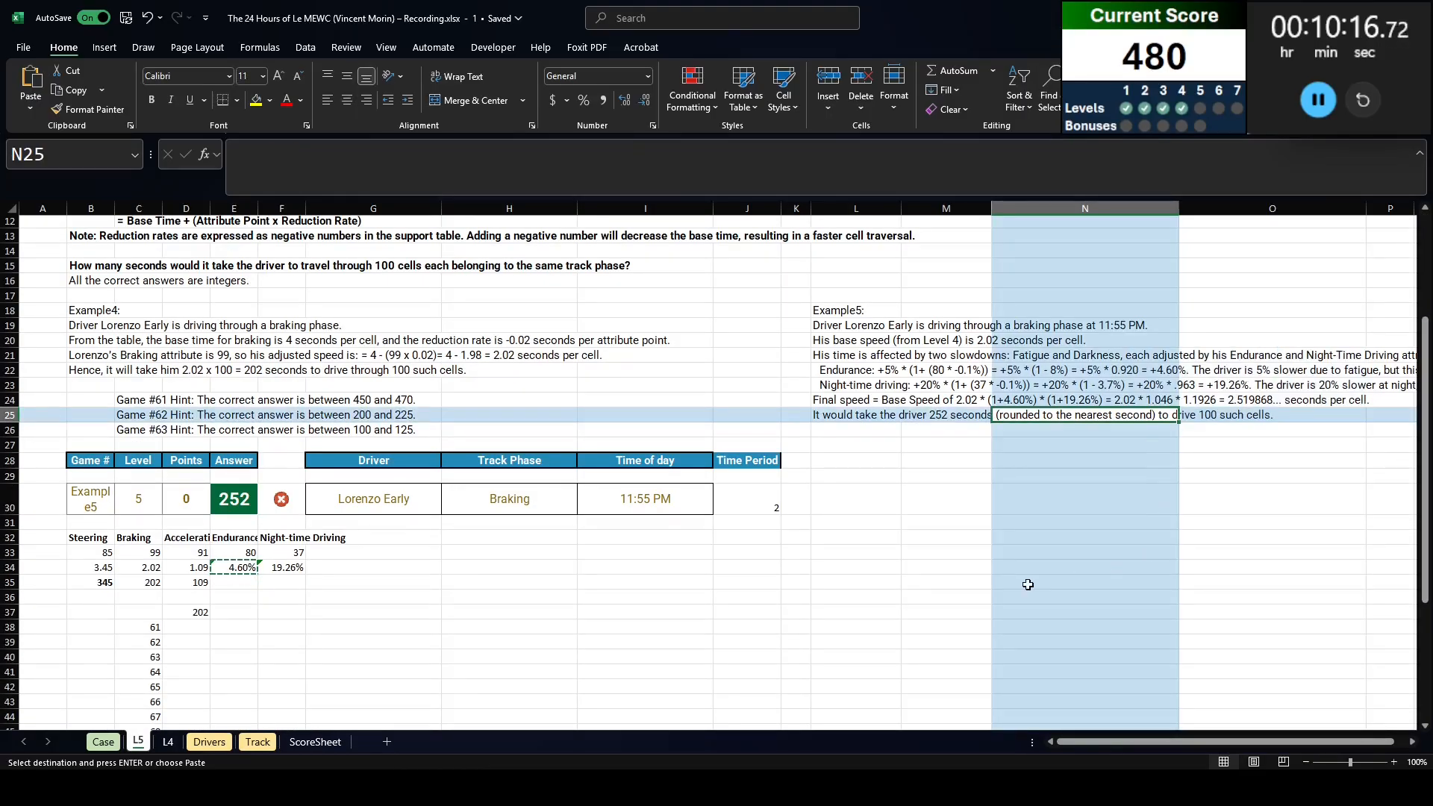
Step: Insert a blank row at row 37, above the answer formula
click(179, 586)
click(159, 611)
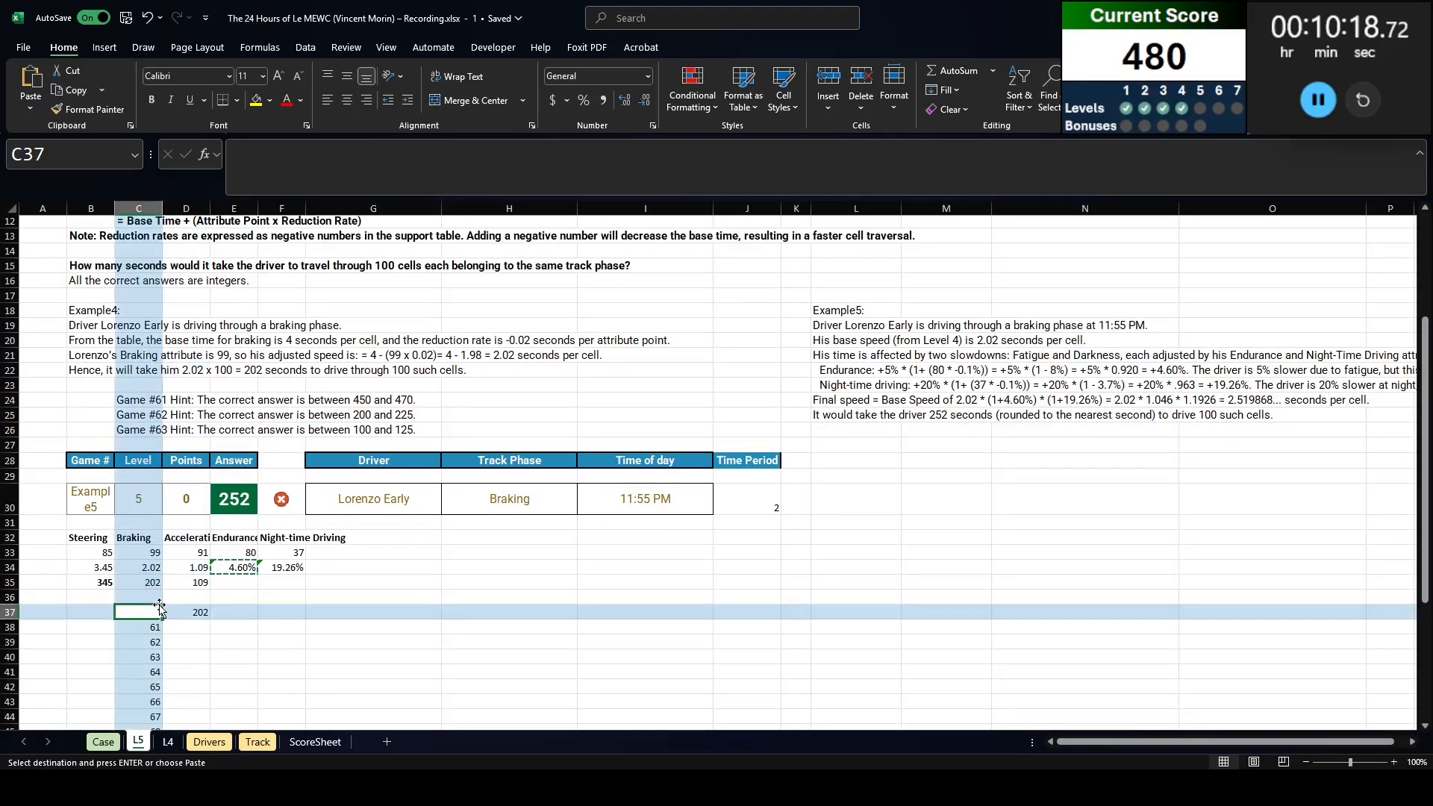
key(Escape)
key(shift+space)
key(ctrl+shift+equal)
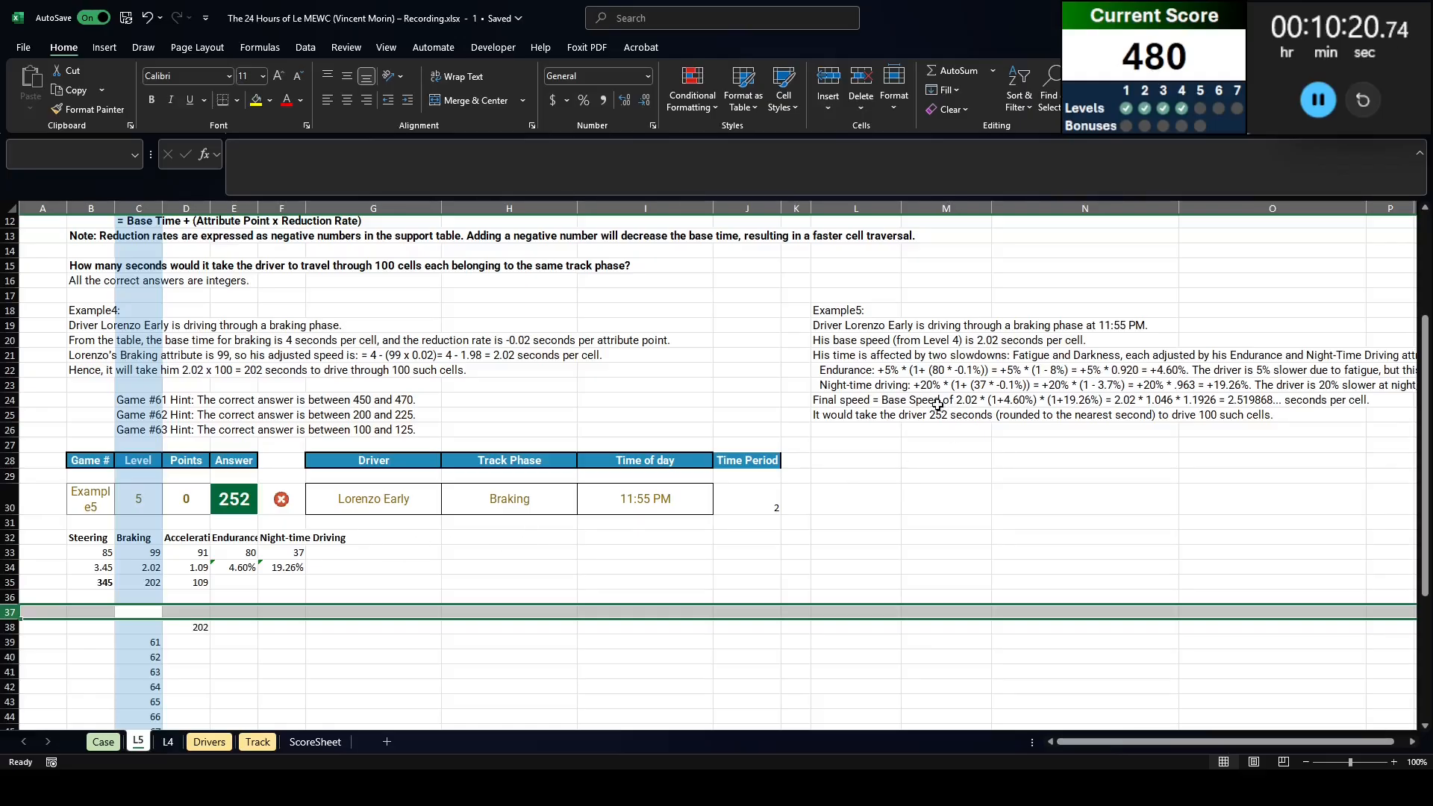
Step: Following the final speed calculation in Example5, enter =B35#*(1+E34)*(1+F34) in B36
click(875, 401)
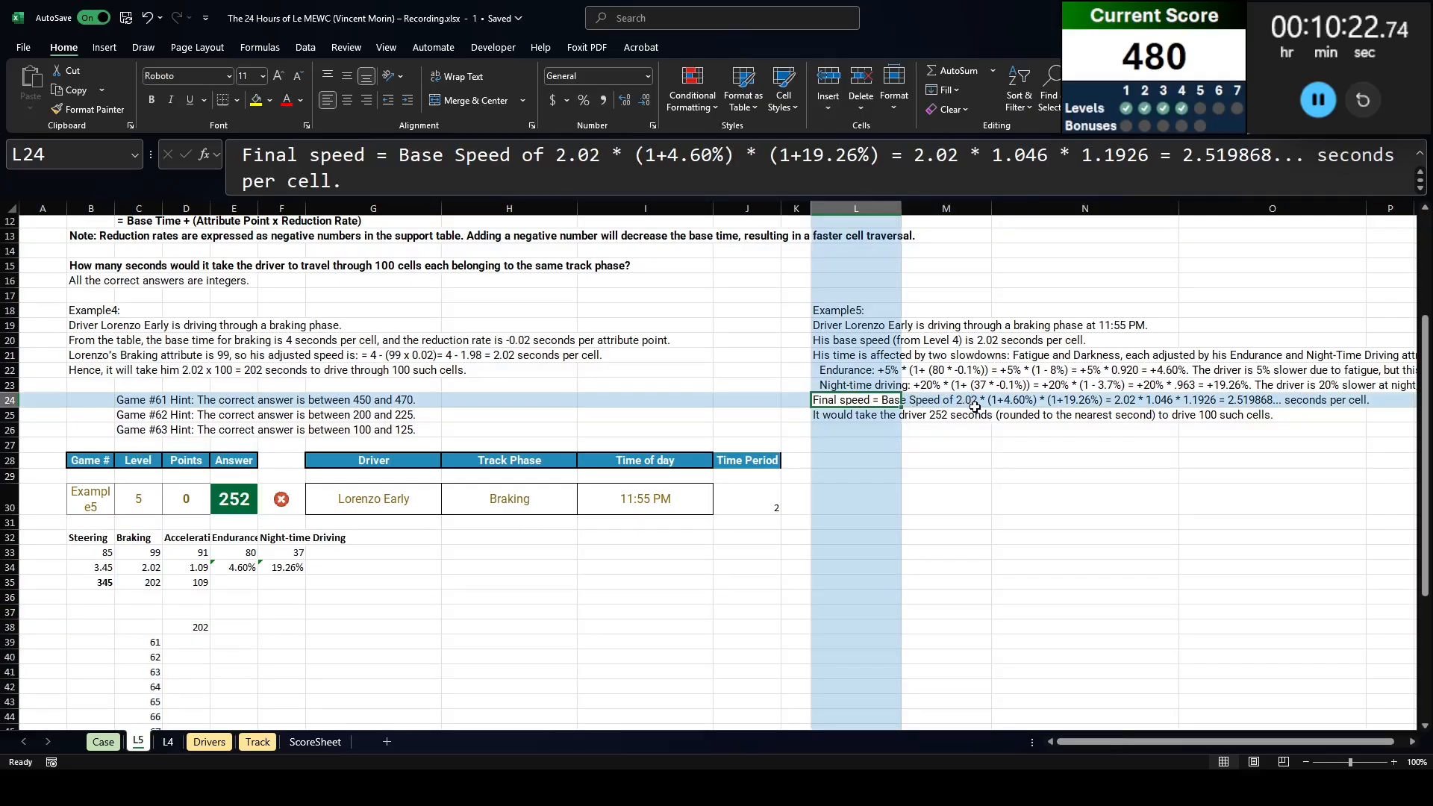
click(231, 569)
click(1082, 402)
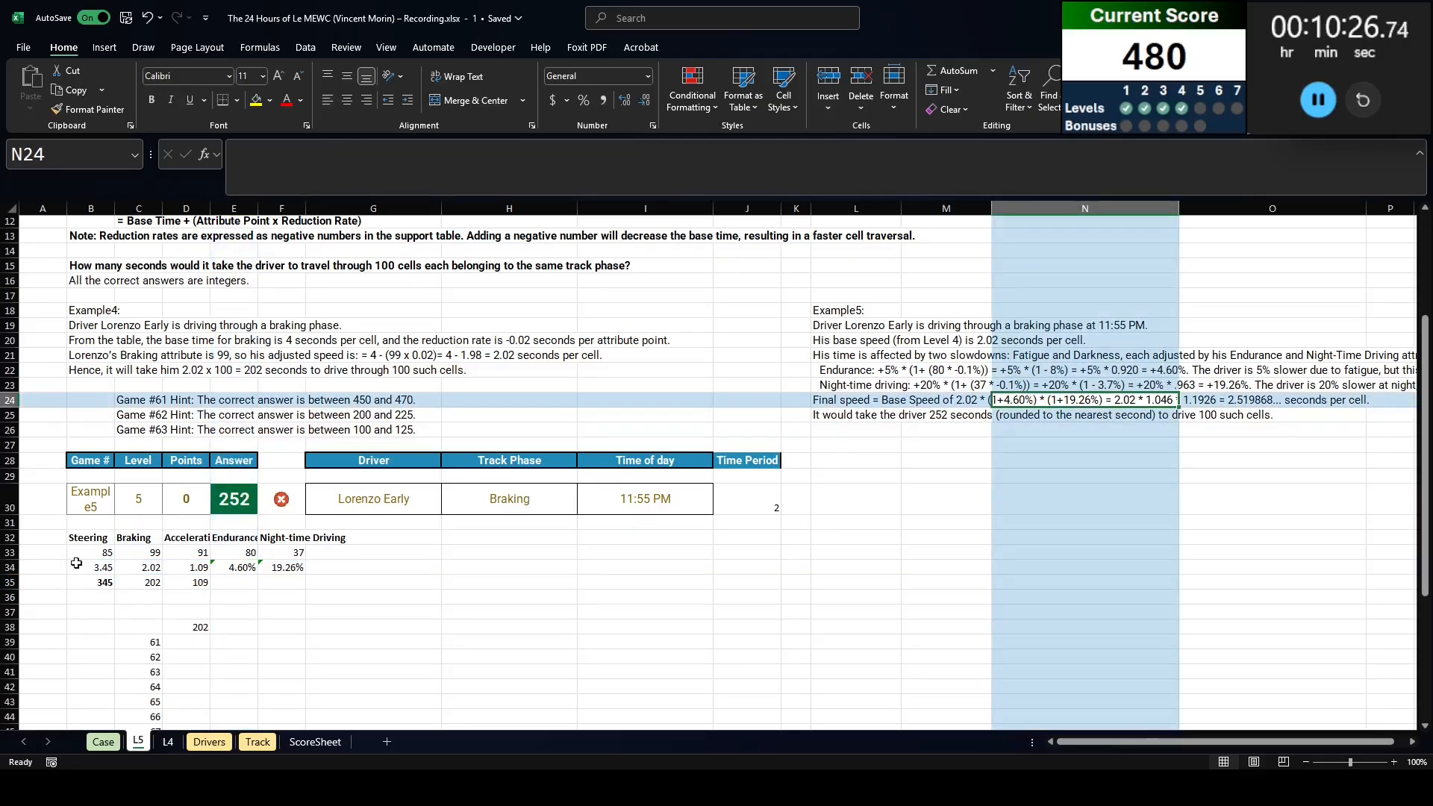
click(83, 600)
text(=)
key(Up)
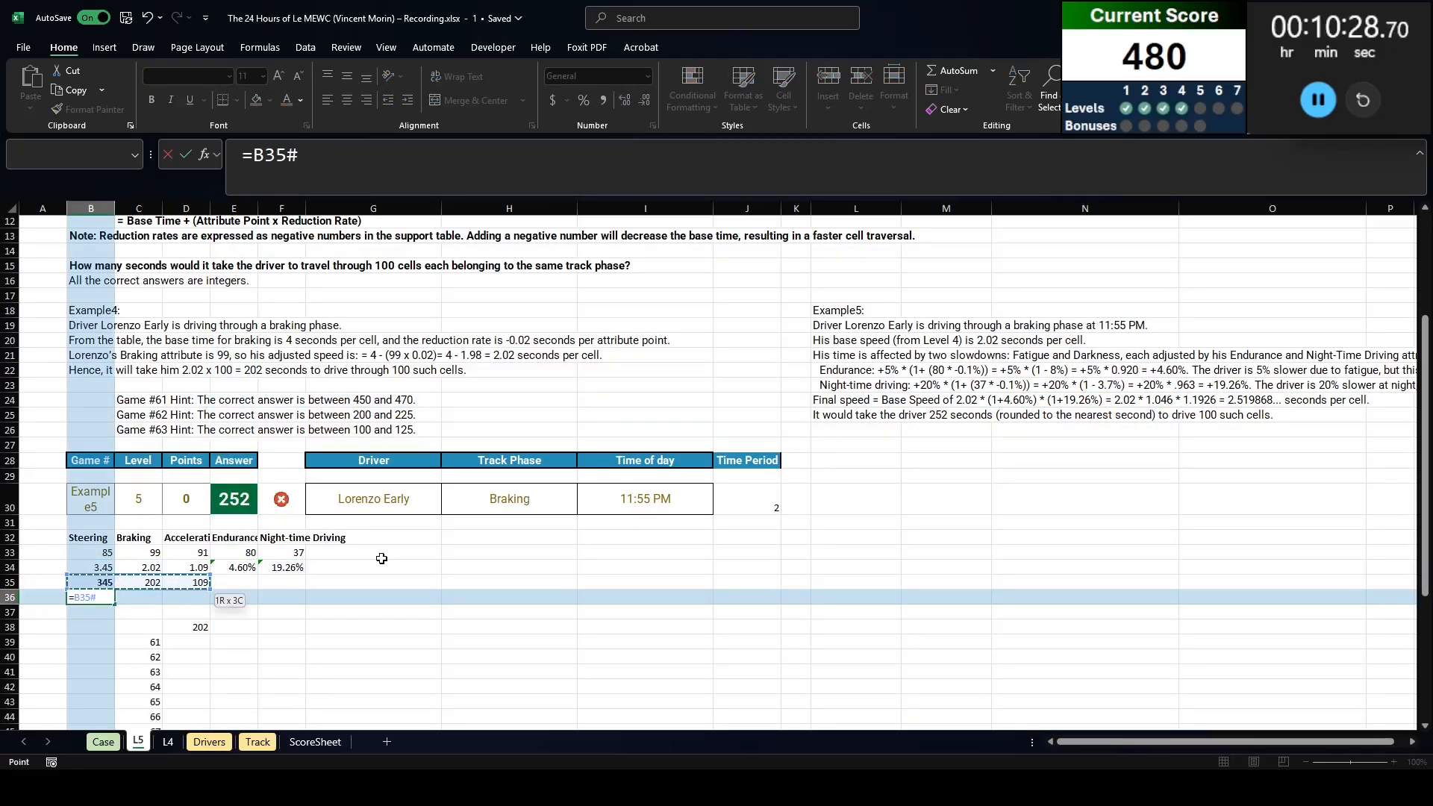
text(*(1+)
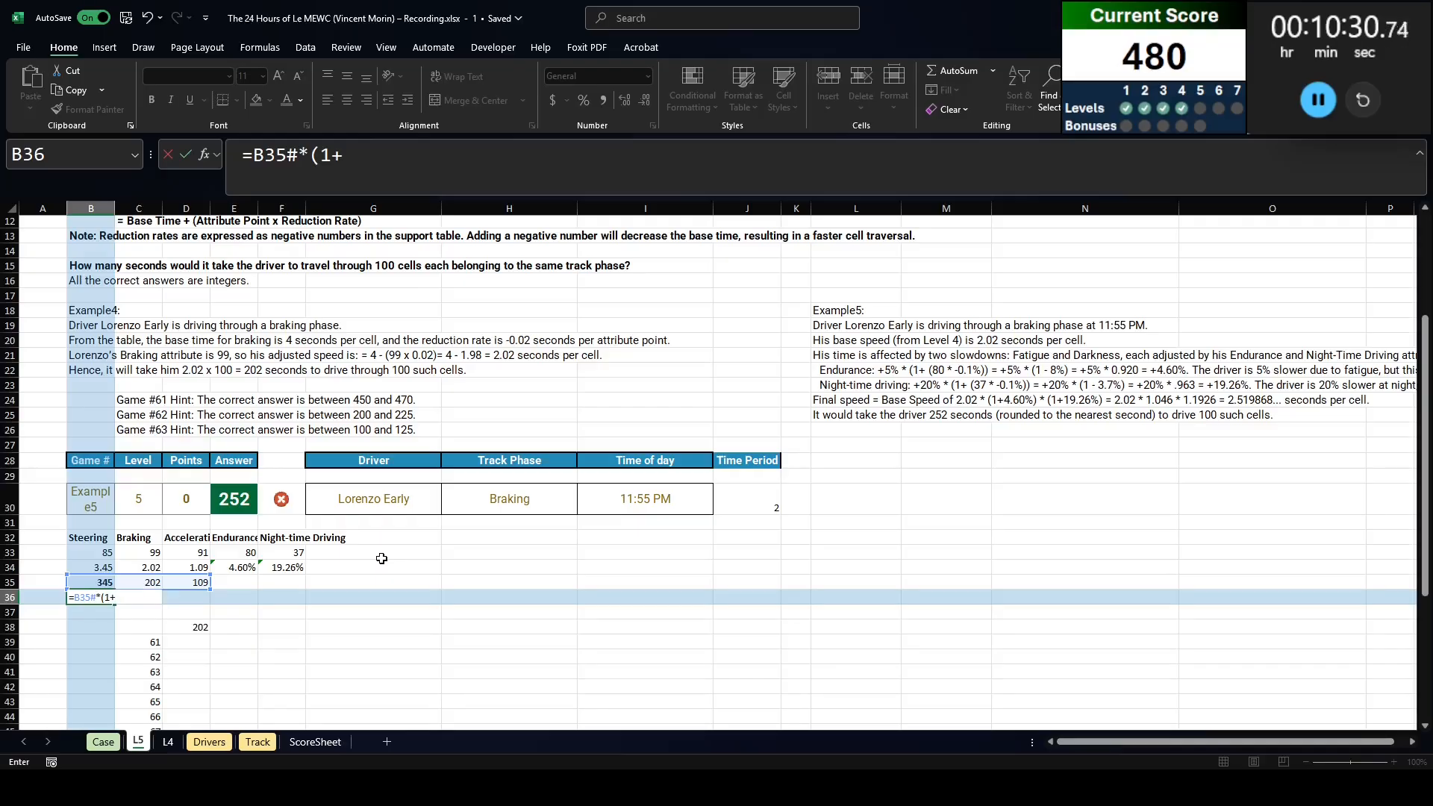
click(235, 568)
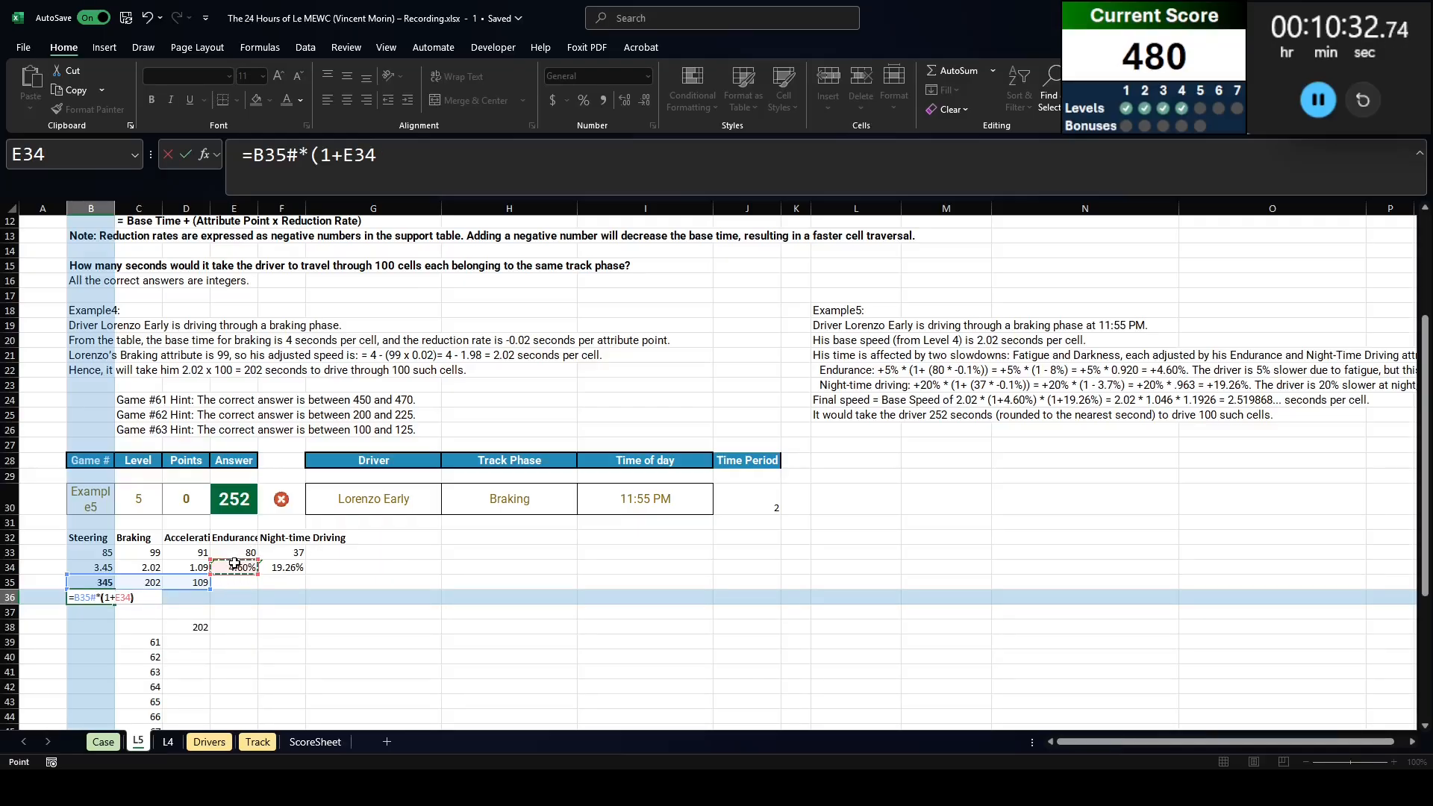
text()*(1+)
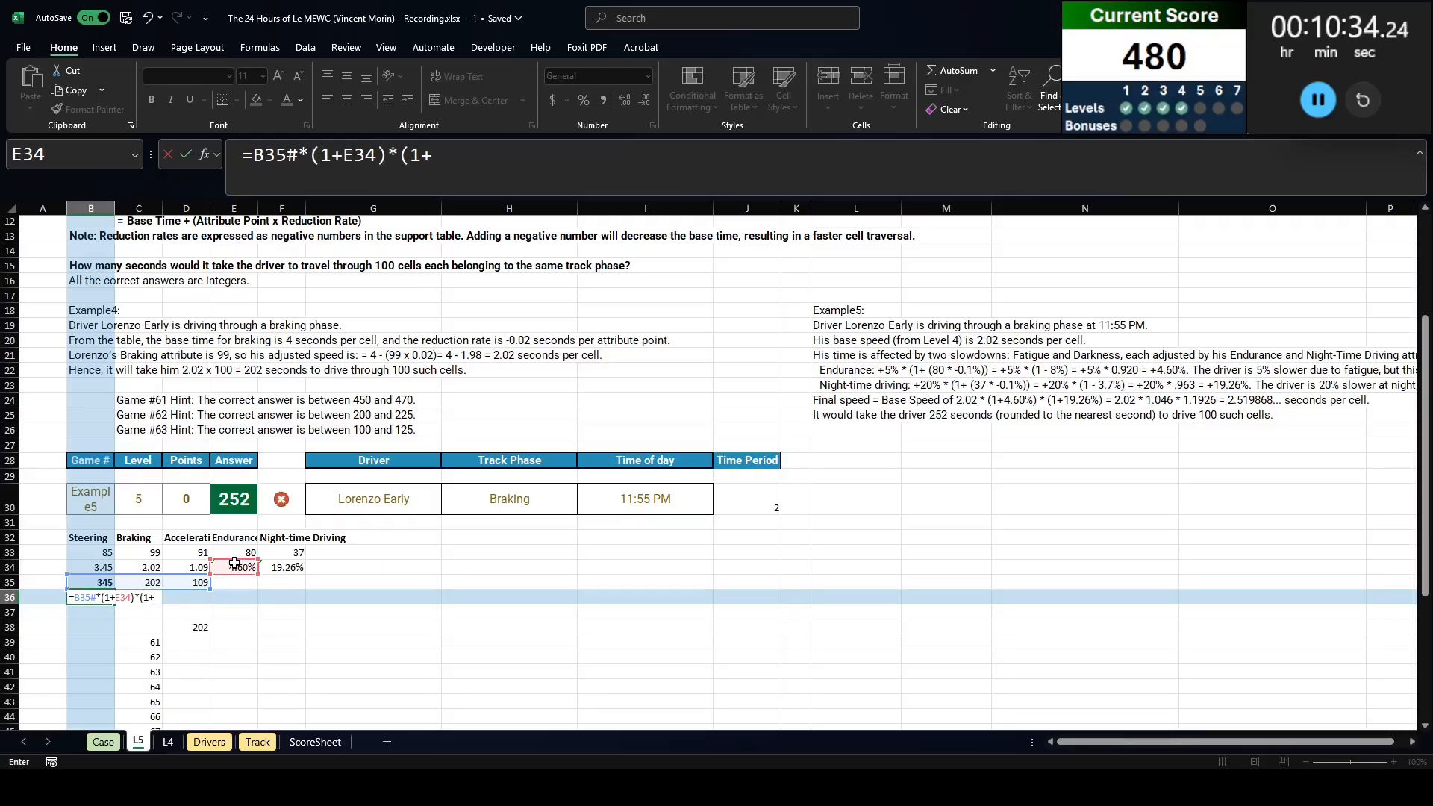
click(283, 569)
text())
key(Return)
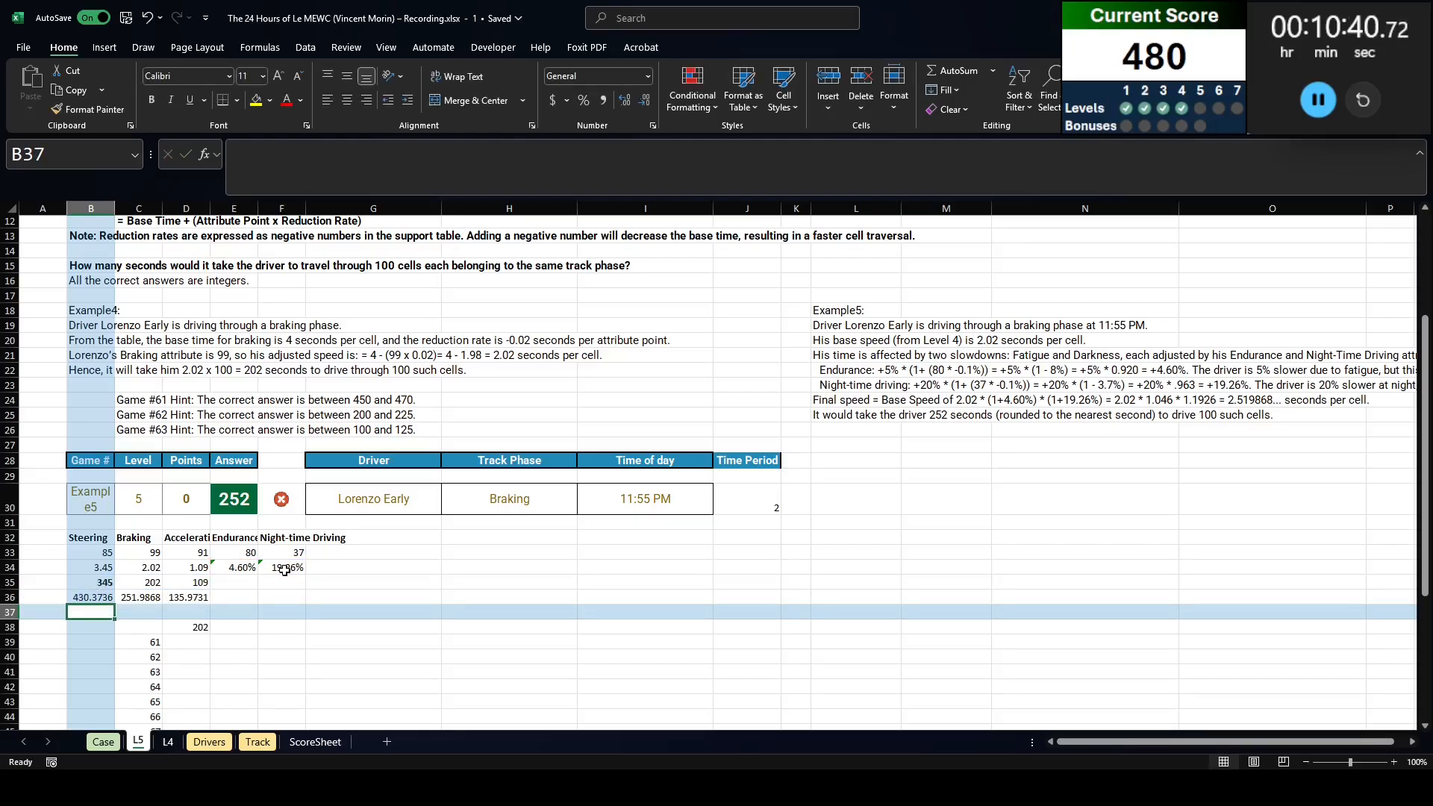
Step: Replace the B35# reference in the B36 formula with B33:D33 and enter it
click(822, 416)
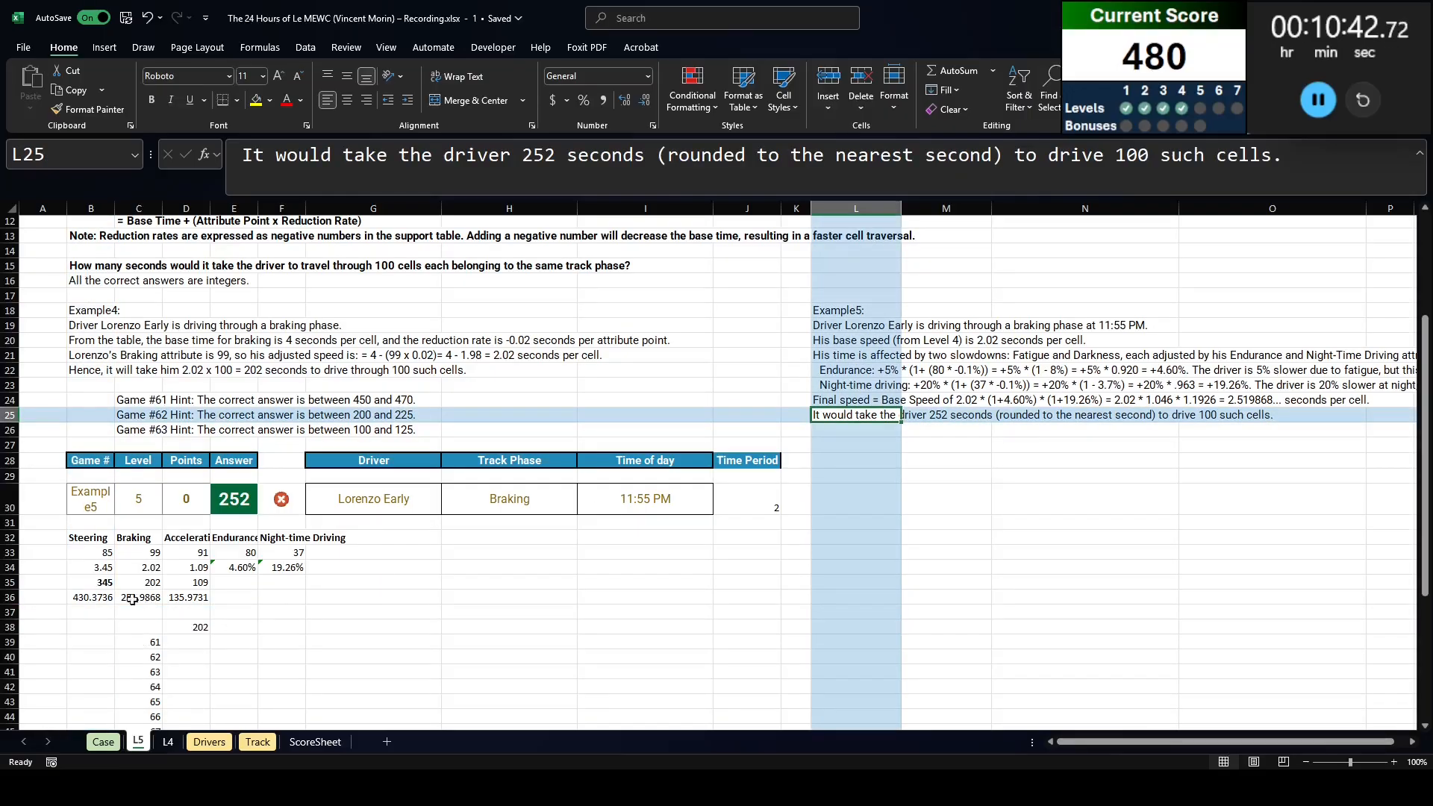
click(100, 595)
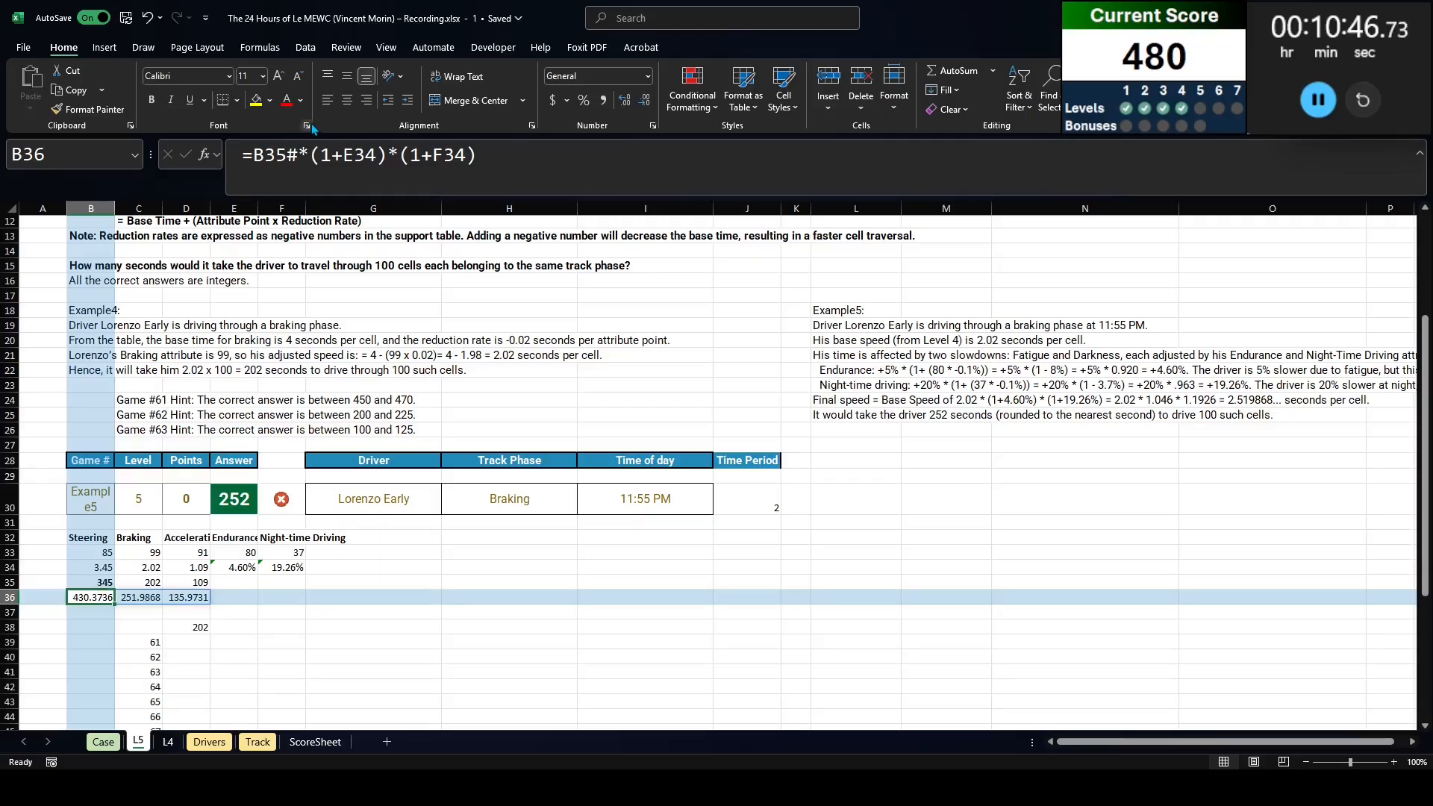
click(319, 162)
double_click(266, 160)
drag(107, 554, 203, 553)
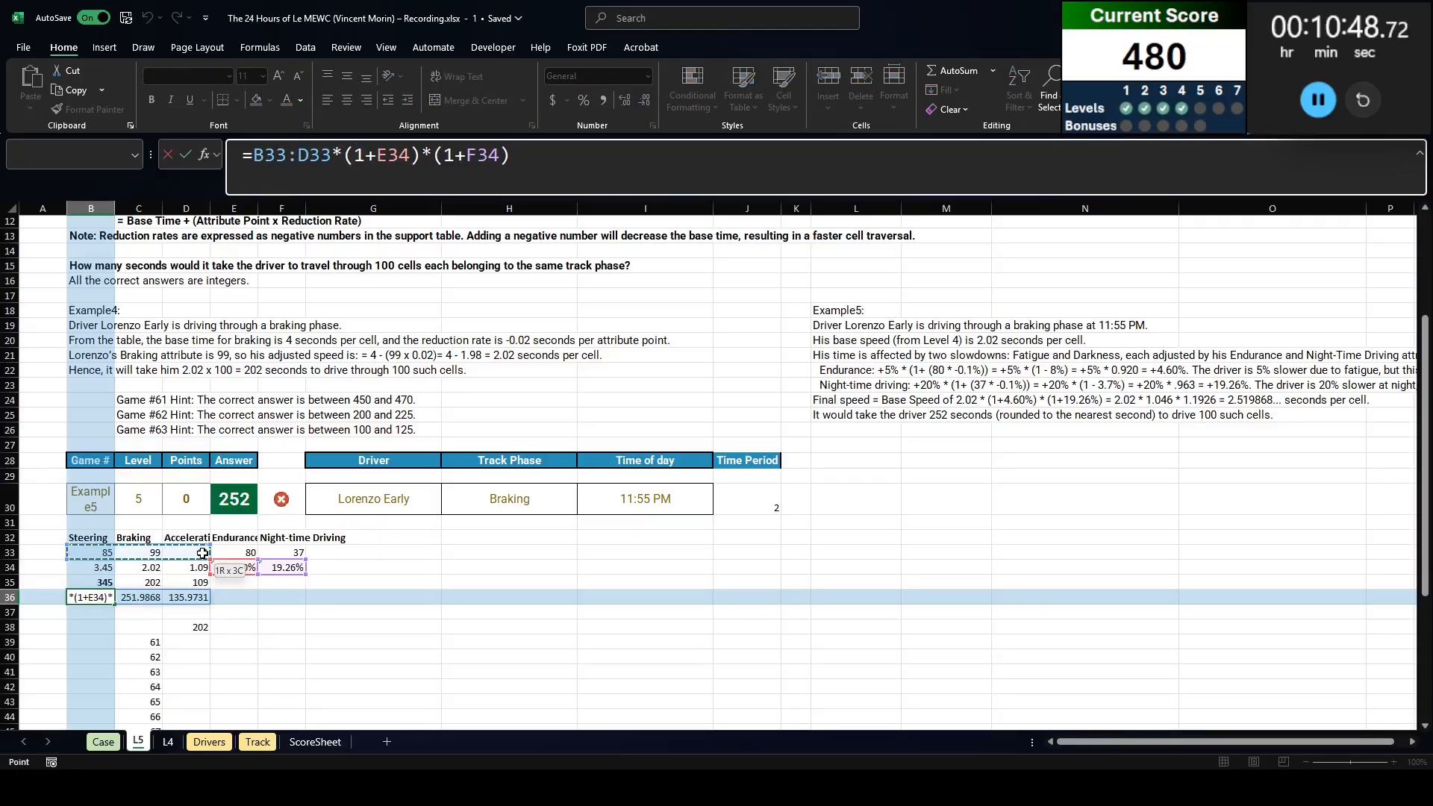
key(Return)
key(Up)
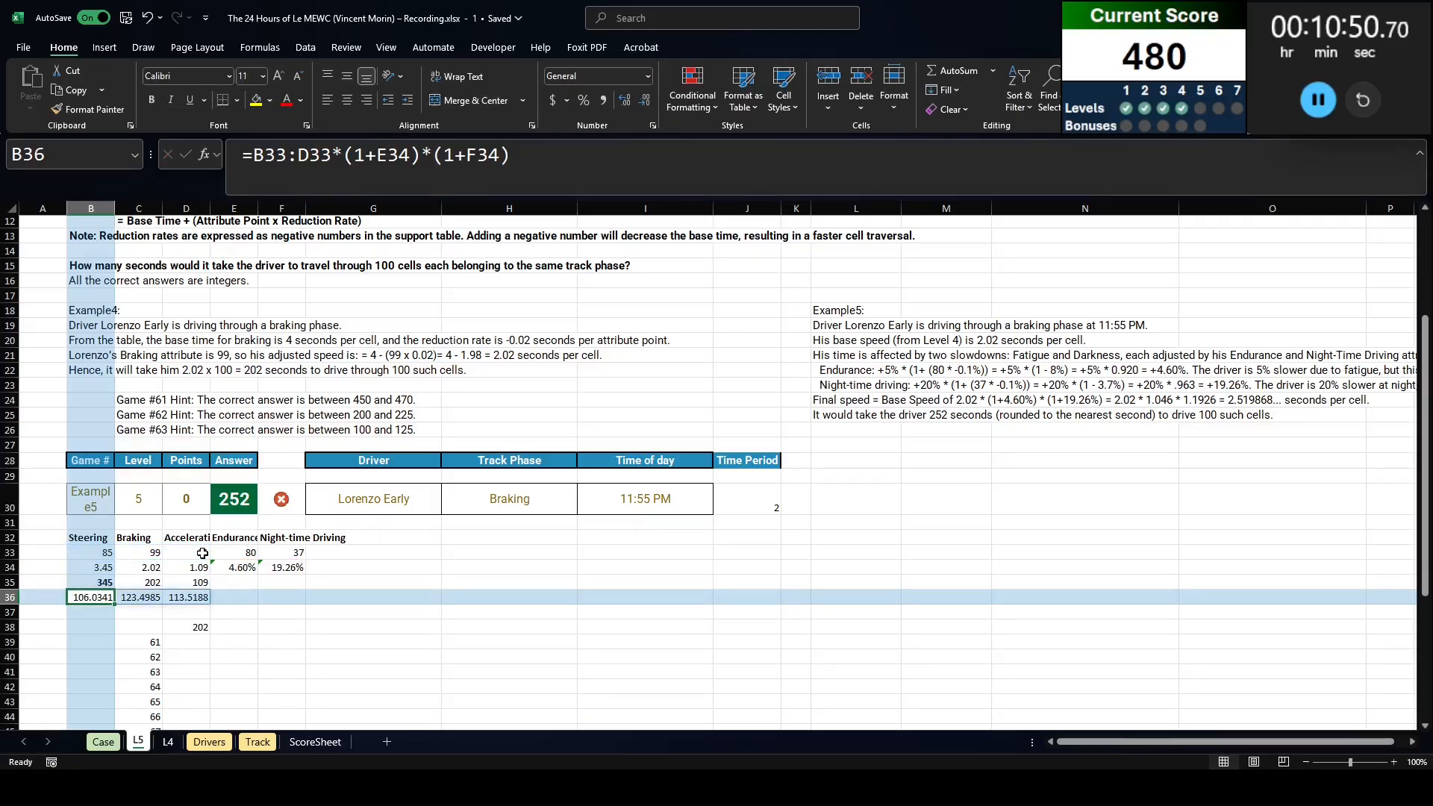
Step: In D38, enter =XLOOKUP(H30,B32:D32,B36#)*100 to return the time for the given track phase
key(Down)
key(Down)
key(Right)
key(Right)
text(=xl)
key(Tab)
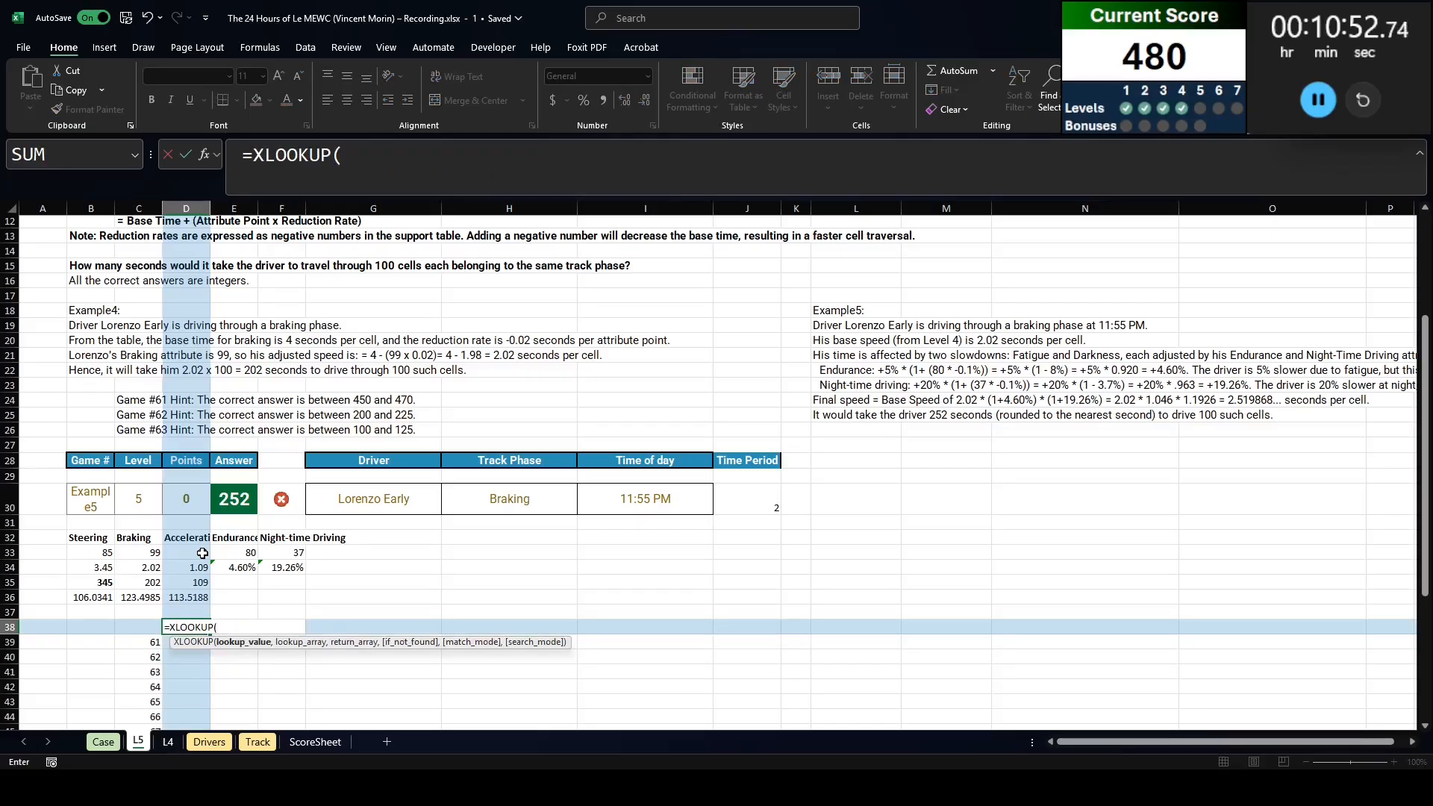
click(532, 502)
text(,)
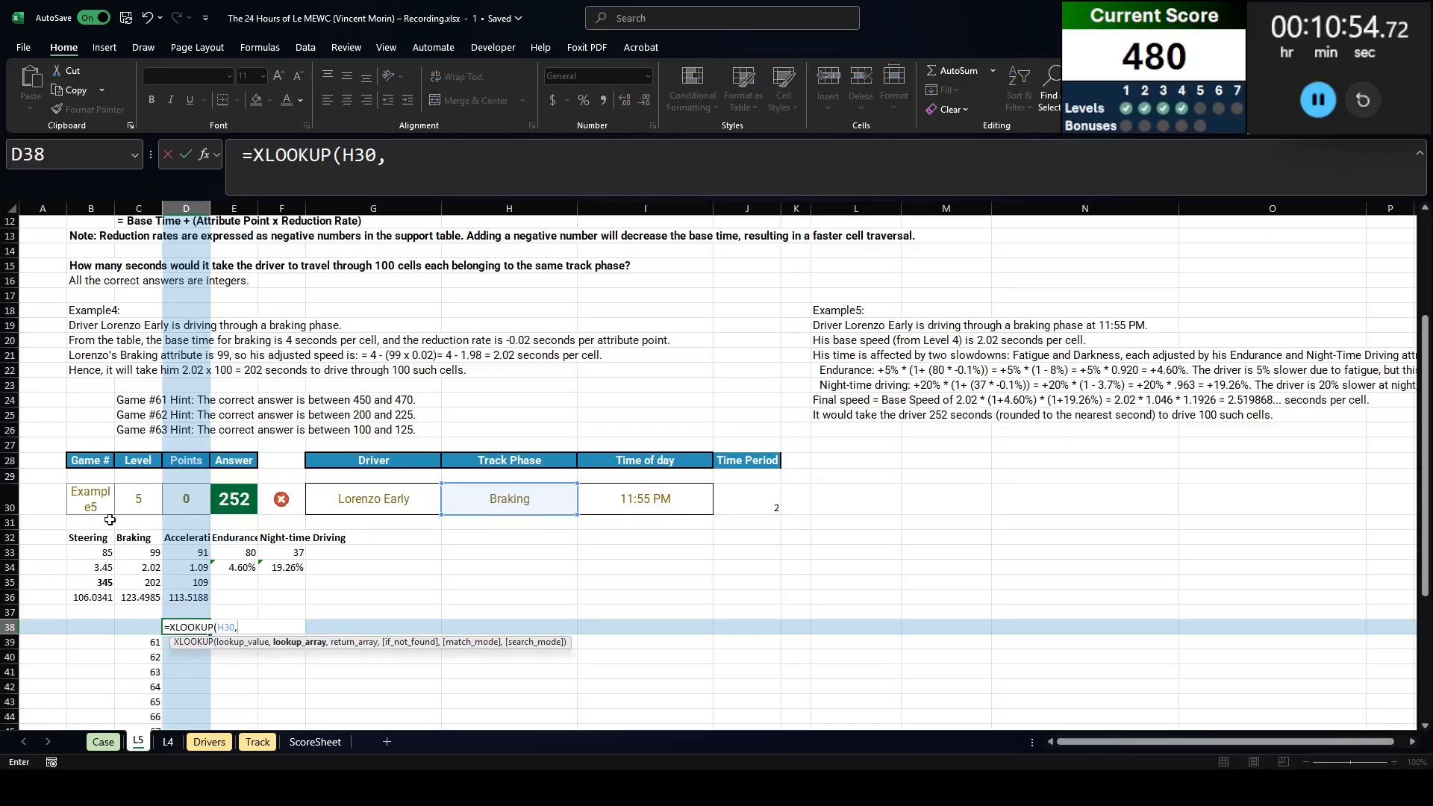
drag(79, 538, 186, 534)
text(,)
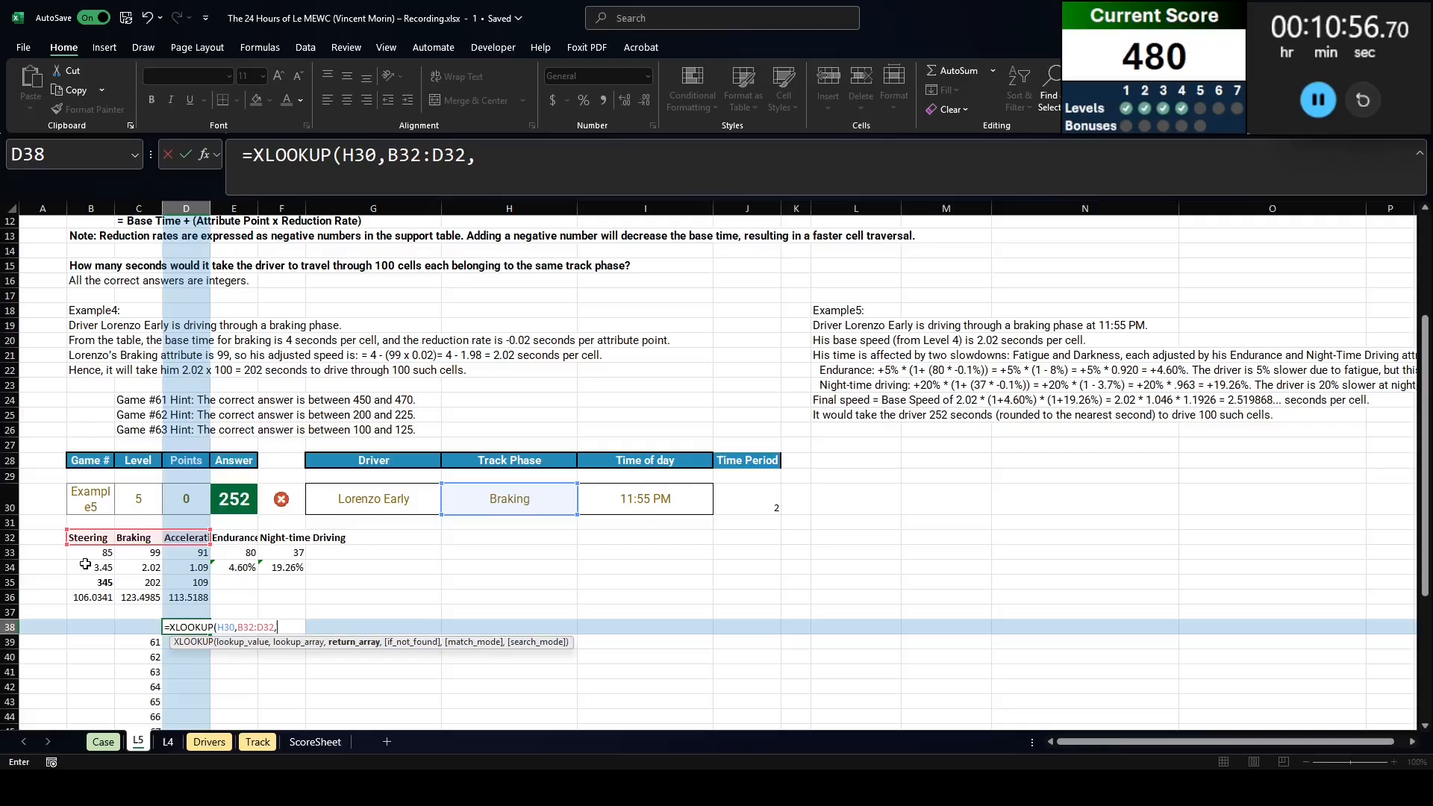
drag(97, 599, 202, 600)
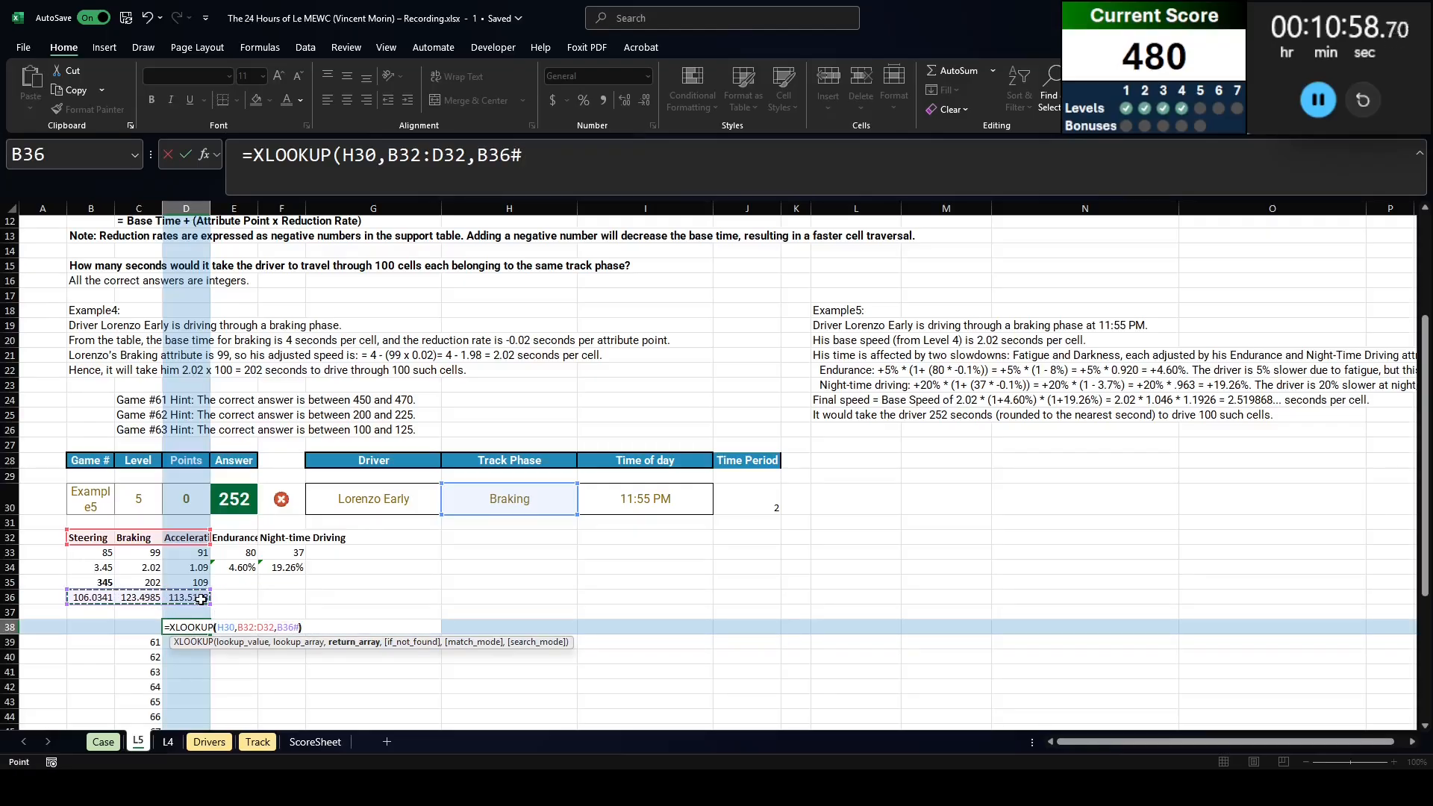
text()*100)
key(ctrl+Return)
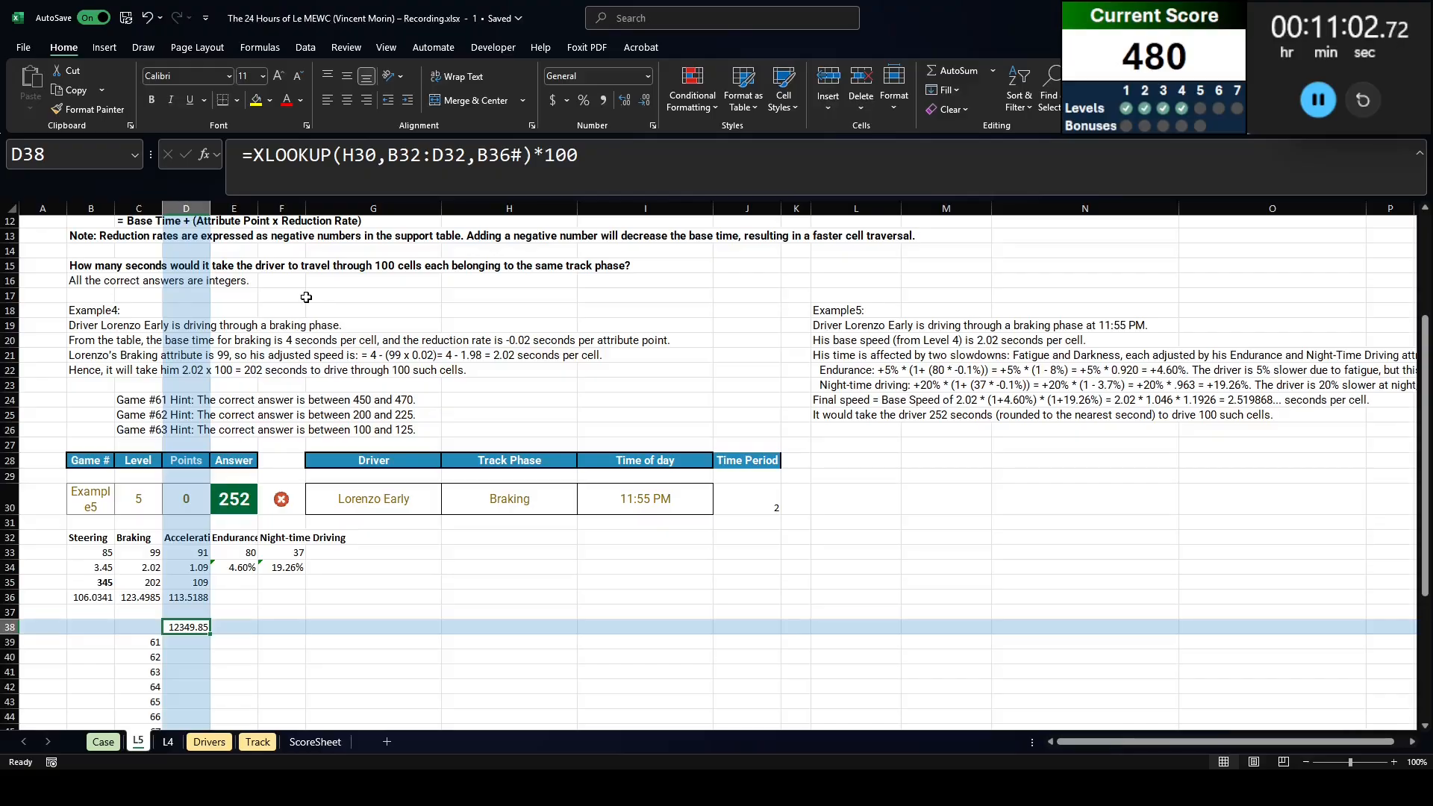
Step: Correct the B36 formula to =B34:D34*(1+E34)*(1+F34) so it uses the base times in row 34
click(100, 607)
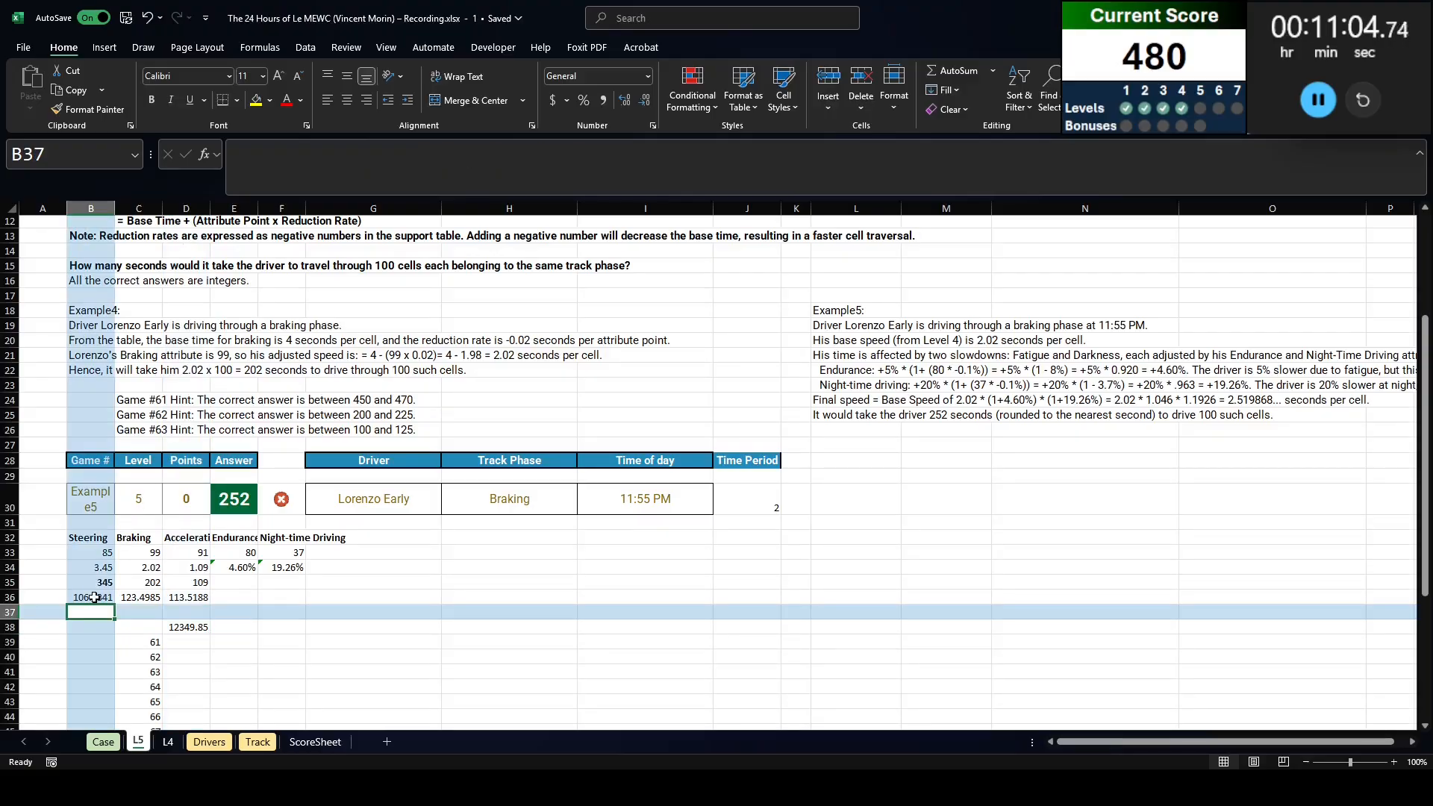
double_click(101, 597)
drag(103, 561, 103, 568)
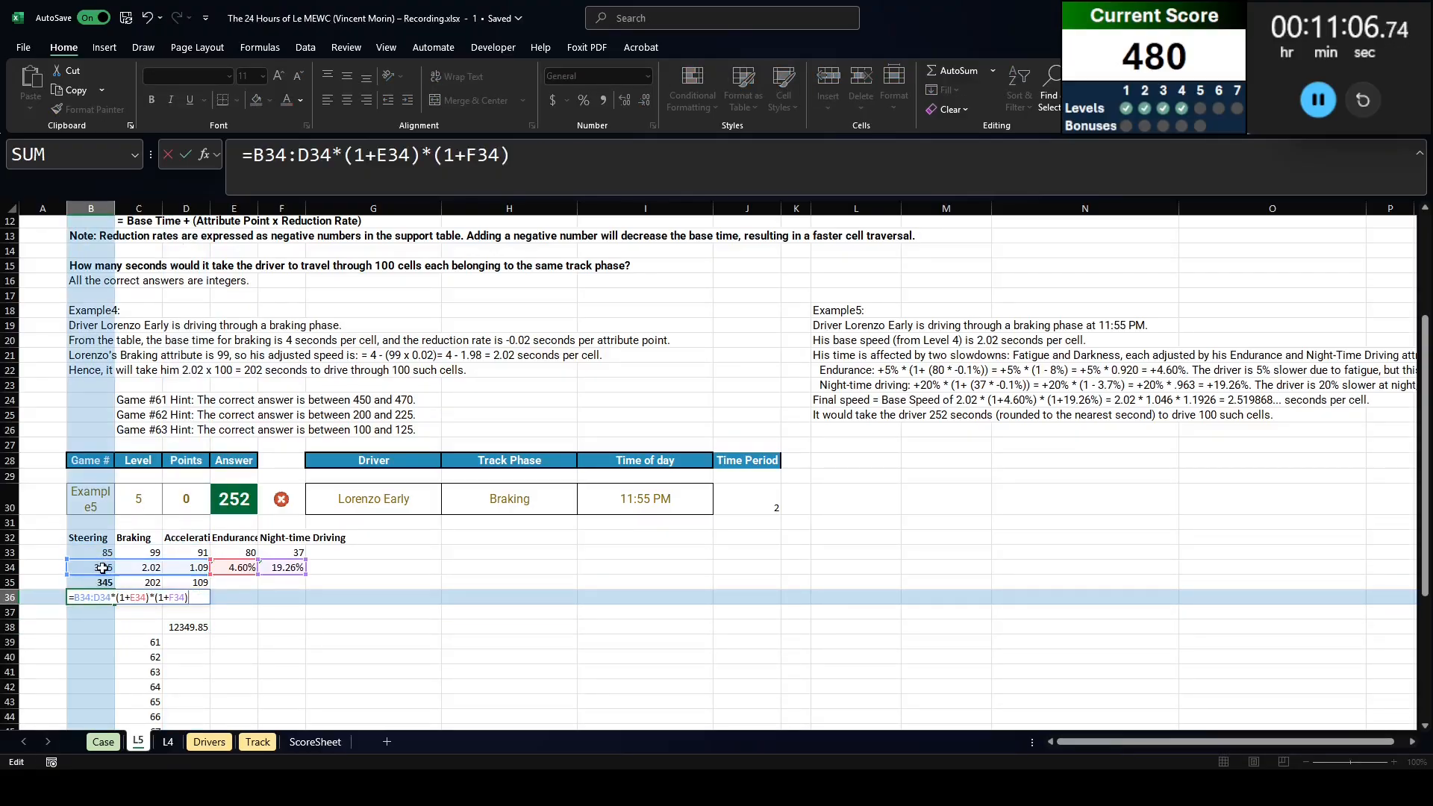
key(Return)
Step: Wrap the D38 lookup formula in ROUND with 0 decimals: =ROUND(XLOOKUP(H30,B32:D32,B36#)*100,0)
key(Right)
key(Down)
key(Right)
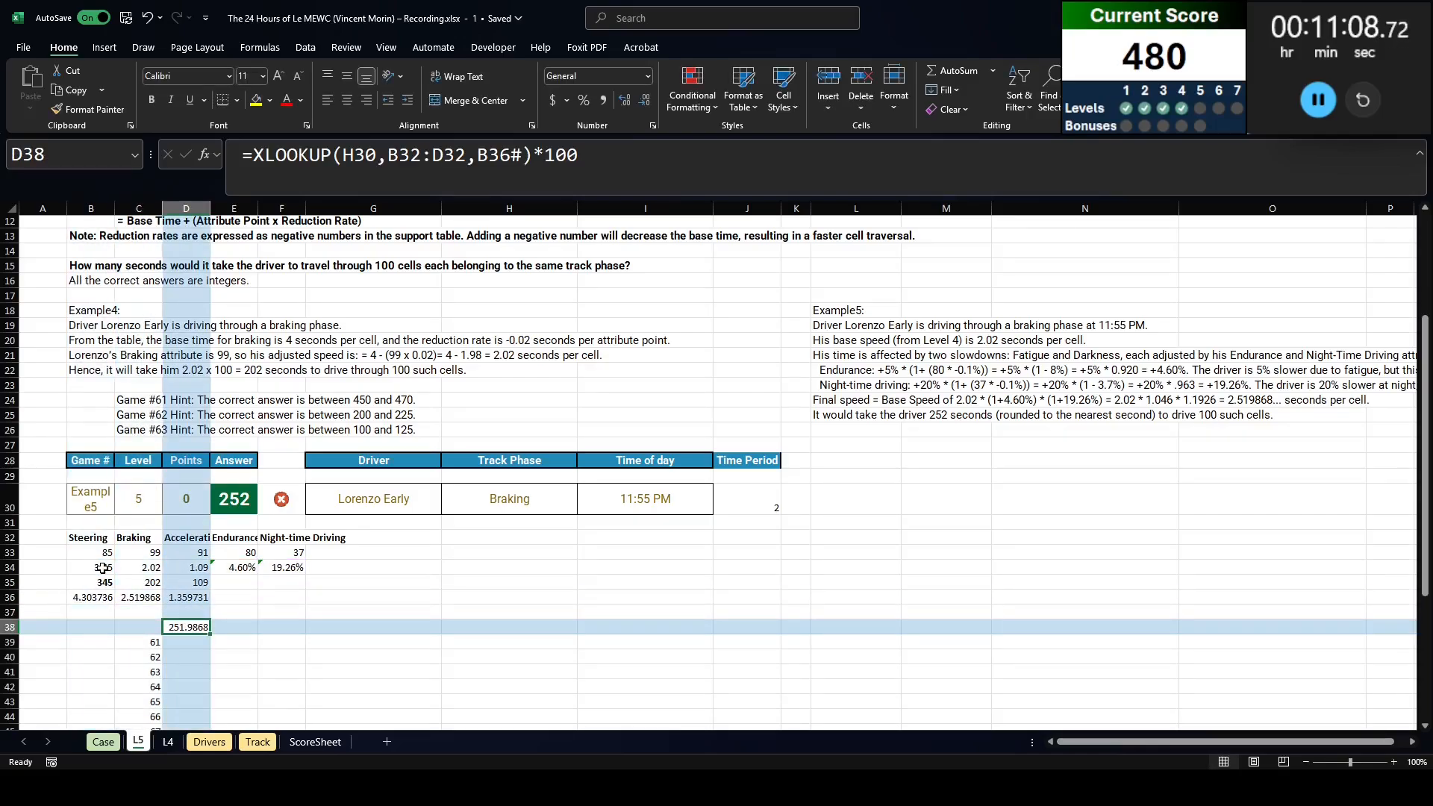
click(252, 154)
text(round)
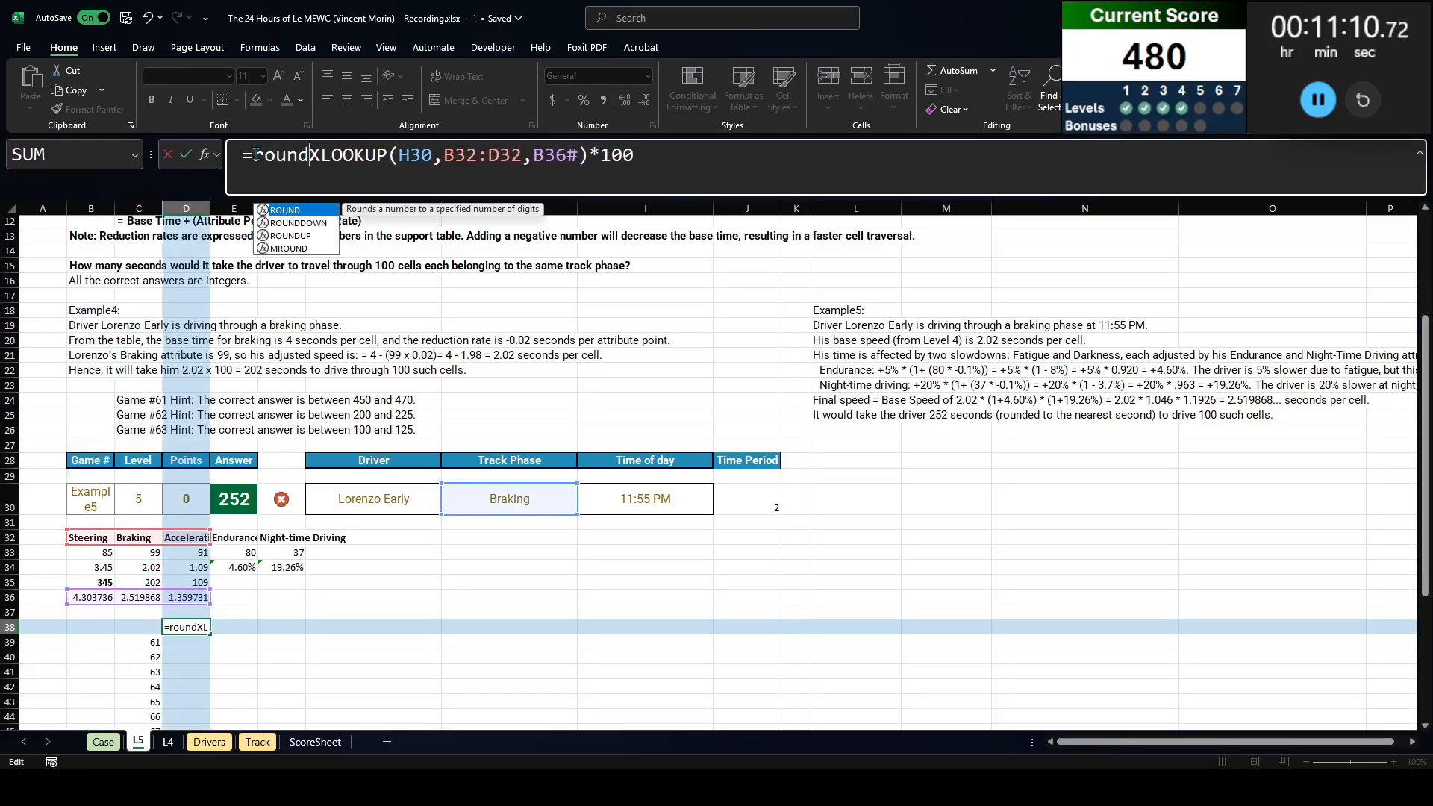
text(()
key(End)
text(,0))
key(ctrl+Return)
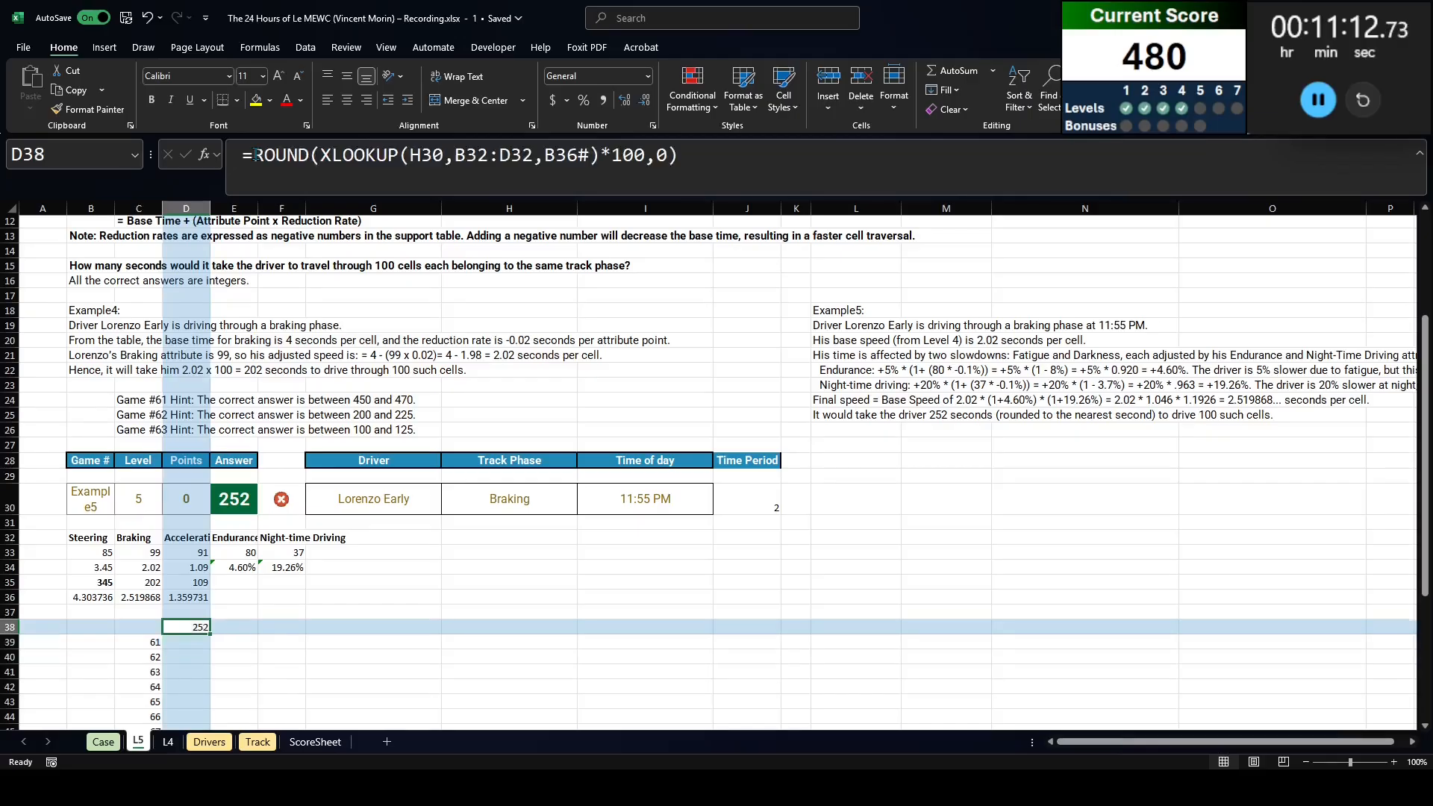
Step: Replace the old game numbers from C39 down with Level 5 game numbers 81 to 100 copied from the Case sheet
key(Left)
key(Down)
key(ctrl+shift+Down)
key(Delete)
key(ctrl+Page_Up)
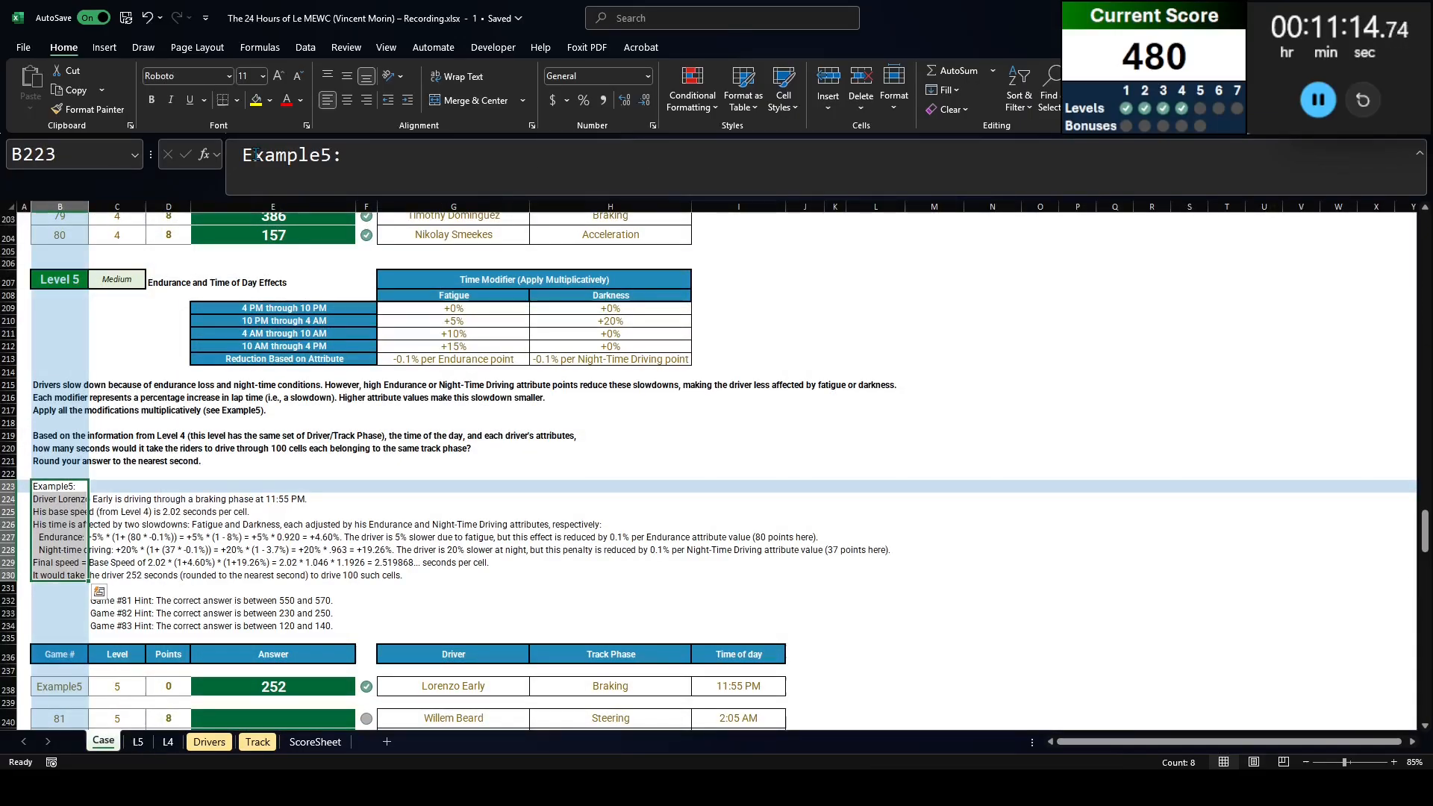
scroll(84, 488, down, 5)
click(54, 476)
key(ctrl+shift+Down)
key(ctrl+c)
key(ctrl+Page_Down)
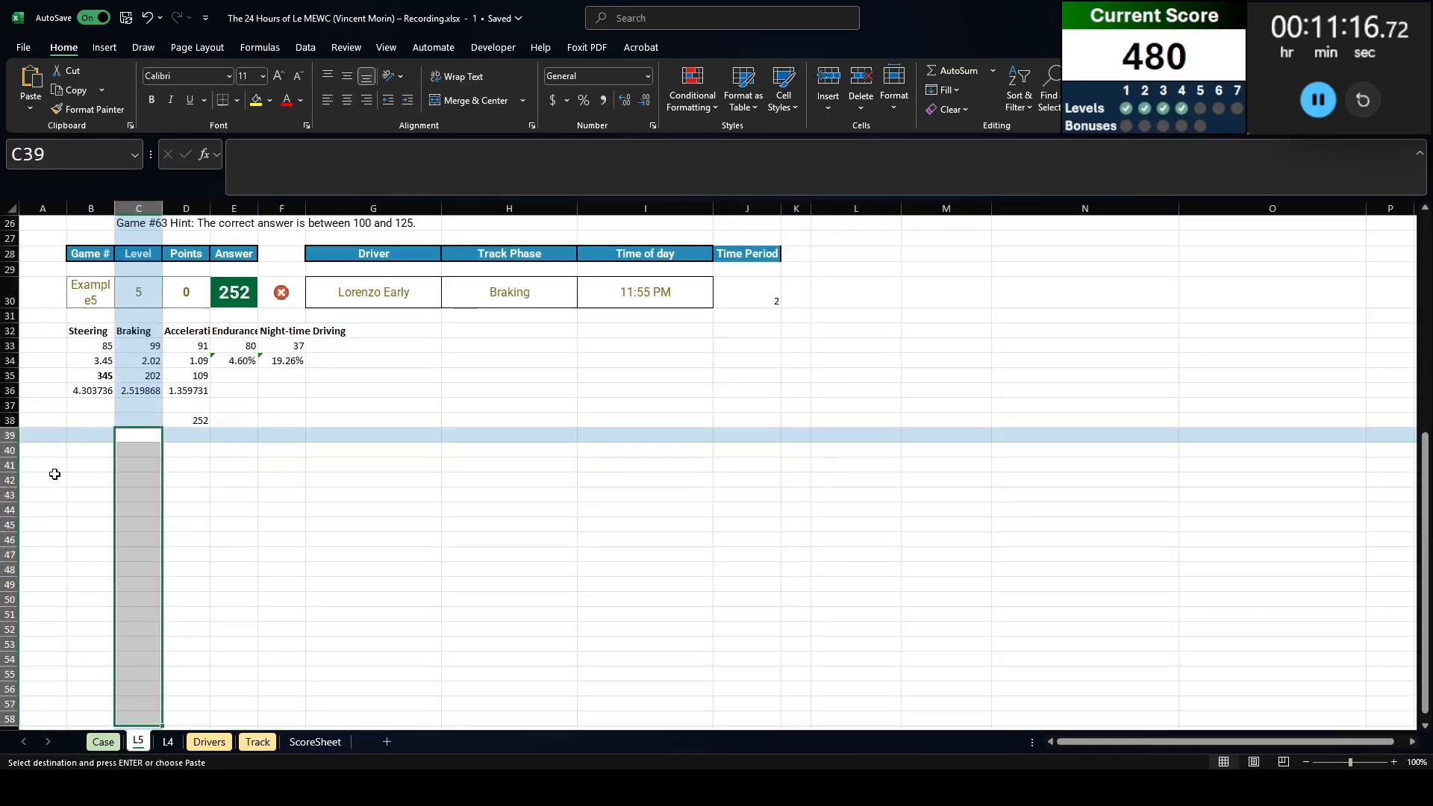
key(ctrl+v)
Step: Create a data table over C38:D58 with B30 as the column input cell
key(shift+Right)
key(ctrl+shift+Down)
key(alt+a)
key(w)
key(t)
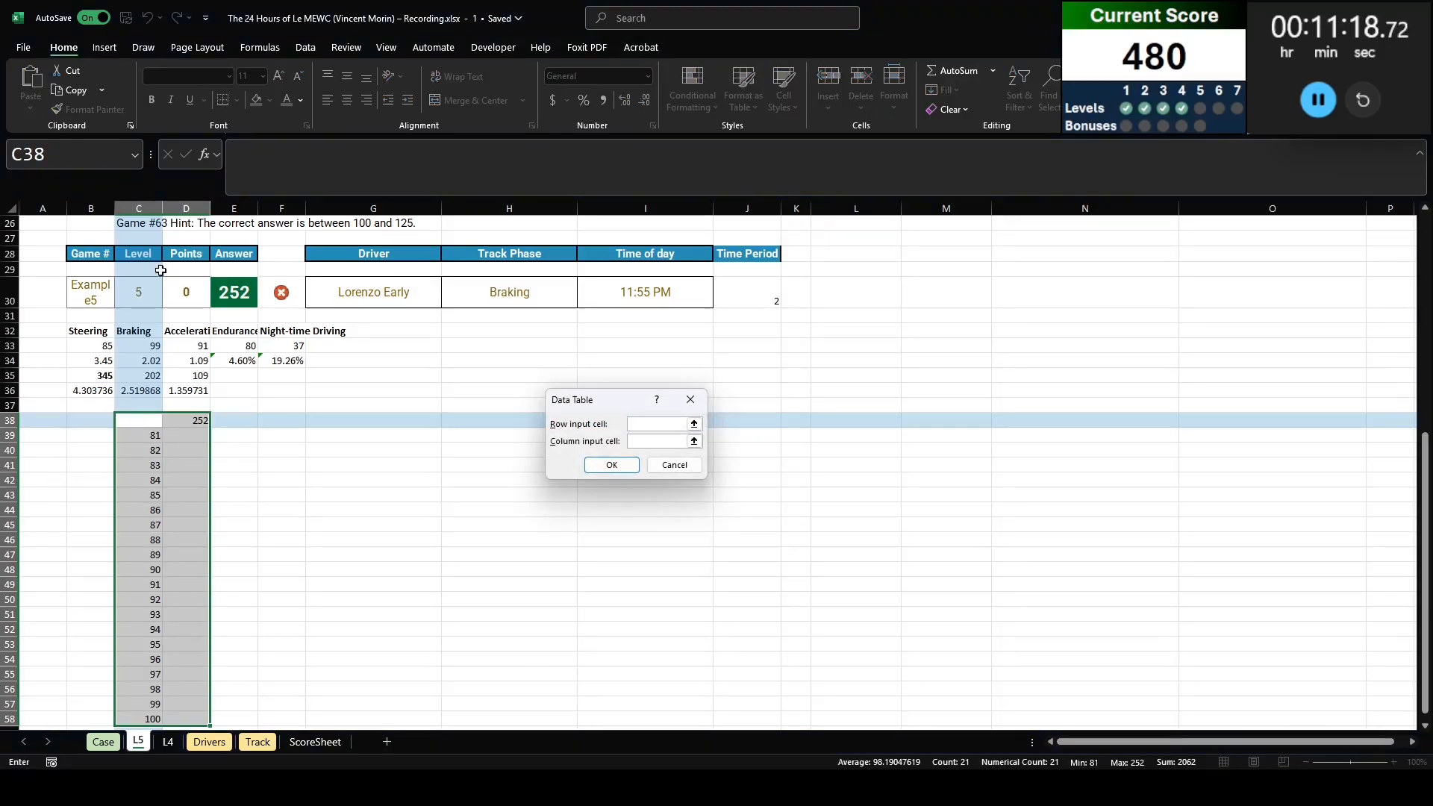
key(Tab)
click(77, 297)
key(Return)
Step: Copy the data table results from D39 down into the Level 5 answer cells on the Case sheet, starting at E240
click(204, 440)
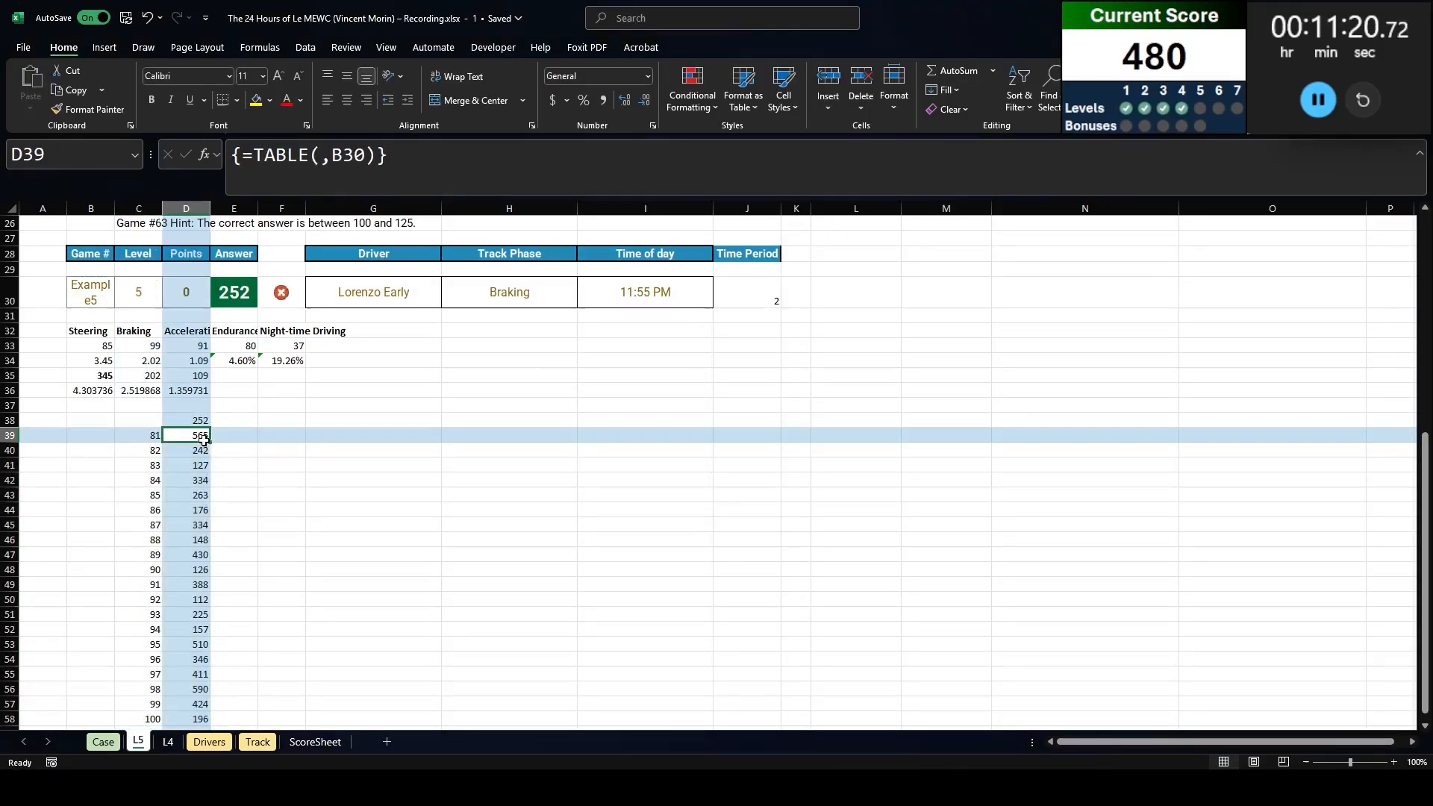
key(ctrl+shift+Down)
key(ctrl+c)
key(ctrl+Page_Up)
click(254, 349)
key(ctrl+v)
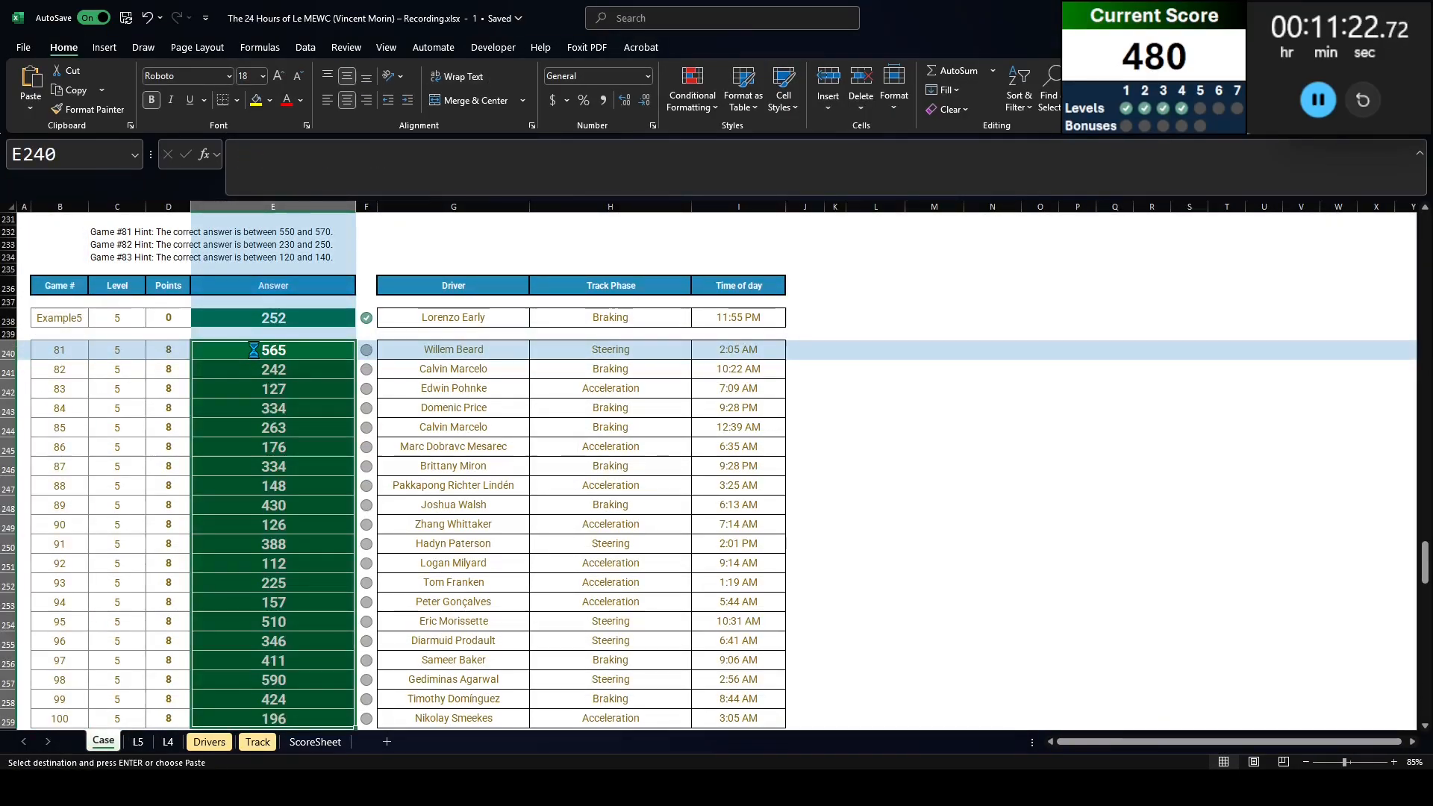
Step: Read the Level 6 lap time question, its Track sheet and rounding notes, and the Example6 inputs on the Case sheet
scroll(257, 347, down, 10)
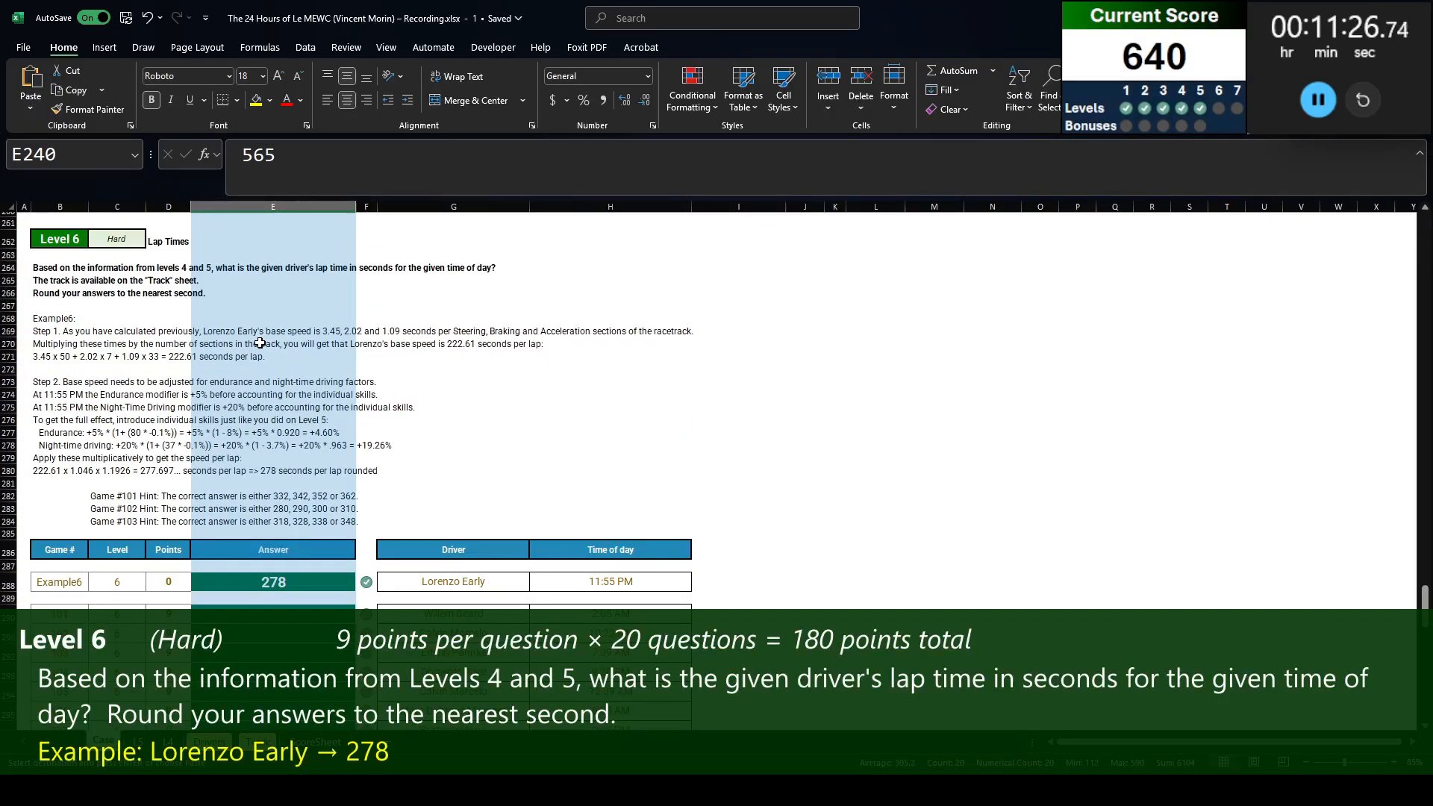
click(67, 268)
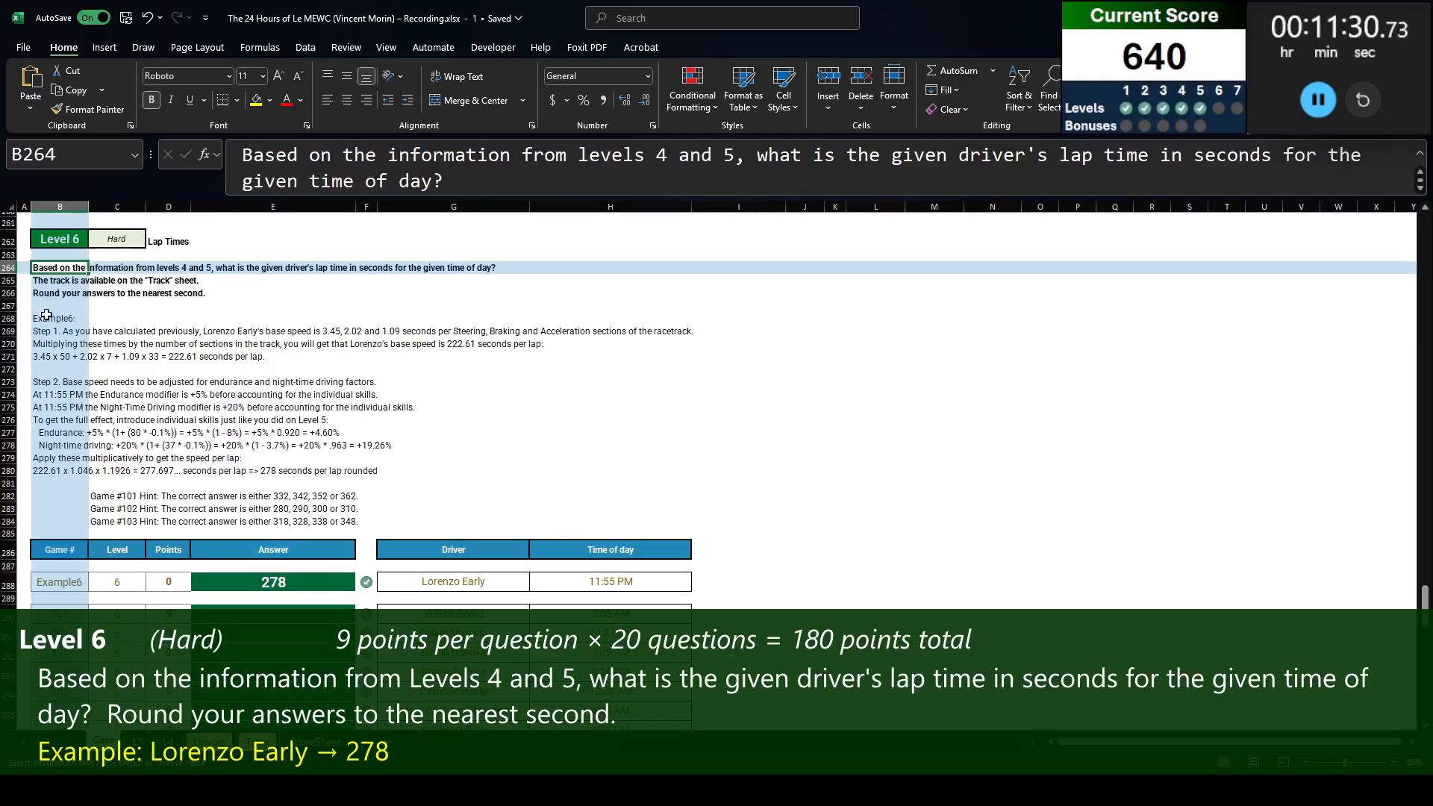
key(Down)
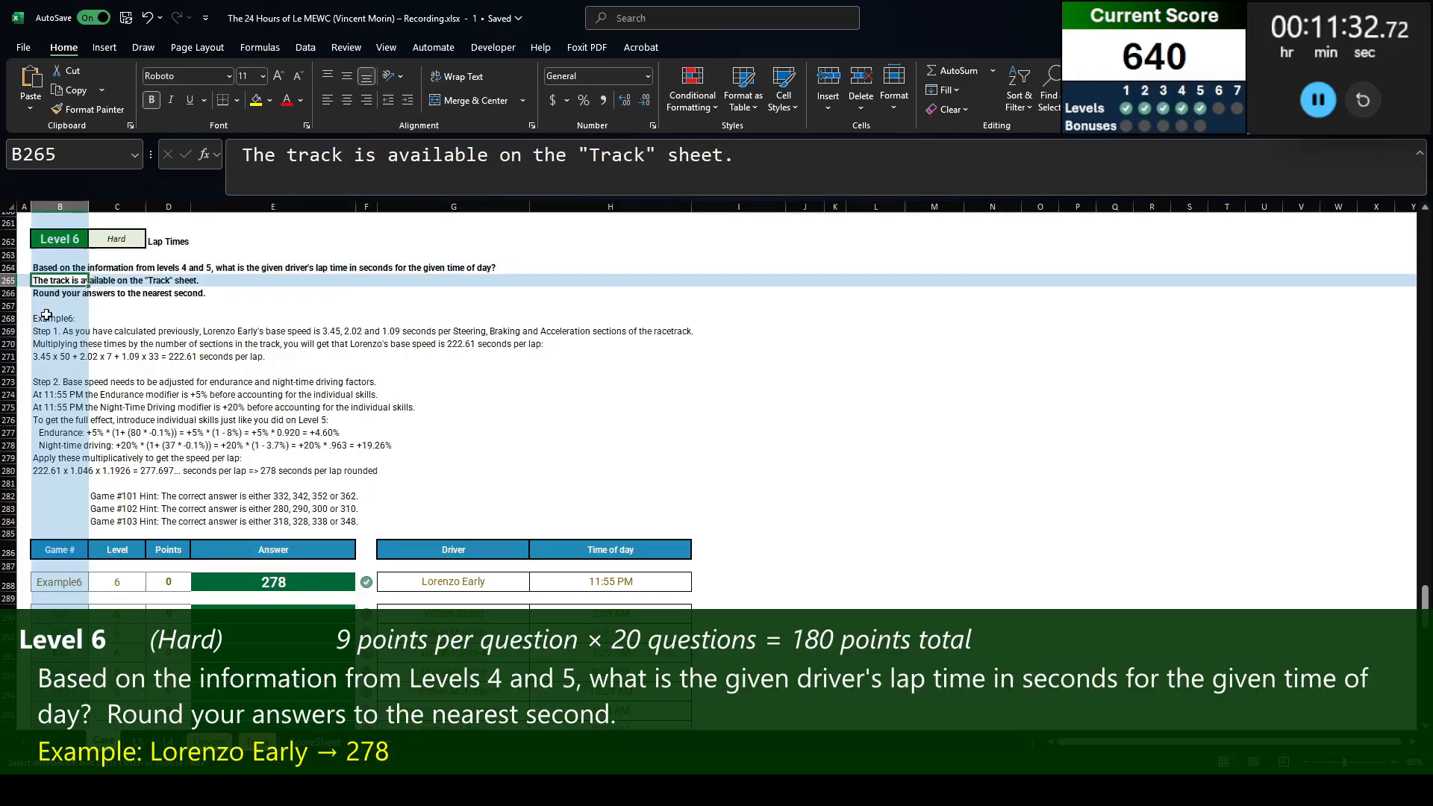
key(Down)
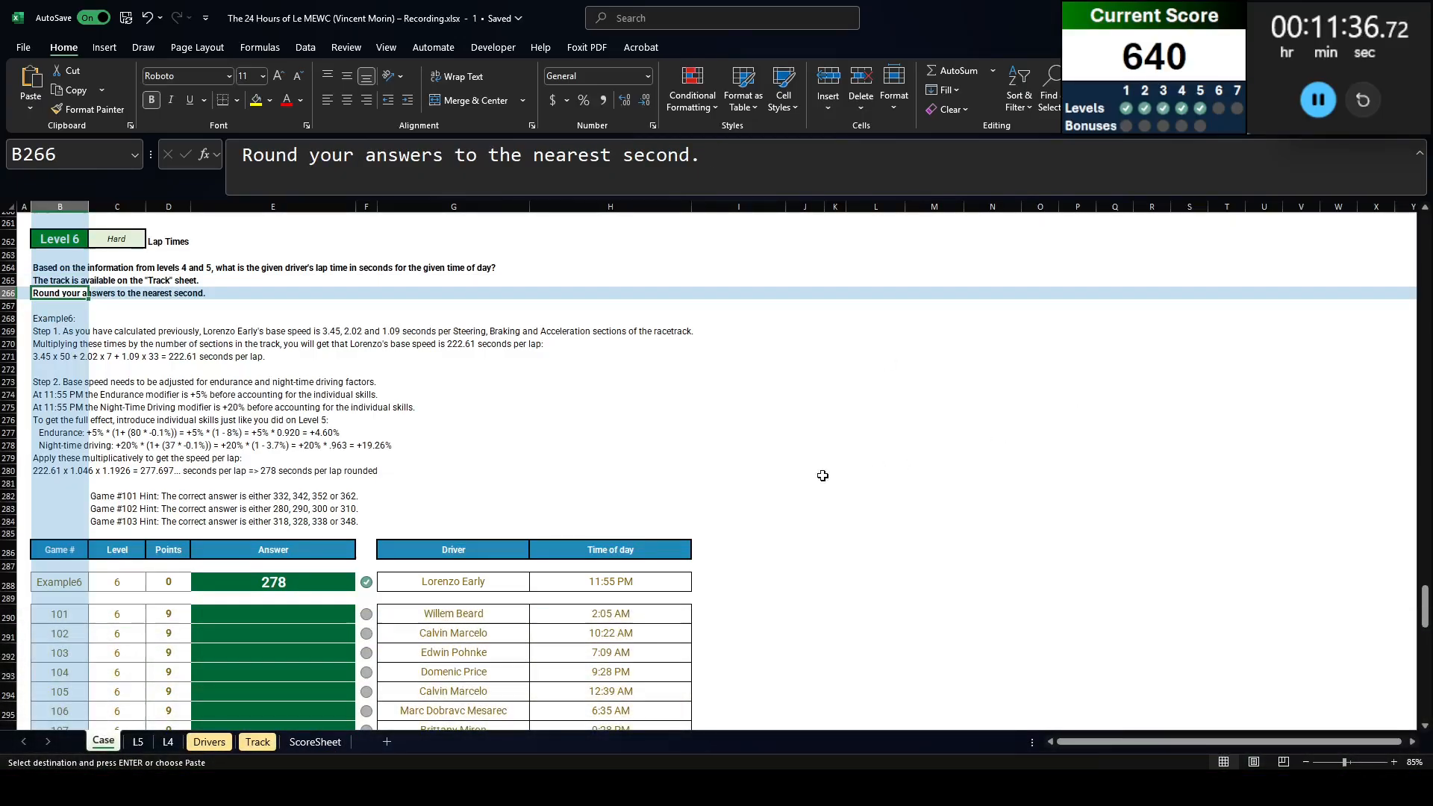
click(536, 582)
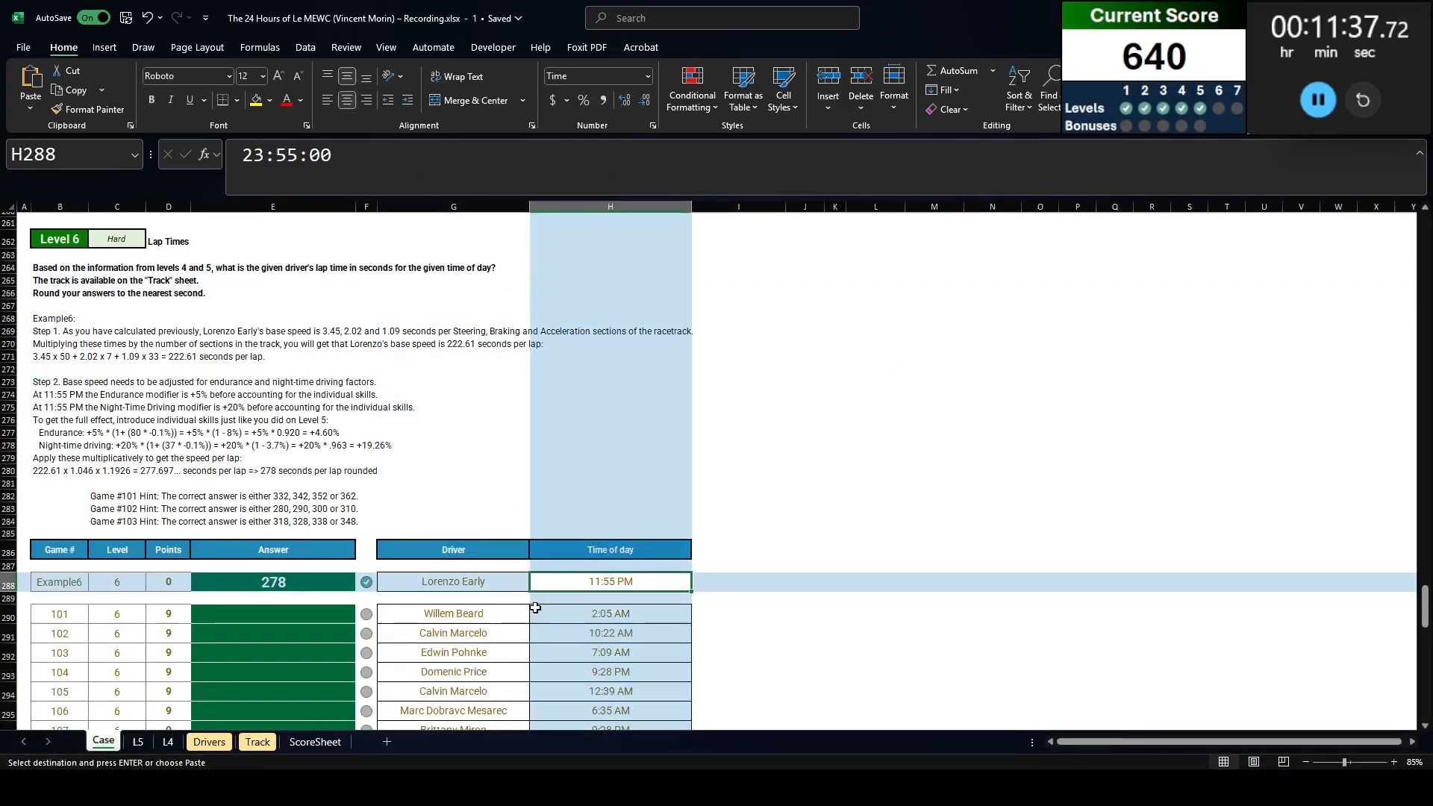
Step: Duplicate the L5 sheet before L5 in the same workbook and name the copy L6
right_click(137, 742)
click(142, 564)
click(132, 566)
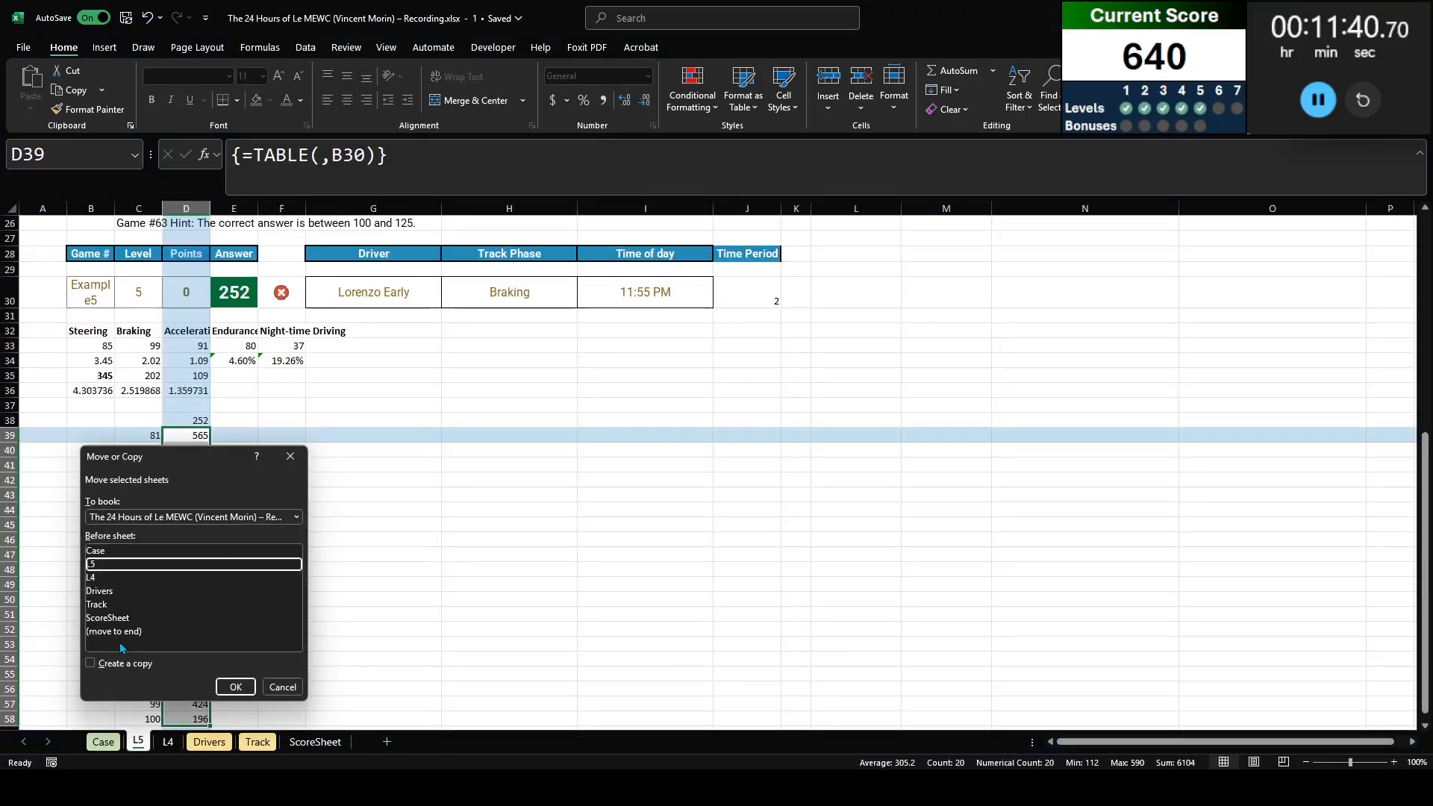
click(90, 663)
click(235, 687)
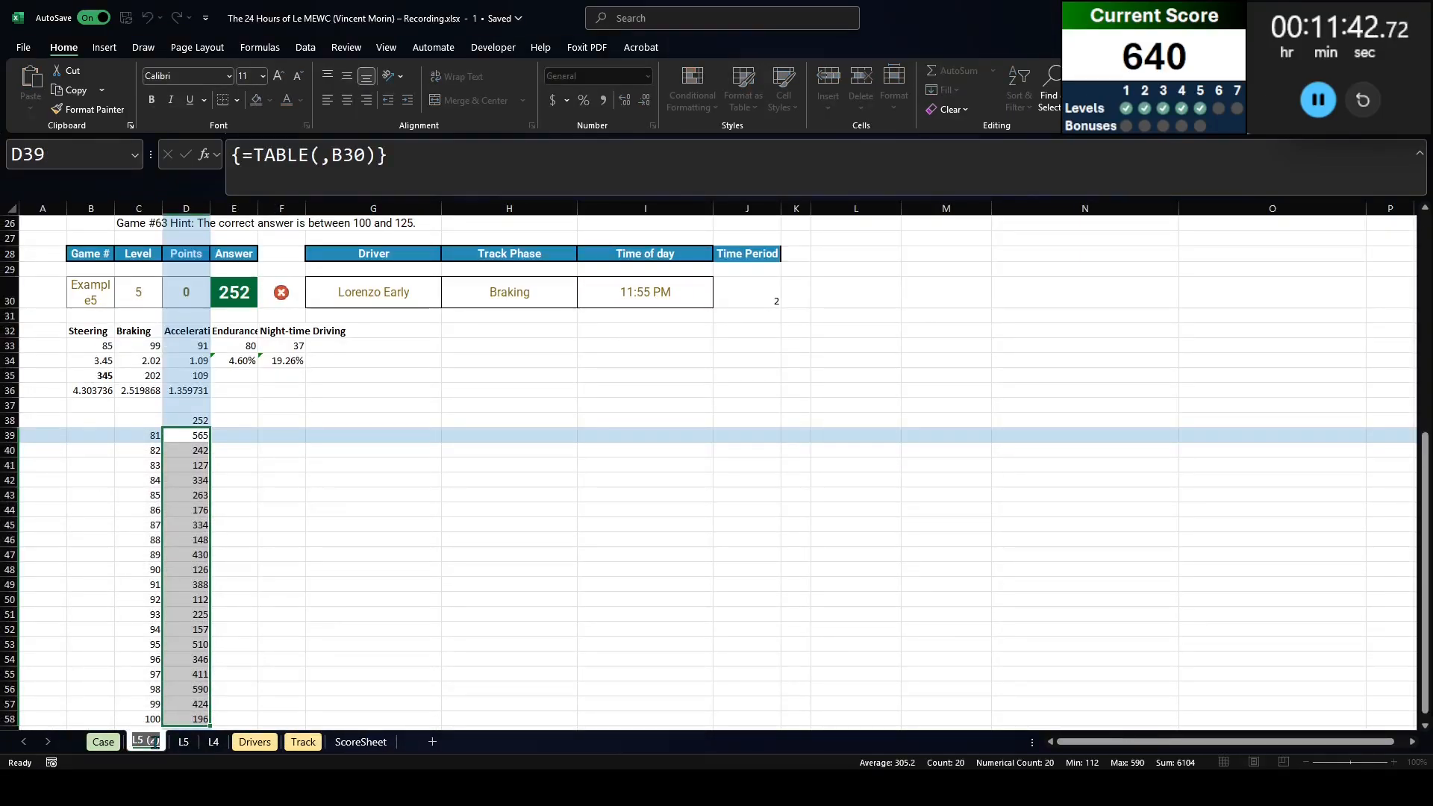
text(L6)
key(Return)
Step: Copy the Level 6 header and Example6 rows B286:H288 from Case and paste them at B28 on L6
key(ctrl+Page_Up)
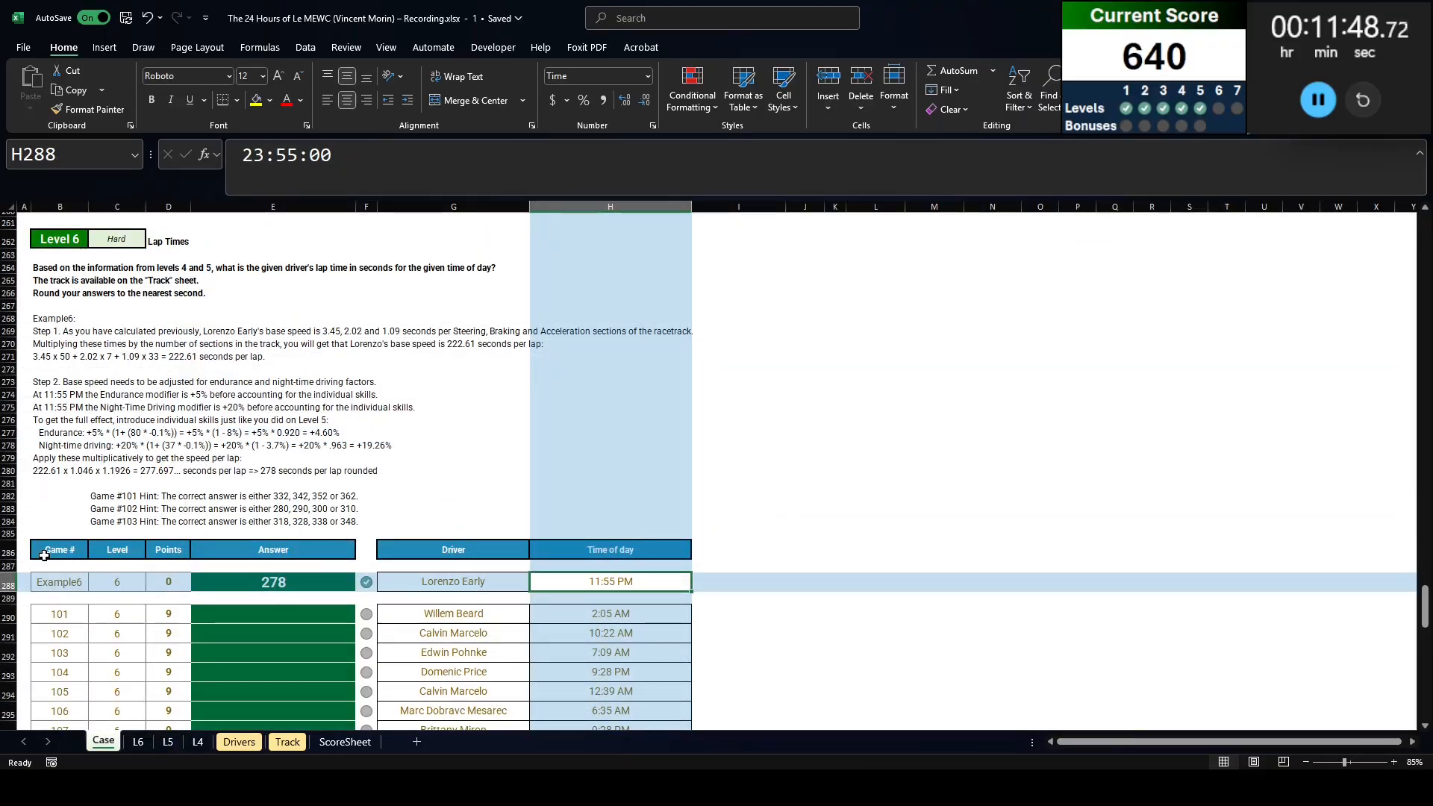
drag(41, 553, 611, 584)
key(ctrl+c)
click(138, 742)
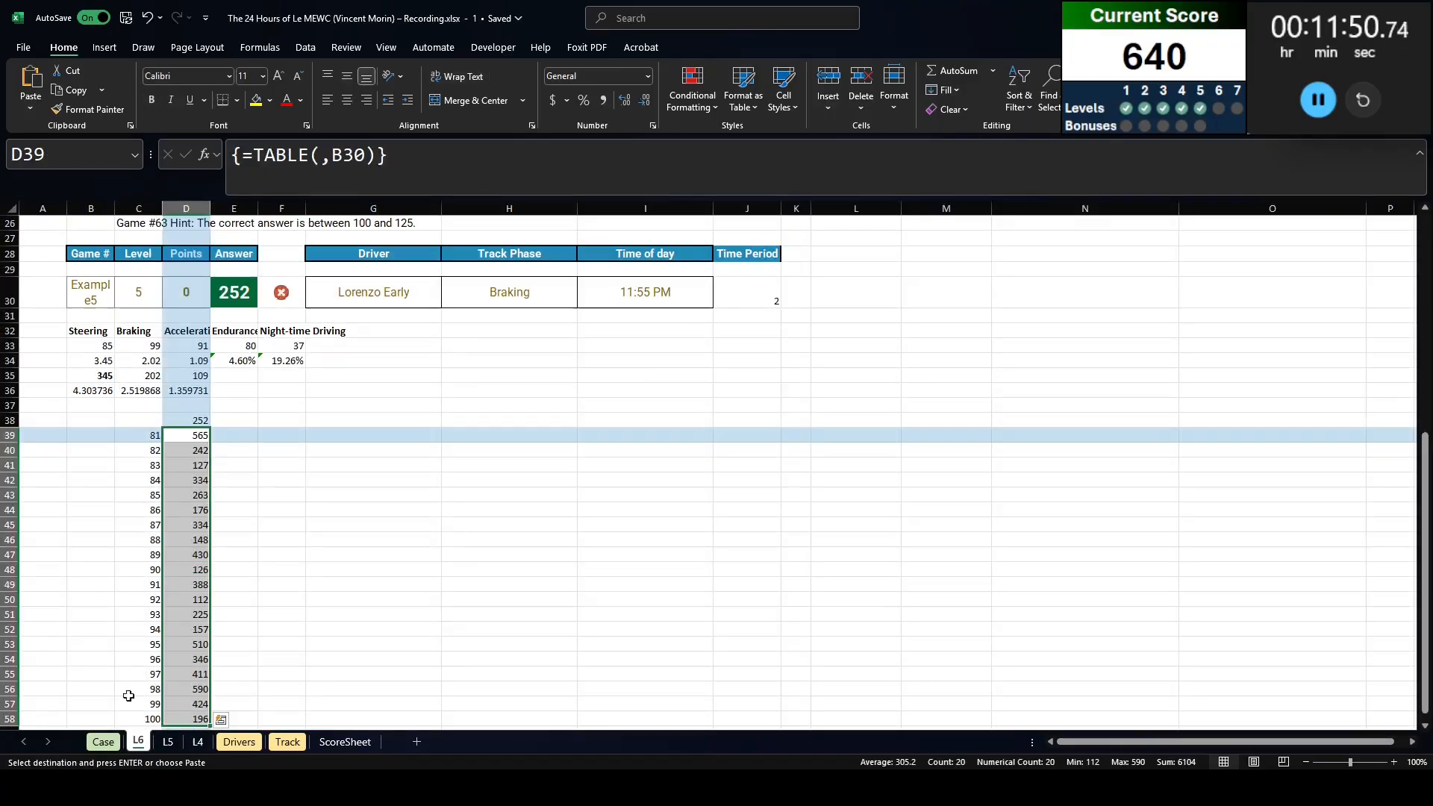
click(101, 256)
key(ctrl+v)
Step: Try to delete the leftover Time of day cells I28:I30 with cells shifted left, and undo it
drag(665, 252, 675, 292)
key(ctrl+minus)
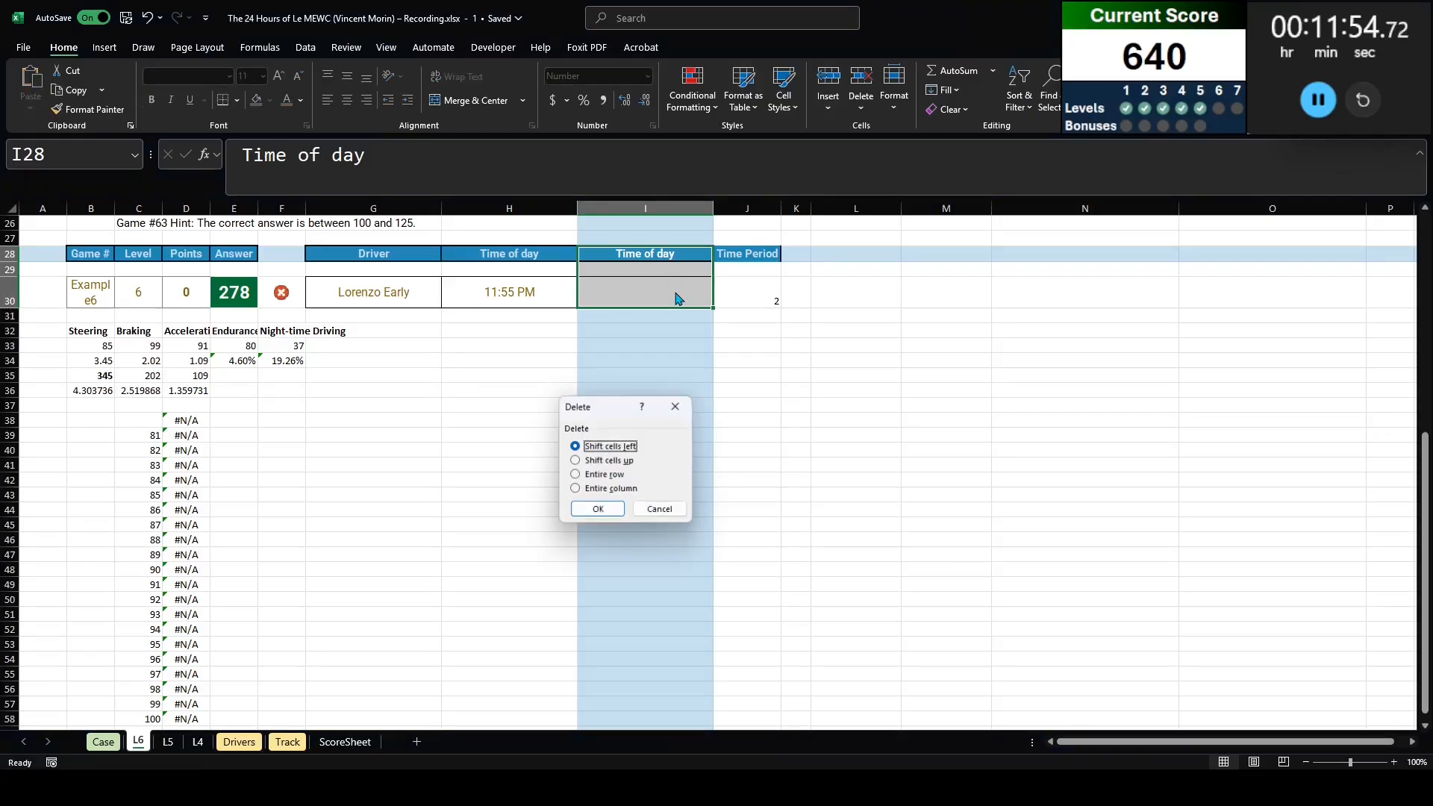
key(Return)
click(675, 292)
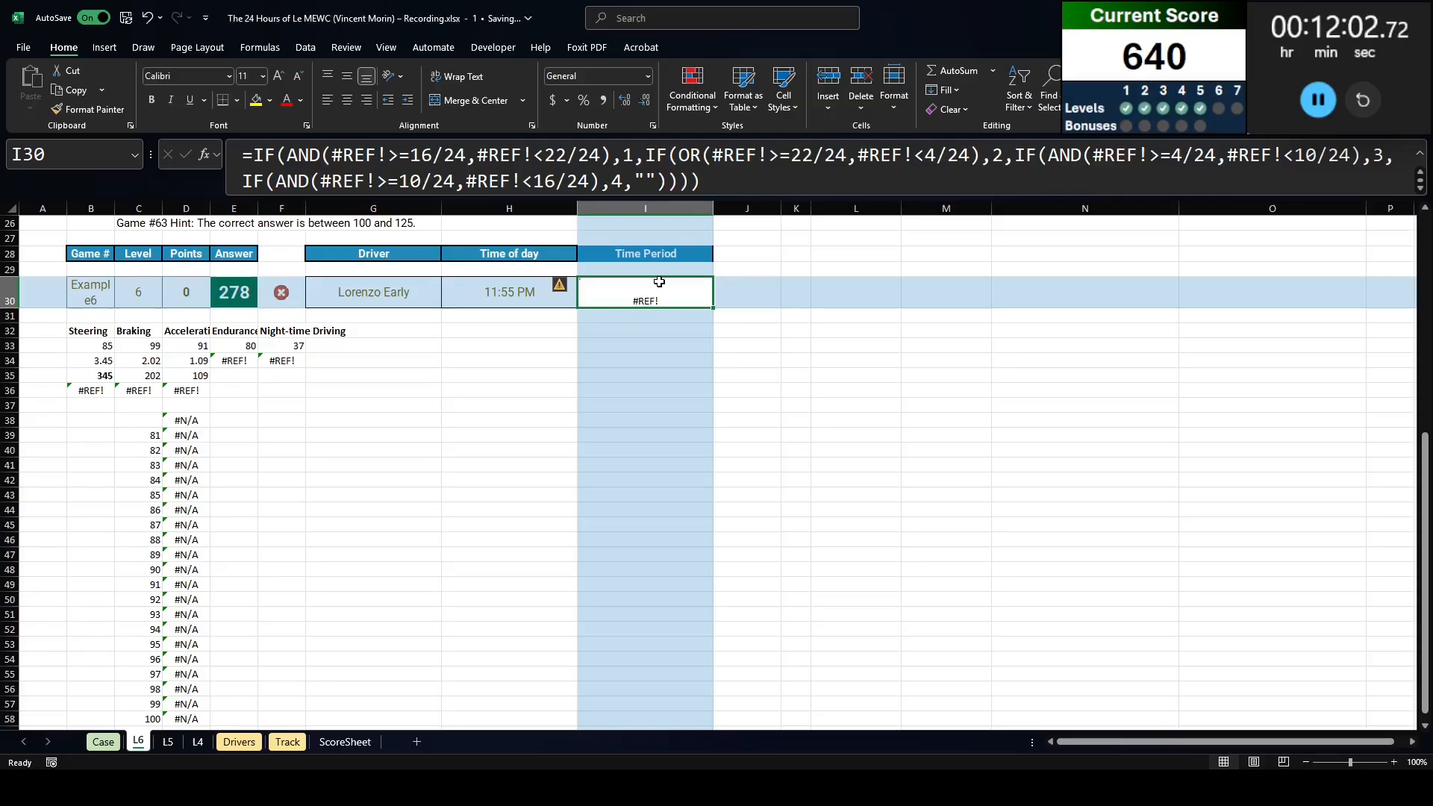
key(ctrl+z)
Step: Replace every I30 reference in the J30 Time Period formula with H30 and enter it
click(746, 292)
click(354, 156)
double_click(354, 155)
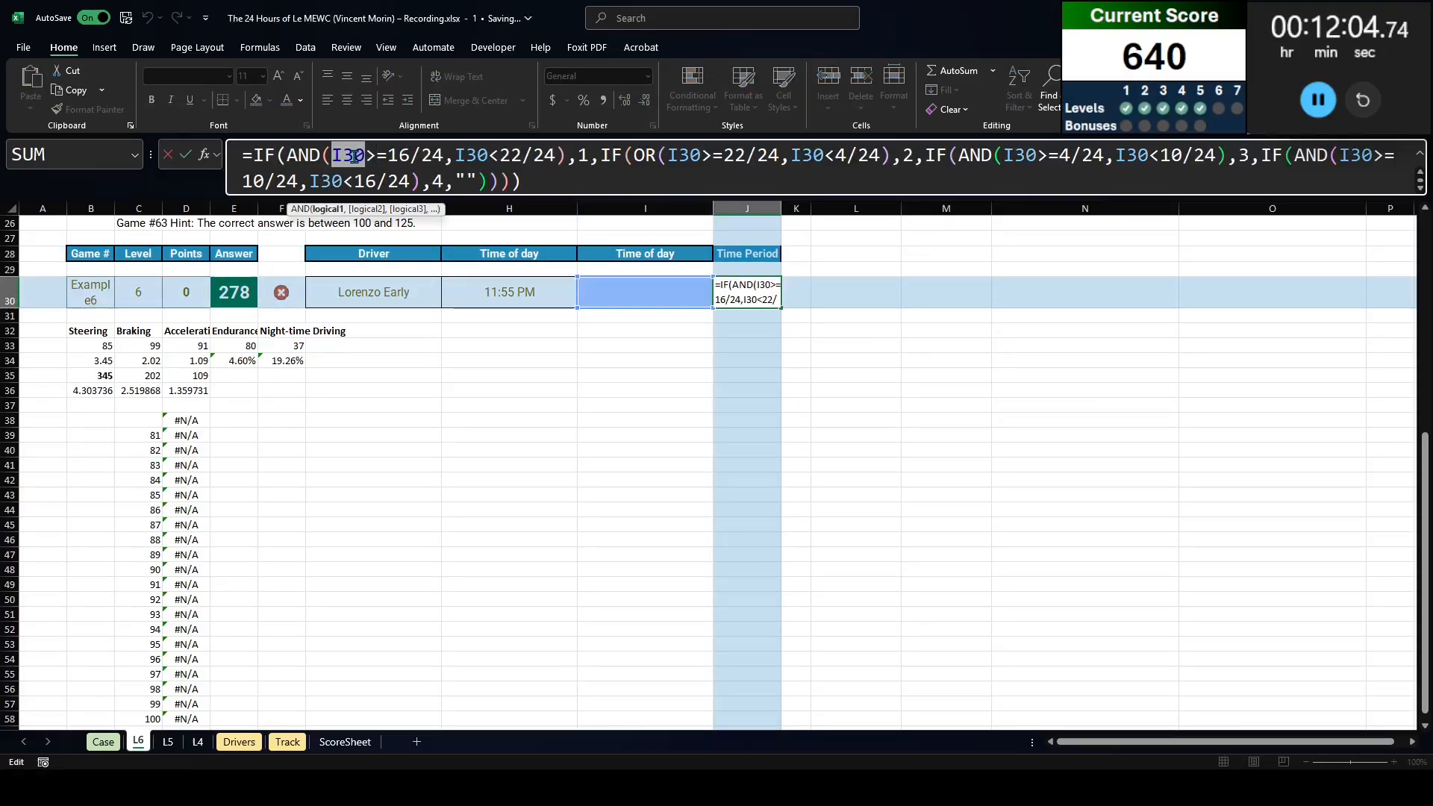
text(h30)
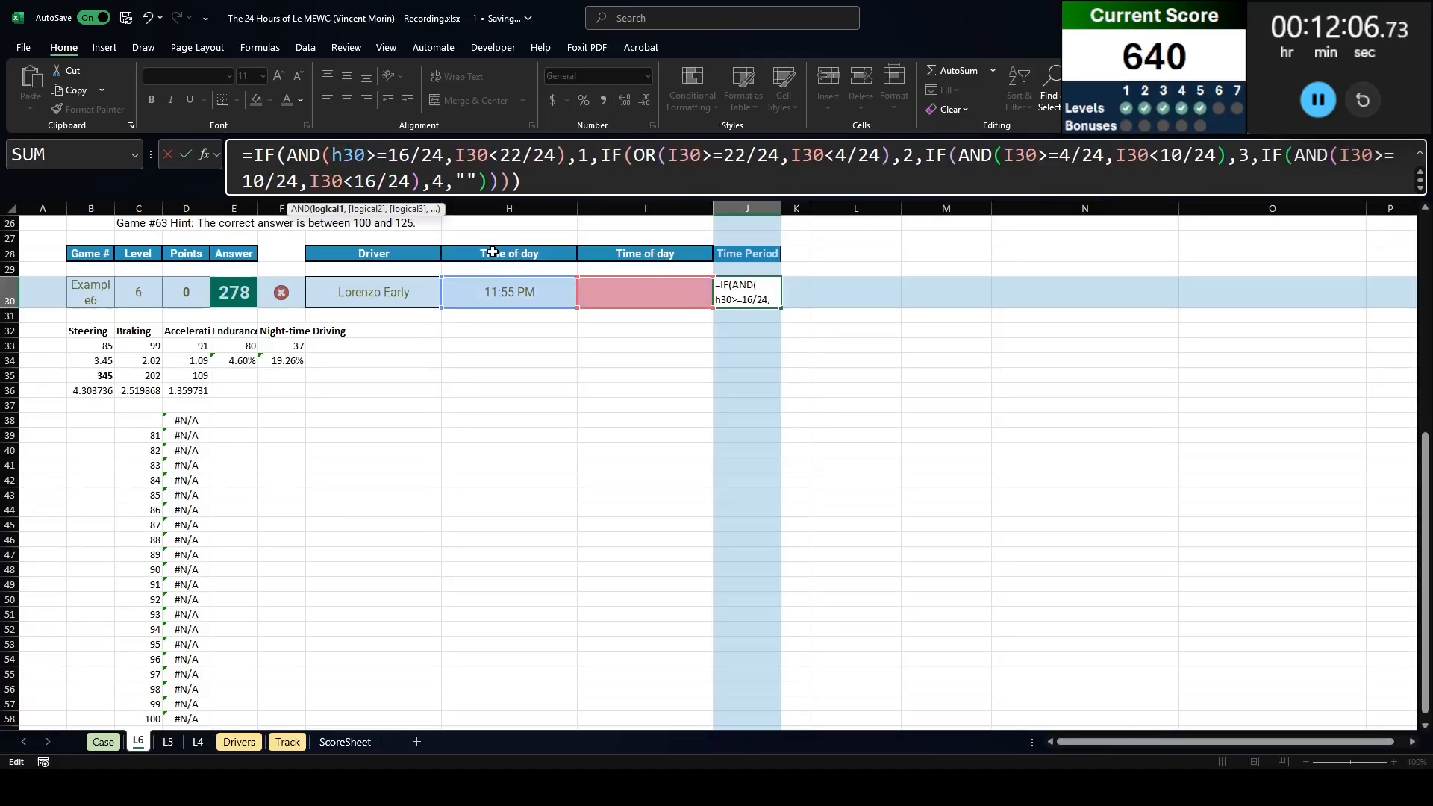
double_click(350, 155)
key(ctrl+c)
double_click(473, 155)
key(ctrl+v)
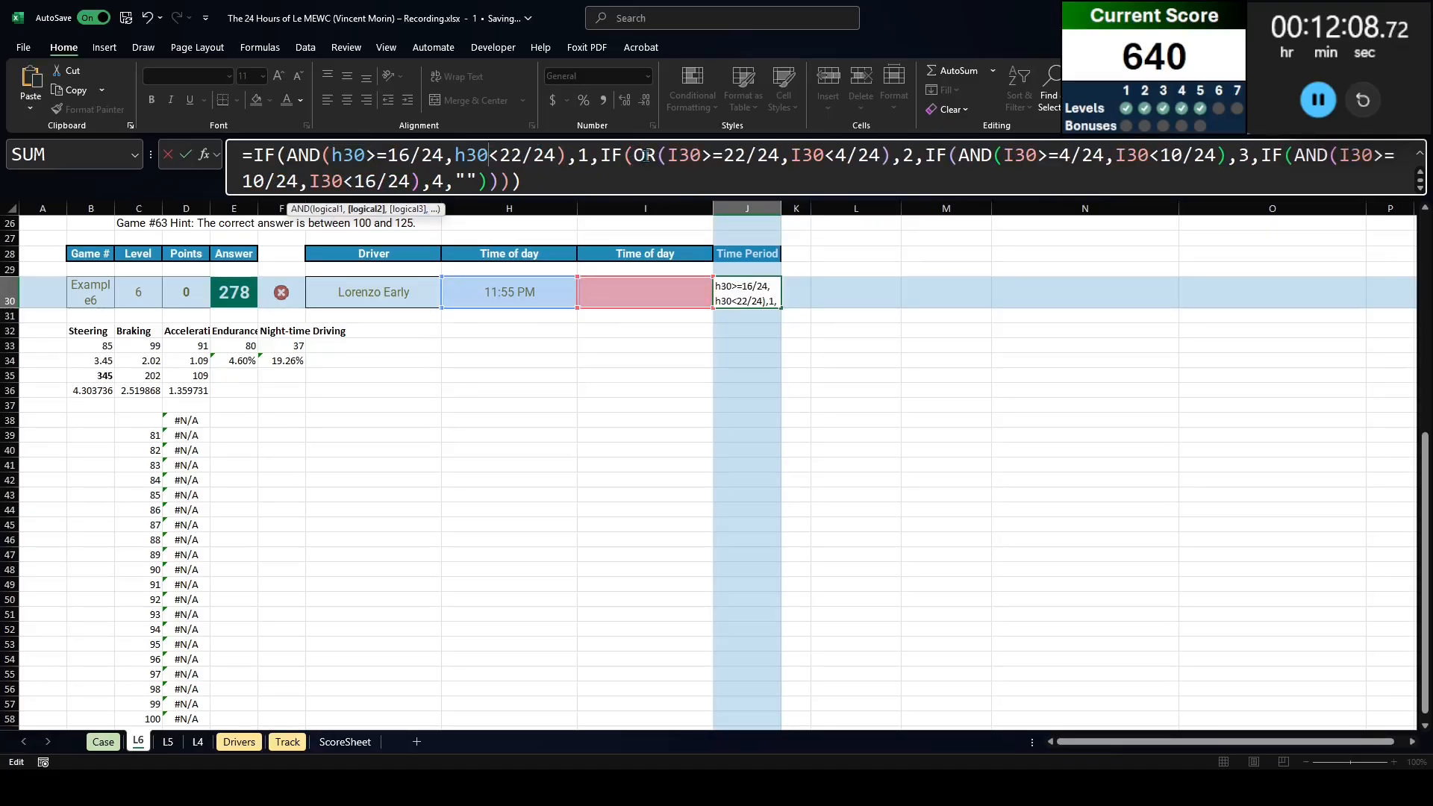
double_click(685, 155)
key(ctrl+v)
double_click(808, 156)
key(ctrl+v)
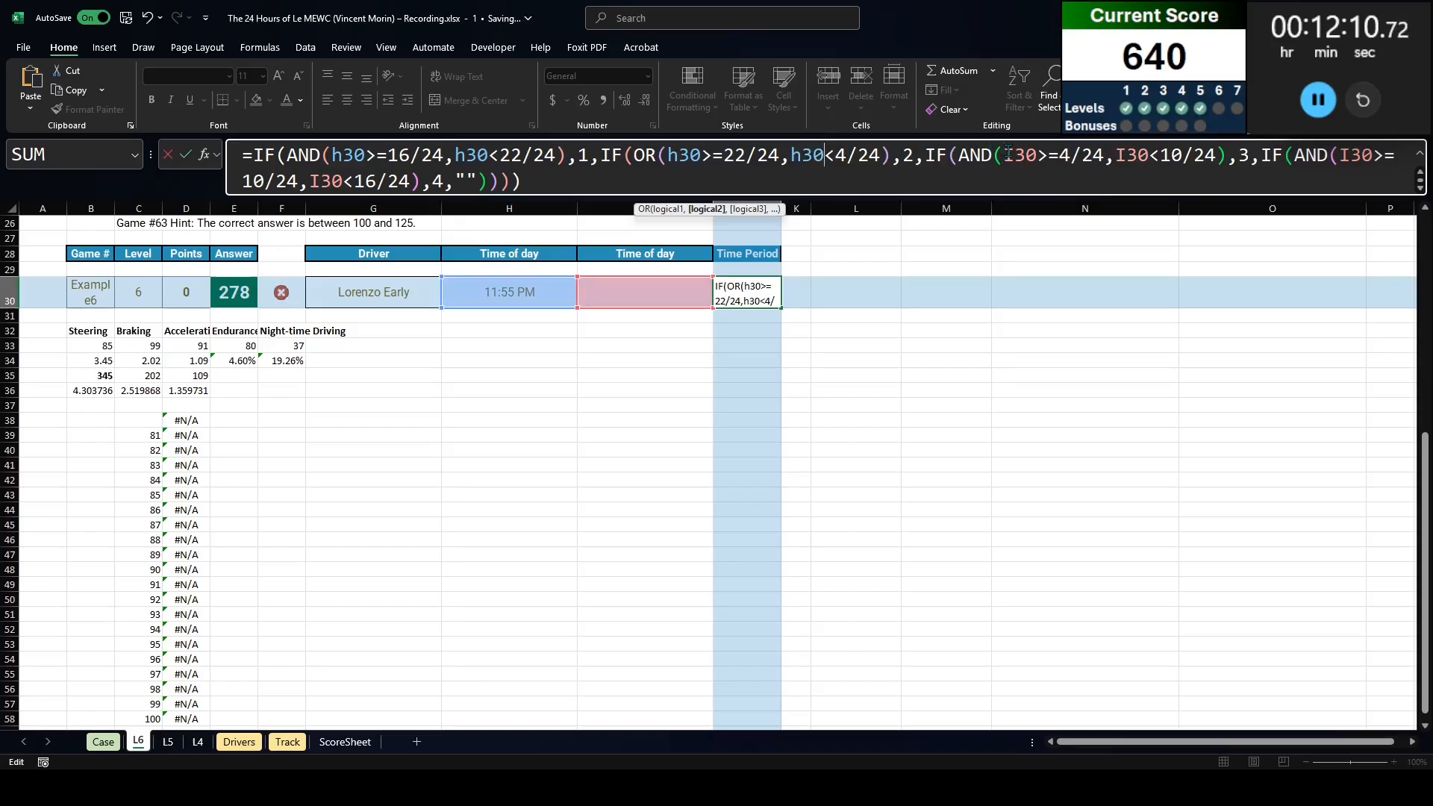
double_click(1021, 156)
key(ctrl+v)
double_click(1133, 155)
key(ctrl+v)
double_click(1356, 155)
key(ctrl+v)
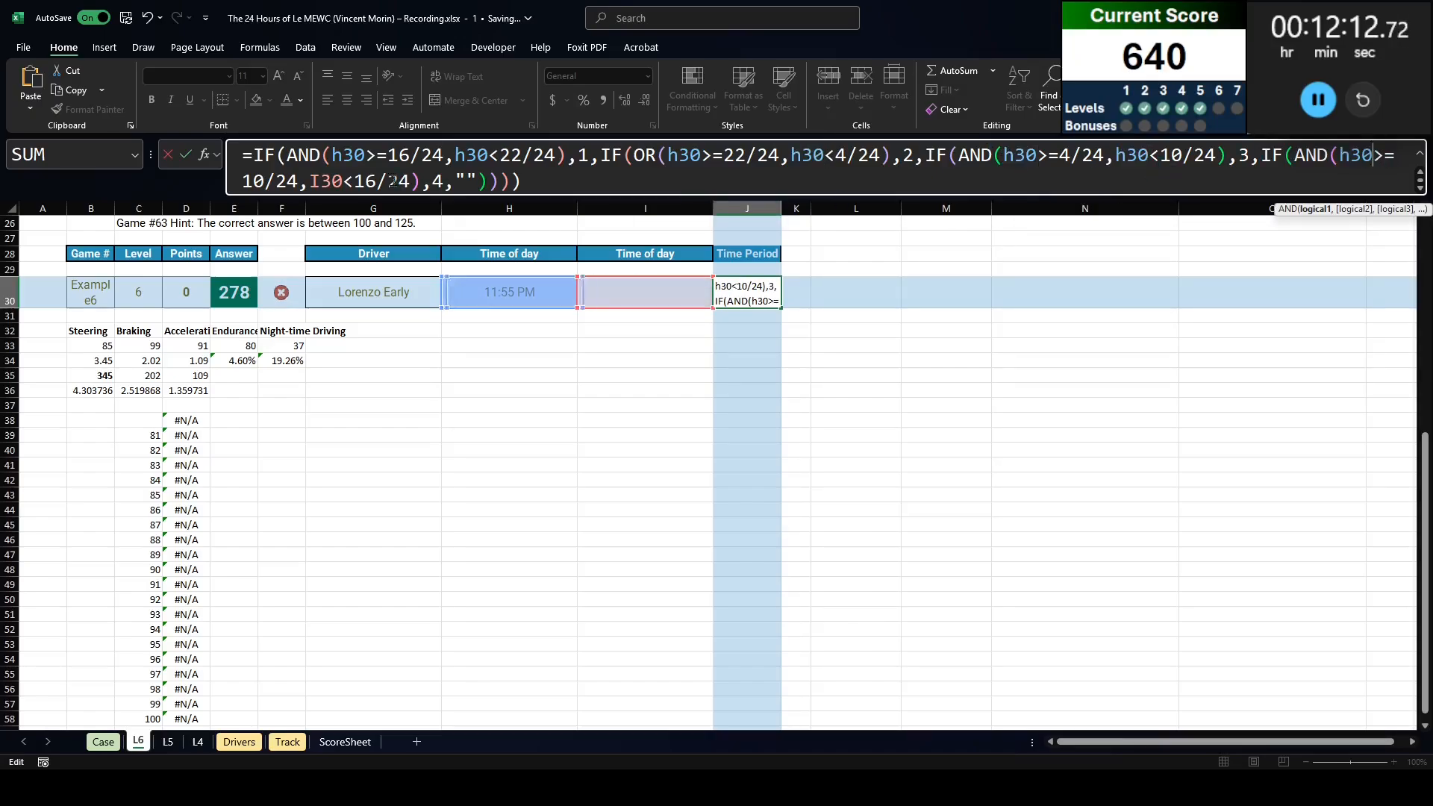
double_click(318, 182)
key(ctrl+v)
key(Return)
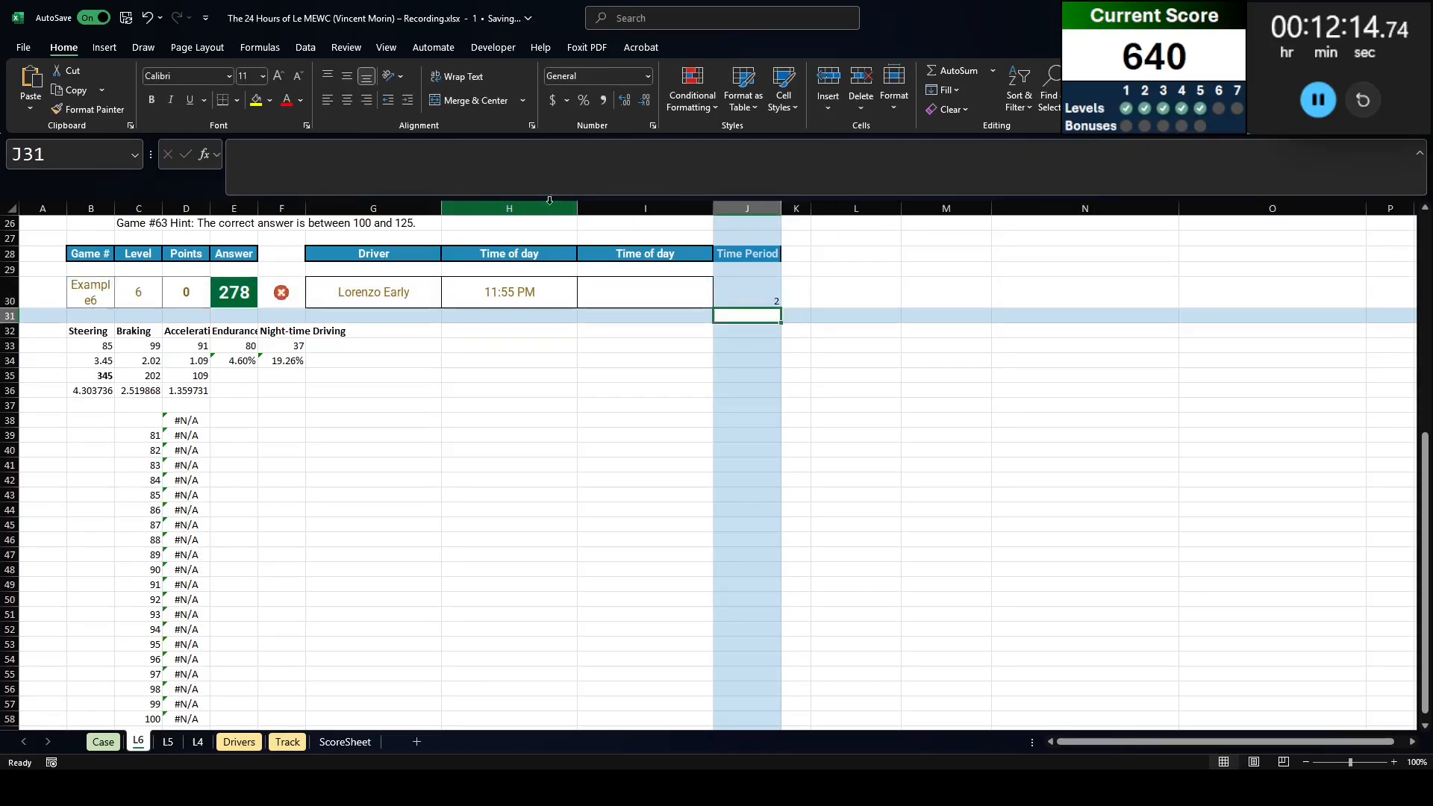
Step: Delete the leftover Time of day cells I27:I33, shifting the remaining cells left
drag(633, 238, 640, 345)
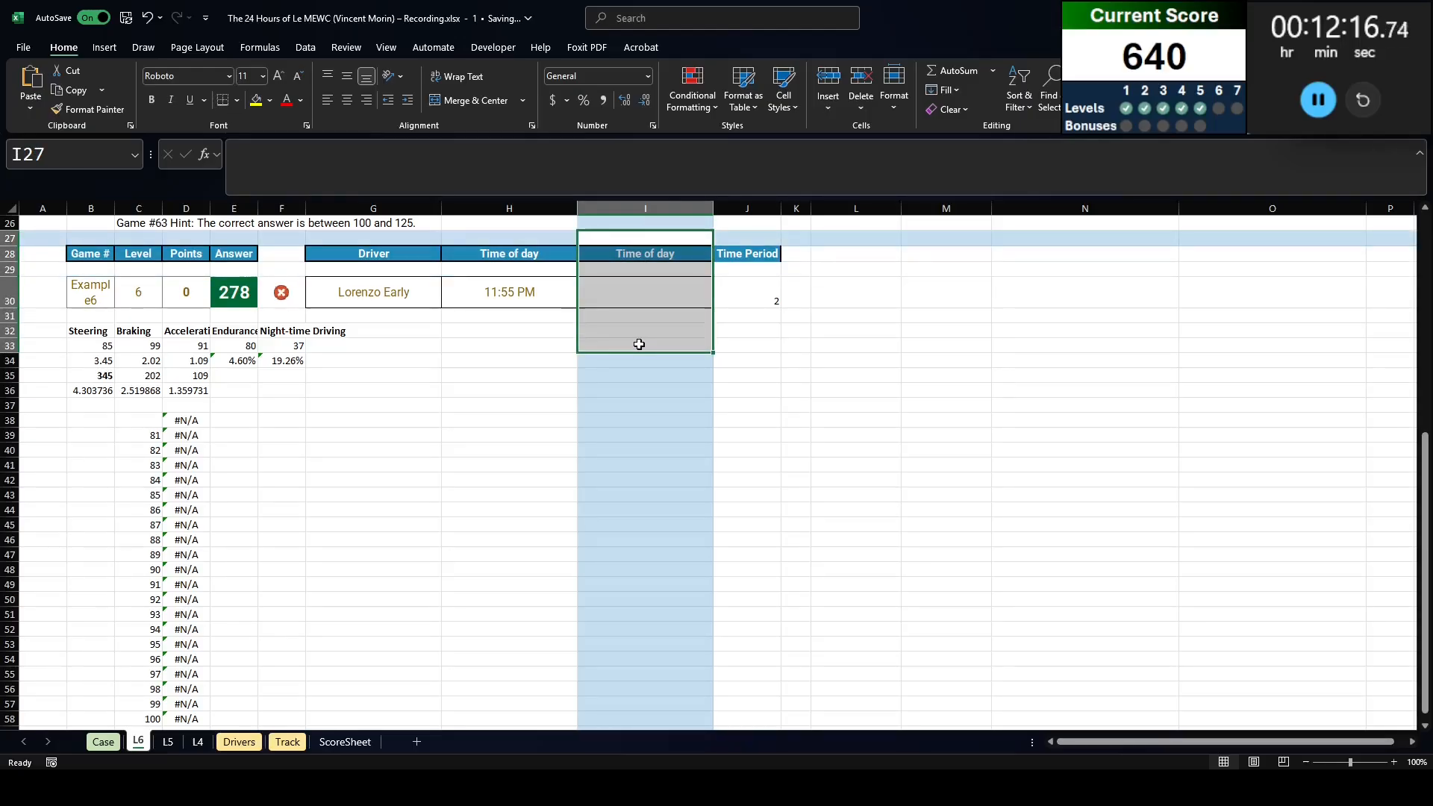
key(ctrl+minus)
key(Return)
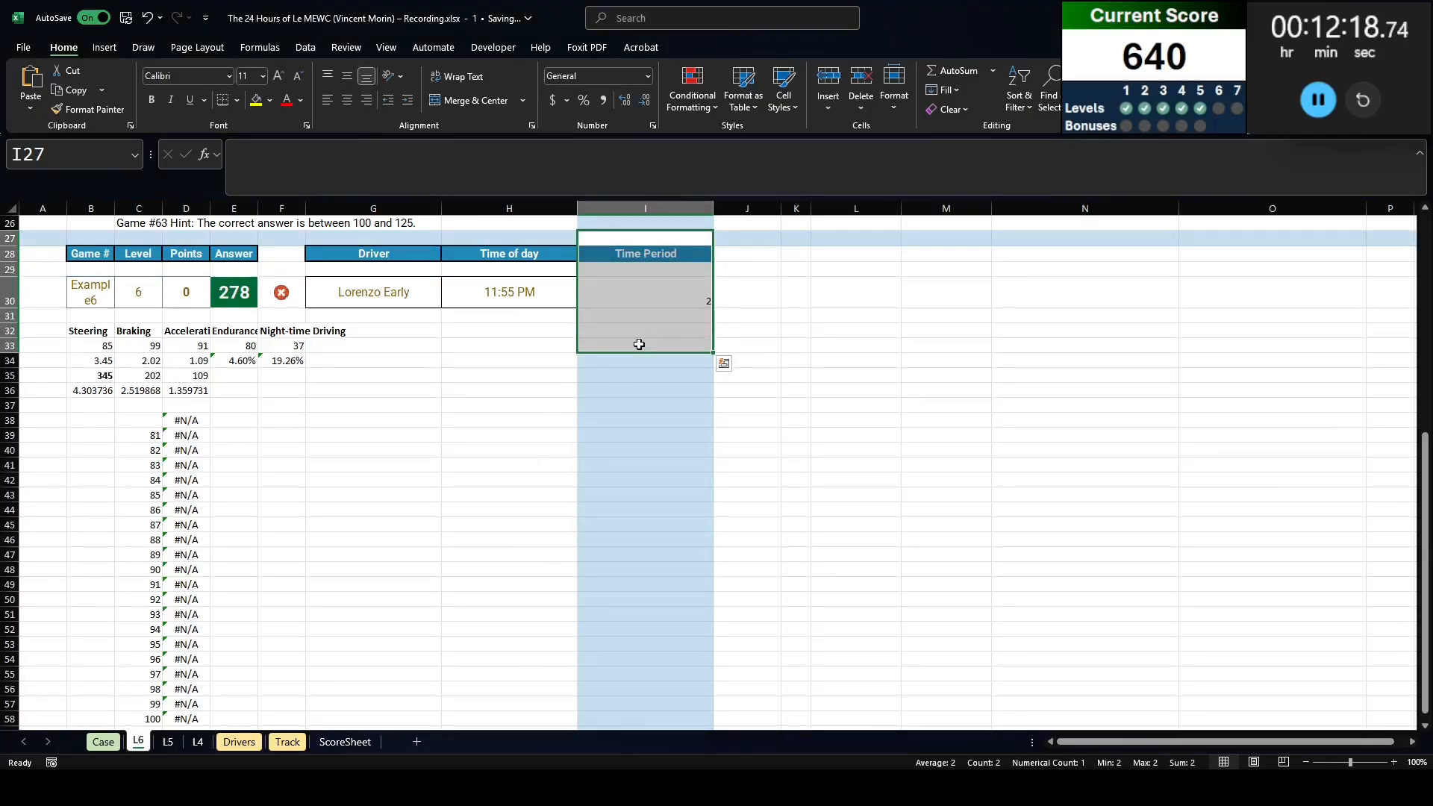
click(637, 345)
Step: Check the formulas in row 36 and D38 on L6, and insert a blank row at row 37
scroll(350, 440, up, 3)
click(97, 526)
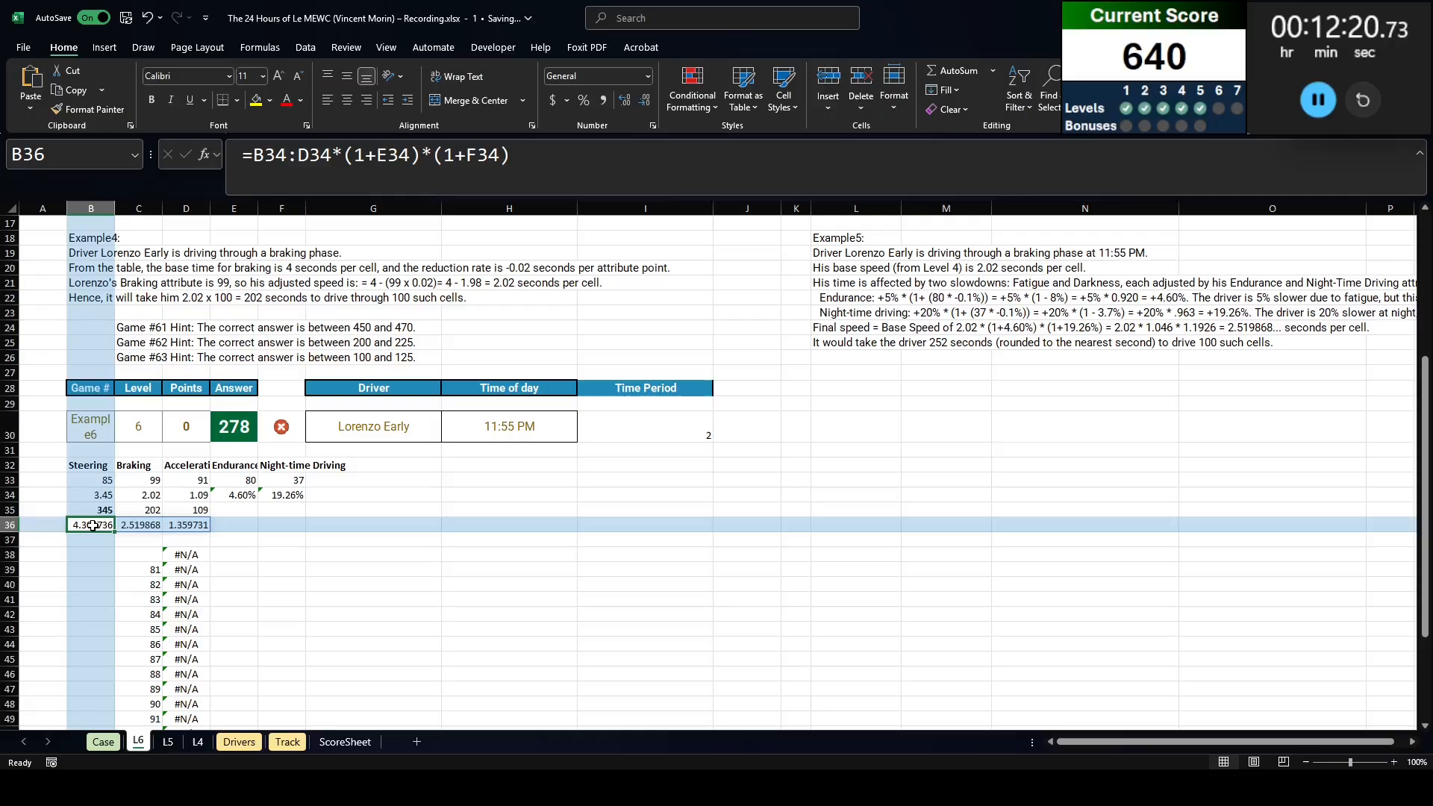
click(139, 528)
click(200, 528)
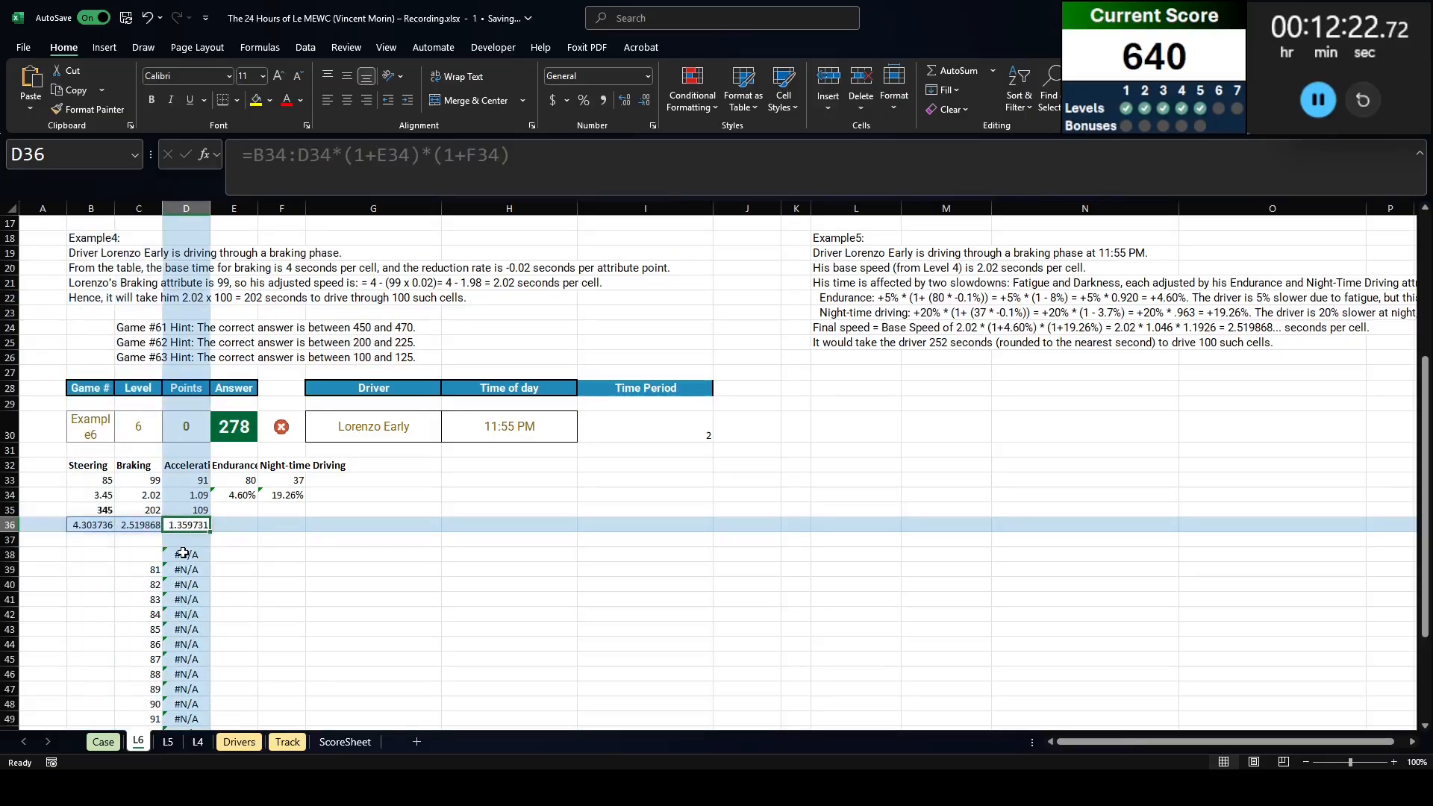
click(183, 554)
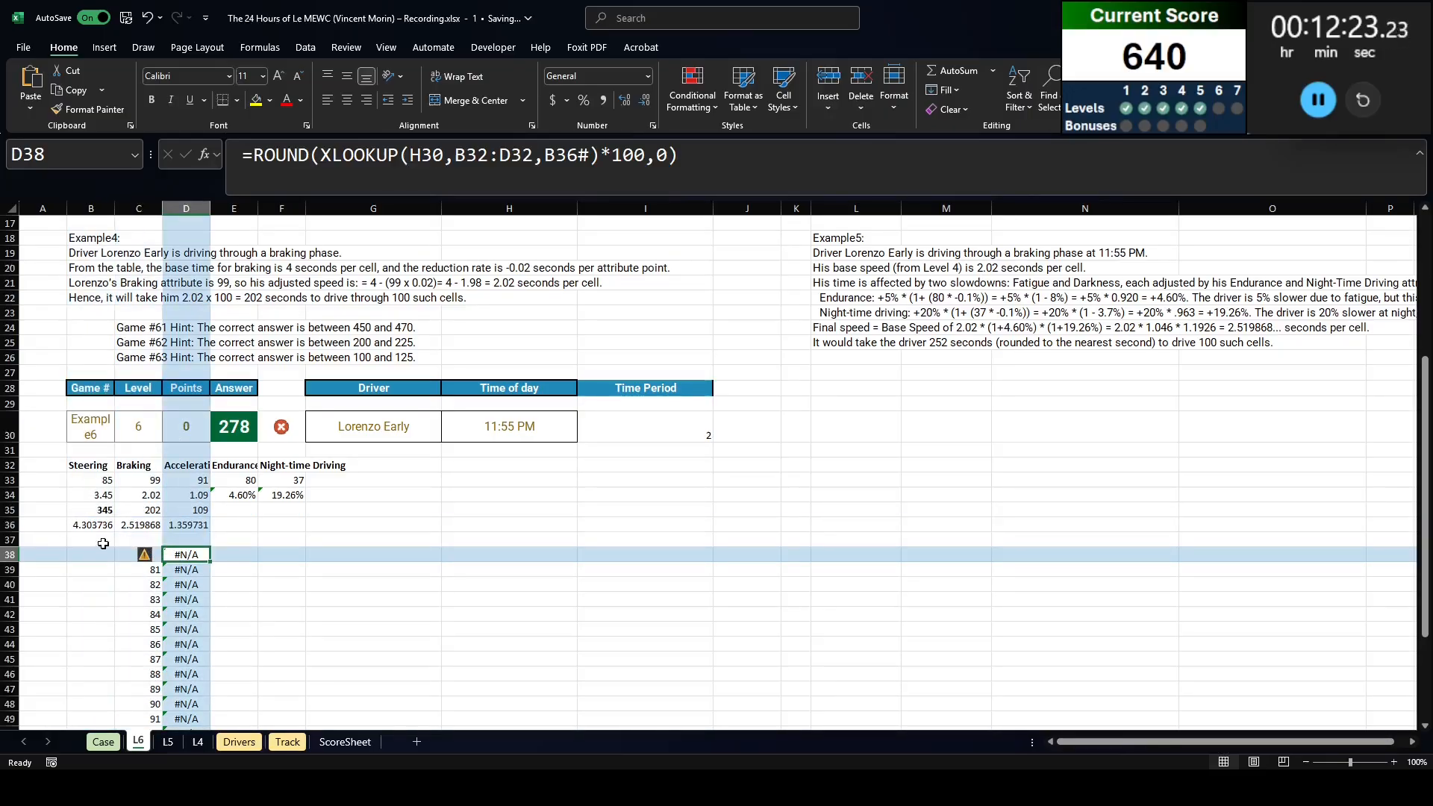
click(9, 539)
key(ctrl+plus)
Step: Enter =TOROW(Track!Q3:Q5) in B37 to bring in the cell counts for the three track phases
click(96, 539)
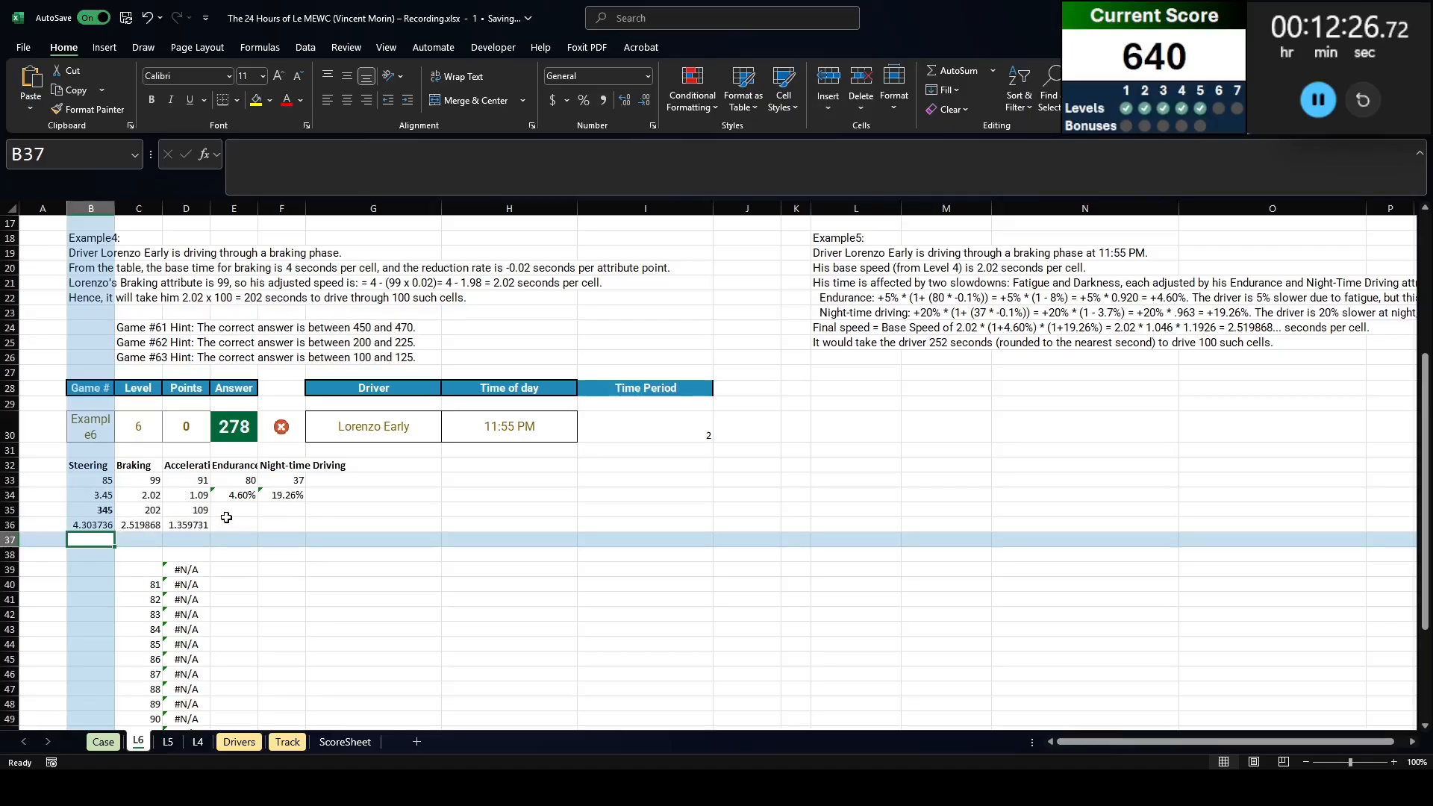
text(=tprpw)
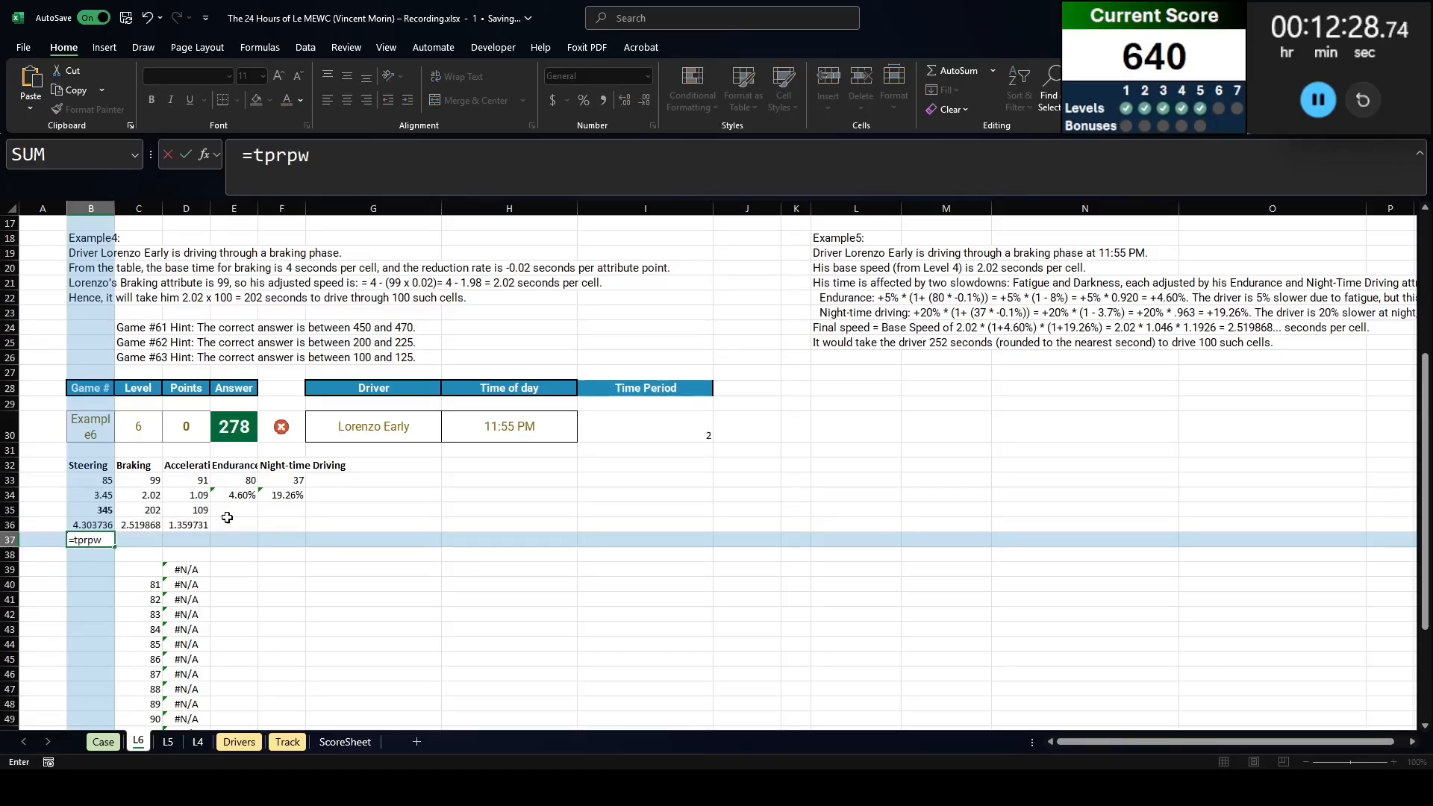
key(BackSpace)
key(BackSpace)
text(orow()
key(ctrl+Page_Down)
key(ctrl+Page_Down)
key(ctrl+Page_Down)
key(ctrl+Page_Down)
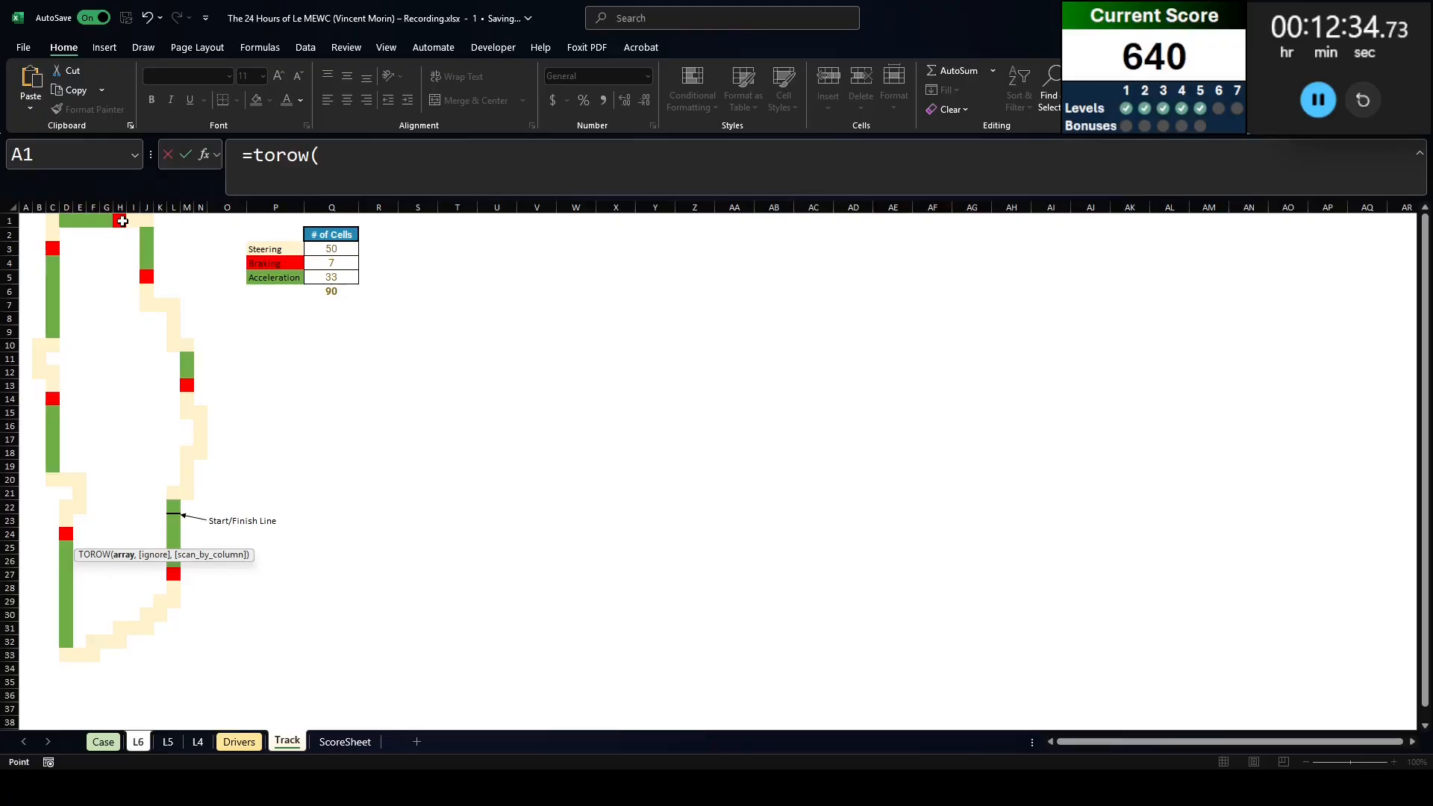
drag(338, 246, 344, 278)
key(Return)
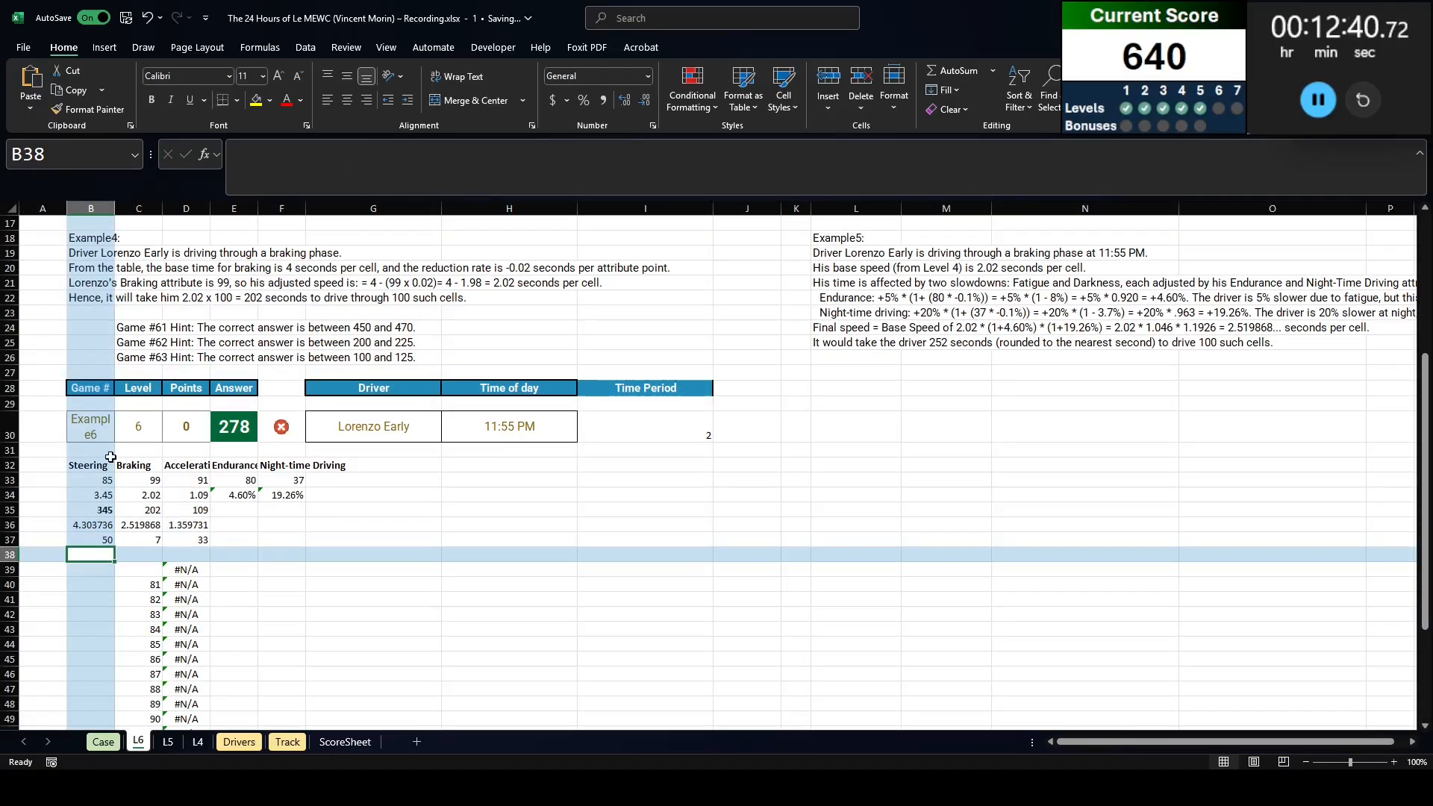
Step: Insert a row above row 38 and enter =B36#*B37# in B38 to get the time per phase
key(shift+space)
key(ctrl+shift+plus)
key(Up)
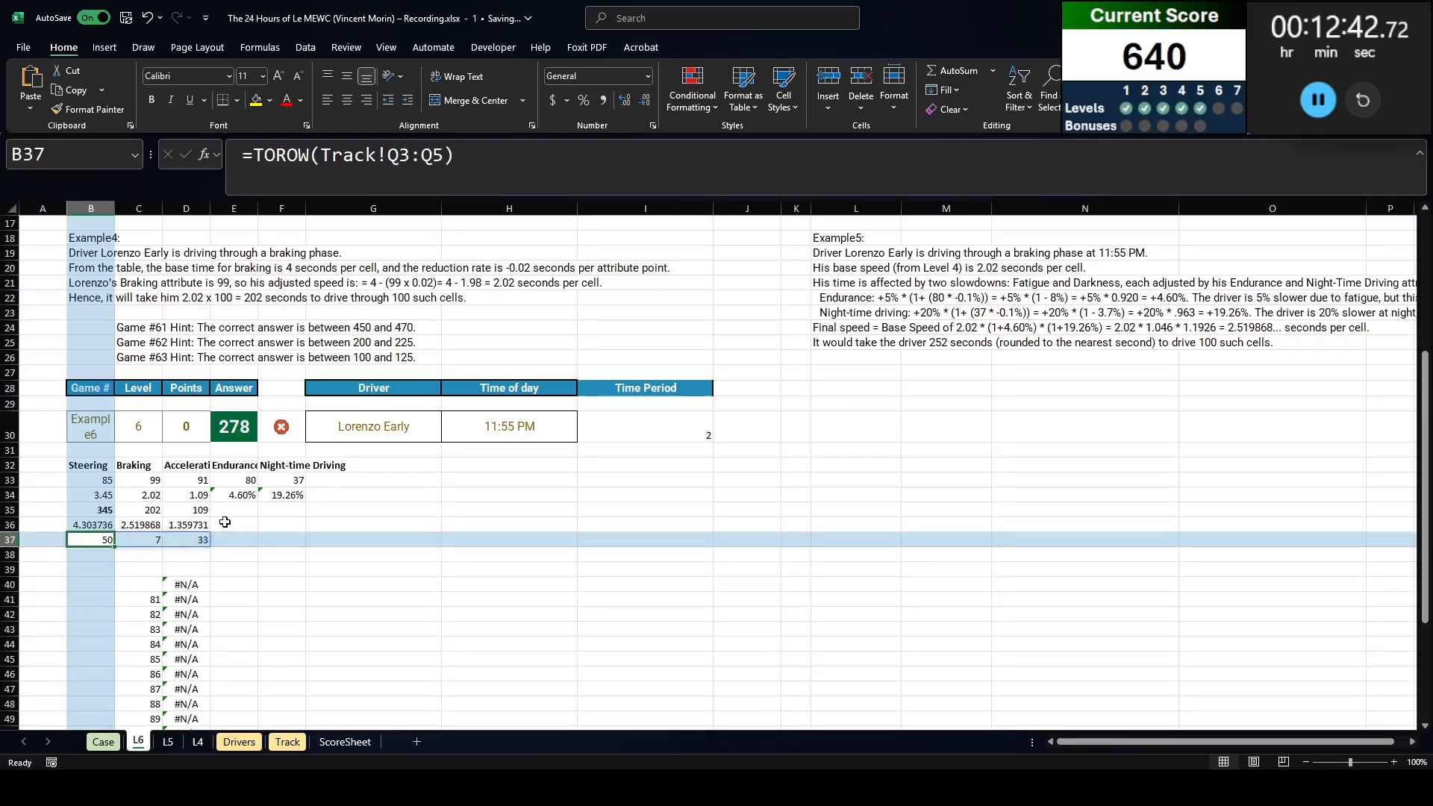
key(Down)
text(=)
key(Up)
key(Up)
text(*)
key(Up)
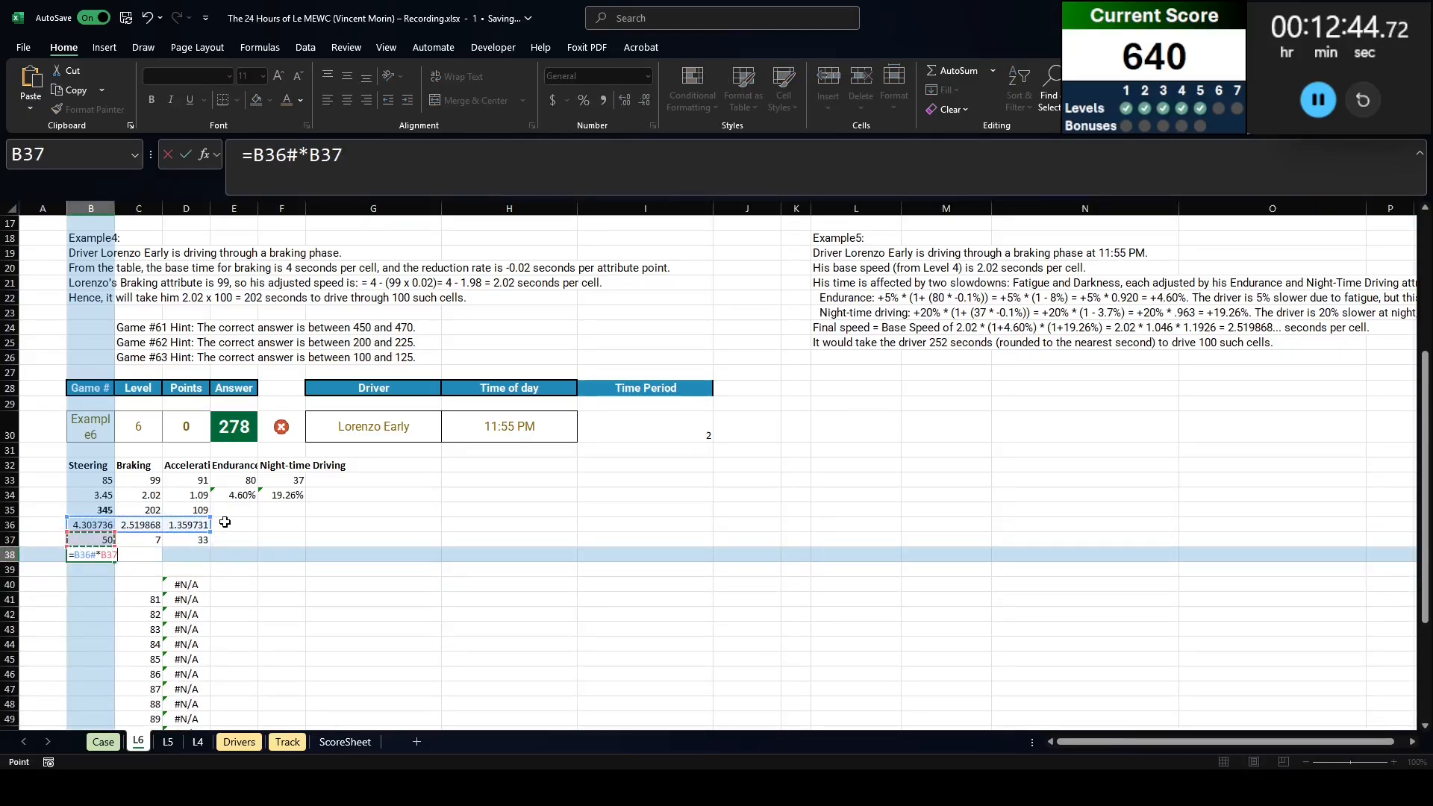
key(Return)
Step: Enter =SUM(B38#) in E38 to total the phase times
click(247, 557)
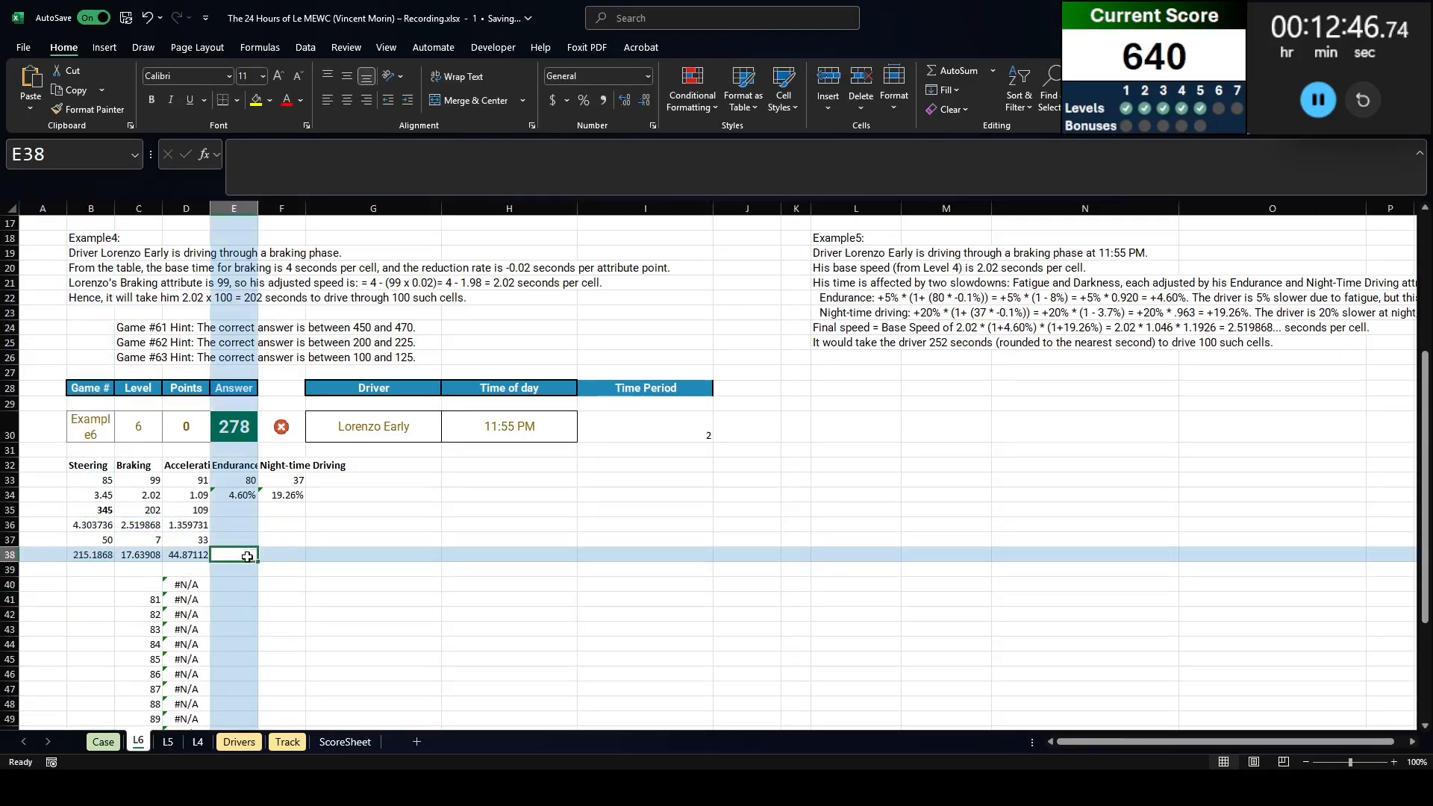
text(=SUM(B38#))
key(Return)
key(Up)
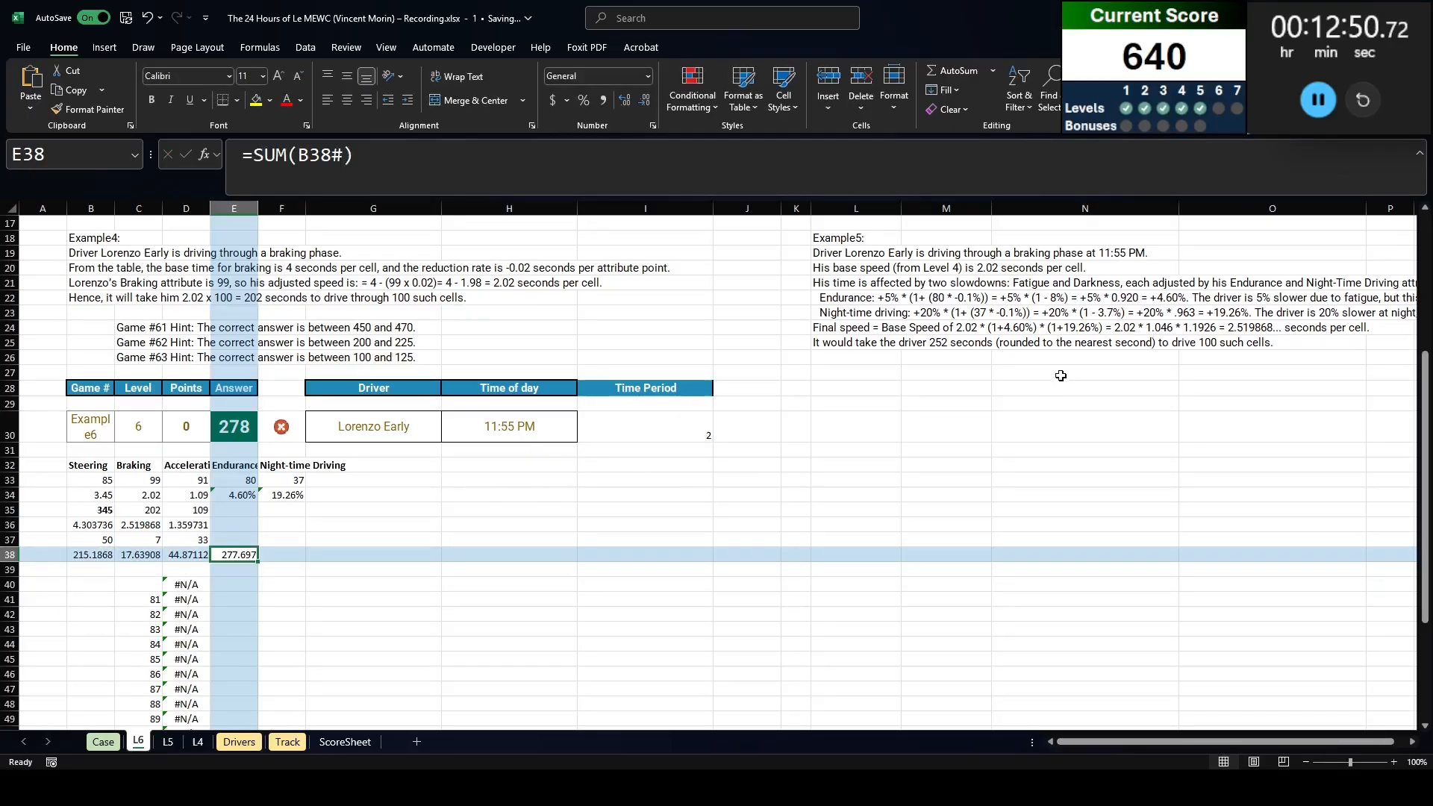
Step: Check the Example6 answer on Case, and wrap the E38 sum on L6 in ROUND with 0 decimals
scroll(882, 371, up, 4)
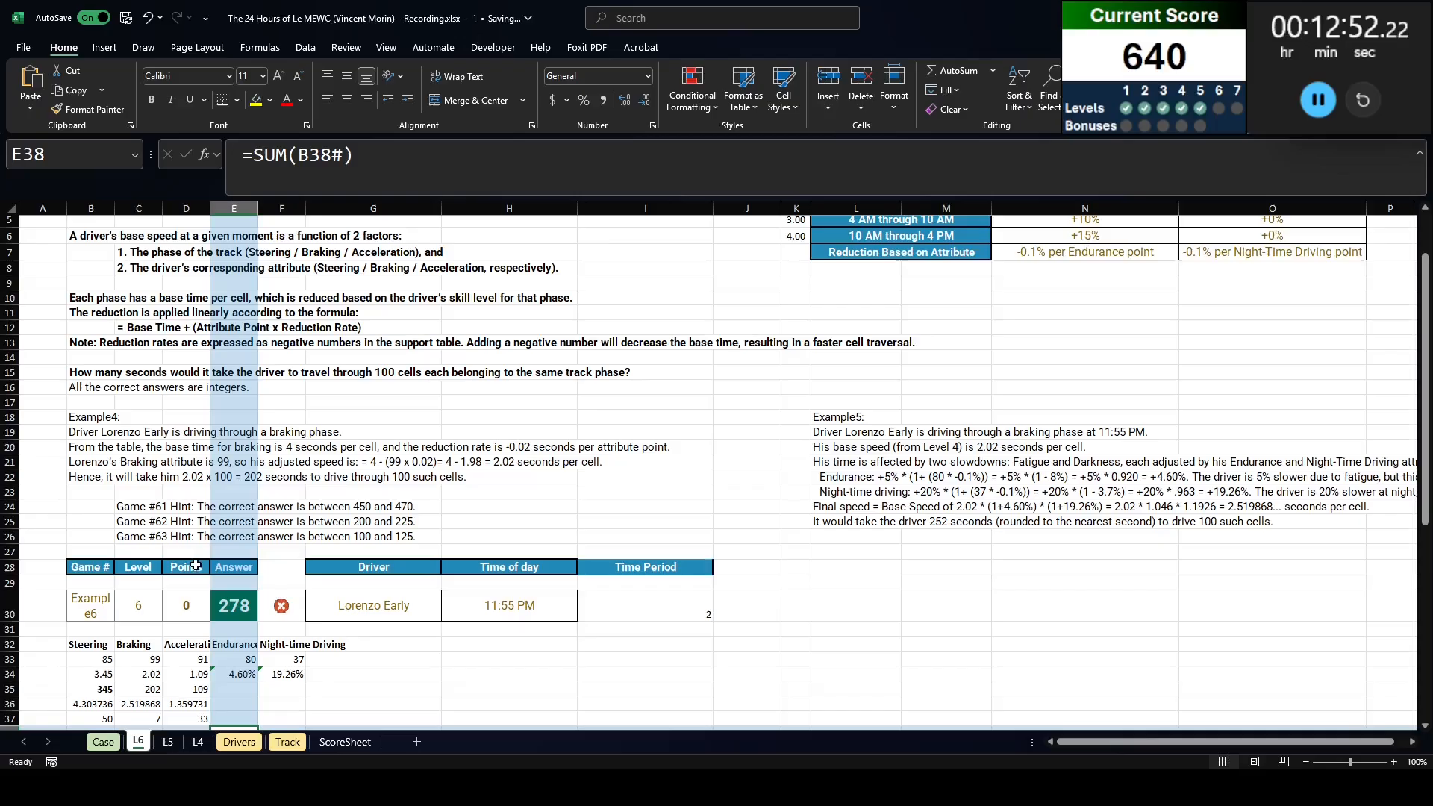
click(103, 743)
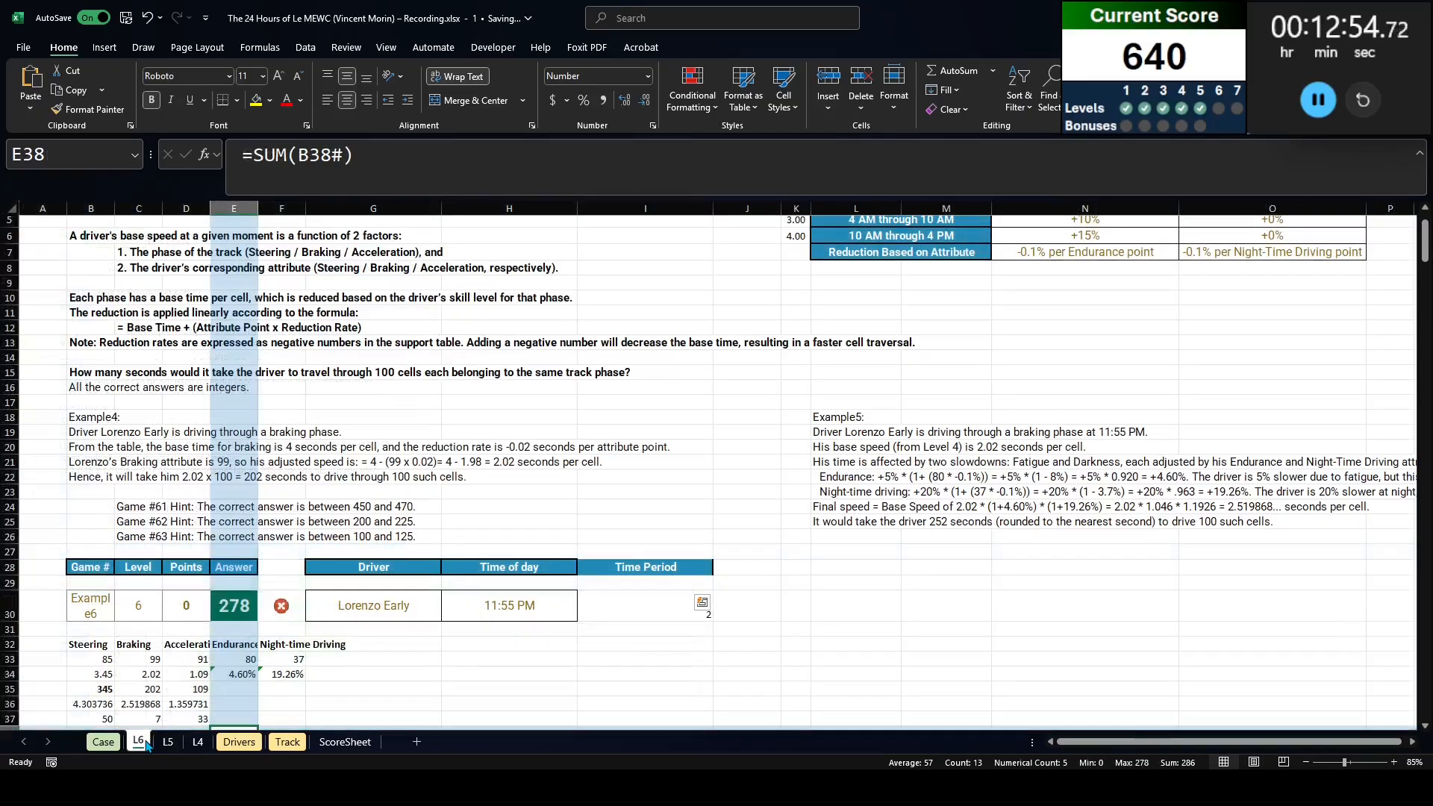
click(138, 742)
click(239, 715)
scroll(239, 710, down, 3)
click(239, 599)
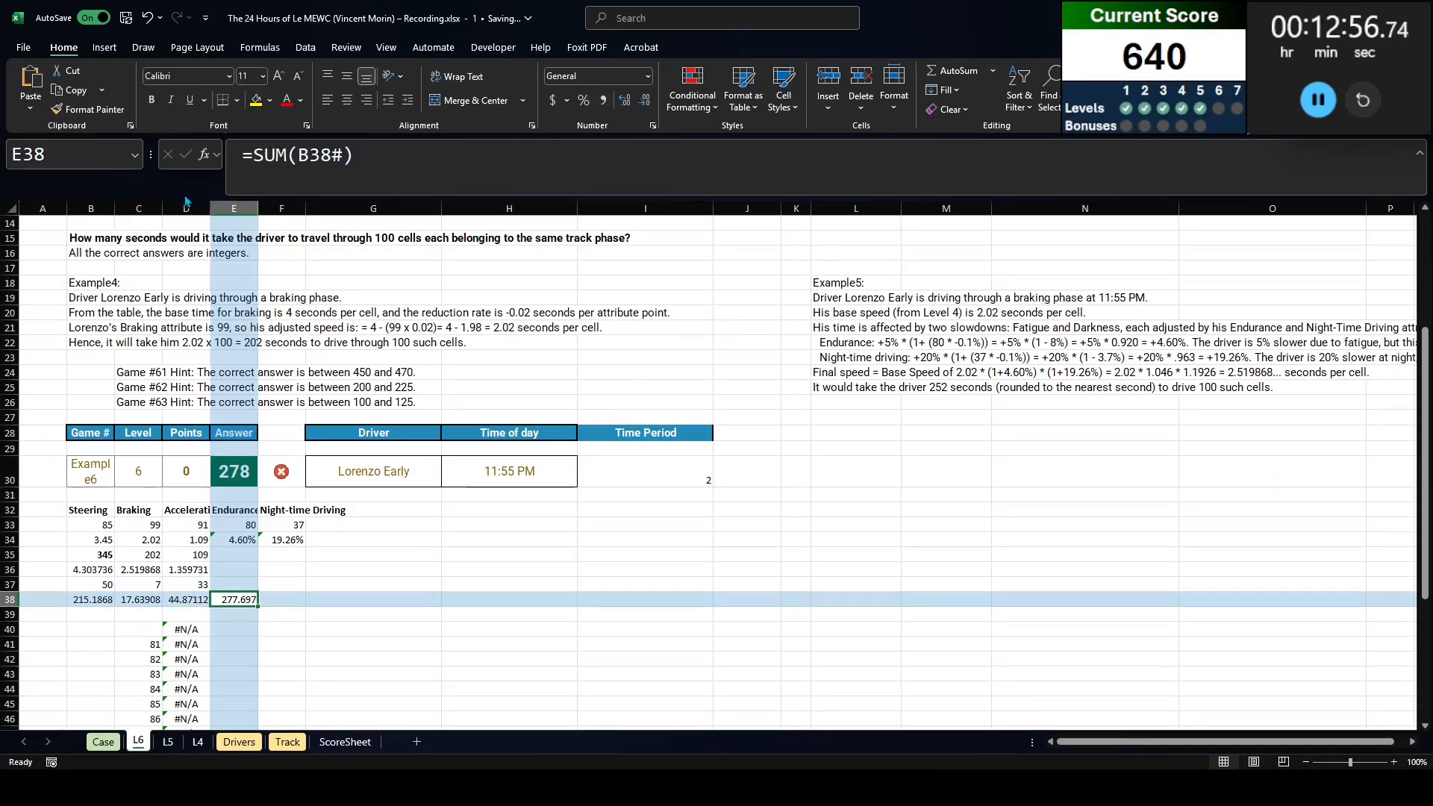
click(261, 152)
text(round()
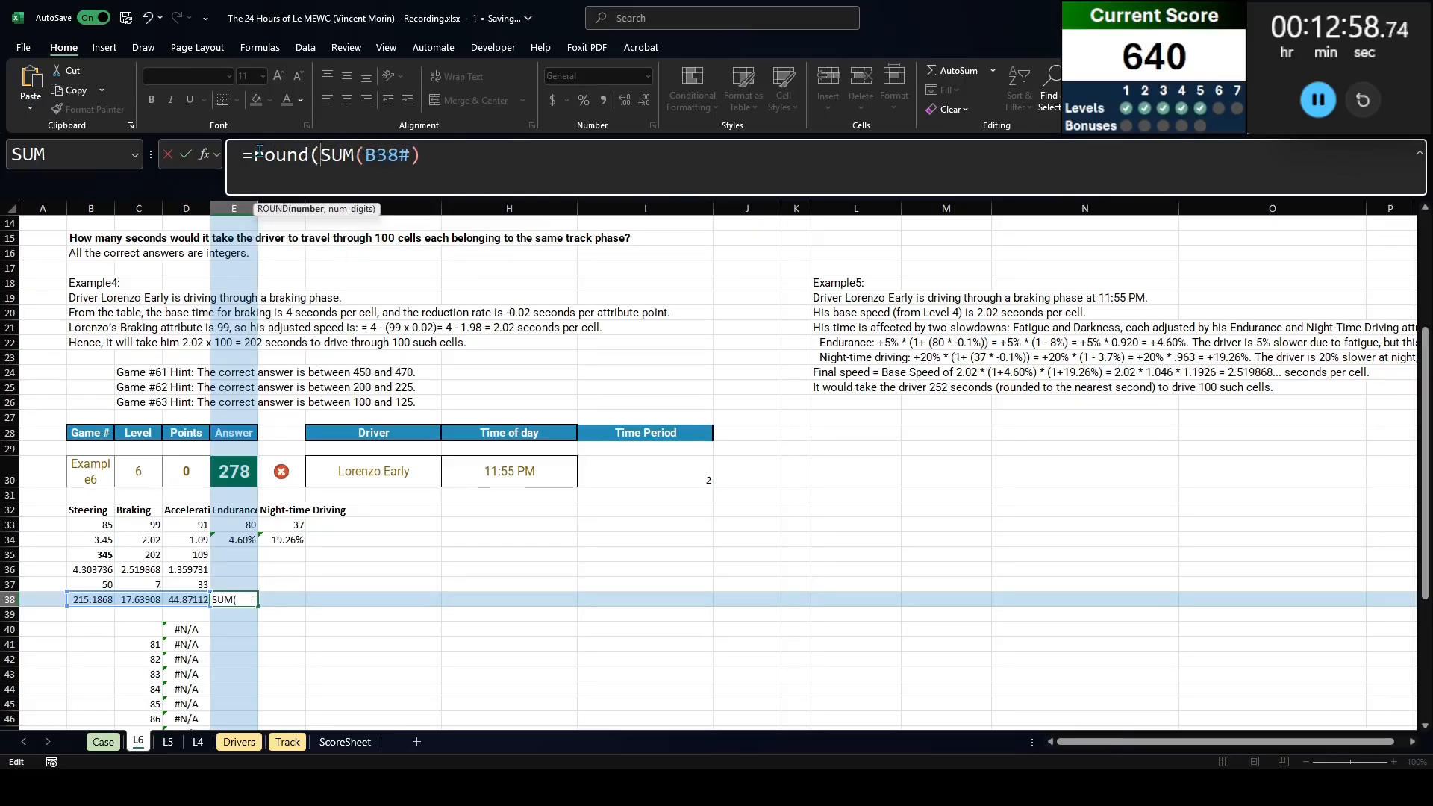
text(,0))
key(Return)
Step: Clear the old Level 5 game numbers and data table in C40:D60
key(Down)
key(Left)
key(shift+Left)
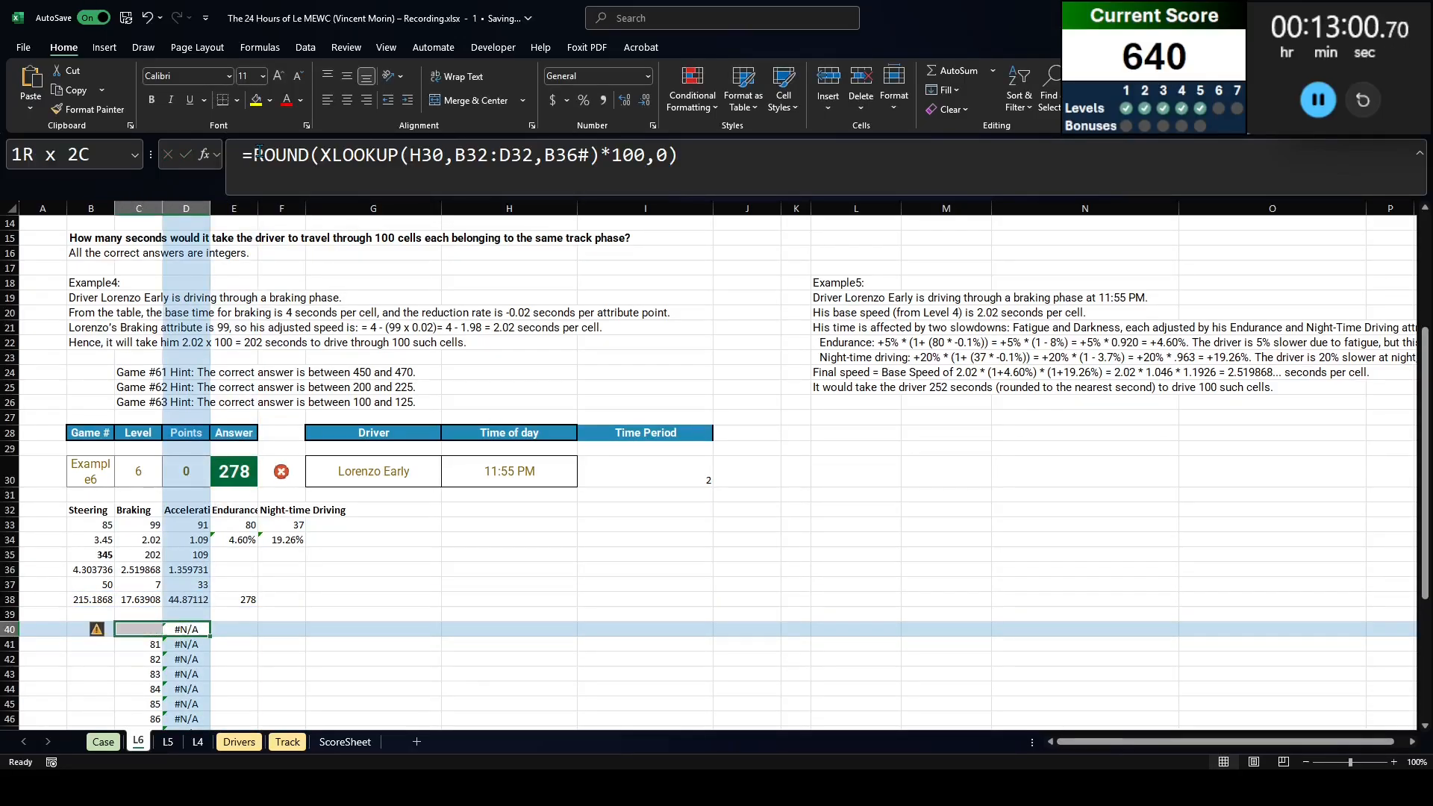
key(ctrl+shift+Down)
key(ctrl+shift+Down)
key(Delete)
Step: Copy the Level 6 game numbers 101 to 120 from Case B290:B309 and paste them at D39 on L6
key(Right)
key(Up)
key(Left)
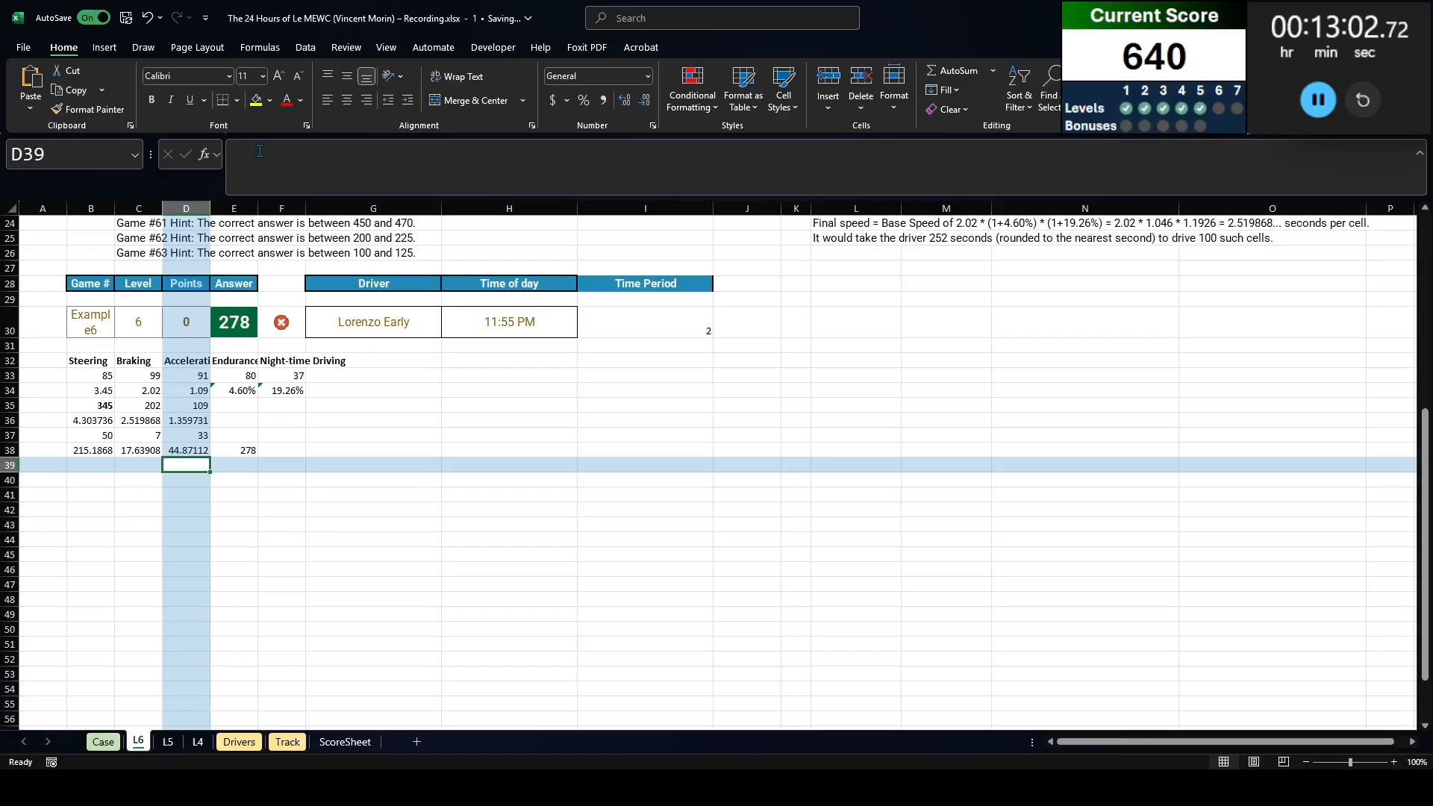
key(ctrl+Page_Up)
click(41, 609)
key(ctrl+shift+Down)
key(ctrl+c)
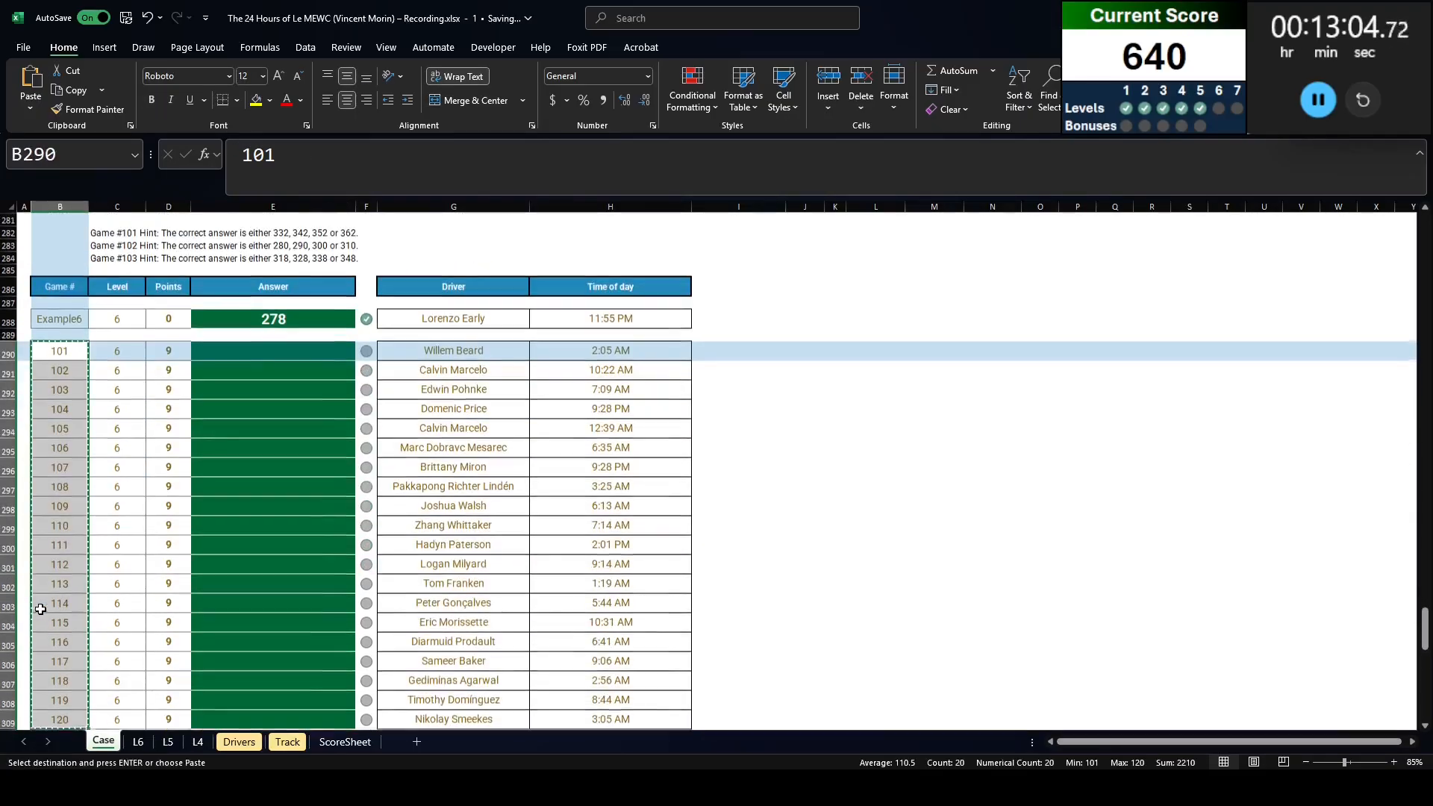
key(ctrl+Page_Down)
key(ctrl+v)
key(Up)
key(shift+Right)
key(ctrl+shift+Down)
key(ctrl+shift+Down)
key(alt)
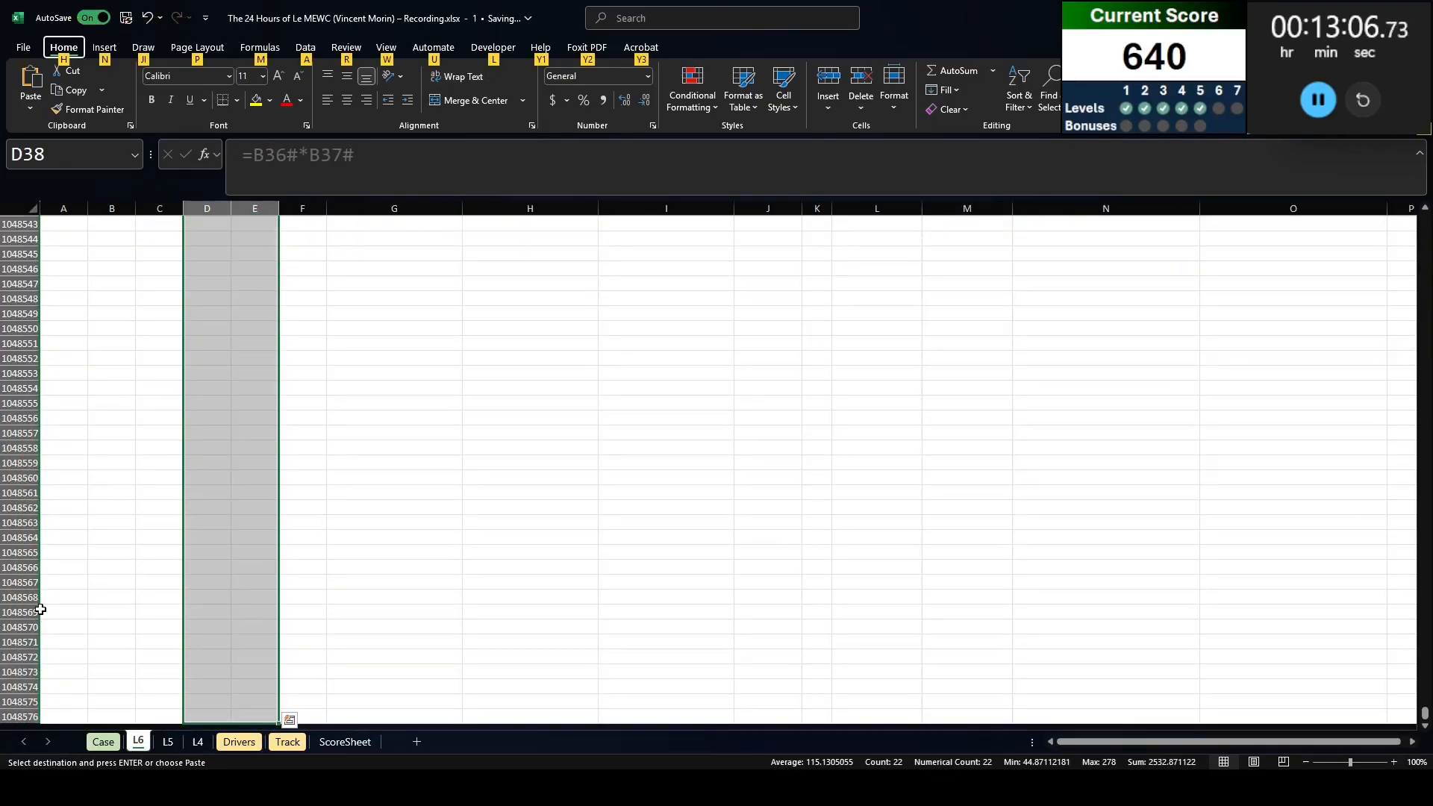
key(Escape)
key(Up)
key(Down)
key(Right)
key(Left)
Step: Create a one-variable data table over D38:E58 with B30 as the column input cell
key(ctrl+shift+Down)
key(shift+Right)
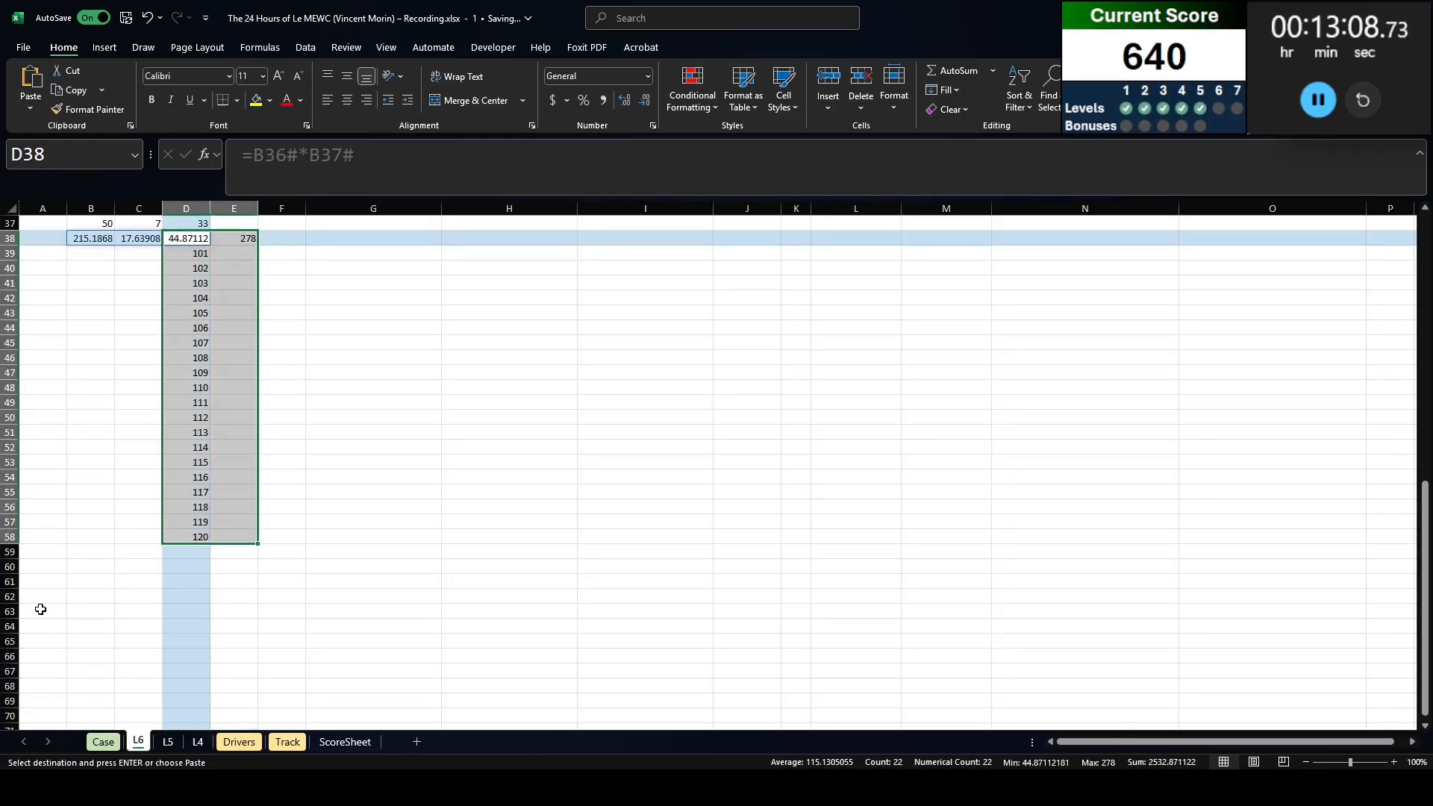
key(alt+a)
key(w)
key(t)
scroll(40, 589, up, 8)
click(93, 475)
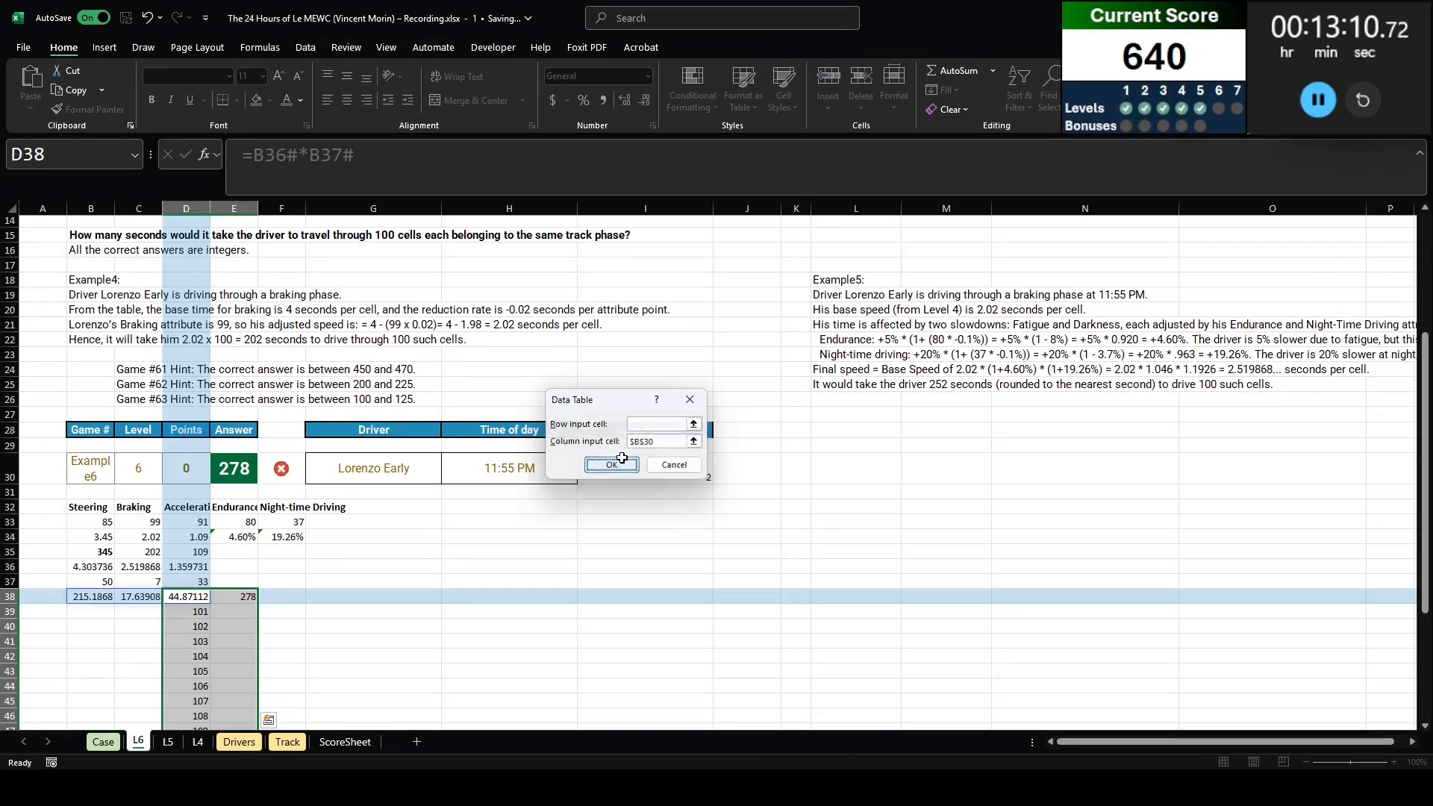
click(611, 464)
Step: Replace the driver in G30 with =XLOOKUP(B30,Case!B:B,Case!G:H) to return driver and time of day
click(364, 476)
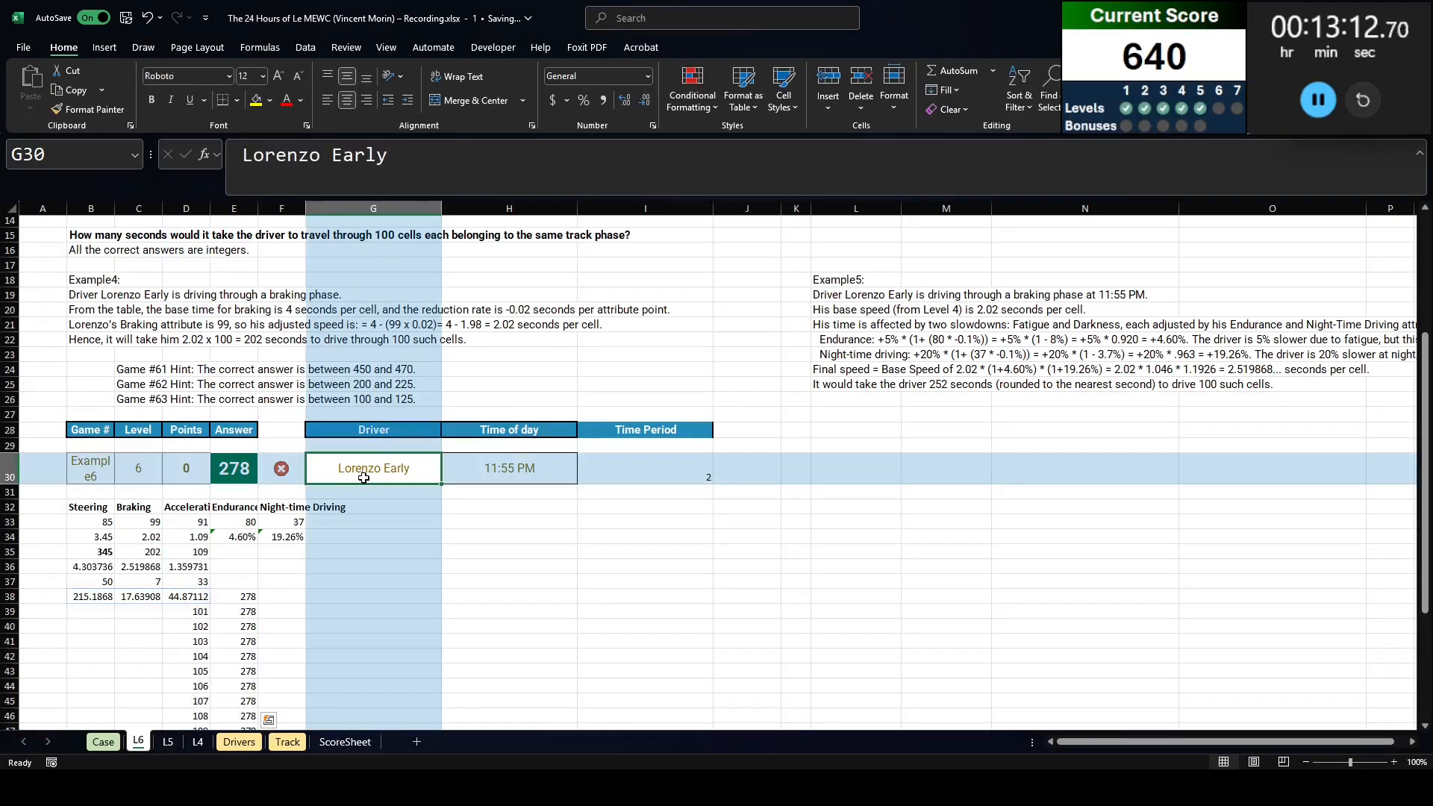
text(=xl)
key(Tab)
key(Left)
key(Left)
key(Left)
key(Left)
key(Left)
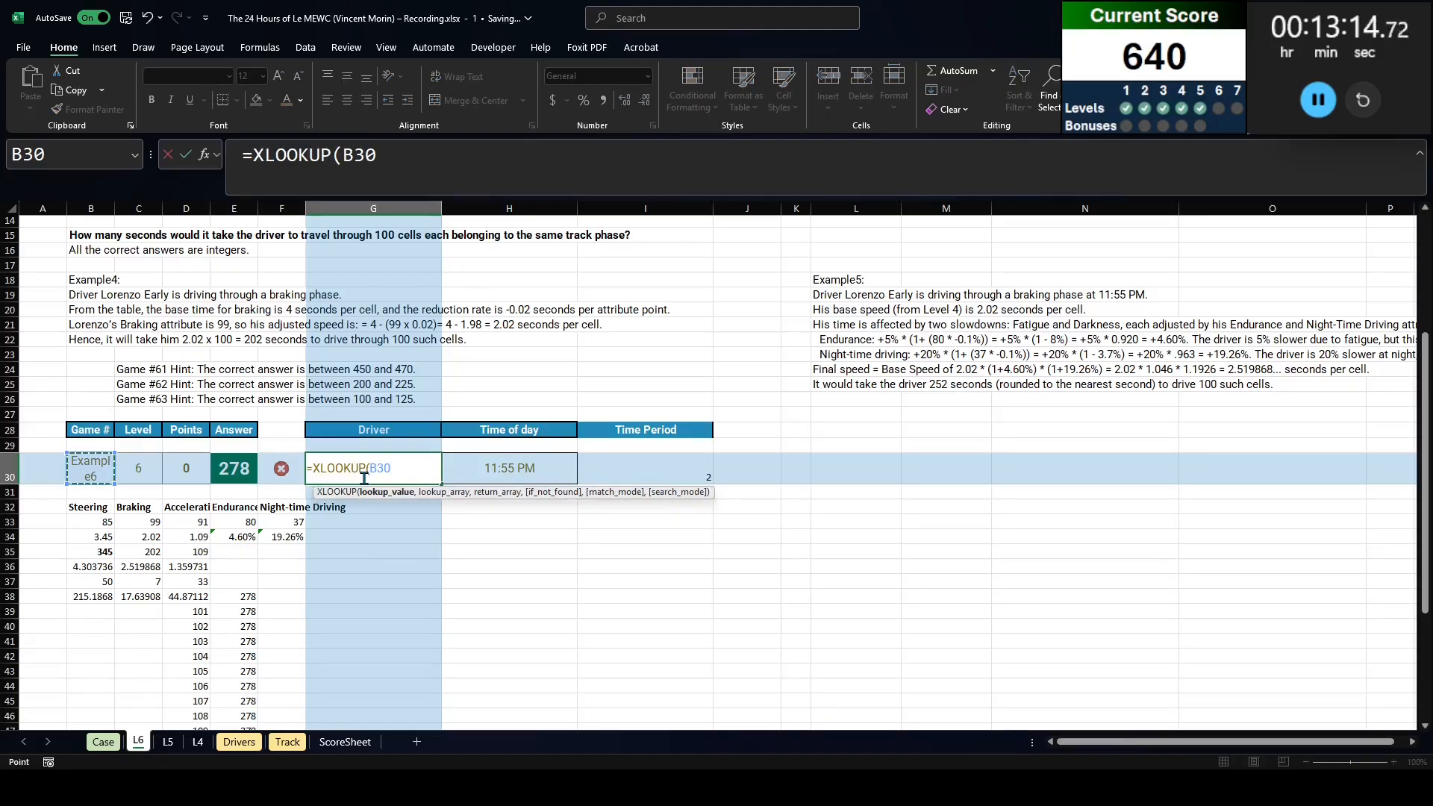
text(,case!B:B,case!G:H)
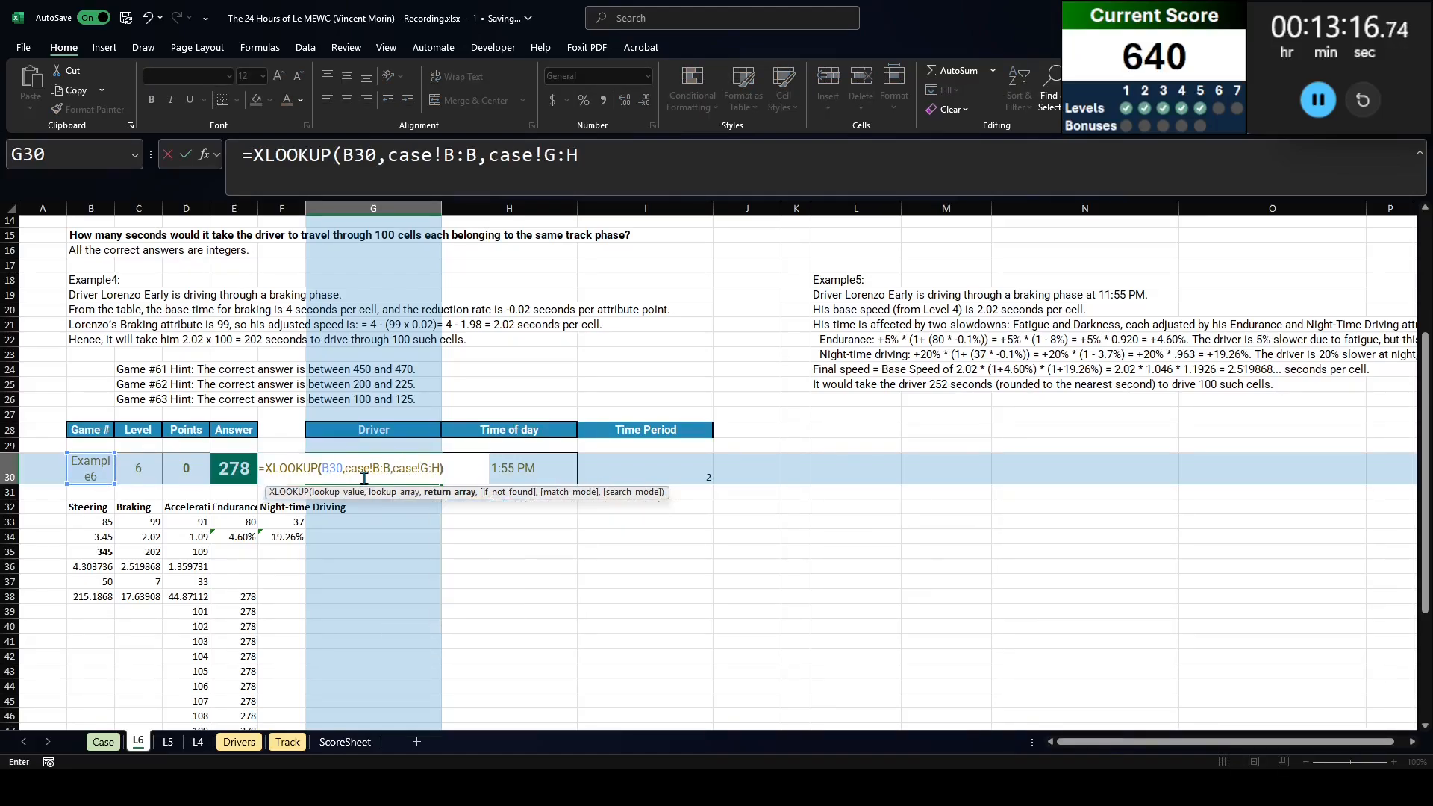
key(Tab)
Step: Copy the data table results E39:E58 and paste them as values into the Level 6 answers starting at Case E290
scroll(364, 478, down, 5)
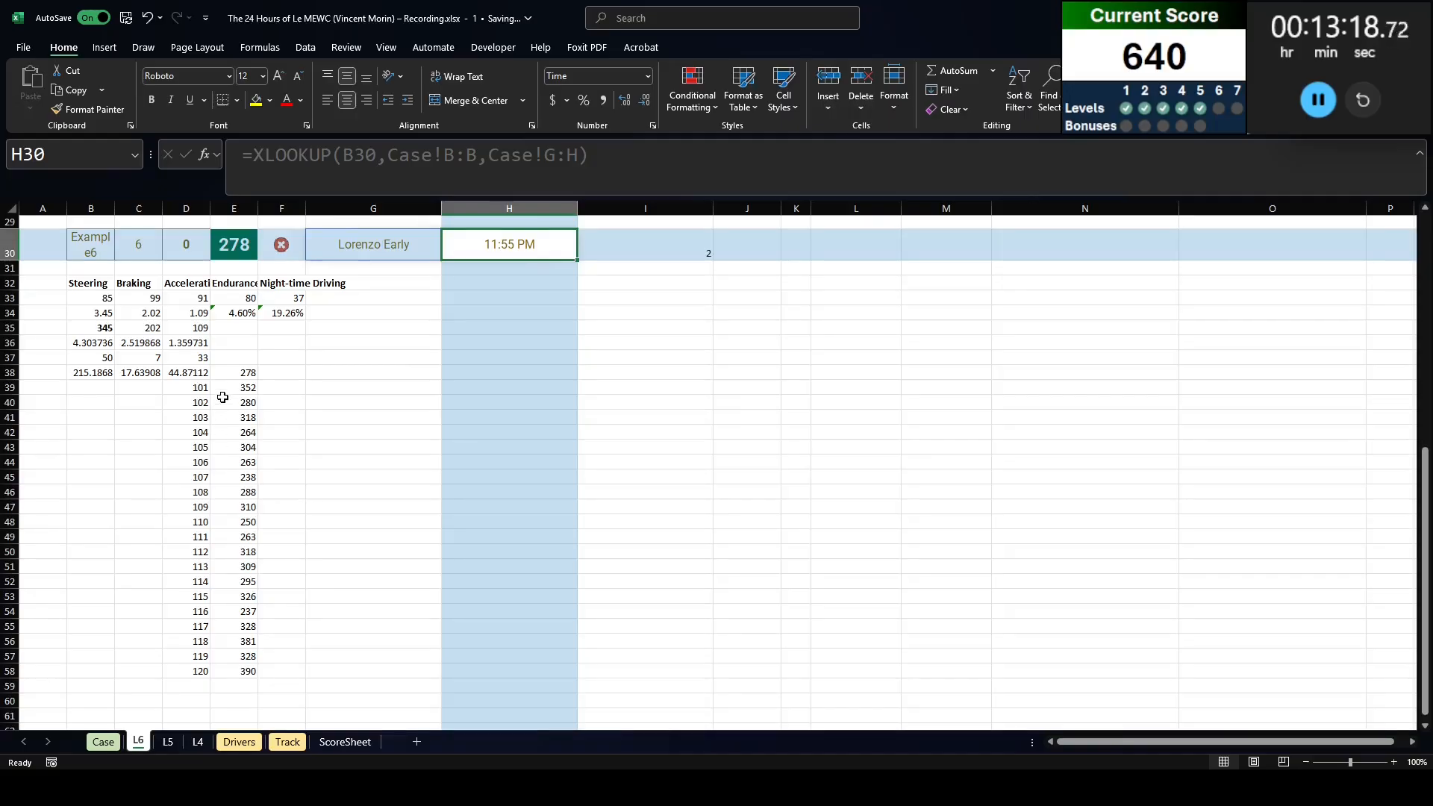
click(228, 390)
key(ctrl+shift+Down)
key(ctrl+c)
key(ctrl+Page_Up)
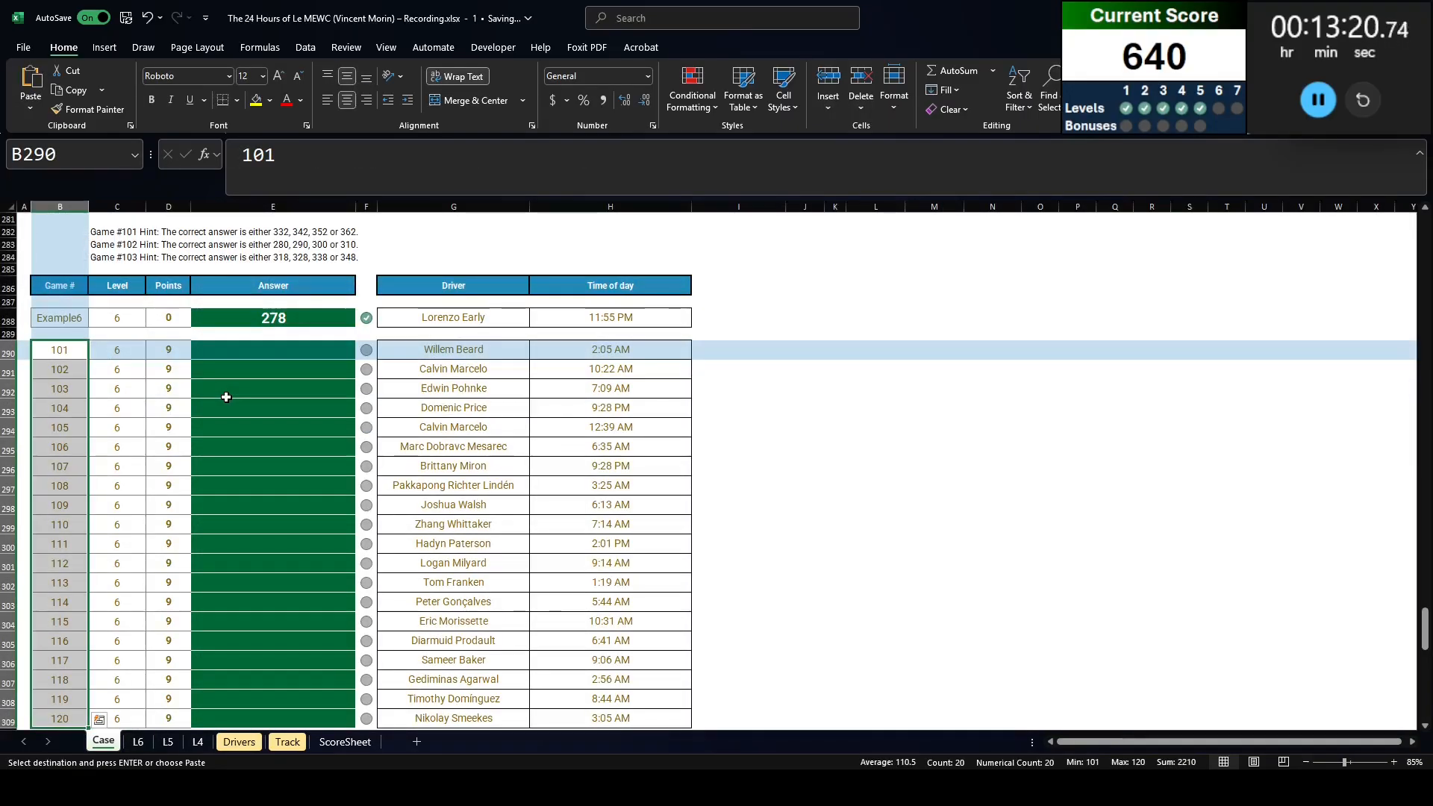
click(297, 351)
key(ctrl+shift+v)
Step: Read the Level 7 rules on Case rows 314 to 322 about driver changes, penalties, rotation and the final lap
scroll(296, 351, down, 5)
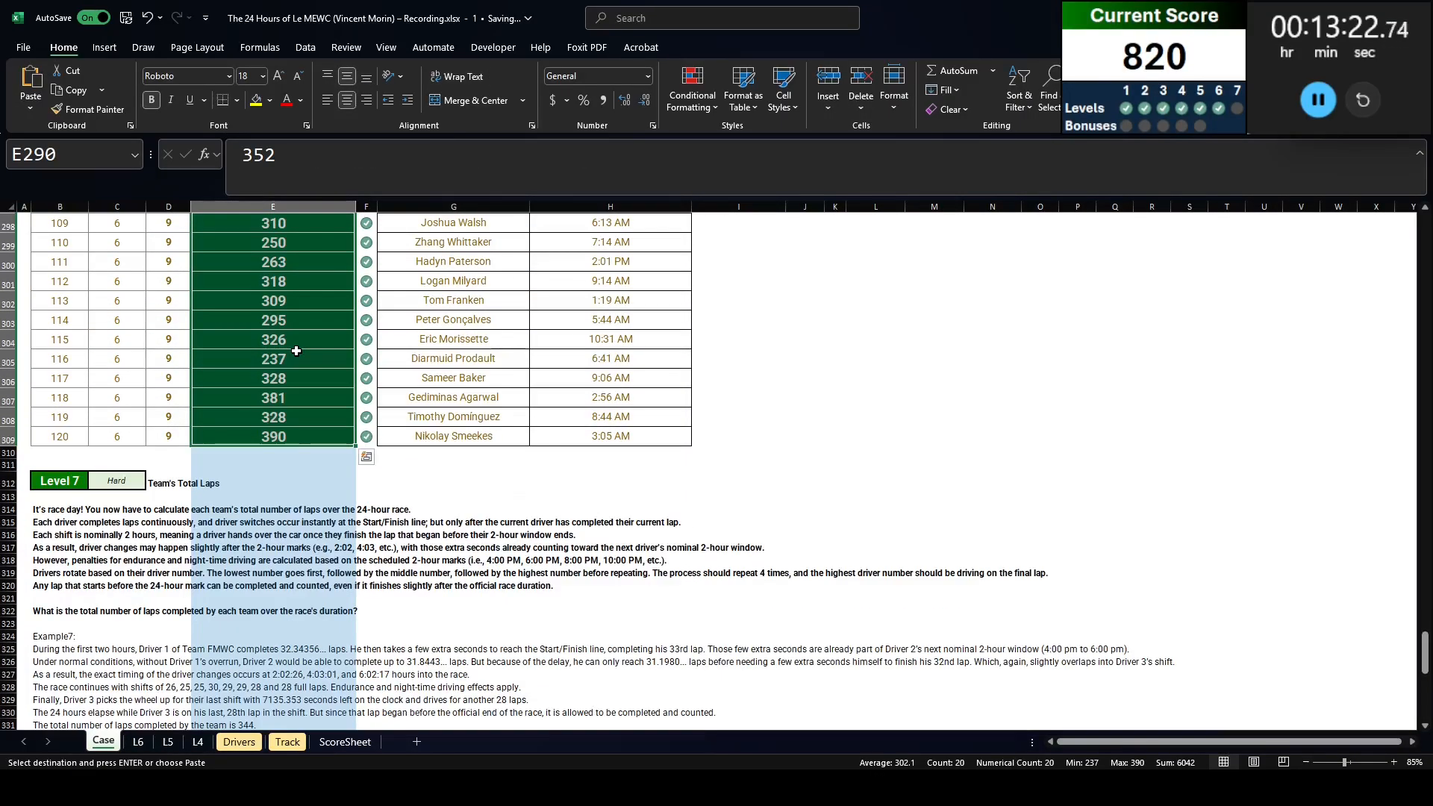
key(ctrl+Page_Down)
key(ctrl+Page_Down)
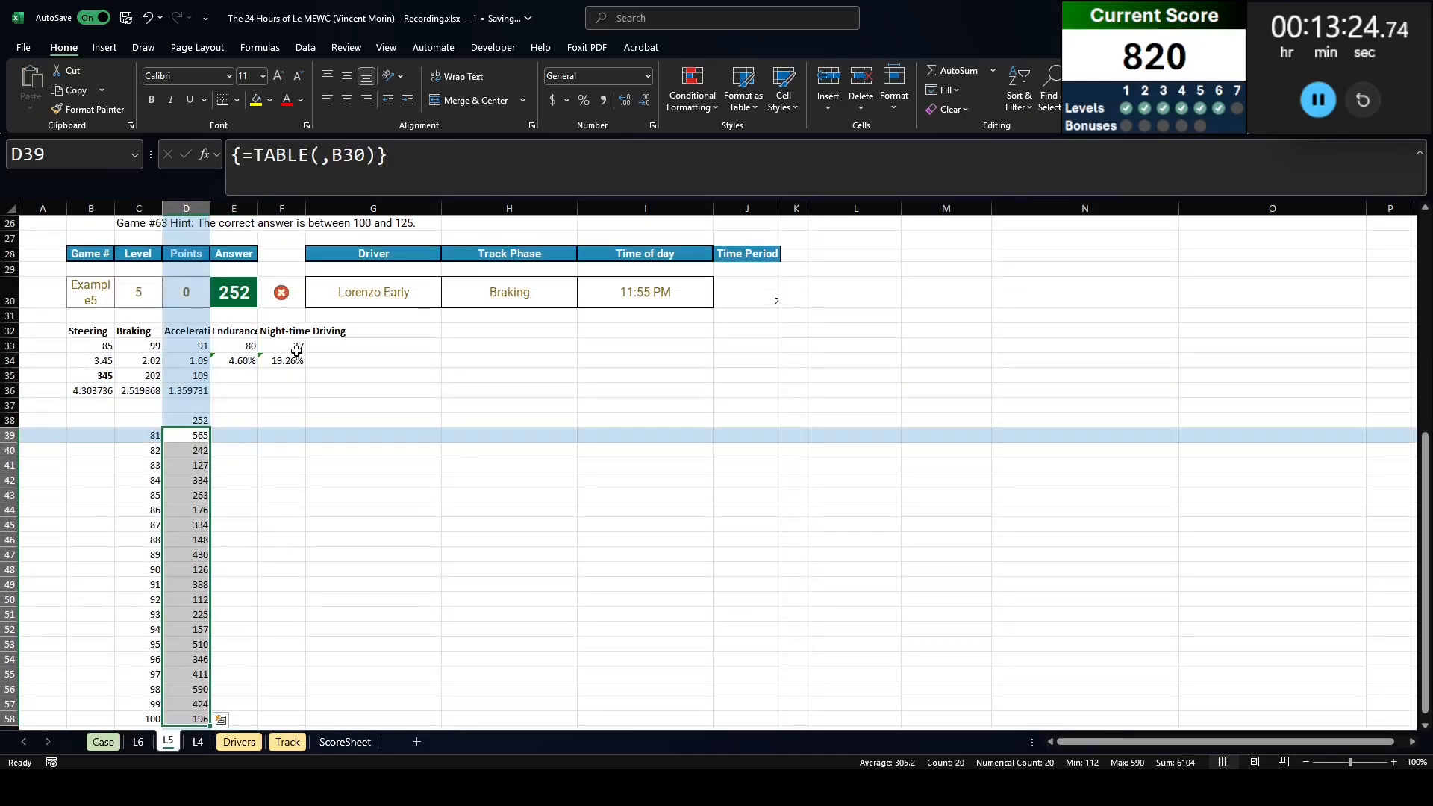
key(ctrl+Page_Up)
key(ctrl+Page_Up)
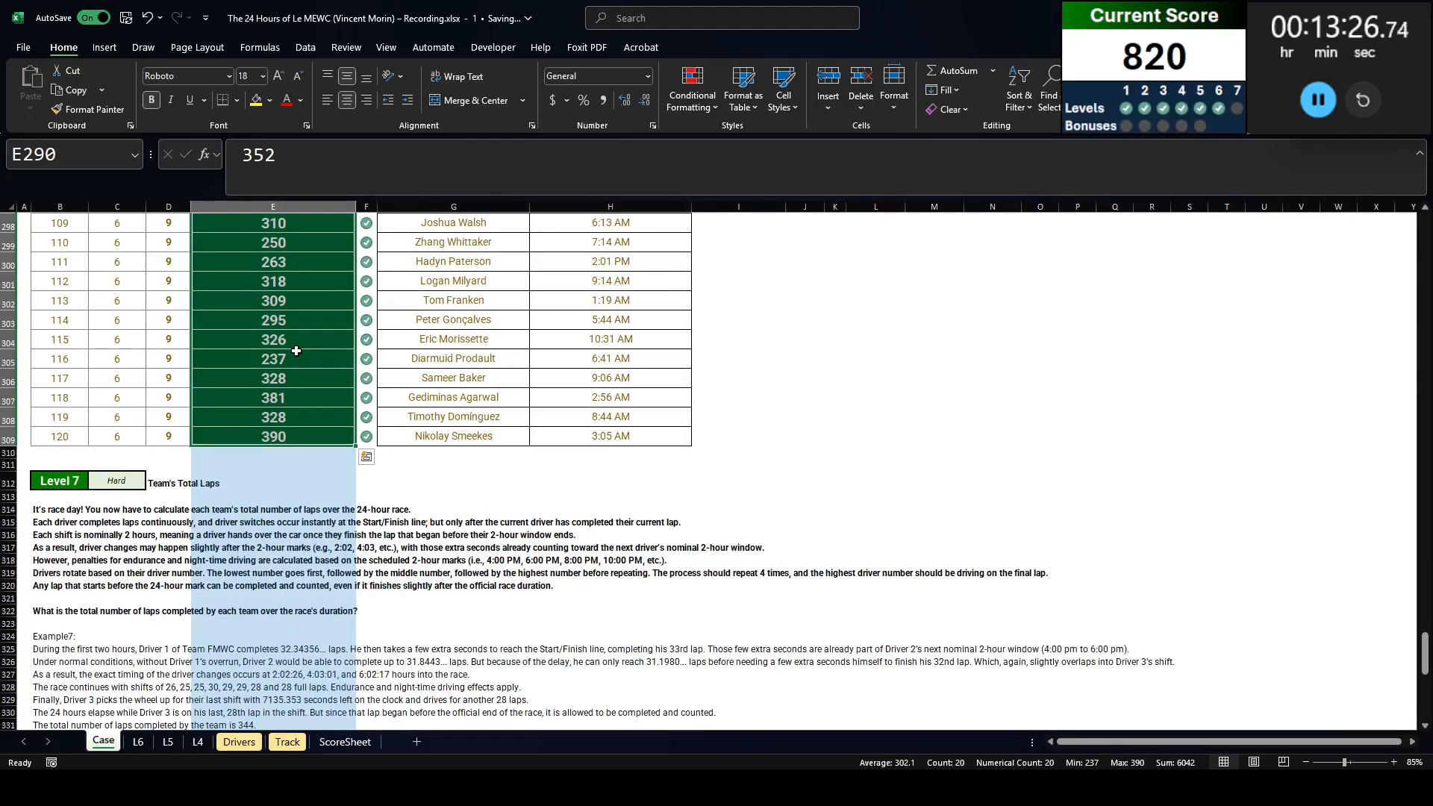
click(66, 269)
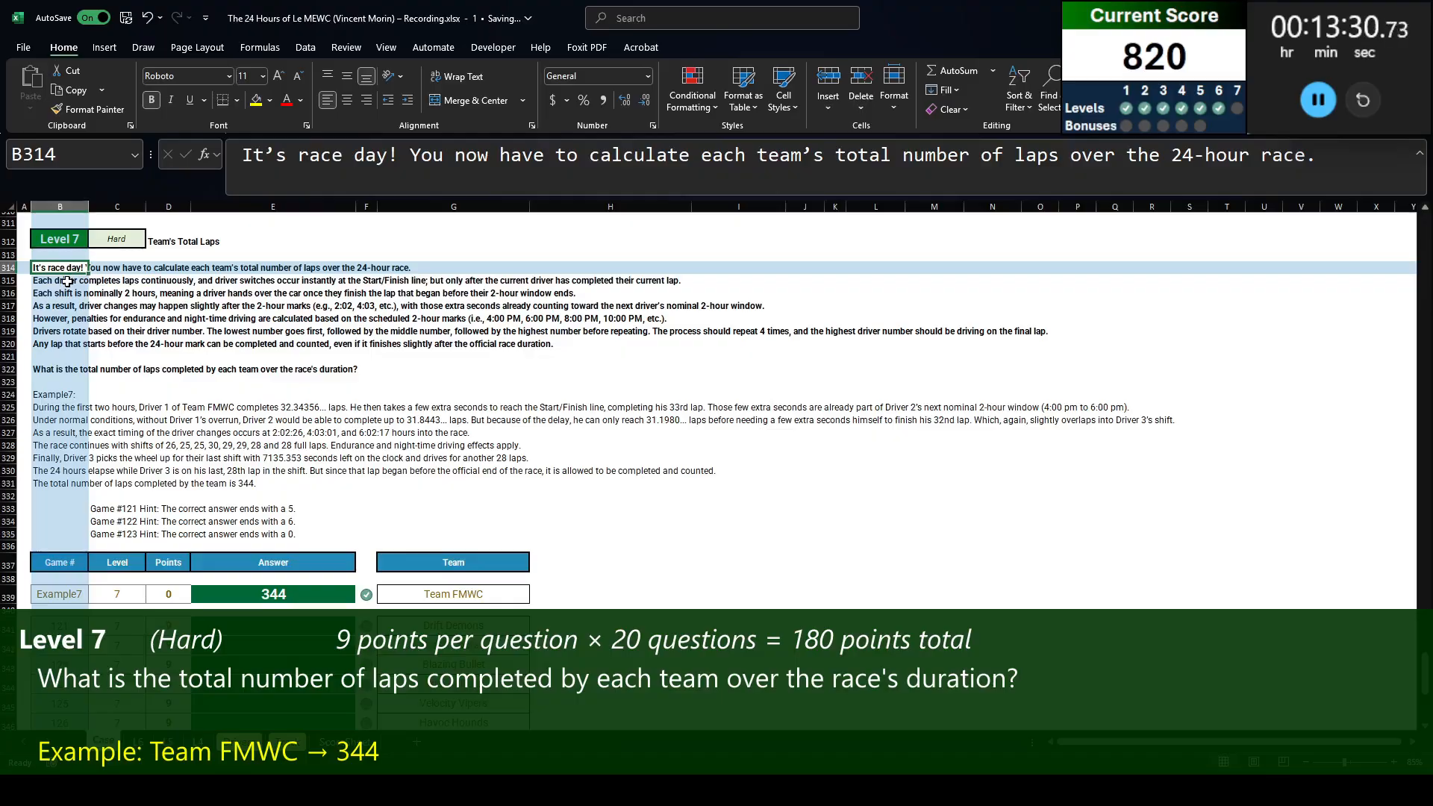
click(67, 282)
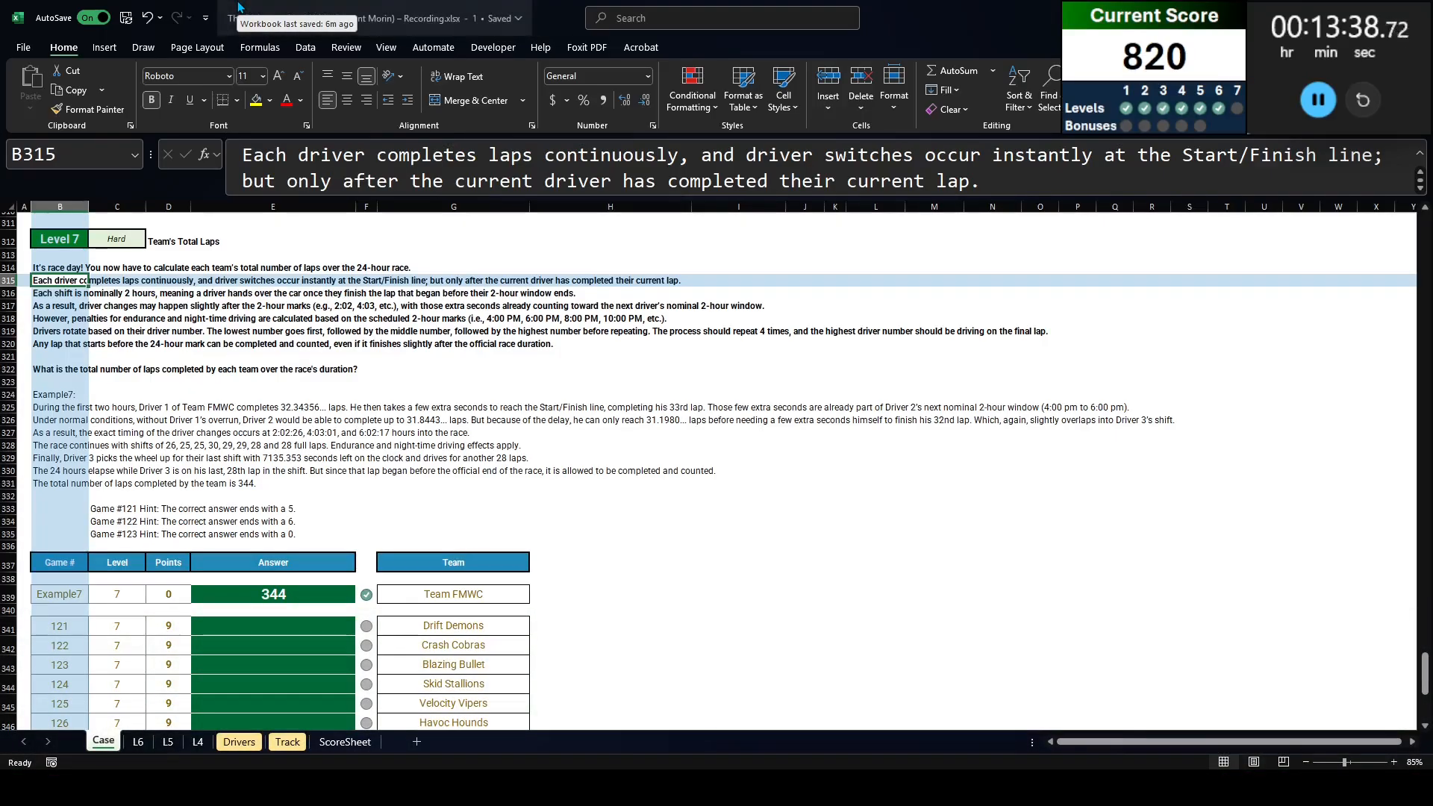
key(Down)
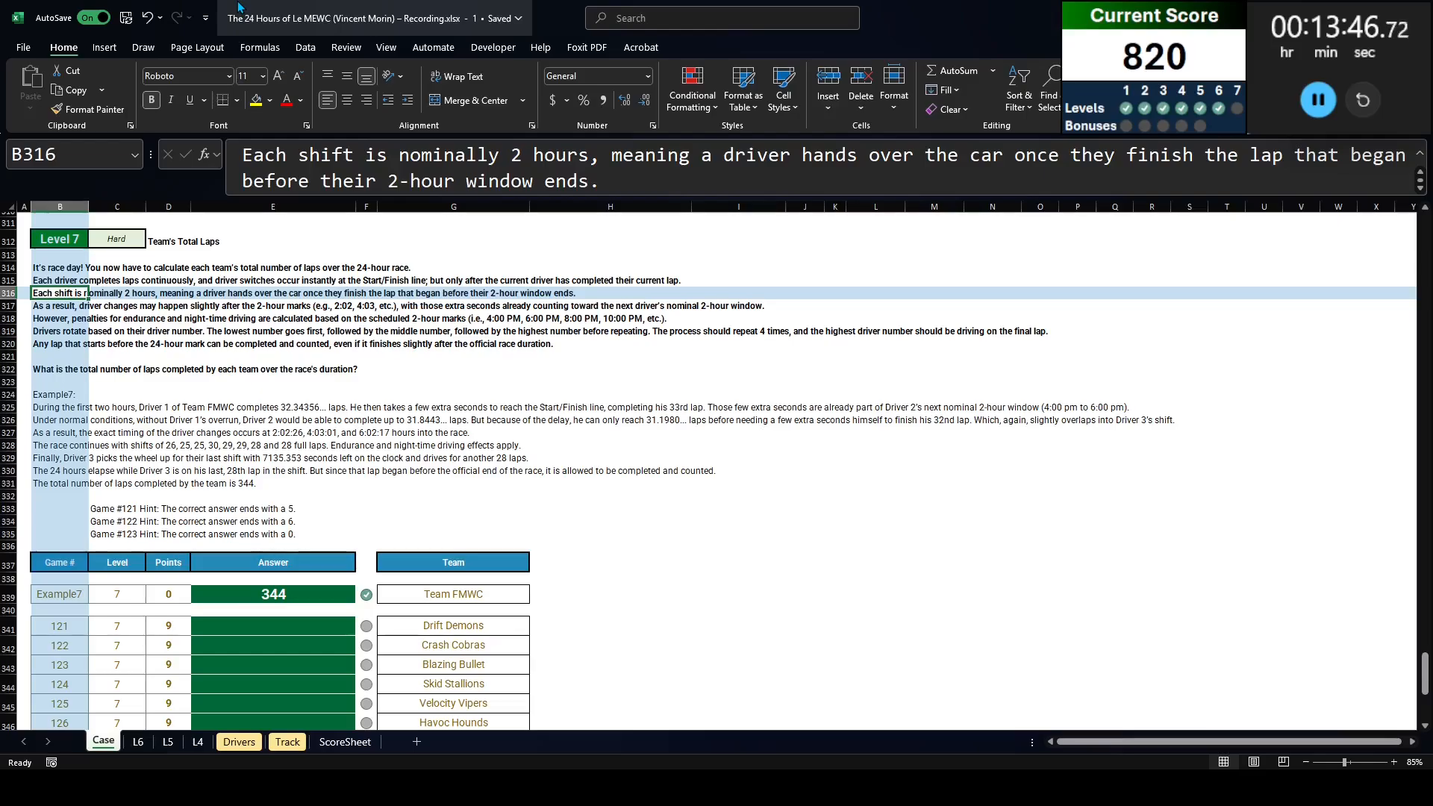
key(Down)
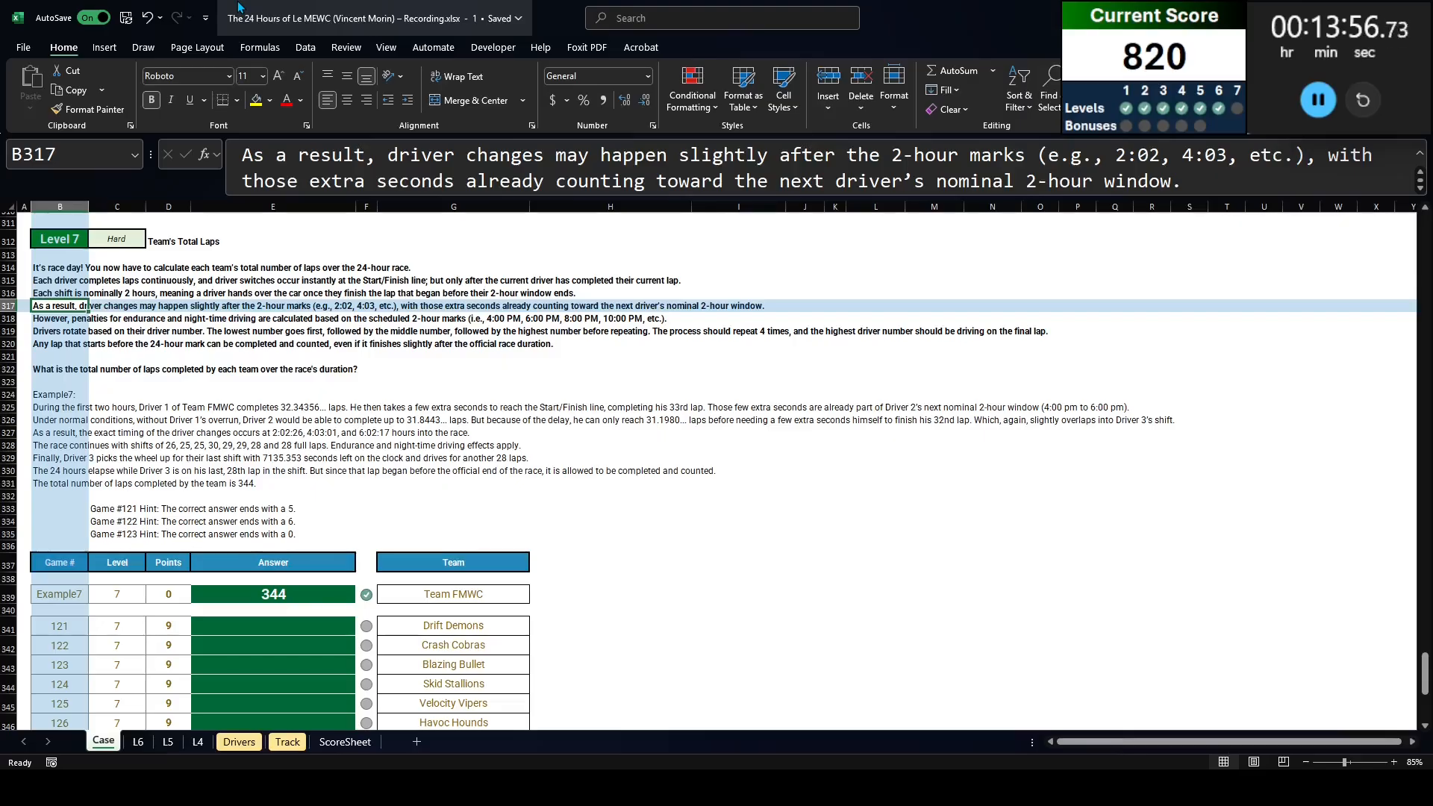
key(Down)
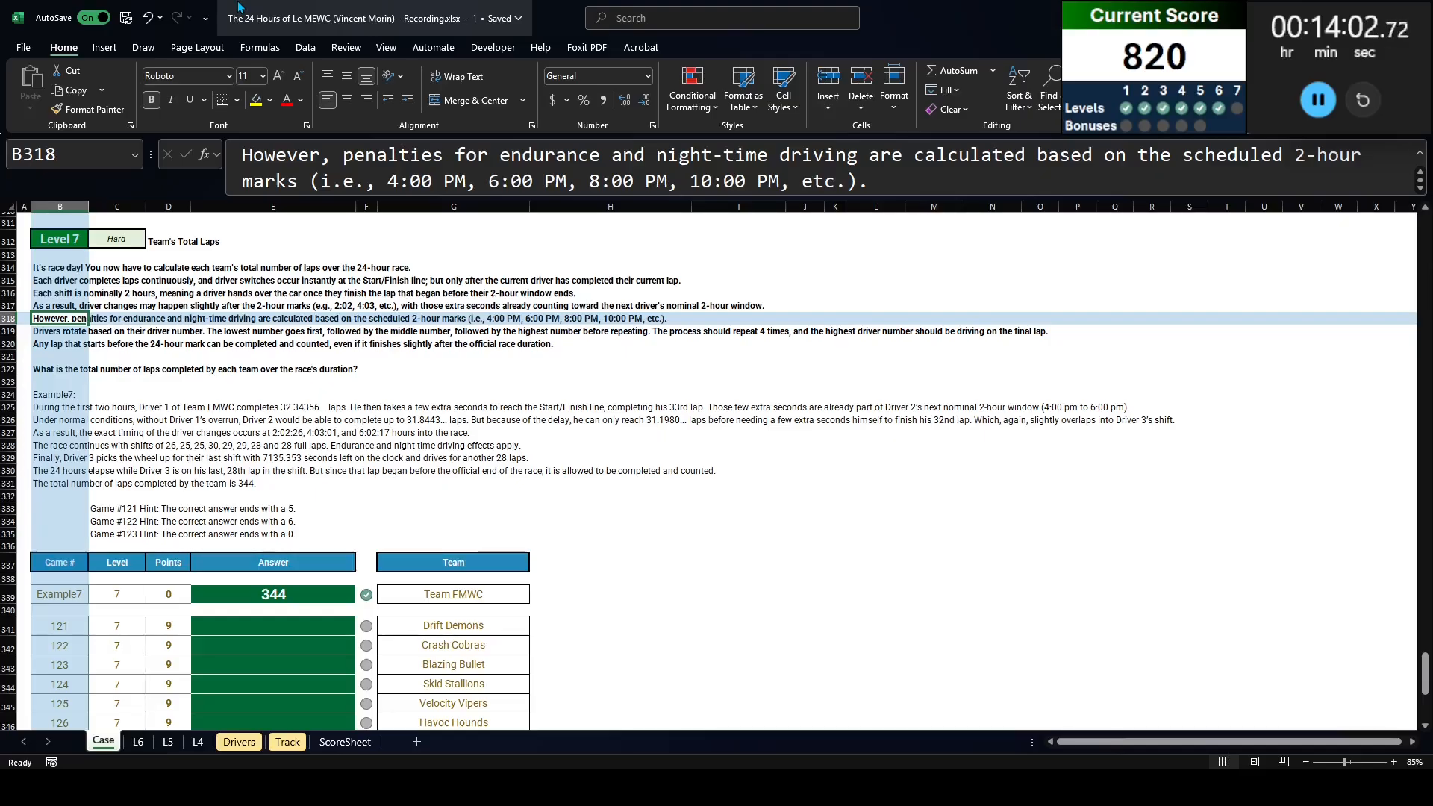
key(Down)
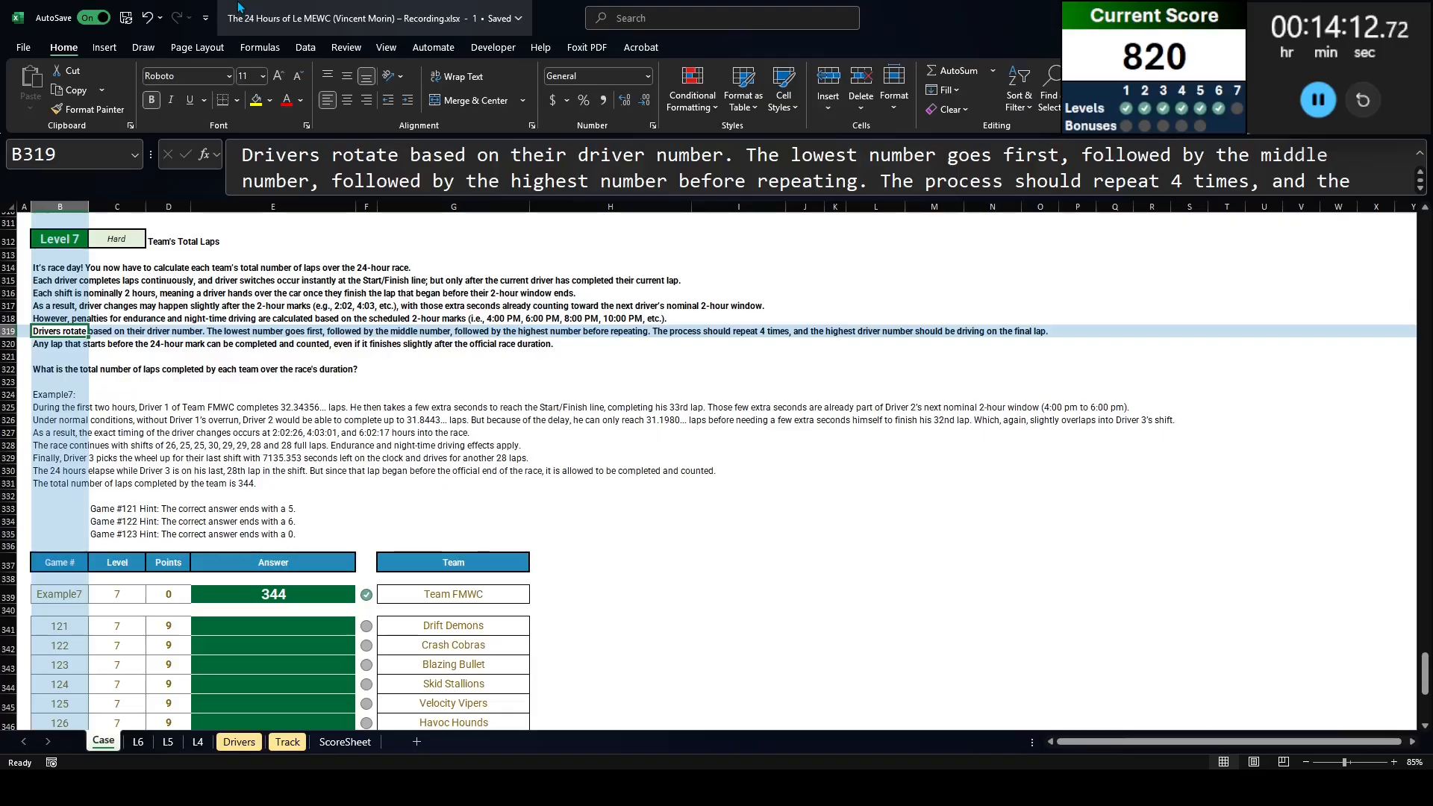
key(Down)
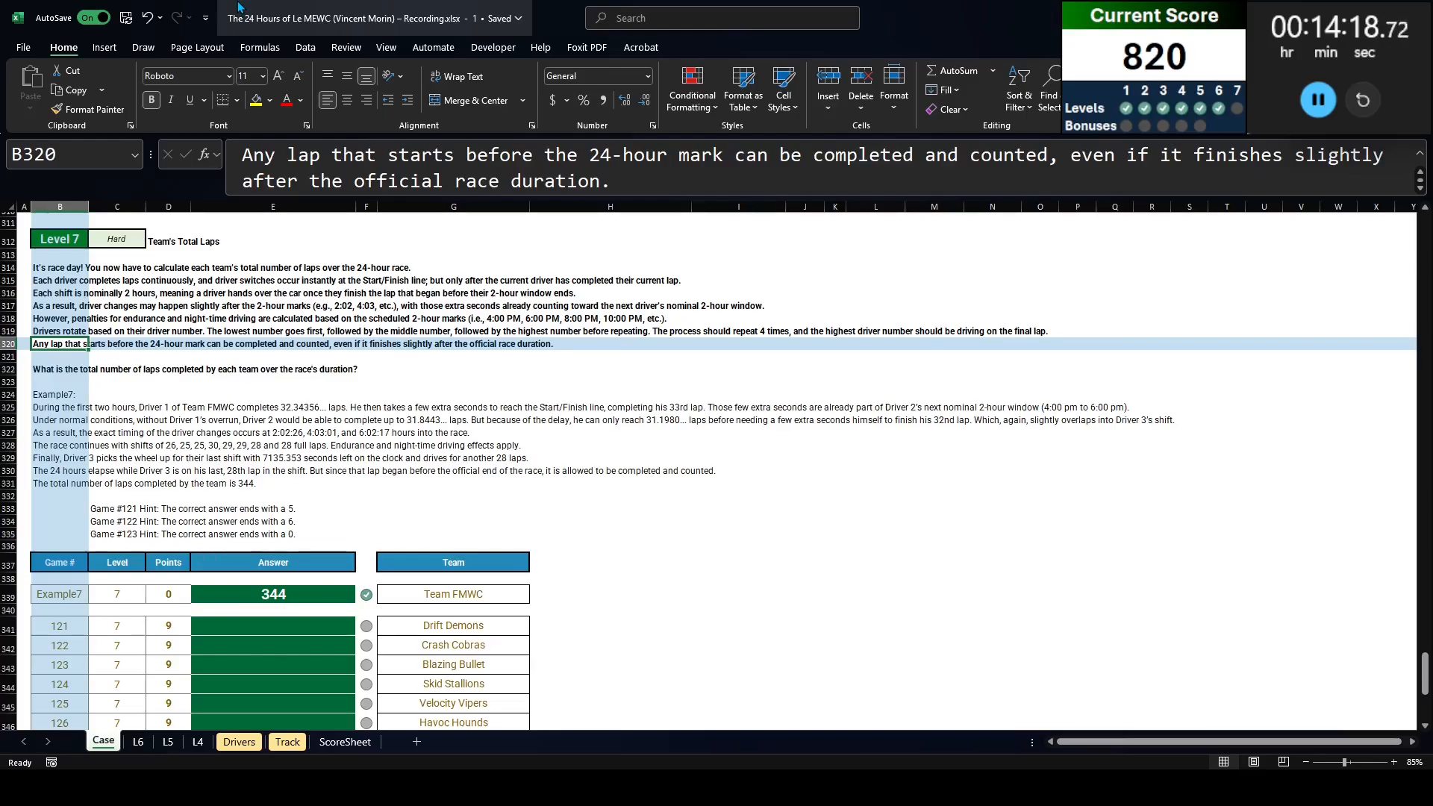
key(Down)
key(Down)
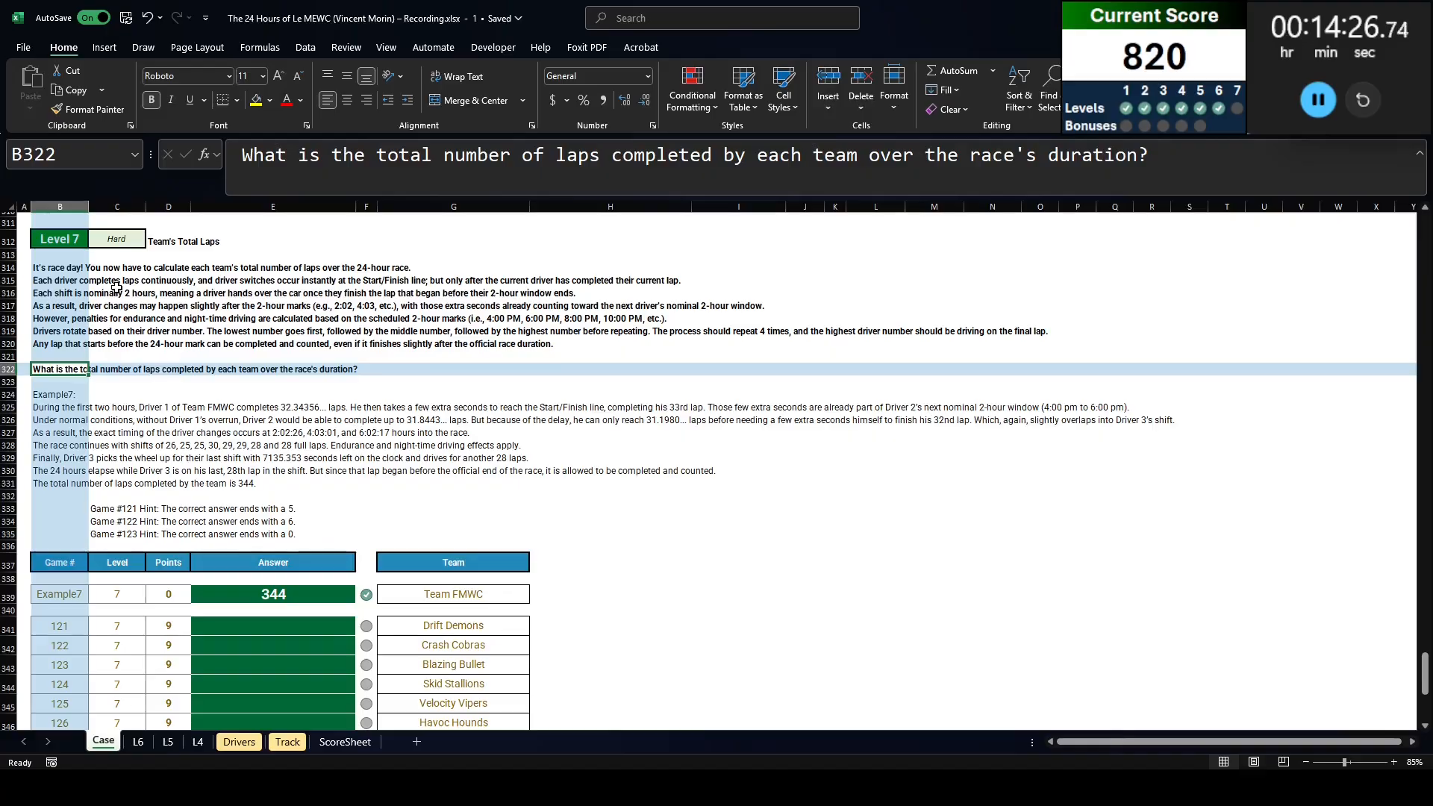
click(286, 309)
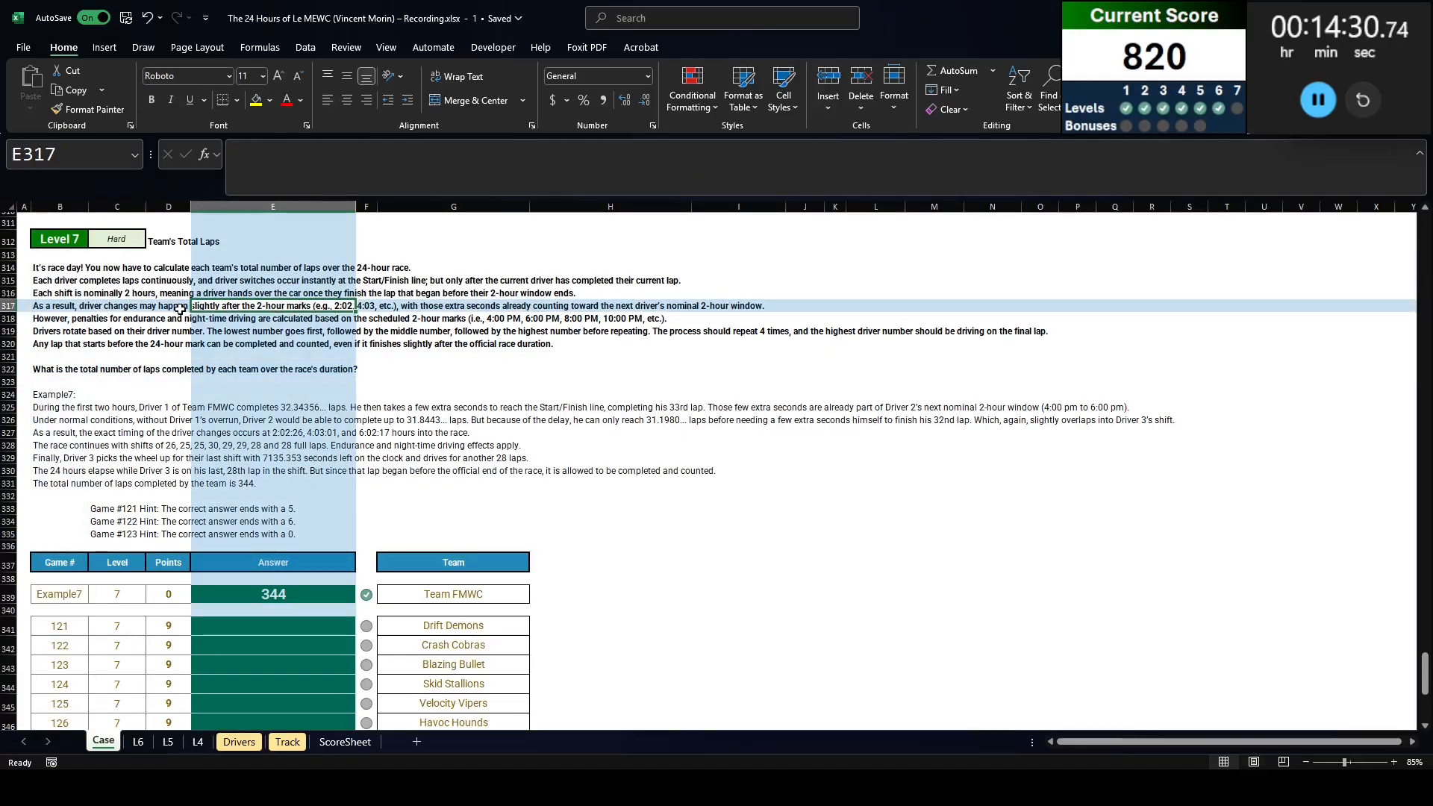
Step: Add a new worksheet after Case and name it L7
click(416, 742)
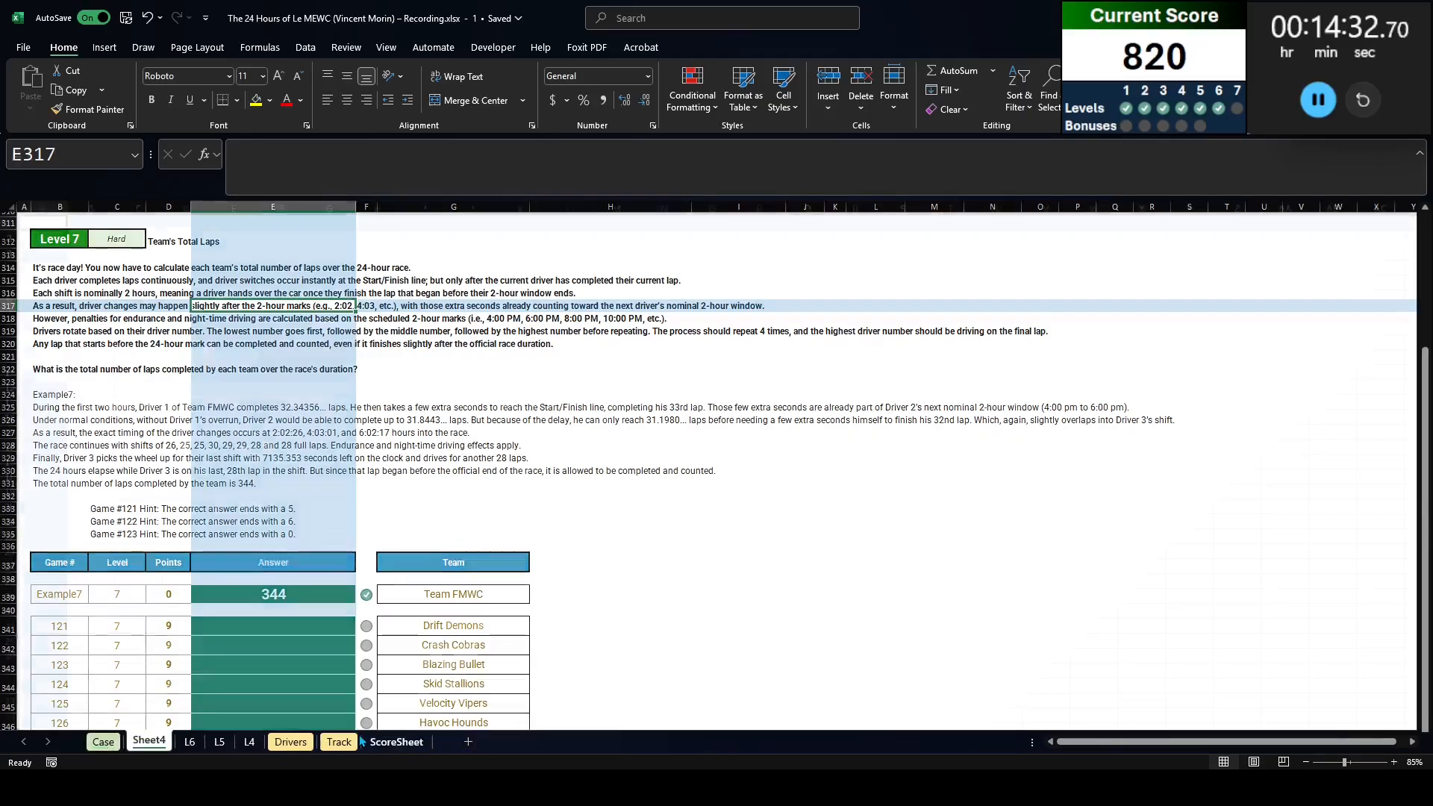
double_click(153, 743)
text(L7)
key(Return)
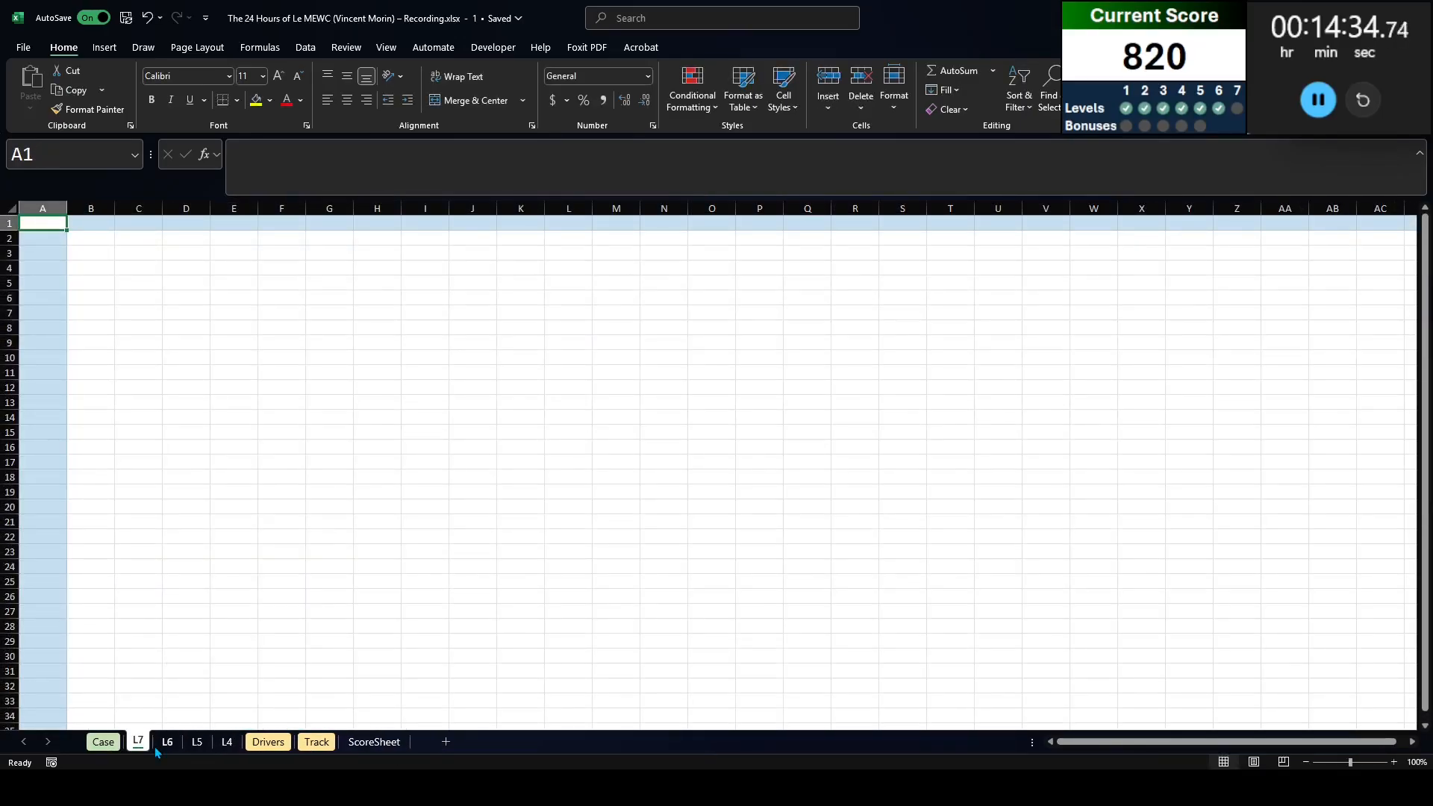
Step: Copy the Level 7 instructions and example block Case B312:G339 and paste it at B1 on L7
key(ctrl+Page_Up)
drag(104, 244, 485, 720)
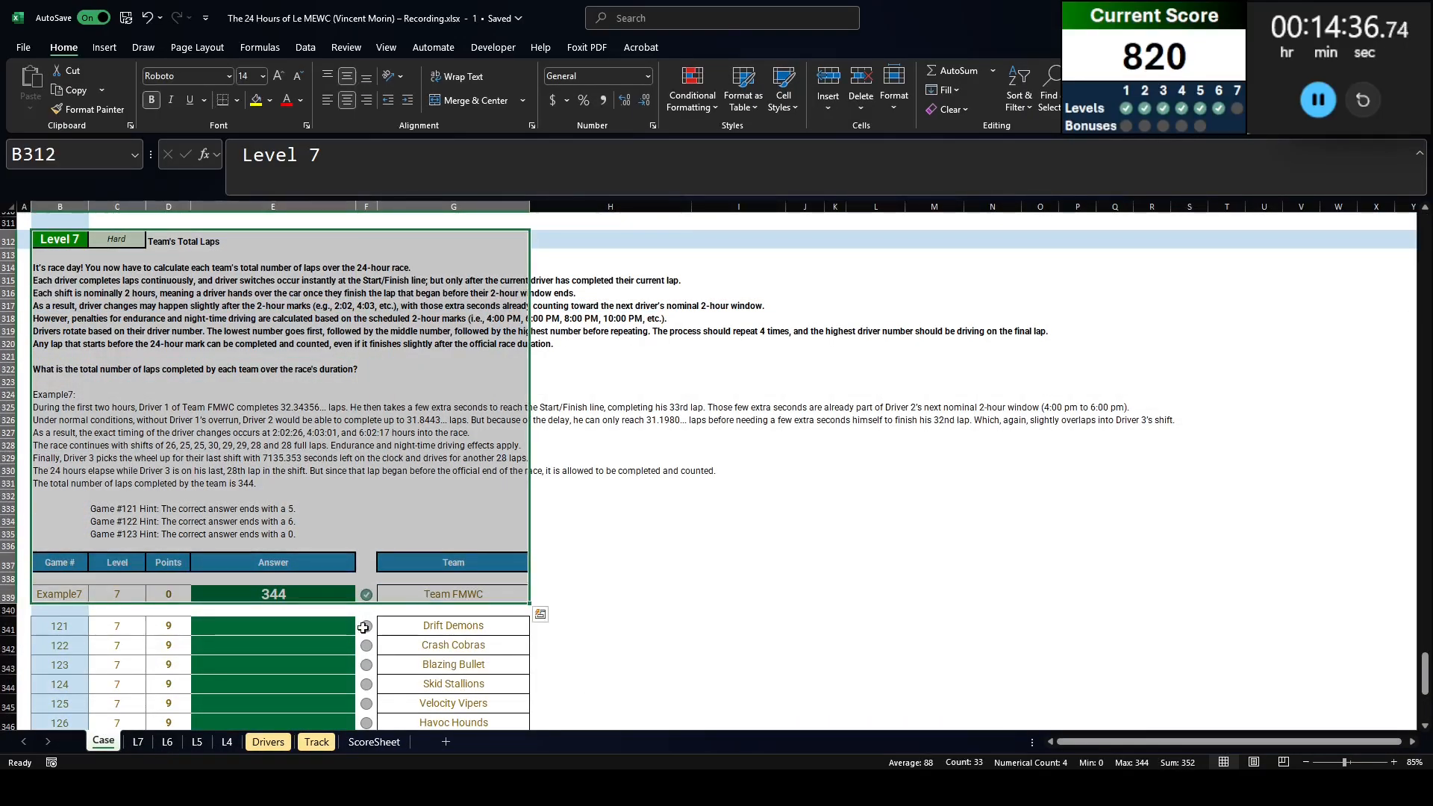
key(ctrl+c)
click(138, 741)
click(91, 225)
key(ctrl+v)
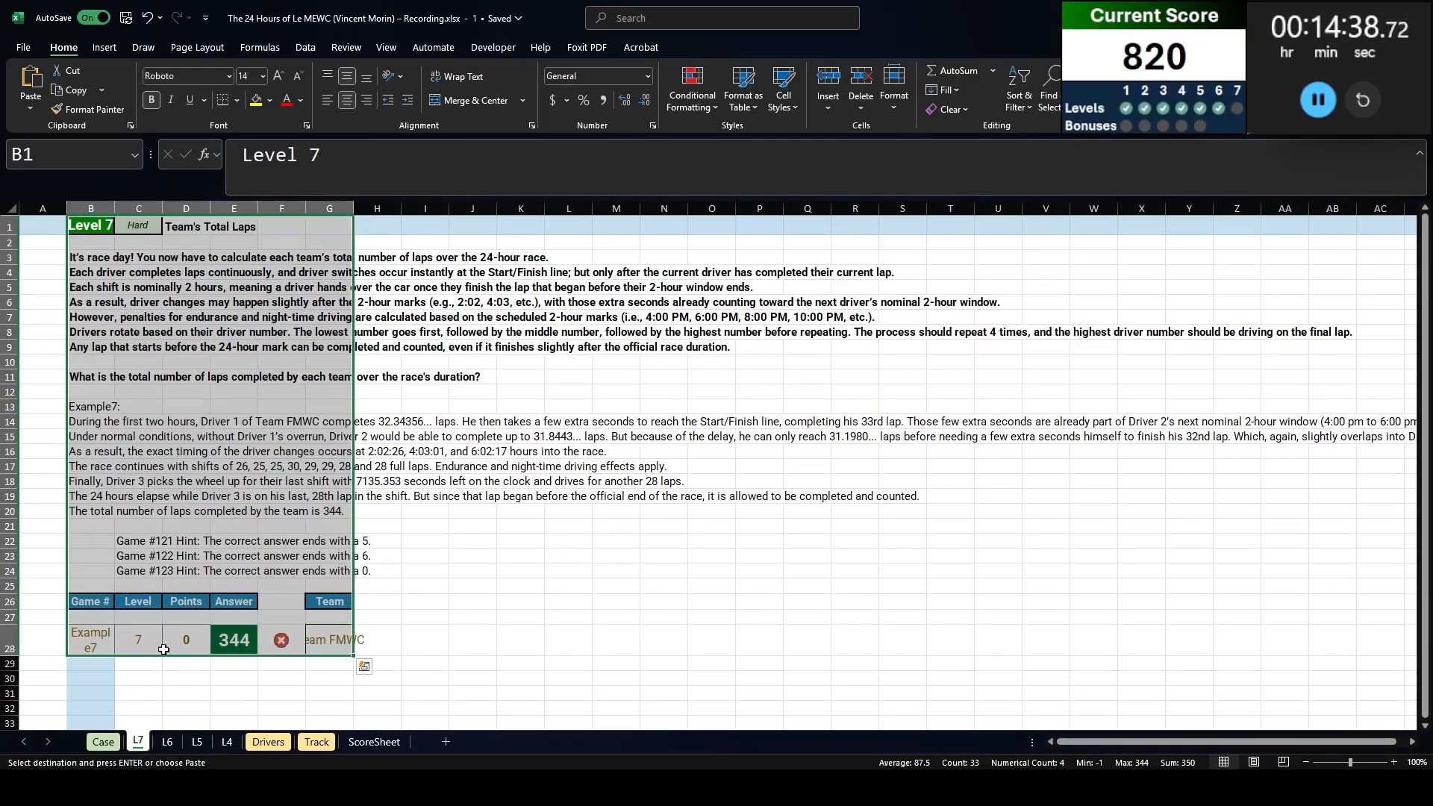
Step: Replace the example team in G28 with =XLOOKUP(B28,Case!B:B,Case!G:G) and autofit the column width
click(328, 643)
text(=XLOOKUP(B28)
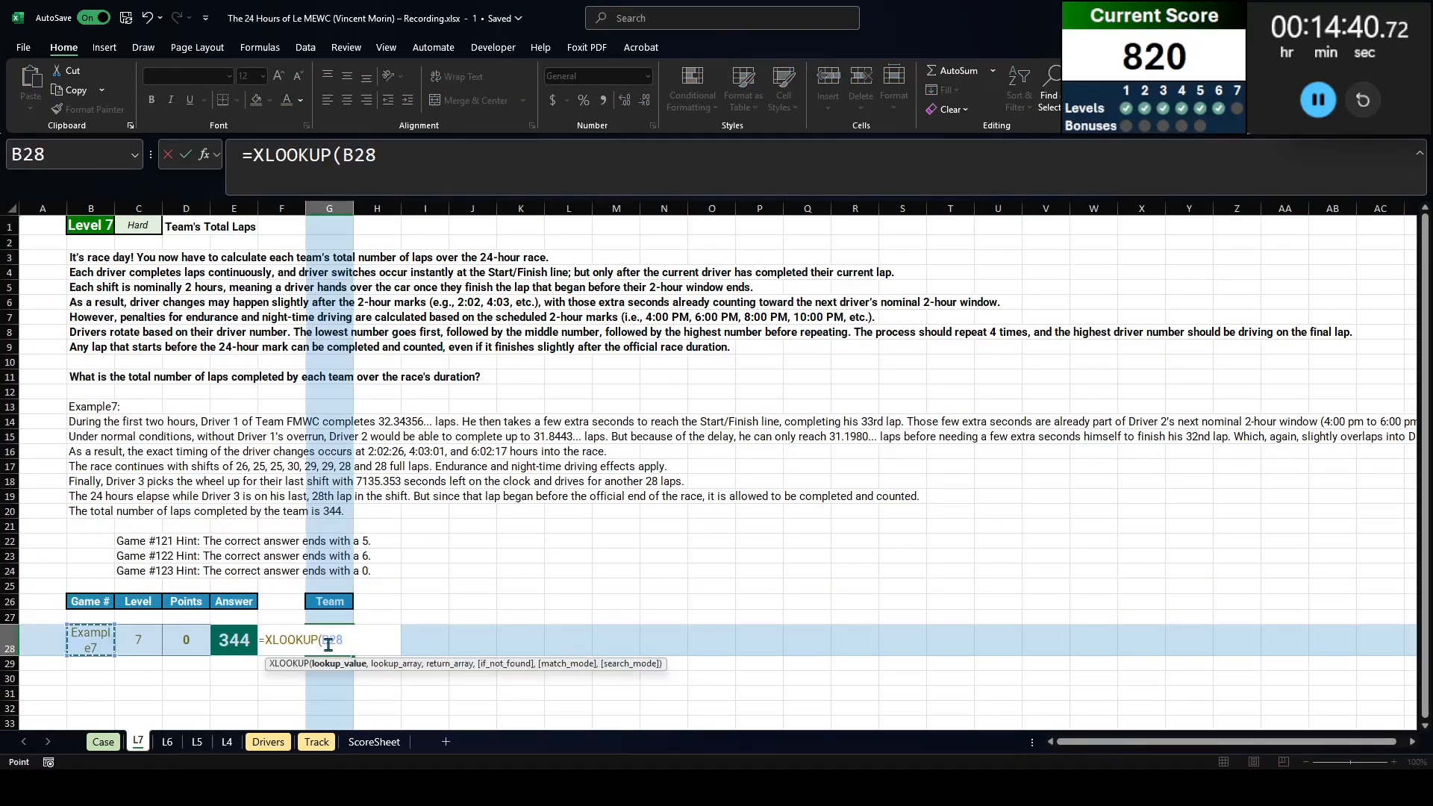
text(,case!B:B,case!G:G))
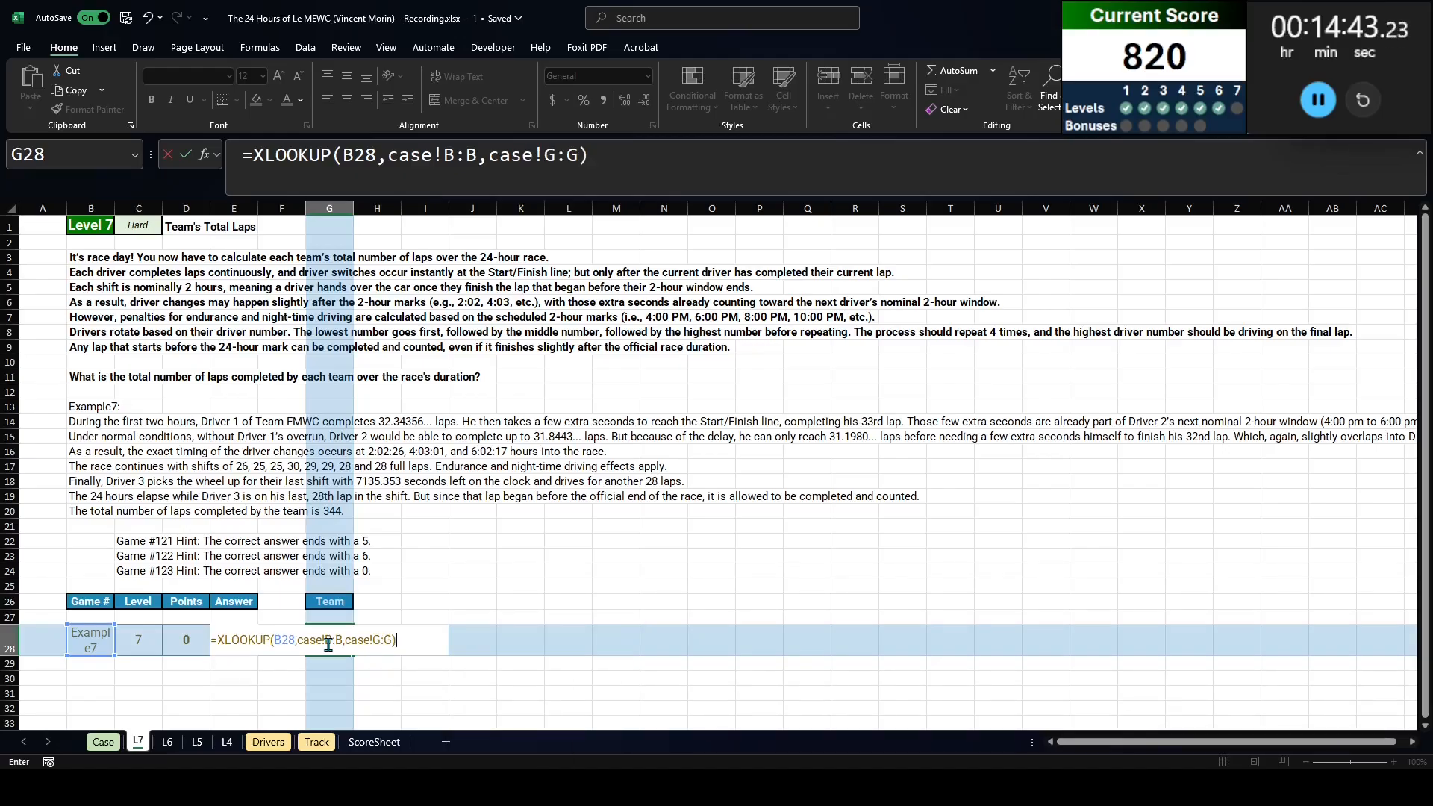
key(ctrl+Return)
key(alt+h)
key(o)
key(i)
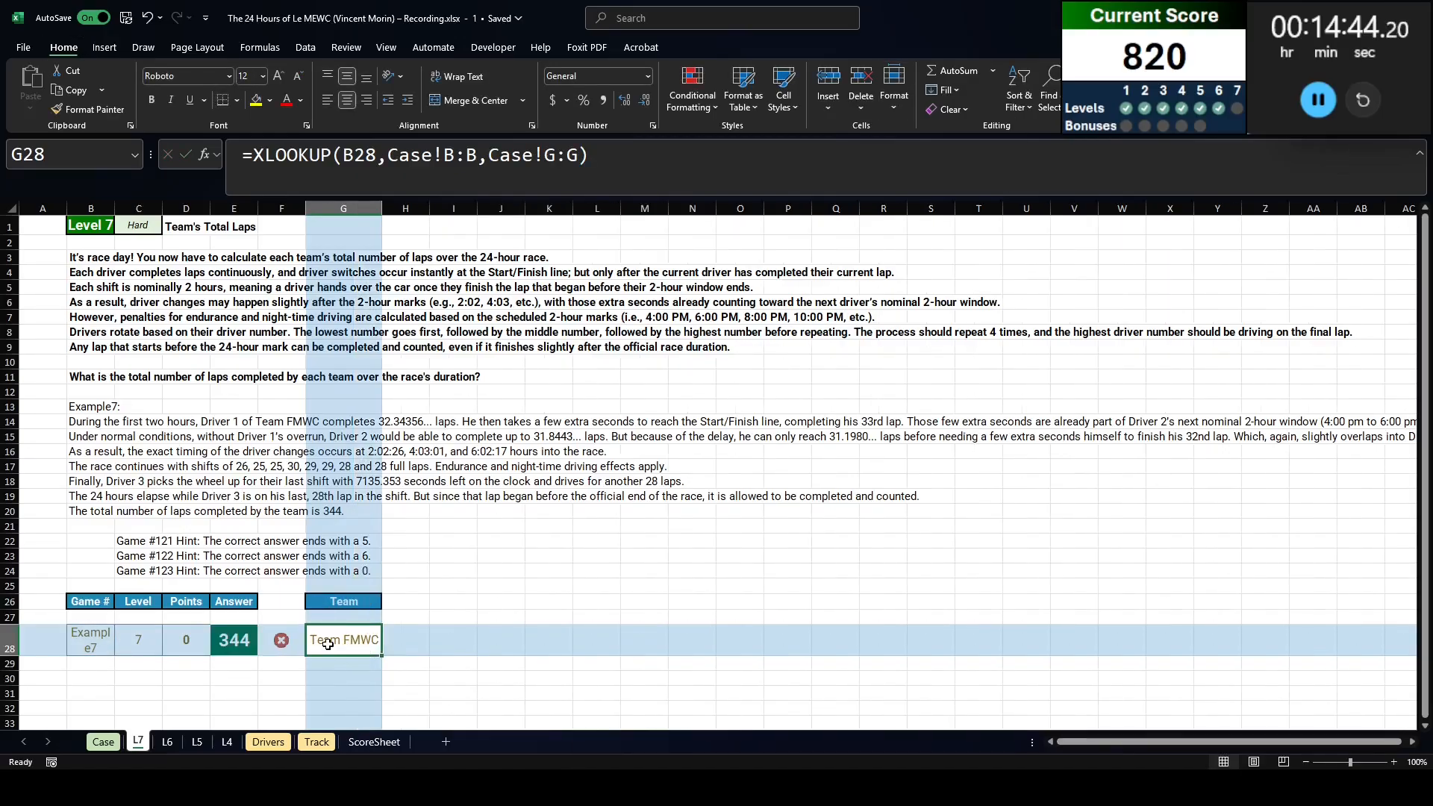
Step: Examine how drivers are numbered and grouped by team in the Drivers table, and return to L7
click(422, 644)
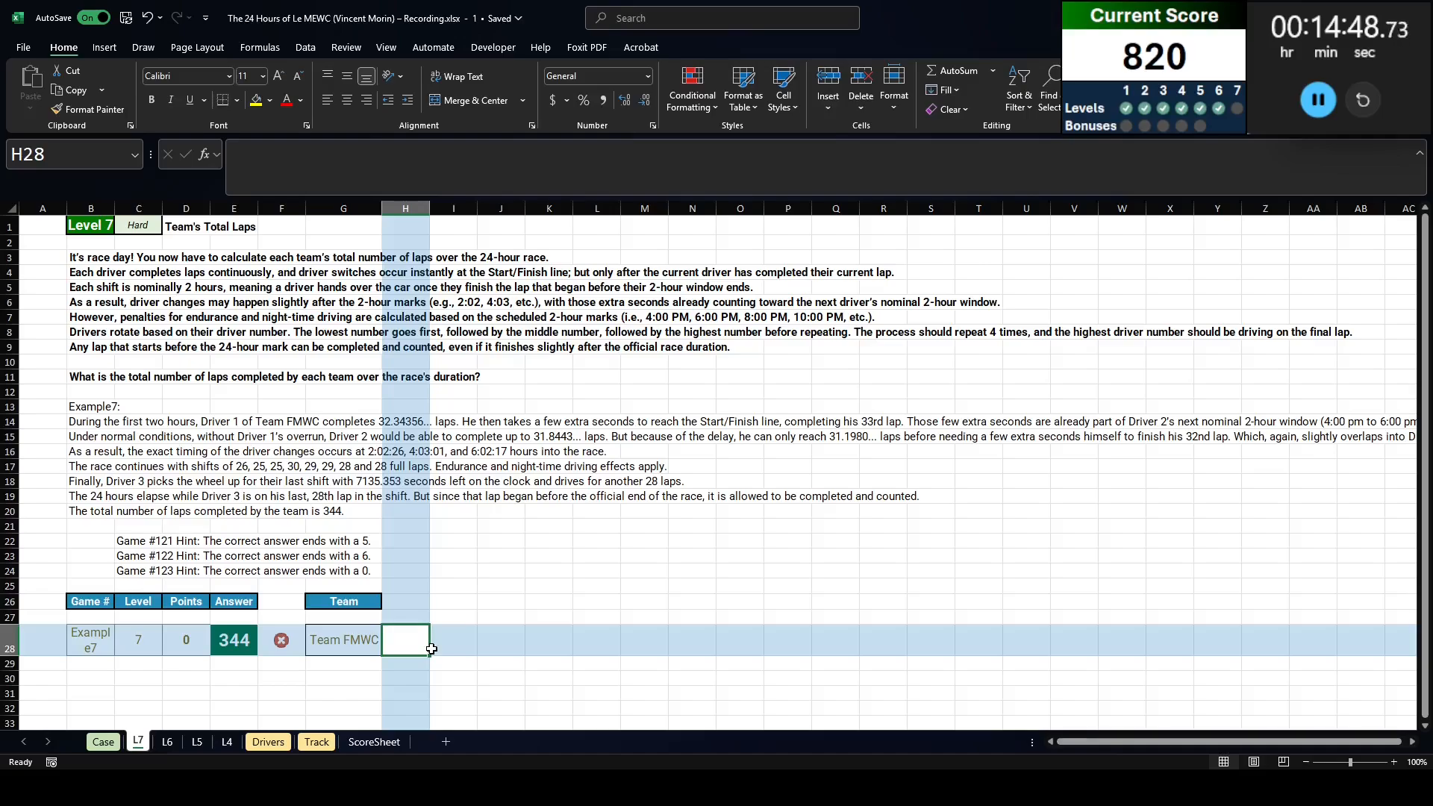
click(269, 742)
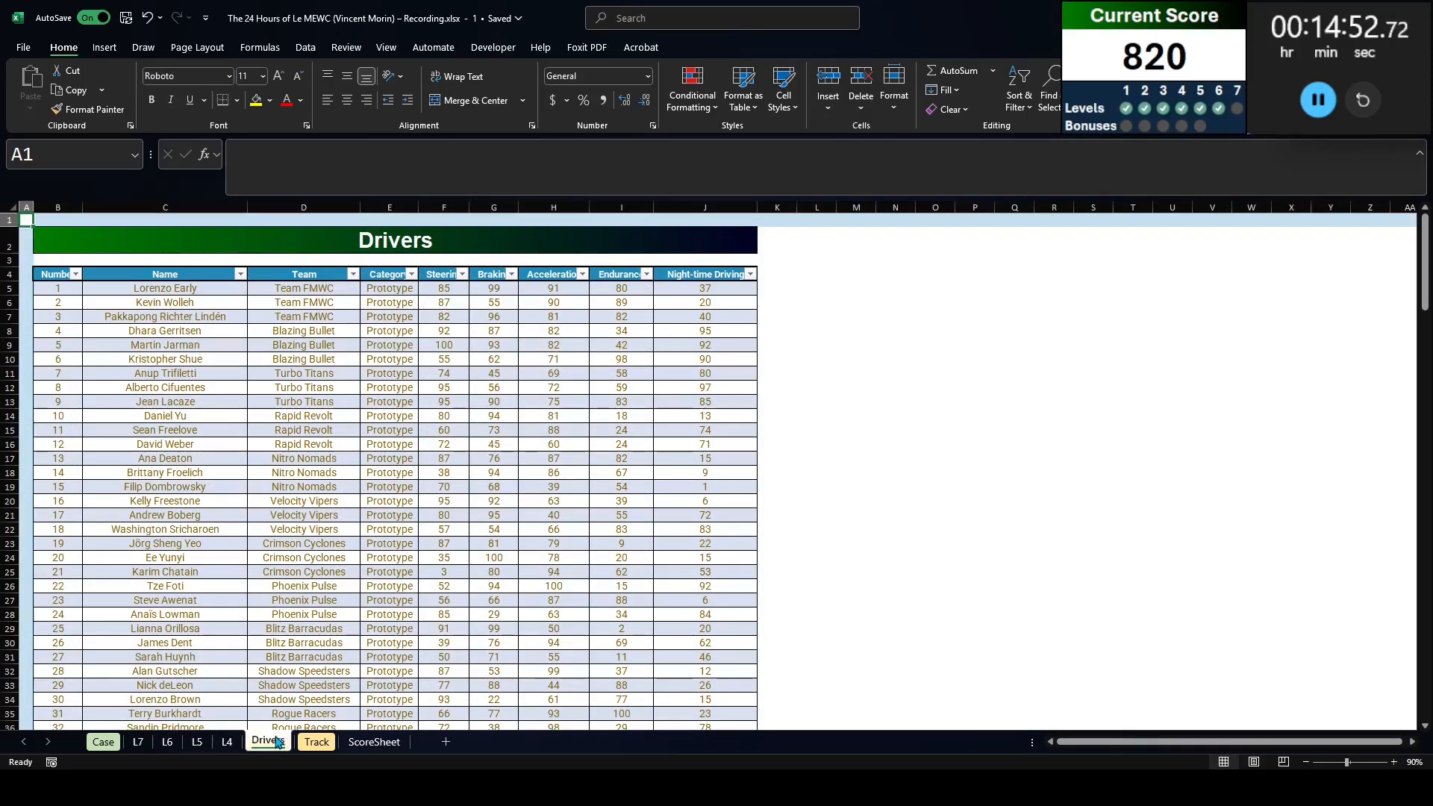
scroll(271, 686, down, 6)
scroll(271, 686, down, 20)
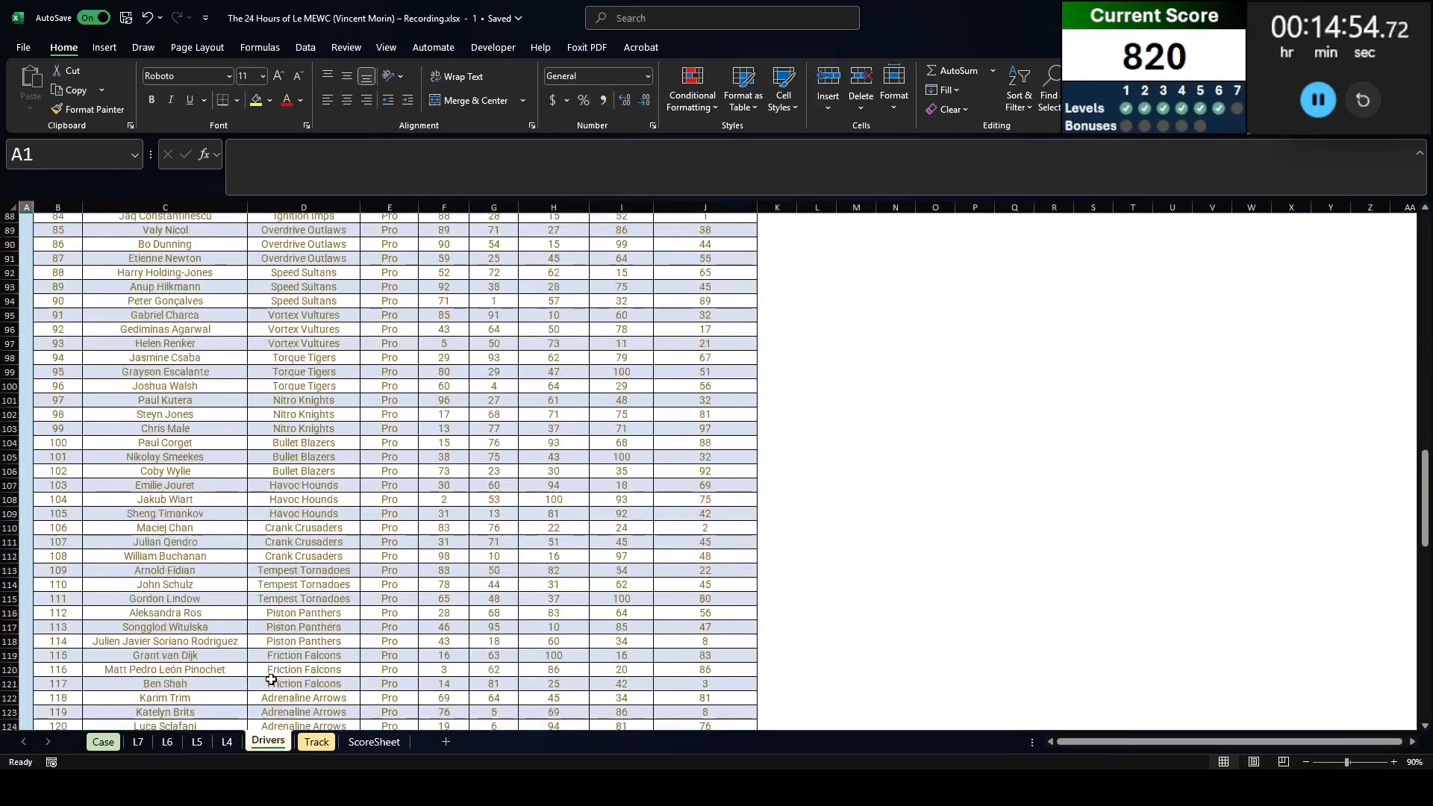
scroll(83, 724, down, 10)
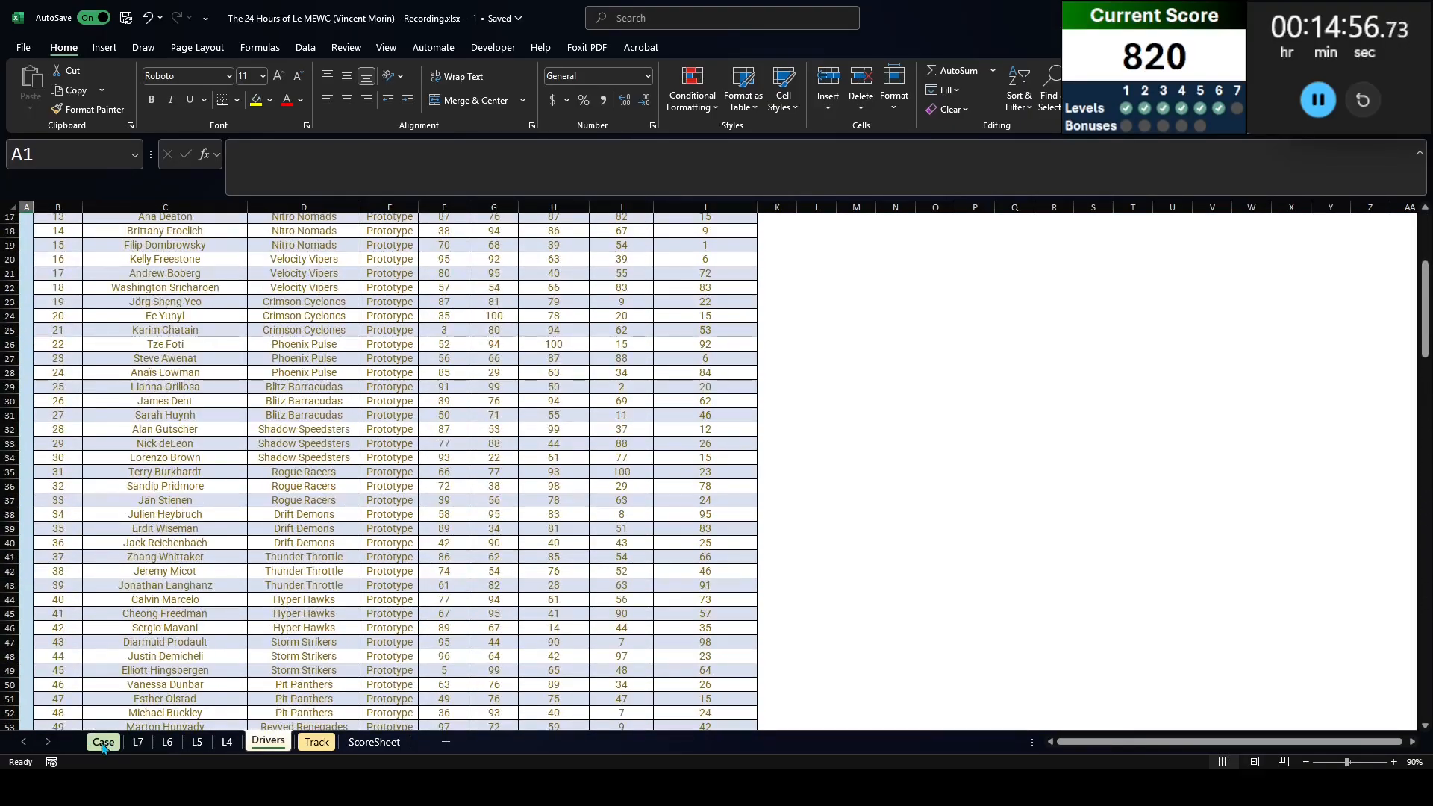
click(103, 742)
click(138, 743)
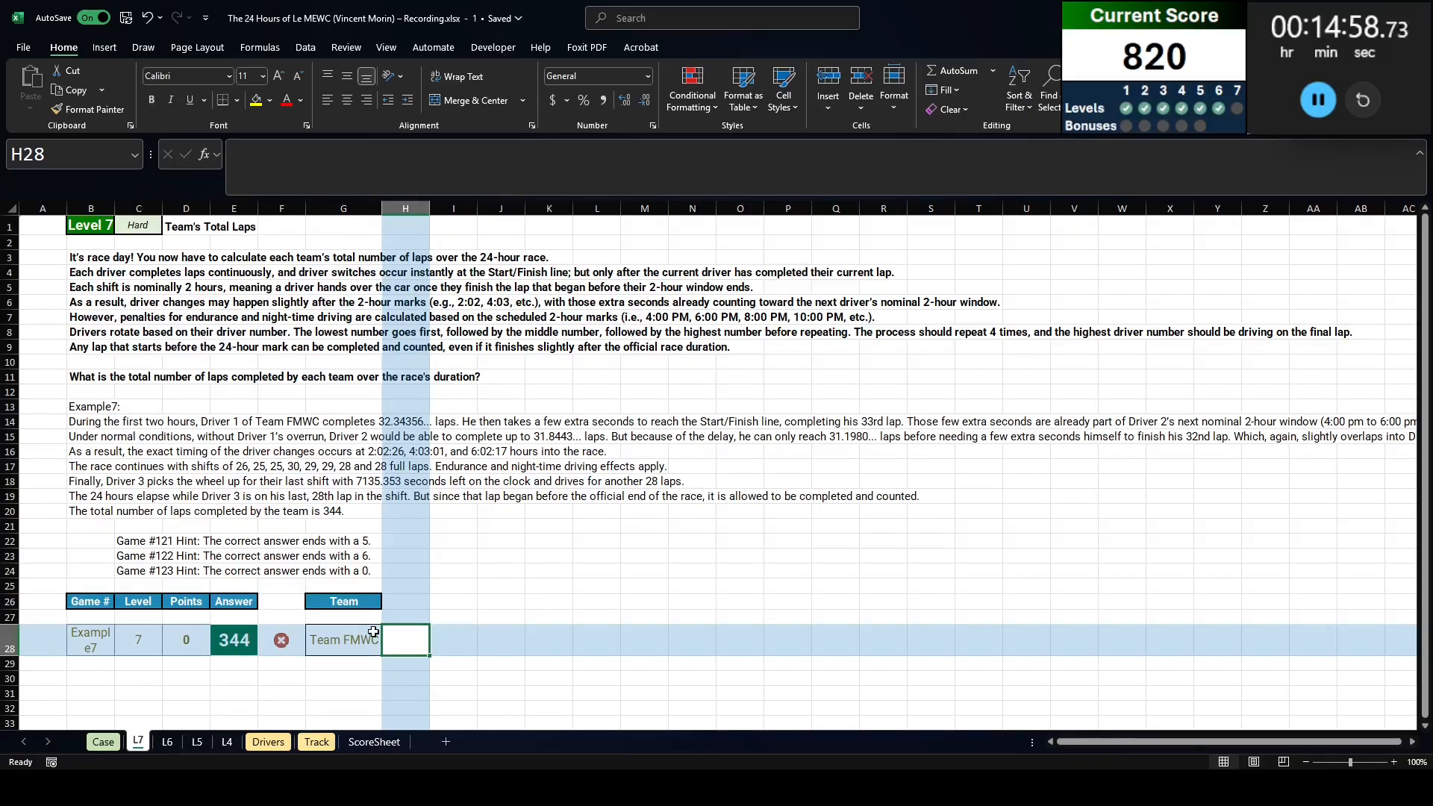
Step: List the team's drivers across row 28 with =TOROW(FILTER(Driver[Name],Driver[Team]=G28)) in H28
text(=)
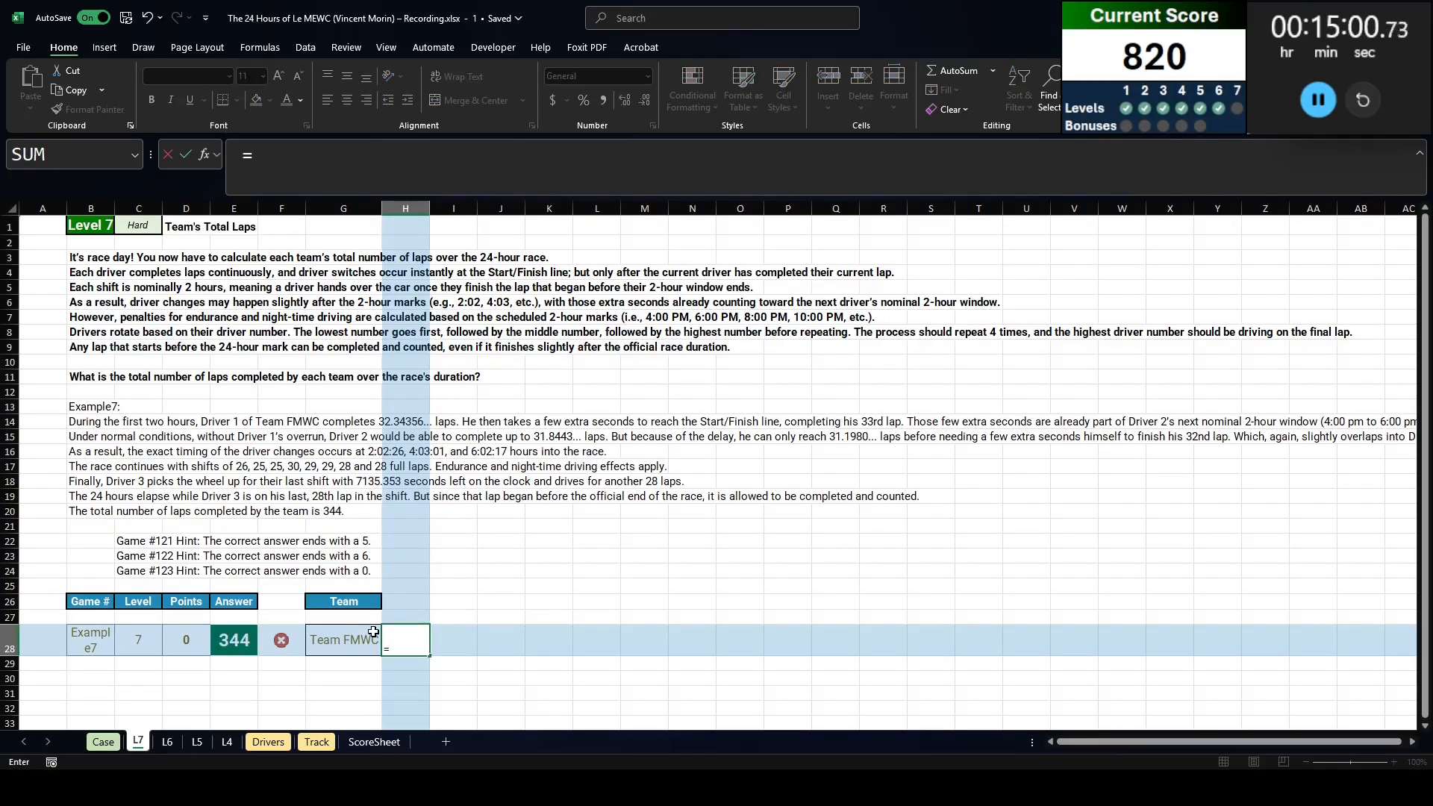
text(torow(filter()
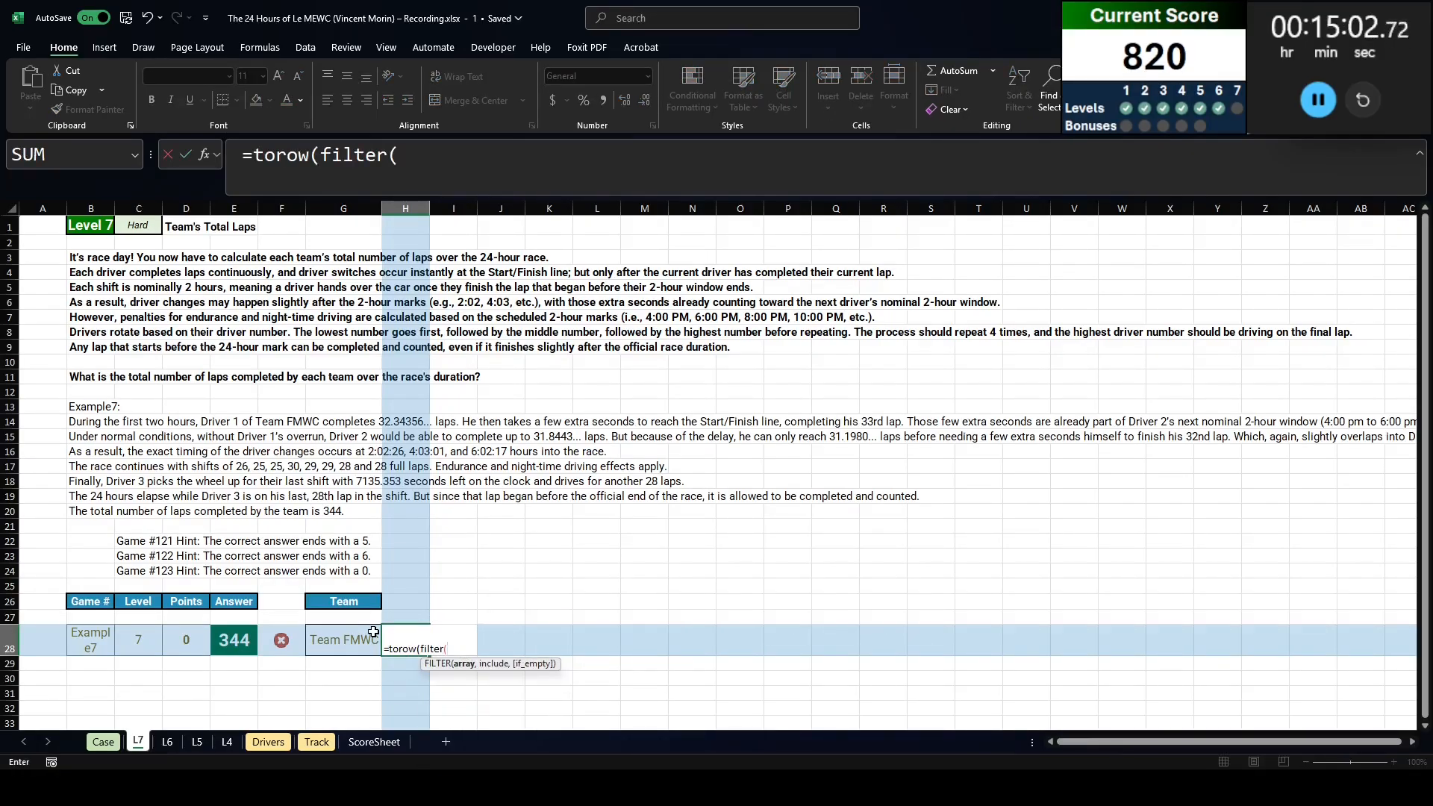
text(driverpo)
key(BackSpace)
key(BackSpace)
text([)
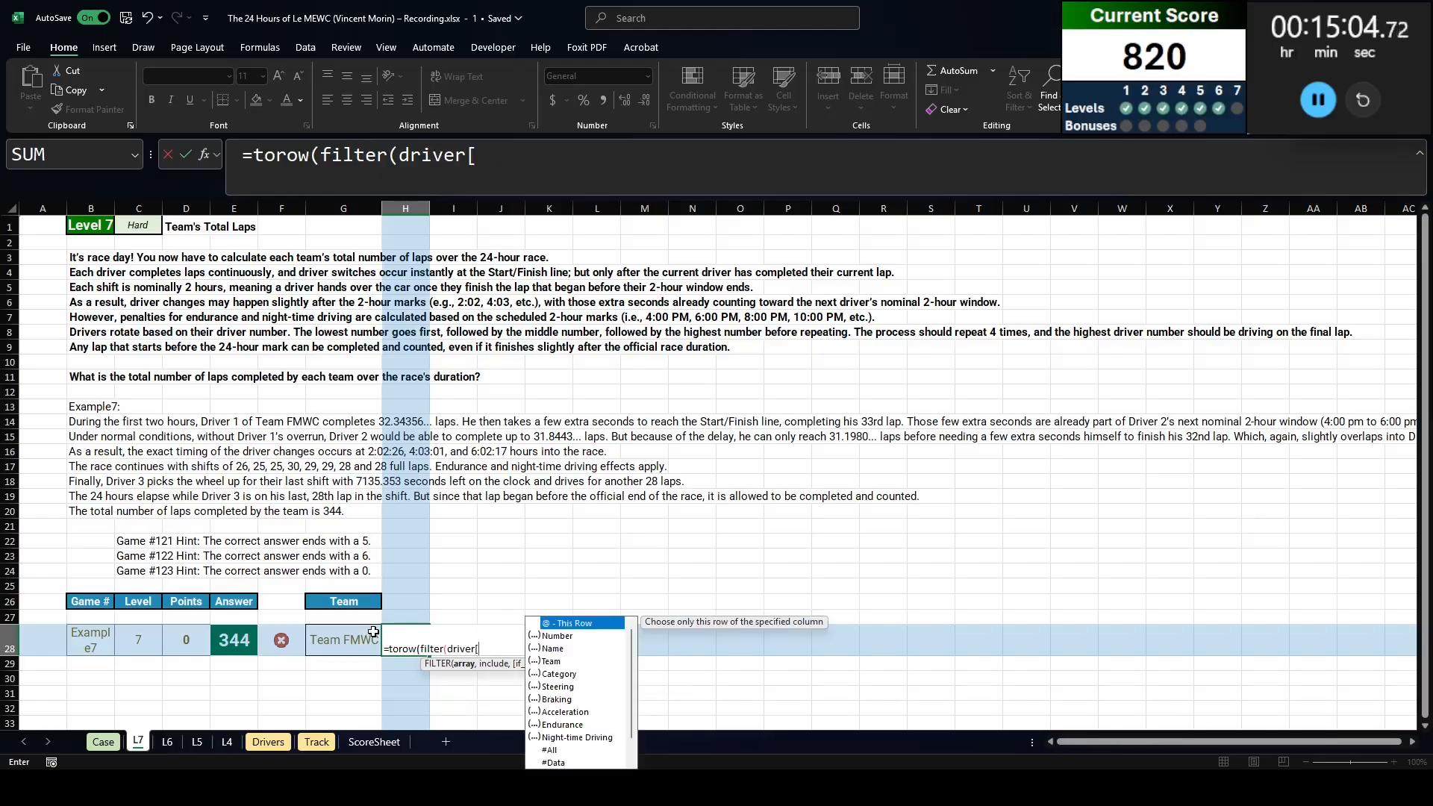
text(name],driver[t)
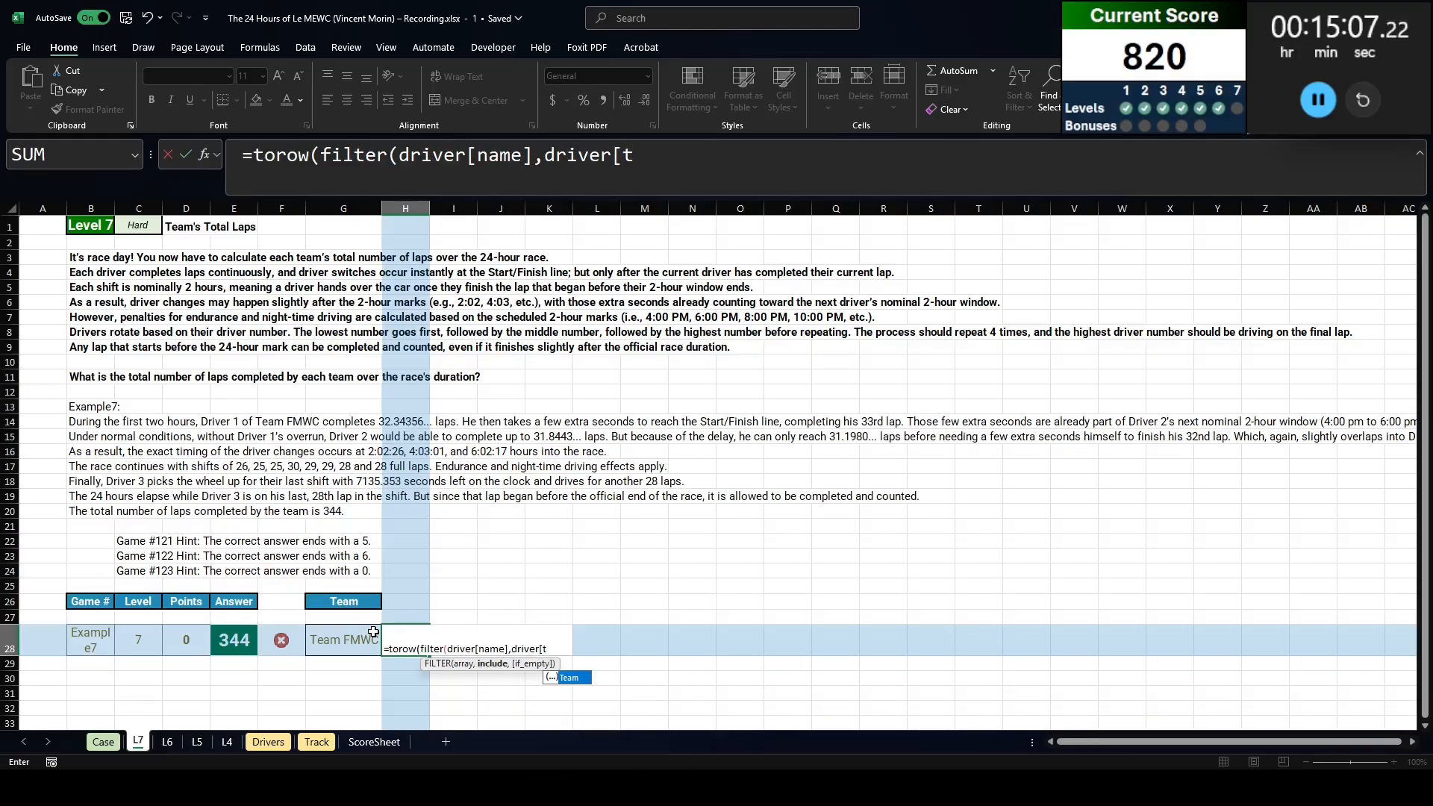
key(Tab)
text(]))
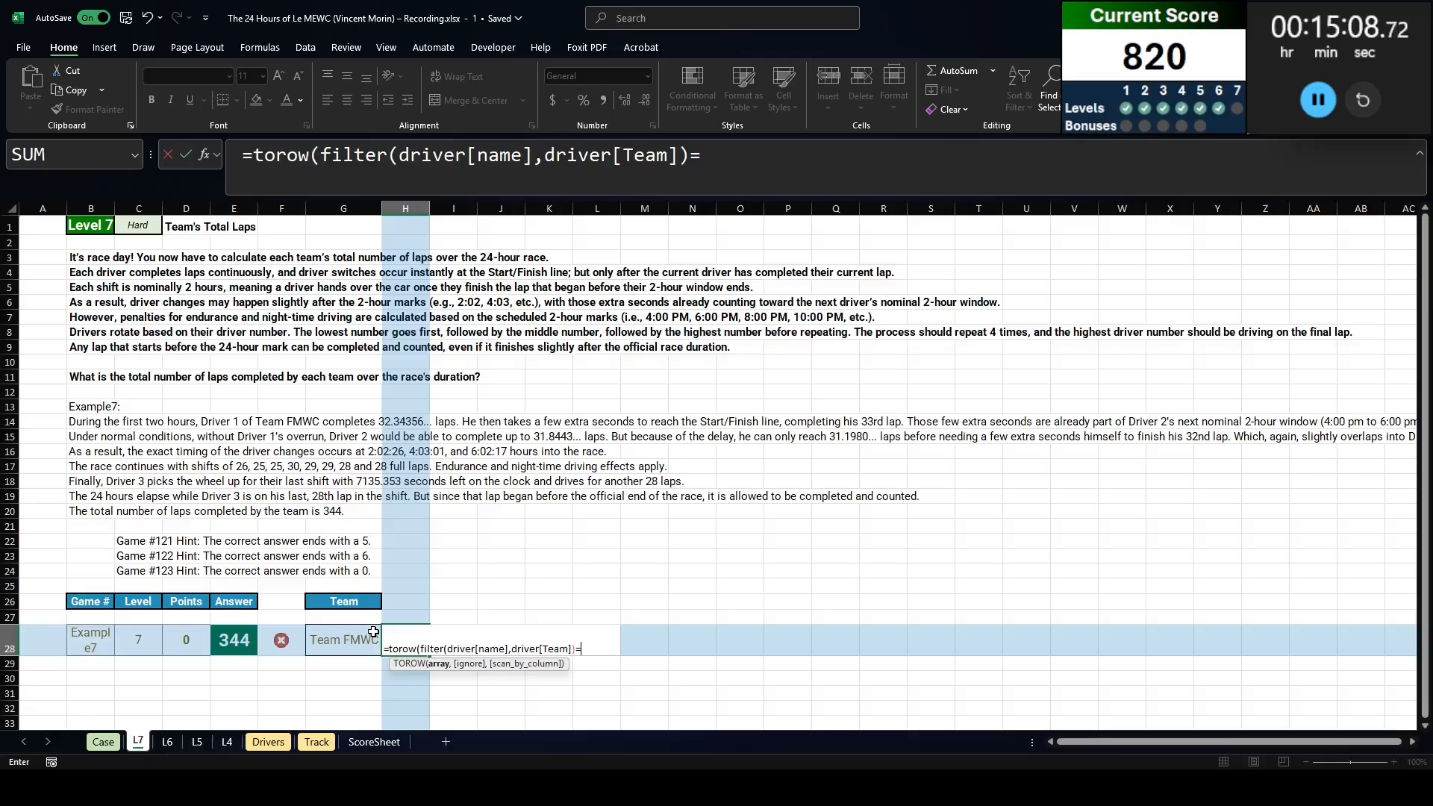
key(BackSpace)
text(=-)
key(Left)
key(BackSpace)
key(BackSpace)
key(Left)
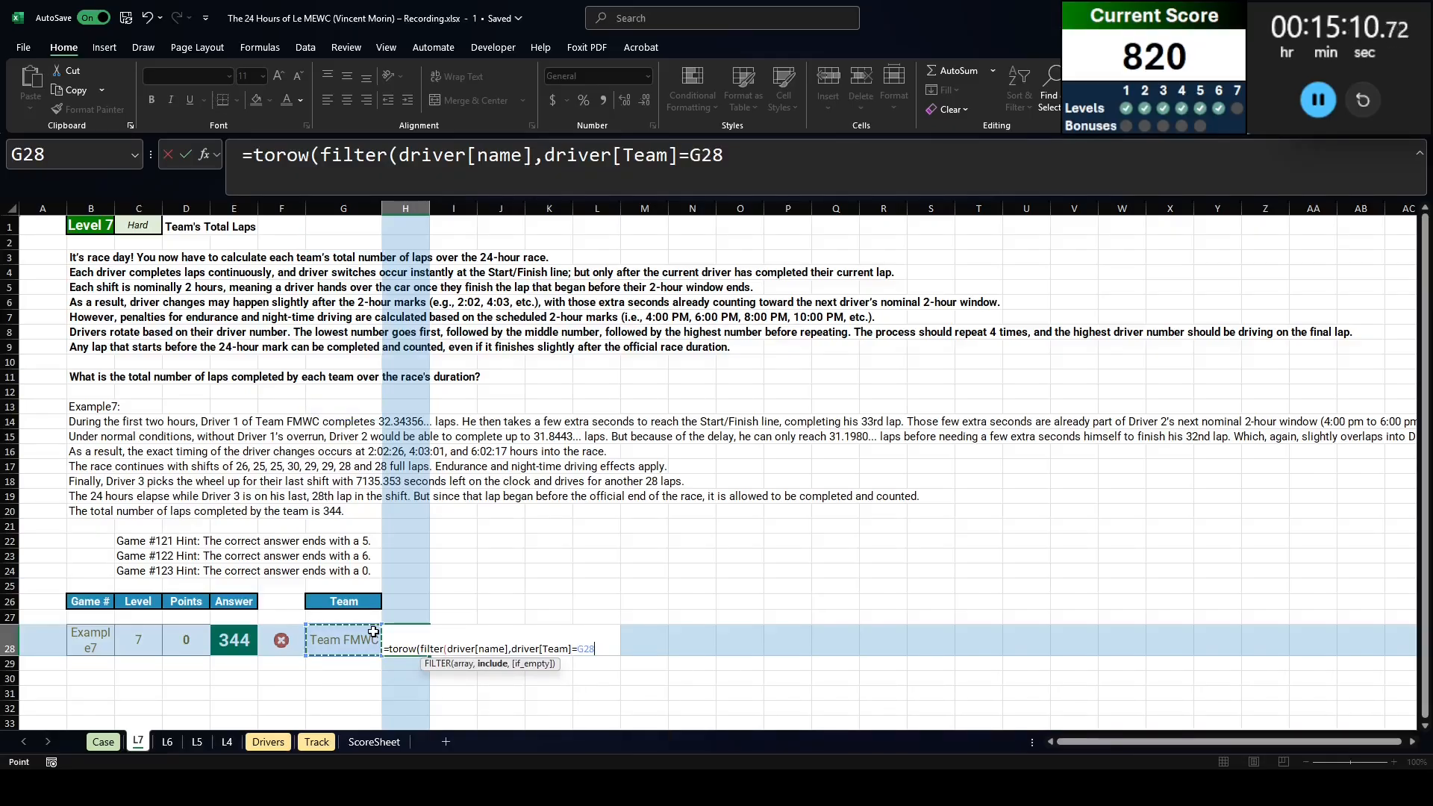
text())
key(Return)
key(Up)
key(shift+Right)
key(shift+Right)
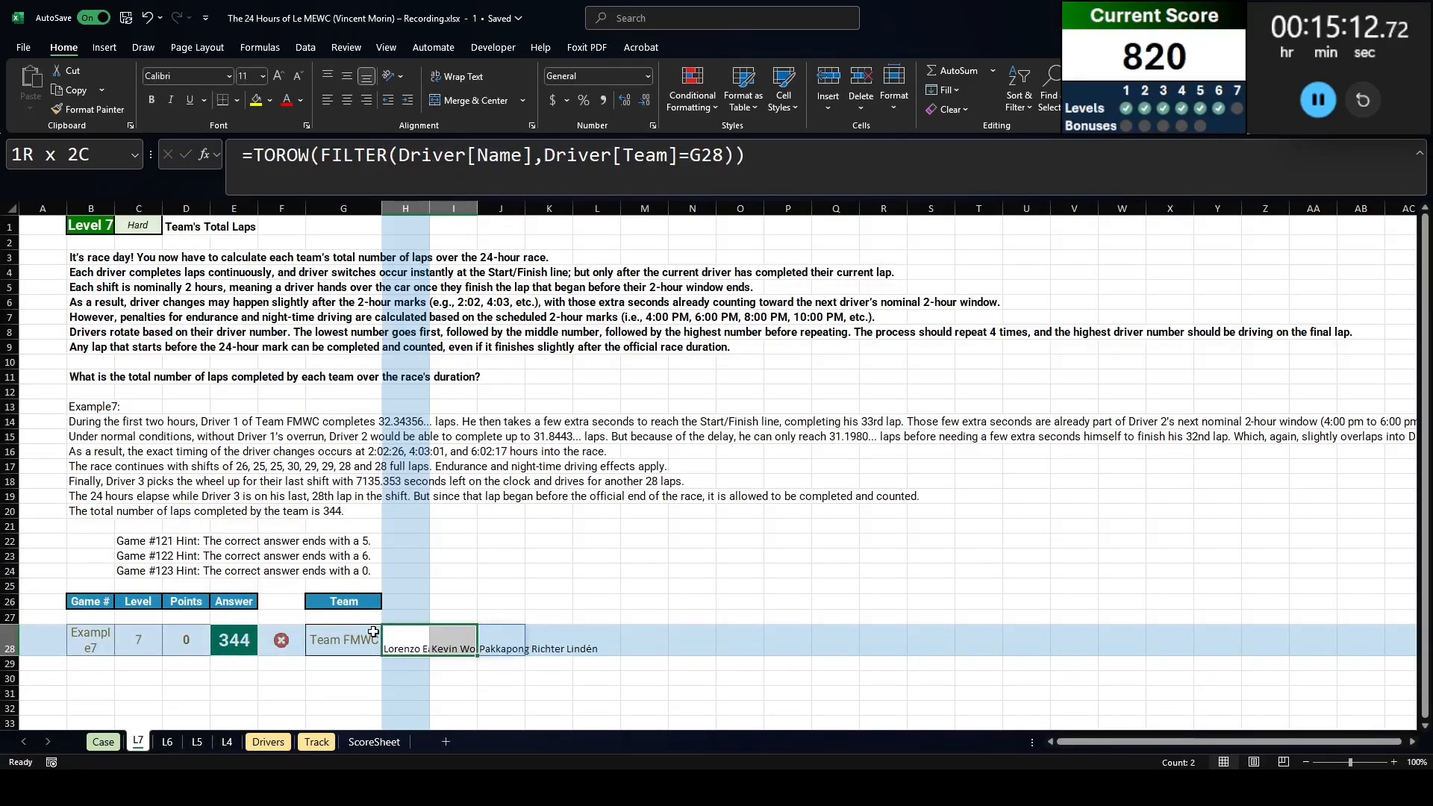
Step: Enter the heading Shift in B30 and number the shifts below it with =SEQUENCE(12) in B31
scroll(368, 630, down, 6)
scroll(53, 446, up, 5)
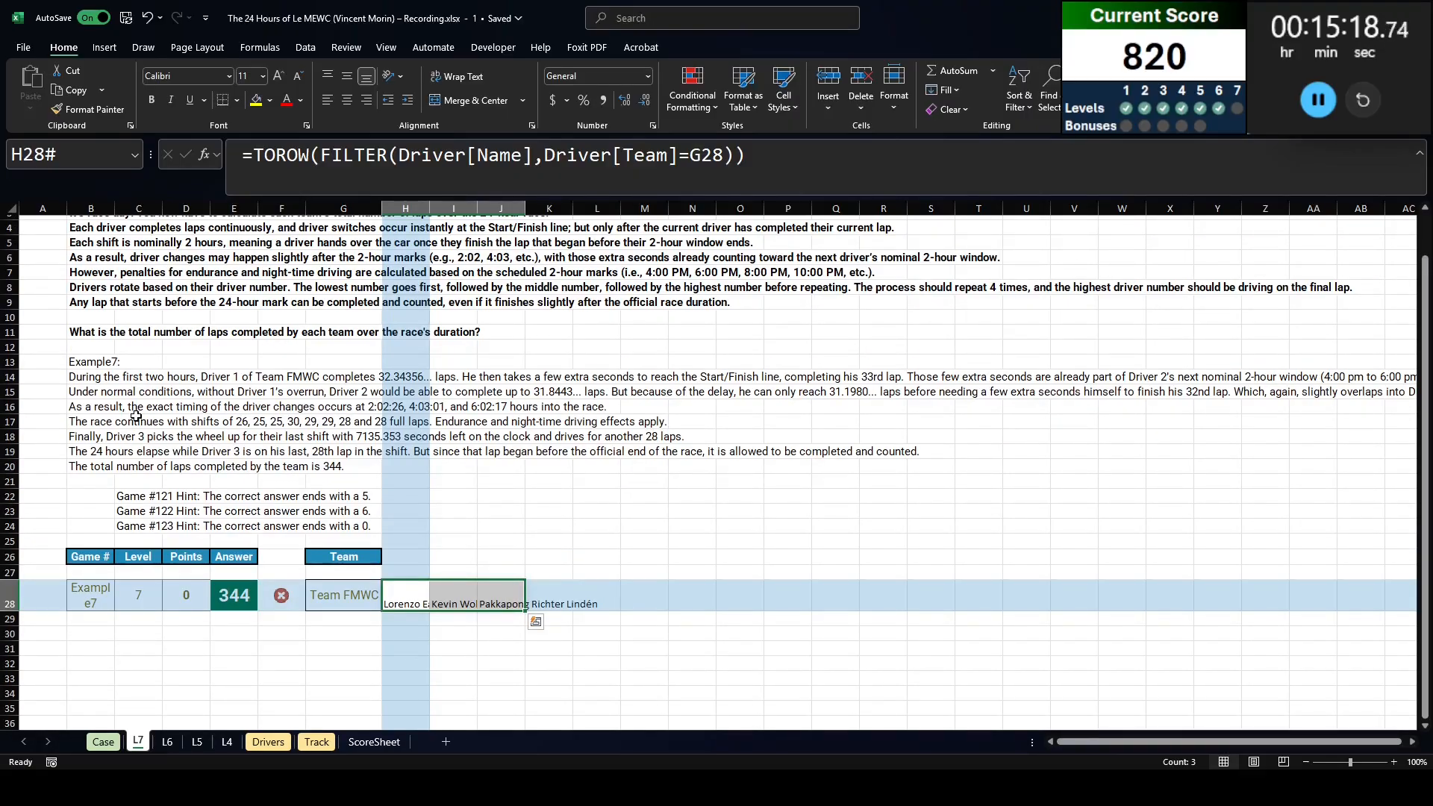
scroll(135, 415, down, 3)
click(80, 499)
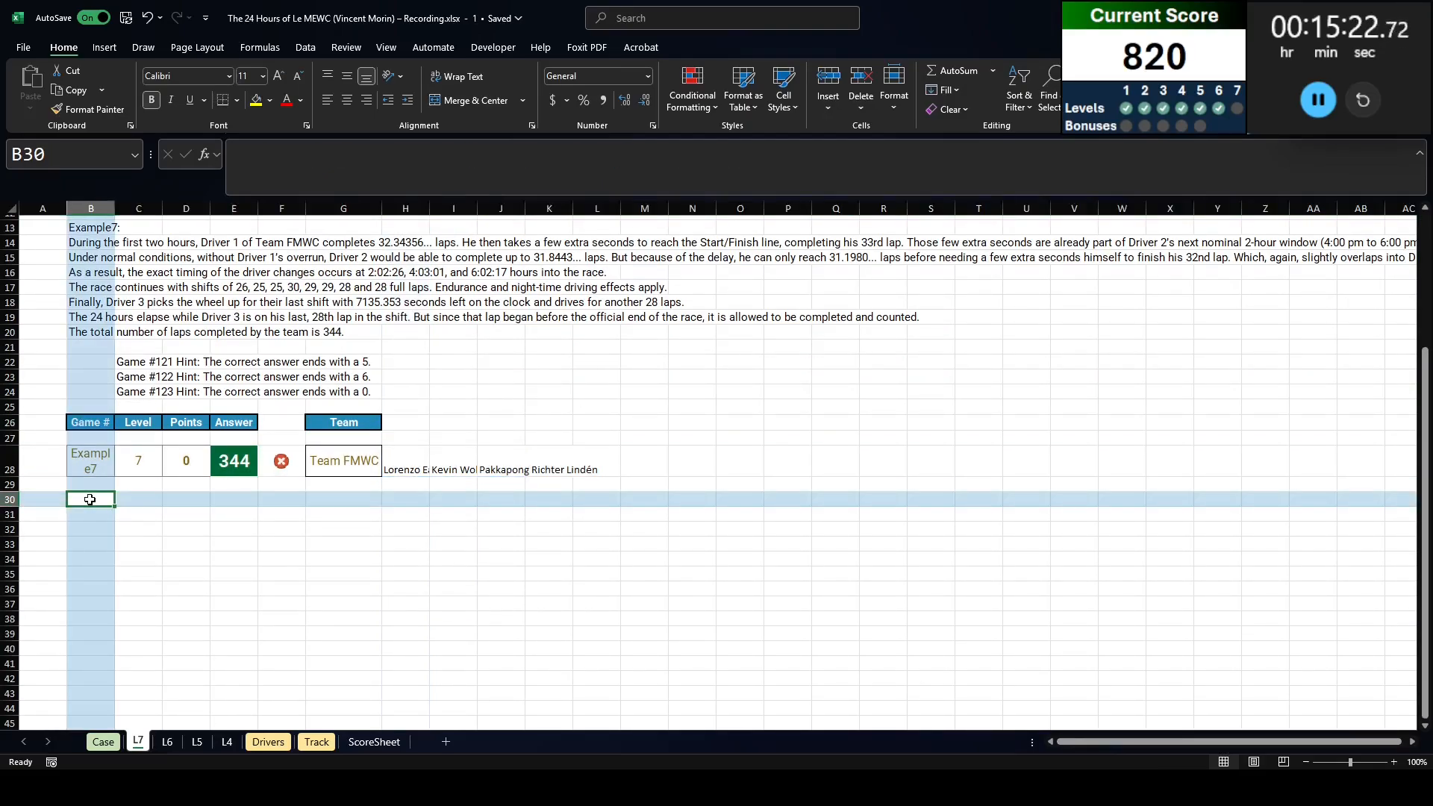
text(Shift)
key(Return)
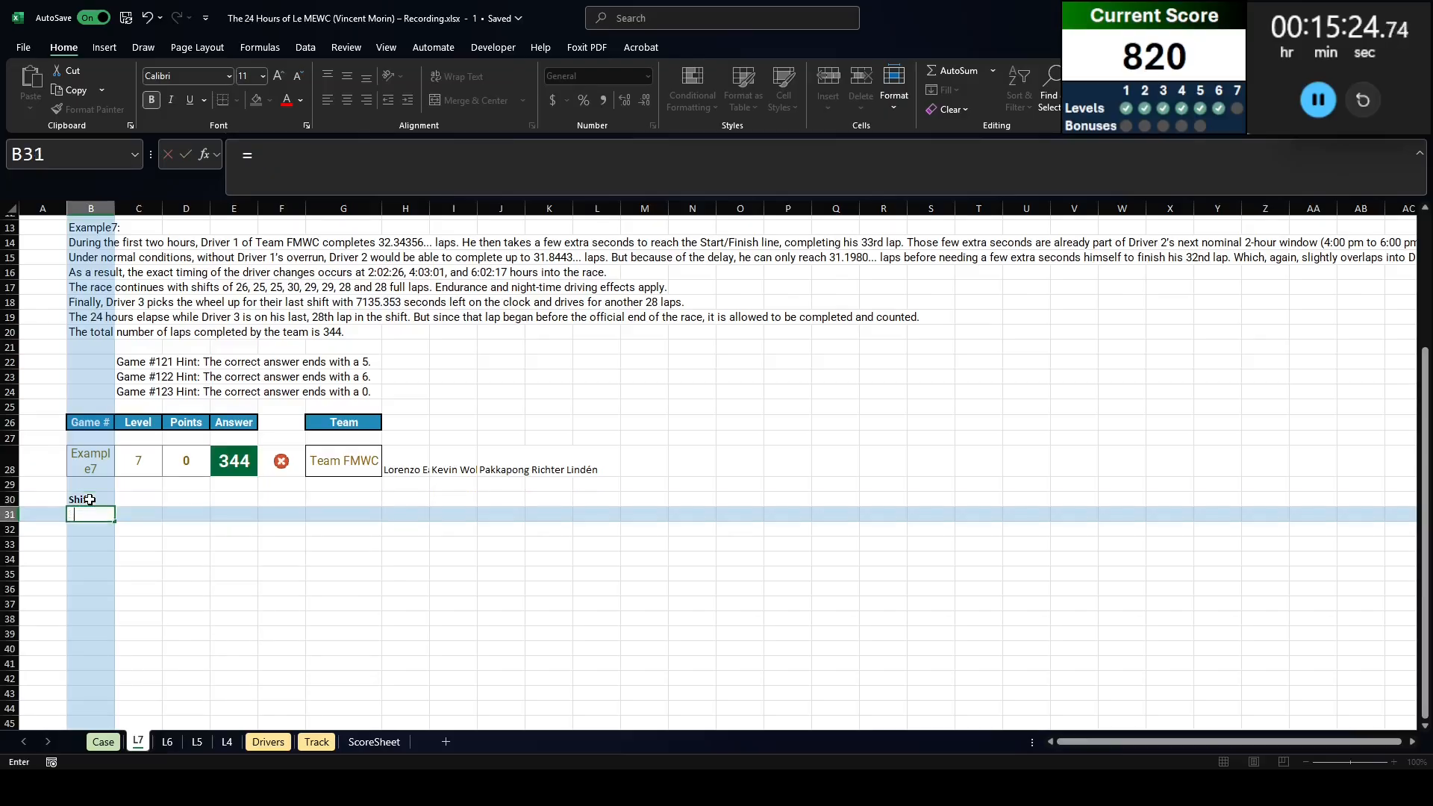
text(=SEQUENCE(12)
Step: Enter a driver heading in C30 beside the Shift heading
click(90, 500)
key(Right)
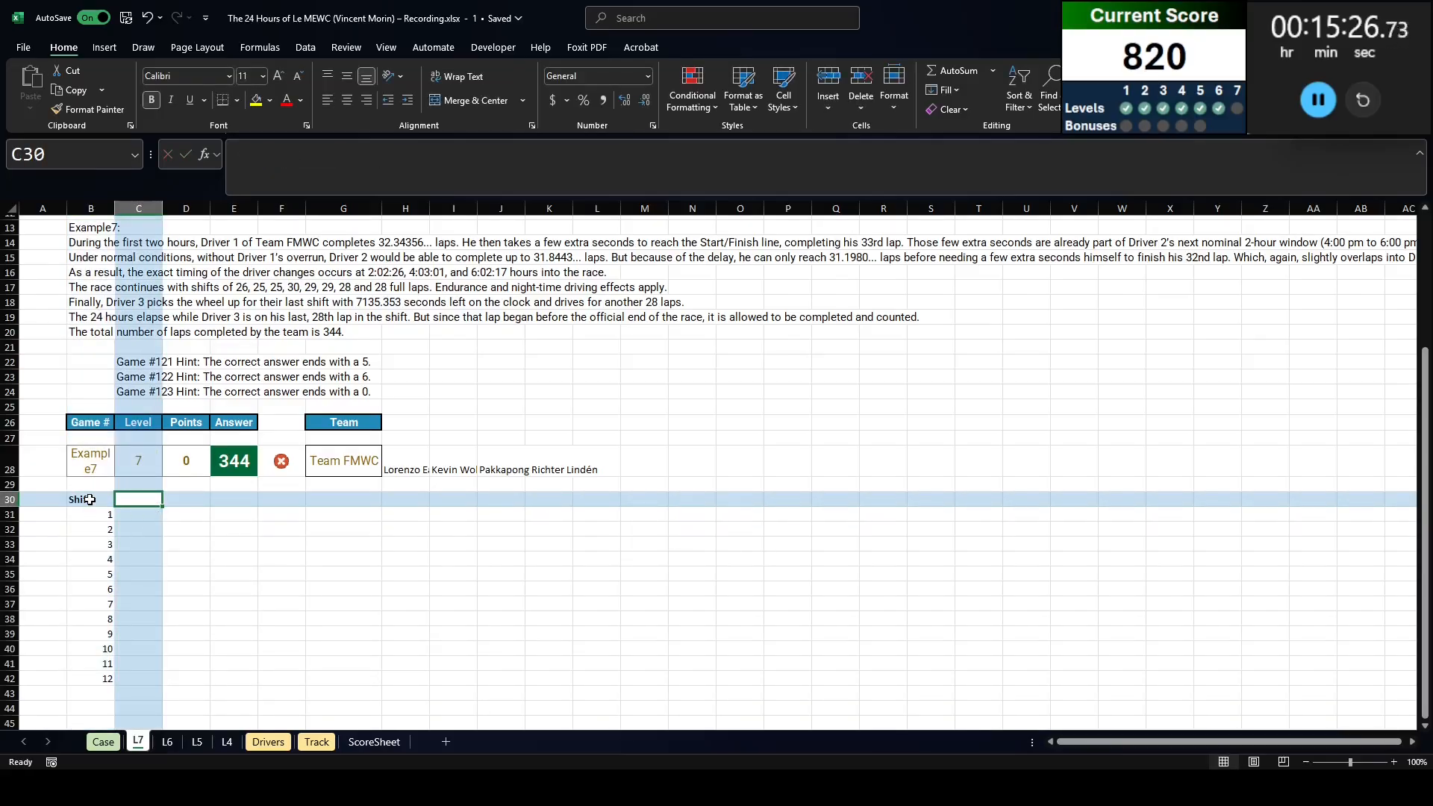
text(drov)
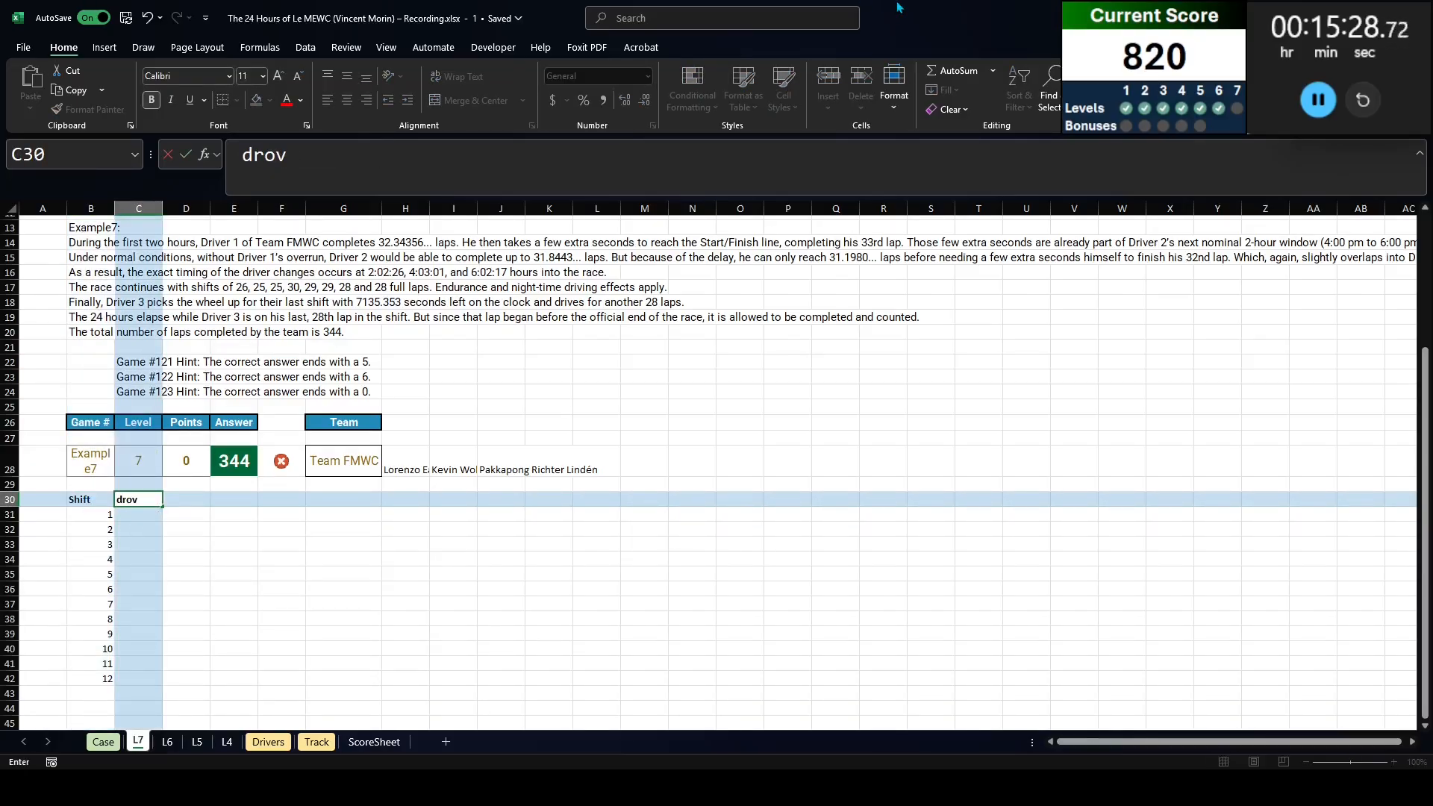
Step: Enter the header "Driver" in C30, beside the Shift header
key(BackSpace)
key(BackSpace)
key(BackSpace)
text(Driver)
key(Return)
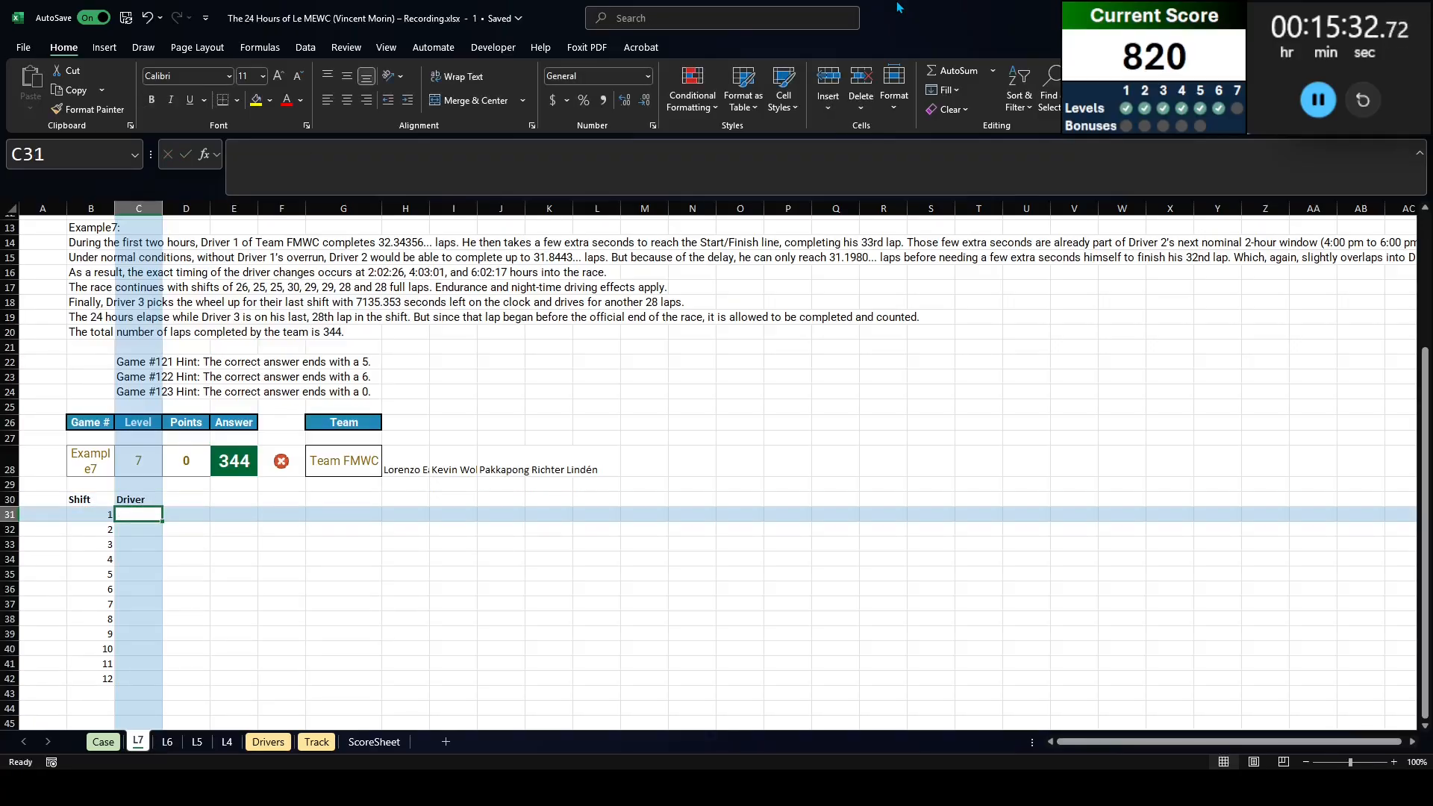
Step: Fill the Driver column from C31 by cycling the three team drivers over the shifts with =INDEX(H28#,MOD(B31#-1,3)+1)
text(=index()
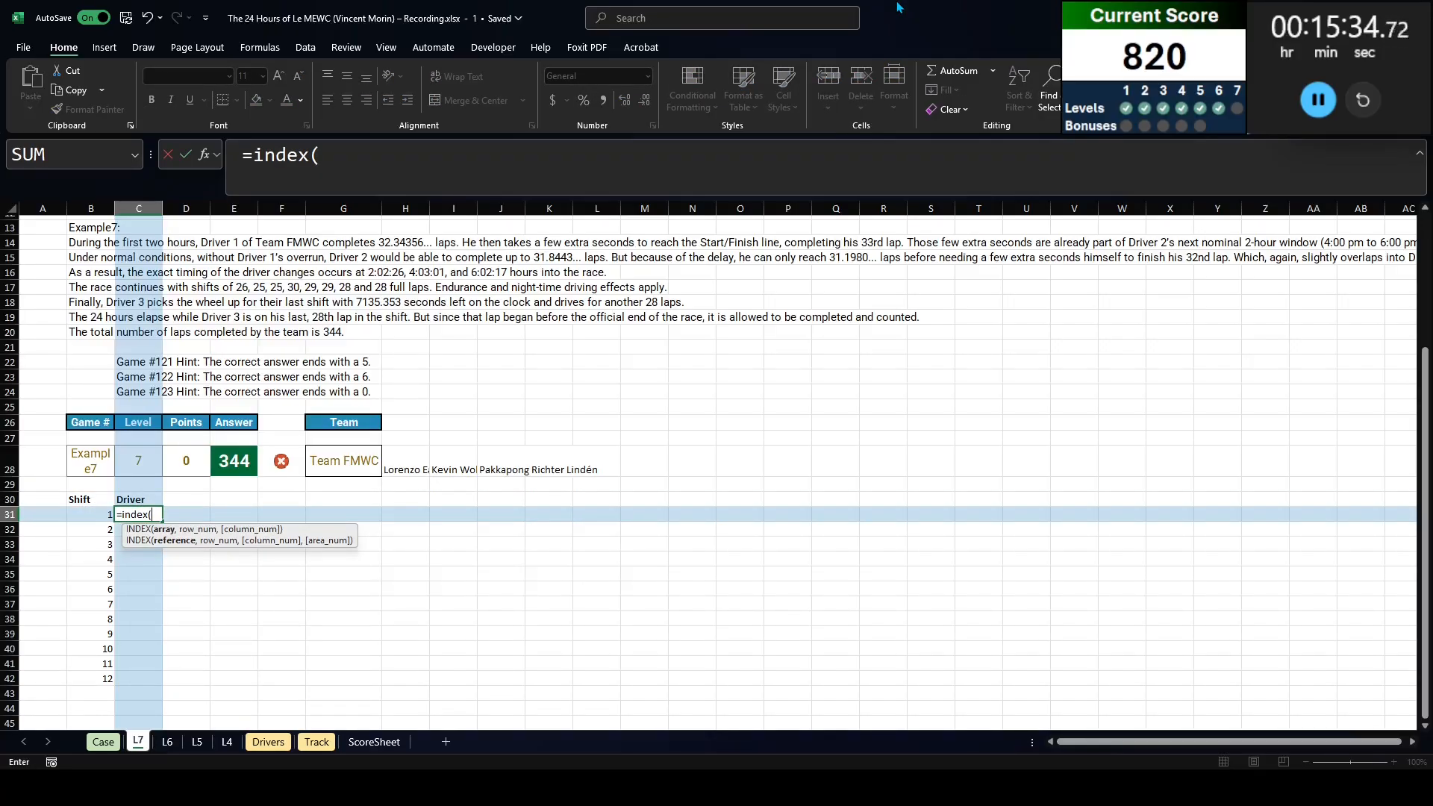
click(412, 461)
text(,mod)
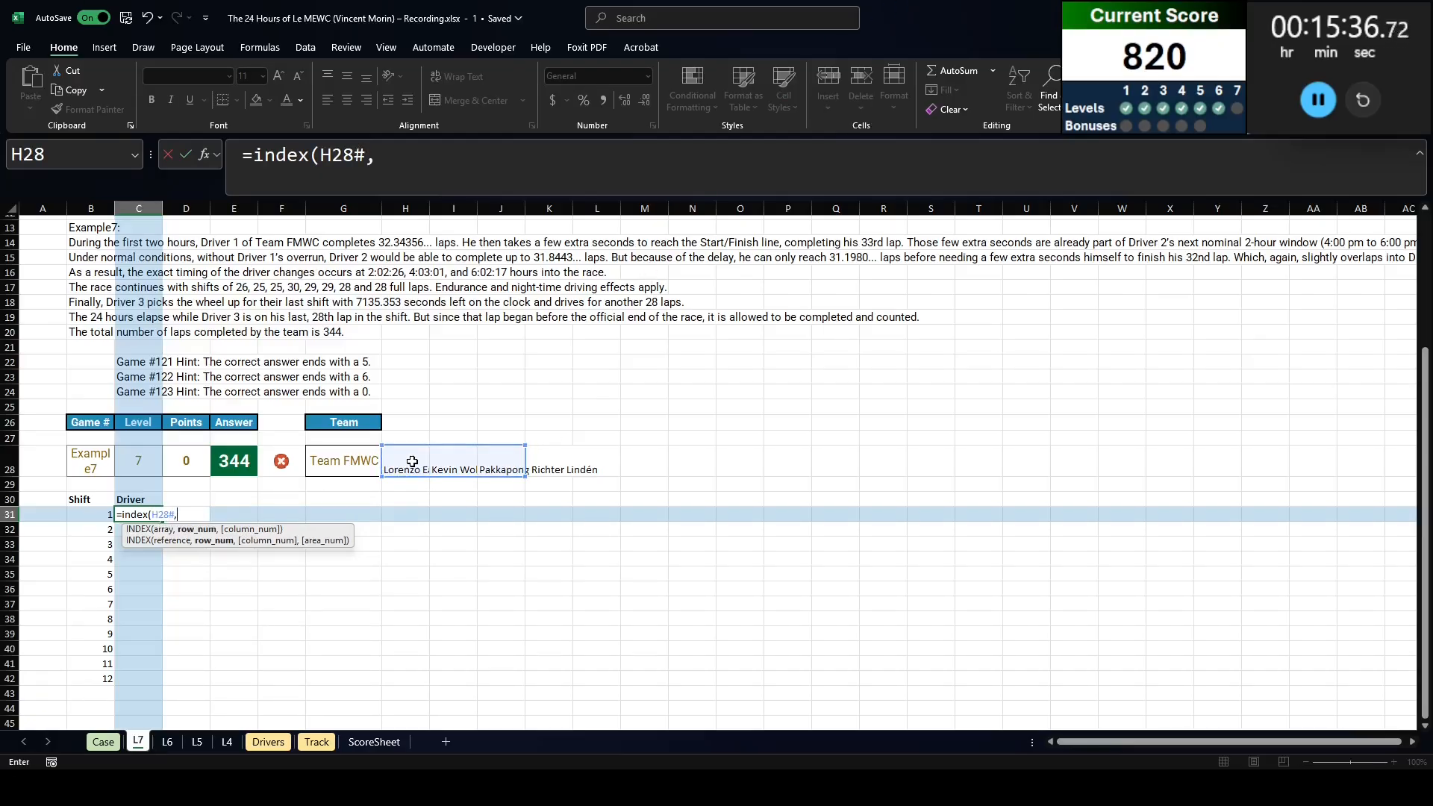
key(BackSpace)
key(BackSpace)
key(BackSpace)
text(mod()
key(Left)
text(#,3)
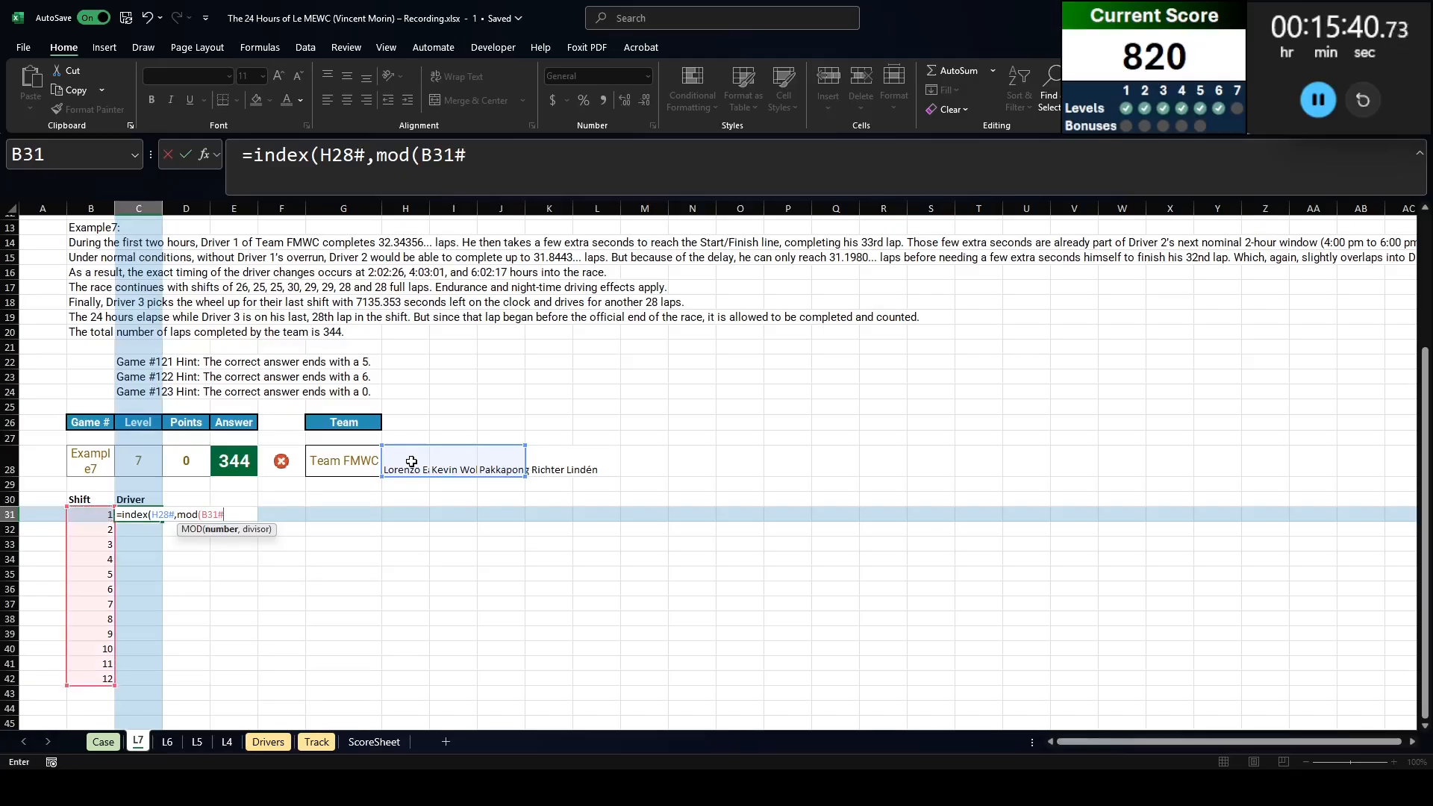
key(BackSpace)
key(BackSpace)
text(-1,3)+1)
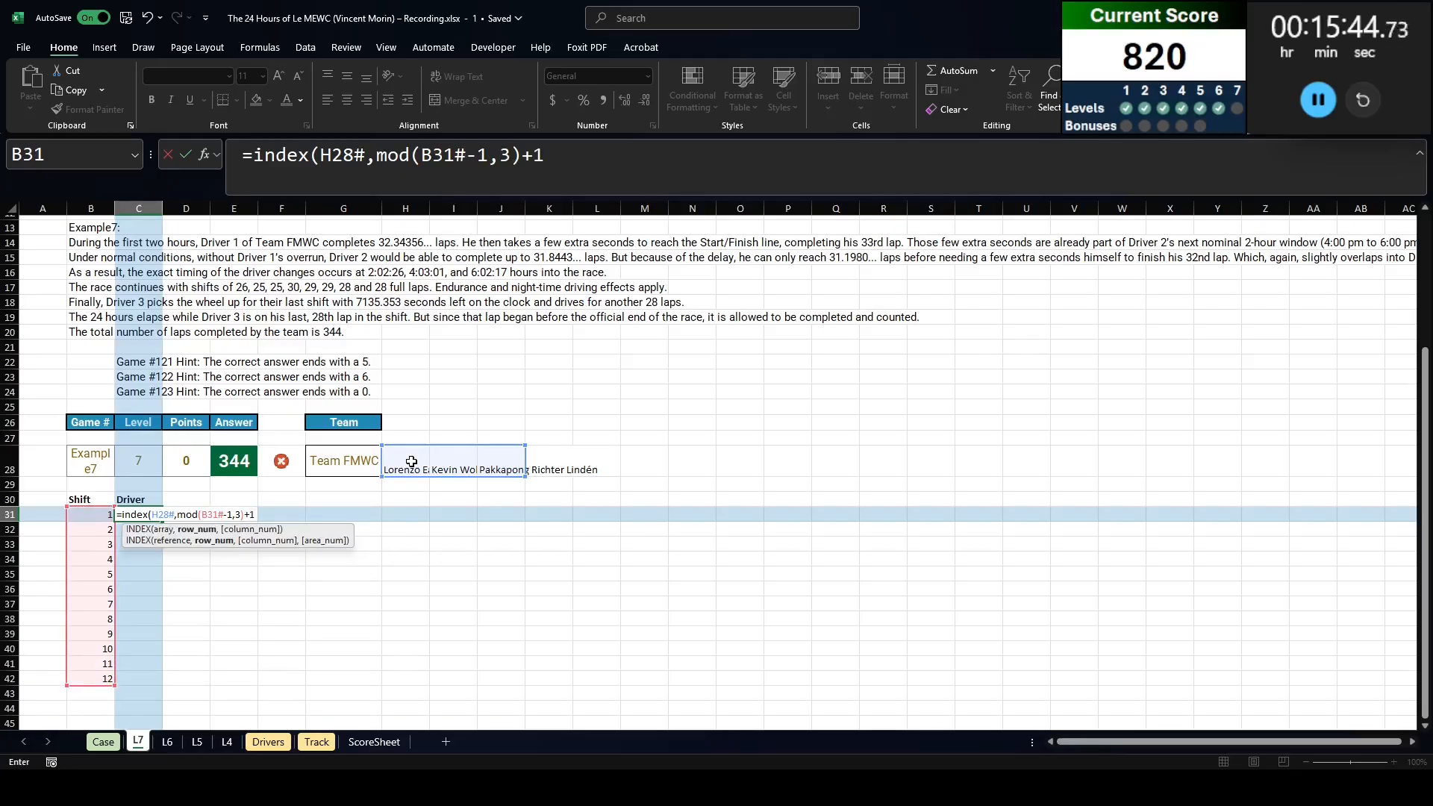
text())
key(Return)
key(Down)
key(Down)
key(Down)
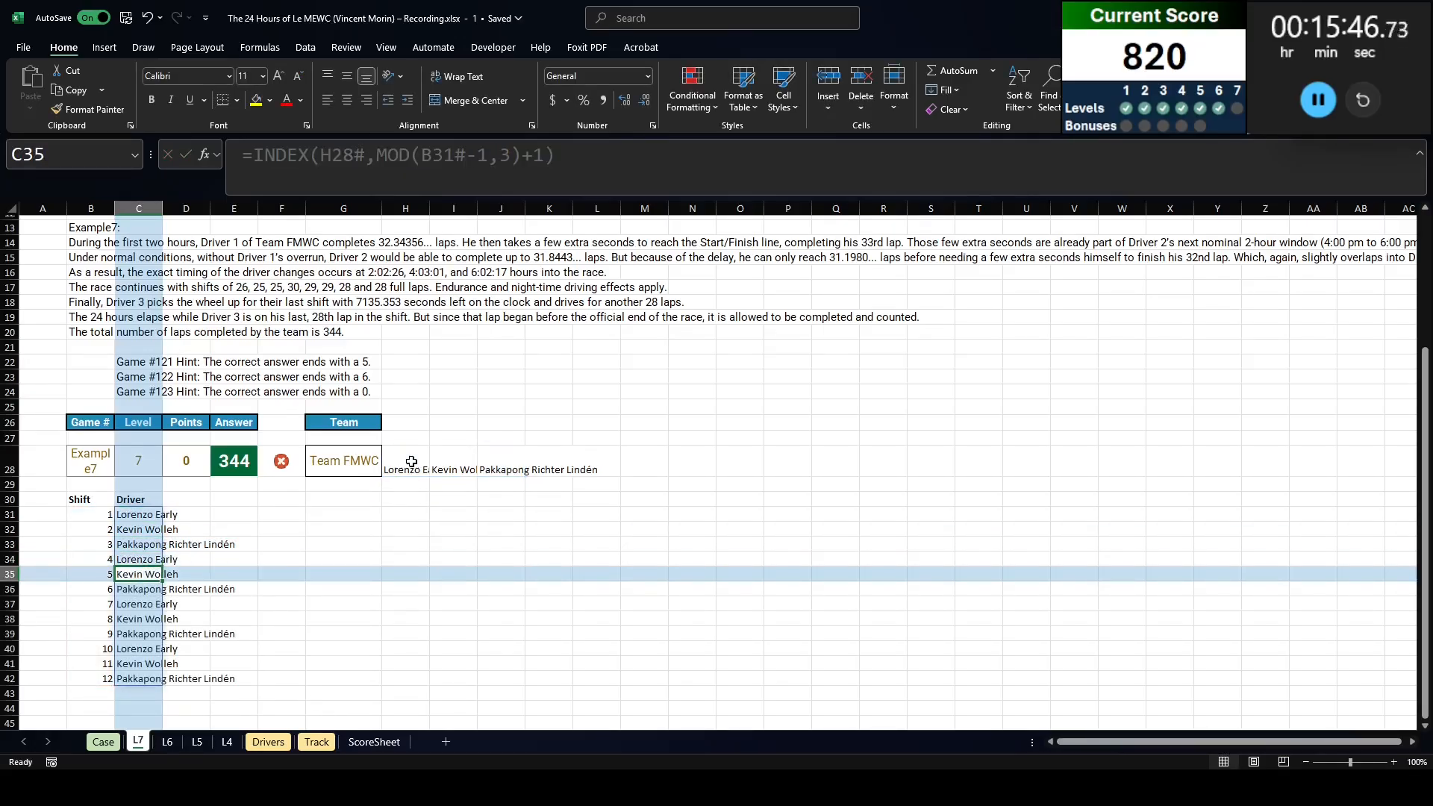
Step: AutoFit the width of column C to the Driver list in C30:C42
key(Up)
key(Up)
key(Up)
key(Up)
key(Up)
key(ctrl+shift+Down)
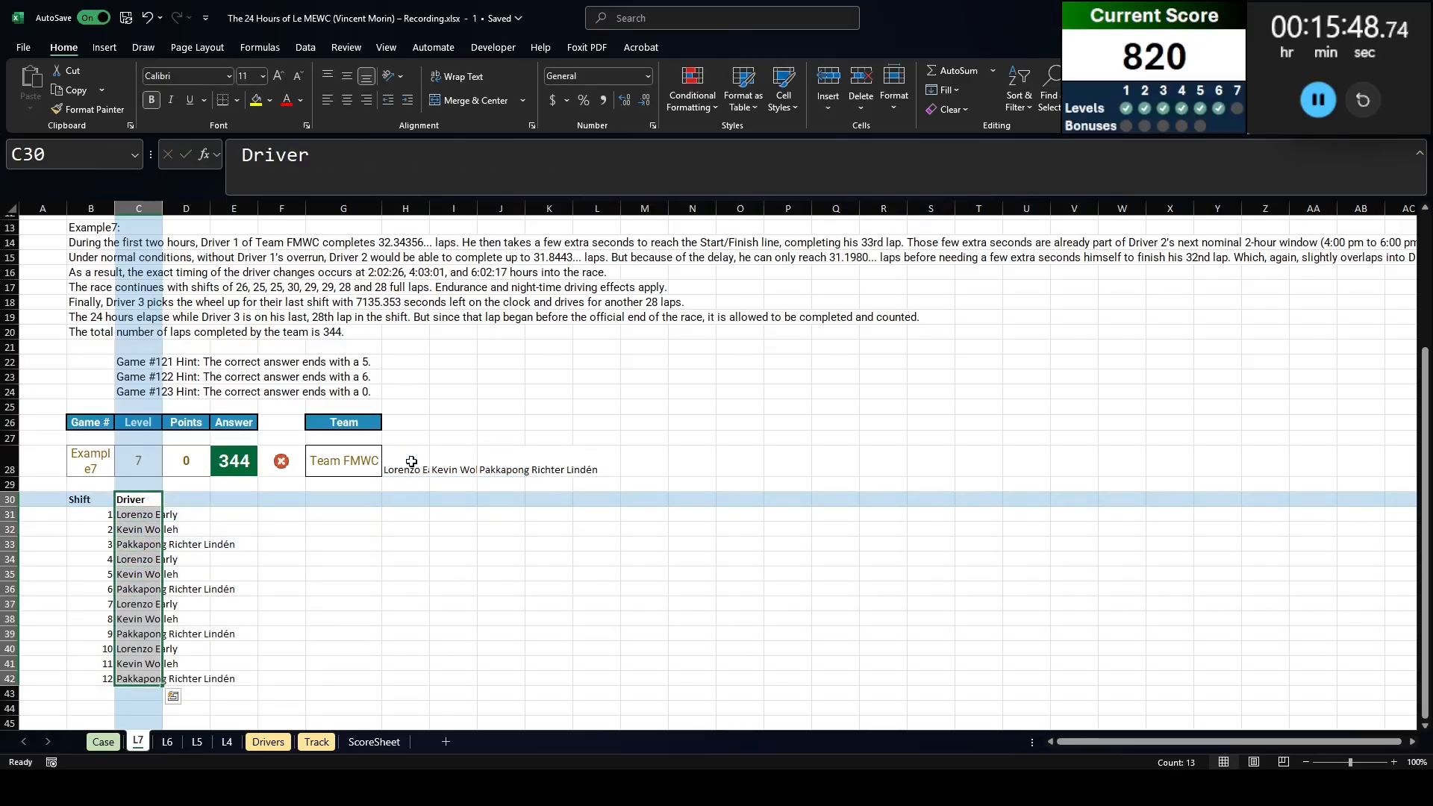
key(alt+h)
key(o)
key(i)
Step: Add a "Start Time" header in D30 and enter 4:00 pm for shift 1 in D31
key(Right)
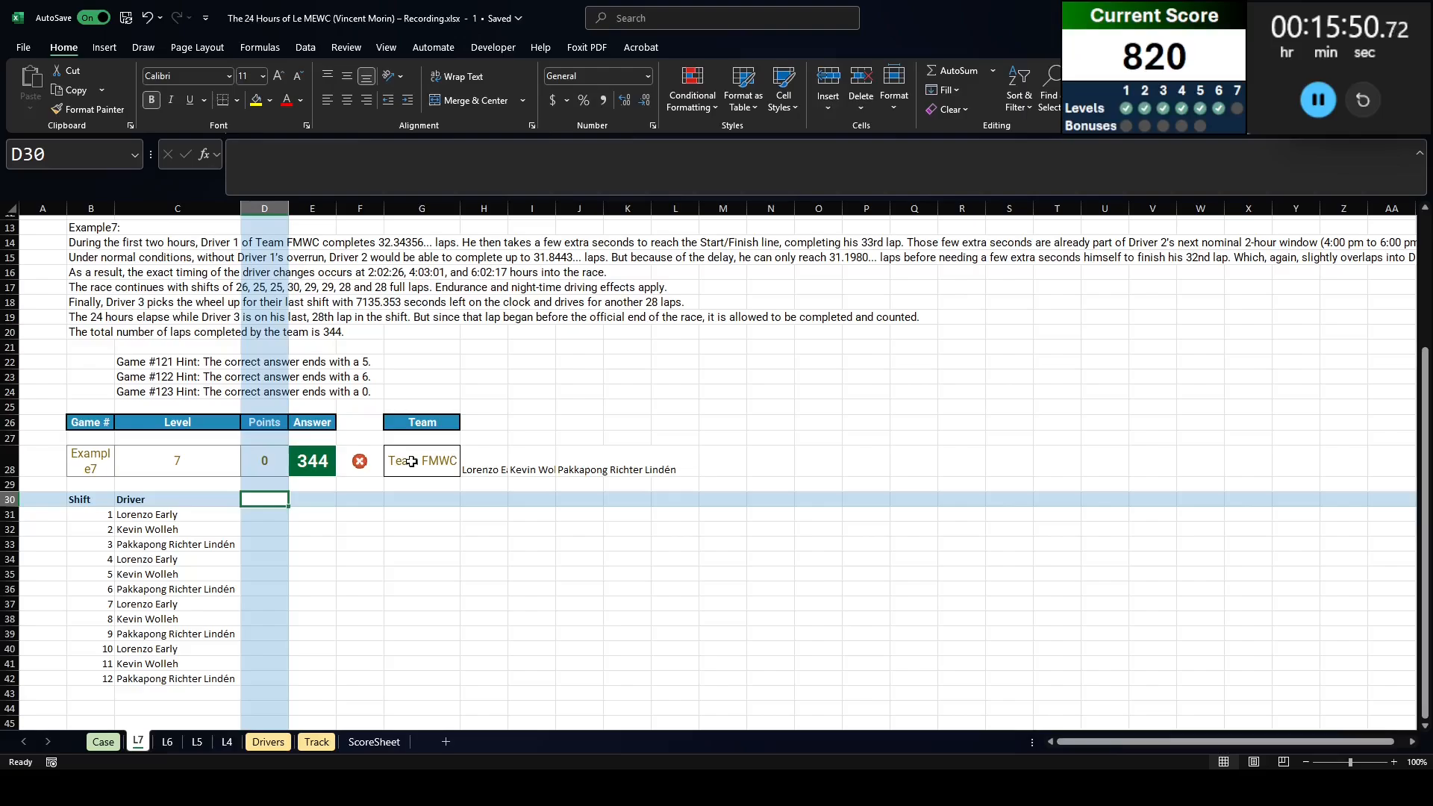
text(Start Time)
key(Return)
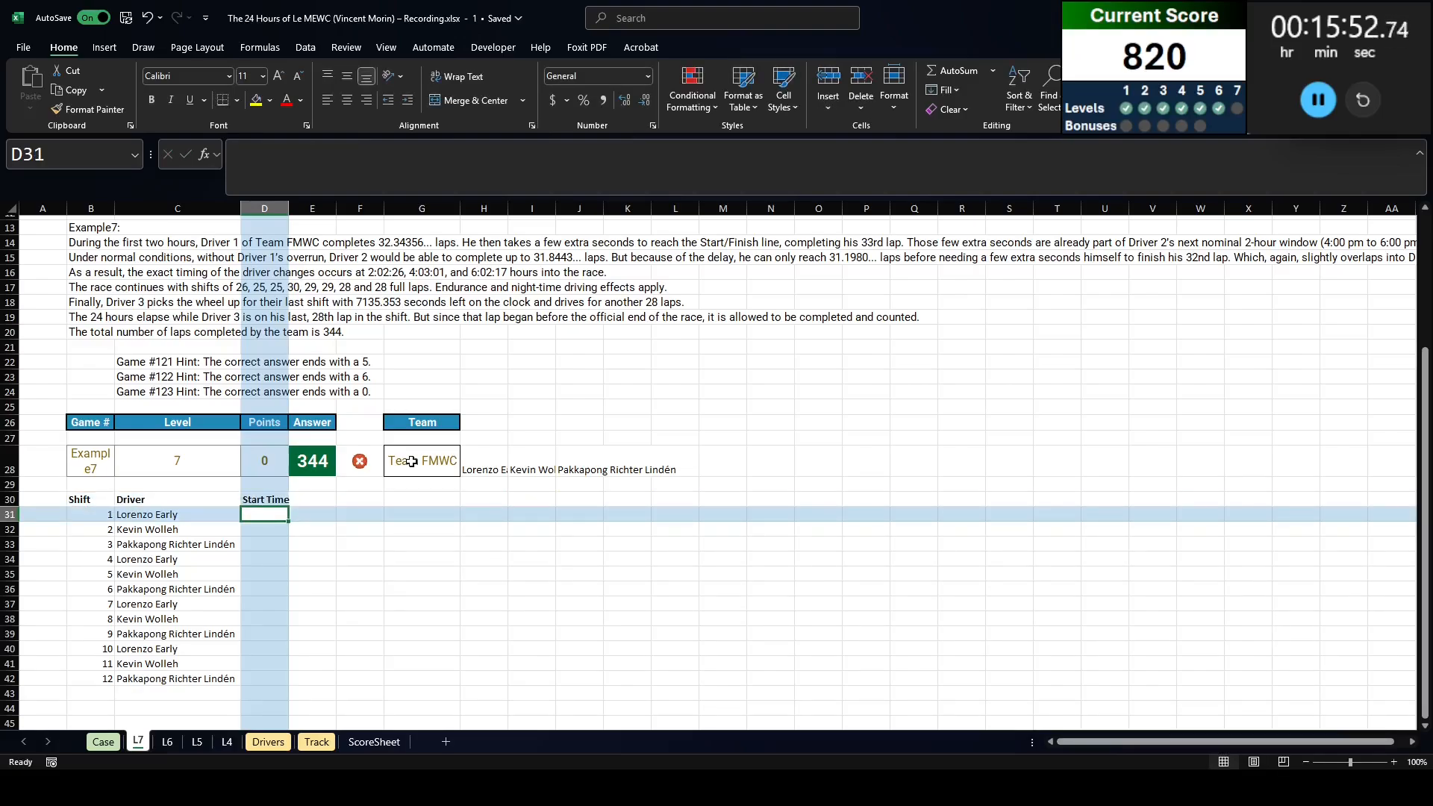
key(Up)
key(Down)
text(4:00 pm)
key(Left)
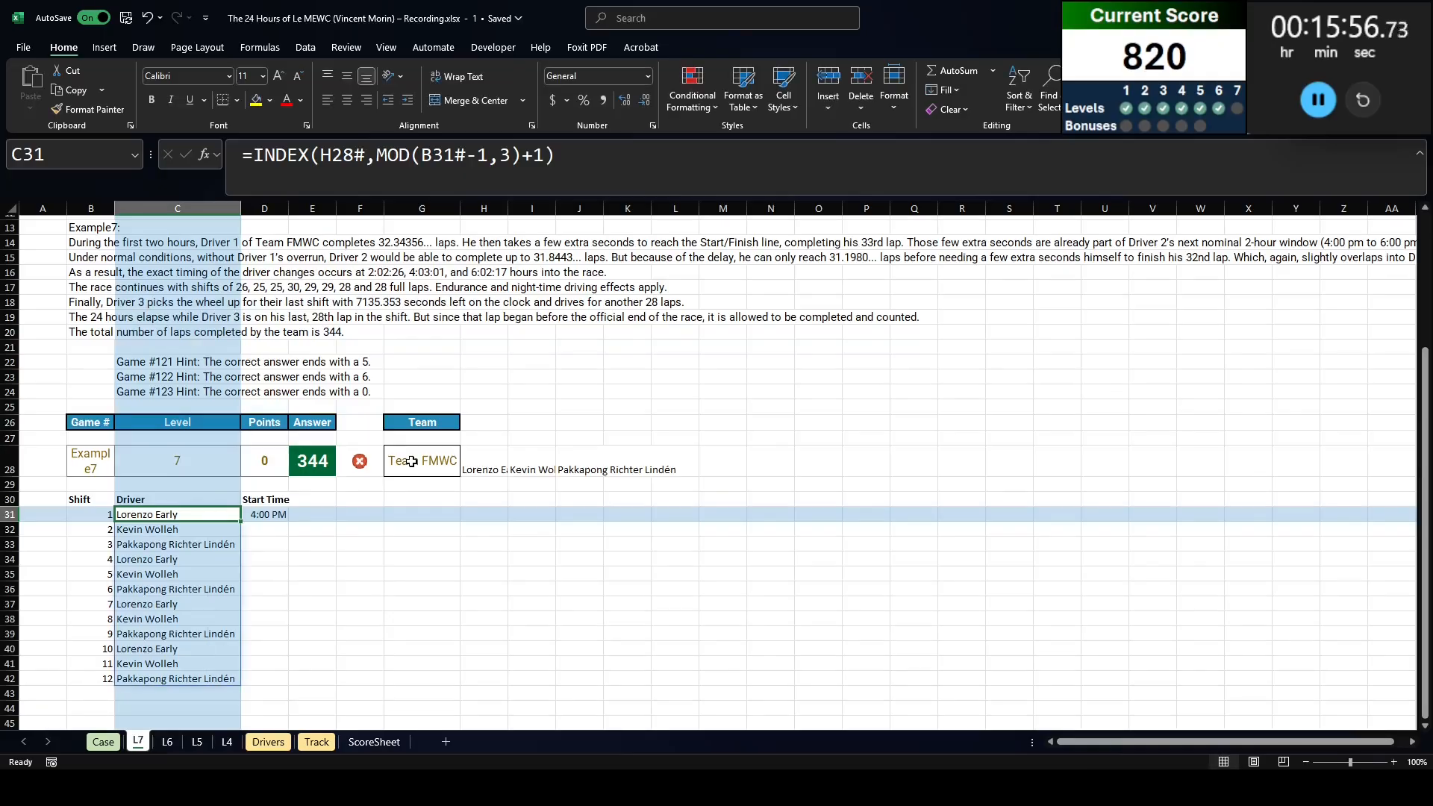
key(Right)
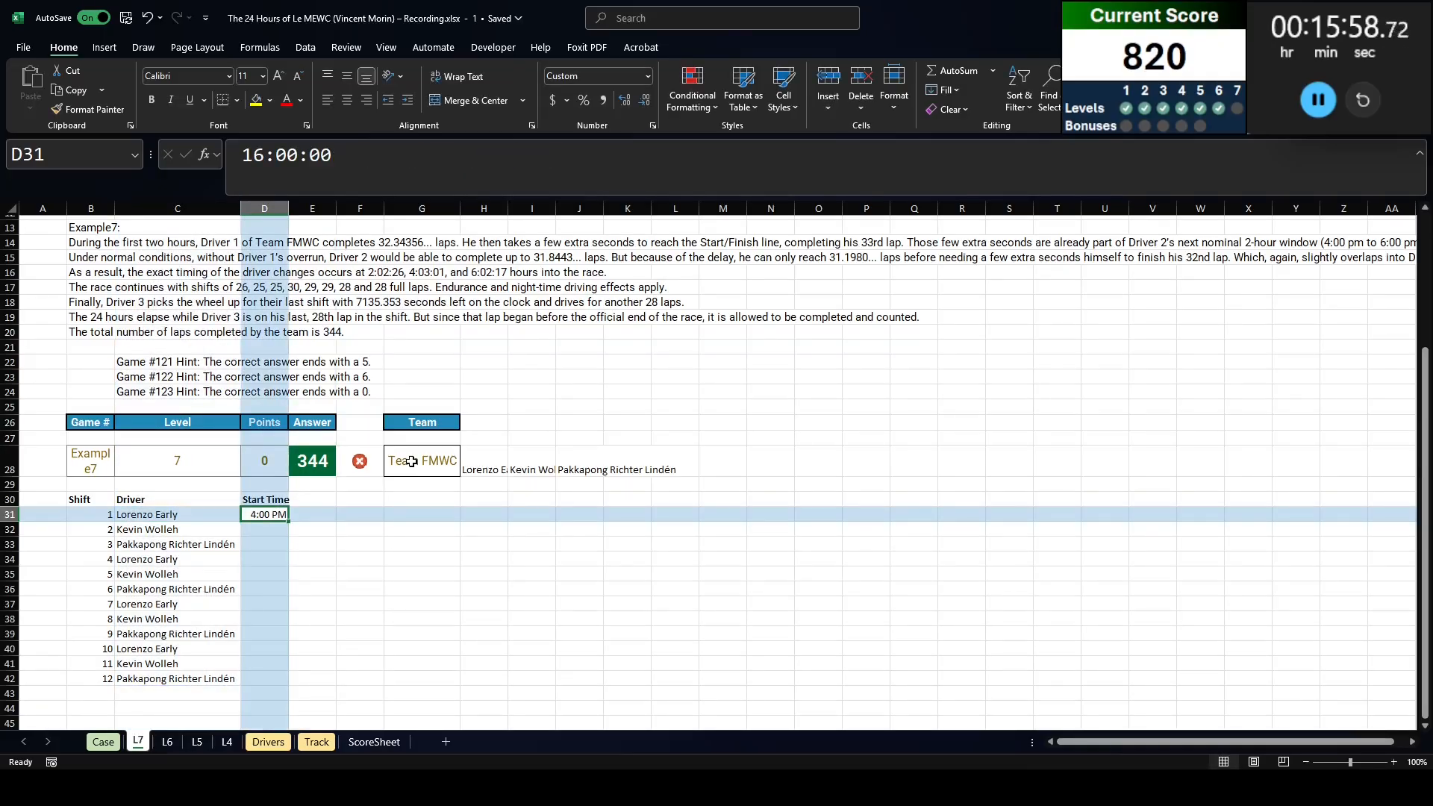
Step: AutoFit the width of column D to its Start Time header
key(Right)
key(Left)
key(Up)
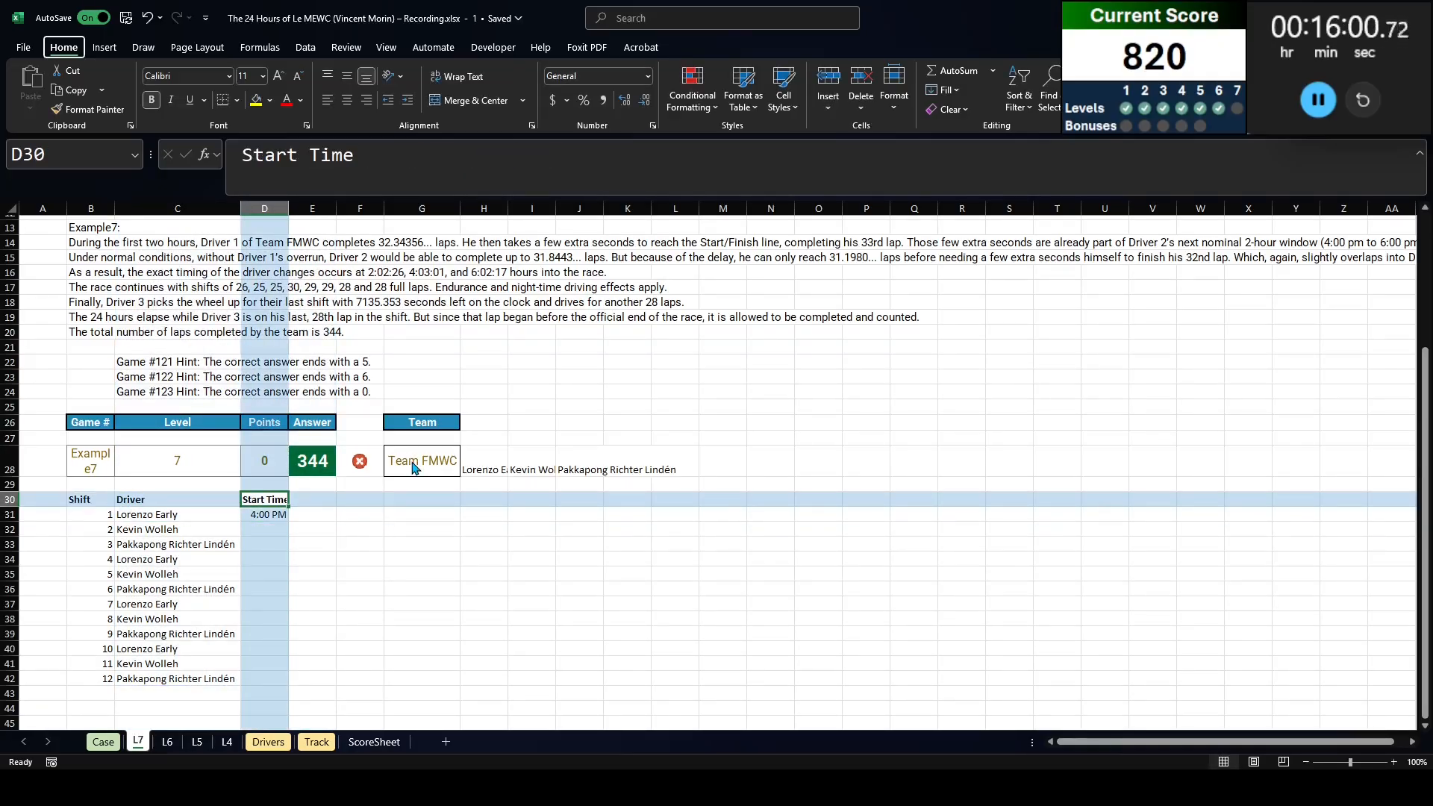
key(alt+h)
key(o)
key(i)
Step: Copy the attribute headers, Steering through Night-time Driving, from row 32 of sheet L6 to E30 on sheet L7
key(Right)
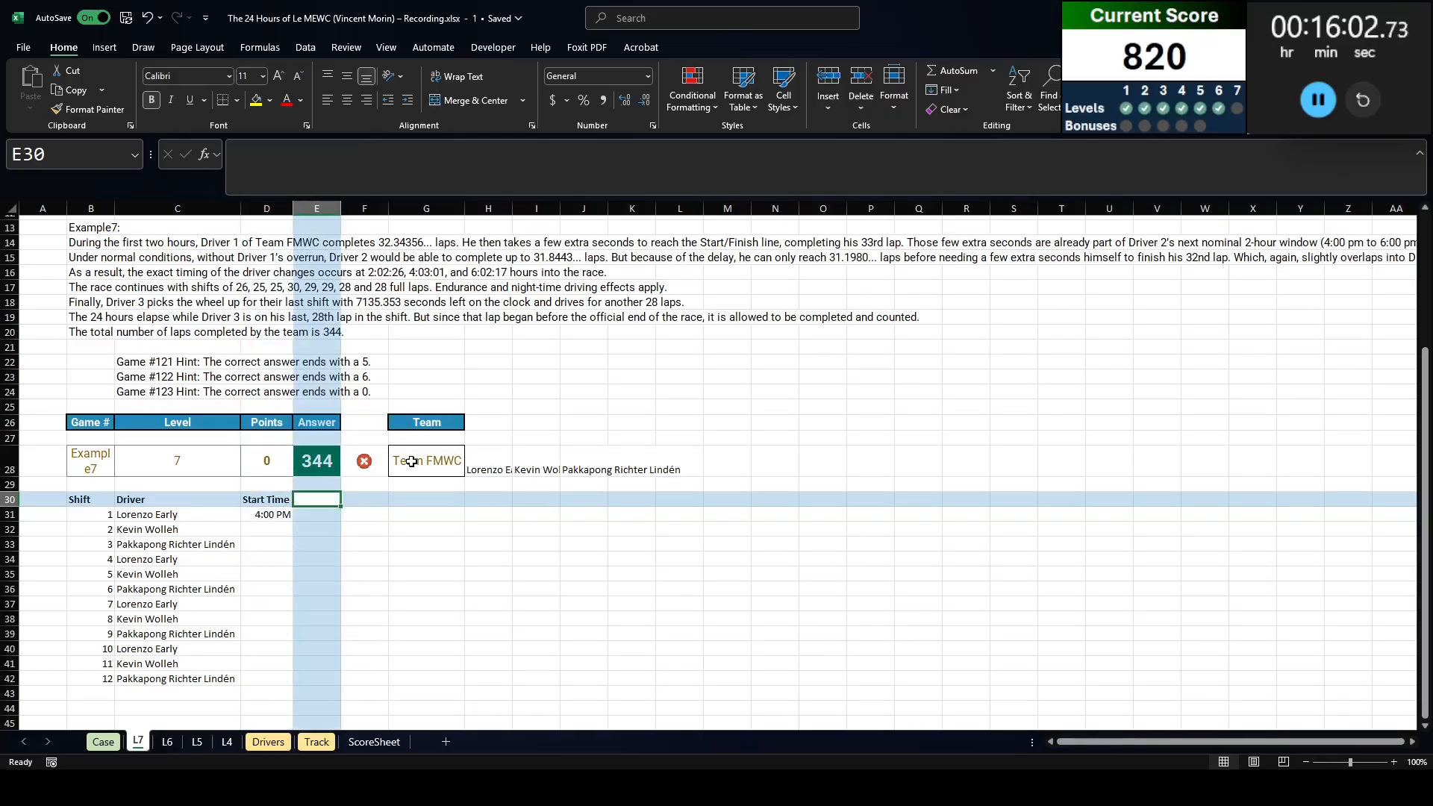
key(ctrl+Page_Down)
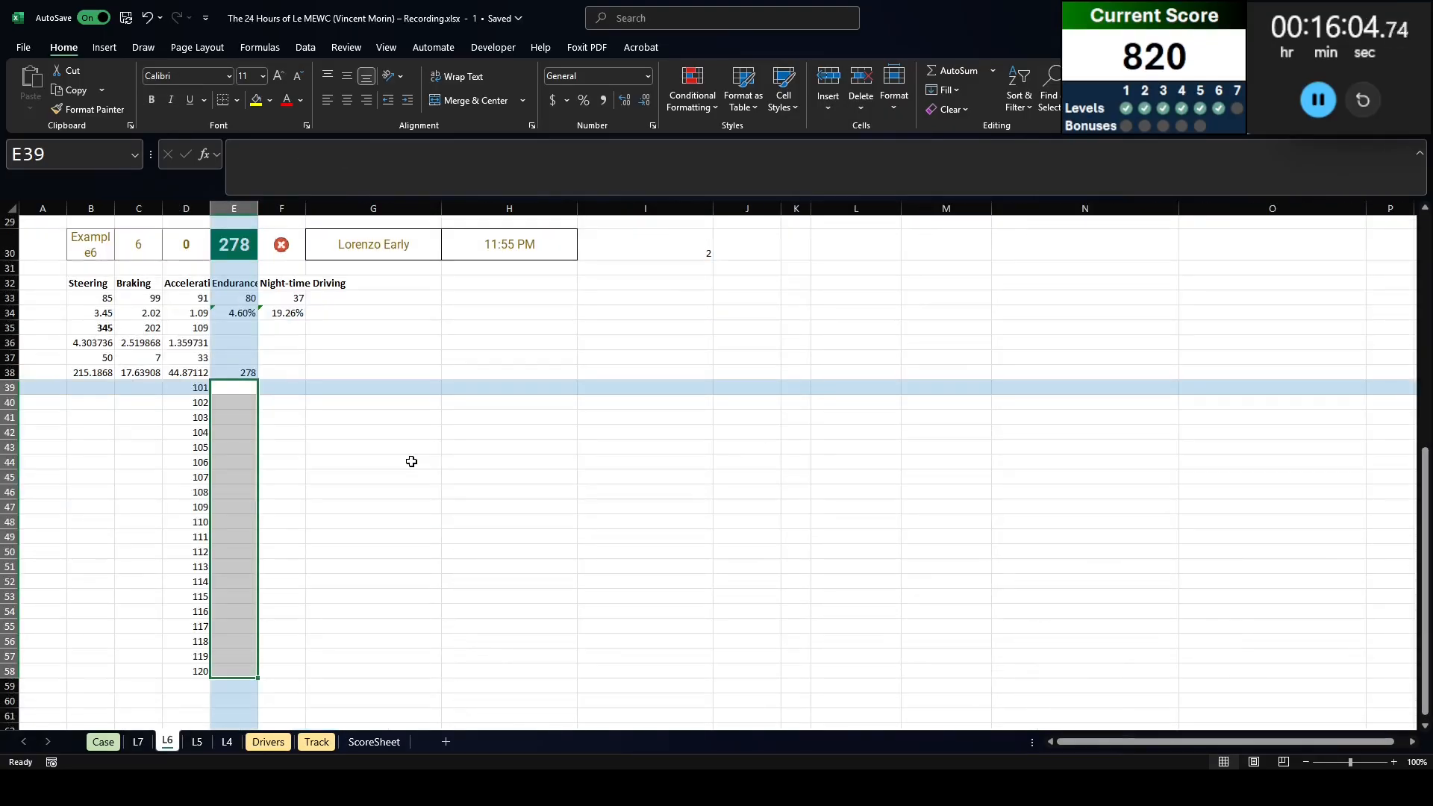
drag(68, 283, 302, 285)
key(ctrl+c)
click(131, 744)
key(ctrl+v)
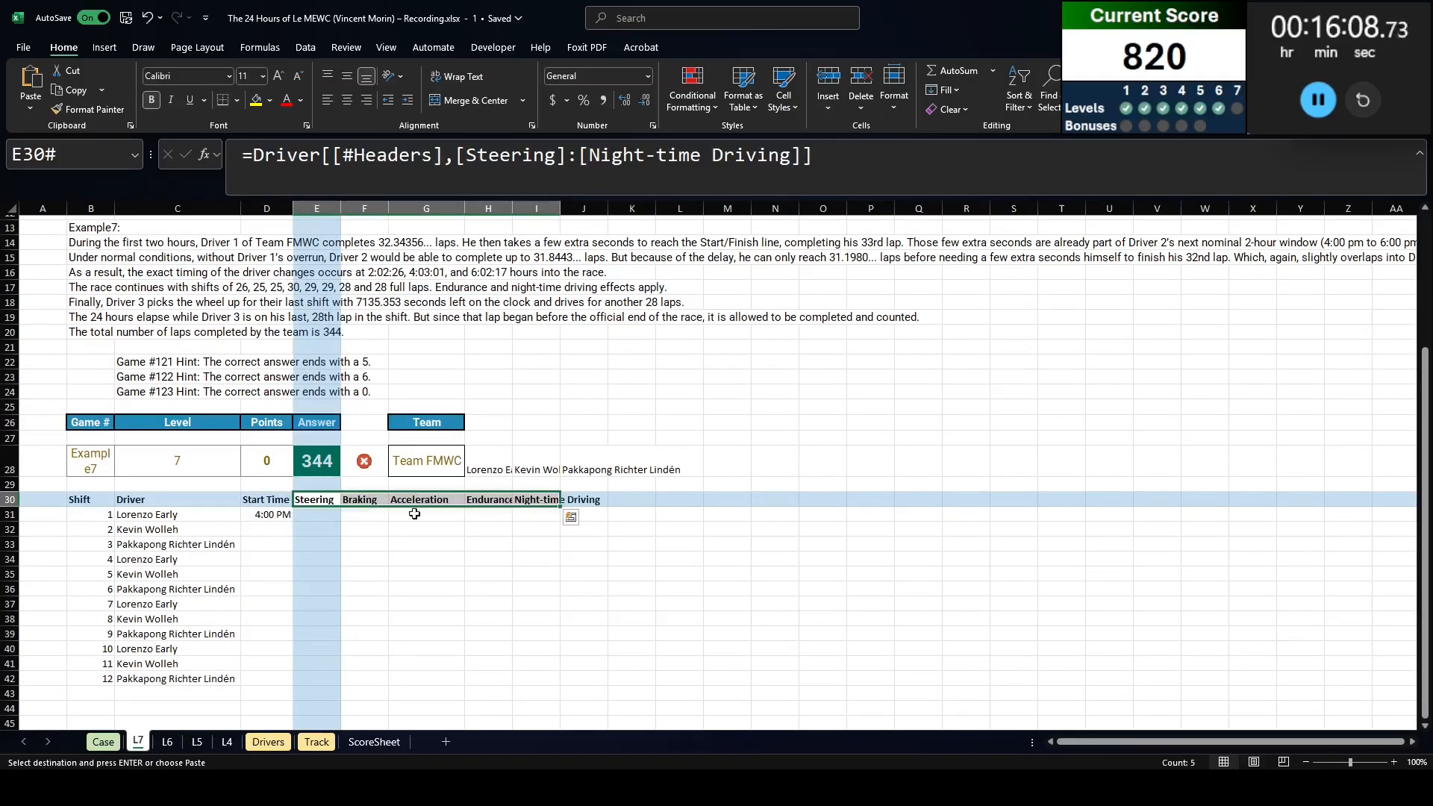
Step: In E31, use XLOOKUP to find C31 in Driver[Name] and return the Steering through Night-time Driving columns of the Drivers sheet
key(Down)
text(=xl)
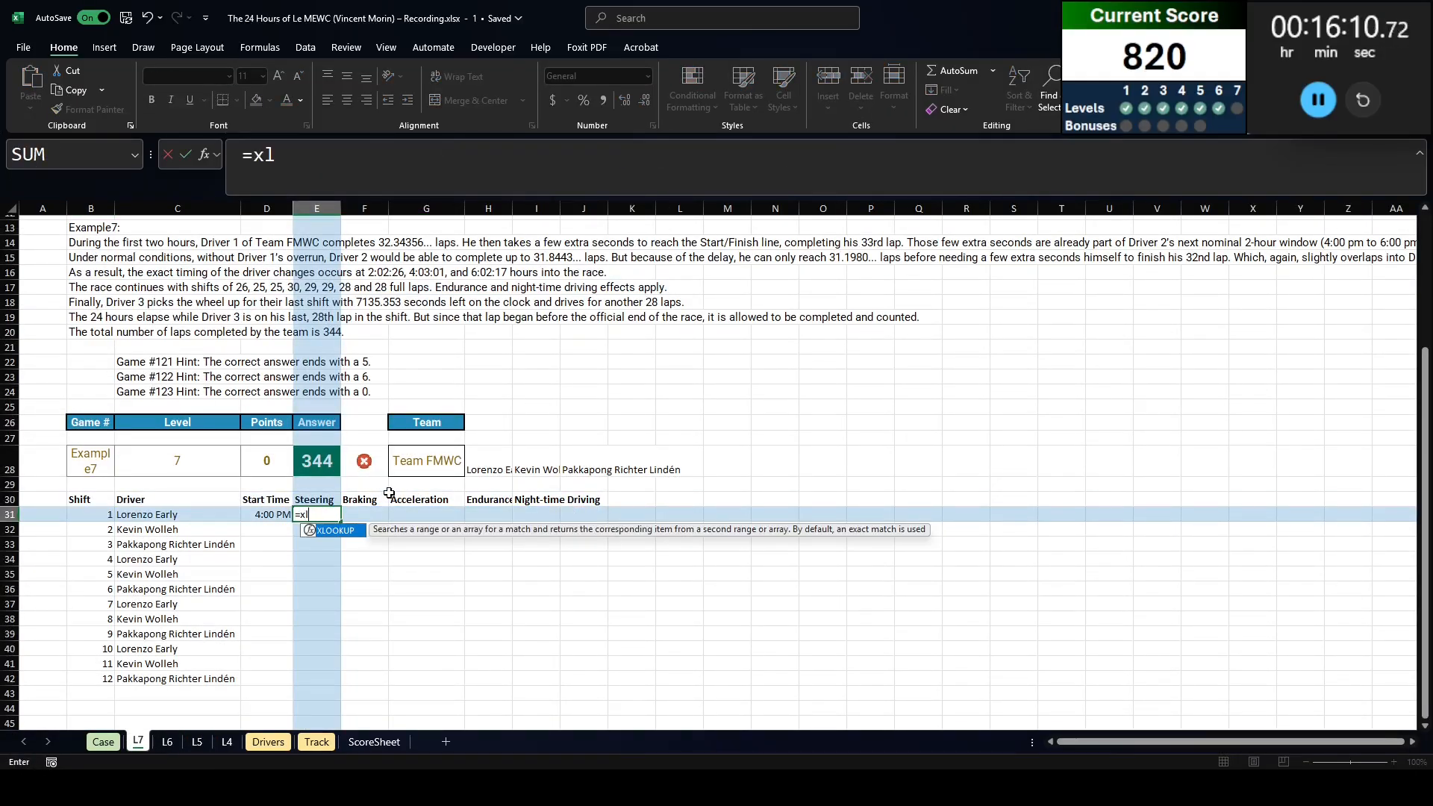
key(Tab)
key(Left)
key(Left)
text(,)
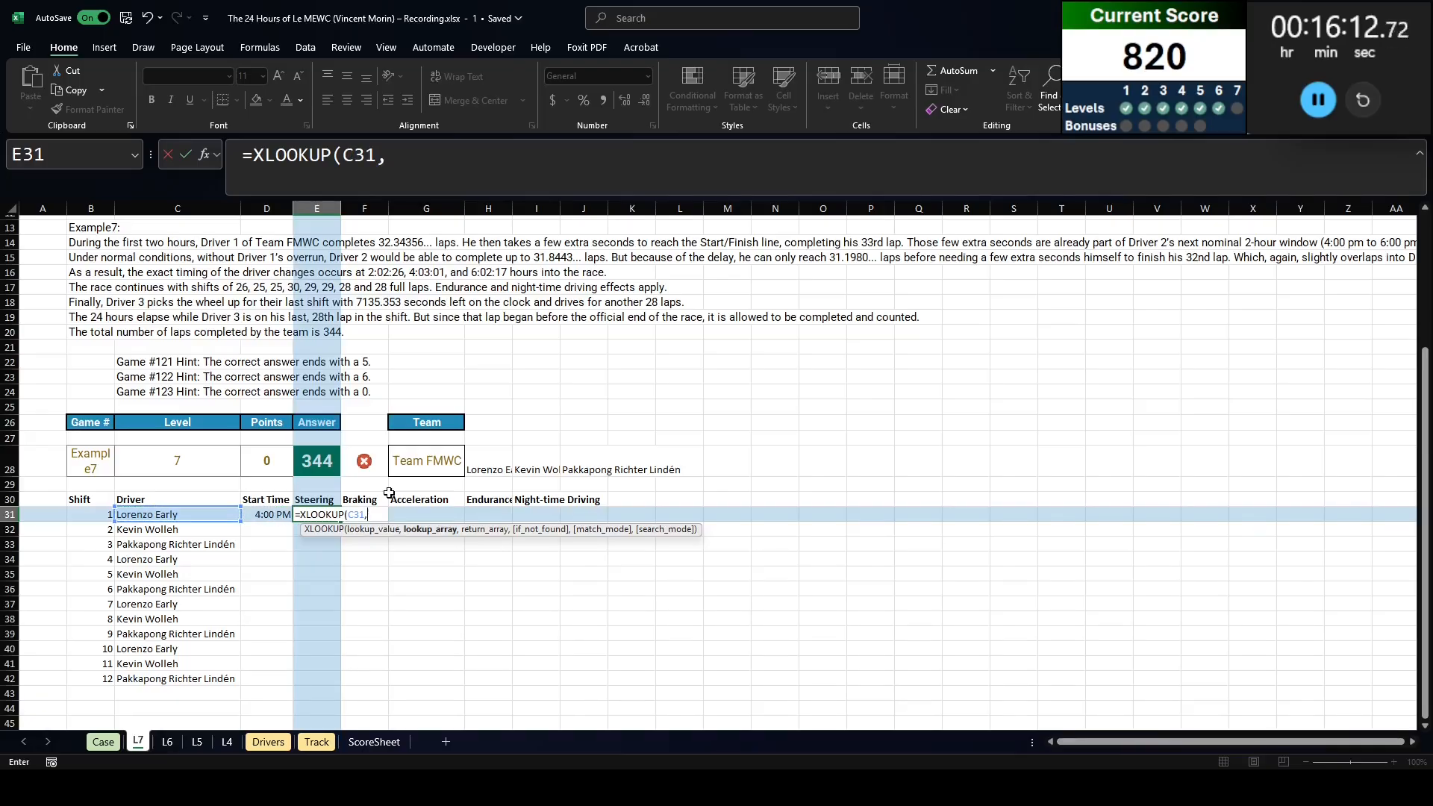
key(ctrl+Page_Down)
key(ctrl+Page_Down)
key(ctrl+Page_Down)
key(ctrl+Page_Down)
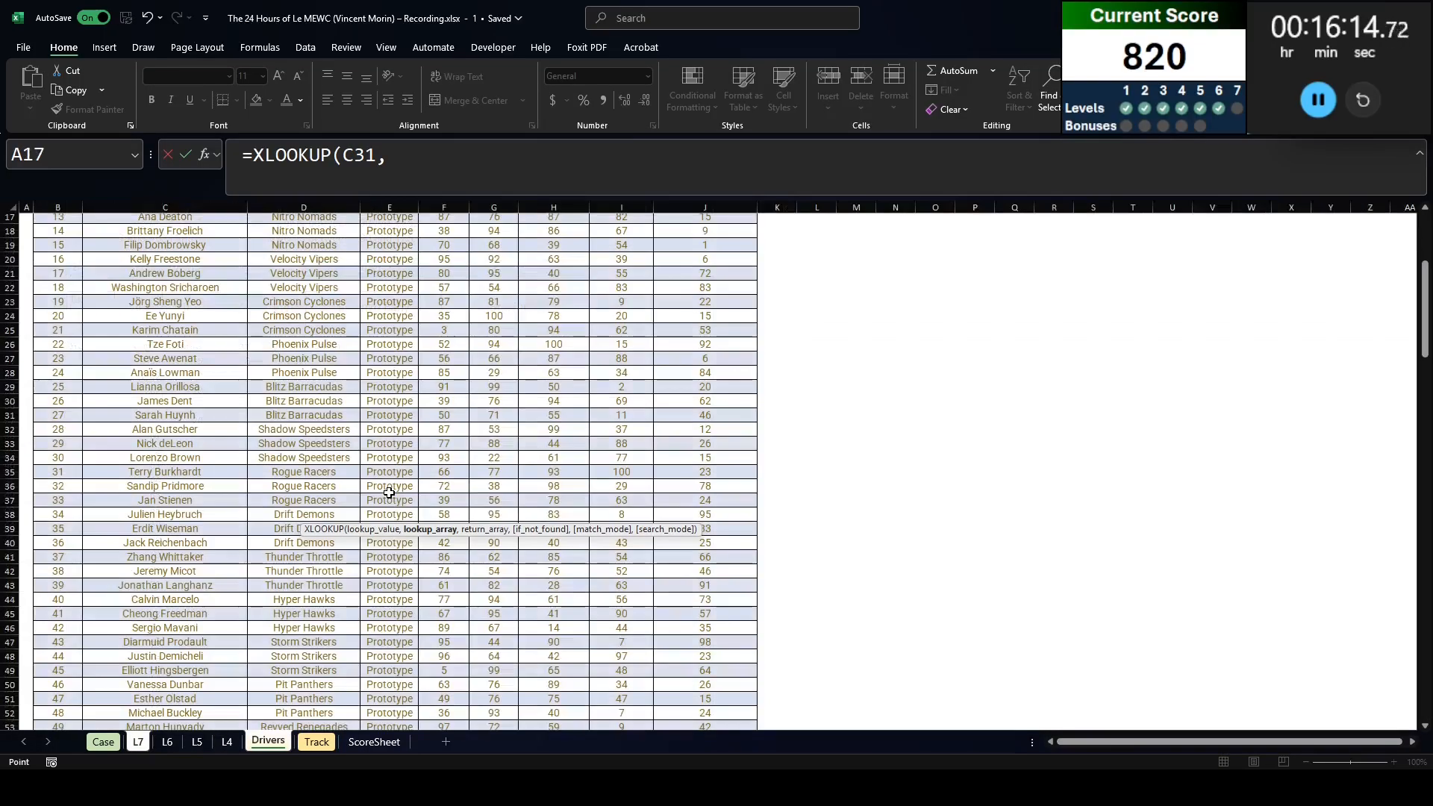
click(112, 419)
key(ctrl+space)
text(,)
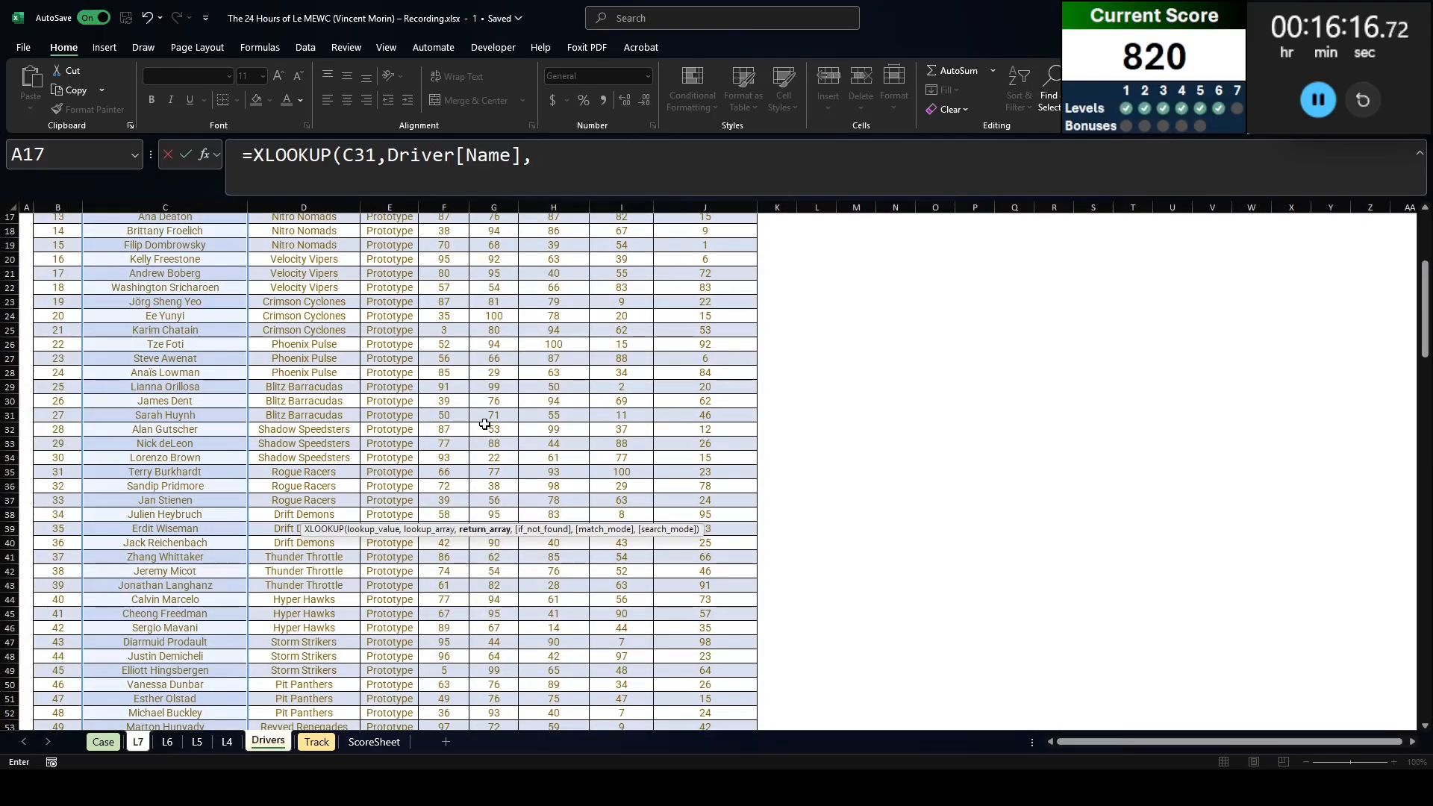
drag(460, 419, 687, 418)
key(Return)
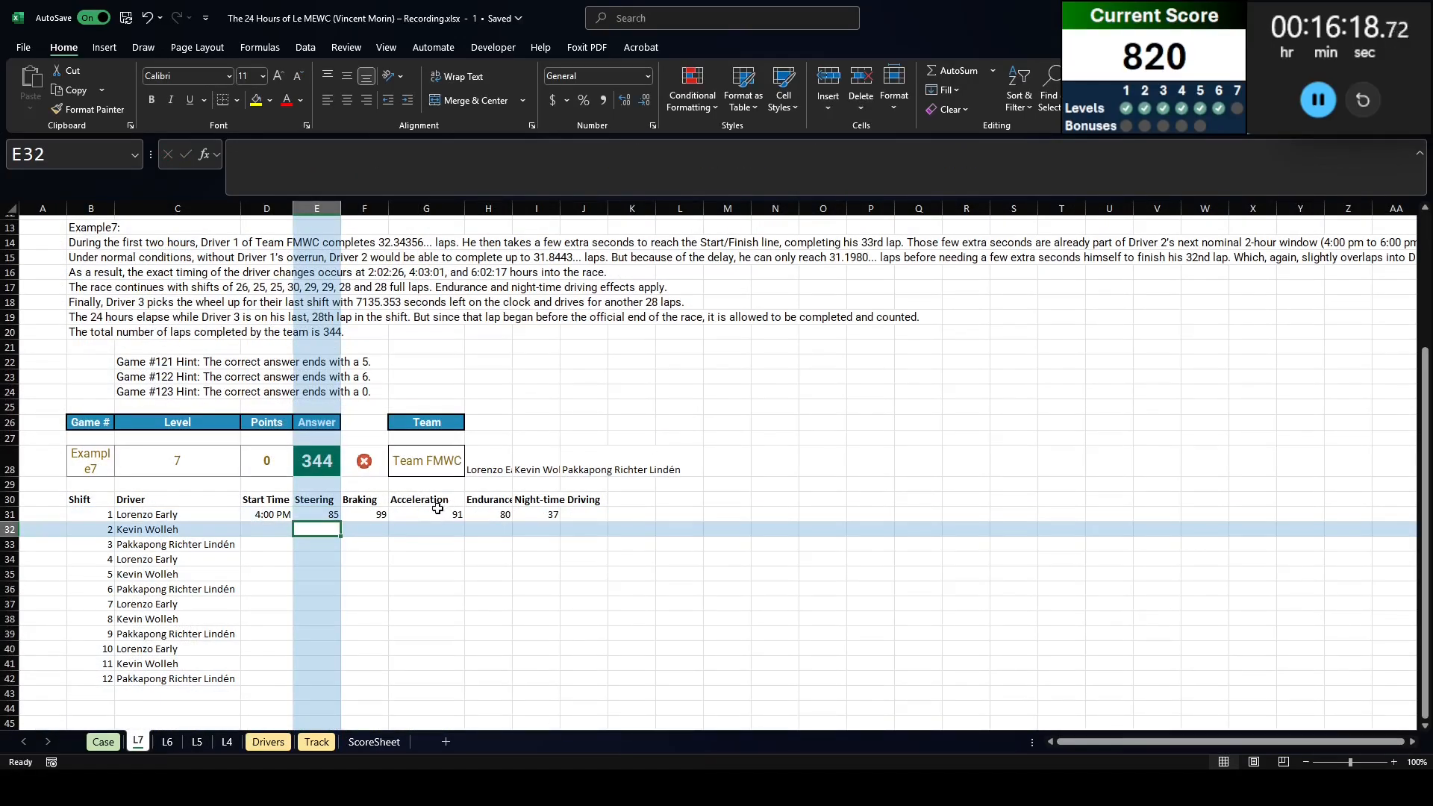
Step: Examine the row 34 formulas on sheet L6 for endurance, night-time driving, steering, braking and acceleration, then return to sheet L7
click(538, 503)
click(582, 498)
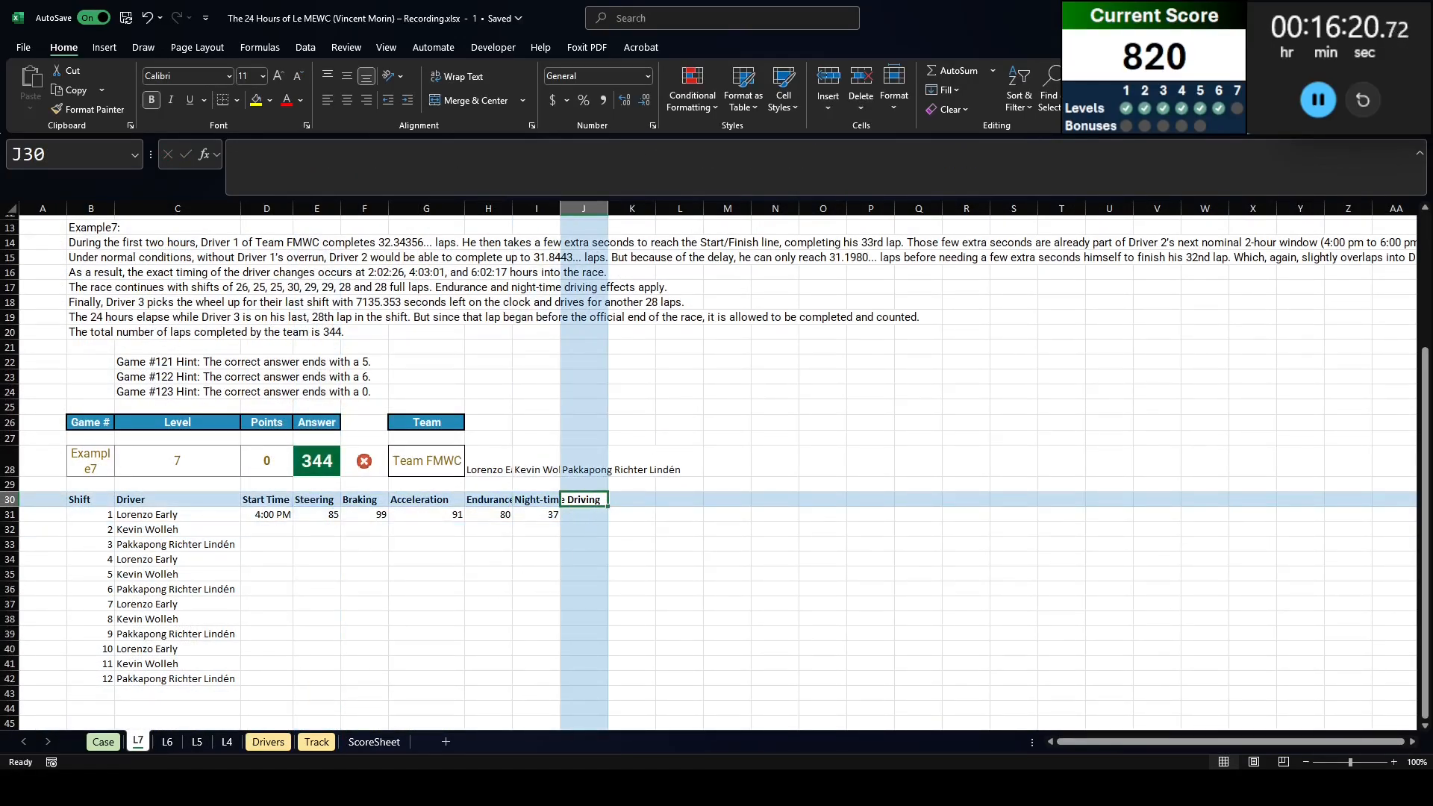
click(103, 746)
click(136, 746)
click(165, 743)
scroll(127, 701, up, 4)
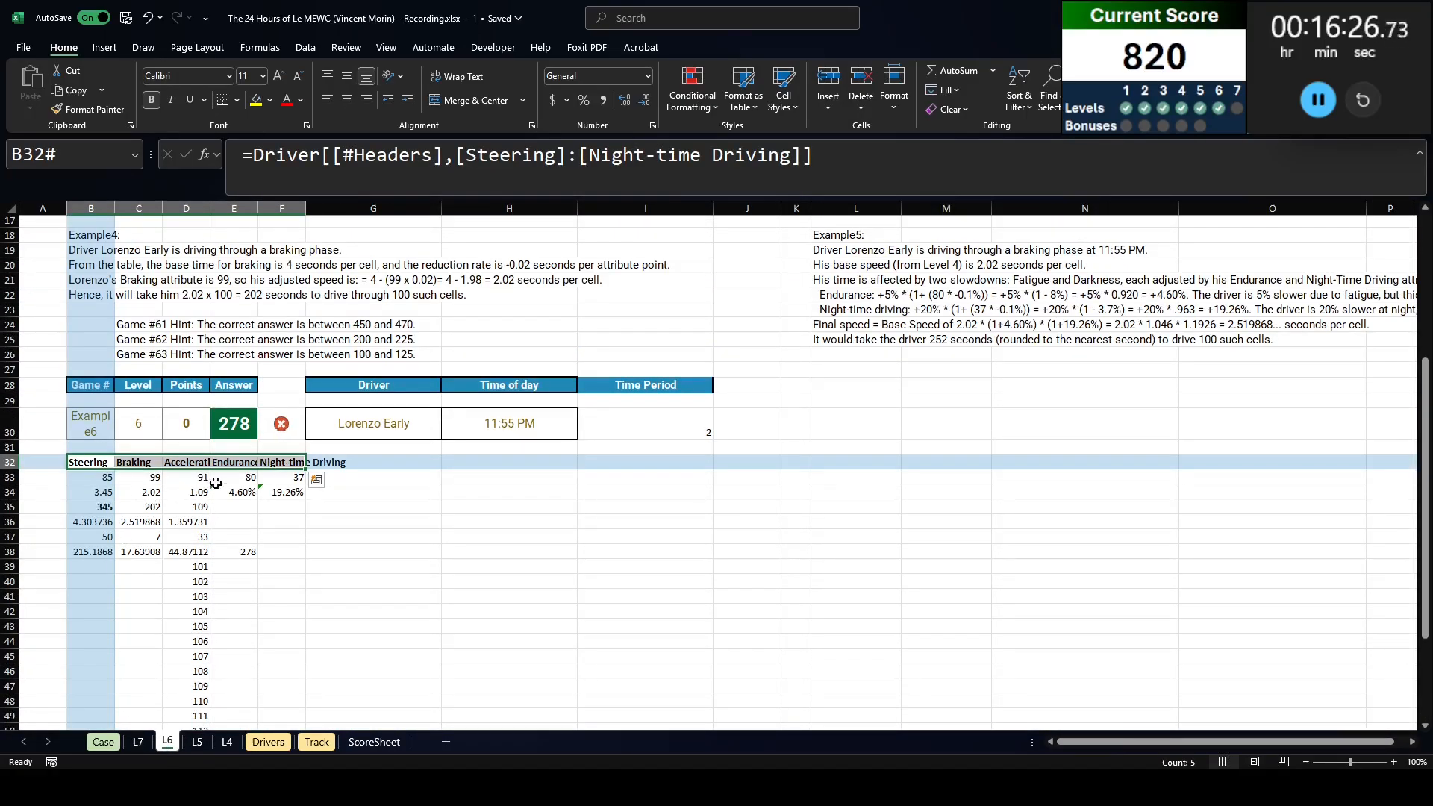
click(237, 493)
click(284, 493)
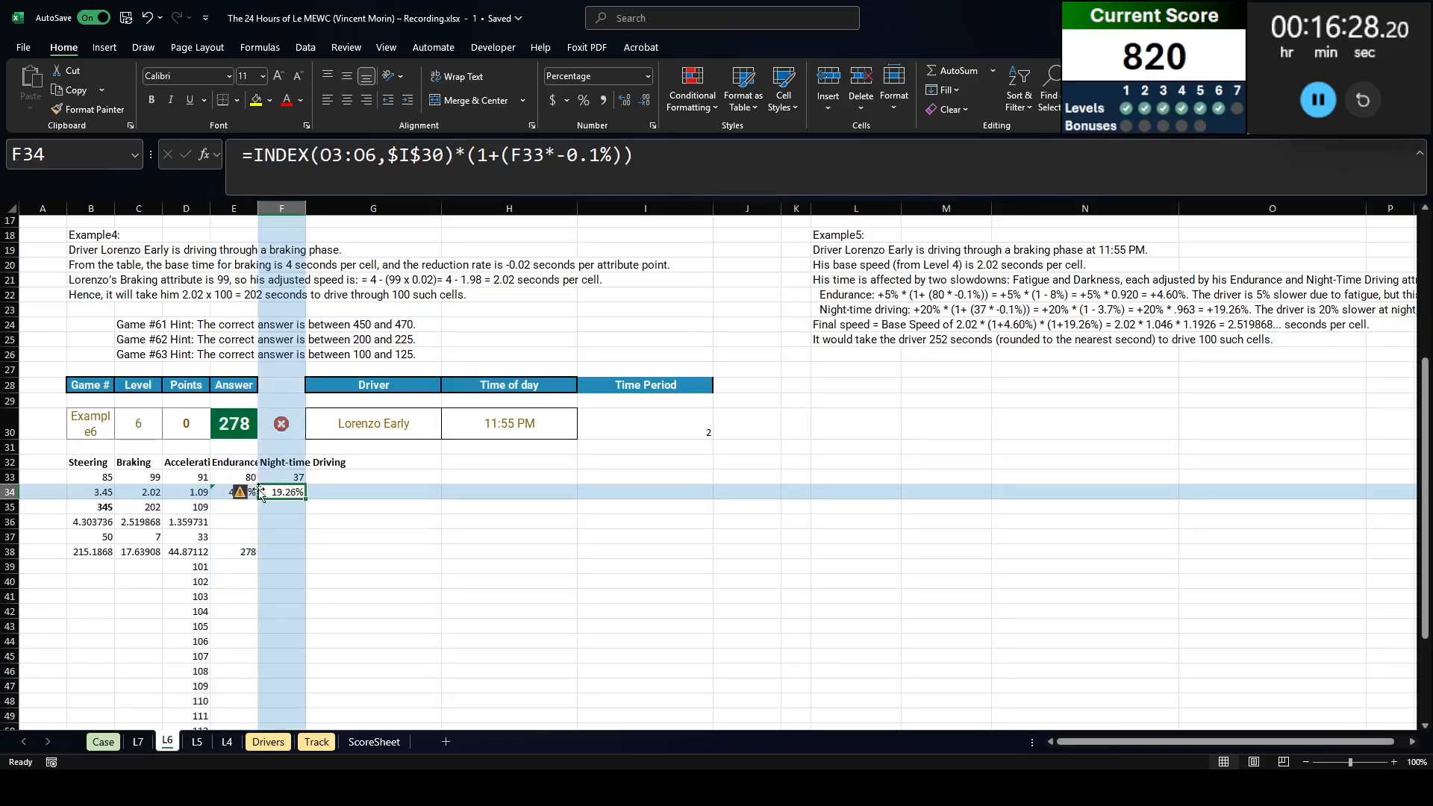
click(80, 494)
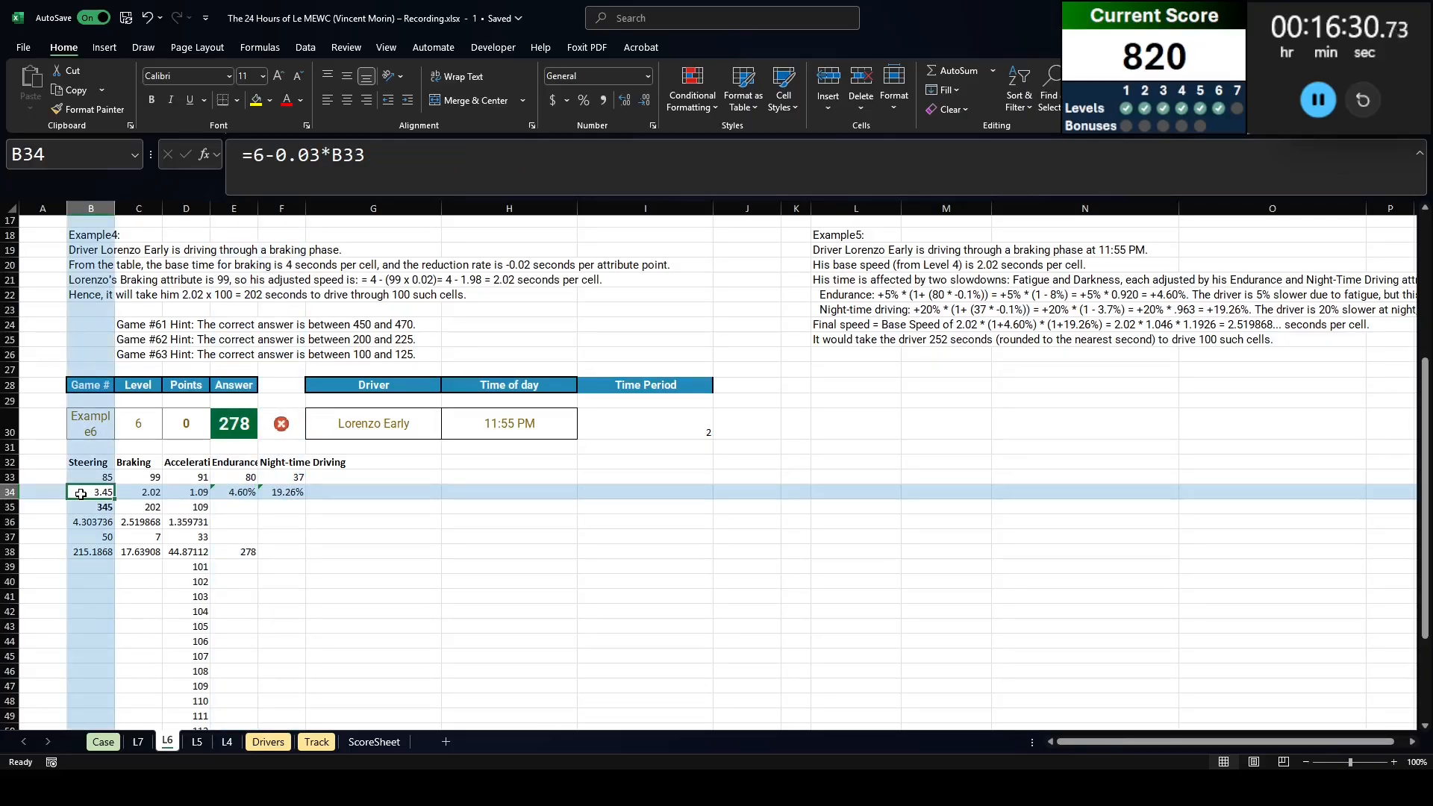
click(127, 491)
click(197, 491)
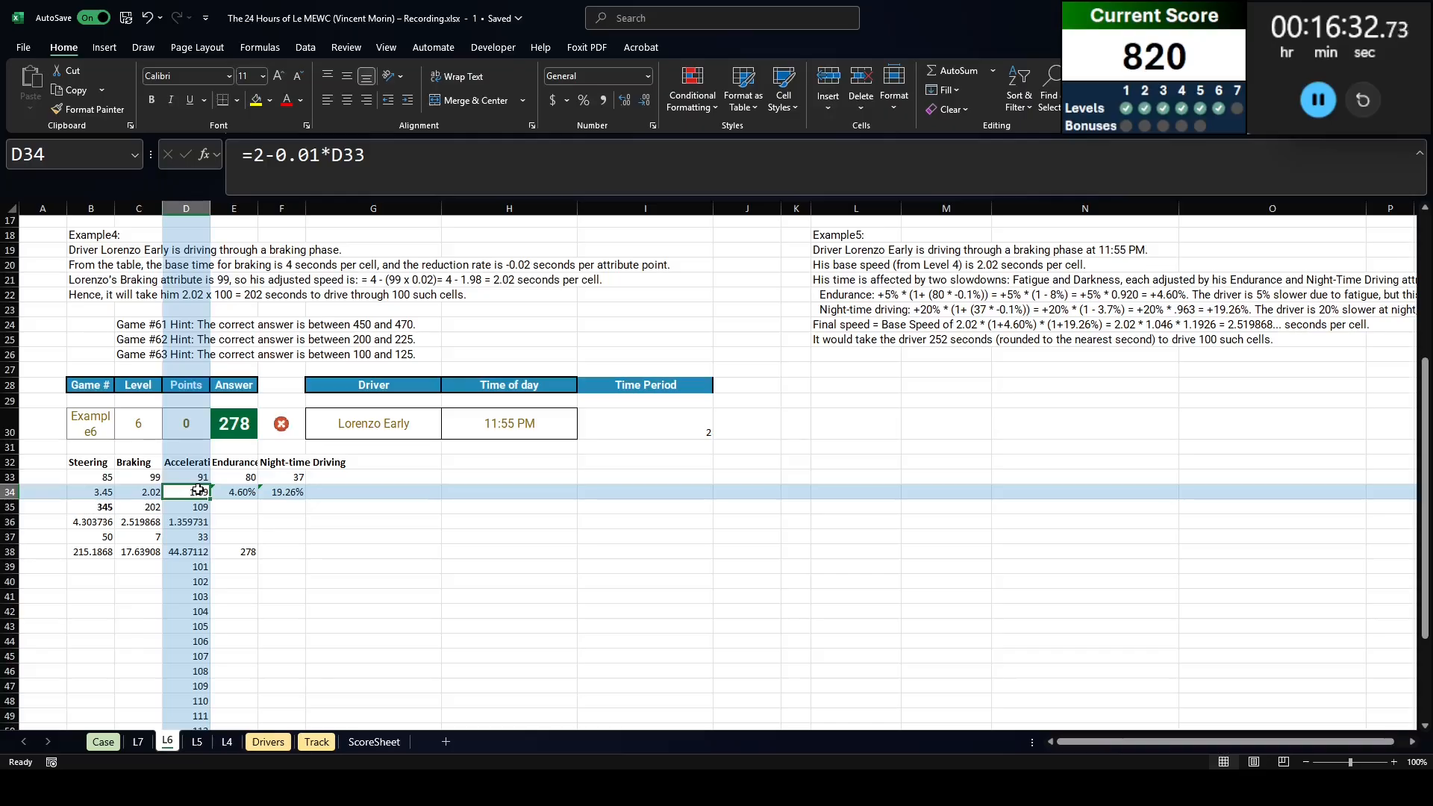
click(138, 744)
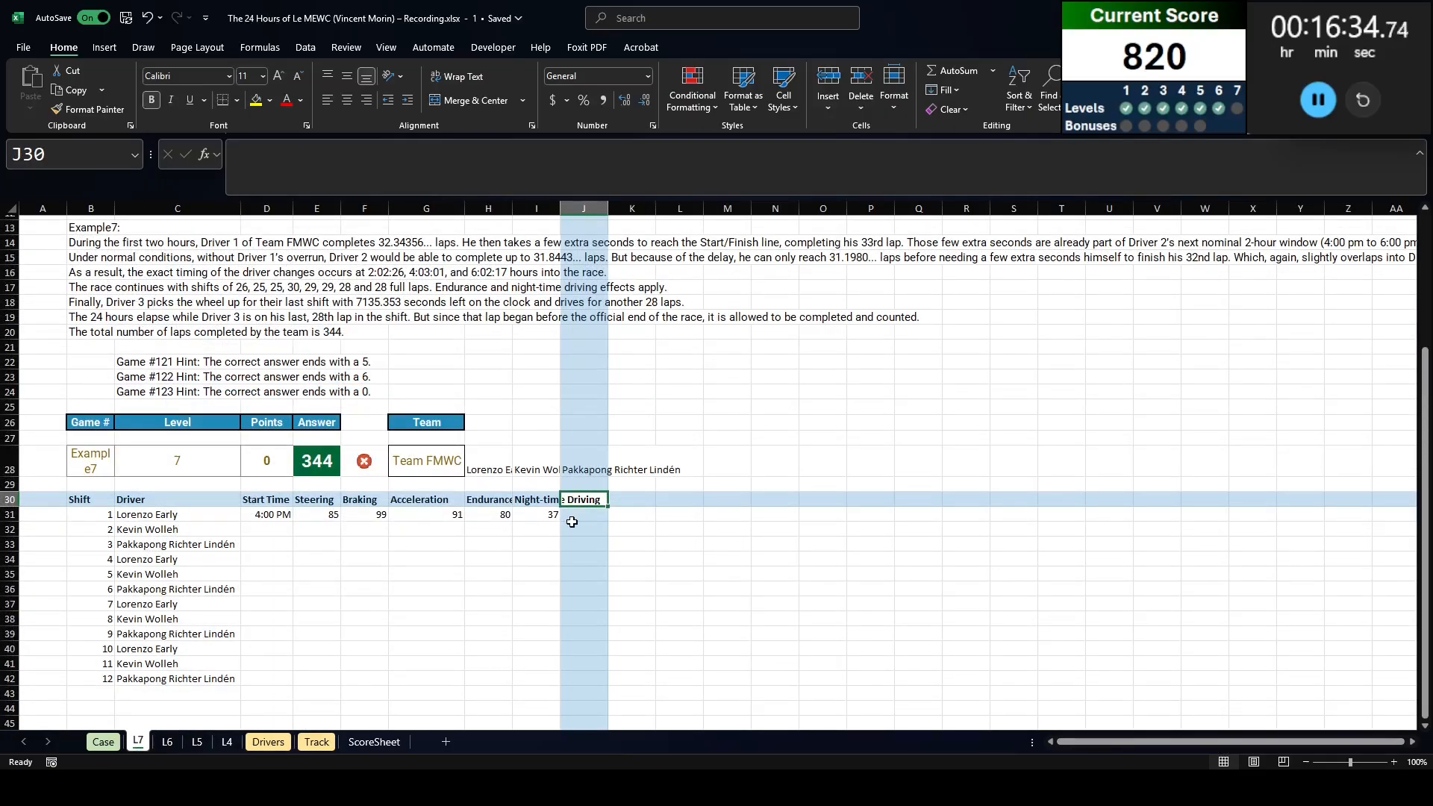
Step: Create the three per-cell headers from J30 with the formula =E30:G30&" Cell"
text(=)
key(Left)
key(Left)
key(Left)
key(shift+Left)
key(shift+Left)
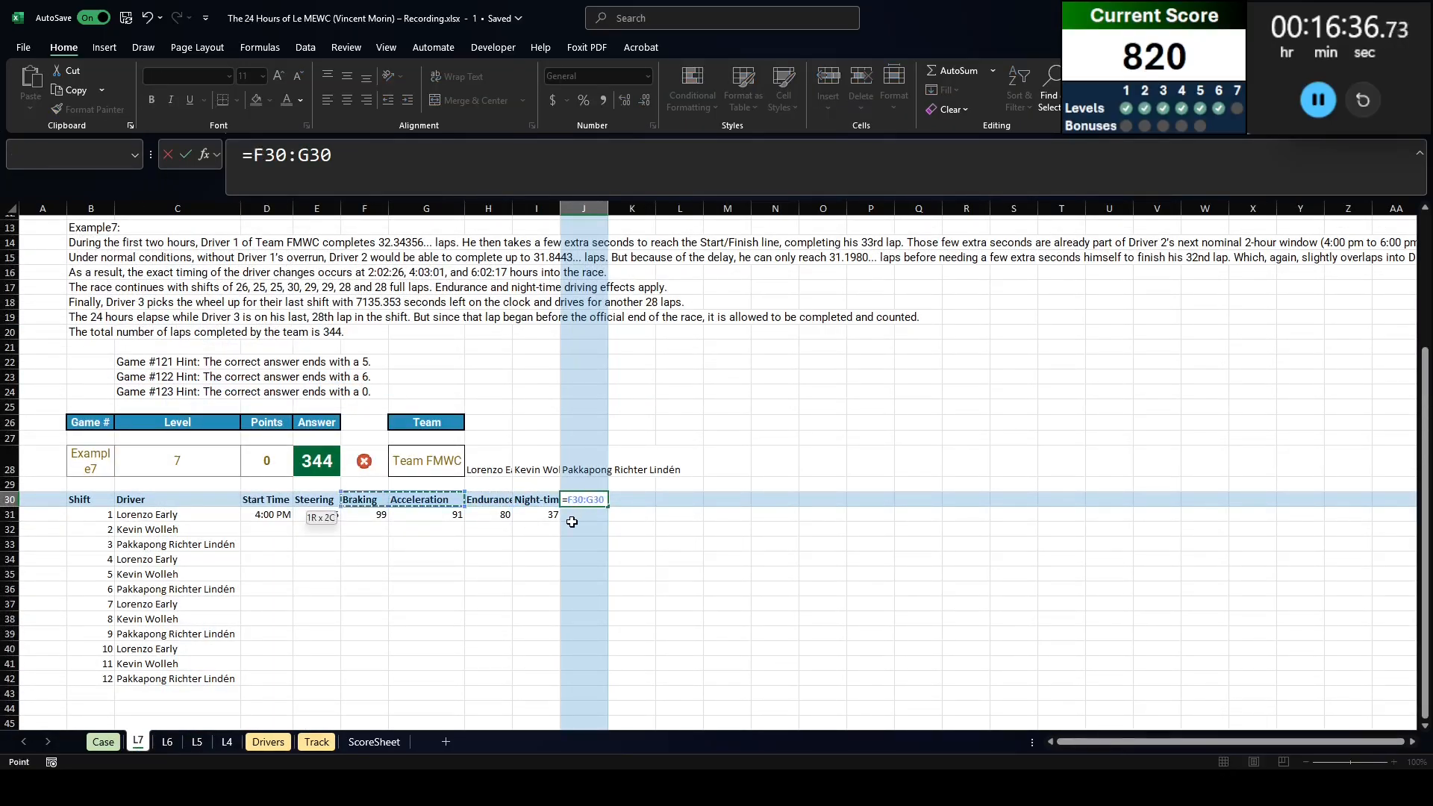
text(&" c)
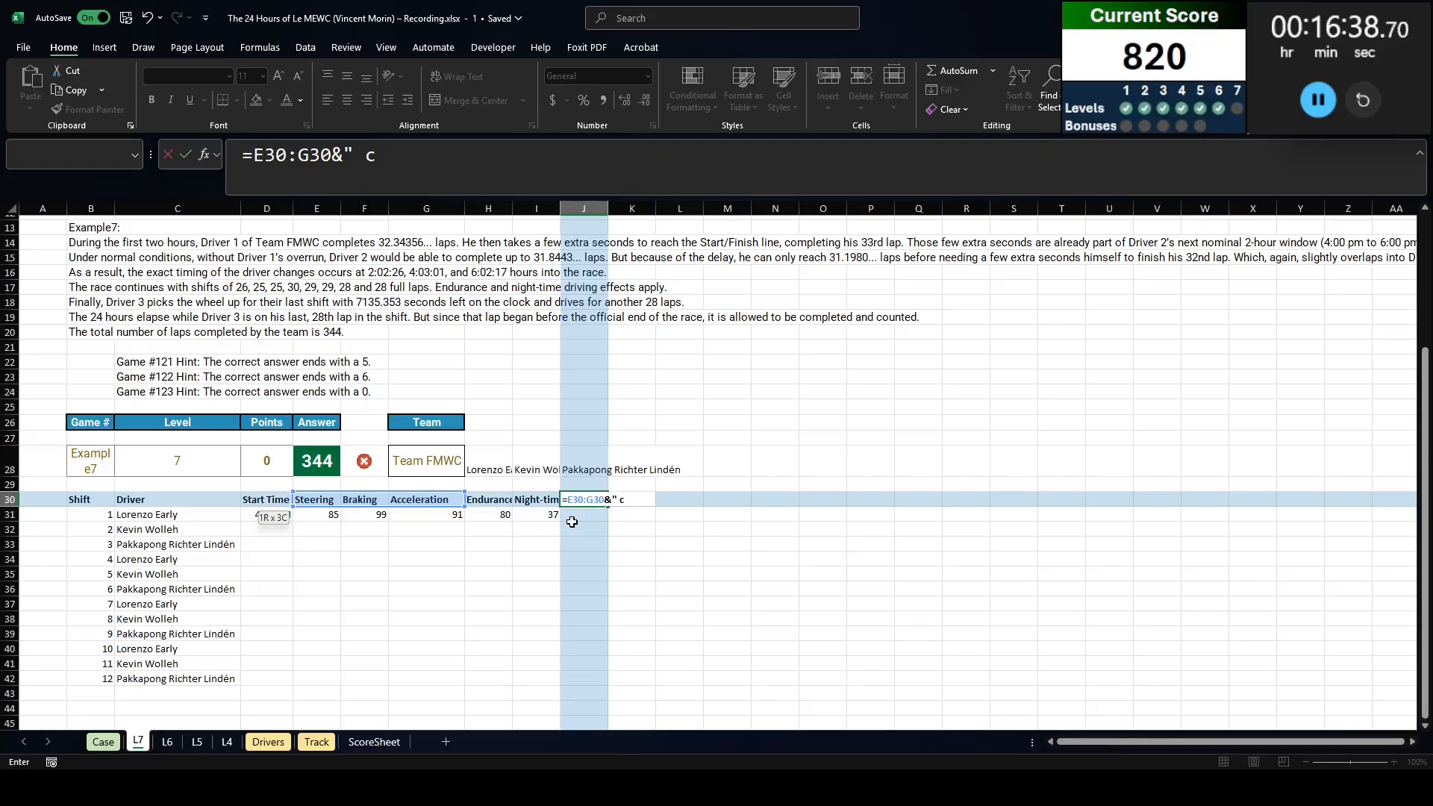
text(ell")
key(Return)
key(Up)
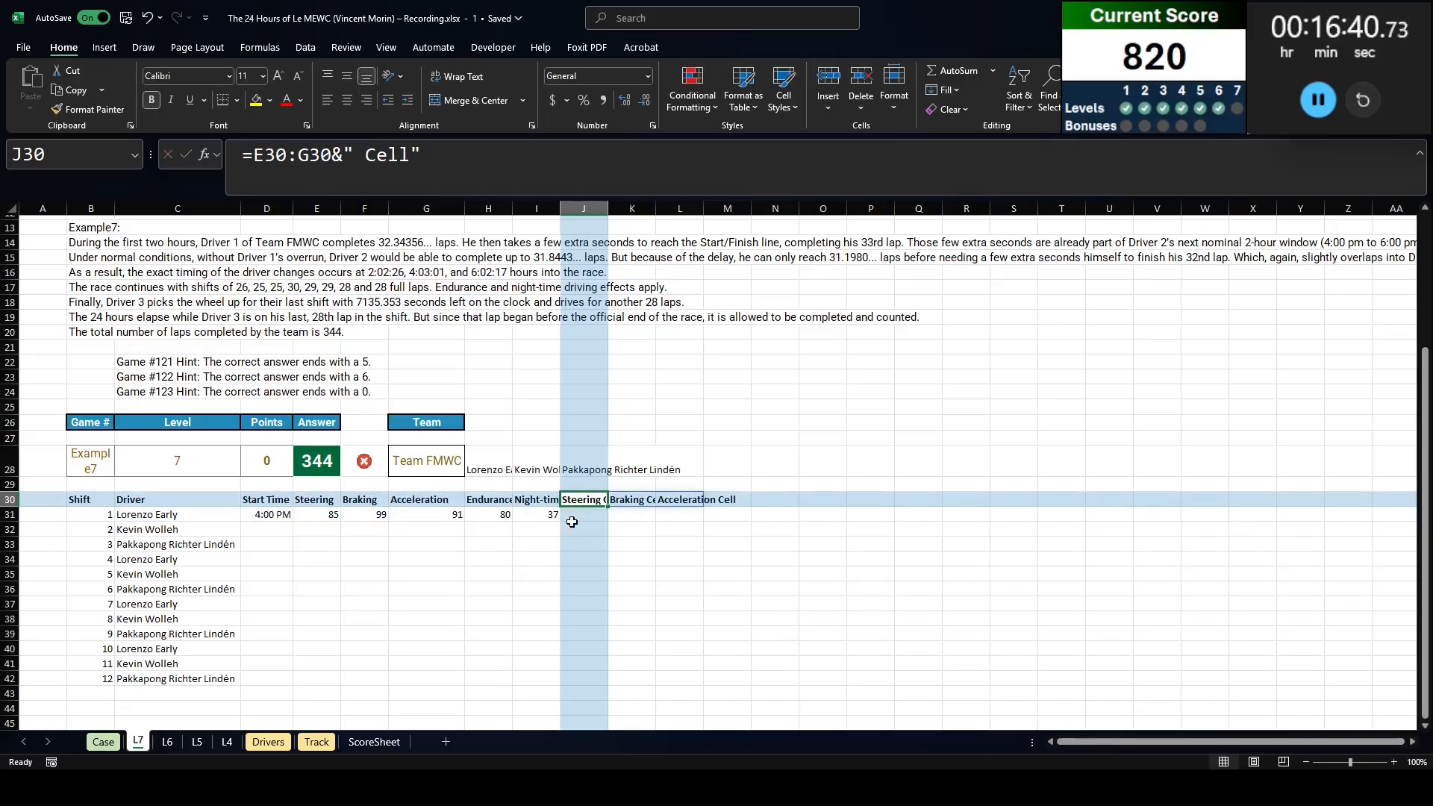
Step: AutoFit the widths of columns J to L to the new Cell headers
key(shift+Right)
key(shift+Right)
key(alt+h)
key(o)
key(i)
Step: Copy the steering, braking and acceleration speed formulas from B34:D34 on sheet L6 to J31 on sheet L7
click(573, 524)
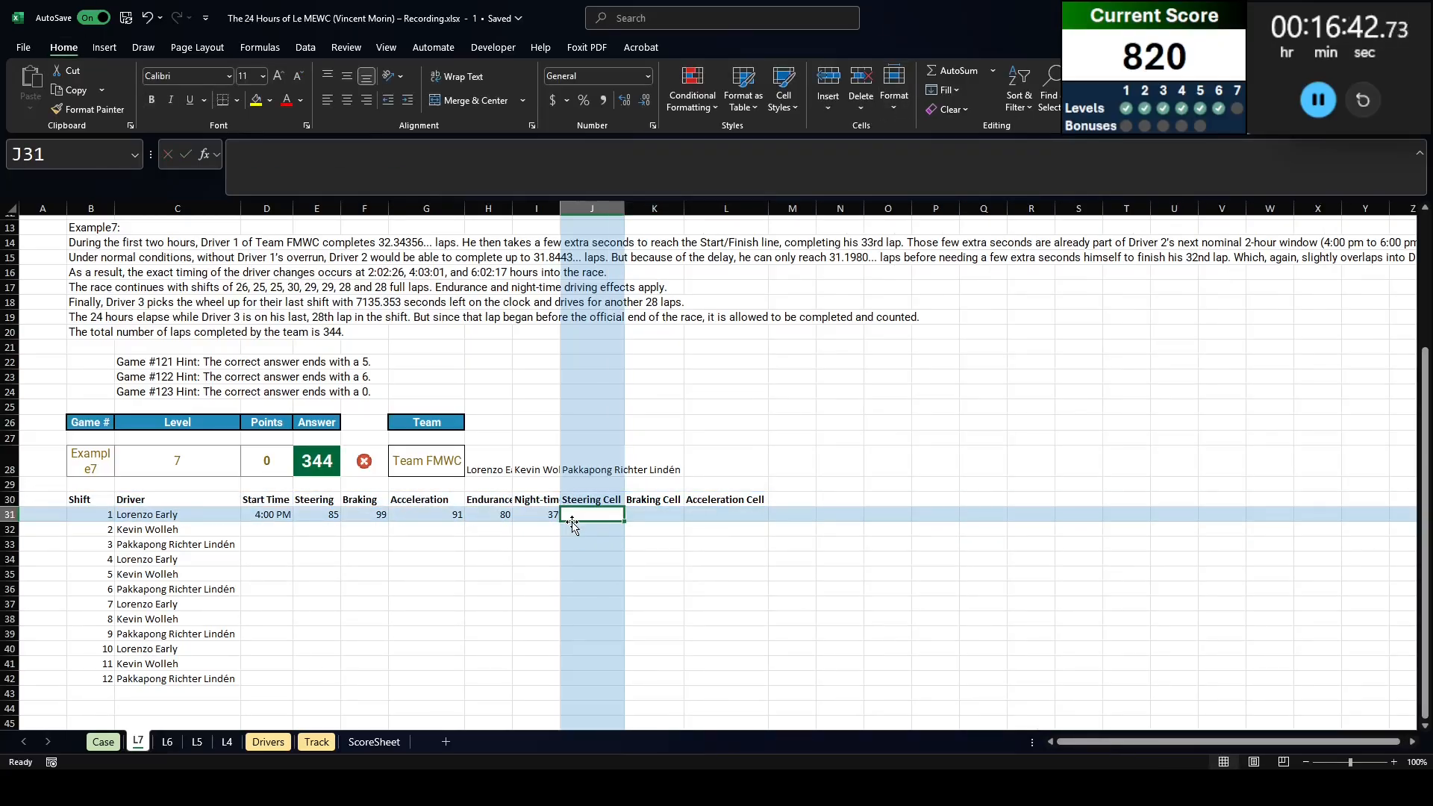
key(ctrl+Page_Down)
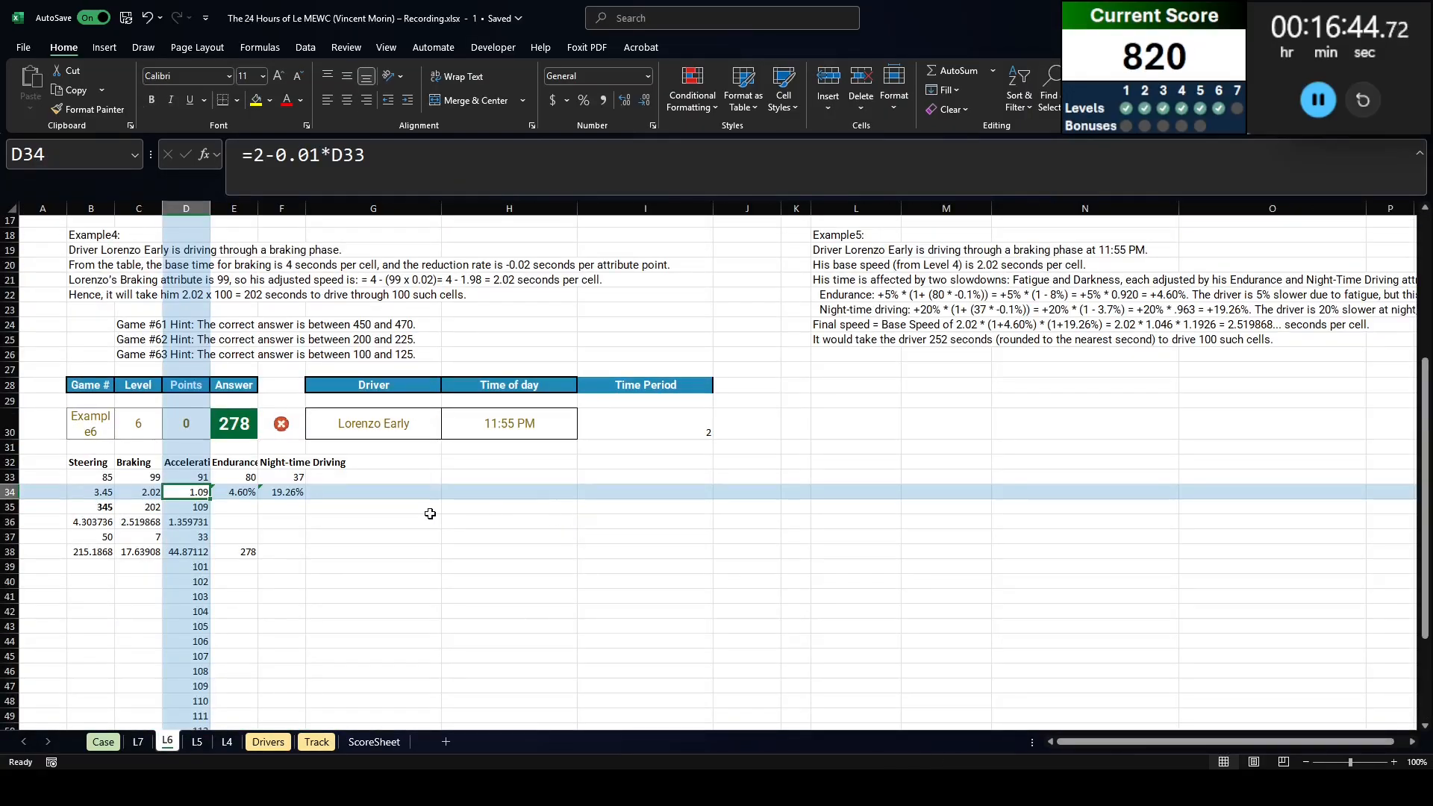
drag(105, 492, 190, 493)
key(ctrl+c)
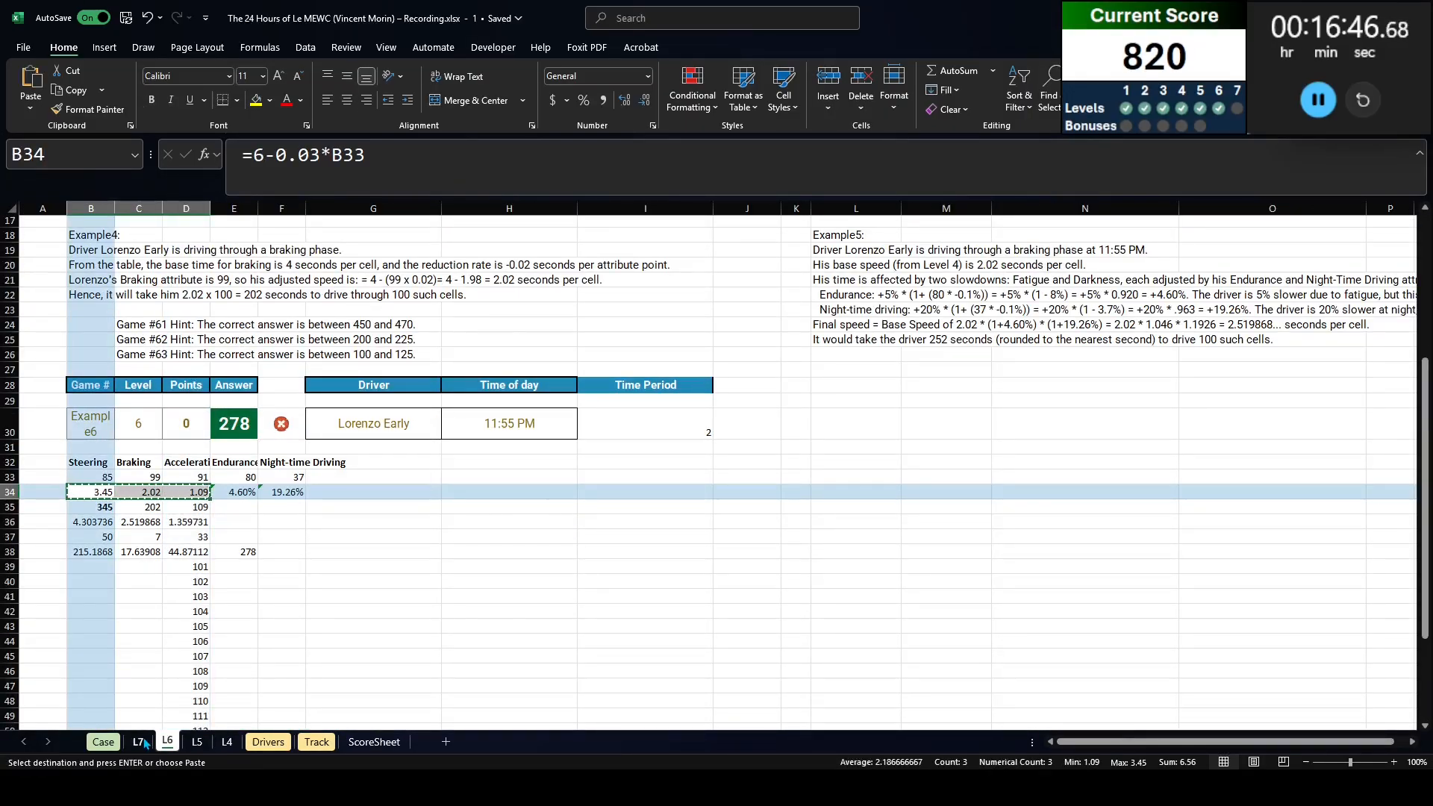
key(ctrl+Page_Up)
key(ctrl+v)
Step: Point the Steering Cell formula in J31 to the Steering attribute in E31, giving =6-0.03*E31
key(F2)
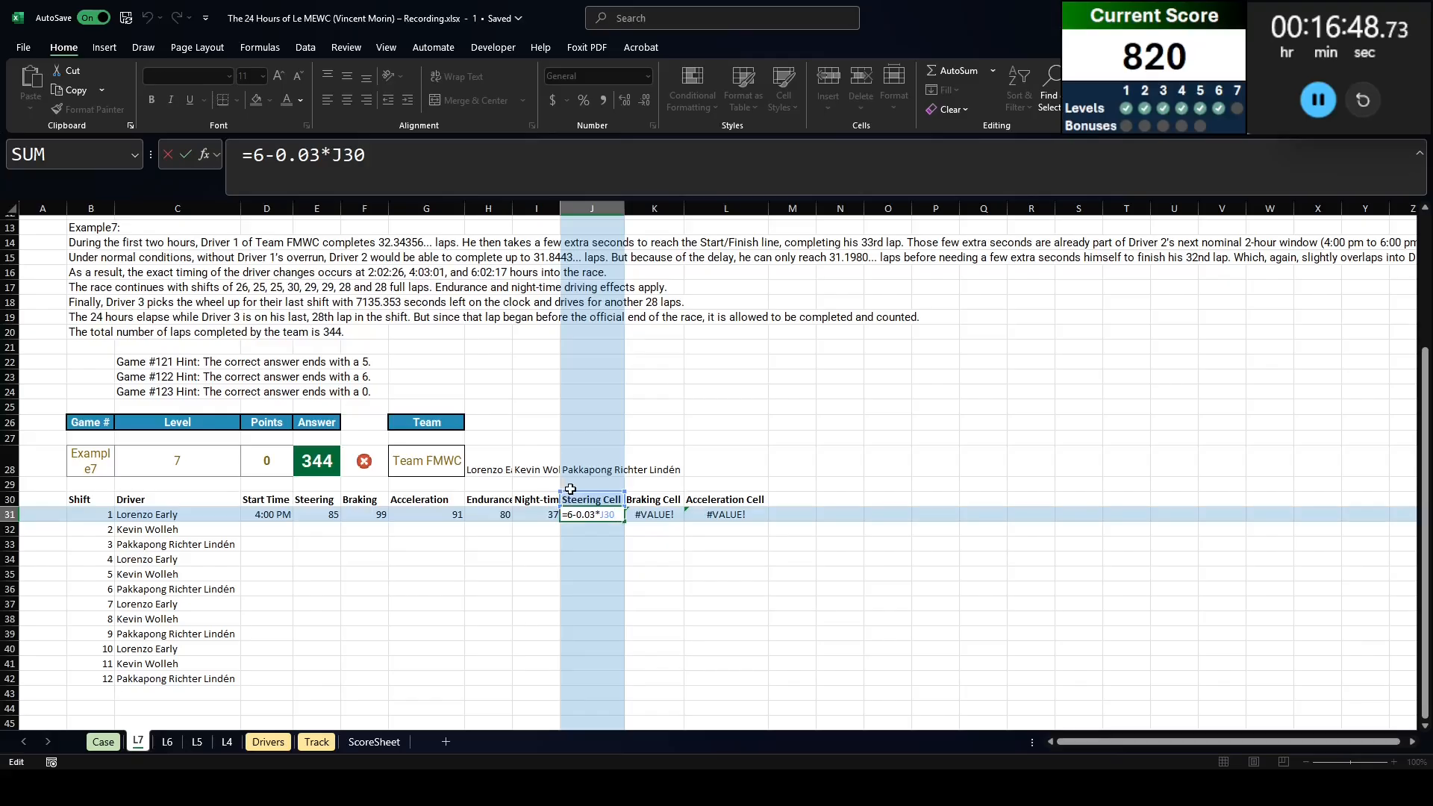
key(Left)
key(Left)
key(Left)
key(Left)
key(Left)
key(Down)
key(Tab)
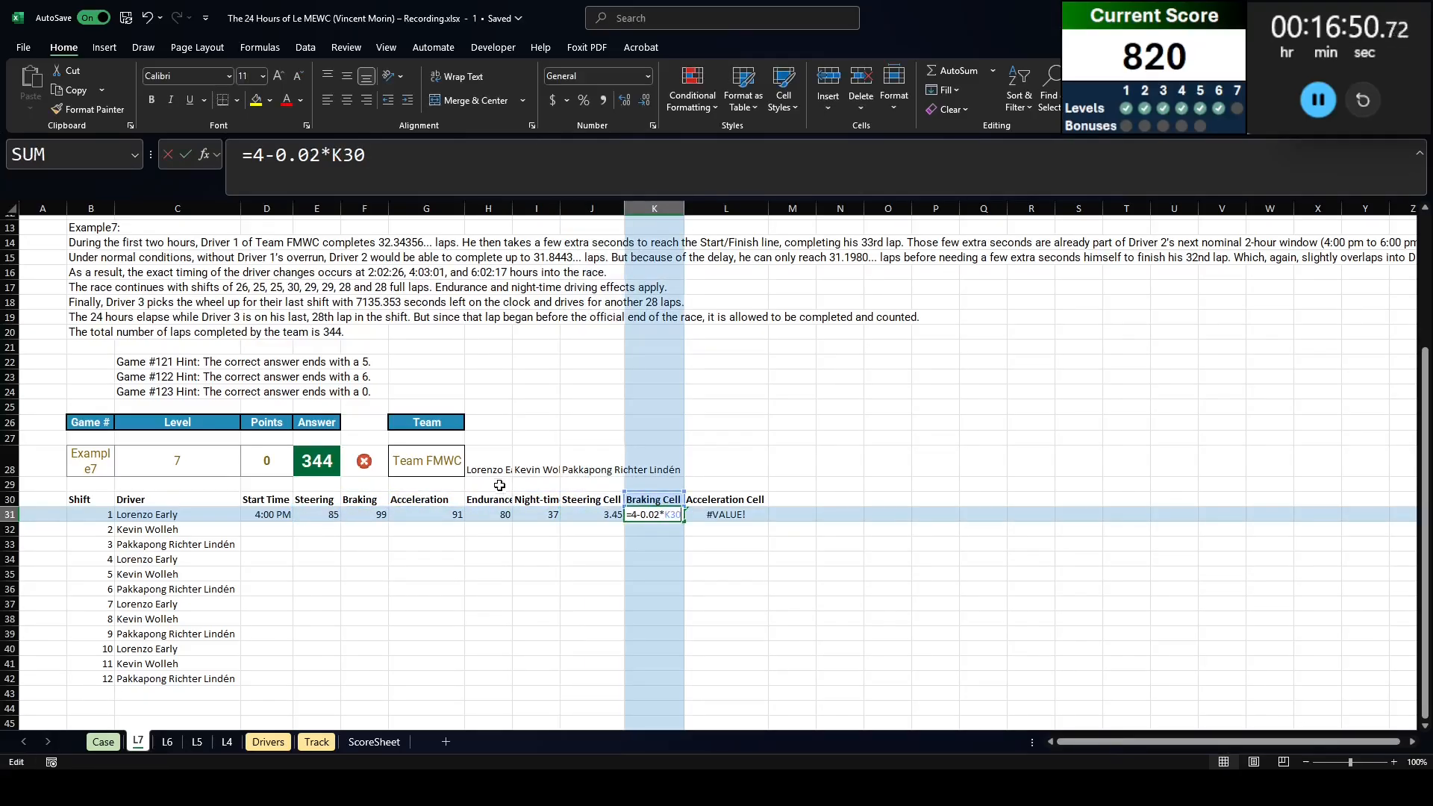
Step: Point the Braking Cell formula in K31 to the Braking attribute in F31, giving =4-0.02*F31
key(F2)
key(Left)
key(Left)
key(Left)
key(Left)
key(Left)
key(Down)
key(Tab)
Step: Point the Acceleration Cell formula in L31 to the Acceleration attribute in G31, giving =2-0.01*G31
key(F2)
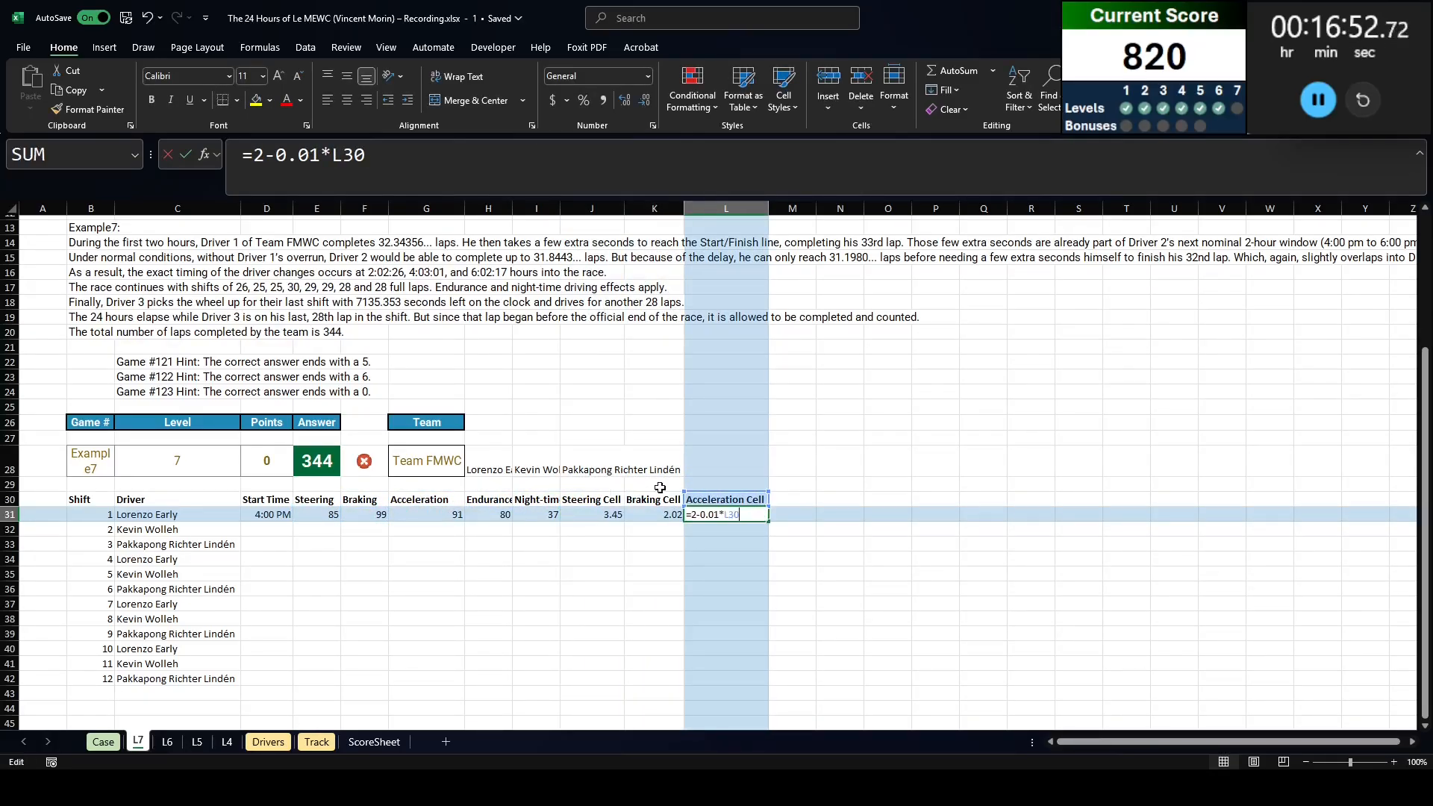
key(Left)
key(Left)
key(Left)
key(Left)
key(Left)
key(Down)
key(Tab)
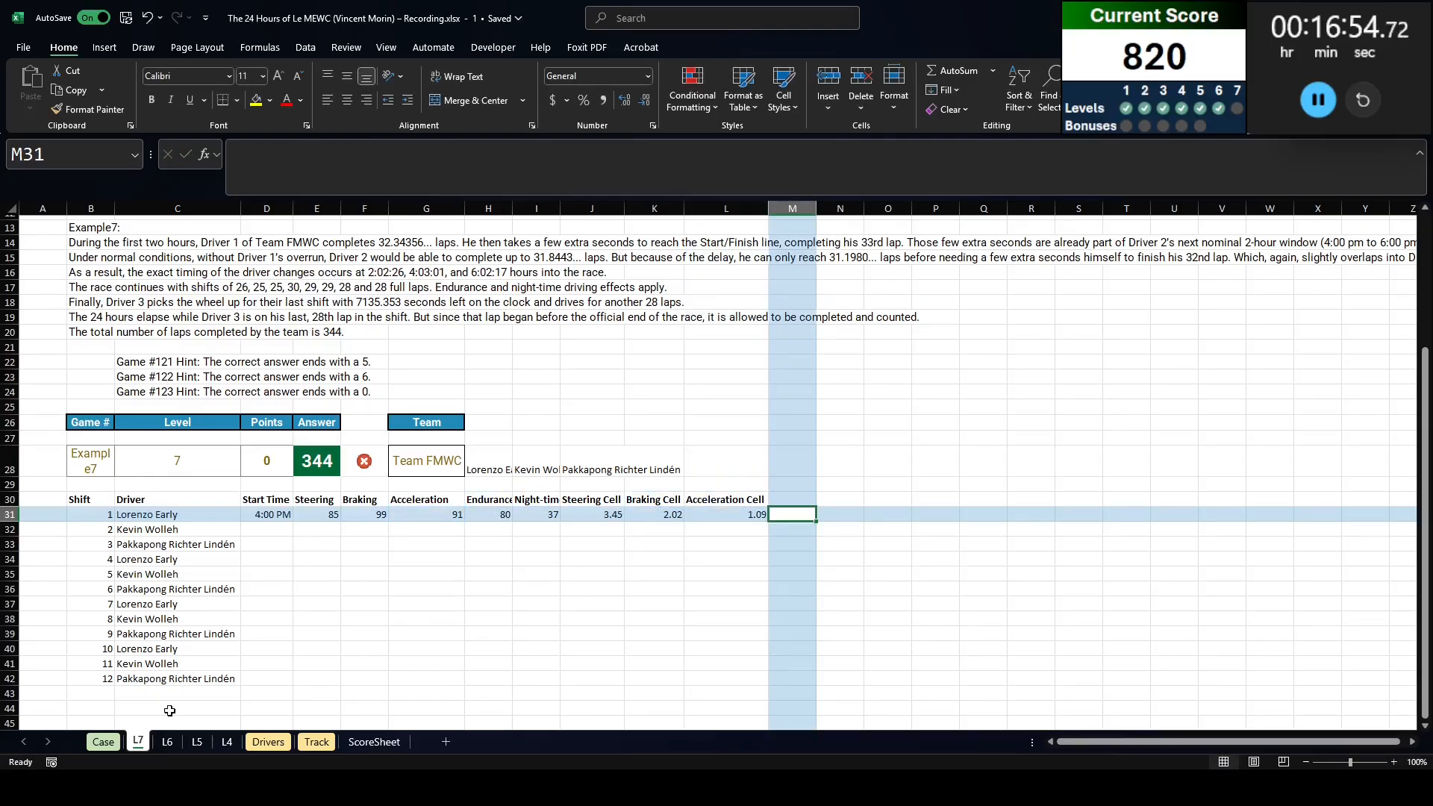
Step: Enter =H30:I30&" Effect" in M30 to create the endurance and night-time driving effect headers
click(102, 744)
click(146, 743)
key(Up)
text(=)
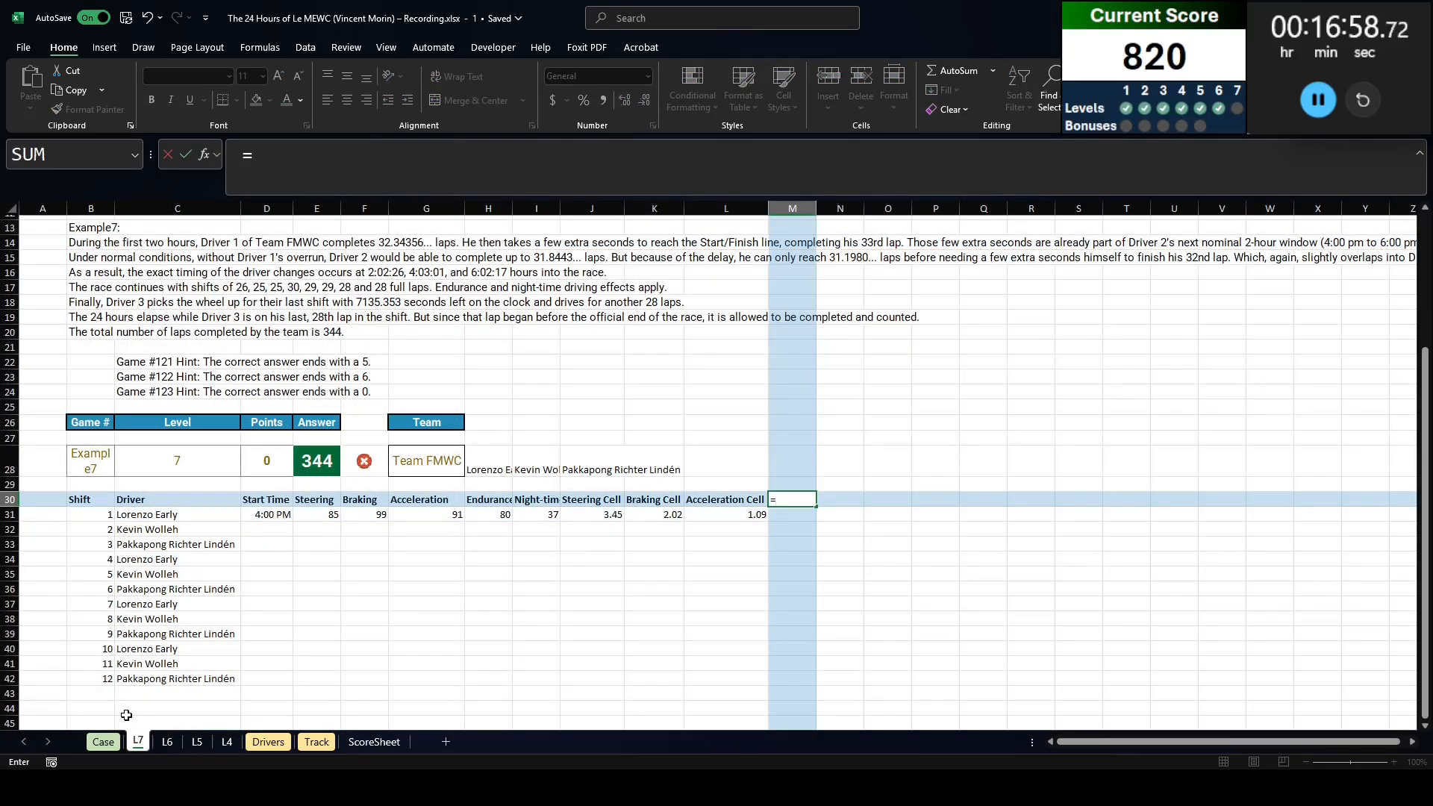
key(Left)
key(Left)
key(Left)
key(Left)
key(shift+Left)
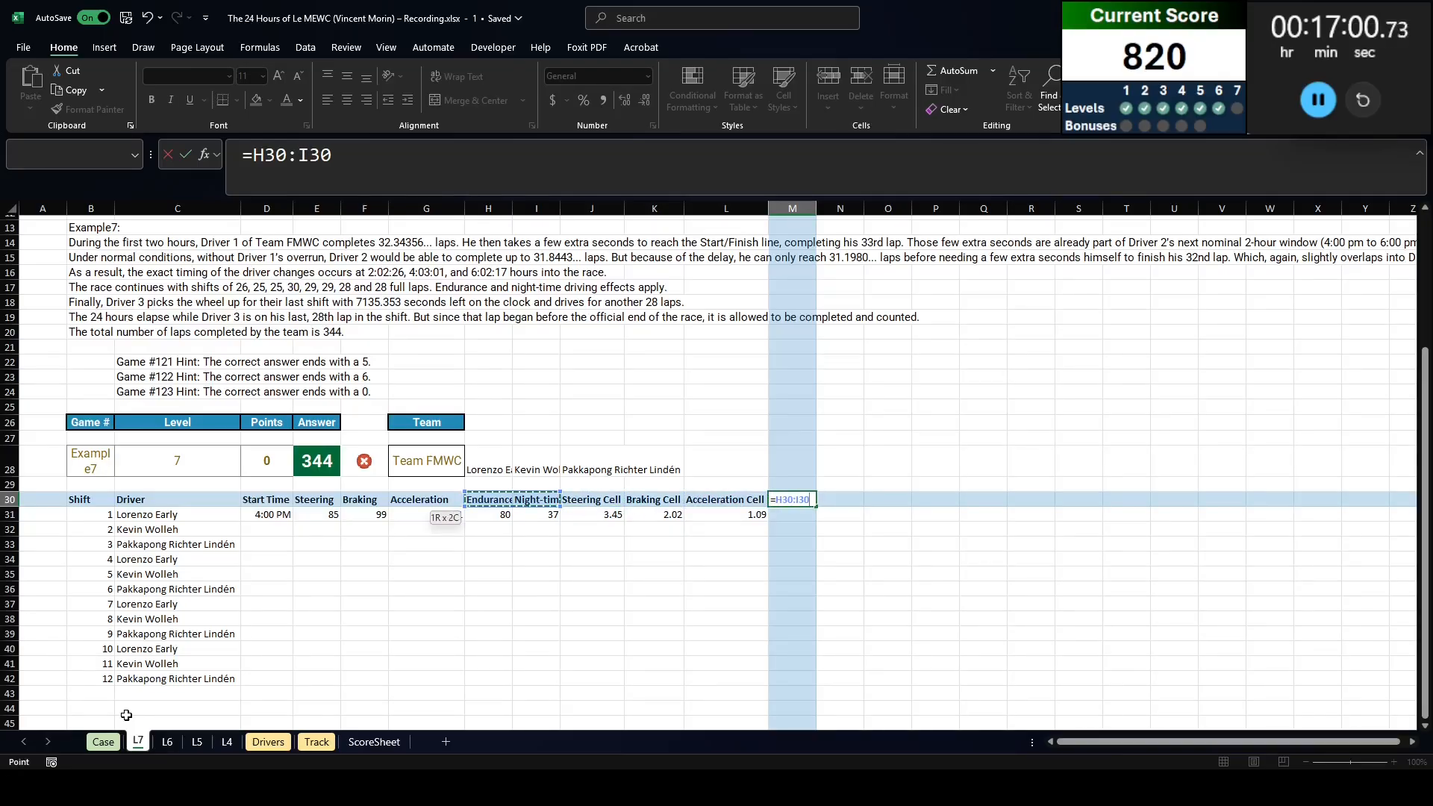
text(&" Effect")
key(ctrl+Return)
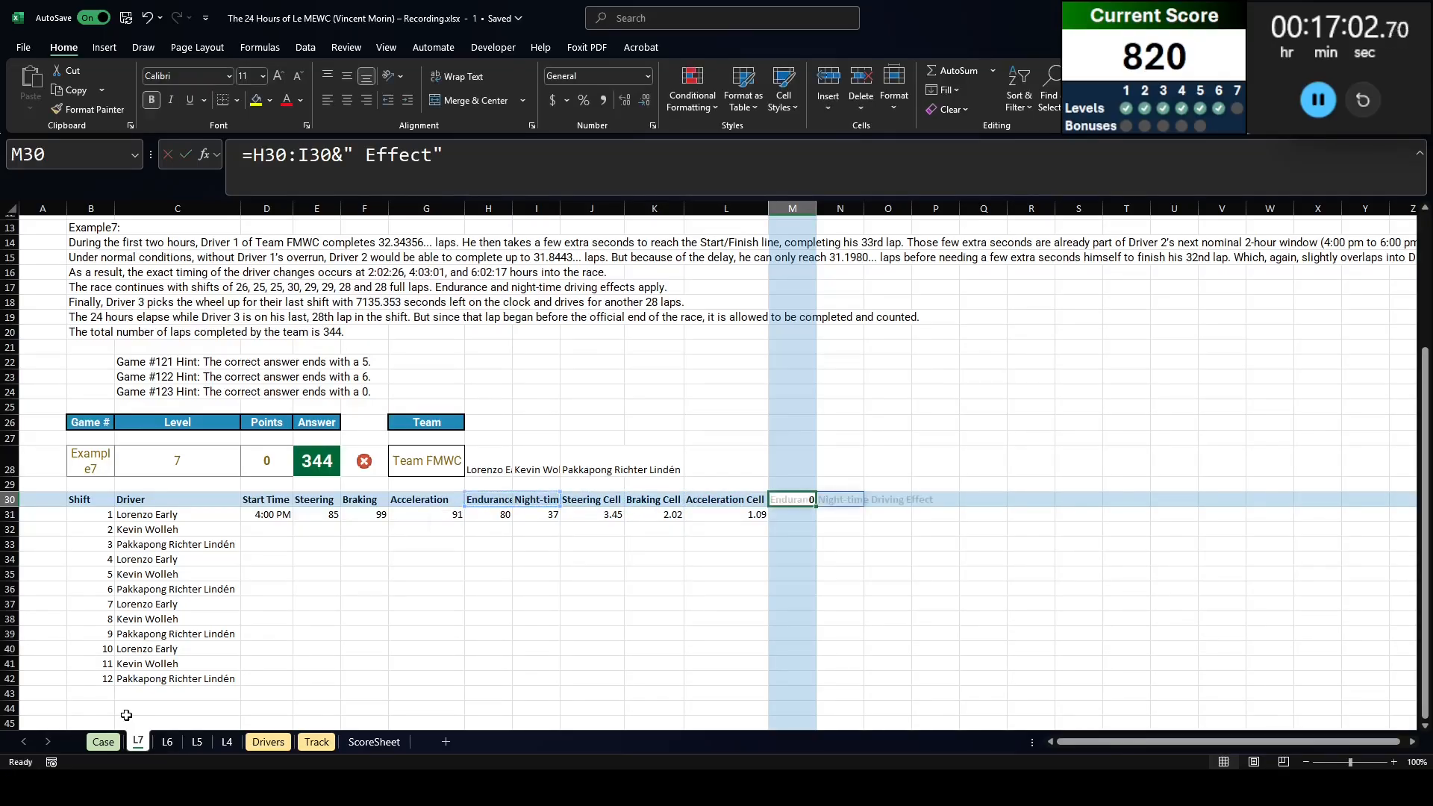
Step: AutoFit the widths of columns M and N to the new Effect headers
key(alt+h)
key(o)
key(i)
key(Down)
key(Right)
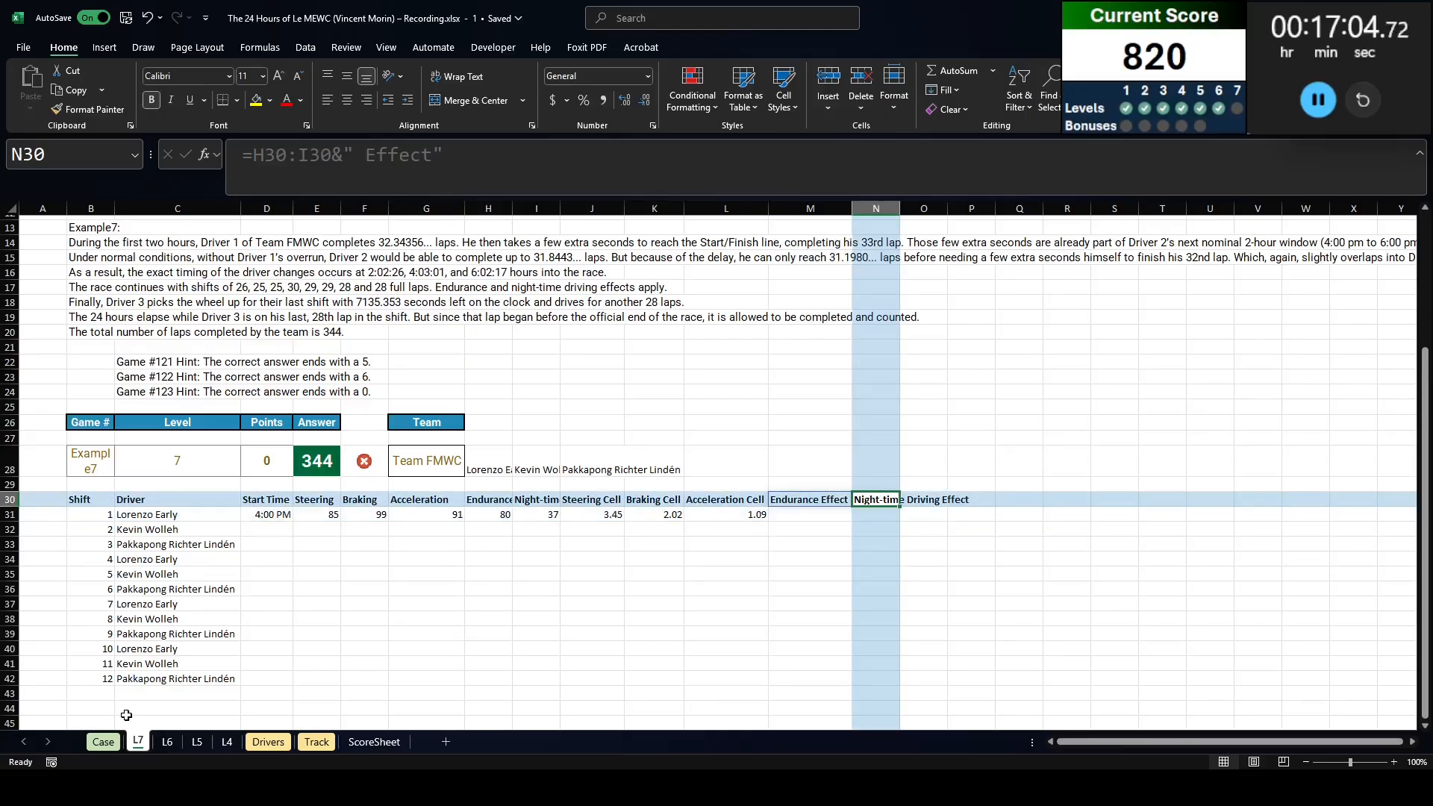
key(alt+h)
key(o)
key(i)
key(Left)
Step: Copy the endurance and night-time effect formulas from E34:F34 on sheet L6 to M31 on sheet L7
key(ctrl+Page_Up)
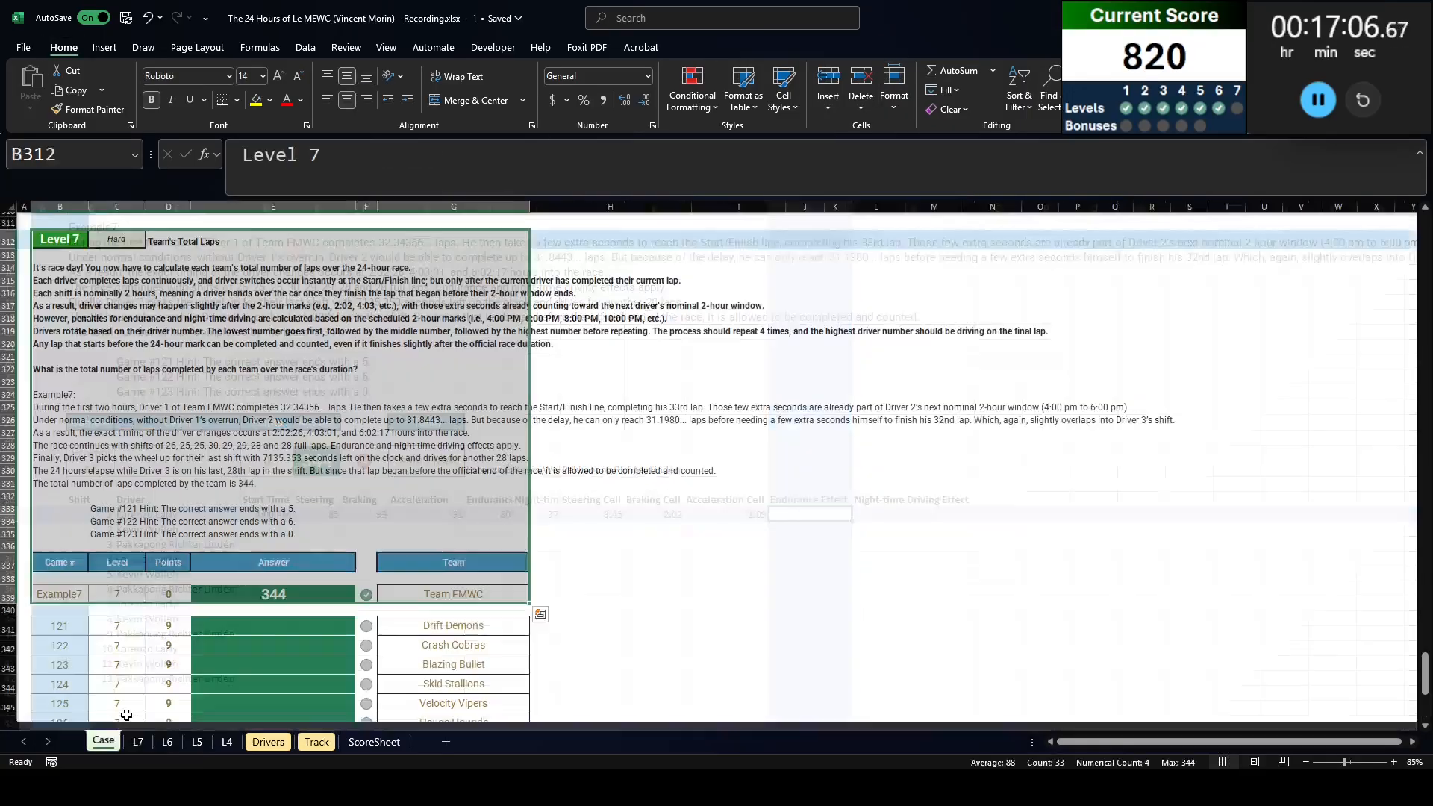
key(ctrl+Page_Down)
key(ctrl+Page_Down)
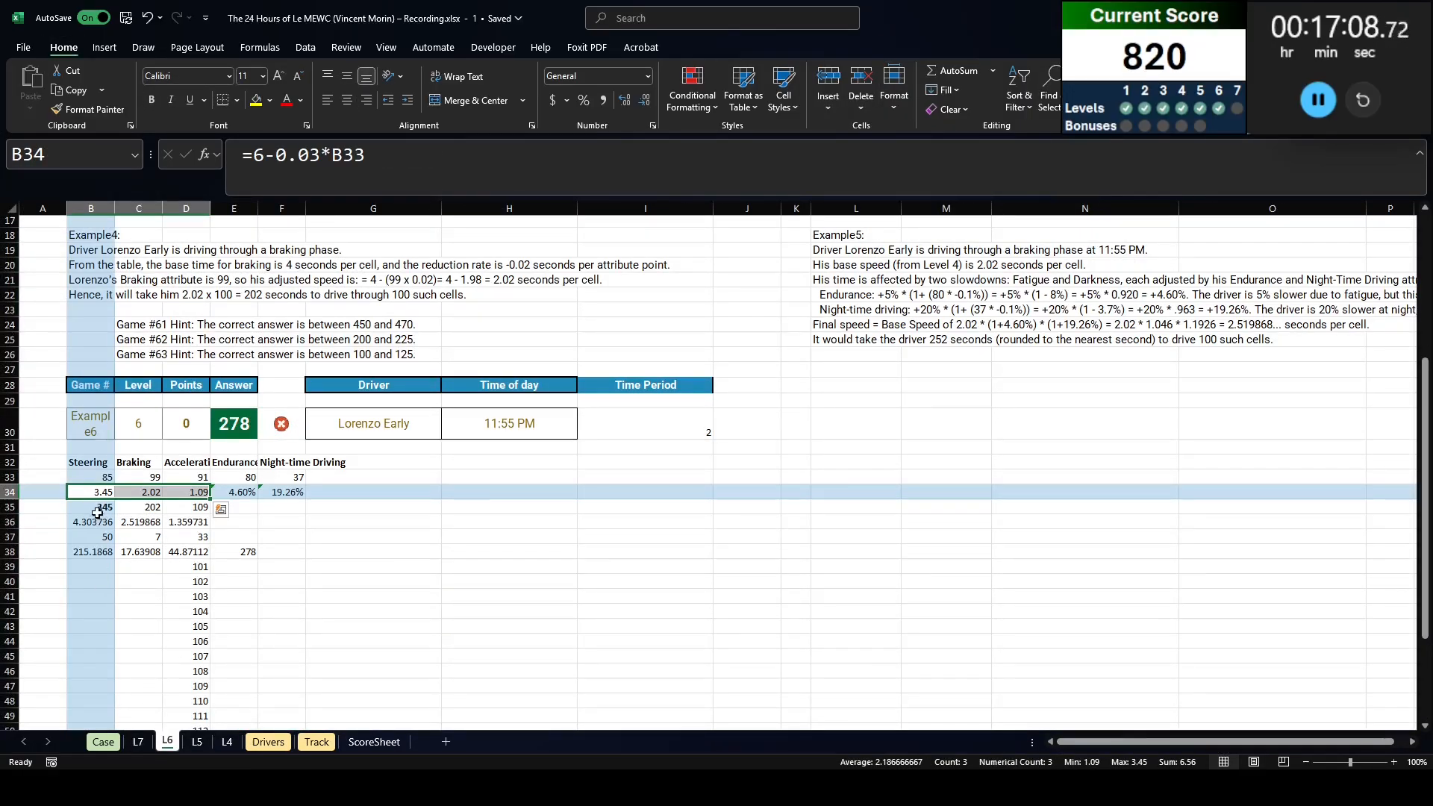
drag(225, 492, 280, 492)
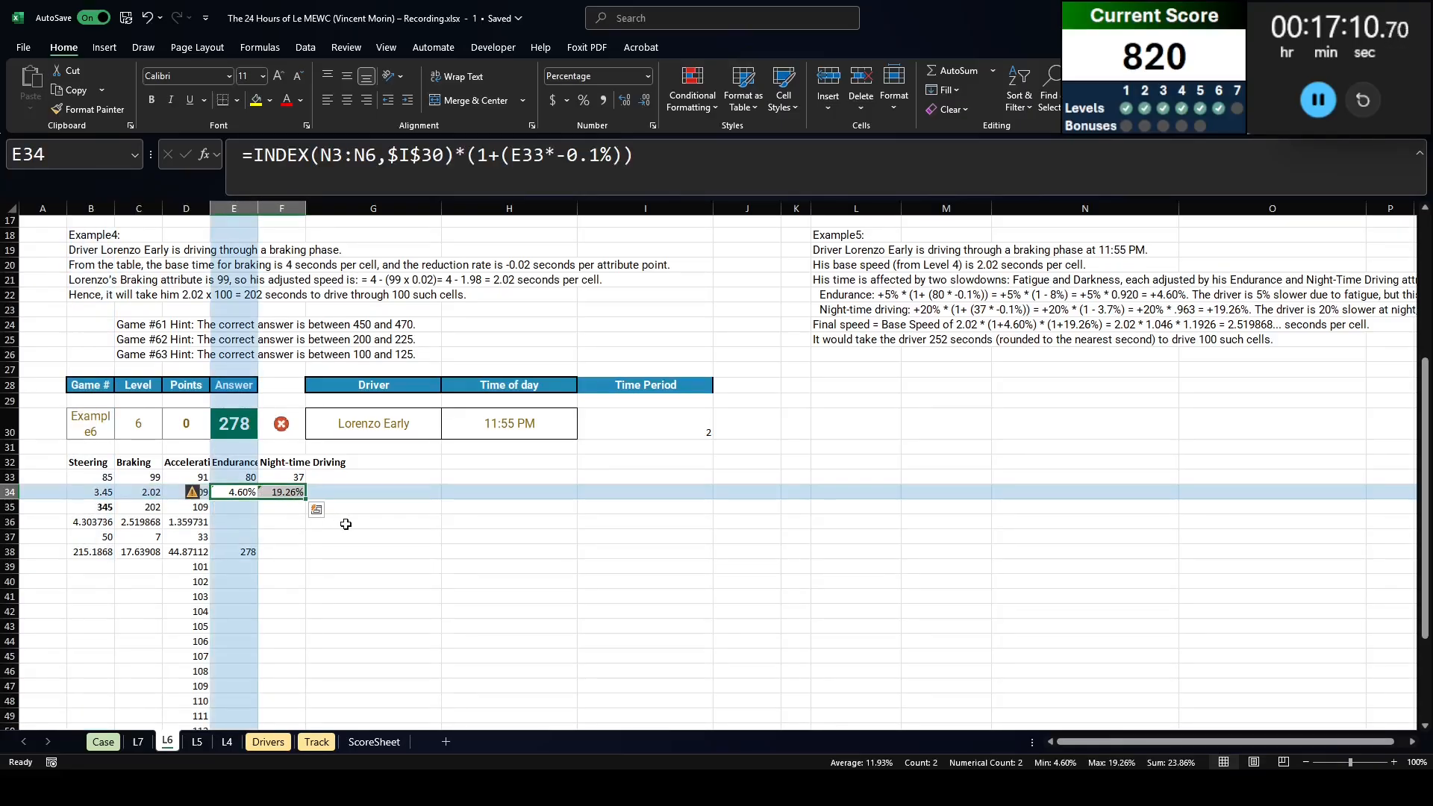
key(ctrl+c)
key(ctrl+Page_Up)
key(ctrl+Page_Up)
key(ctrl+Page_Down)
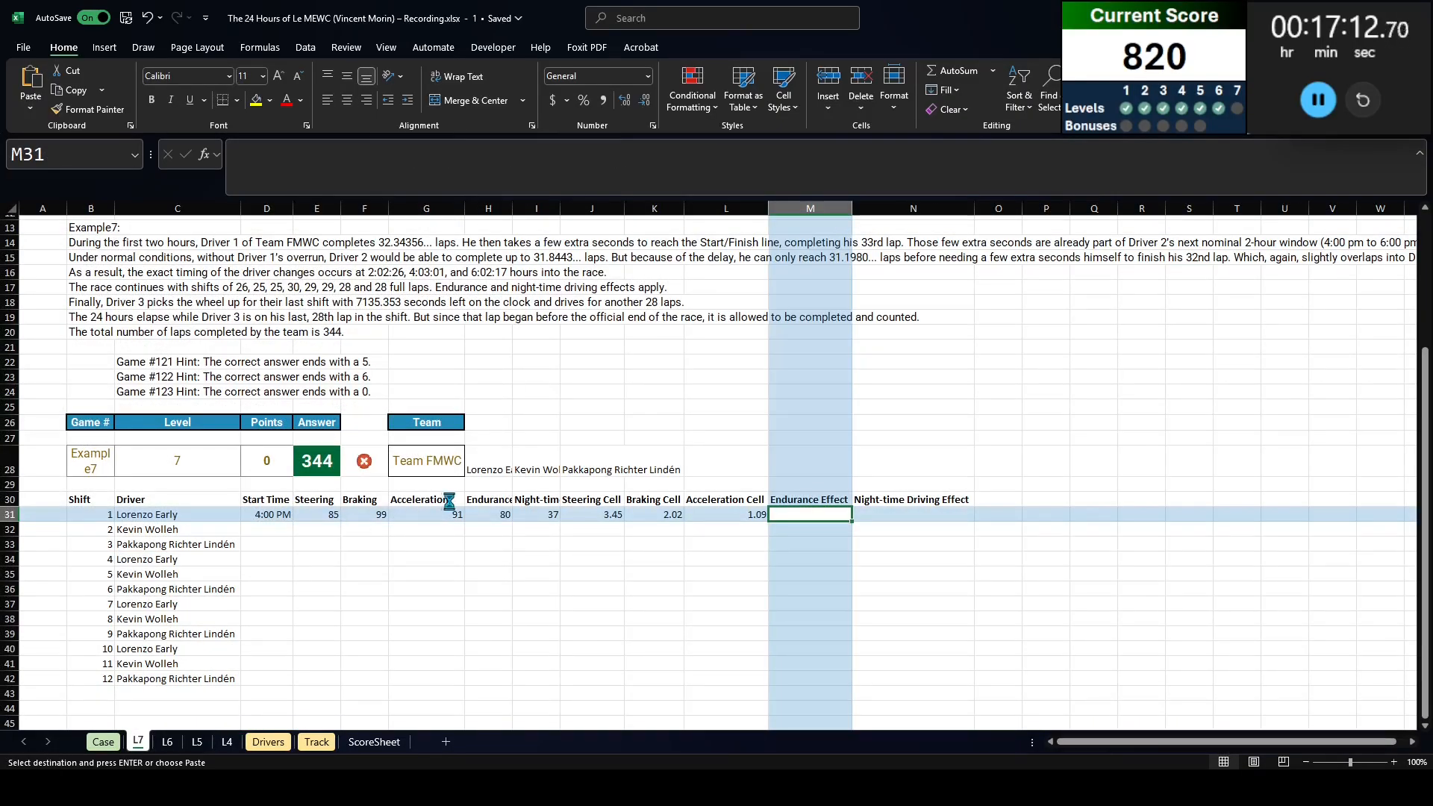
key(ctrl+v)
click(507, 192)
double_click(354, 162)
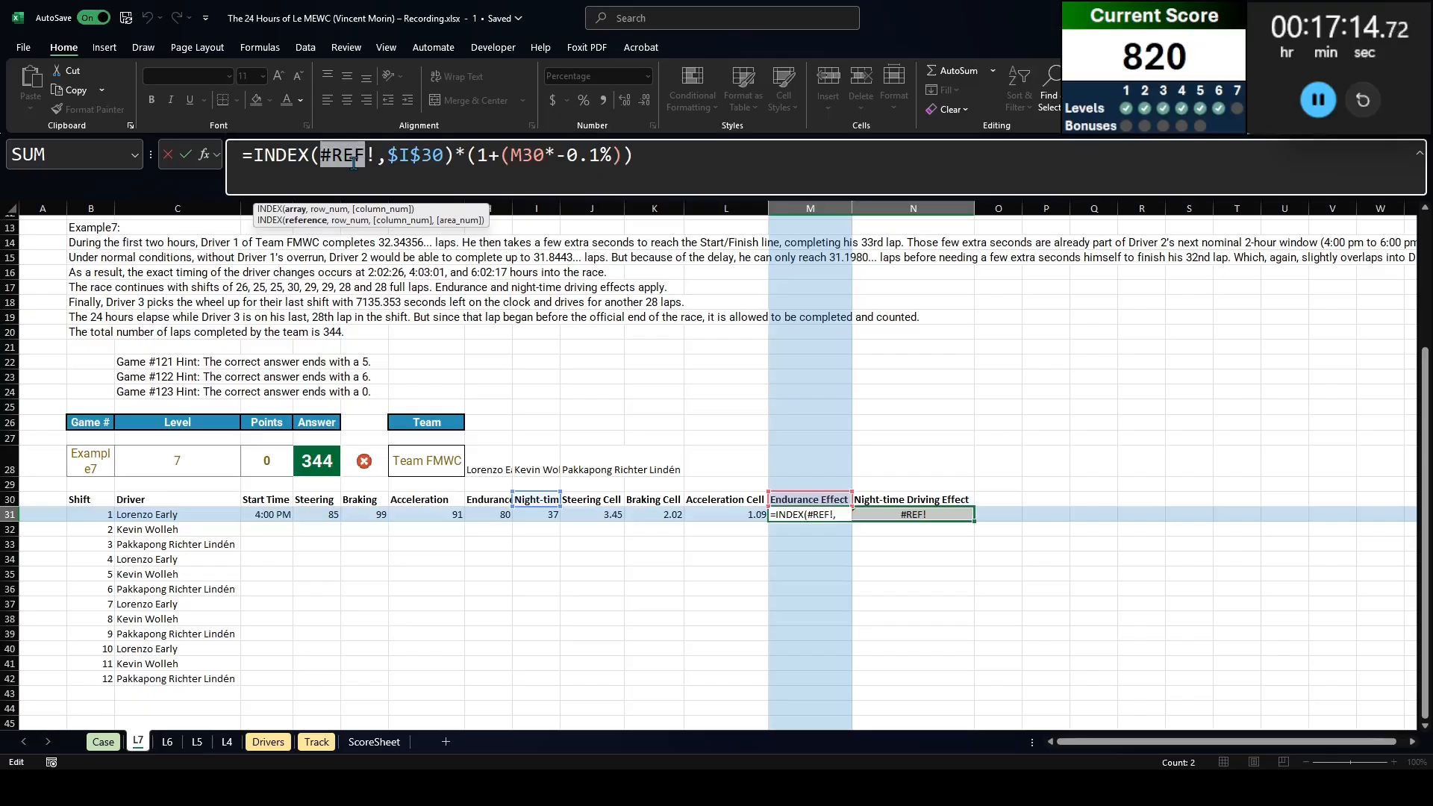
drag(377, 156, 326, 156)
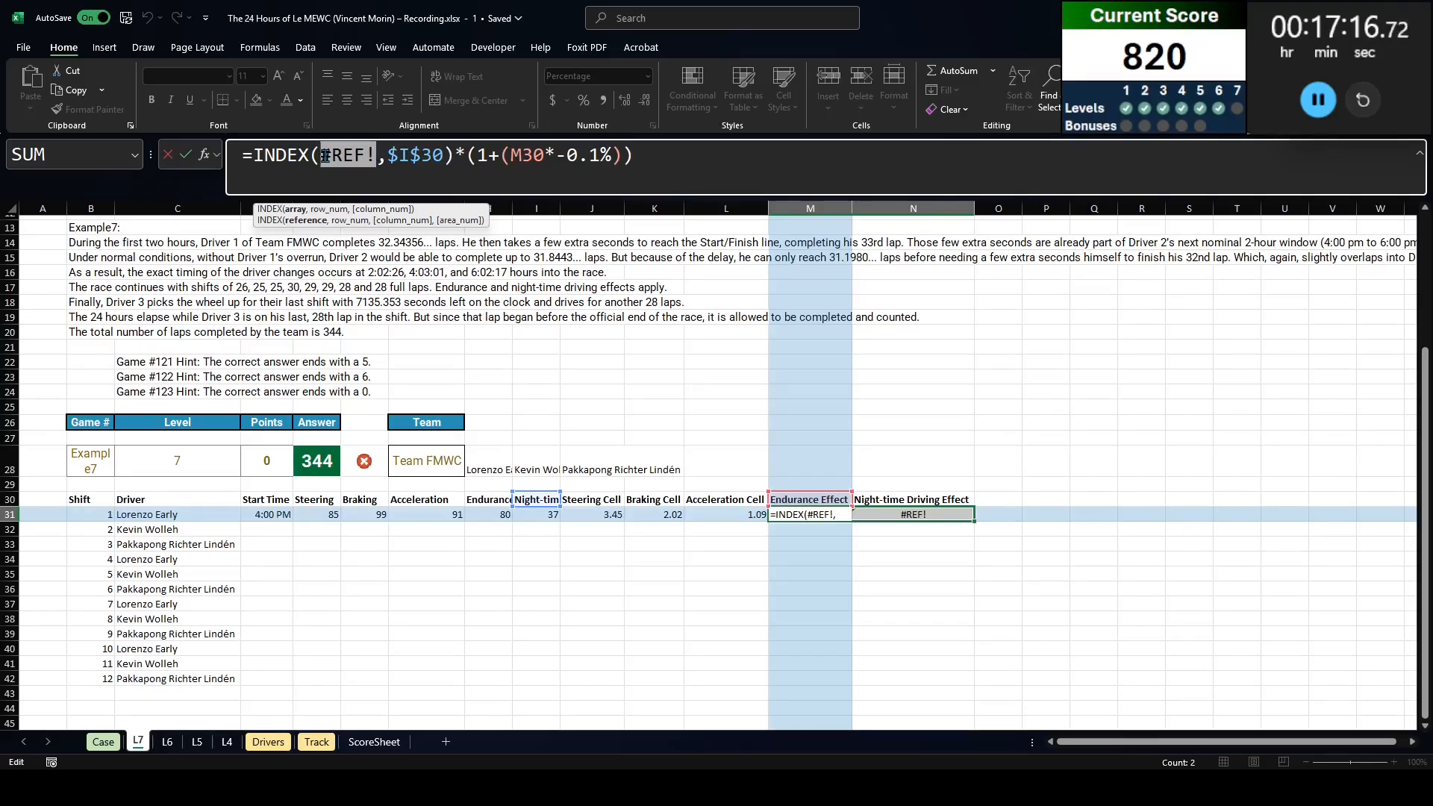
scroll(306, 441, up, 4)
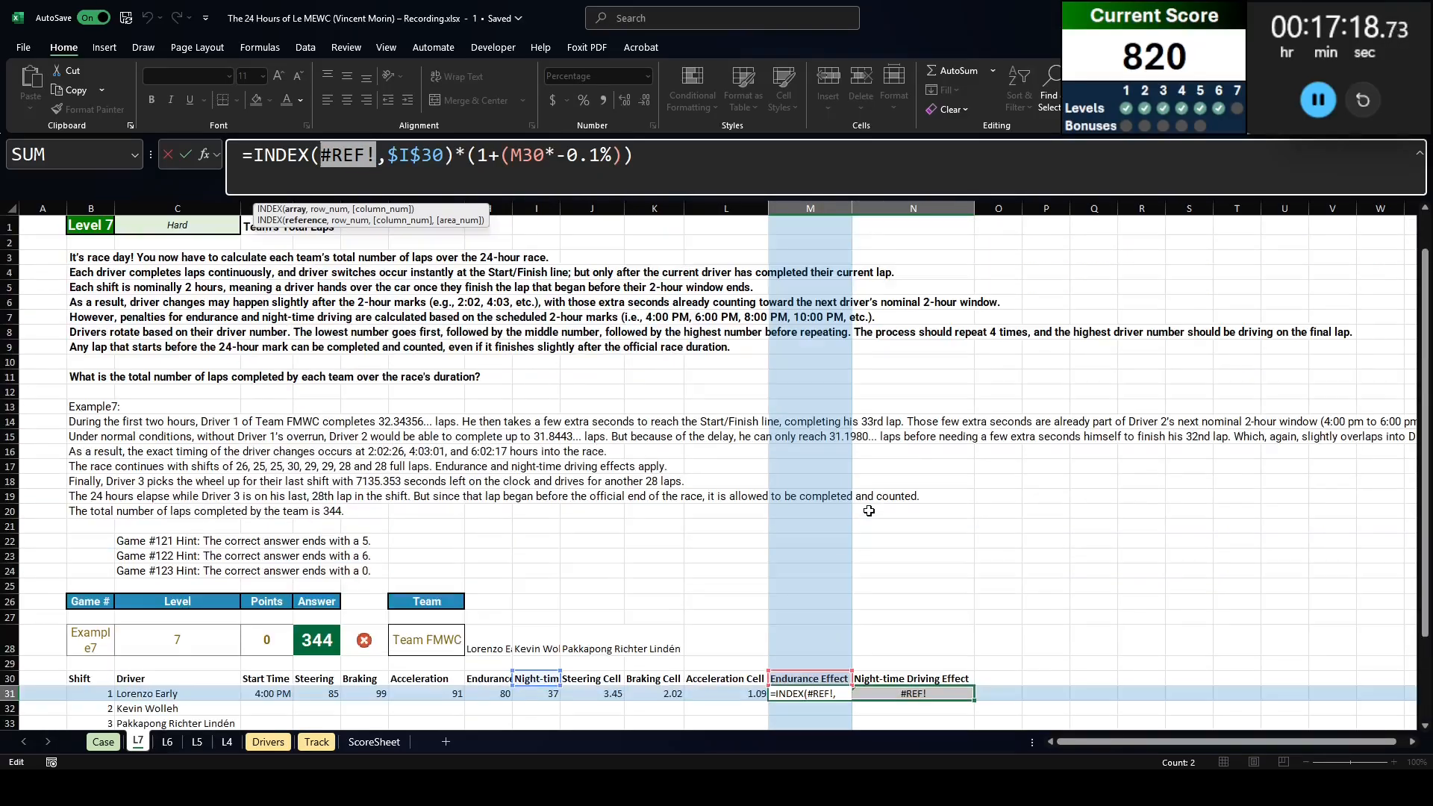
scroll(306, 441, down, 6)
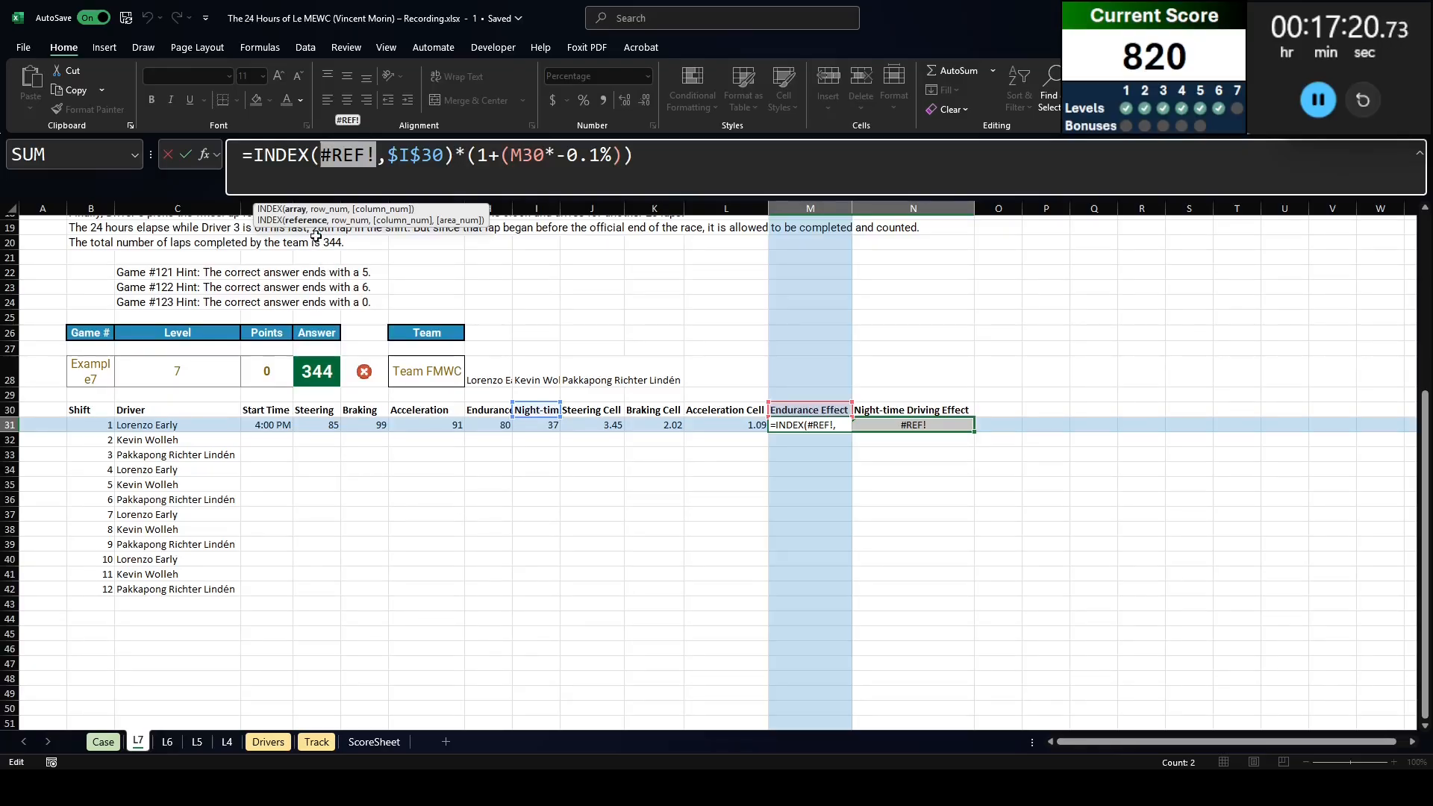
click(363, 153)
key(Escape)
Step: Insert cells at E30:E42, shifting the existing cells right, and head the new column TimeWindow
drag(306, 405, 315, 589)
key(ctrl+shift+plus)
key(Return)
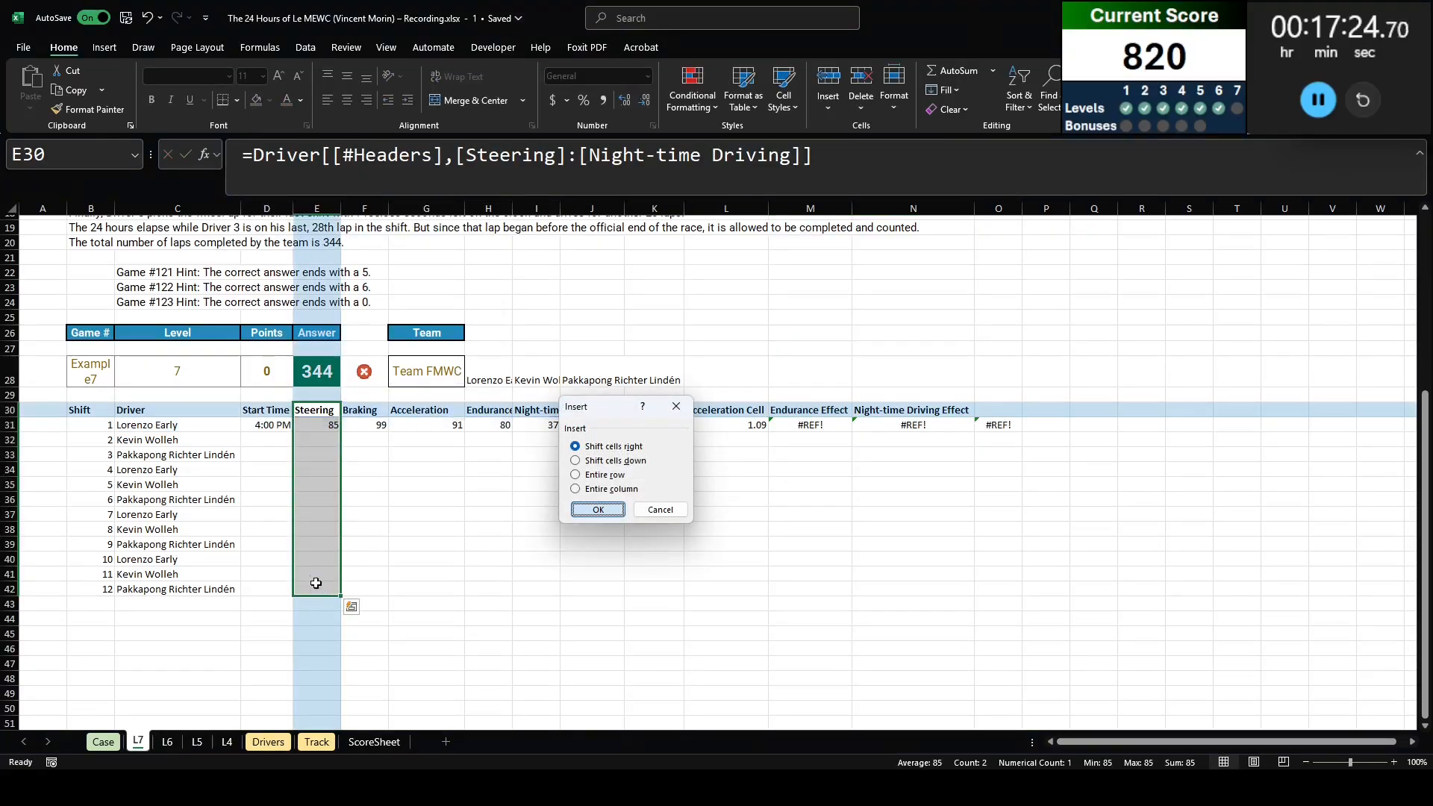
text(TimeWindow)
key(Return)
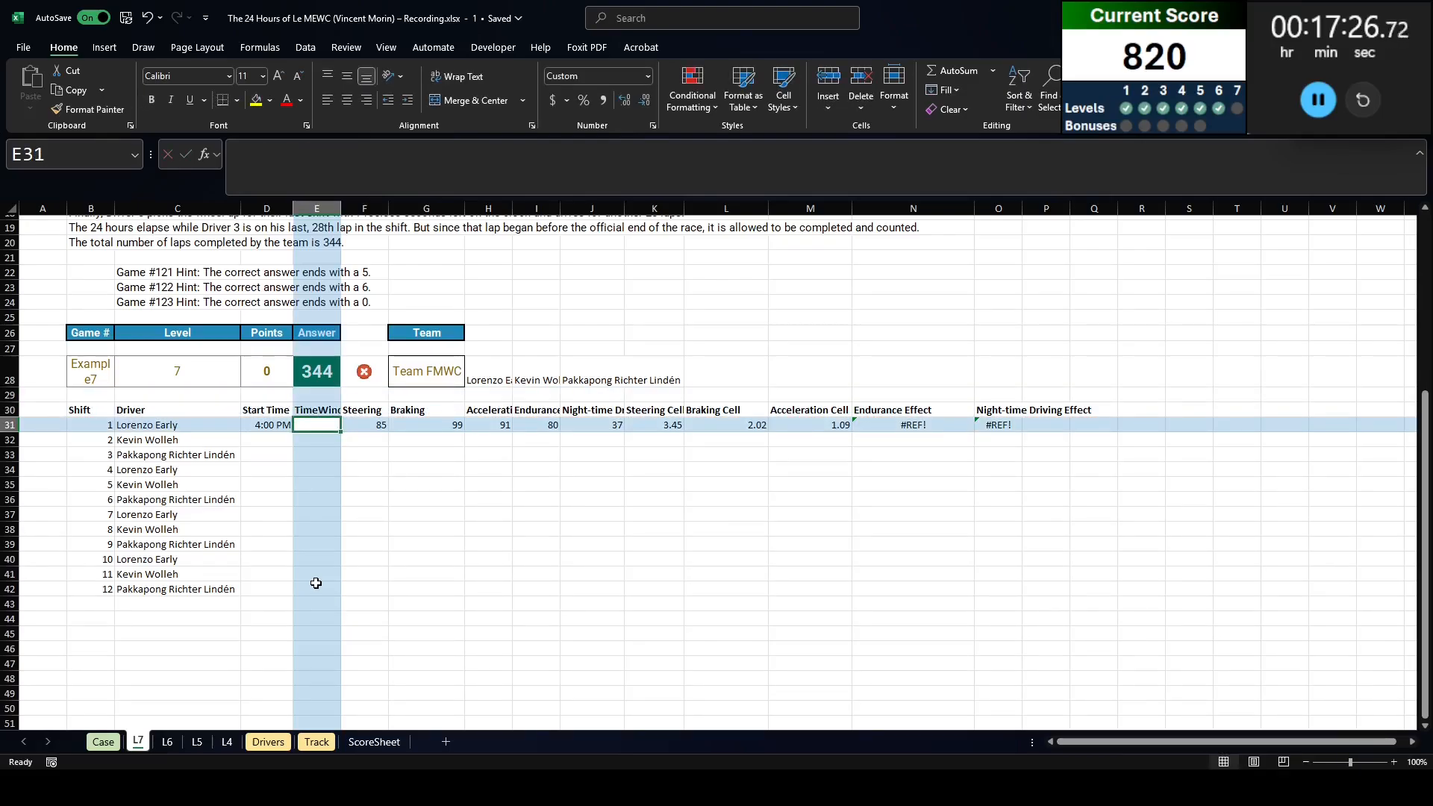
Step: AutoFit column E to the TimeWindow header
key(Up)
key(alt+h)
key(o)
key(i)
key(Down)
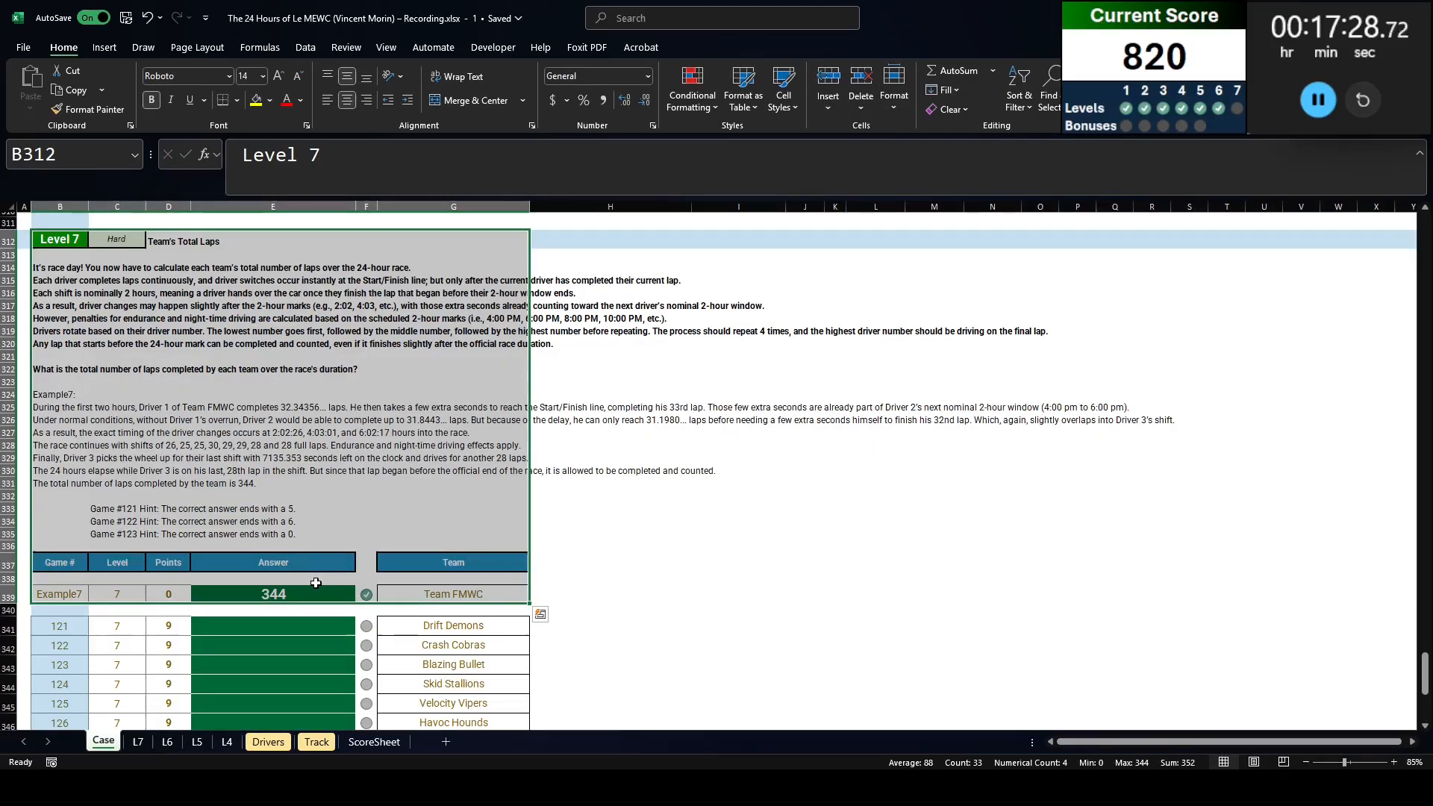
Step: Copy the Time Period formula from I30 on sheet L6 to the TimeWindow cell E31 on sheet L7
key(ctrl+Page_Down)
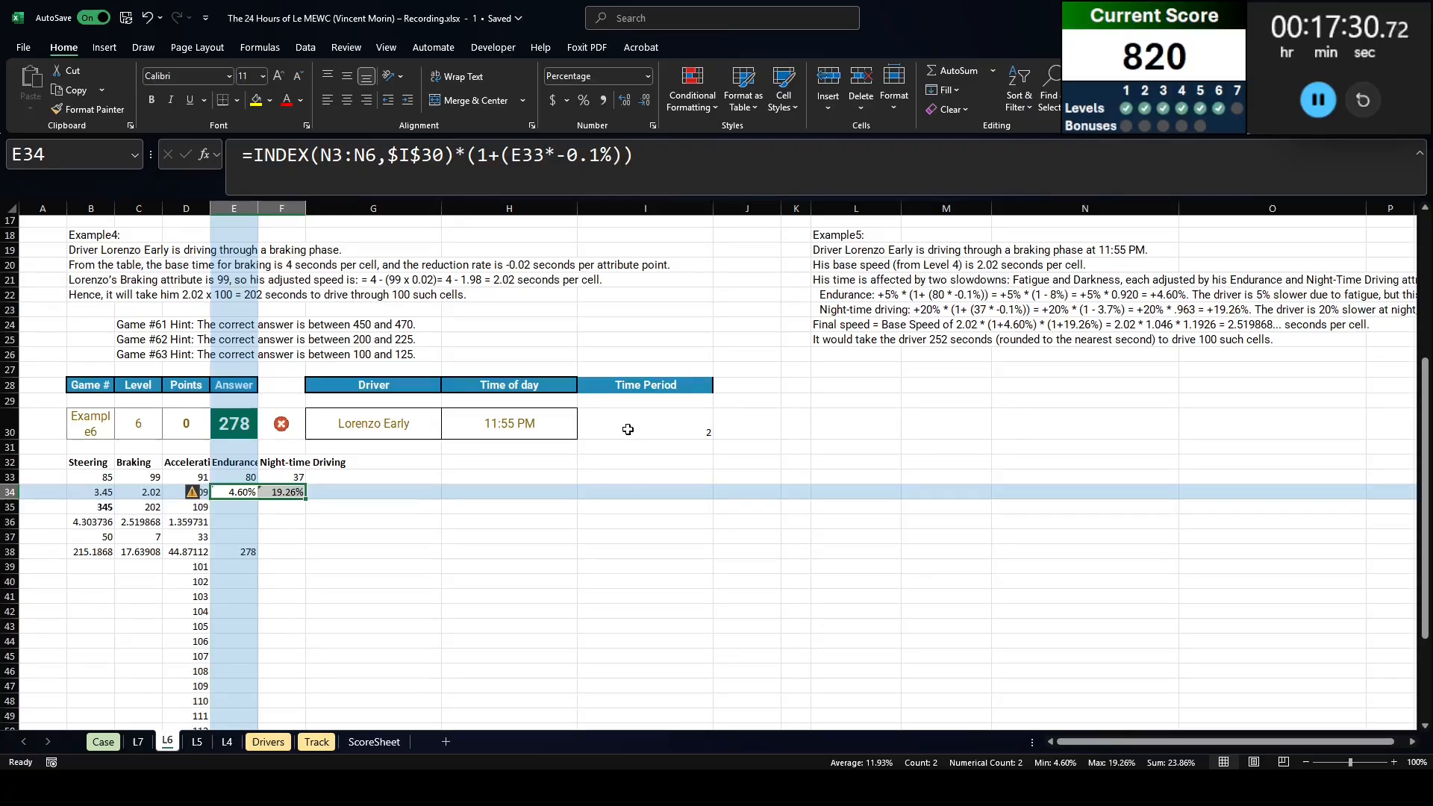
click(625, 426)
key(ctrl+c)
key(ctrl+Page_Up)
key(ctrl+v)
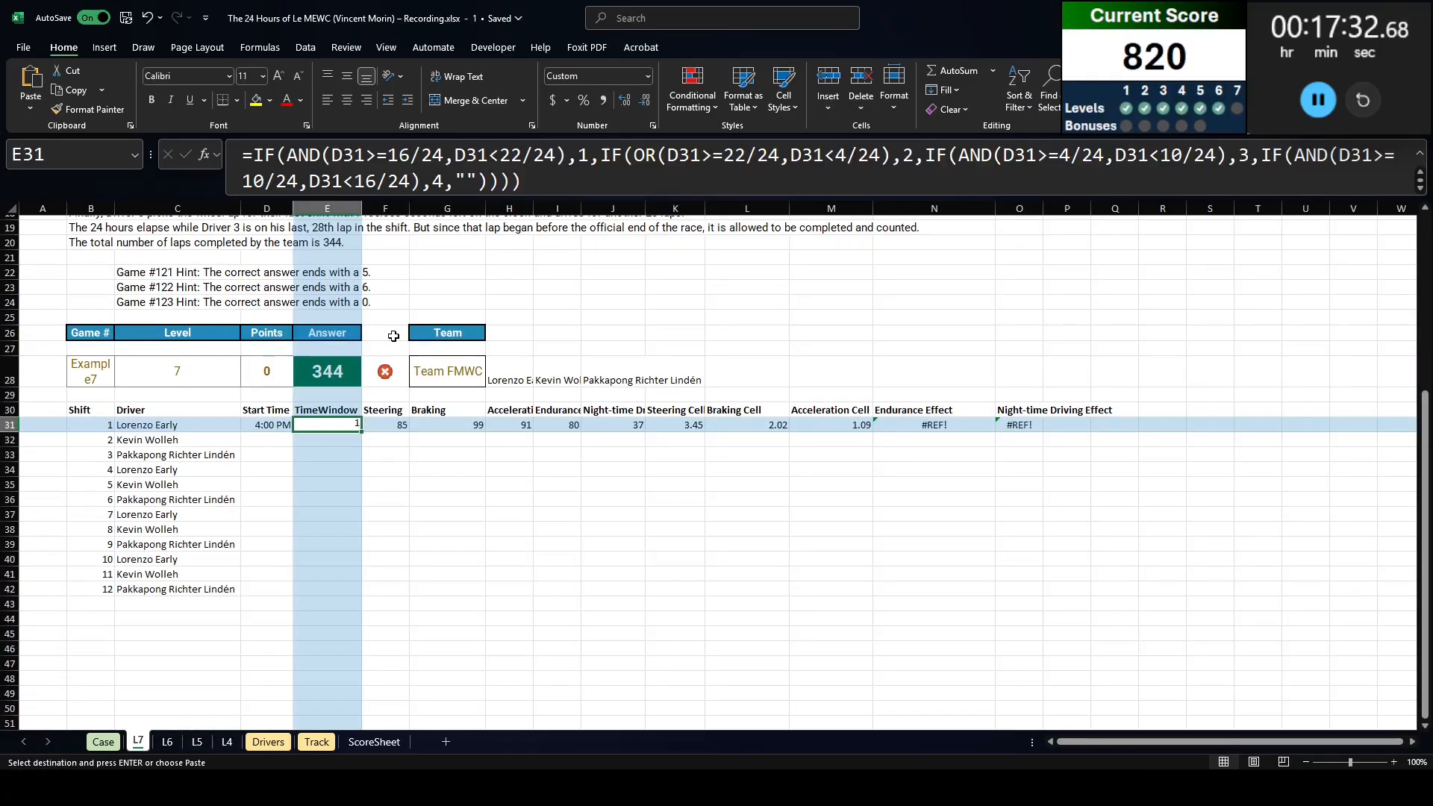
click(389, 181)
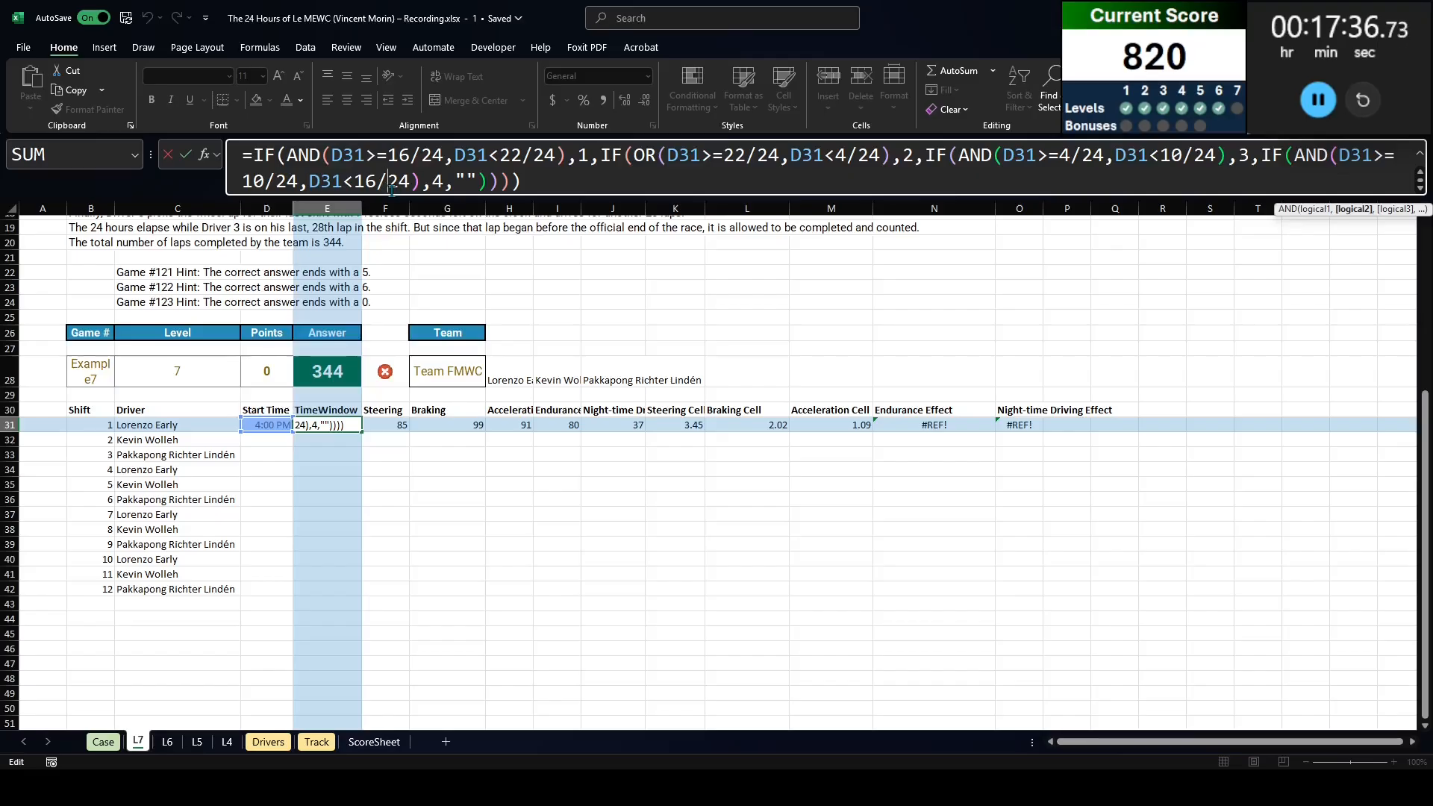
key(Return)
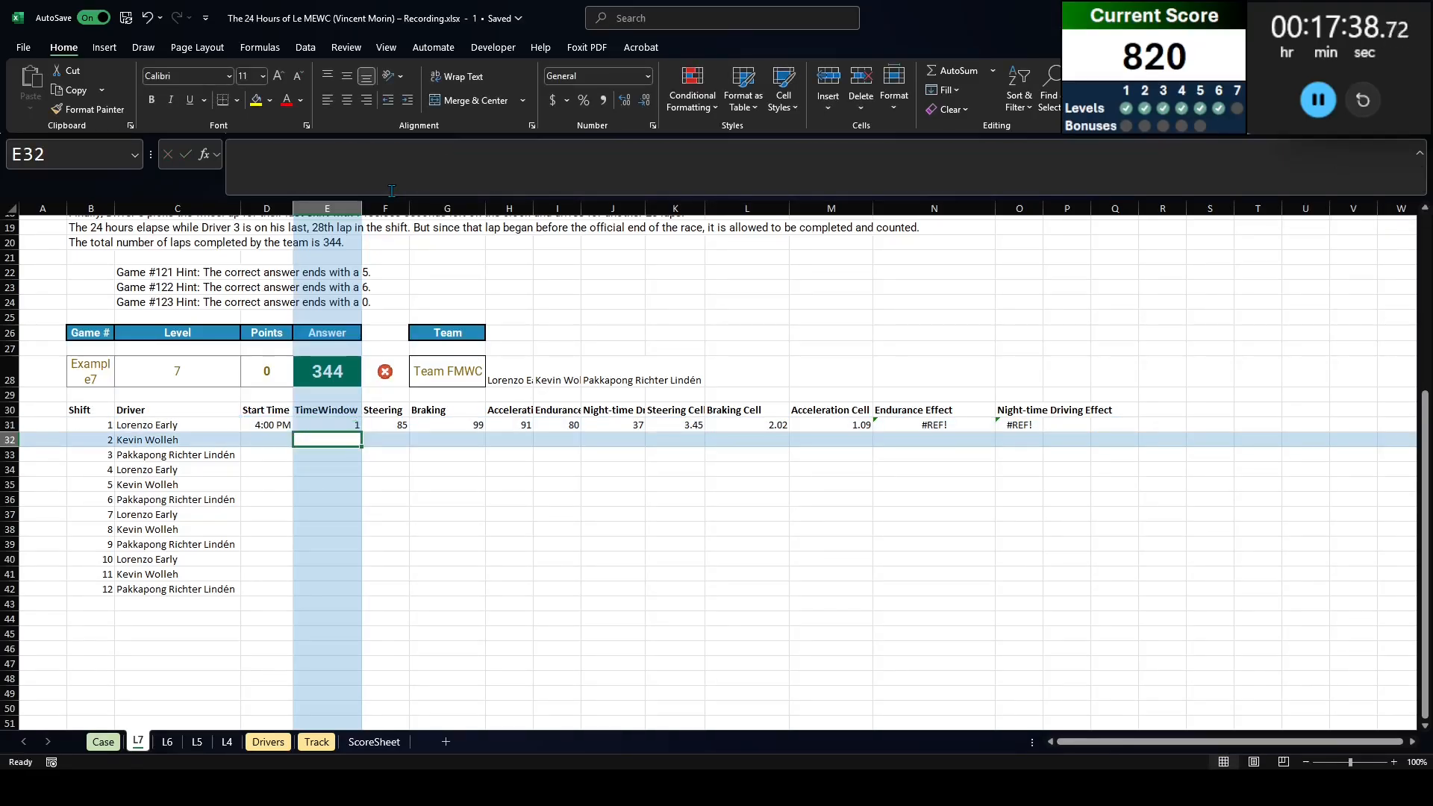
Step: Replace the #REF! range in the Endurance Effect formula in N31 with the absolute Fatigue range $N$3:$N$6 on sheet L6
click(967, 427)
click(313, 155)
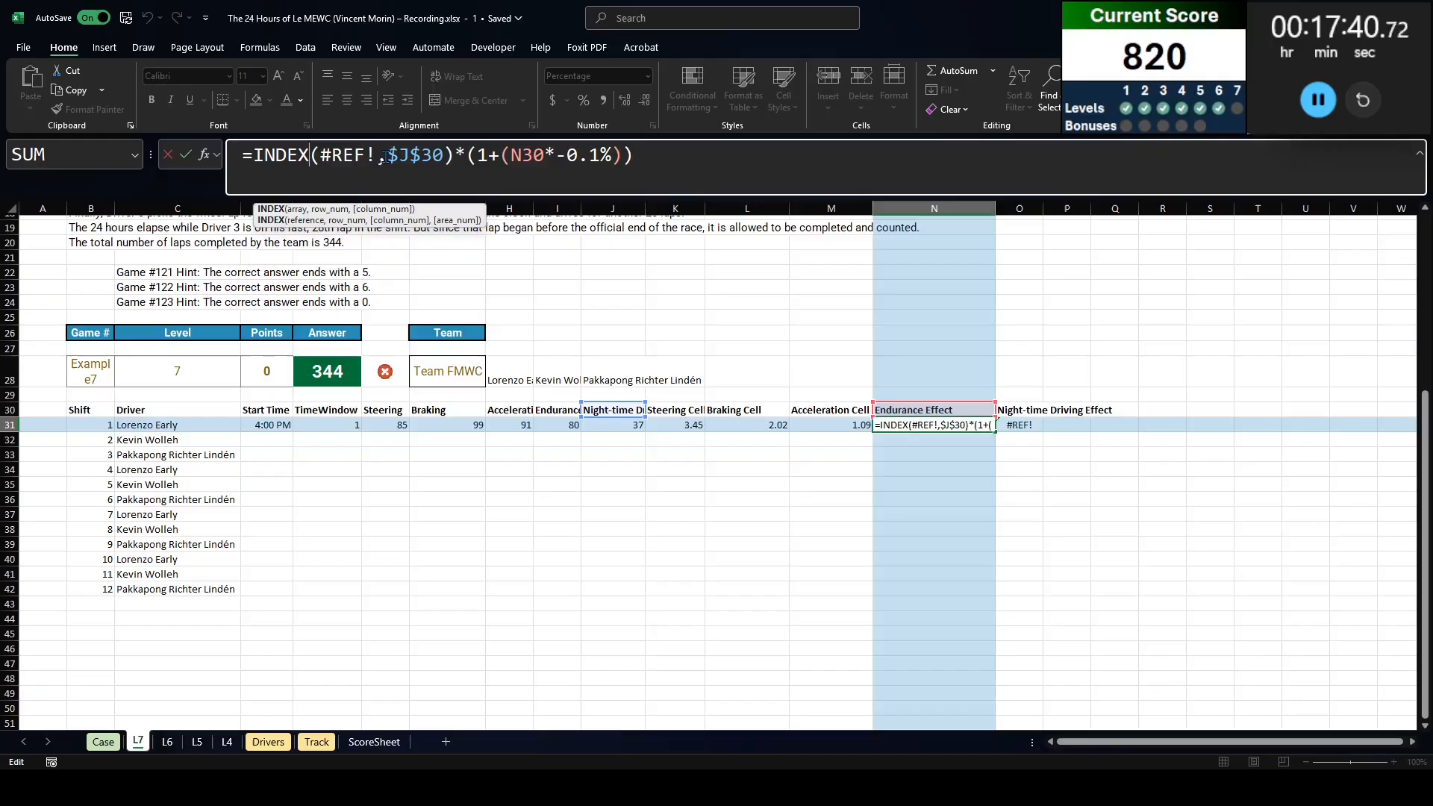
double_click(335, 155)
click(358, 155)
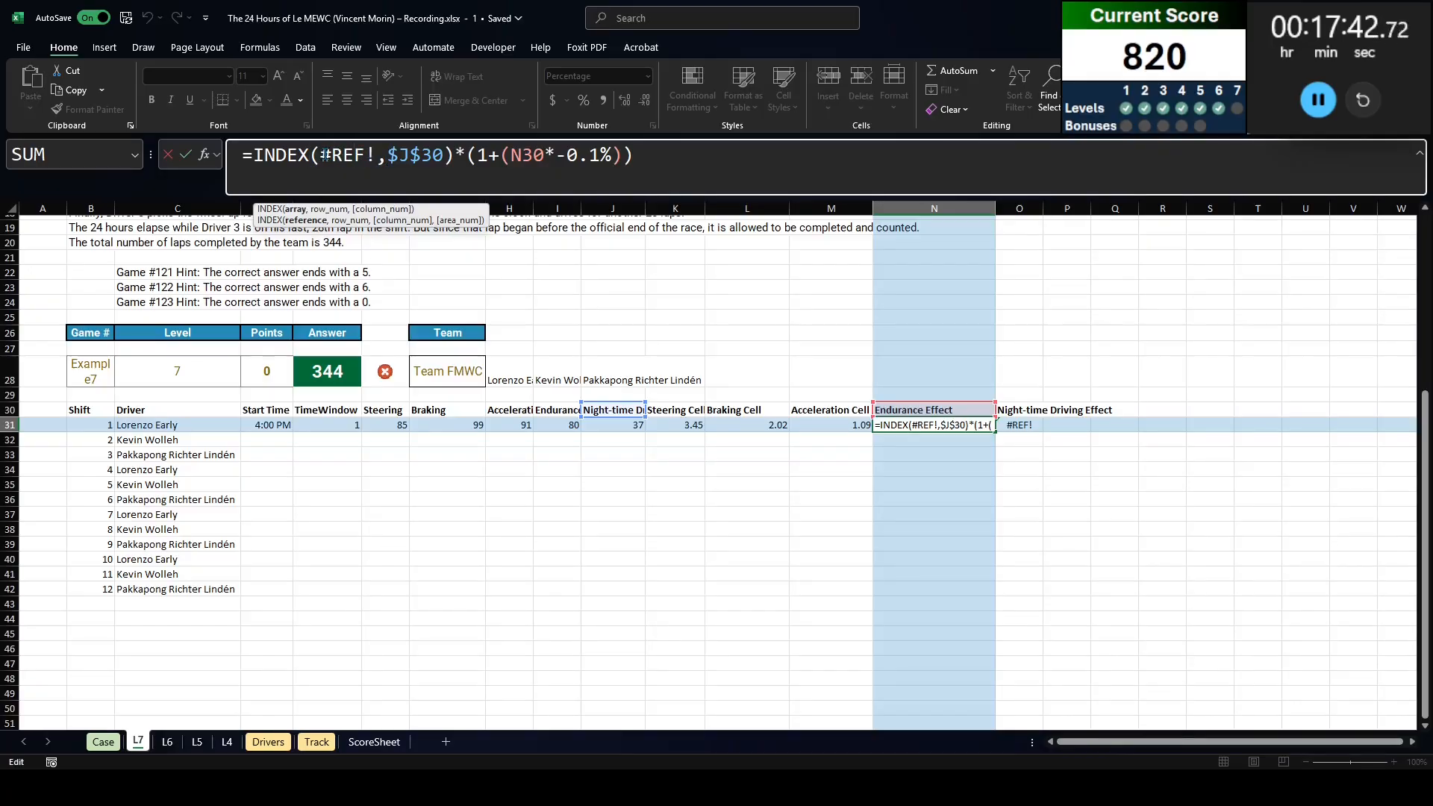
drag(326, 155, 373, 157)
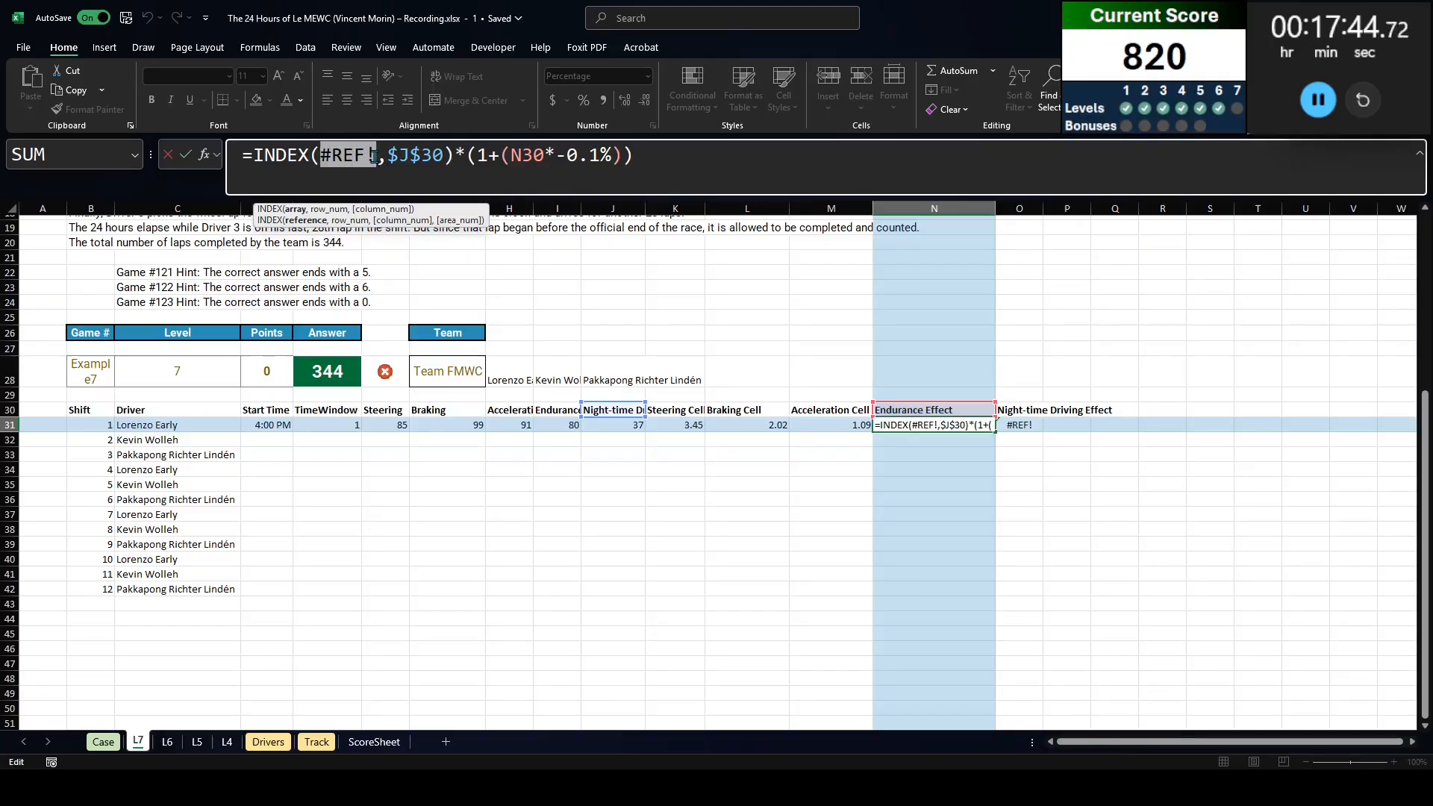
key(ctrl+Page_Down)
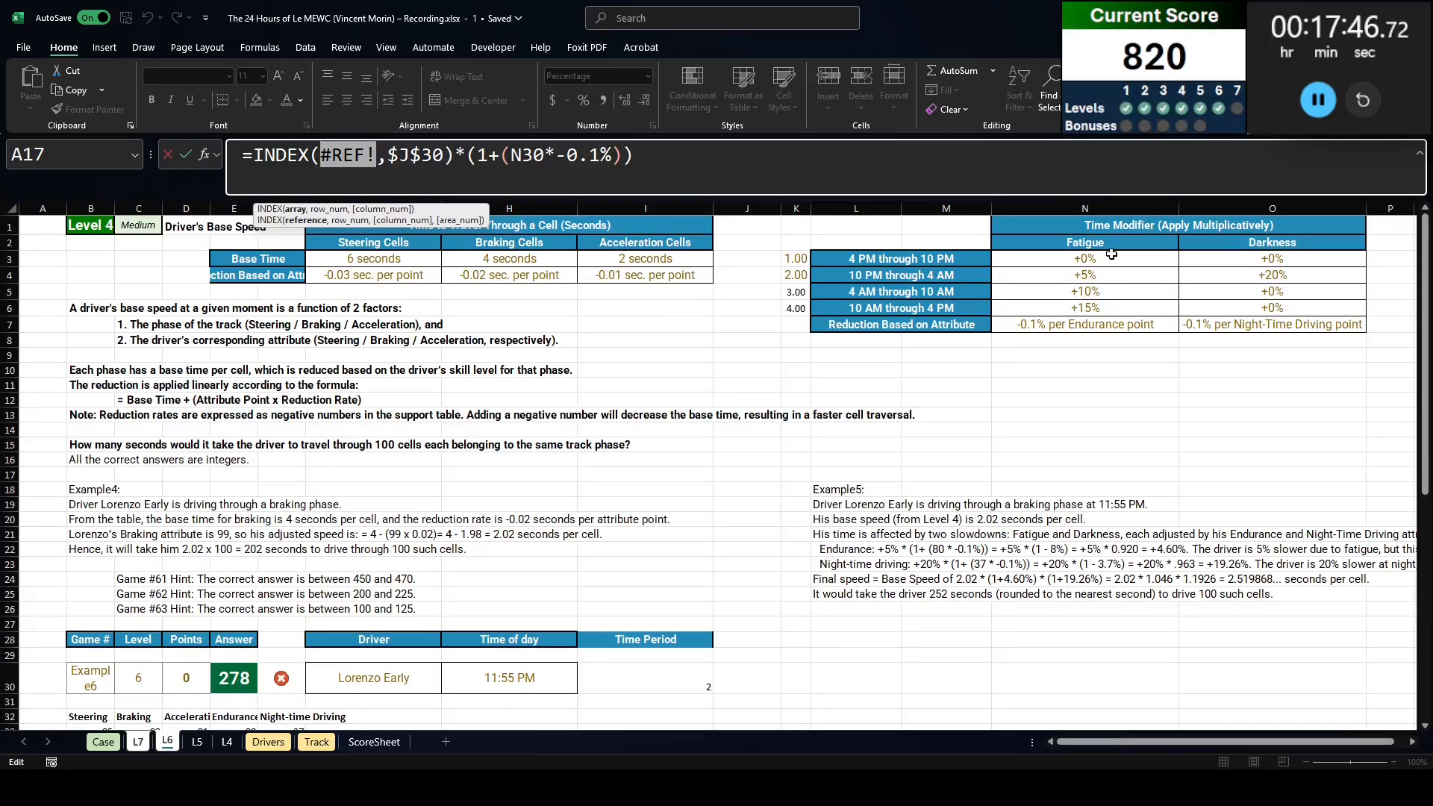
drag(1112, 254, 1112, 308)
key(F4)
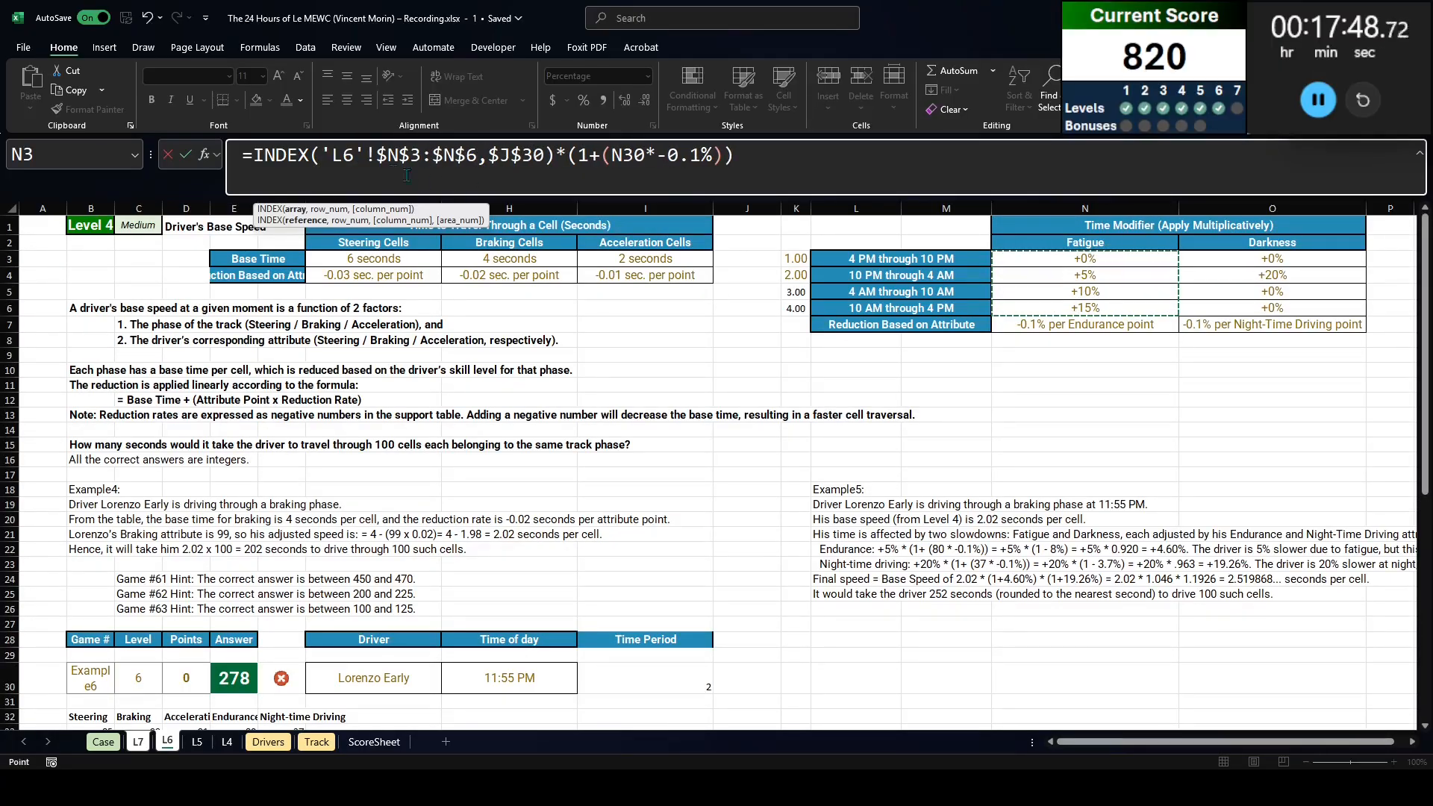
Step: Change the INDEX range in the N31 formula to the relative reference 'L6'!N3:N6
drag(377, 155, 322, 155)
key(BackSpace)
key(BackSpace)
drag(1059, 264, 1059, 308)
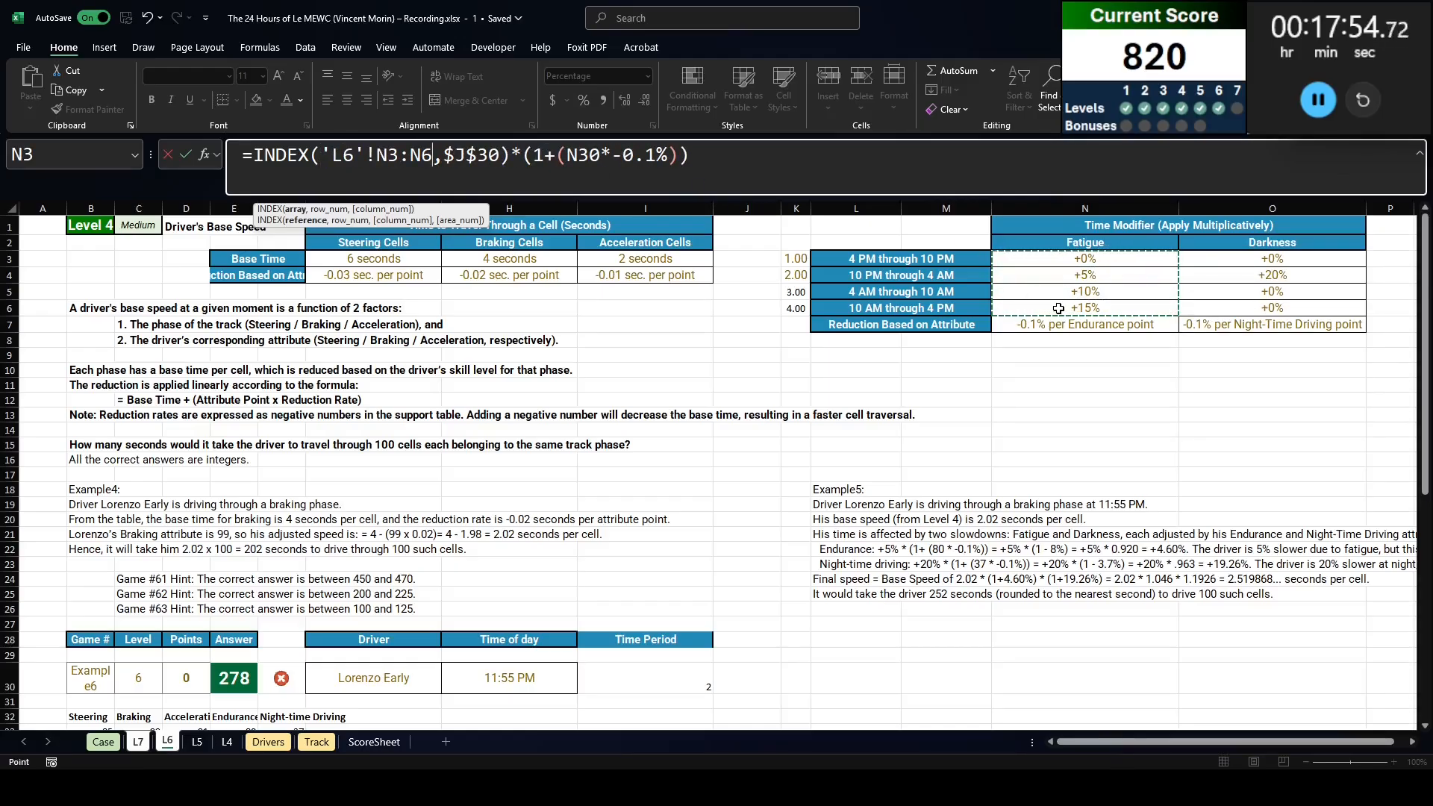
key(ctrl+Page_Up)
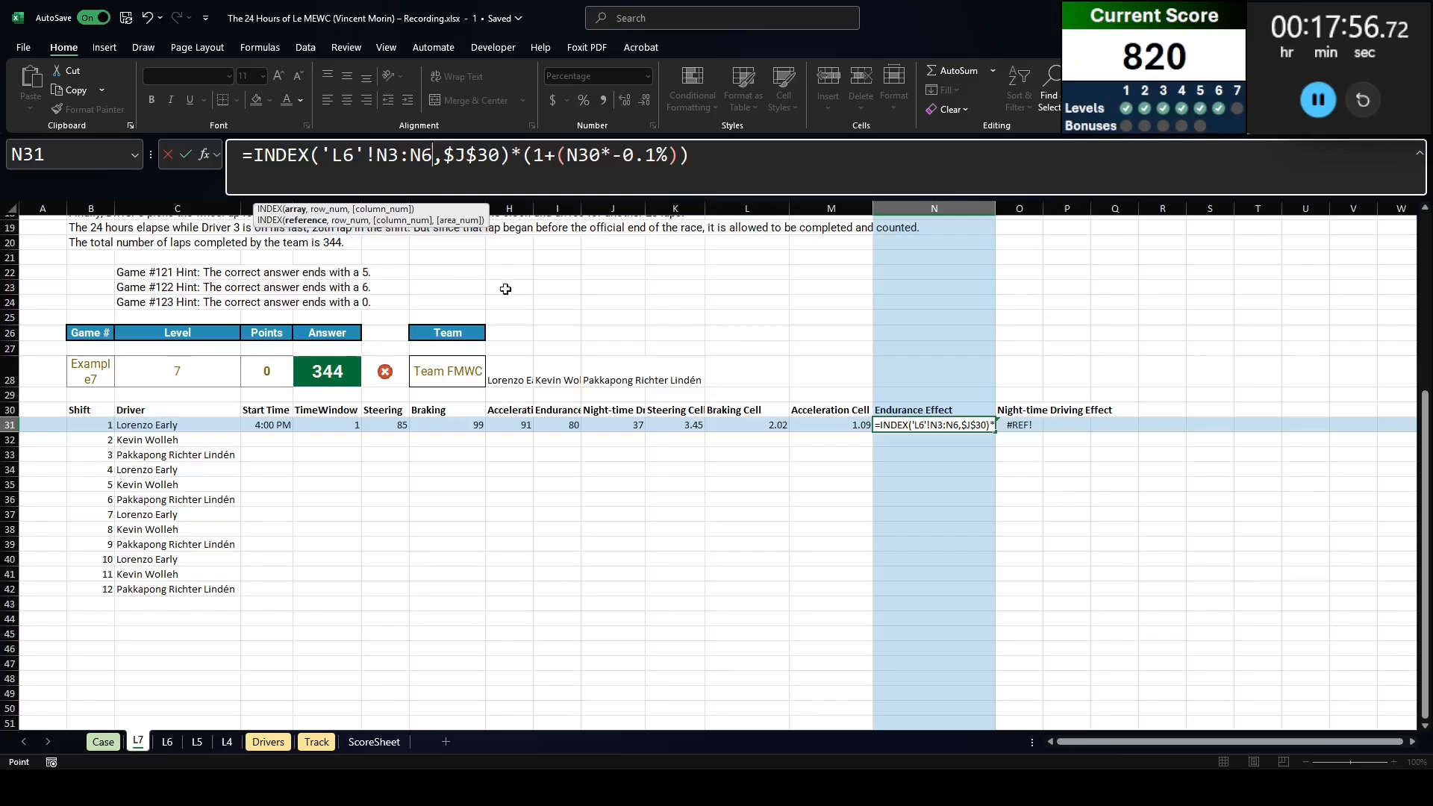
Step: Set the INDEX row number in the N31 formula to the TimeWindow cell E31, without the sheet prefix
double_click(463, 155)
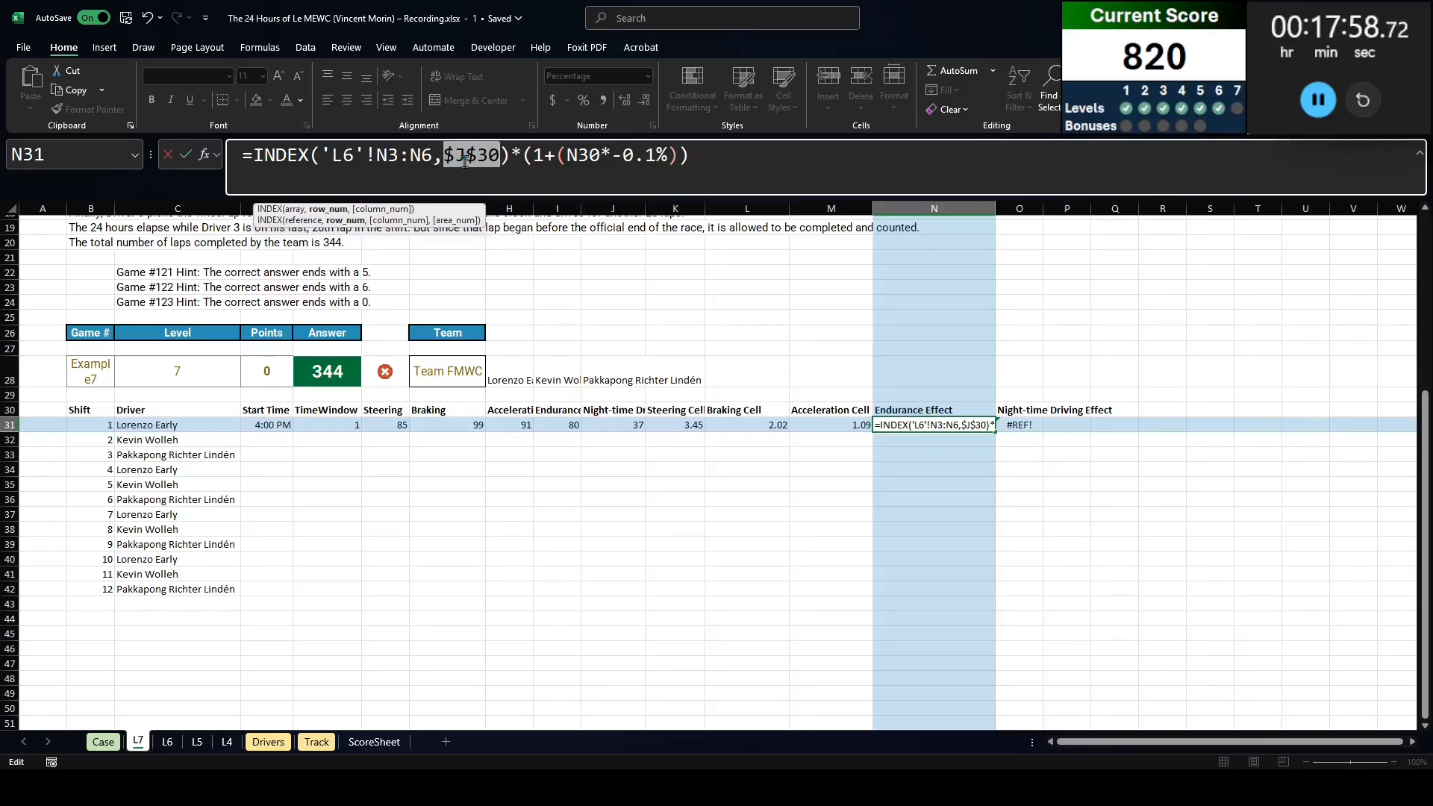
click(336, 425)
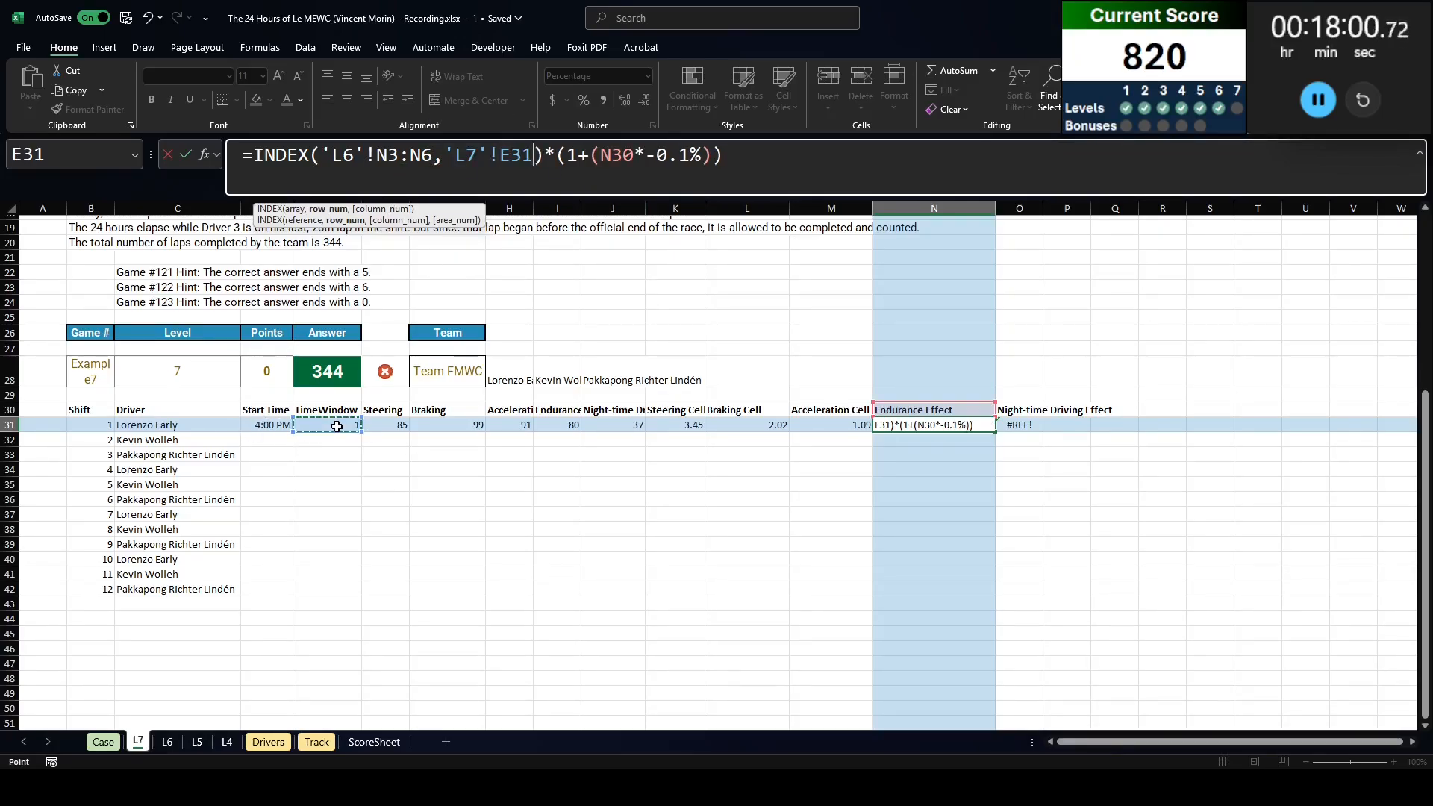
drag(481, 160, 444, 160)
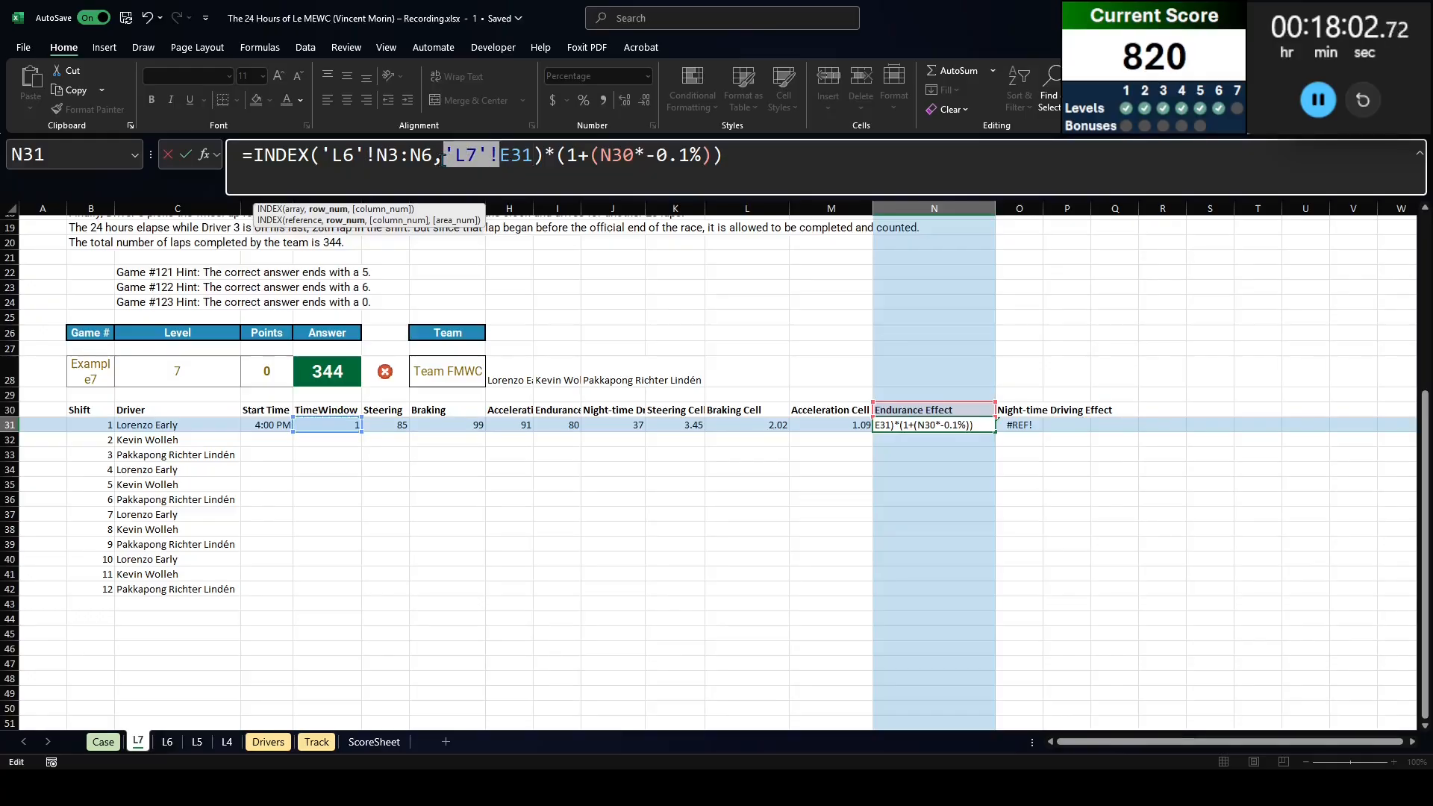
key(BackSpace)
Step: Point the attribute reference in the N31 formula to the Endurance value in I31 and commit the formula
double_click(563, 171)
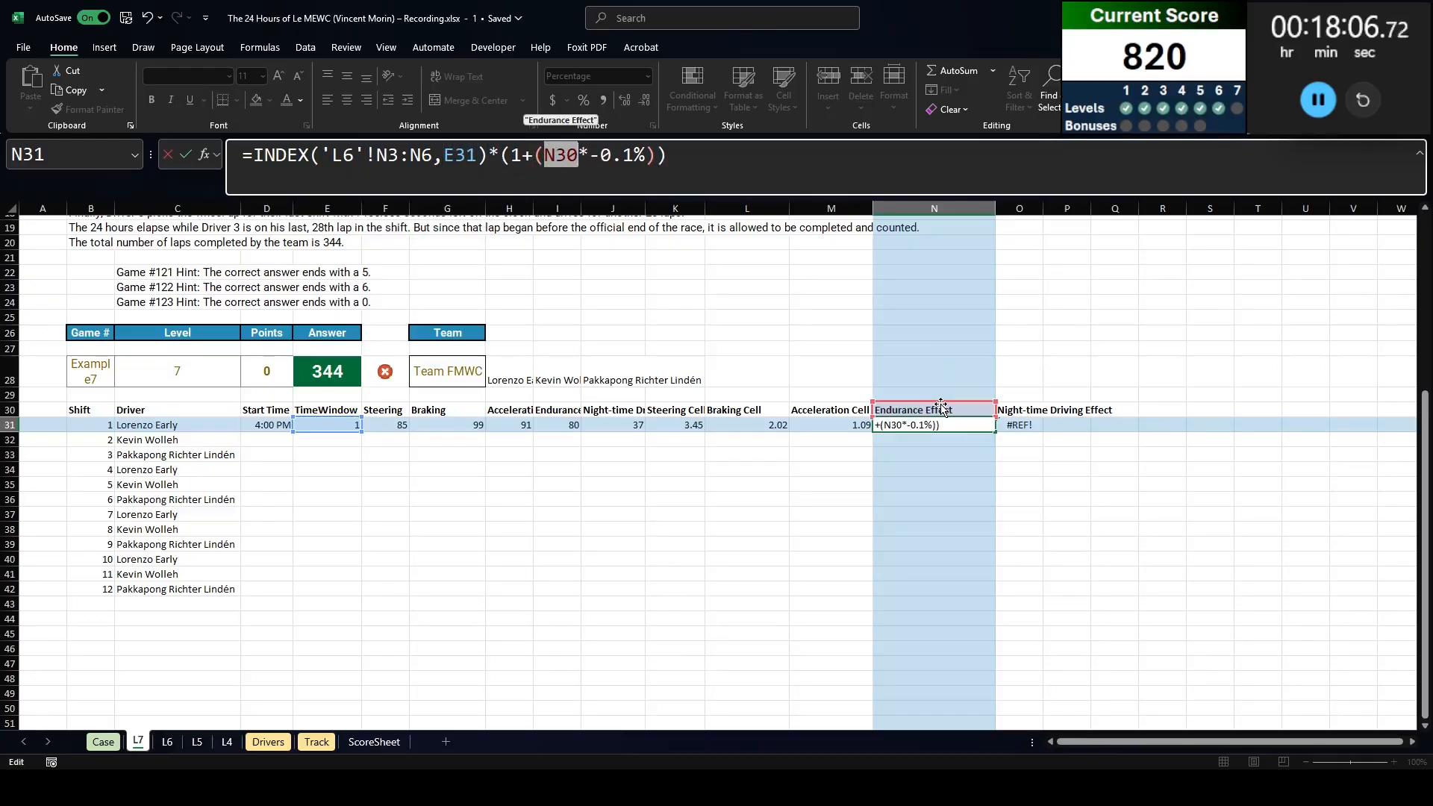
click(616, 396)
click(558, 422)
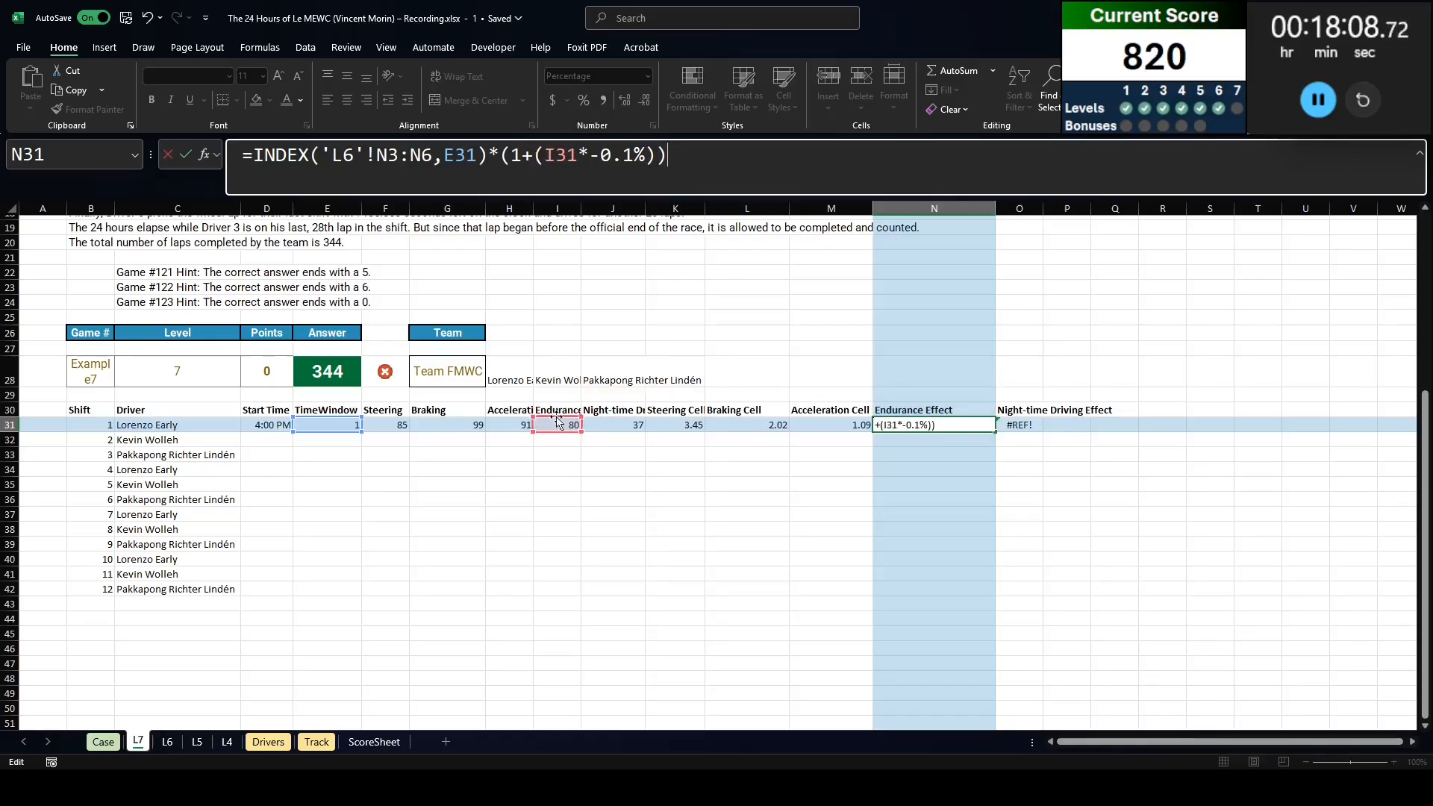
key(Return)
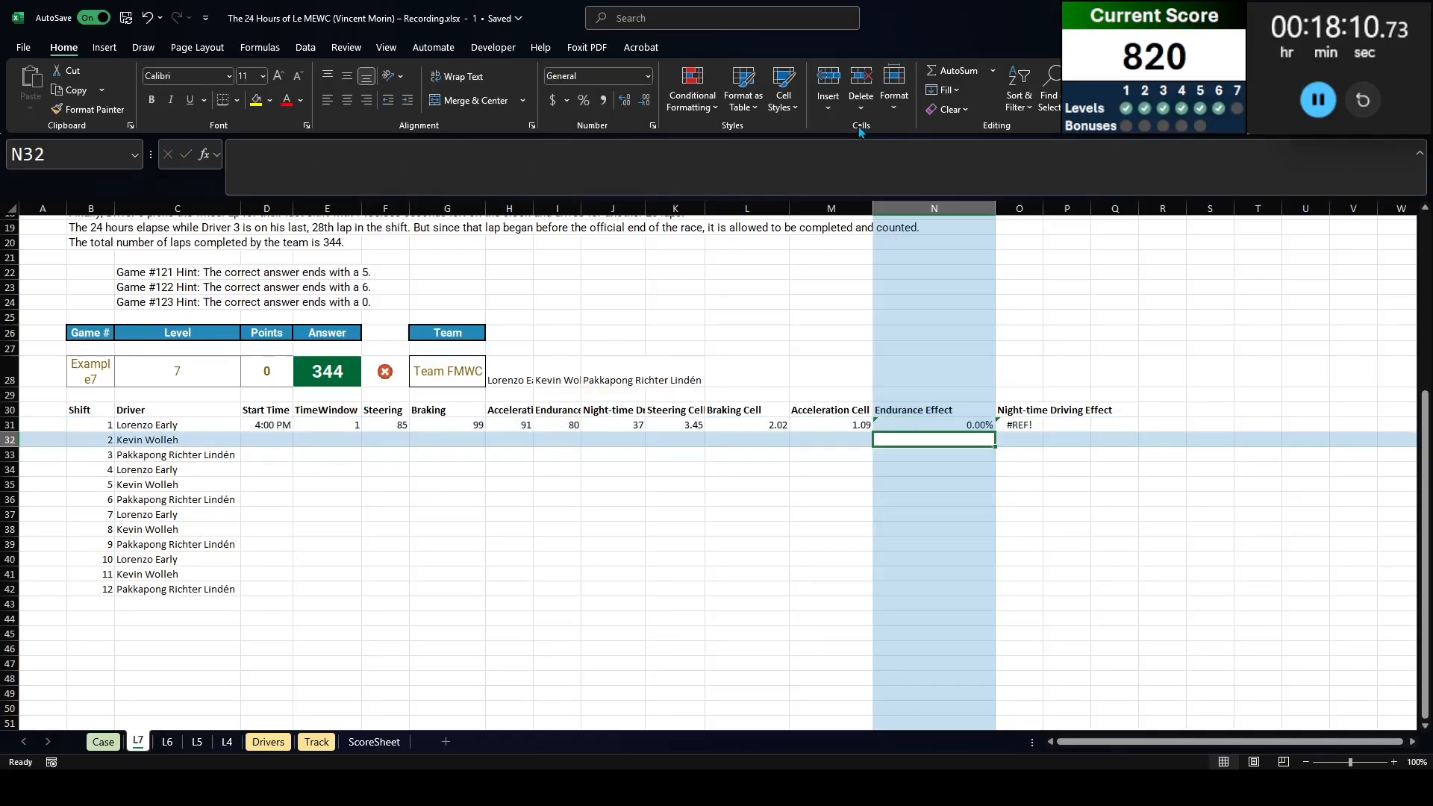
Step: Lock the rows of the INDEX range in the N31 formula so it reads 'L6'!N$3:N$6
key(Up)
click(410, 180)
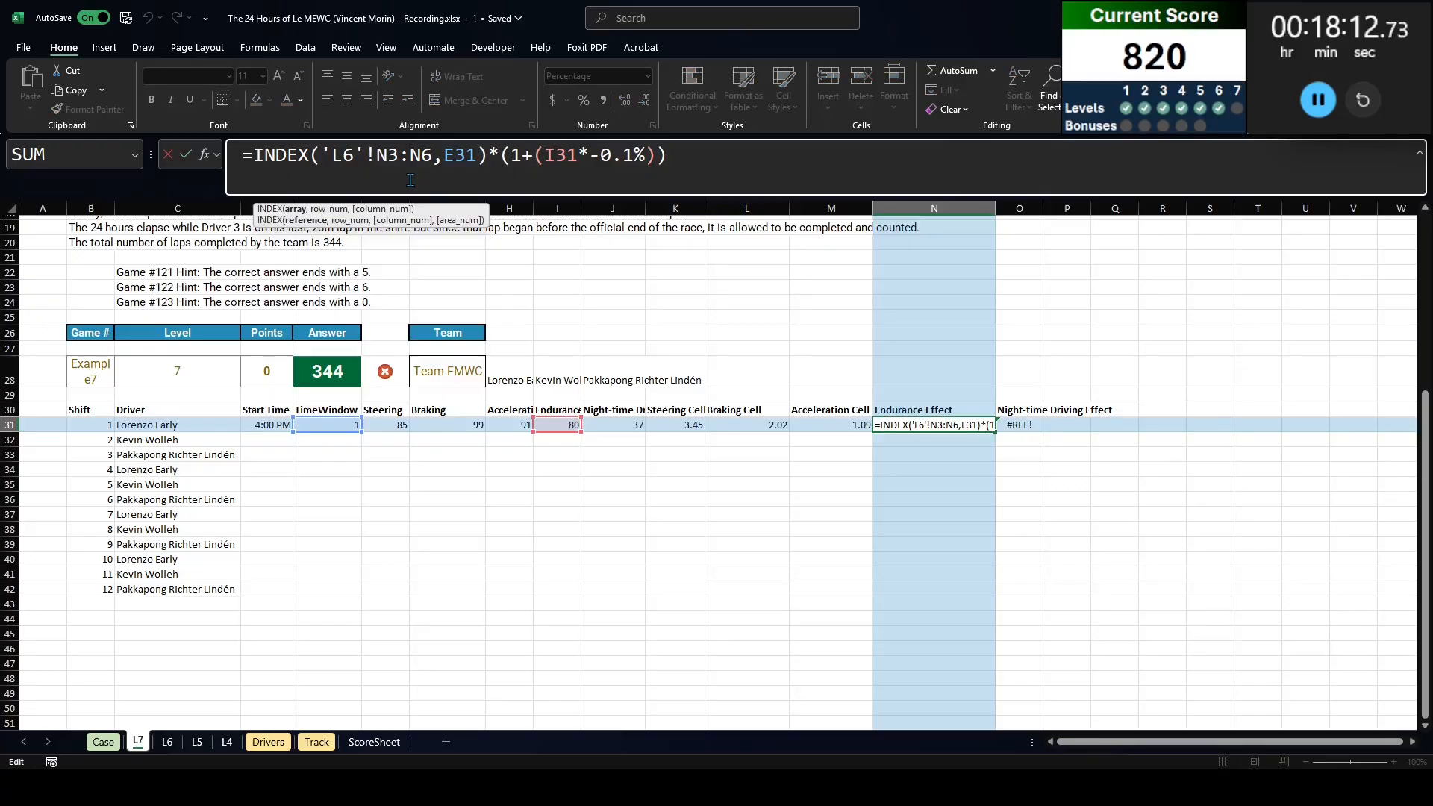
text($)
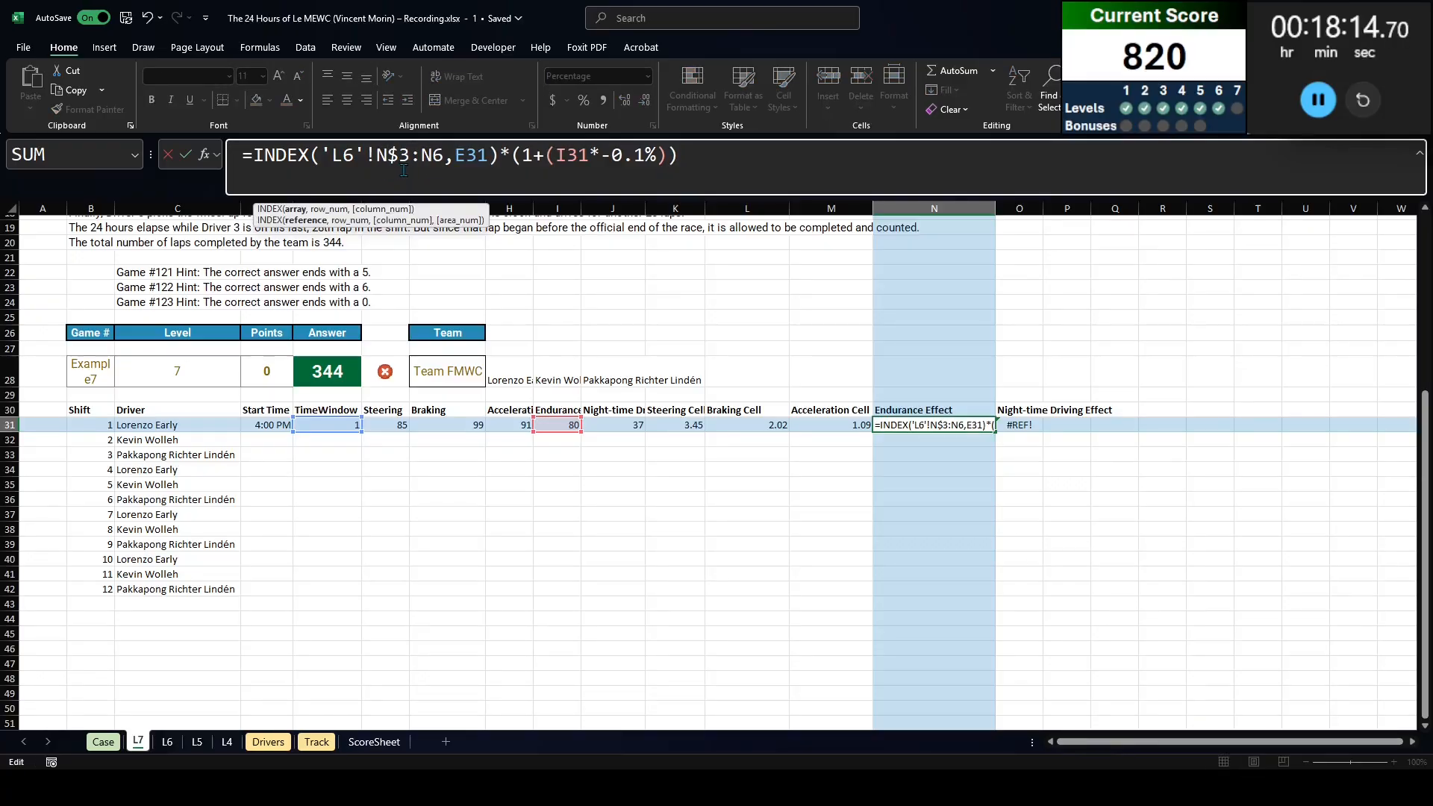
click(434, 157)
text($)
key(Return)
key(Up)
Step: Check the INDEX part of the N31 formula against the Fatigue values in the time modifier table on sheet L6
click(411, 156)
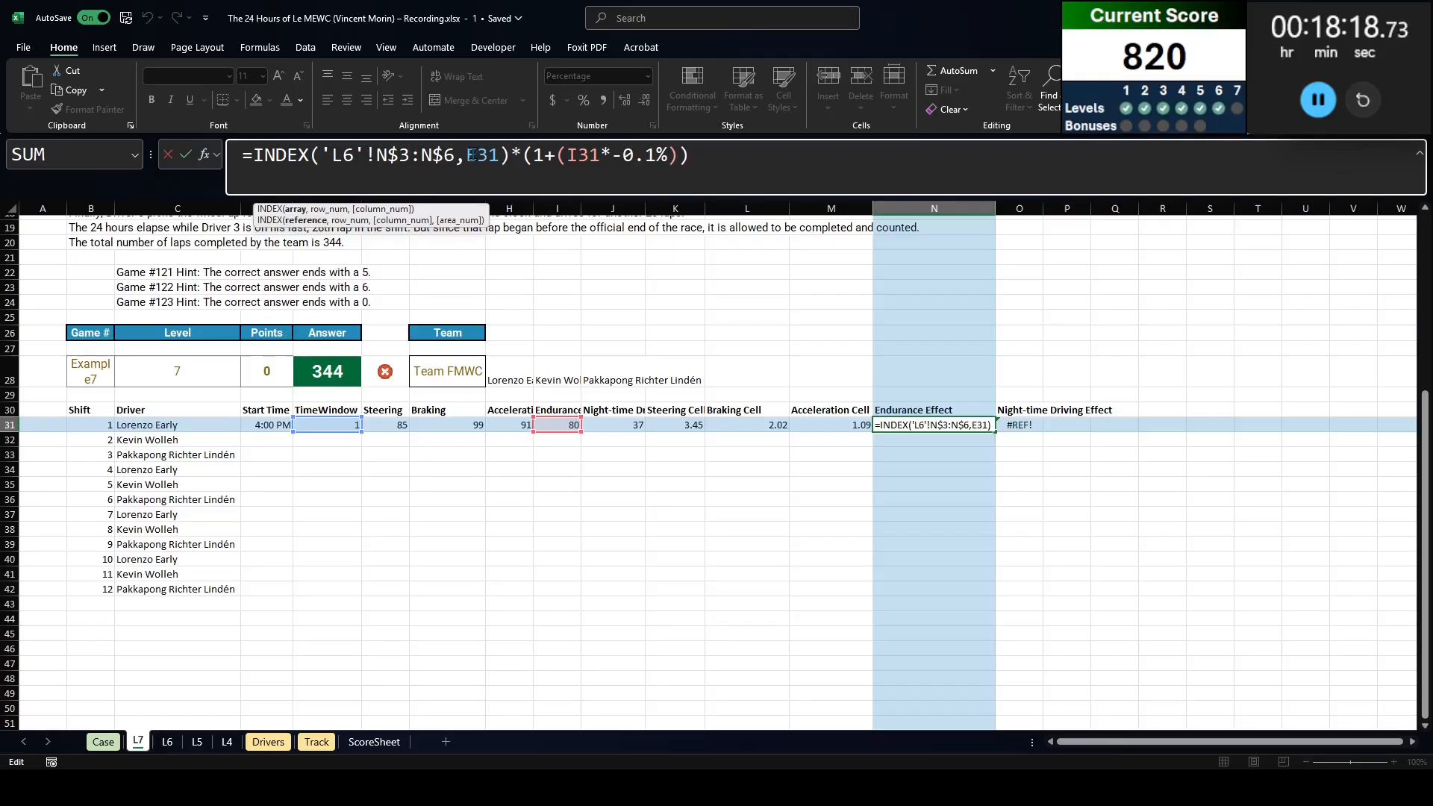
key(Escape)
key(ctrl+Page_Down)
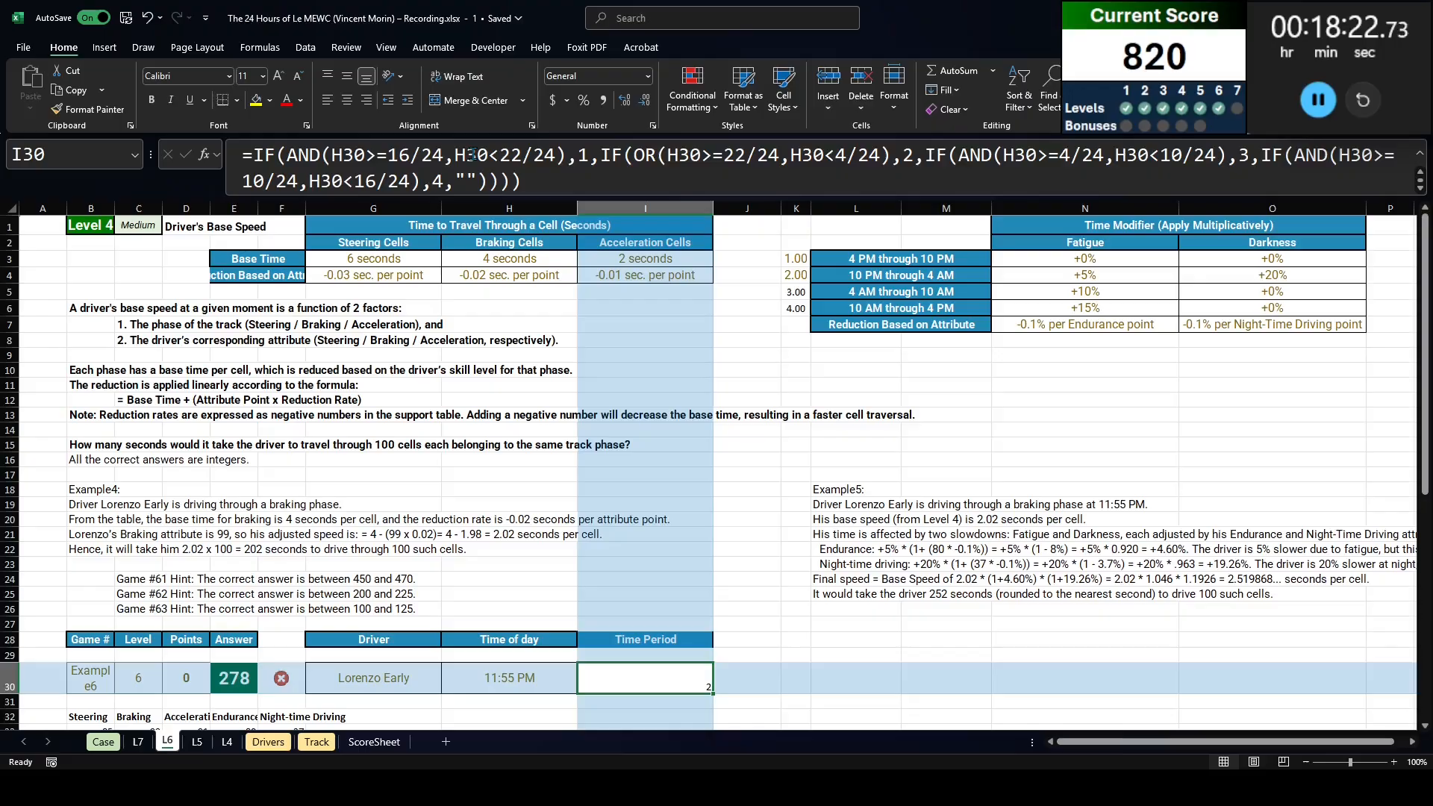
drag(1087, 263, 1079, 312)
key(ctrl+Page_Up)
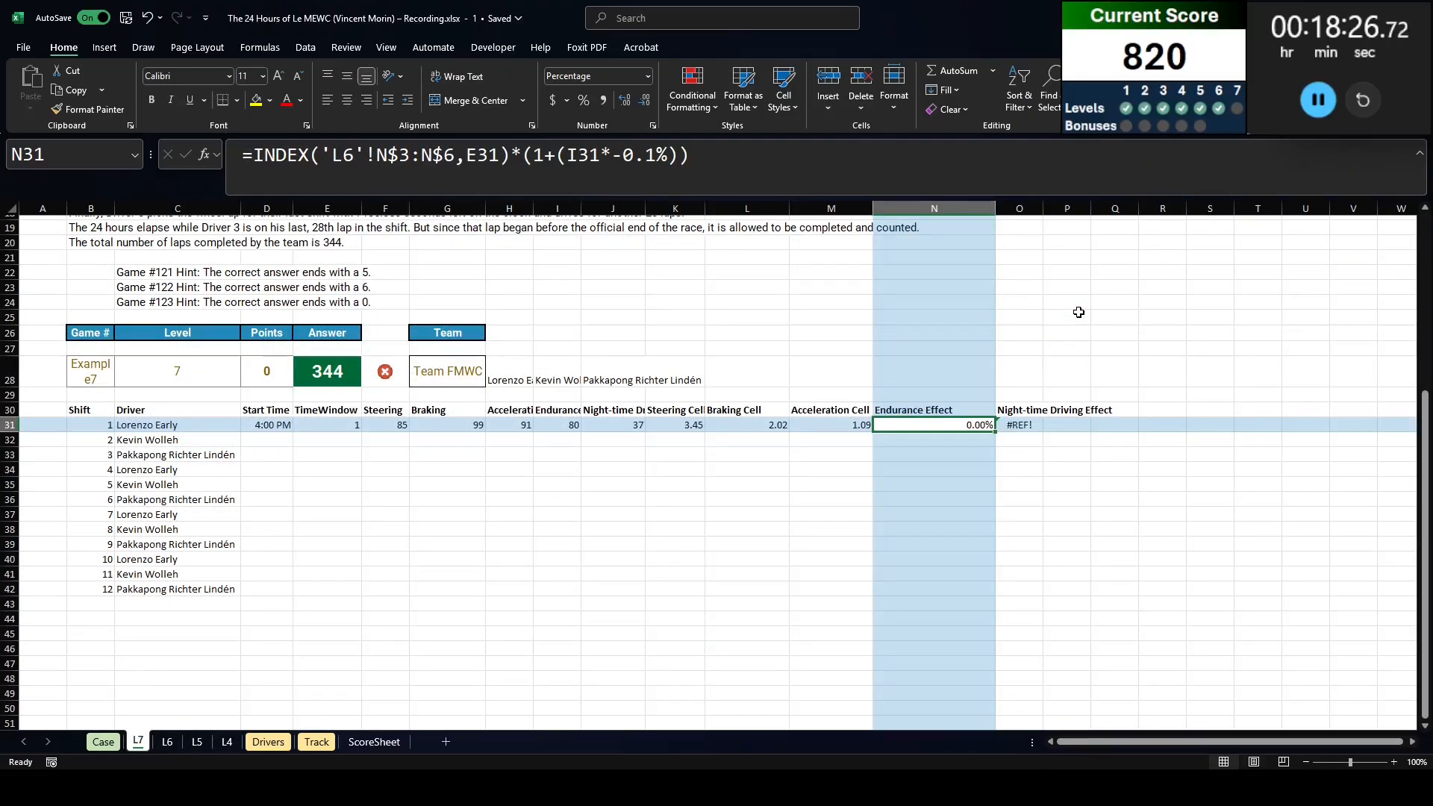
click(693, 162)
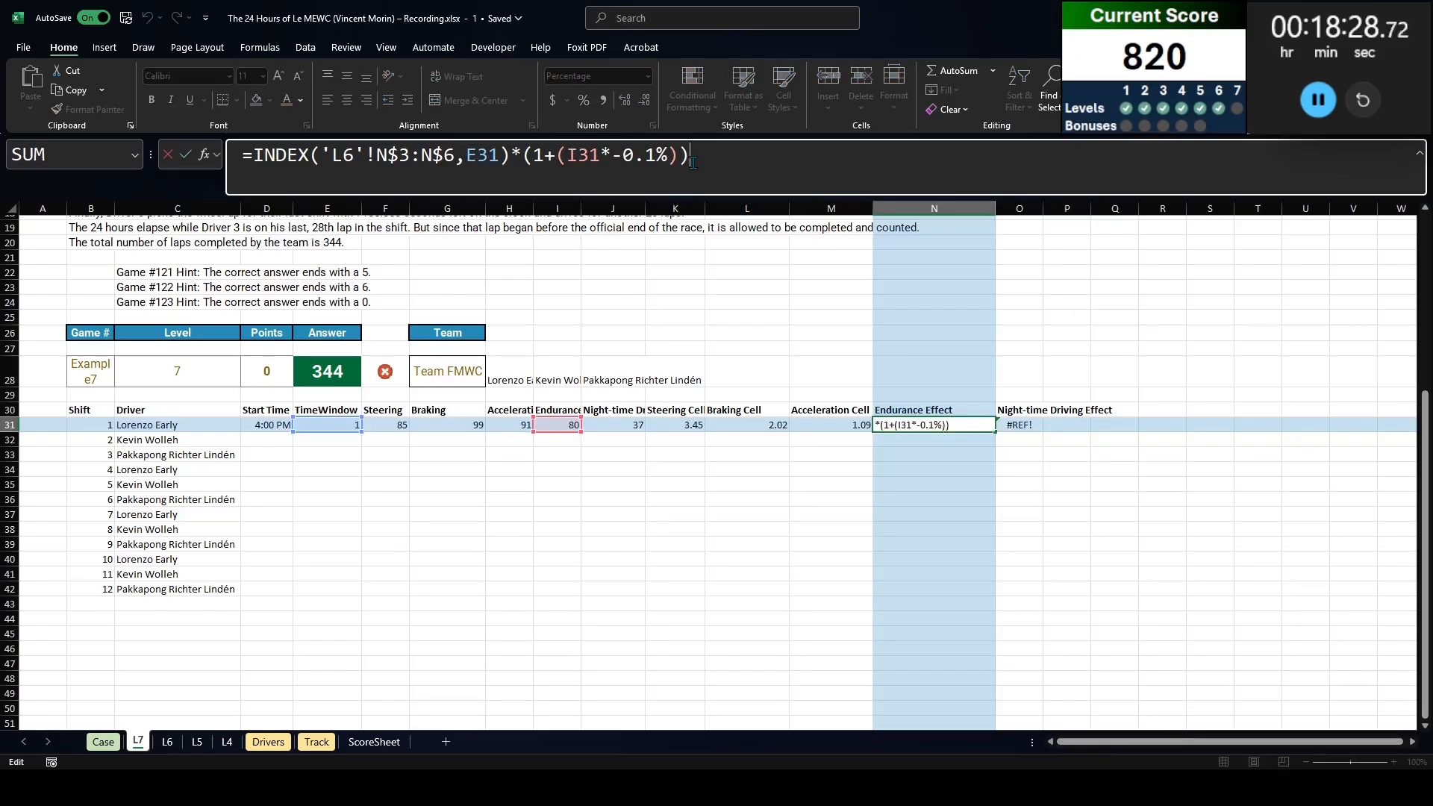
click(471, 144)
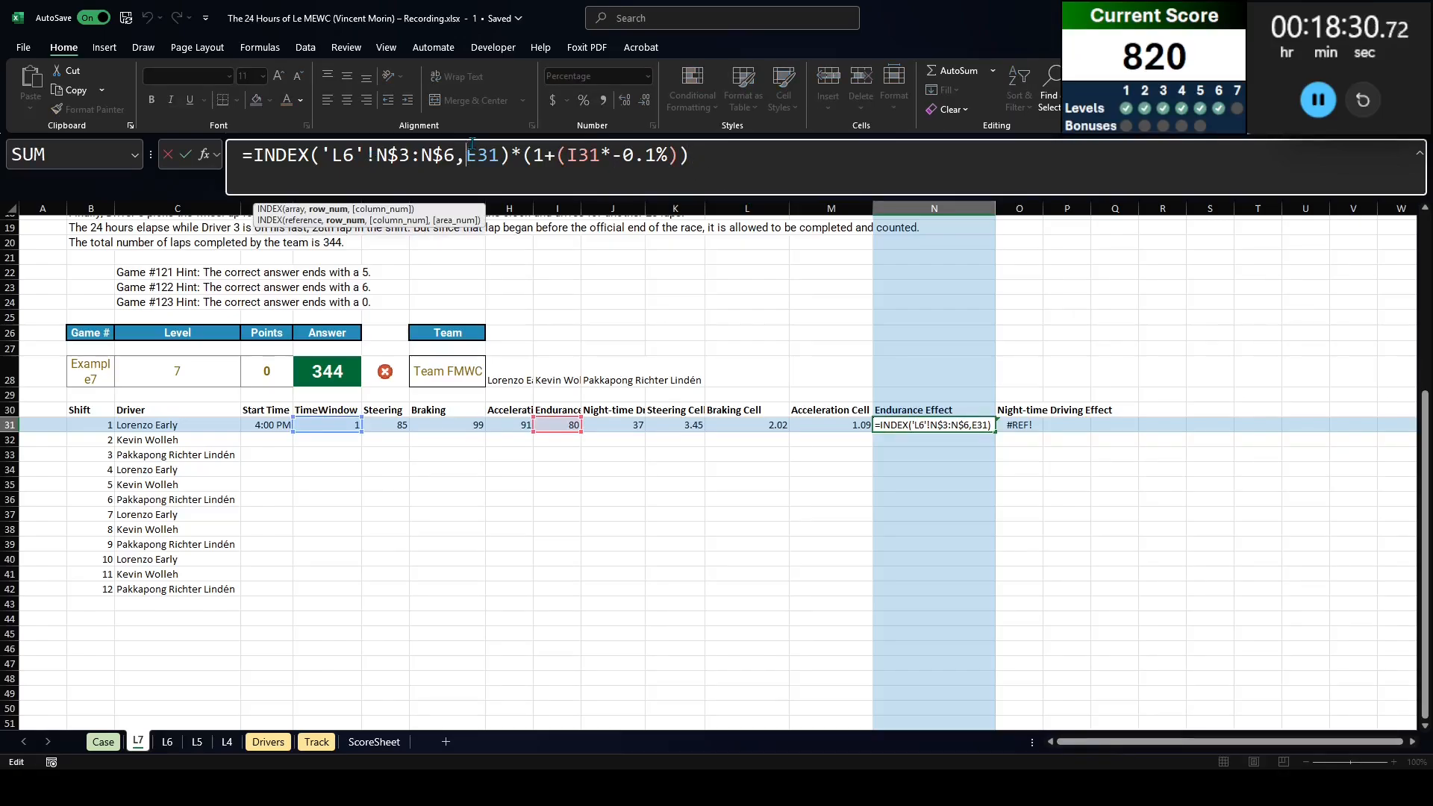
drag(511, 158, 253, 155)
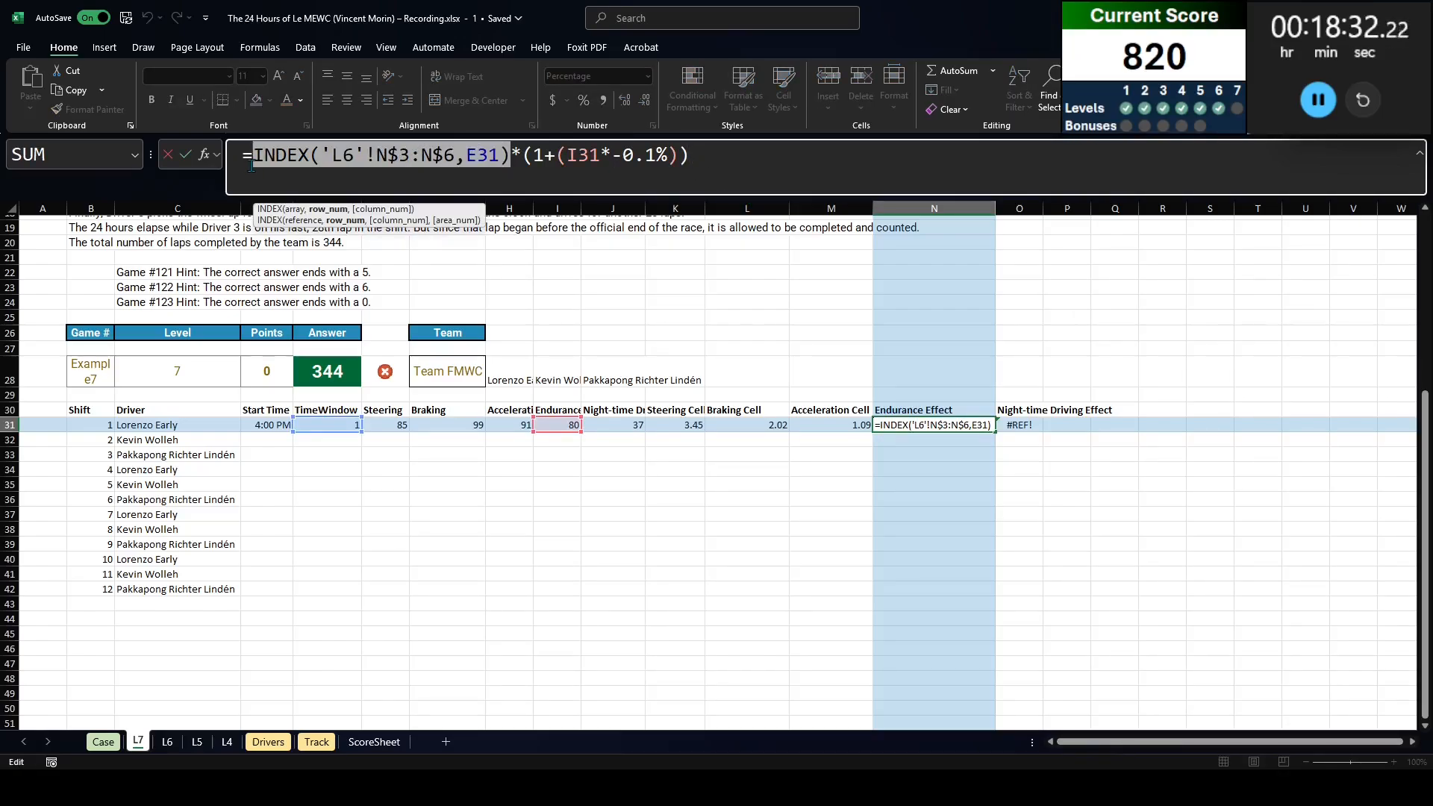
click(290, 153)
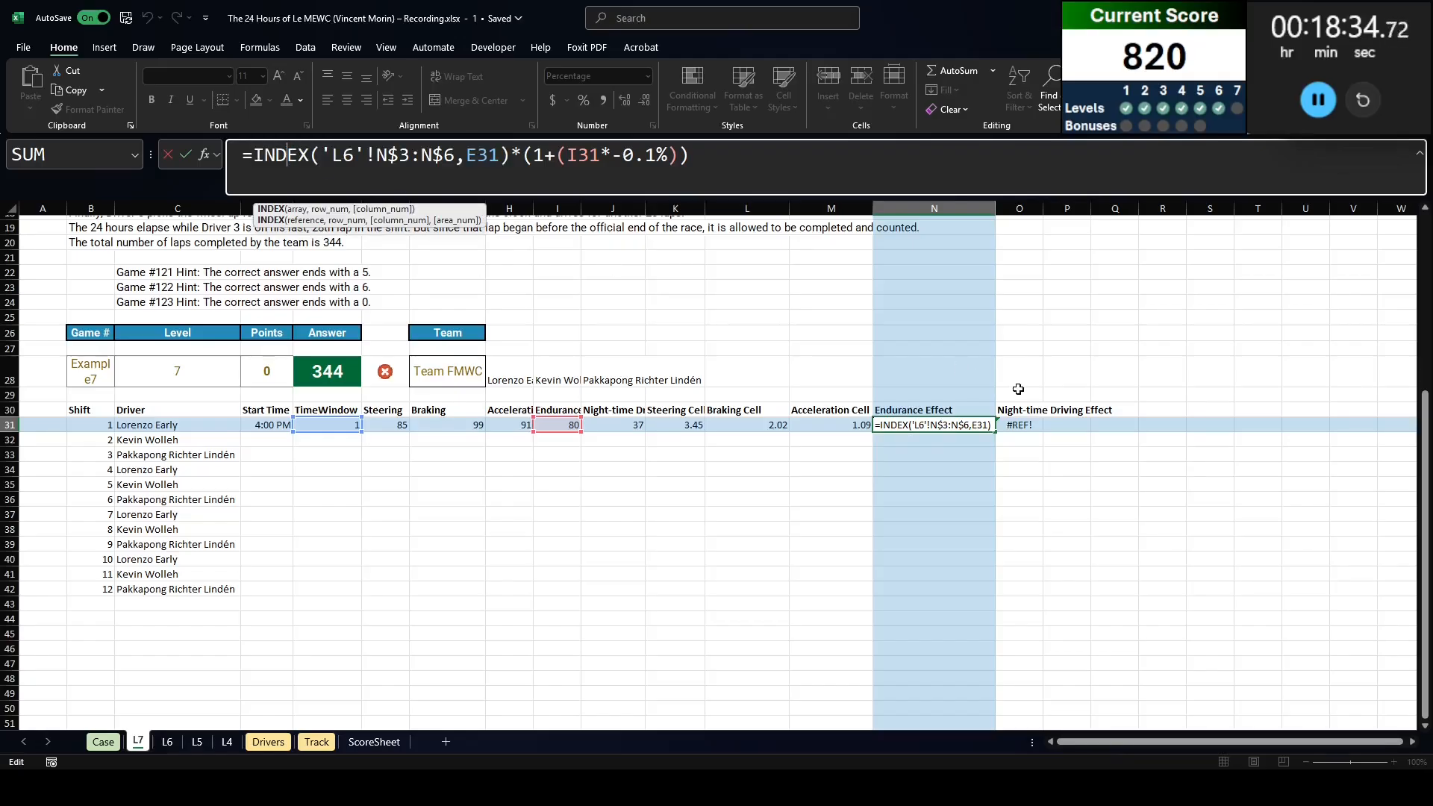
key(ctrl+Return)
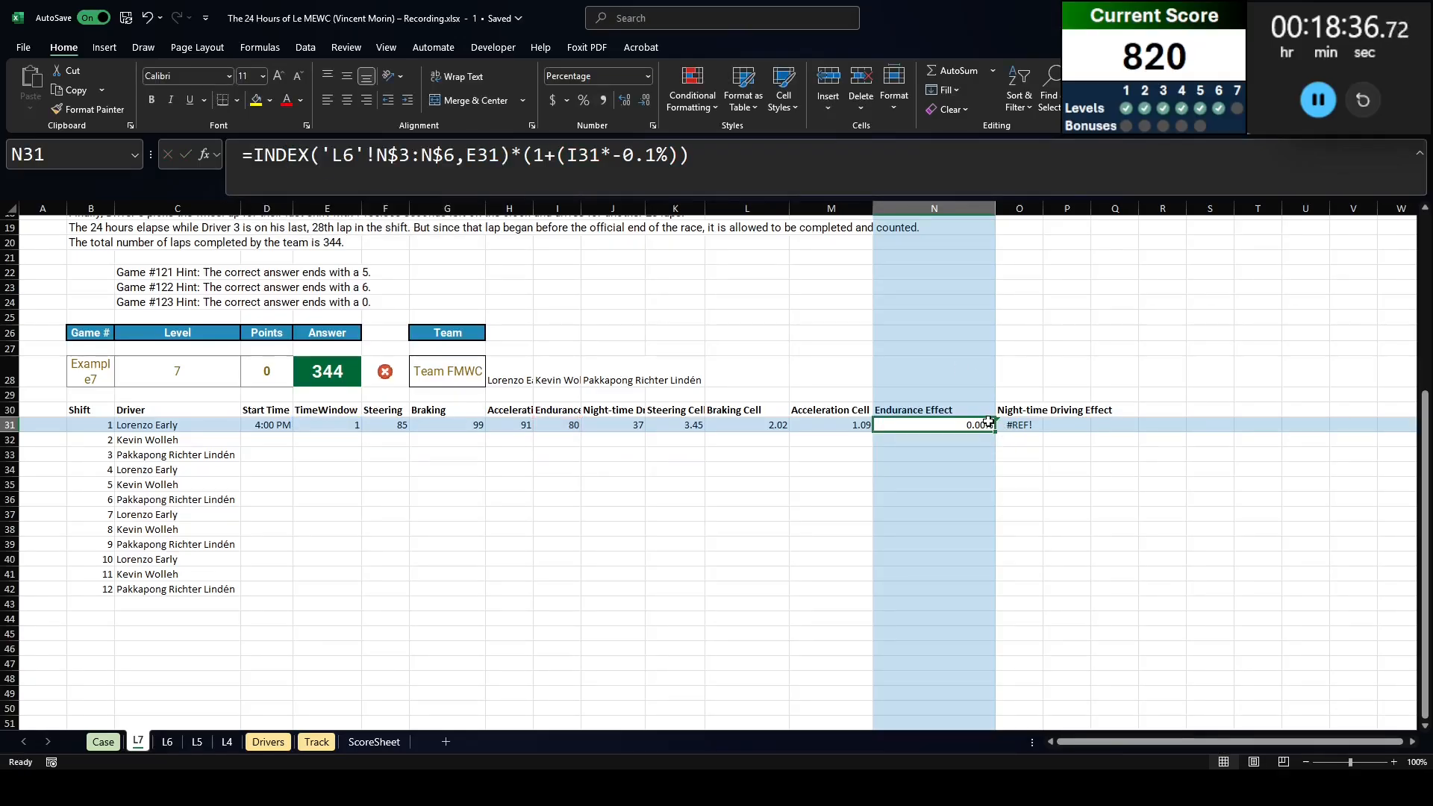
Step: Copy the N31 formula into O31 and point its INDEX row number to the TimeWindow cell E31
key(ctrl+c)
key(Right)
key(Left)
key(Right)
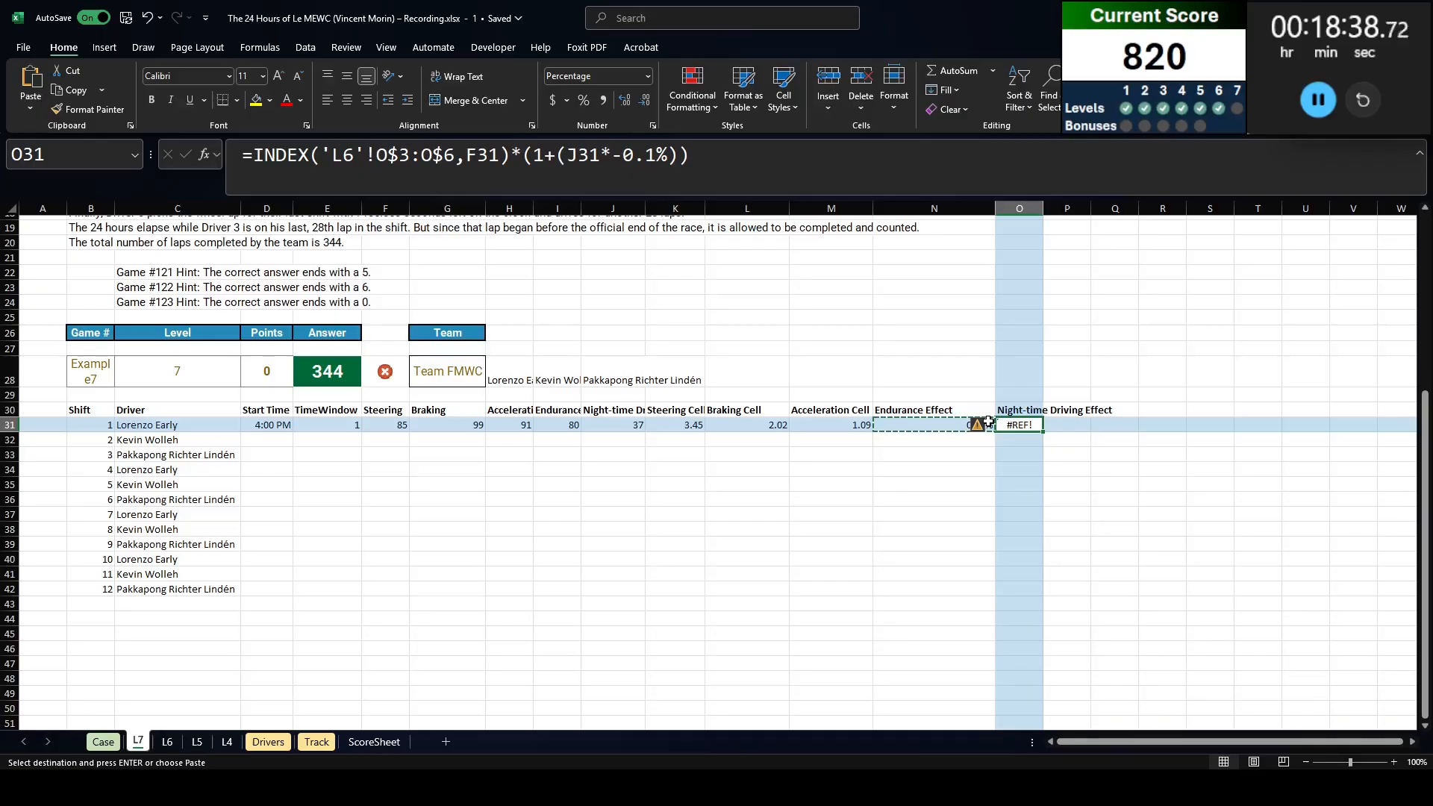
key(F2)
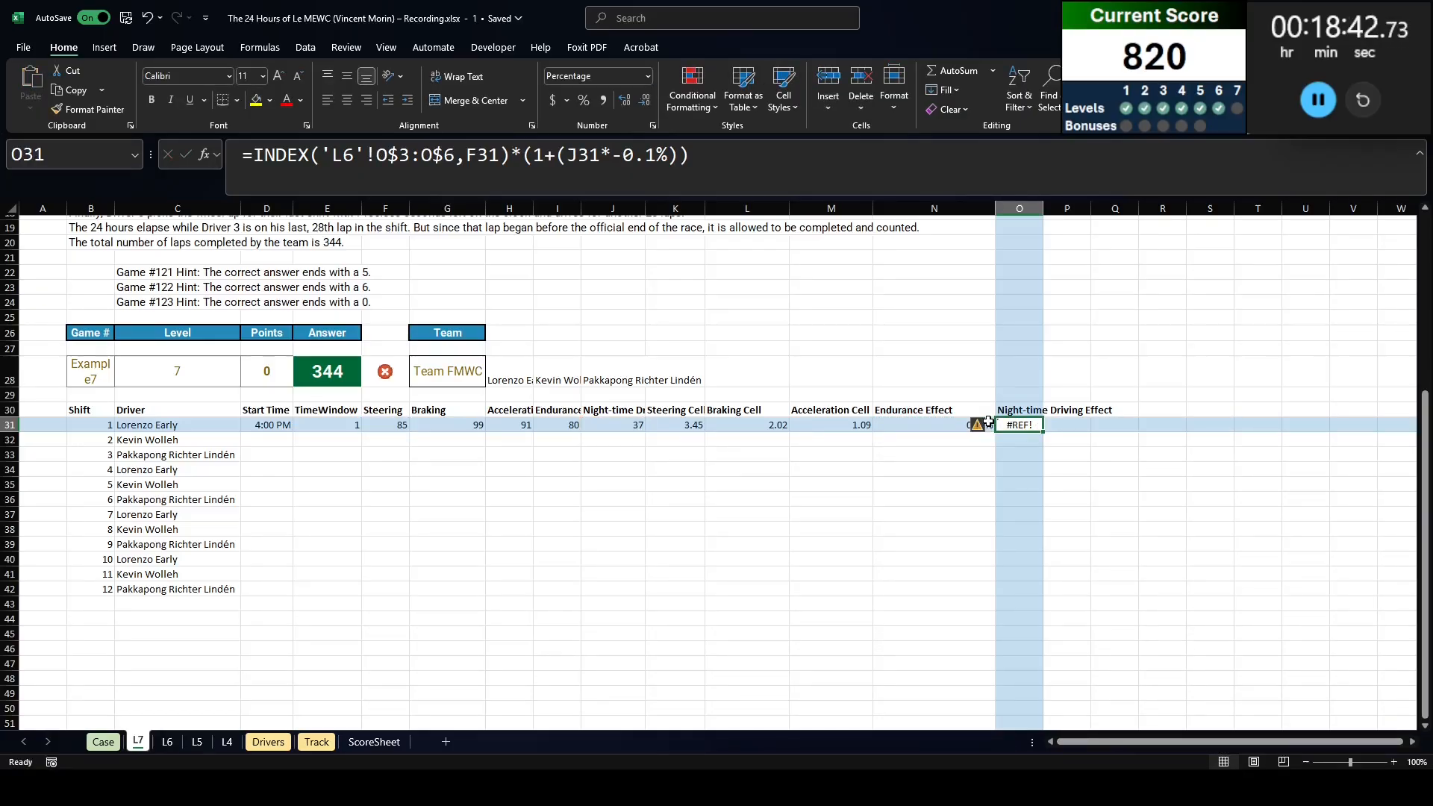
click(612, 154)
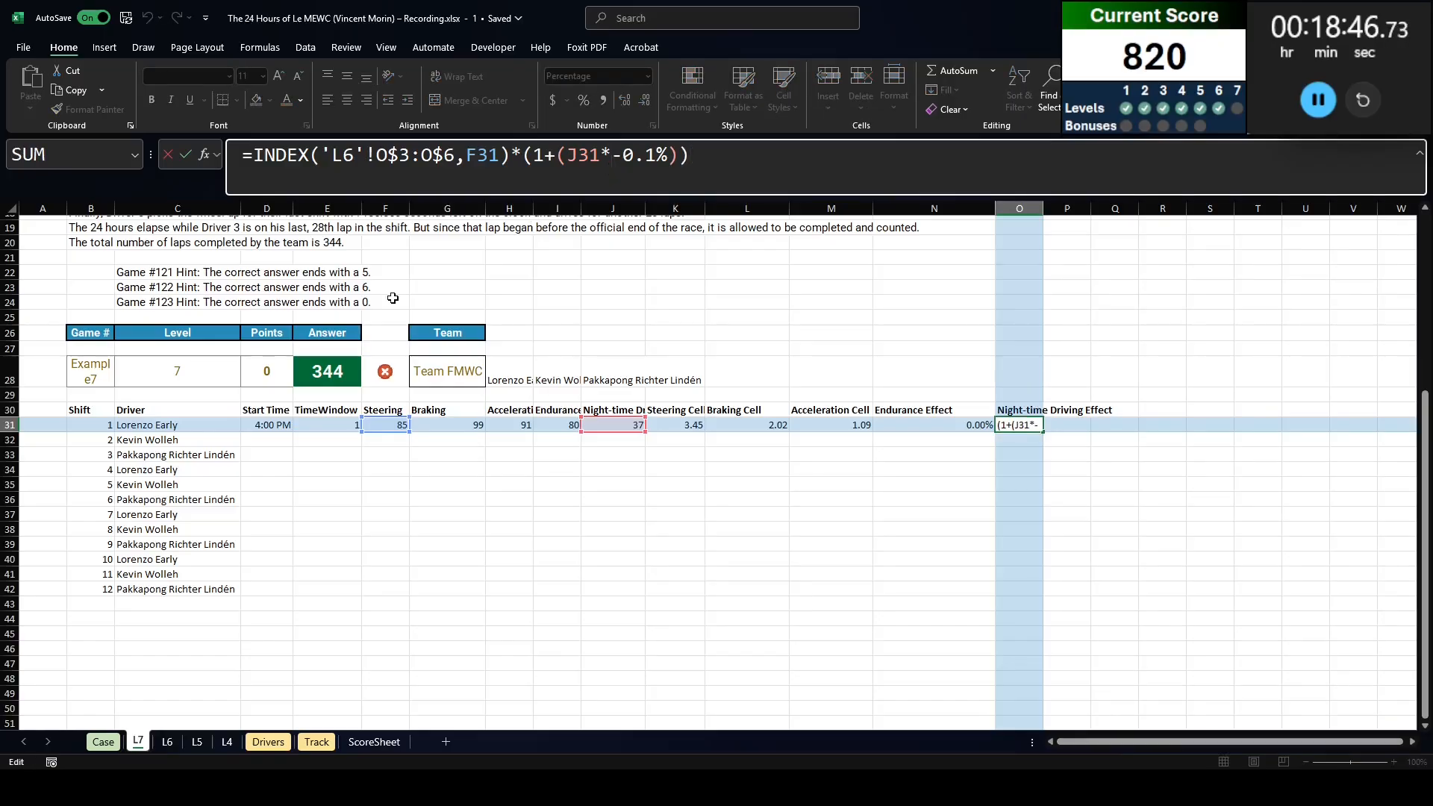
drag(403, 425, 345, 419)
key(Return)
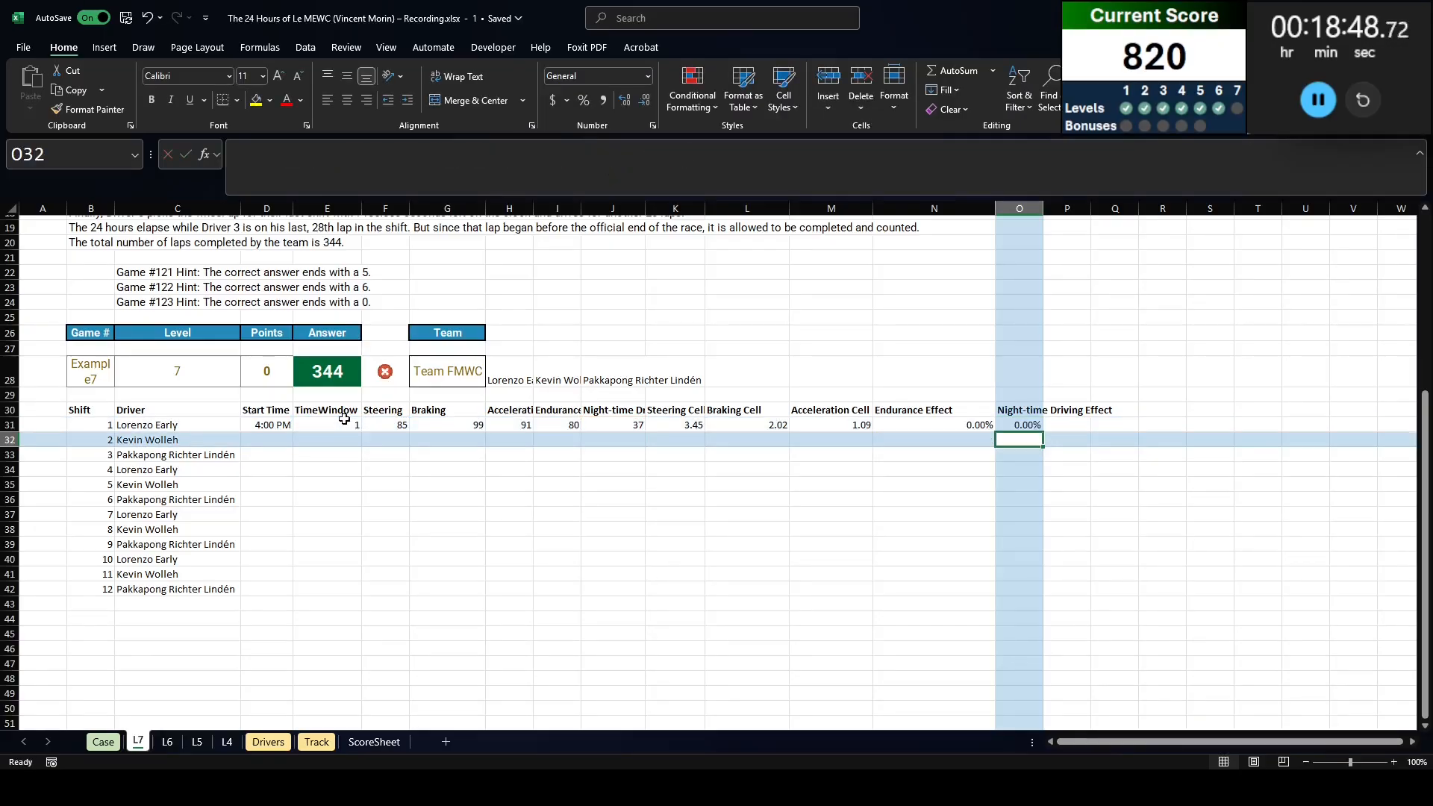
Step: Autofit the width of column O to the Night-time Driving Effect header
key(Up)
key(Right)
key(Left)
key(Up)
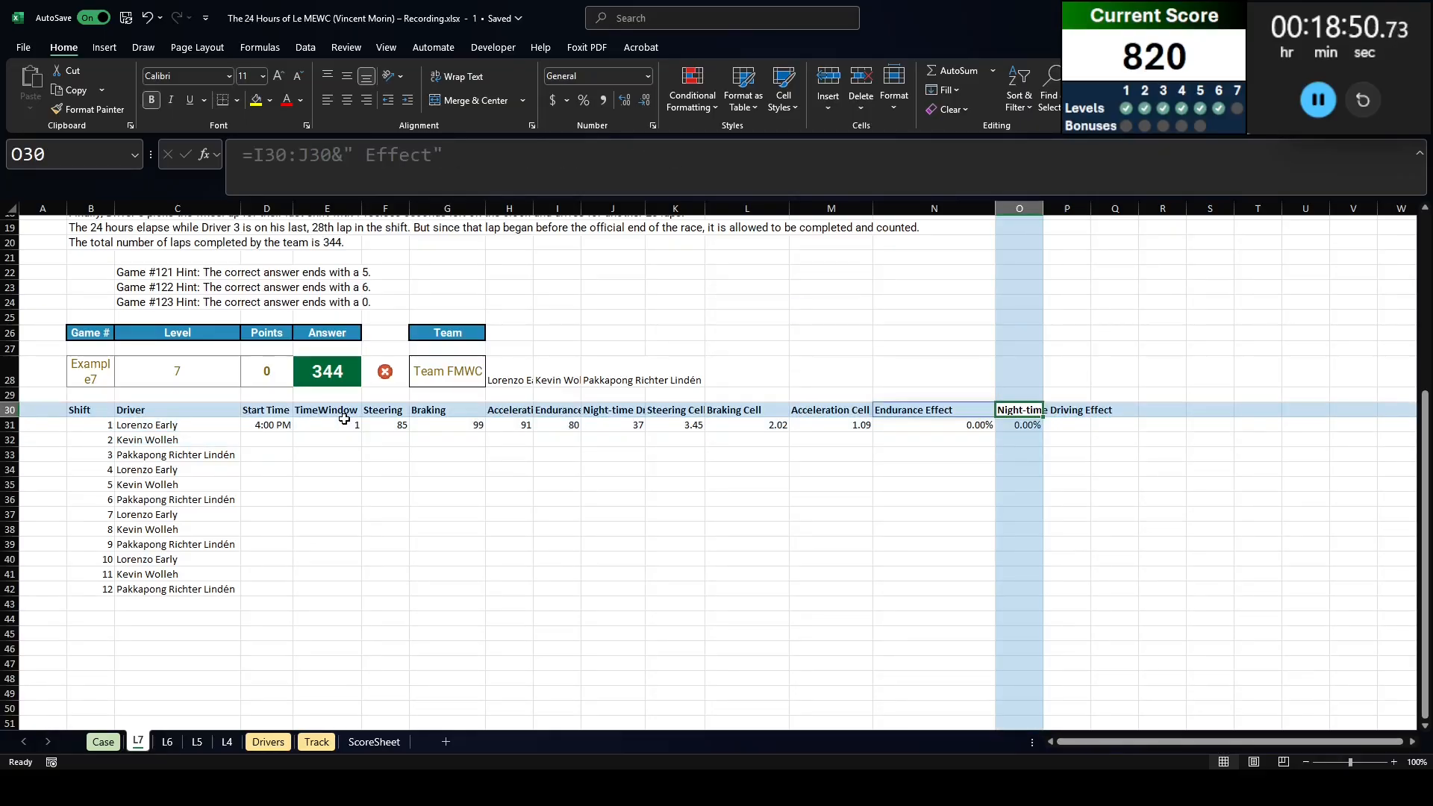
key(alt+h)
key(o)
key(i)
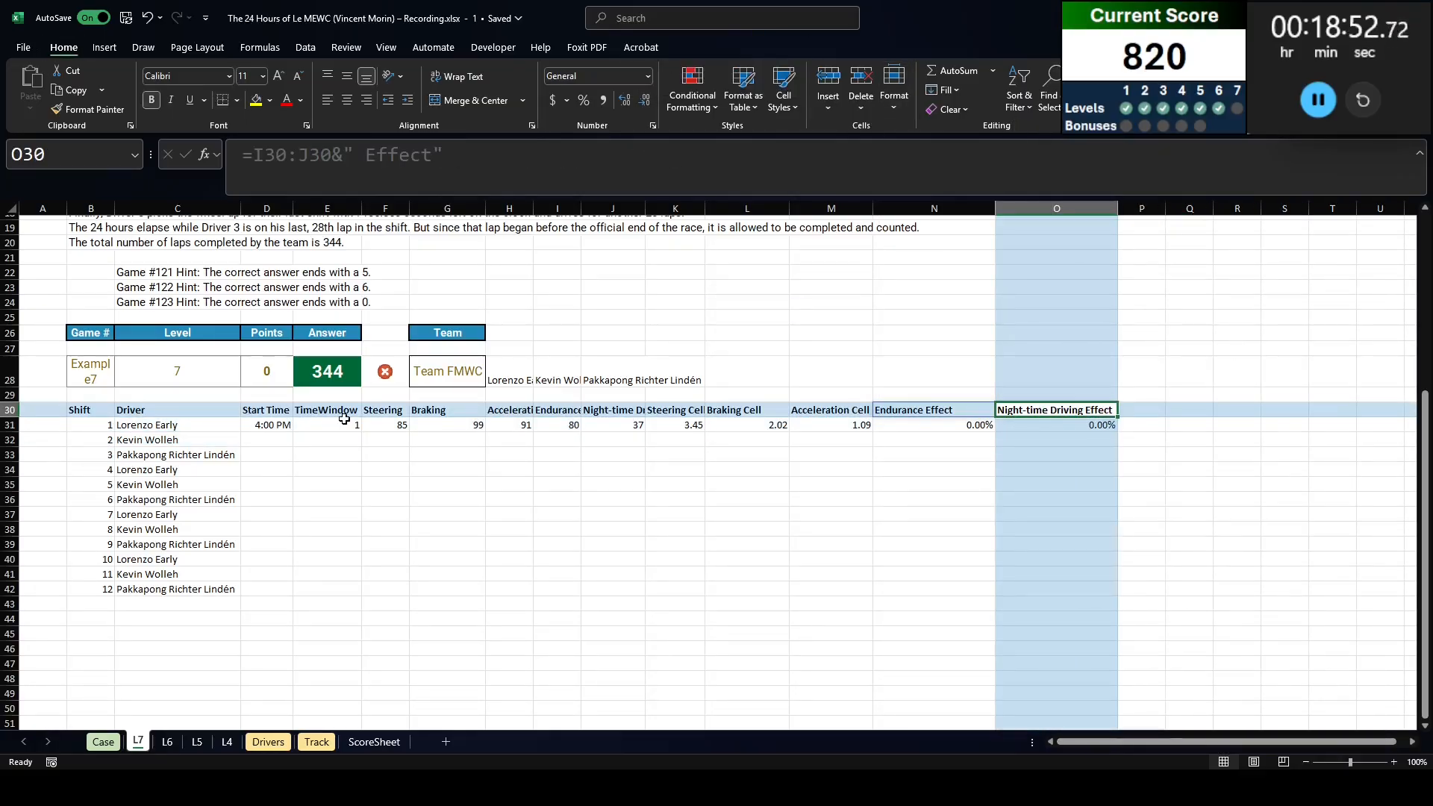
Step: Create spilled headers from P30 with the formula =F30:H30&" Time"
key(Right)
text(L)
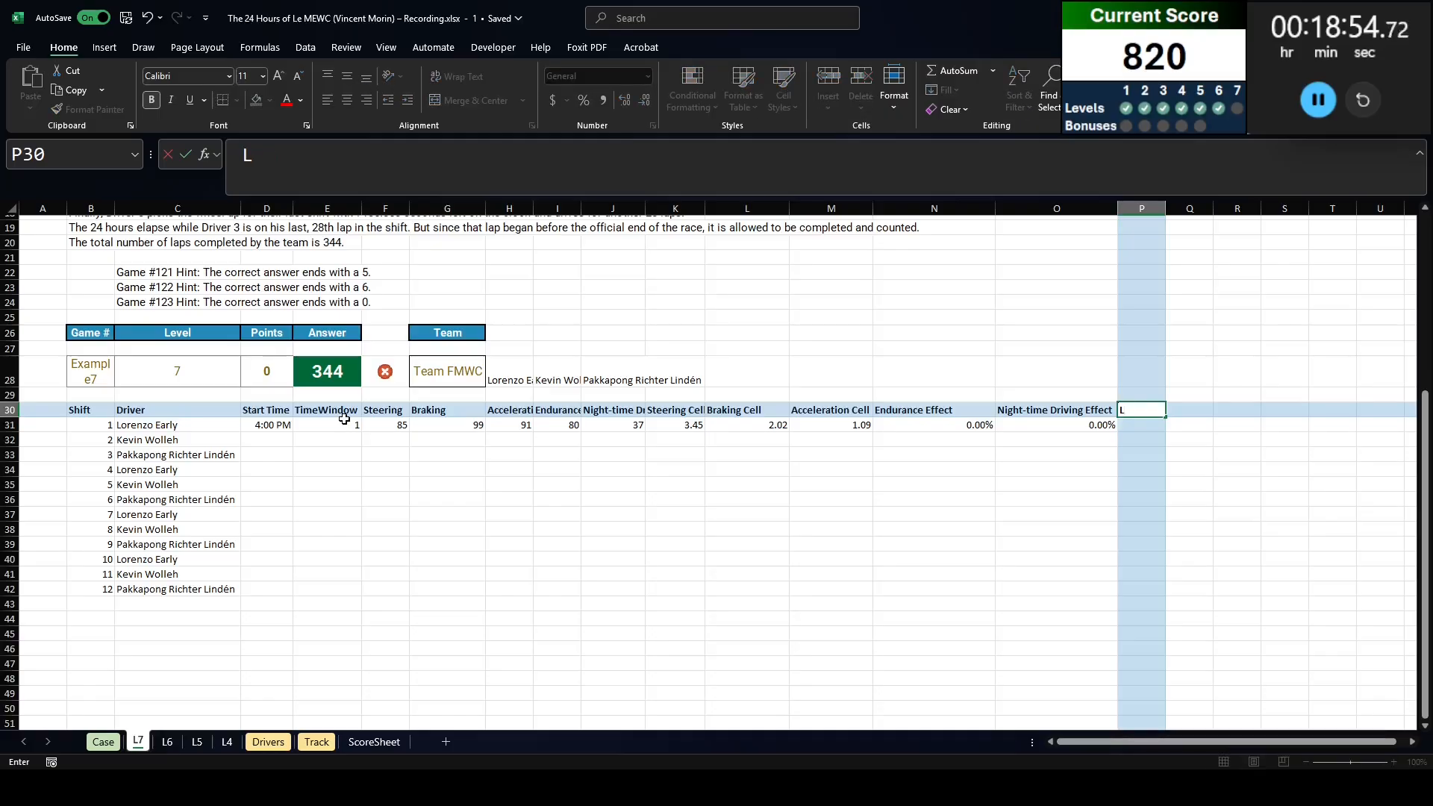
text(ap)
key(BackSpace)
key(BackSpace)
text(=)
drag(386, 412, 514, 417)
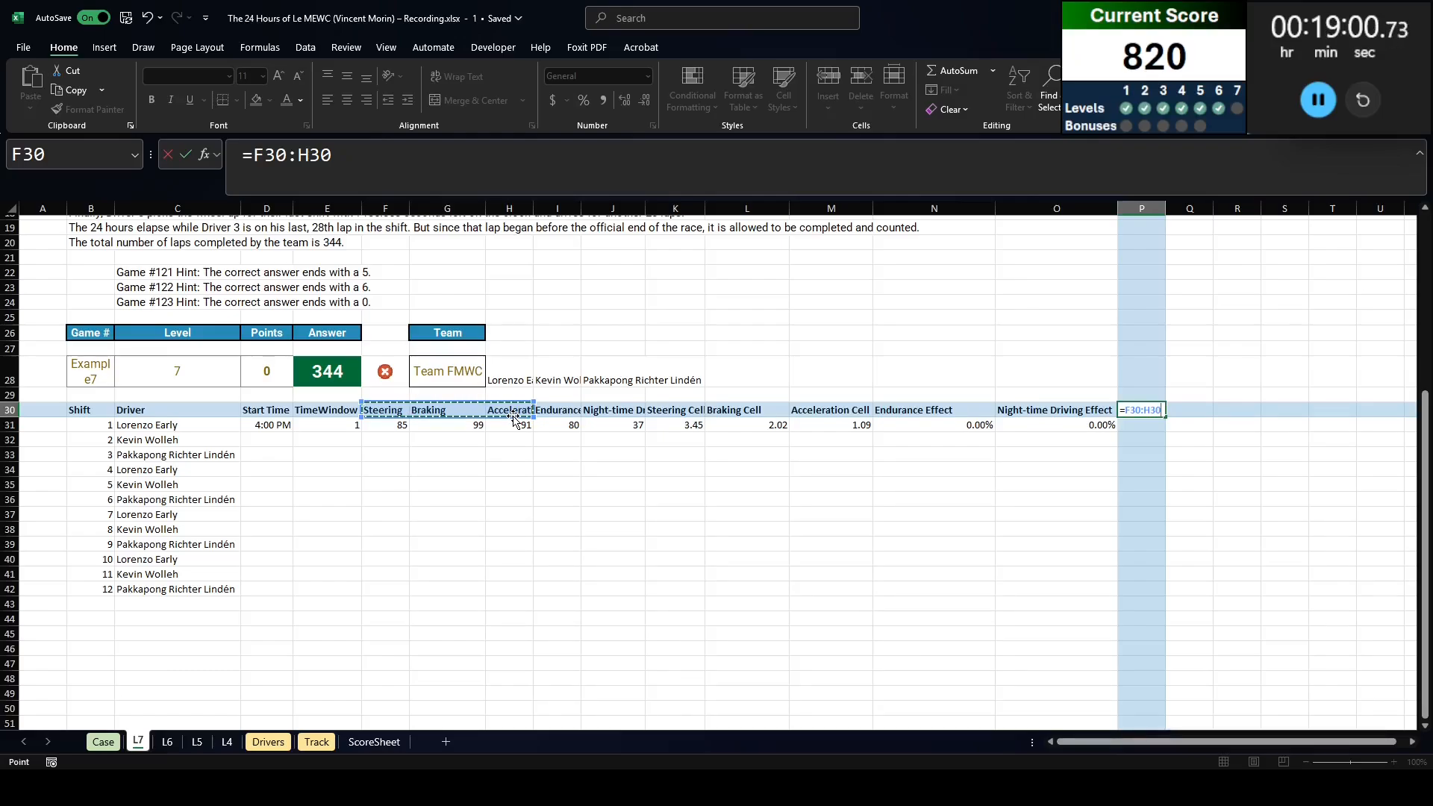
text(&" Time")
key(Return)
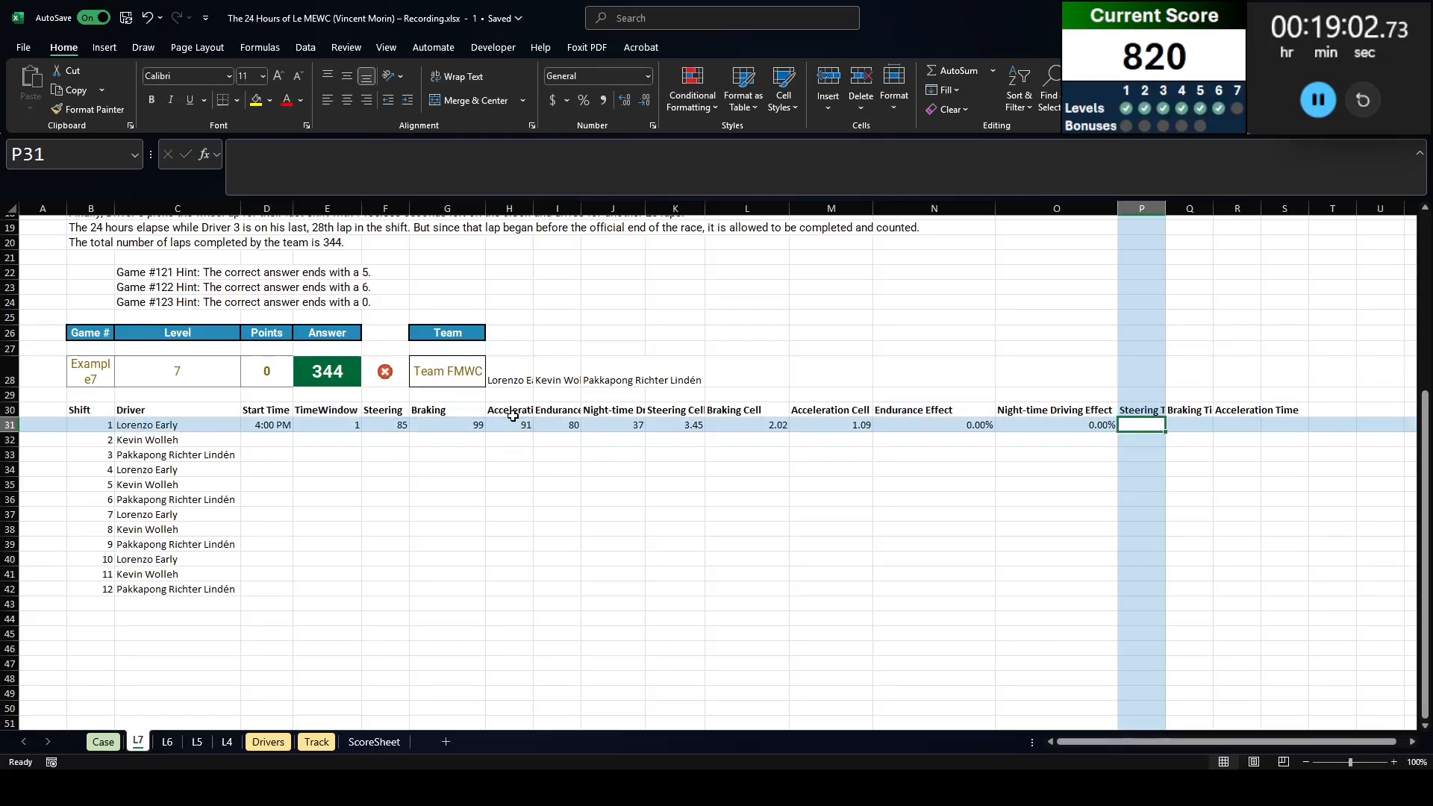
Step: Begin a formula in P31 that multiplies the range F31:H31 by a TOROW function
text(=)
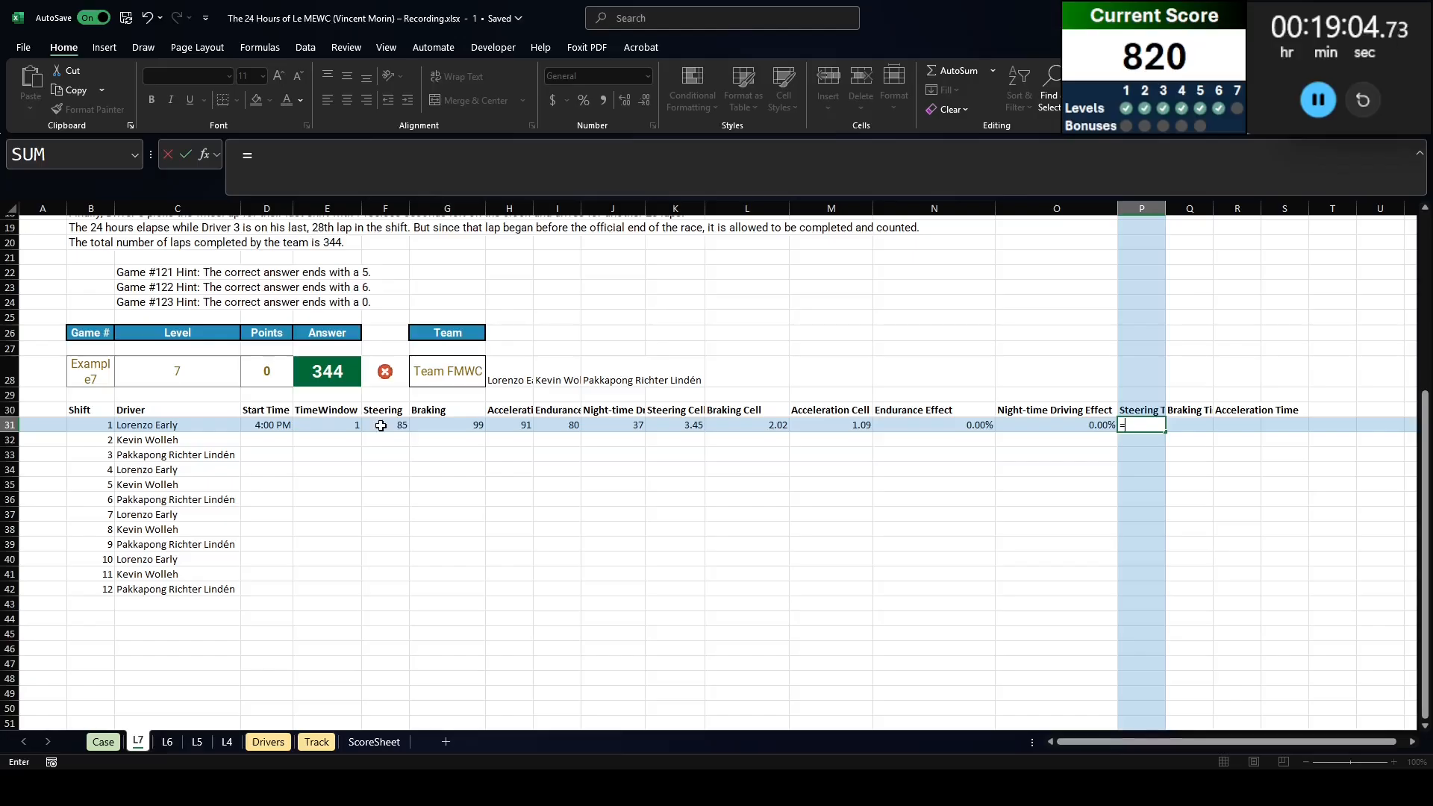
drag(384, 425, 528, 428)
text(*torow)
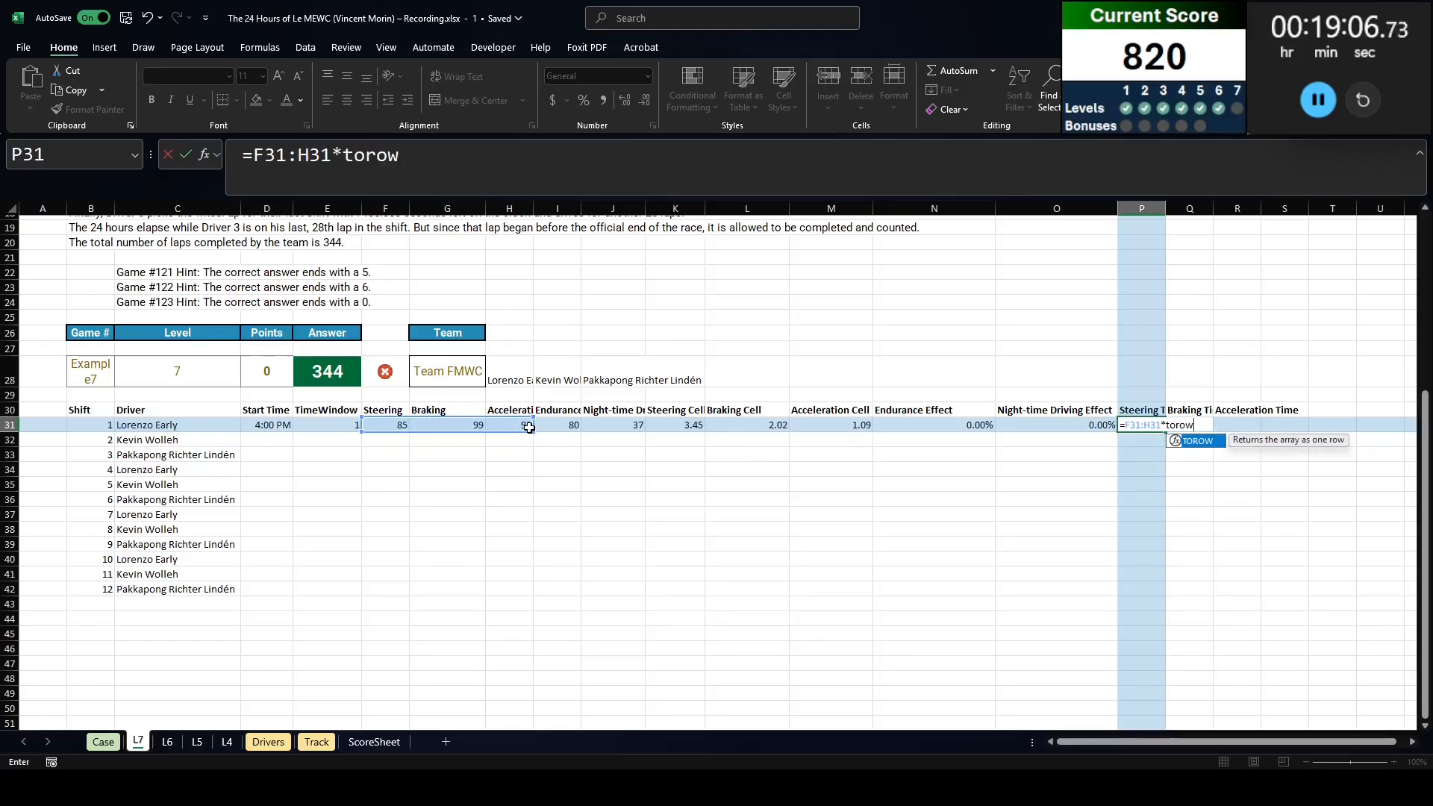
text(()
key(Right)
key(Right)
key(Down)
key(Down)
key(Down)
key(Down)
key(Down)
key(Down)
key(Down)
key(Down)
key(Down)
key(Down)
key(Down)
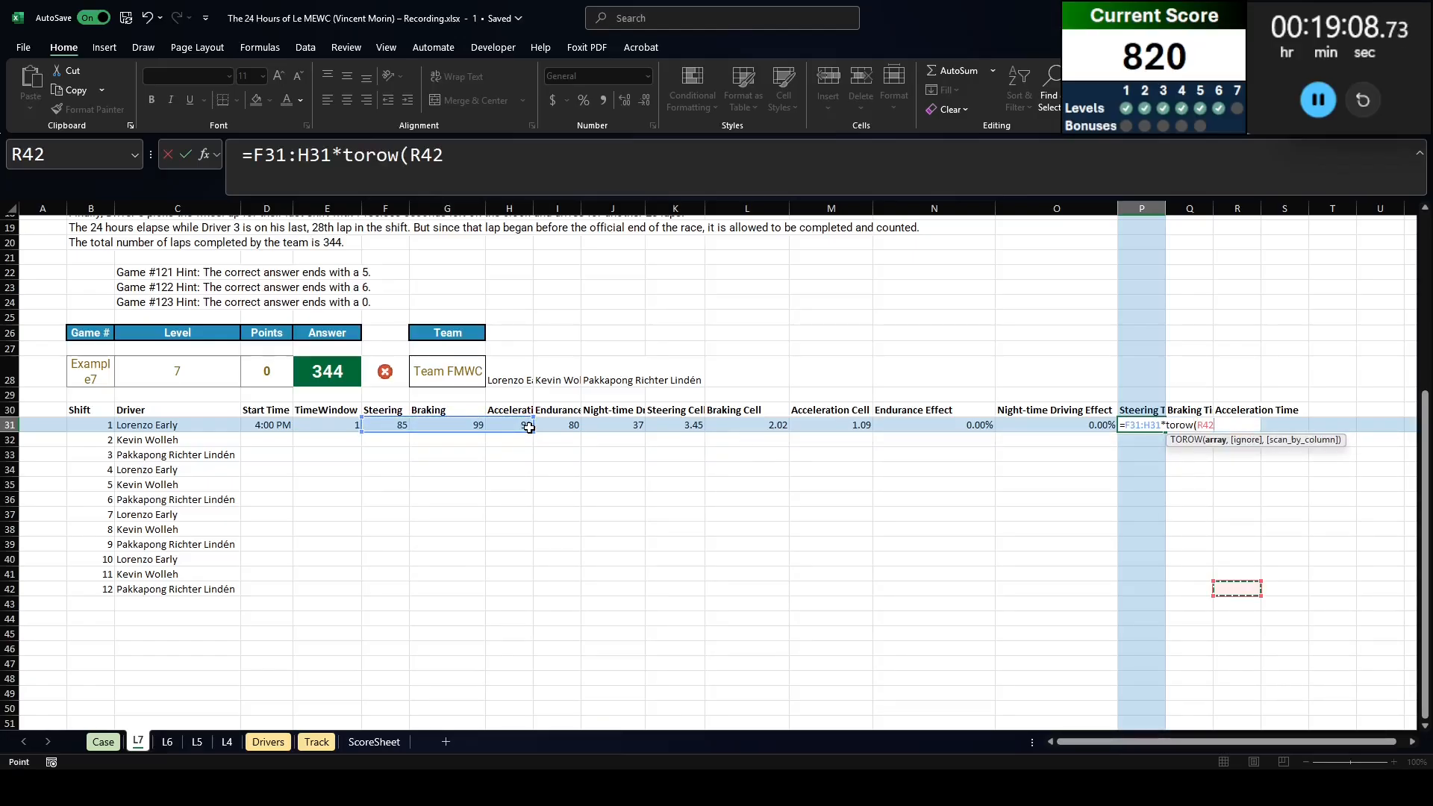
key(BackSpace)
key(BackSpace)
key(BackSpace)
Step: Set the TOROW array in the P31 formula to the cell counts Track!Q3:Q5 and commit the formula
key(ctrl+Page_Down)
key(ctrl+Page_Down)
key(ctrl+Page_Down)
key(ctrl+Page_Down)
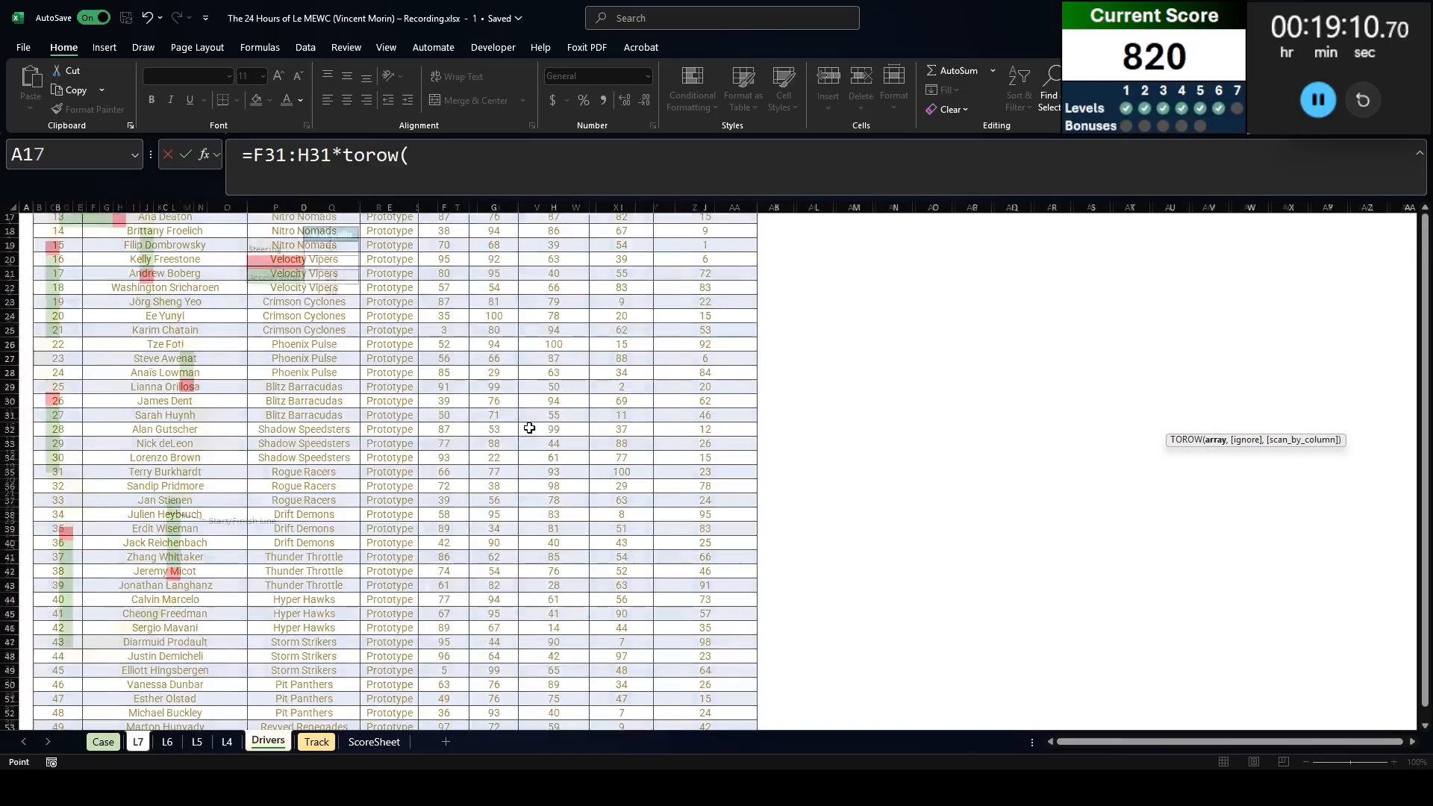
key(ctrl+Page_Down)
drag(344, 249, 350, 277)
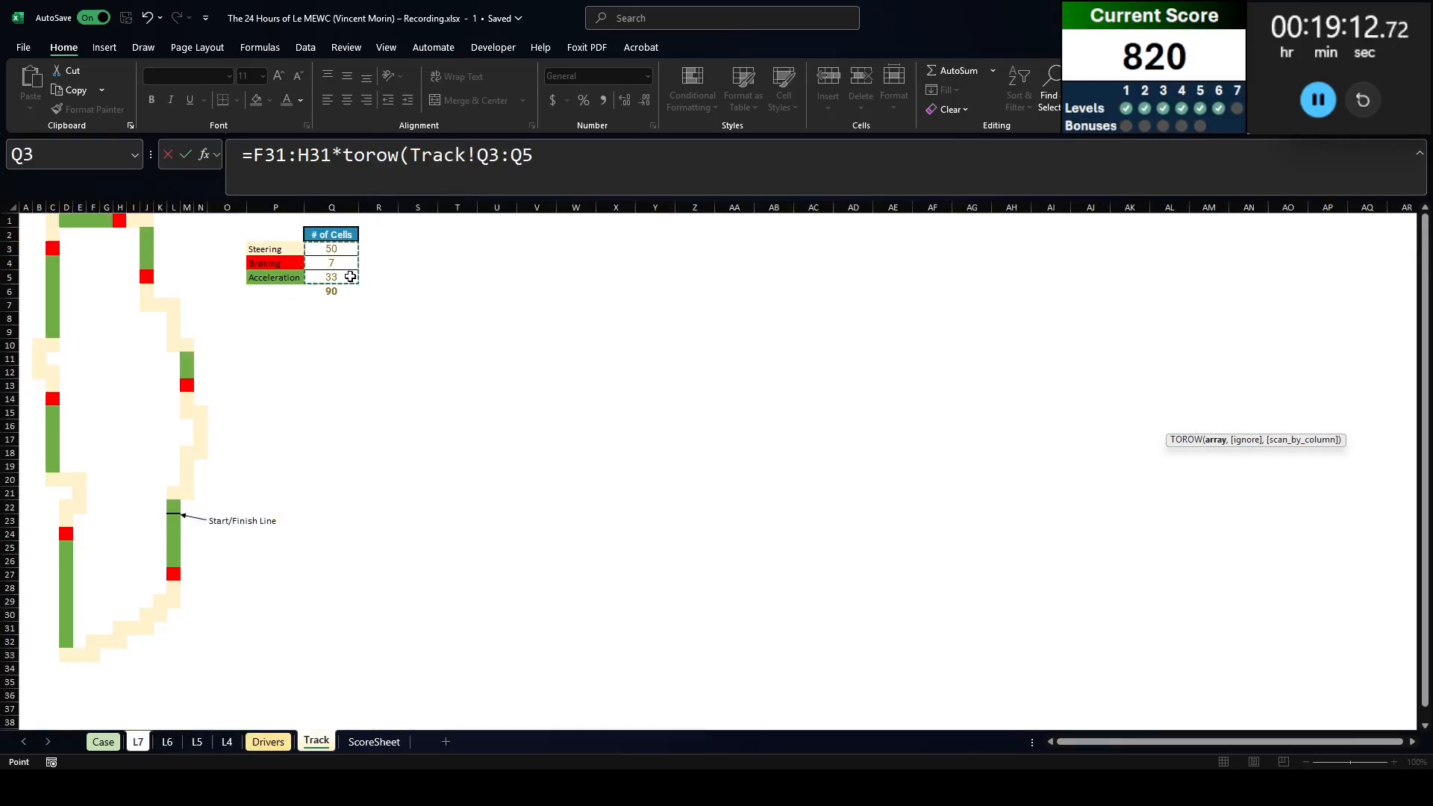
key(Return)
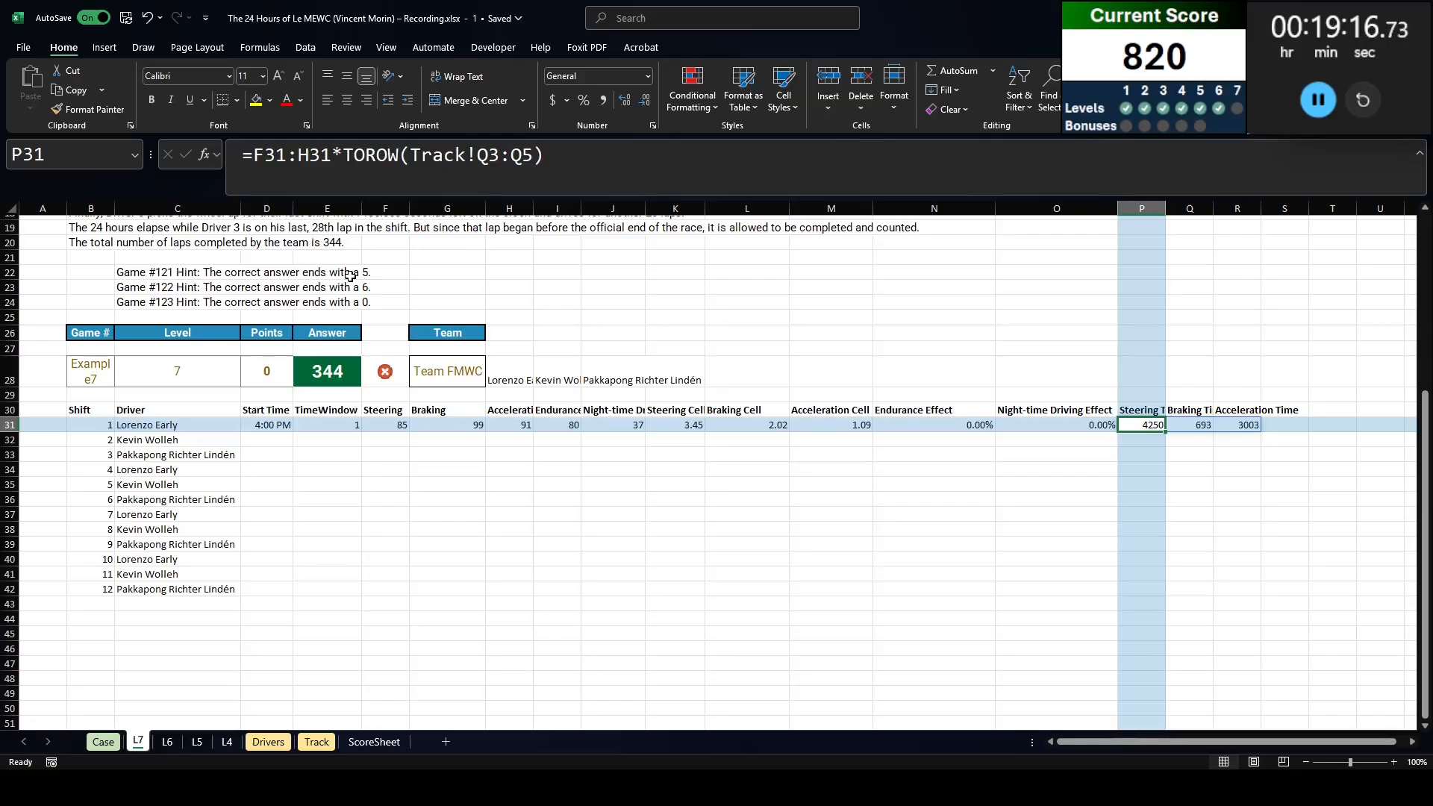
Step: Change the first range in the P31 formula to the cell speeds K31:M31
key(F2)
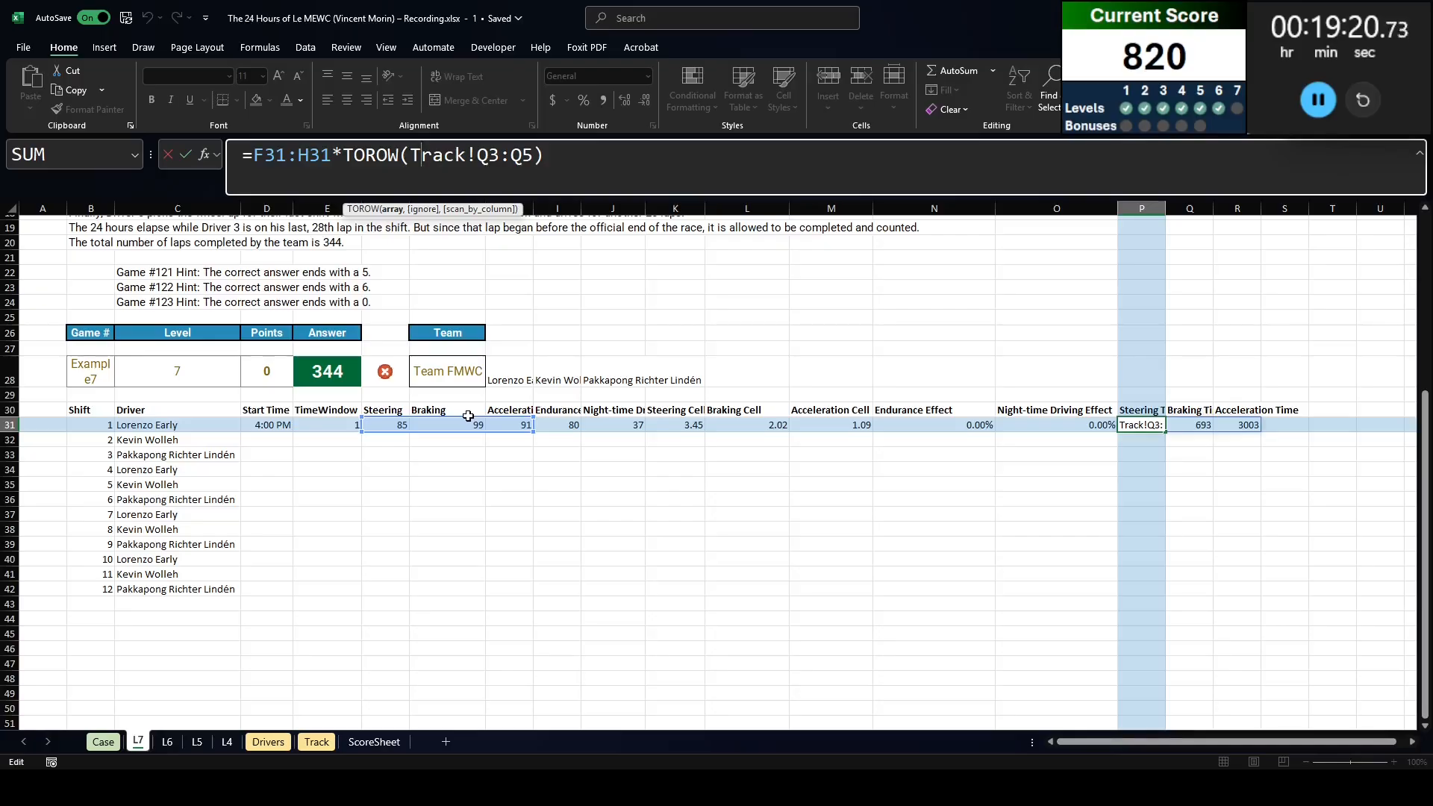
drag(468, 416, 730, 418)
key(Return)
Step: Replace the header formula in P30 with the plain text Lap Time
key(Up)
key(Up)
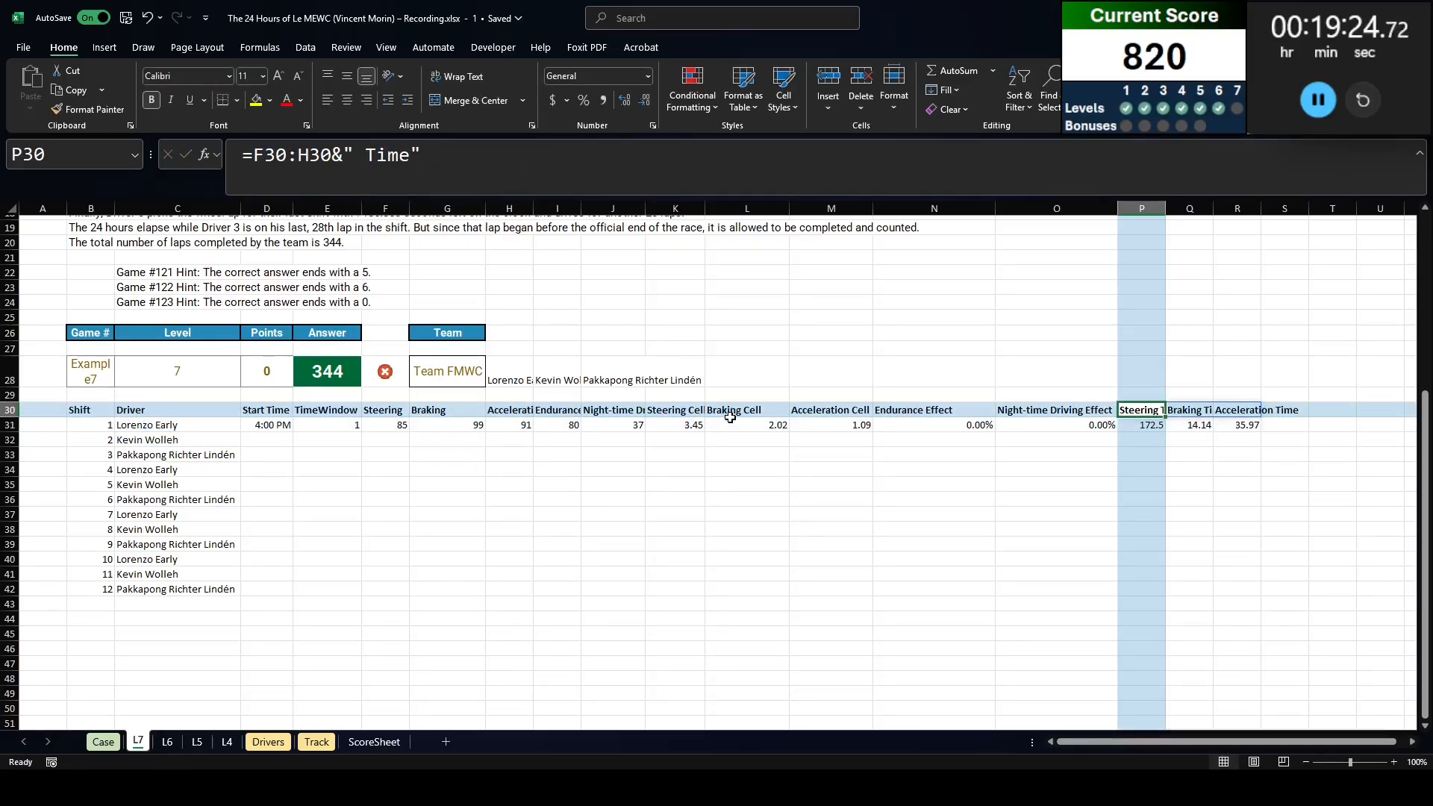
drag(258, 154, 733, 155)
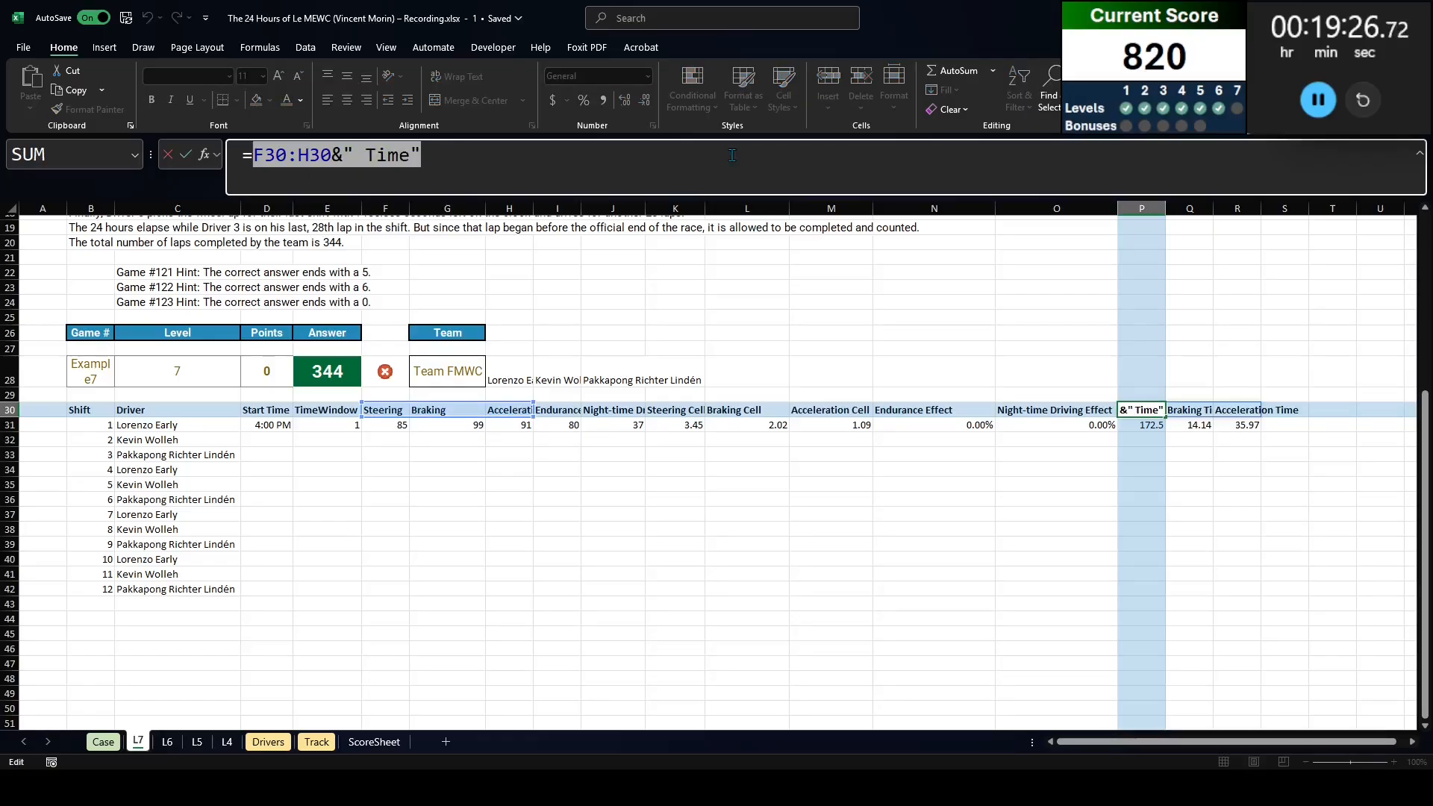
text(Lap Time)
key(Return)
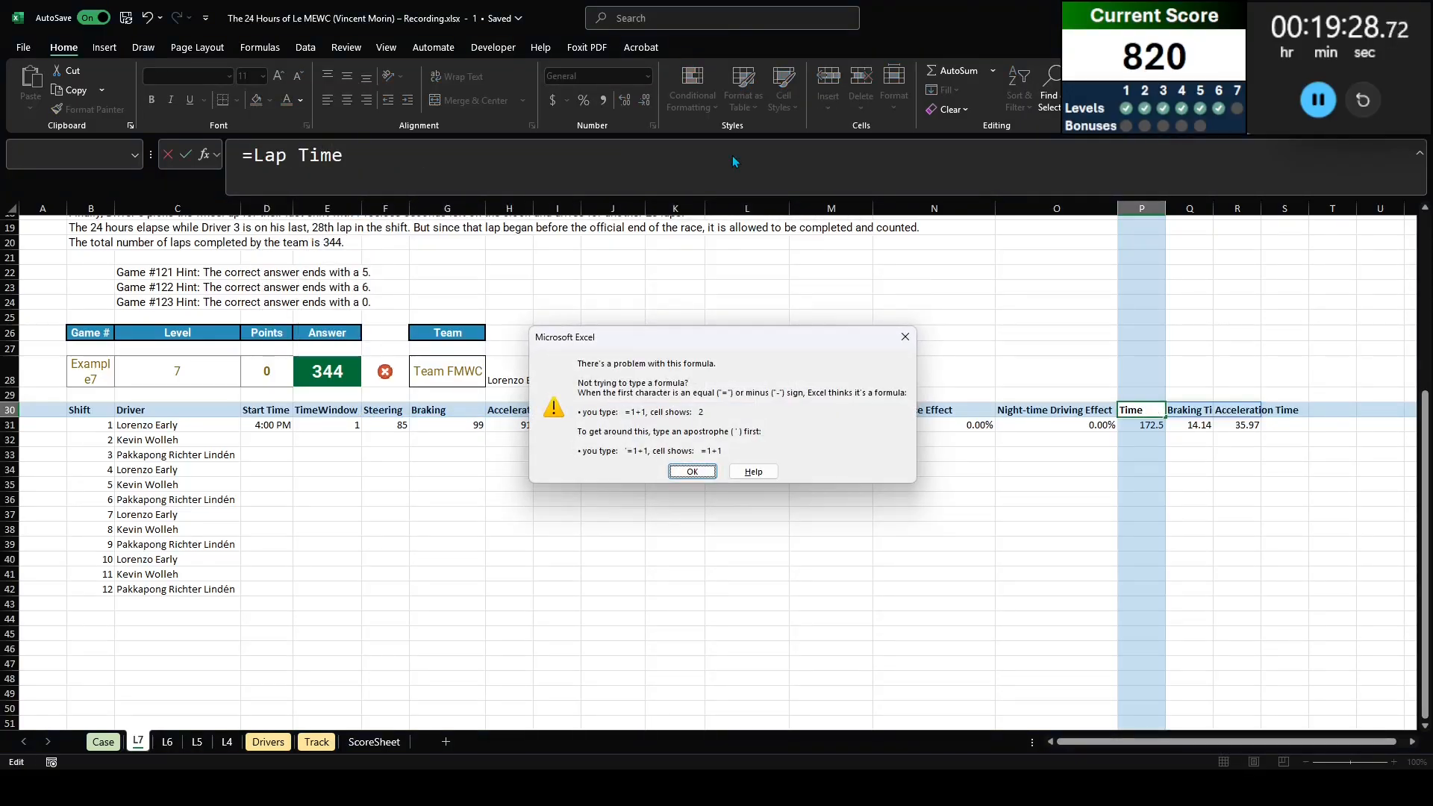
key(Return)
key(BackSpace)
key(BackSpace)
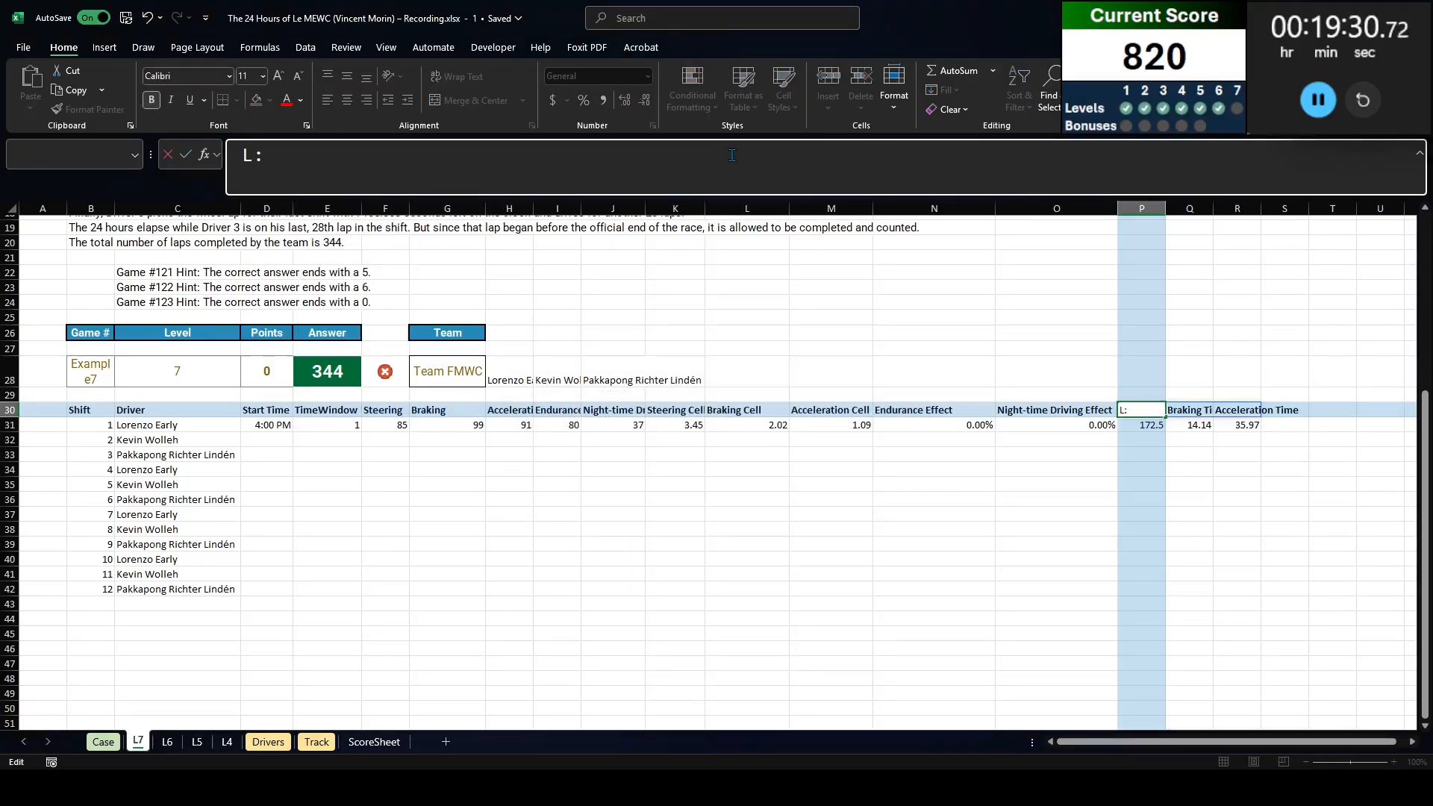
text(La[)
text( Time)
key(Return)
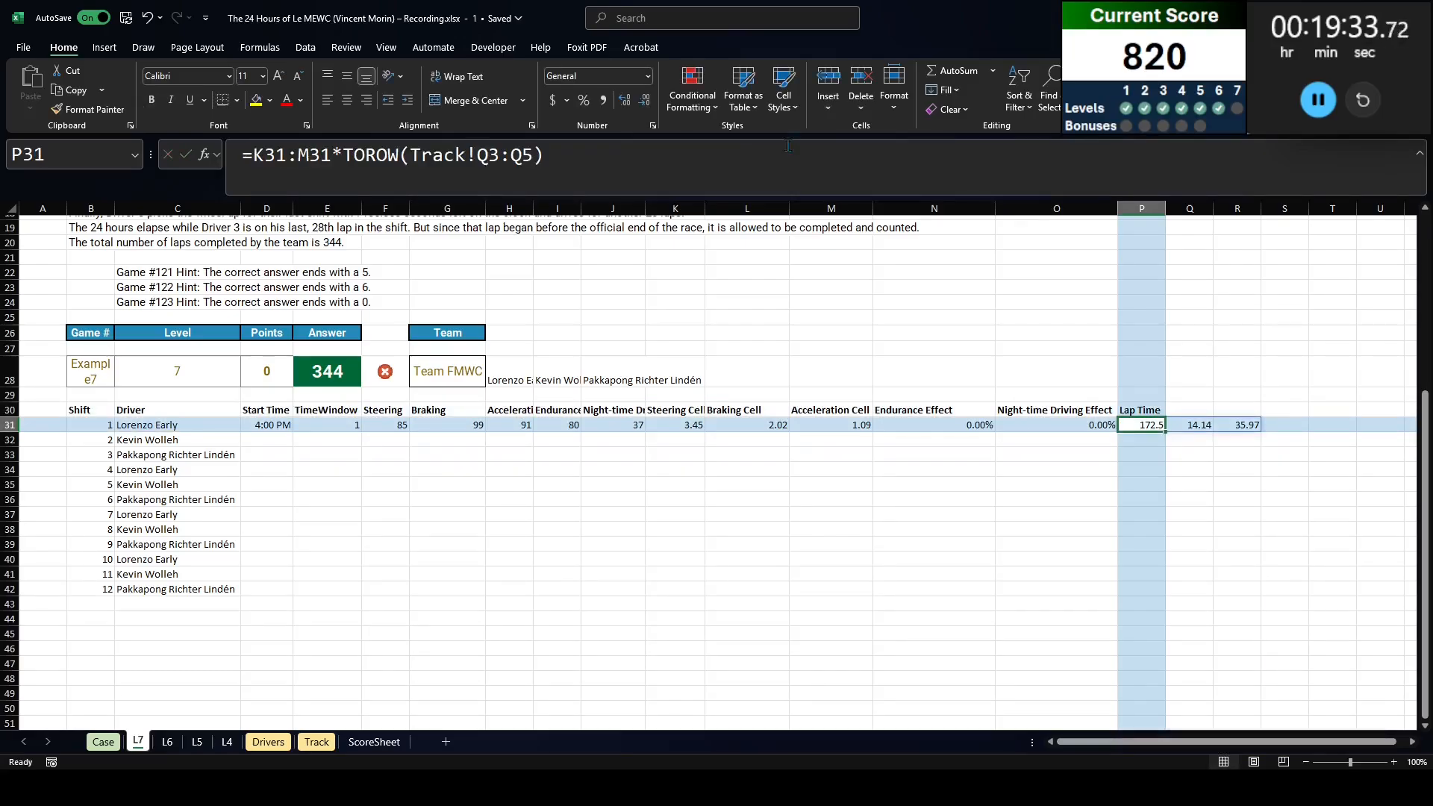
Step: Wrap the P31 formula in SUM so it reads =SUM(K31:M31*TOROW(Track!Q3:Q5))
click(259, 156)
text(sim()
key(BackSpace)
key(BackSpace)
key(BackSpace)
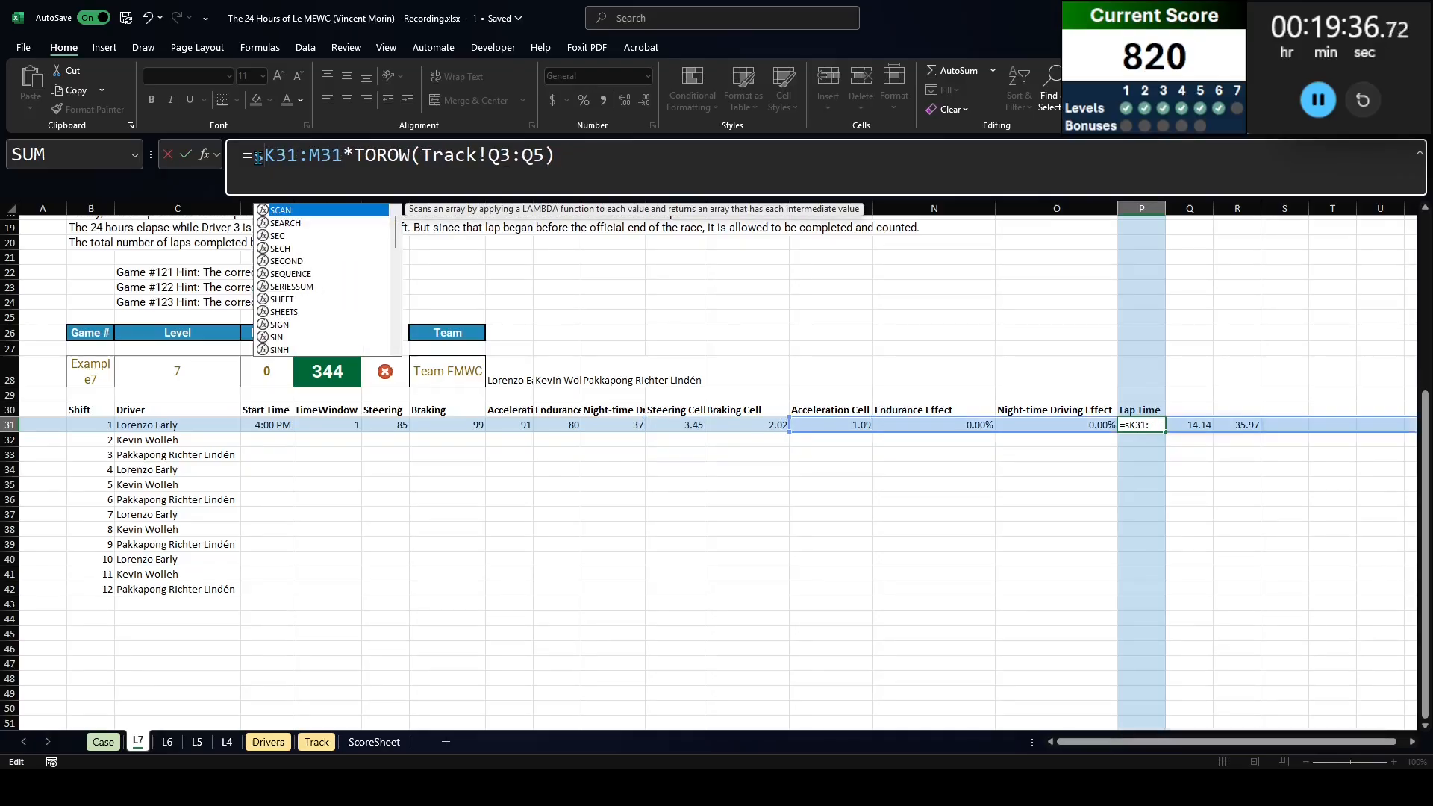
text(um()
key(End)
text())
key(Return)
key(Up)
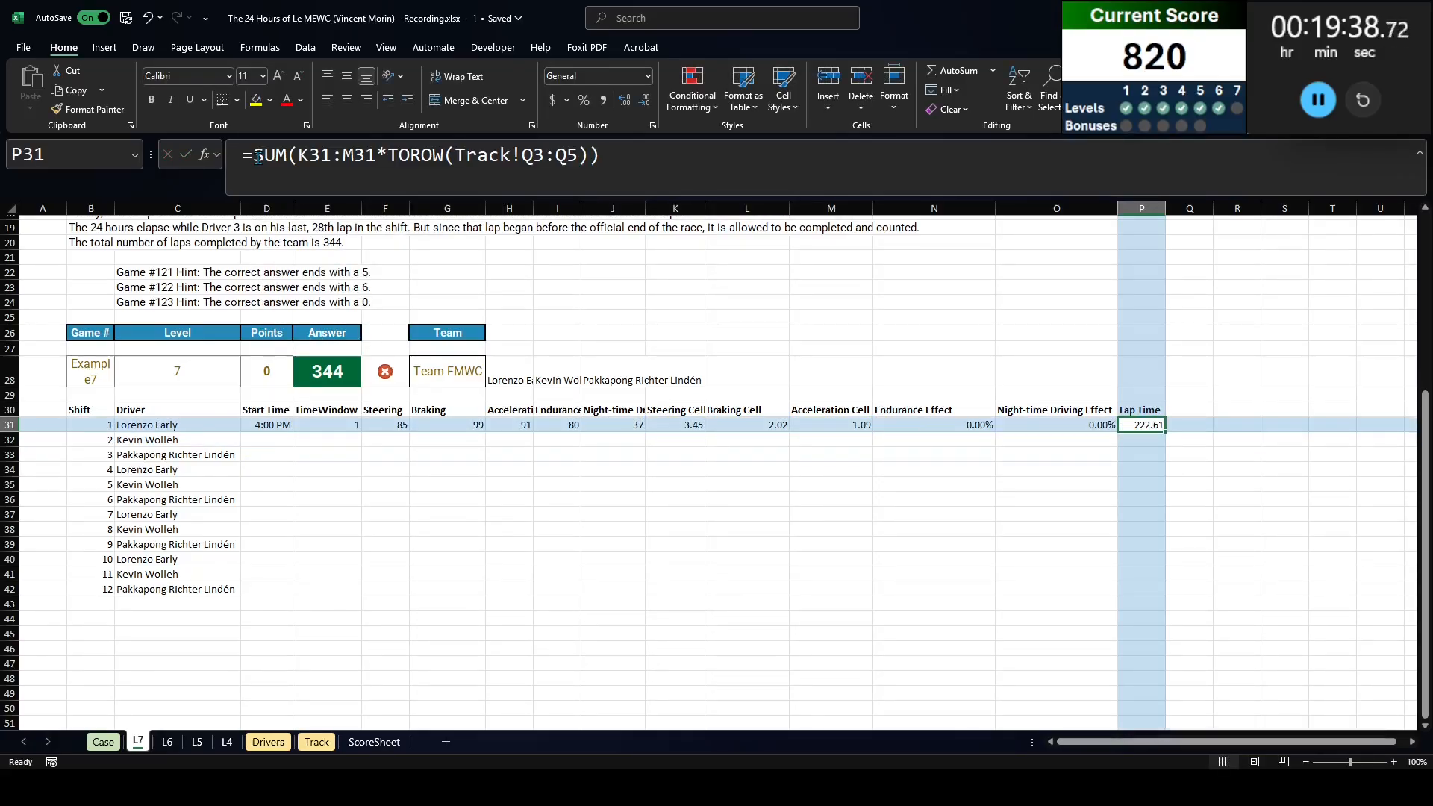
Step: Rename the header in P30 as BaseLap
key(Up)
triple_click(258, 157)
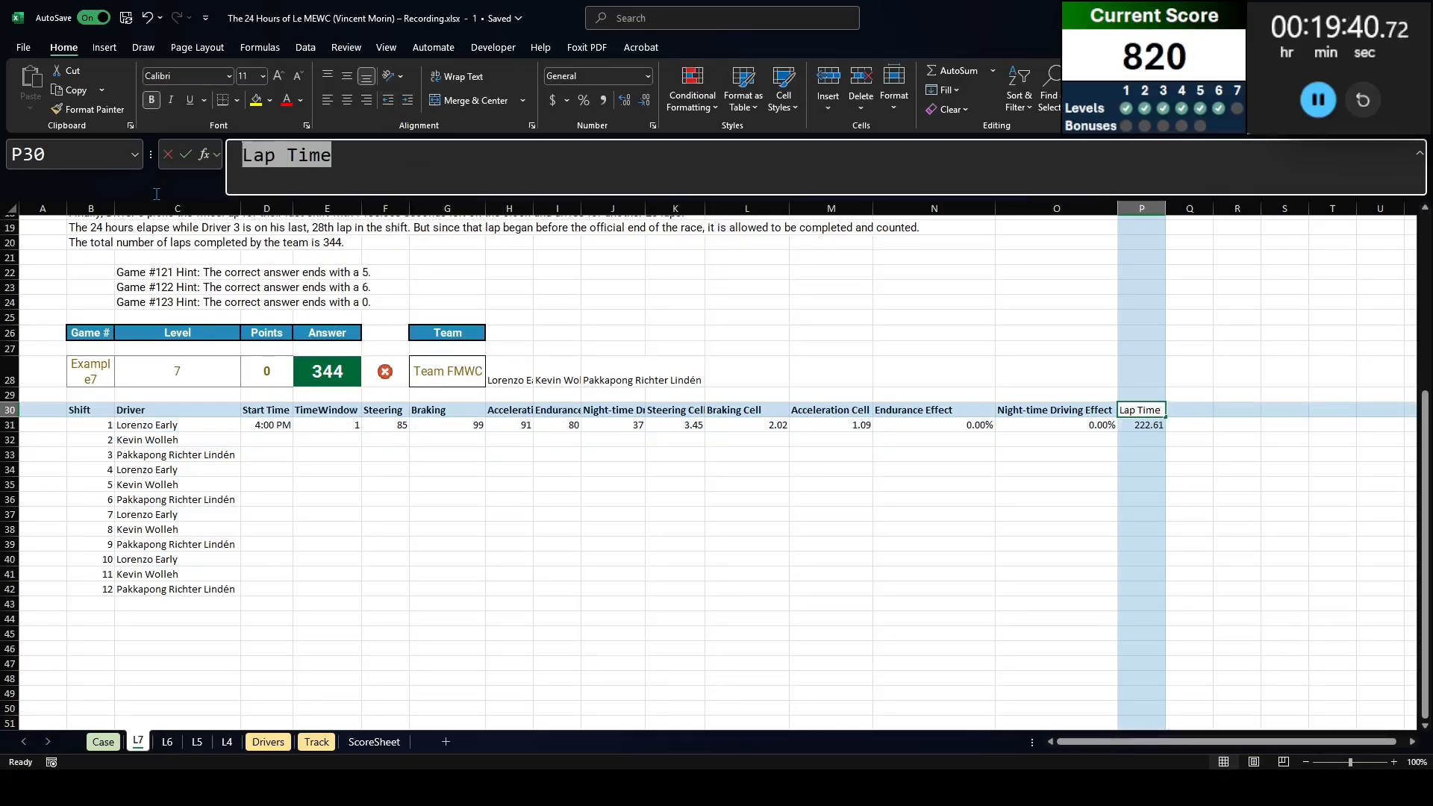
text(BaseLap)
key(Tab)
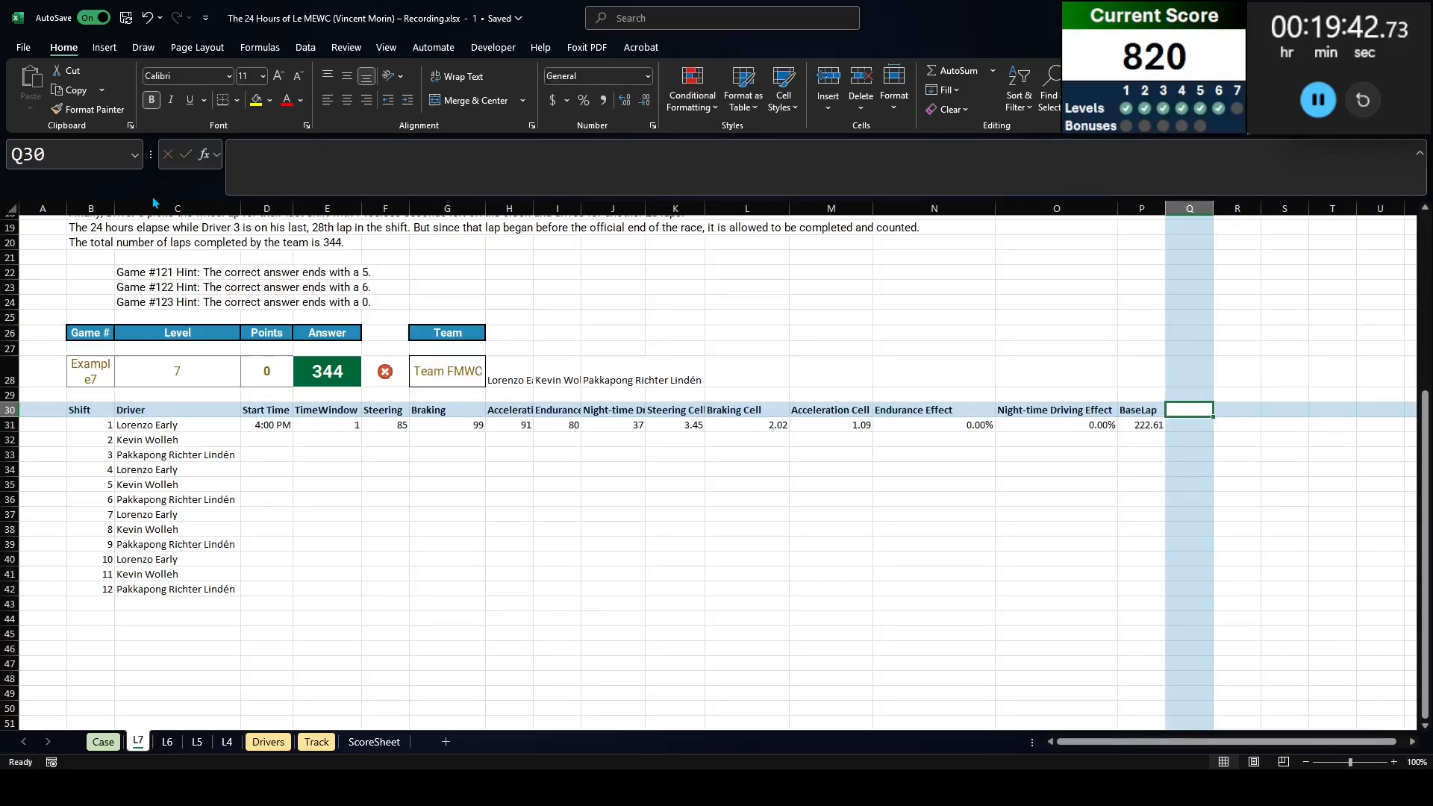
Step: Add the header PostEffects in Q30
text(PostEffects)
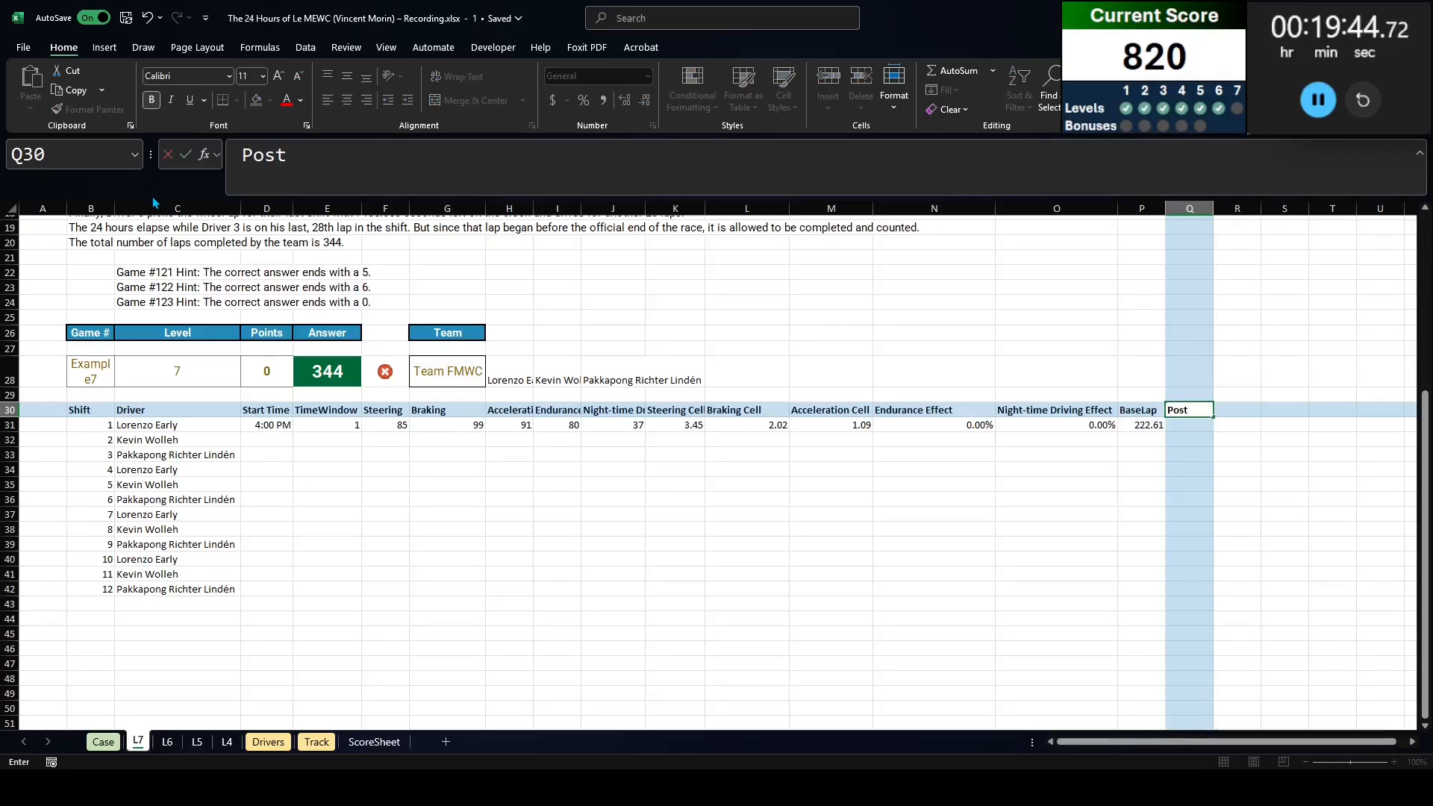
key(Return)
key(Right)
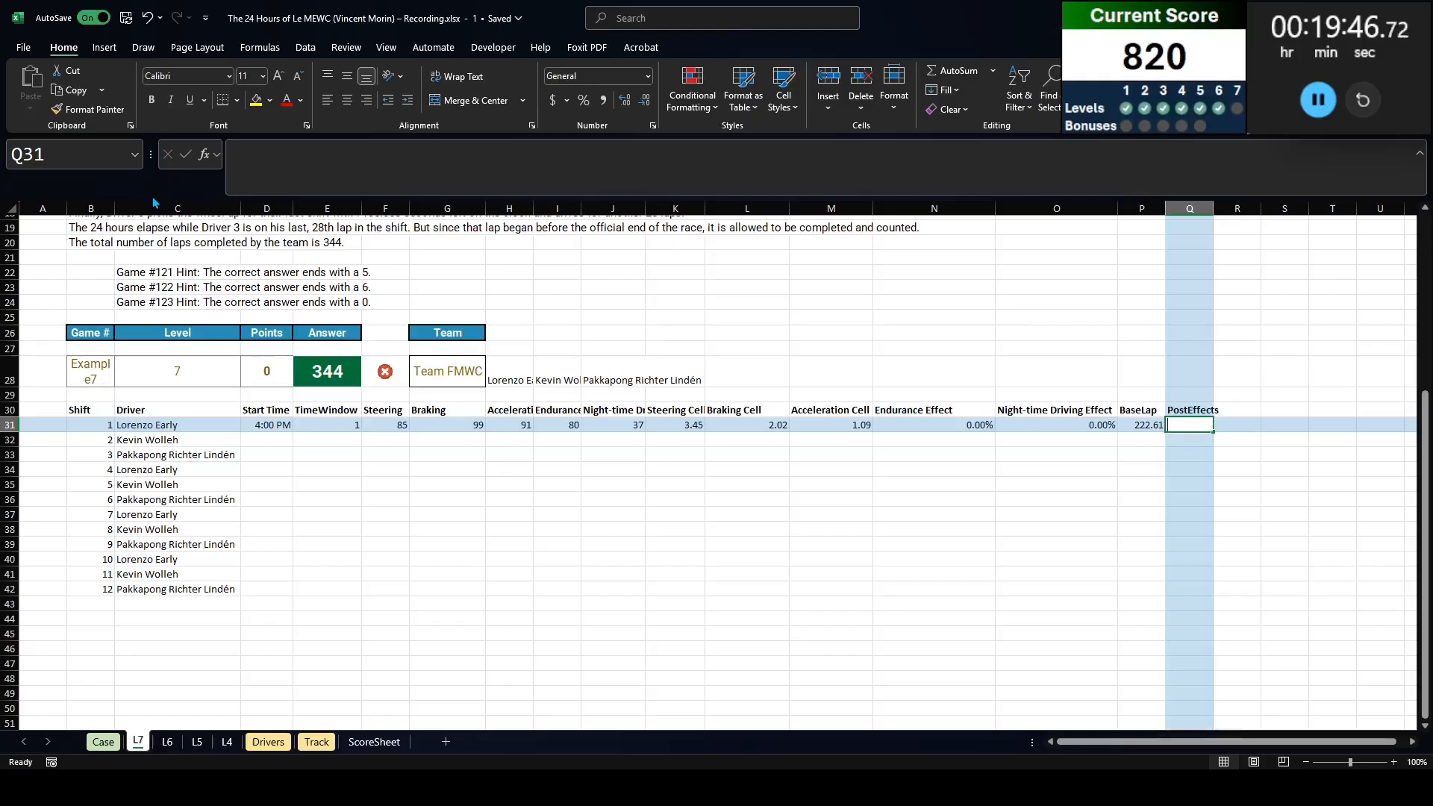
Step: Enter =P31*(1+N31)*(1+O31) in Q31 to apply the endurance and night-time effects to the base lap
text(=)
key(Left)
text(*()
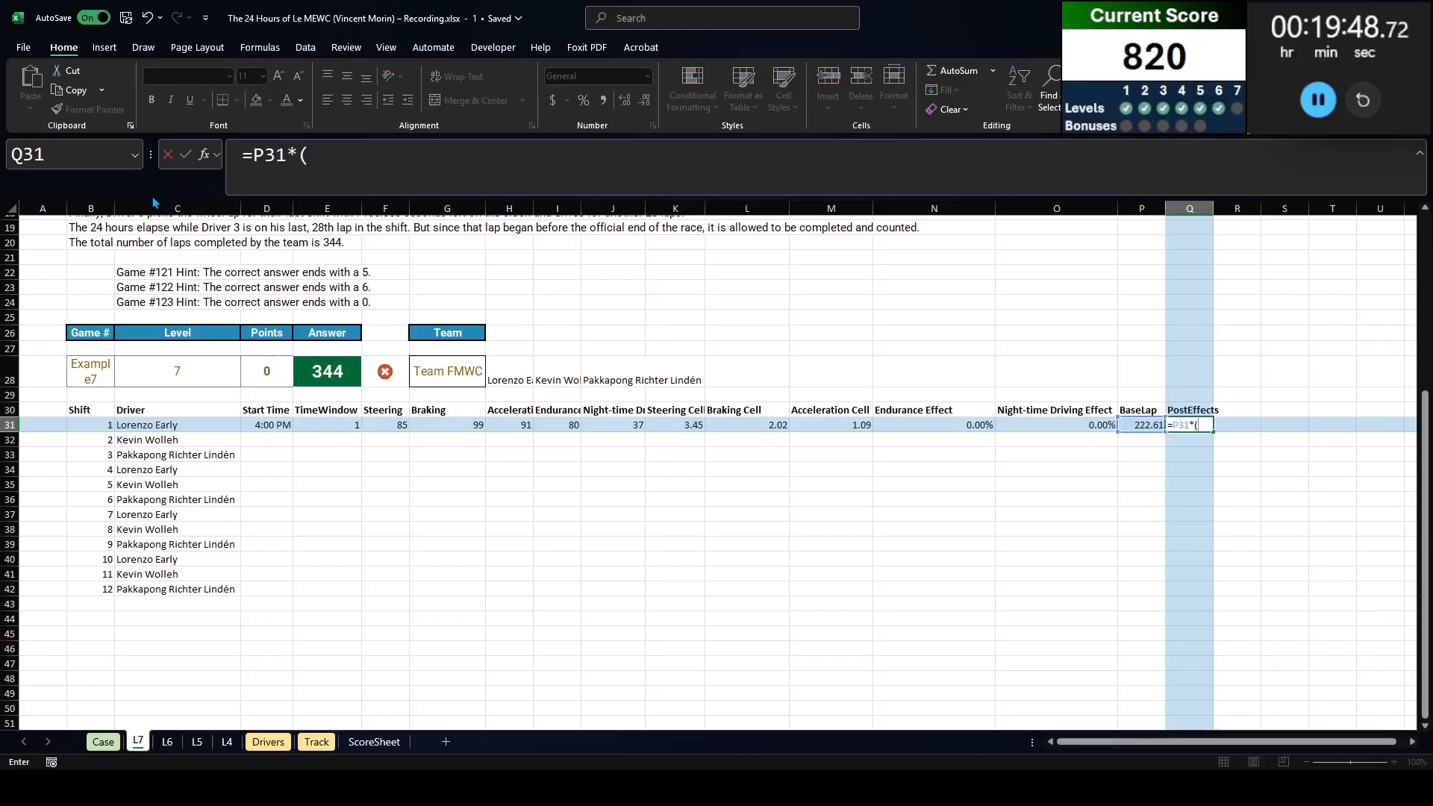
text(1+)
click(885, 424)
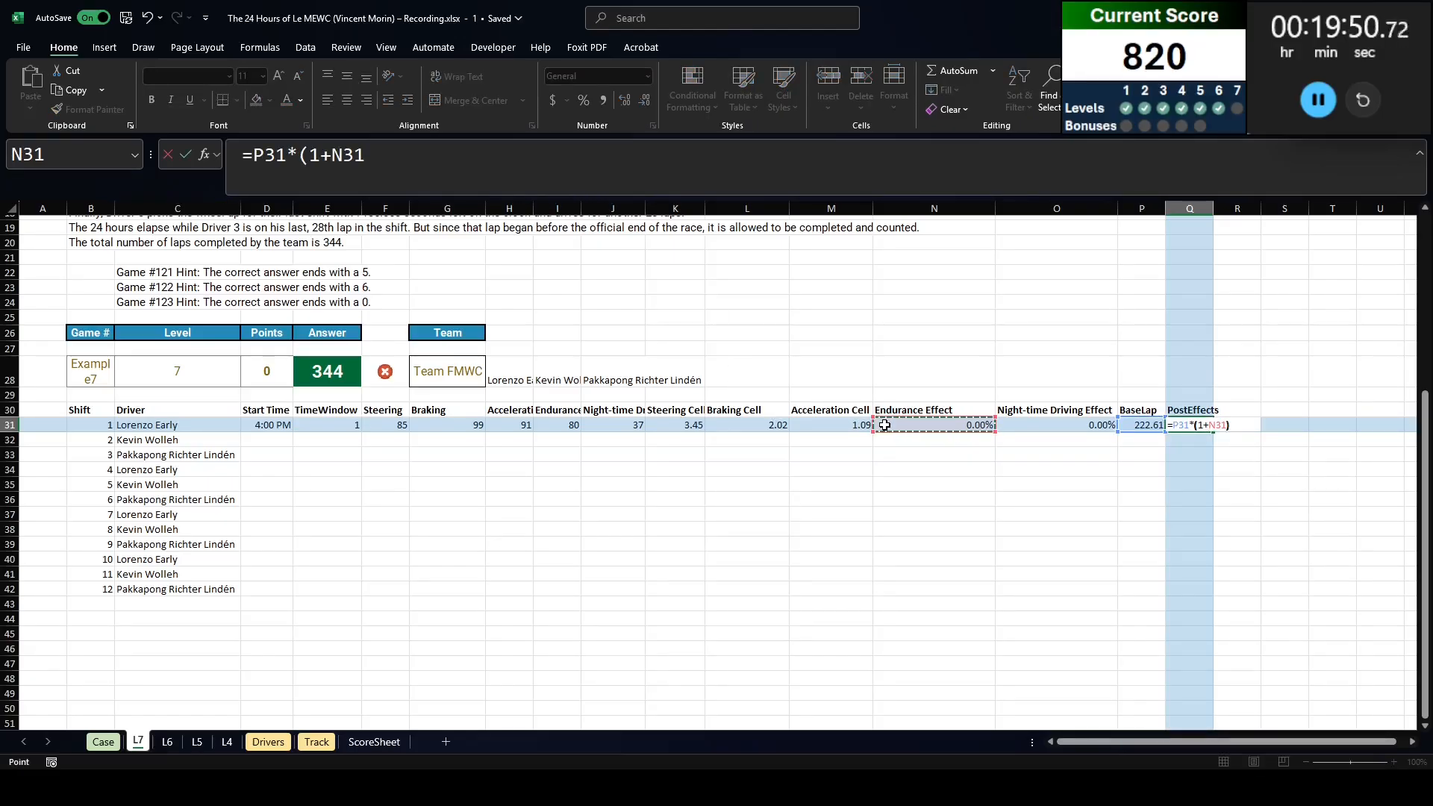
text()*(1+)
click(1103, 424)
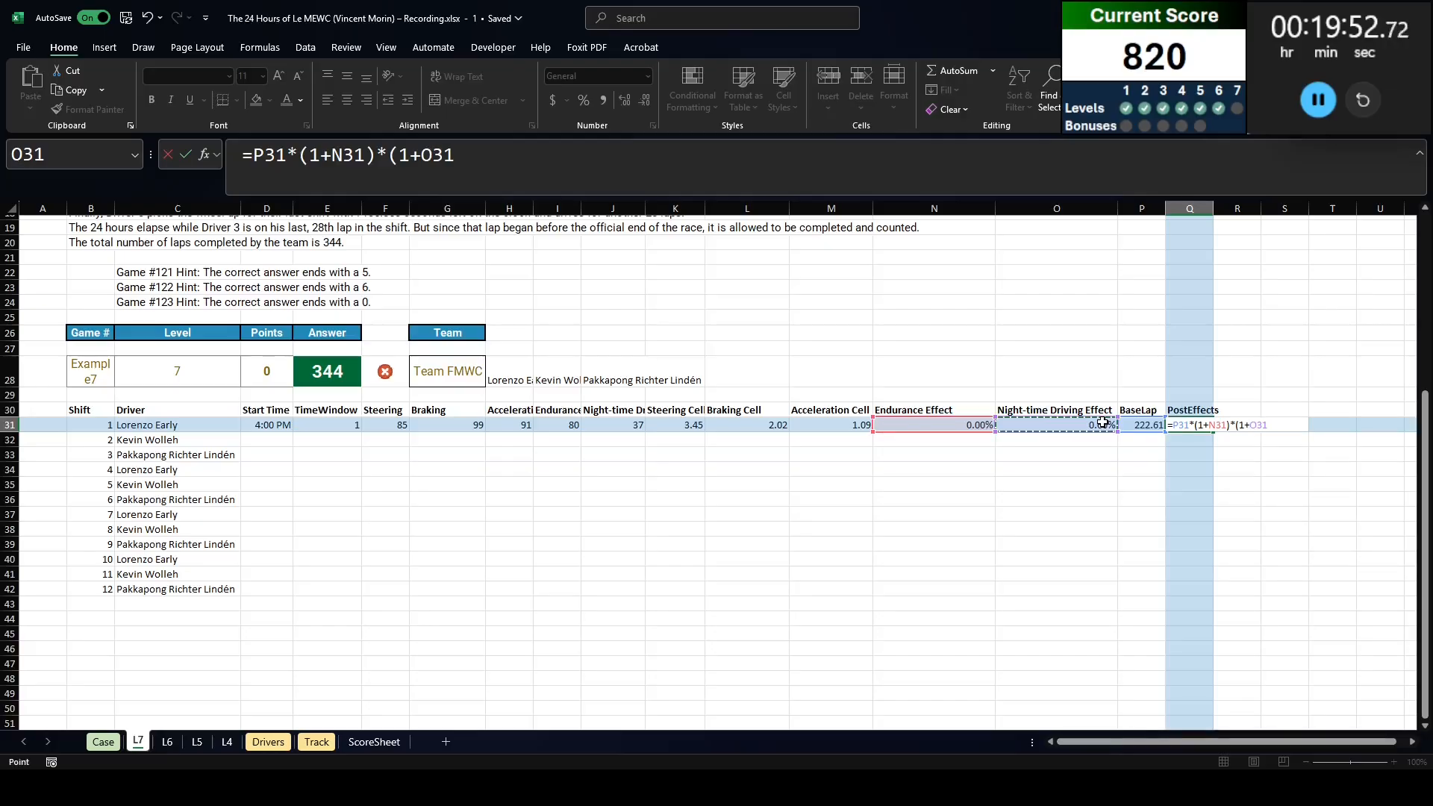
text())
key(Return)
Step: AutoFit column Q to the width of its PostEffects header
key(Up)
key(Up)
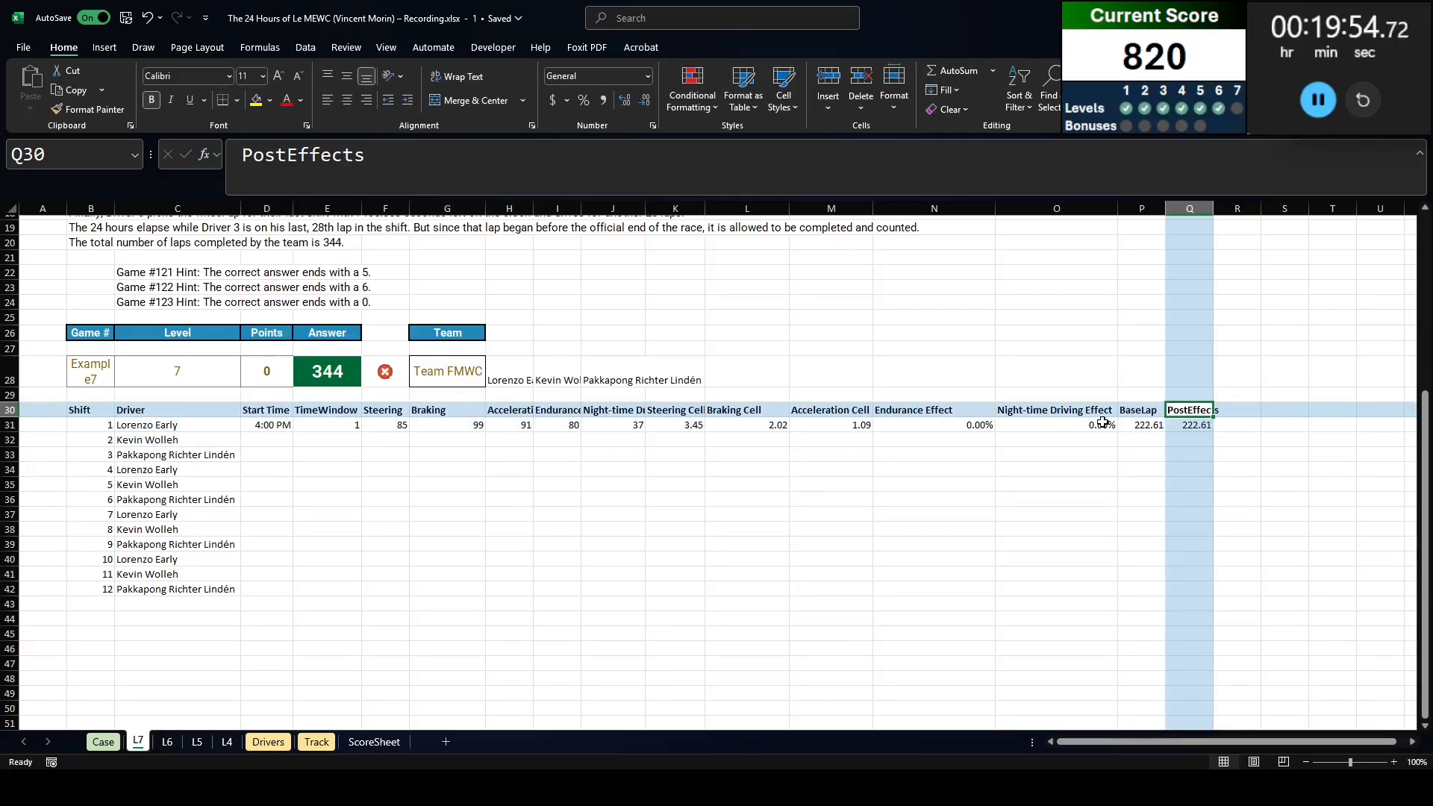
key(alt+h)
key(o)
key(i)
key(Down)
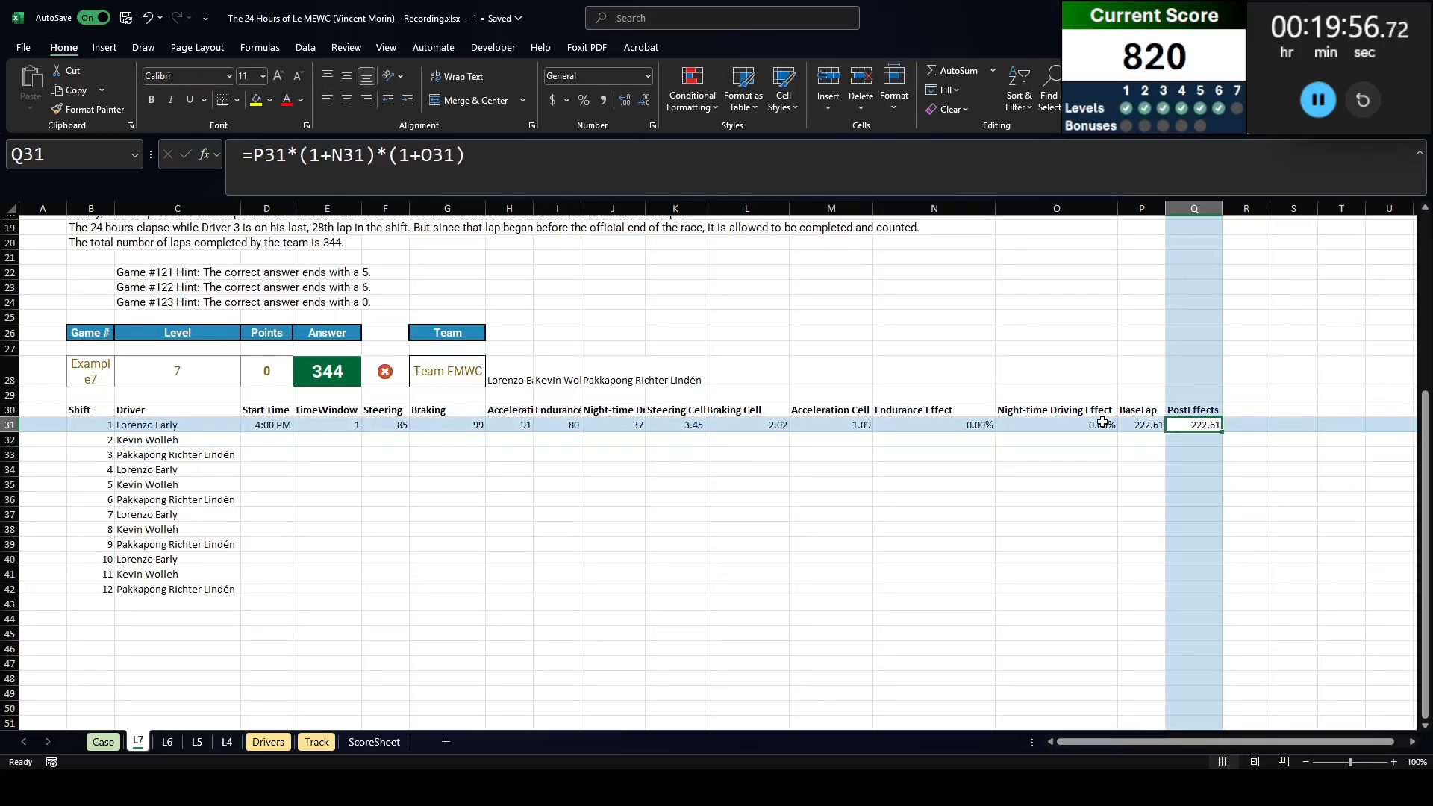
Step: Add the header NumLaps in R30, beside PostEffects
click(1268, 412)
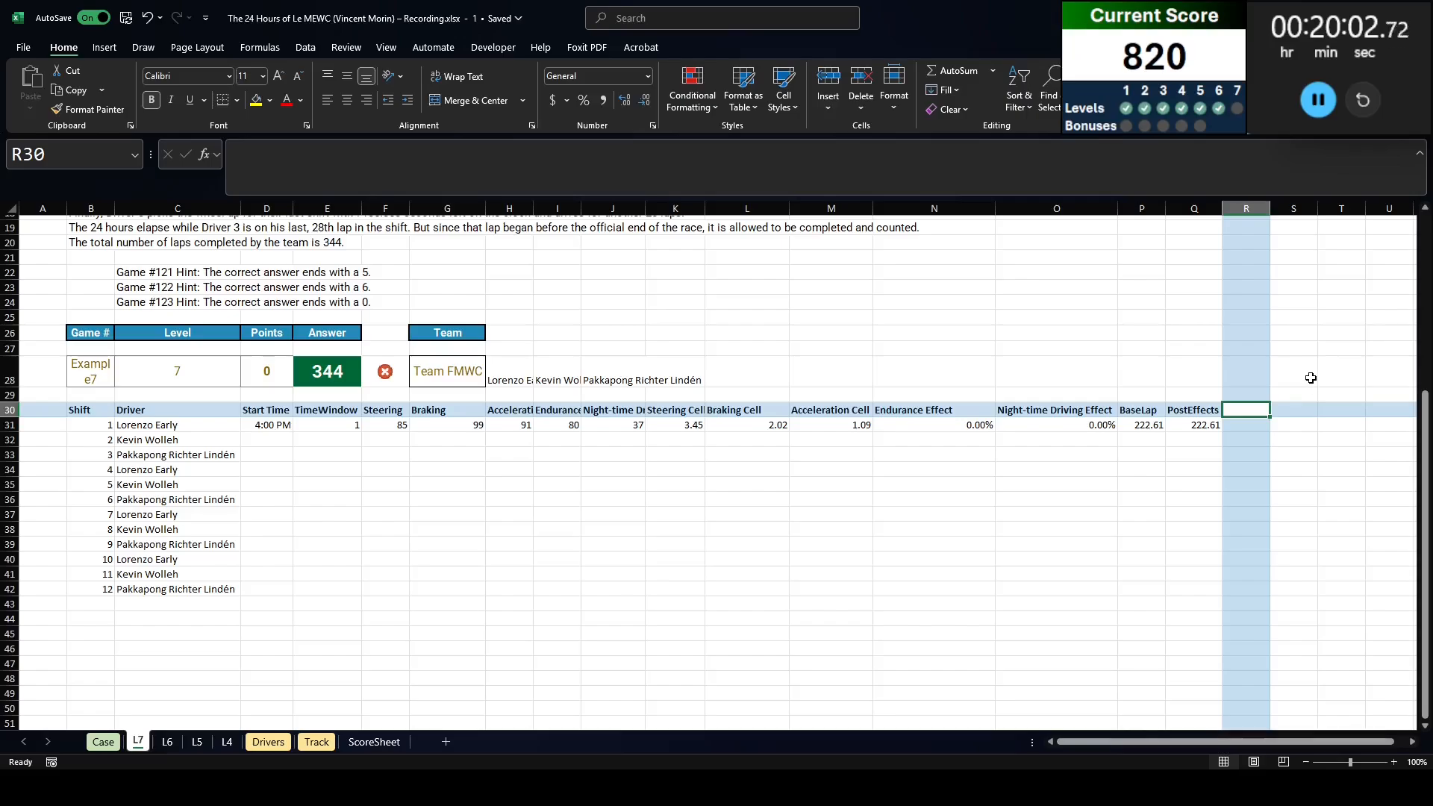
text(NumLaps)
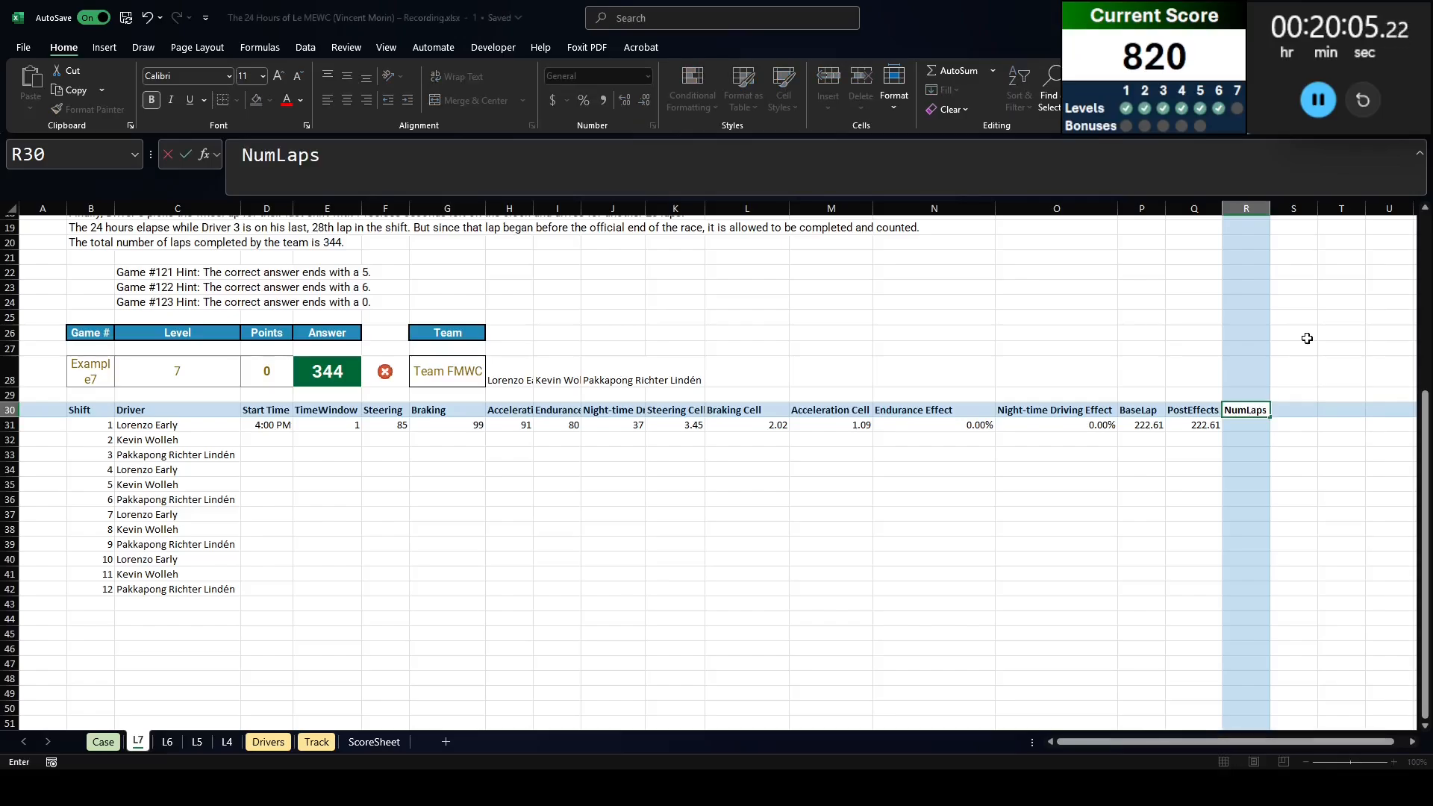
key(Return)
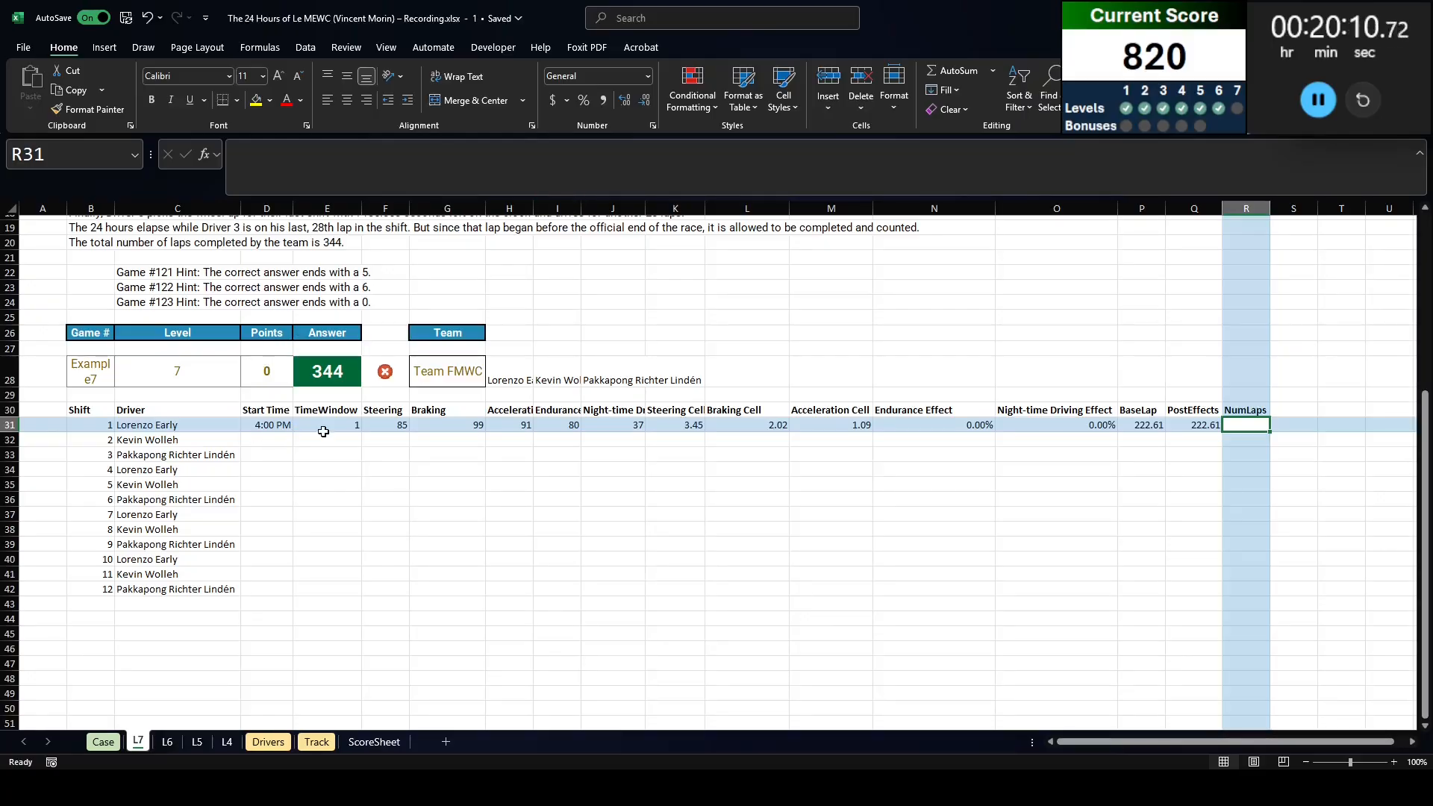
Step: Insert blank cells at E30:E42, shifting the existing cells right, and give the new column the header TargetTime
drag(327, 410, 327, 591)
key(ctrl+shift+equal)
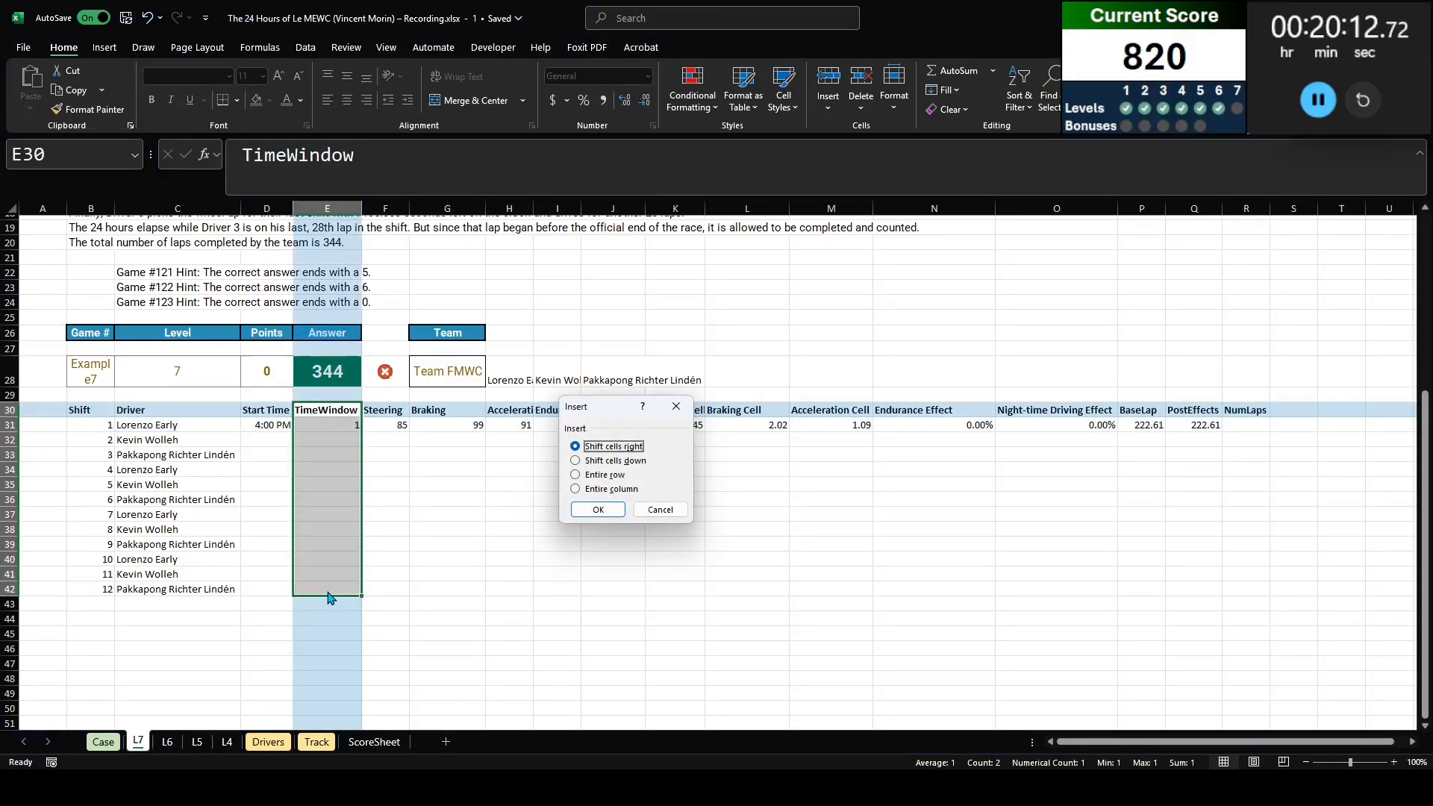
key(Return)
text(TargetTime)
key(Return)
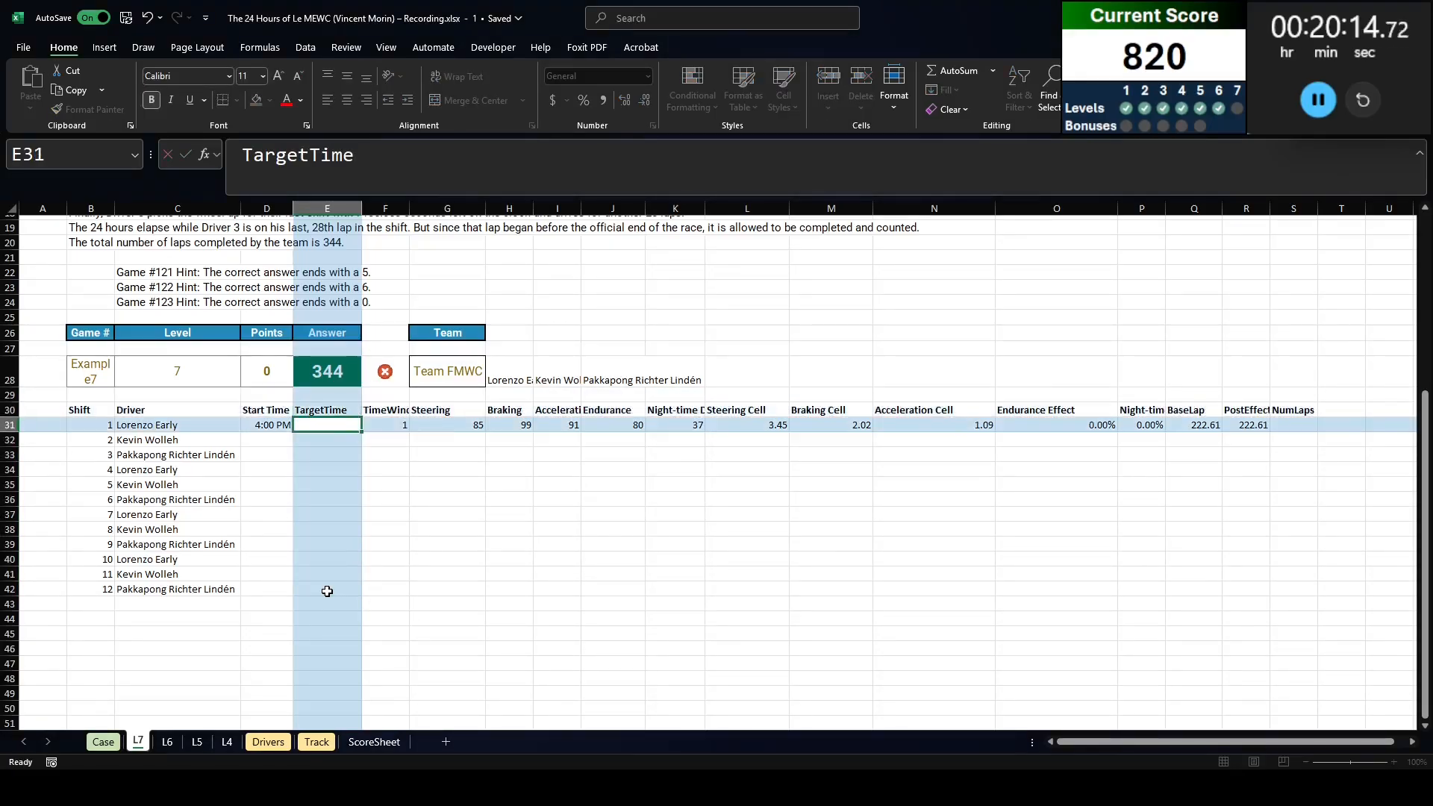
Step: Enter =D31+TIME(,2,) in E31 under TargetTime
text(=)
key(Left)
text(+time(,2,))
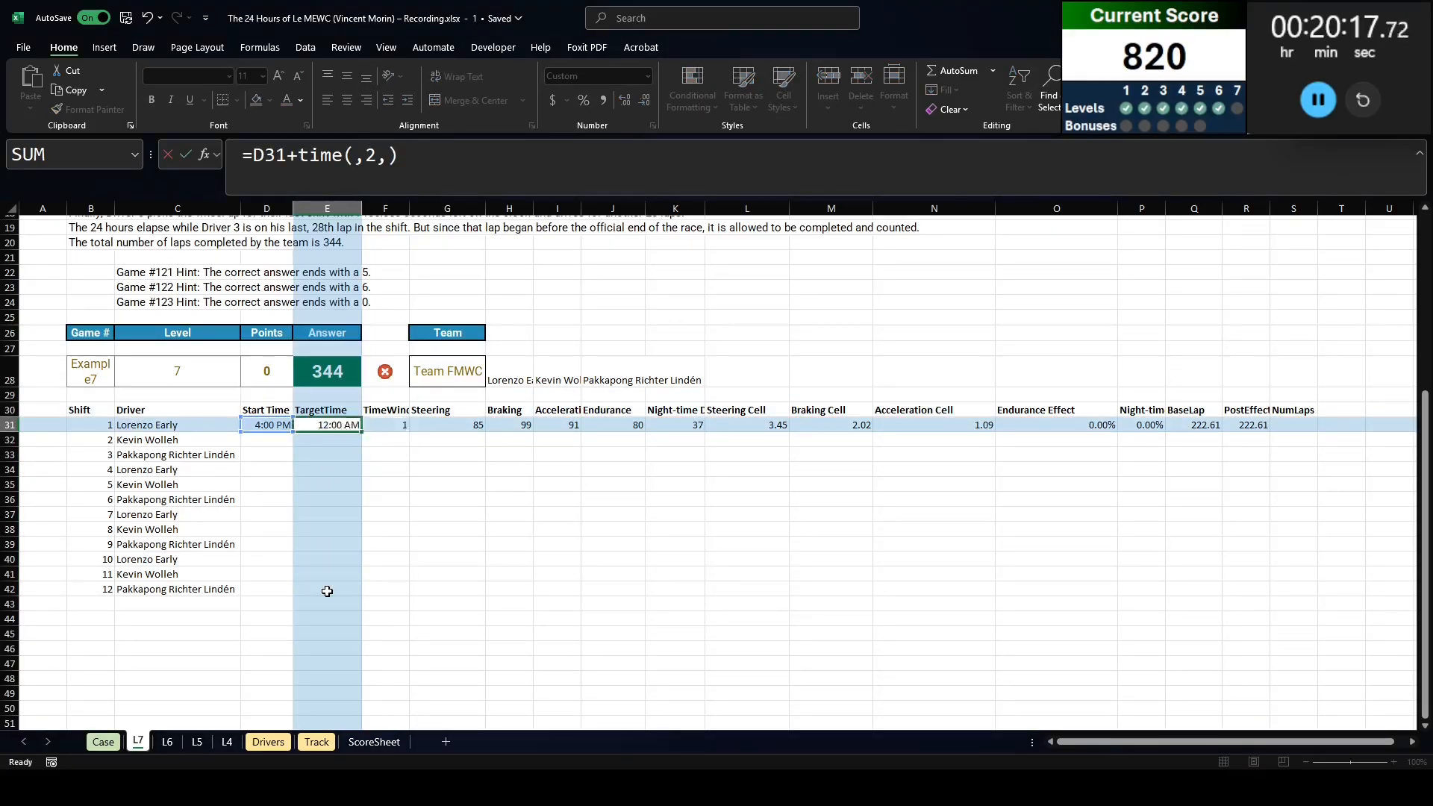
key(Return)
key(Up)
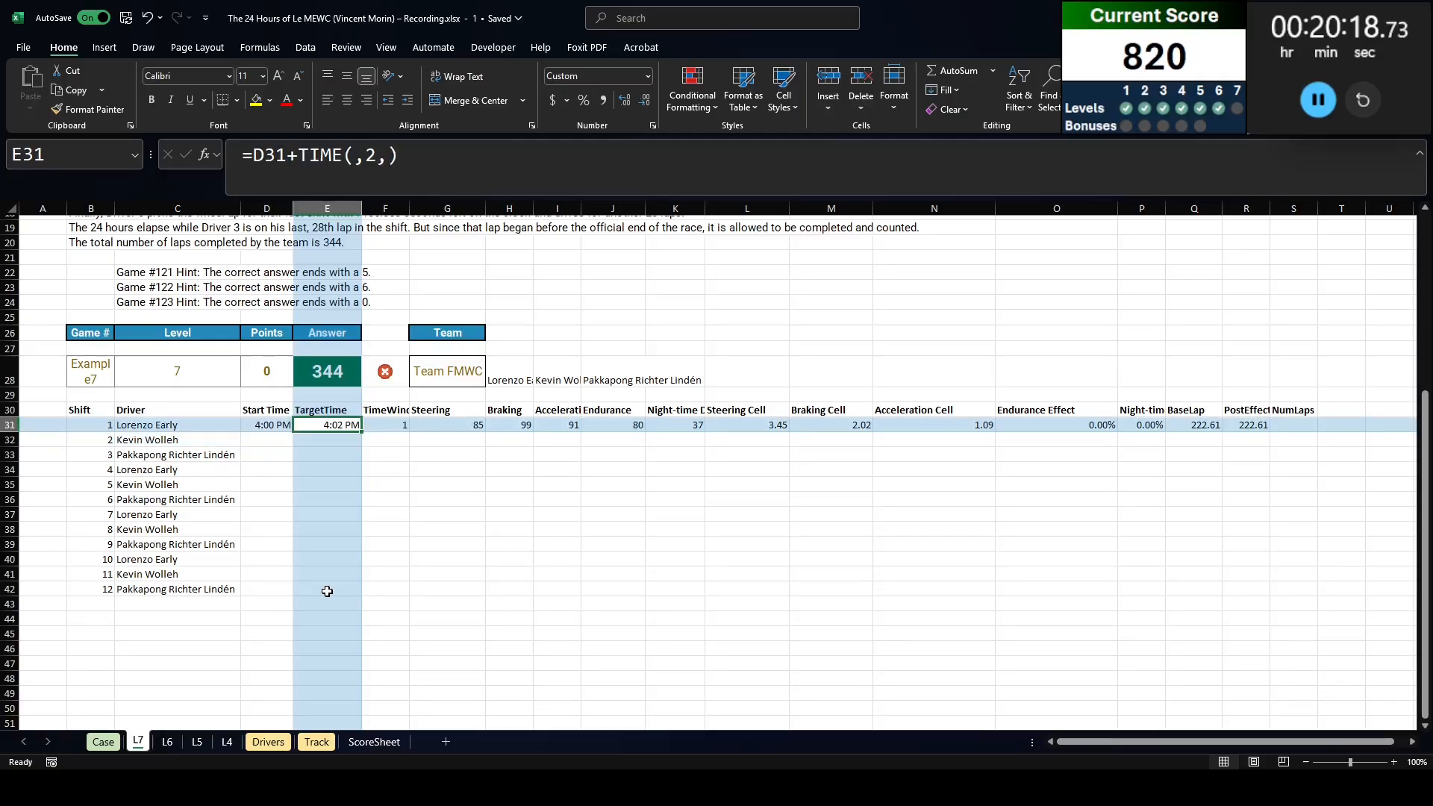
Step: Move the 2 in the E31 formula to the hour argument so it reads =D31+TIME(2,,)
click(370, 157)
double_click(369, 156)
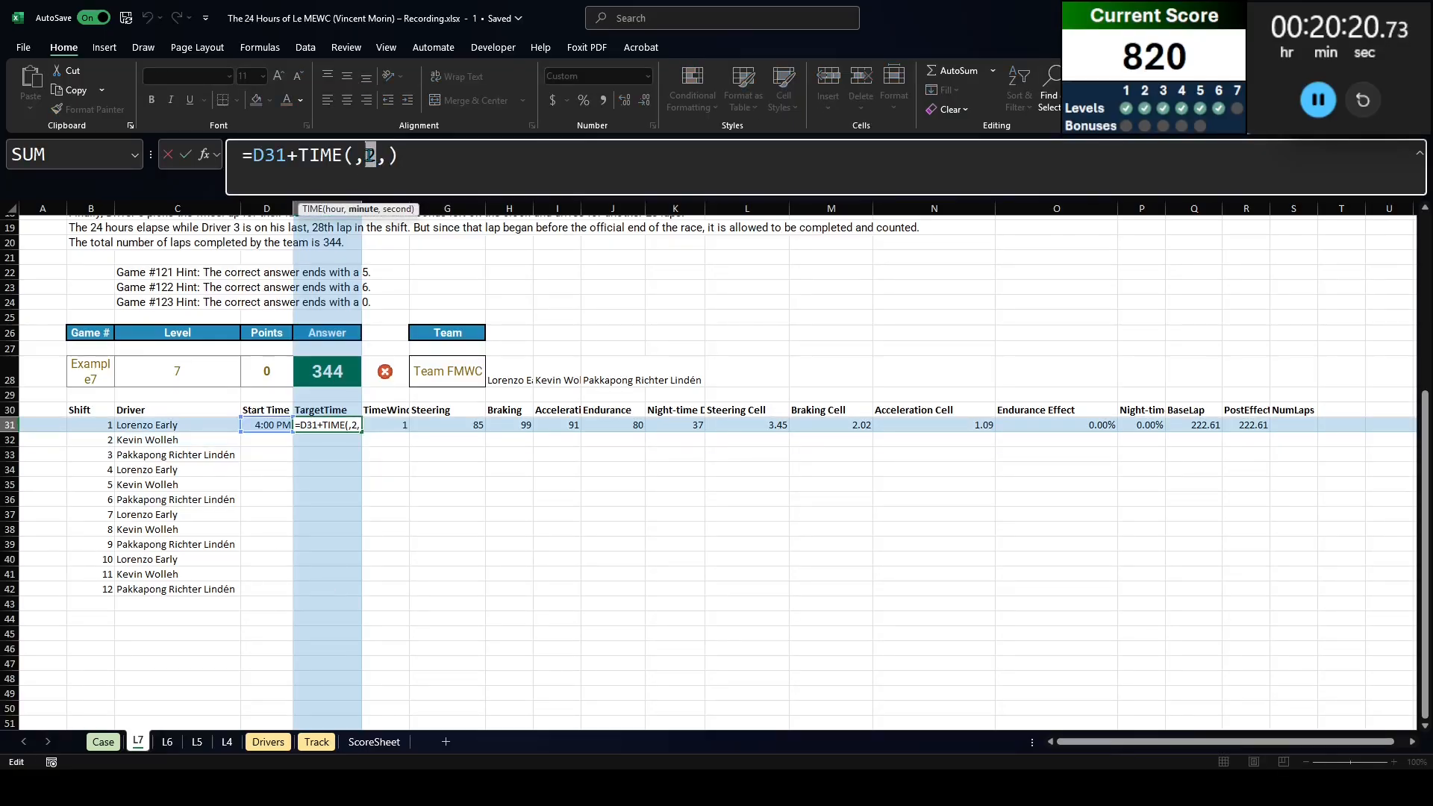
key(Delete)
key(Left)
text(2)
key(Return)
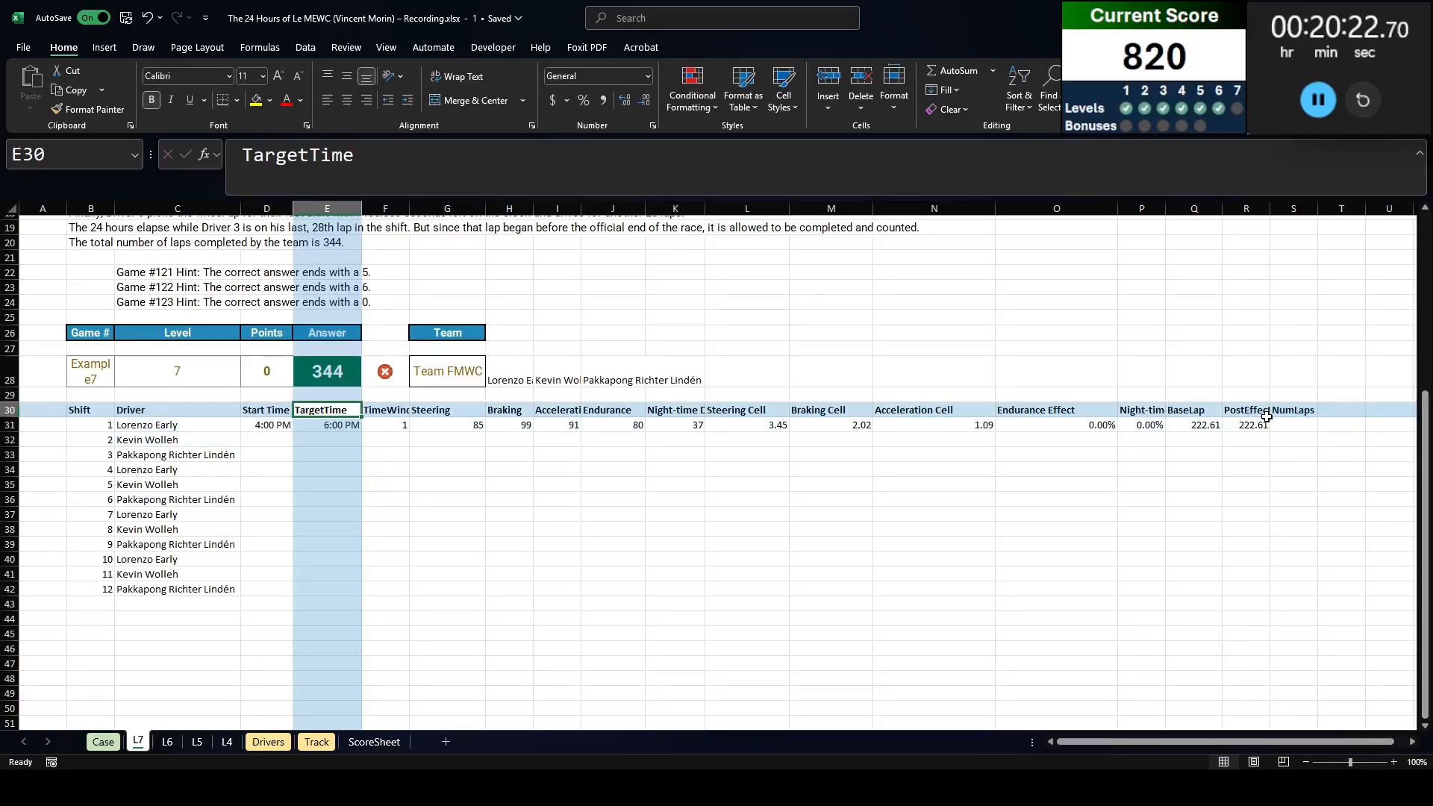
Step: Enter =(E31-D31) in S31 under NumLaps to get the shift's duration
click(1279, 426)
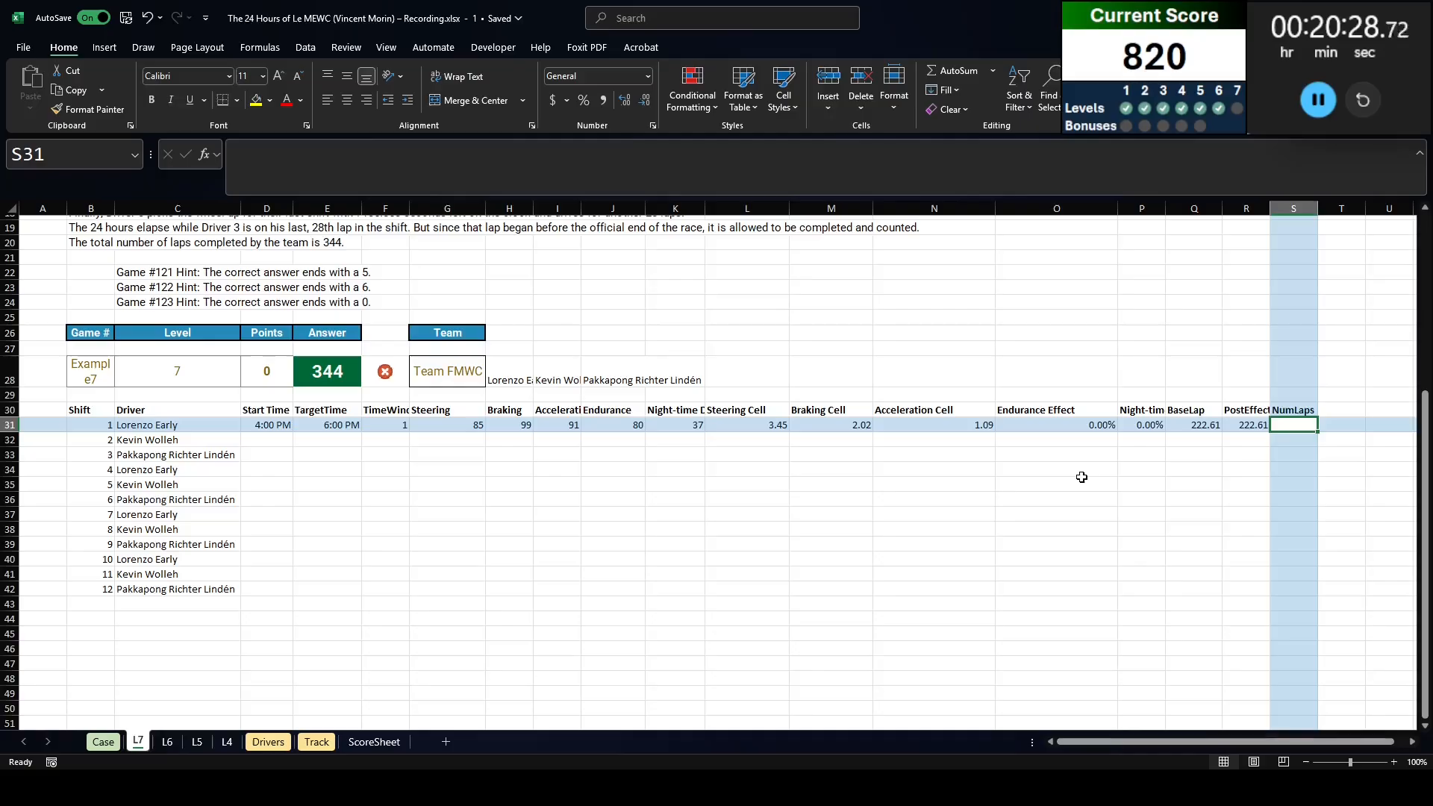
text(=()
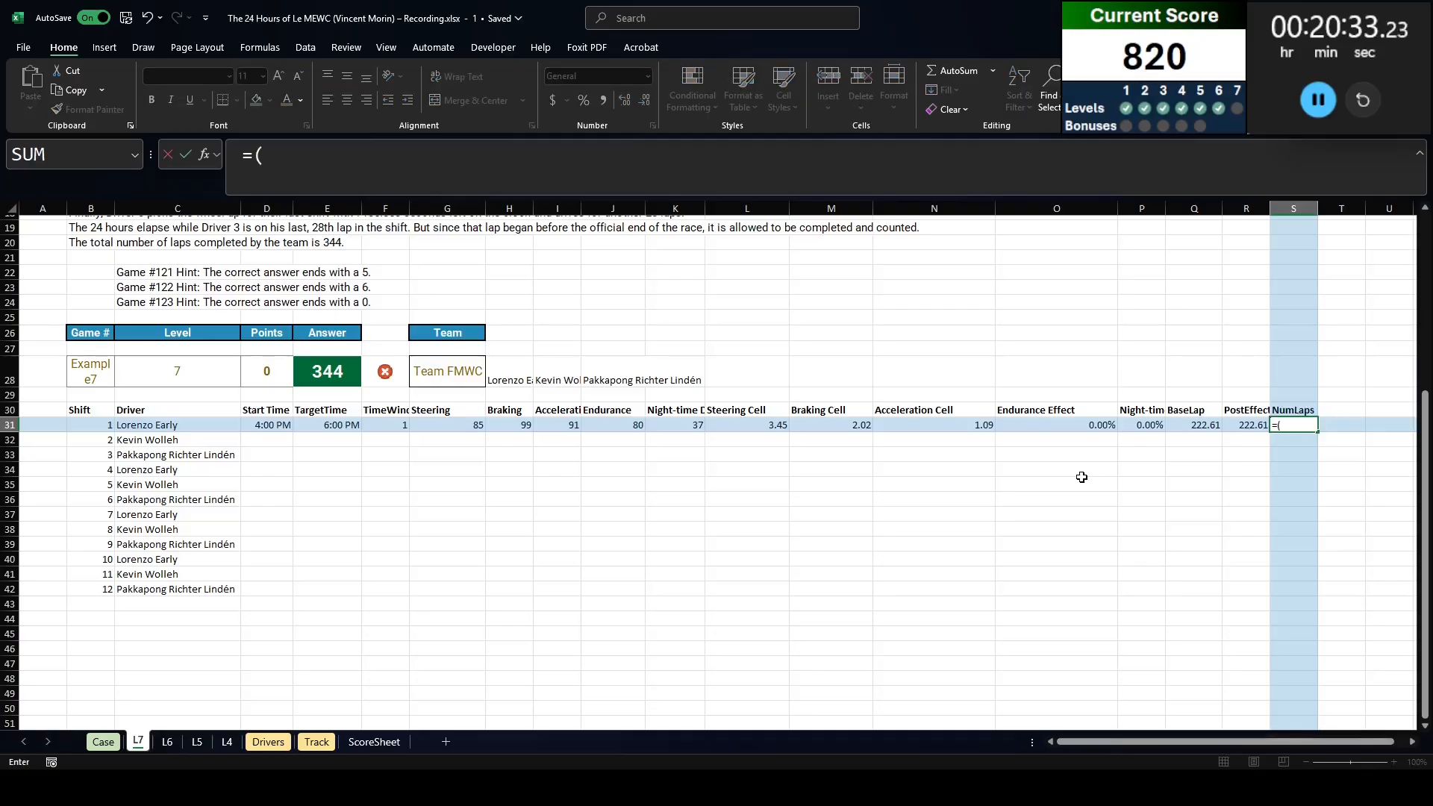
click(336, 429)
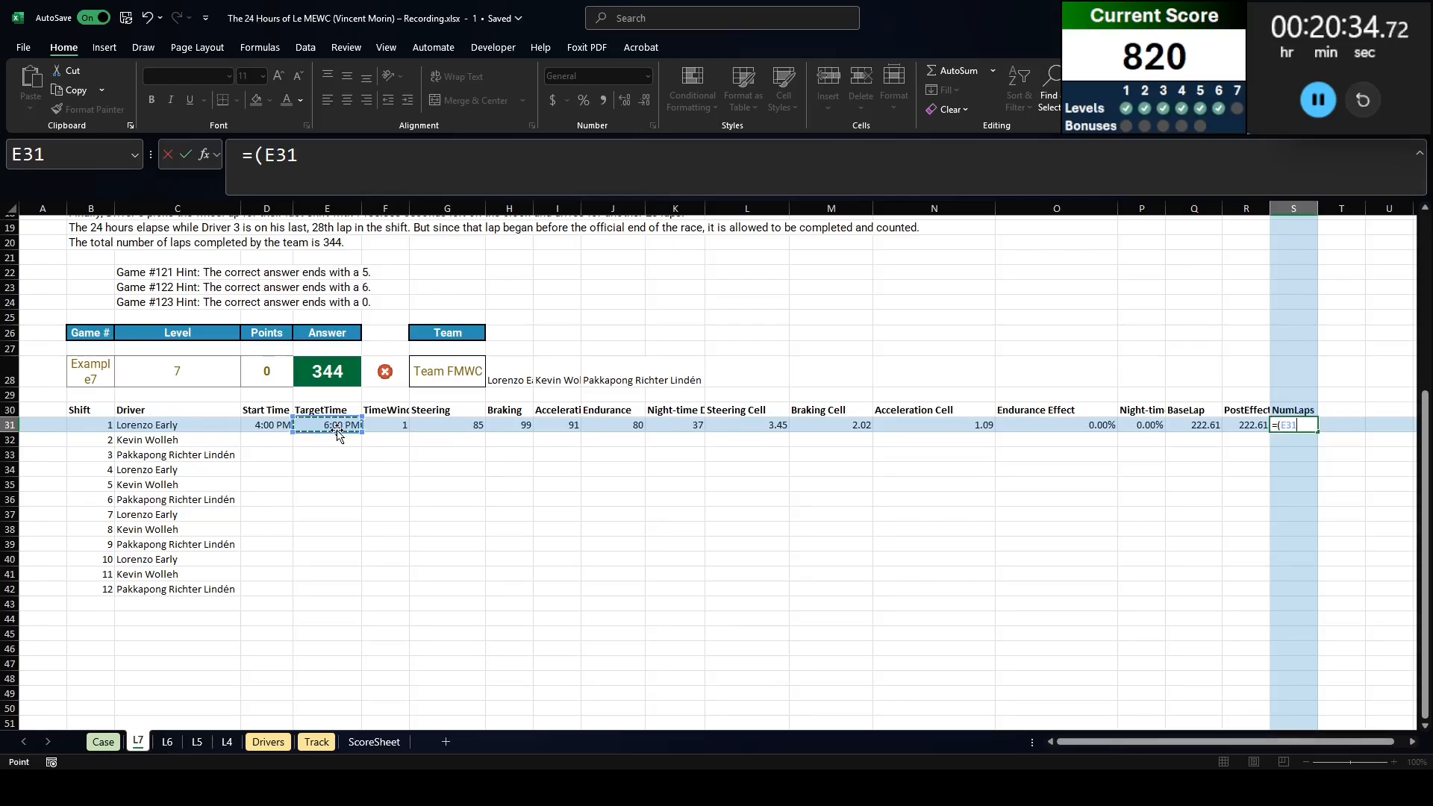
text(-)
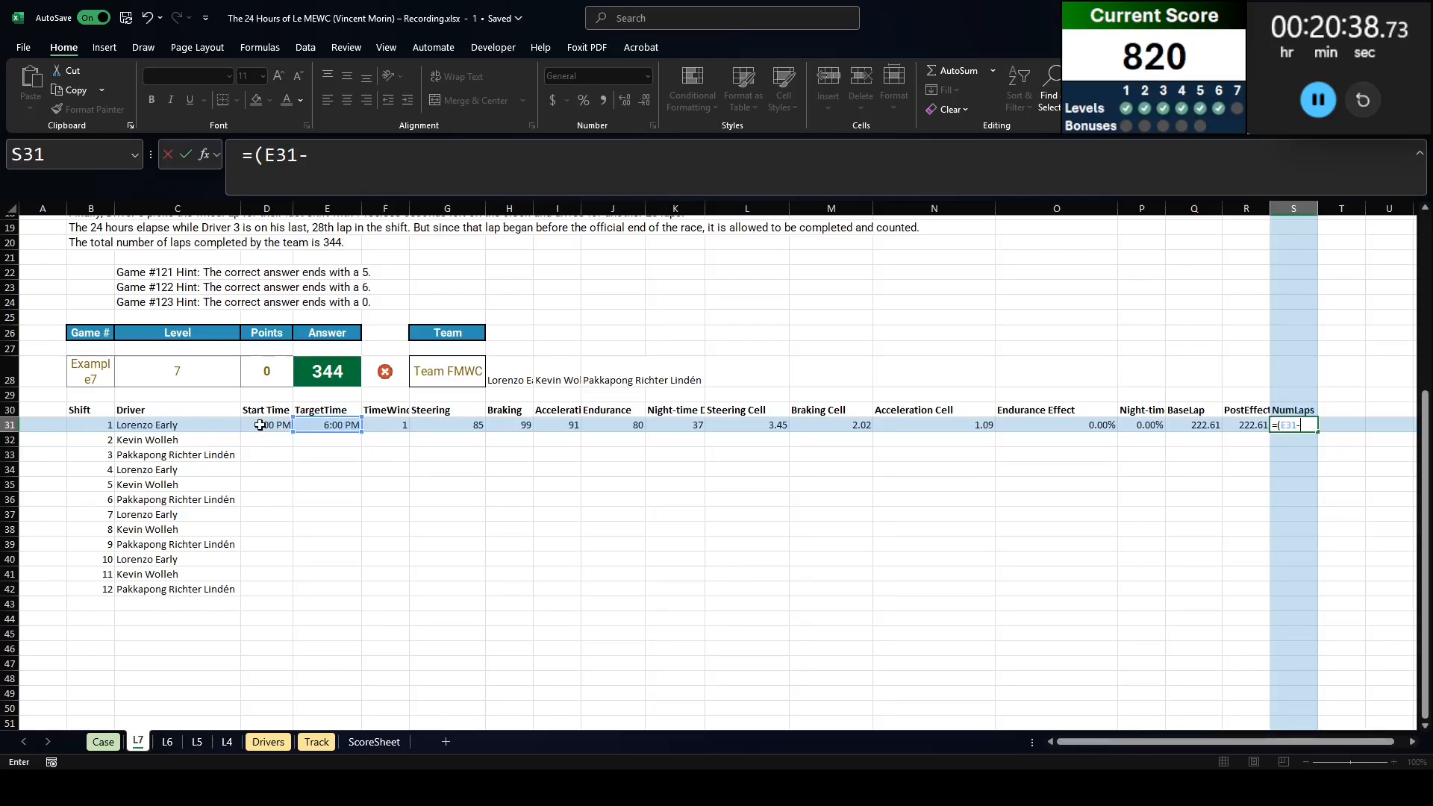
click(259, 426)
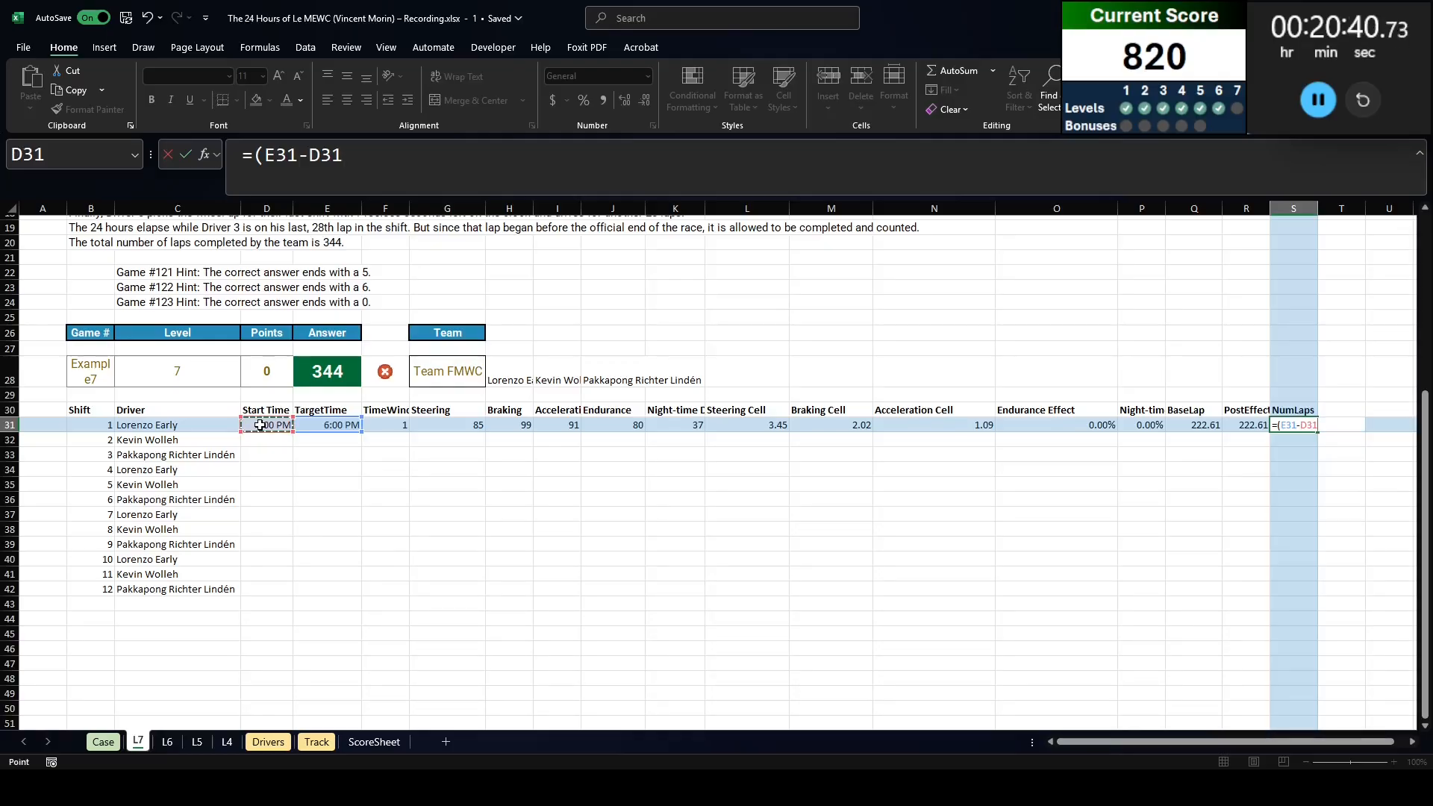
key(Return)
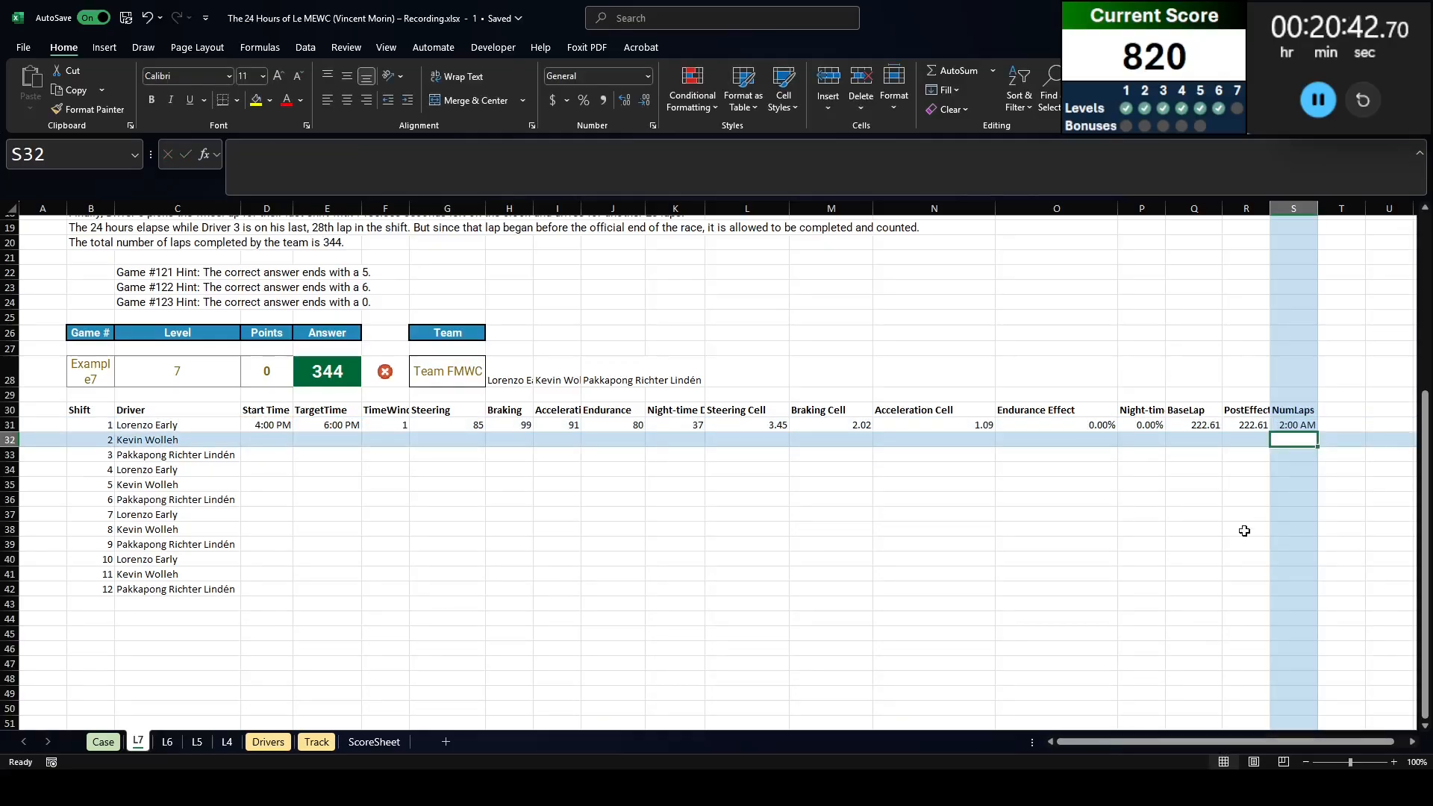
Step: Extend the S31 formula to =((E31-D31)*24*60*60)/(R31) to divide the shift's seconds by the lap time
click(1298, 420)
click(442, 168)
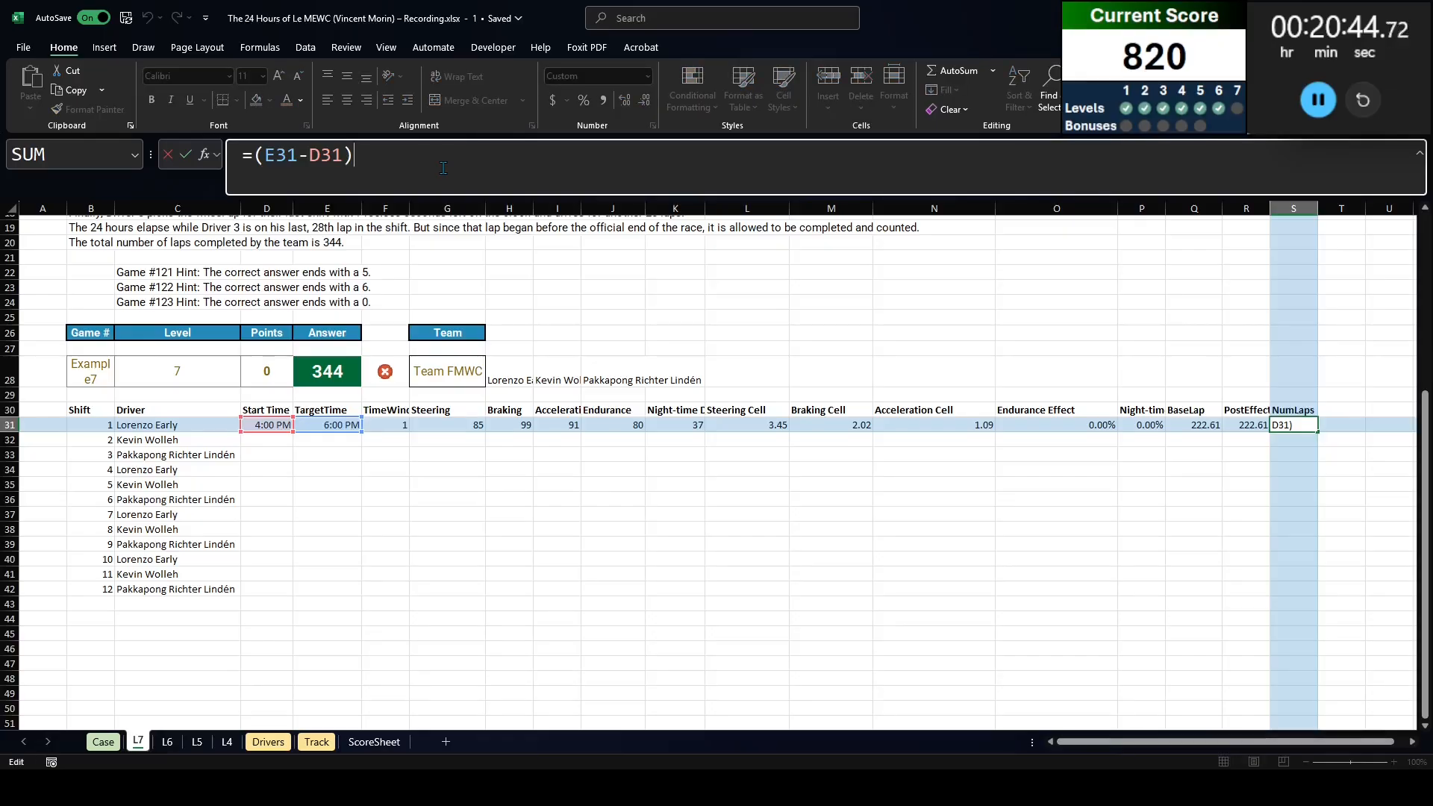
text(/()
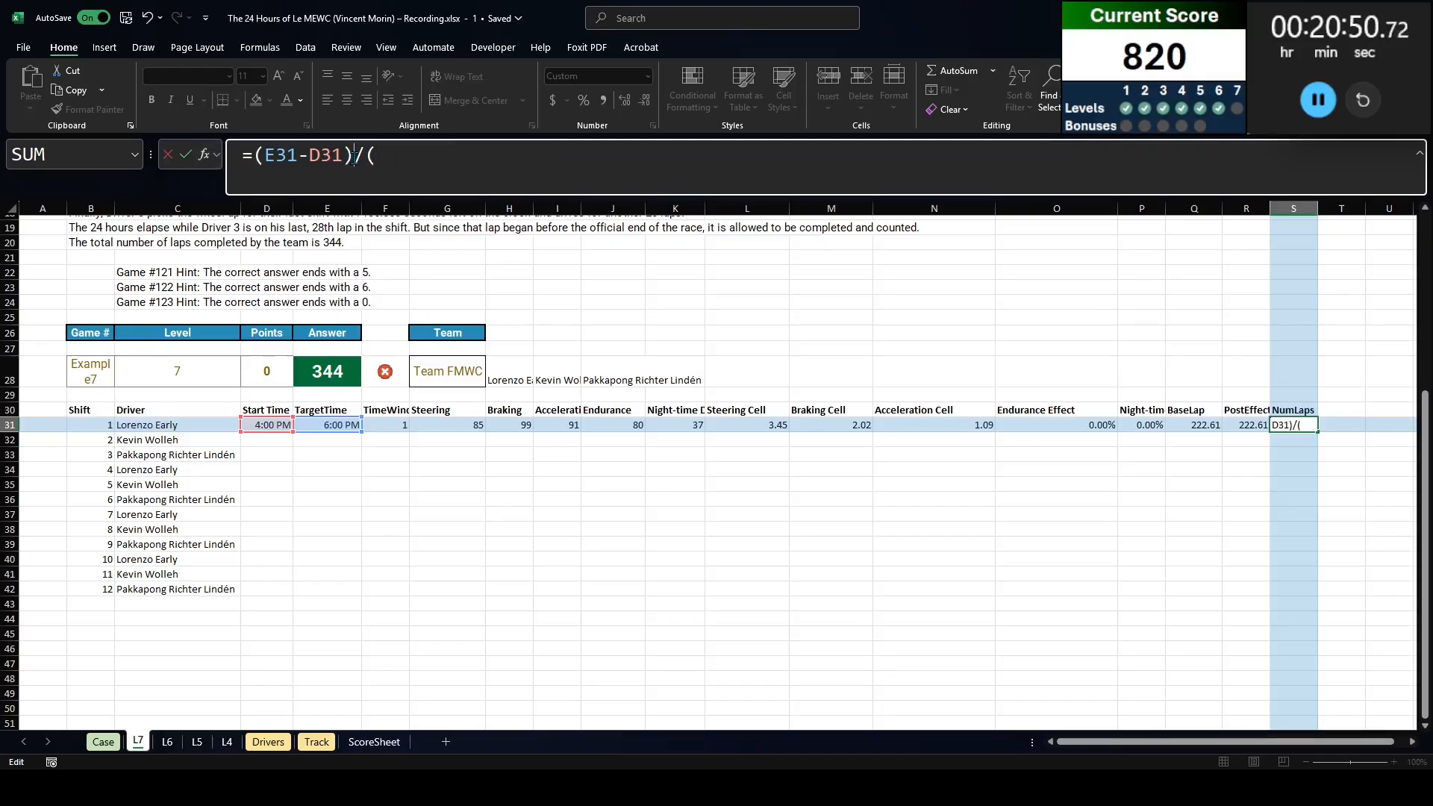
click(246, 155)
text(()
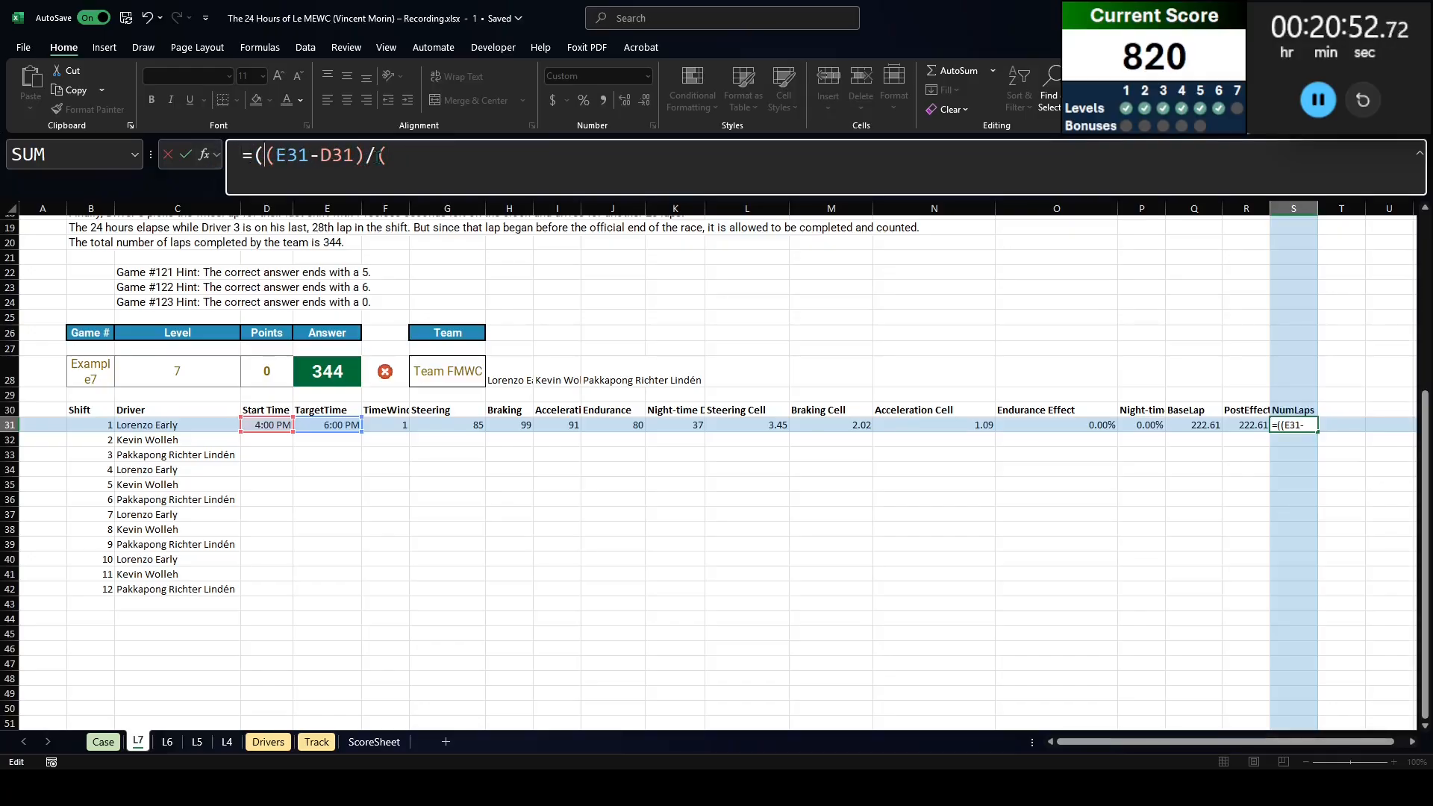
click(369, 157)
text(*24*60*60)
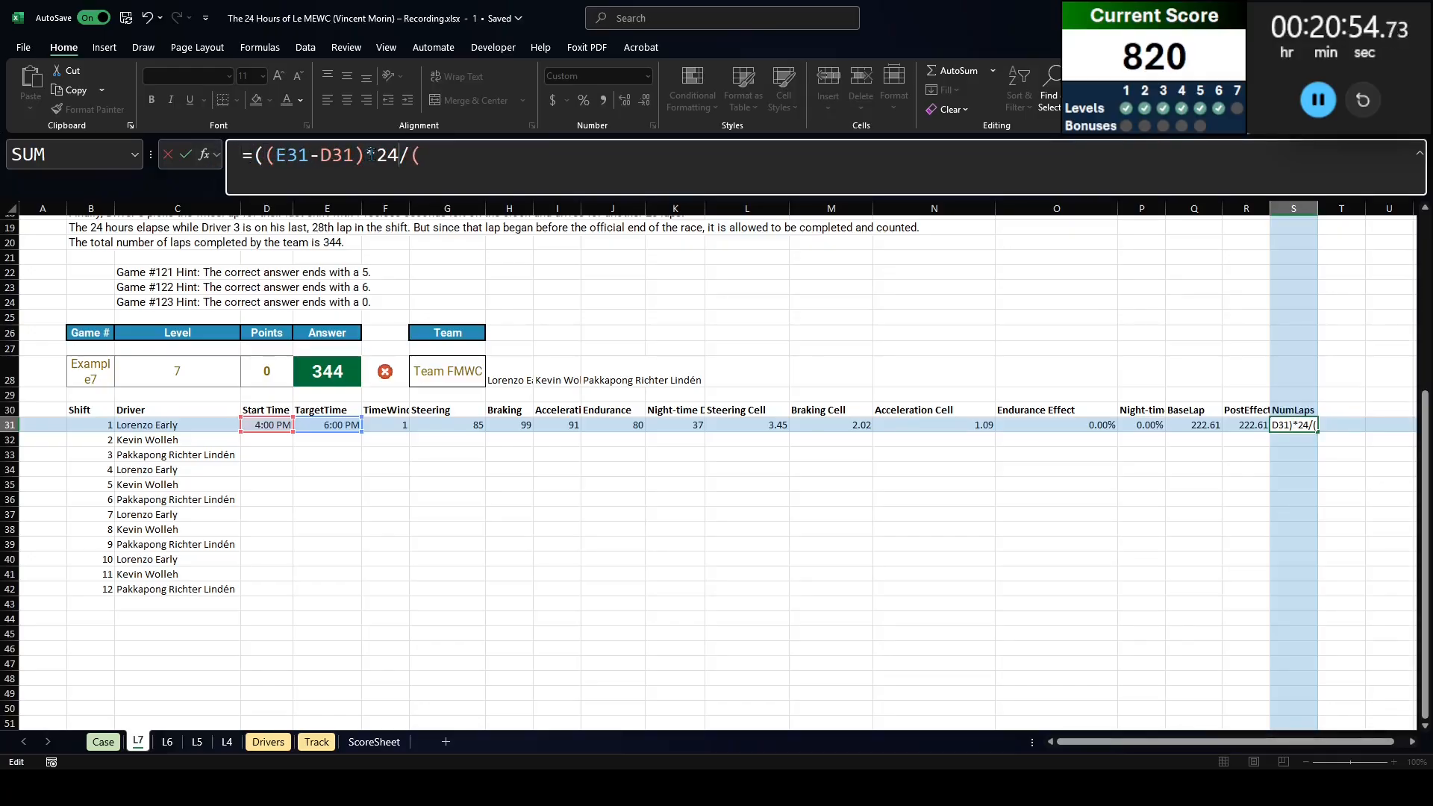
key(End)
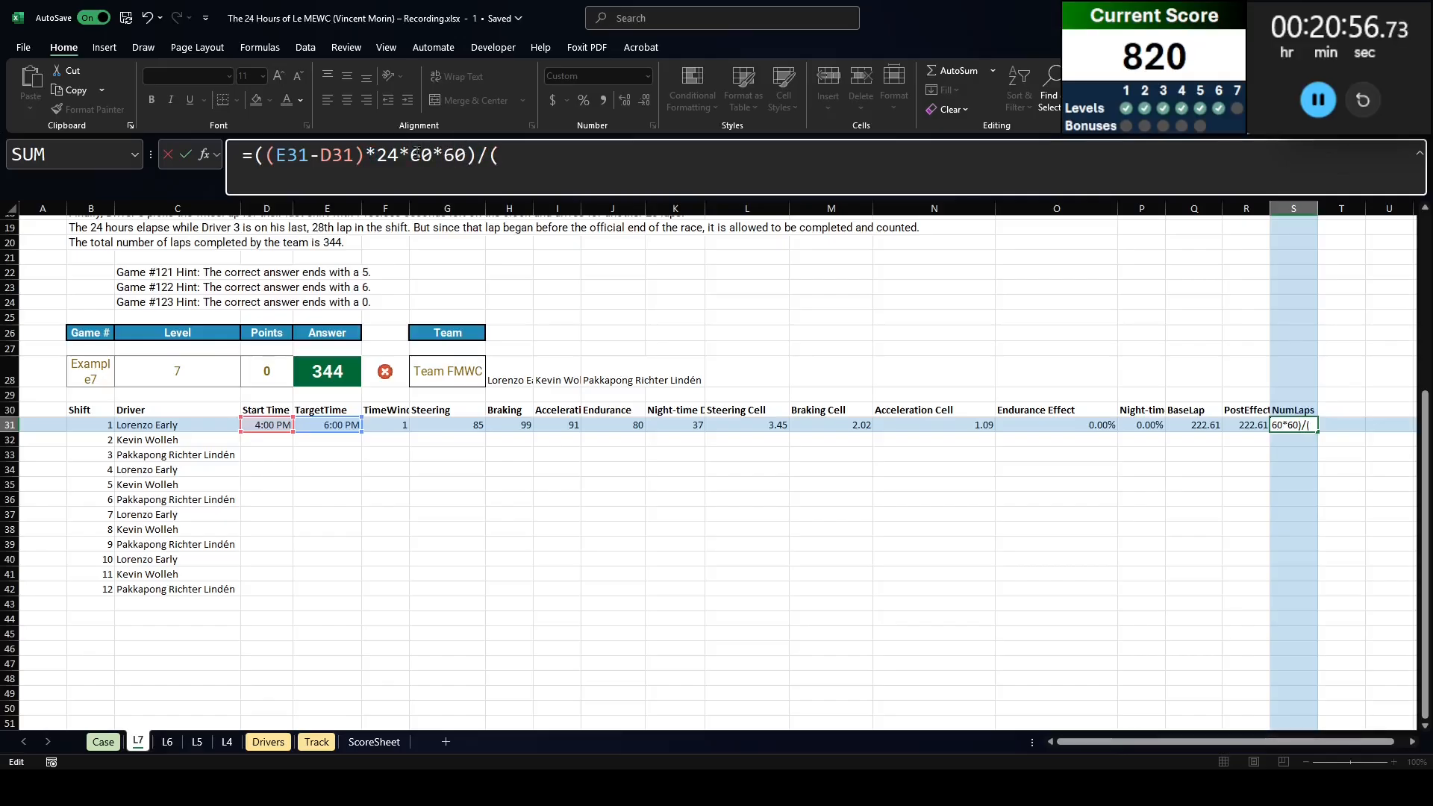
click(1245, 425)
text())
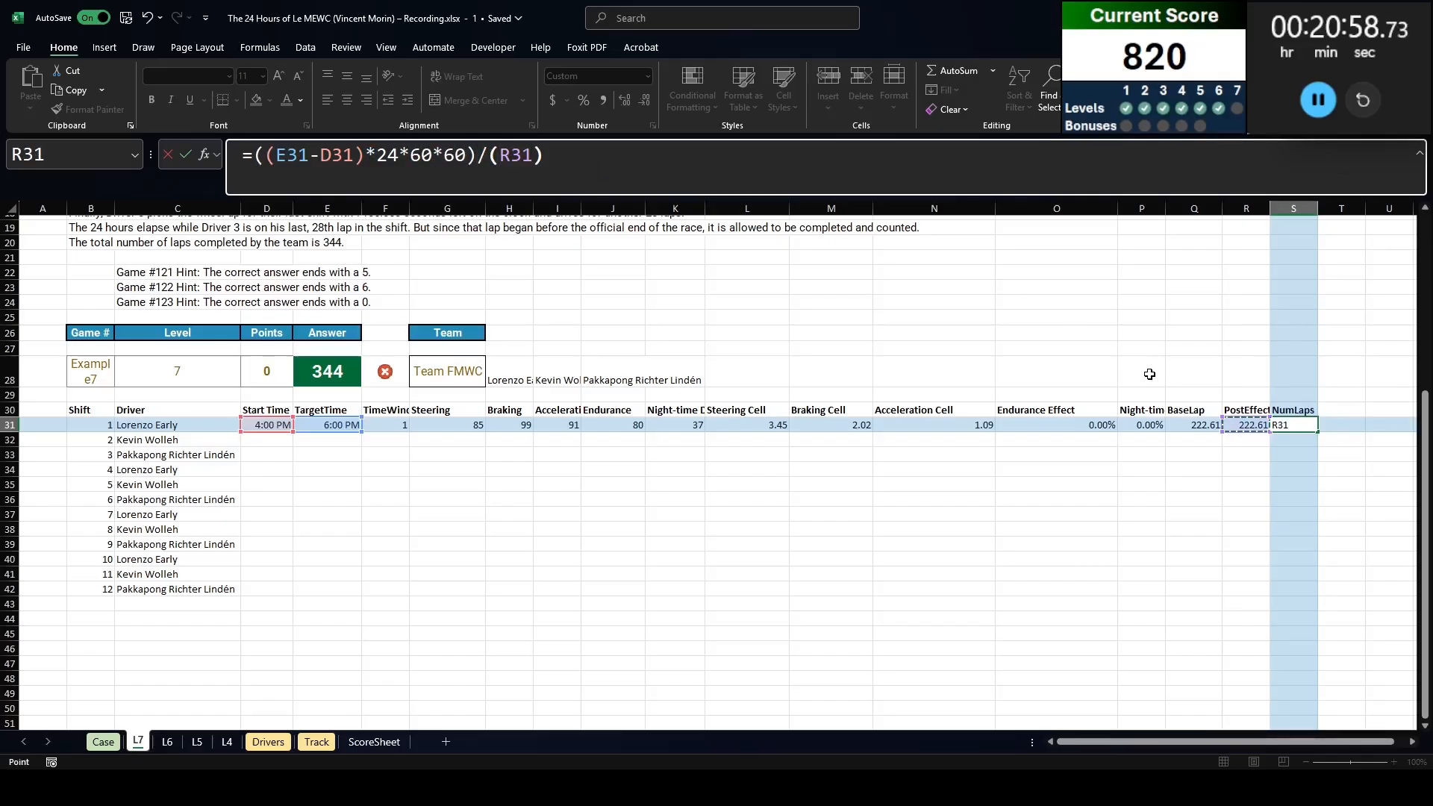
key(Return)
Step: Format S31 as a number with two decimals and compare it with the Example7 text
click(1294, 424)
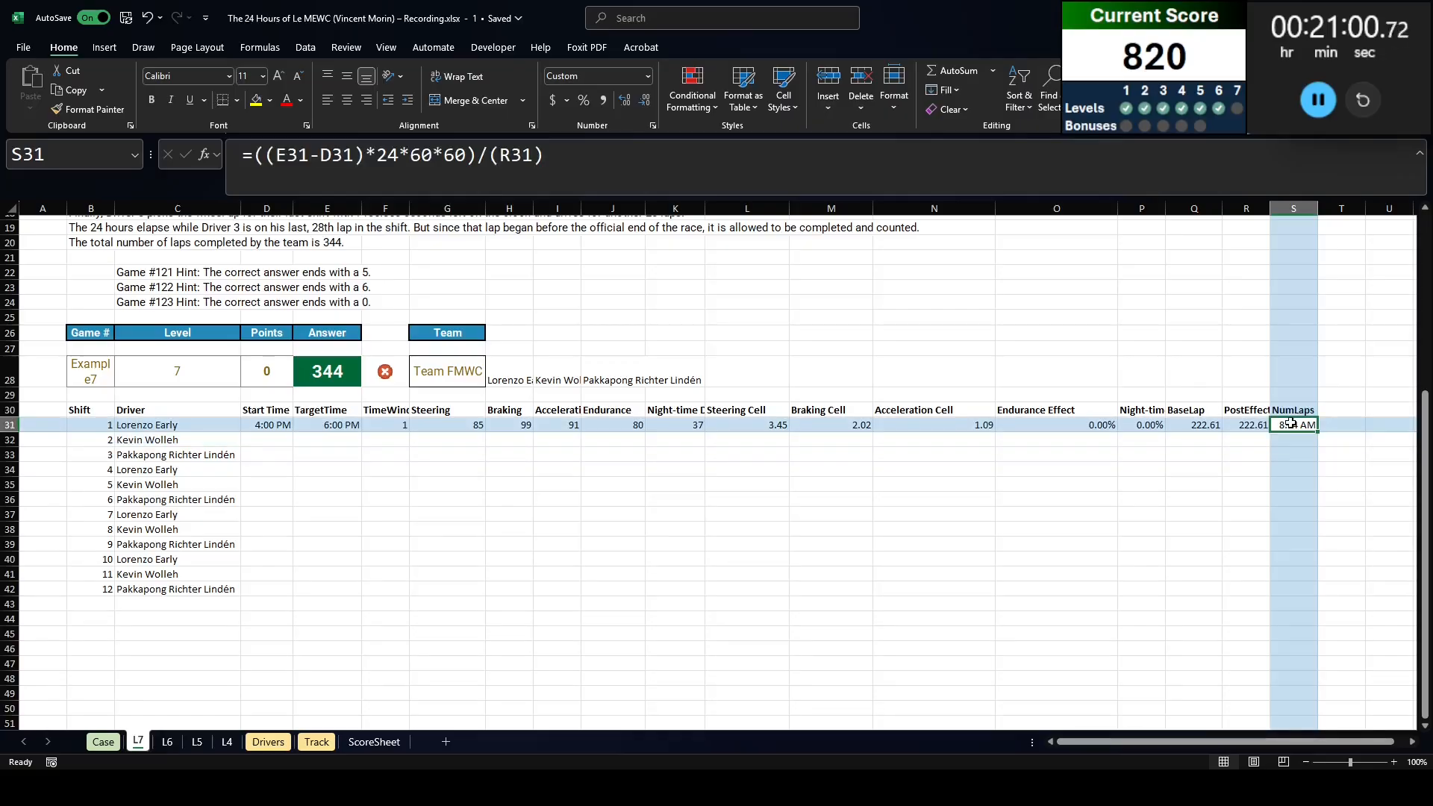
key(ctrl+shift+1)
scroll(648, 379, up, 5)
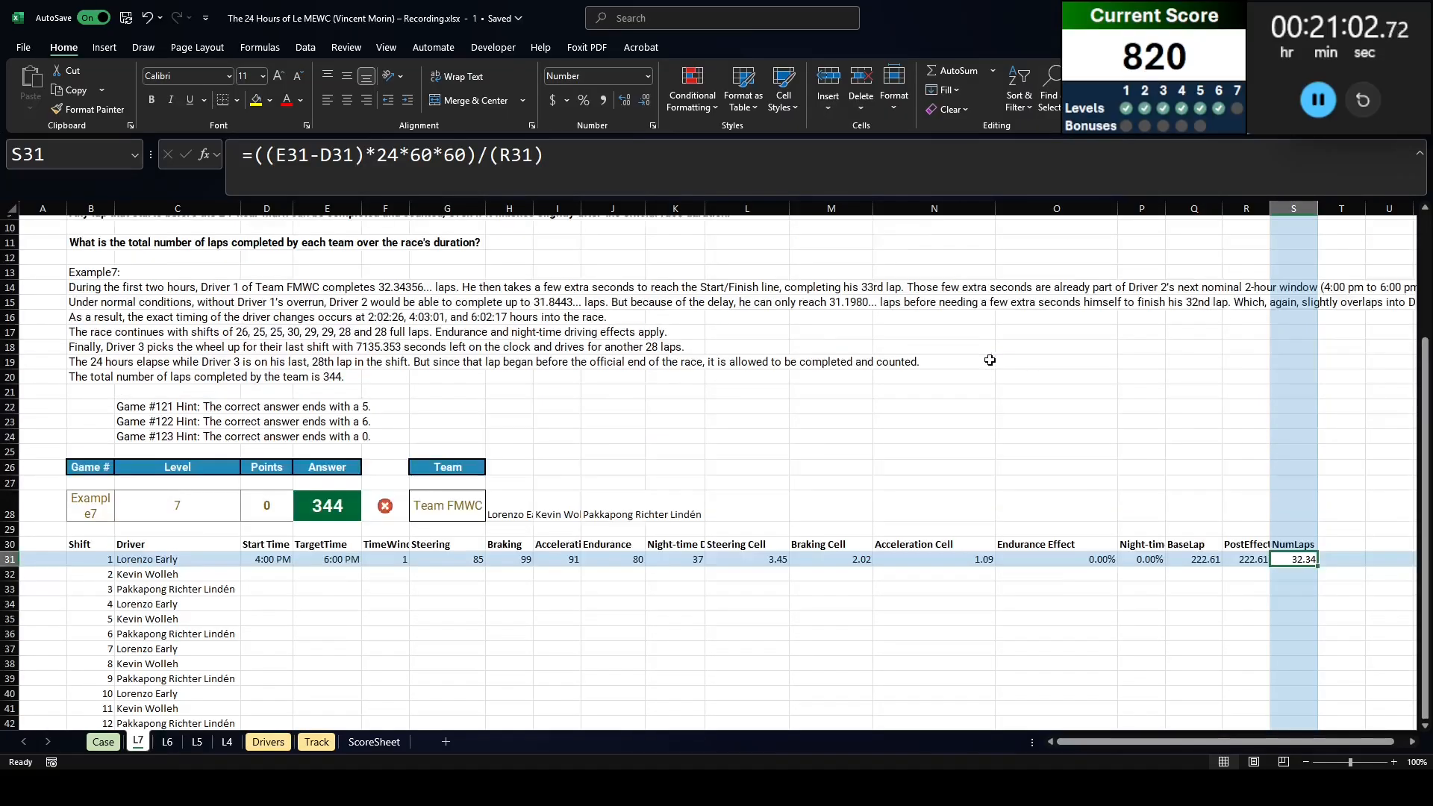
click(394, 377)
scroll(1306, 509, down, 5)
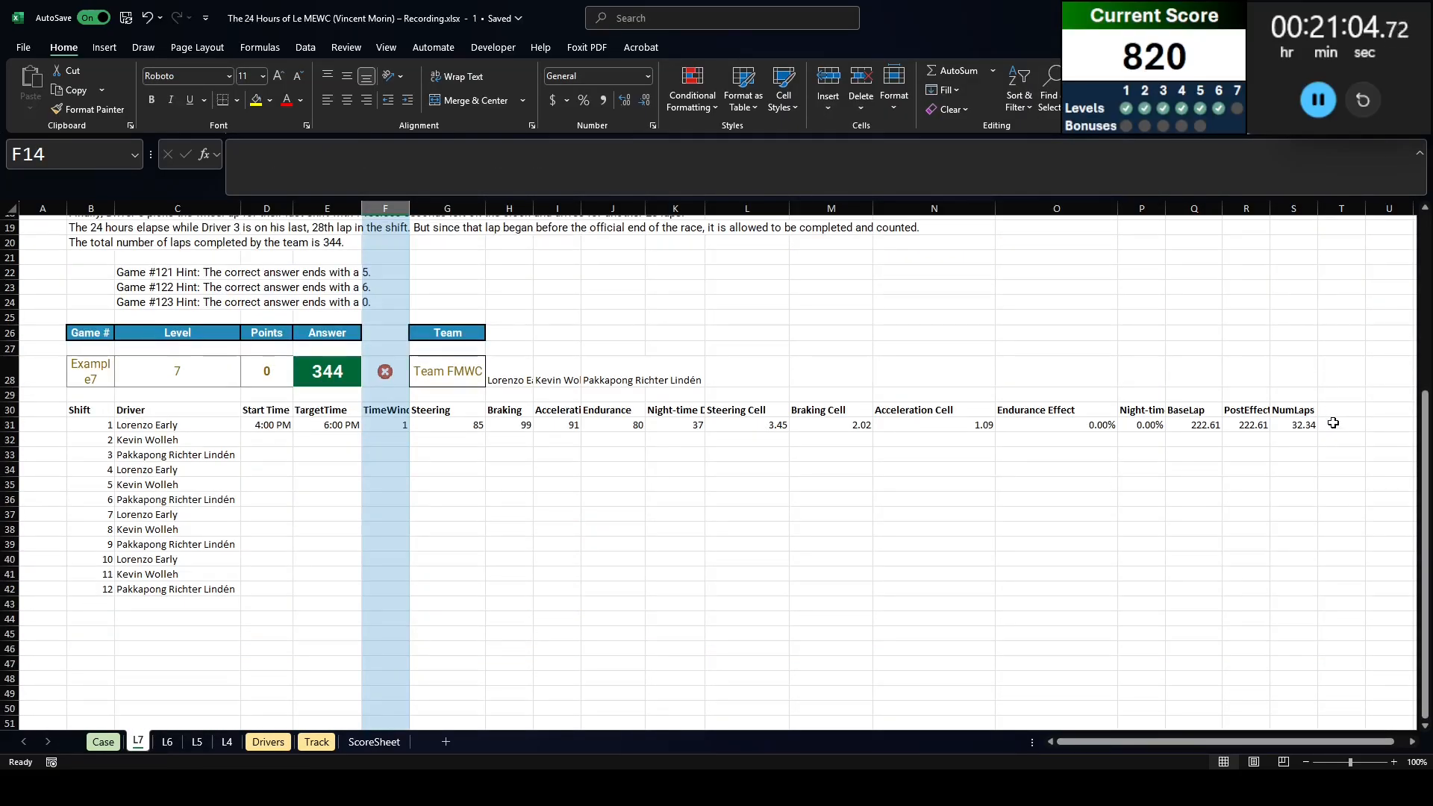
Step: Wrap the S31 formula in ROUNDUP with 0 digits so it reads =ROUNDUP(((E31-D31)*24*60*60)/(R31),0)
click(1303, 424)
scroll(540, 394, up, 4)
click(253, 155)
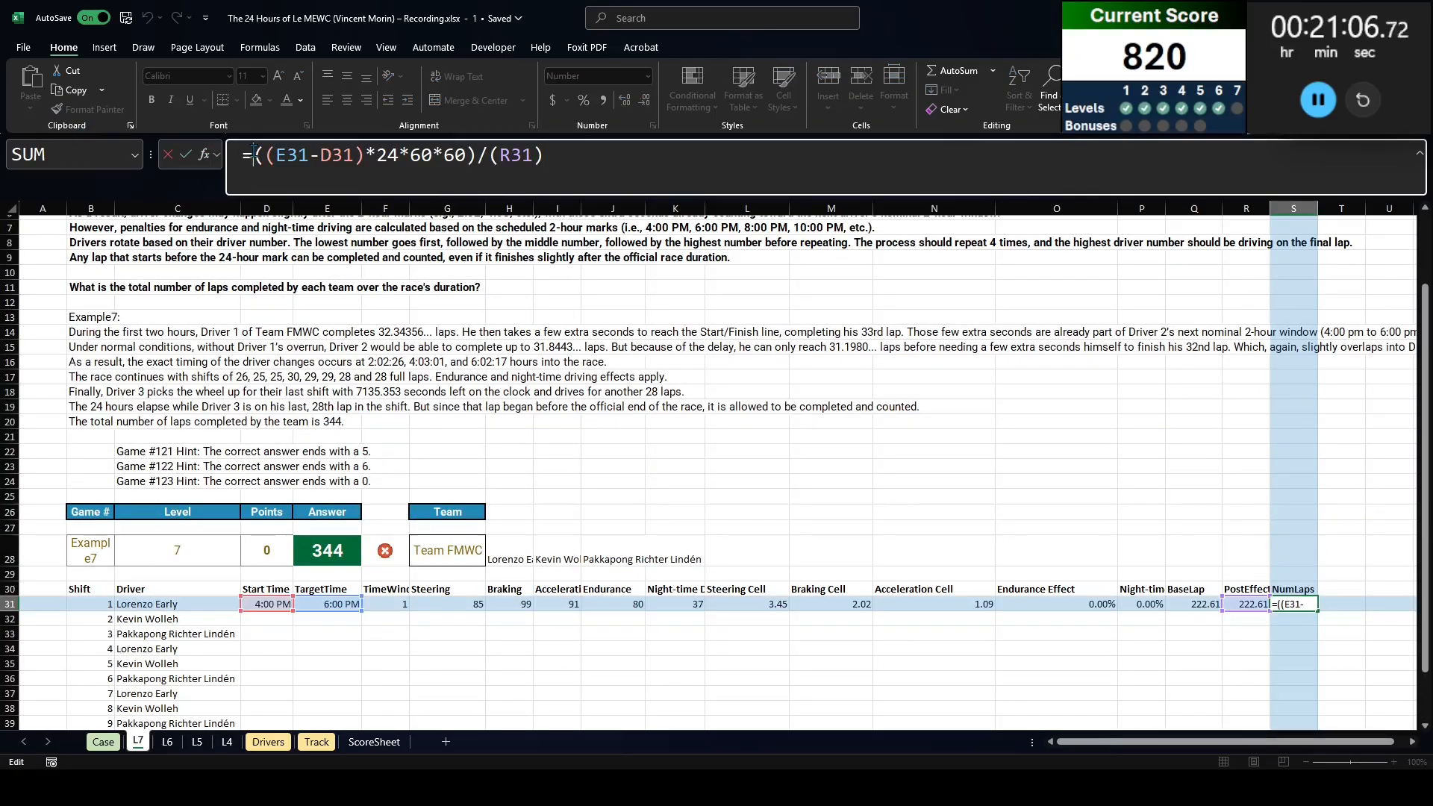
text(roundup()
key(End)
text(,)
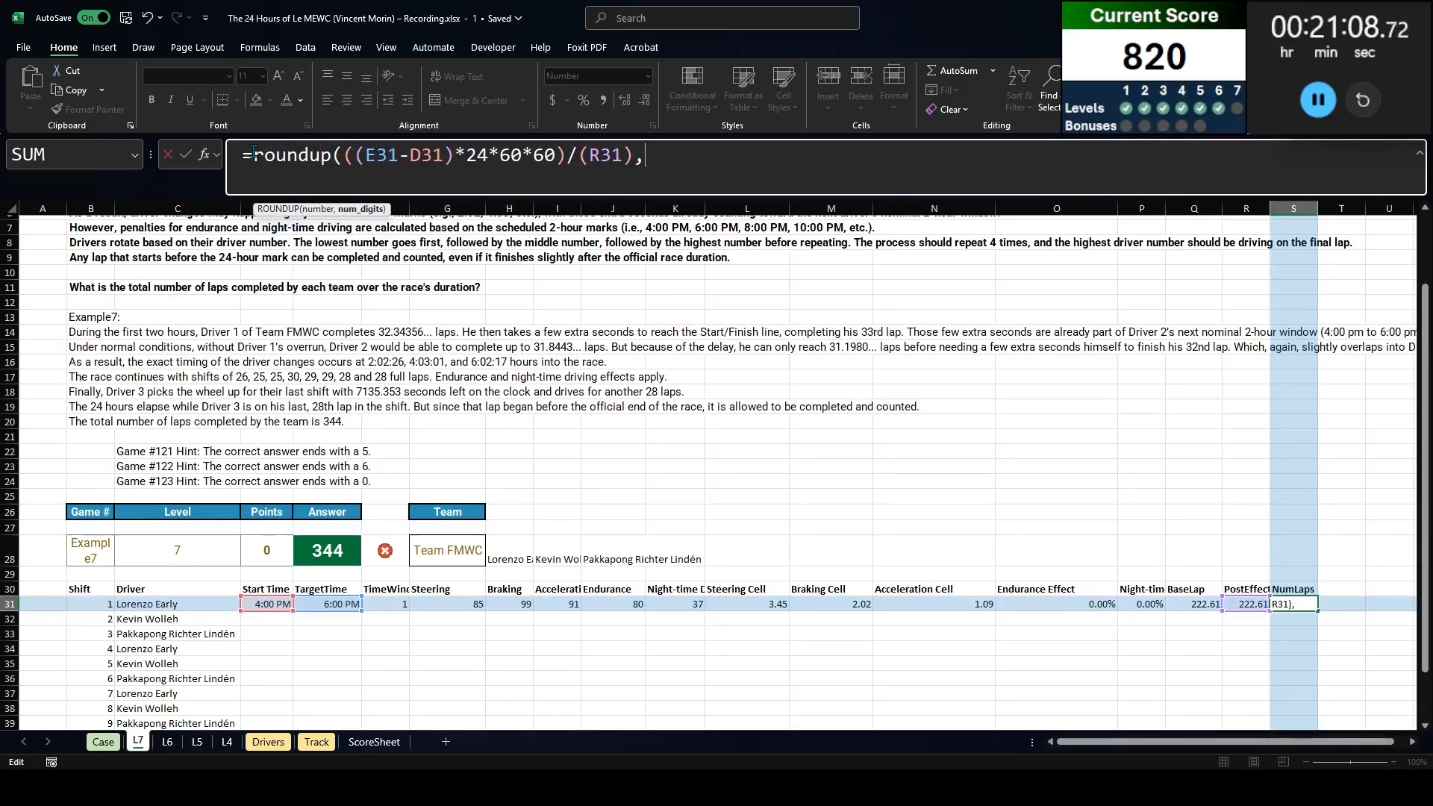
text(0))
key(shift+Return)
Step: Add the header EndTime in T30, beside NumLaps
key(Right)
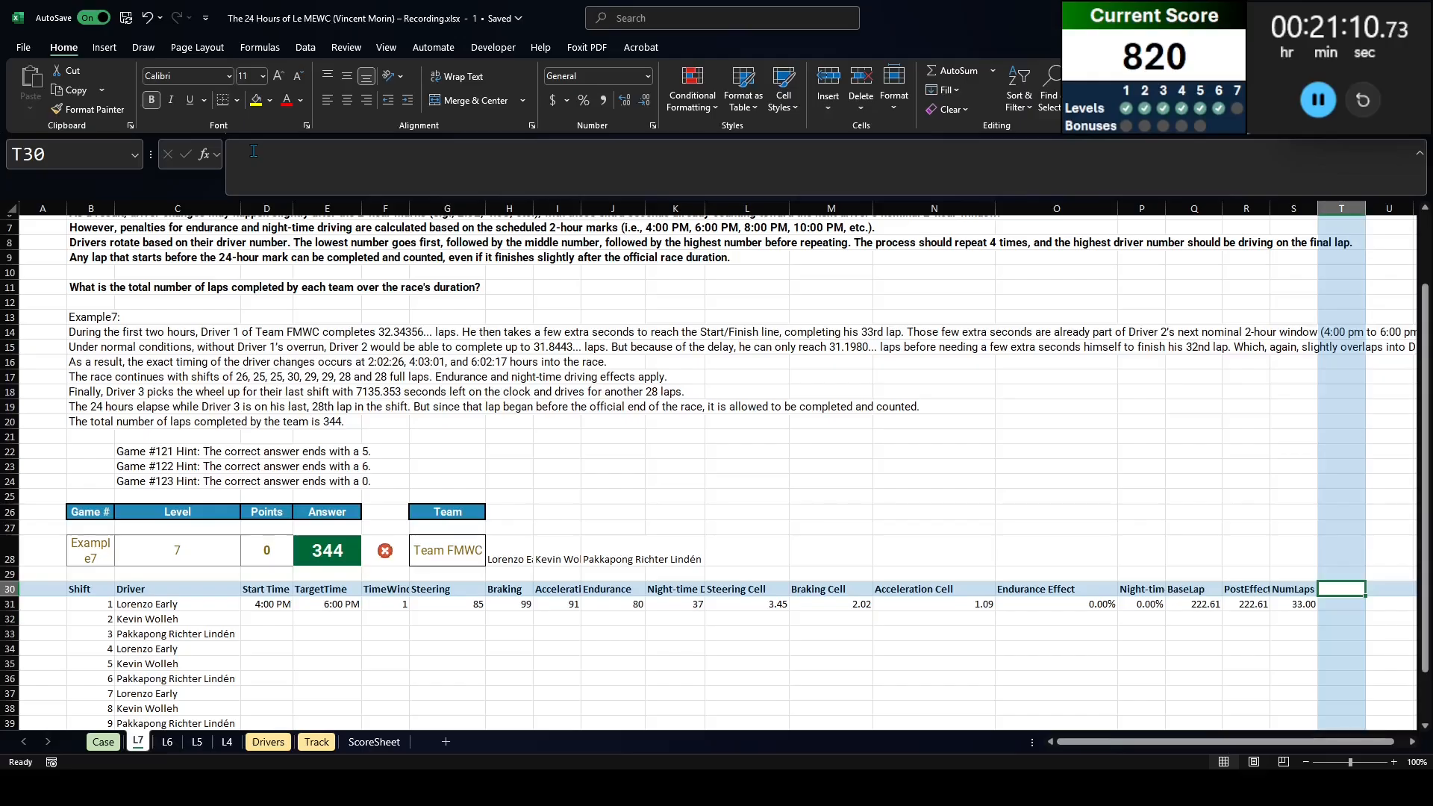
text(EndTime)
key(Return)
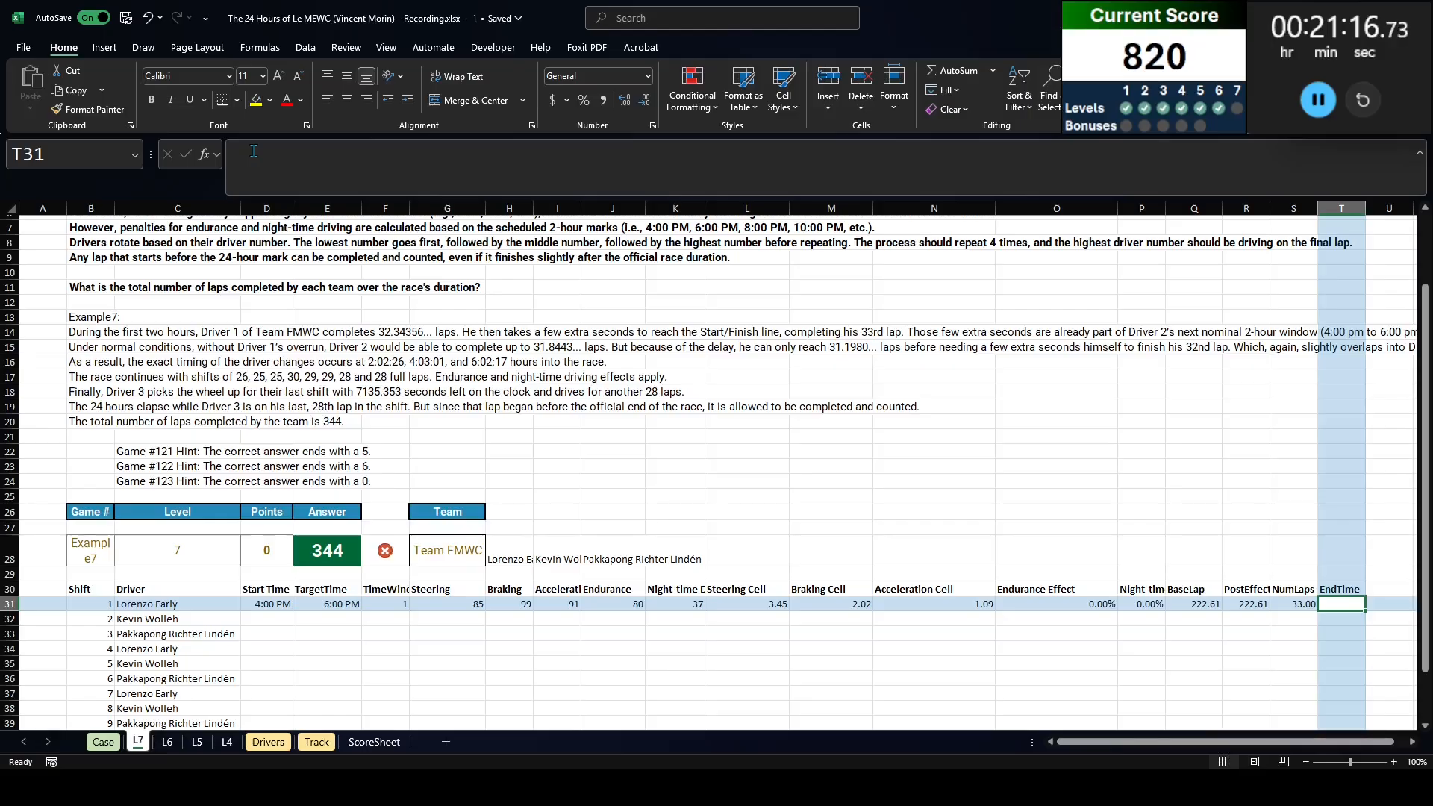
Step: Enter =(R31*S31)/(60*60*24) in T31 to convert the first shift's total driving seconds into a fraction of a day
text(=(R31*)
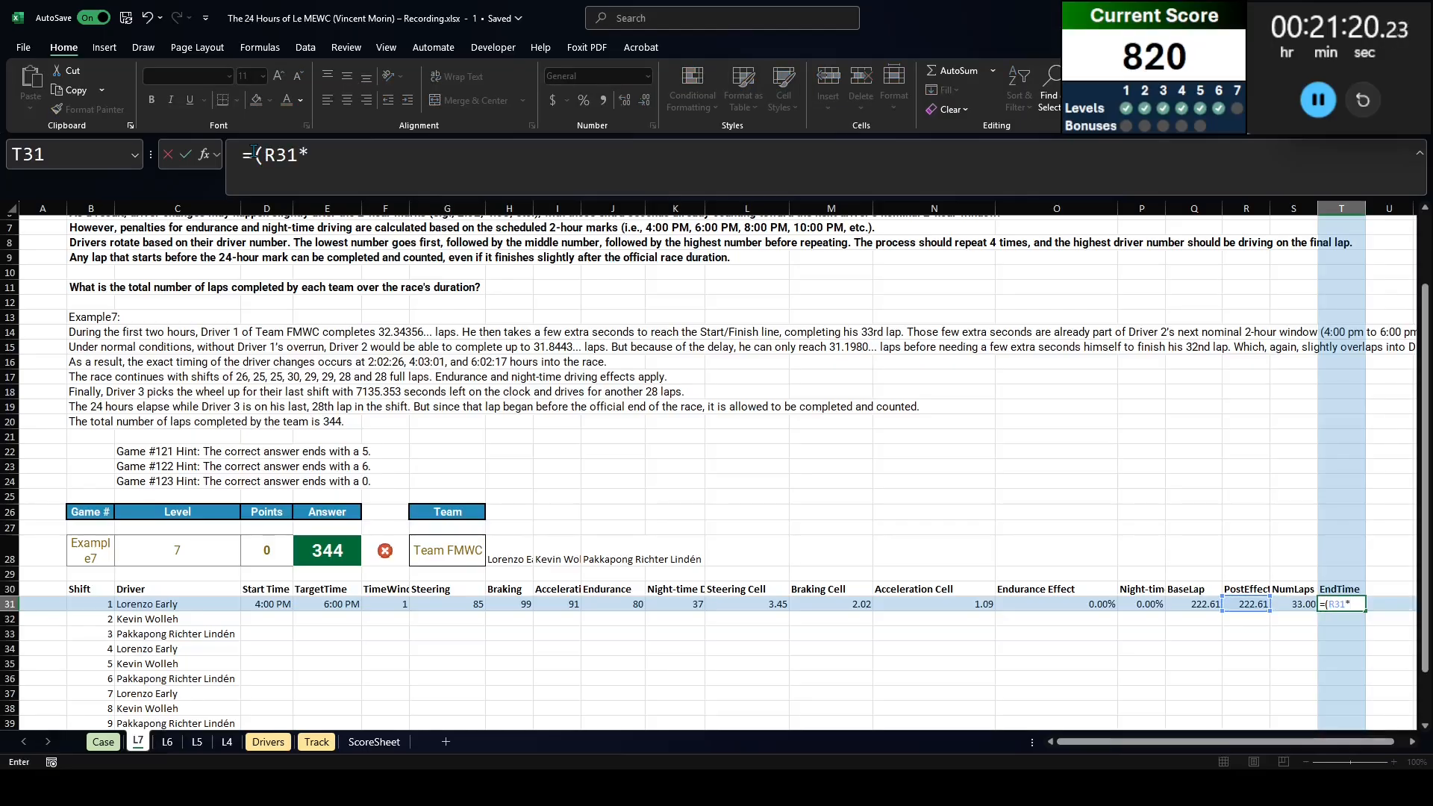
key(Left)
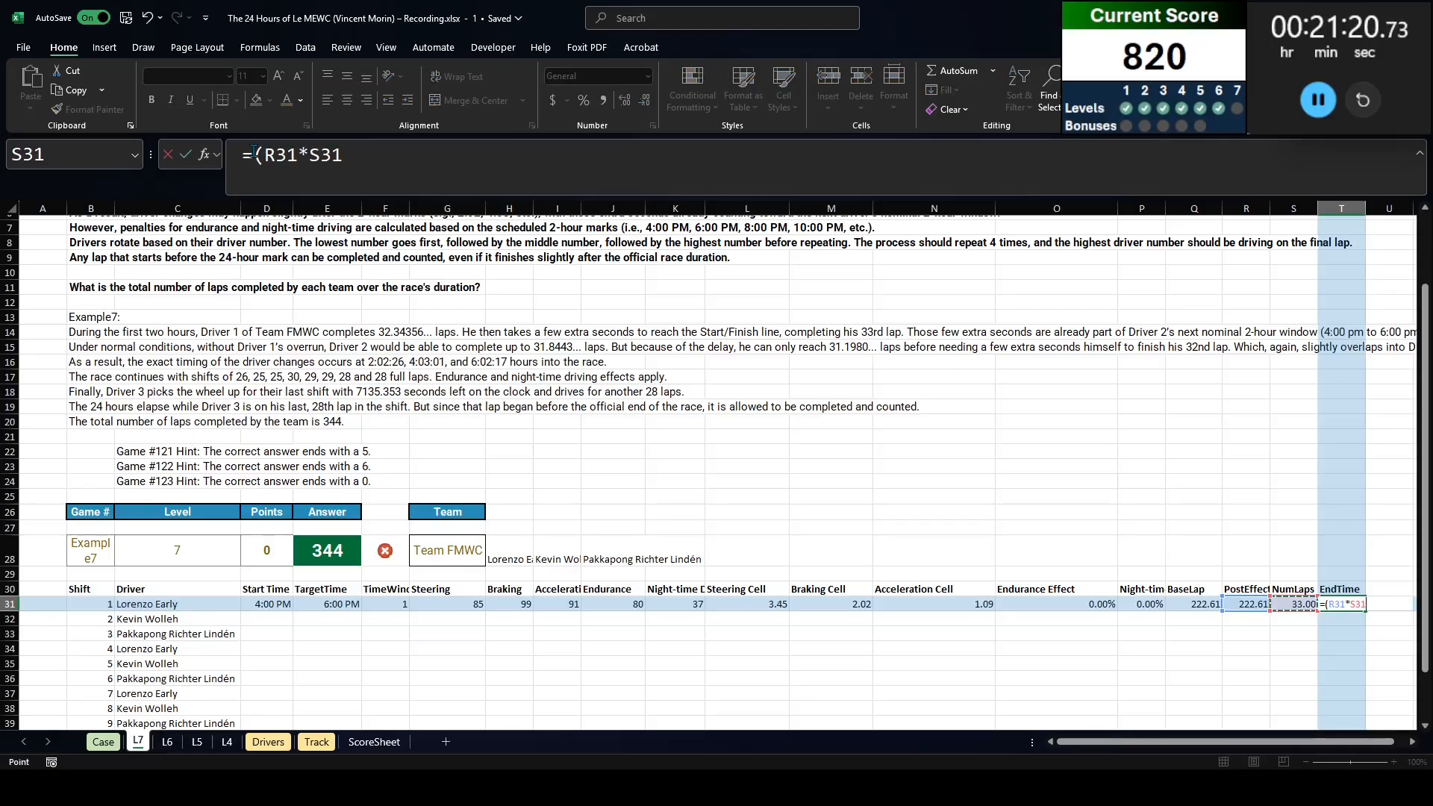
key(ctrl+Return)
click(365, 169)
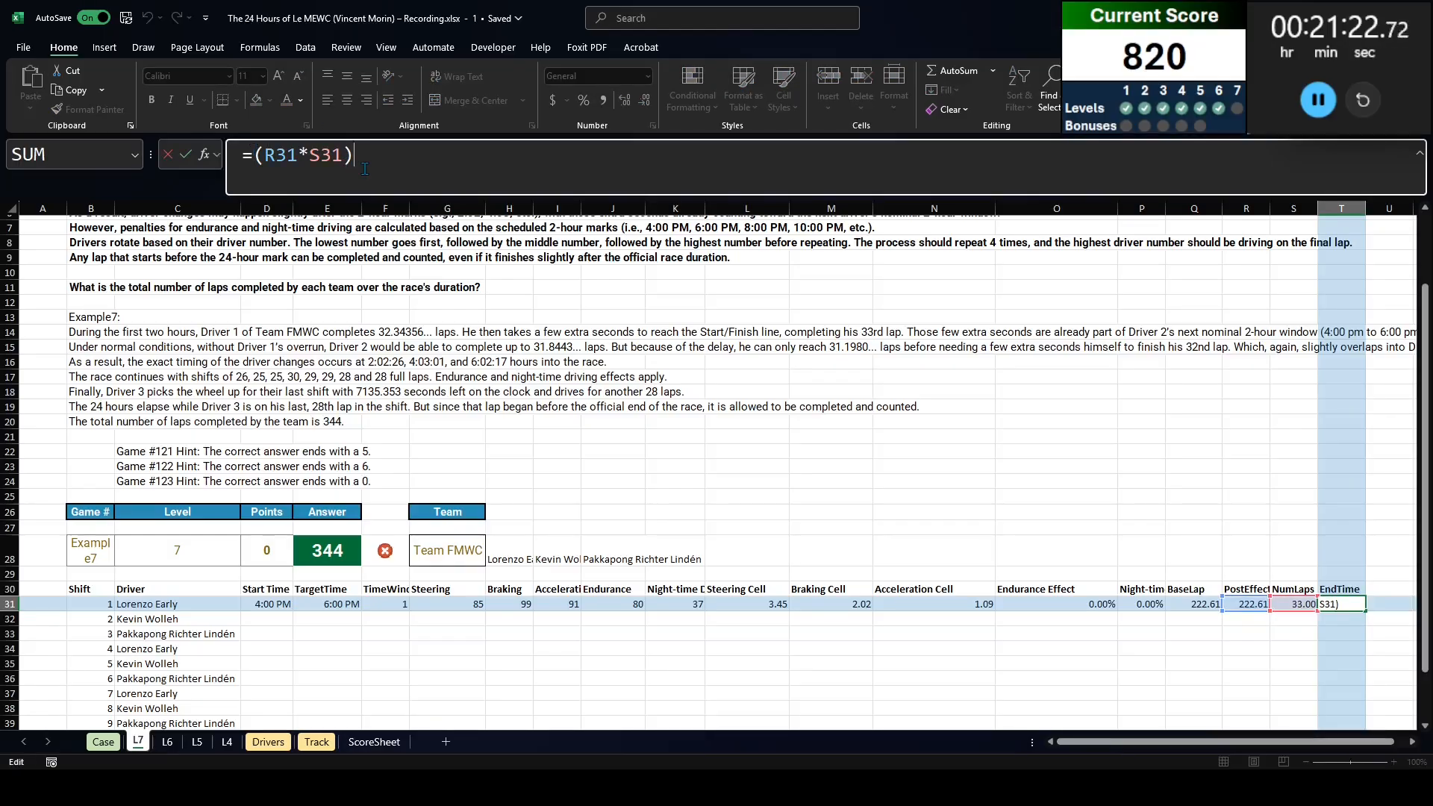
text(/(60*60*2)
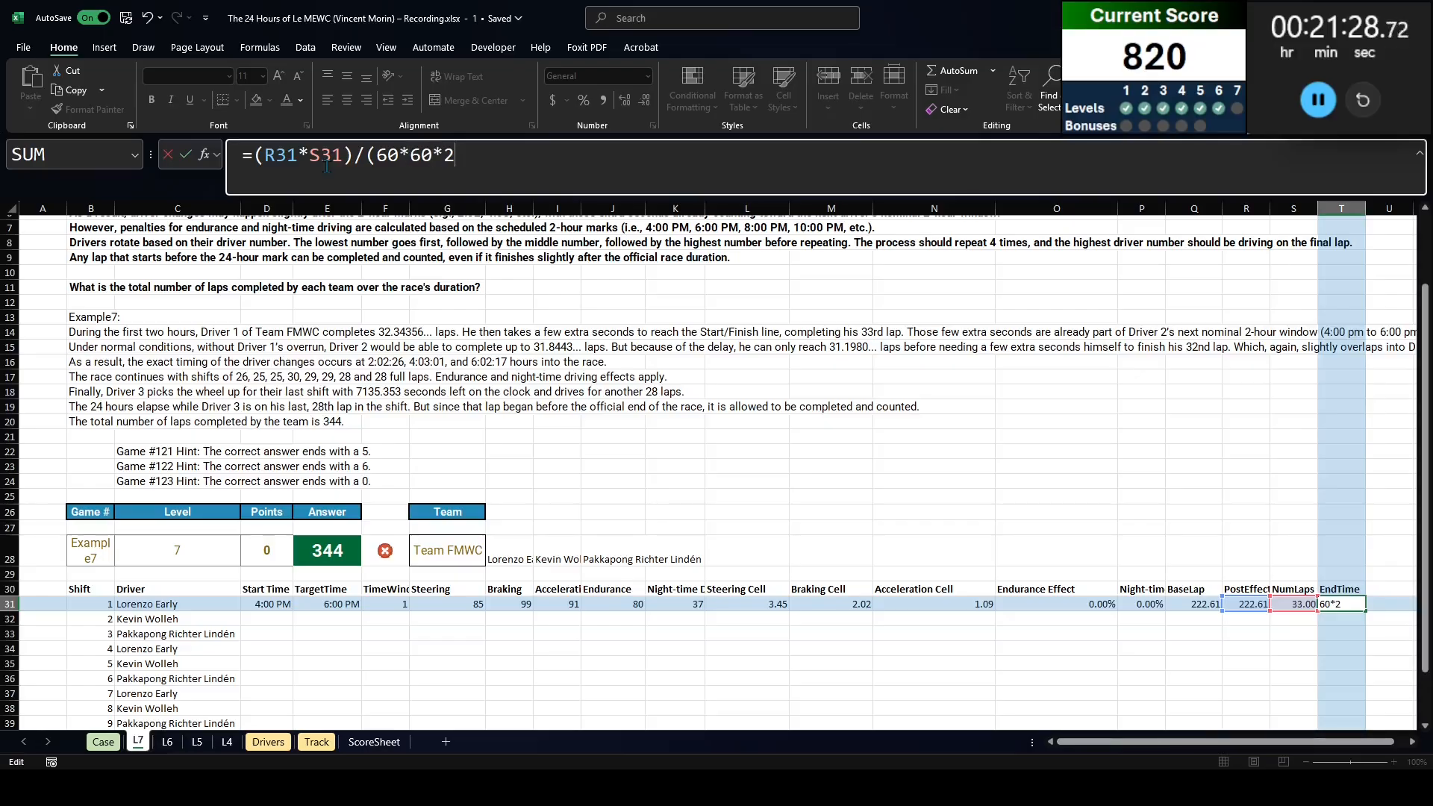
text(4))
key(Return)
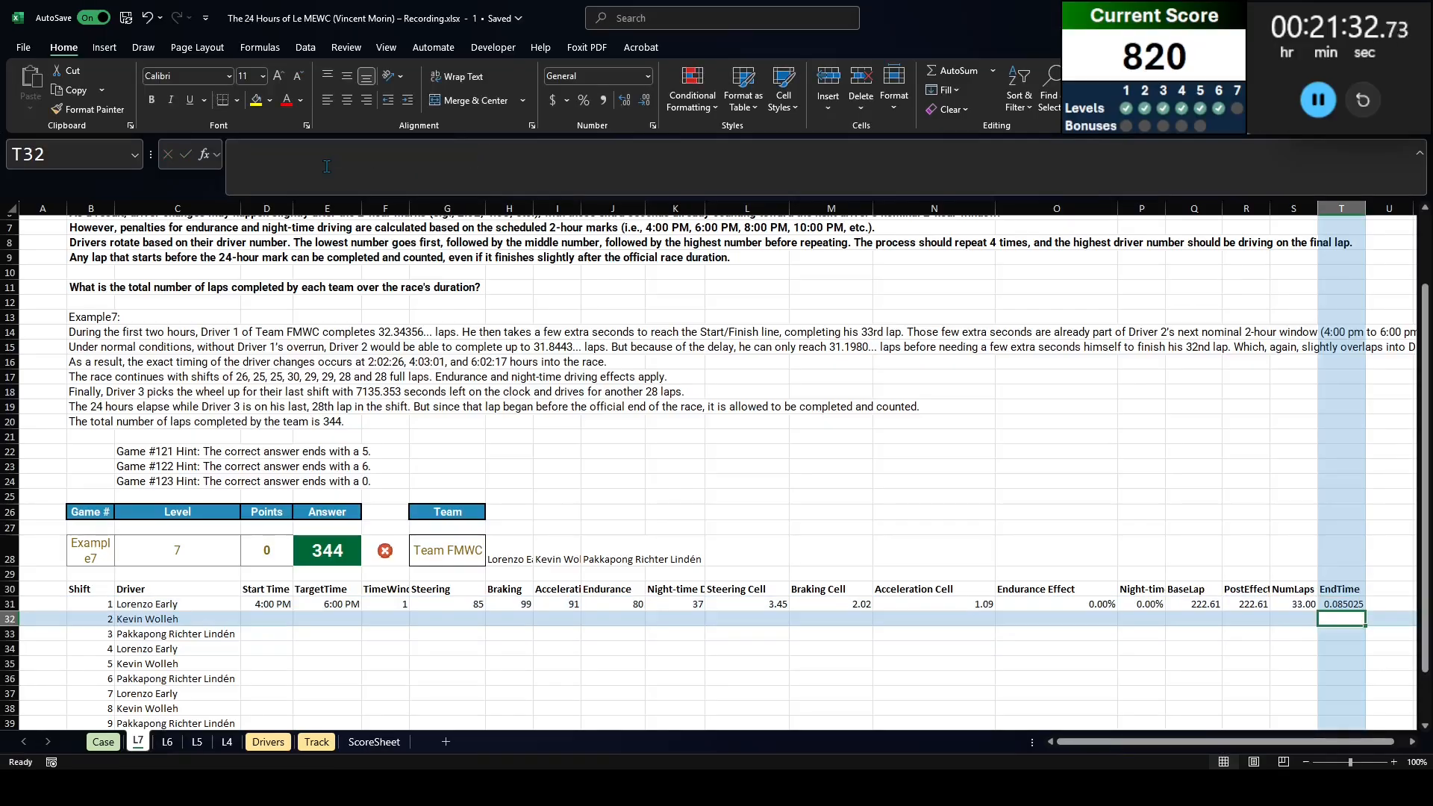
Step: Extend the T31 formula to =((R31*S31)/(60*60*24))+D31 so the driving time is added to the shift's start time
key(Up)
click(267, 157)
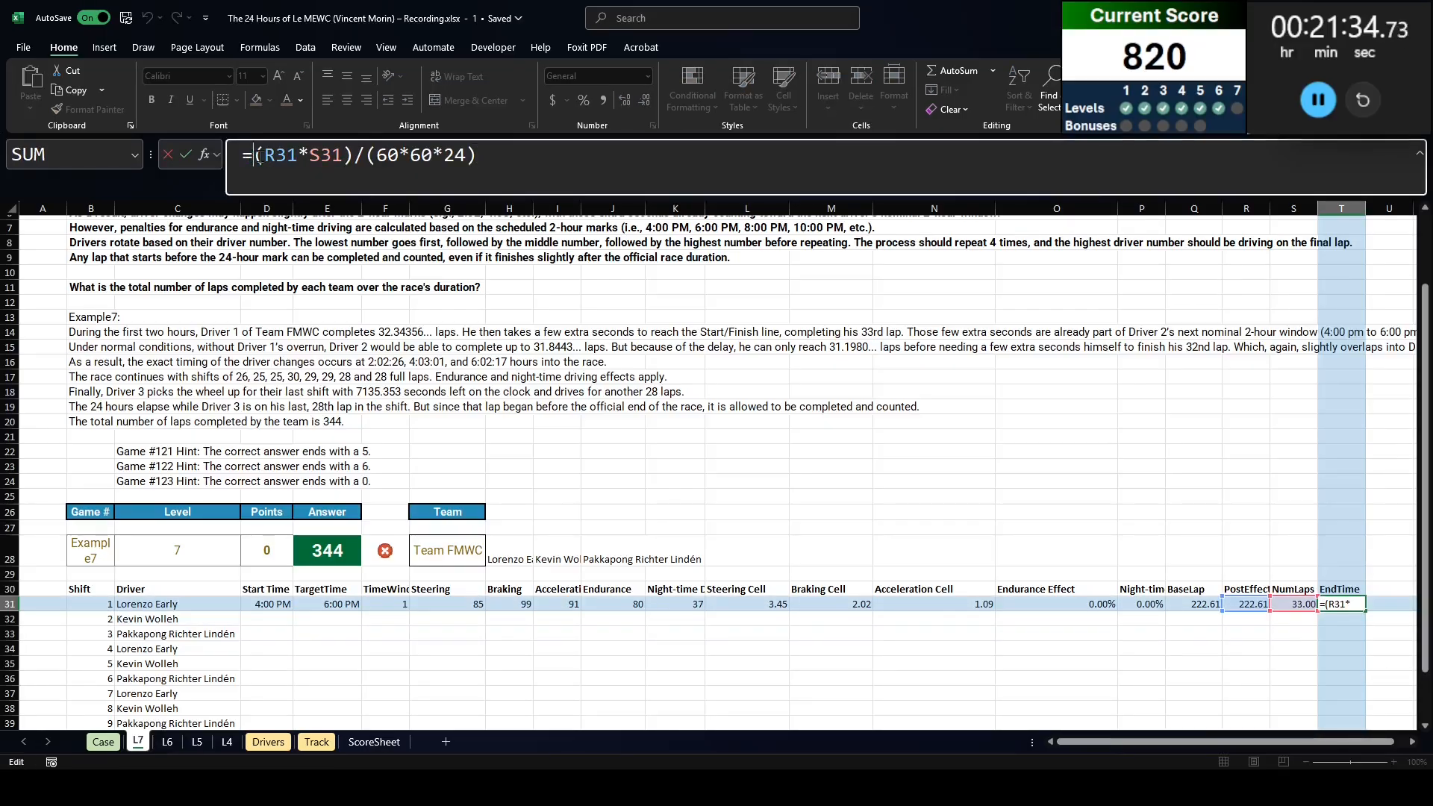
text(()
click(545, 152)
text()+)
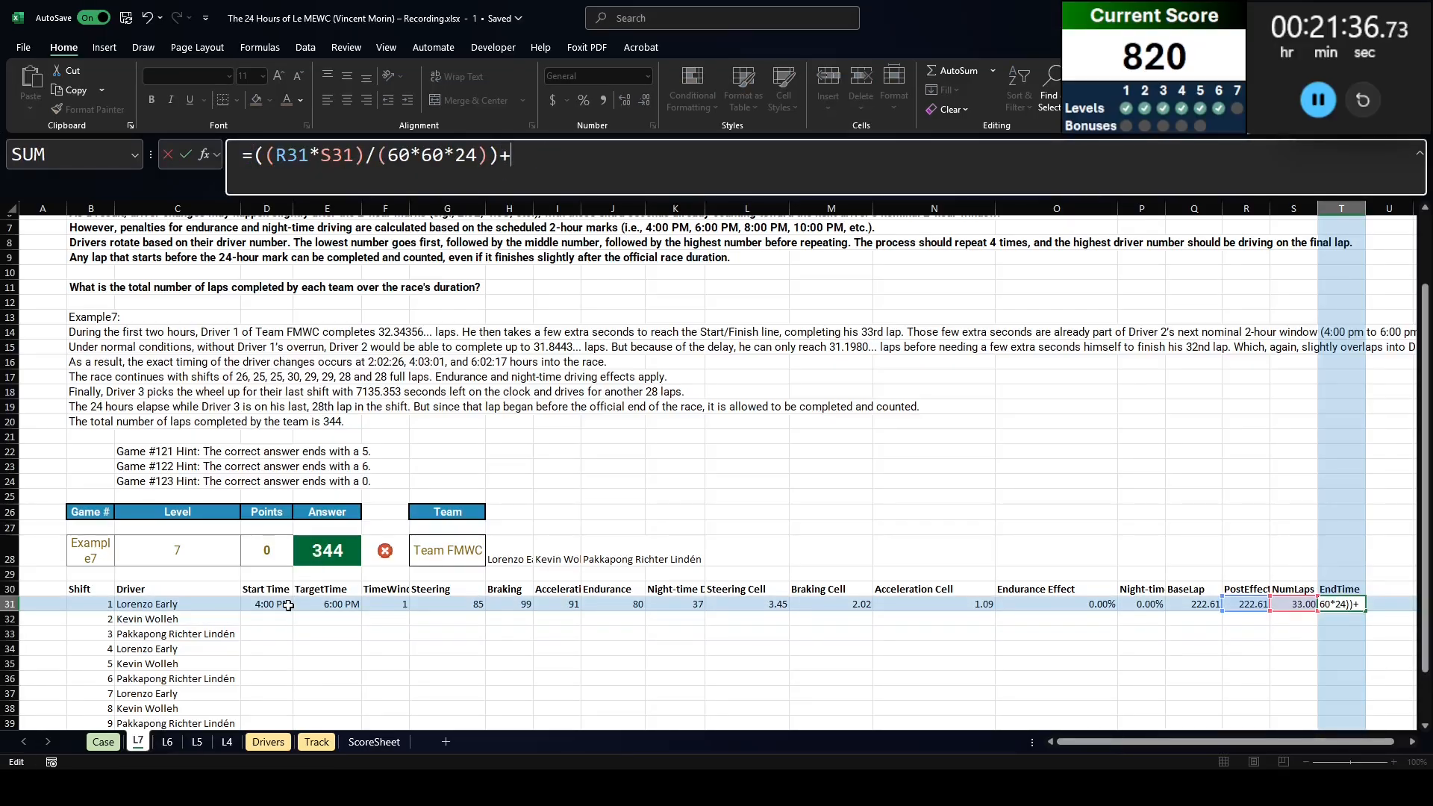
click(287, 605)
key(Return)
key(Up)
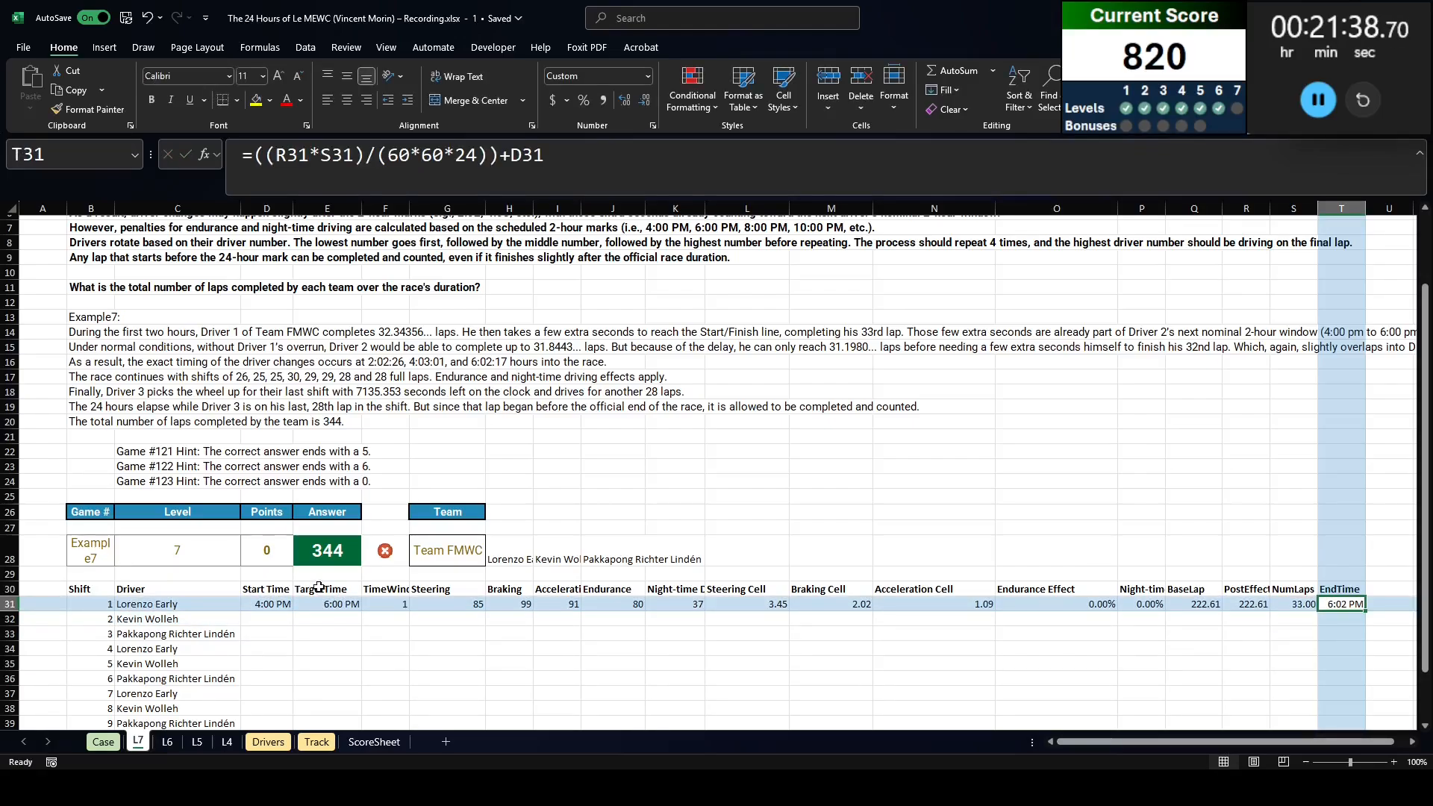
Step: Link the second shift's Start Time in D32 to the first shift's EndTime with =T31
click(282, 620)
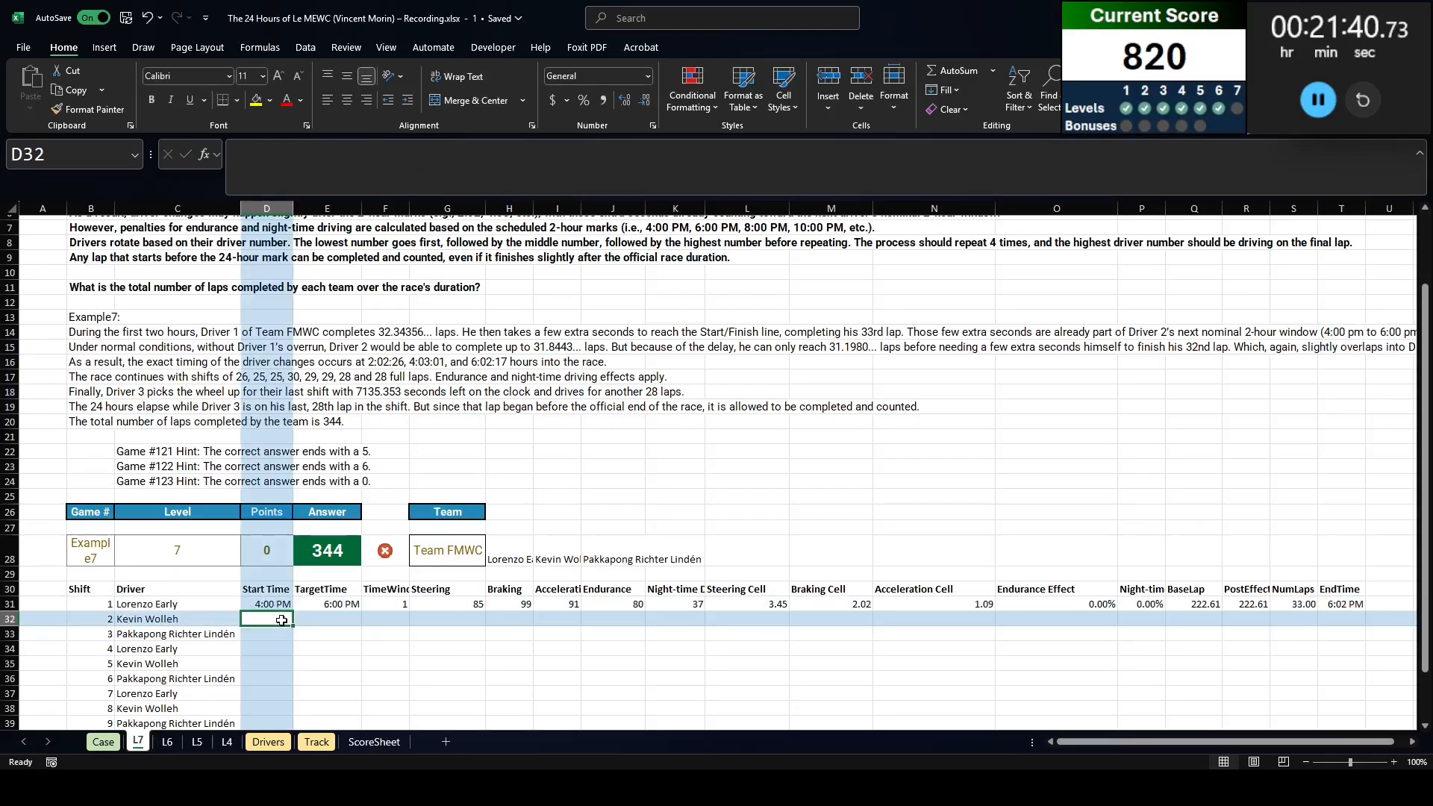
text(=)
click(1350, 606)
key(Return)
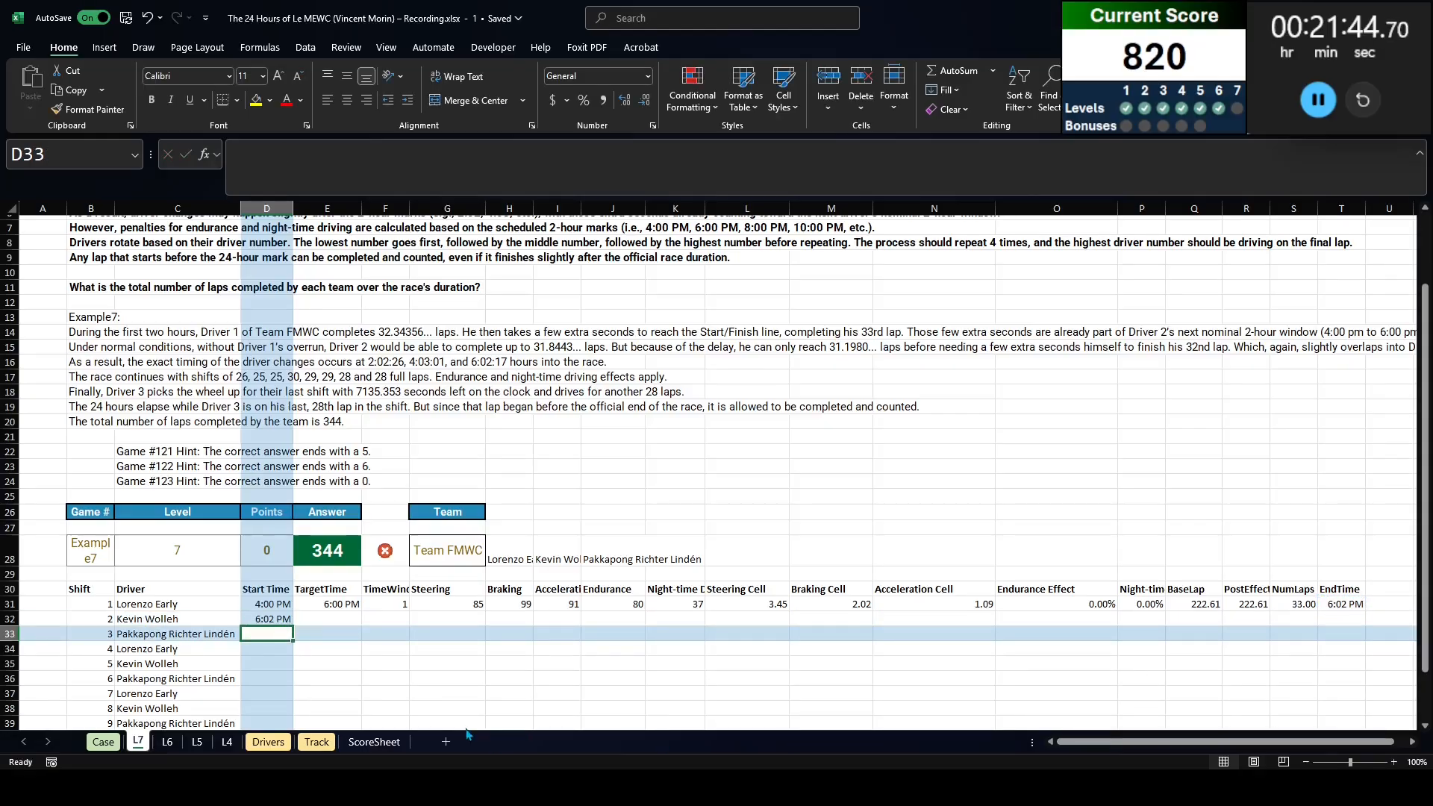
Step: Enter =E31+TIME(2,0,0) in E32 so the second shift's TargetTime falls two hours after the first
drag(327, 619, 1332, 620)
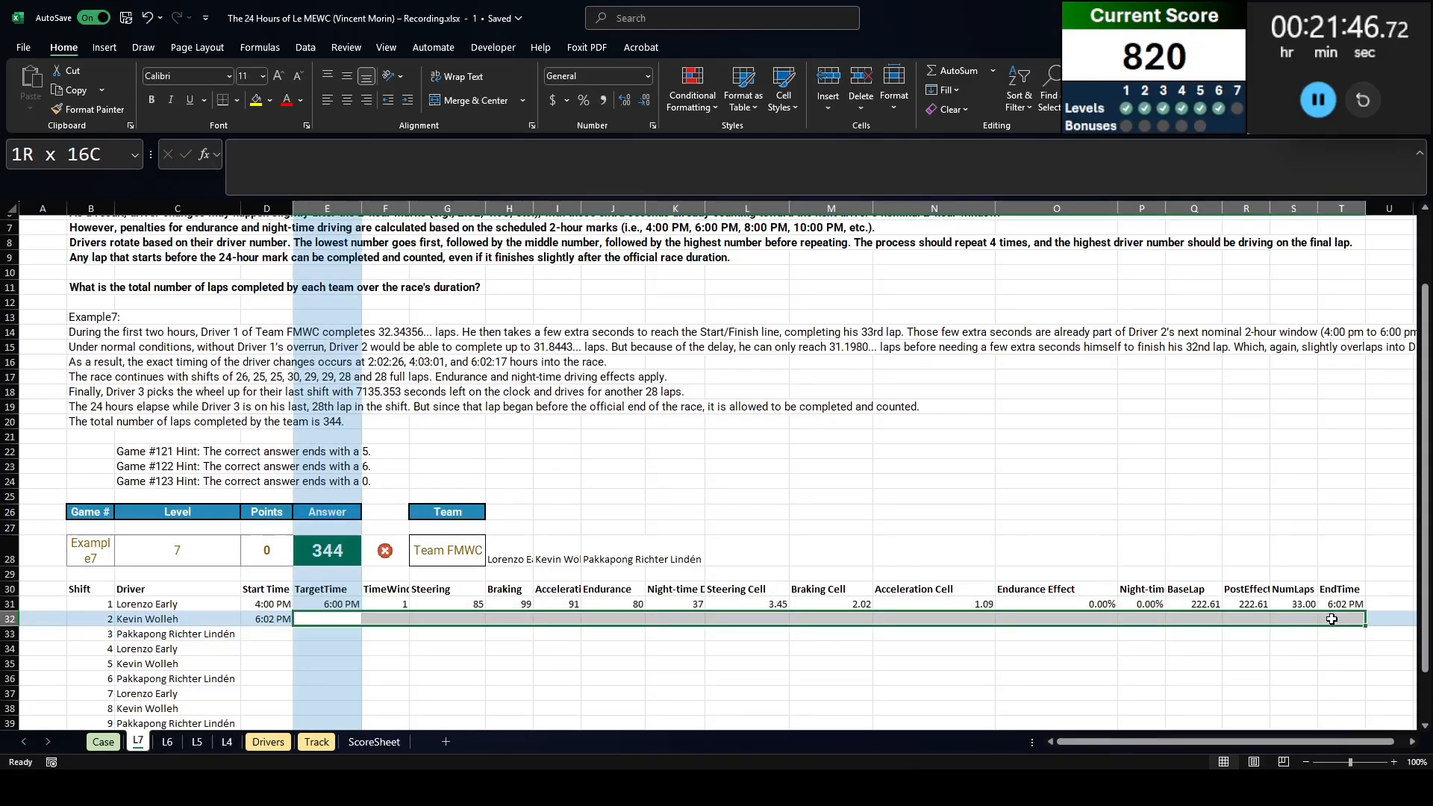
click(328, 619)
text(=)
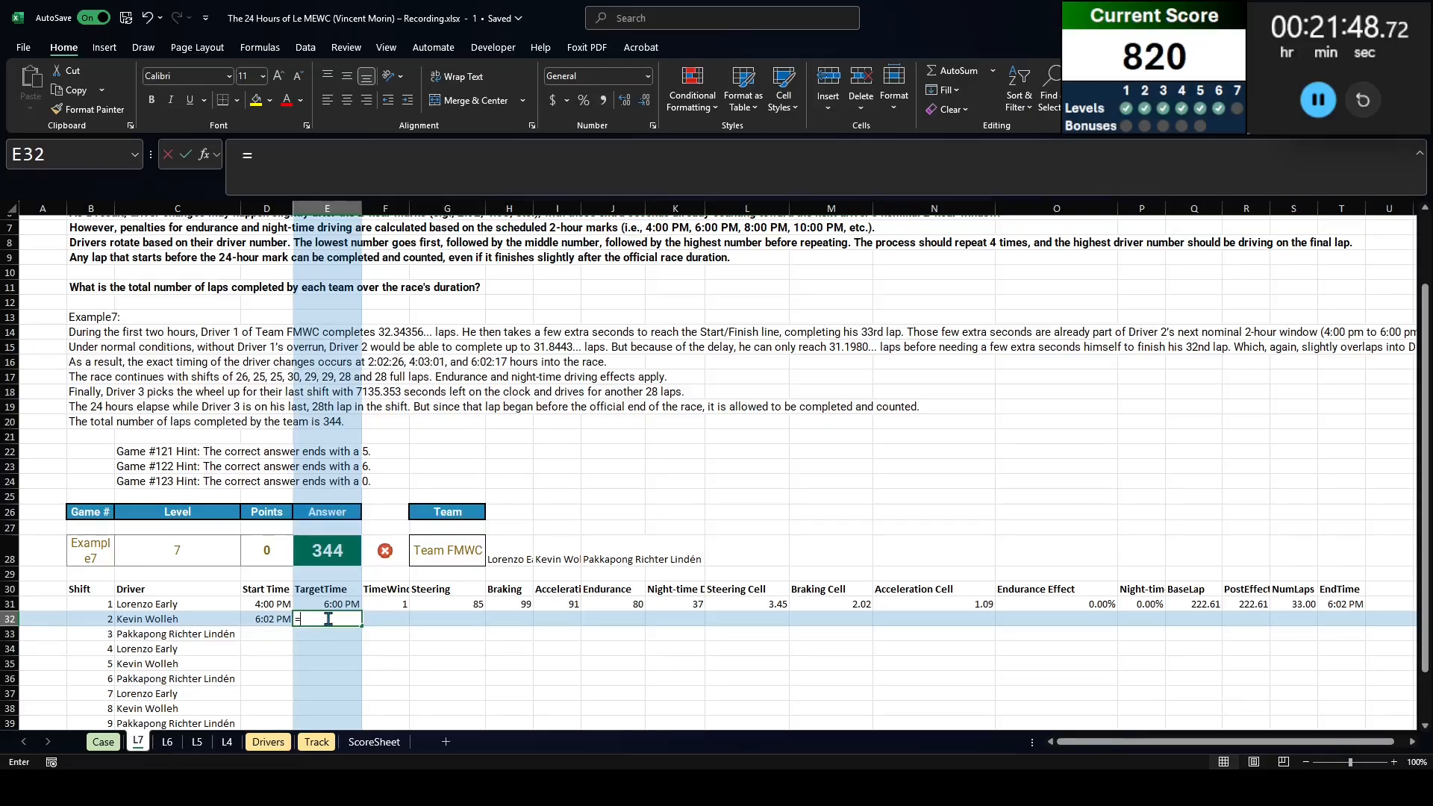
key(Up)
text(+time(0,2,)
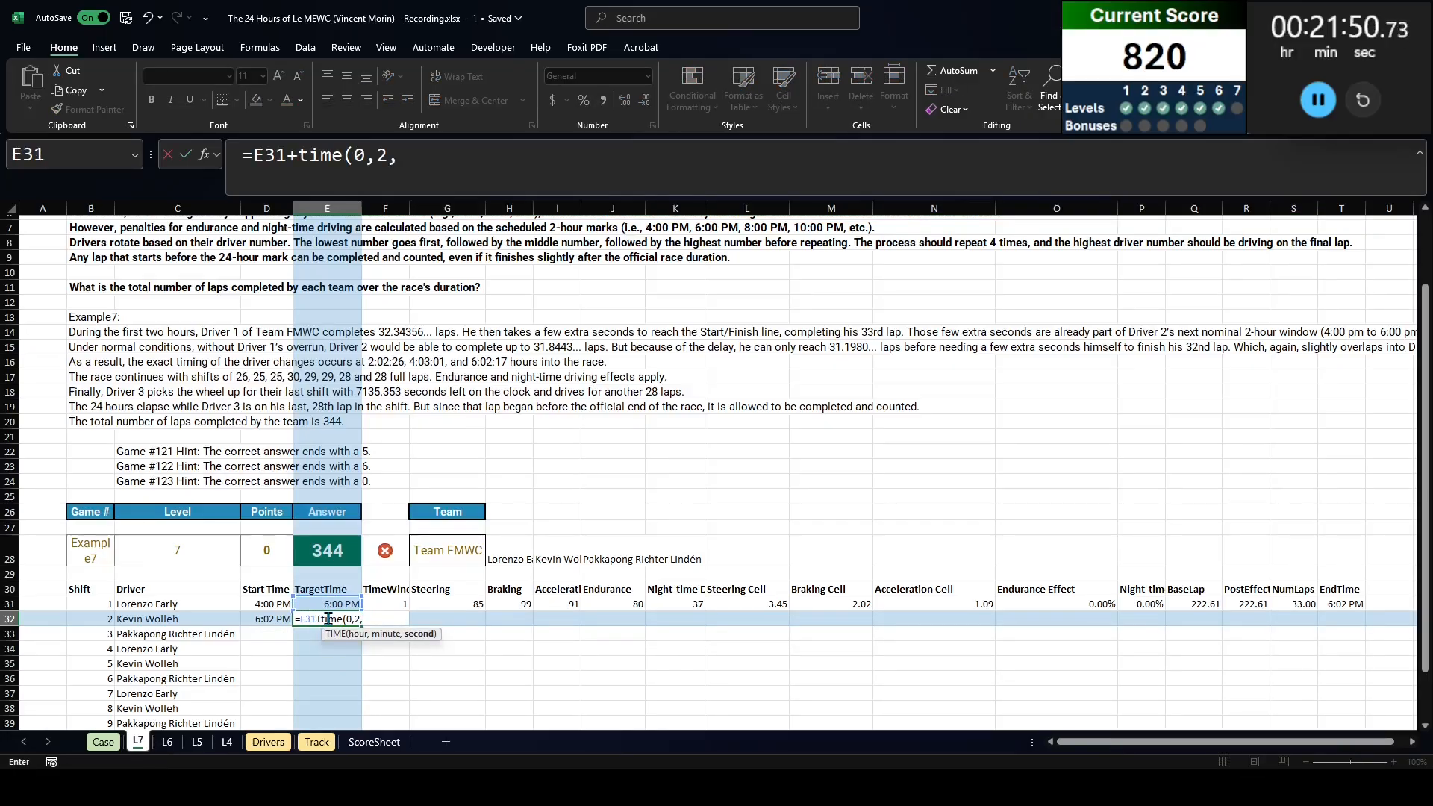
text(0)
key(Return)
key(Up)
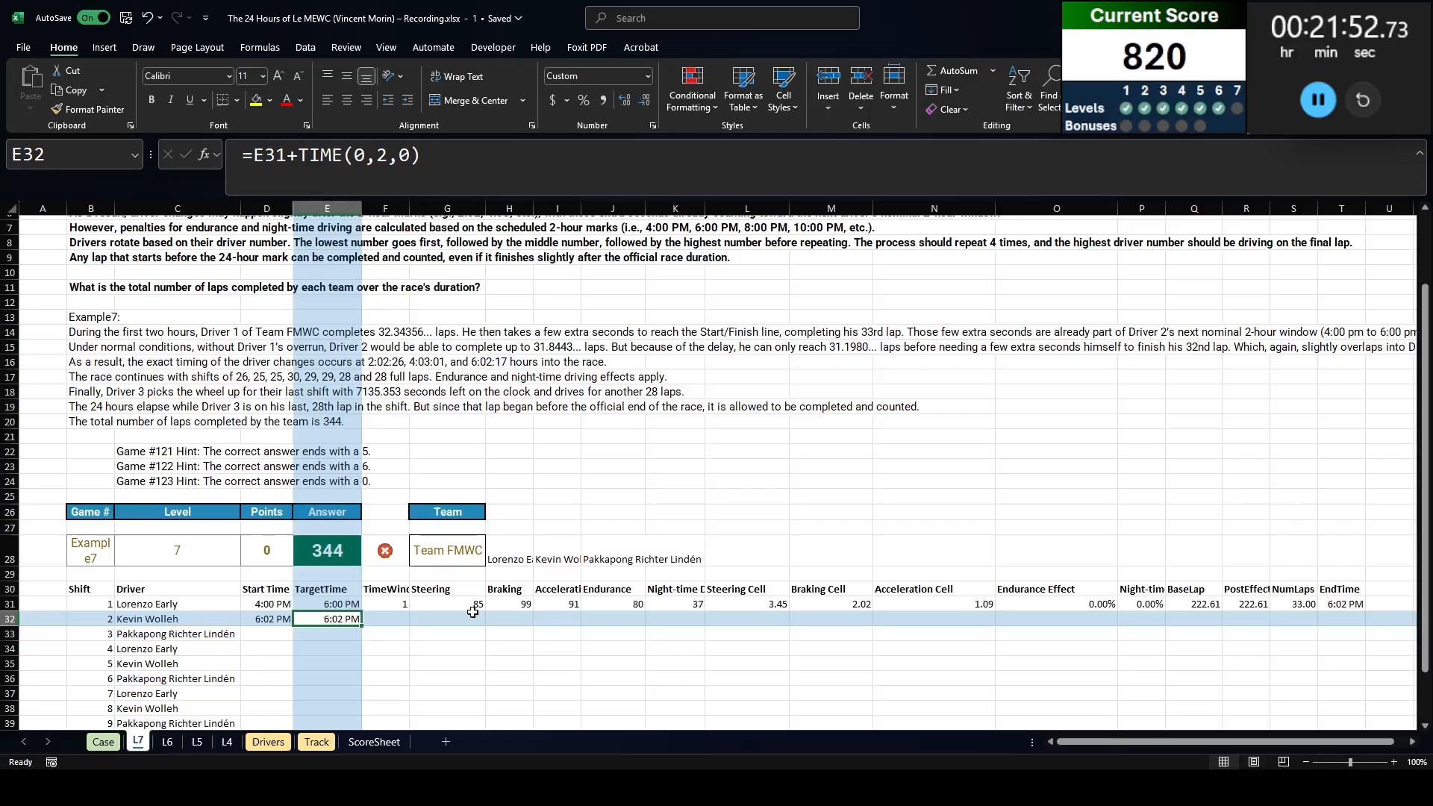
drag(355, 156, 388, 154)
text(2,0)
key(Return)
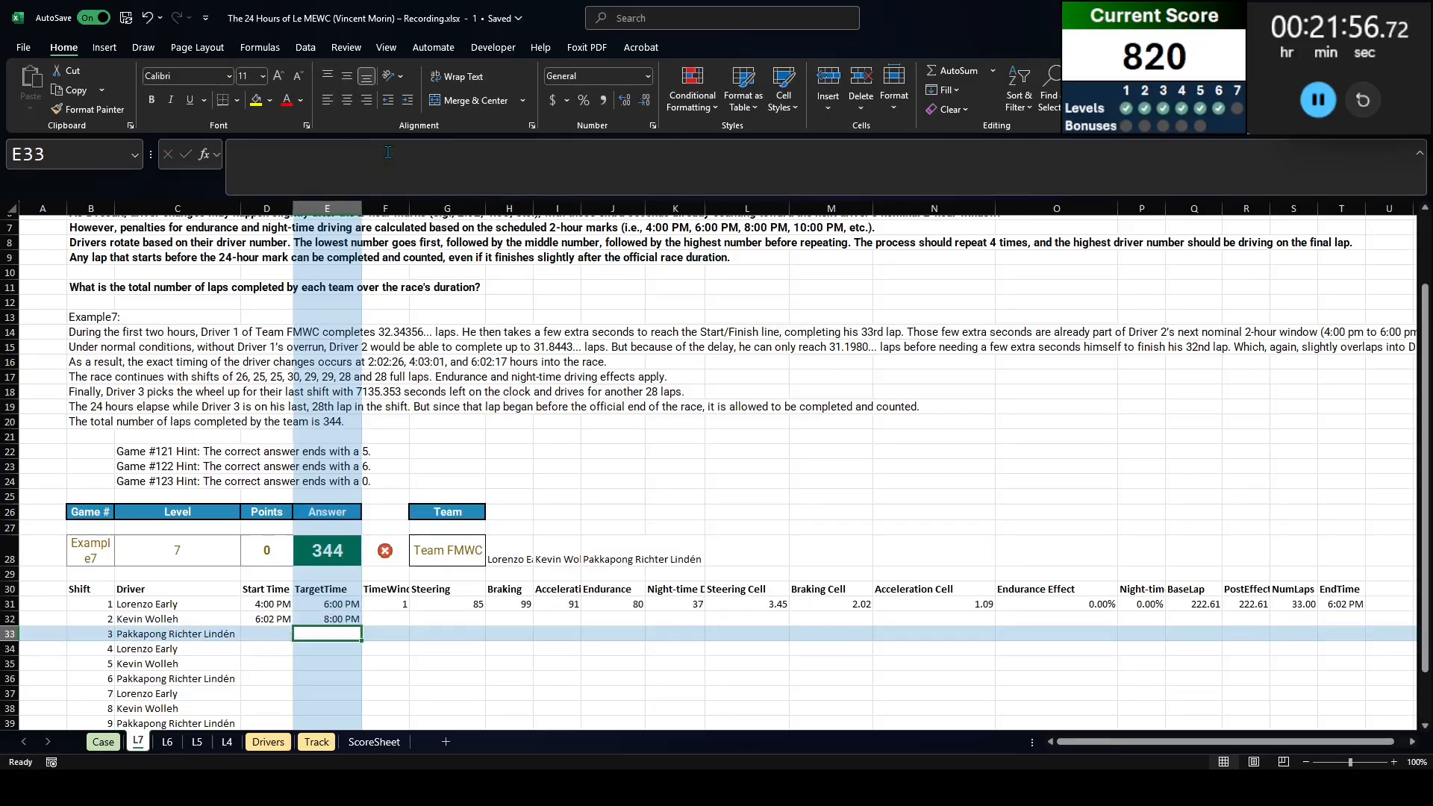
Step: Fill the first shift's formulas from TimeWindow through EndTime down into F32:T32
key(Up)
drag(382, 622, 1344, 623)
key(ctrl+d)
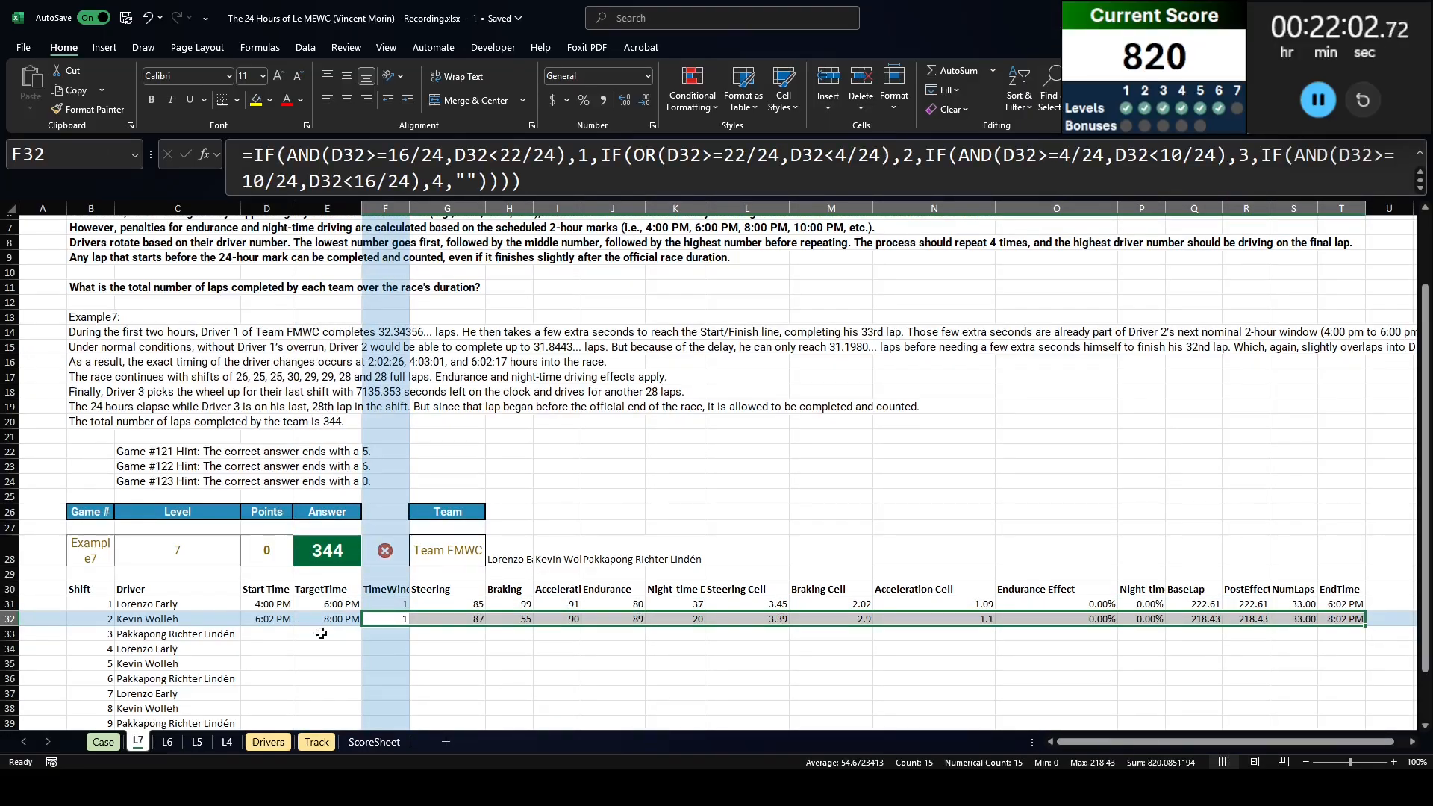
Step: Copy the second shift's formulas in columns D to T down through row 42 to cover all 12 shifts
mouse_move(267, 634)
mouse_down()
mouse_move(1381, 644)
mouse_move(612, 698)
mouse_move(267, 649)
mouse_up()
key(ctrl+v)
key(ctrl+v)
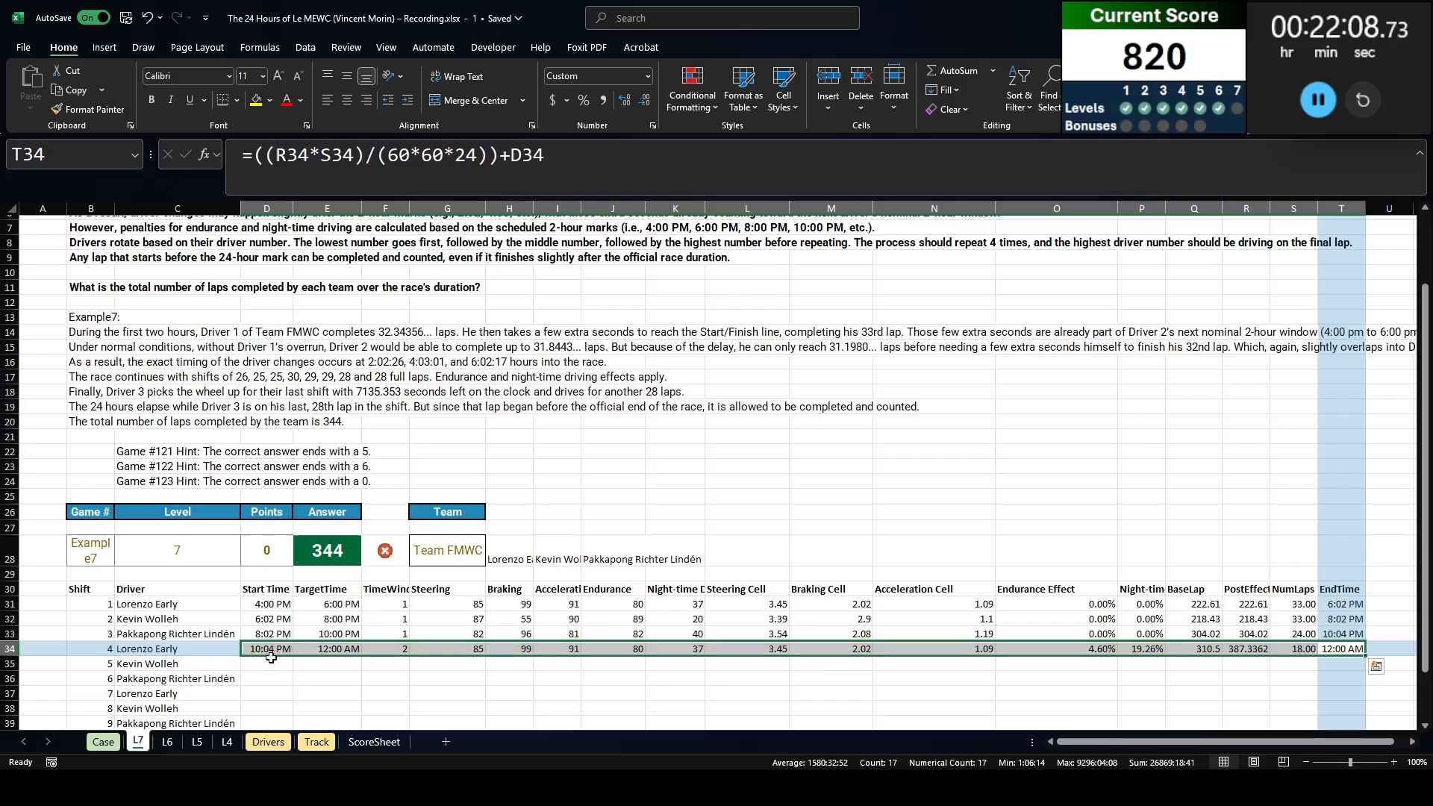
scroll(267, 687, down, 4)
drag(1367, 477, 1347, 598)
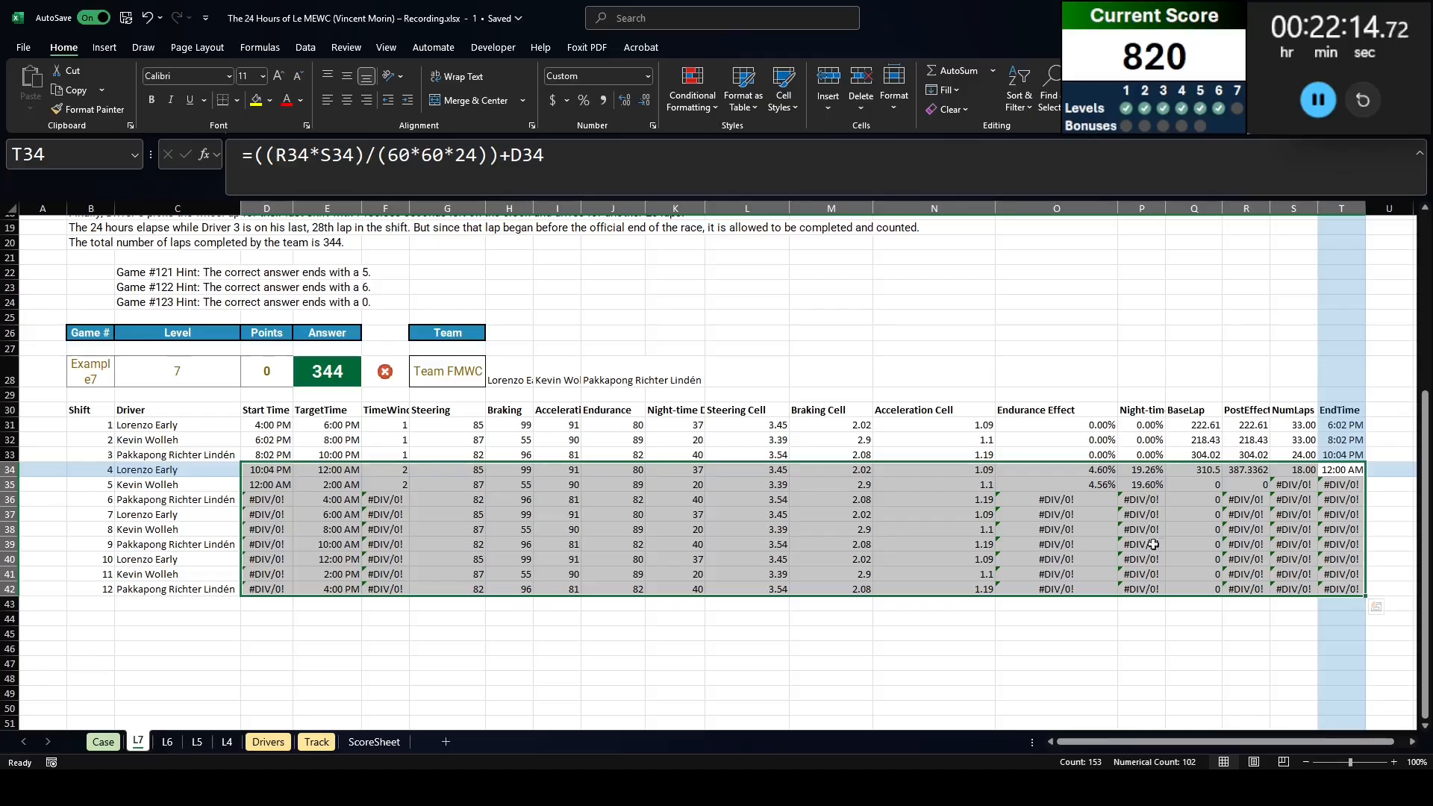
Step: Inspect the Start Time and TargetTime formulas of shift 5 in D35 and E35 to trace the source of the errors
click(314, 486)
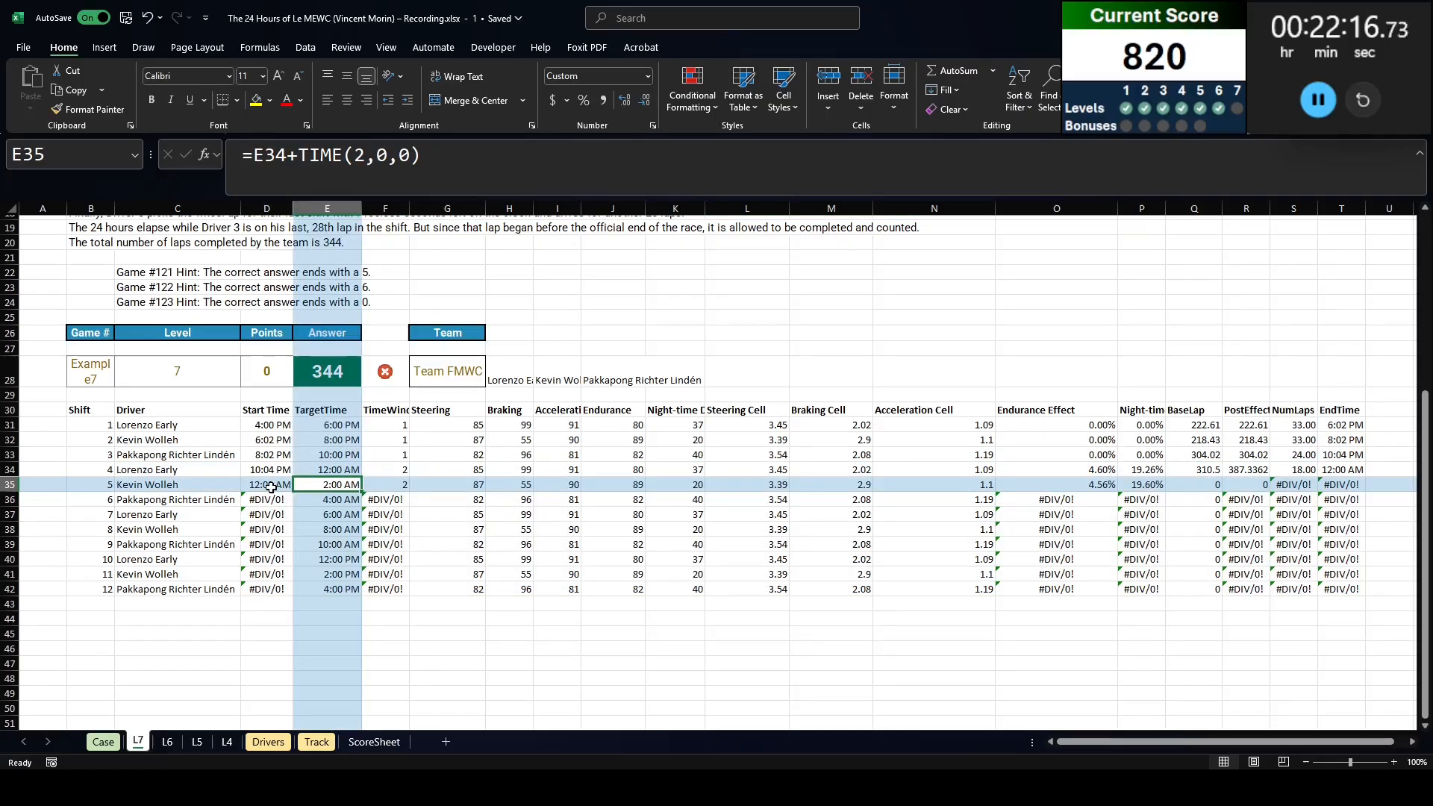
click(271, 487)
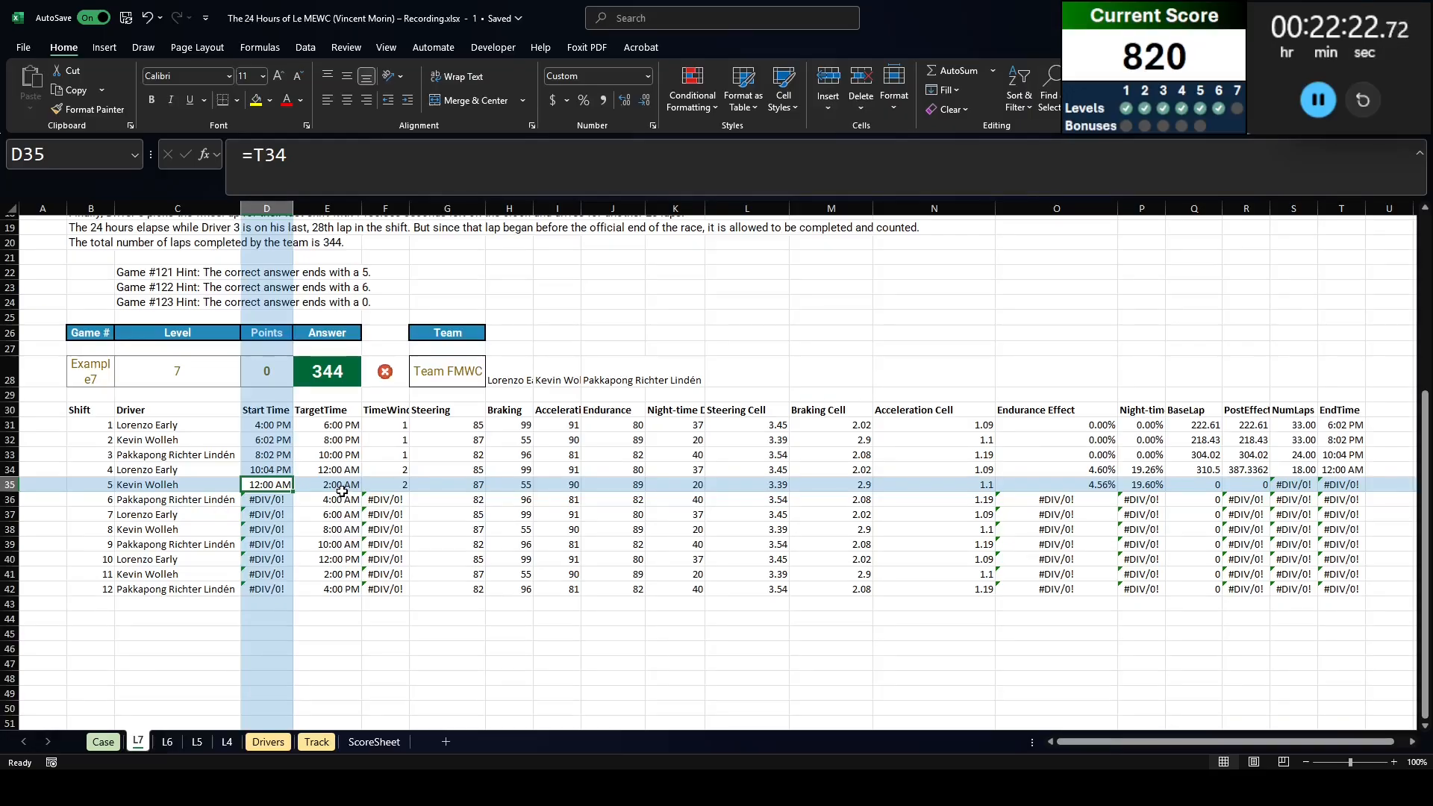
click(251, 169)
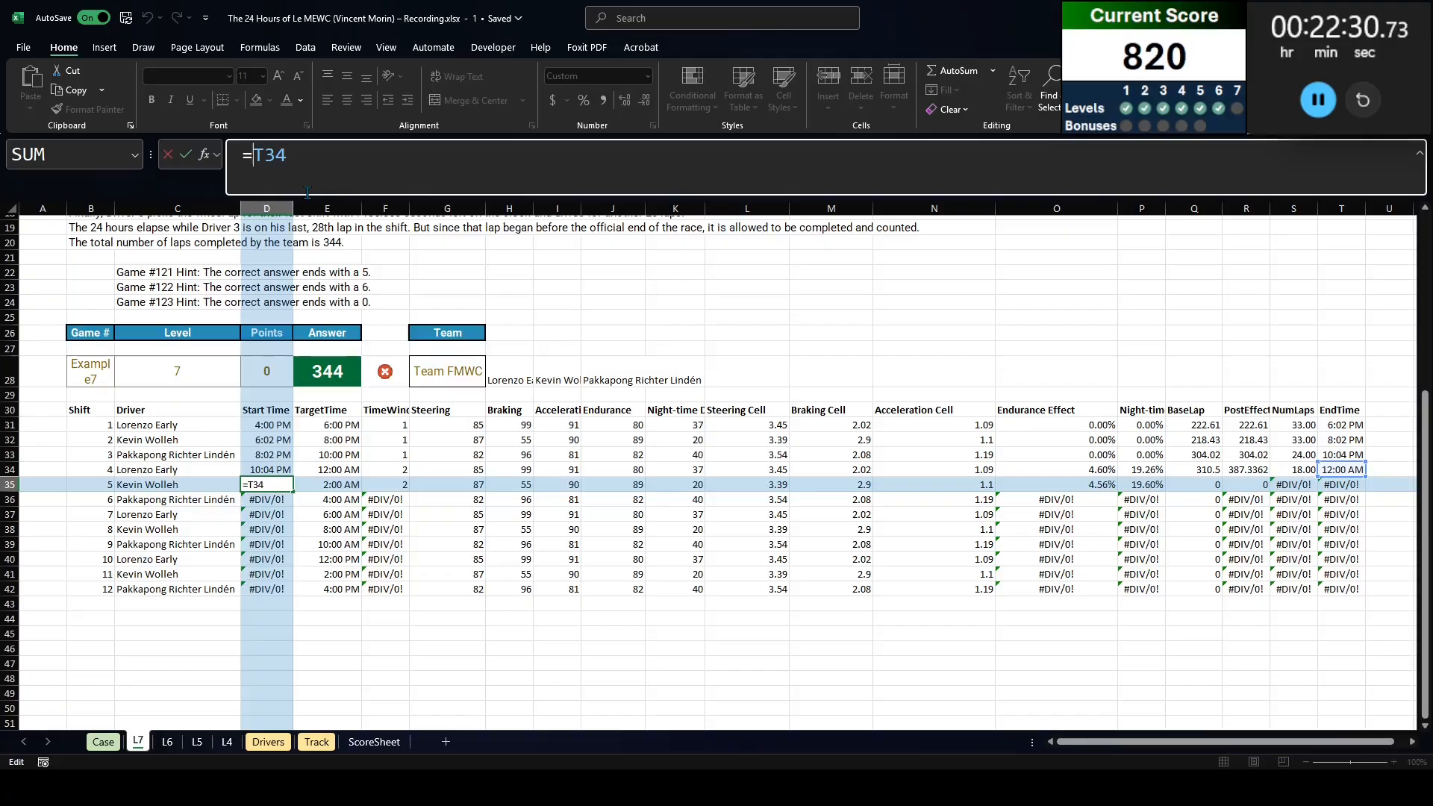
key(Tab)
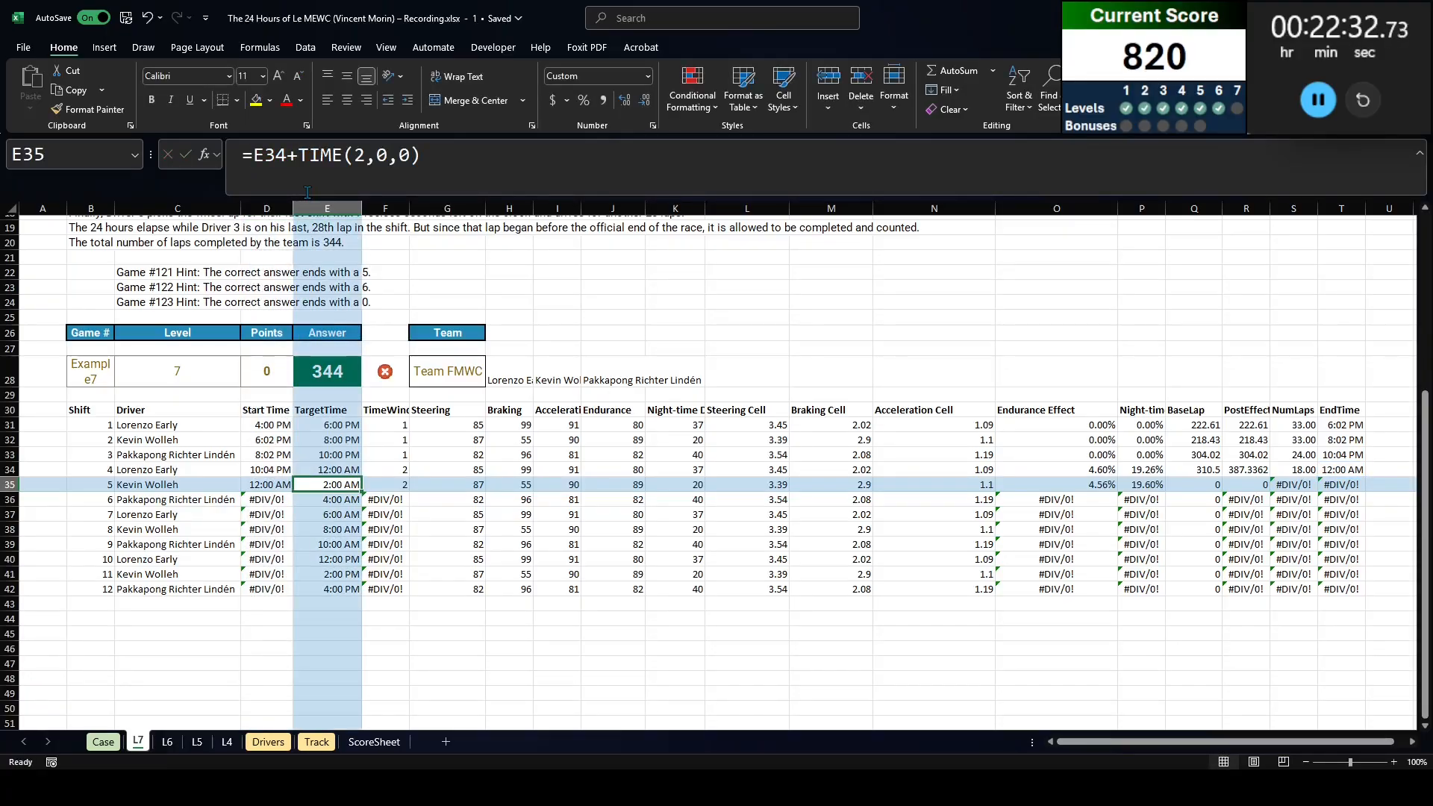
drag(359, 182, 257, 155)
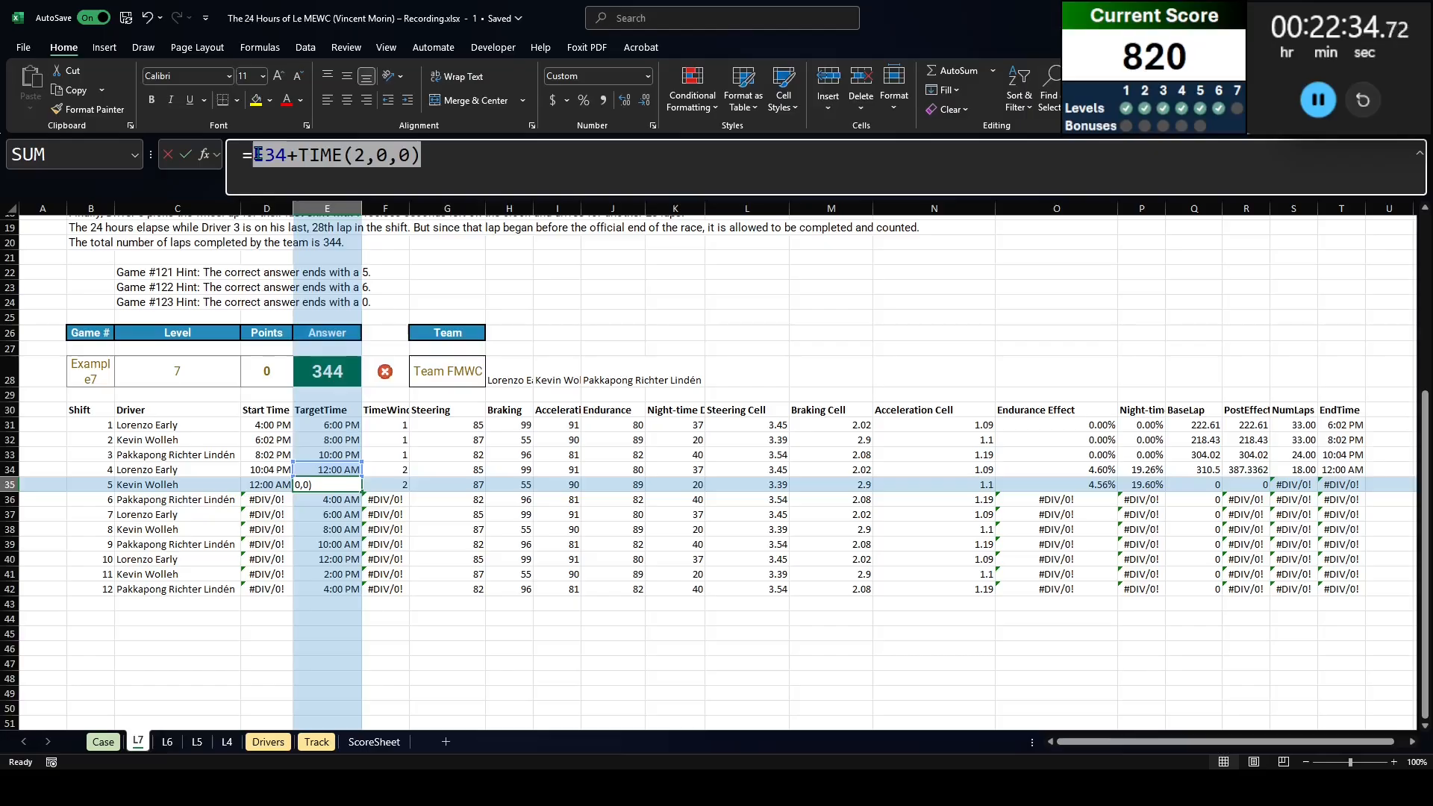
key(Escape)
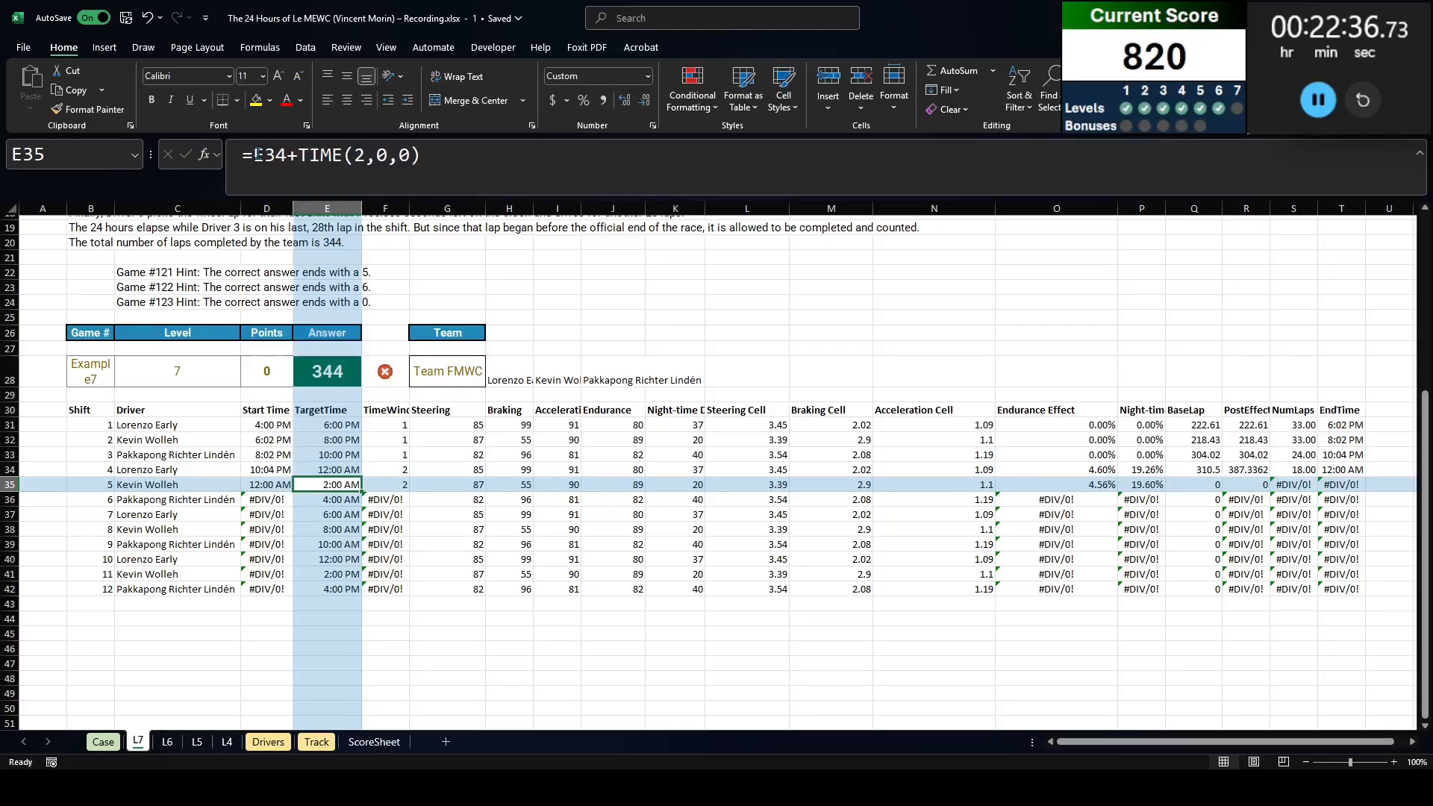
key(Left)
double_click(278, 157)
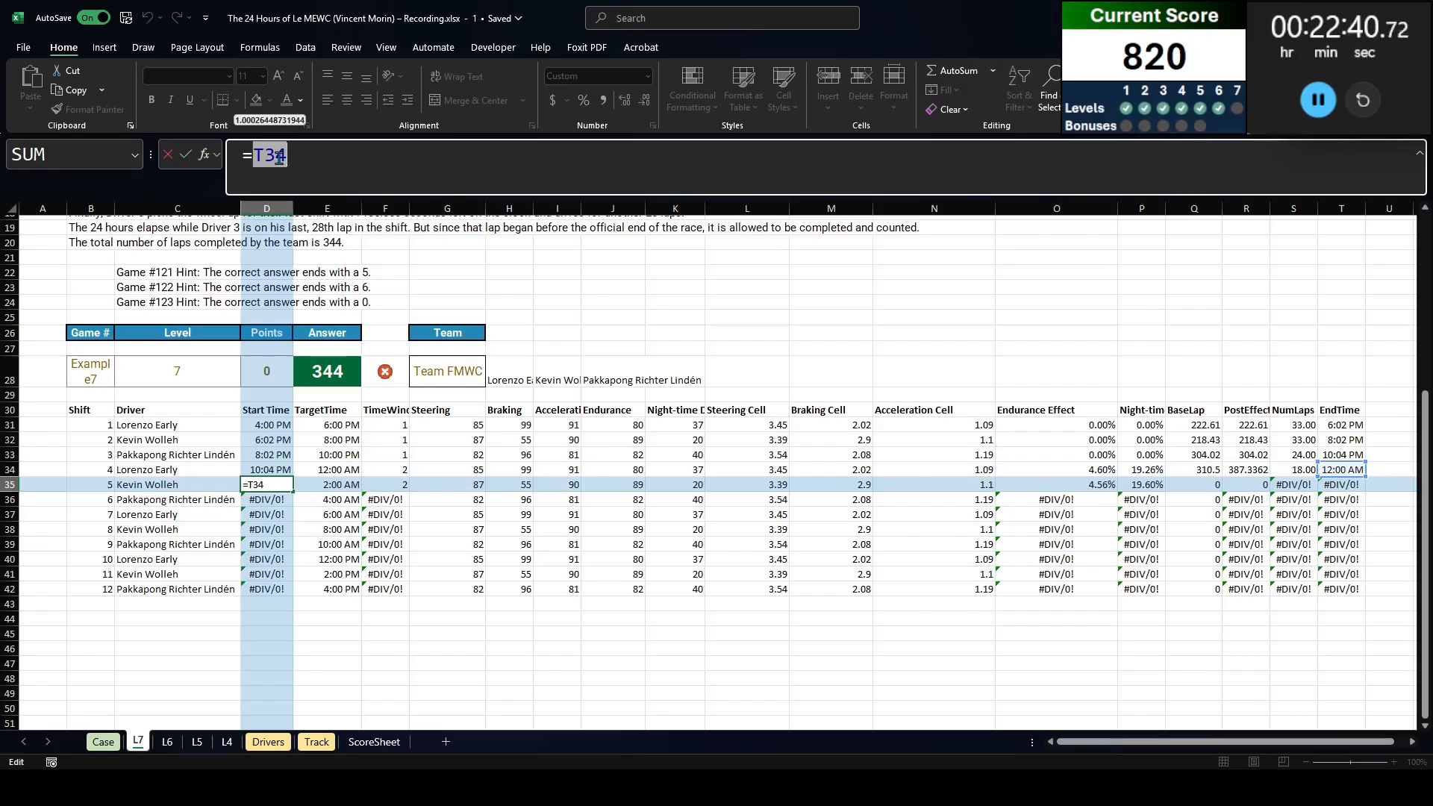
key(Escape)
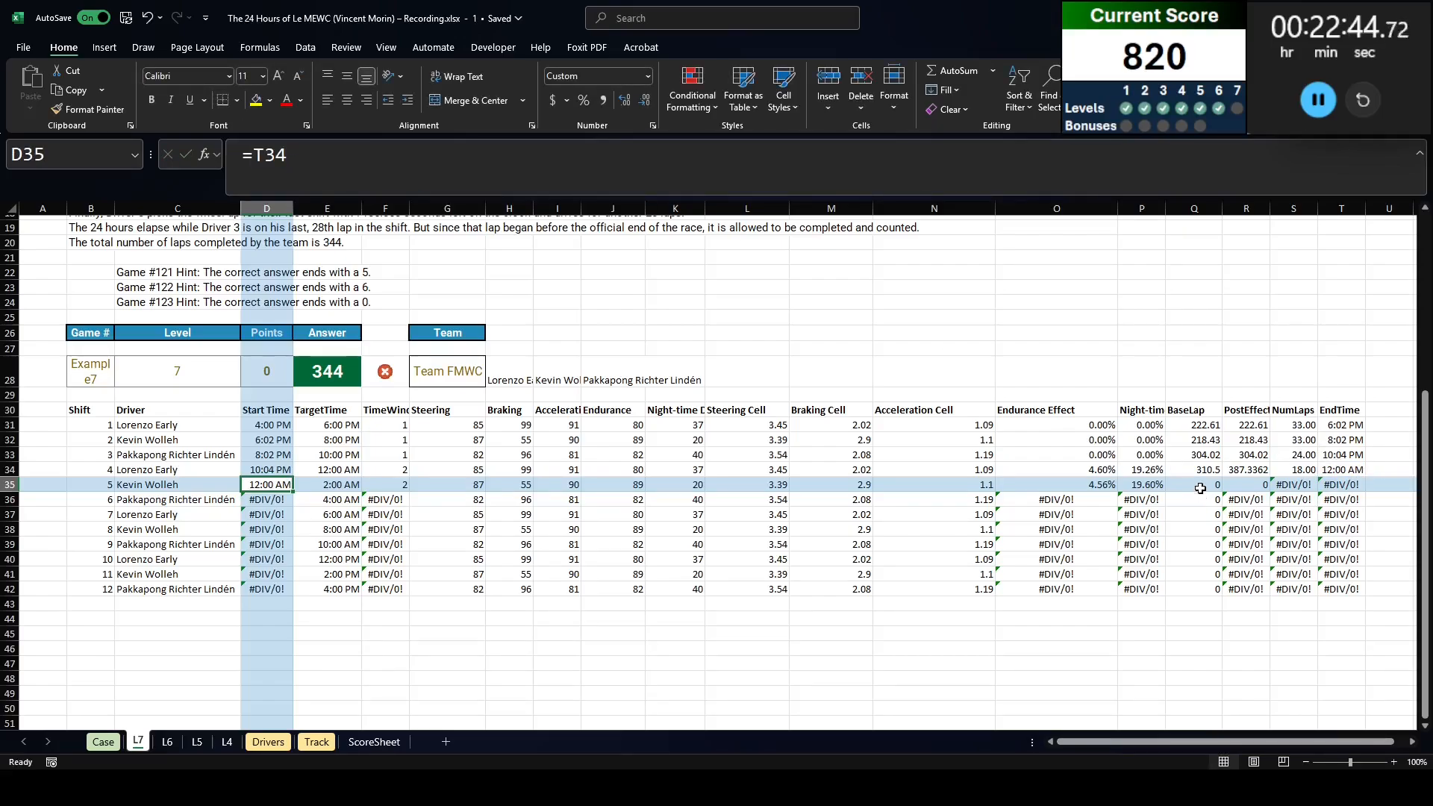
Step: Check the BaseLap formula in Q35, and make the Track reference in Q31 absolute: =SUM(L31:N31*TOROW(Track!$Q$3:$Q$5))
click(1201, 488)
click(985, 178)
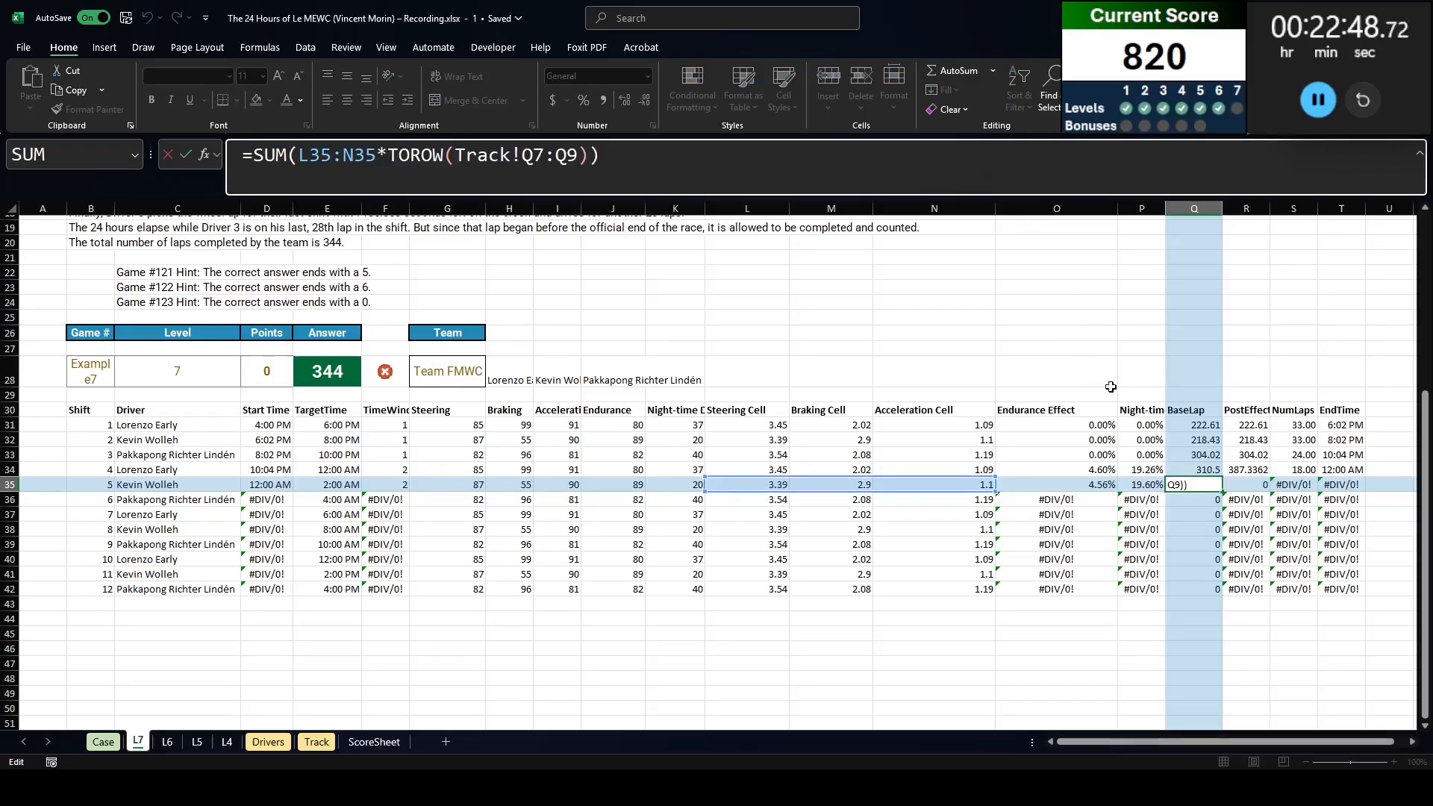
key(Escape)
click(1194, 425)
click(543, 155)
drag(532, 154, 567, 155)
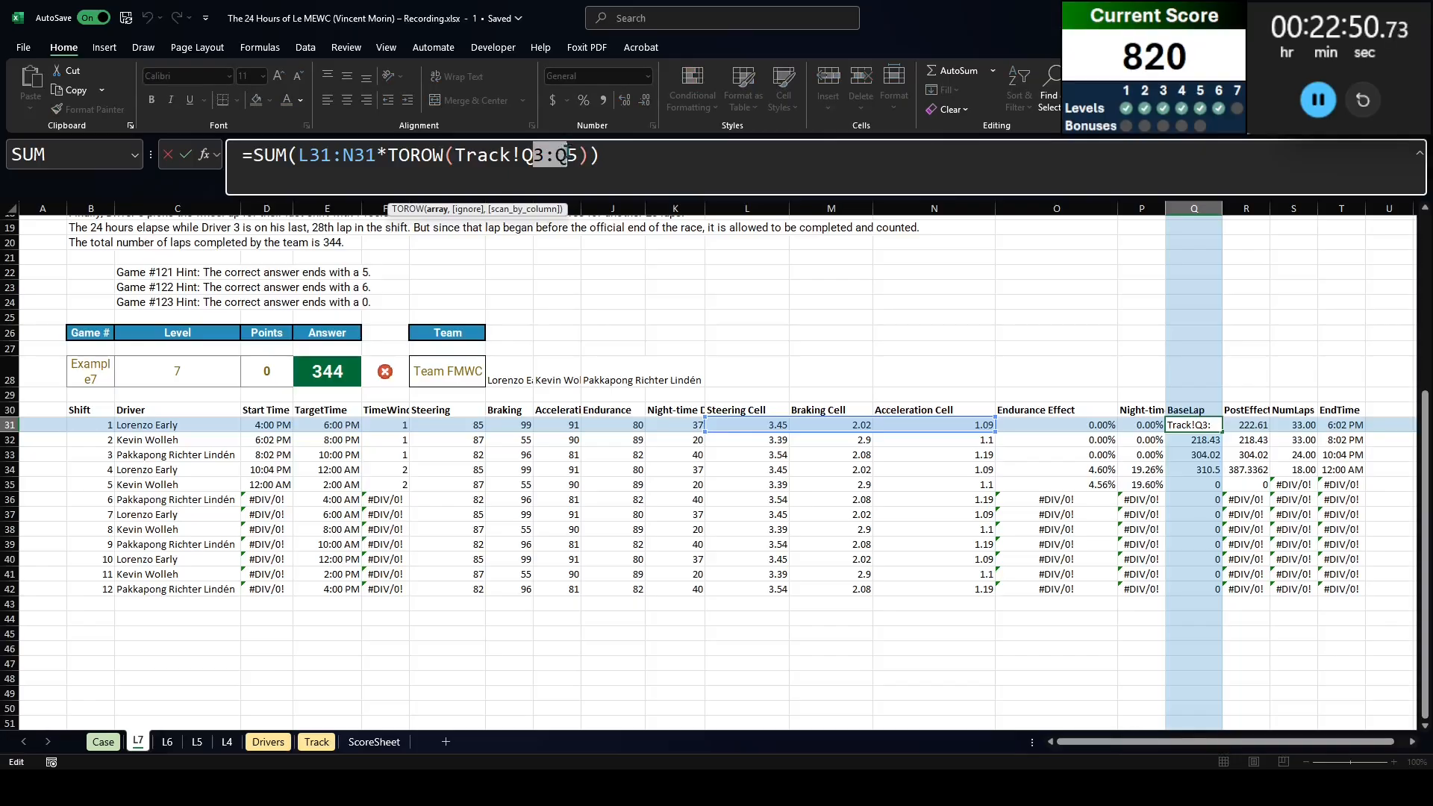
key(F4)
key(ctrl+Return)
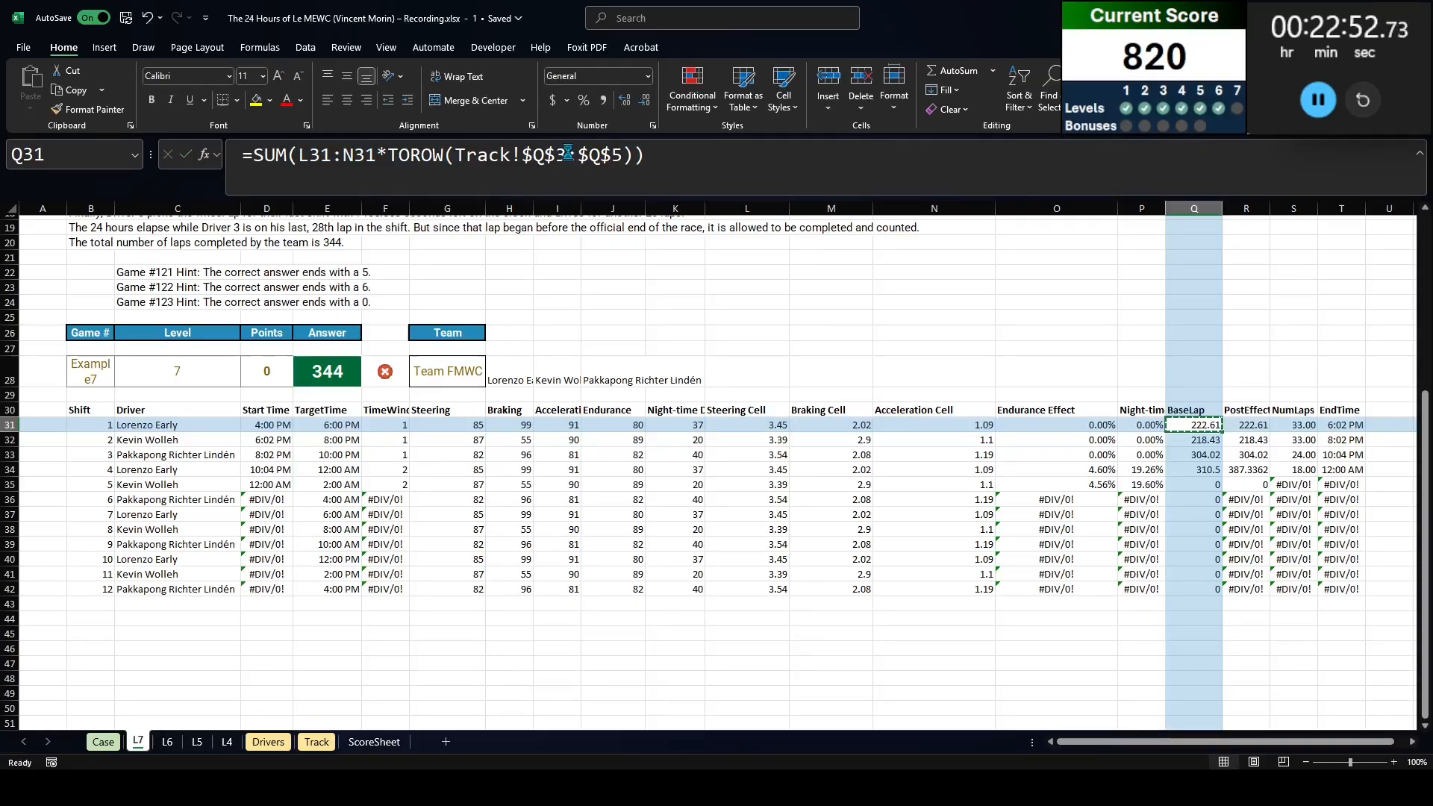
Step: Copy the corrected BaseLap formula from Q31 down through Q42
key(ctrl+c)
key(ctrl+shift+Down)
key(ctrl+v)
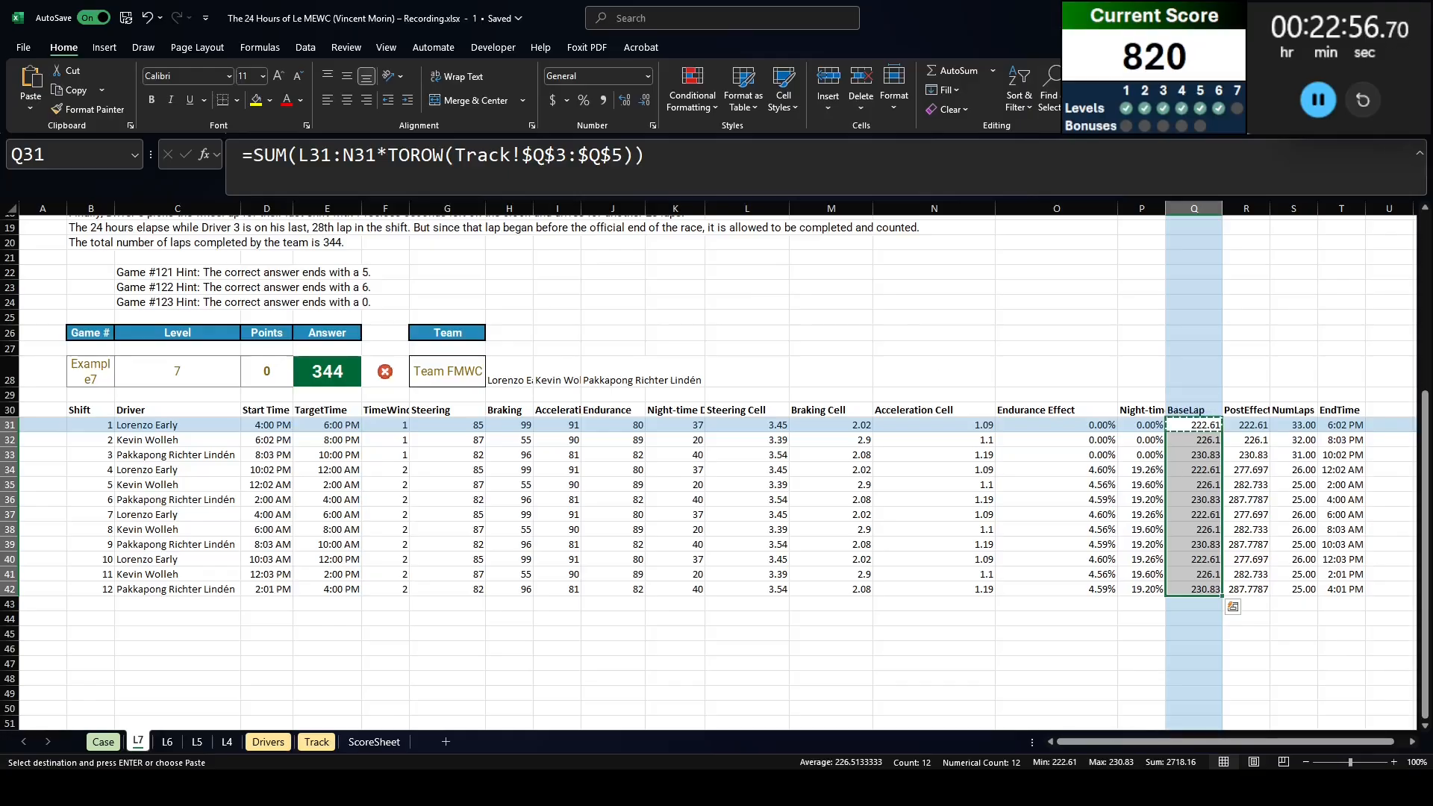
Step: Sum the NumLaps values of all 12 shifts in S43
click(1283, 603)
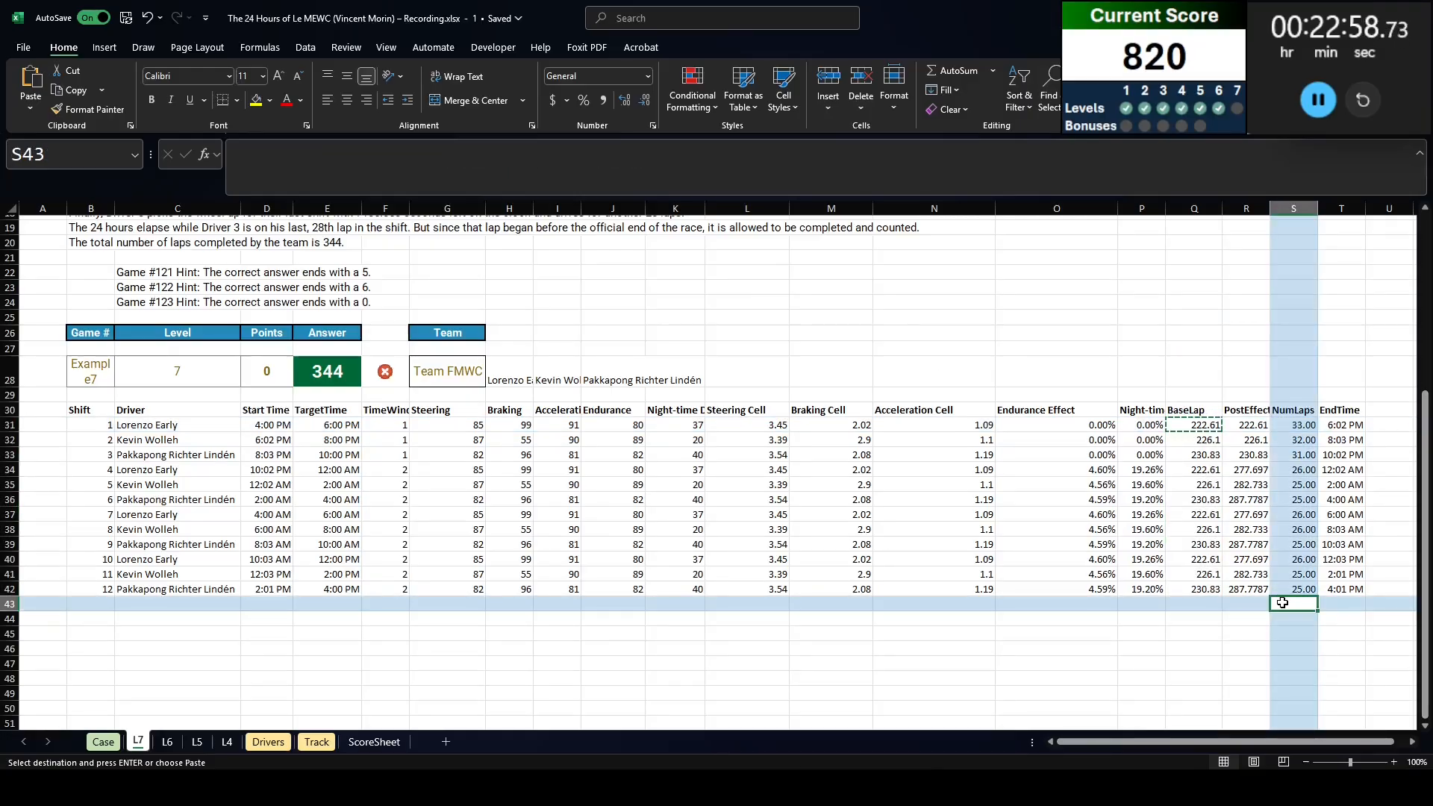
key(alt+space)
key(Escape)
key(Return)
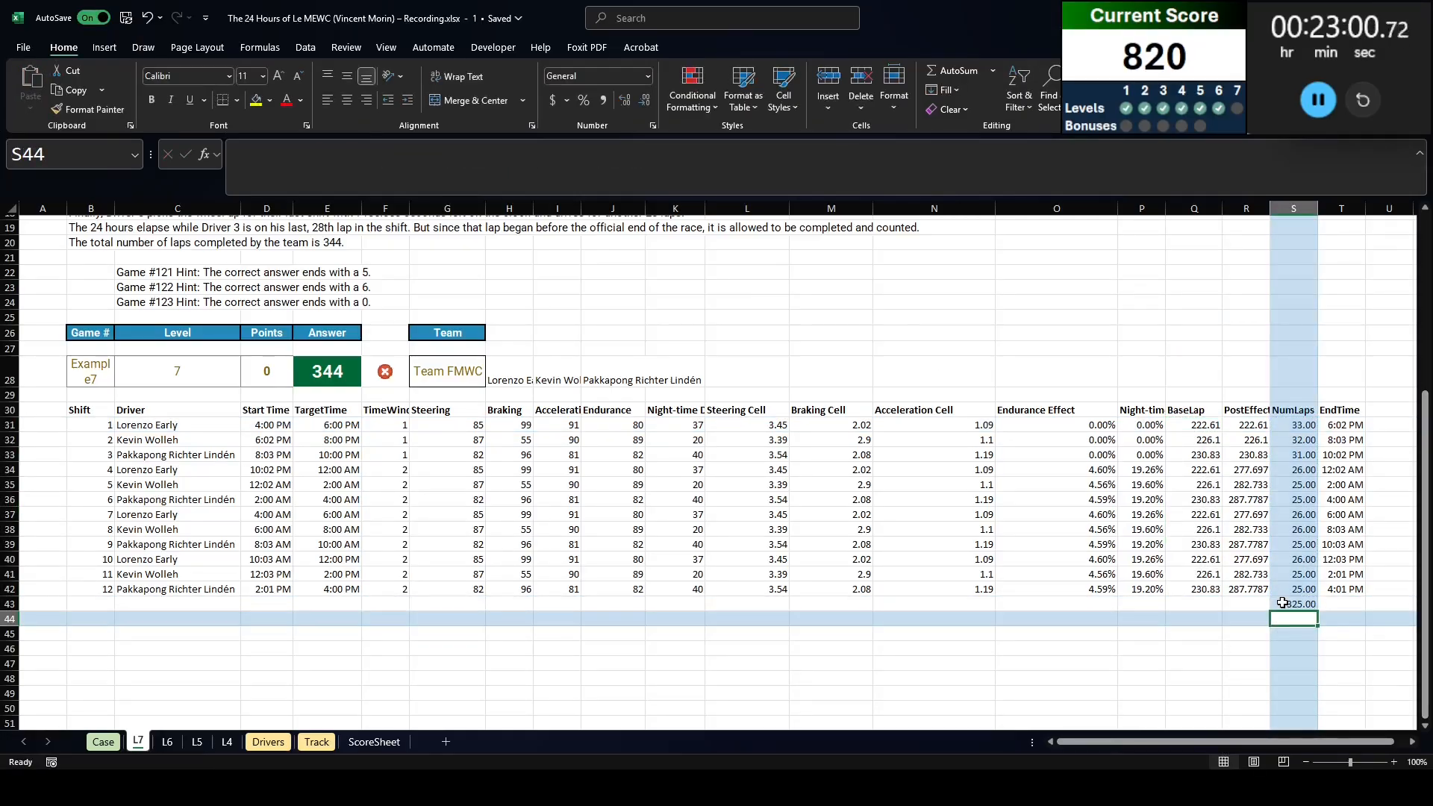
Step: Check the expected answer in E28 against the table, and inspect the Start Time formulas in D32 and D36 and the EndTime formula in T35
click(328, 349)
click(351, 373)
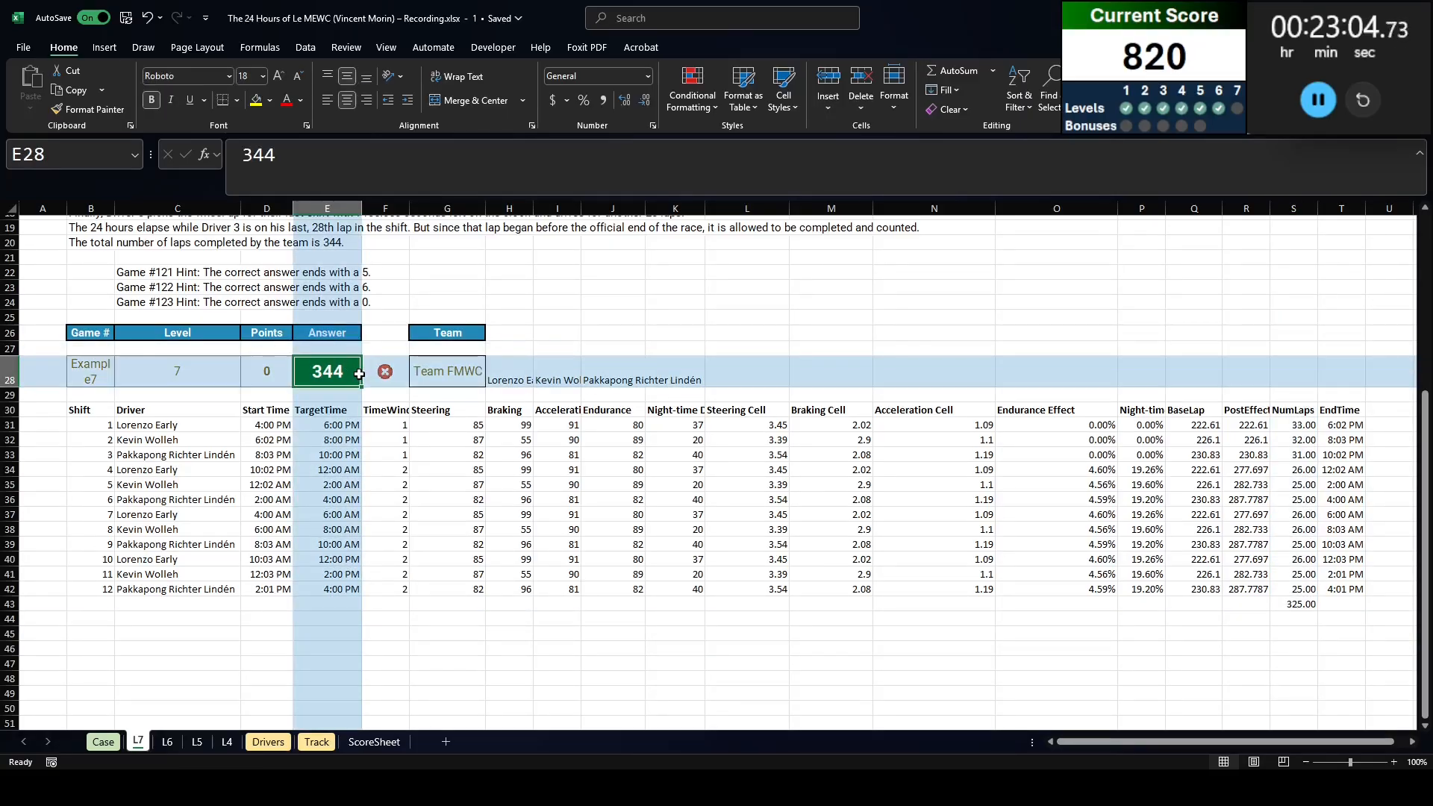
click(278, 438)
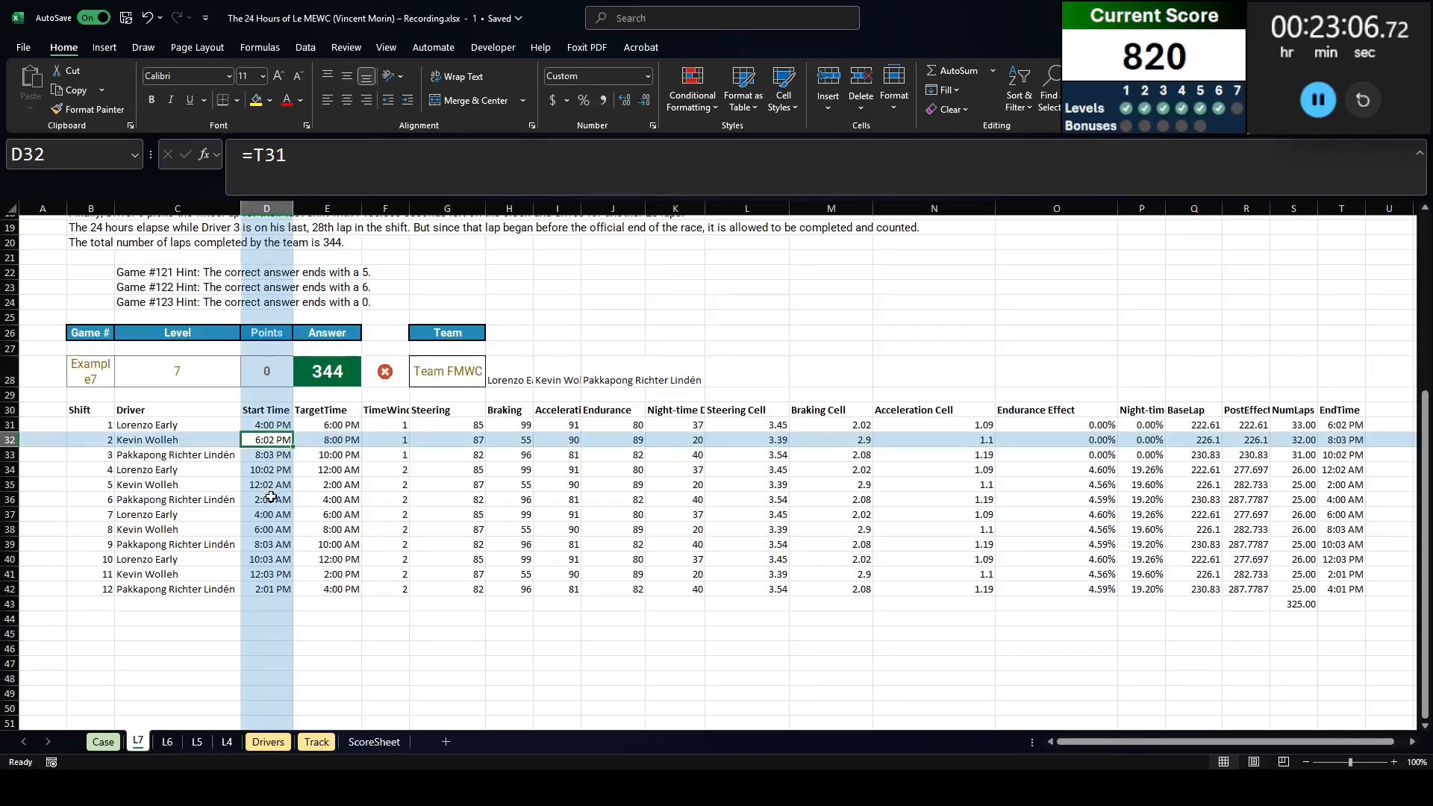
click(269, 498)
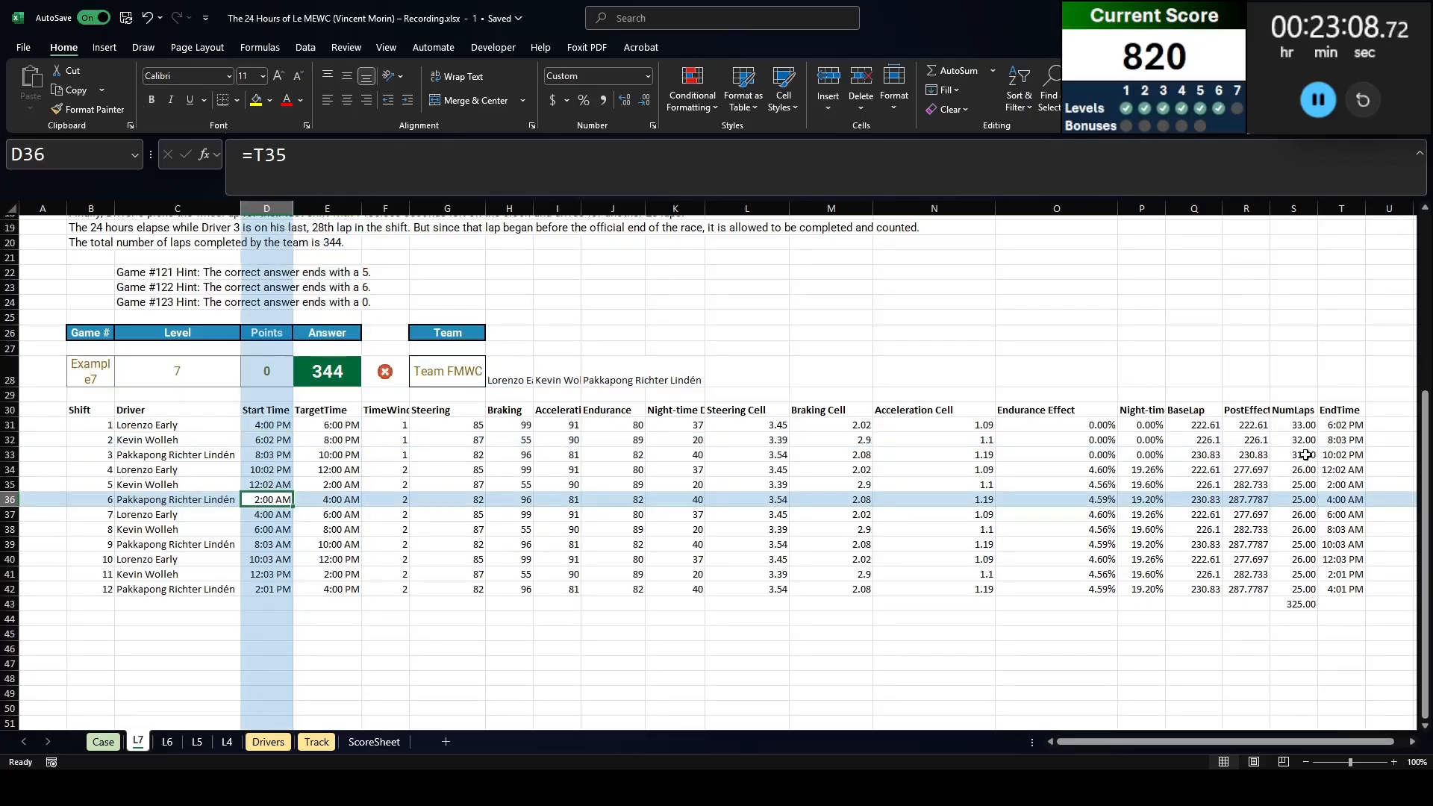
click(1340, 484)
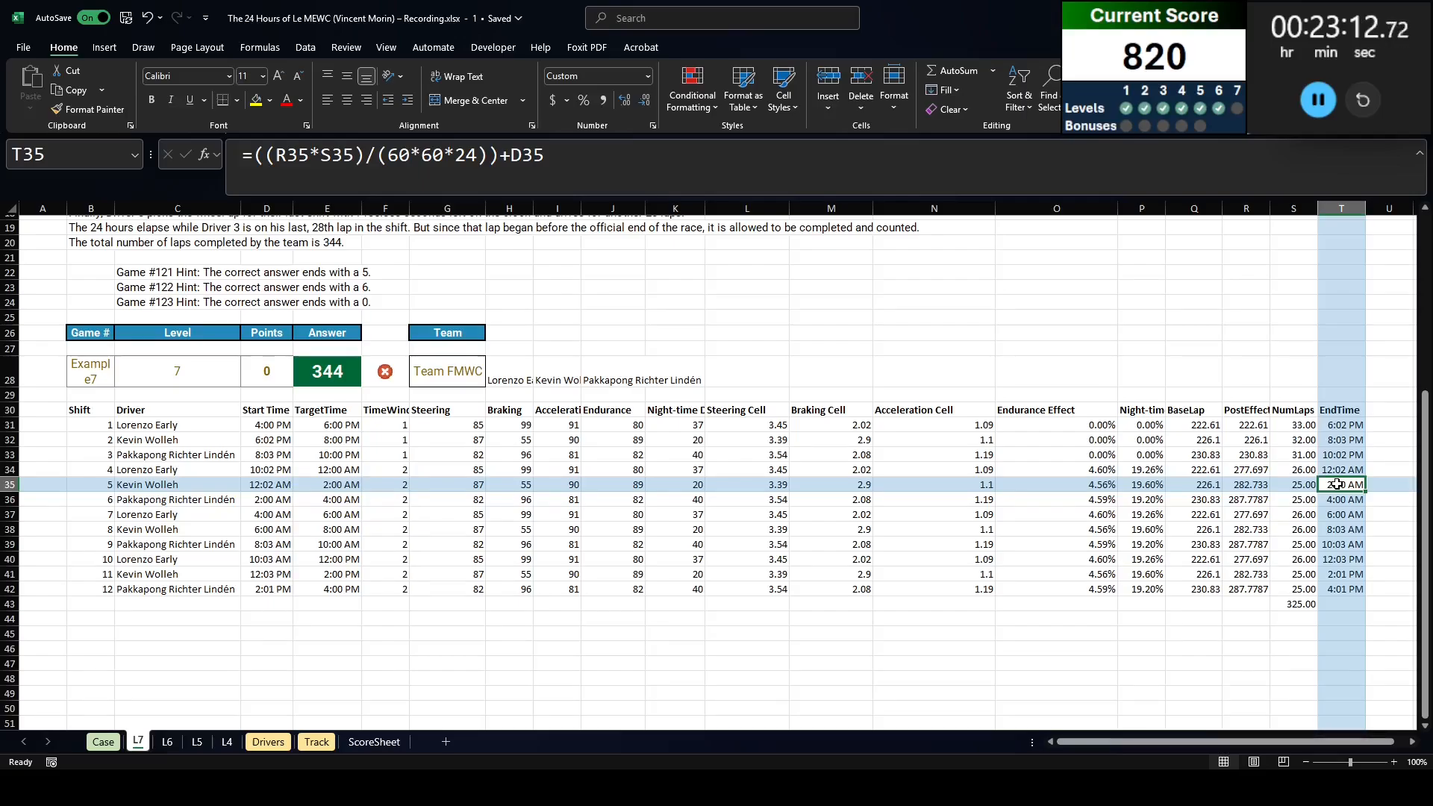
Step: Reread the Example7 explanation in rows 14 to 17 and compare its laps per shift with the NumLaps formula of shift 7
scroll(1338, 485, up, 6)
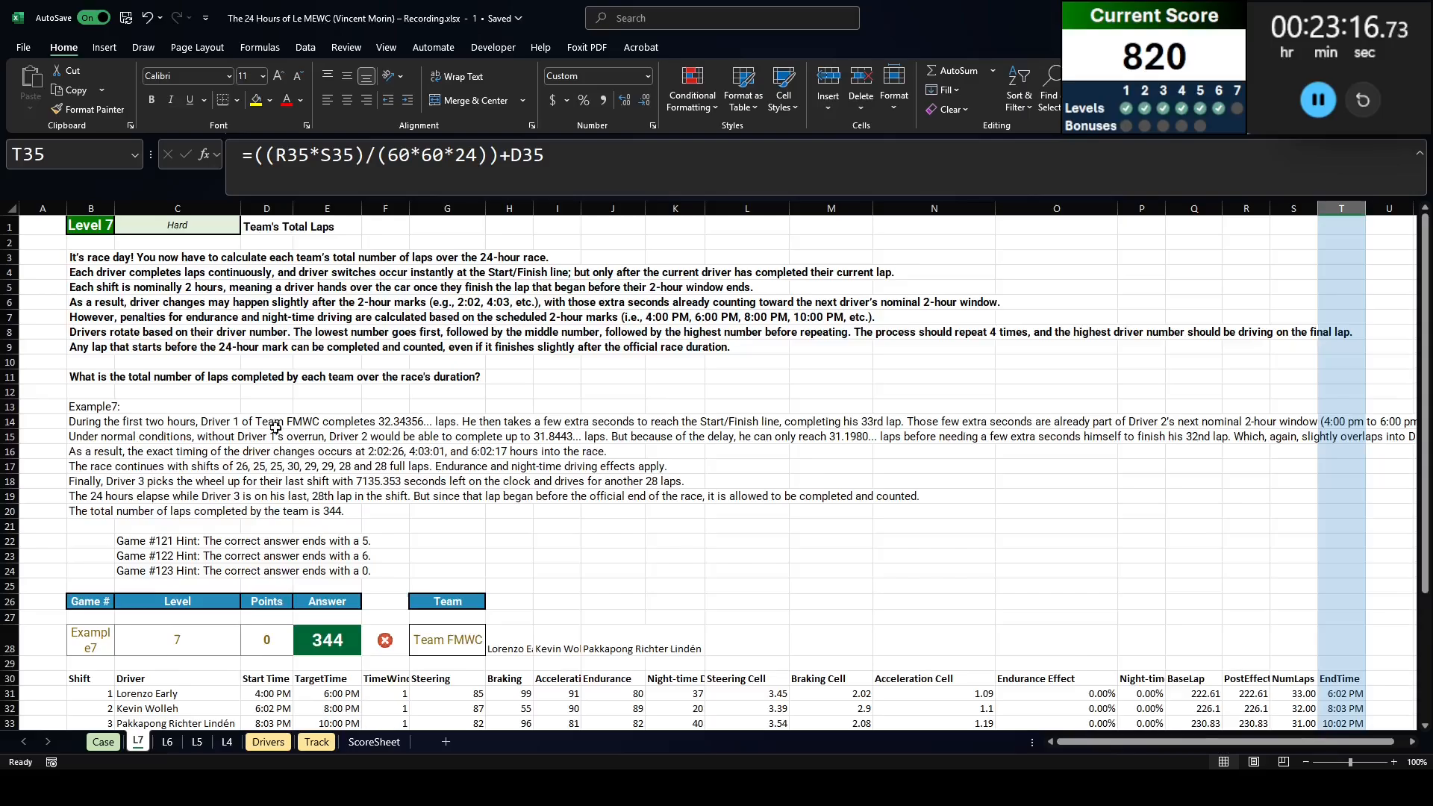
scroll(275, 427, down, 2)
click(869, 330)
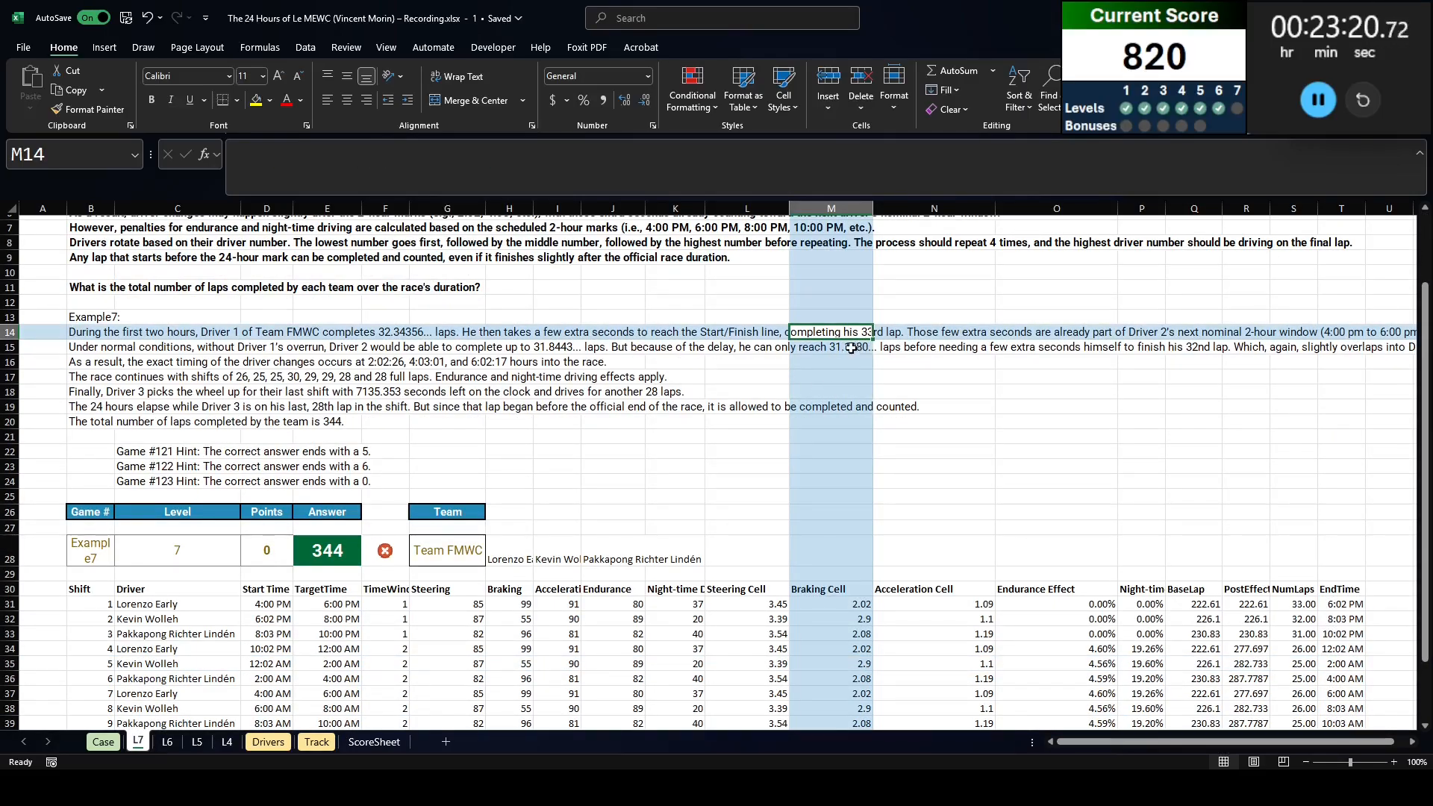
click(851, 349)
click(1183, 348)
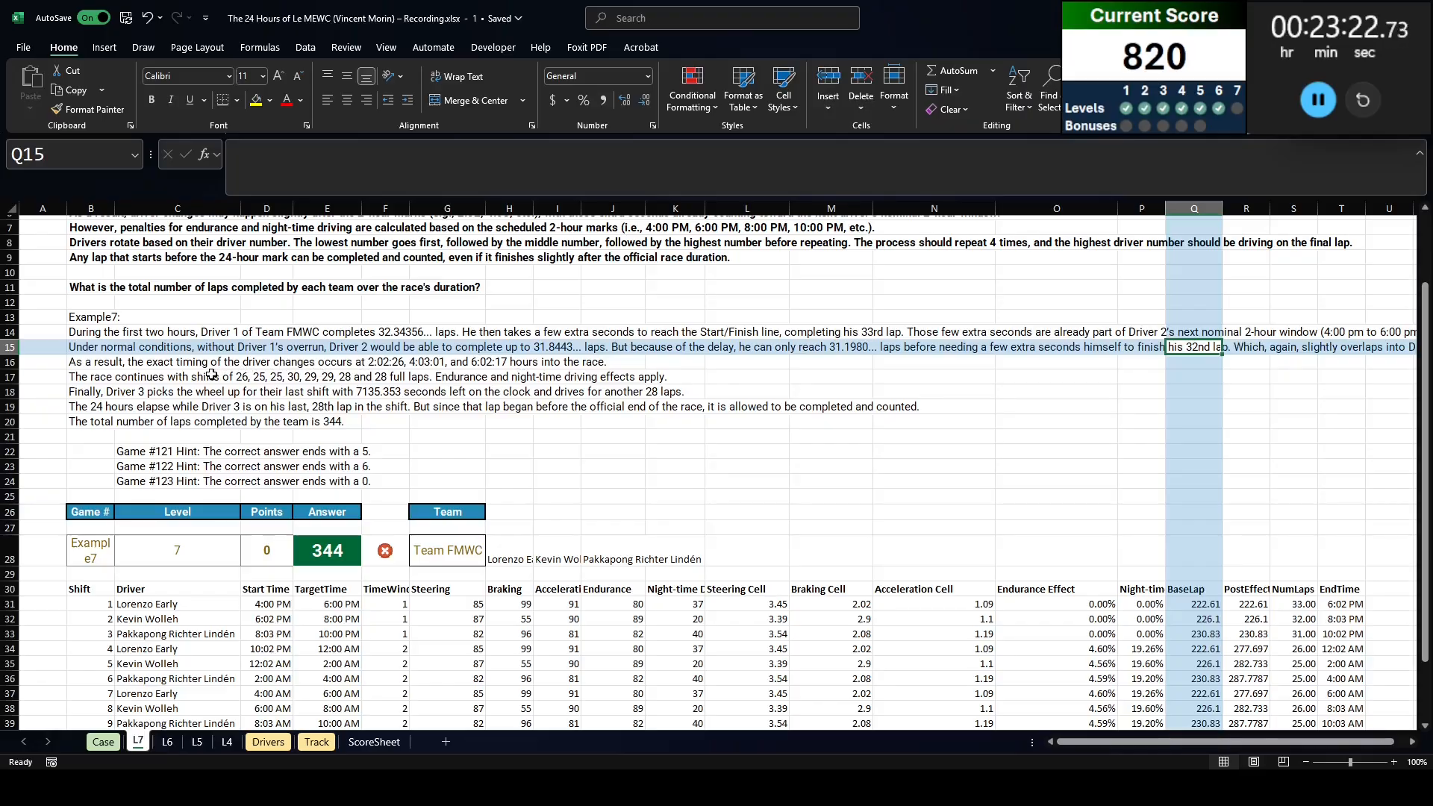
click(93, 371)
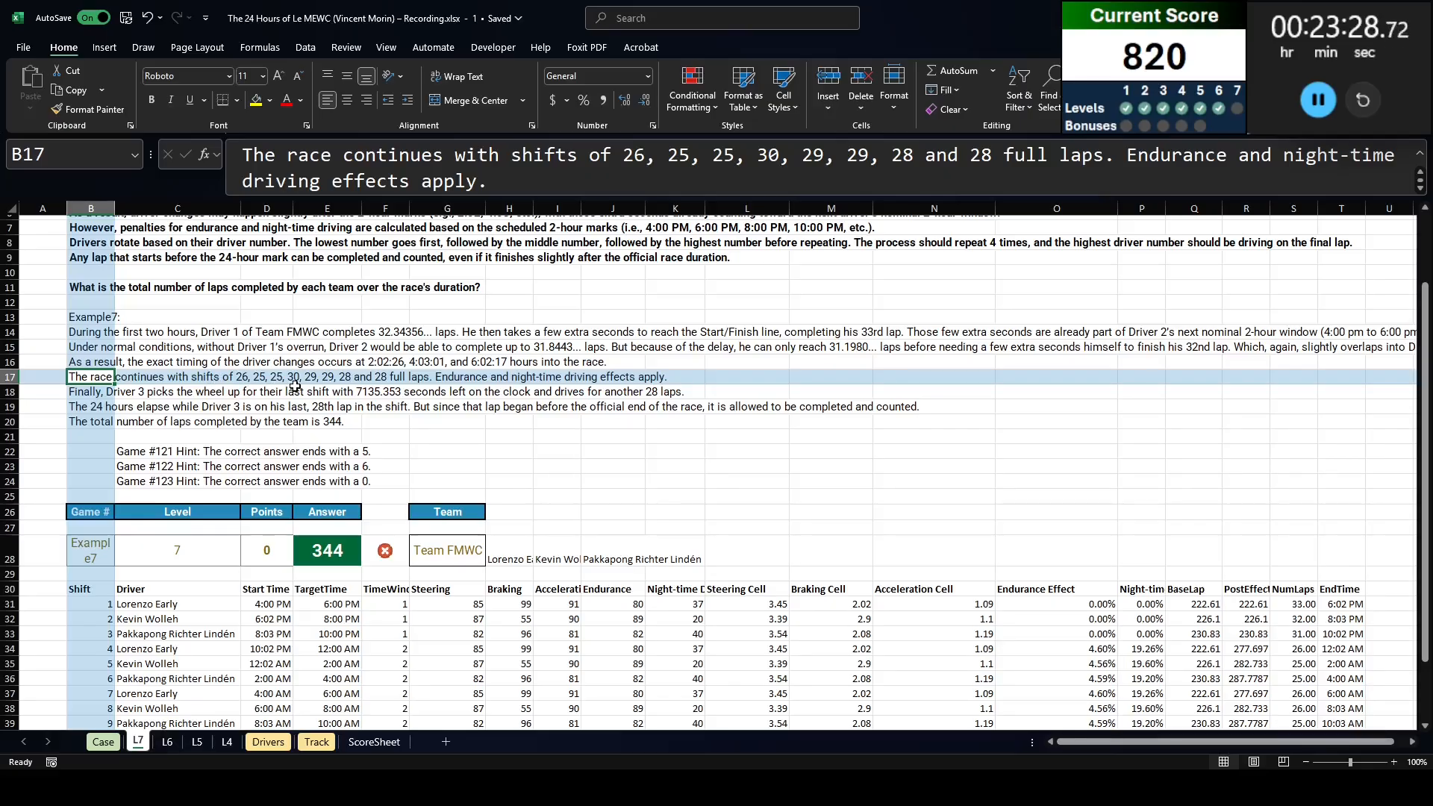
click(1292, 695)
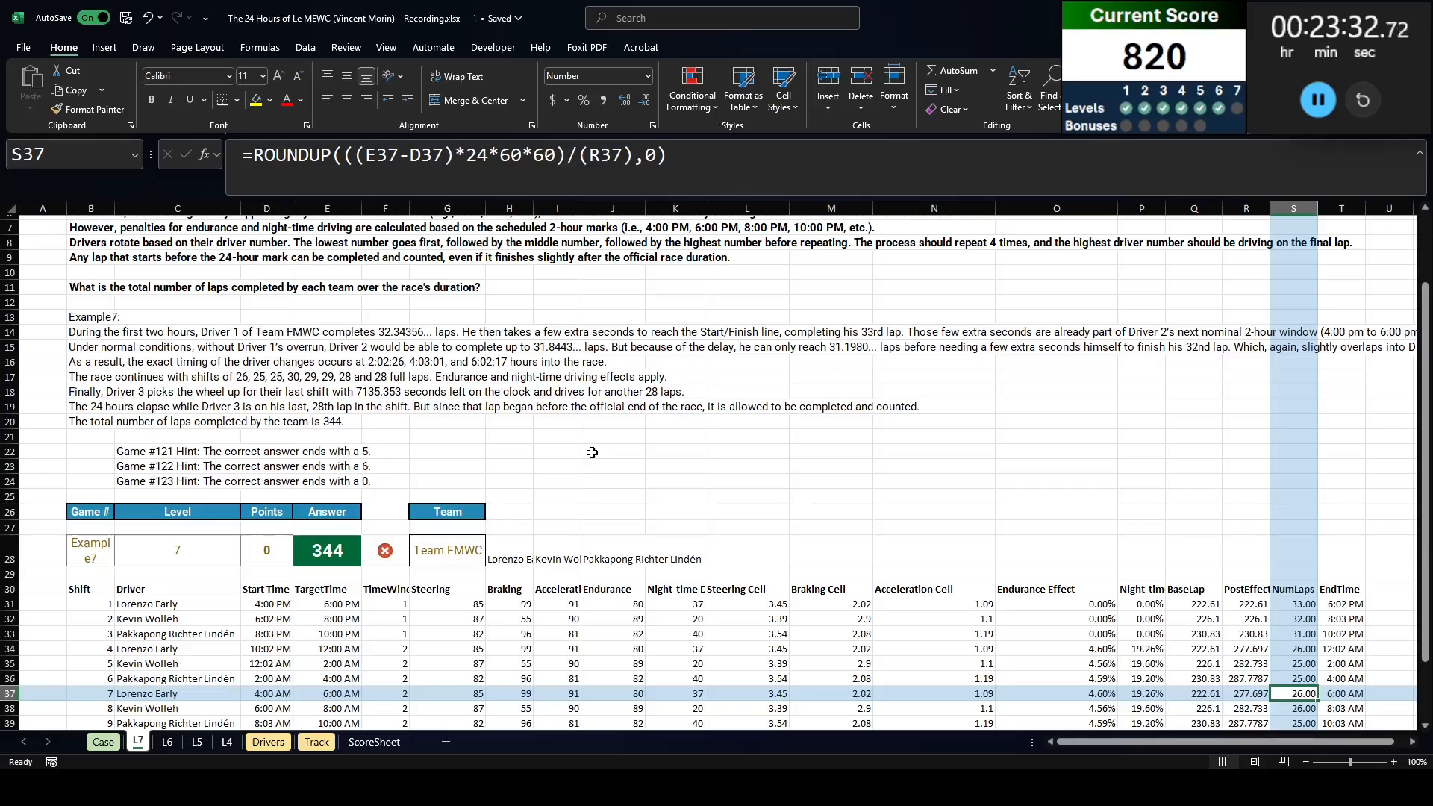
Step: Inspect the PostEffect formula in R35 and review the NumLaps and EndTime columns across all 12 shifts
scroll(592, 453, down, 1)
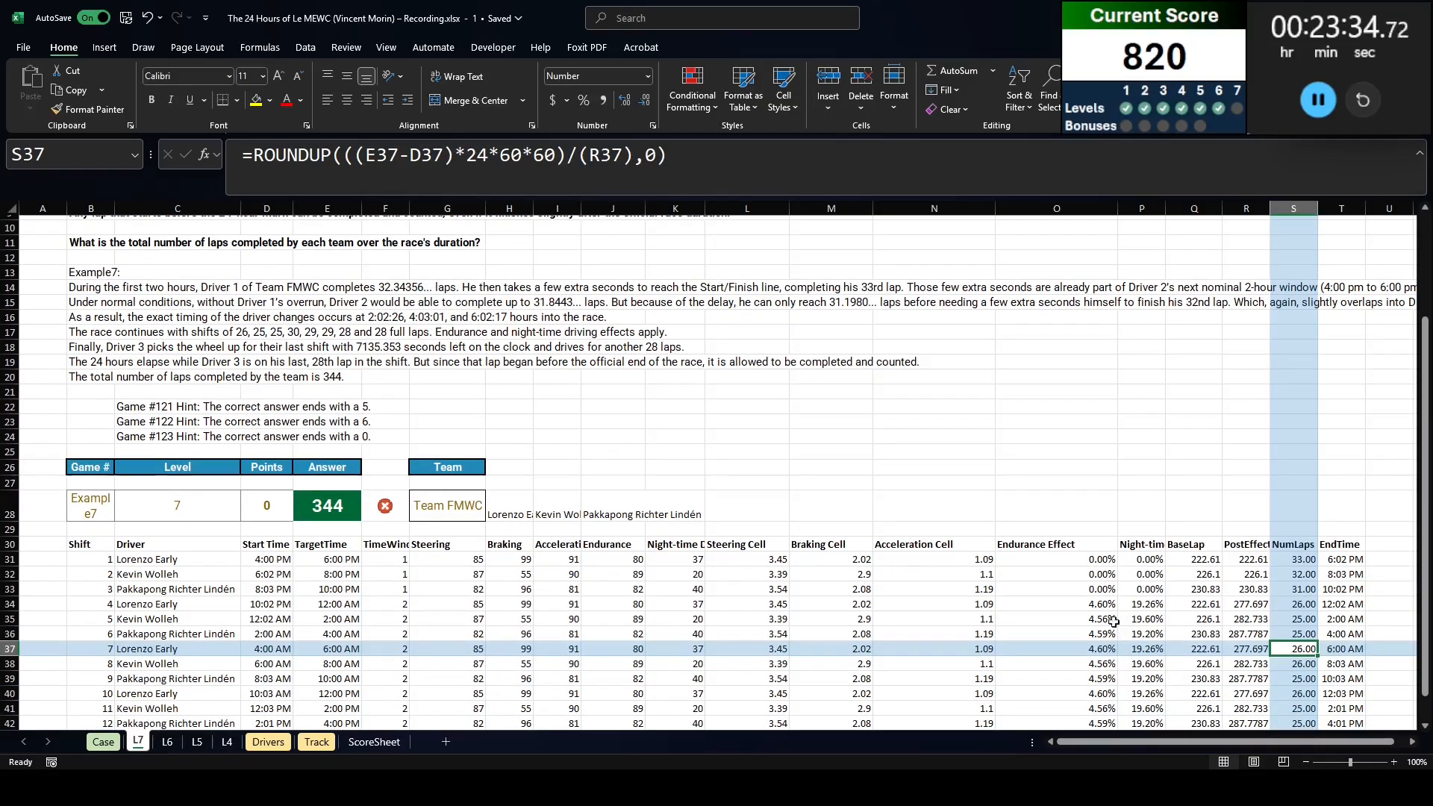
click(1273, 622)
click(1246, 621)
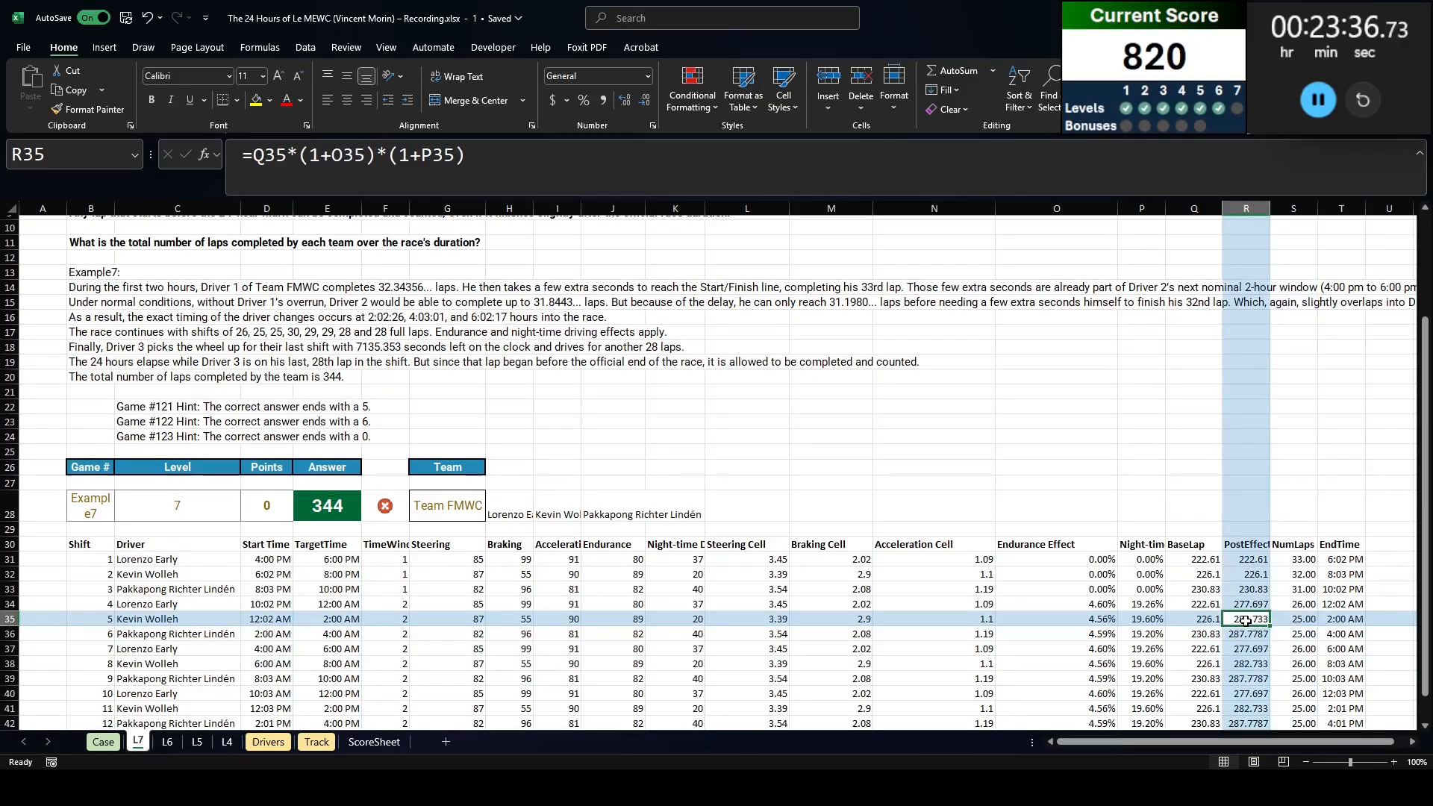
drag(1288, 539, 1293, 698)
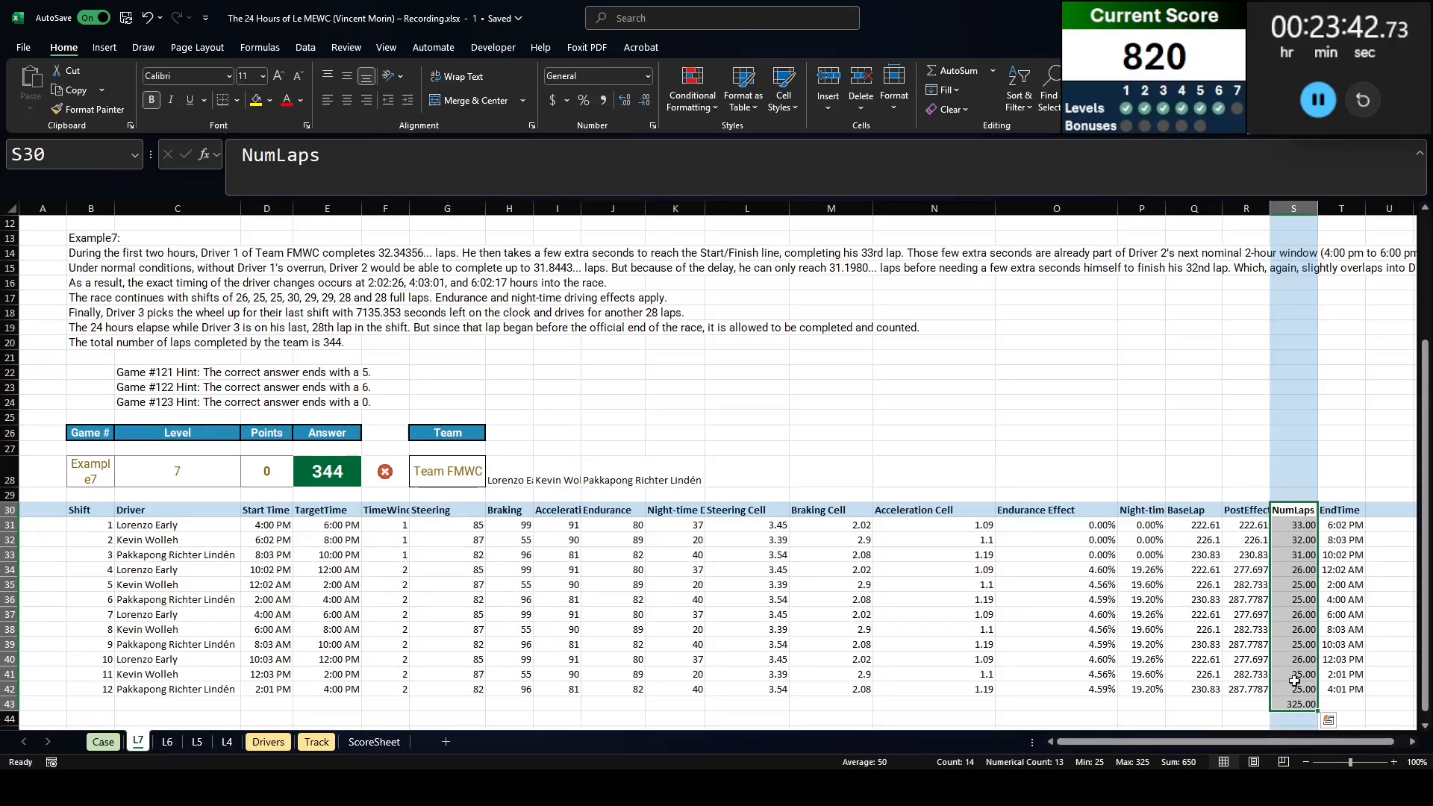
click(1296, 676)
mouse_move(1344, 510)
mouse_down()
mouse_move(1371, 688)
mouse_move(1344, 684)
mouse_move(1344, 510)
mouse_up()
click(1372, 689)
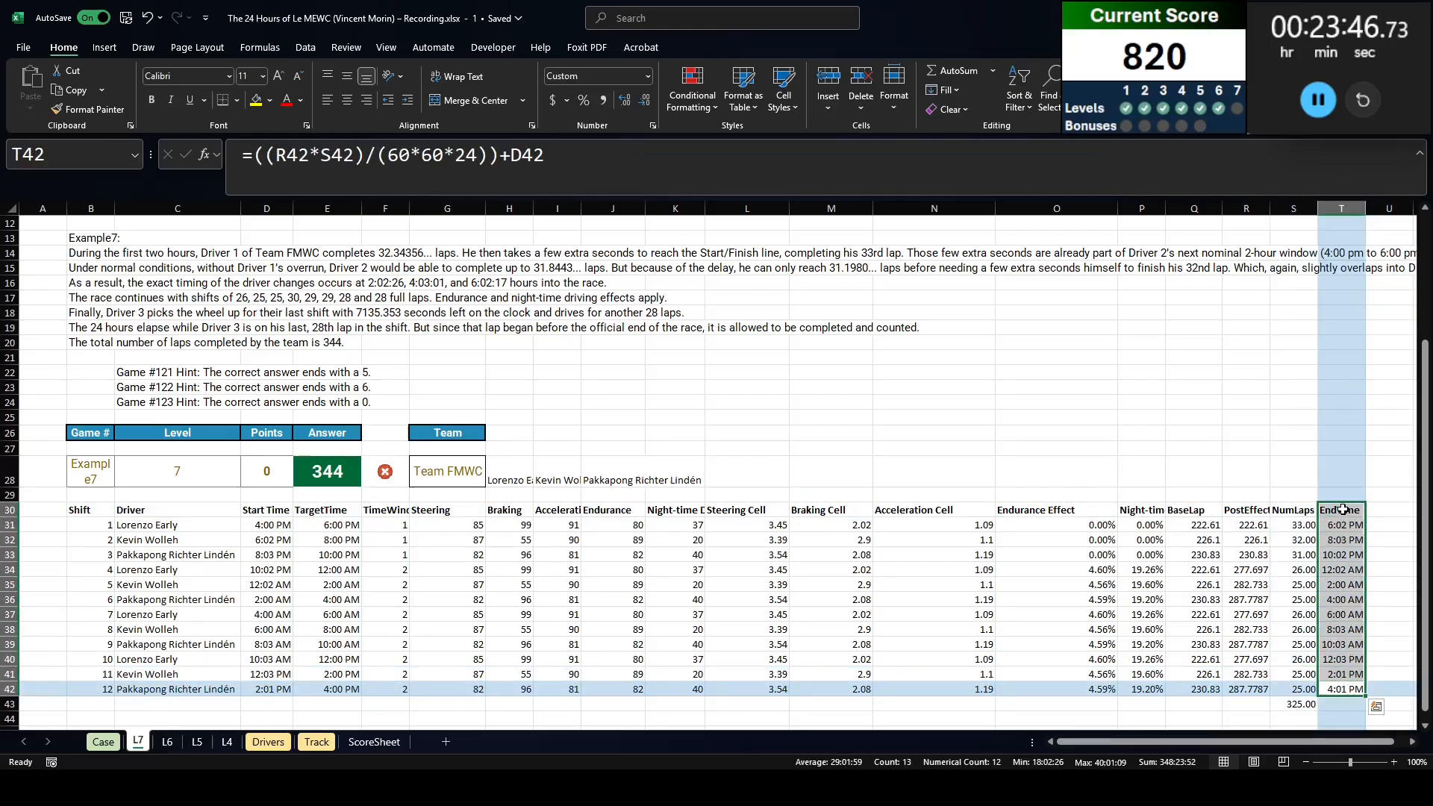
click(1294, 688)
Step: Evaluate the TargetTime minus Start Time part of the NumLaps formulas in S31 and S32, leaving both formulas unedited
click(1280, 522)
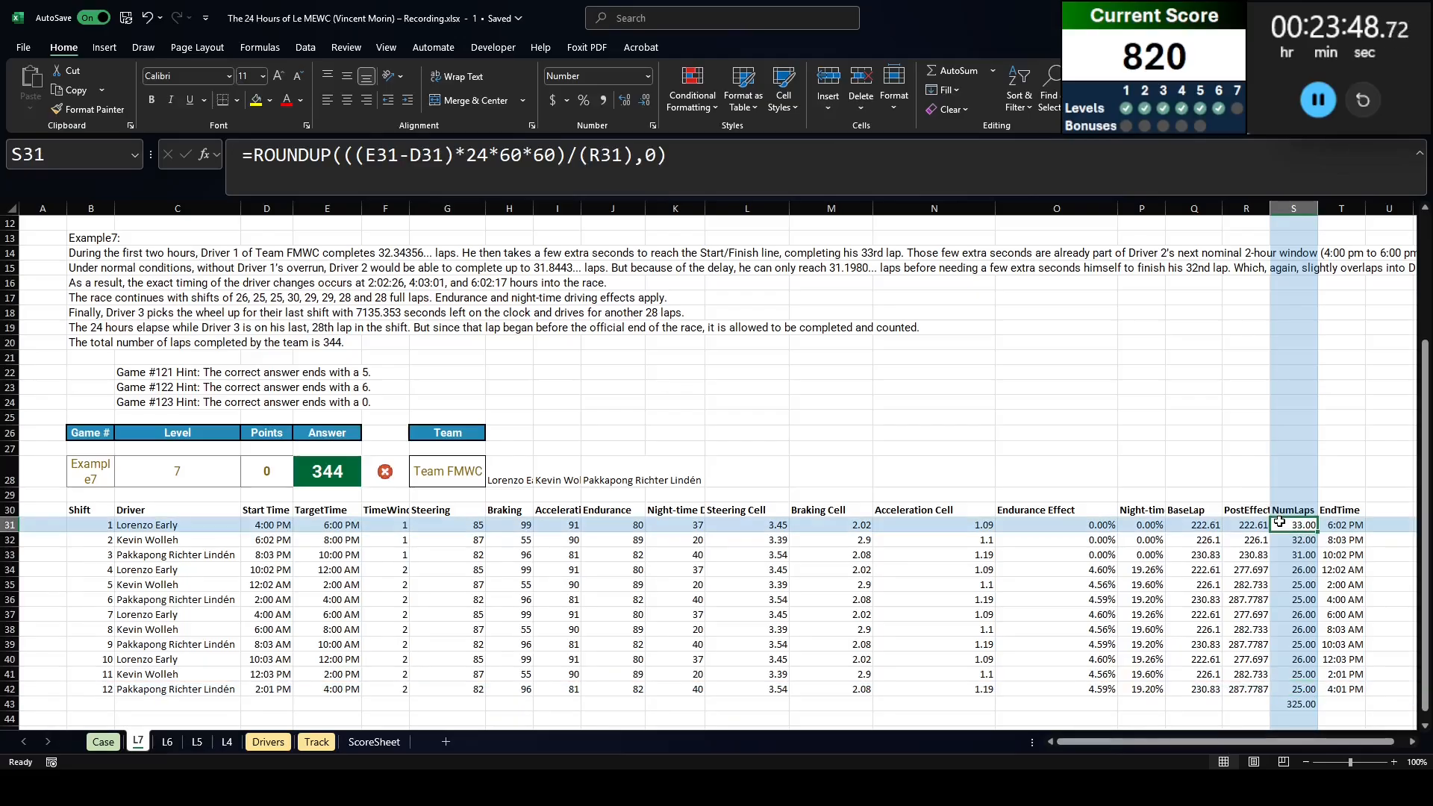
key(F2)
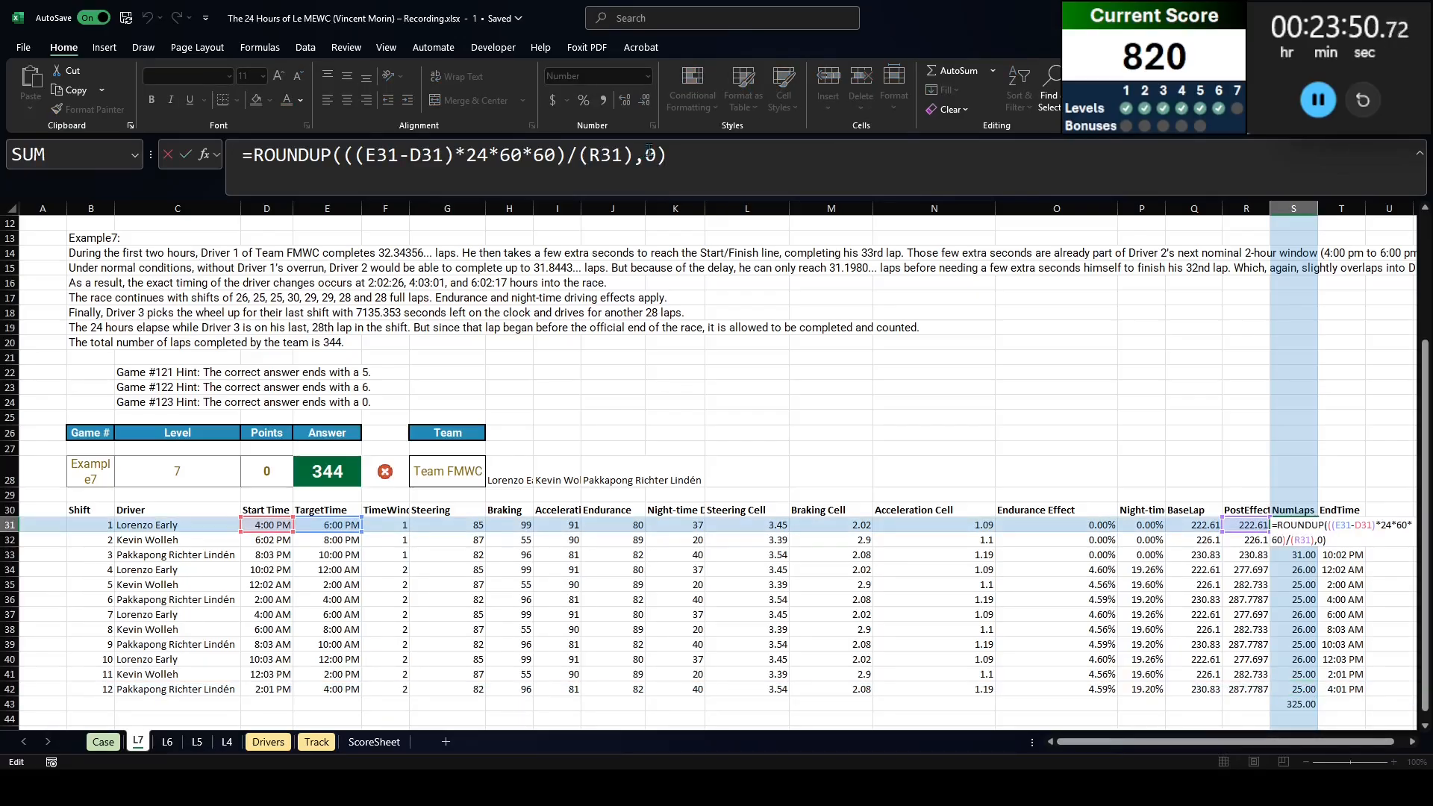
click(617, 166)
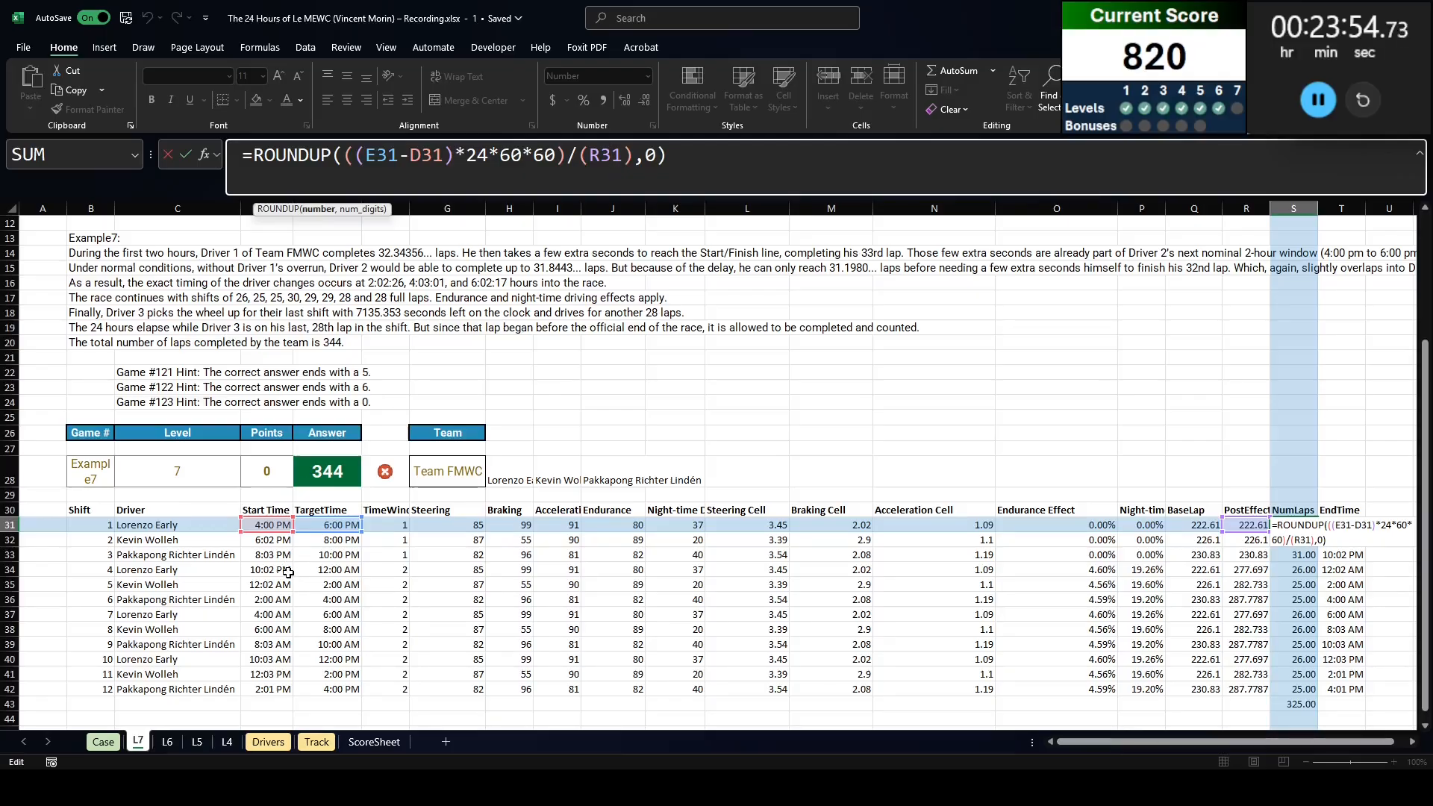
drag(359, 155, 445, 156)
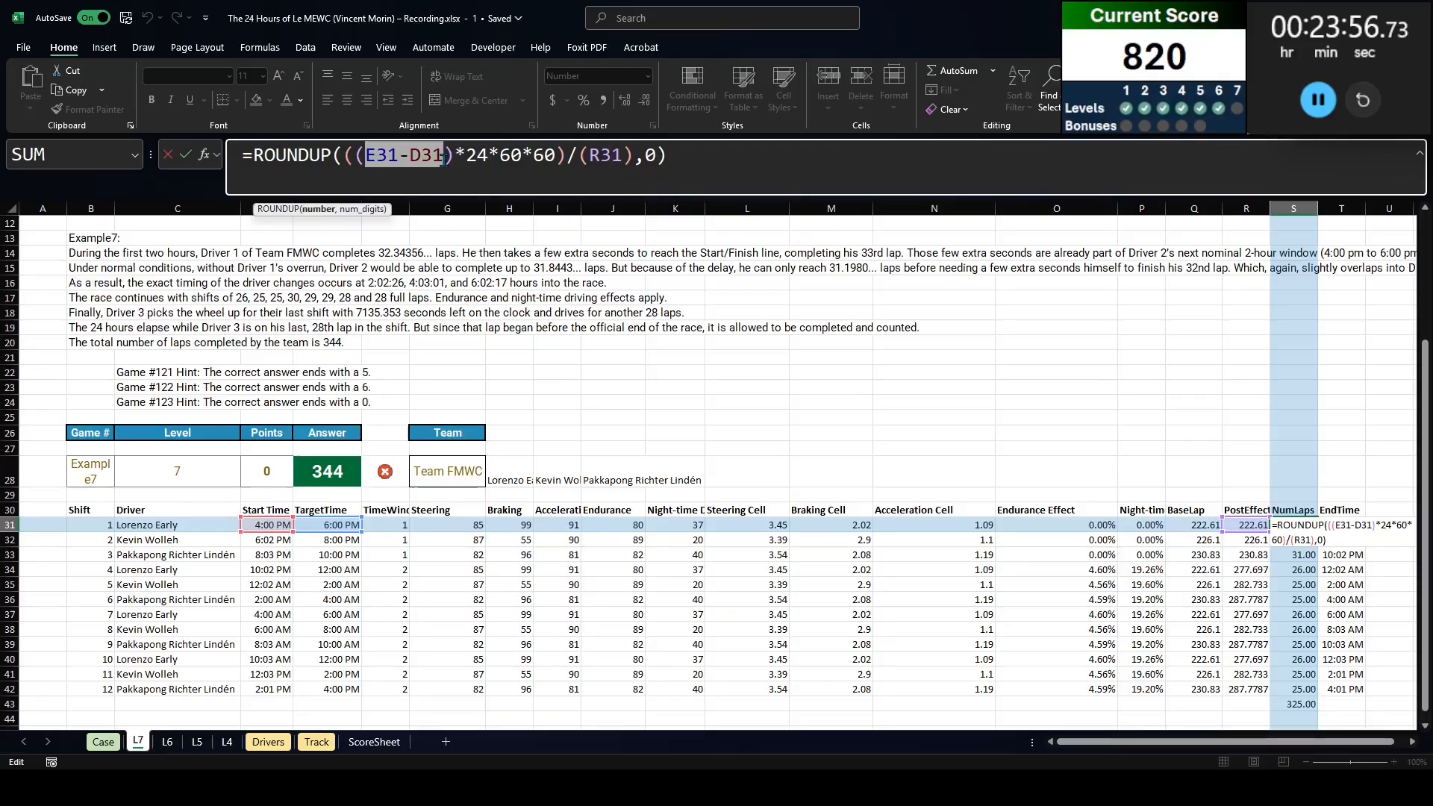
key(Escape)
key(Down)
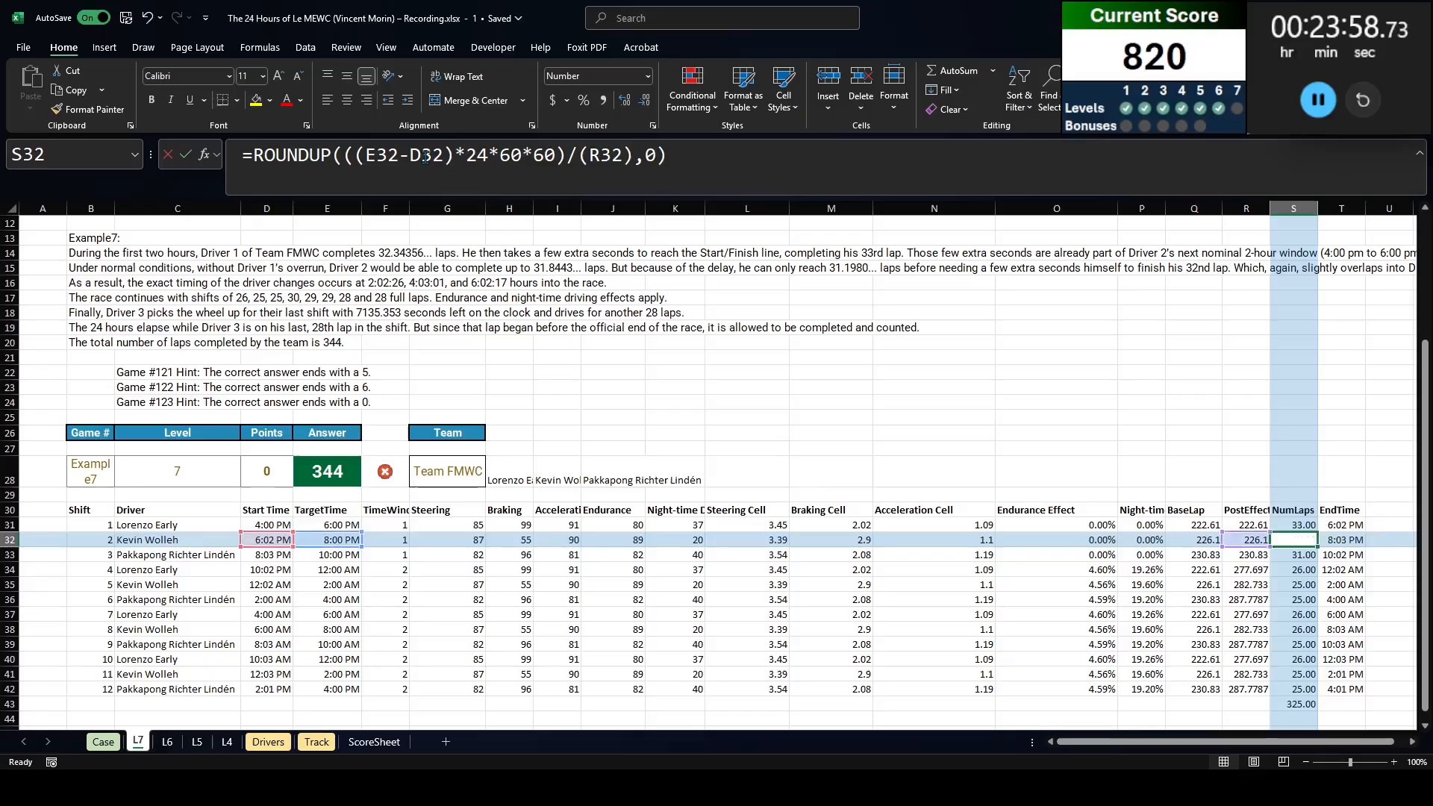
key(F2)
drag(445, 156, 366, 159)
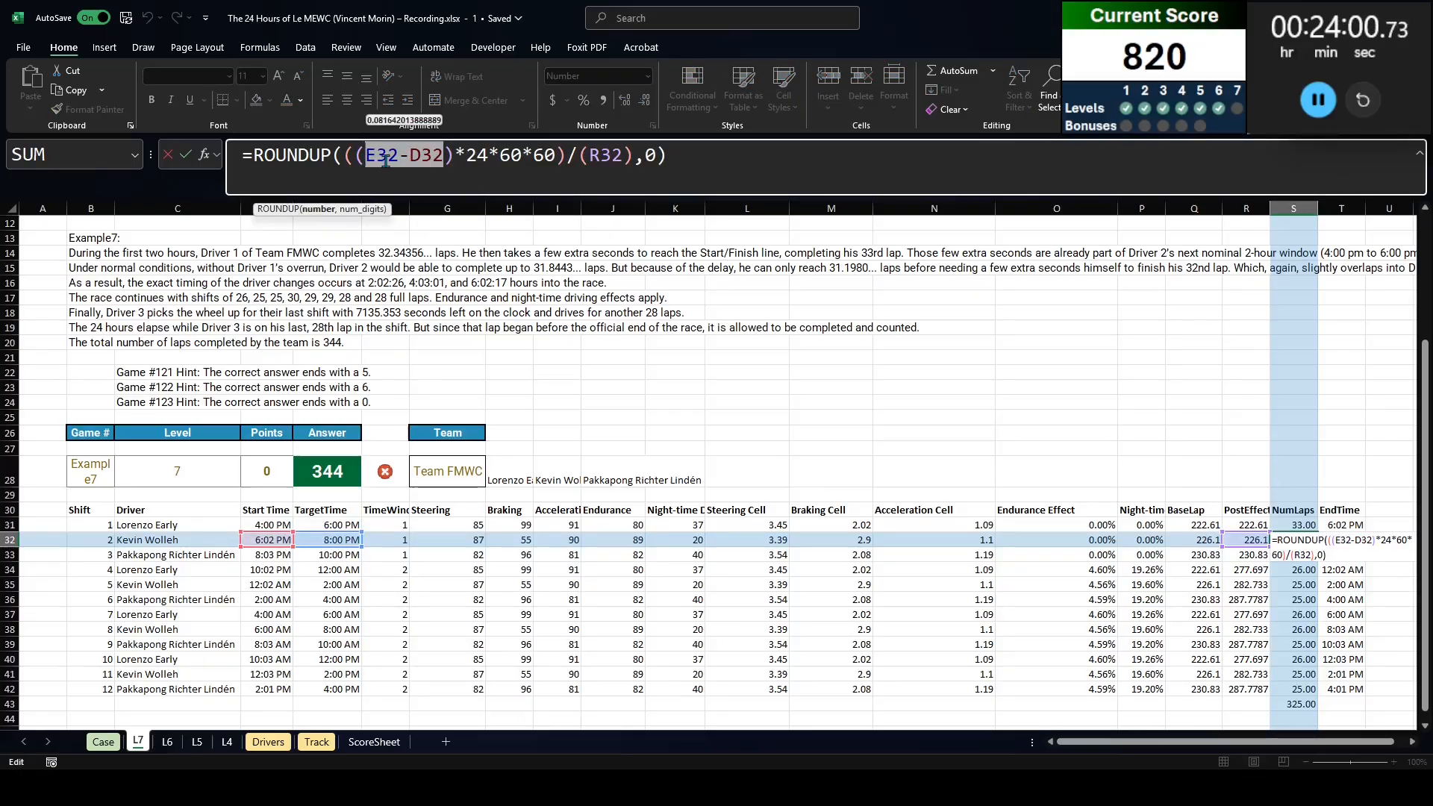
key(Escape)
Step: Evaluate the same time difference in the NumLaps formulas of shifts 5 and 4, in S35 and S34
key(Down)
key(Down)
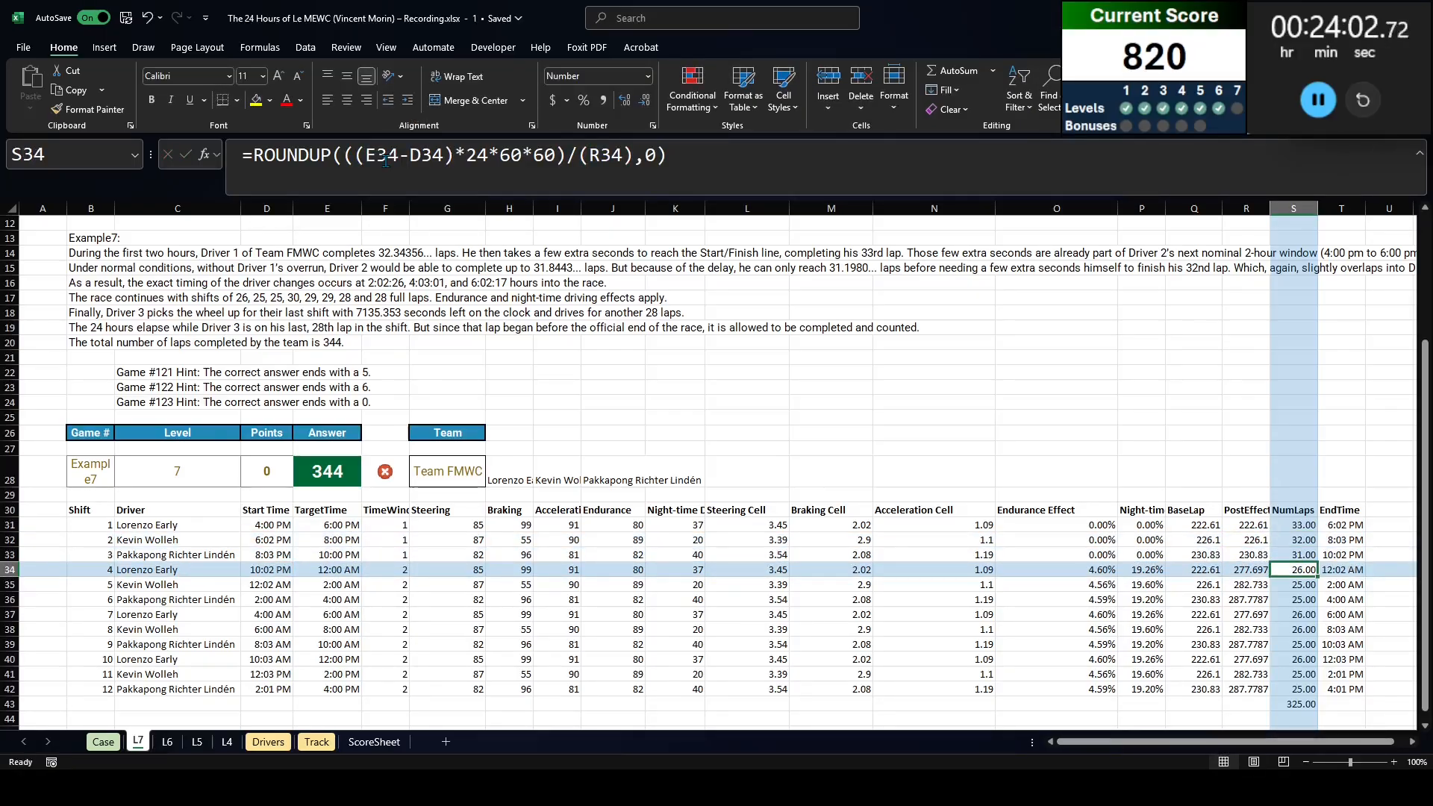
key(Down)
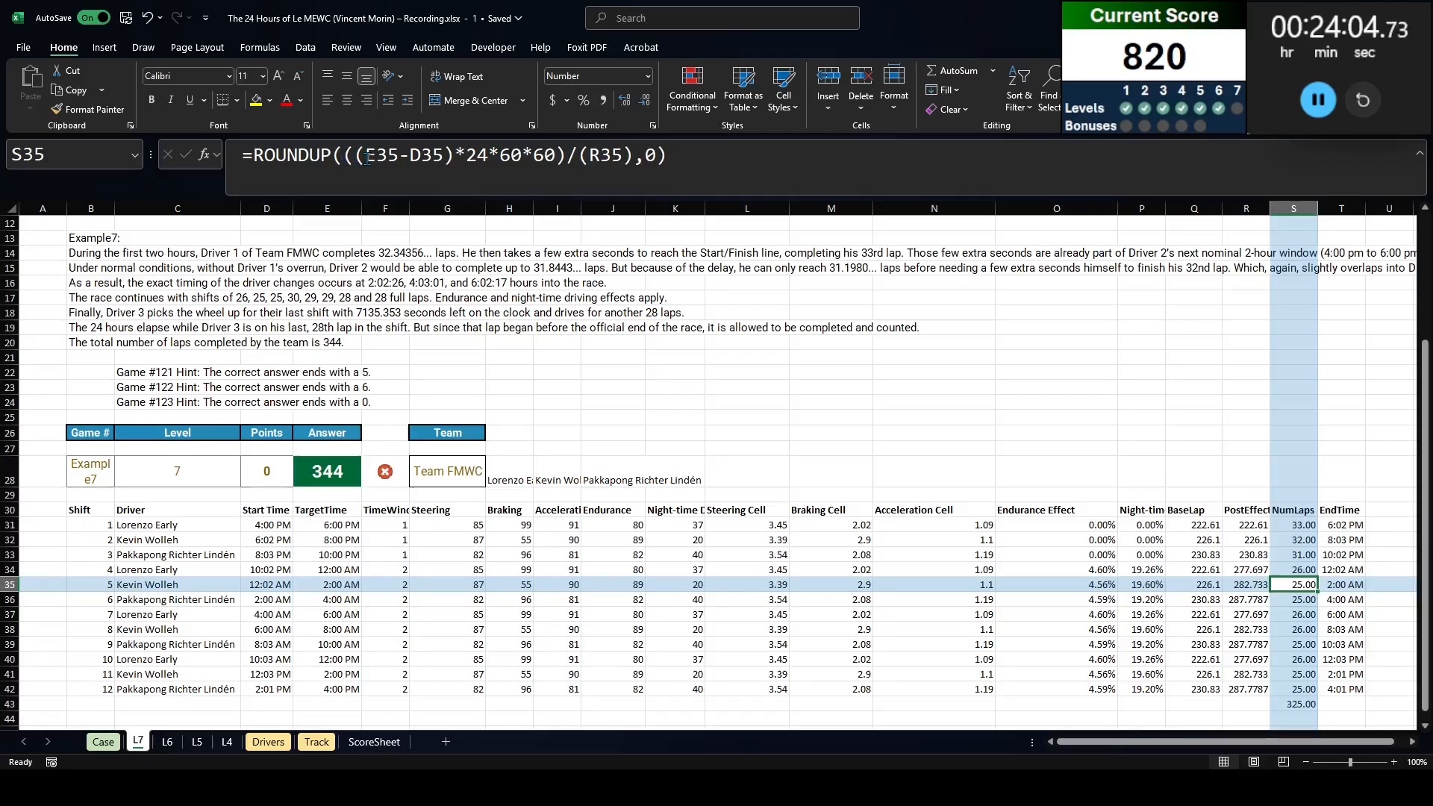
drag(366, 157, 442, 157)
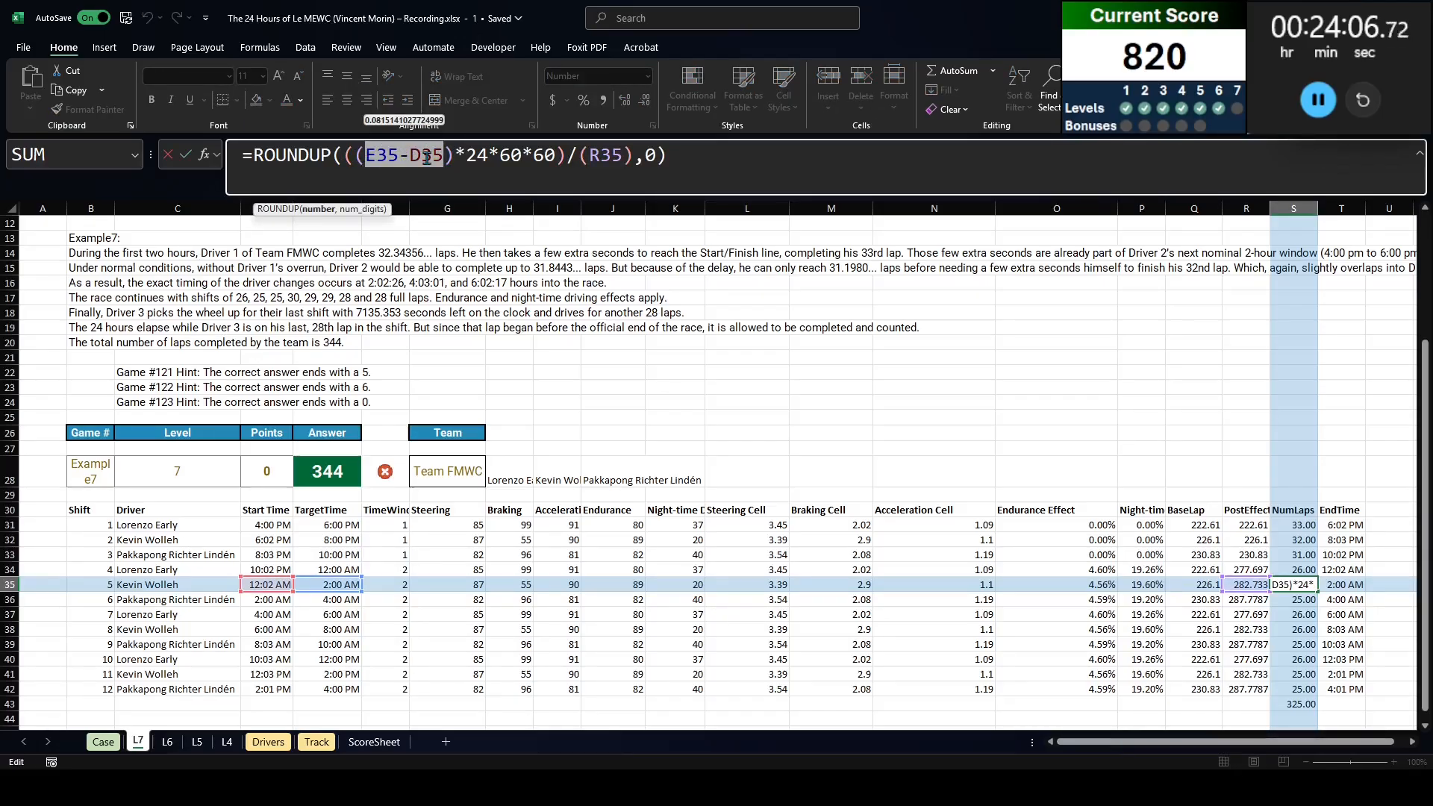
key(Escape)
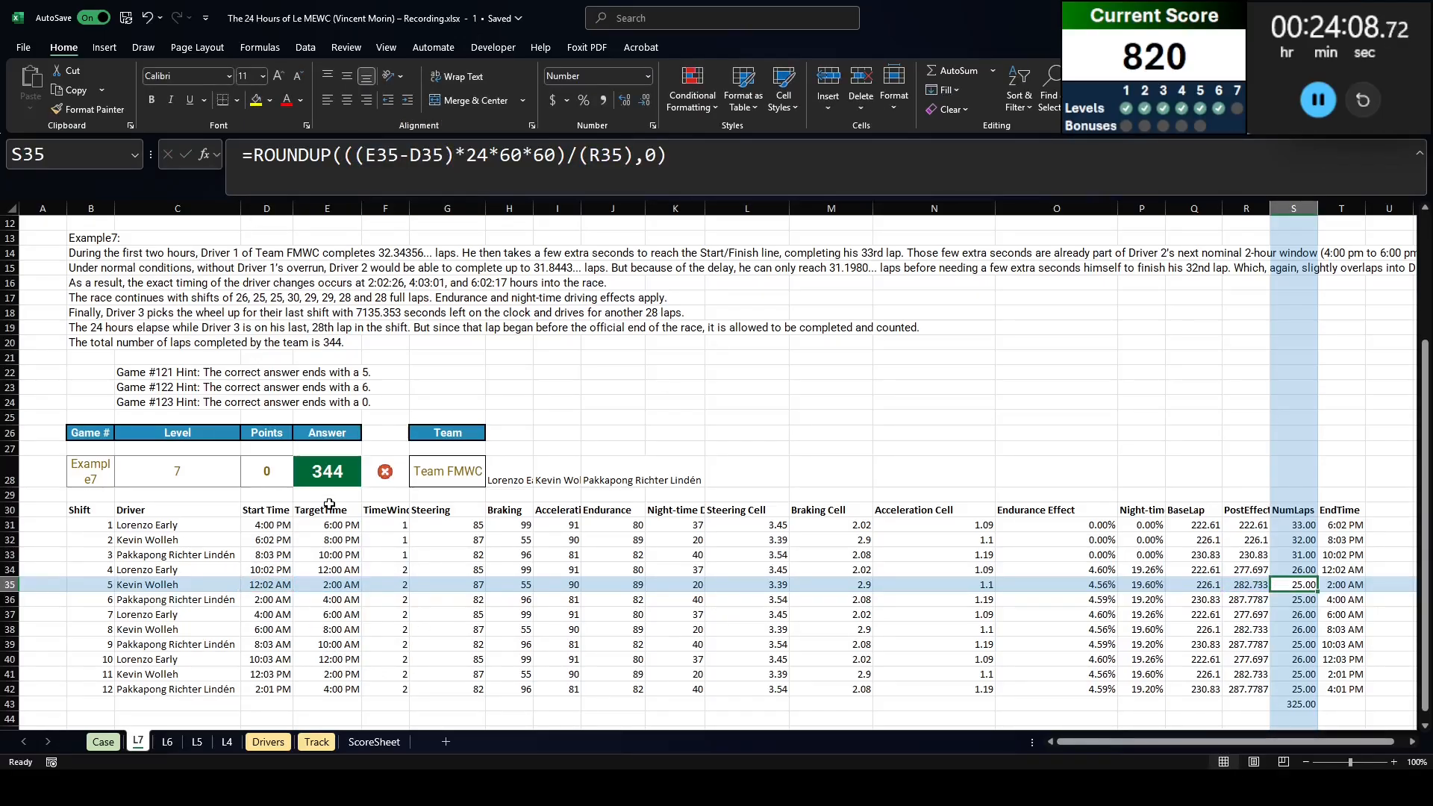
key(Up)
drag(366, 156, 444, 157)
key(Escape)
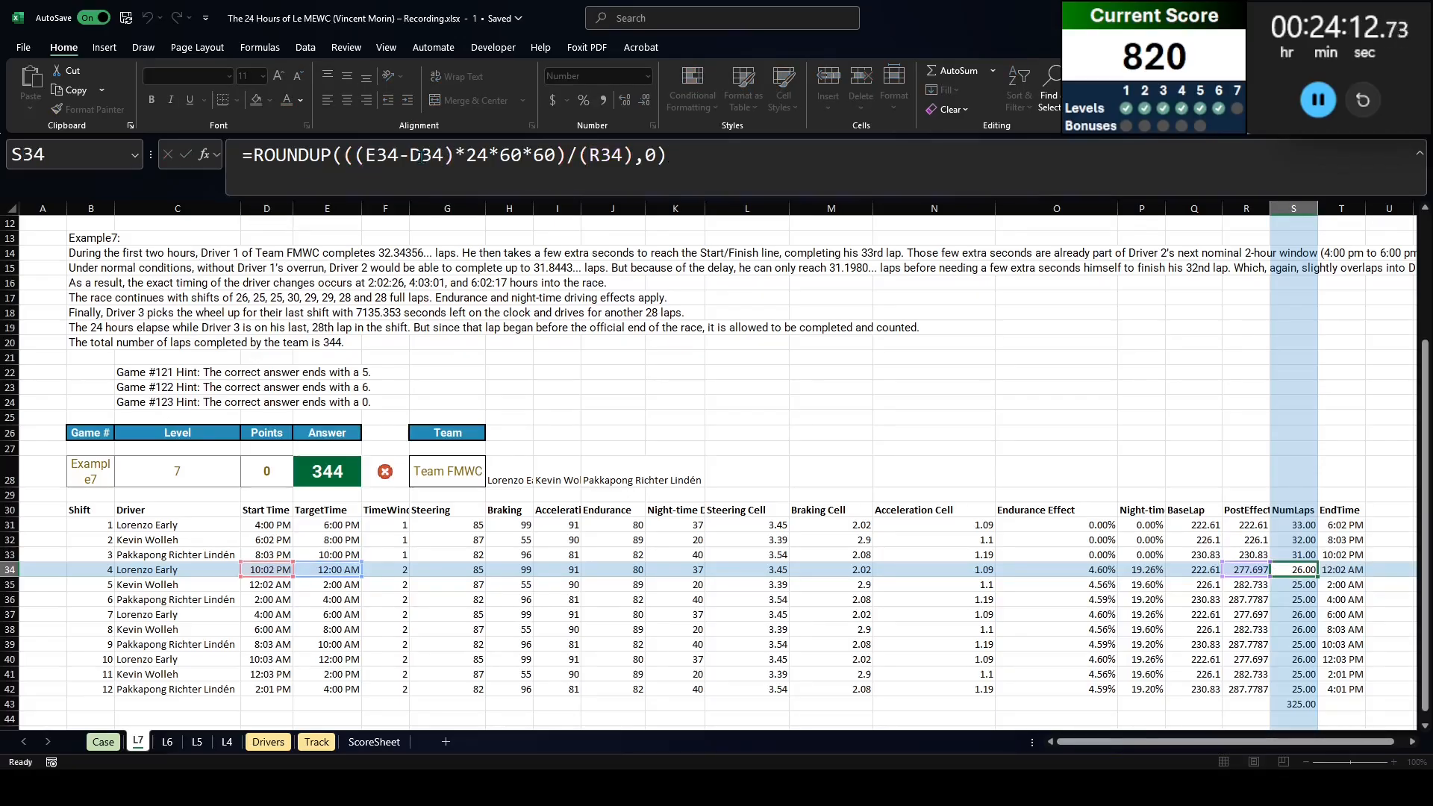
Step: Examine the night-time effect formulas in column P and the nested IF time-window formula in F31 that they depend on
click(1120, 604)
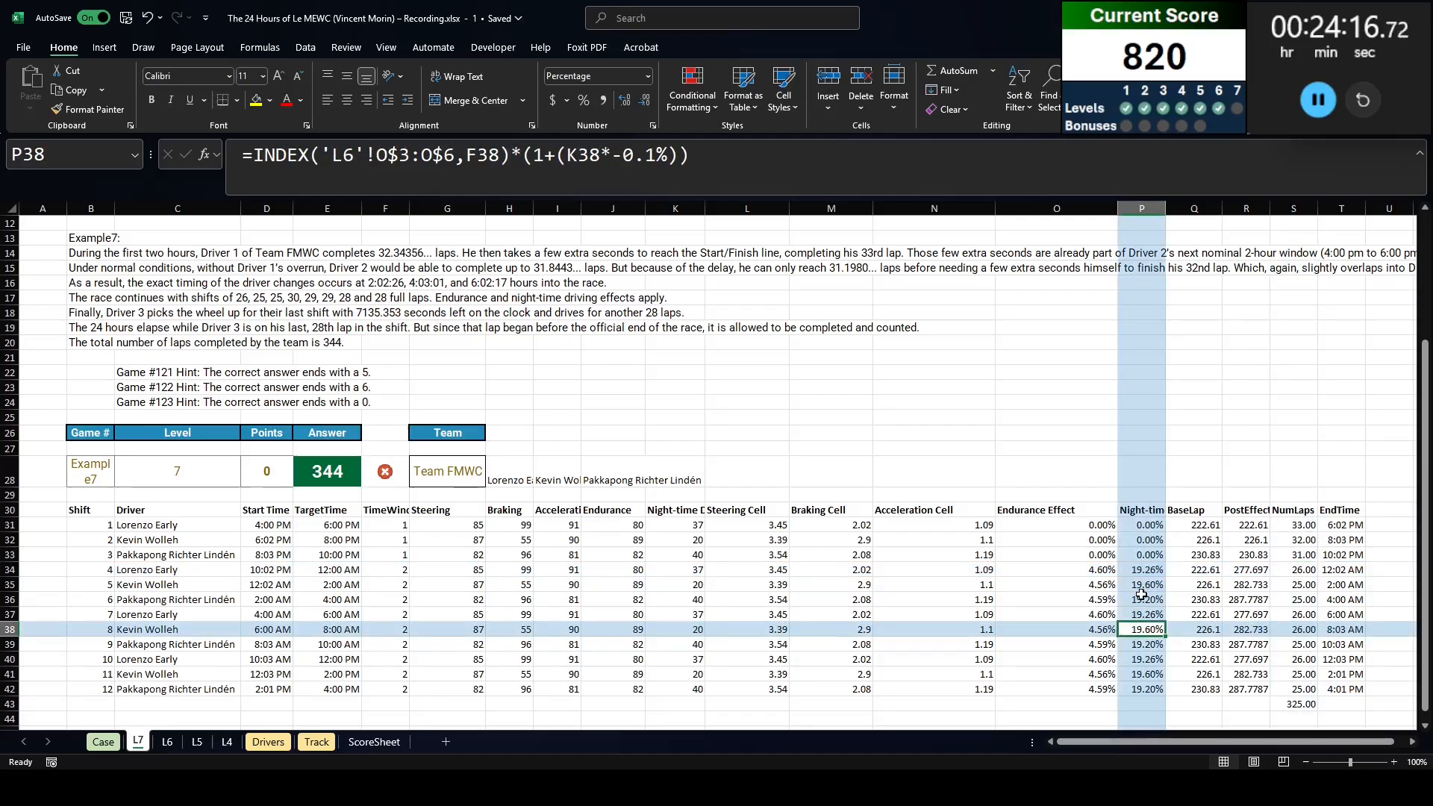
click(388, 524)
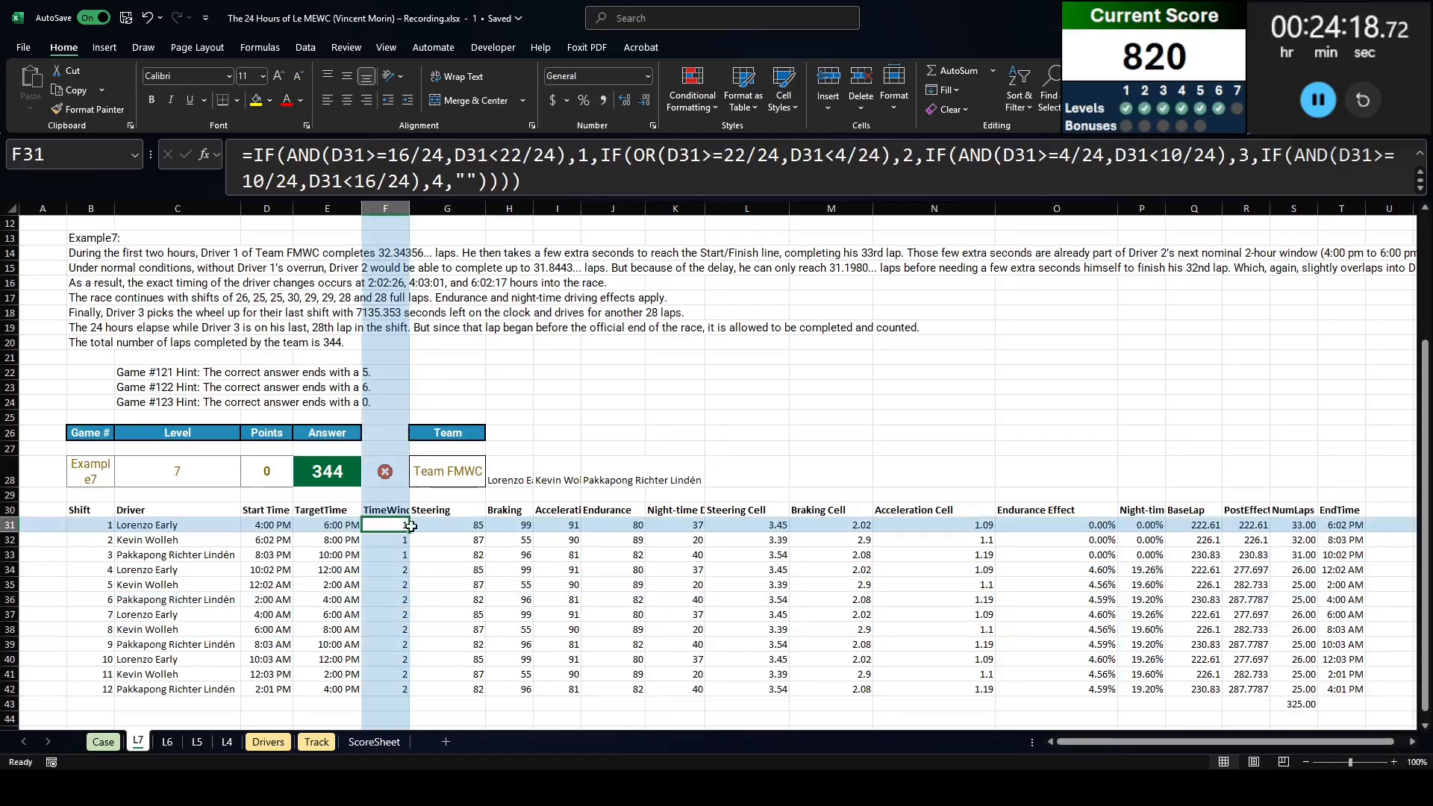
click(1148, 544)
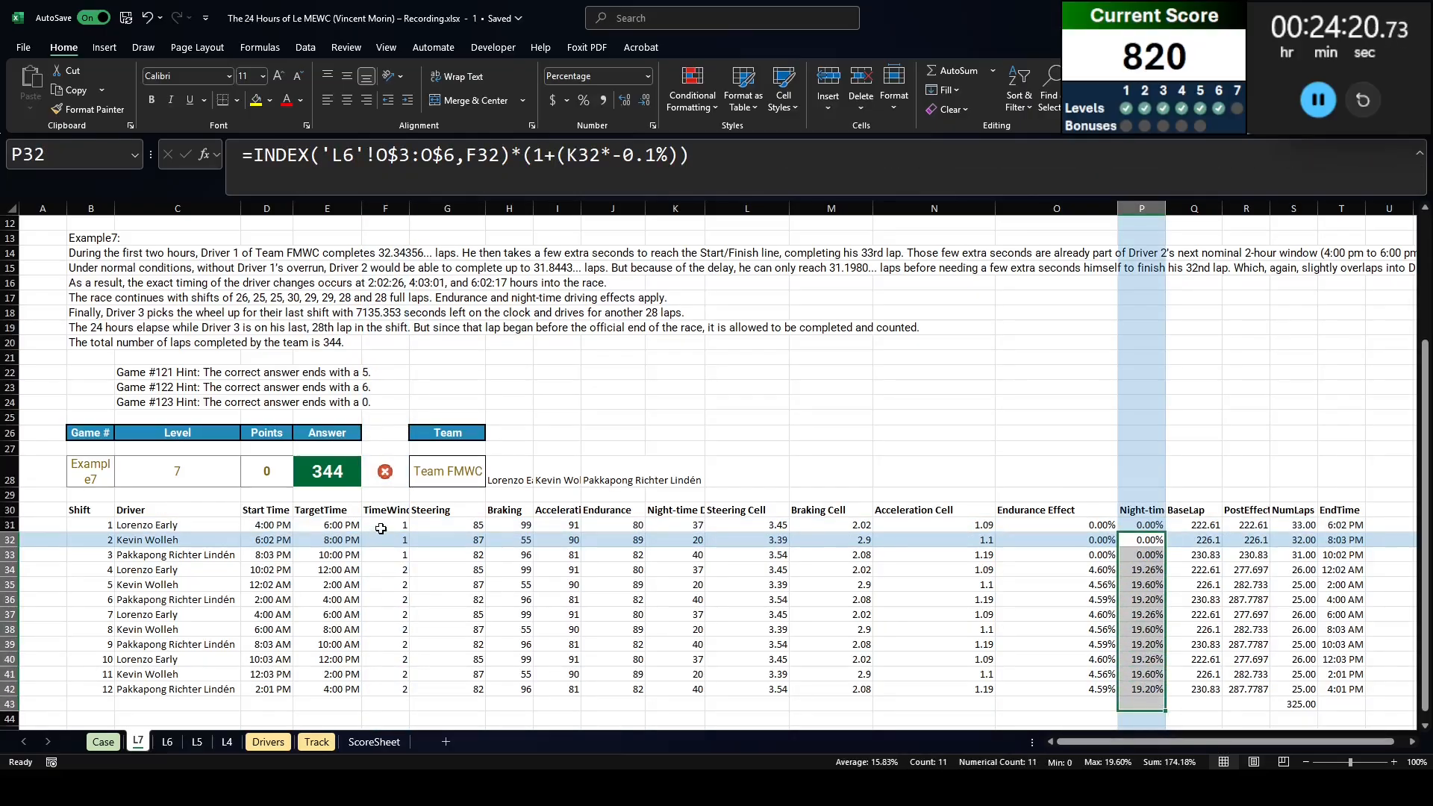
click(388, 524)
click(382, 155)
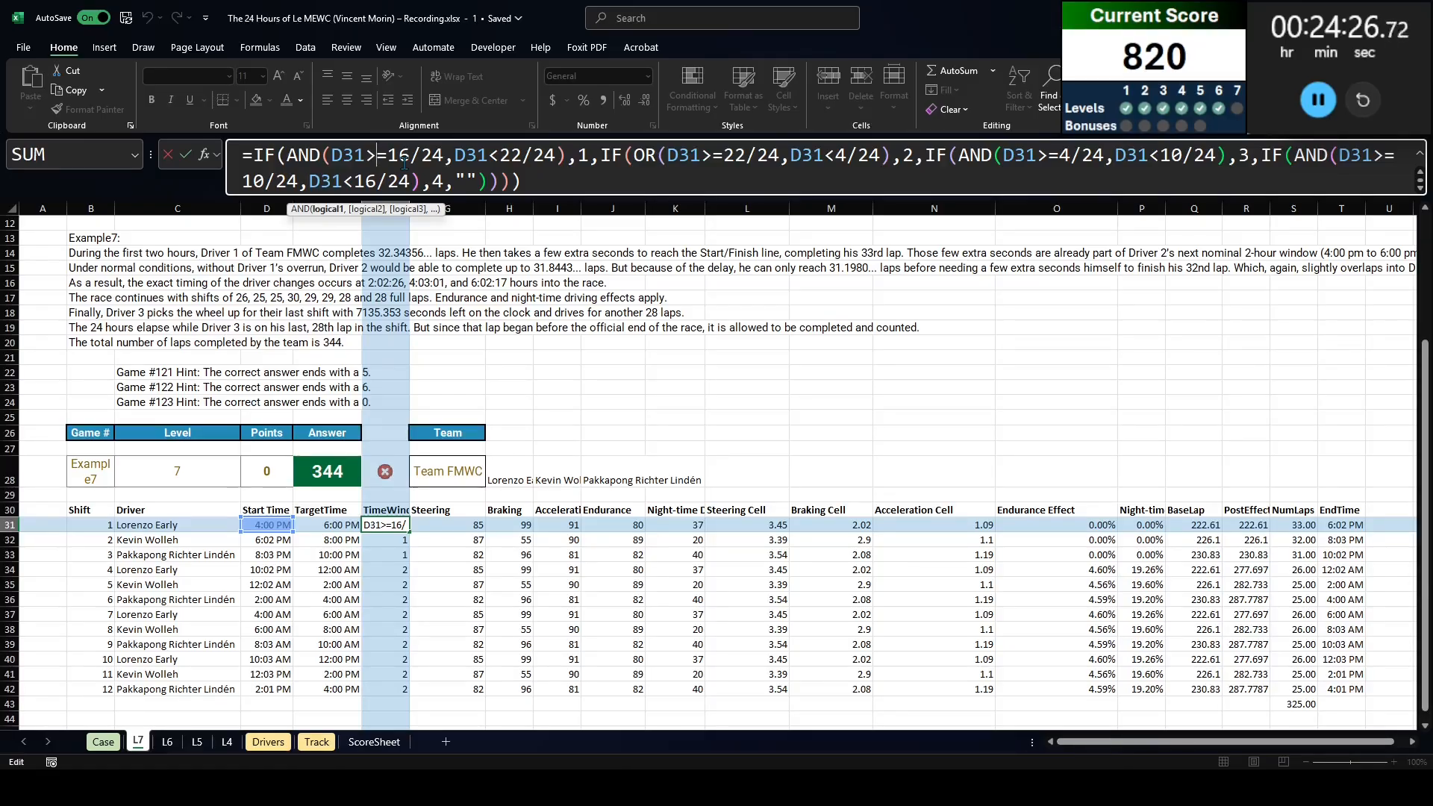
click(457, 172)
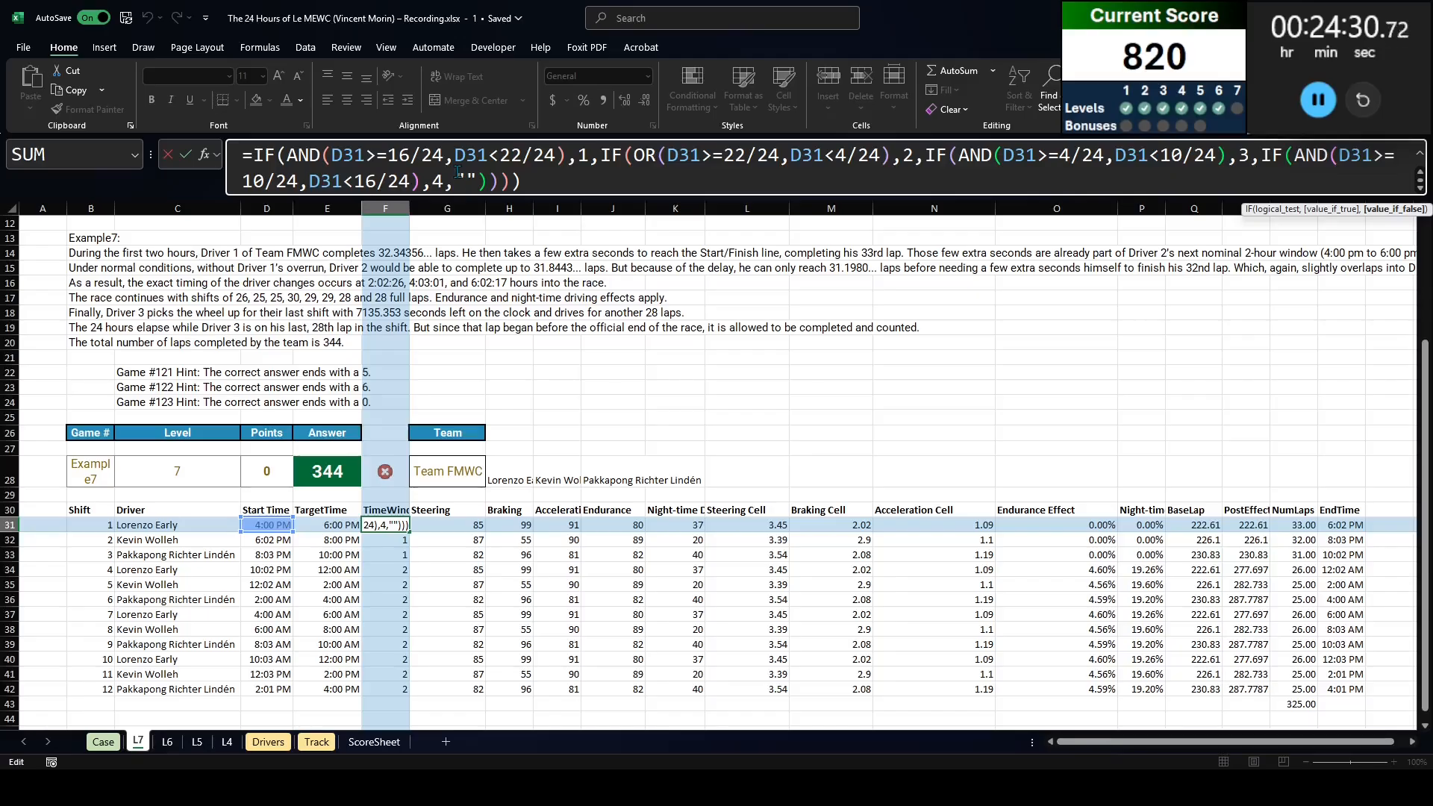
key(Escape)
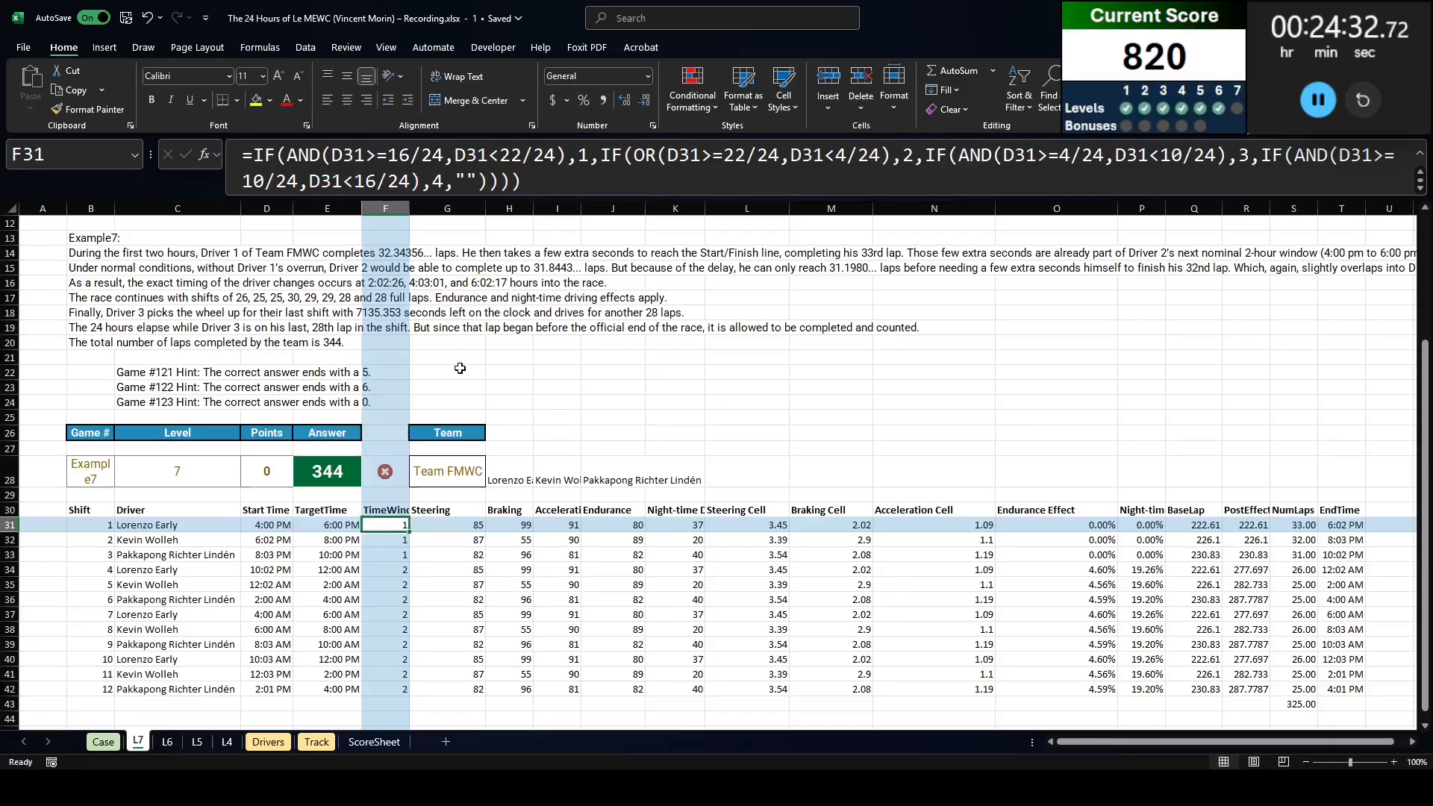
Step: Compare the Start Time cells of shifts 5 to 7 with the time-window conditions in F31, and reread the Level 7 rules
click(268, 585)
click(396, 523)
click(263, 615)
click(261, 599)
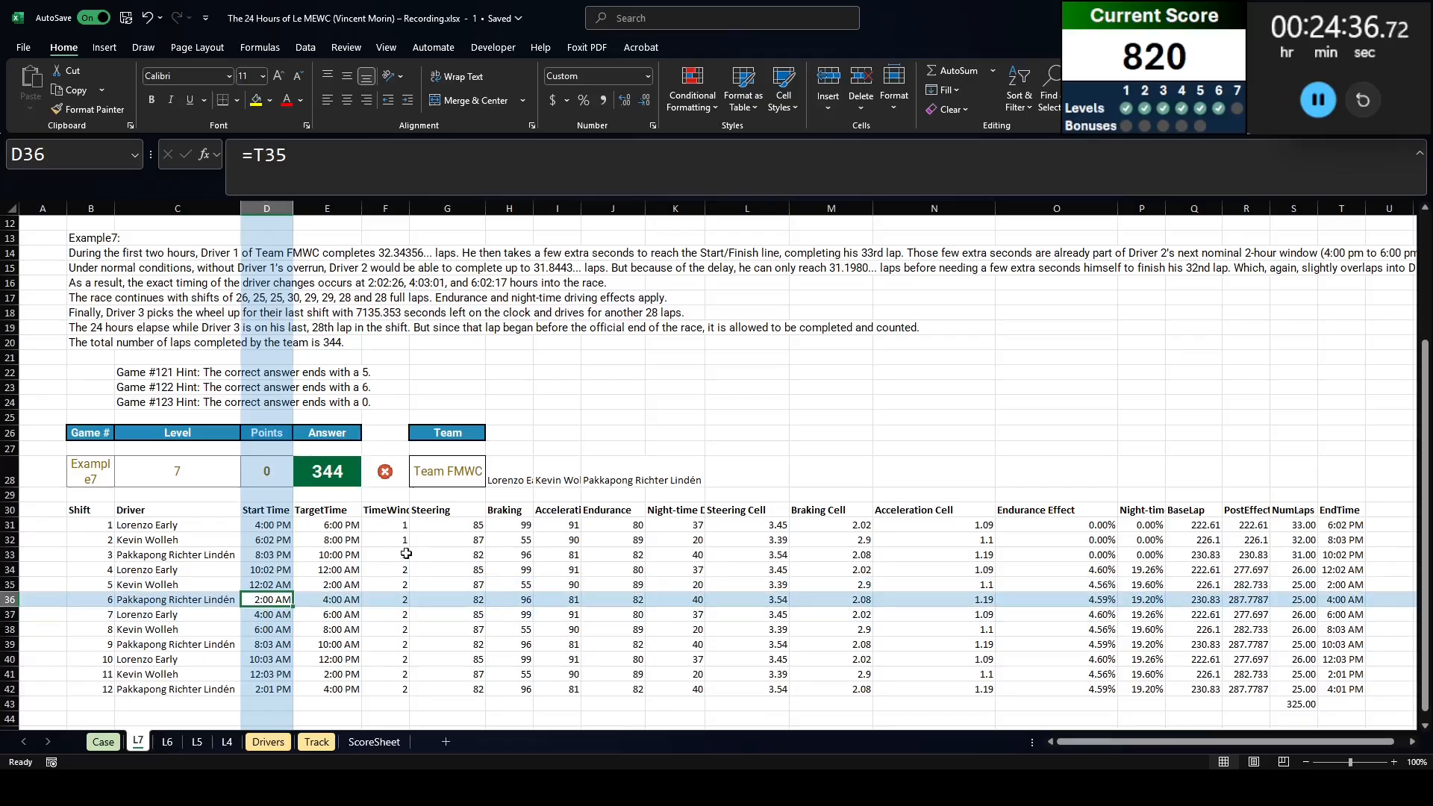
click(401, 523)
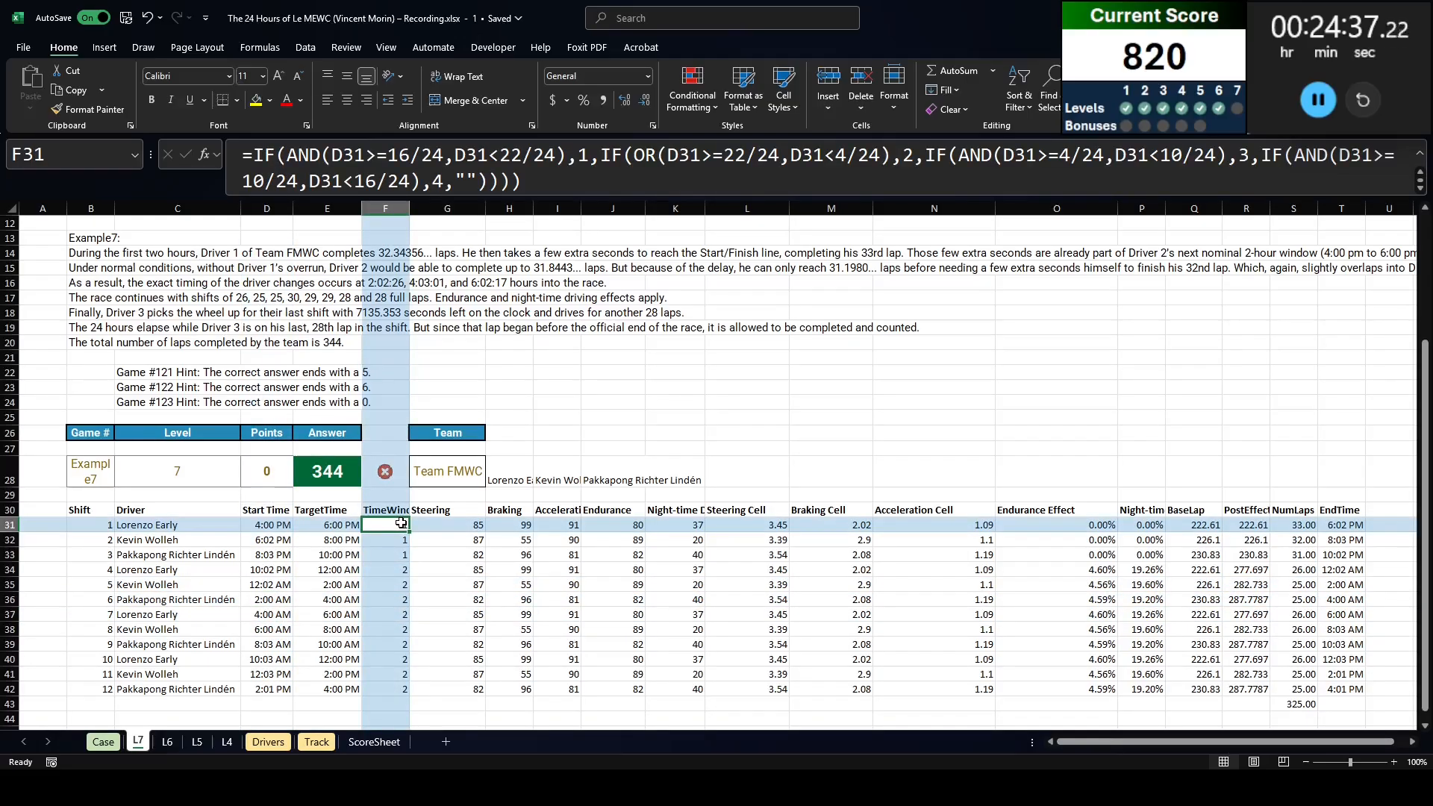
click(270, 600)
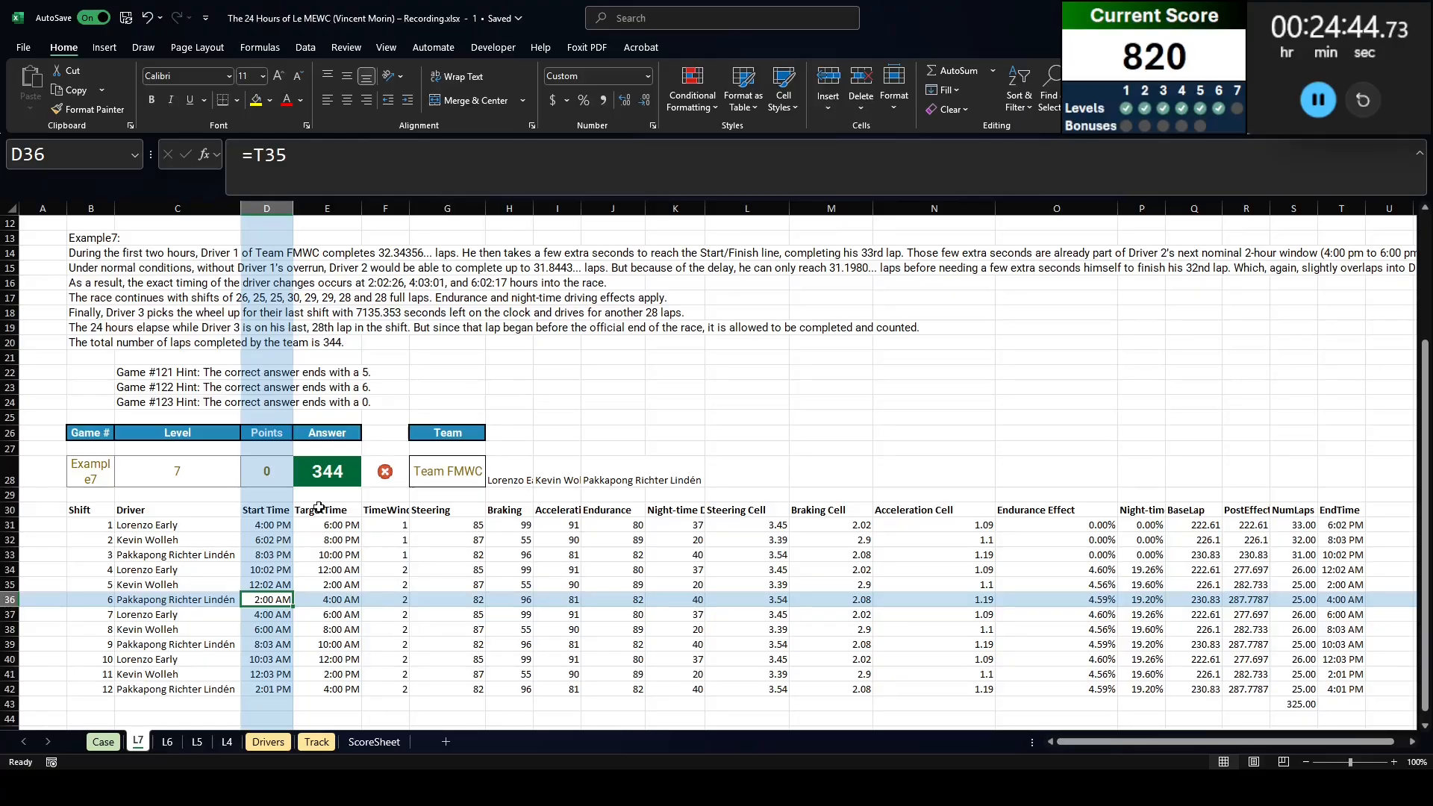
scroll(318, 508, up, 4)
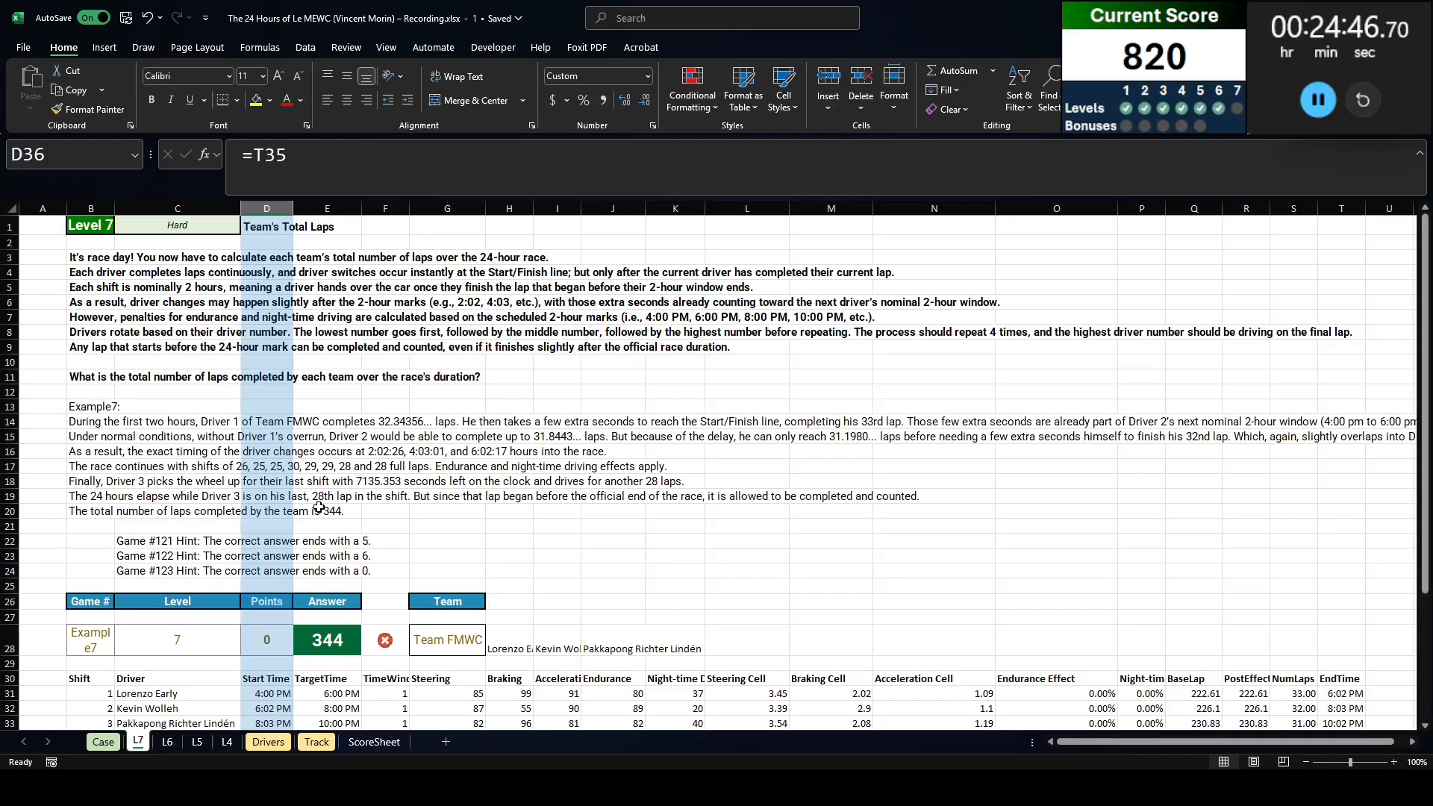
scroll(319, 507, down, 4)
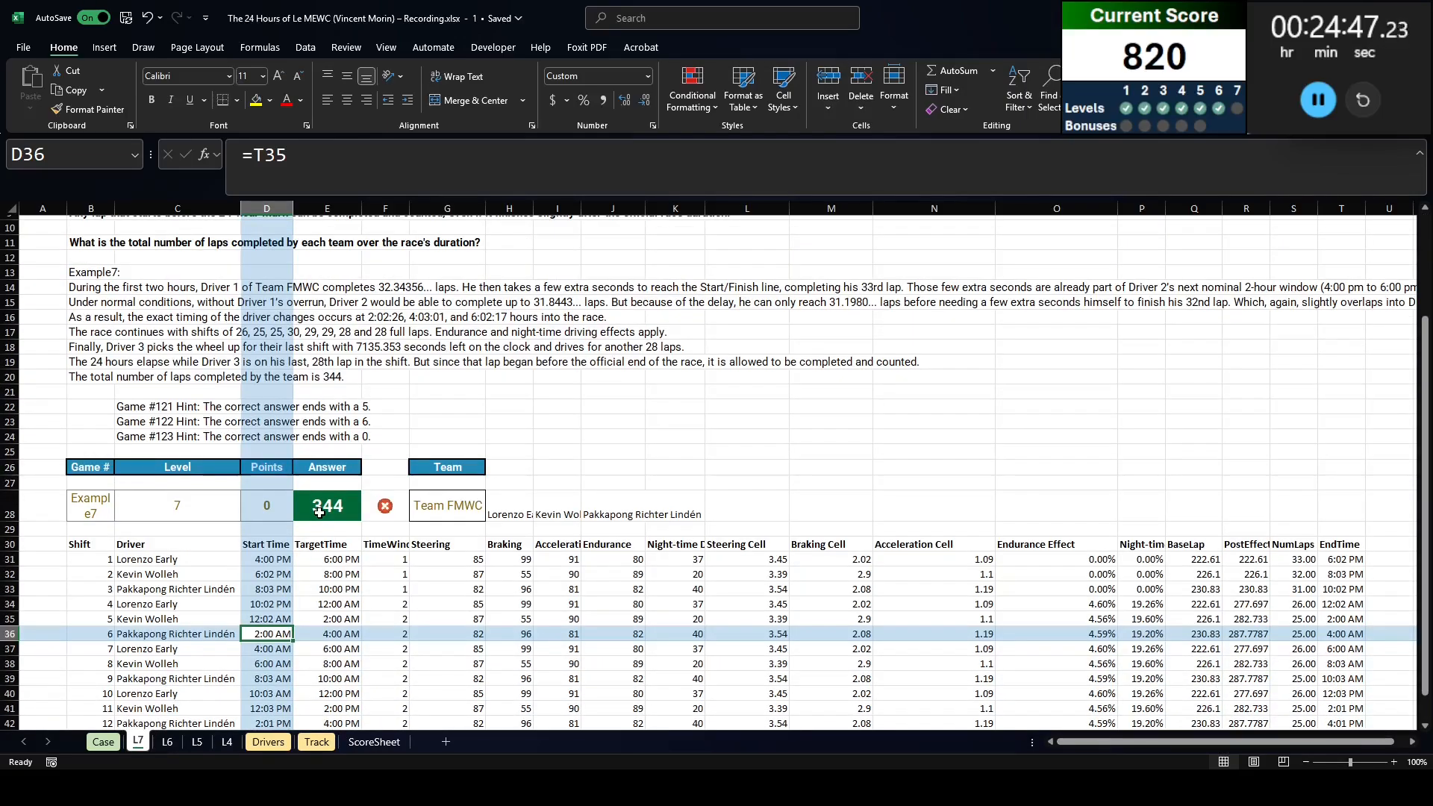
Step: Check the time periods in the Level 6 time-modifier table and return to the shift table on L7
click(168, 742)
drag(866, 259, 961, 255)
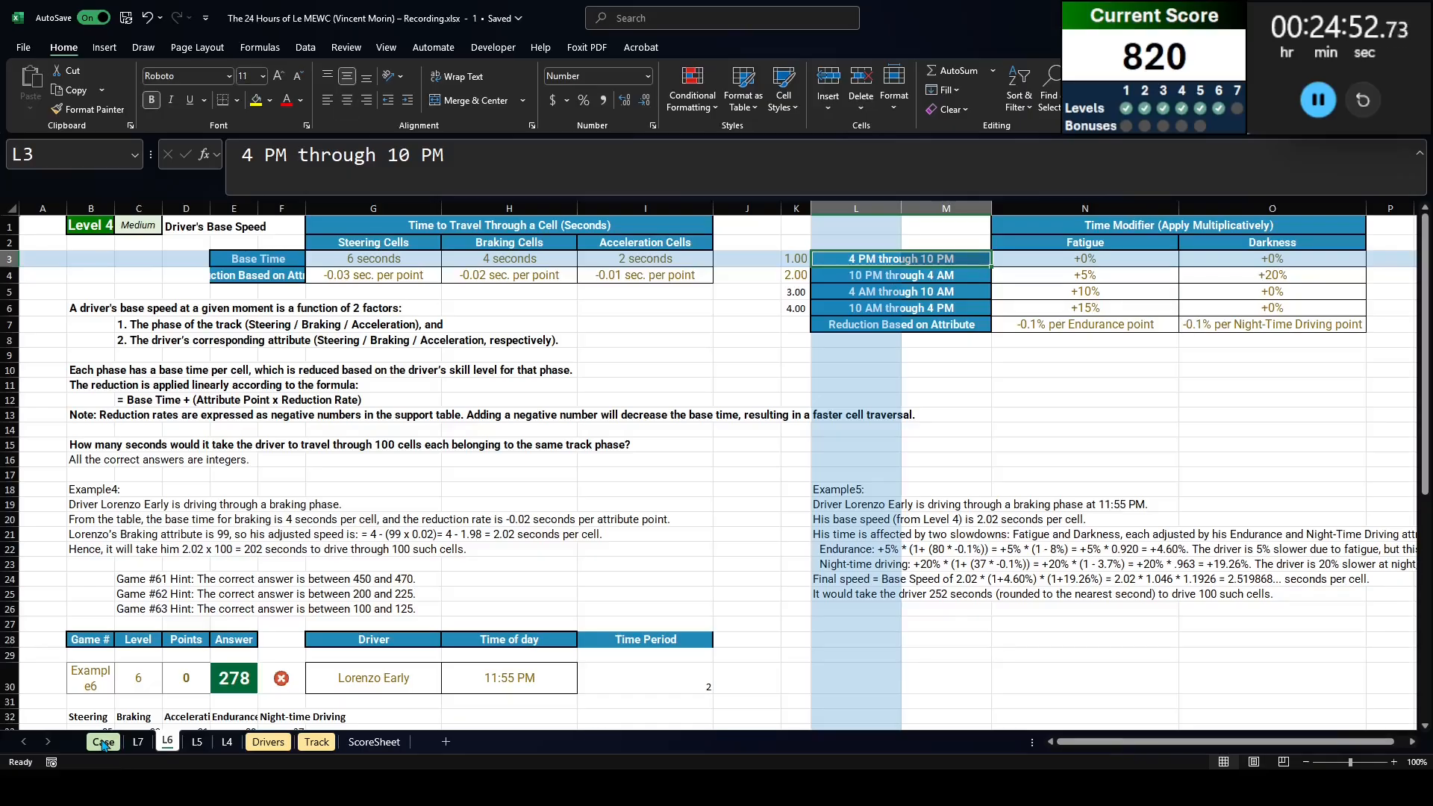
click(136, 742)
drag(191, 561, 195, 591)
click(237, 587)
Step: Re-enter the time-window formulas in F31:F42 one by one so they recalculate, and check the total laps in S43
drag(385, 560, 381, 687)
key(Return)
key(Return)
key(Return)
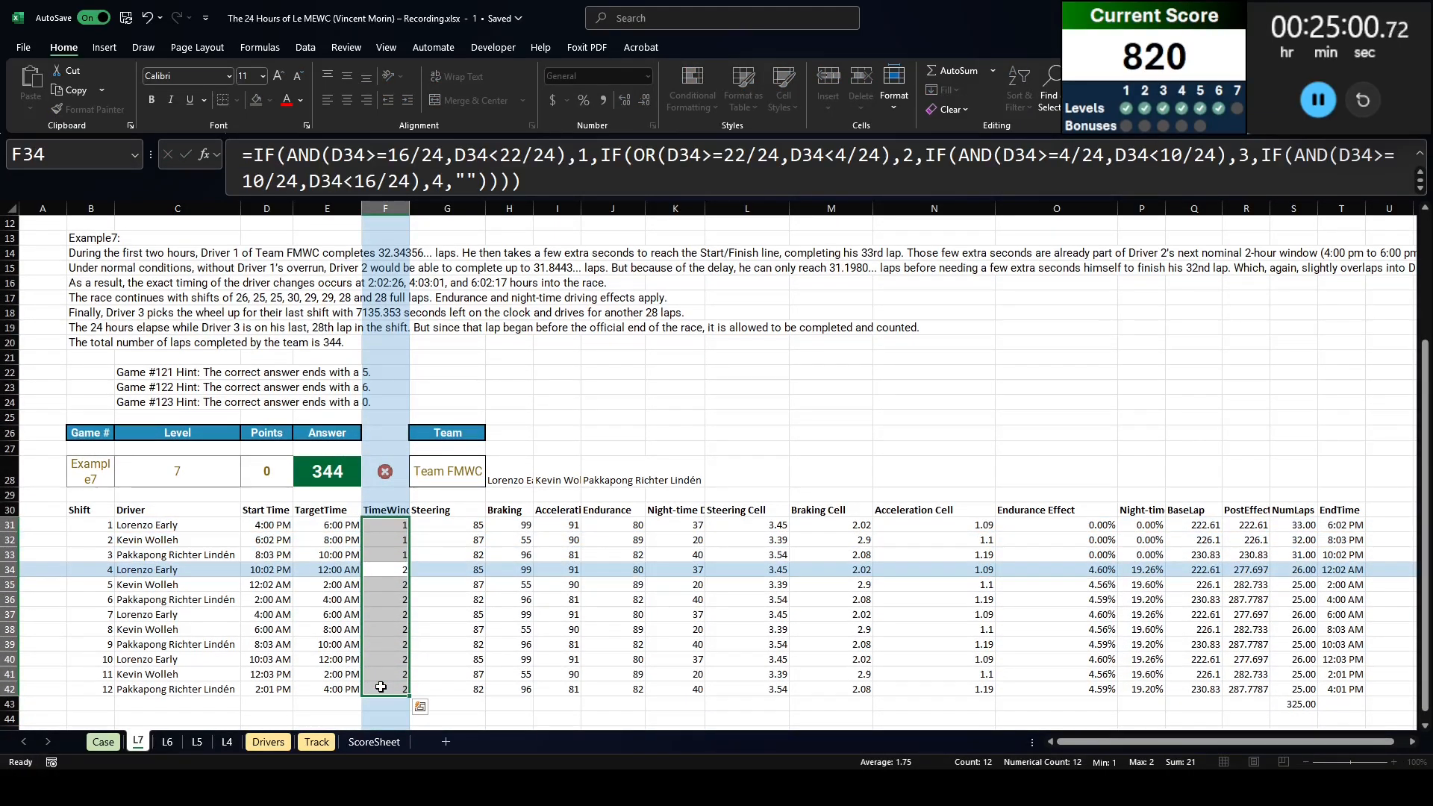
key(Return)
key(Return)
key(Return)
key(Return)
key(Return)
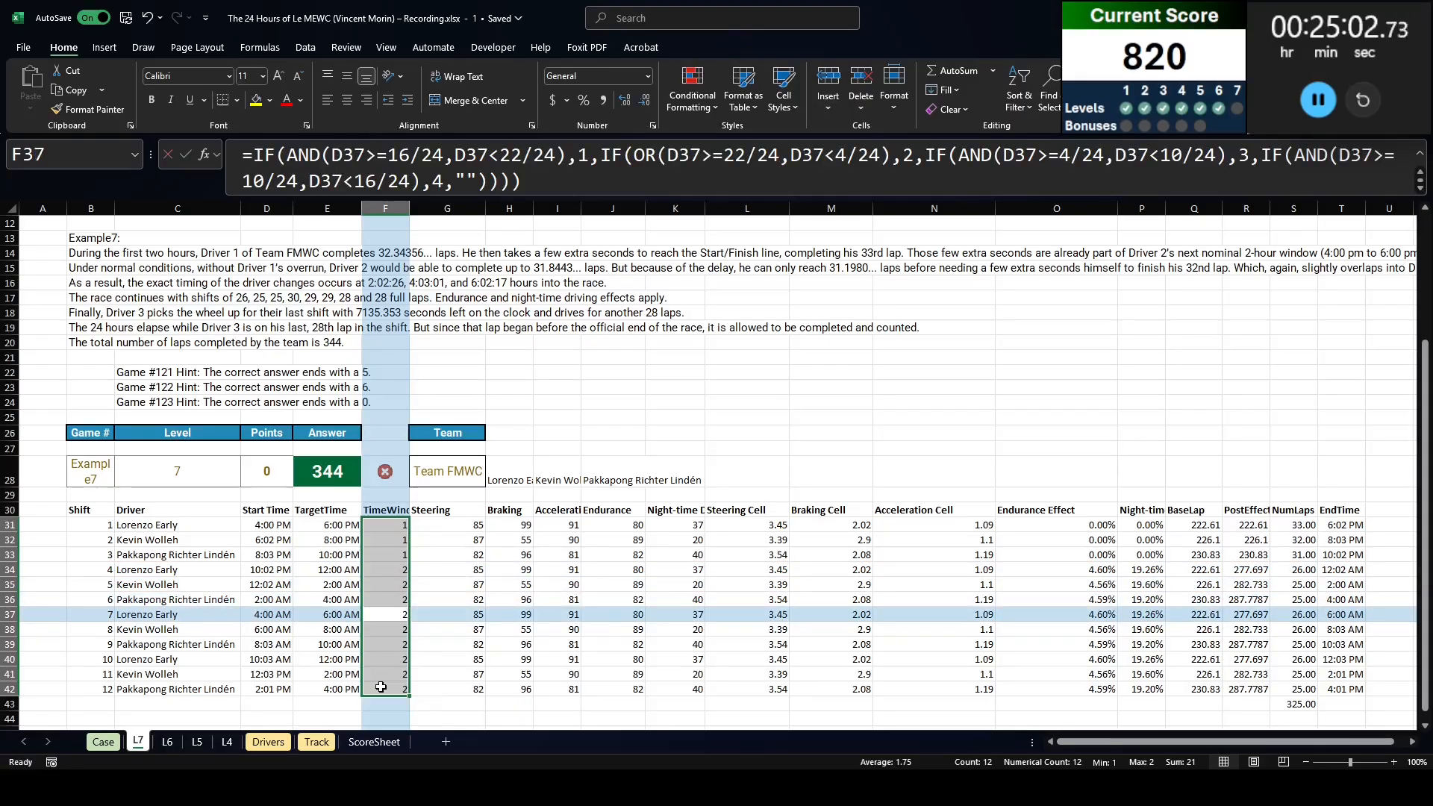
key(Return)
key(Return)
key(Return)
key(Return)
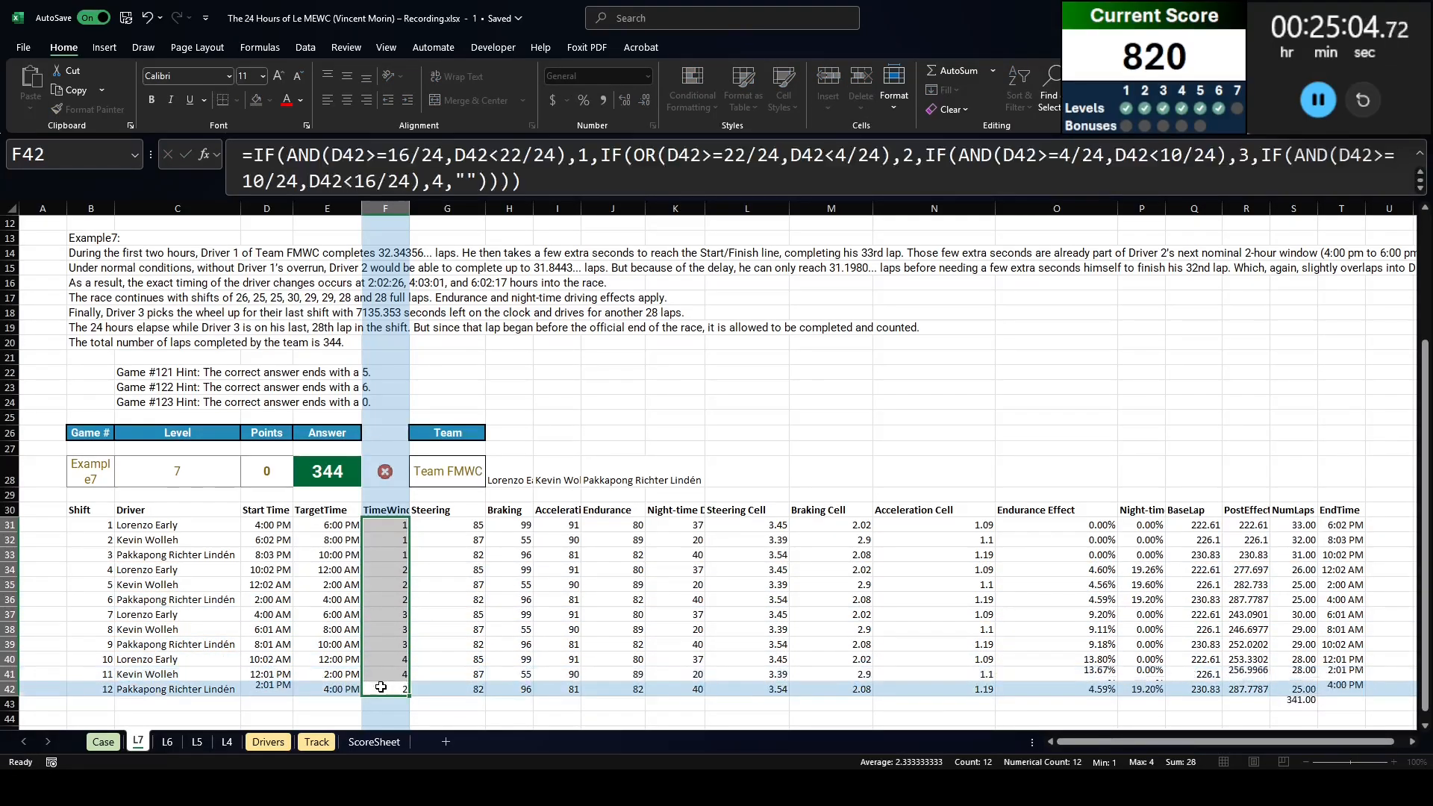
click(1281, 704)
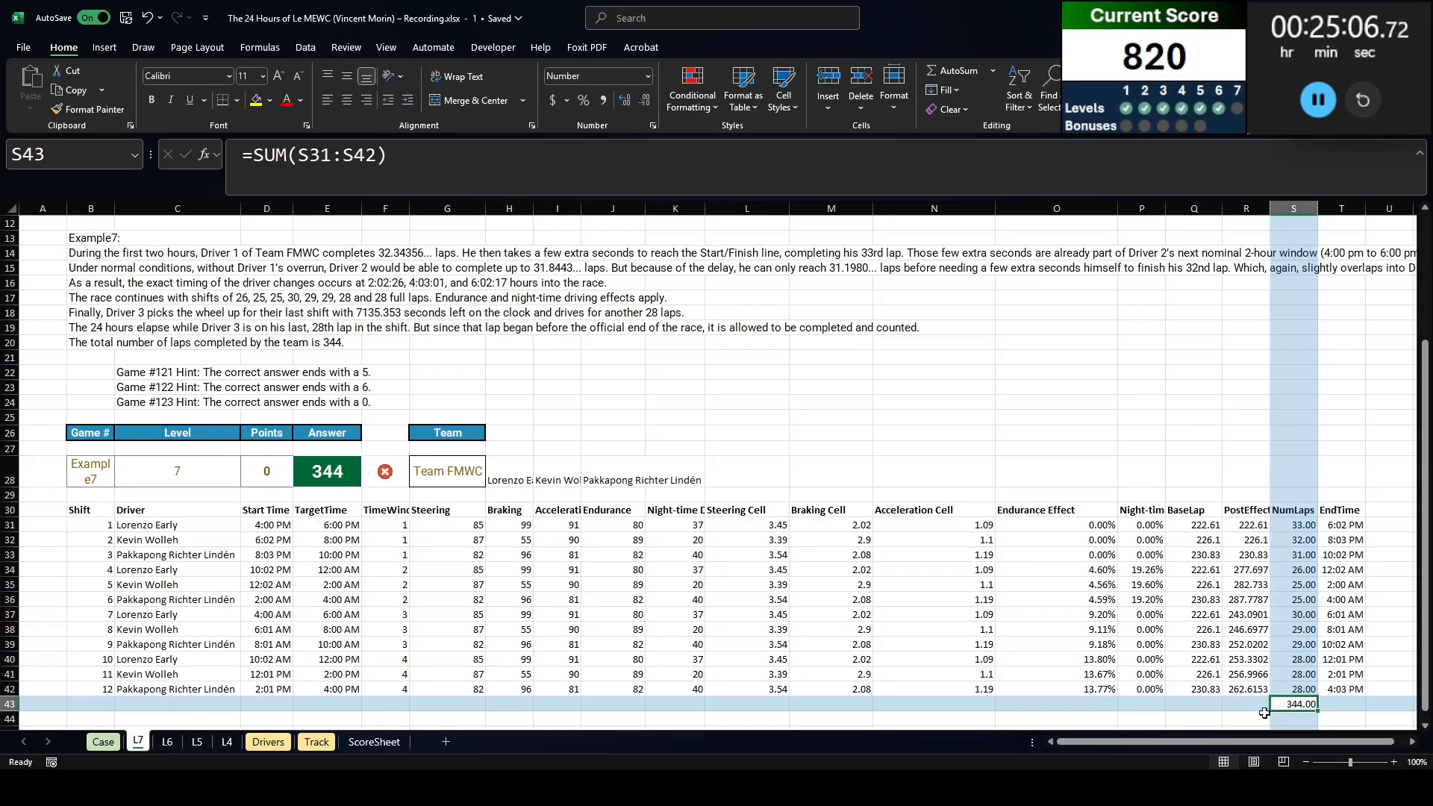
Step: Copy game numbers 121 to 140 from the Case sheet and paste them as values on L7 starting at R44
click(1247, 718)
key(ctrl+Page_Up)
scroll(1248, 718, down, 5)
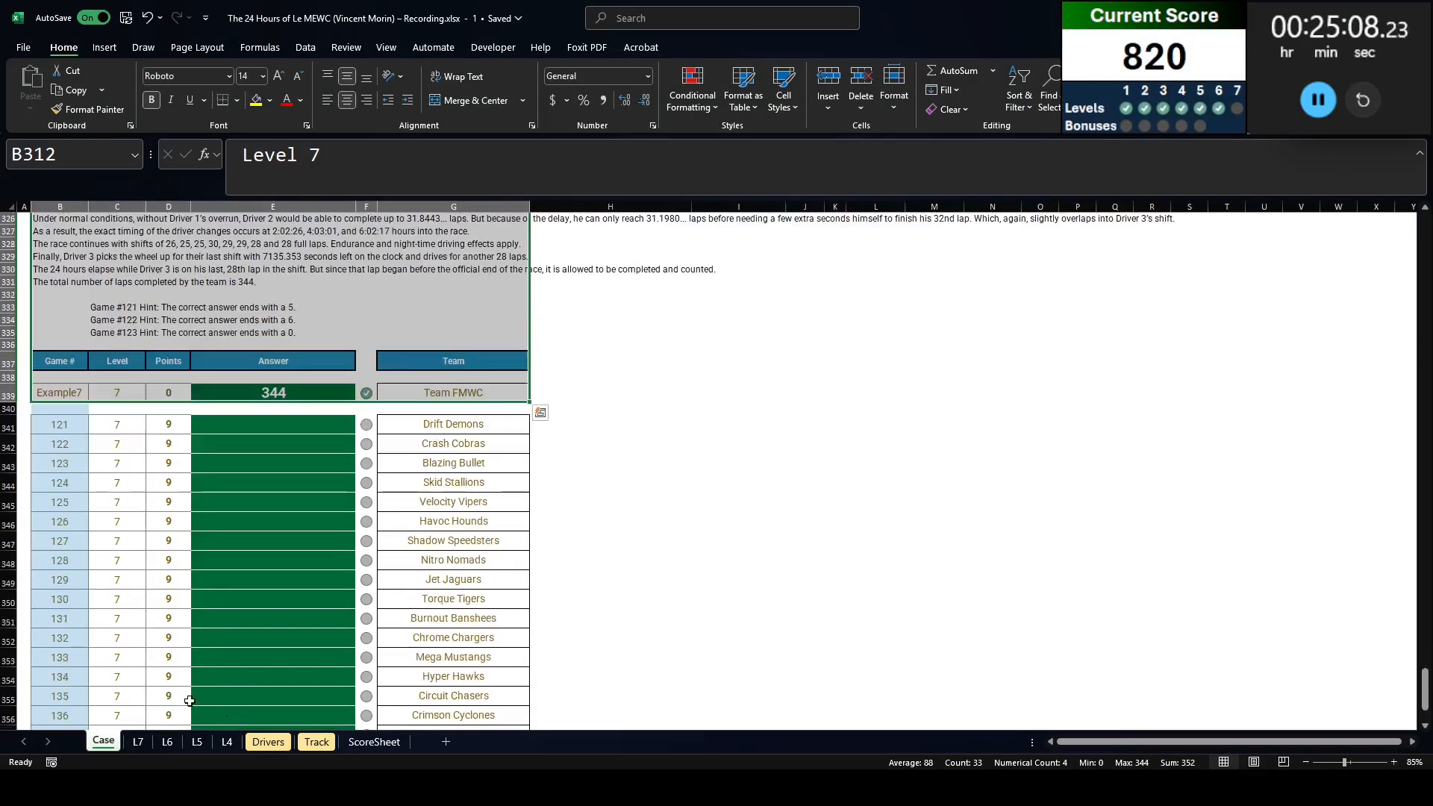
click(35, 420)
key(shift+Right)
key(shift+Right)
key(shift+Left)
key(shift+Left)
key(ctrl+shift+Down)
key(ctrl+c)
key(ctrl+Page_Down)
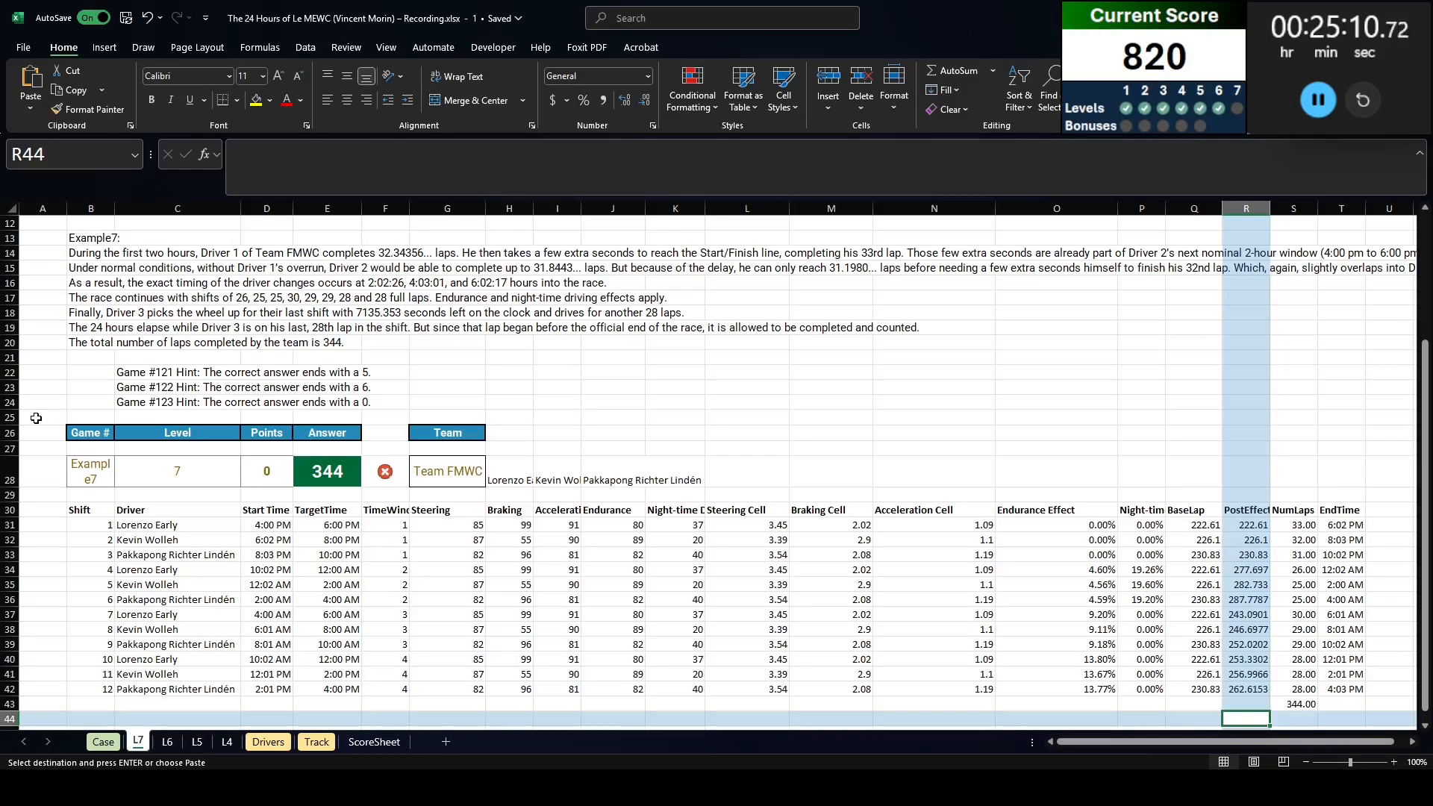
key(ctrl+shift+v)
Step: Create a one-variable data table over R43:S63 with B28 as the column input cell
key(Up)
key(shift+Right)
key(ctrl+shift+Down)
key(ctrl+shift+Down)
key(alt+d)
key(t)
key(Tab)
scroll(35, 416, up, 6)
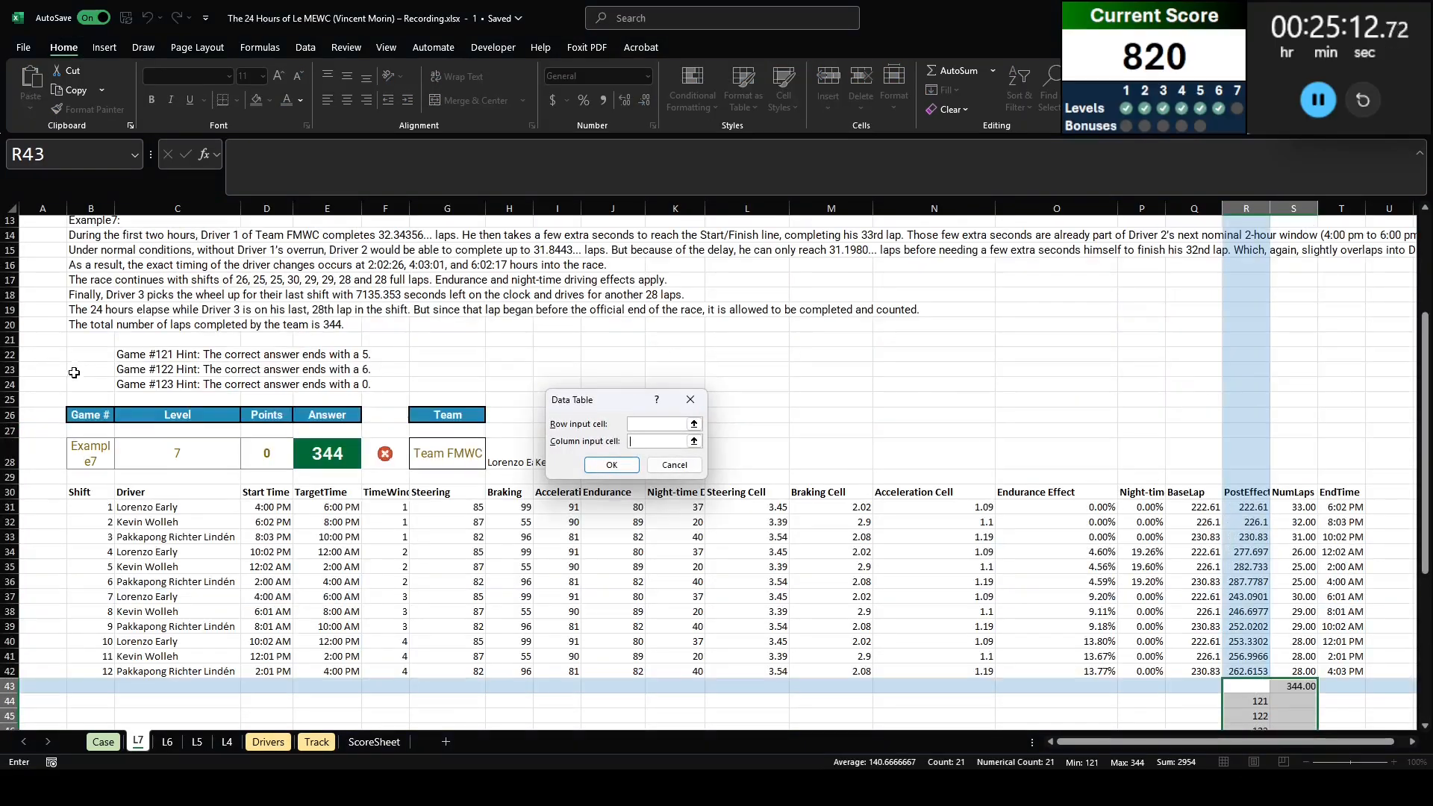
click(87, 459)
click(612, 465)
Step: Copy the data table results S44:S63 and paste them as values into the Level 7 answers for games 121 to 140
scroll(941, 579, down, 6)
click(1285, 427)
key(ctrl+shift+Down)
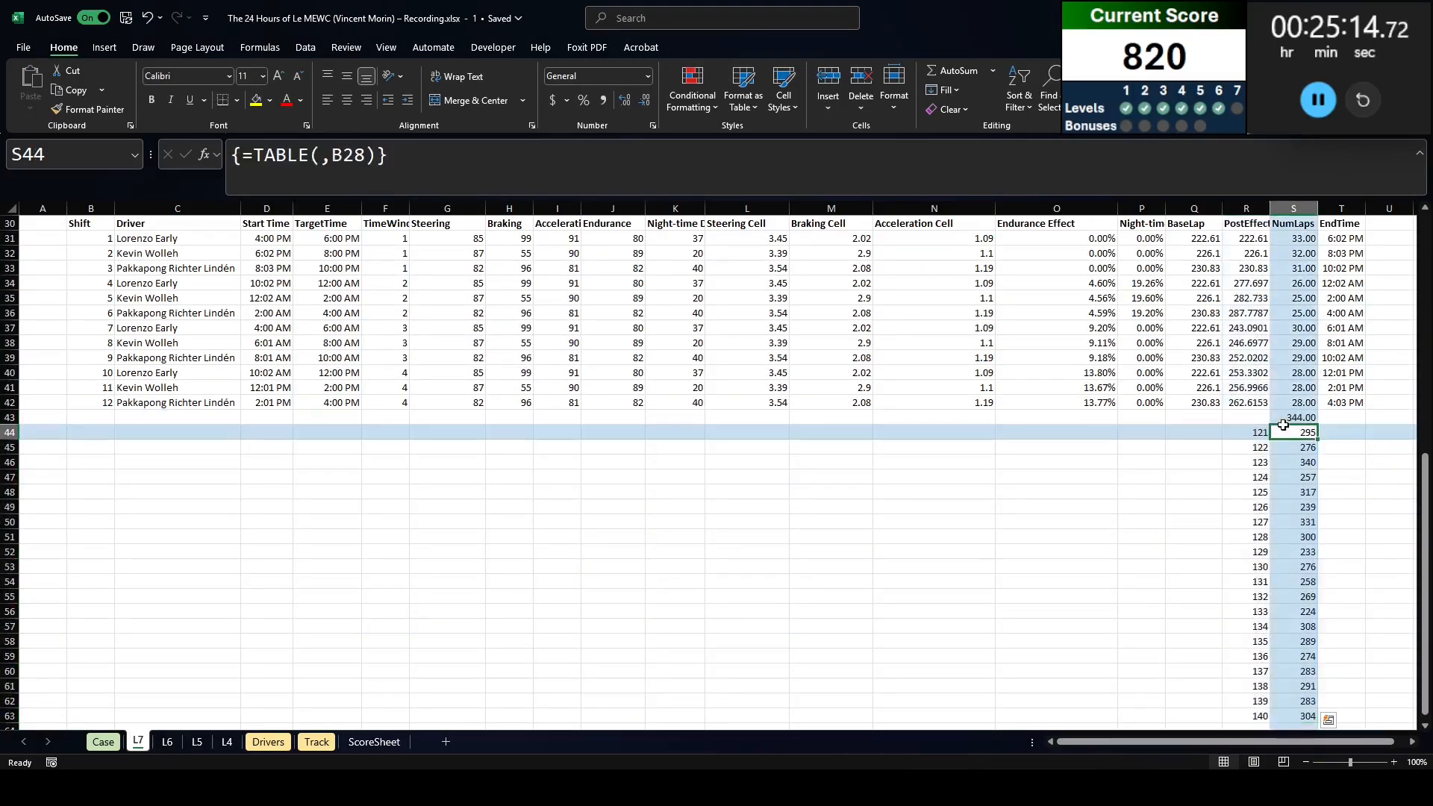
key(ctrl+c)
key(ctrl+Page_Up)
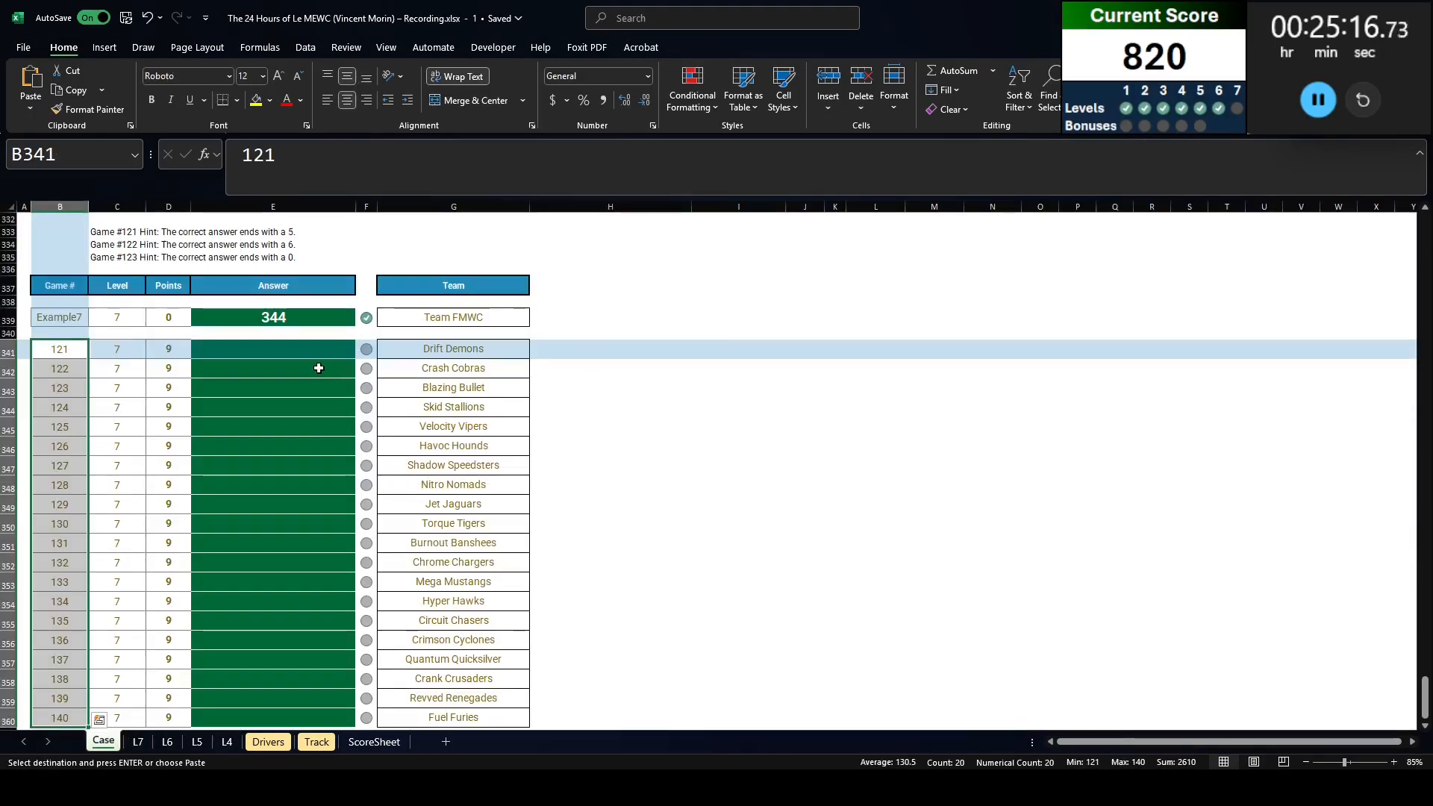
click(317, 368)
click(319, 350)
key(ctrl+shift+v)
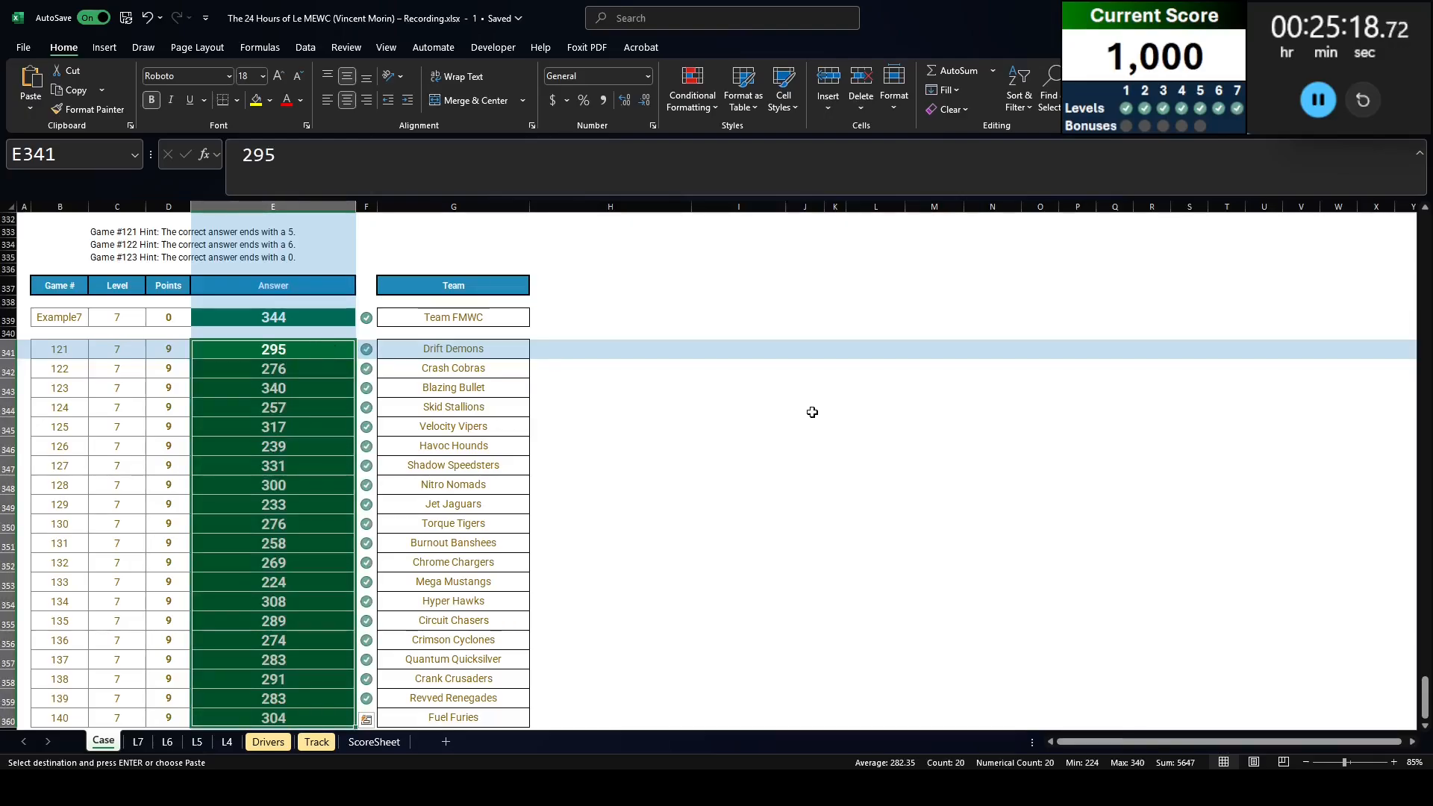
Step: Read the Bonus A question and add a column headed B1 beside Night-time Driving in the Drivers table
click(1426, 723)
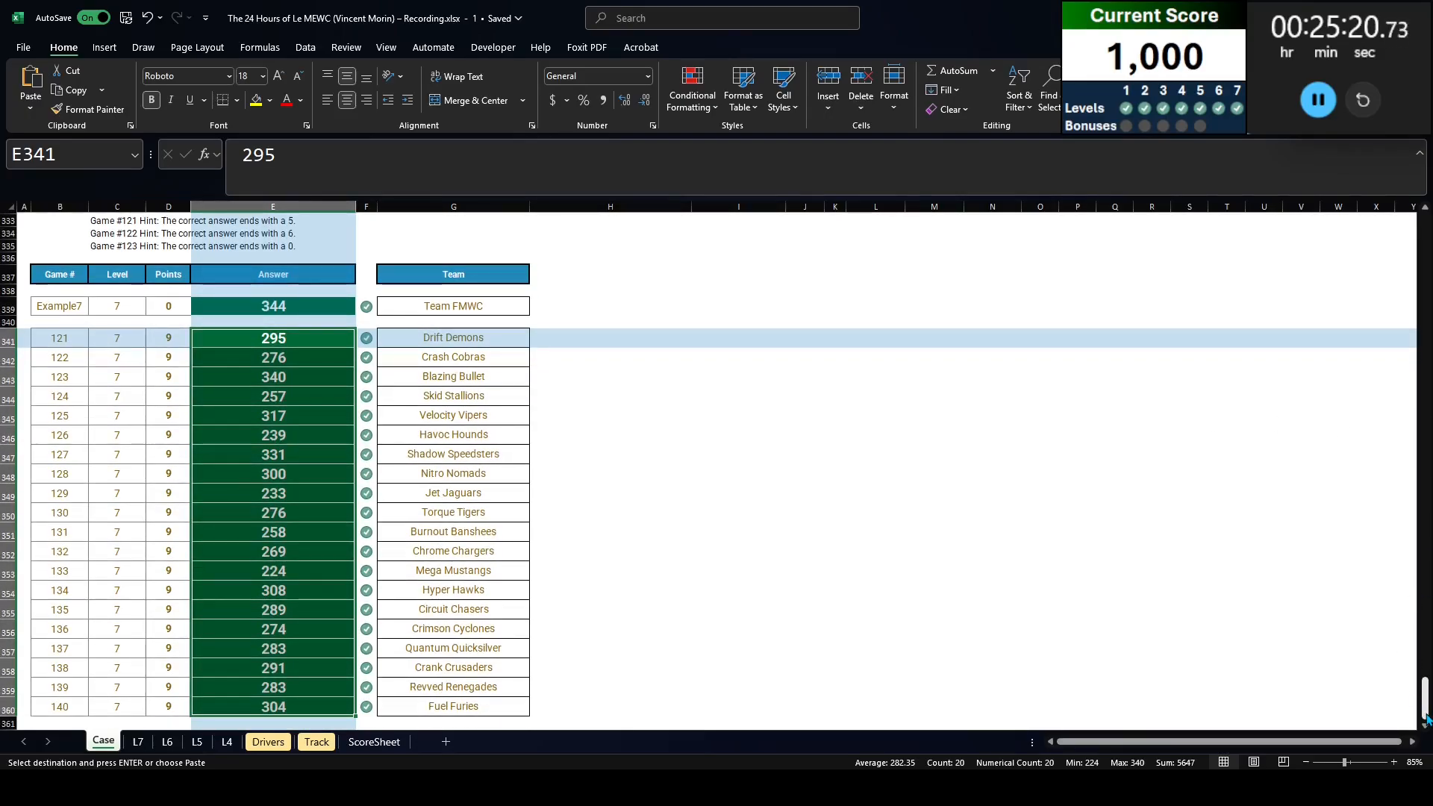
drag(1426, 698, 1377, 369)
scroll(1379, 299, up, 6)
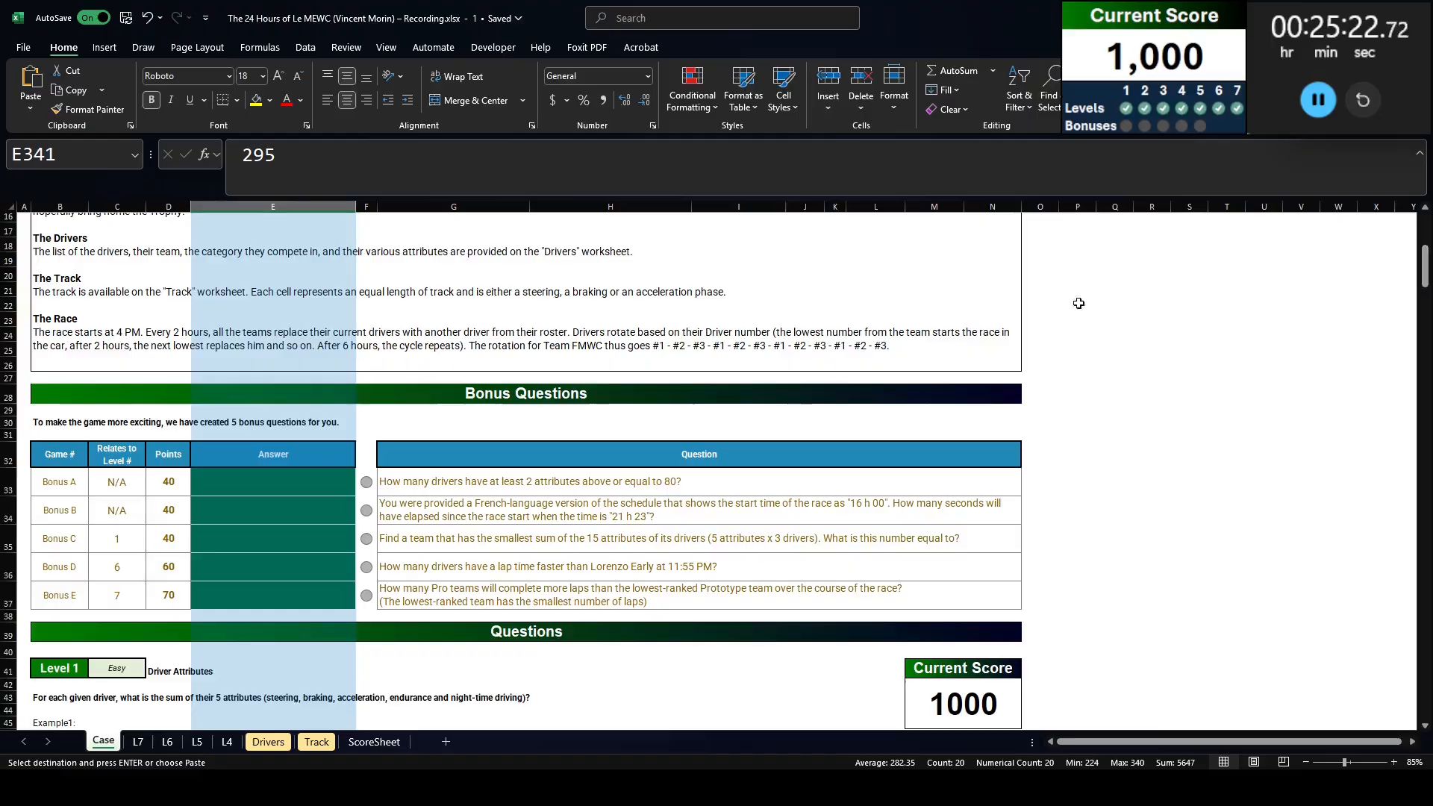
click(478, 481)
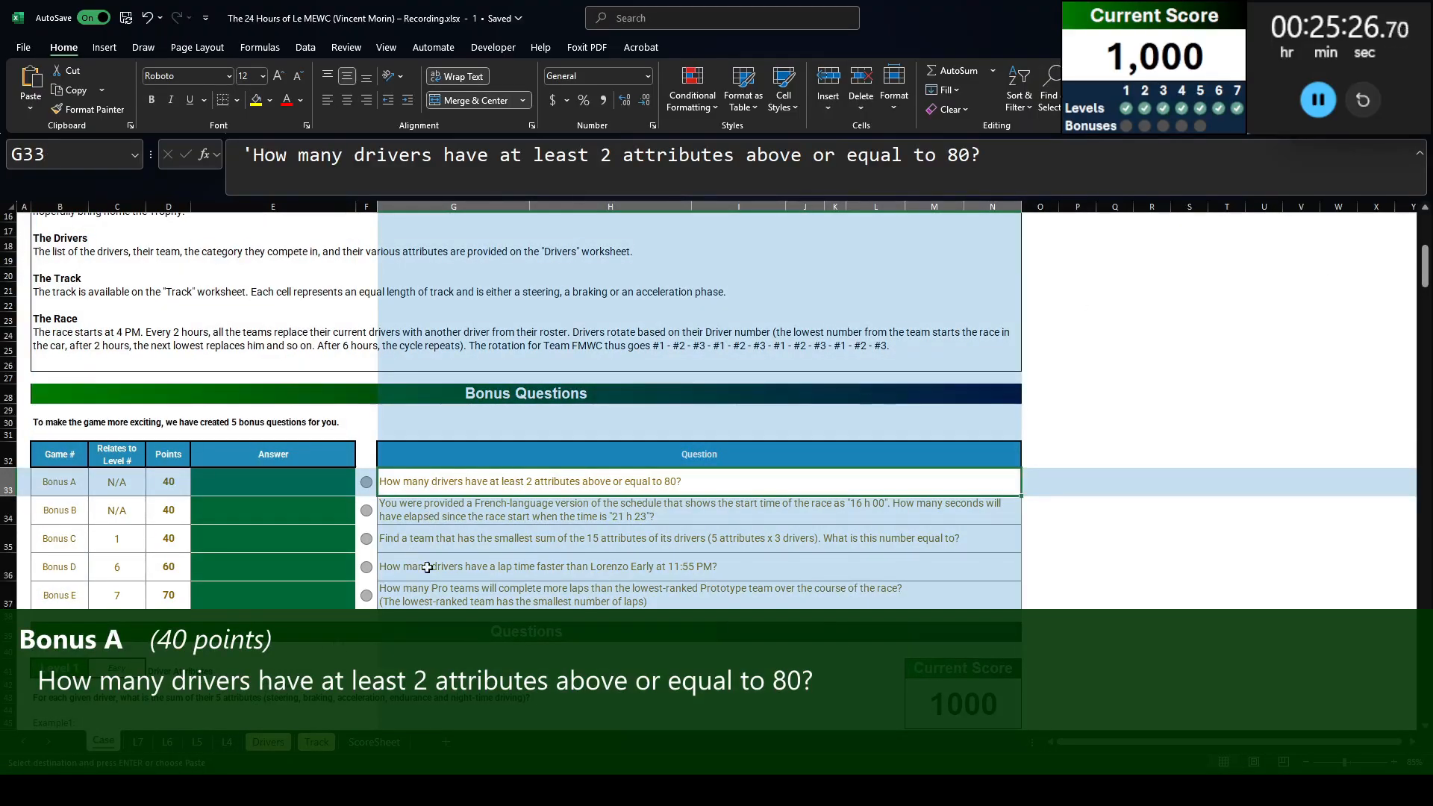
click(268, 742)
scroll(609, 403, up, 6)
click(791, 287)
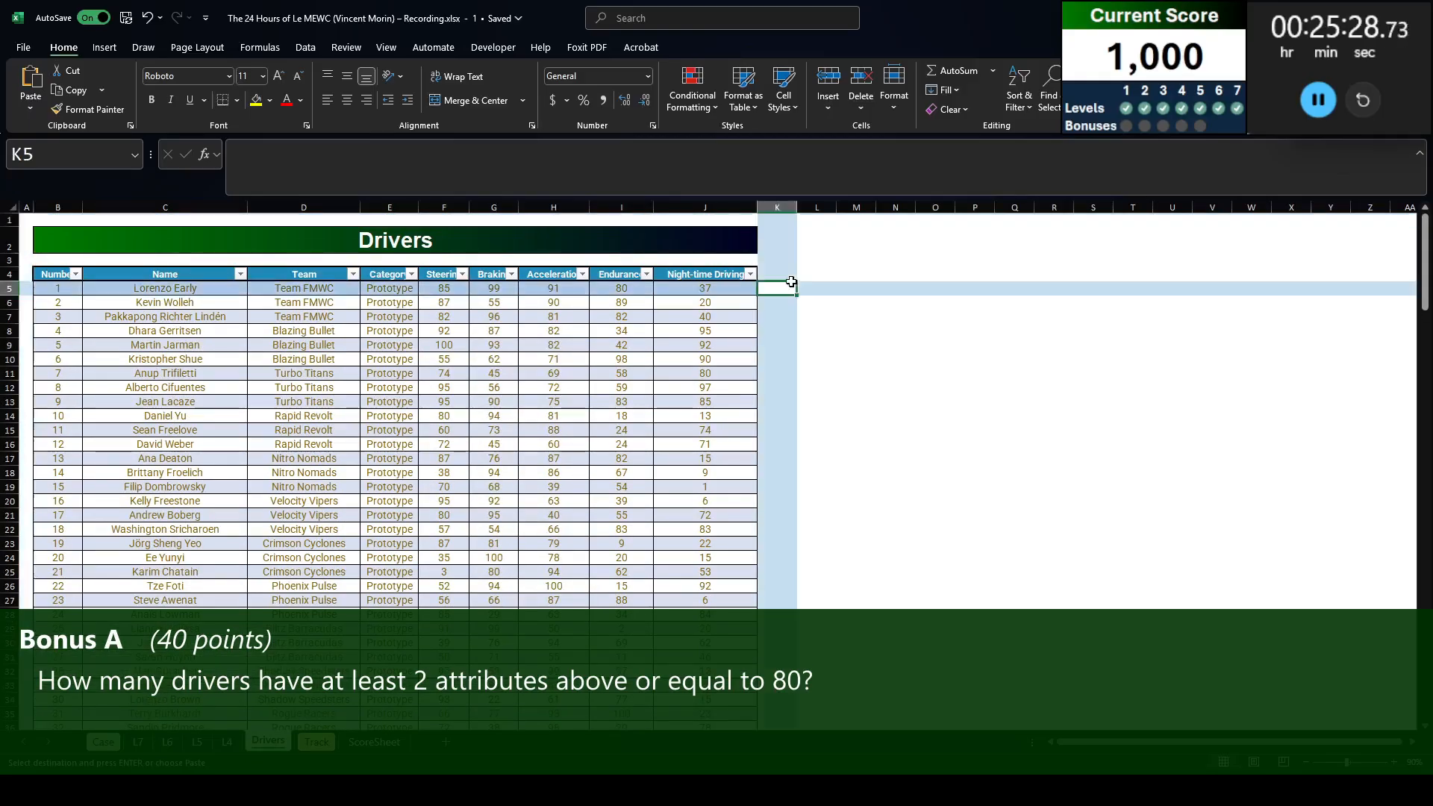
key(Up)
text(B1)
key(Return)
Step: Try to enter a COUNTIF formula in K5 over the row's Steering to Night-time Driving attributes with >=80
text(=countif()
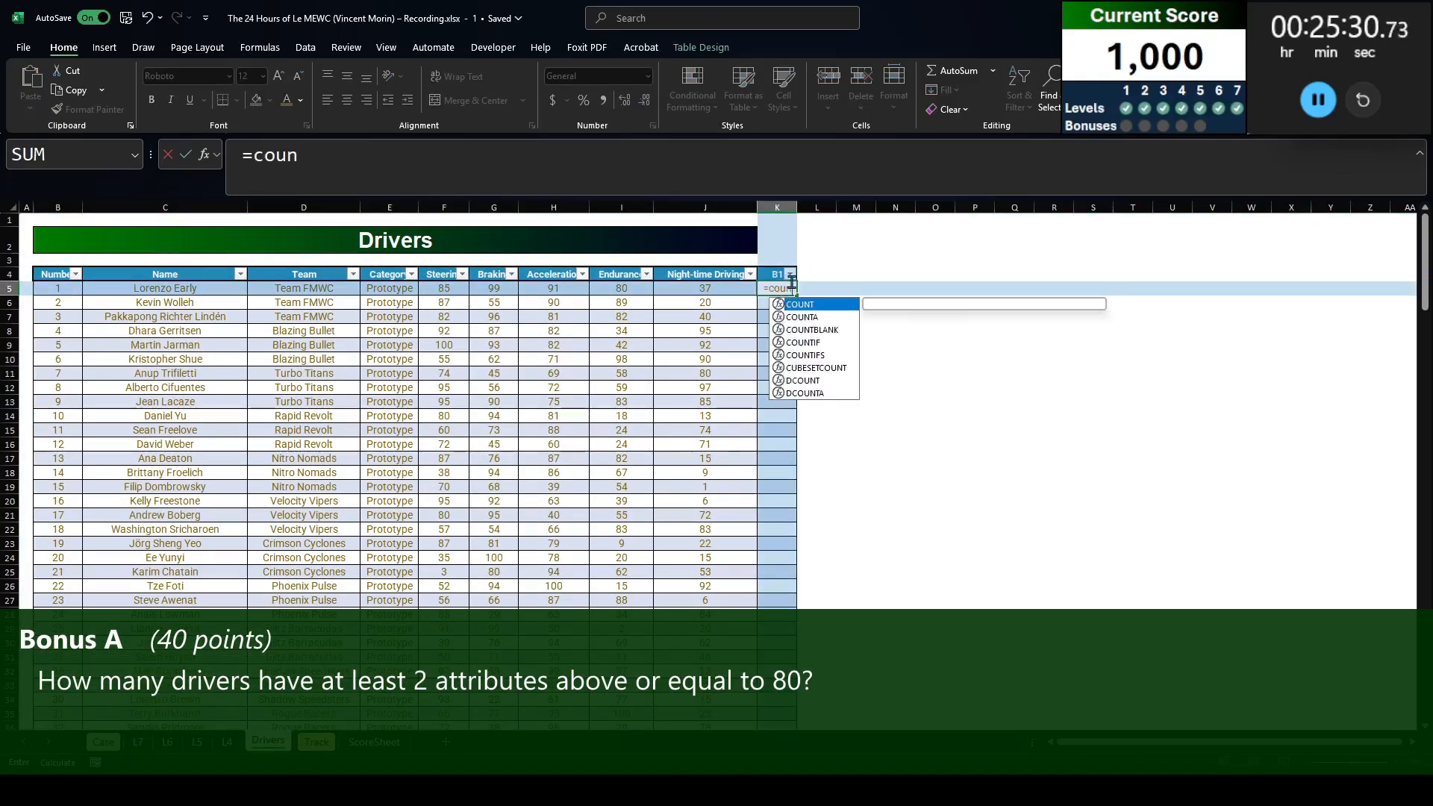
key(Left)
key(shift+Left)
key(shift+Left)
key(shift+Left)
key(shift+Left)
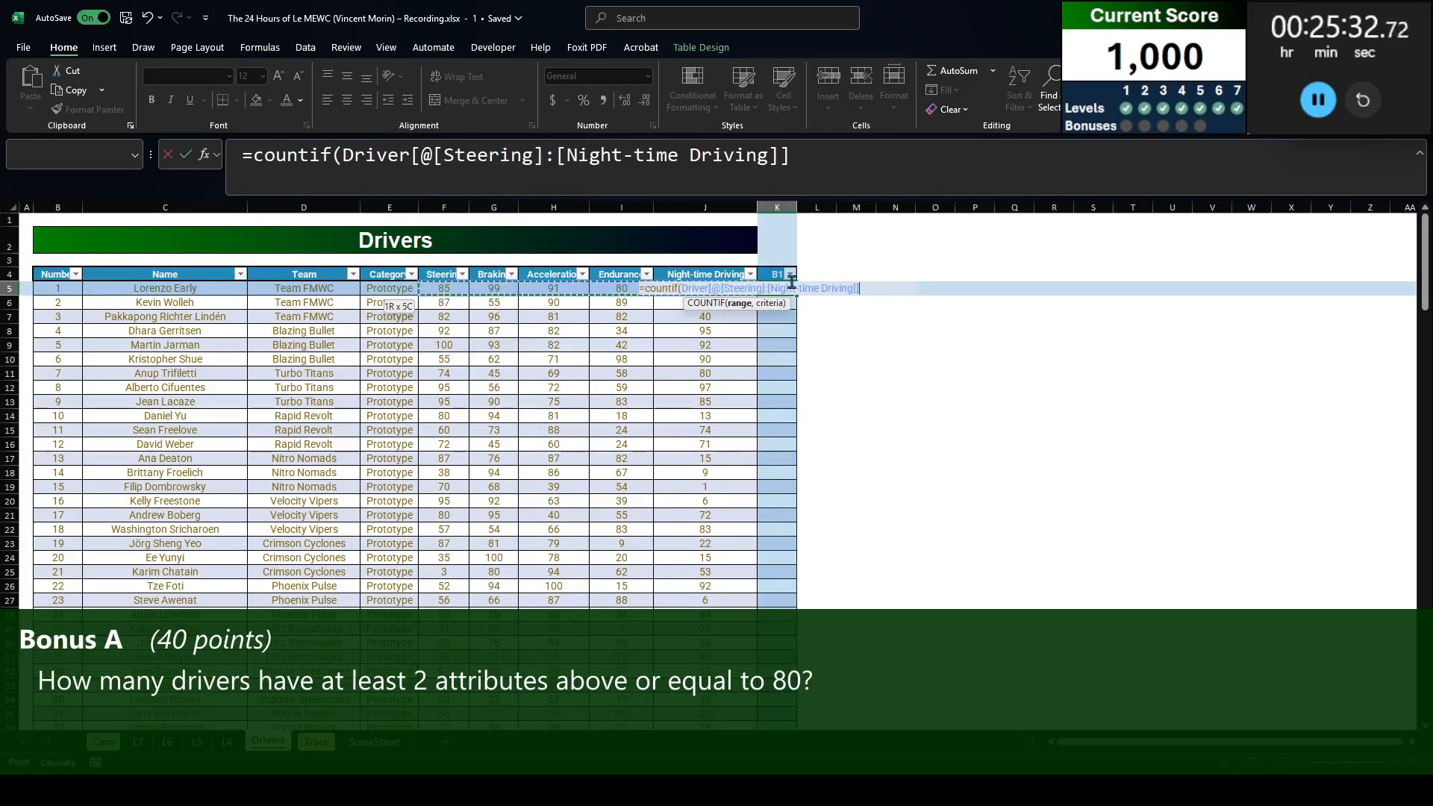
text(>=80))
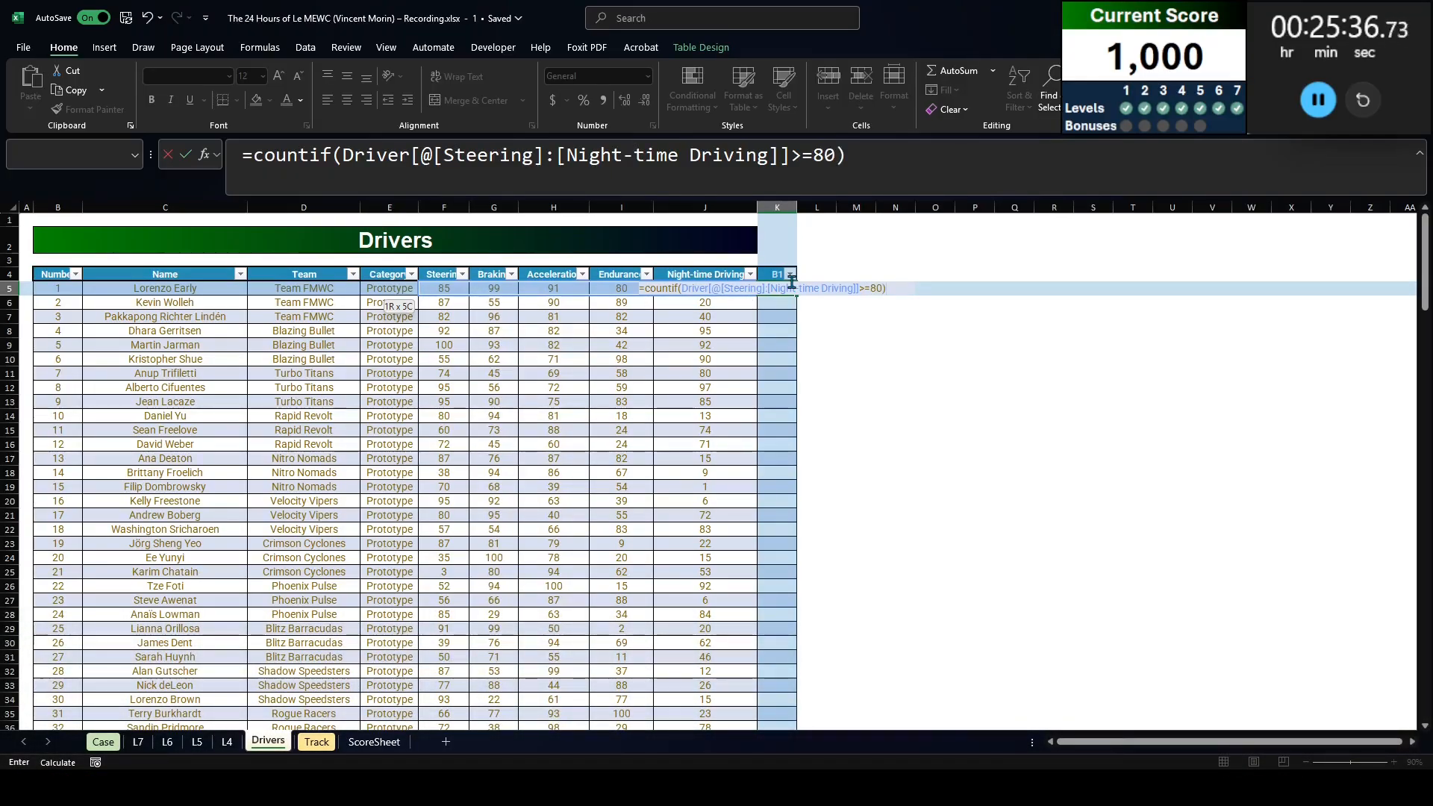
key(Return)
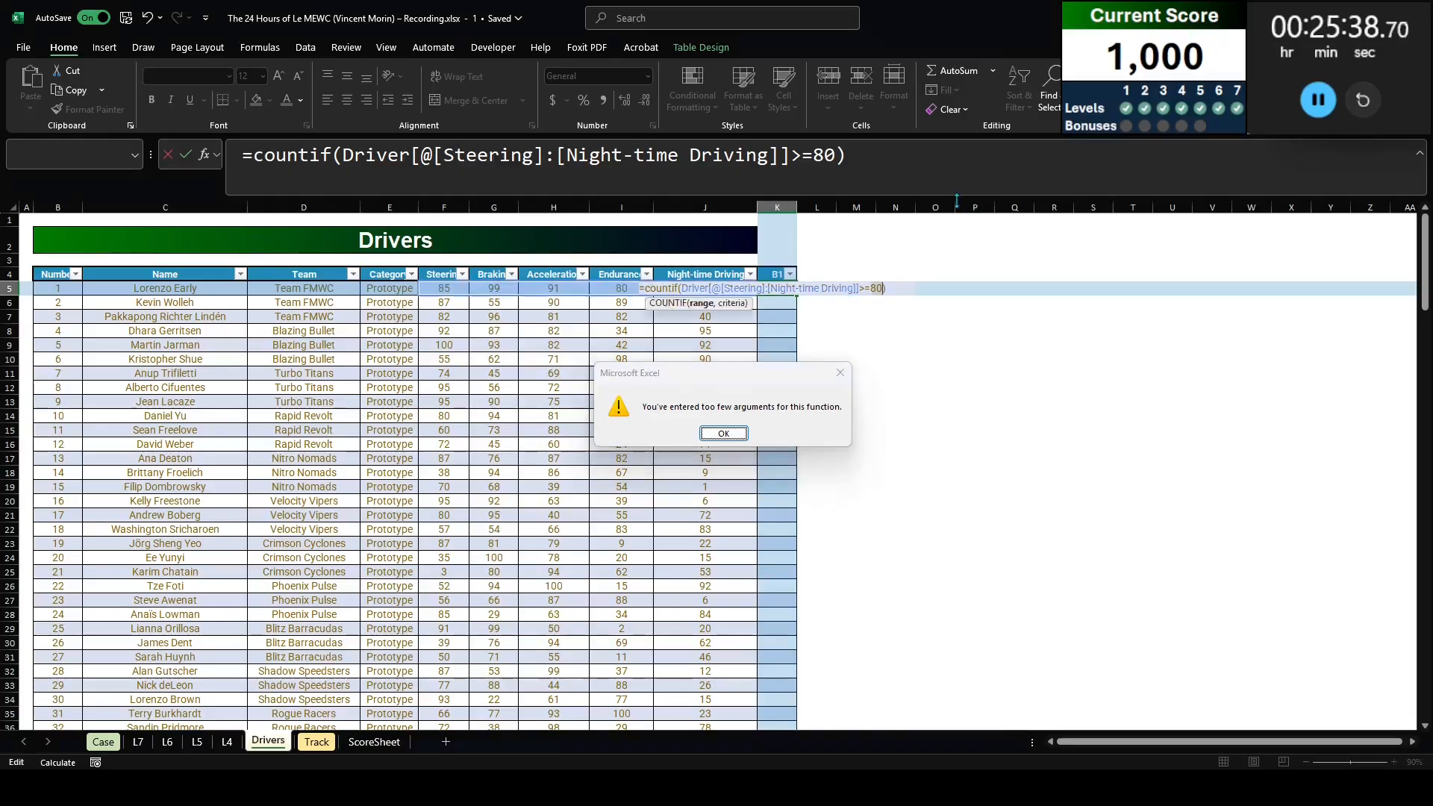
key(Return)
Step: Correct the K5 formula by making ">=80" the quoted COUNTIF criteria and testing the count for >=2
click(792, 154)
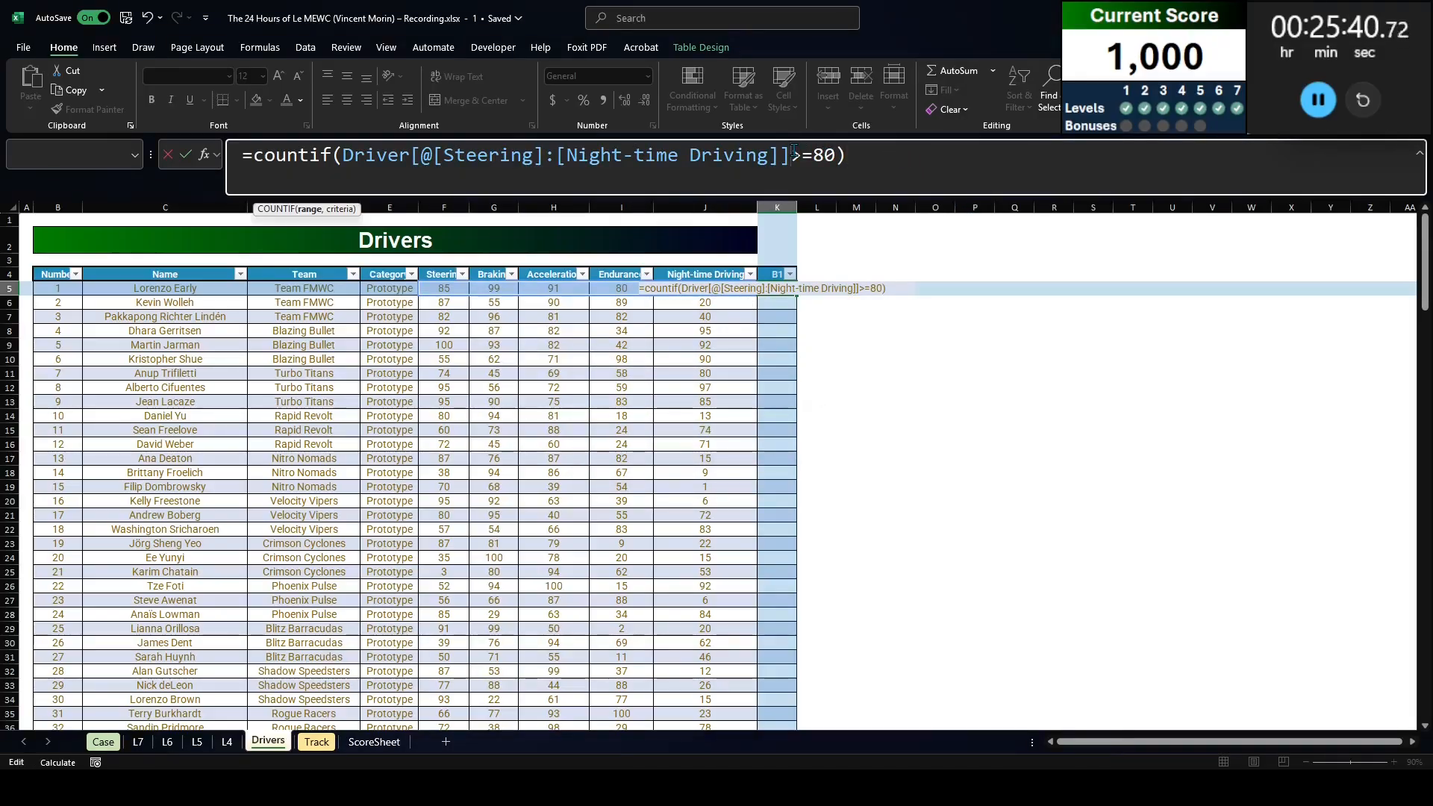
text(,")
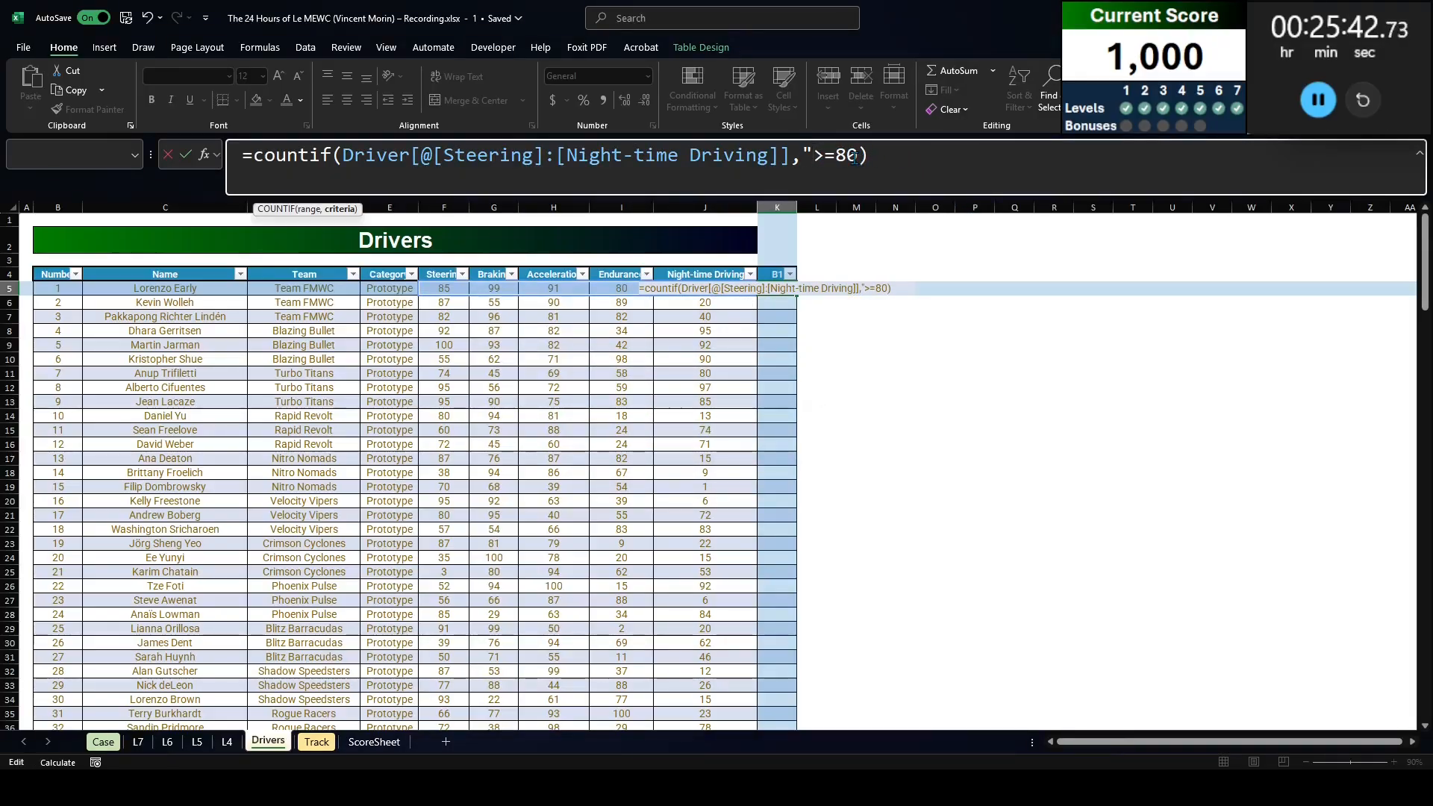
click(905, 158)
text(>=2)
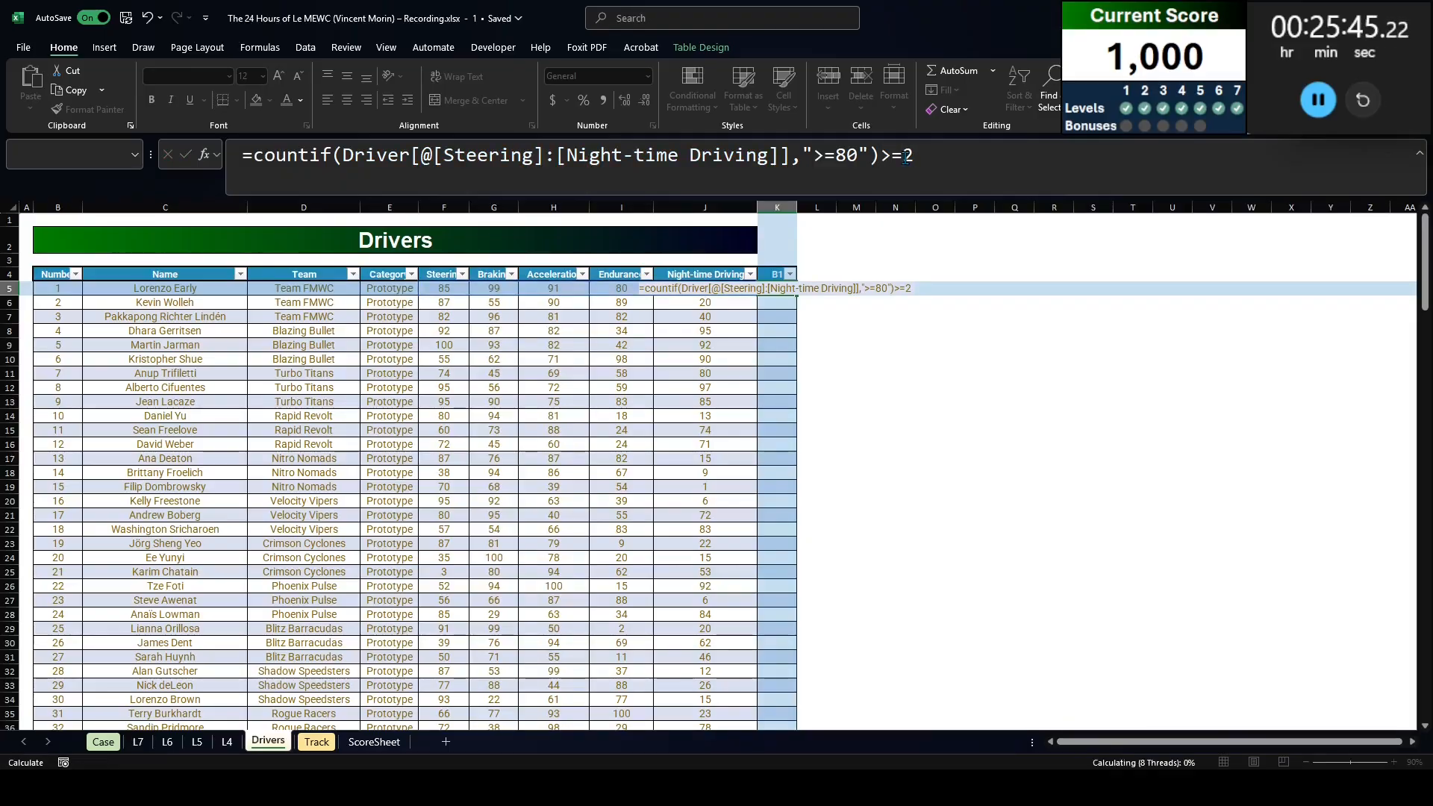
key(Return)
key(Up)
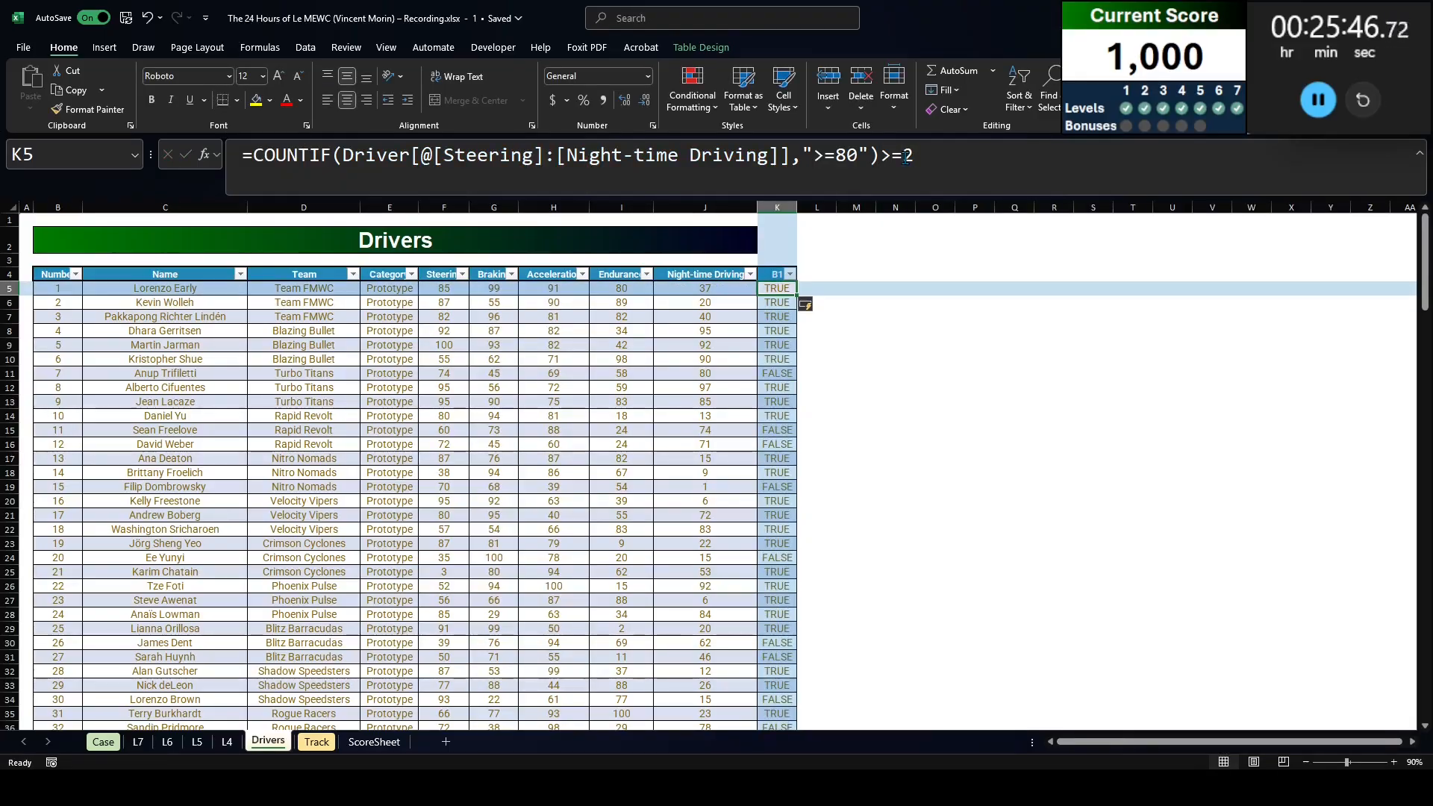
Step: Wrap the B1 column formula in --( ) so it returns 1 or 0 instead of TRUE or FALSE
click(251, 156)
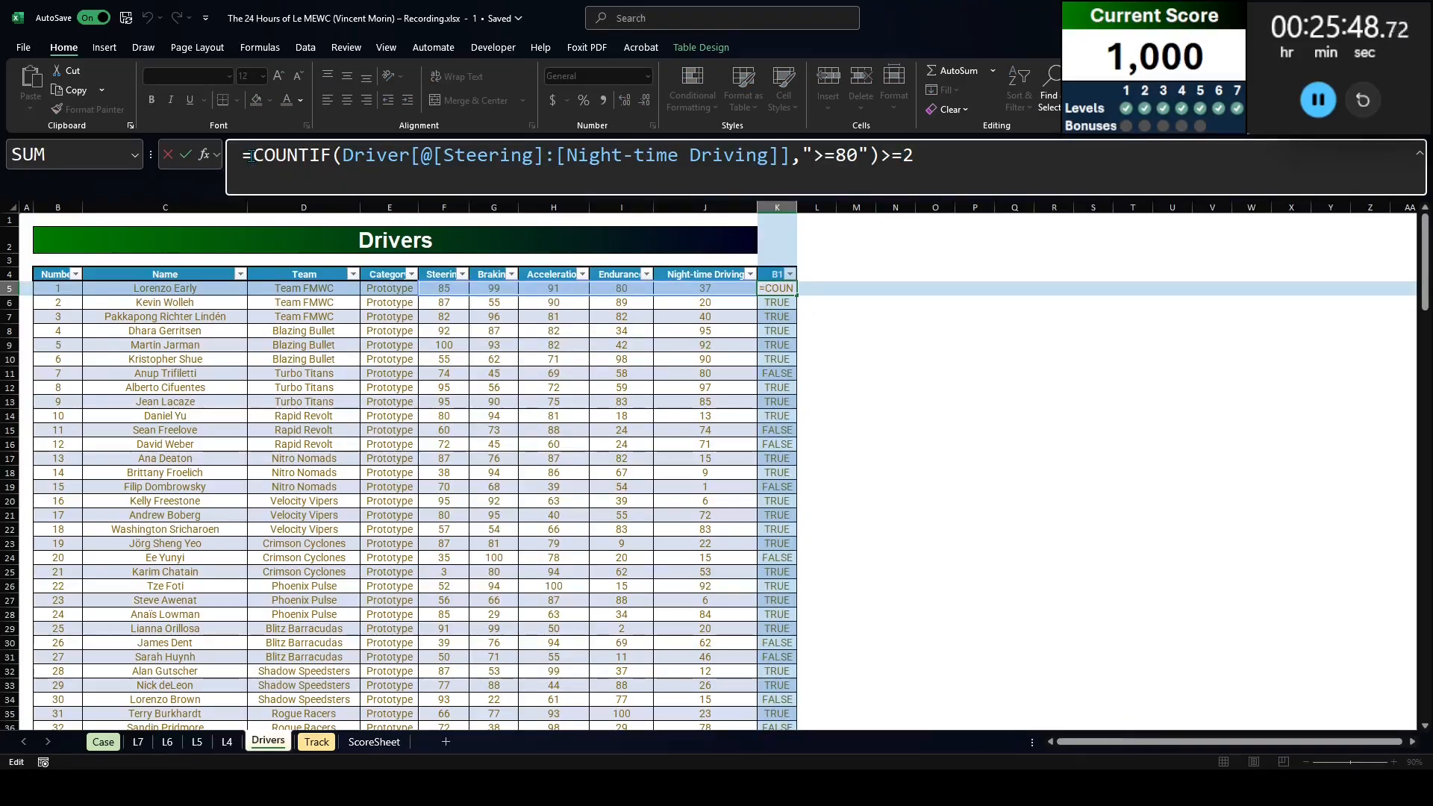
text(--()
key(End)
text())
key(ctrl+Return)
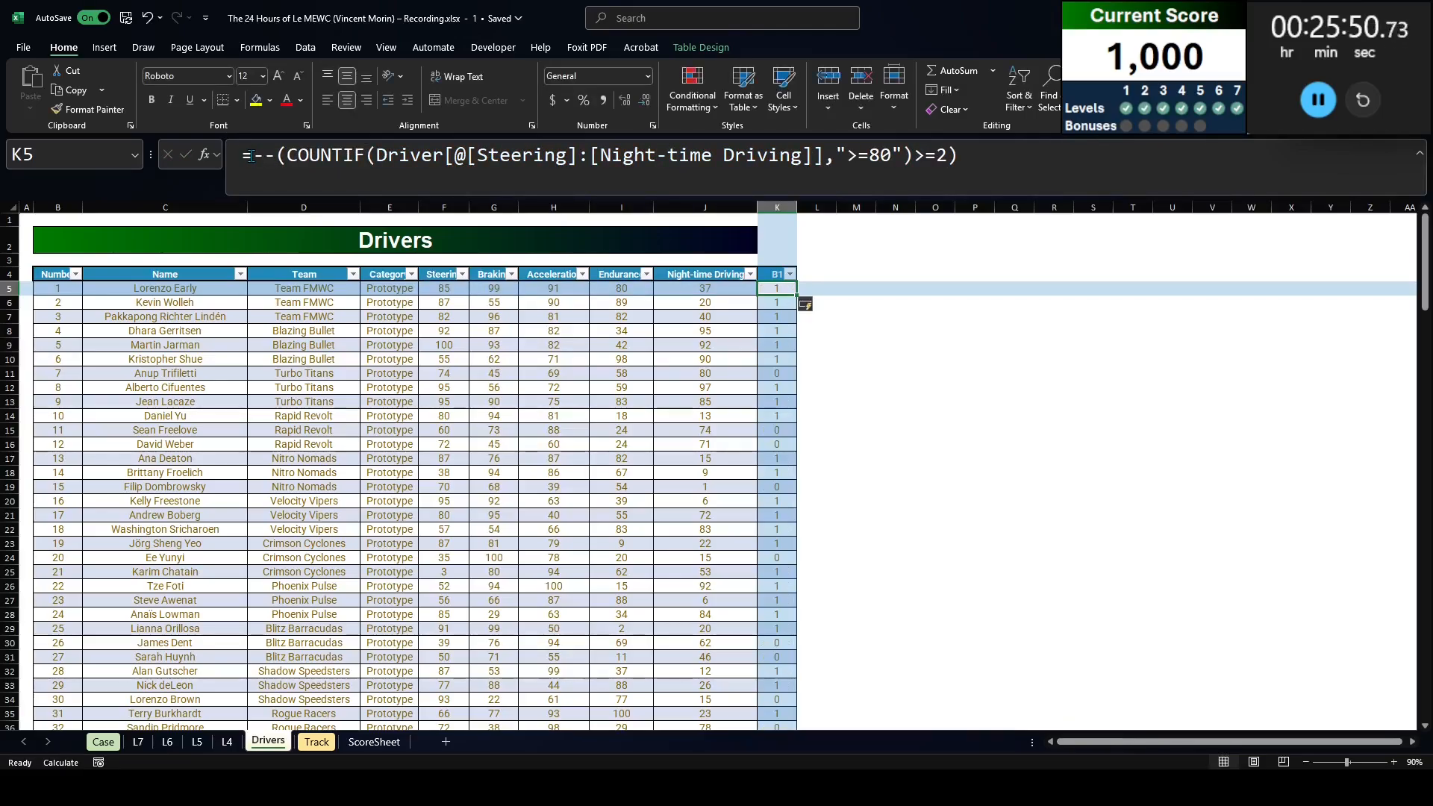
Step: Answer Bonus A in E33 of the Case sheet with a SUM of the Drivers table's B1 column
key(ctrl+Page_Up)
key(ctrl+Page_Up)
key(ctrl+Page_Up)
key(ctrl+Page_Up)
key(ctrl+Page_Up)
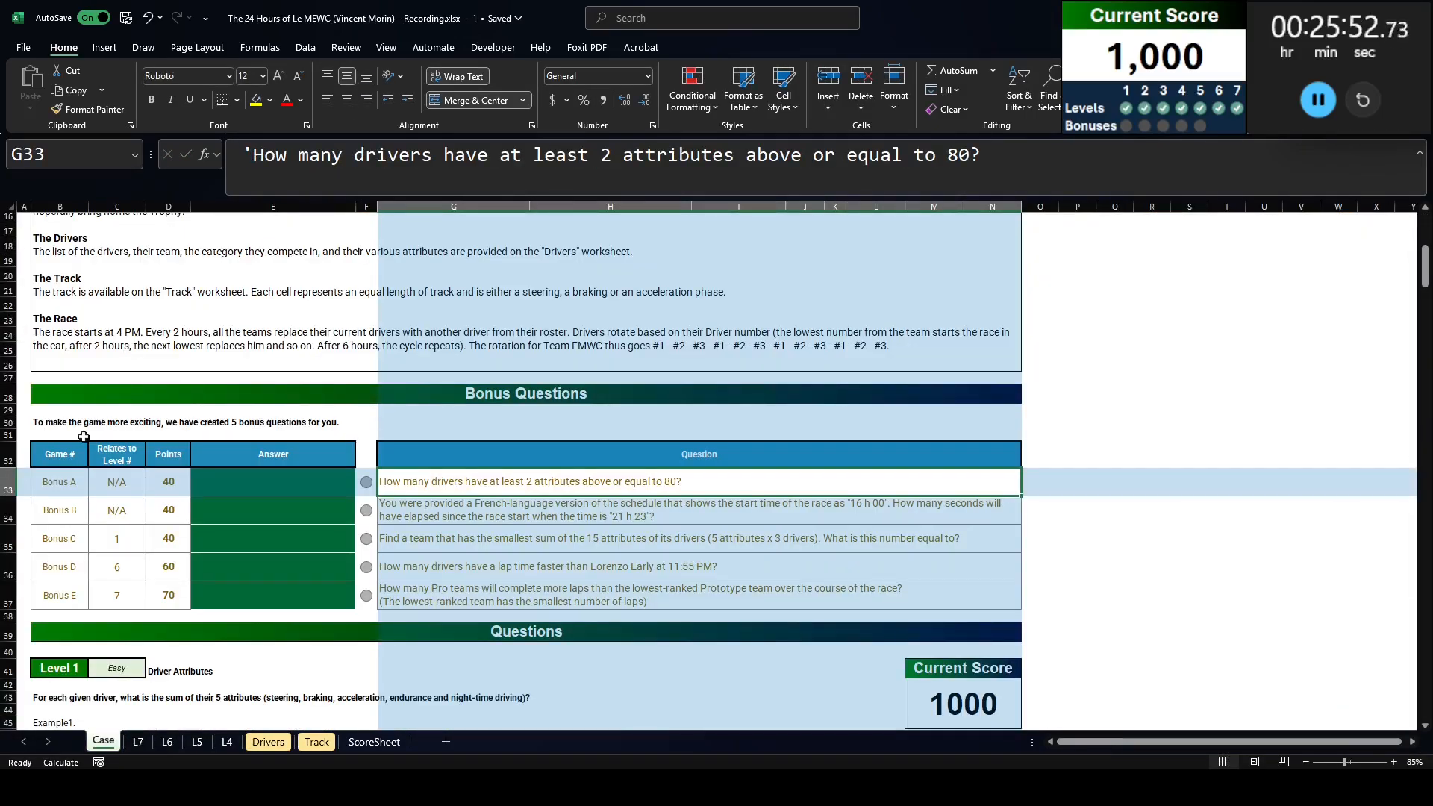
click(254, 489)
text(=sum)
key(BackSpace)
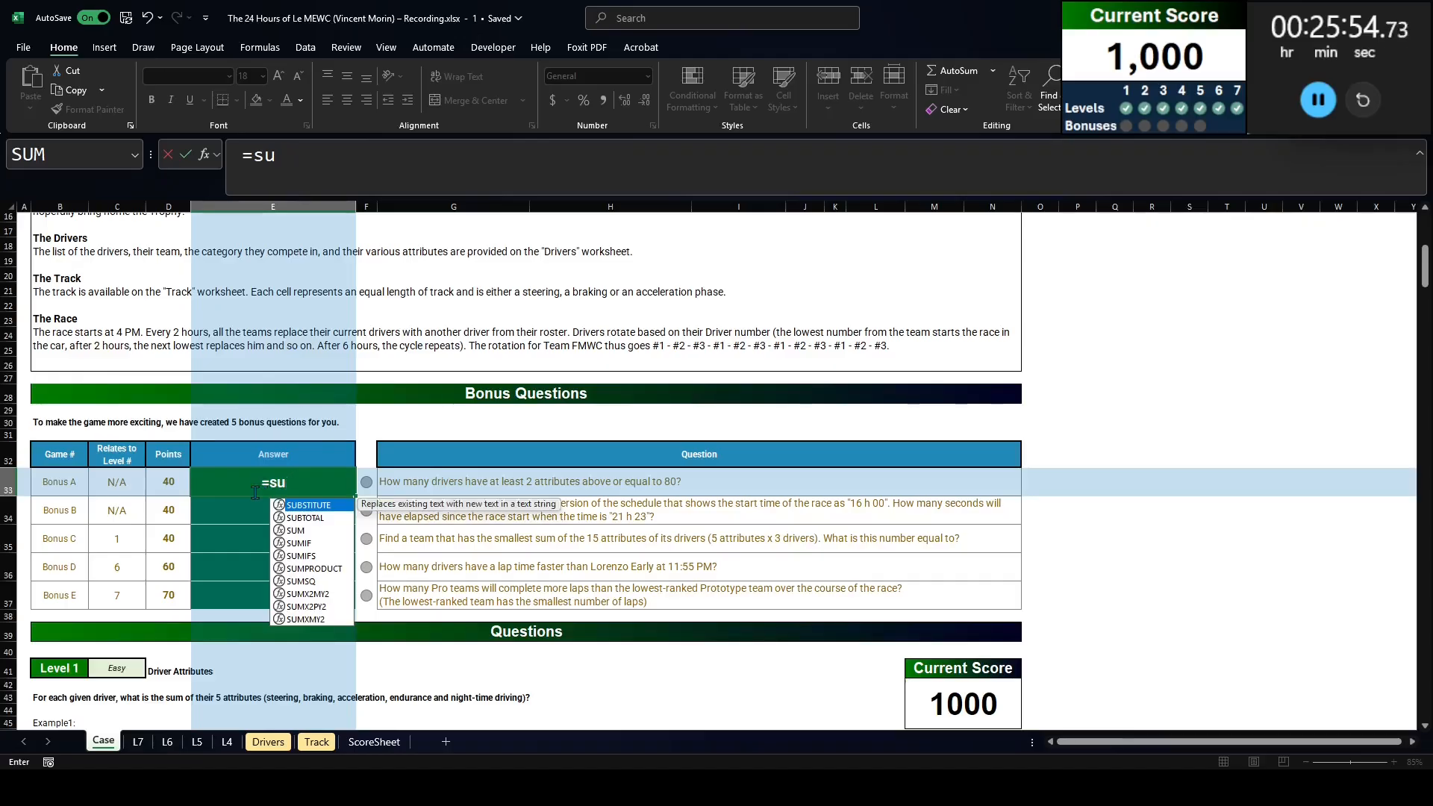
text(m()
key(ctrl+Page_Down)
key(ctrl+Page_Down)
key(ctrl+Page_Down)
key(ctrl+Page_Down)
key(ctrl+Page_Down)
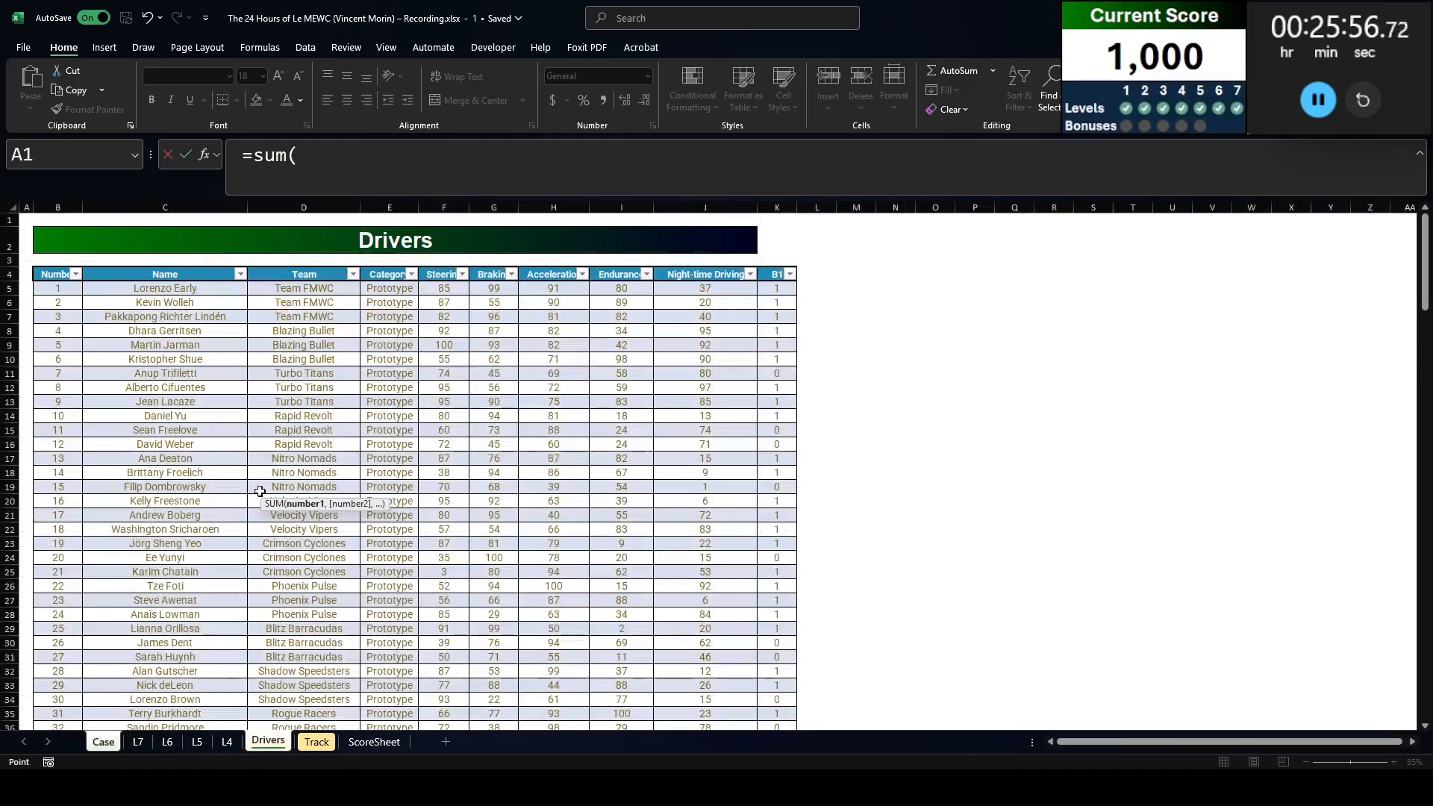
click(762, 477)
key(ctrl+space)
key(Return)
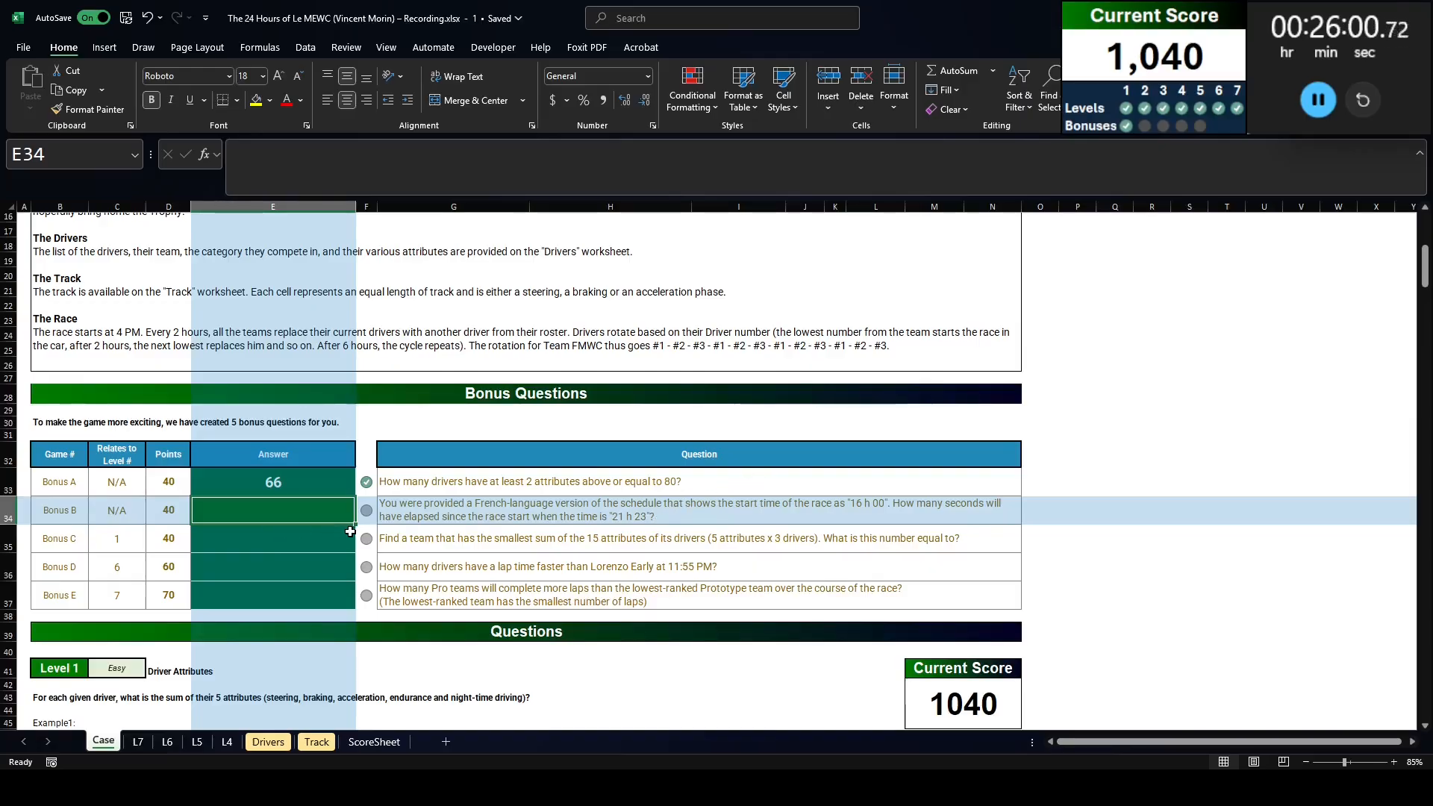
Step: Read the Bonus B question and enter its times 21:23 in P33 and 16:00 in P34
click(388, 536)
click(412, 515)
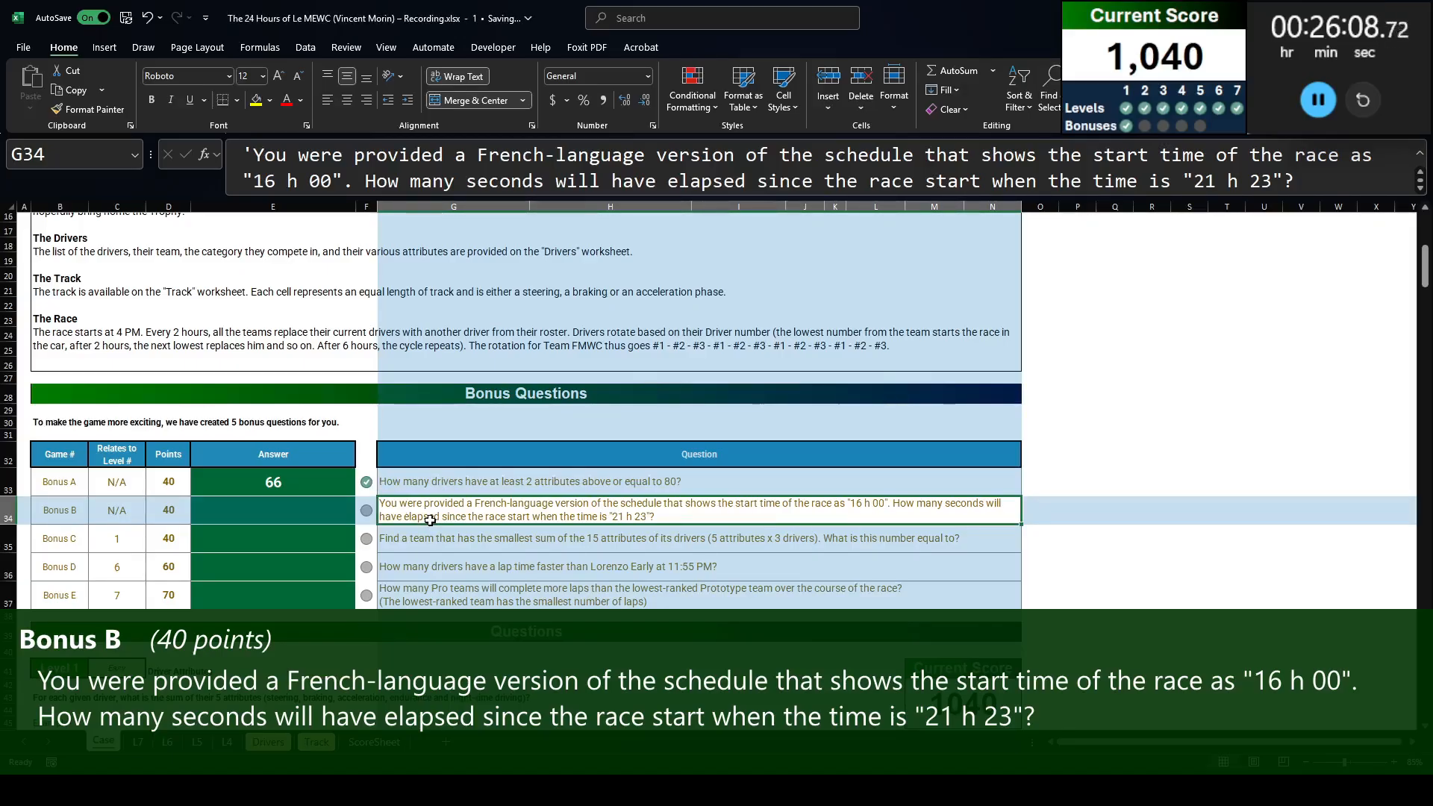
click(1091, 477)
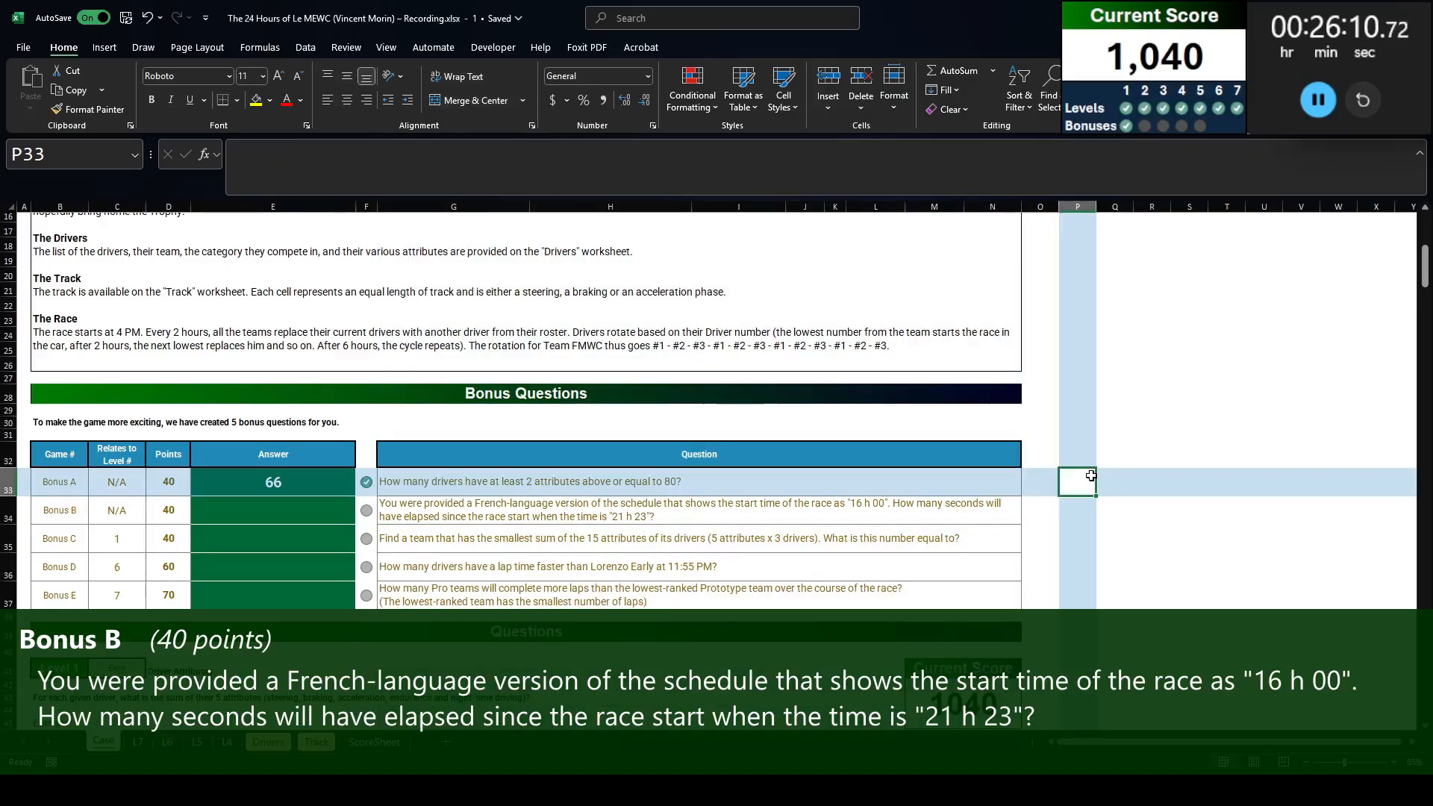
text(21:23)
key(Return)
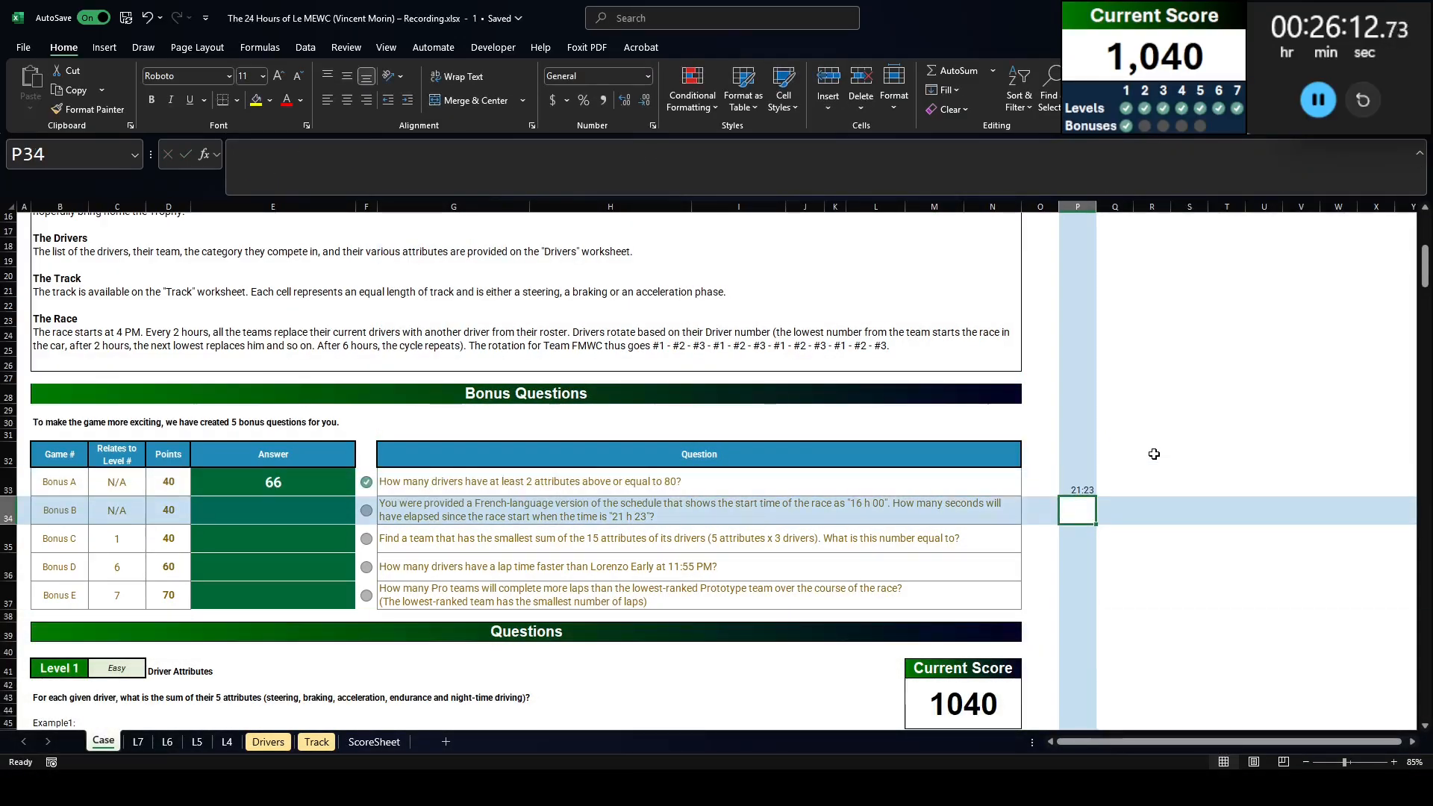
text(16:0)
key(Return)
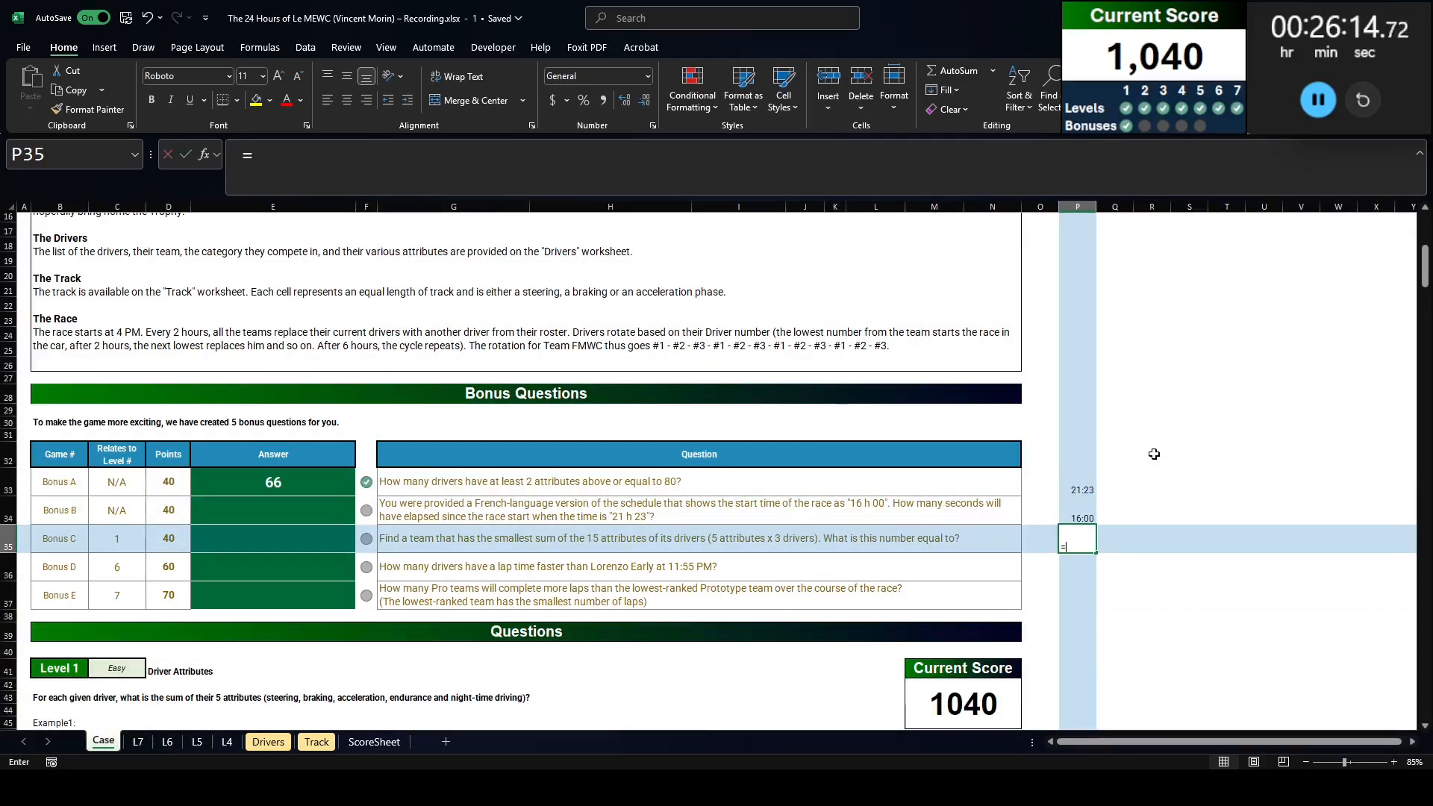
Step: Calculate the elapsed time in P35 with =P33-P34
text(=)
key(Up)
key(Up)
text(-)
key(Up)
key(Return)
key(Up)
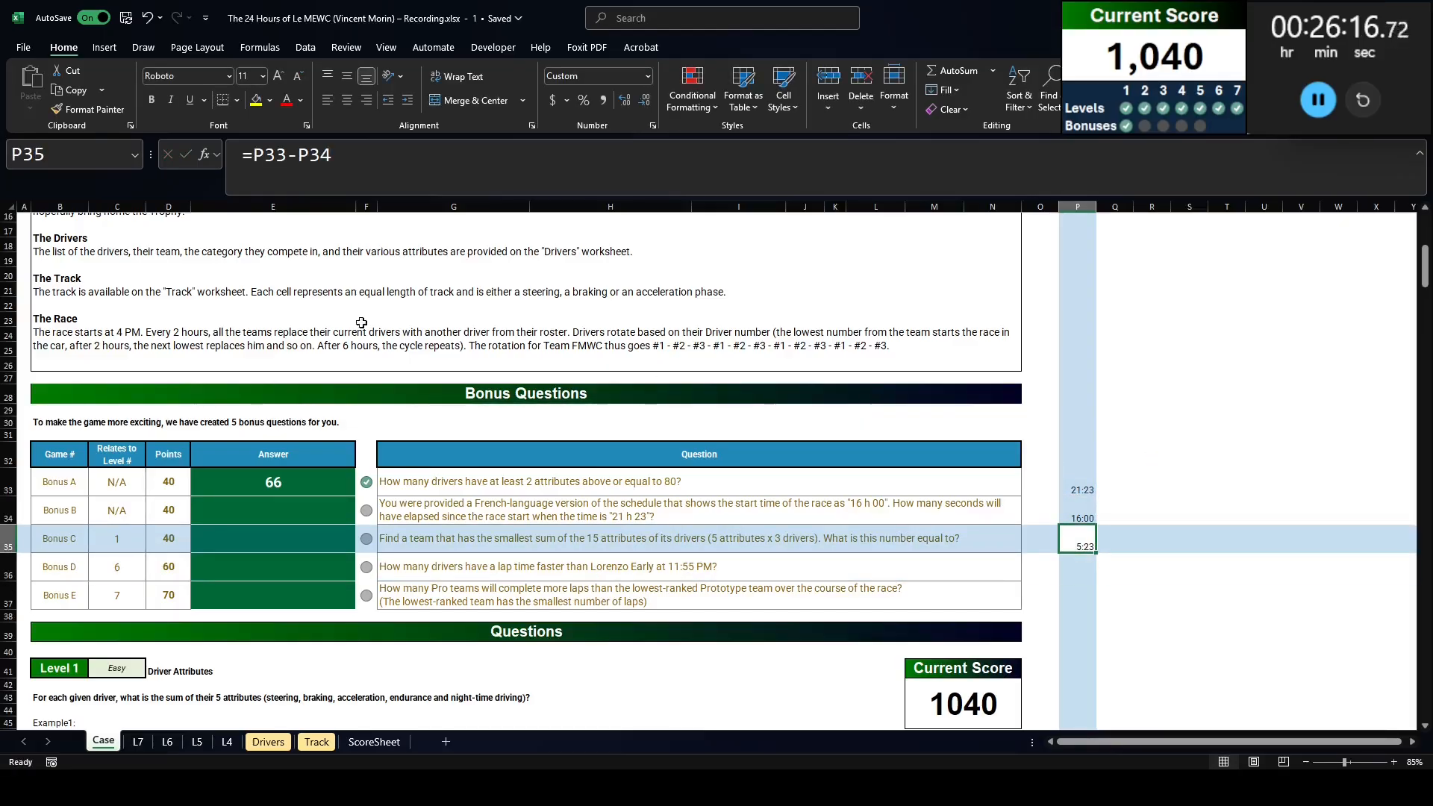
Step: Convert the elapsed time in P35 to seconds with =(P33-P34)*24*60*60 and apply the Number format
drag(254, 154, 856, 193)
key(ctrl+x)
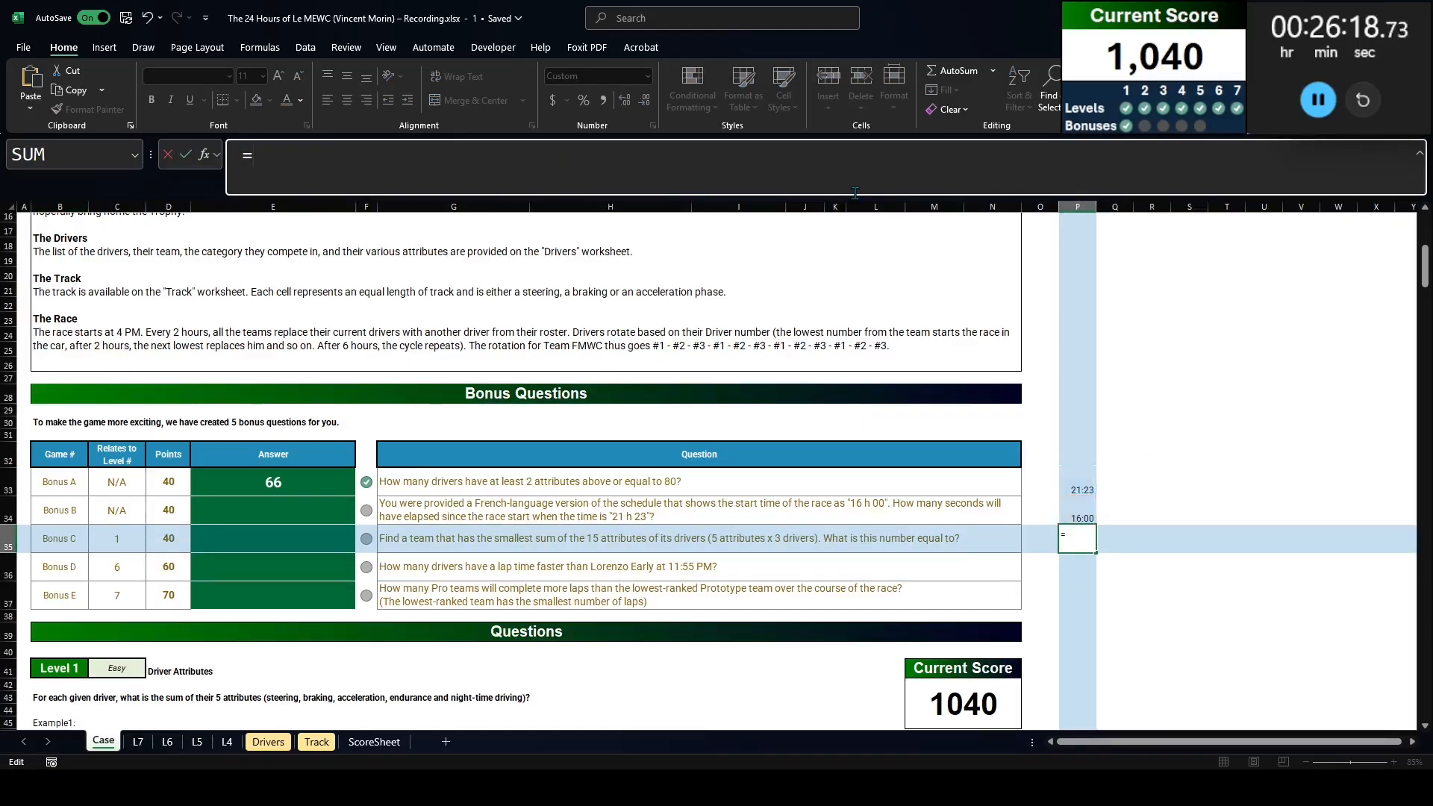
key(ctrl+v)
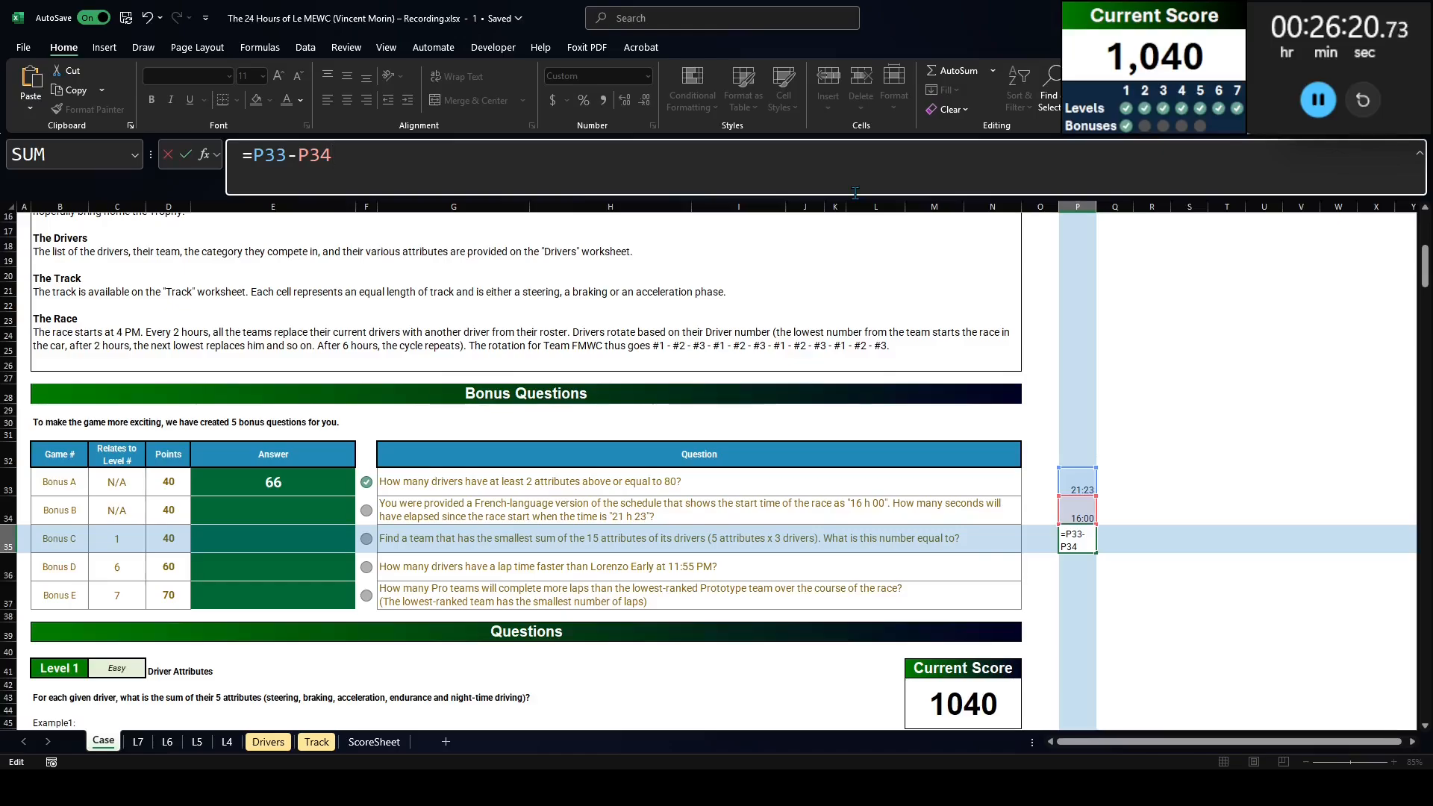
key(ctrl+z)
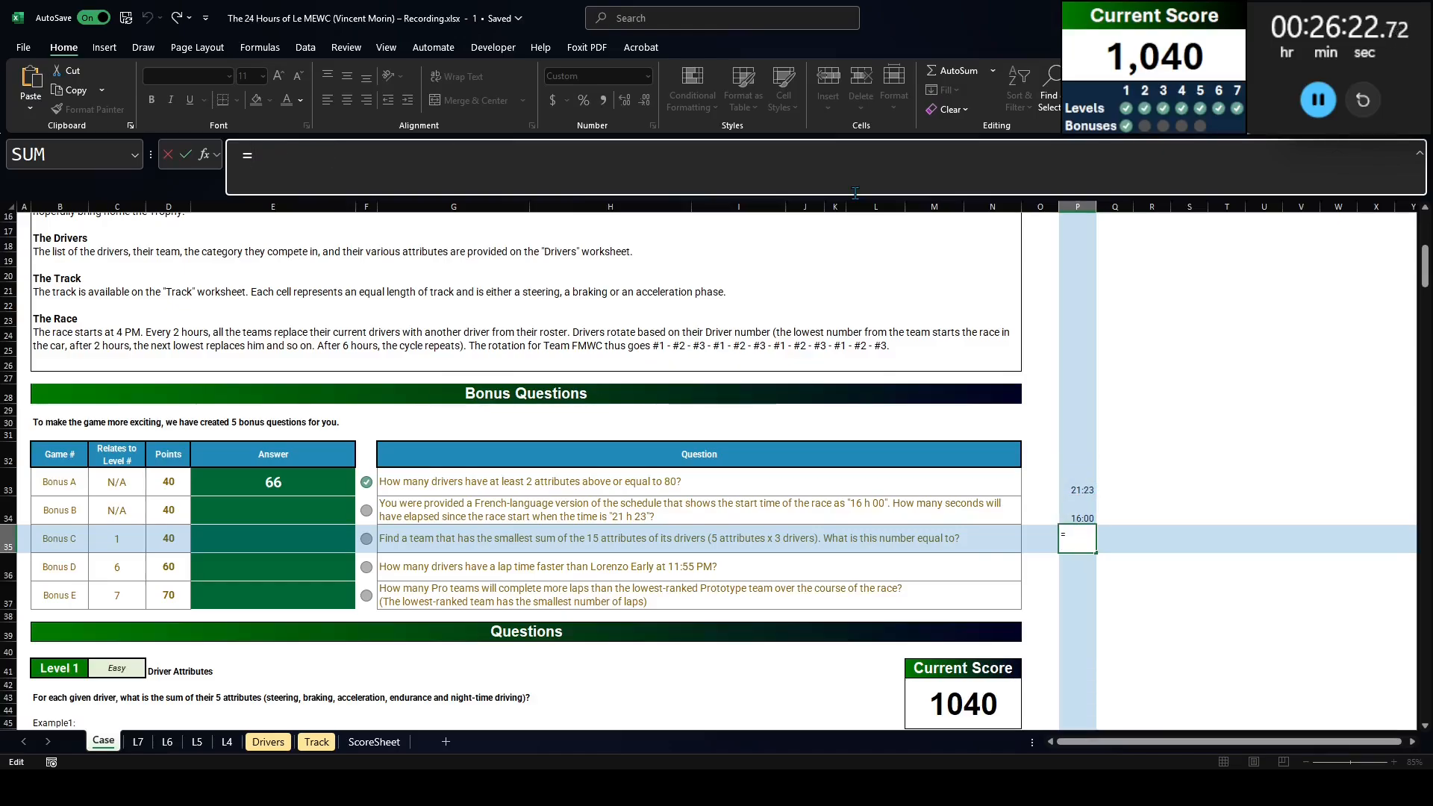
text(()
key(ctrl+v)
text()*)
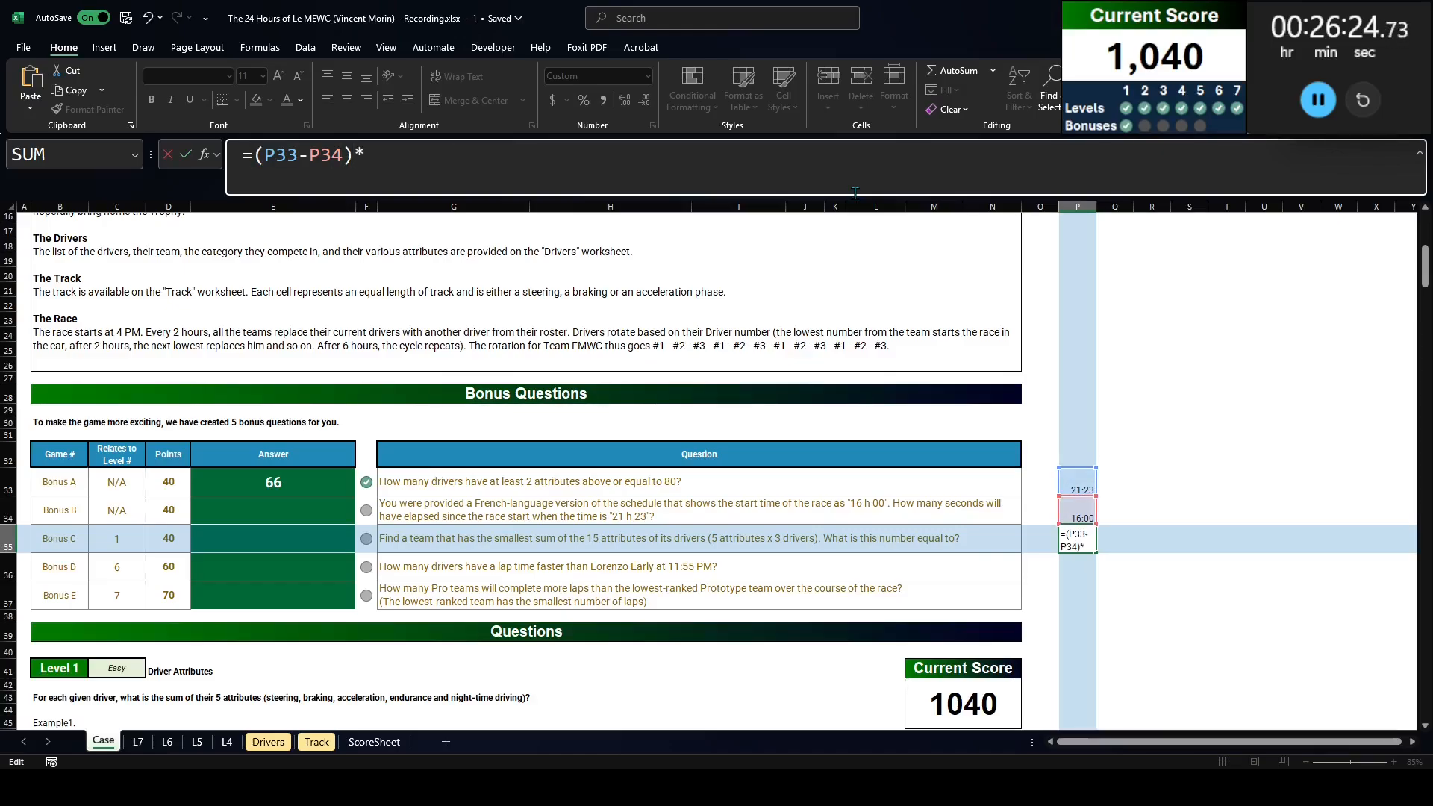
text(24*60*60)
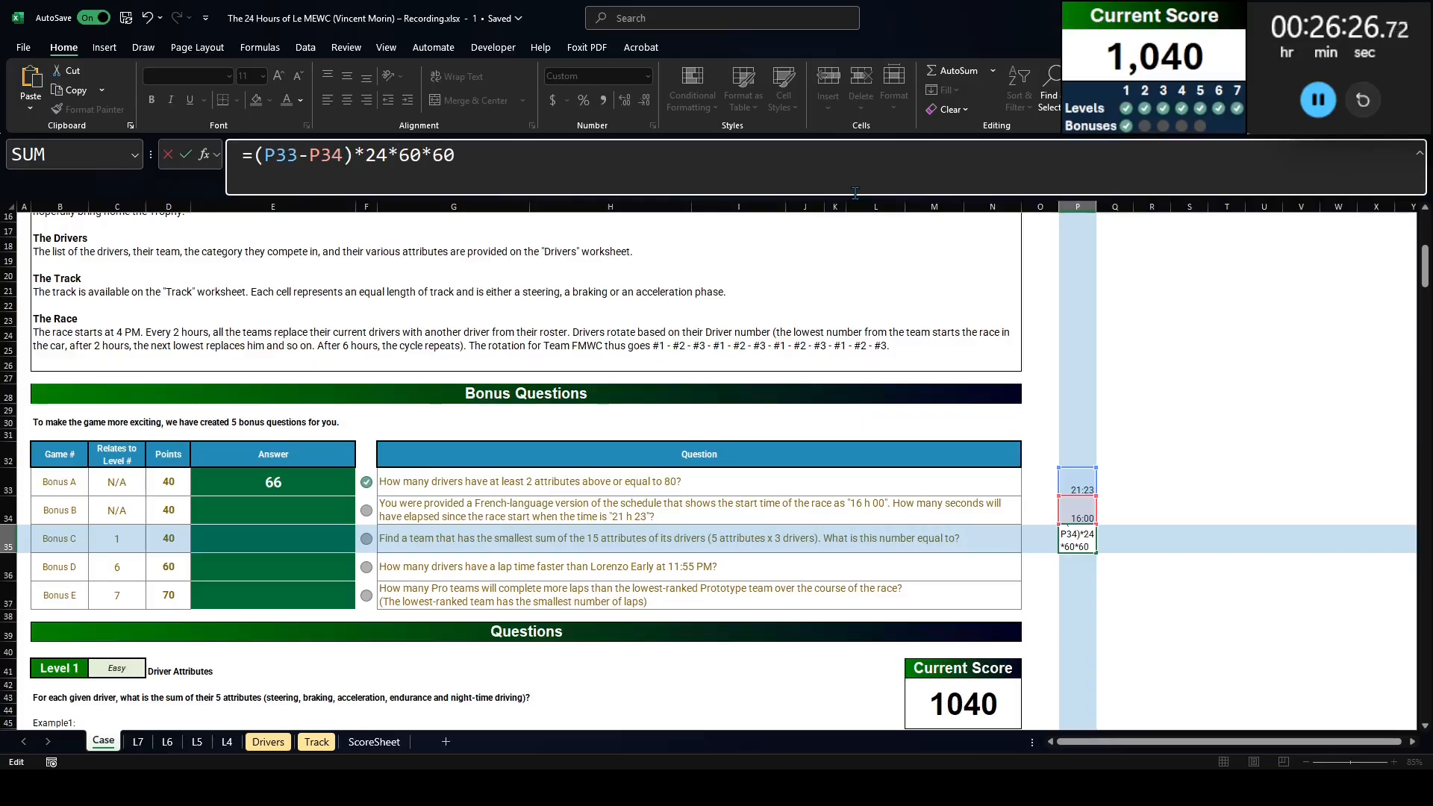
key(Return)
key(Up)
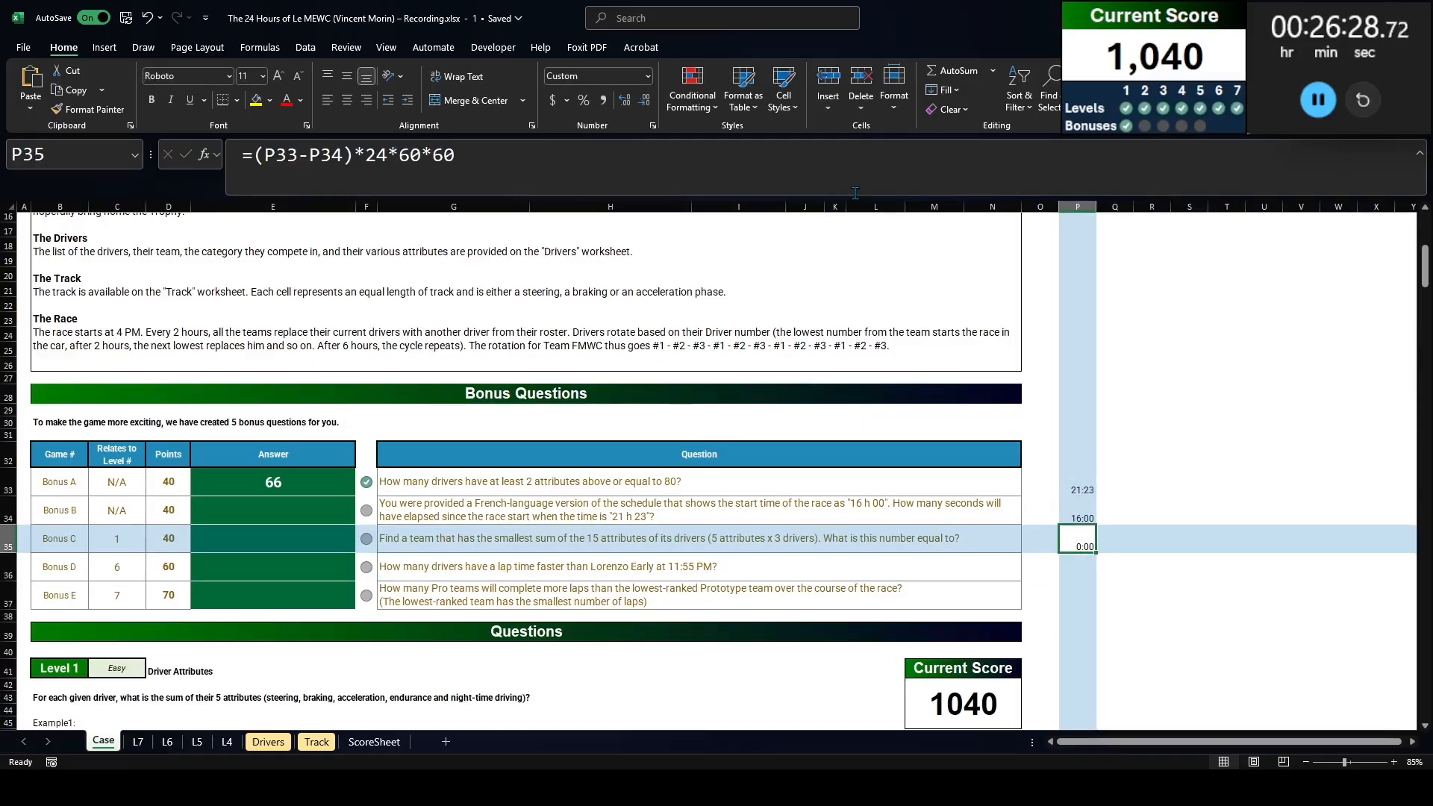
key(ctrl+shift+1)
Step: Answer Bonus B in E34 of the Case sheet with 19380
click(243, 519)
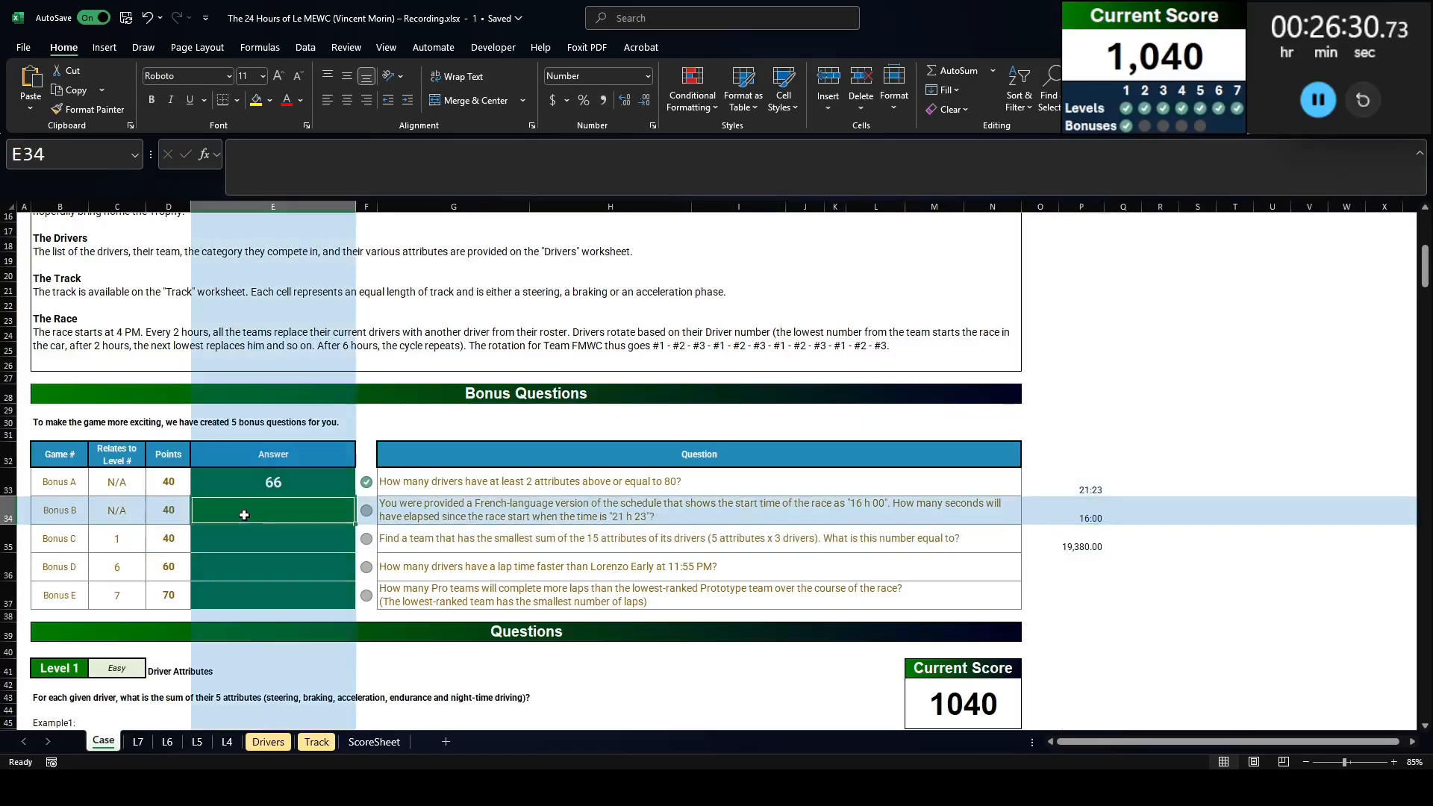
text(19380)
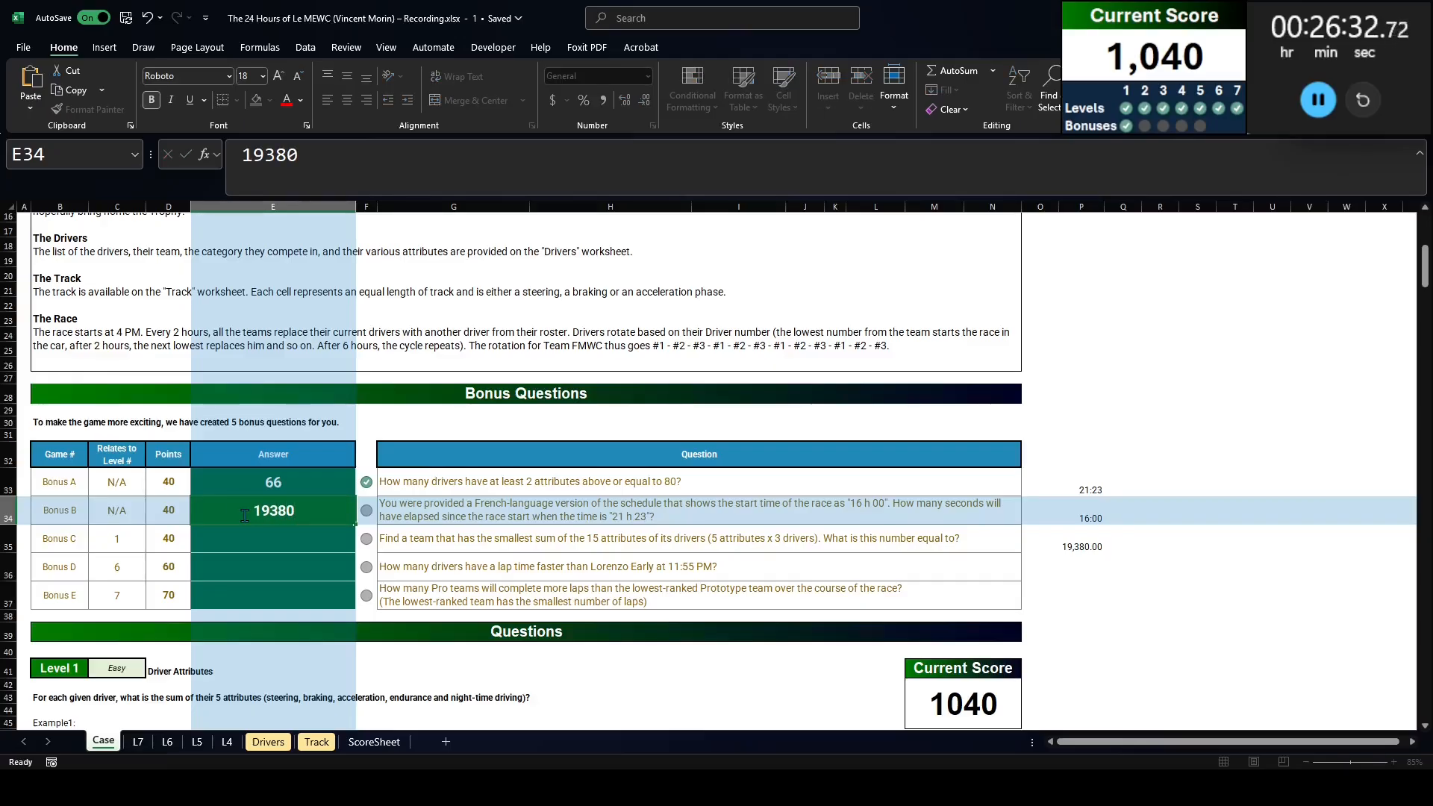
key(Return)
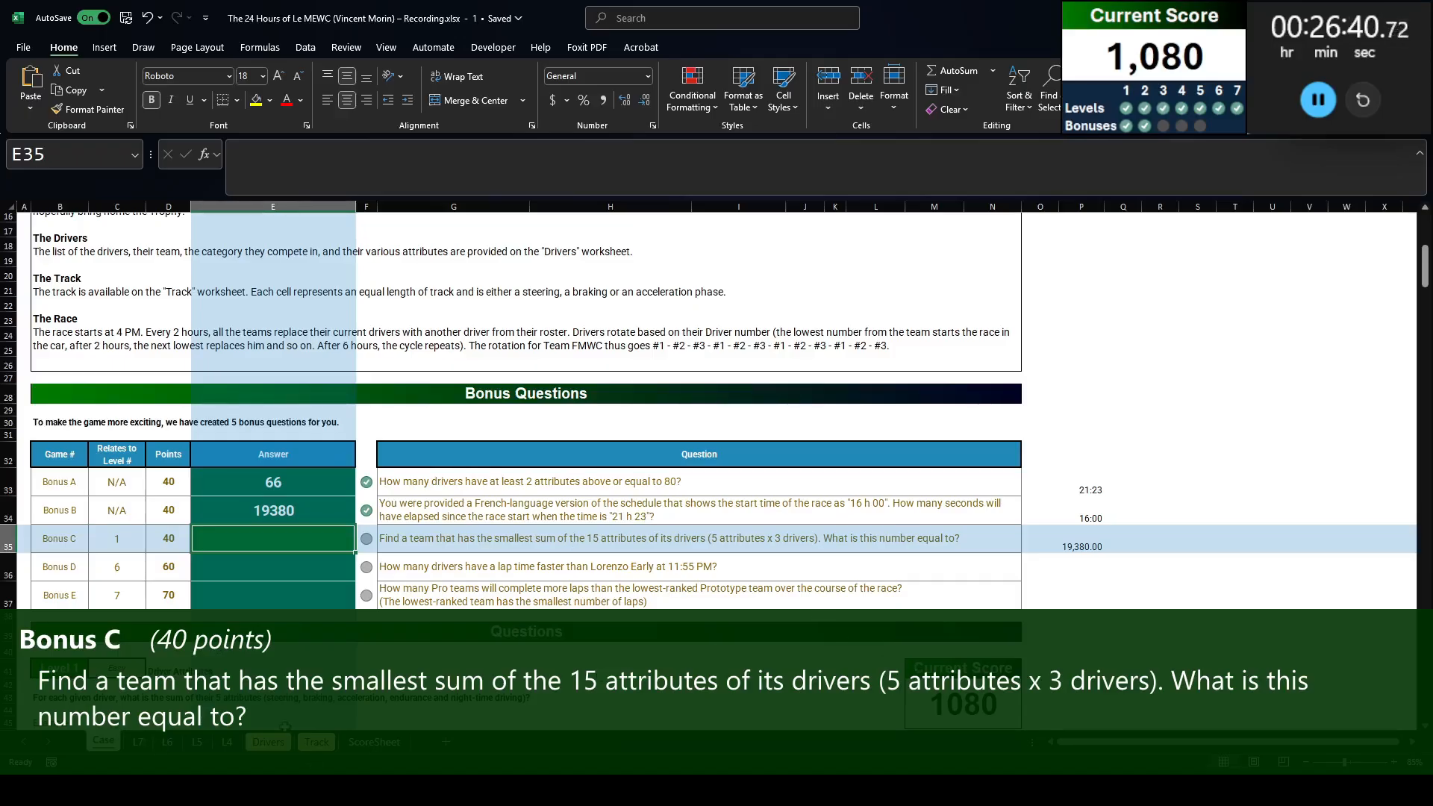
Step: Add a B3 column to the Drivers table that sums each driver's five attributes, Steering through Night-time Driving
click(268, 742)
double_click(812, 279)
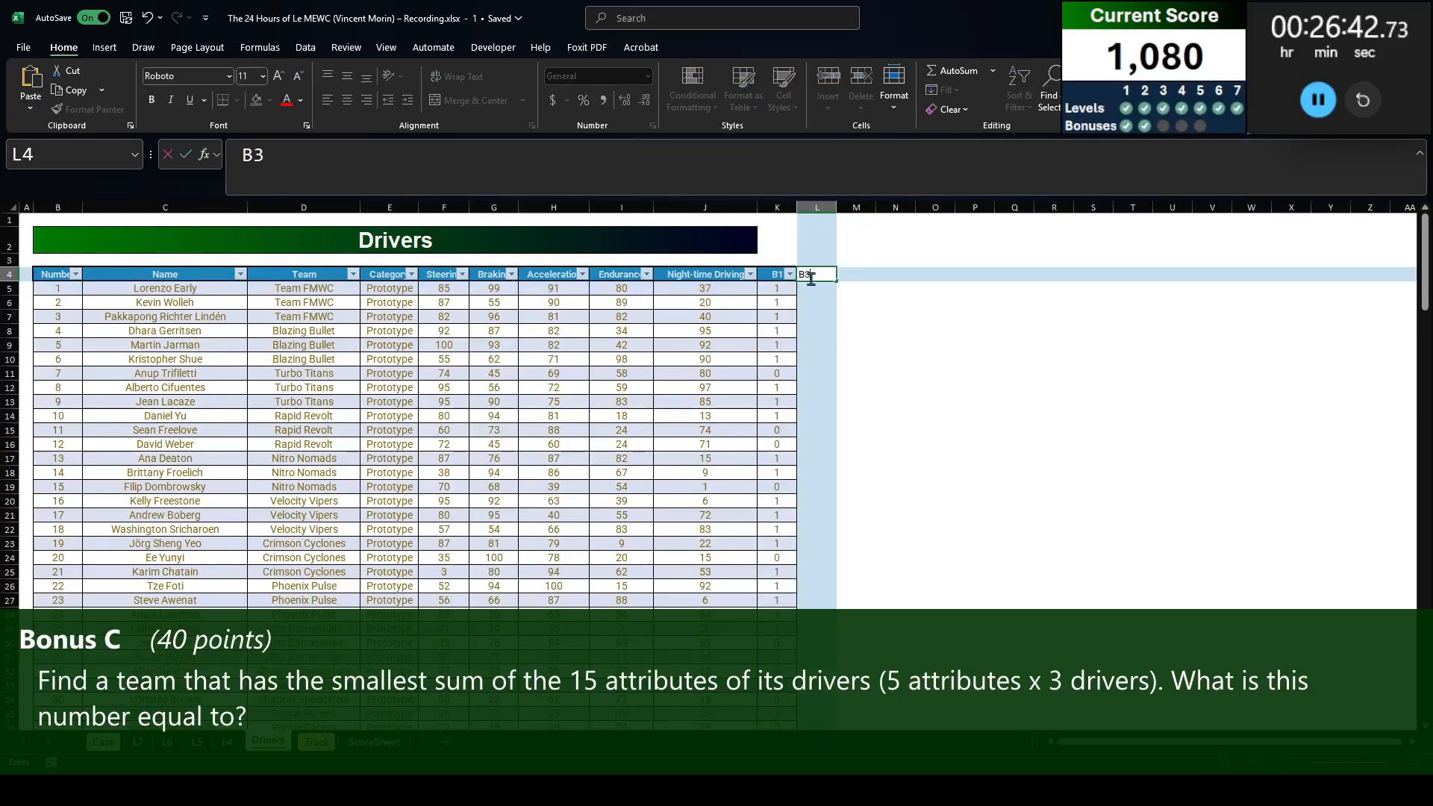
key(Return)
text(=sum()
key(Left)
key(Left)
key(shift+Left)
key(shift+Left)
key(shift+Left)
key(shift+Left)
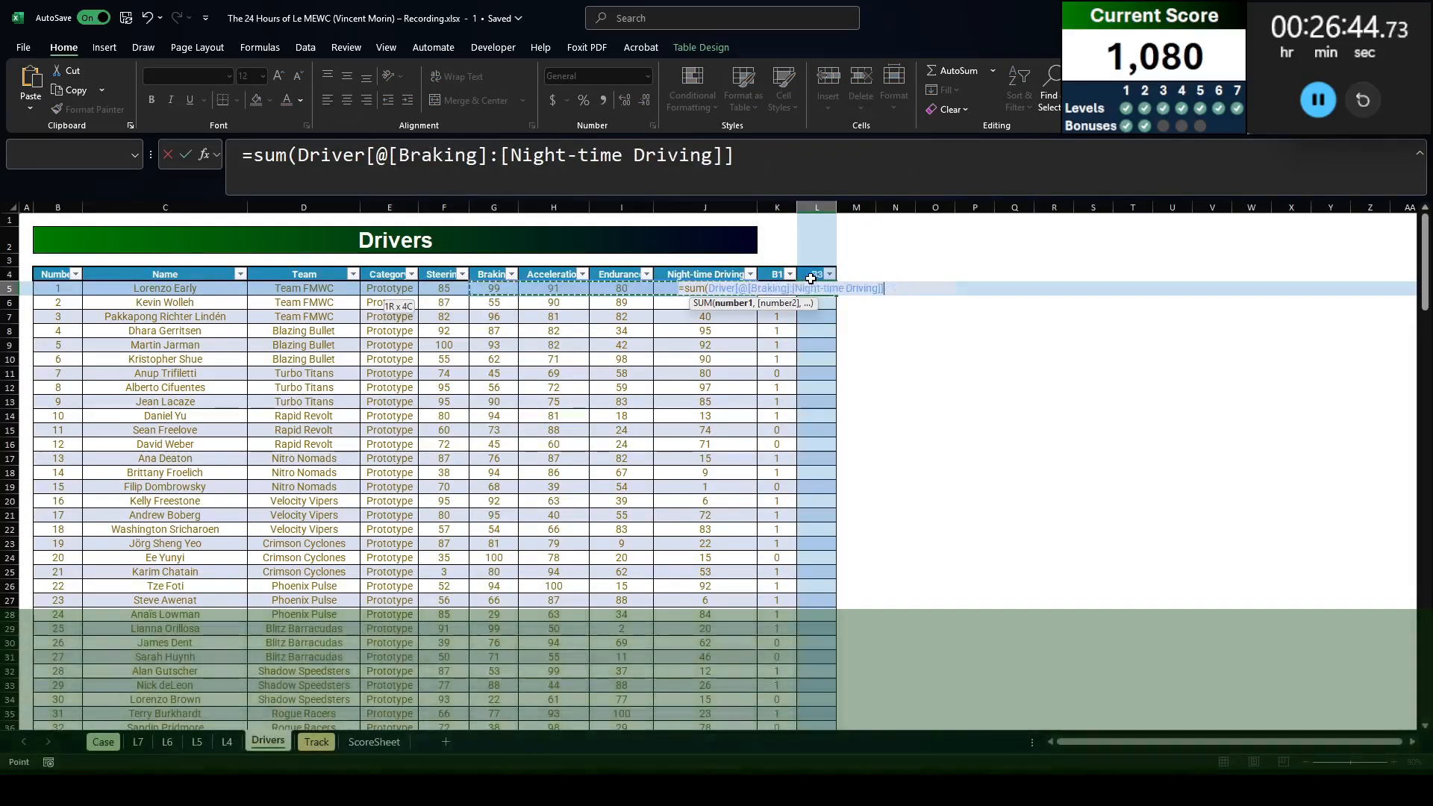
key(Tab)
Step: Total the B3 values per team in ascending order in N5 of the Drivers sheet with =GROUPBY(Driver[Team],Driver[B3],SUM,,,2)
key(Right)
text(=g)
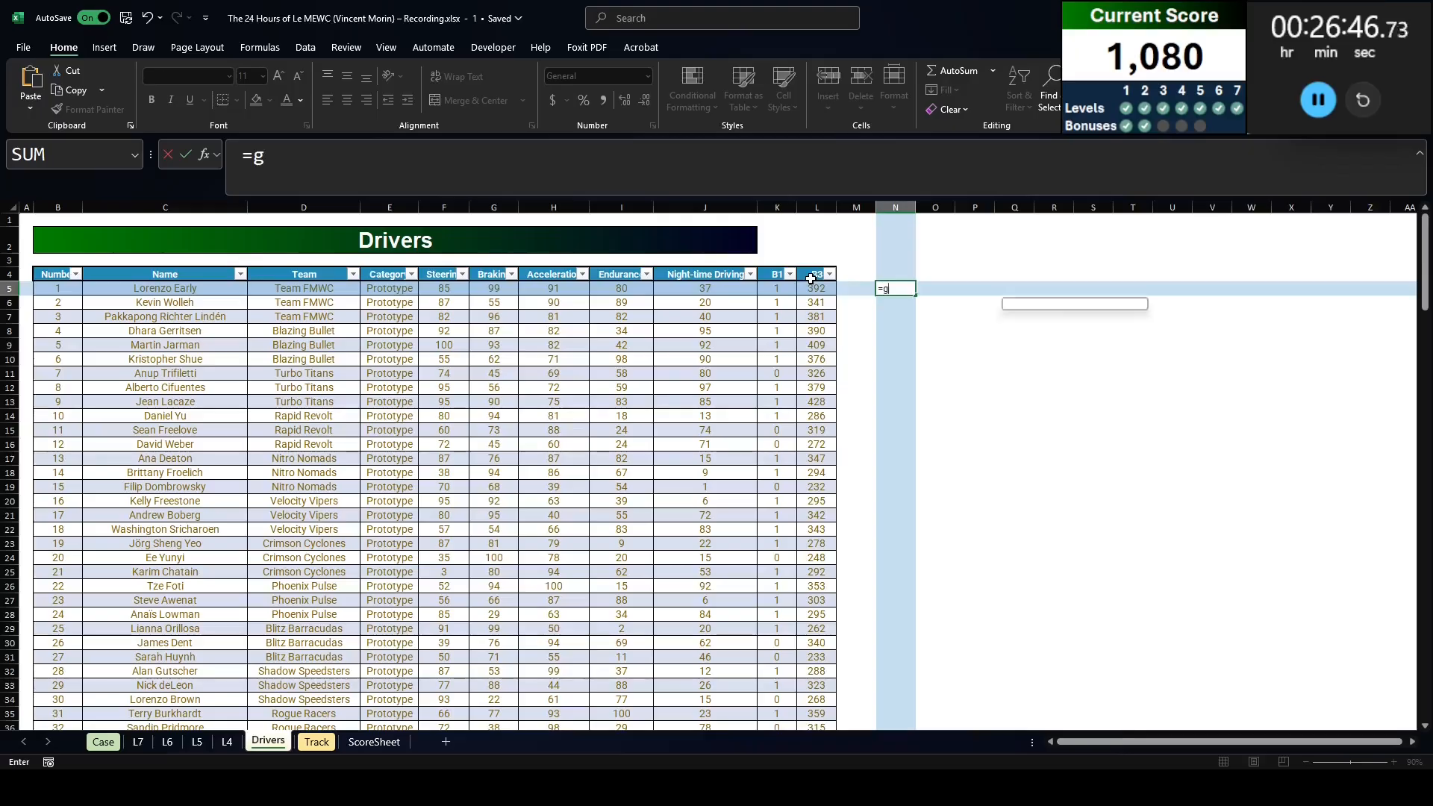
text(roupby()
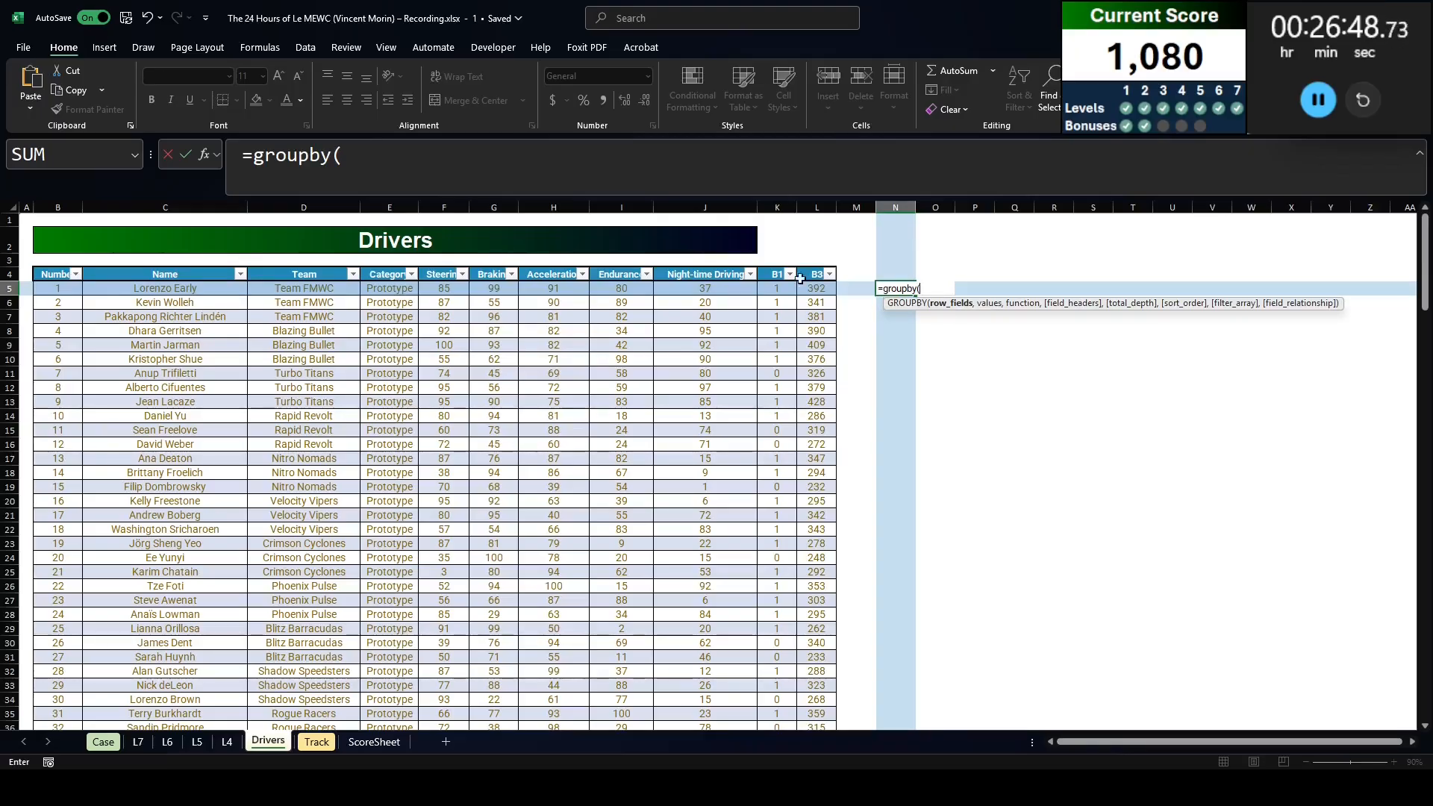
click(303, 359)
key(ctrl+space)
text(,)
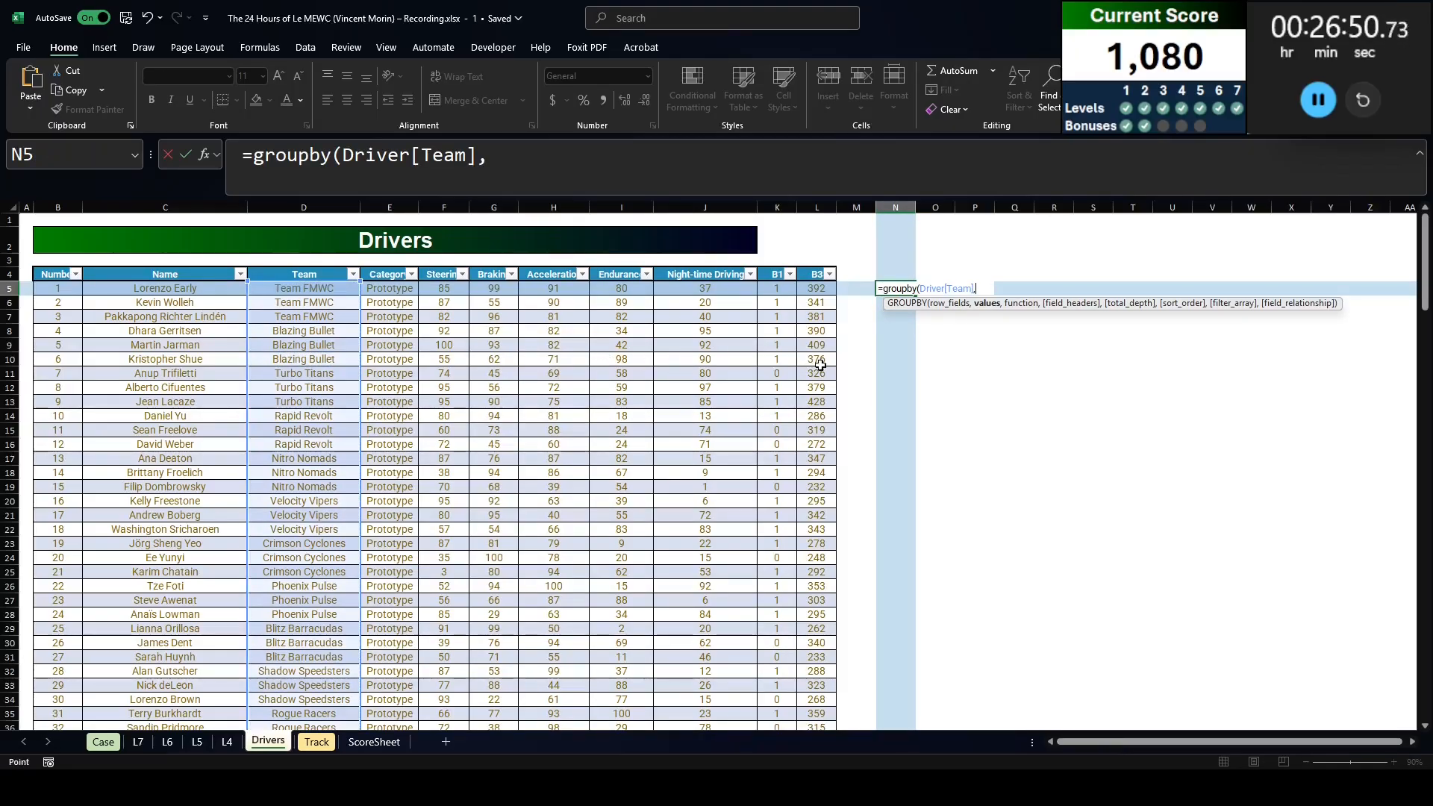
click(821, 364)
key(ctrl+space)
text(,sum)
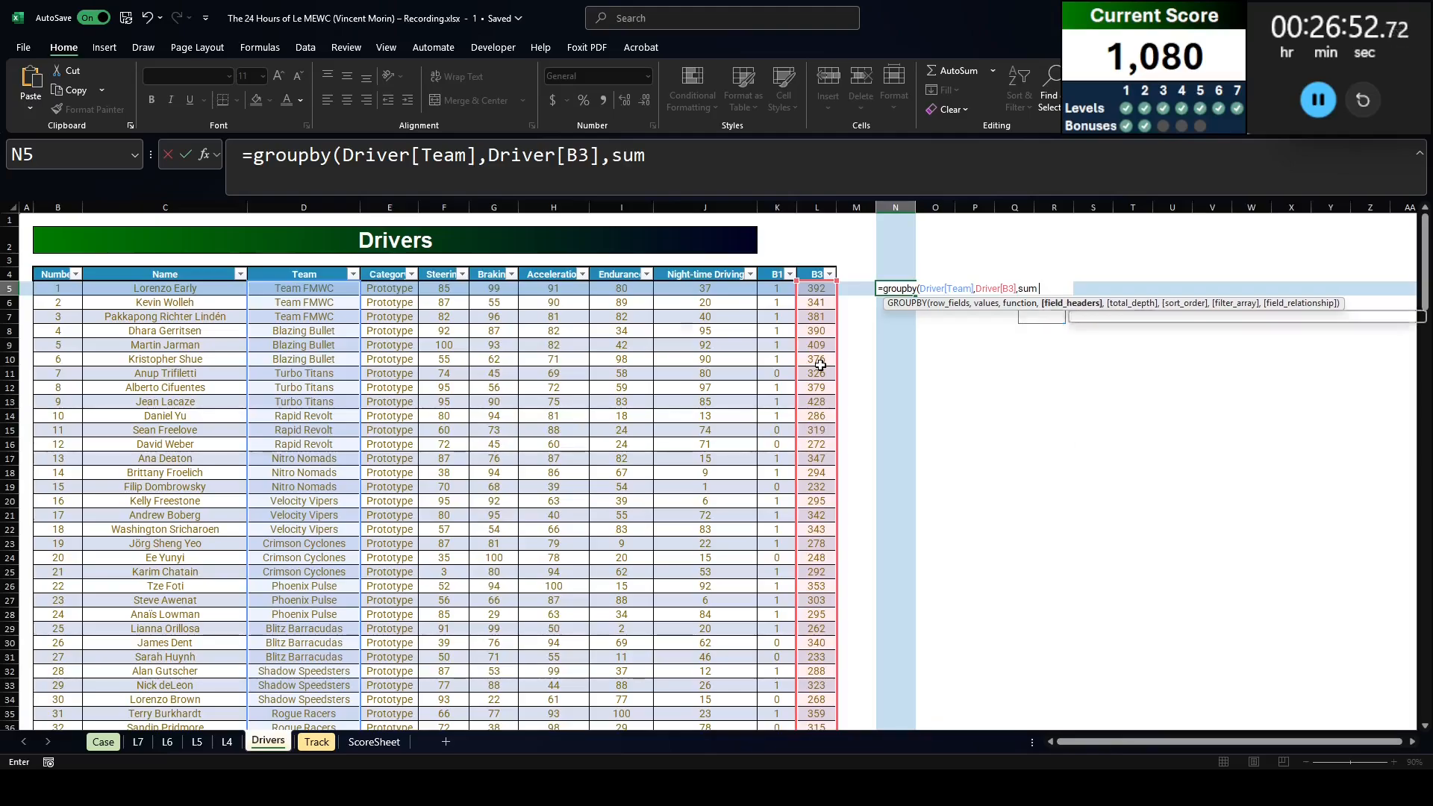
text(,,,2))
key(Return)
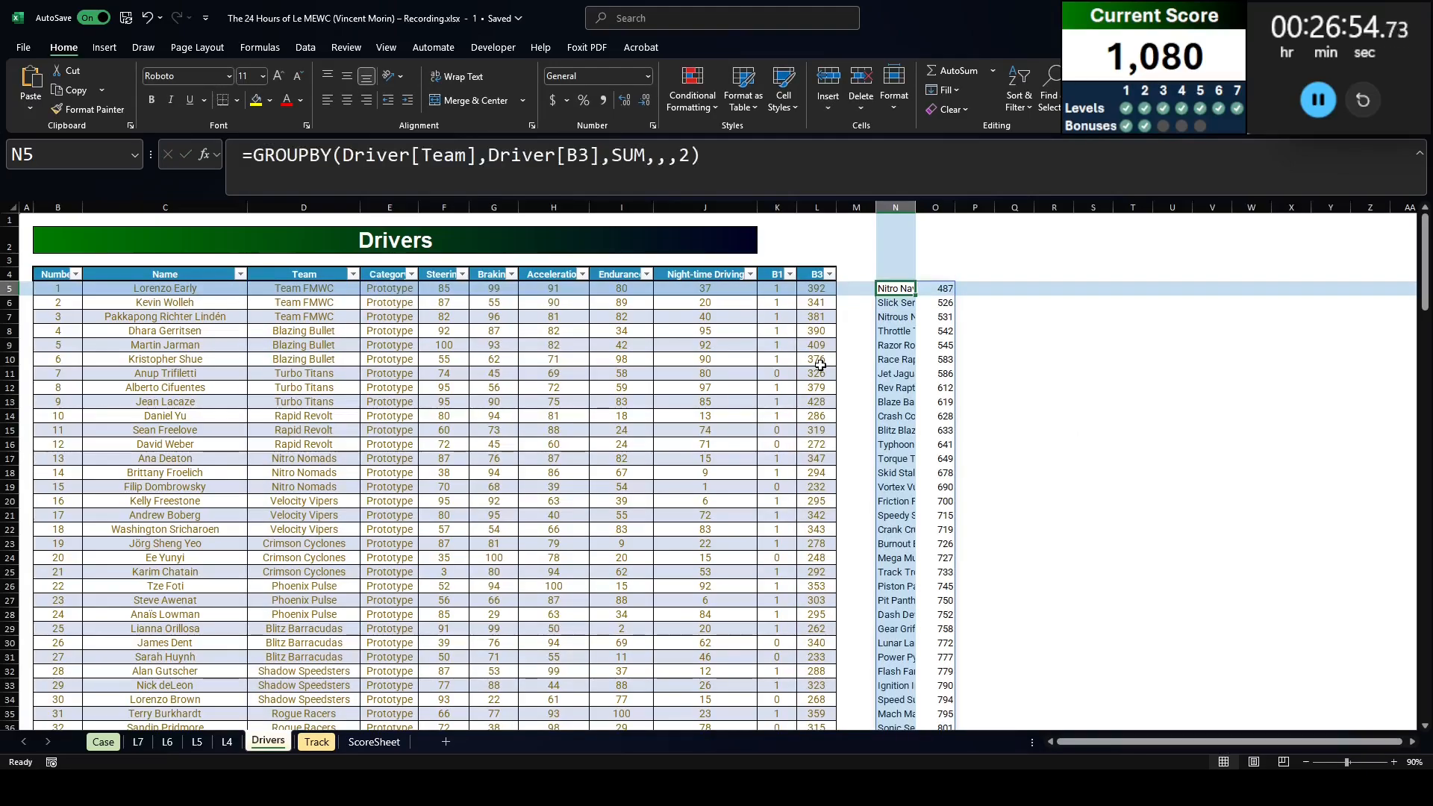
Step: Copy the smallest team sum from O5 of the Drivers sheet into E35 of the Case sheet as the Bonus C answer
key(Right)
key(ctrl+c)
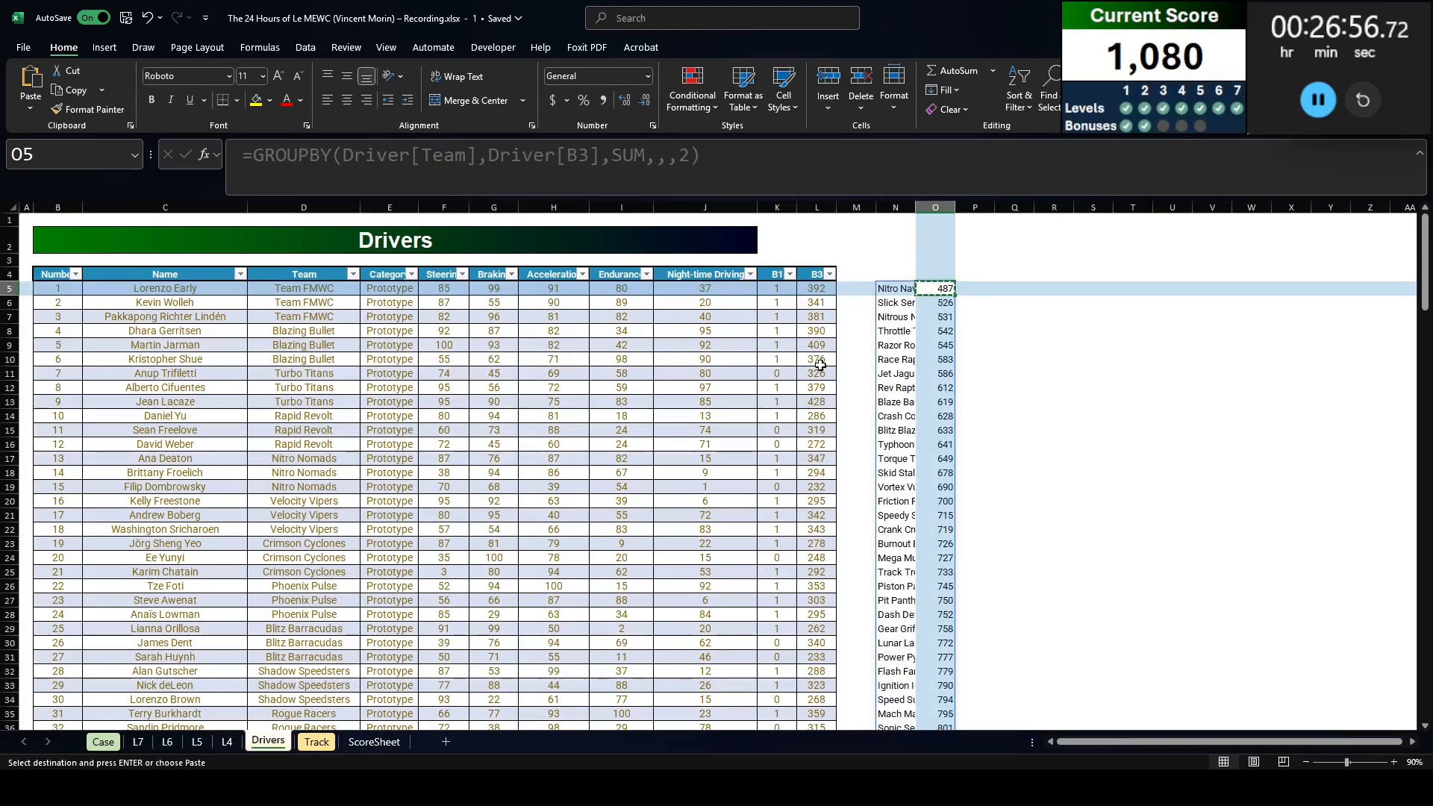
key(ctrl+Page_Up)
key(ctrl+Page_Up)
key(ctrl+Page_Up)
key(ctrl+Page_Up)
key(ctrl+Page_Up)
key(ctrl+v)
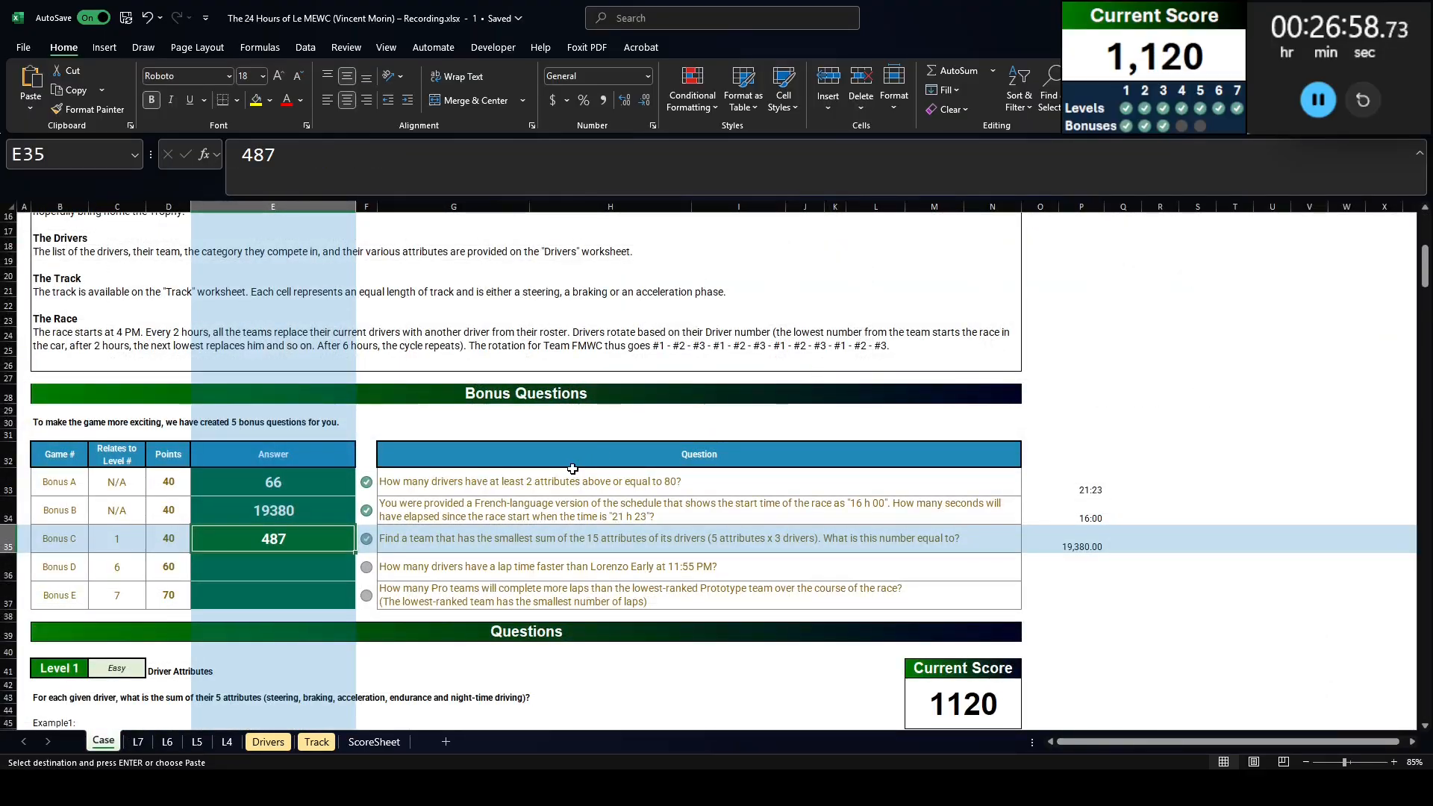
key(Delete)
key(ctrl+z)
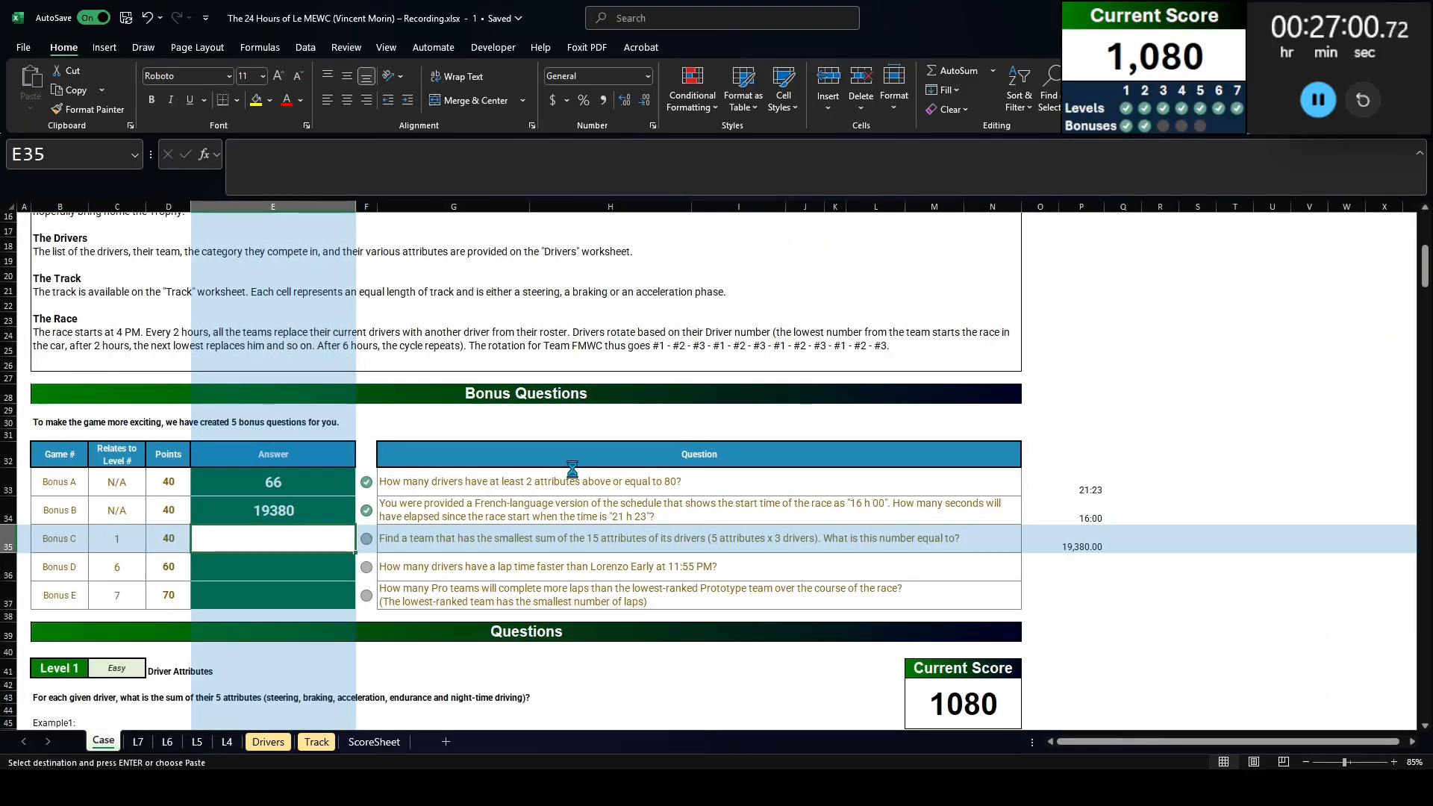
Step: Read the Bonus D question and examine the example lap-time calculation on the L6 sheet, including the total in E38
click(489, 574)
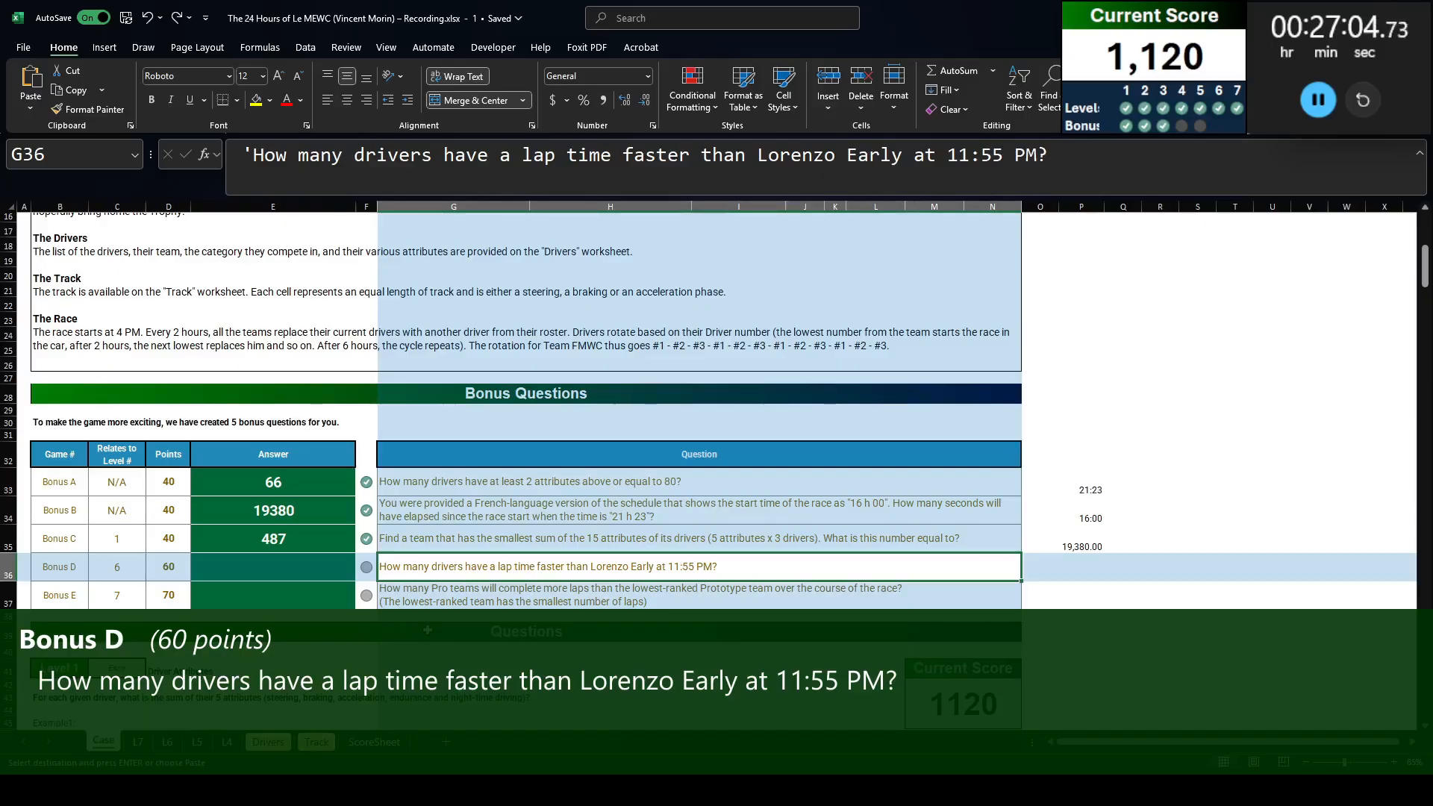
click(119, 566)
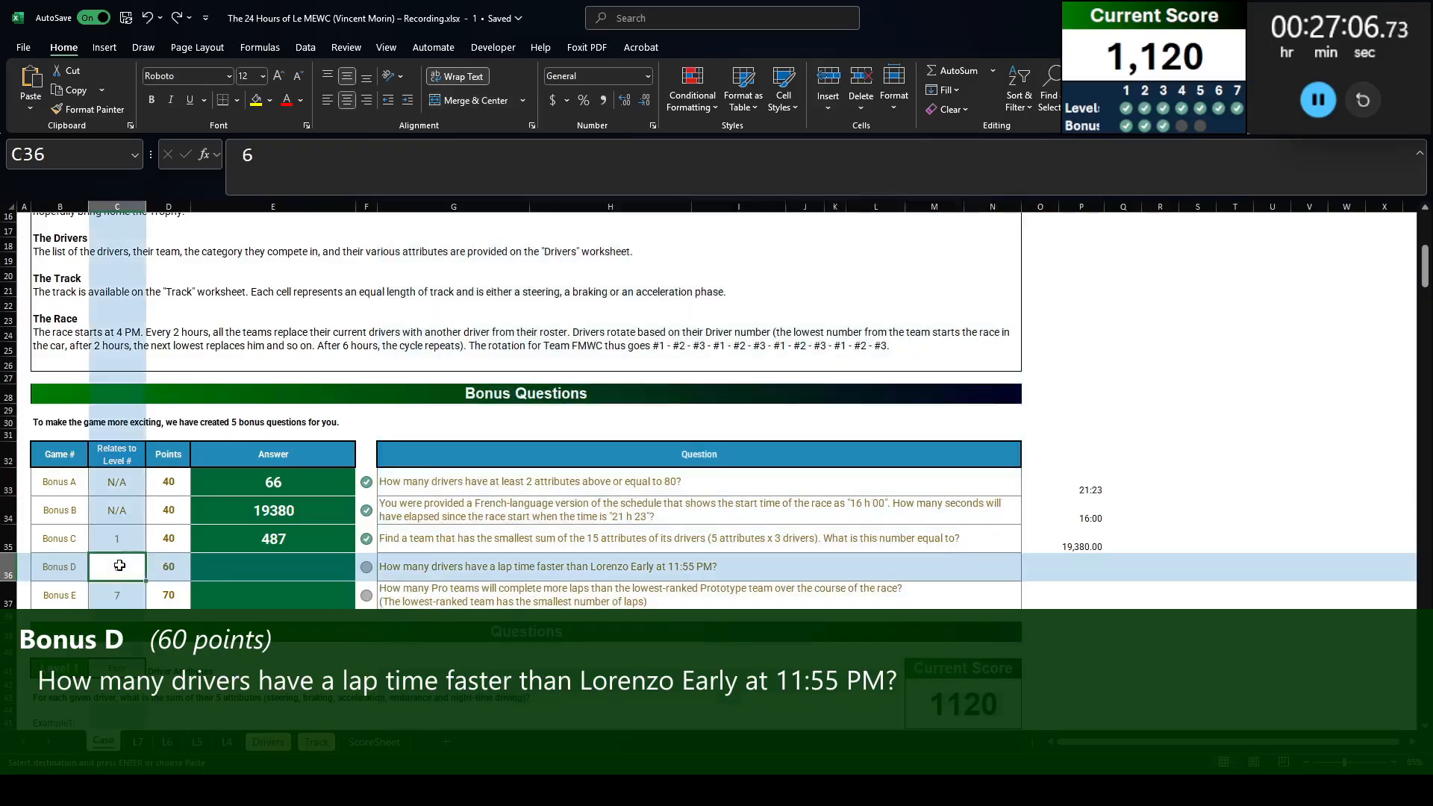
click(165, 747)
scroll(206, 601, down, 7)
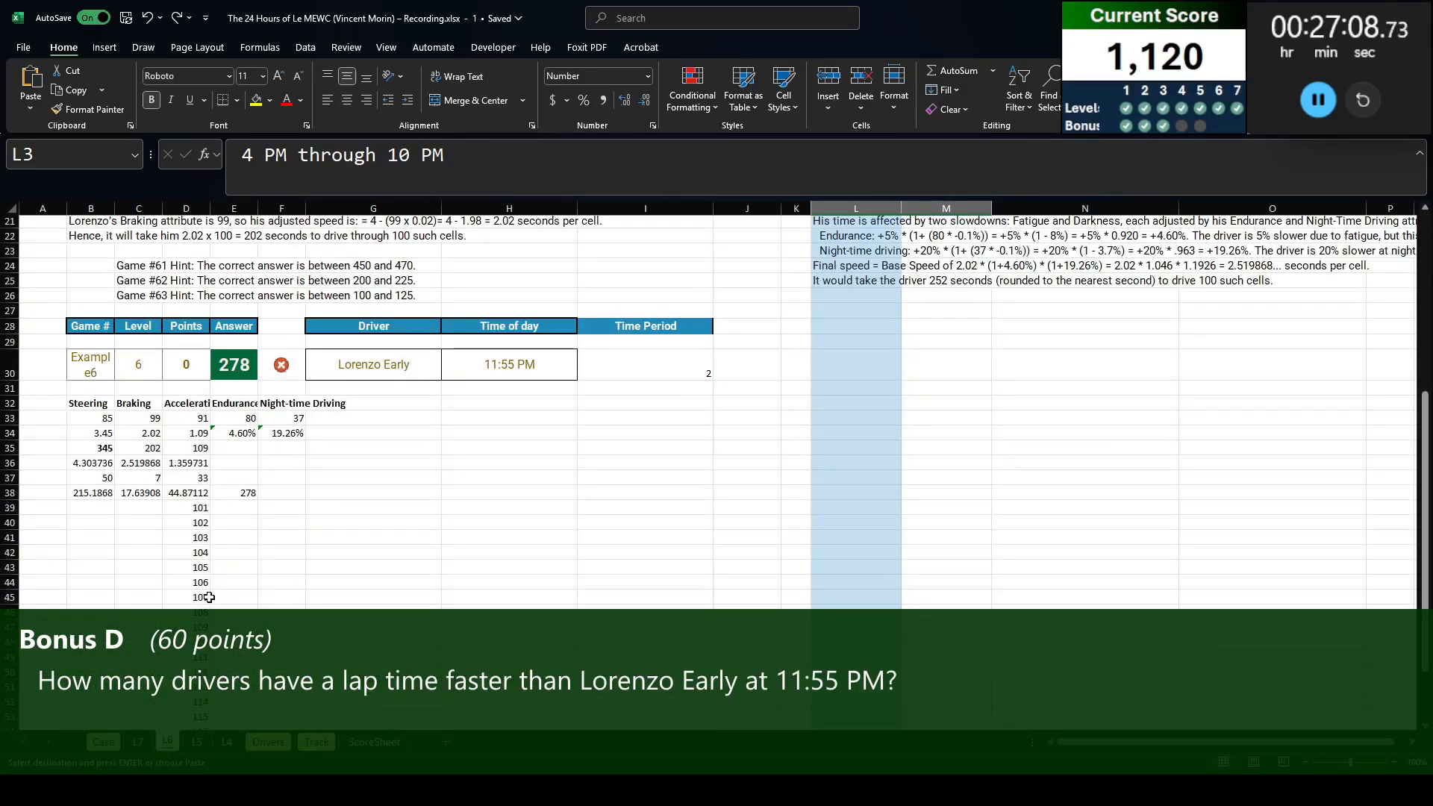
click(422, 360)
click(530, 363)
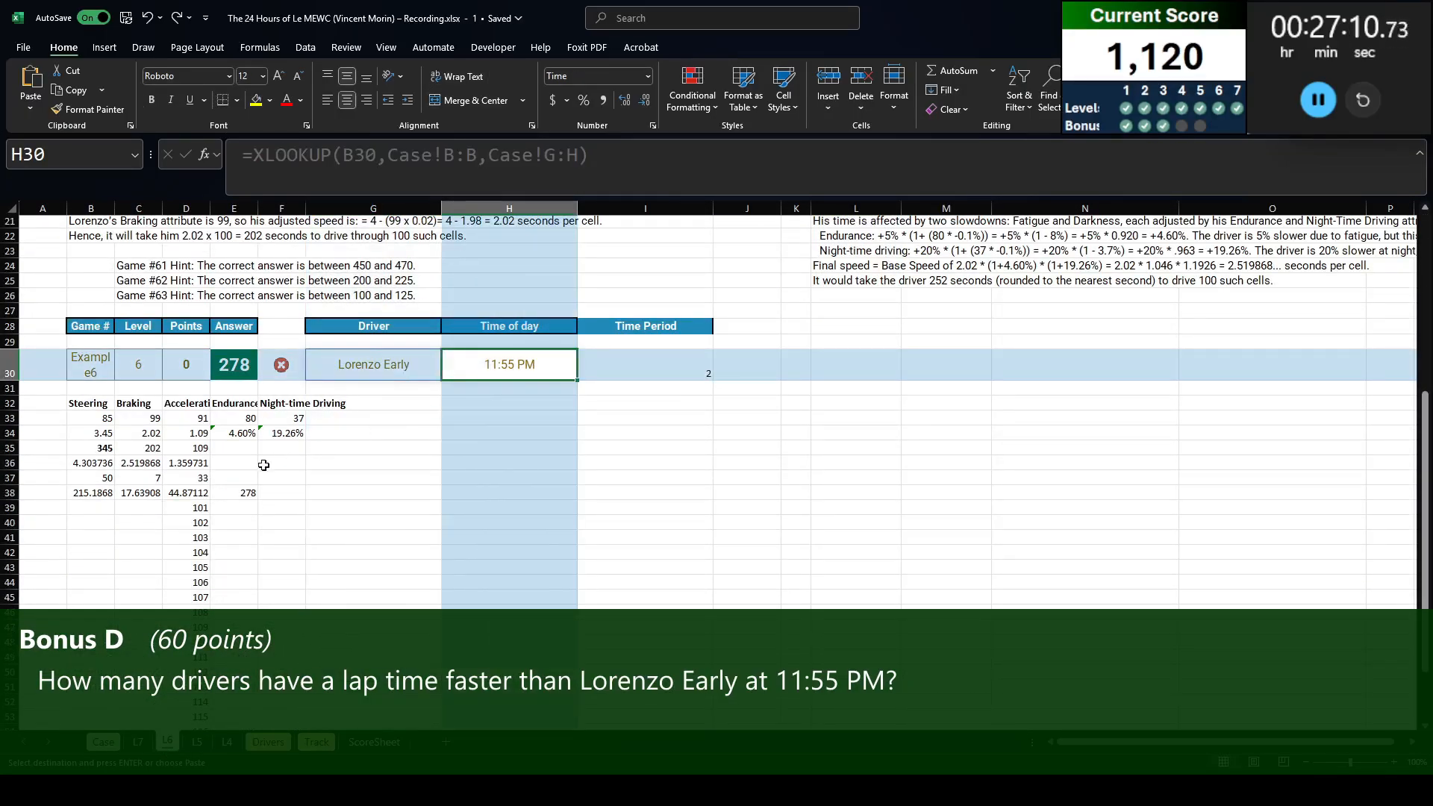
click(184, 505)
click(188, 495)
click(248, 492)
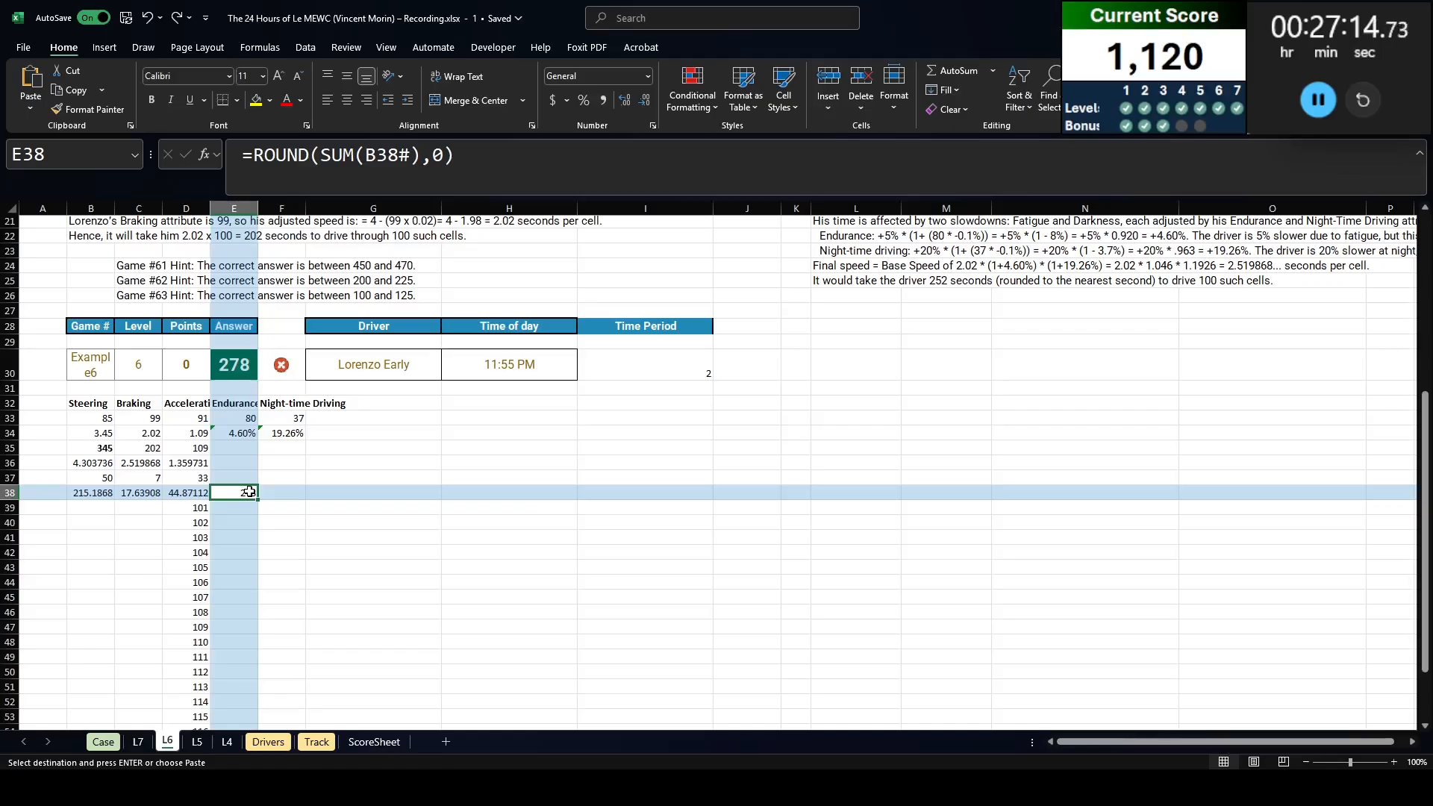
click(368, 180)
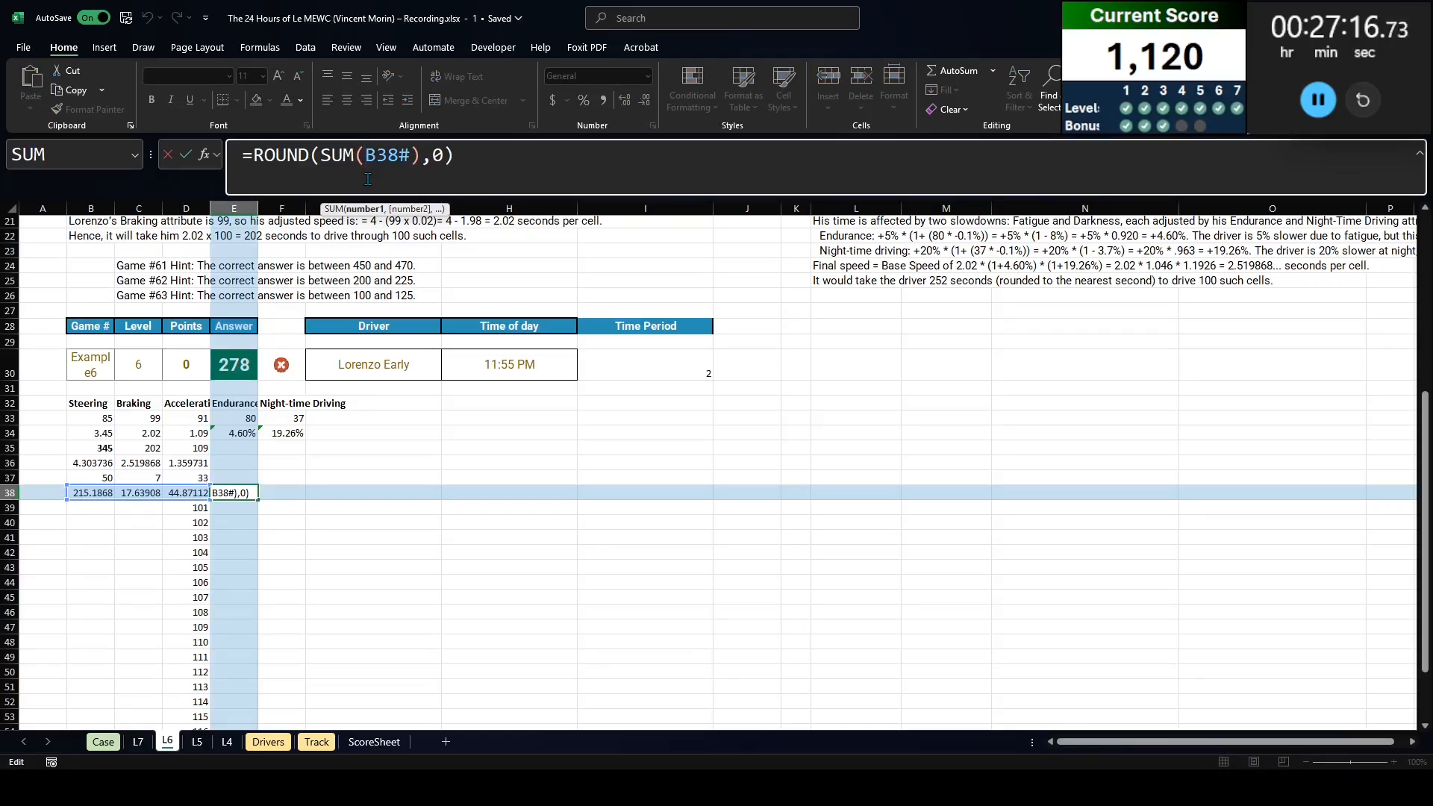
key(Escape)
Step: Clear the list of game numbers from D39 downward on the L6 sheet
key(Left)
key(Down)
key(ctrl+shift+Down)
key(Delete)
key(Up)
key(Down)
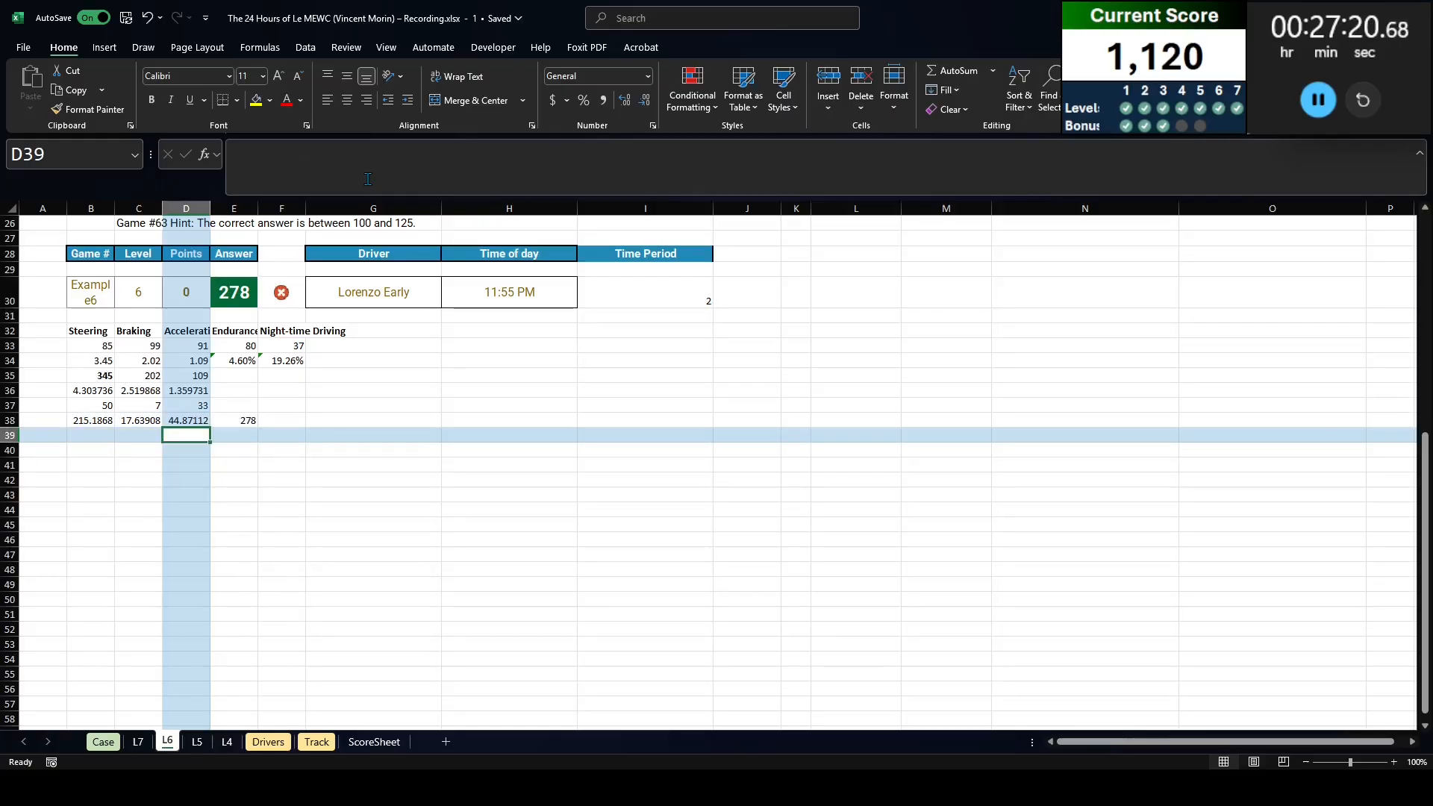
Step: Copy the driver names from C6 downward on the Drivers sheet and paste them from D39 on the L6 sheet
key(ctrl+Page_Down)
key(ctrl+Page_Down)
key(ctrl+Page_Down)
click(153, 299)
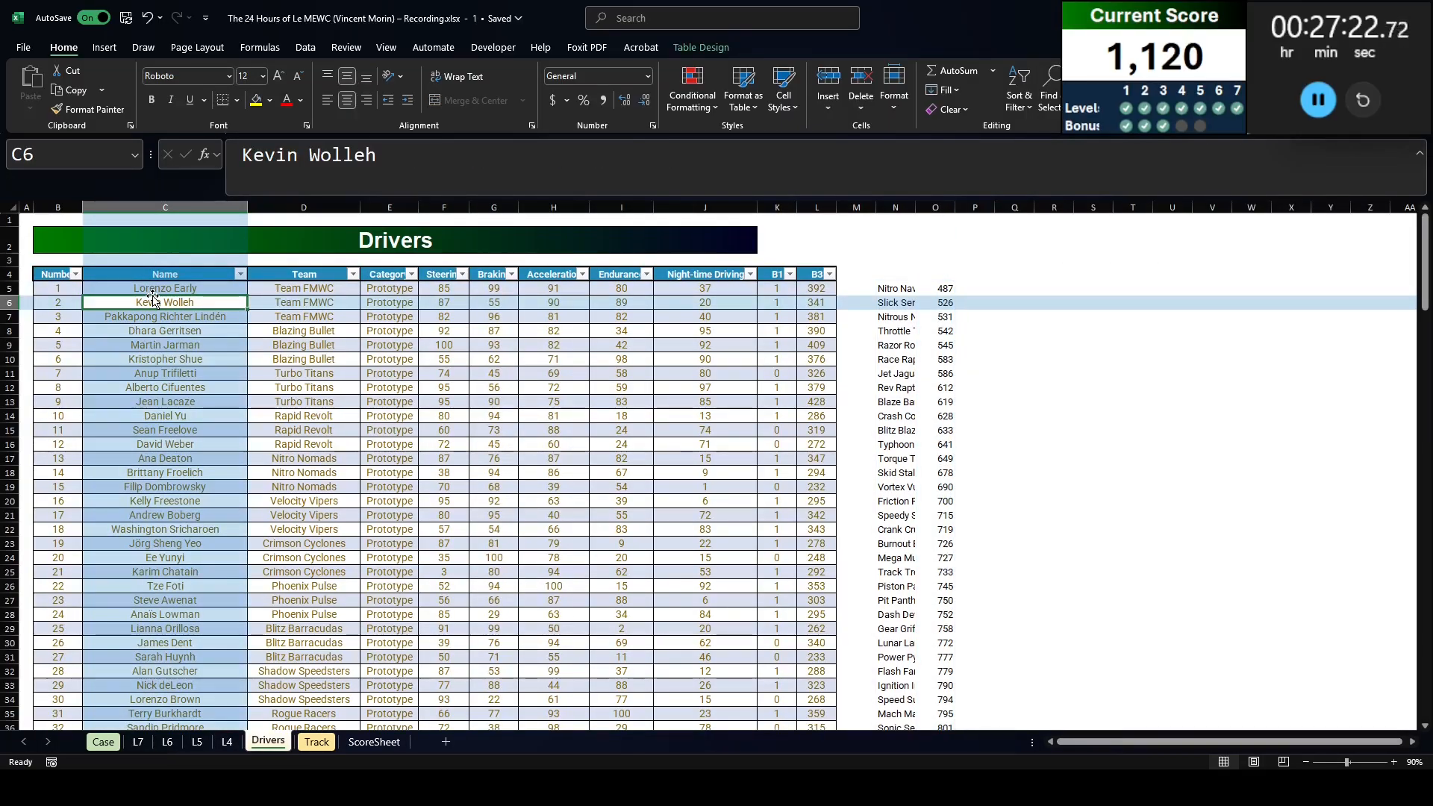
key(ctrl+shift+Down)
key(ctrl+c)
key(ctrl+Page_Up)
key(ctrl+Page_Up)
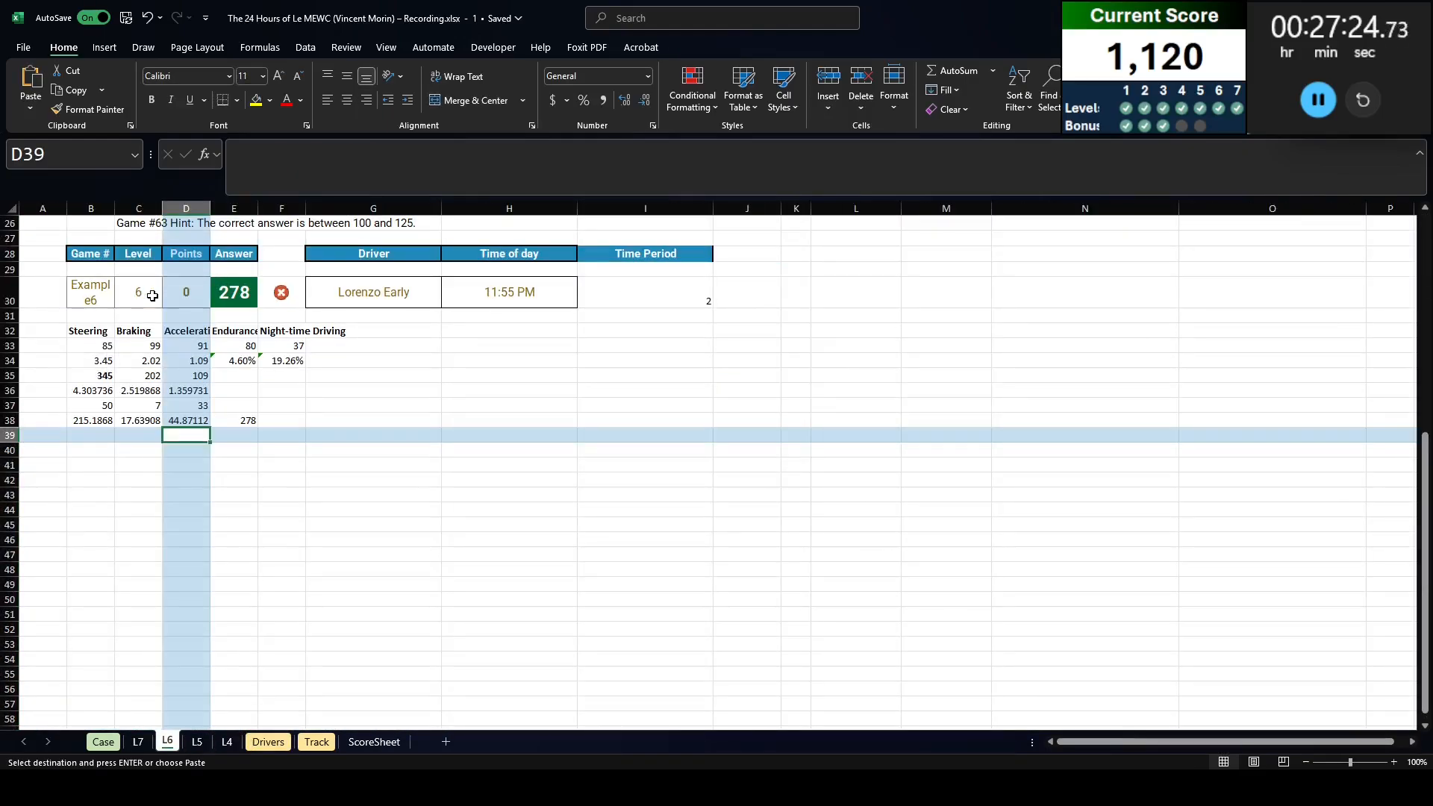
key(ctrl+shift+Down)
key(ctrl+v)
key(Up)
key(shift+Right)
key(ctrl+shift+Down)
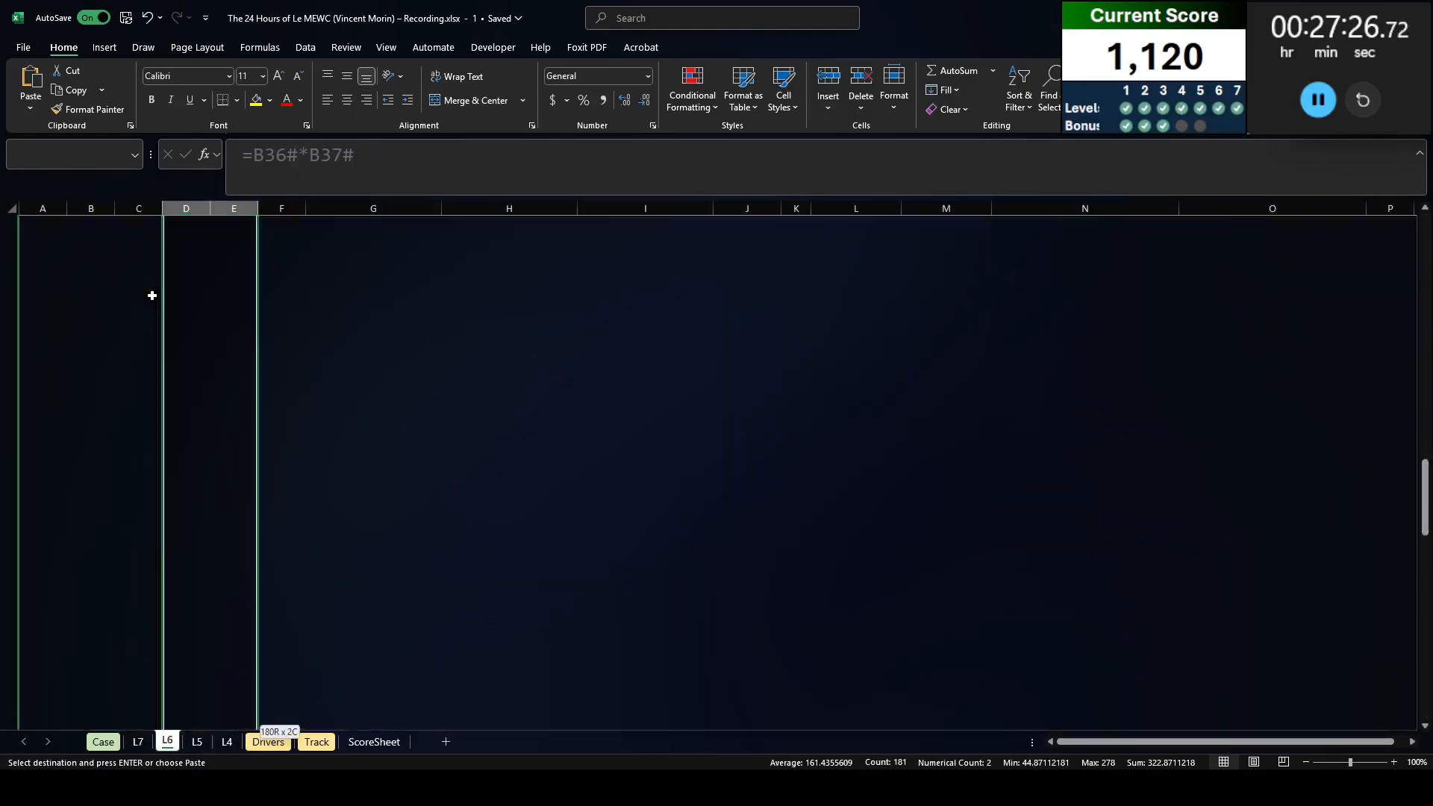
key(ctrl+BackSpace)
key(alt+d)
key(t)
key(Tab)
scroll(234, 380, up, 5)
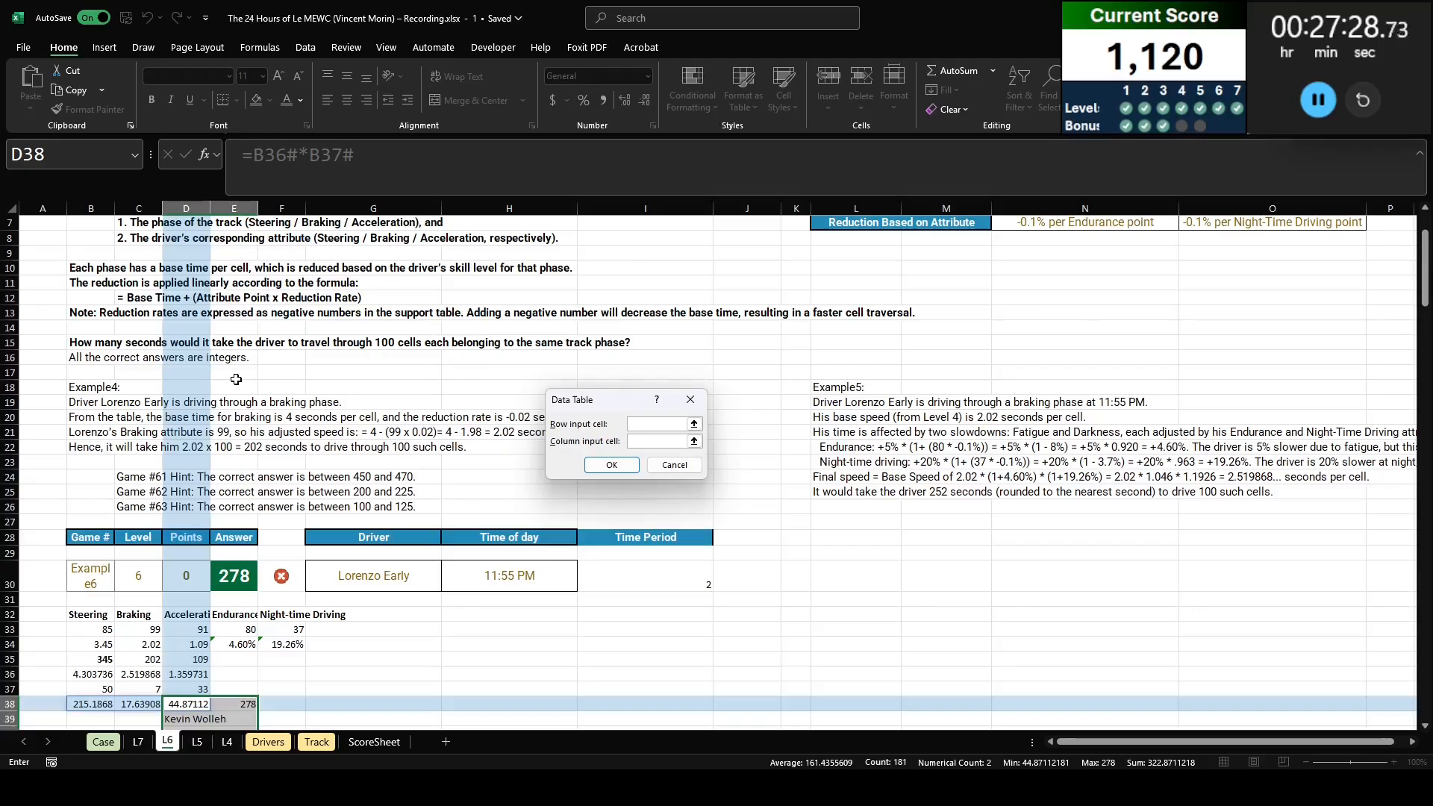
scroll(236, 379, down, 3)
key(Escape)
Step: Replace the lookup formula for driver and time of day in G30:H30 of the L6 sheet with plain values
drag(393, 439, 503, 436)
key(ctrl+c)
key(ctrl+shift+v)
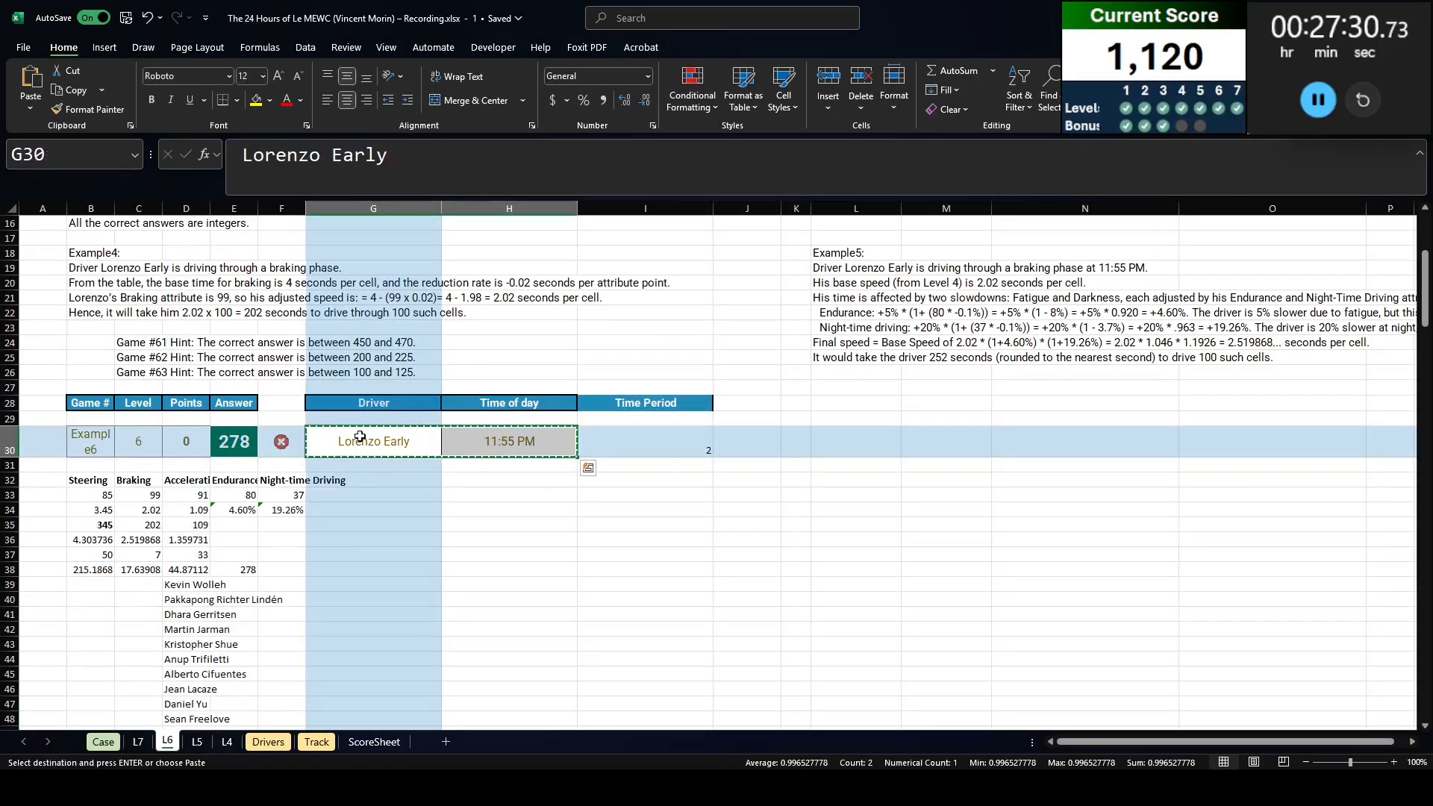
click(359, 435)
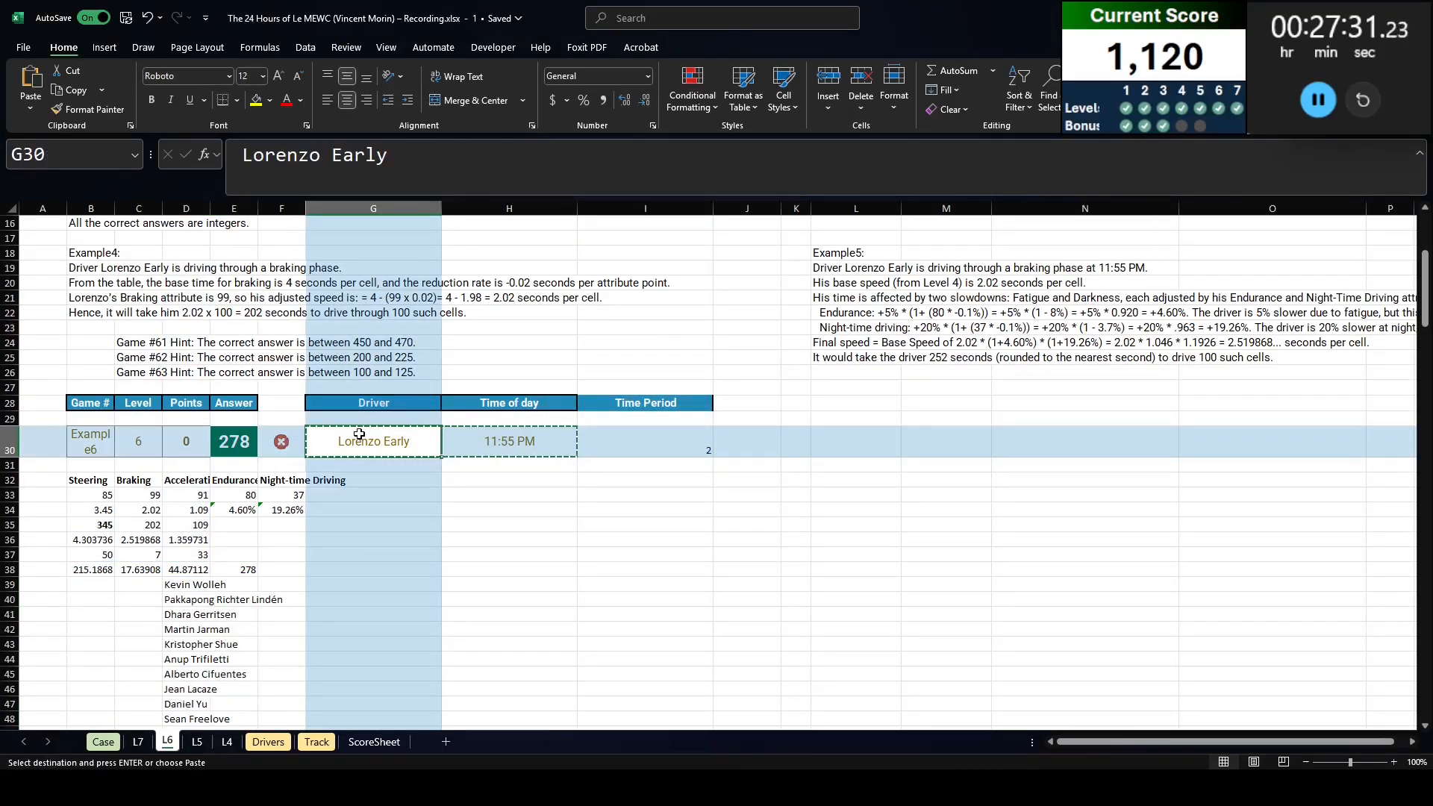
Step: Create a Data Table from D38:E38 down through the driver names, with G30 as the column input cell
click(187, 582)
key(Up)
key(shift+Right)
key(ctrl+shift+Down)
key(ctrl+BackSpace)
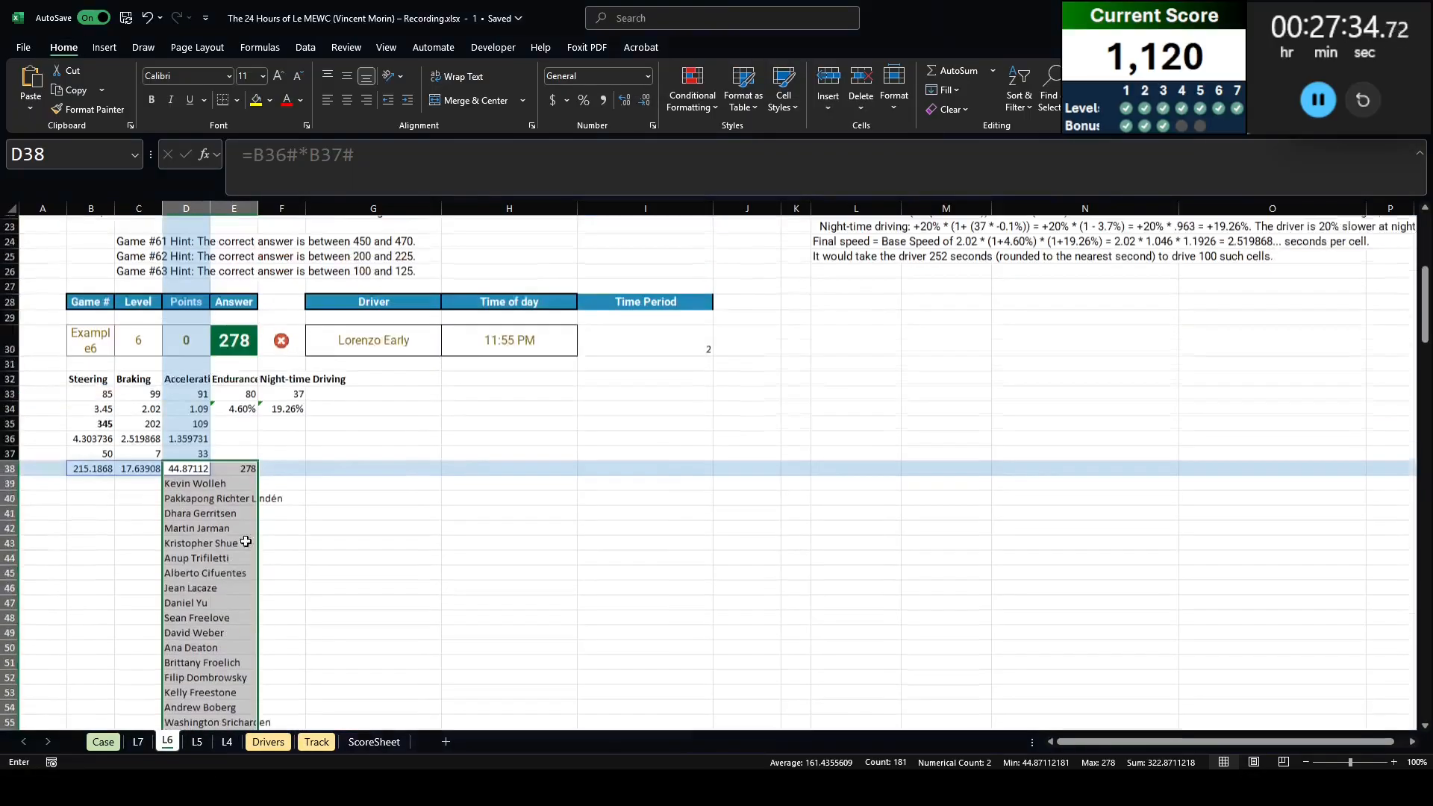
key(alt+d)
key(t)
click(370, 344)
key(Return)
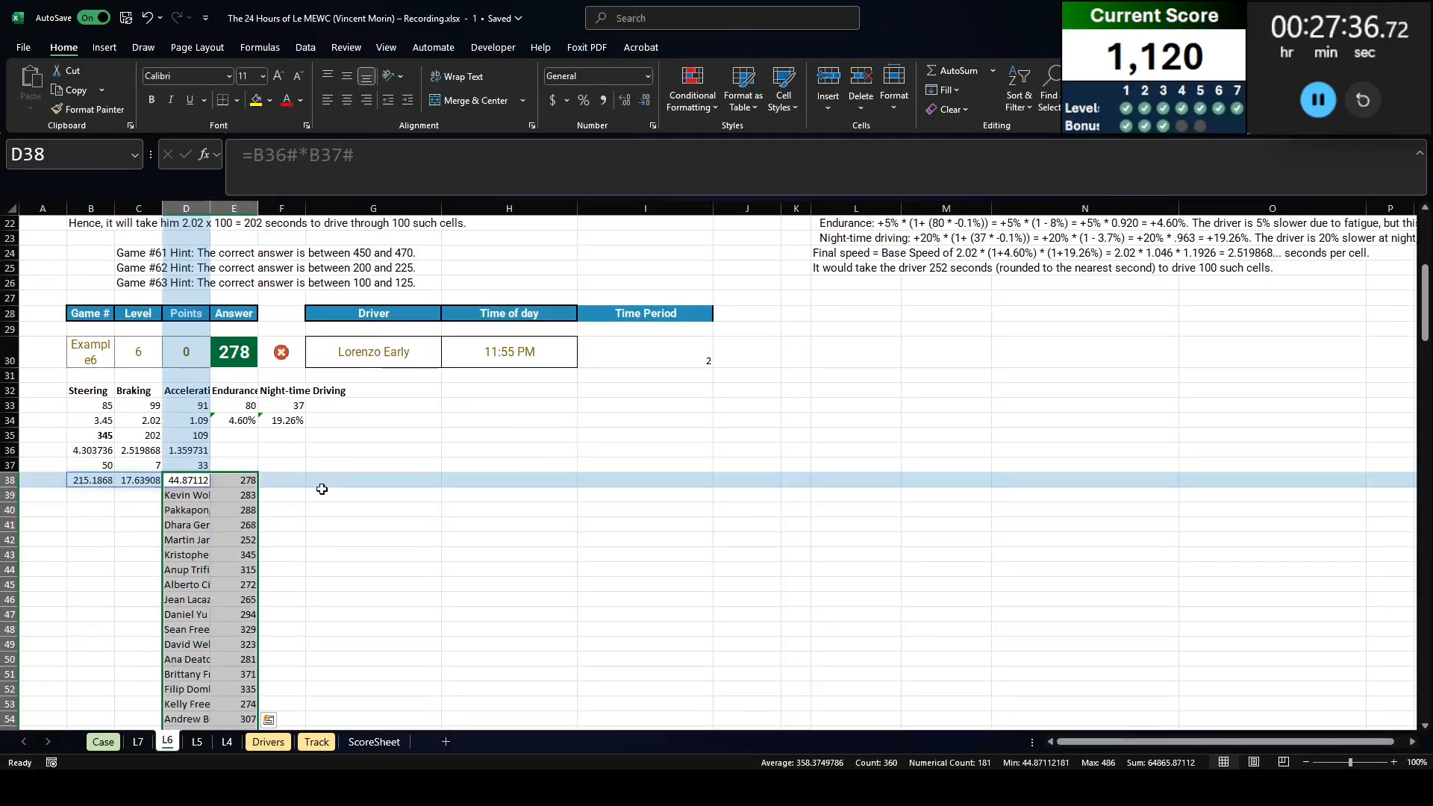
Step: In F39 of the L6 sheet, count the lap times in E39:E217 that are less than E38 with COUNTIF
click(278, 490)
text(=countif()
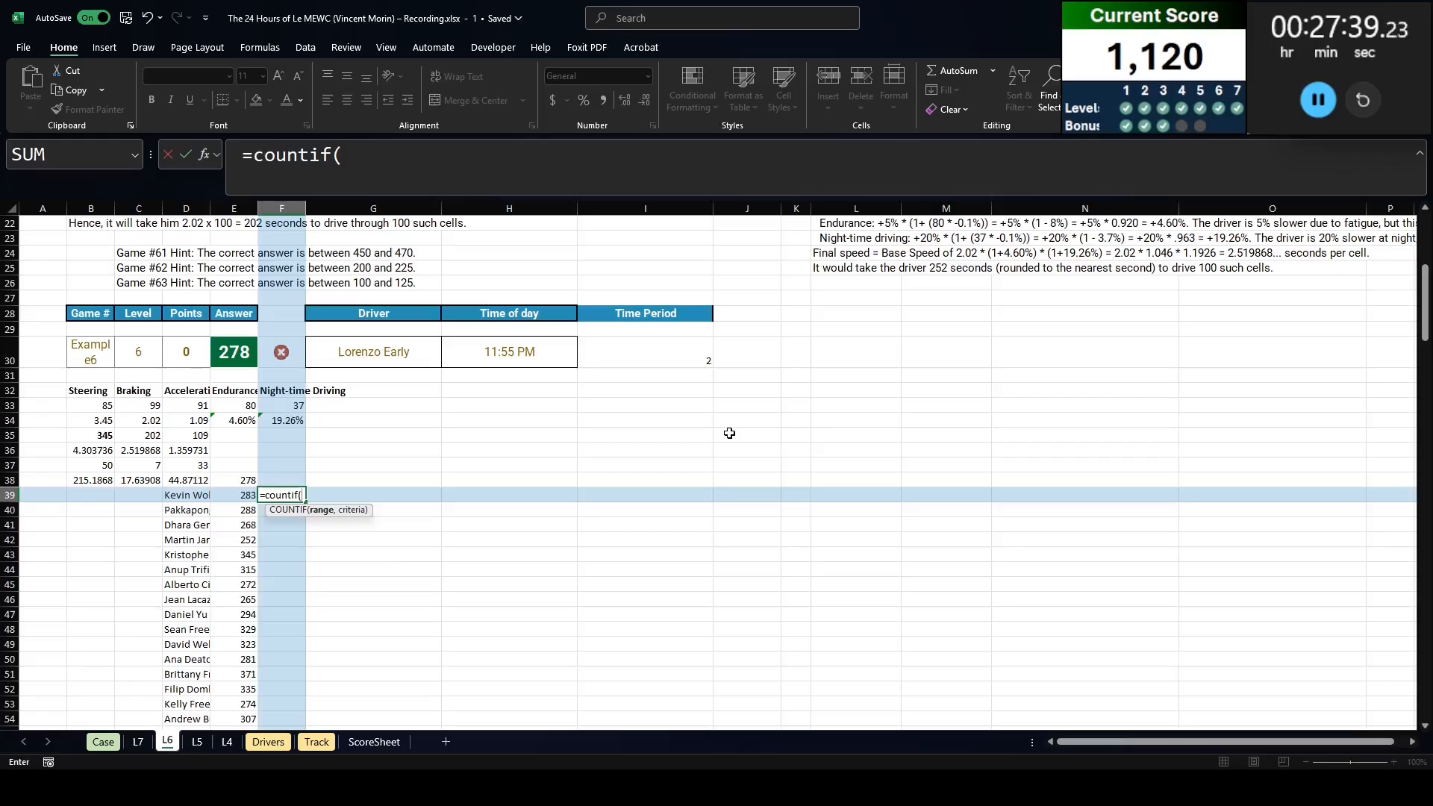
key(Left)
key(ctrl+shift+Down)
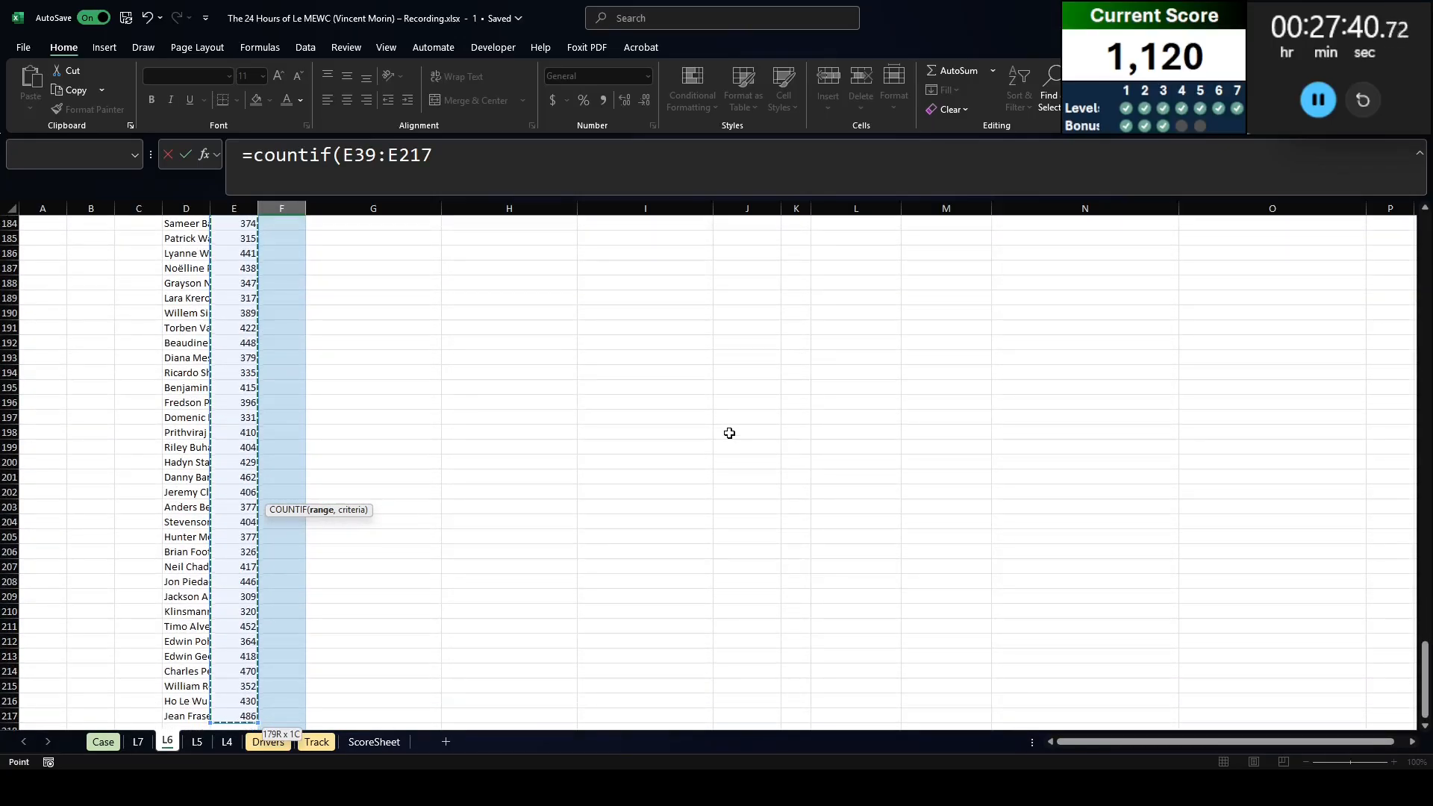
text(,"<")
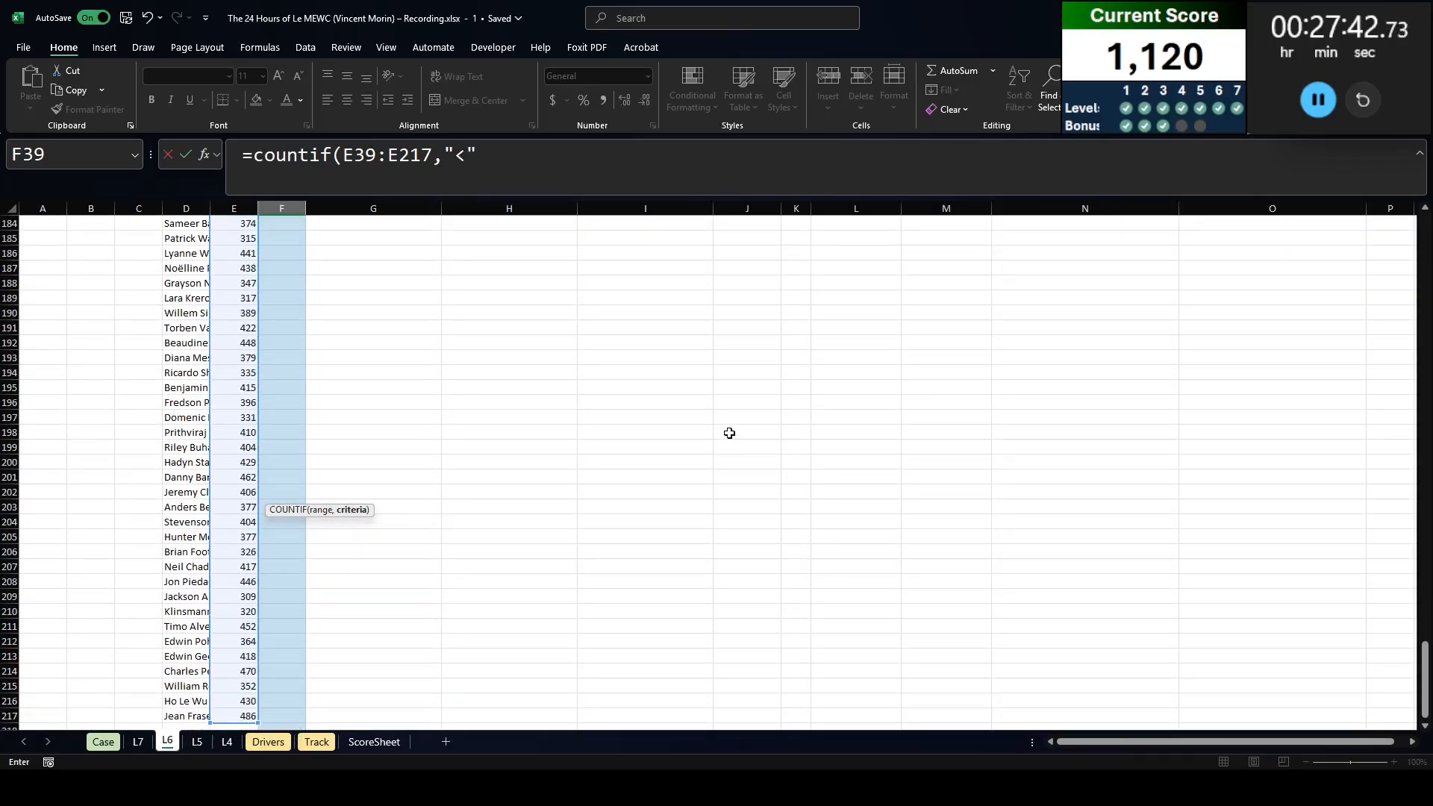
text(&)
key(Up)
key(Left)
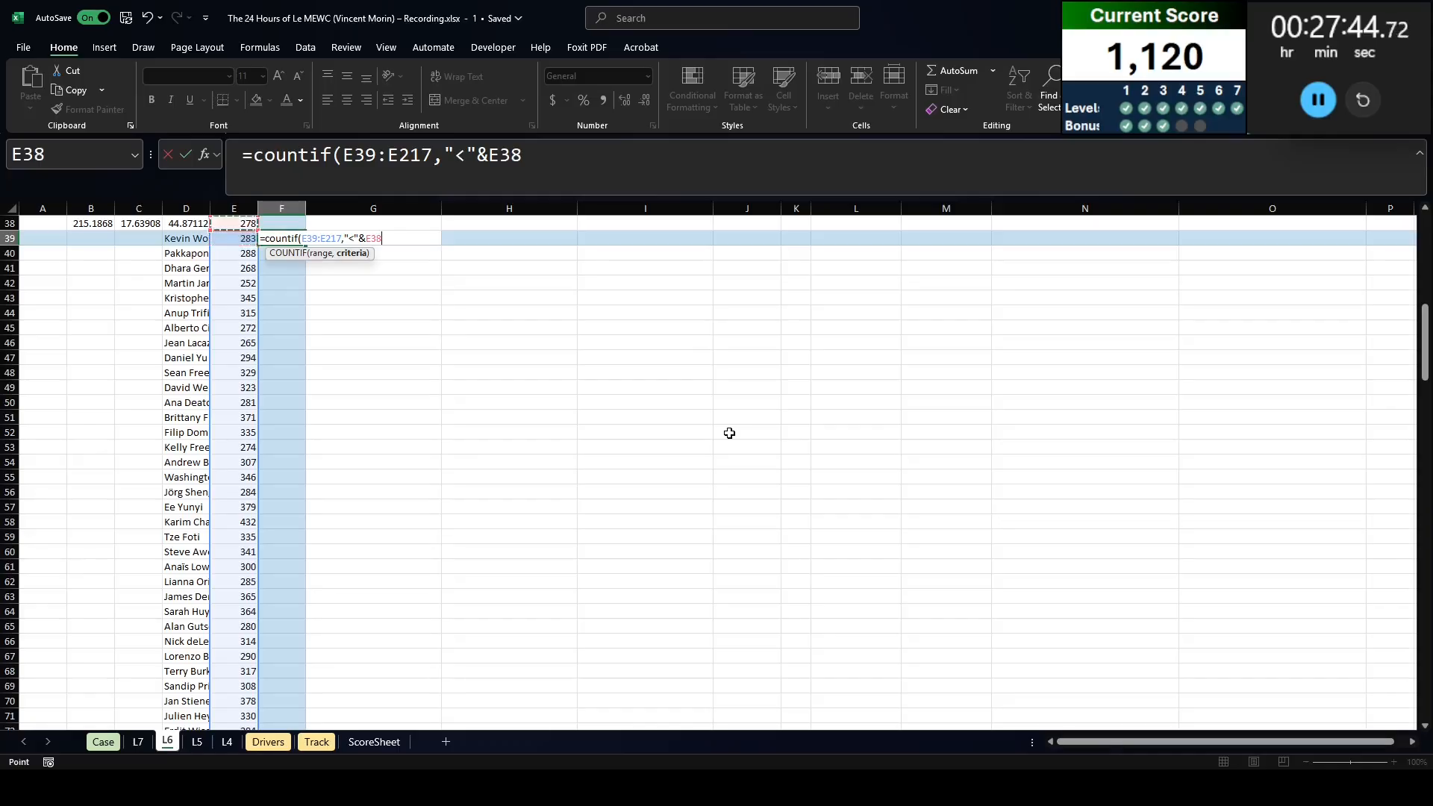
text())
key(ctrl+Return)
Step: Copy the count from F39 and paste its value into the Bonus D answer cell E36 on the Case sheet
key(ctrl+c)
key(ctrl+Page_Up)
key(ctrl+Page_Up)
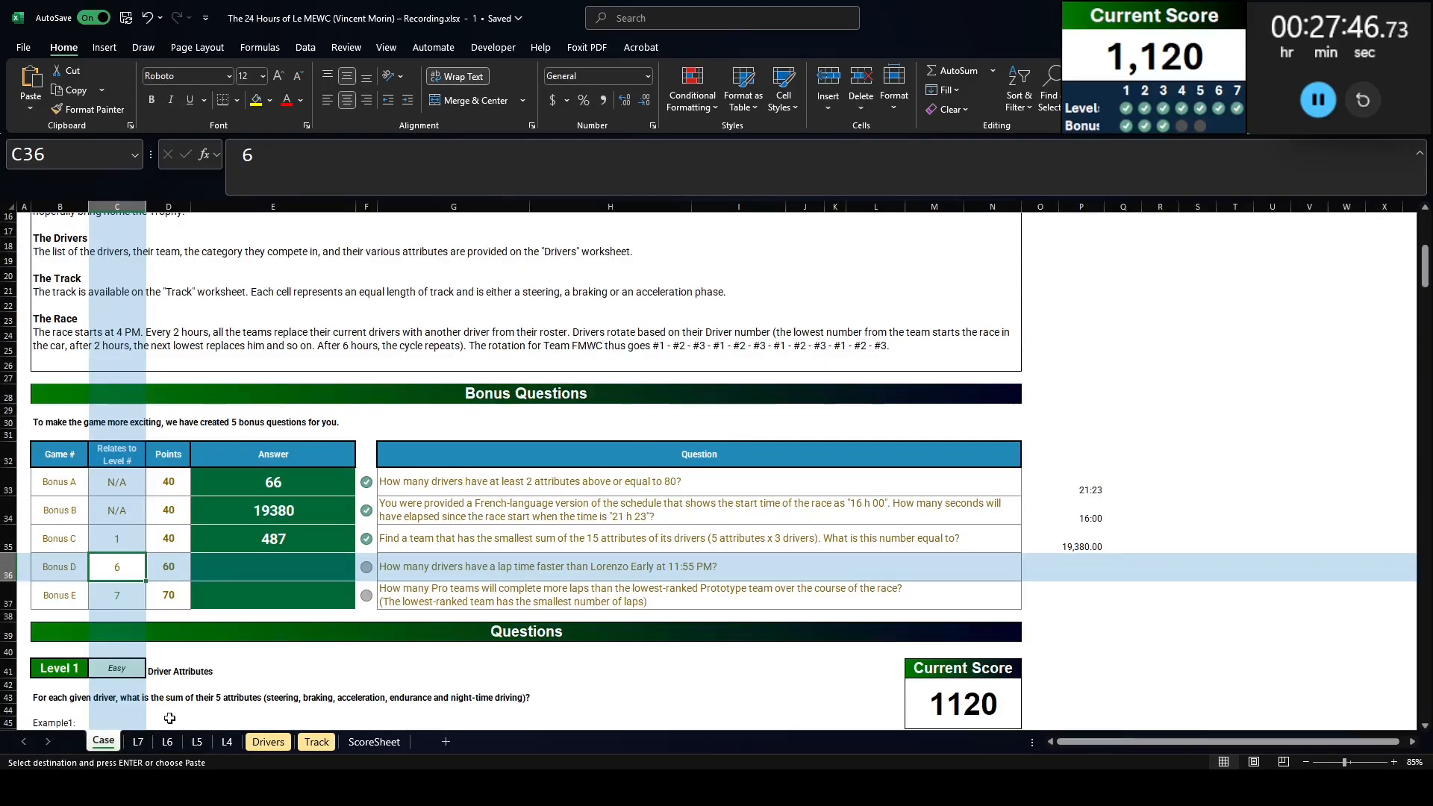
click(325, 572)
key(ctrl+v)
click(300, 600)
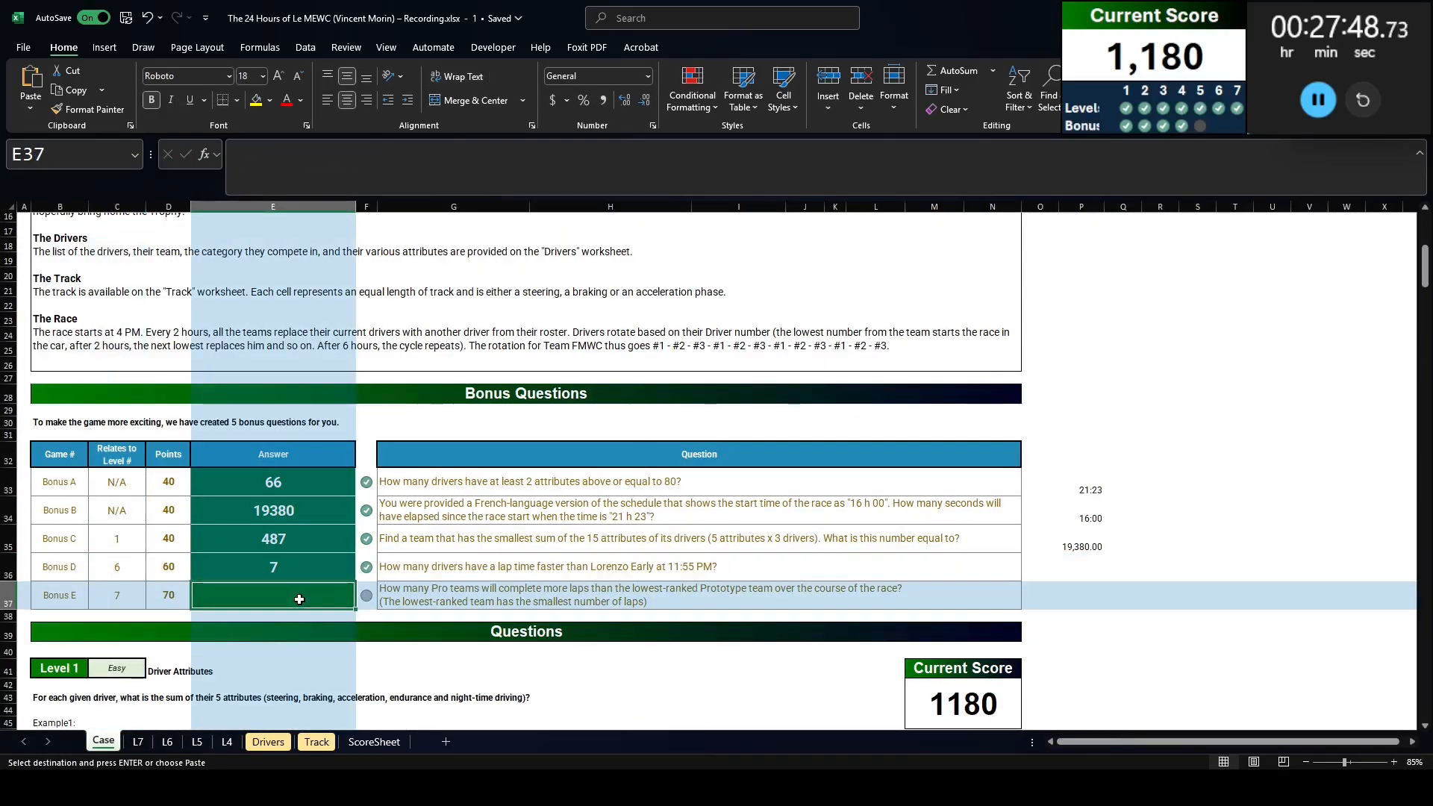
click(456, 599)
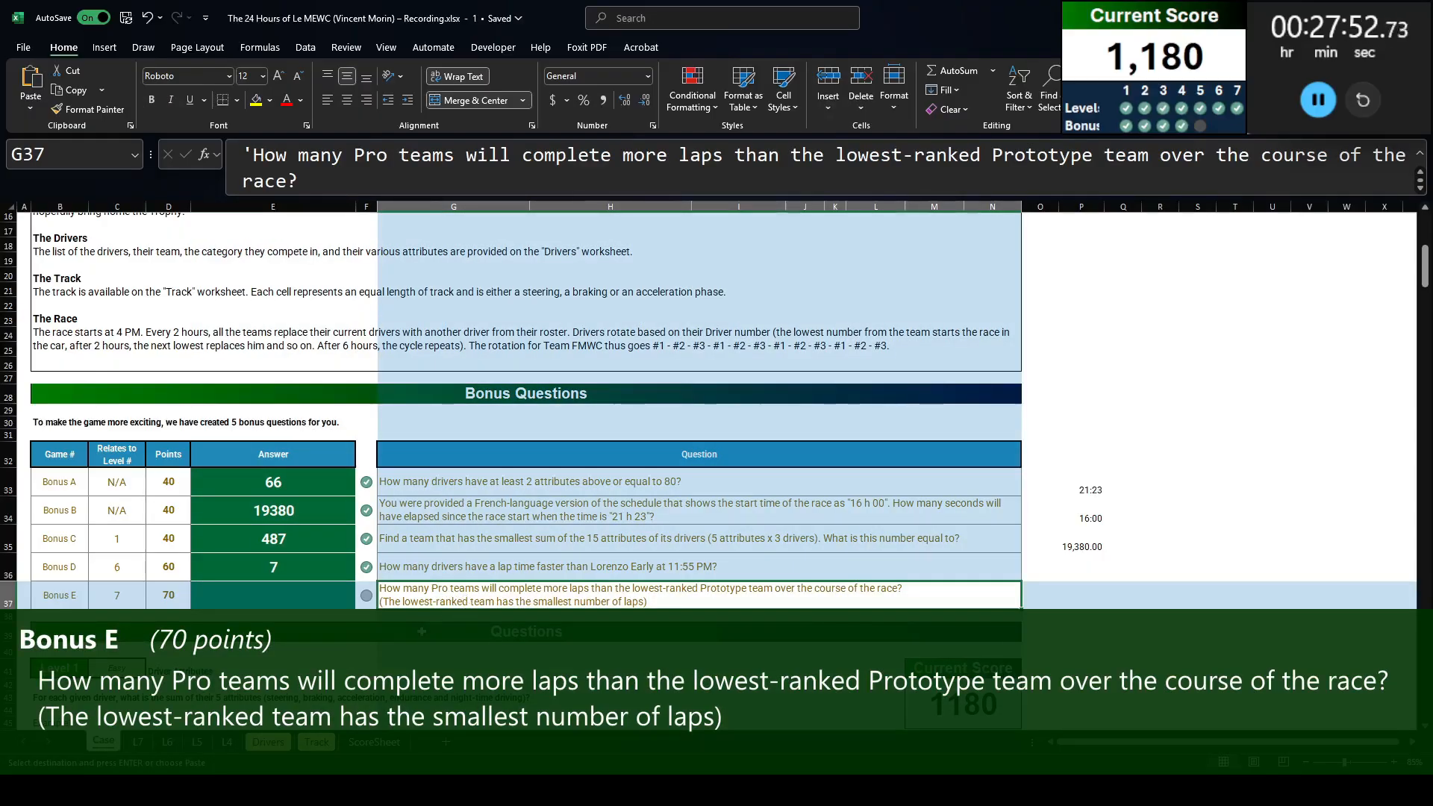
Step: Clear the Data Table results from E39 downward on the L6 sheet
key(ctrl+Page_Down)
key(ctrl+Page_Down)
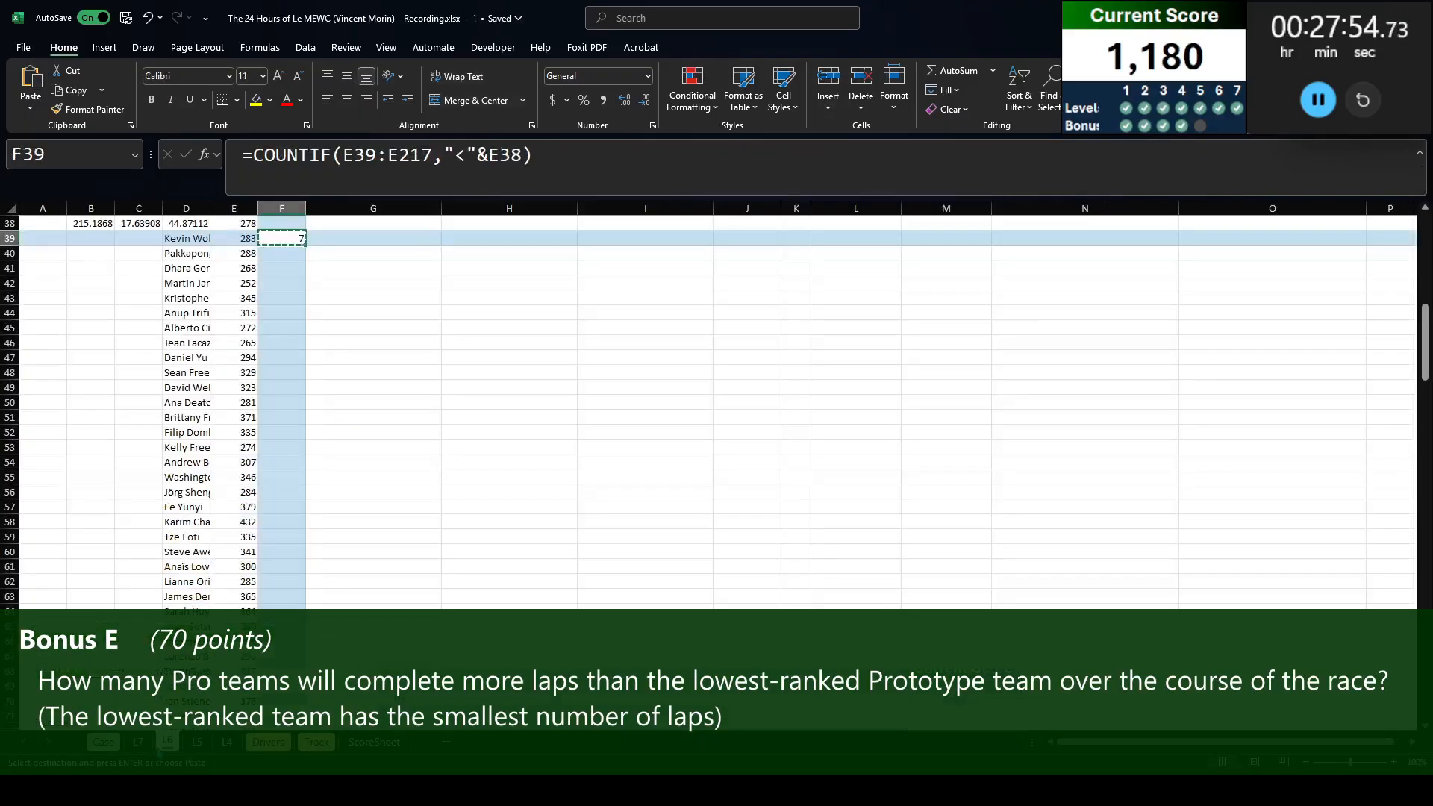
key(Left)
key(ctrl+shift+Down)
key(Delete)
key(Up)
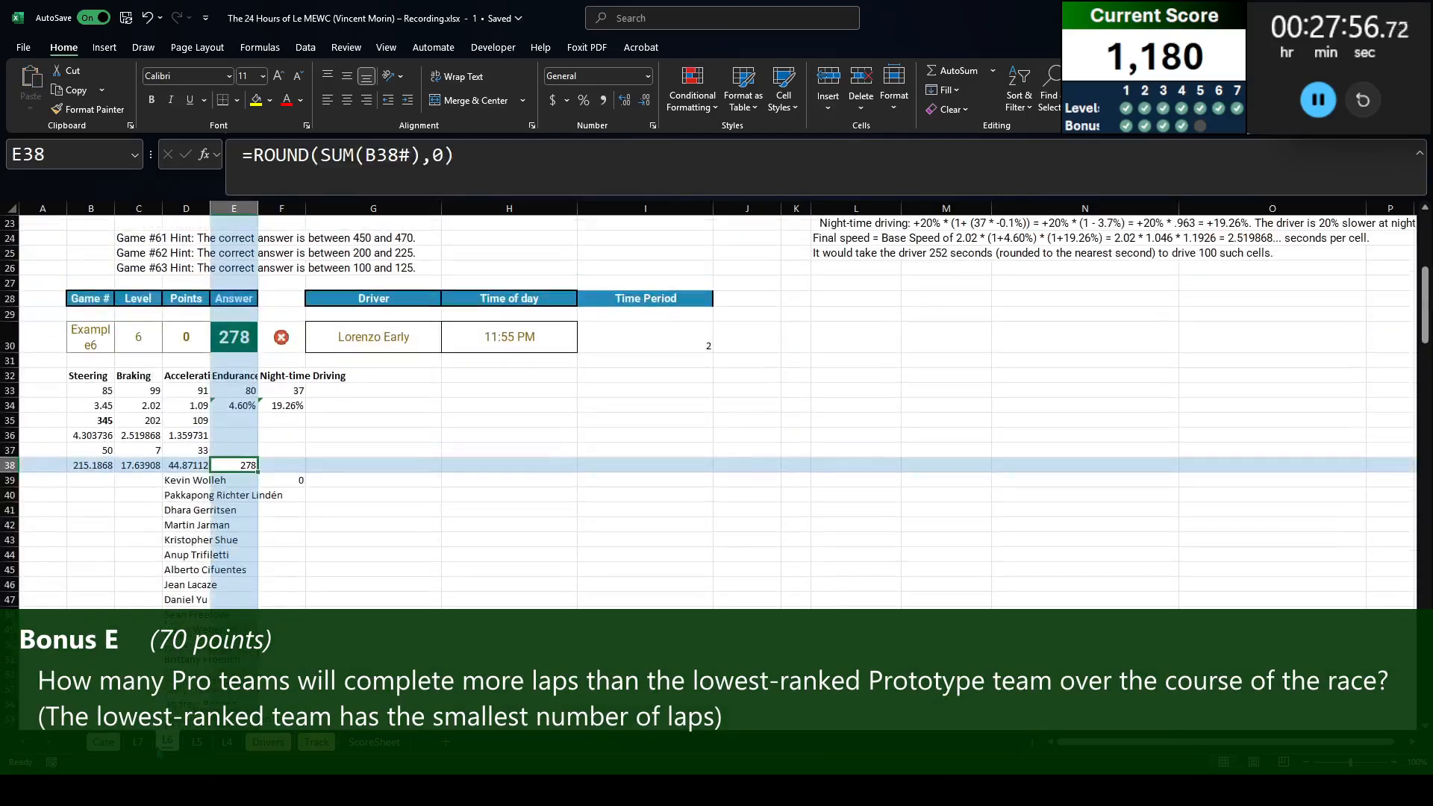
Step: On the L7 sheet, clear the Data Table results from S44 downward and the game numbers from R44 downward
key(ctrl+Page_Up)
key(ctrl+Page_Up)
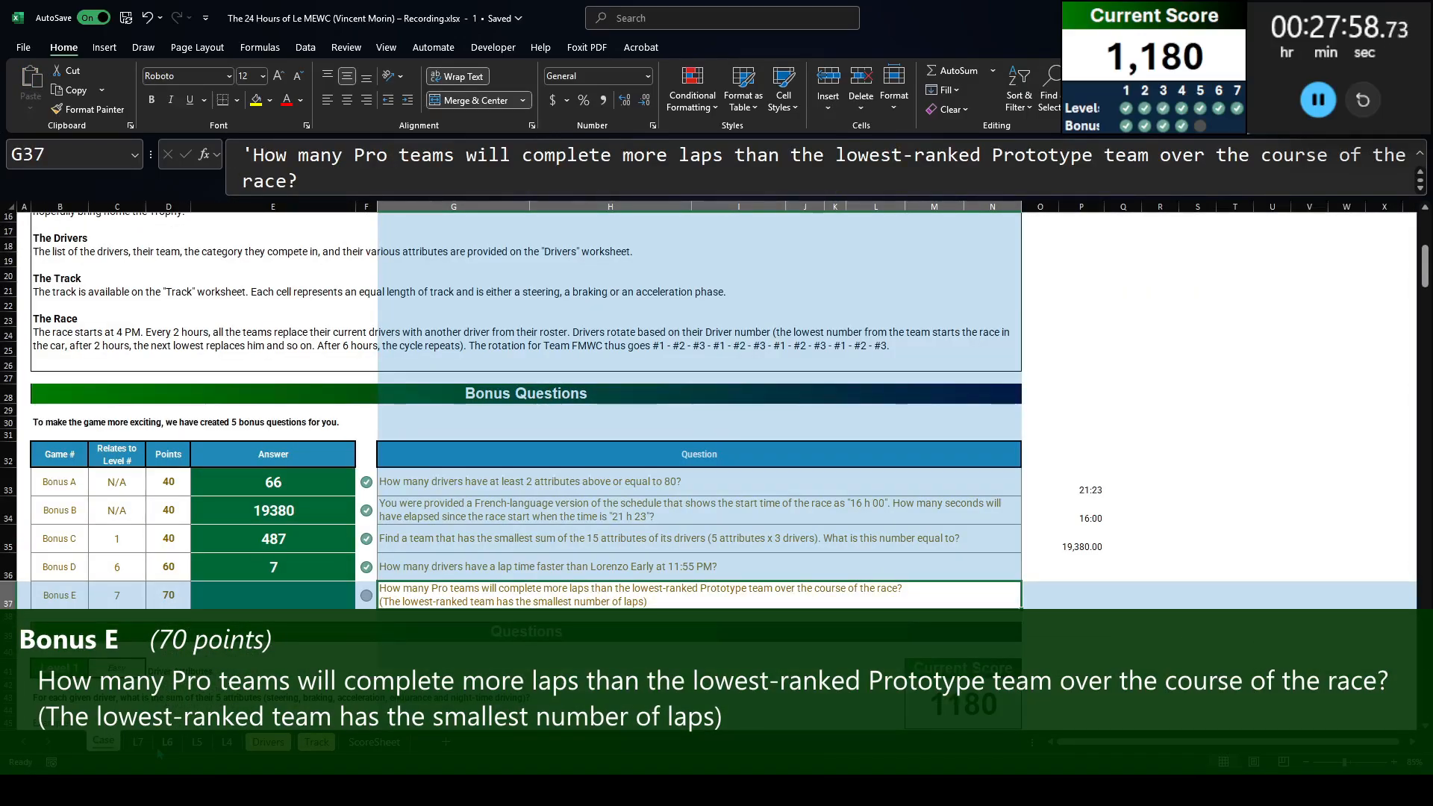
key(ctrl+Page_Down)
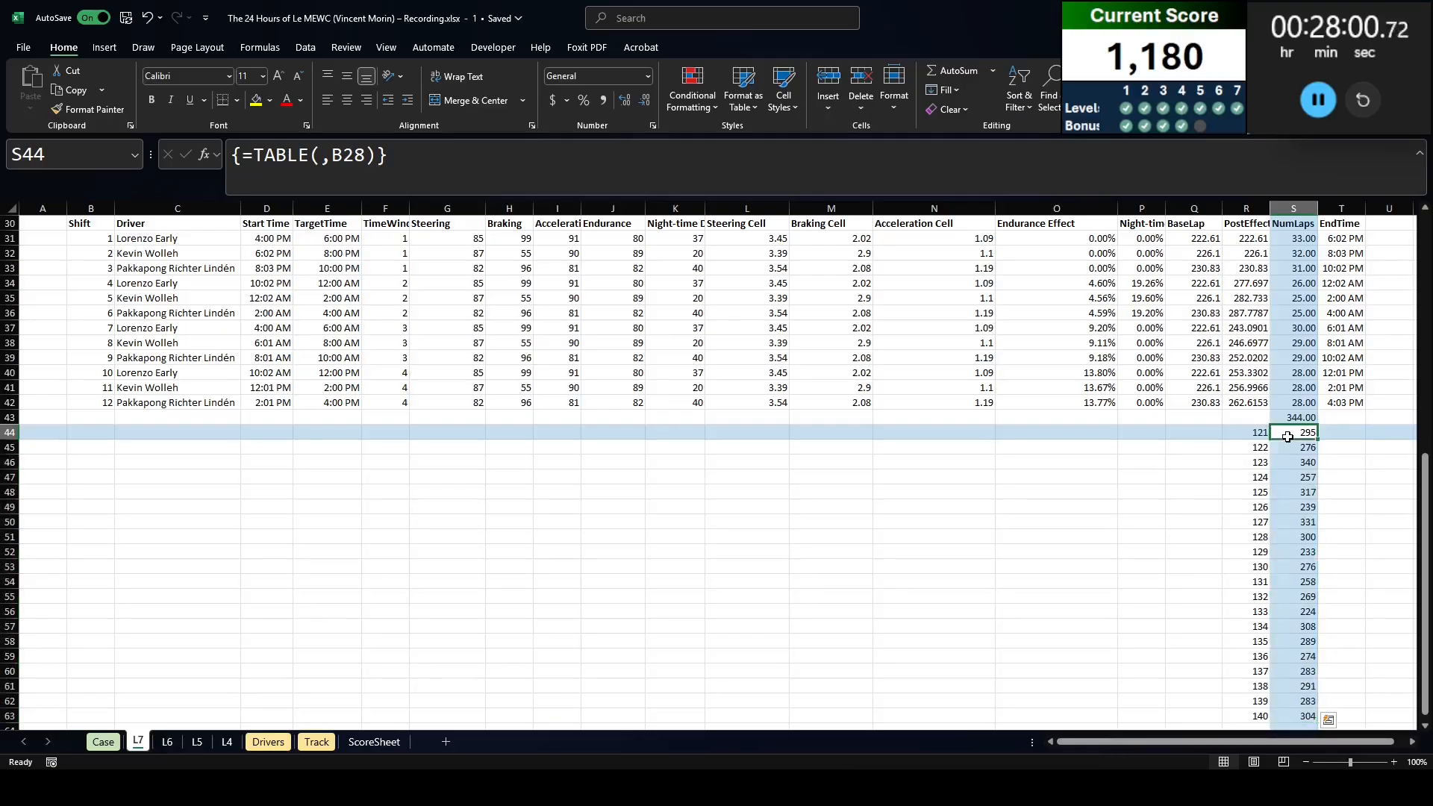
key(ctrl+shift+Down)
key(Delete)
key(Left)
key(ctrl+shift+Down)
key(Delete)
key(Up)
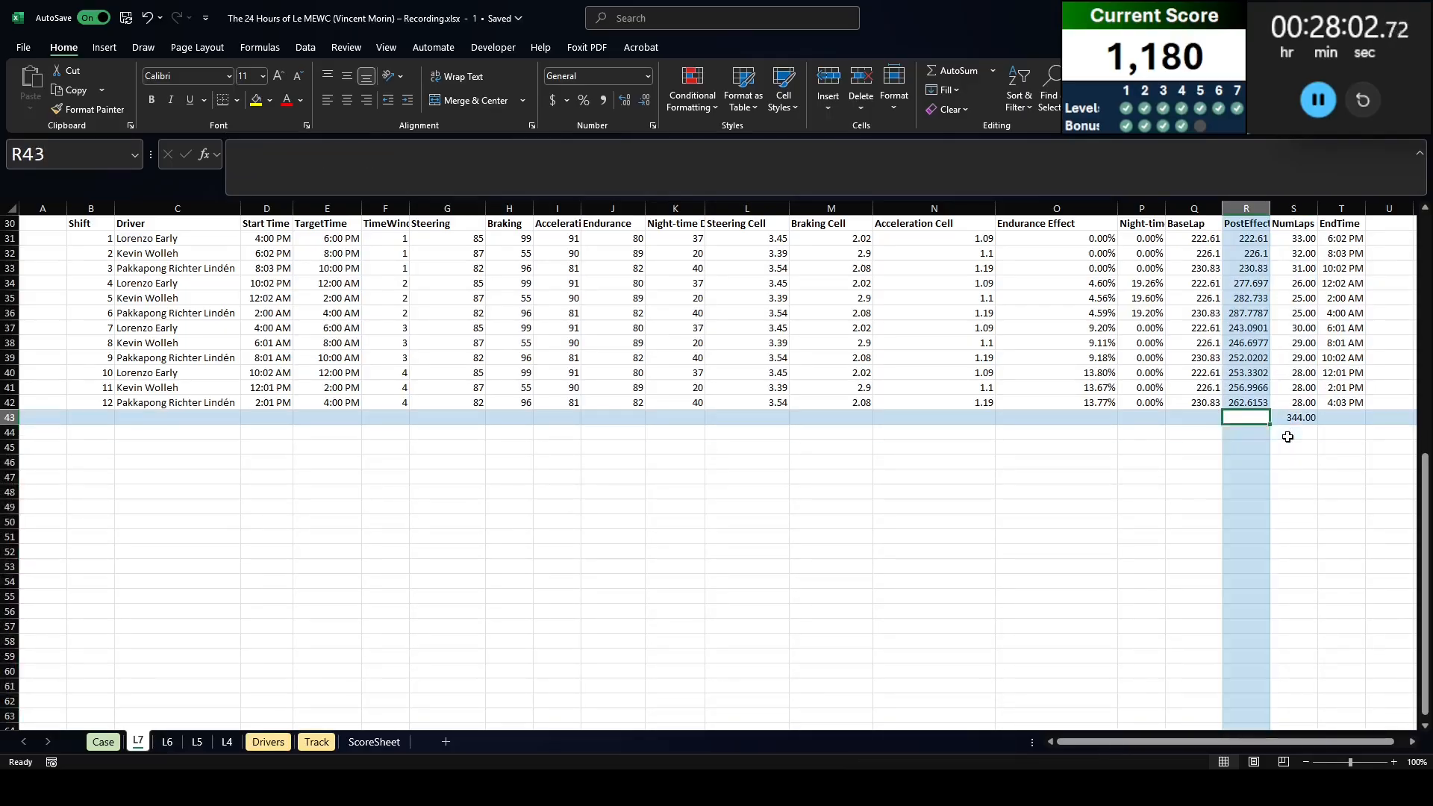
Step: List the distinct teams from R44 downward on the L7 sheet with =UNIQUE(Driver[Team])
key(Down)
text(=unique()
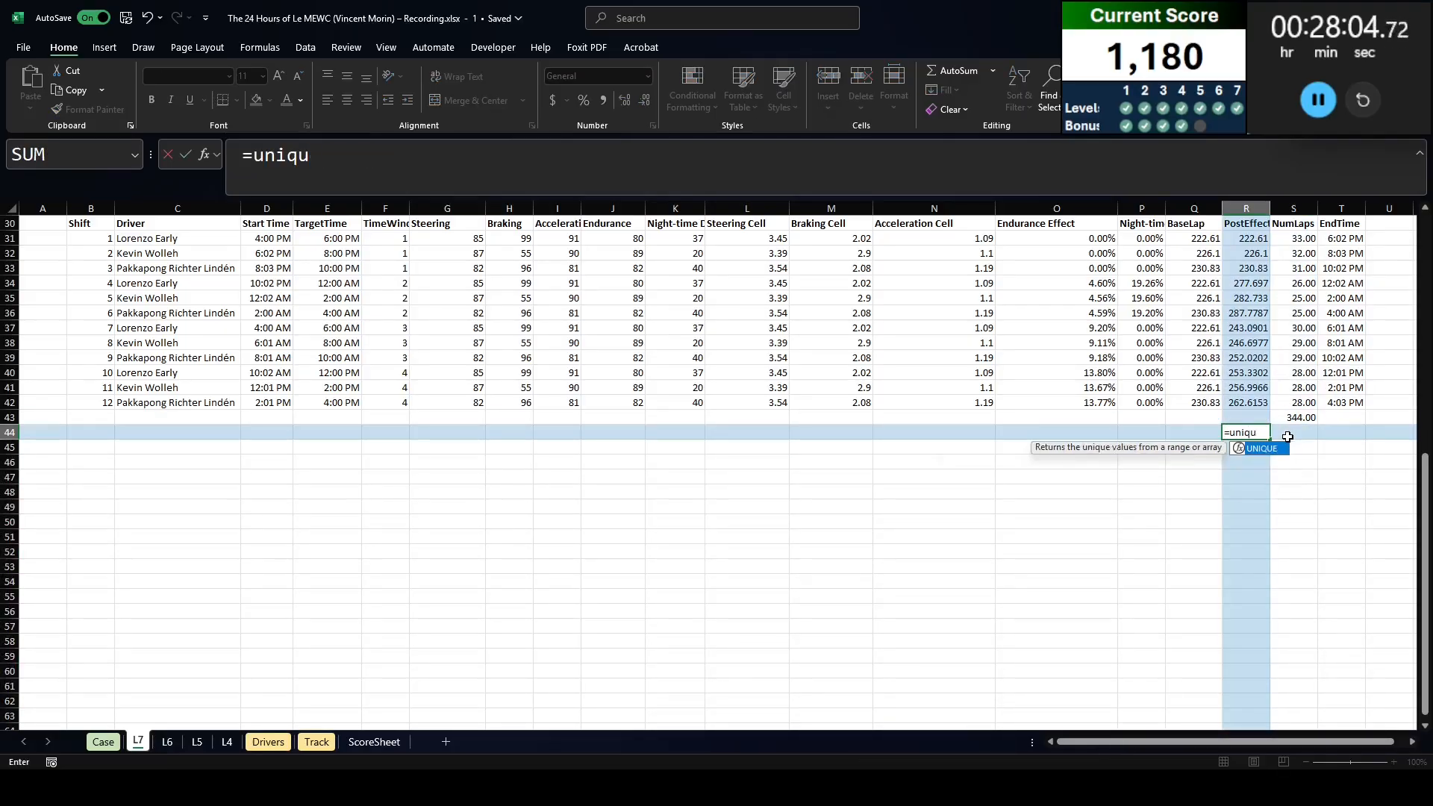
key(ctrl+Page_Down)
key(ctrl+Page_Down)
key(ctrl+Page_Down)
key(ctrl+Page_Down)
key(ctrl+Page_Down)
key(ctrl+Page_Up)
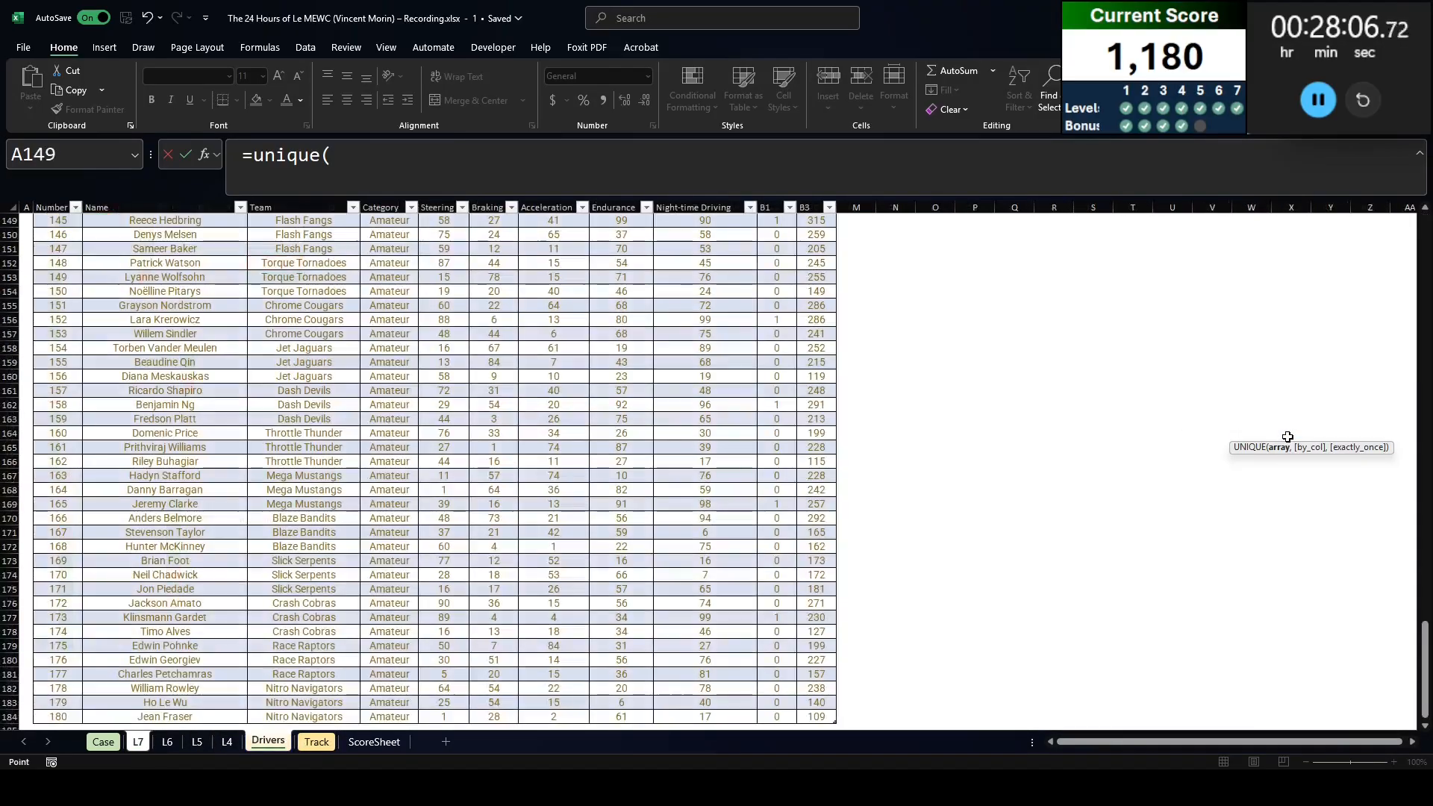
click(323, 414)
key(ctrl+space)
text())
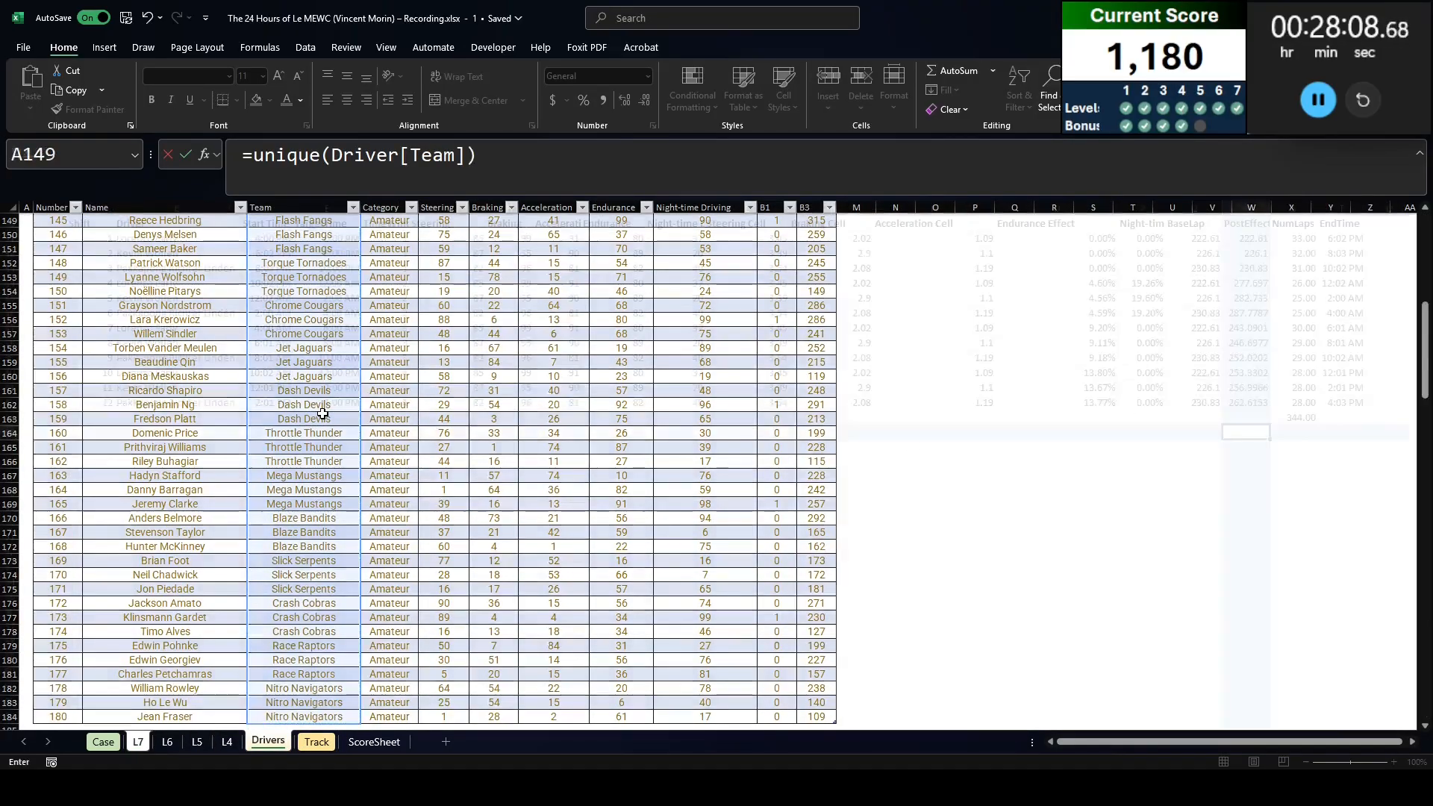
key(Return)
key(Left)
key(Up)
key(Right)
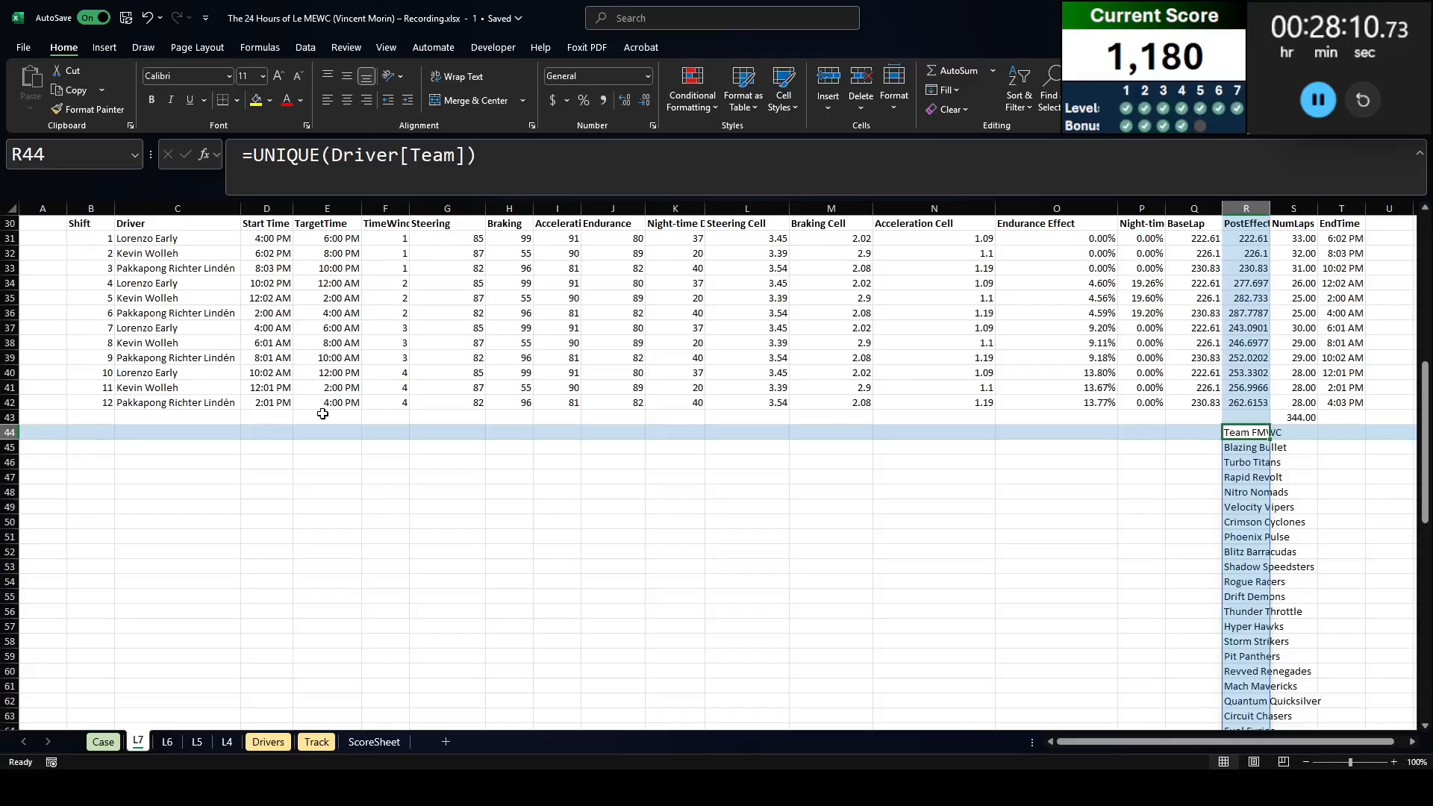
Step: Replace the team lookup formula in G28 of the L7 sheet with its plain value
scroll(664, 383, up, 6)
click(429, 457)
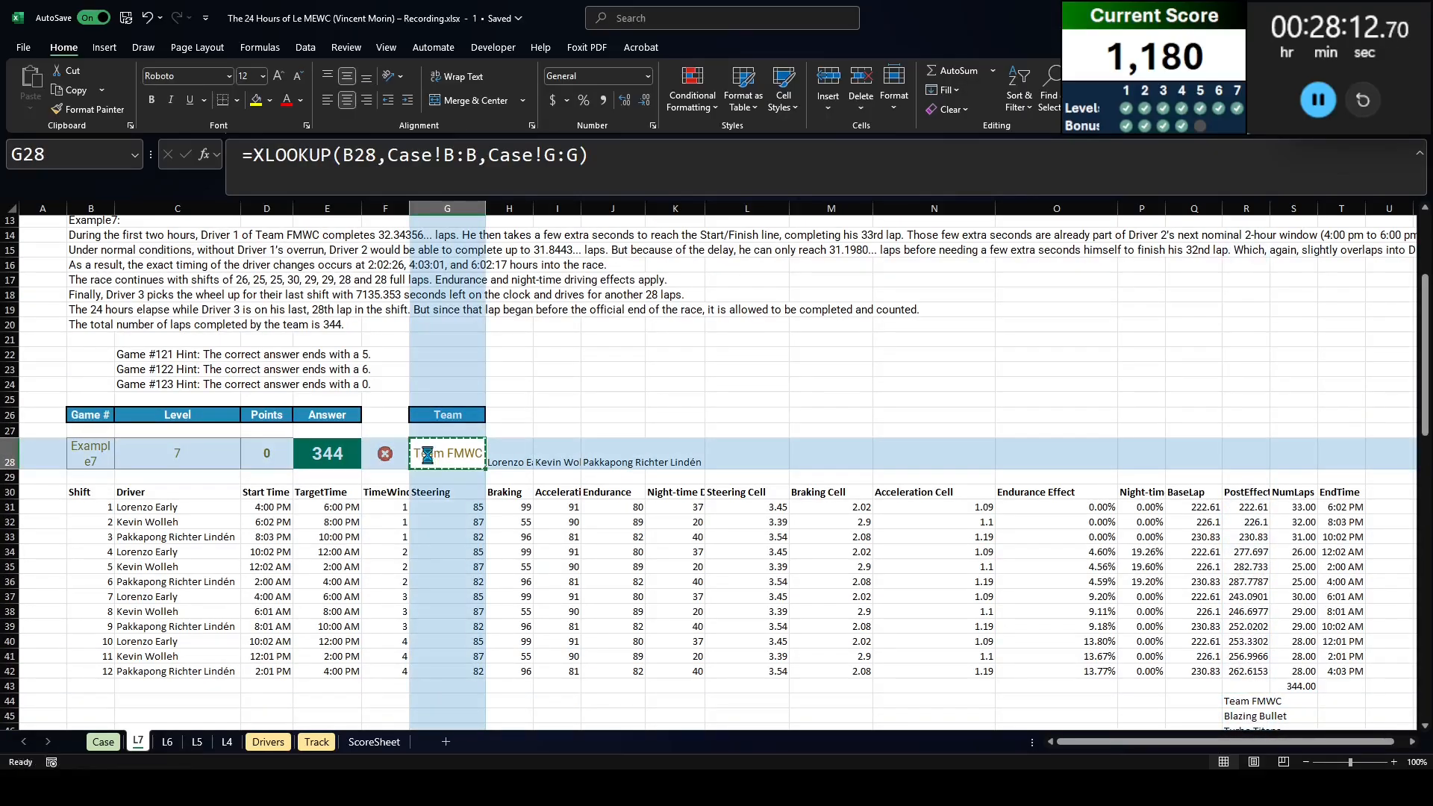
key(ctrl+c)
key(ctrl+shift+v)
key(Escape)
Step: Create a Data Table from R43:S43 down through the team names, with G28 as the column input cell
scroll(1137, 562, down, 4)
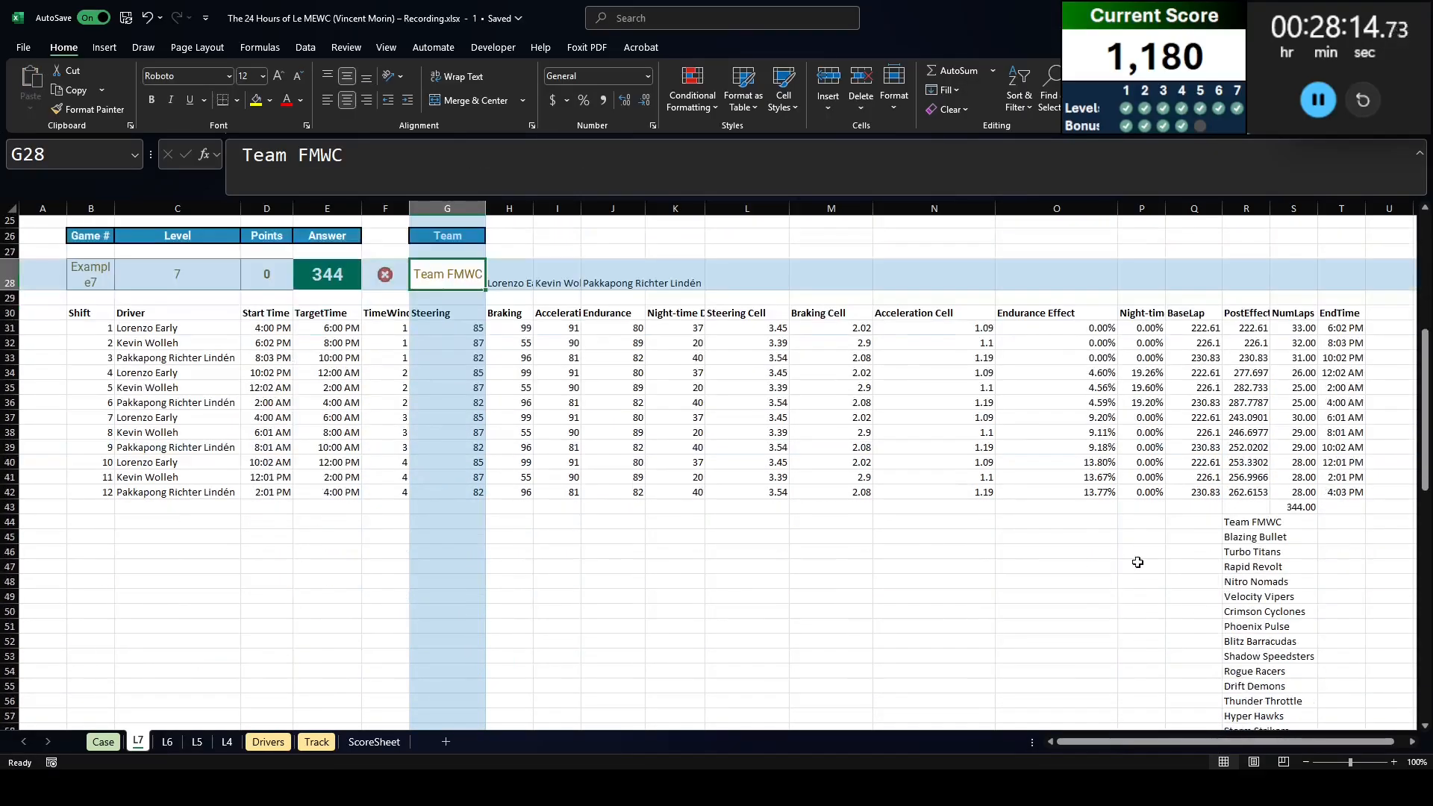
click(1270, 506)
key(shift+Right)
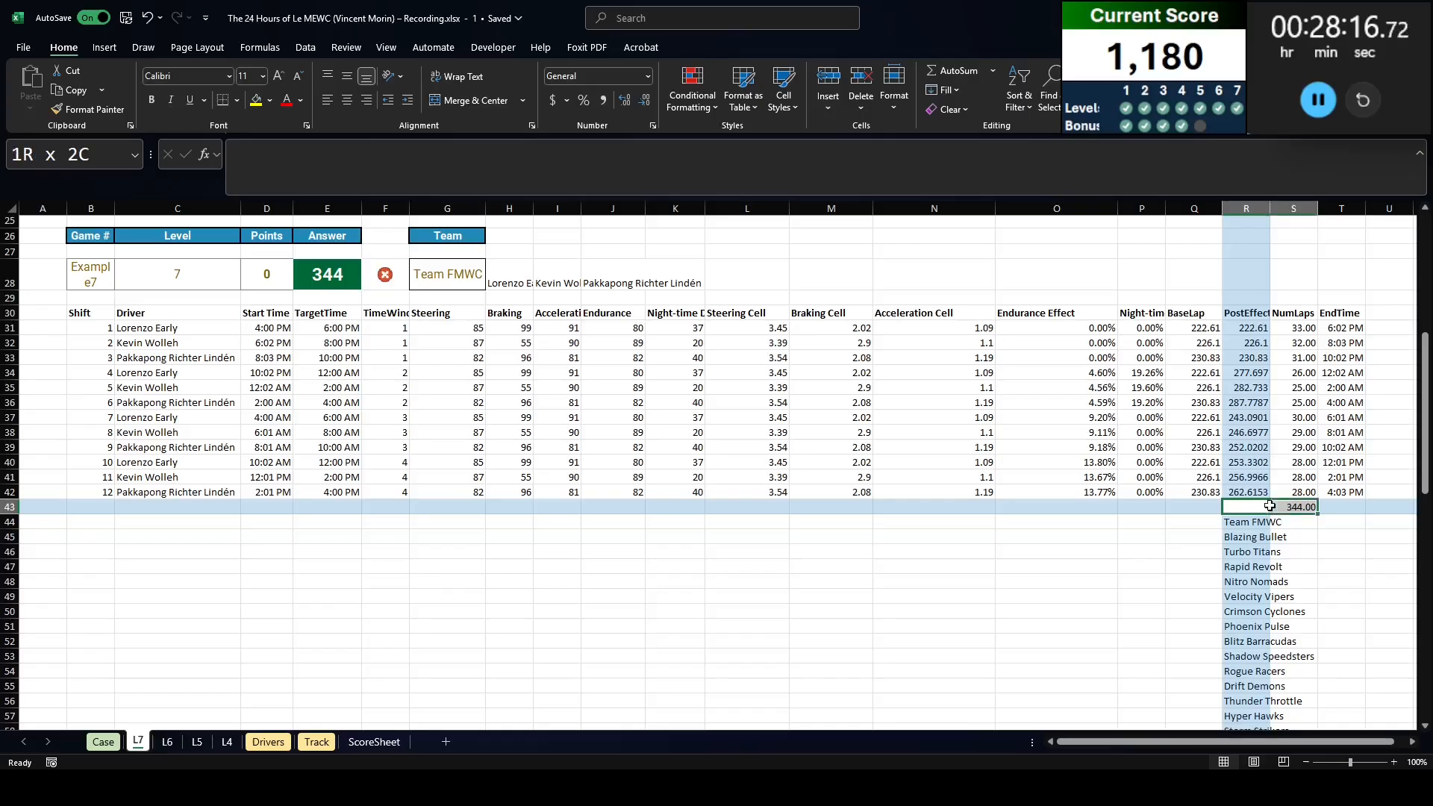
key(ctrl+shift+Down)
key(alt+a)
key(w)
key(t)
scroll(943, 479, up, 1)
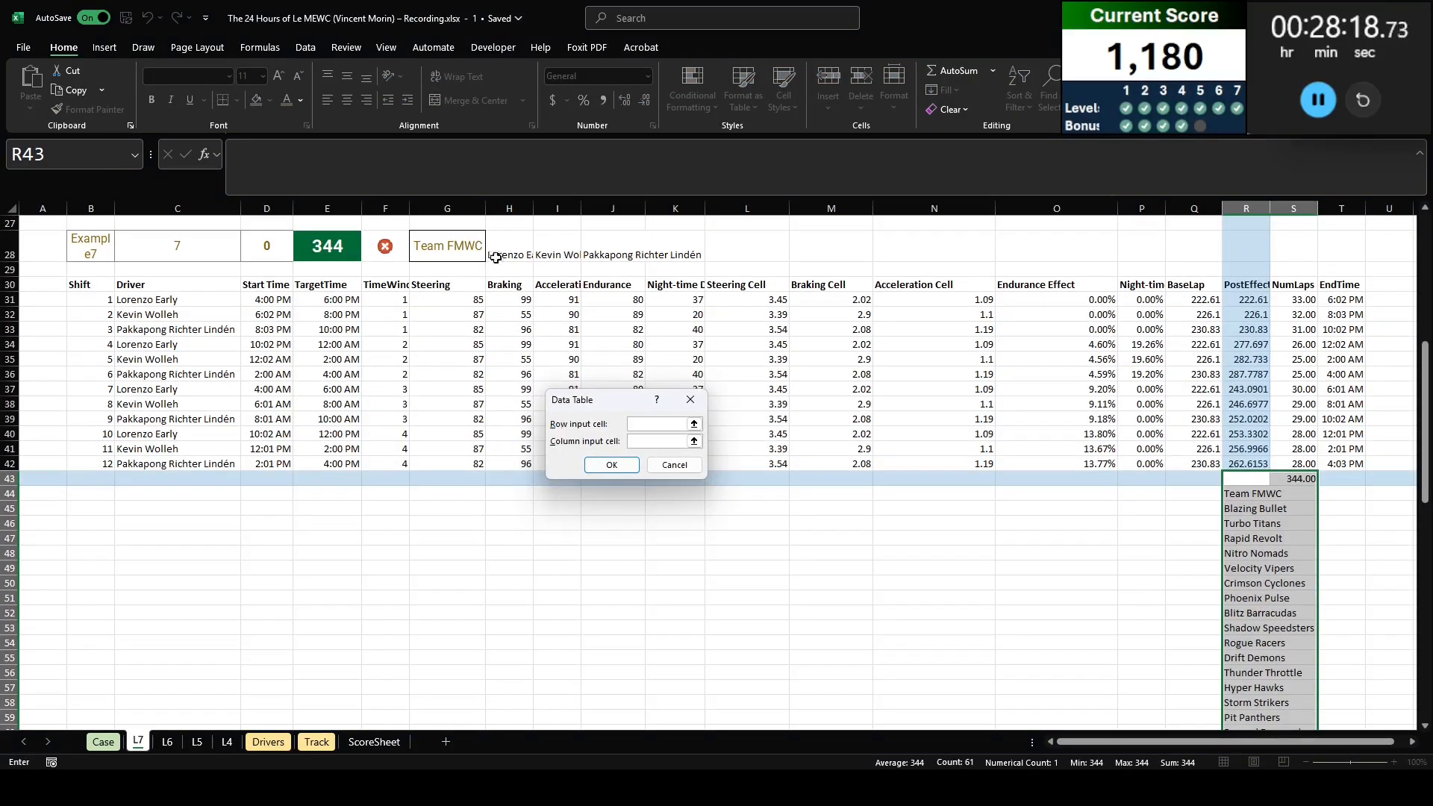
click(457, 246)
key(Return)
Step: Spot-check the Data Table results and autofit column R so the team names are fully readable
click(1297, 495)
click(1292, 599)
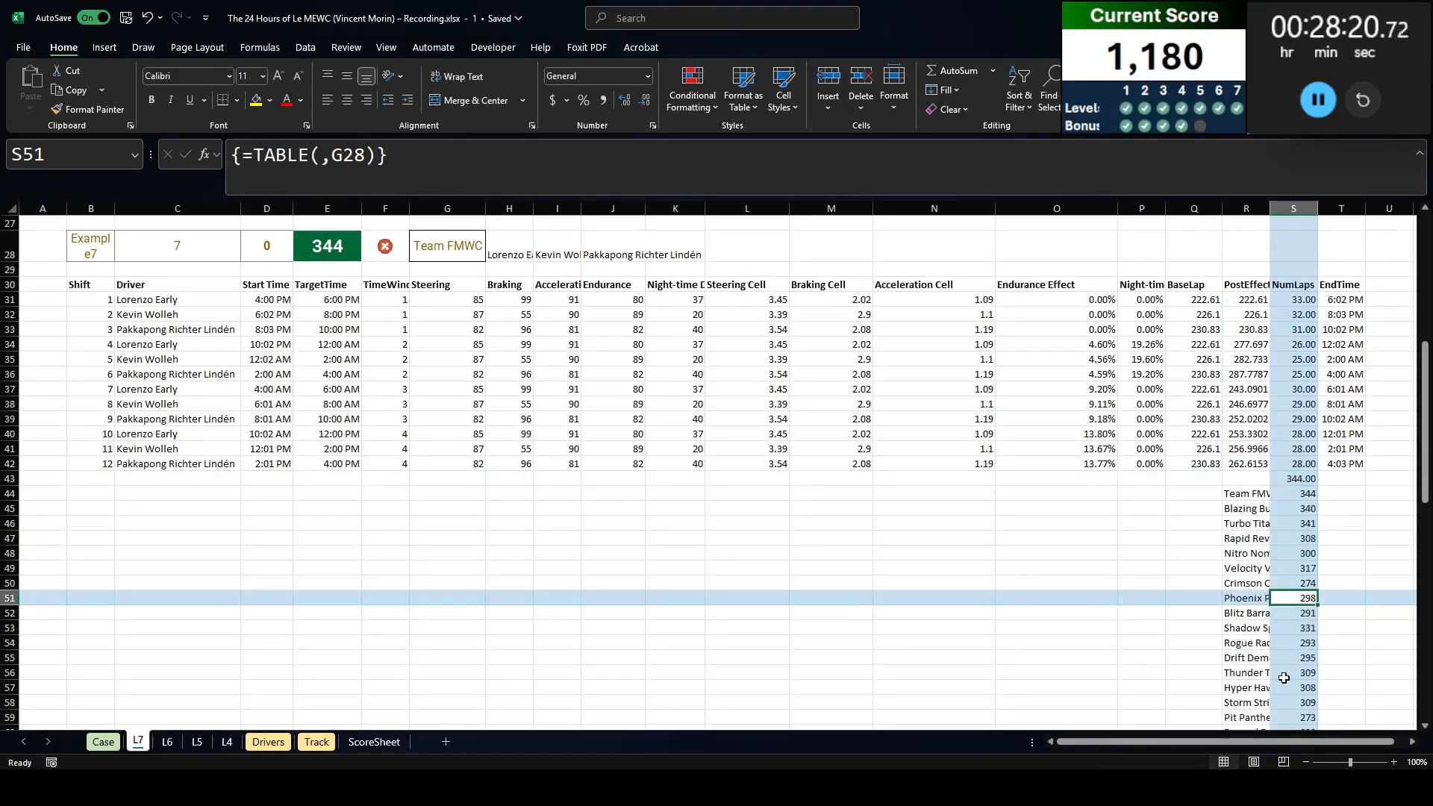
click(1285, 673)
click(1195, 494)
click(1230, 494)
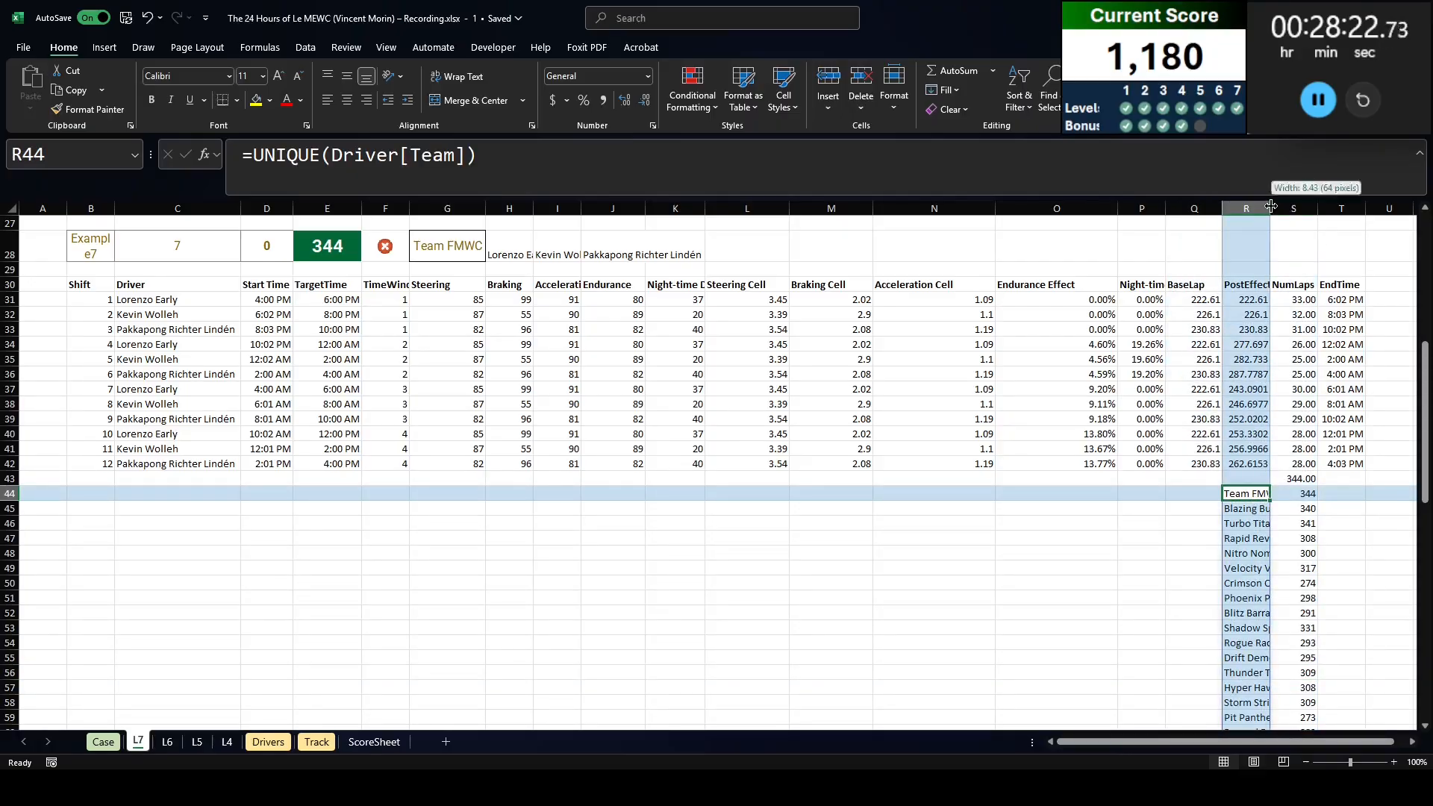
double_click(1270, 207)
click(1172, 494)
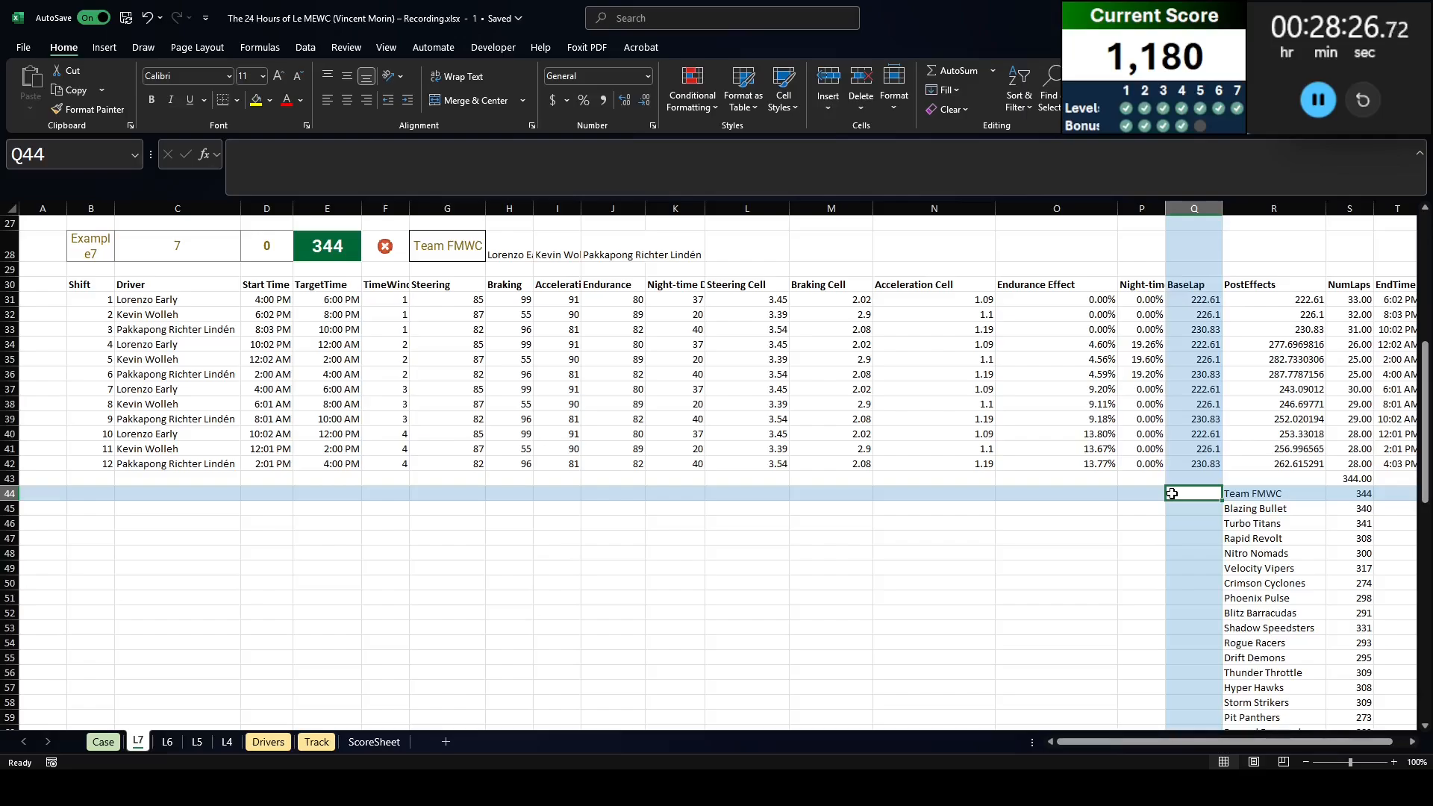
text(=clq)
key(Tab)
key(Left)
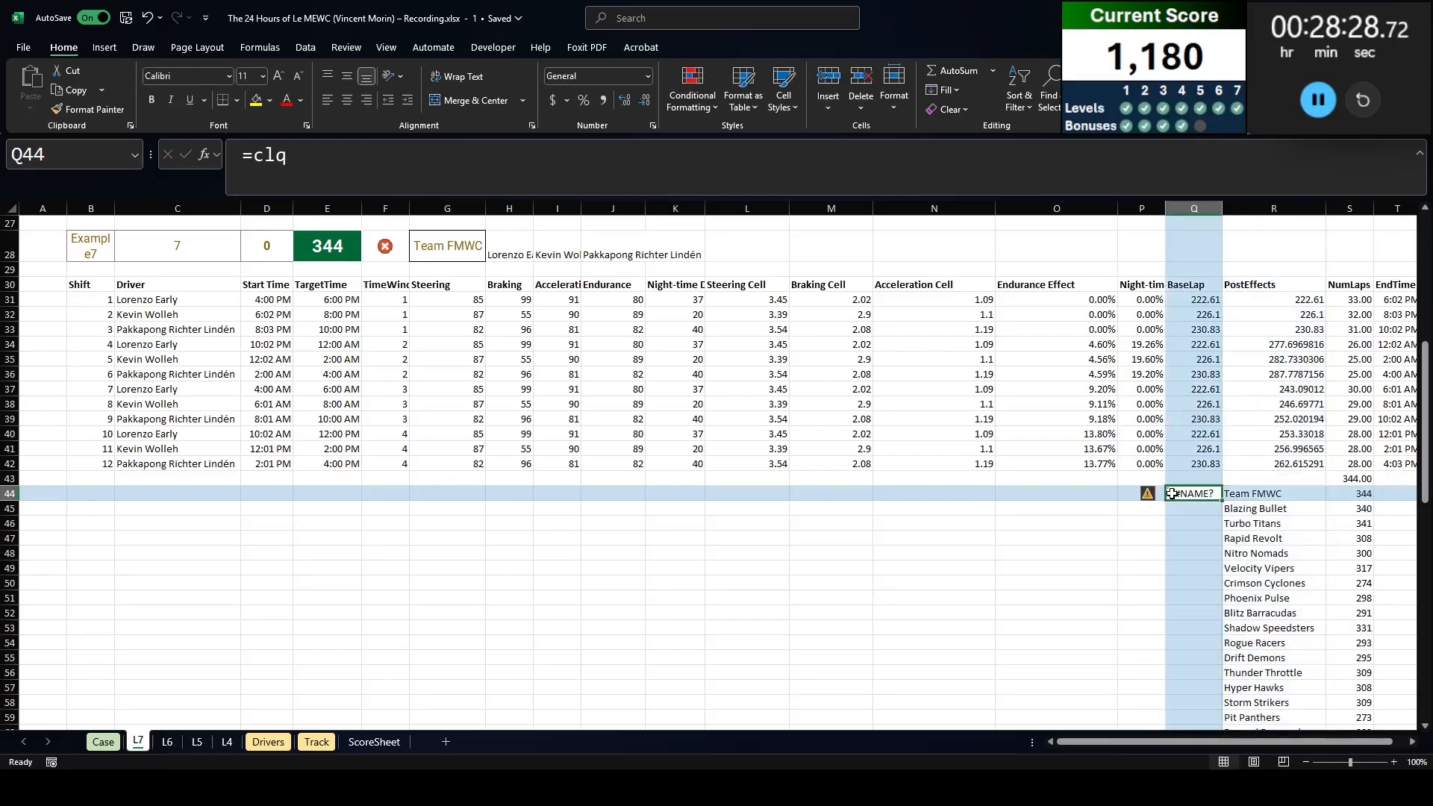
Step: In Q44, look up each team's category with =XLOOKUP(R44#,Driver[Team],Driver[Category])
text(=x)
key(Down)
key(Tab)
key(Right)
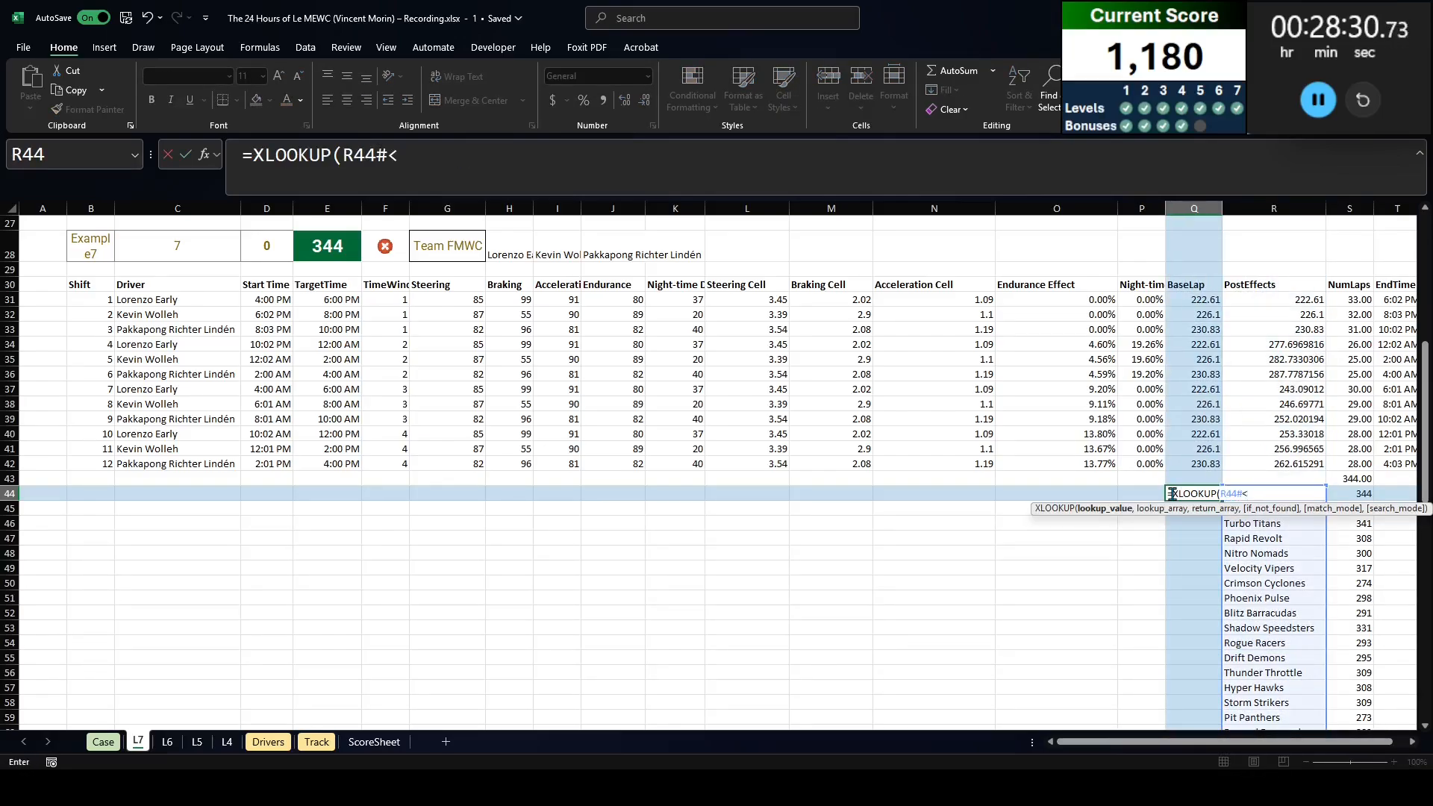
text(,)
key(ctrl+Page_Down)
key(ctrl+Page_Down)
key(ctrl+Page_Down)
key(ctrl+Page_Down)
key(ctrl+Page_Down)
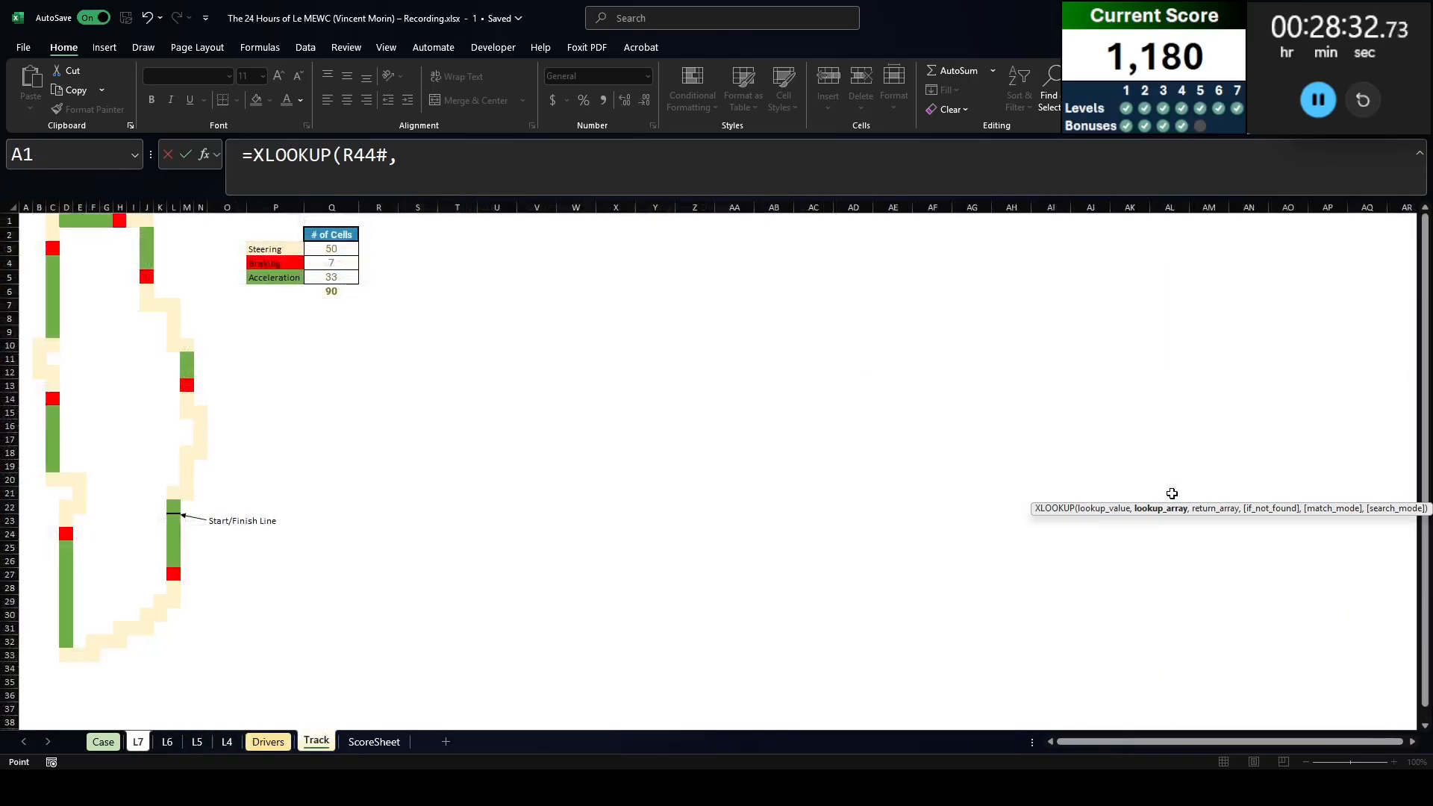
key(ctrl+Page_Up)
click(349, 375)
key(ctrl+space)
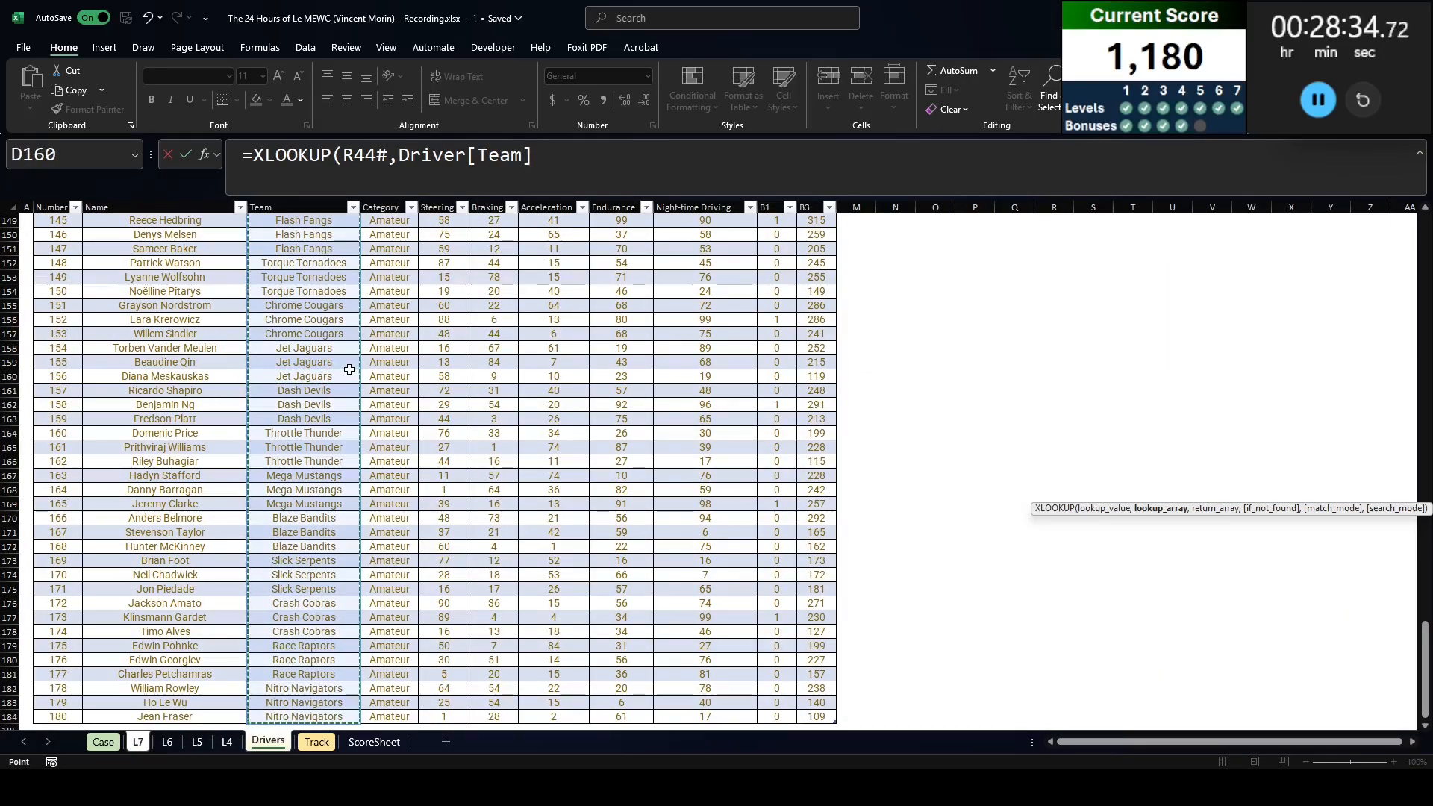
text(,)
click(410, 364)
key(ctrl+space)
key(Return)
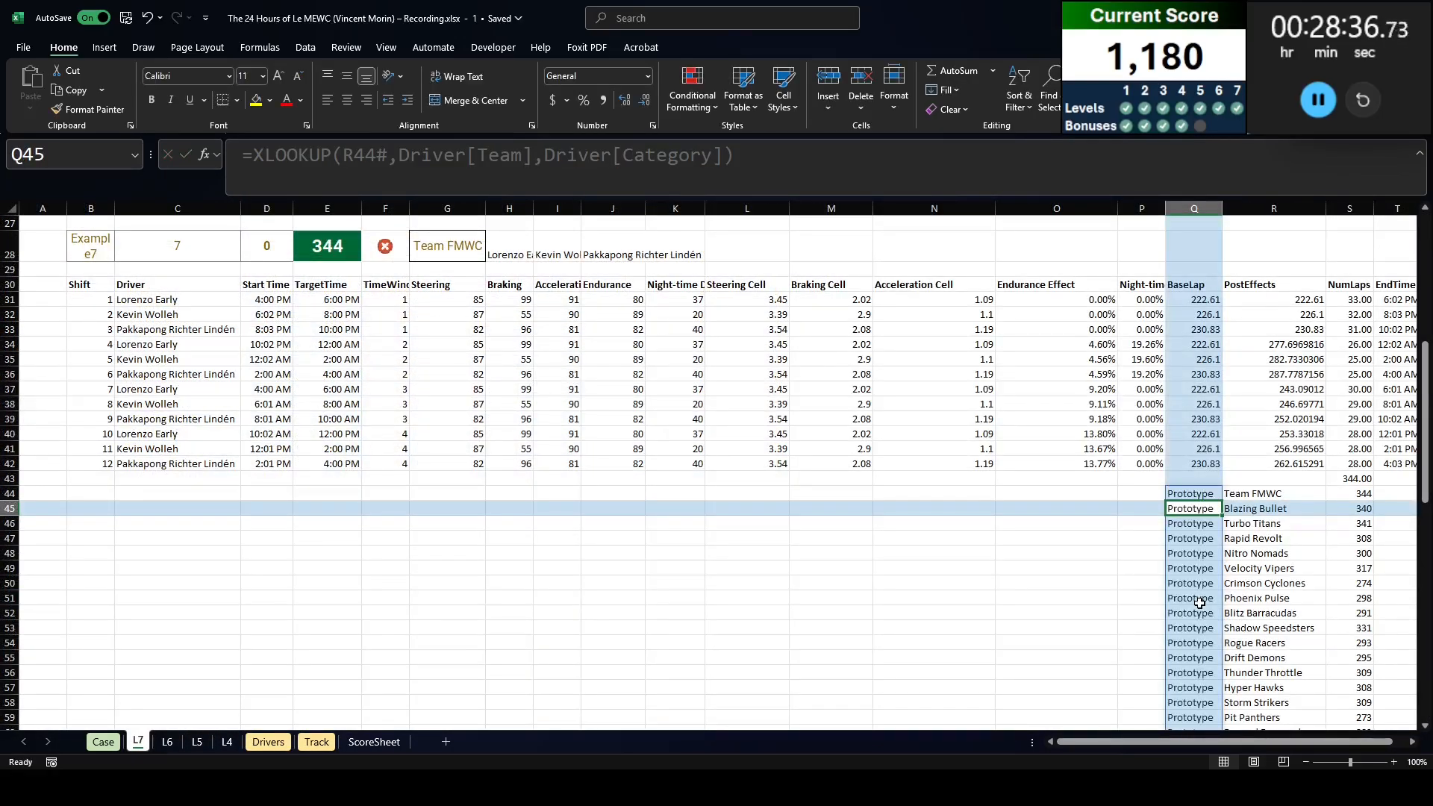
Step: Reread the Bonus E question on the Case sheet and review the categories and lap totals on the L7 sheet
scroll(1237, 741, right, 1)
click(1281, 481)
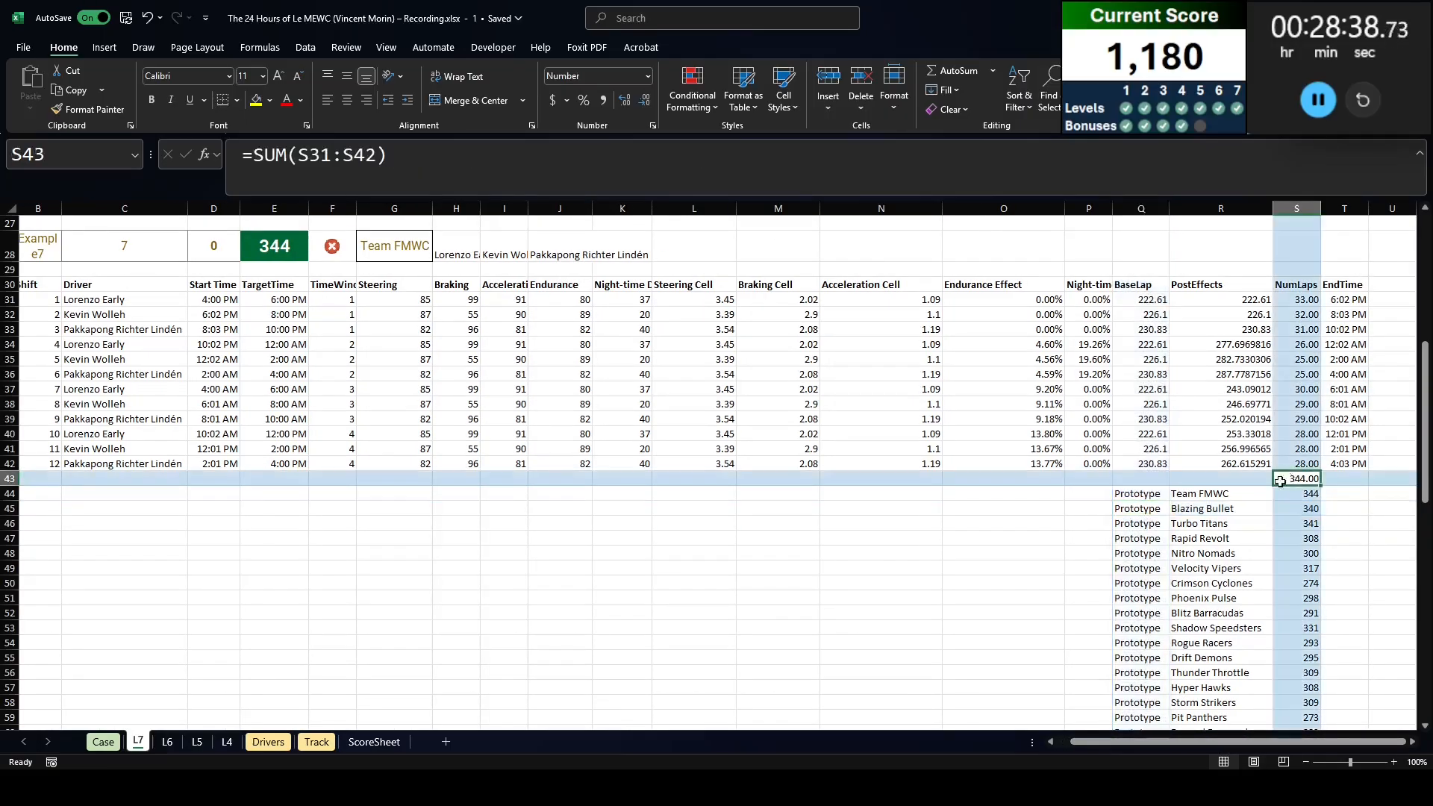
click(105, 741)
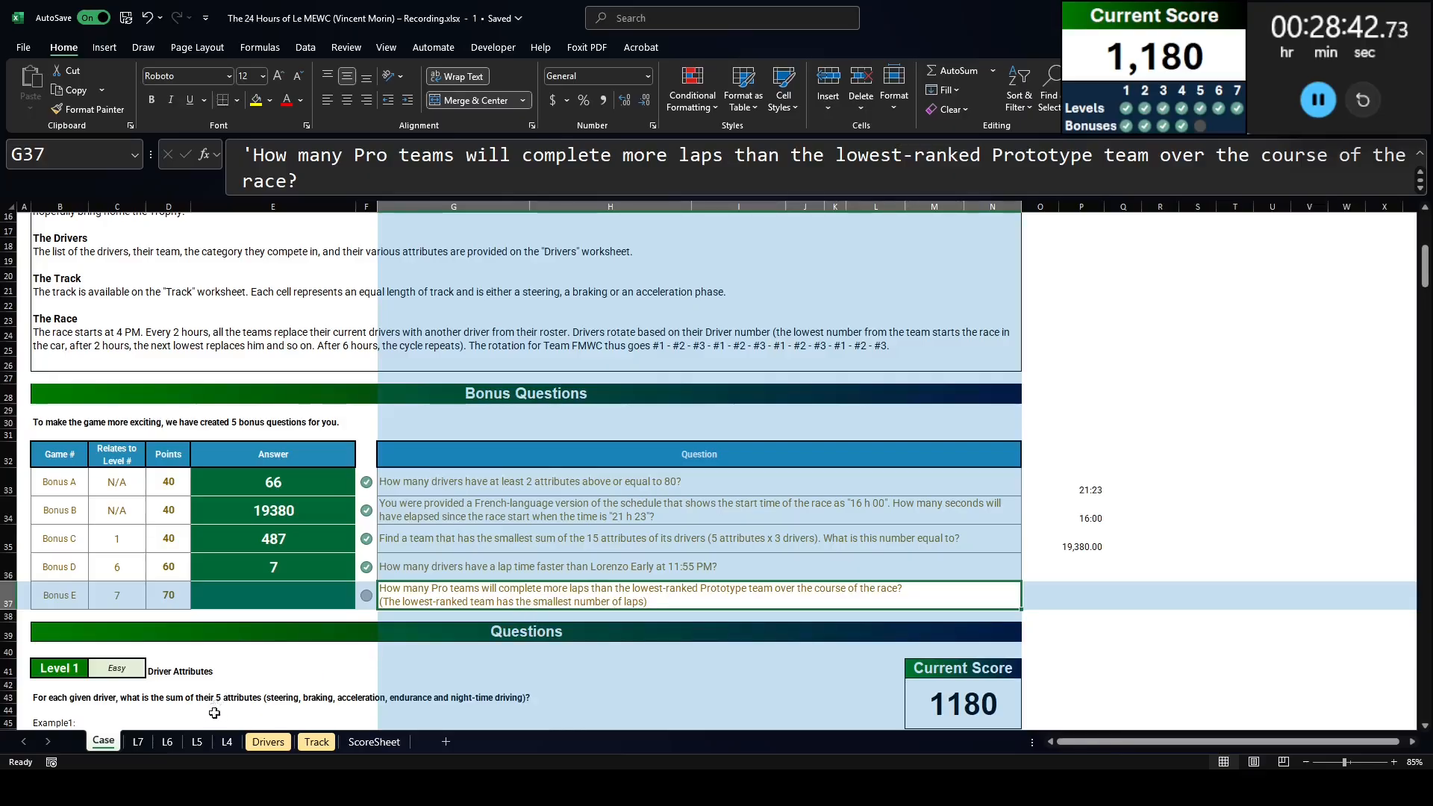
click(138, 741)
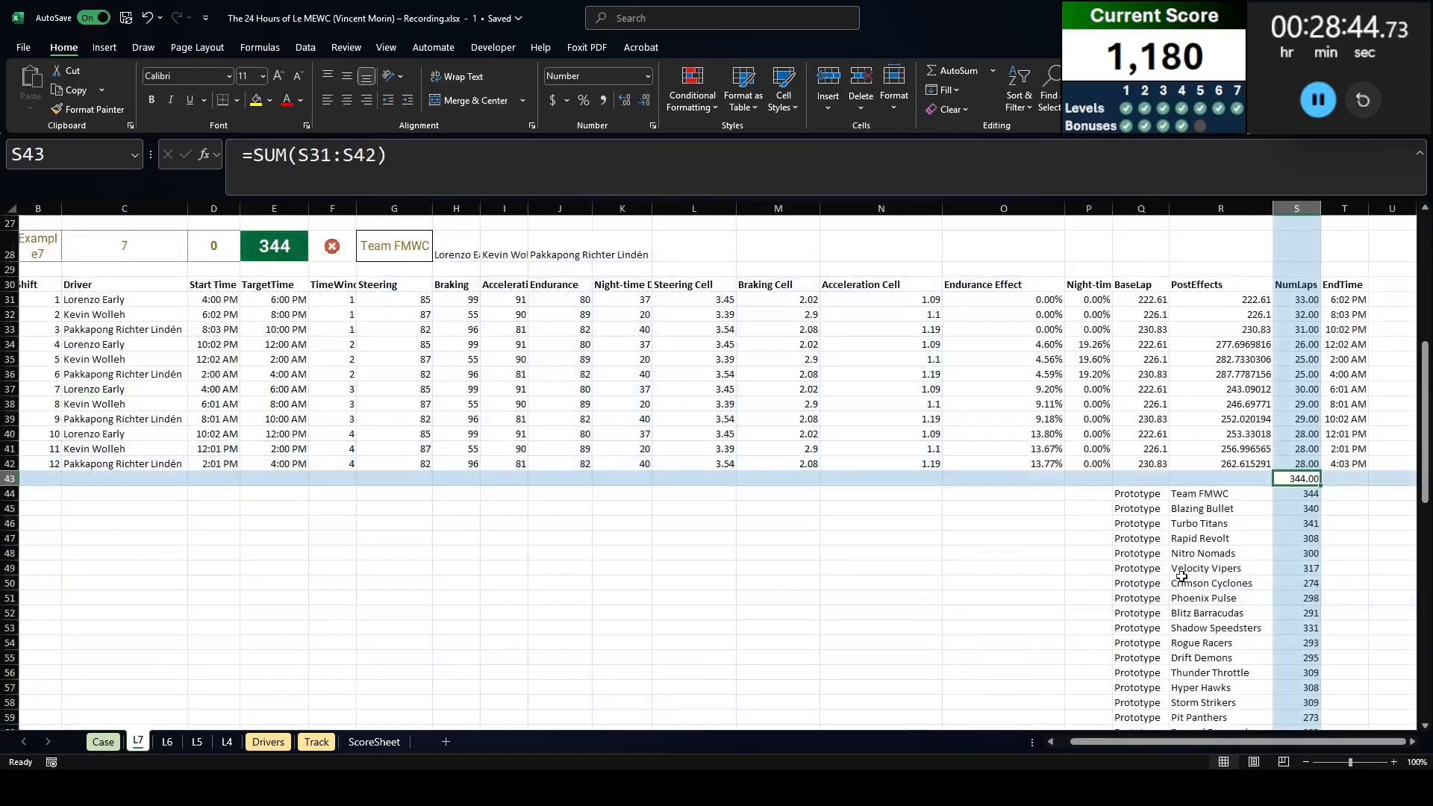
scroll(1113, 554, down, 5)
scroll(1112, 553, up, 3)
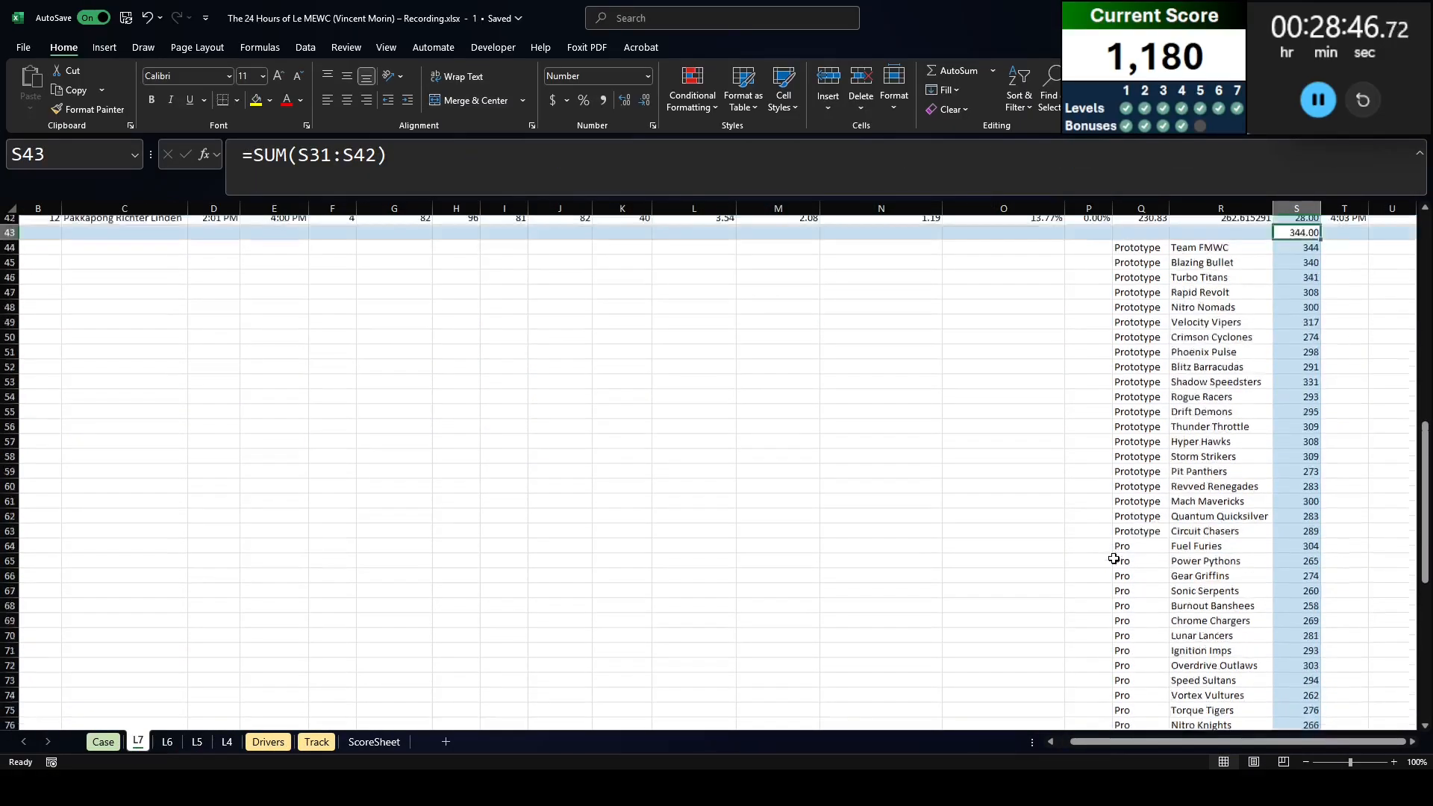
click(1292, 404)
drag(1274, 402, 1282, 401)
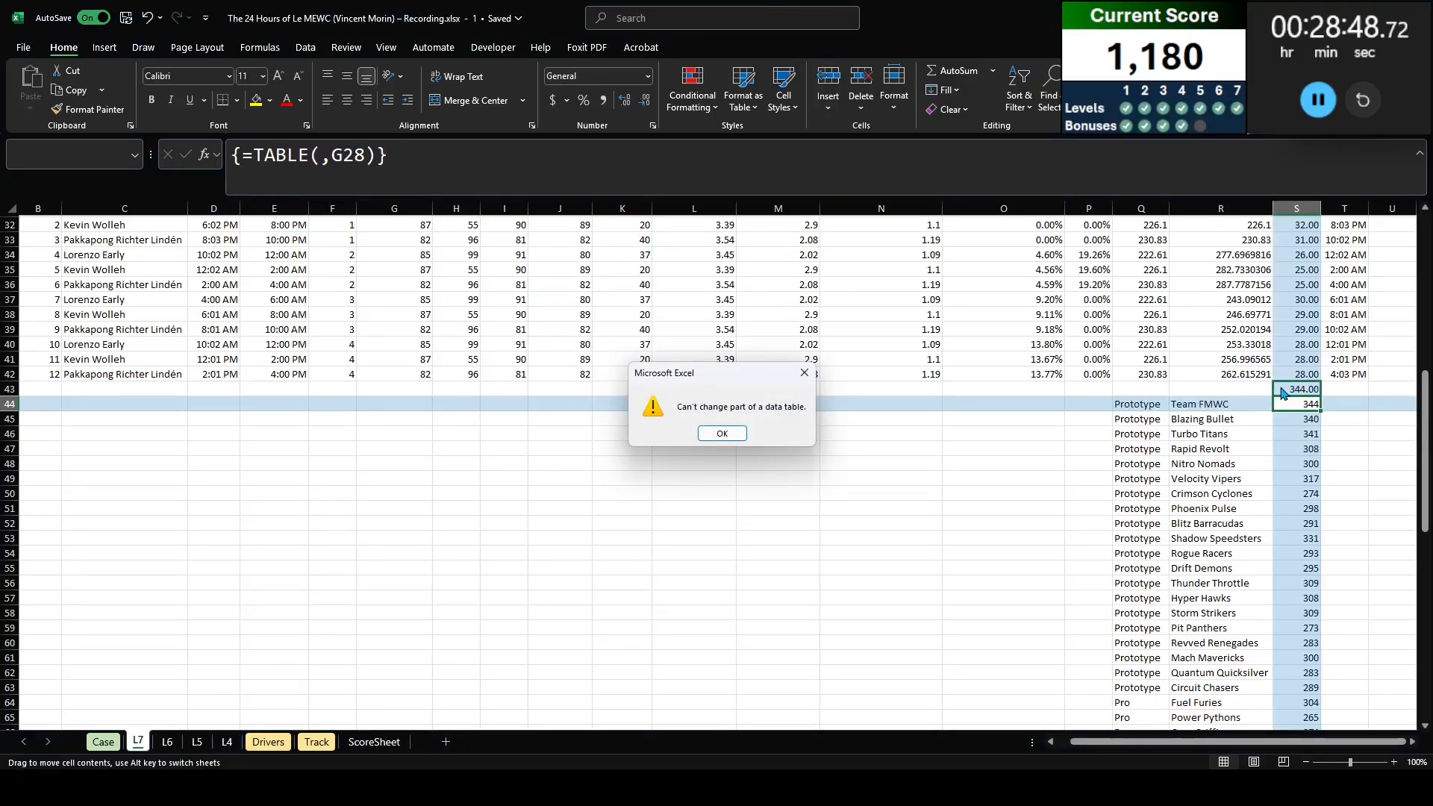
key(Return)
Step: In O44, enter =COUNTIFS(Q44#,"Pro",S44:S103,"<") to start counting Pro teams by lap total
click(1012, 404)
text(=countifs()
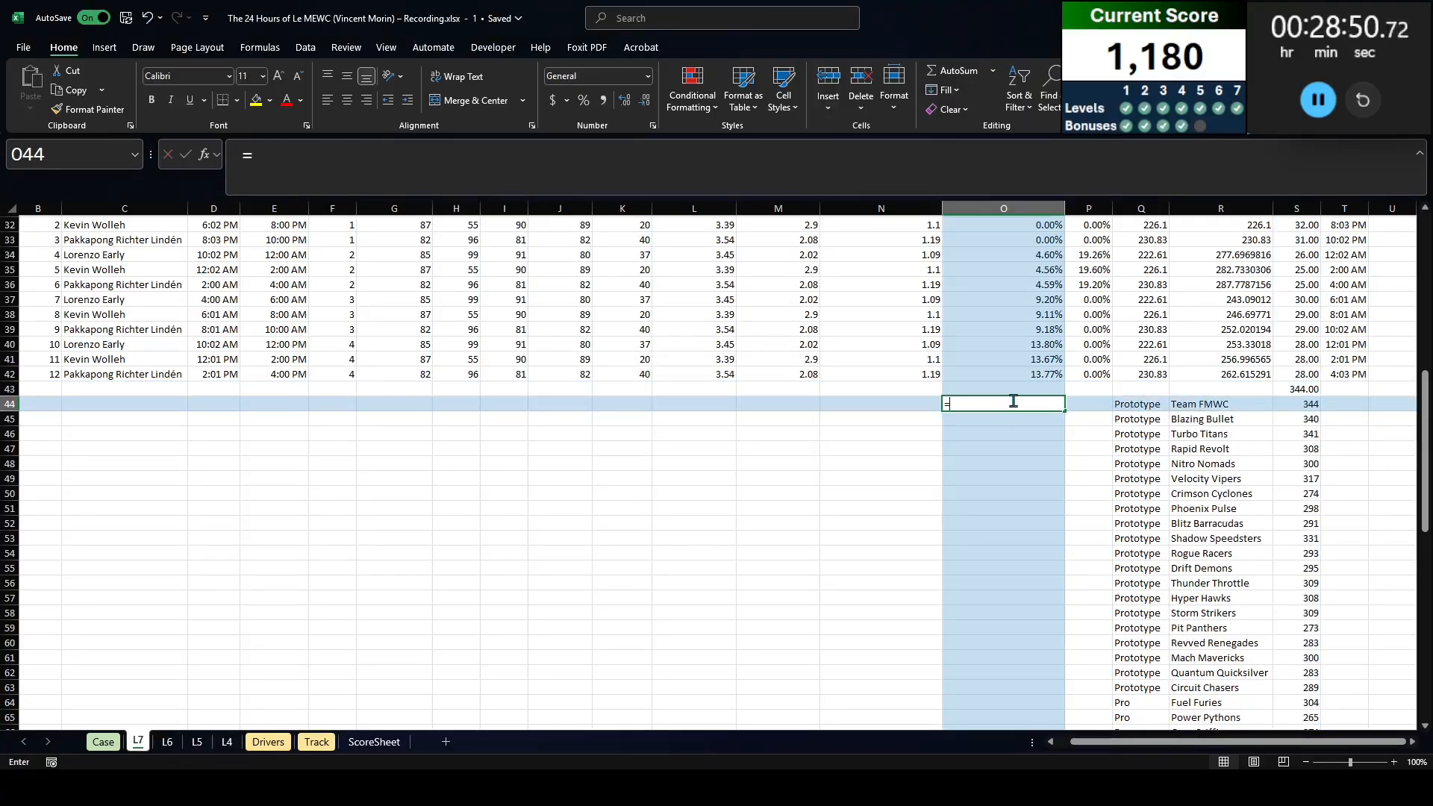
key(Right)
key(Right)
key(Right)
key(Left)
text(,pro,)
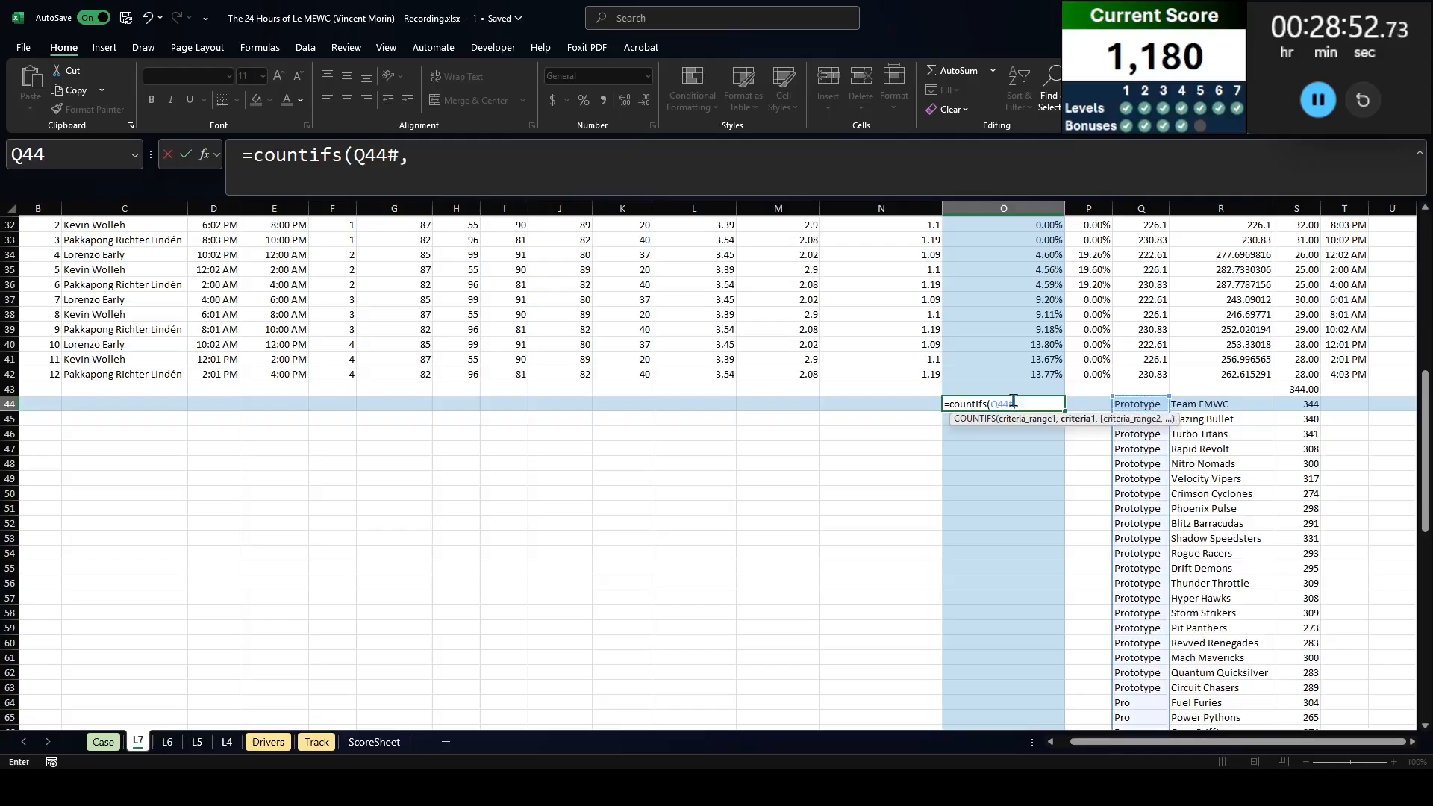
key(BackSpace)
key(BackSpace)
key(BackSpace)
key(BackSpace)
text("Pro",)
key(Right)
key(Right)
key(Right)
key(Right)
key(Right)
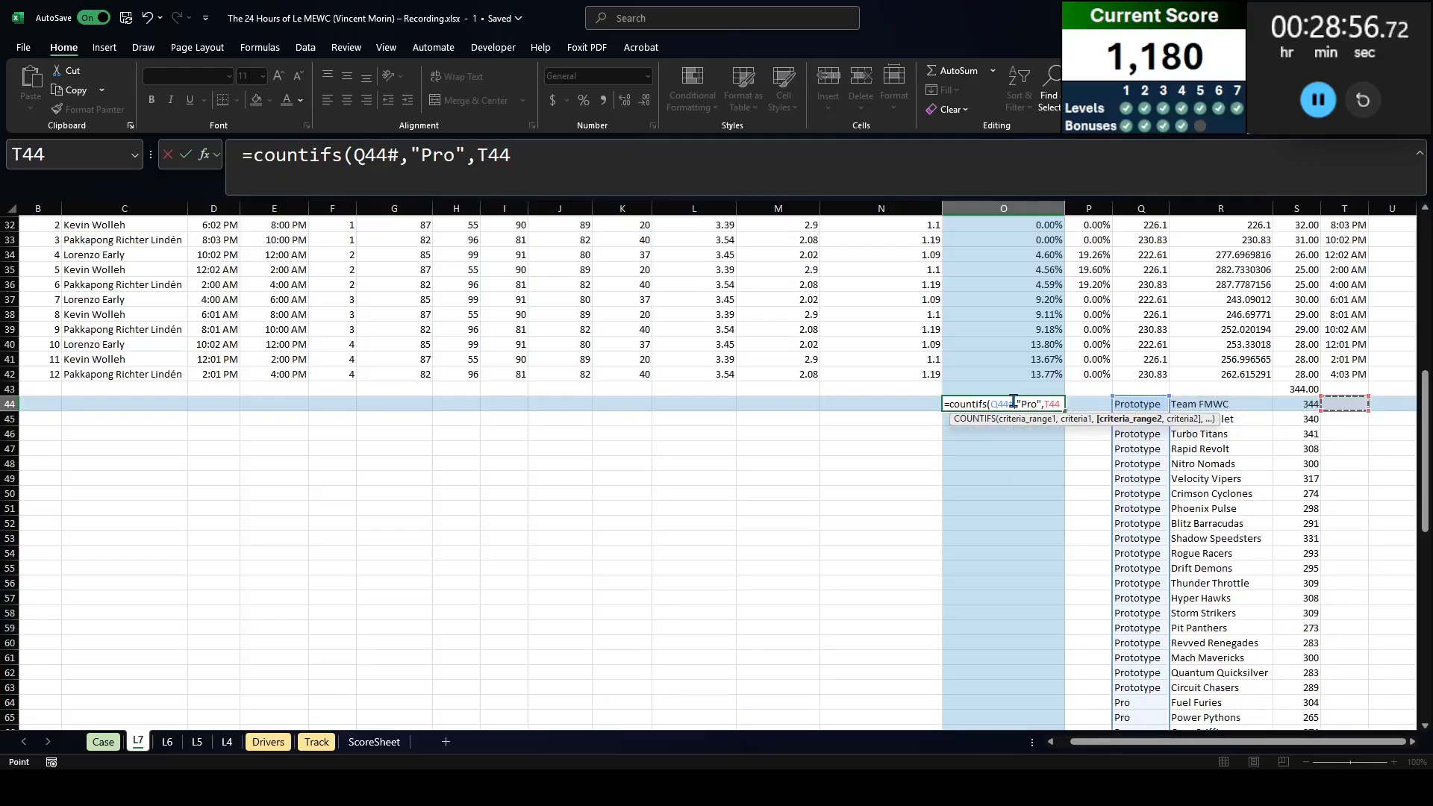
key(Left)
key(ctrl+shift+Down)
text(,"<")
key(Tab)
key(Up)
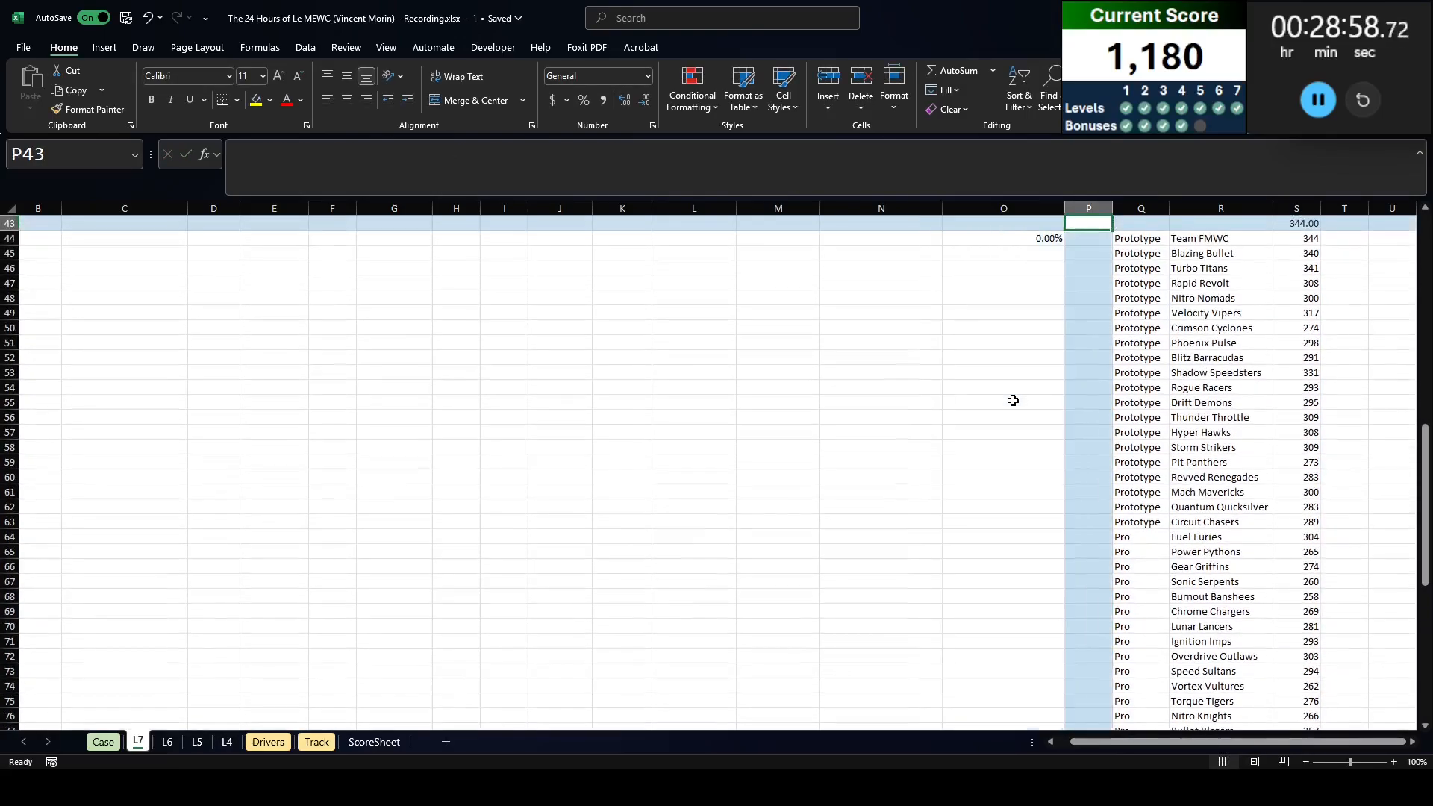
Step: Complete the lap criterion of the O44 formula as "<"&S43
key(Right)
key(Right)
key(Left)
key(Left)
key(Left)
key(Down)
scroll(1013, 401, up, 2)
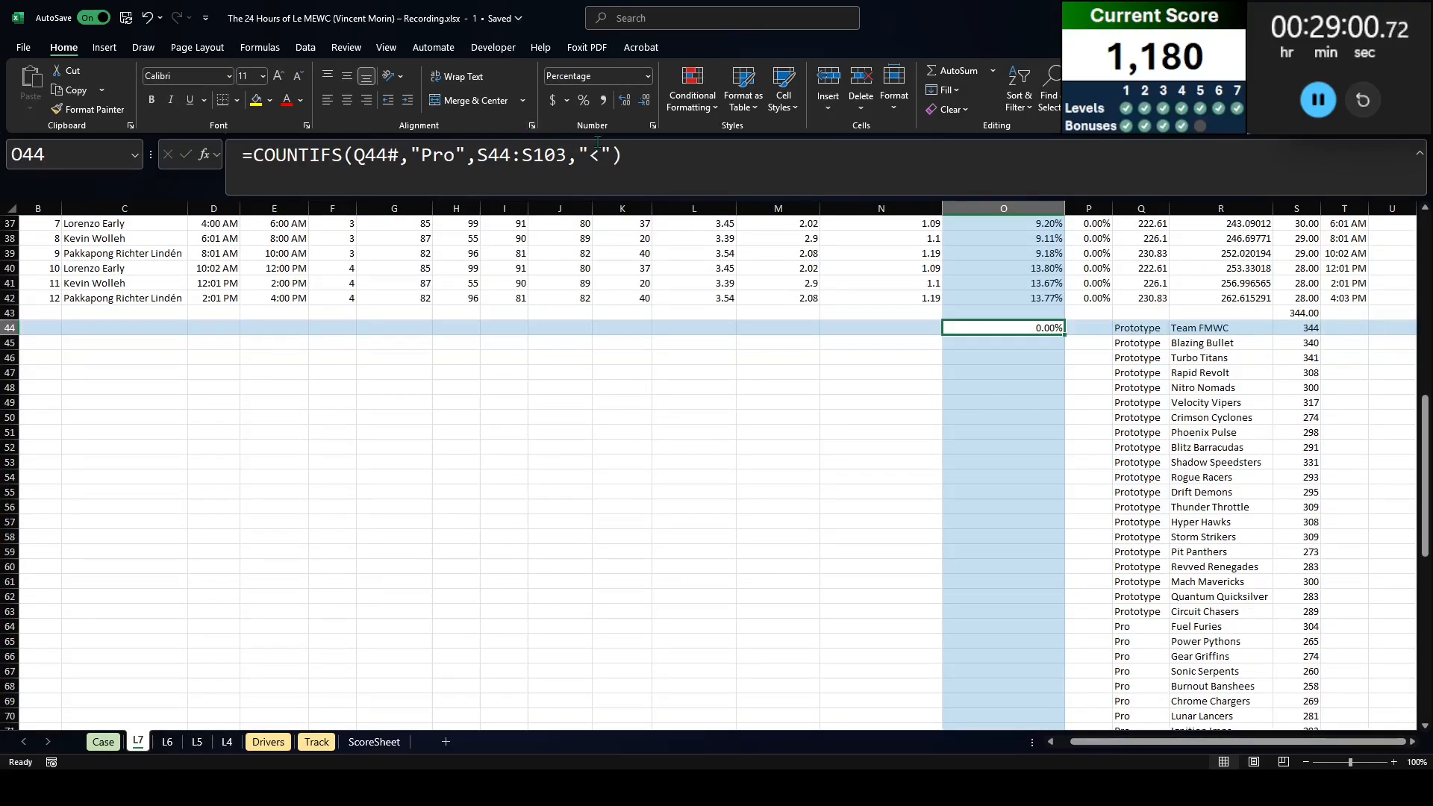
click(614, 154)
text(&)
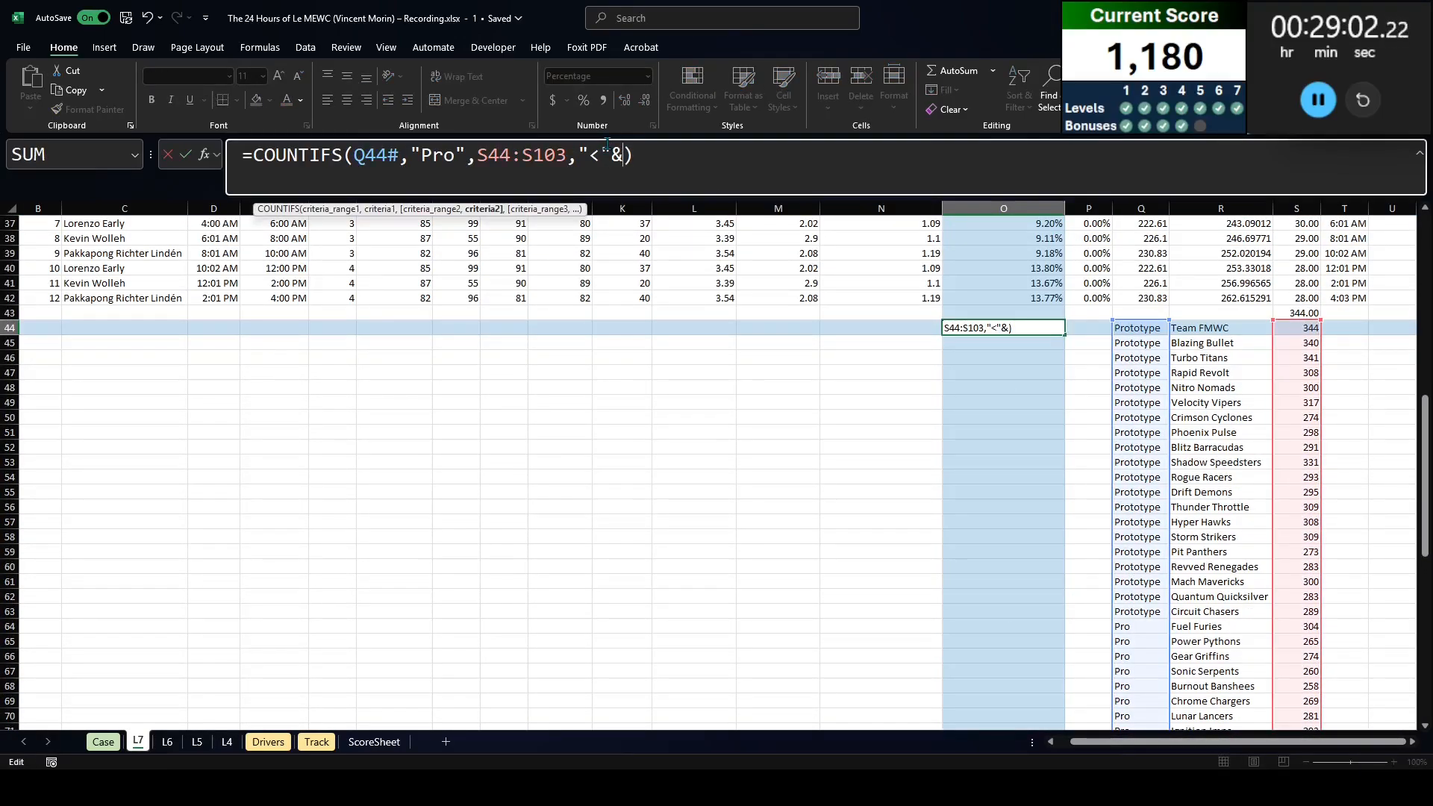
click(1288, 313)
key(ctrl+Return)
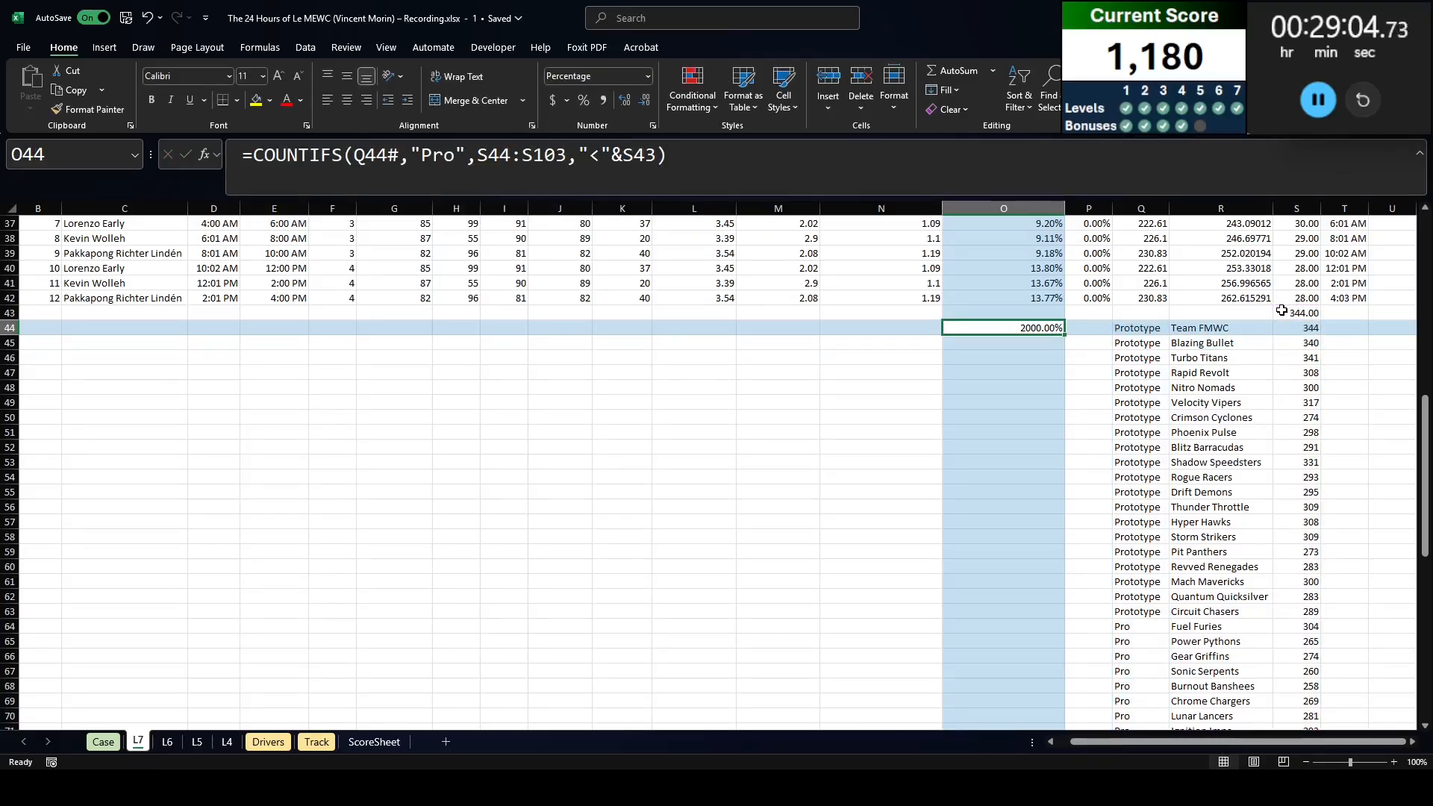
Step: Format O44 as a number and try its value, 20, as the Bonus E answer in E37 of the Case sheet
key(ctrl+shift+1)
key(ctrl+c)
key(ctrl+Page_Up)
click(256, 589)
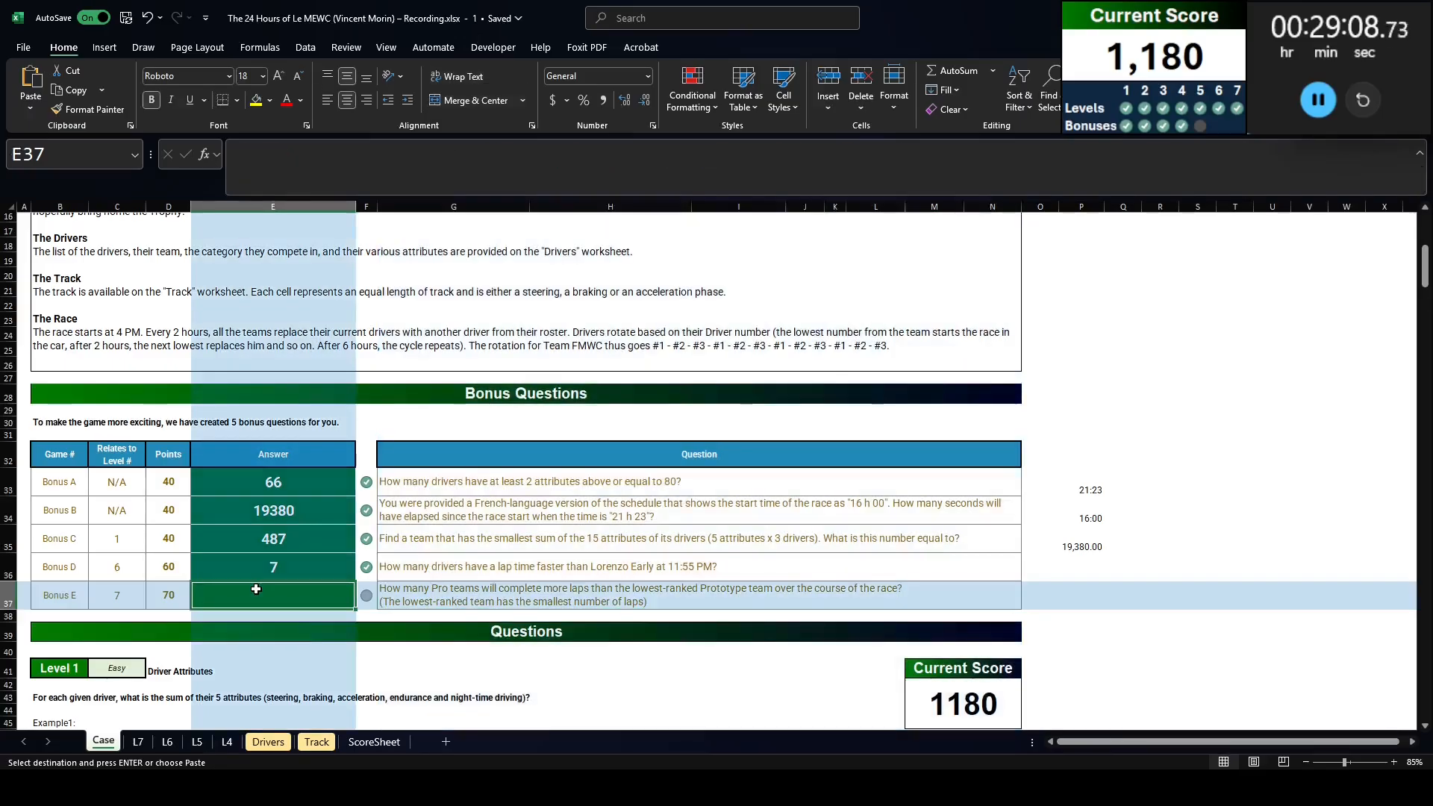
key(ctrl+shift+v)
key(Escape)
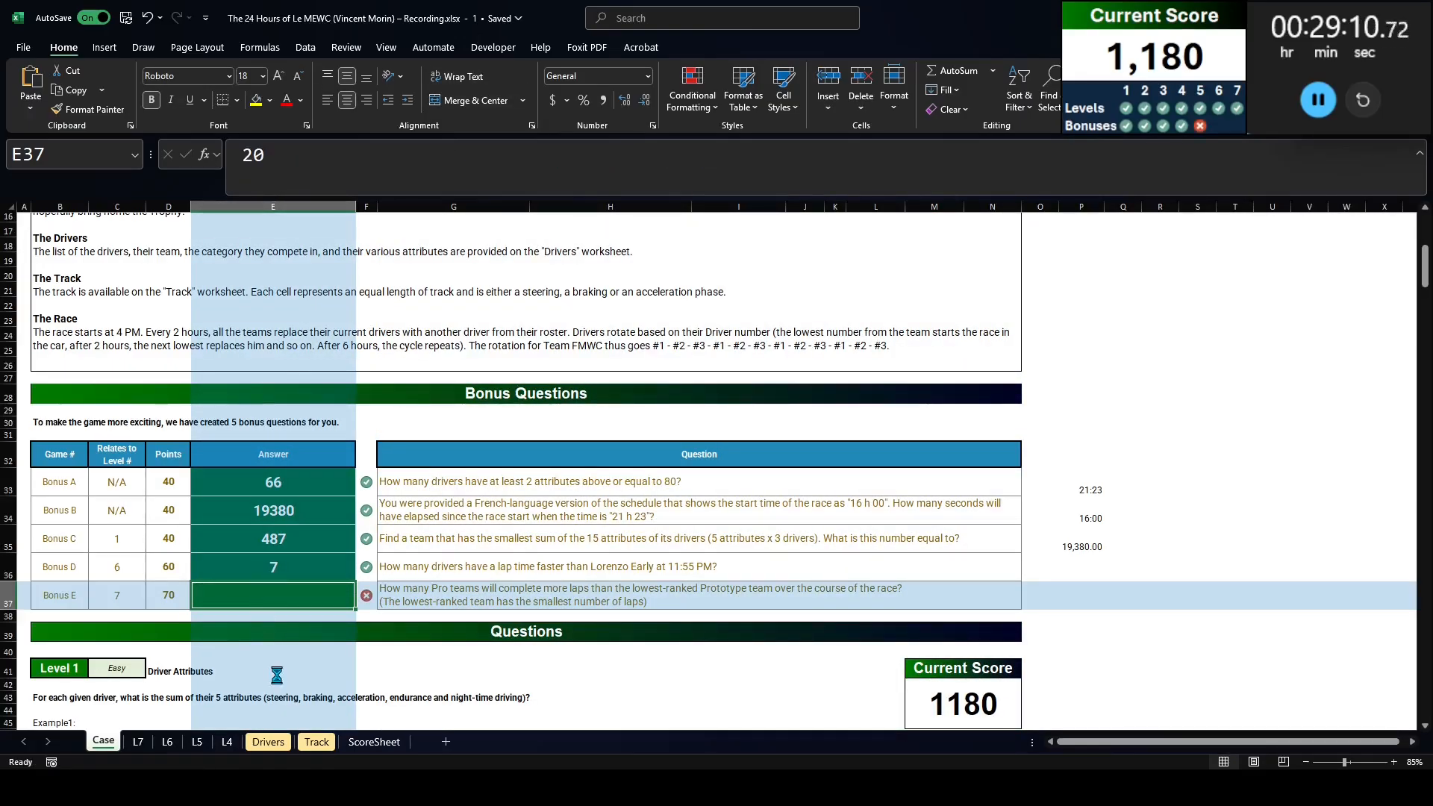
Step: Return to the L7 sheet and check the COUNTIFS formula in O44 against the category list and lap totals
key(ctrl+Page_Down)
key(ctrl+Page_Down)
key(ctrl+Page_Down)
key(ctrl+Page_Down)
key(ctrl+Page_Down)
key(ctrl+Page_Down)
key(ctrl+Page_Up)
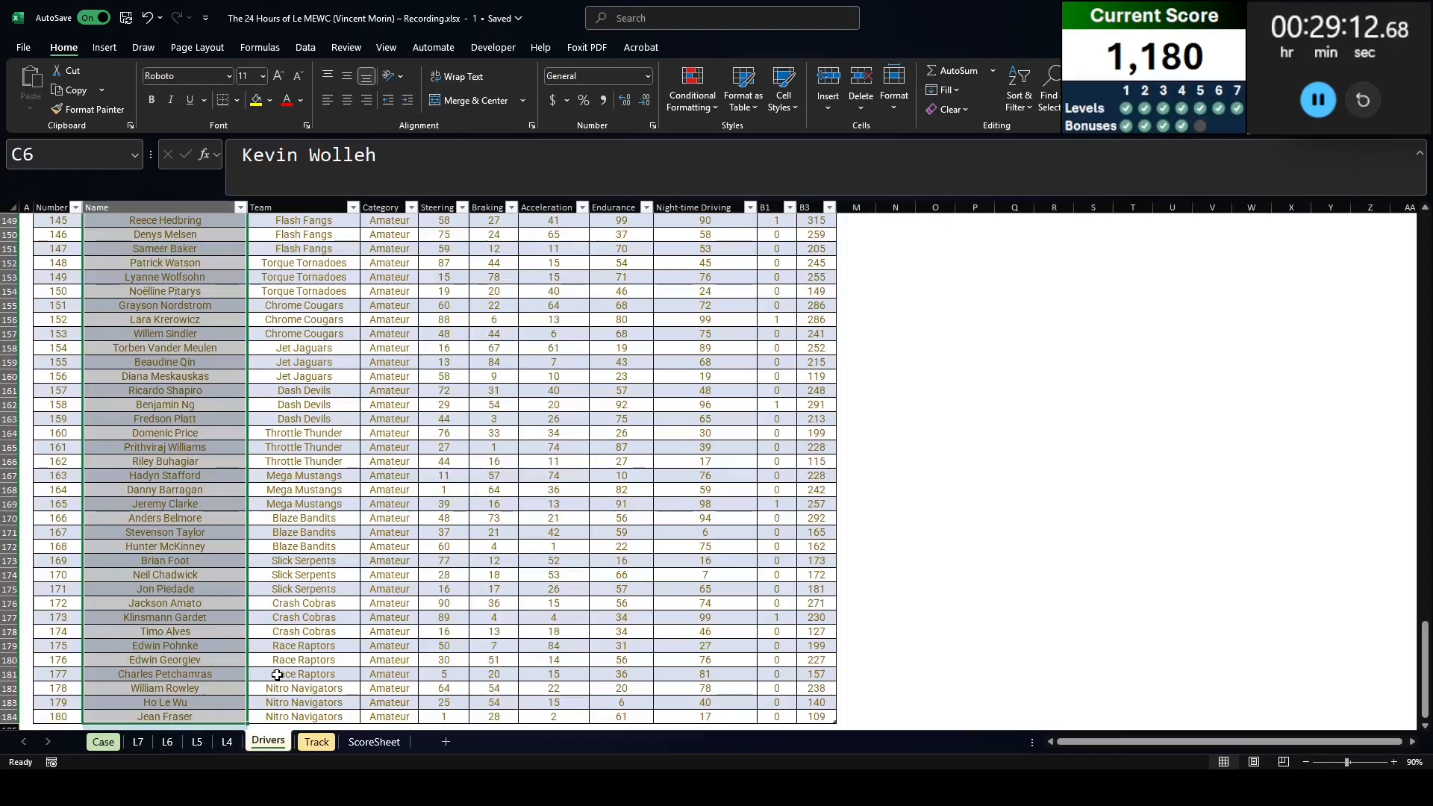
key(ctrl+Page_Up)
key(ctrl+Page_Up)
key(ctrl+Page_Up)
key(ctrl+Page_Up)
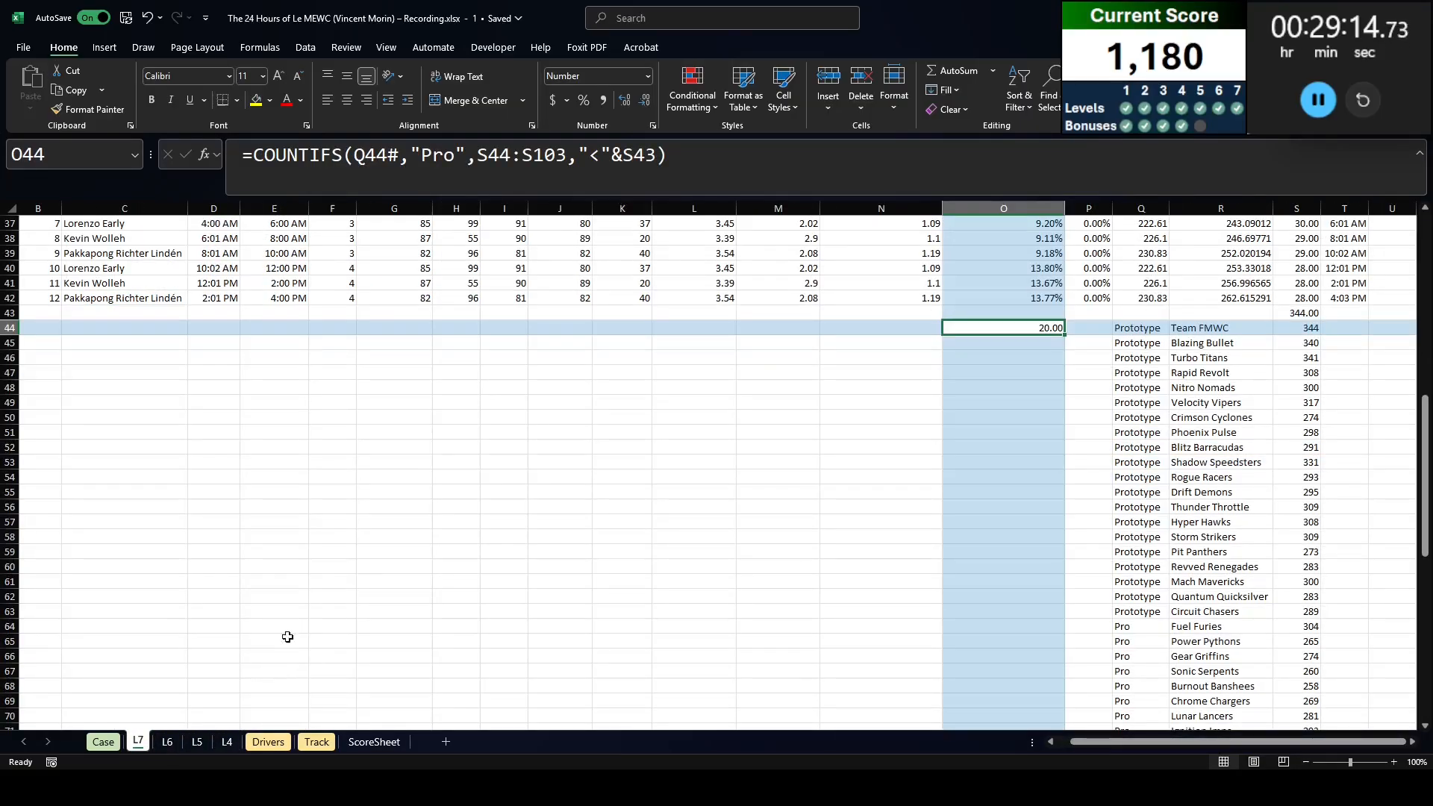
click(462, 155)
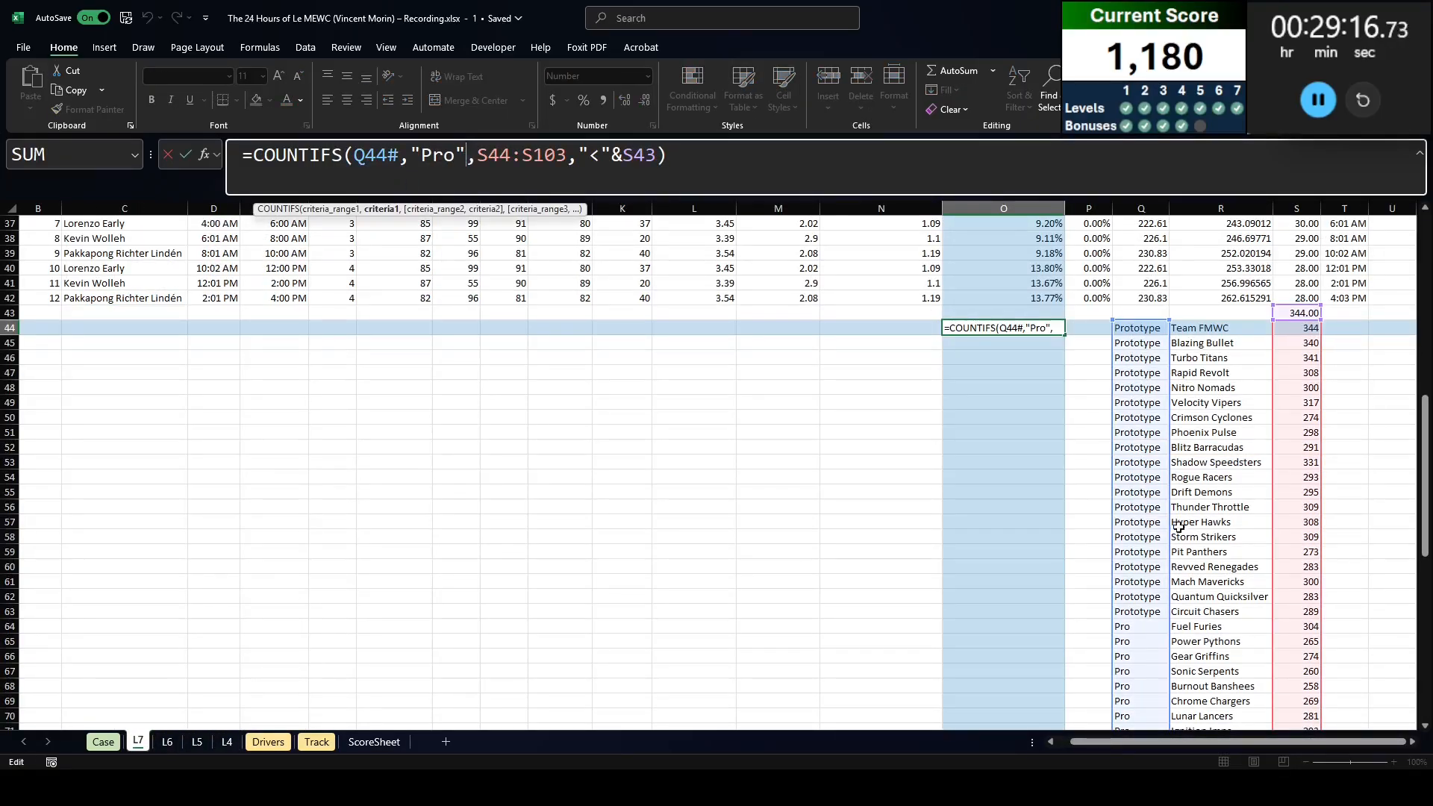
scroll(1172, 532, down, 6)
scroll(1169, 543, up, 7)
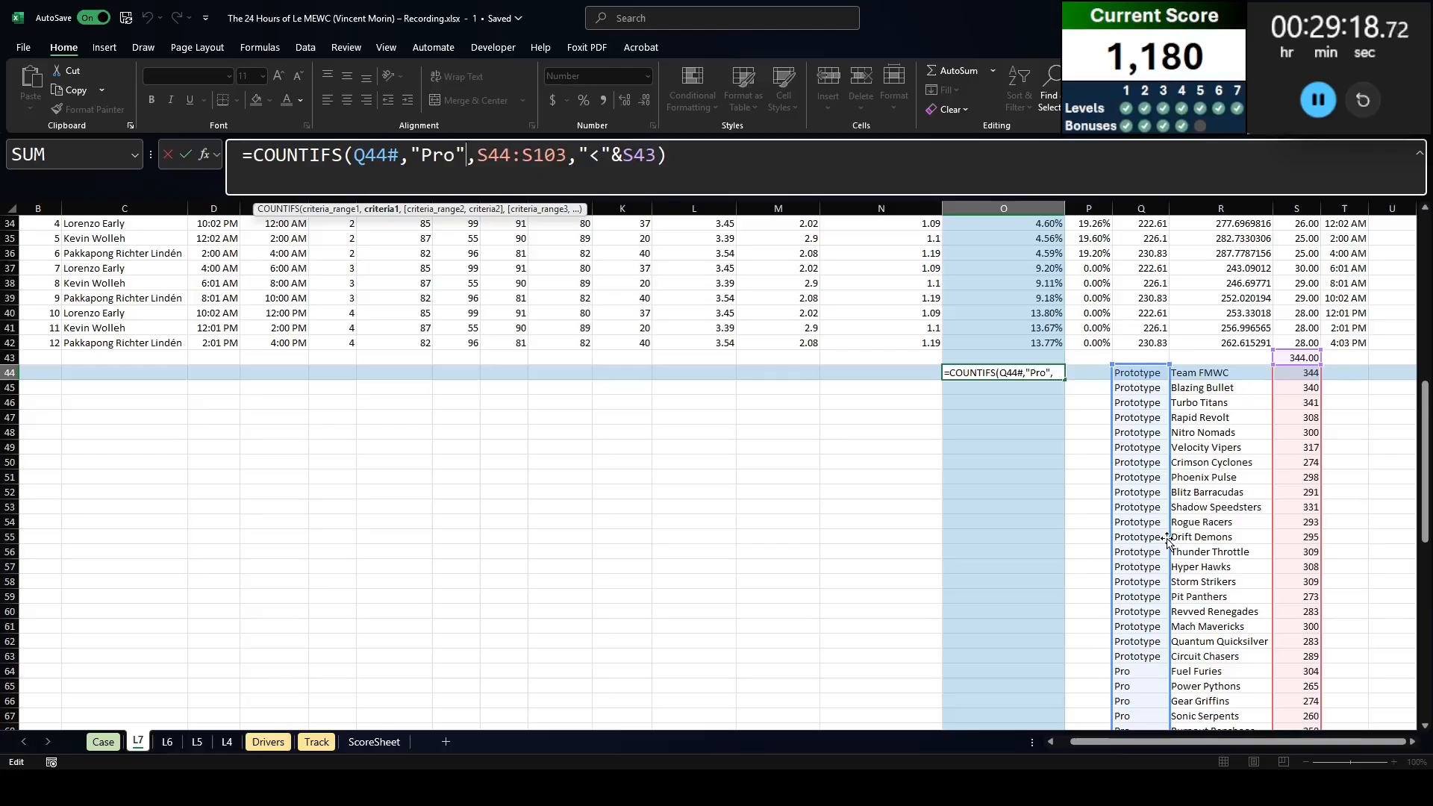
scroll(1163, 541, down, 8)
scroll(1164, 541, up, 8)
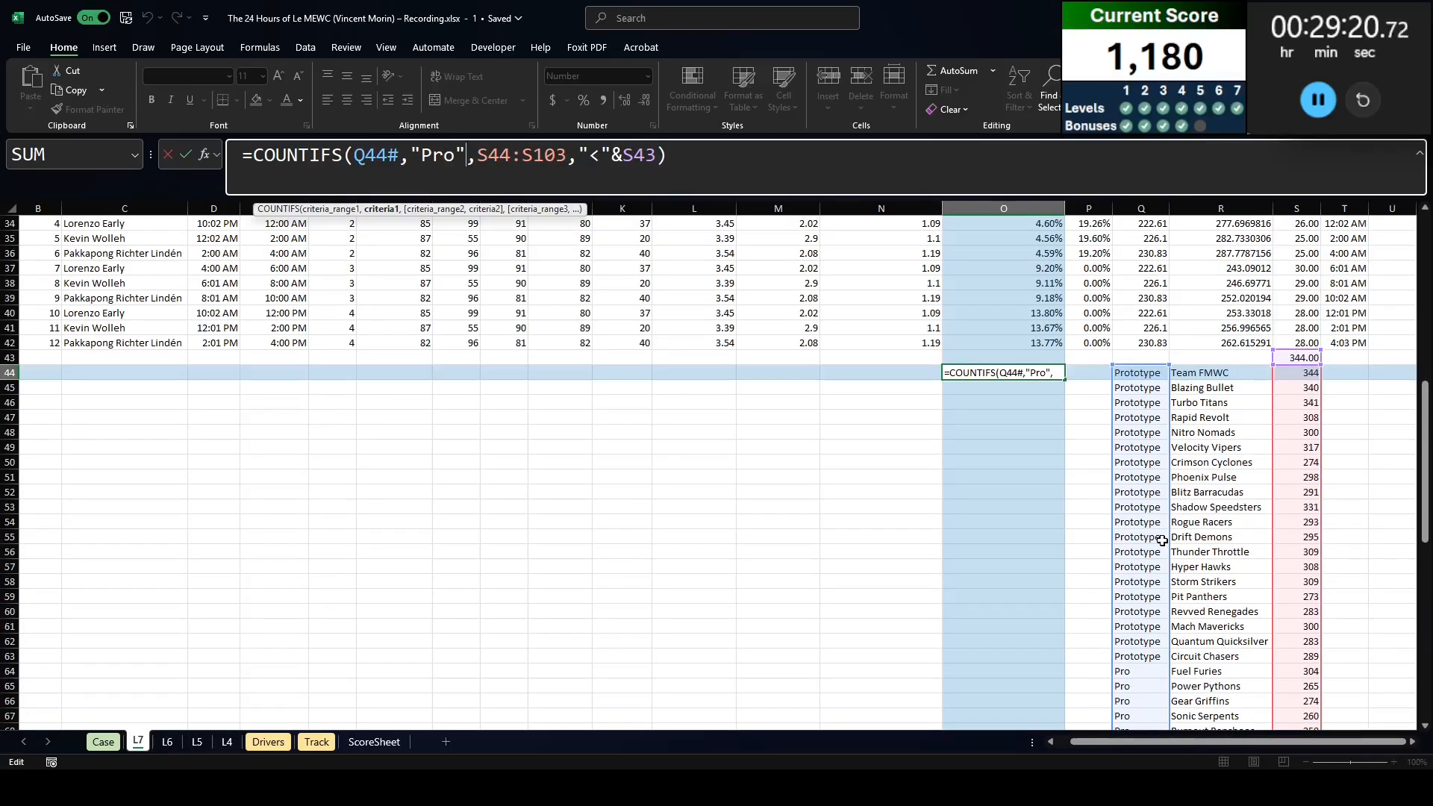
scroll(1163, 541, down, 7)
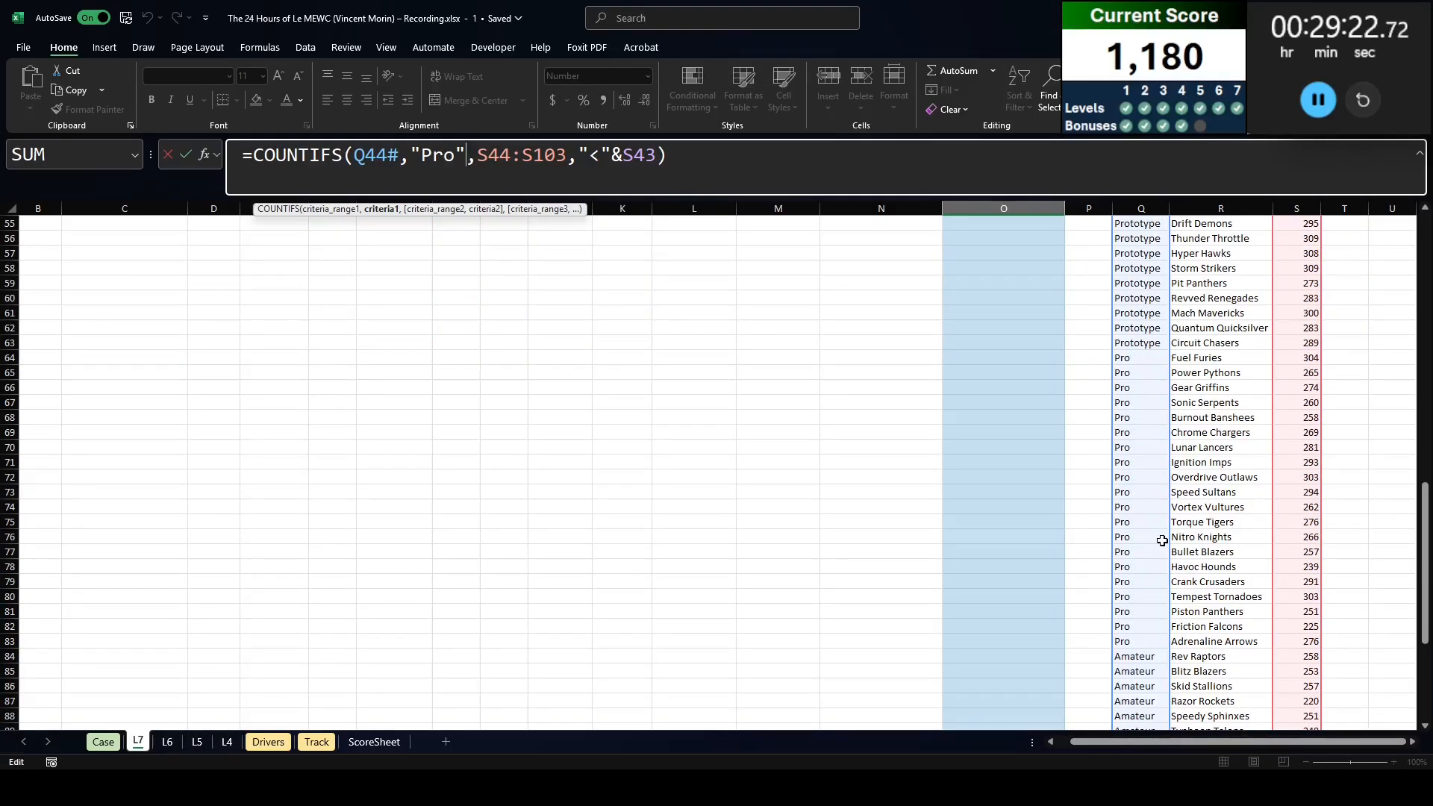
scroll(1163, 538, up, 2)
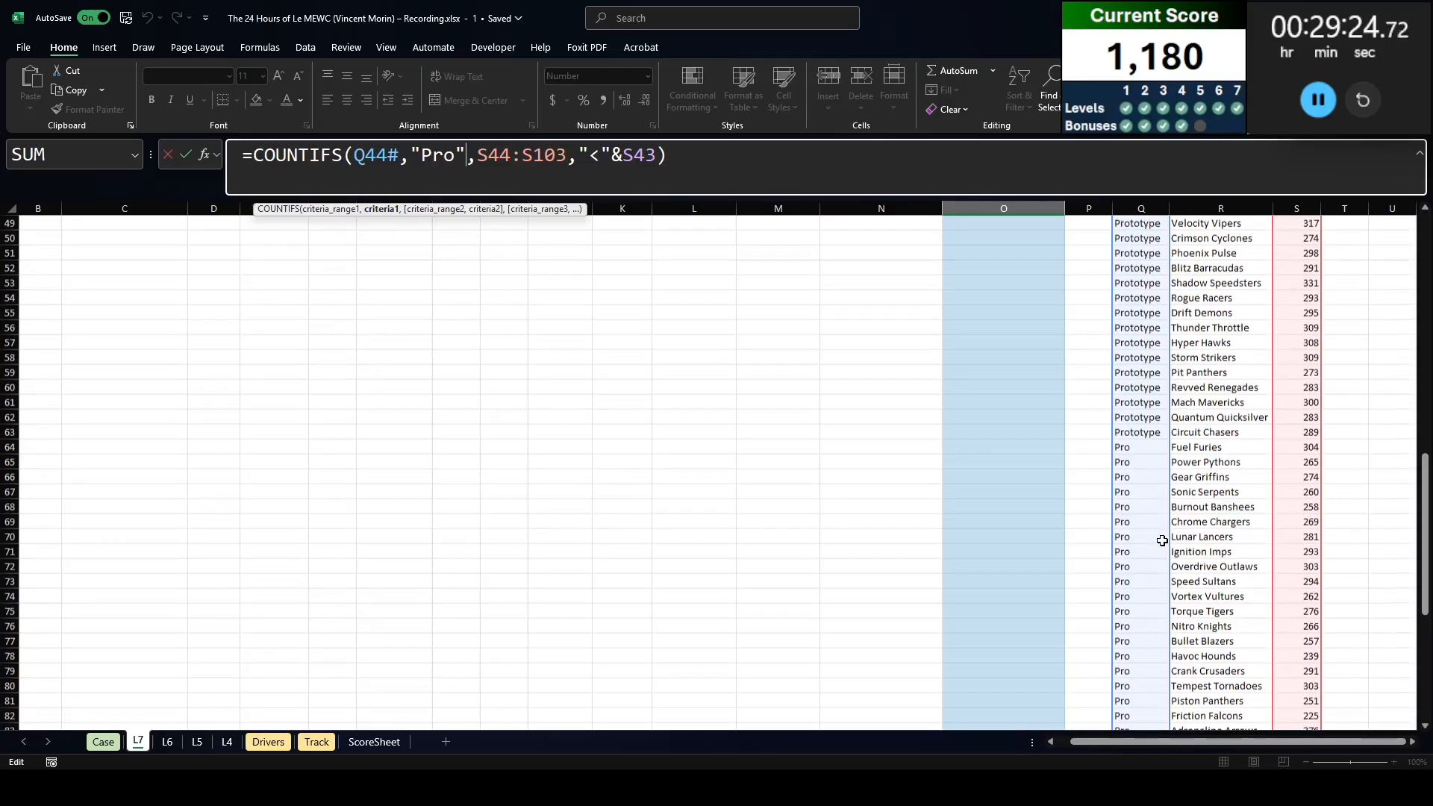
key(Escape)
Step: In P64, compare the Pro teams' lap totals with S43 using =S64:S83<S43
scroll(1101, 435, down, 1)
click(1102, 435)
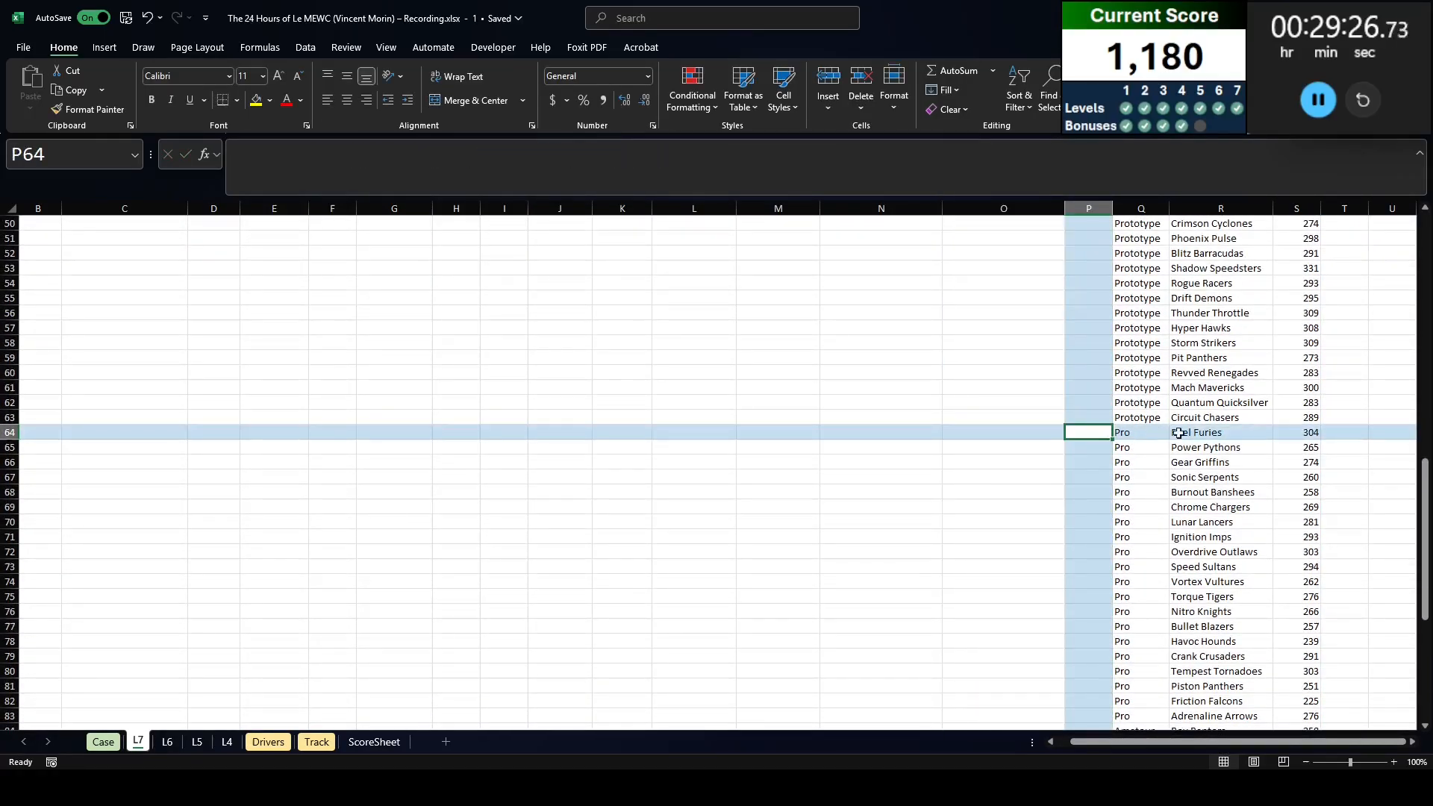
scroll(1216, 489, up, 7)
scroll(1215, 489, down, 4)
text(=)
key(Right)
key(Right)
key(Right)
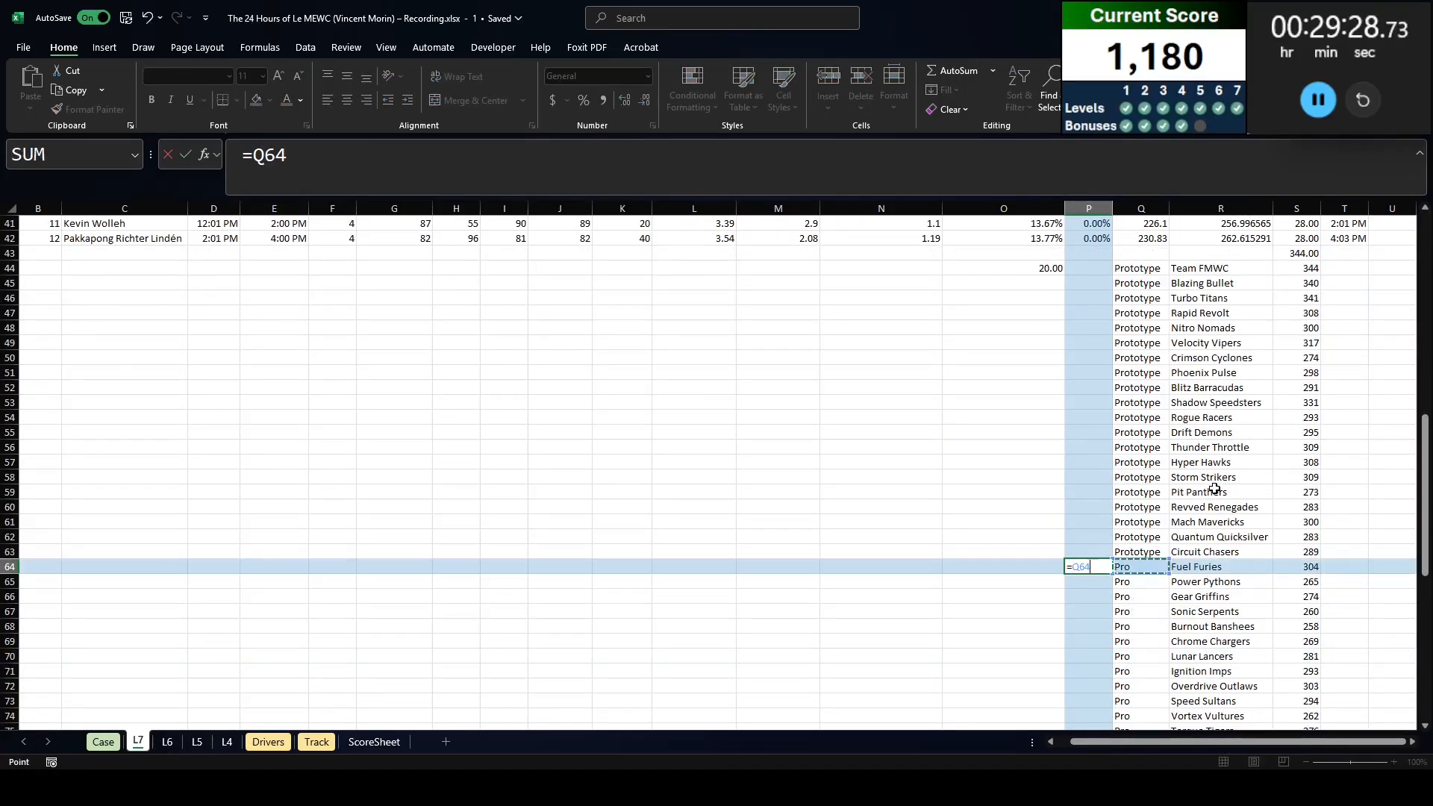
scroll(1215, 489, down, 7)
shift+click(1308, 532)
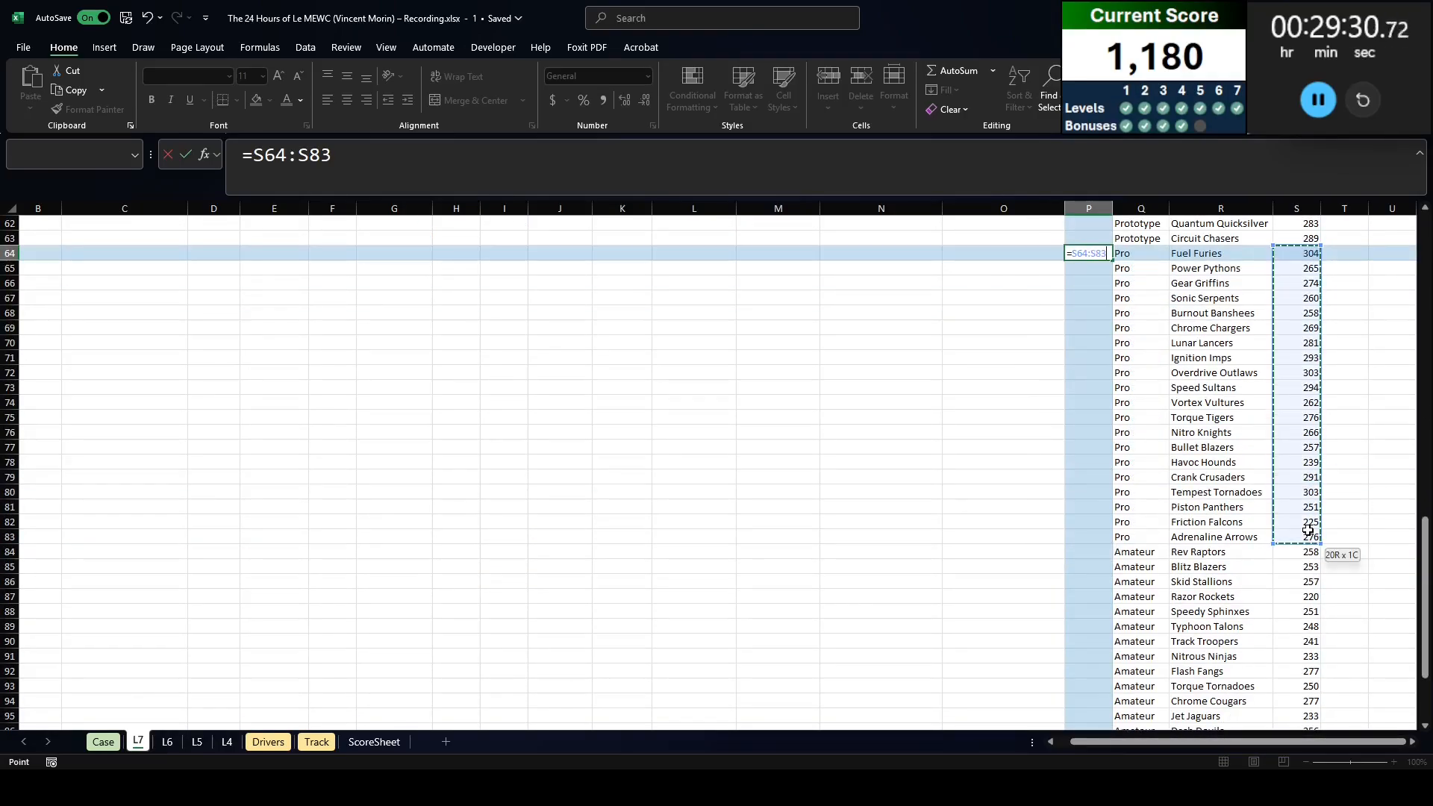
text(<)
scroll(1292, 313, up, 10)
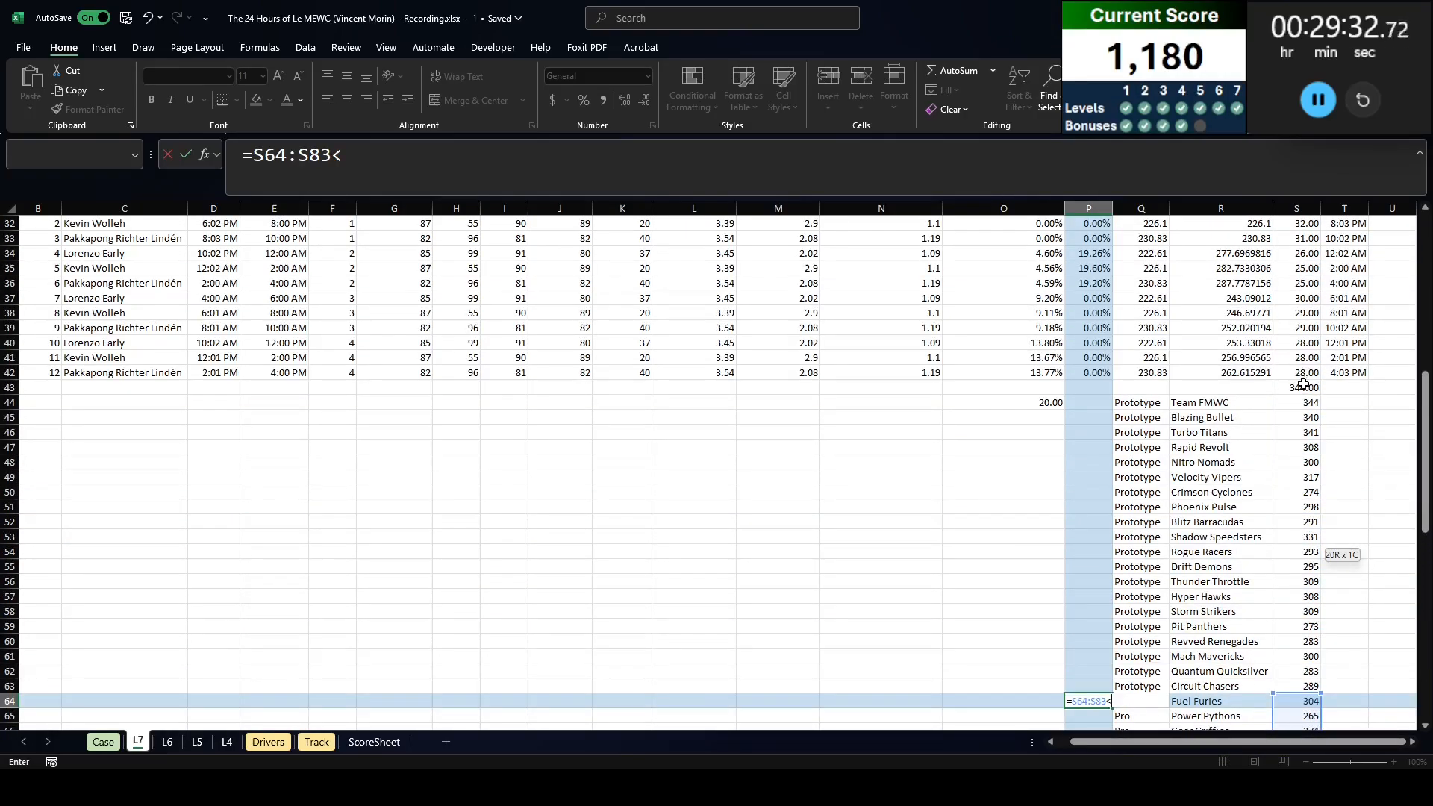
click(1303, 386)
key(Return)
scroll(1245, 416, down, 9)
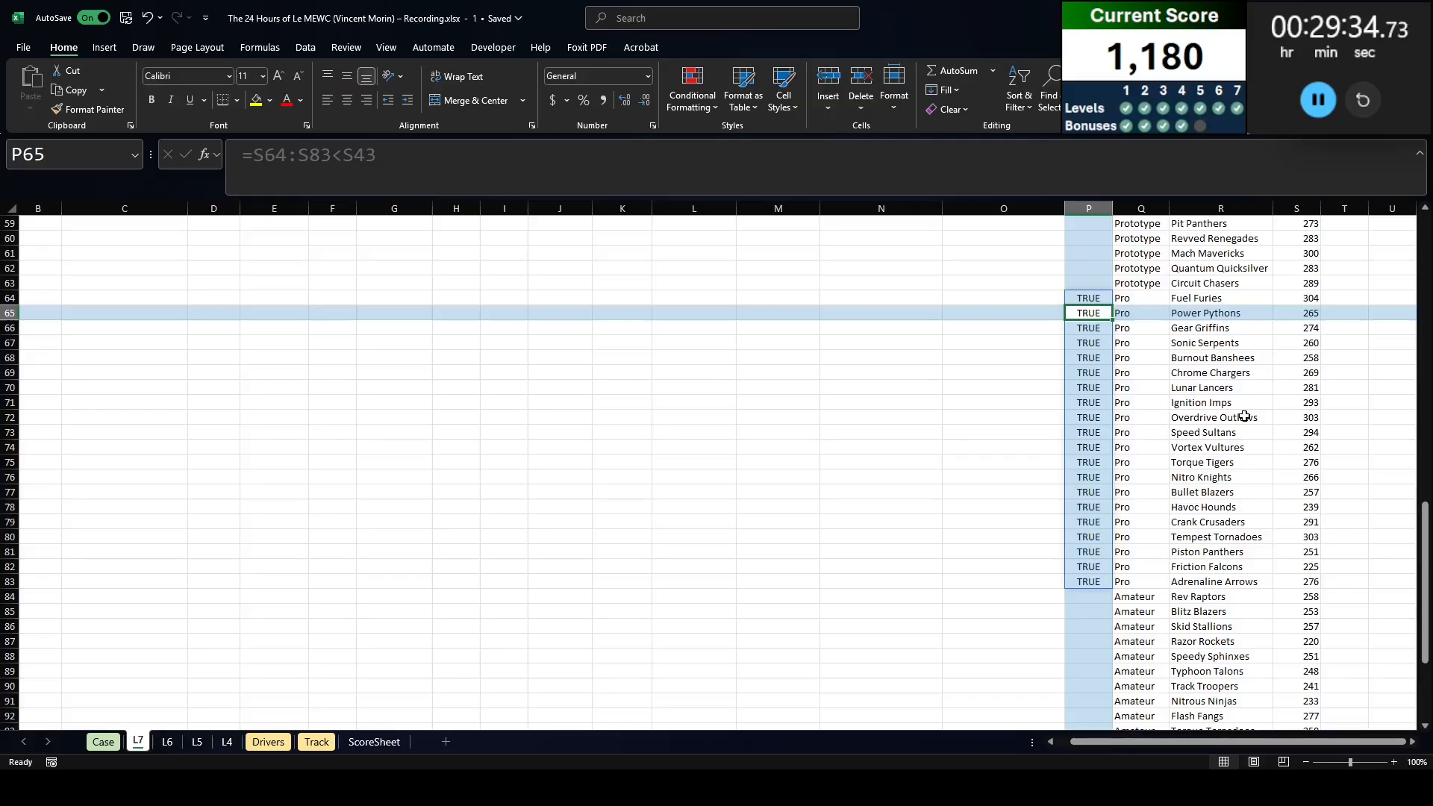
Step: Look over the L7 lap calculations and reread the Bonus E question in G37 of the Case sheet
scroll(1195, 345, up, 12)
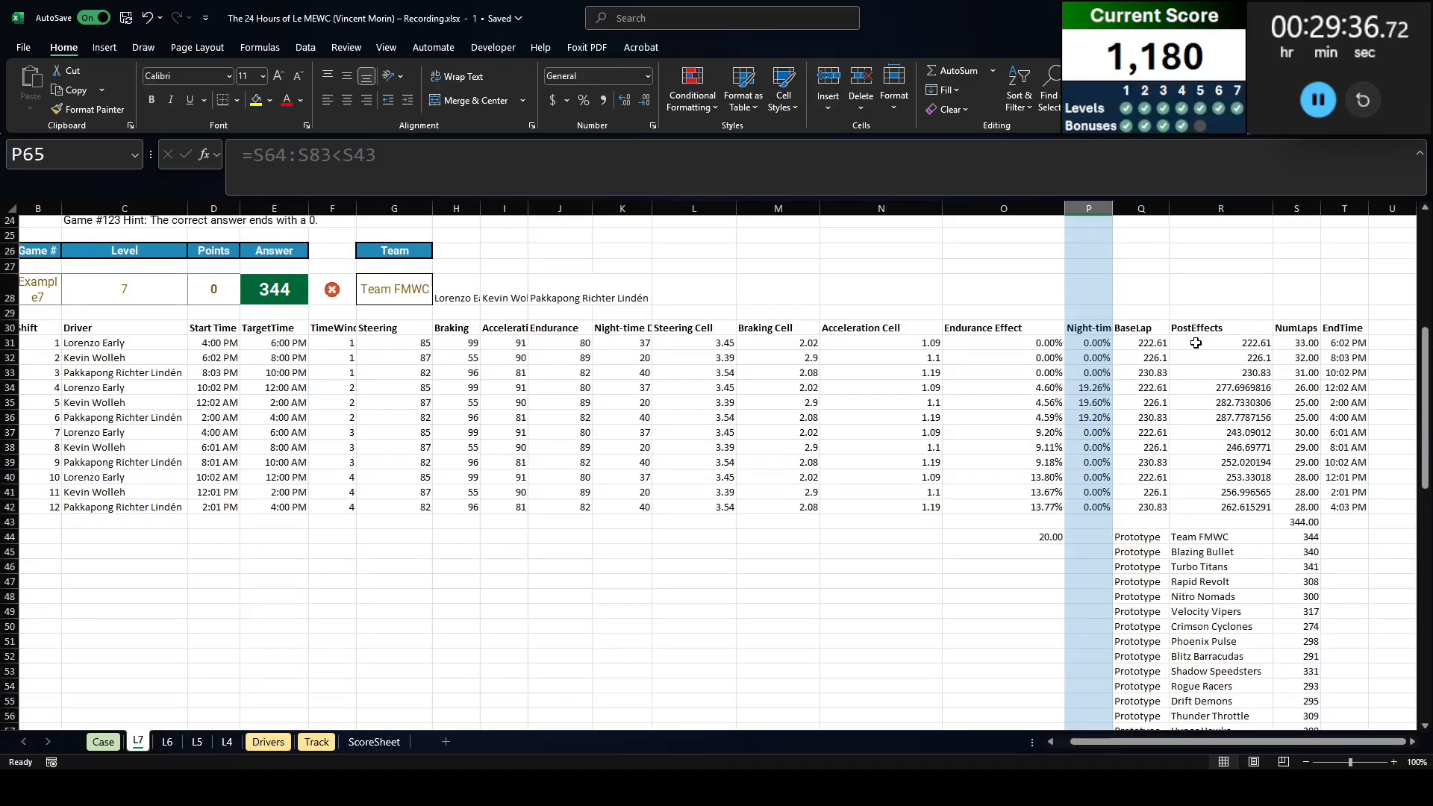
scroll(229, 532, down, 5)
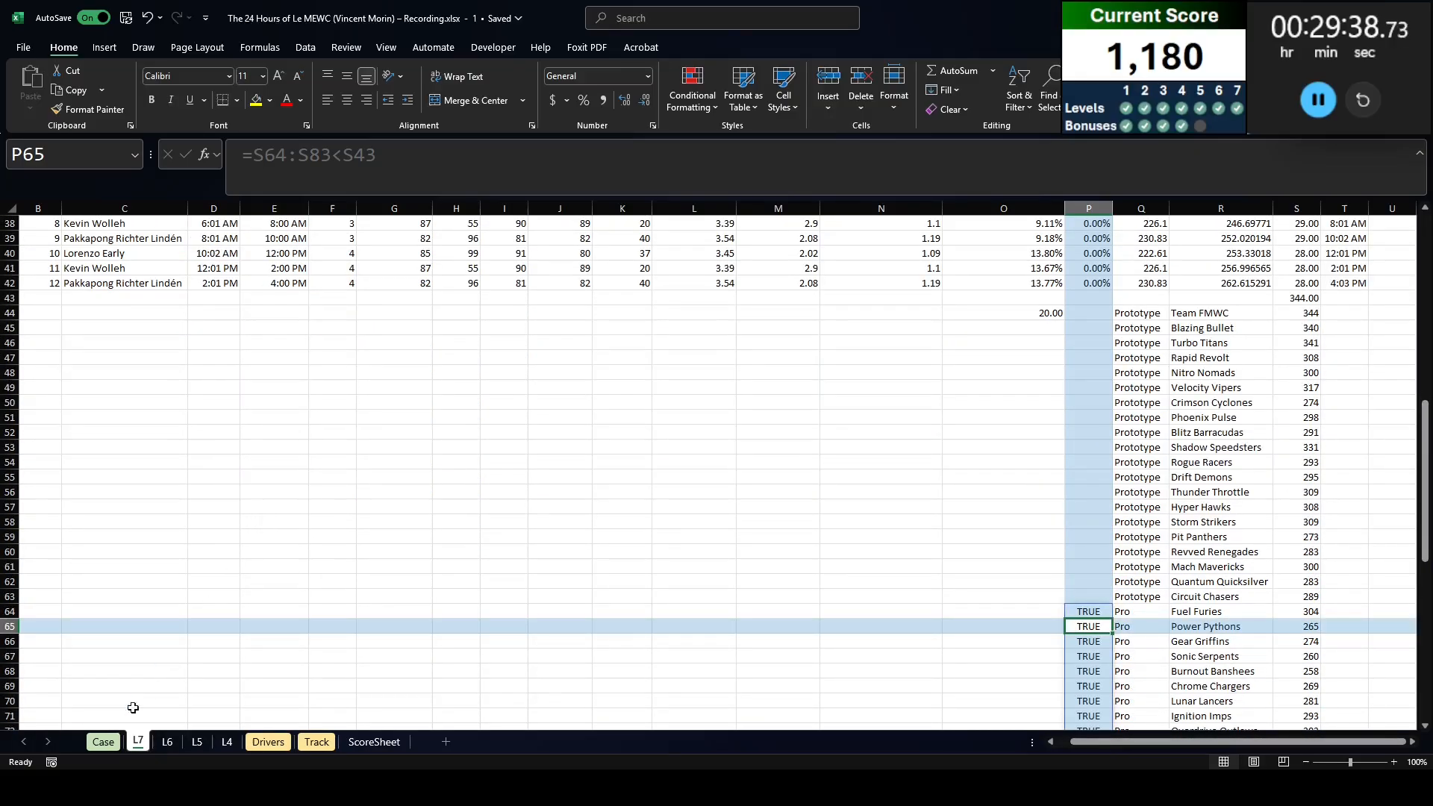
click(104, 742)
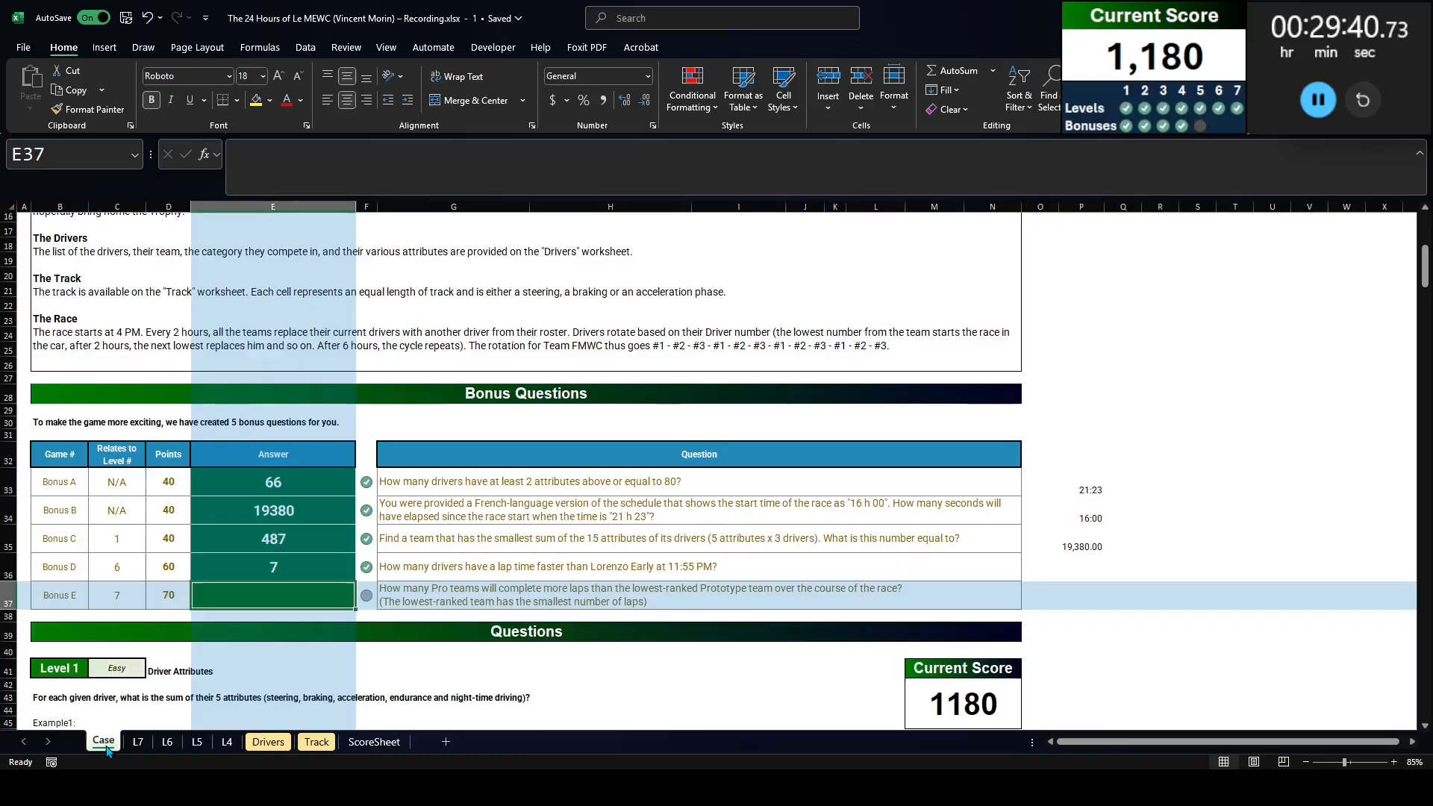
click(669, 600)
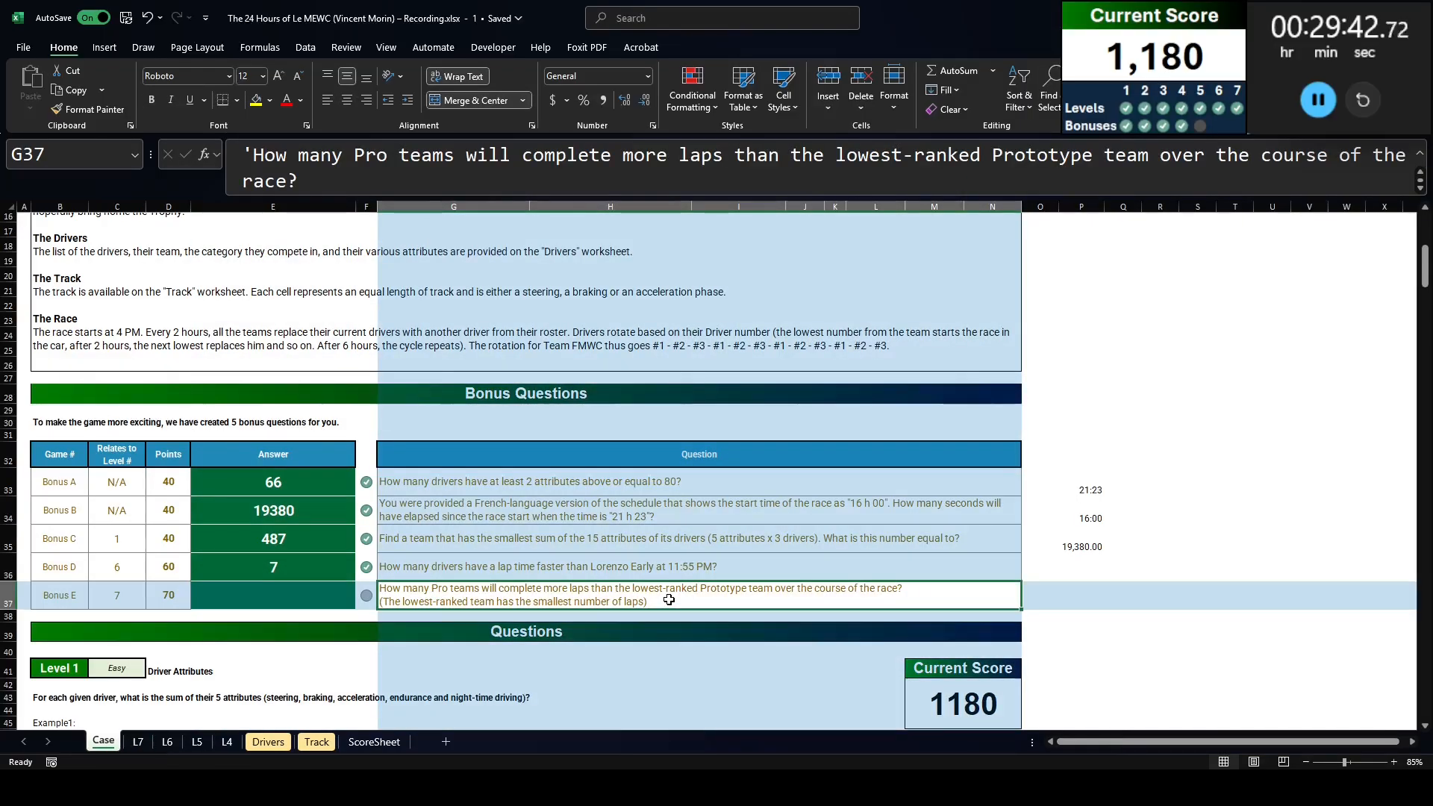
Step: Replace the L7 formula in O44 with =MINIFS(S44:S103,Q44#,"Prototype") to get the lowest Prototype lap total
click(138, 742)
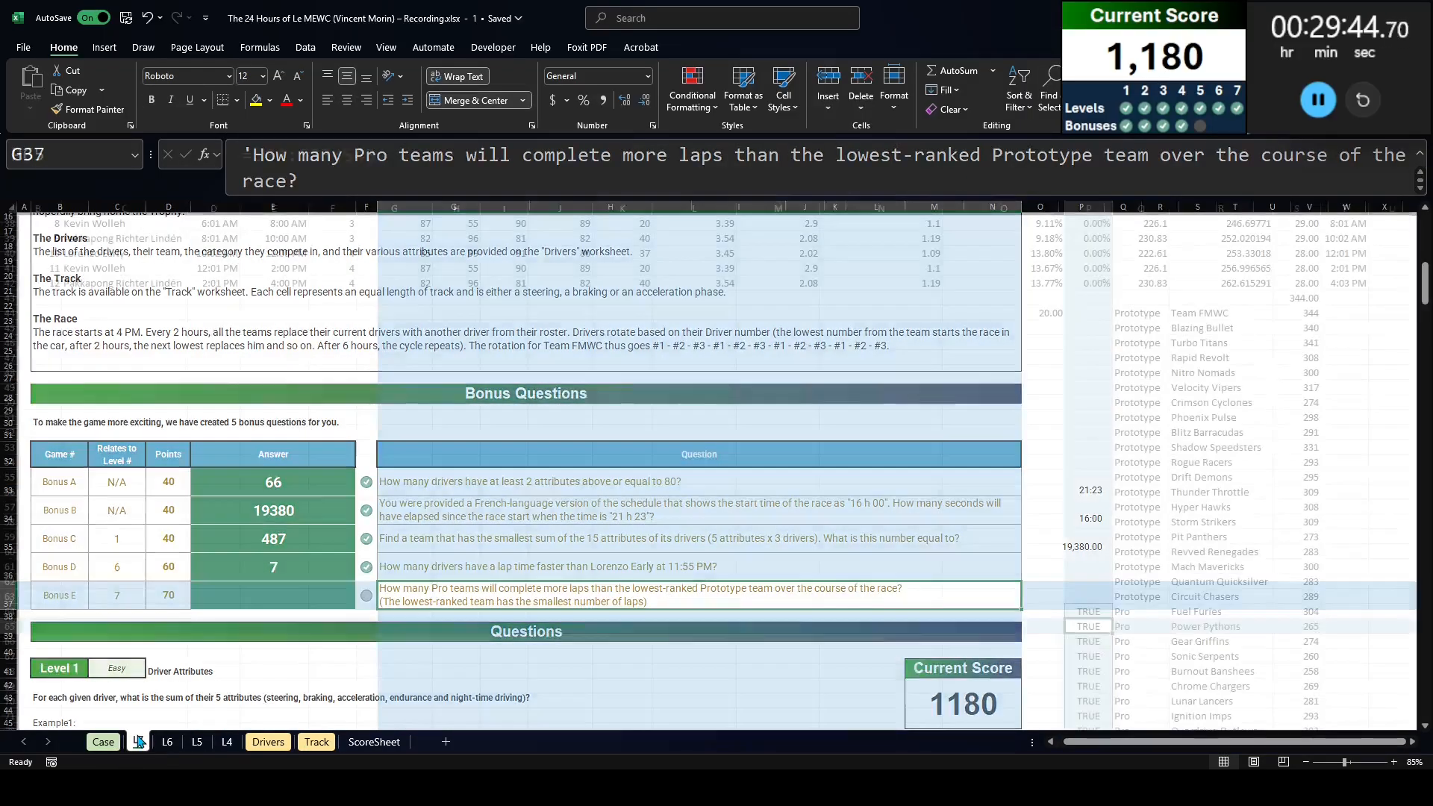
scroll(1280, 528, up, 1)
click(1041, 361)
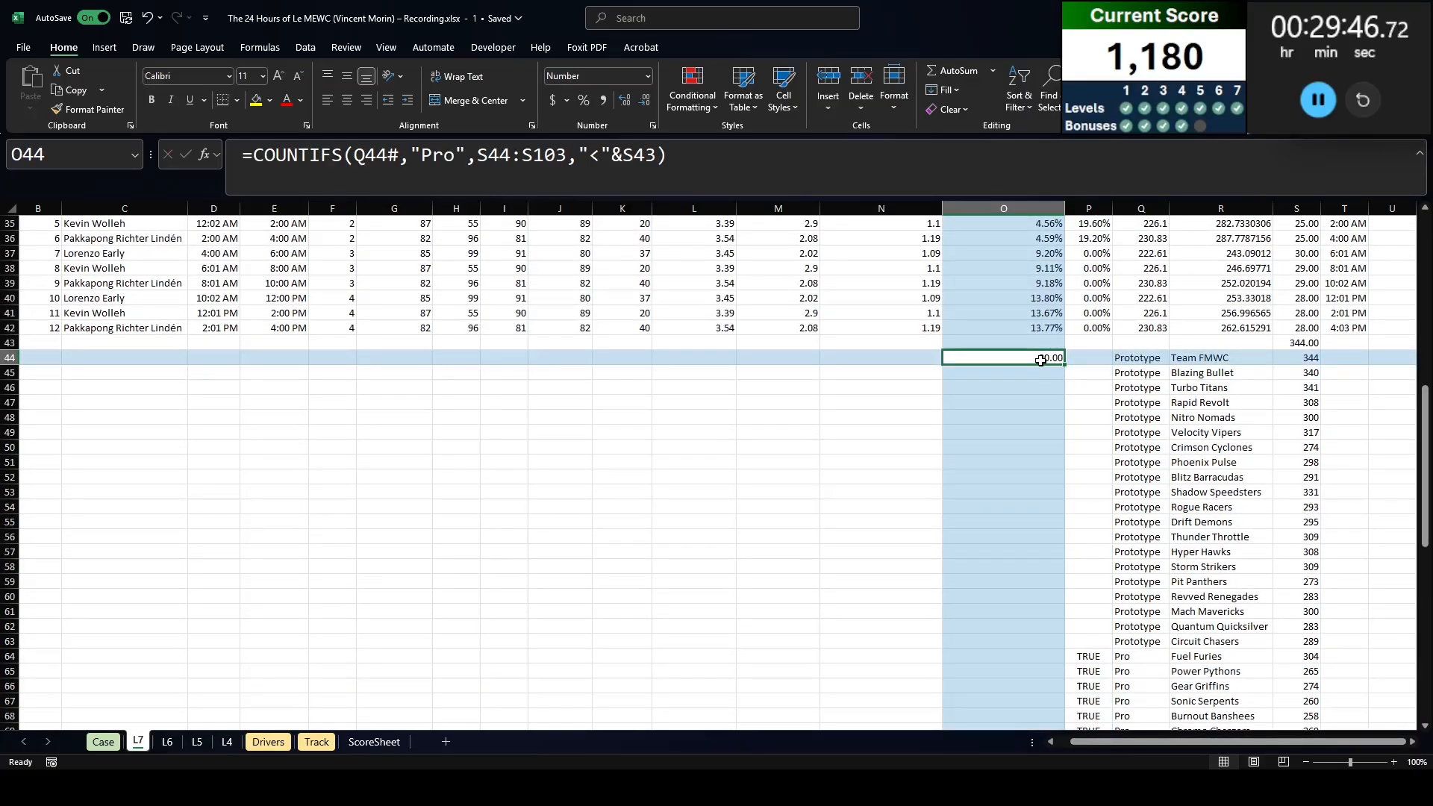
text(=minifs()
key(Right)
key(Right)
key(Down)
key(Up)
key(Right)
key(Right)
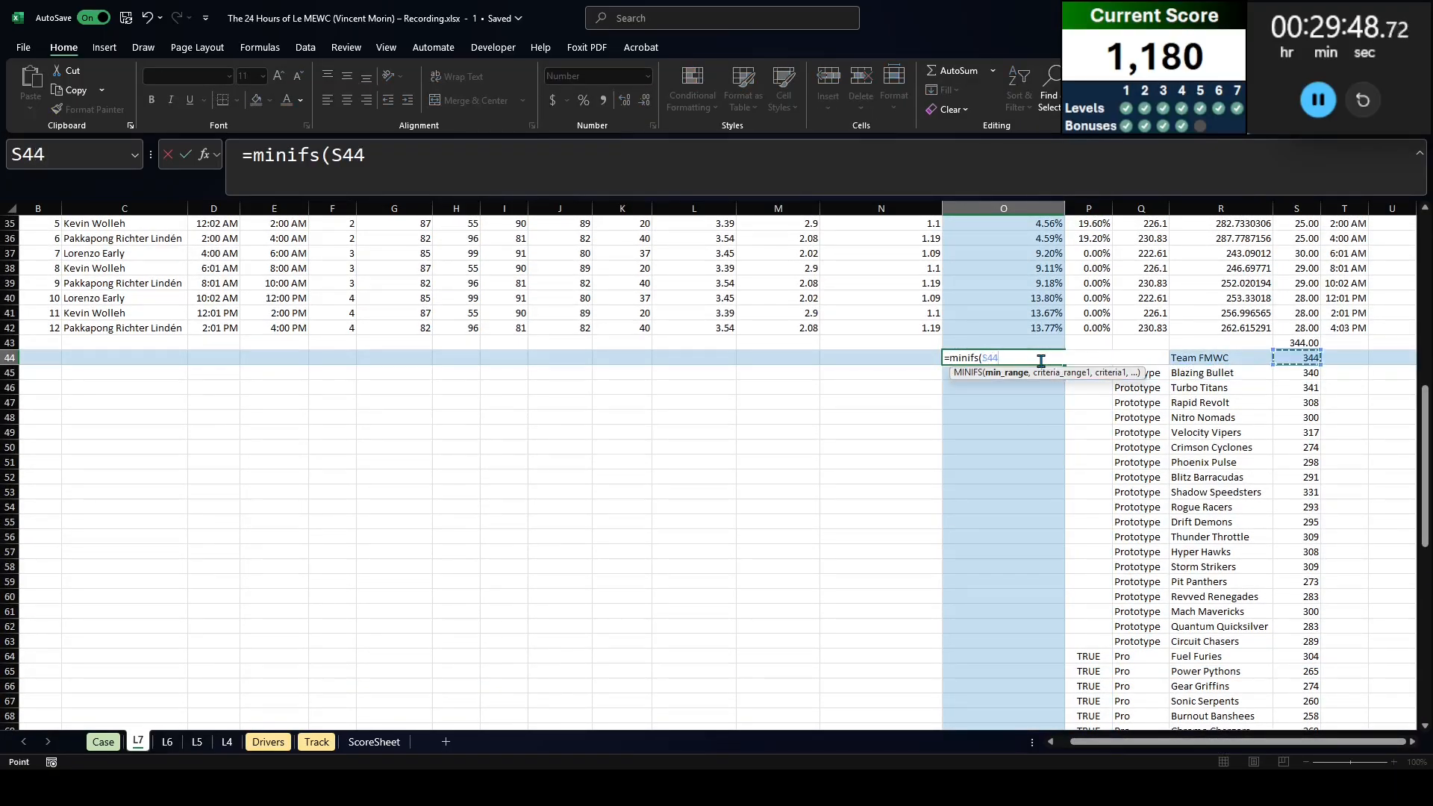
key(ctrl+shift+Down)
text(,)
key(Right)
key(Right)
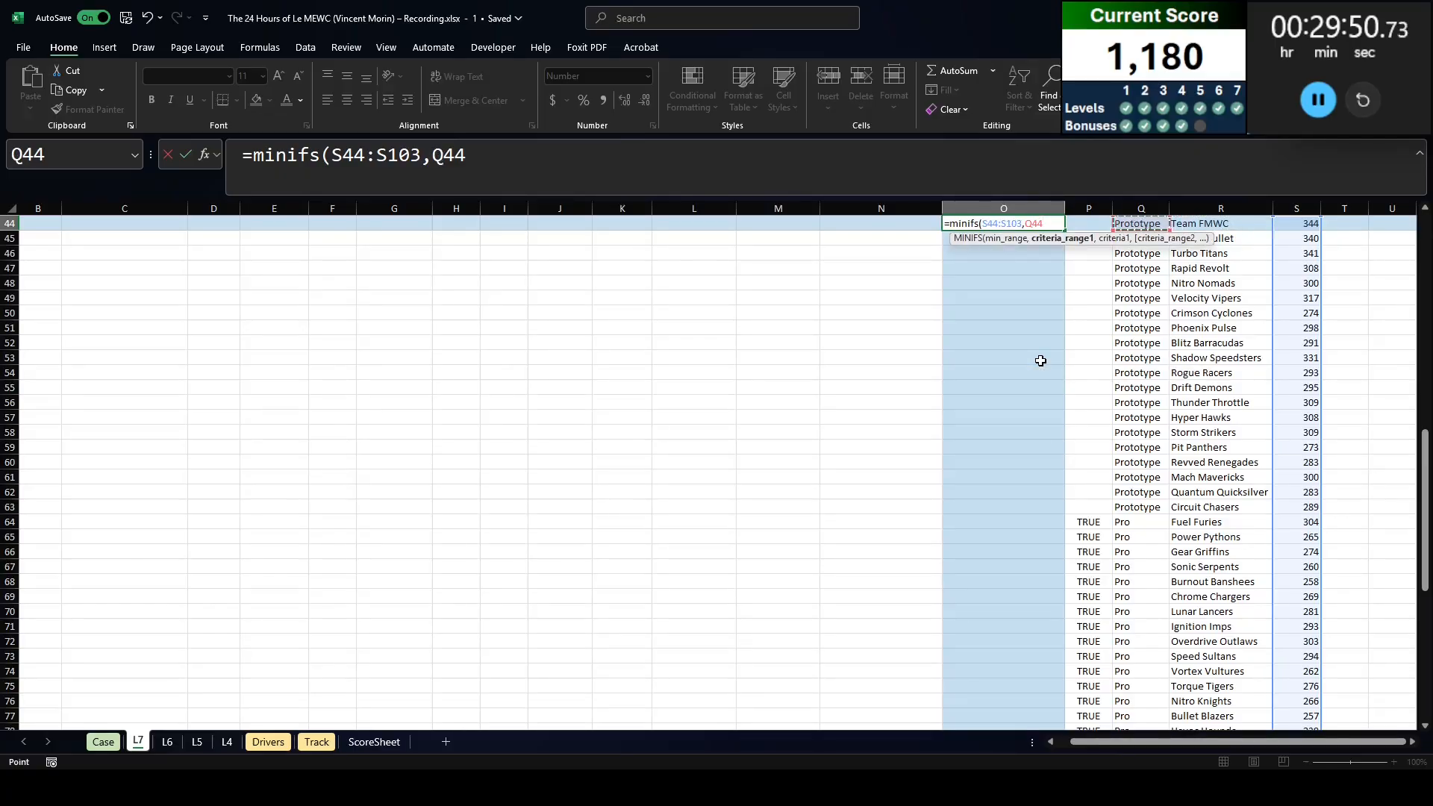
key(ctrl+shift+Down)
text(,)
text("Prototylwe")
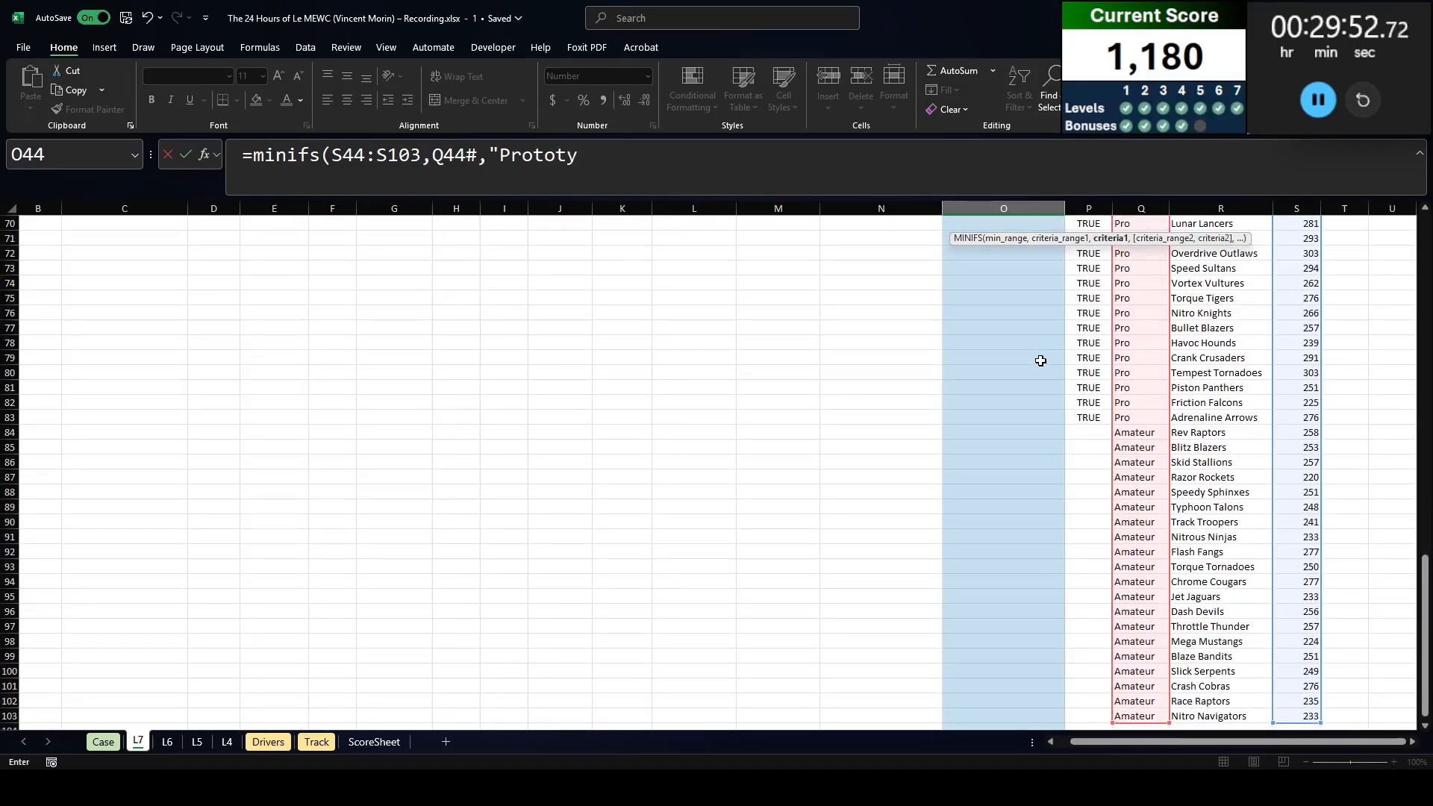
key(BackSpace)
text(pe")
key(Return)
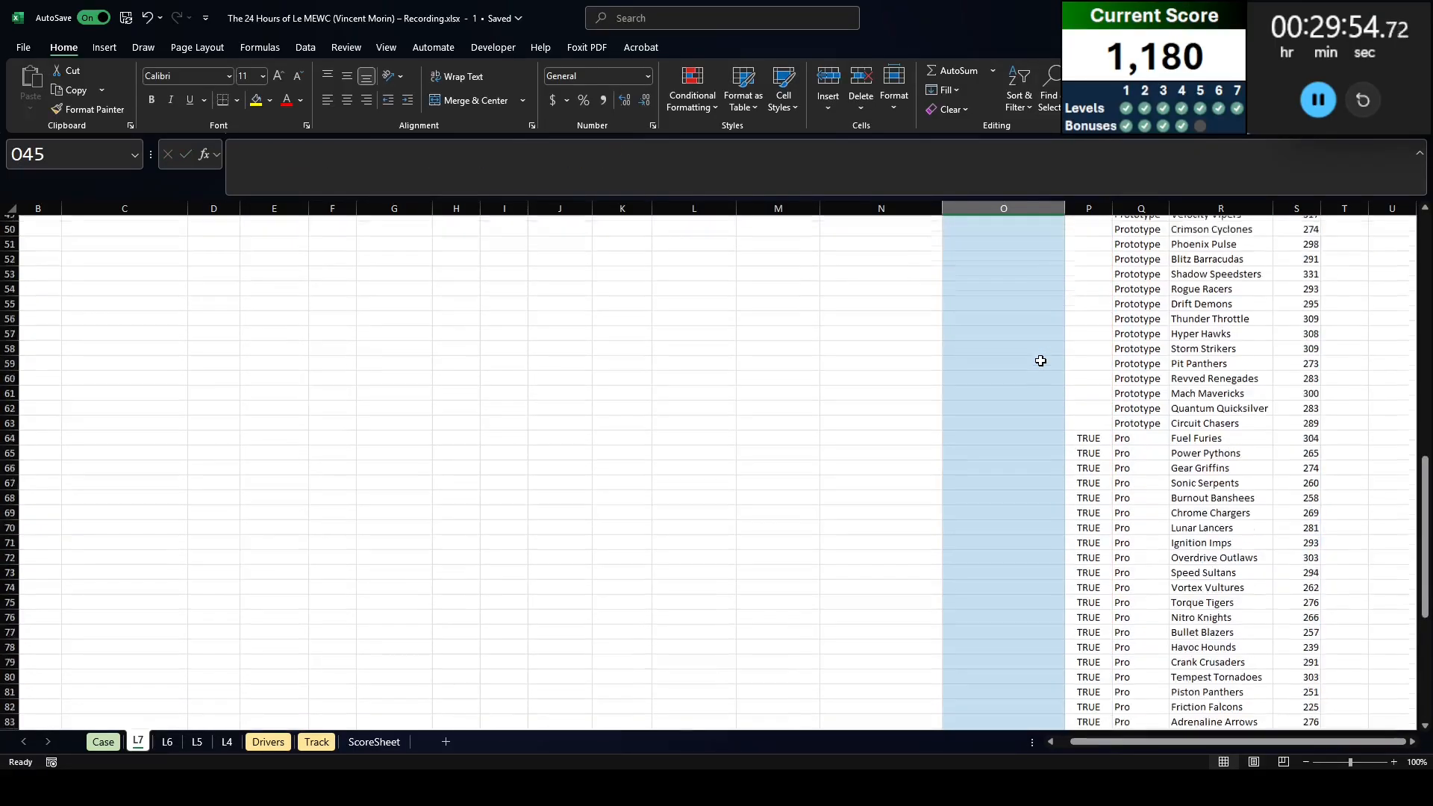
key(Up)
Step: Change the comparison in P64 to =S64:S83<273
click(1086, 520)
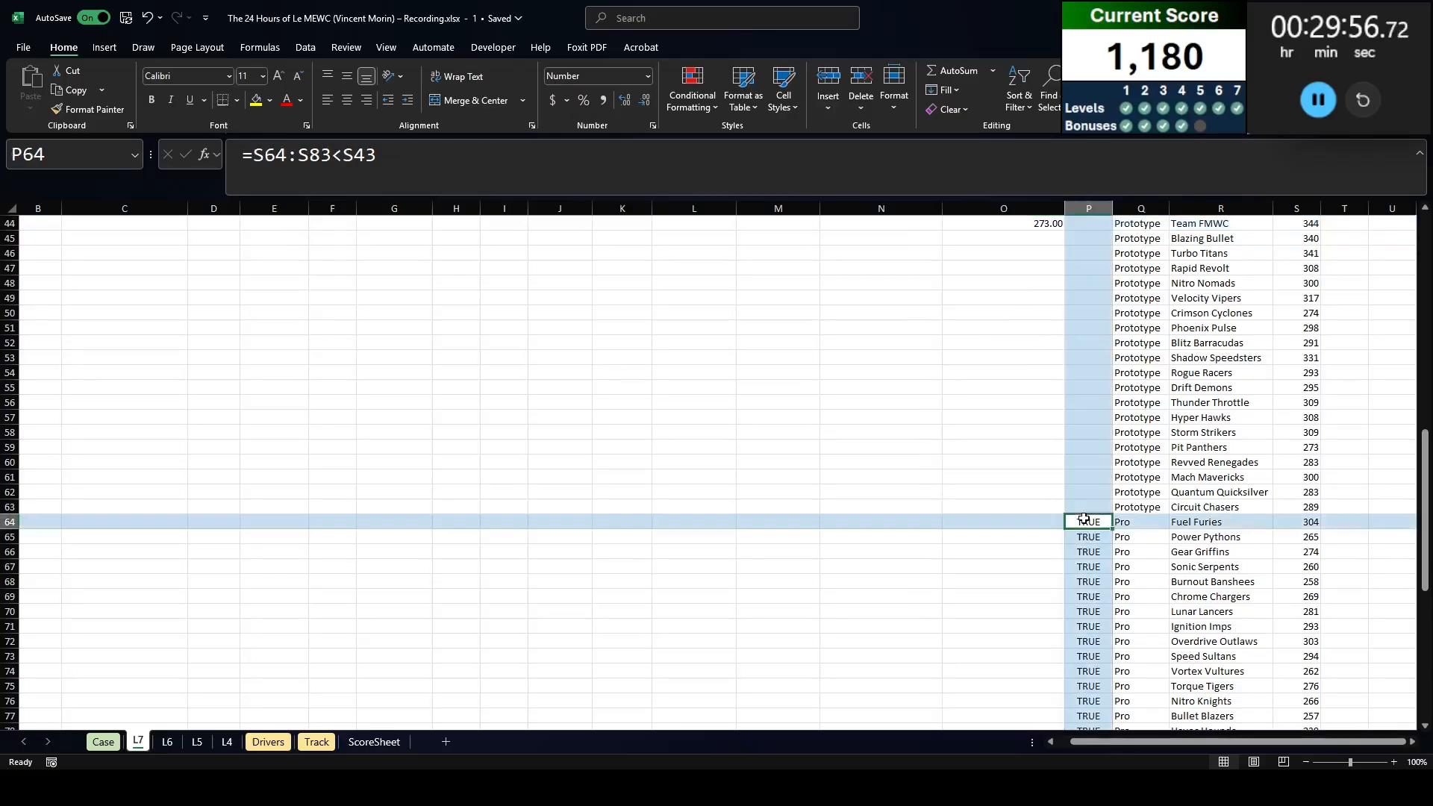
double_click(382, 174)
text(273)
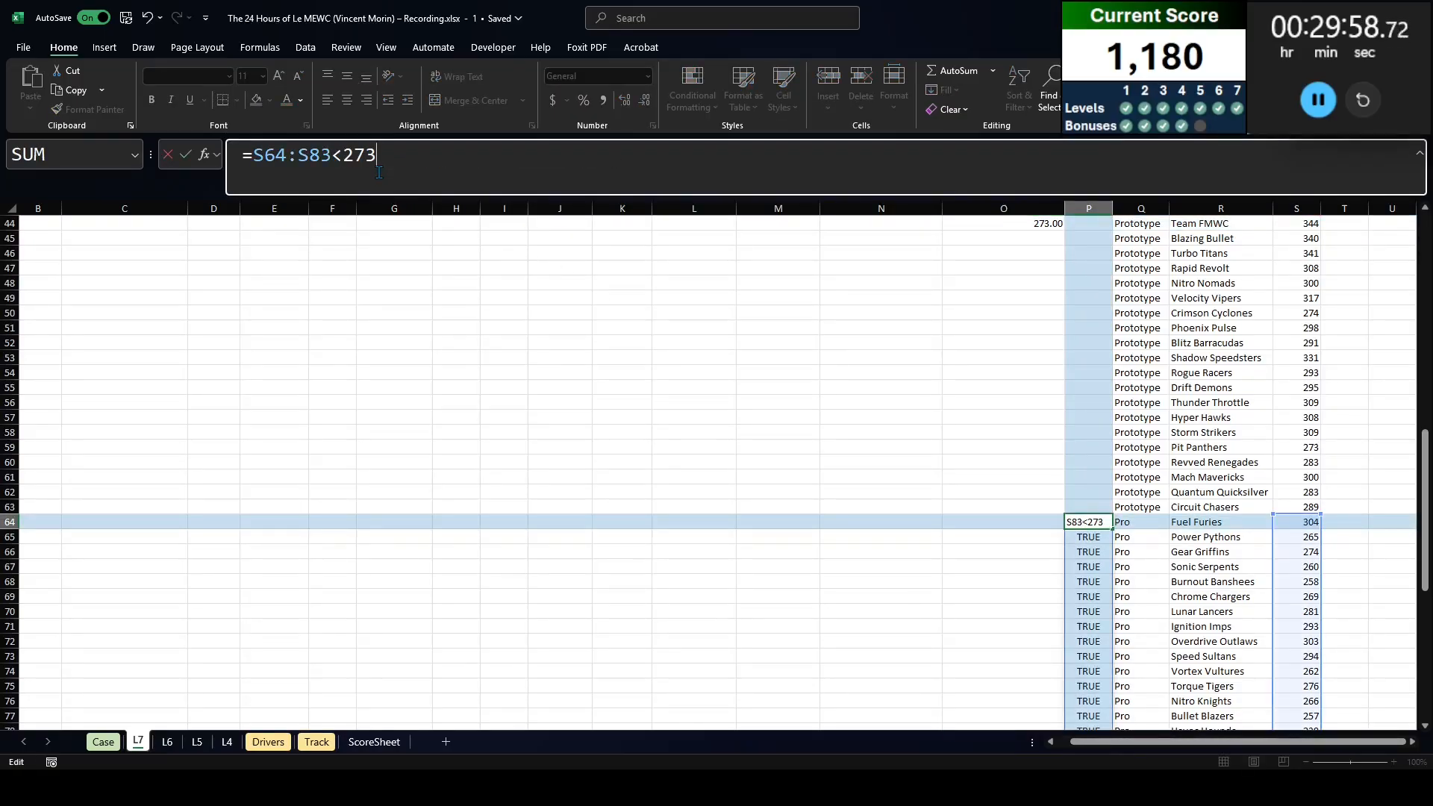
key(Return)
Step: In O64, count the Pro teams that meet the comparison with =SUM(--(P64#)) and copy the result
key(Left)
key(Up)
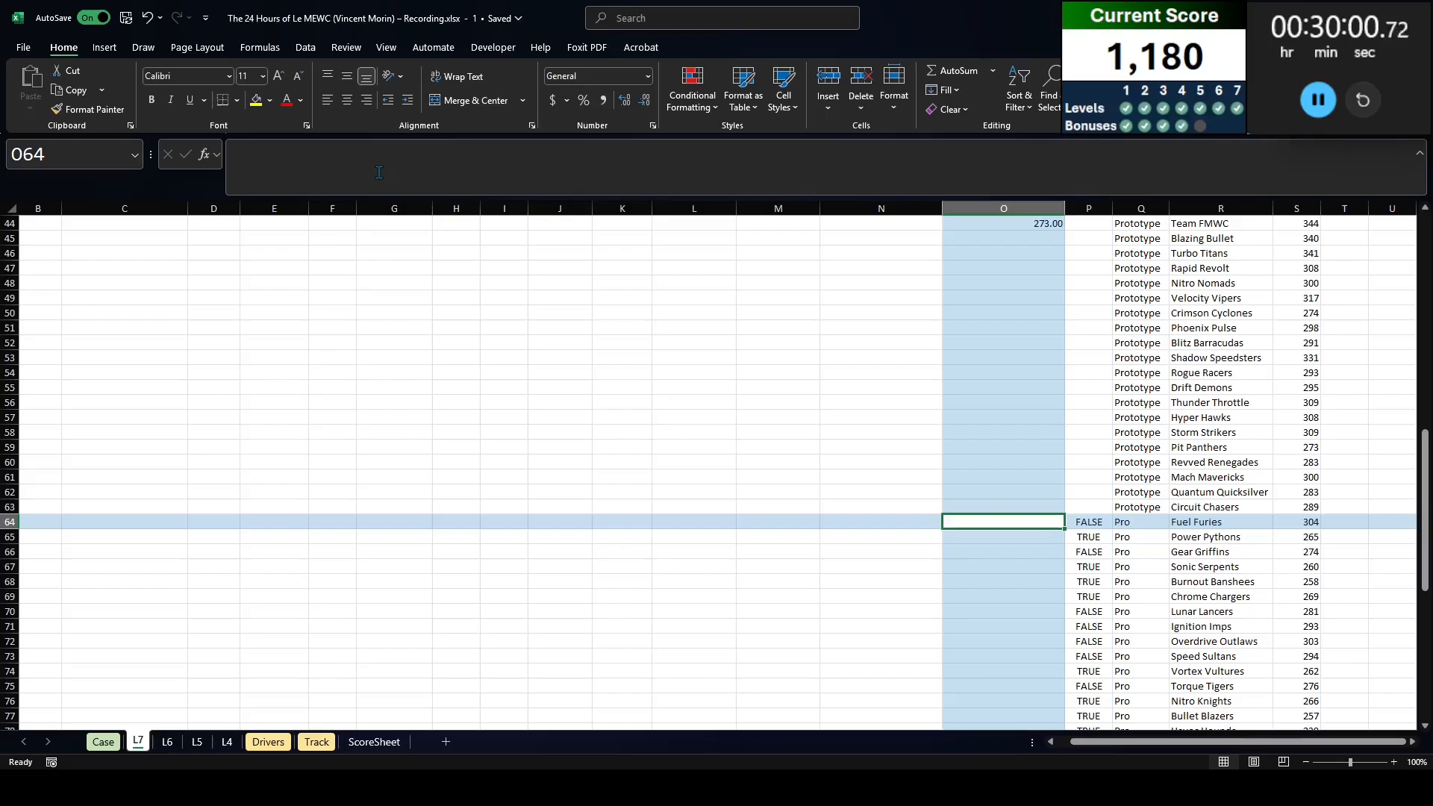
text(=sum(--(P64#)
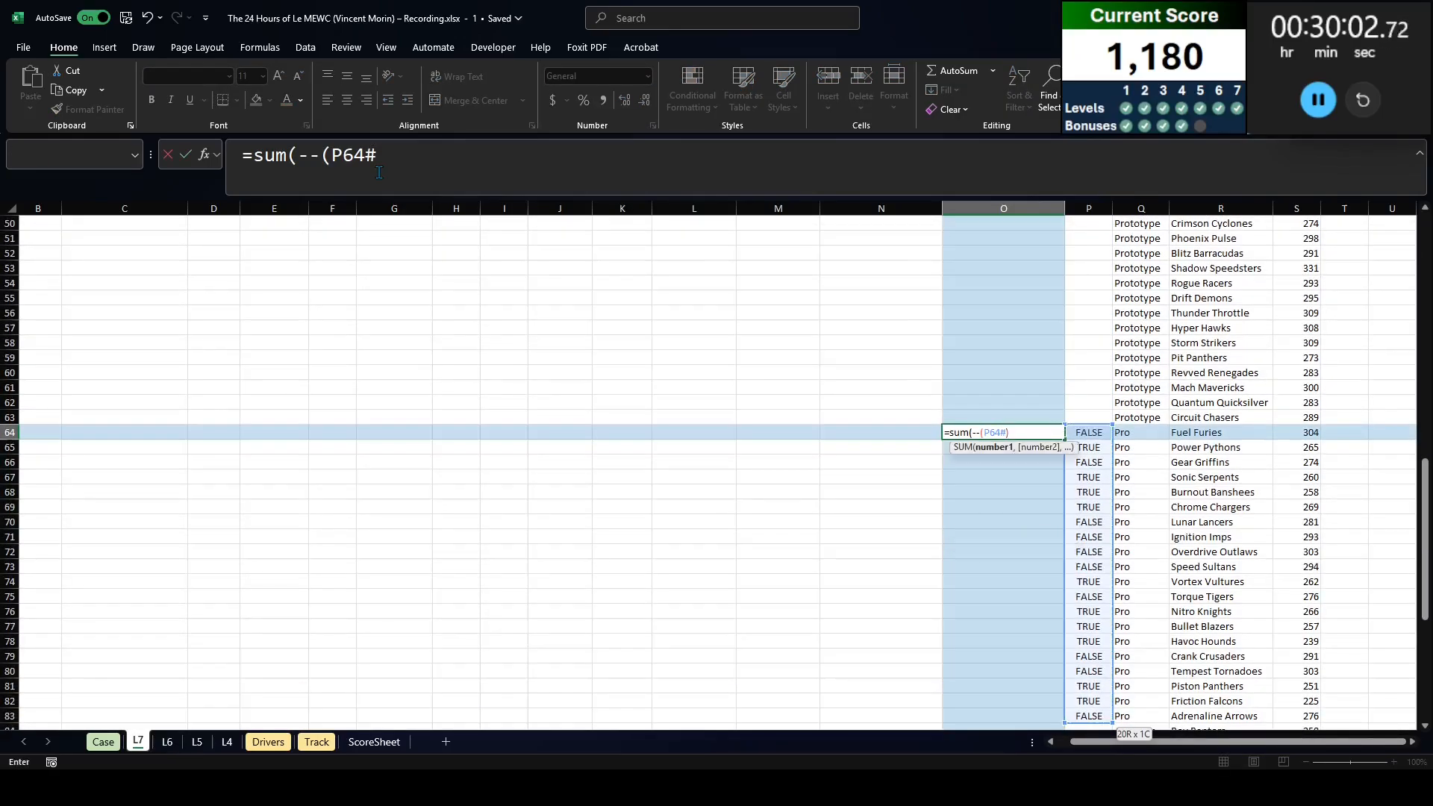
key(ctrl+Return)
key(ctrl+c)
Step: Enter 10 as the Bonus E answer in E37 of the Case sheet
key(ctrl+Page_Up)
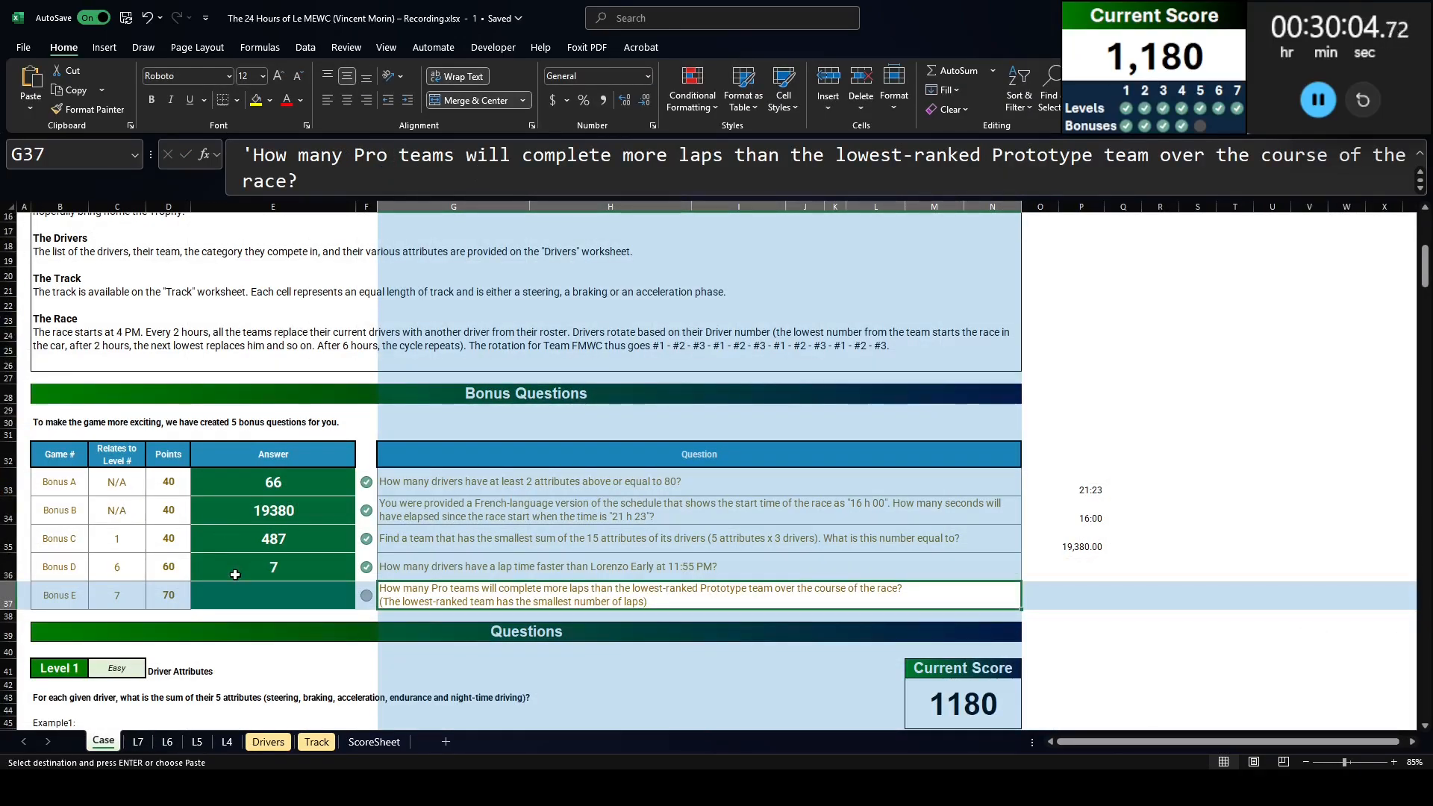
click(246, 595)
text(10)
key(ctrl+Return)
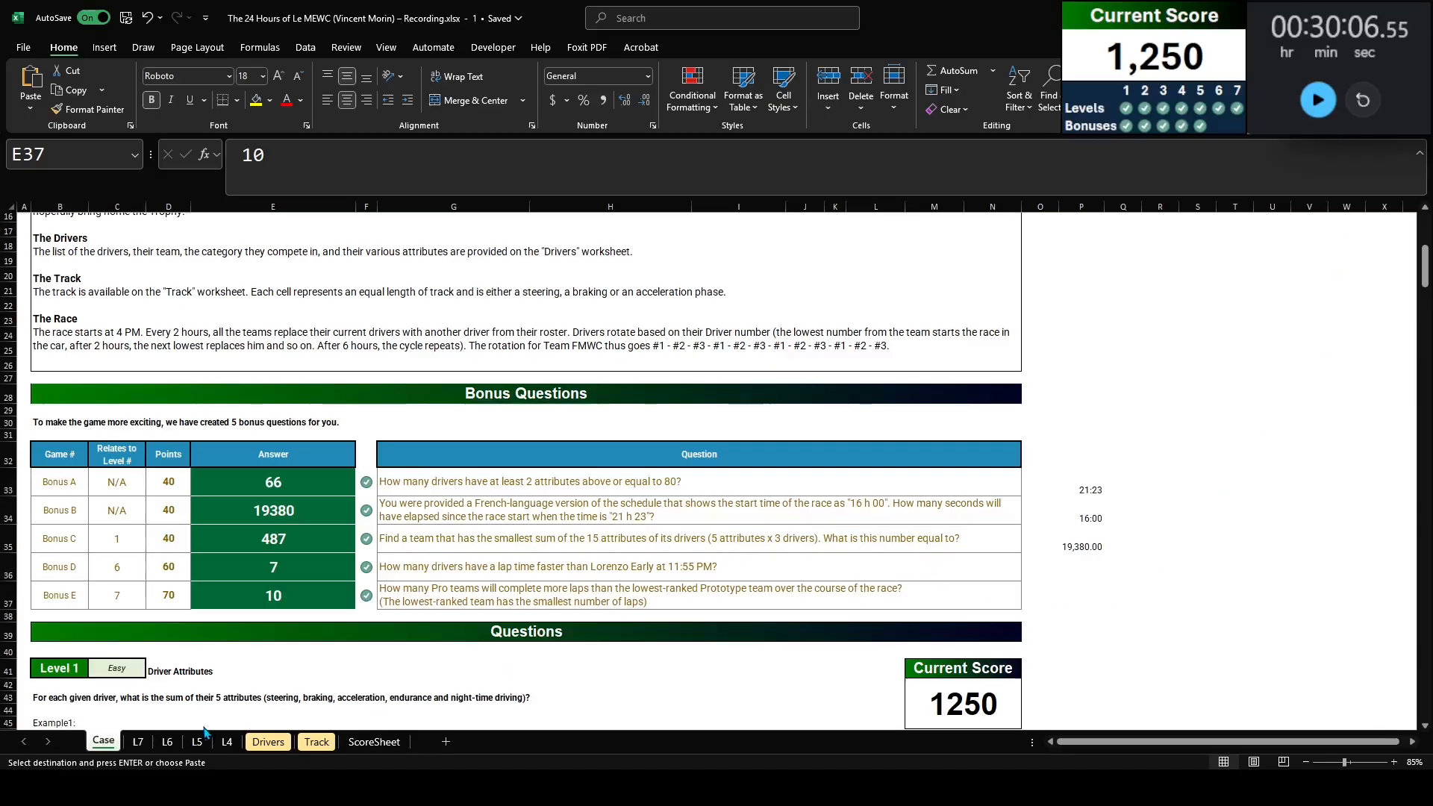
Step: Review the track layout and the steering, braking and acceleration cell counts in P3:Q5 of the Track sheet
click(317, 741)
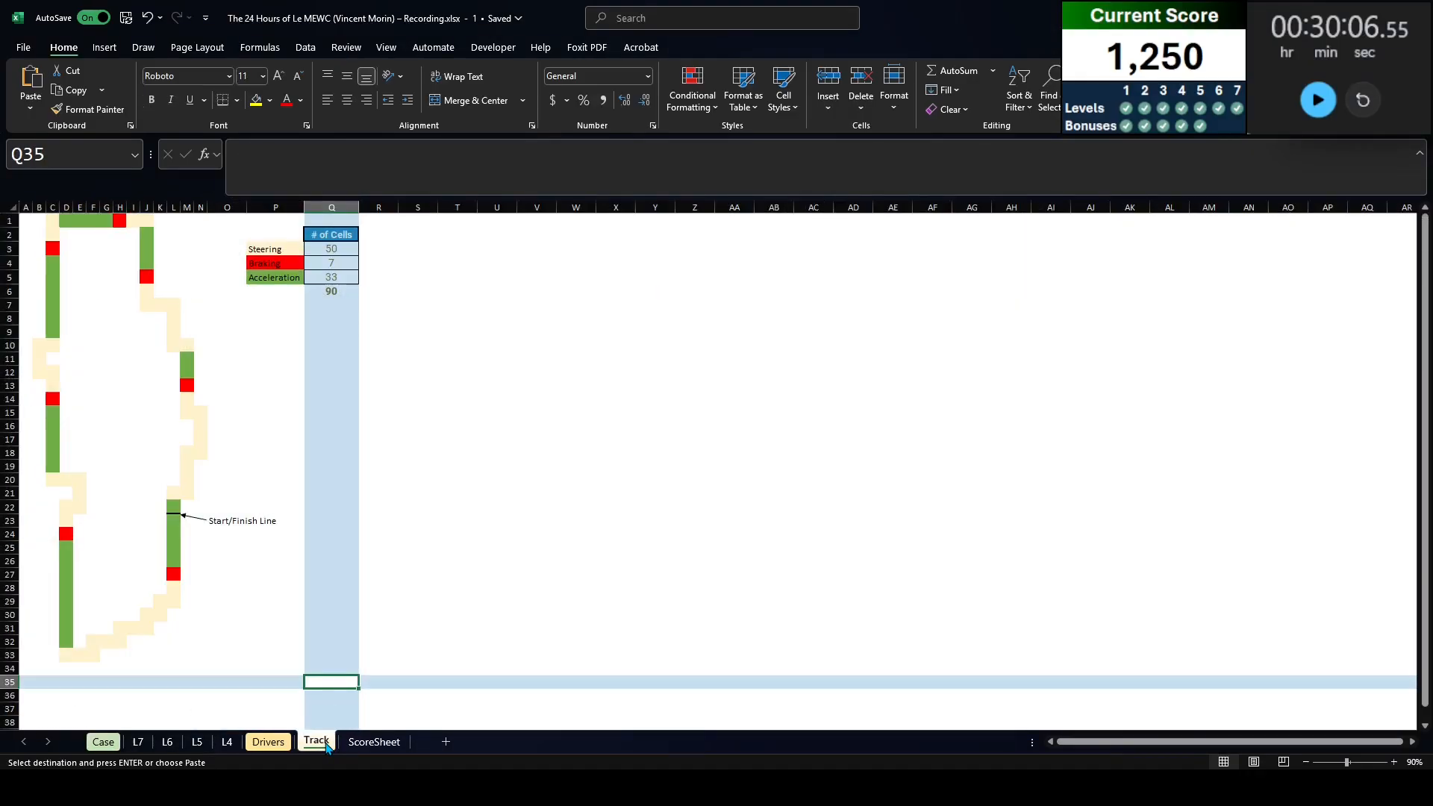
drag(37, 221, 333, 653)
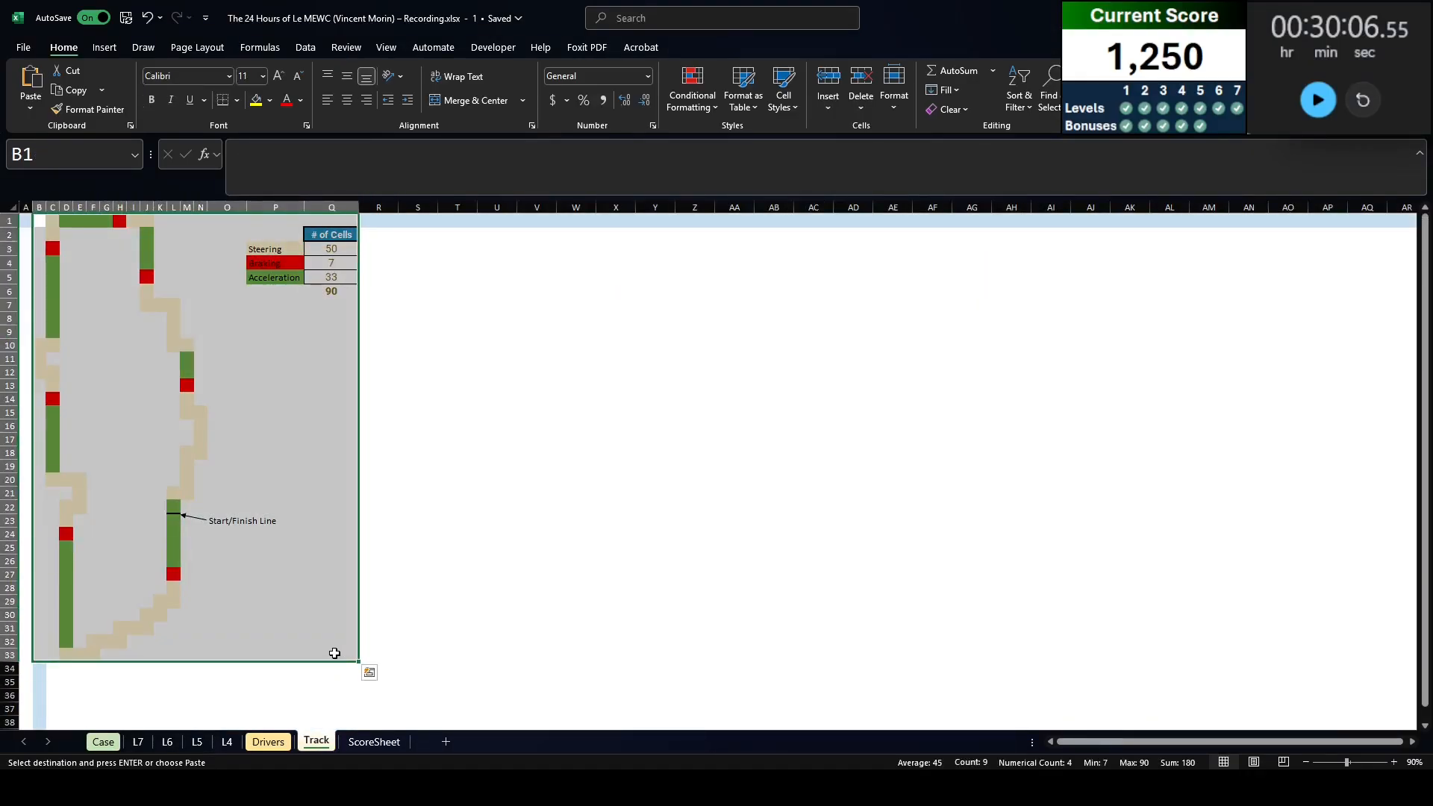
click(396, 653)
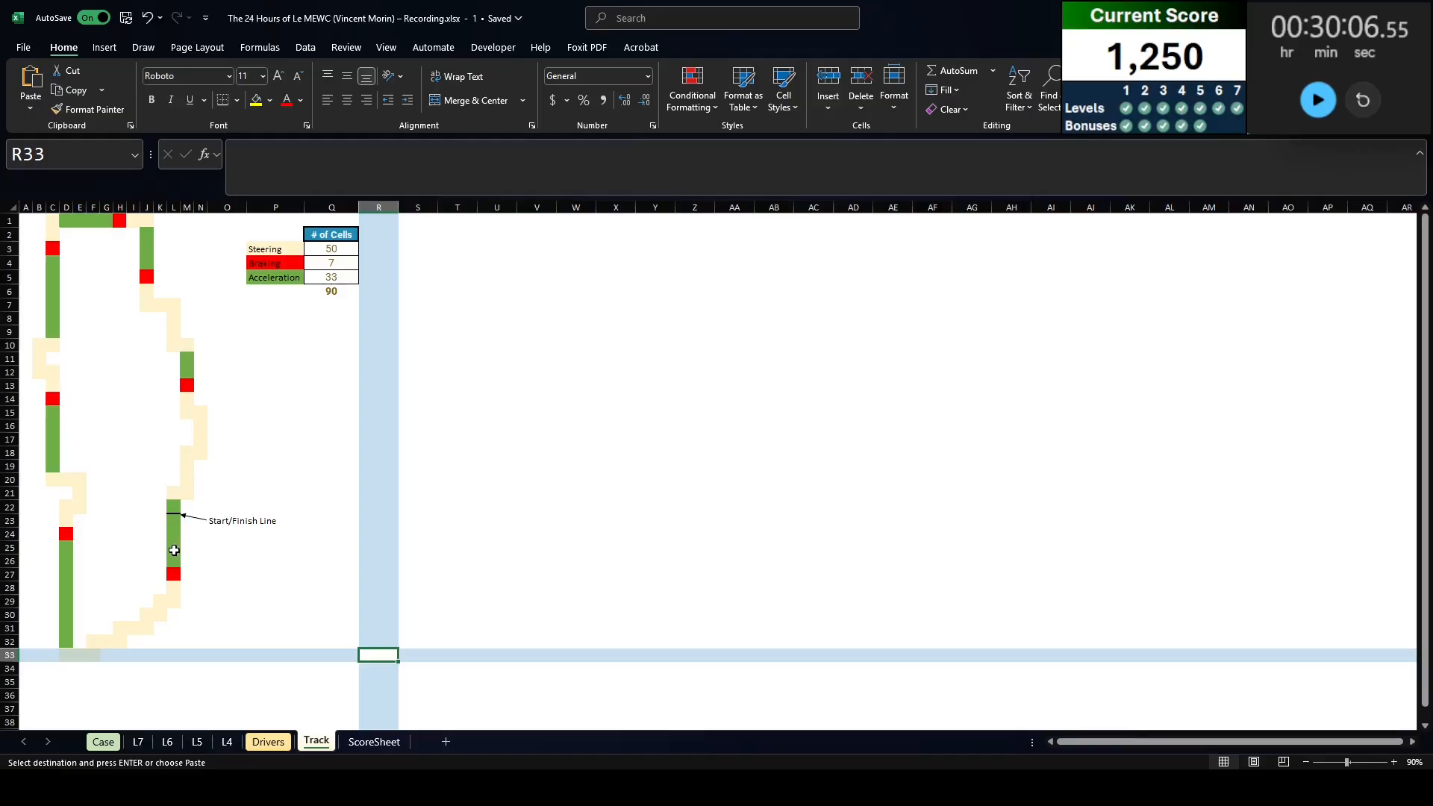
drag(270, 249, 343, 272)
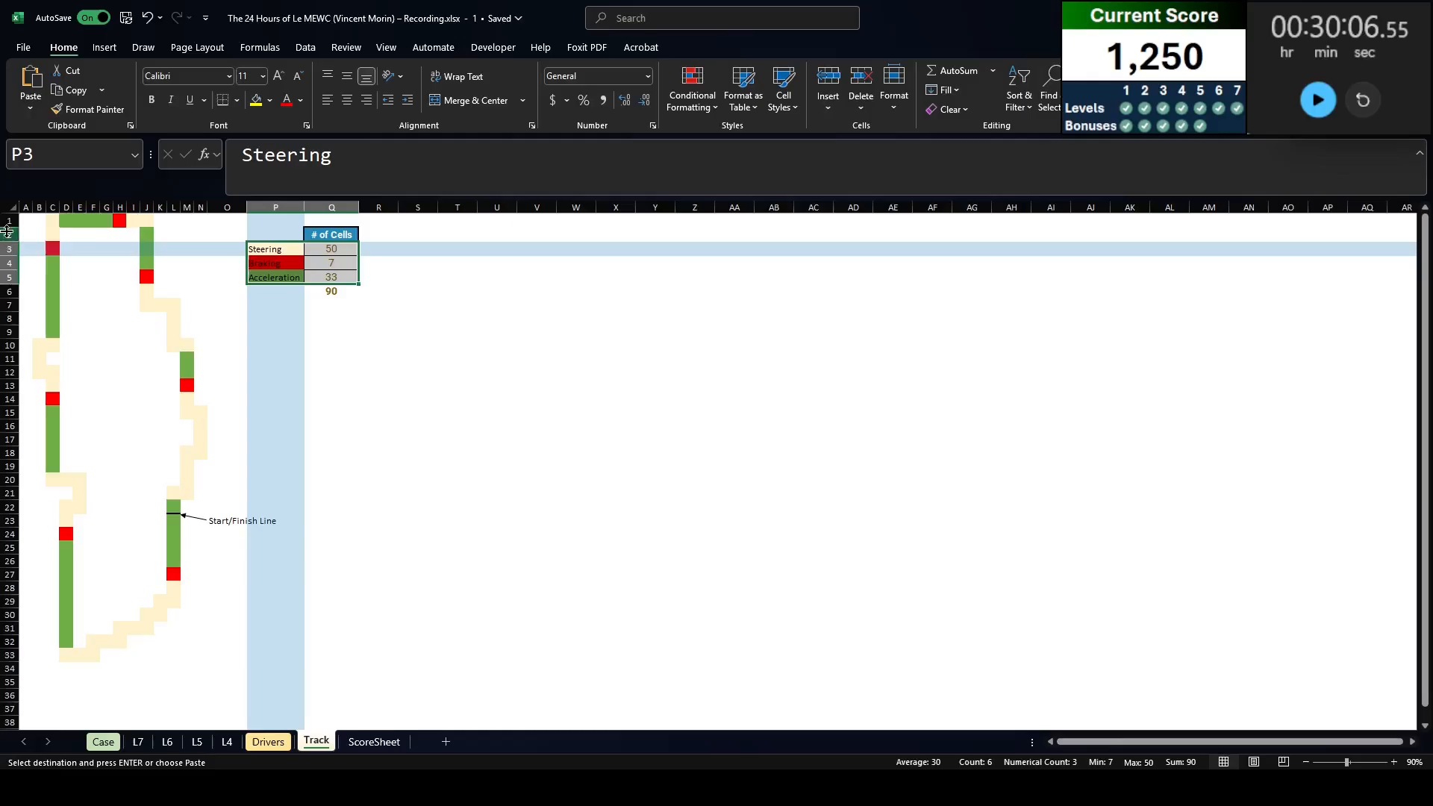
drag(52, 275, 190, 598)
click(326, 574)
drag(317, 250, 332, 278)
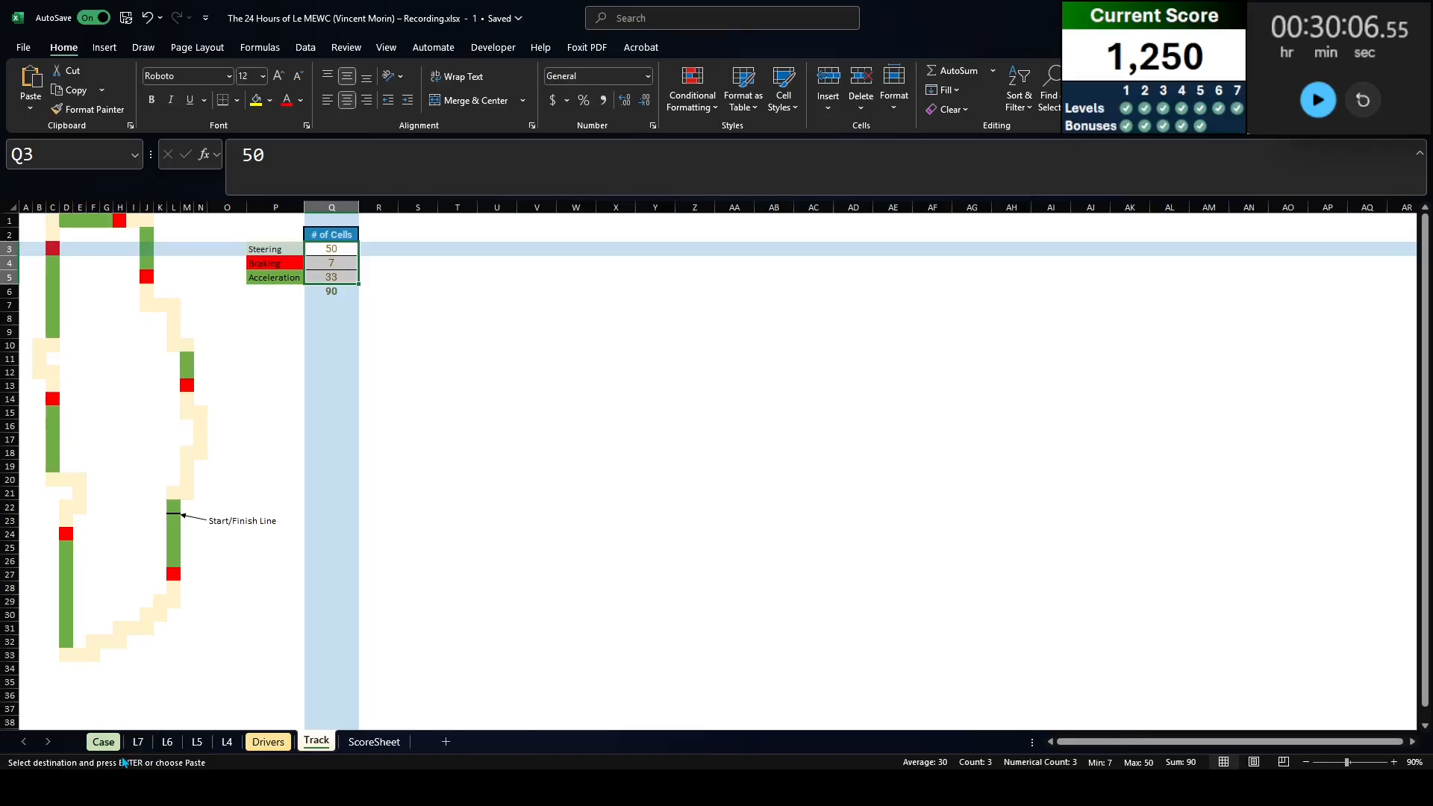
Step: Reread the Level 7 rules on driver changes and scheduled penalties in rows 317 and 318 of the Case sheet
click(104, 742)
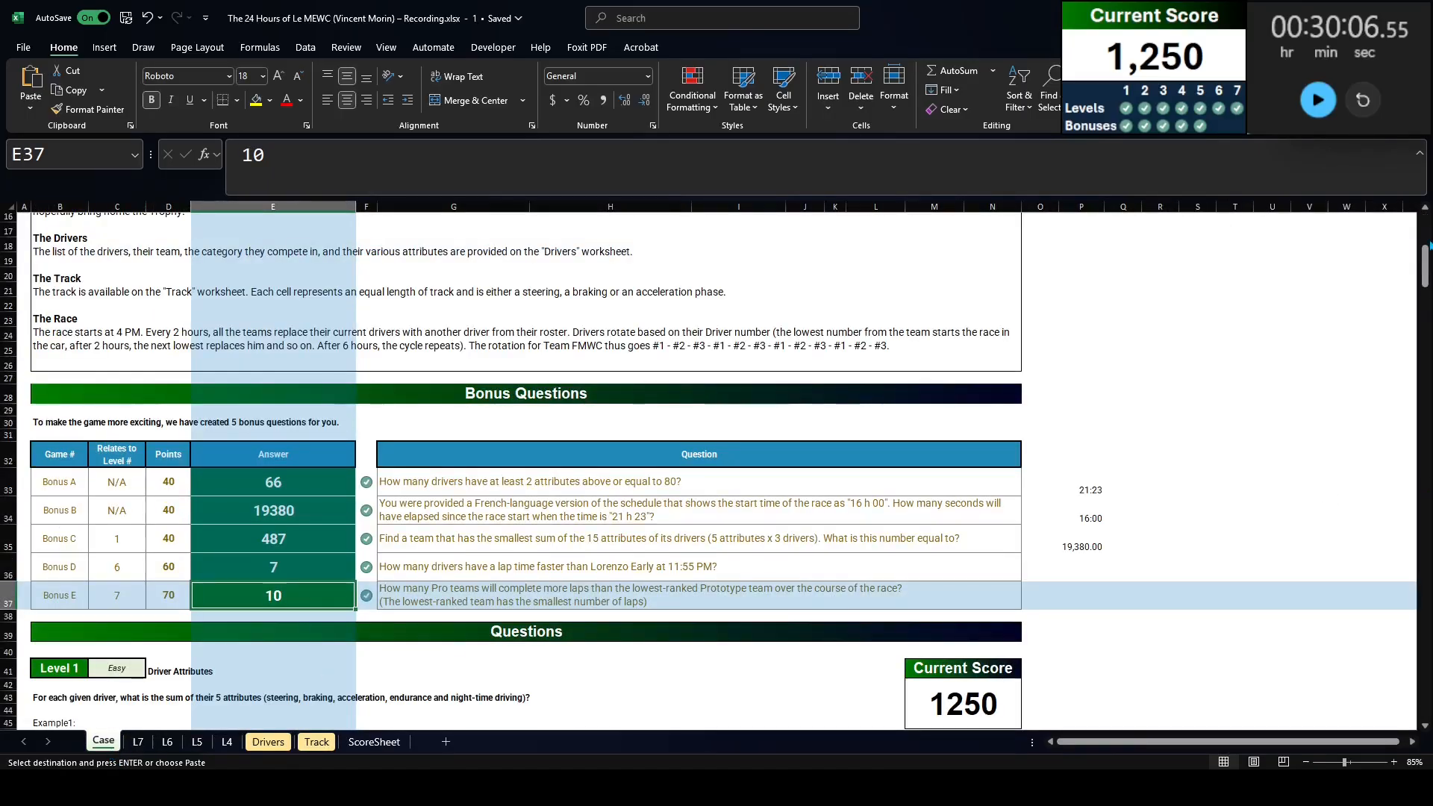
drag(1424, 268, 1413, 675)
click(6, 404)
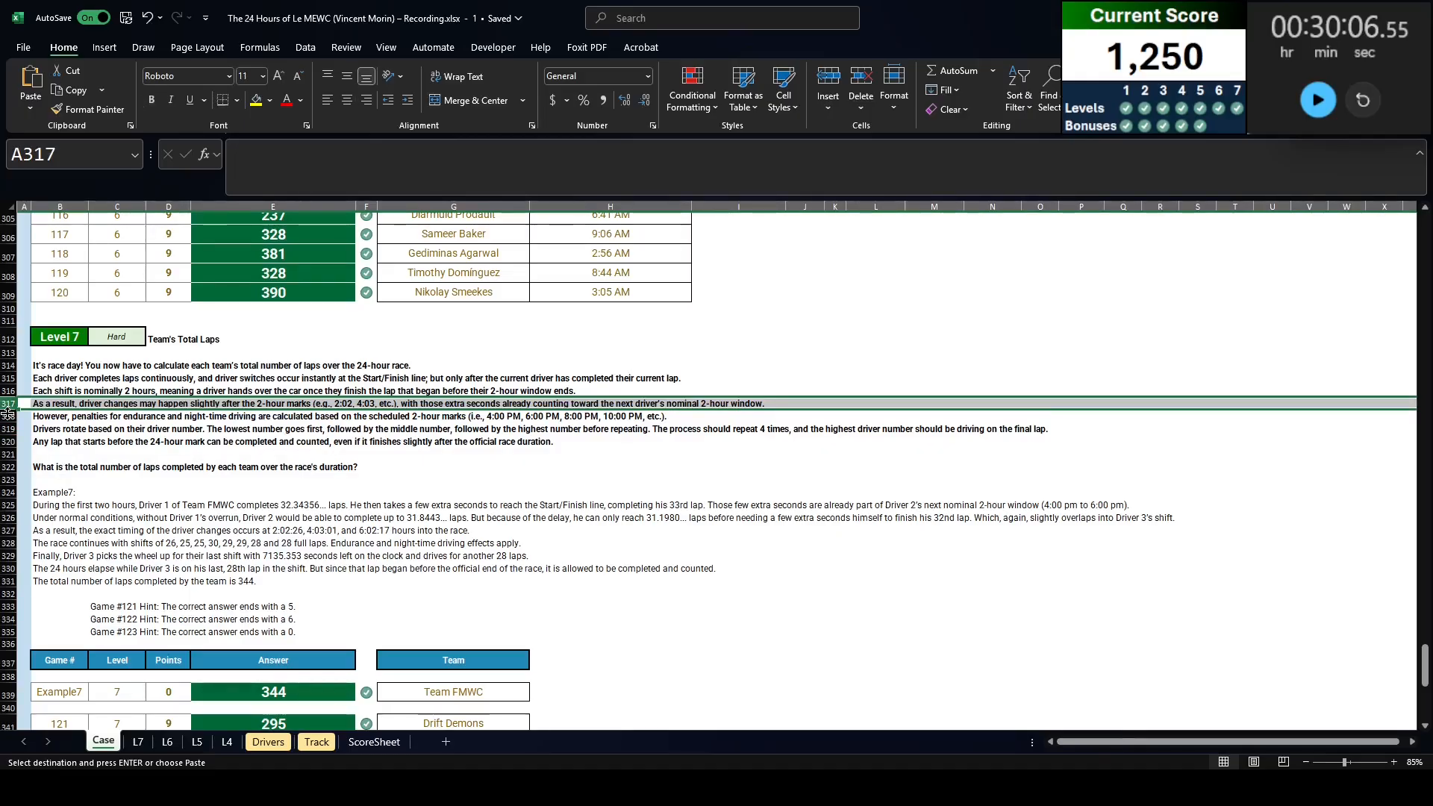
drag(6, 404, 6, 416)
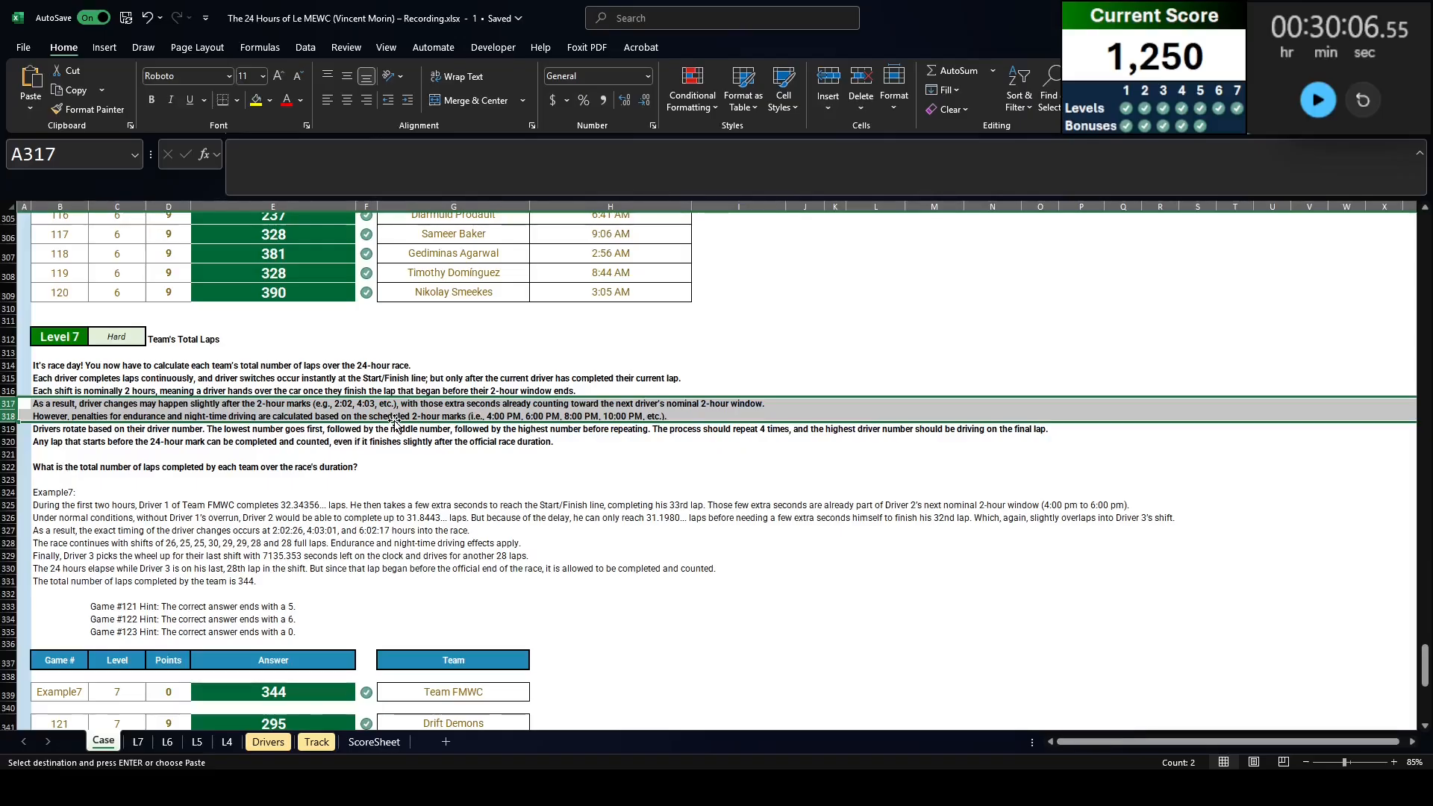
Step: Look over Team FMWC's shift table on the L7 sheet, from the drivers across to the lap counts and end times
click(138, 742)
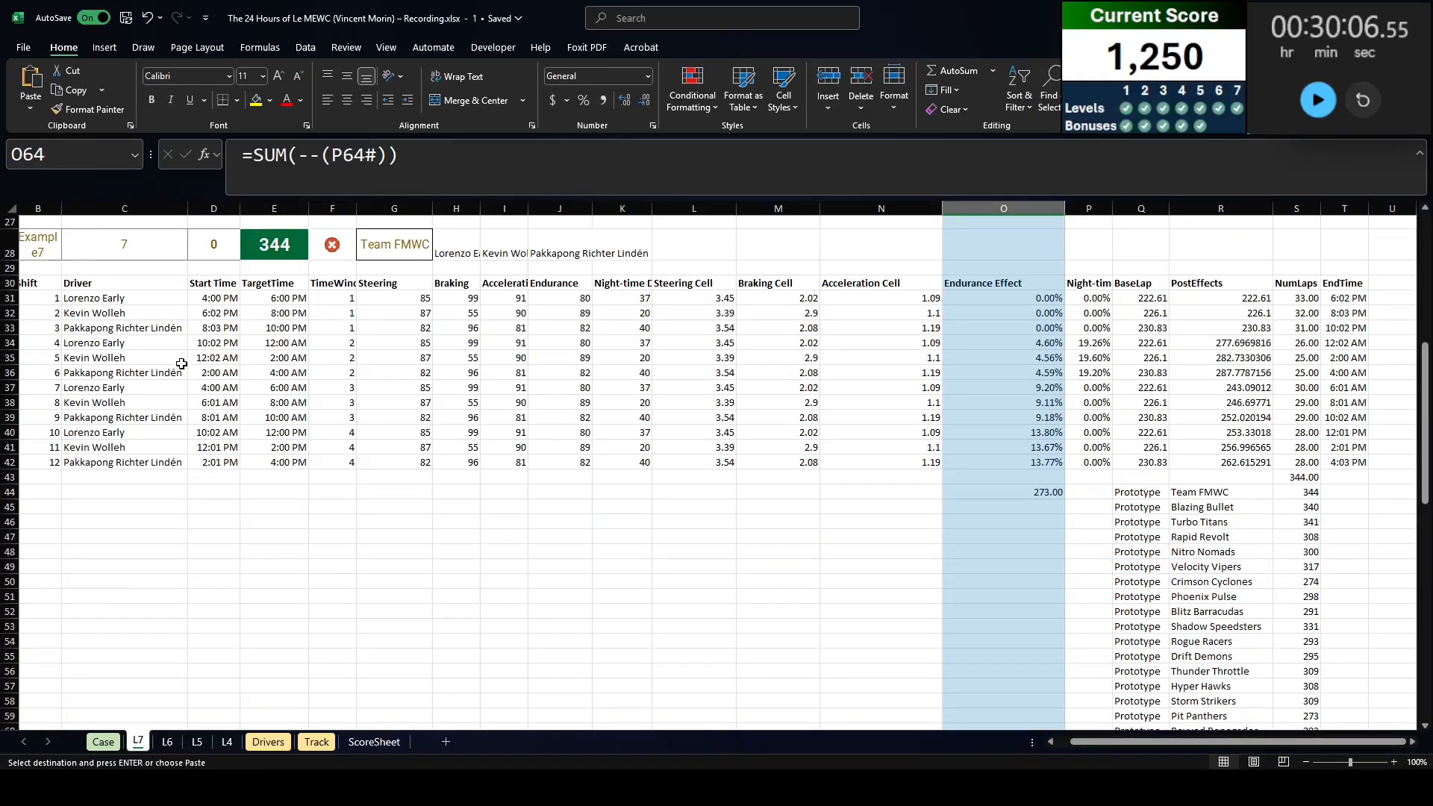
scroll(182, 364, up, 2)
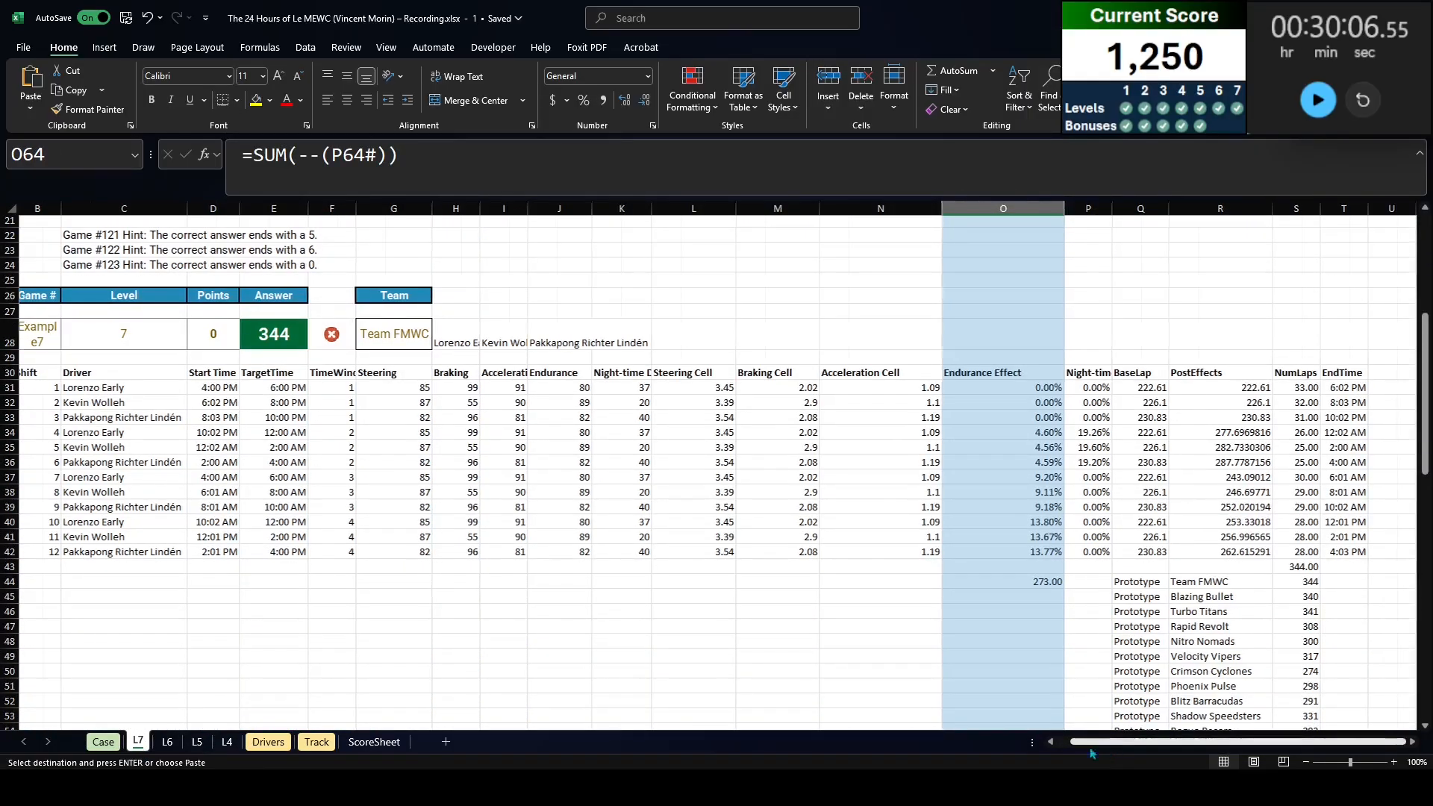
scroll(1093, 746, left, 1)
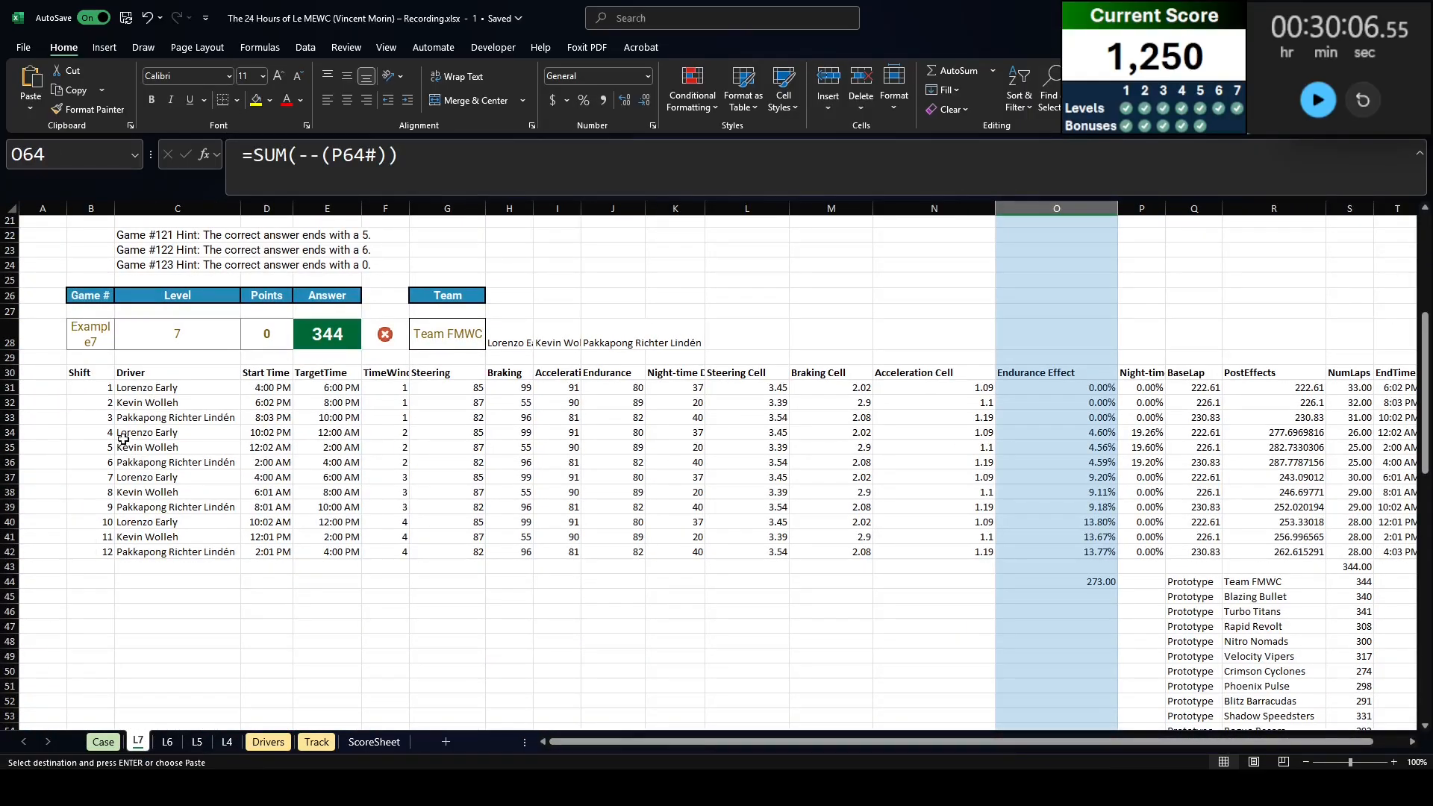
drag(123, 440, 1404, 445)
click(382, 597)
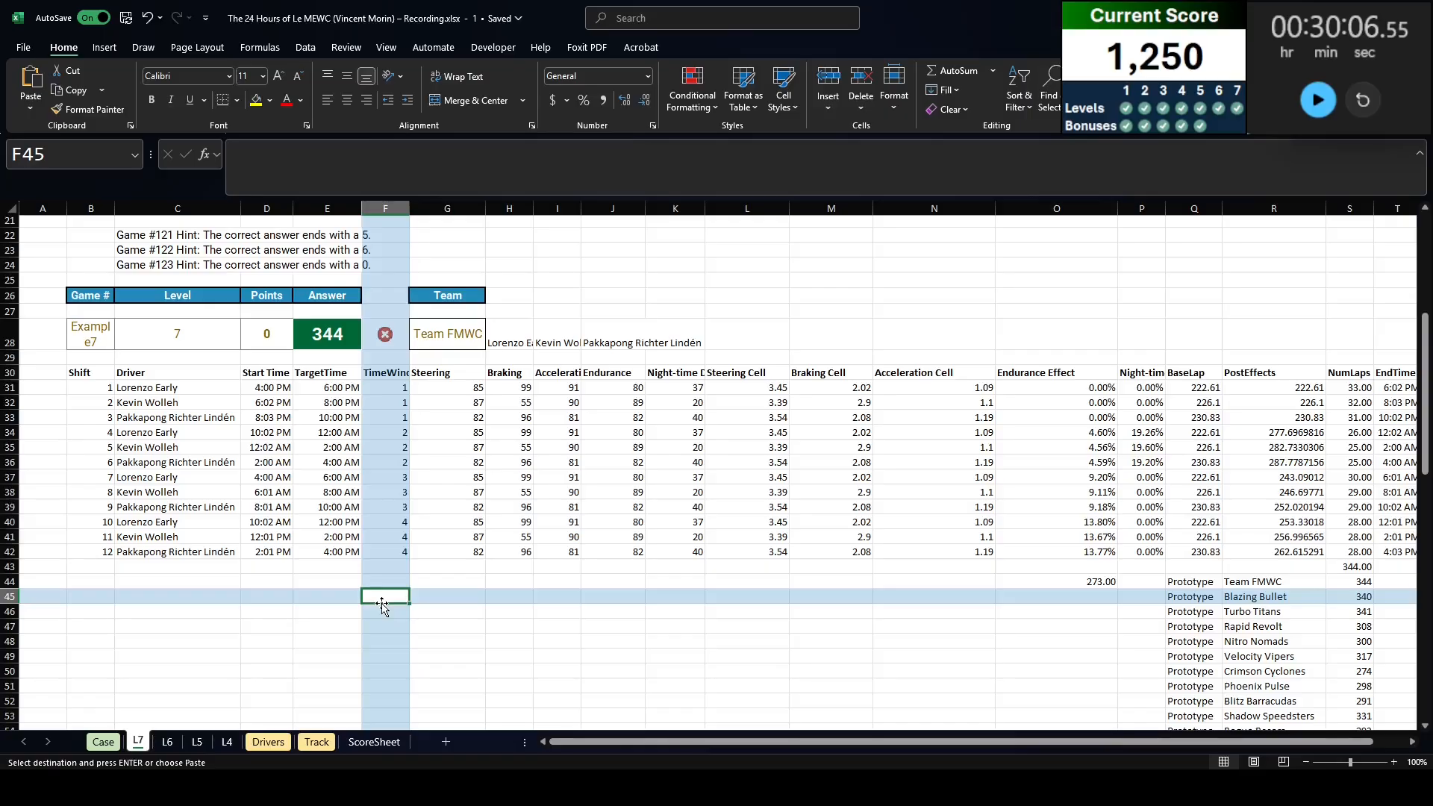
Step: Examine the start times in column D and the shift rows from row 34 down in the L7 table
click(281, 435)
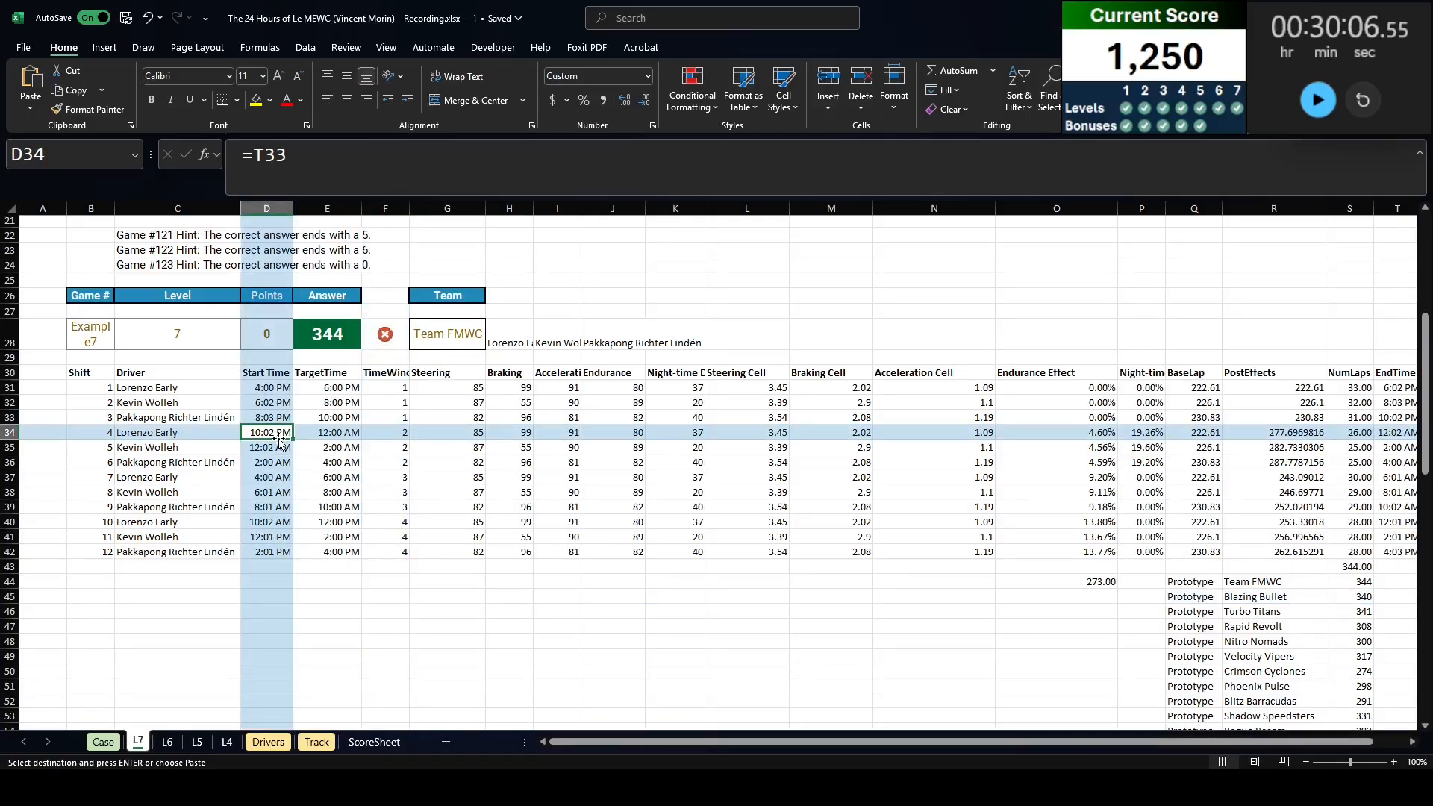
click(279, 448)
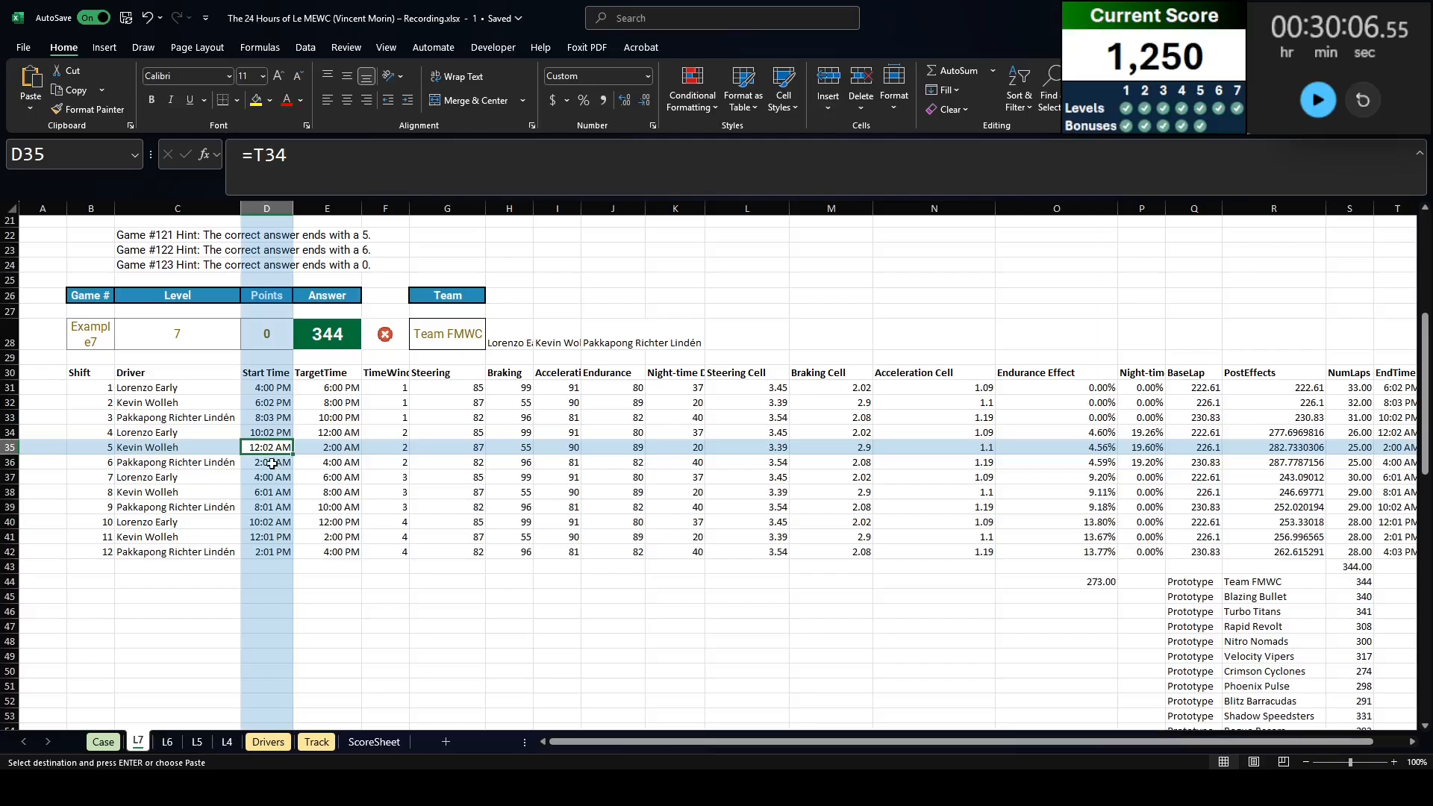
drag(9, 463, 7, 476)
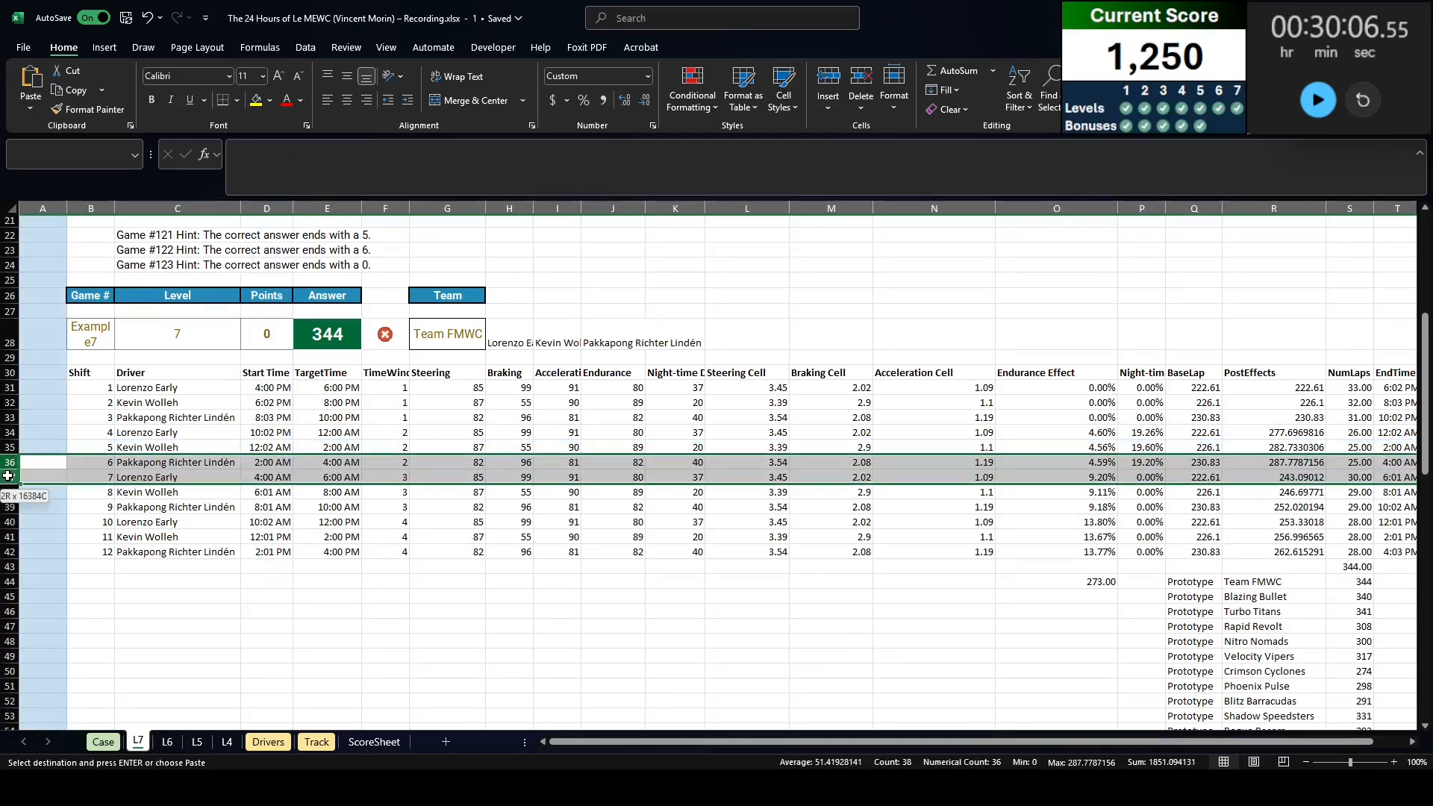
drag(8, 476, 3, 505)
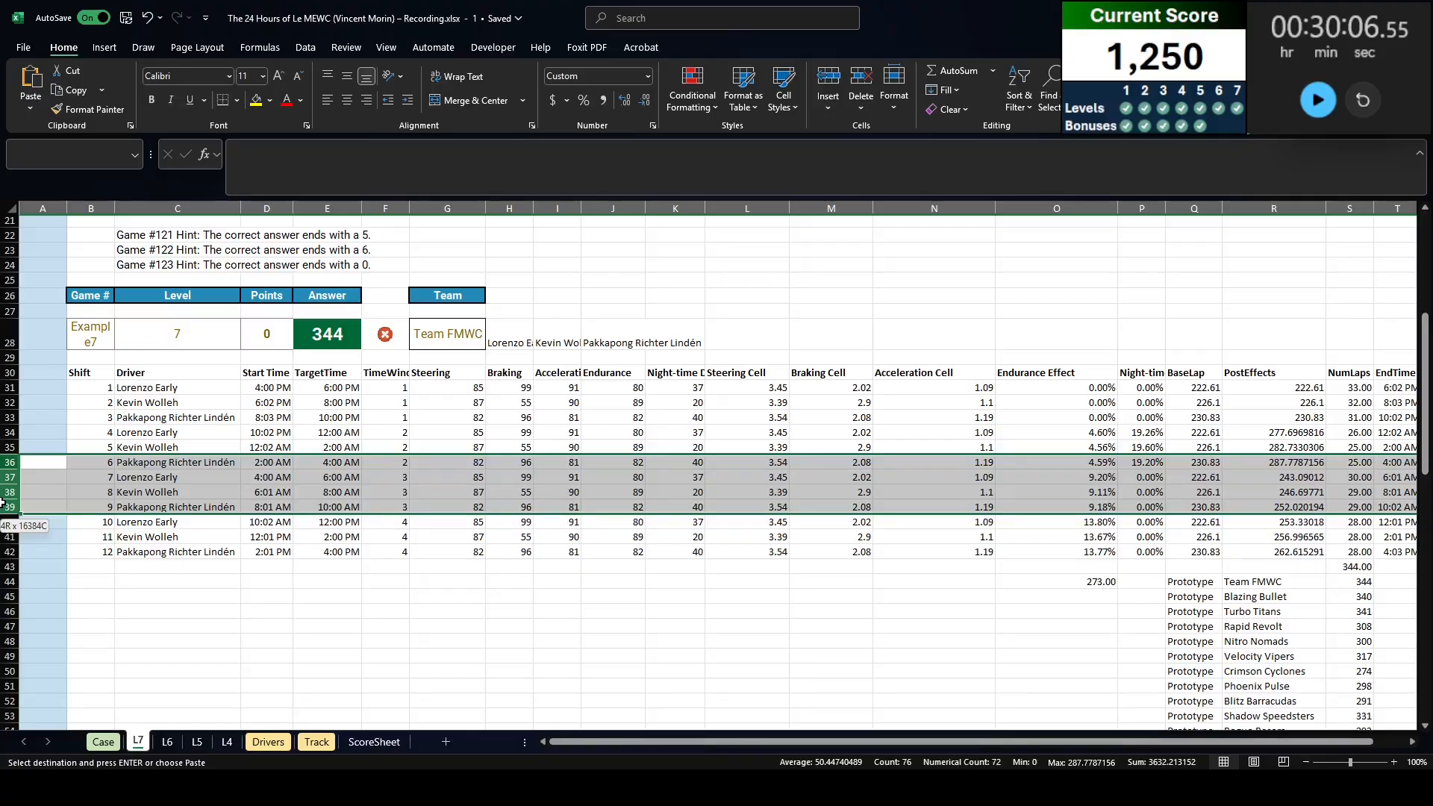
drag(2, 505, 2, 539)
click(147, 584)
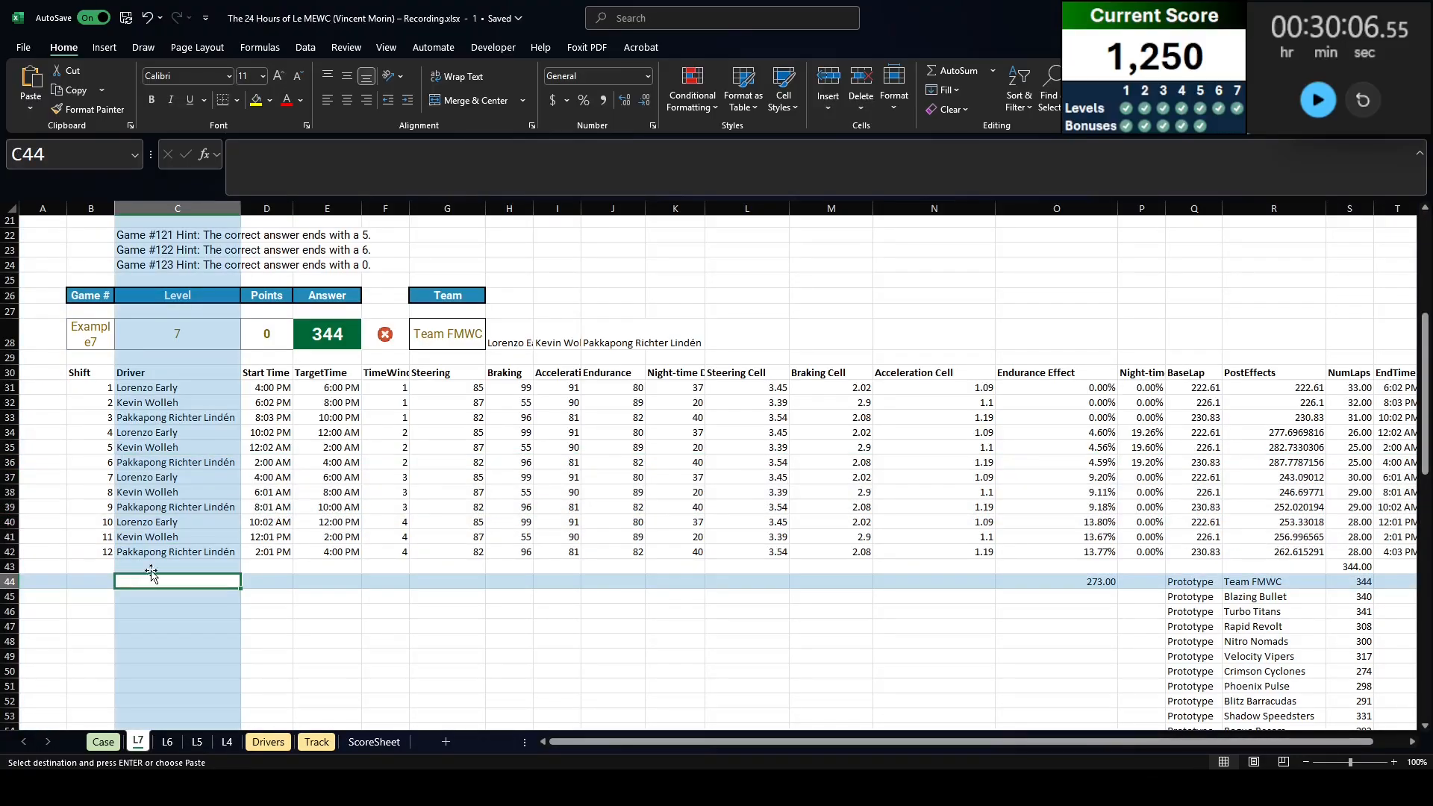
click(262, 493)
click(261, 507)
click(546, 640)
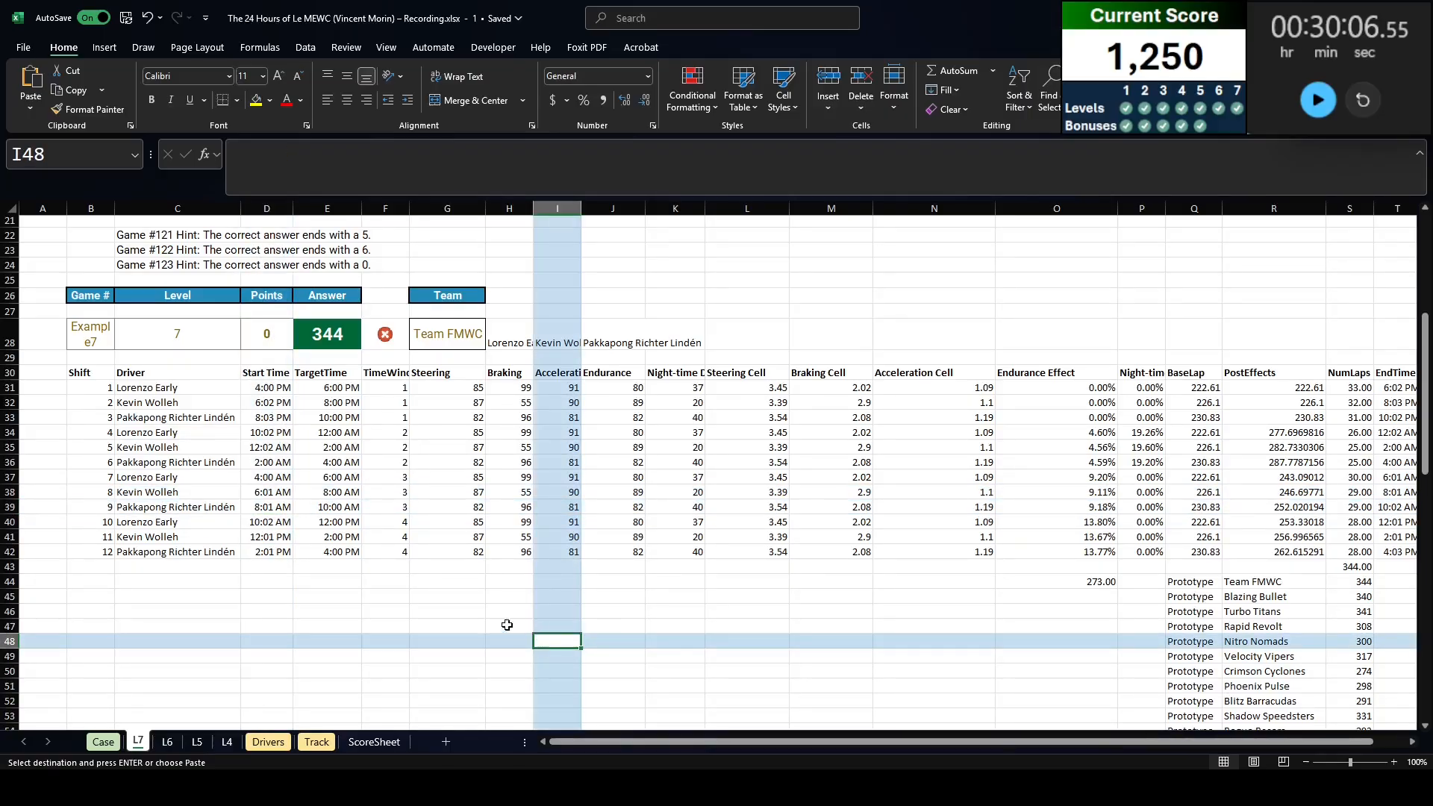
Step: Return to the title and instructions at the beginning of the Case sheet
click(103, 742)
scroll(272, 602, up, 15)
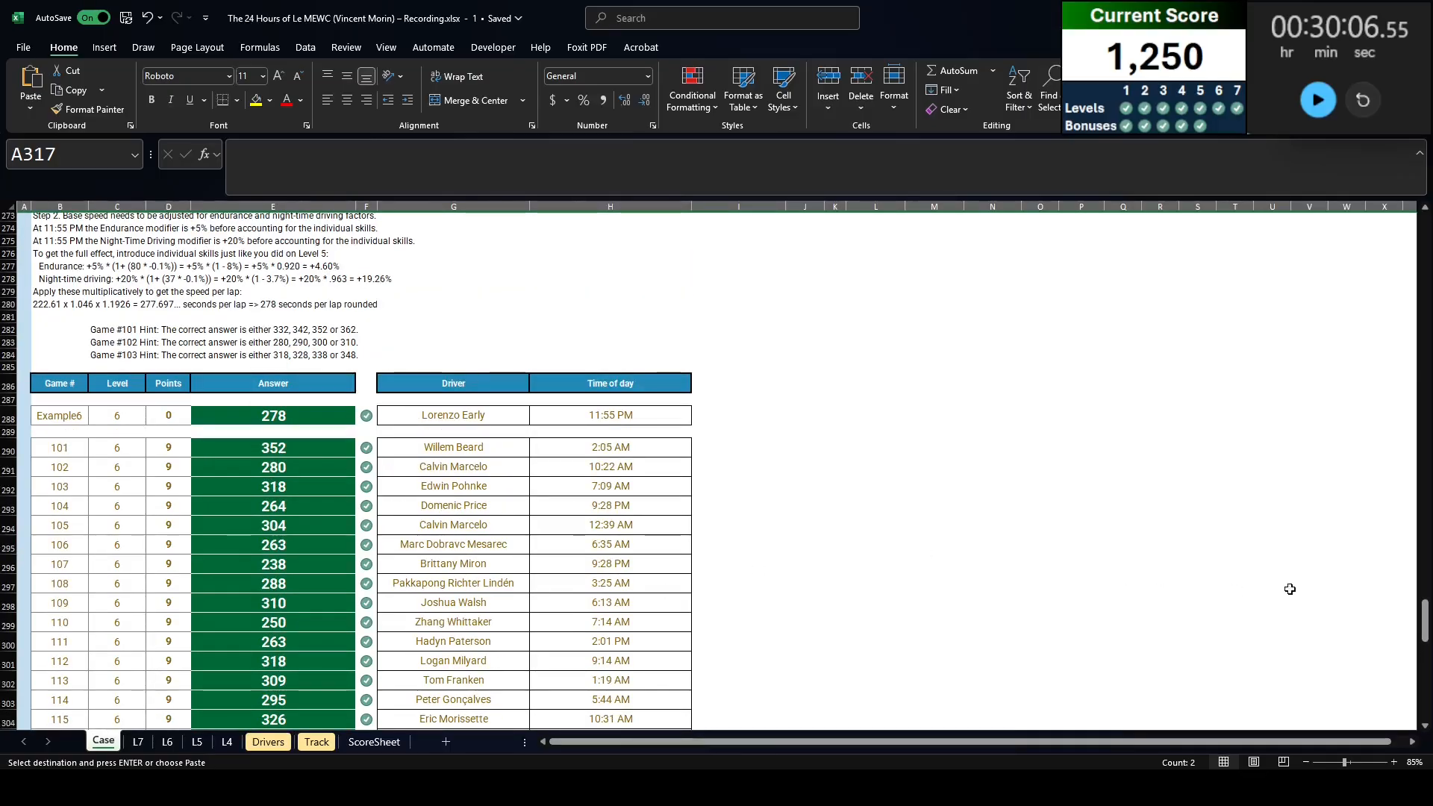
drag(1424, 620, 1424, 236)
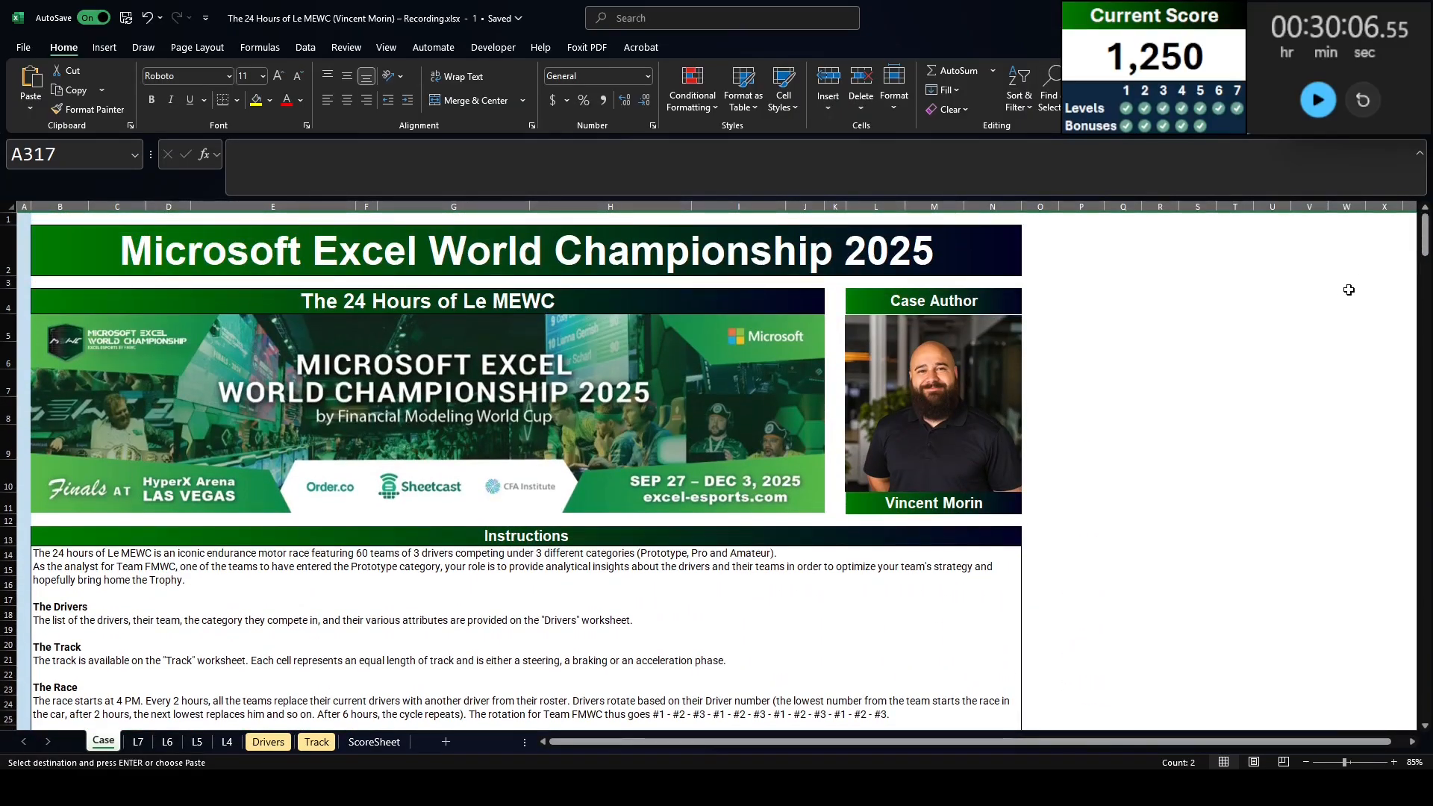